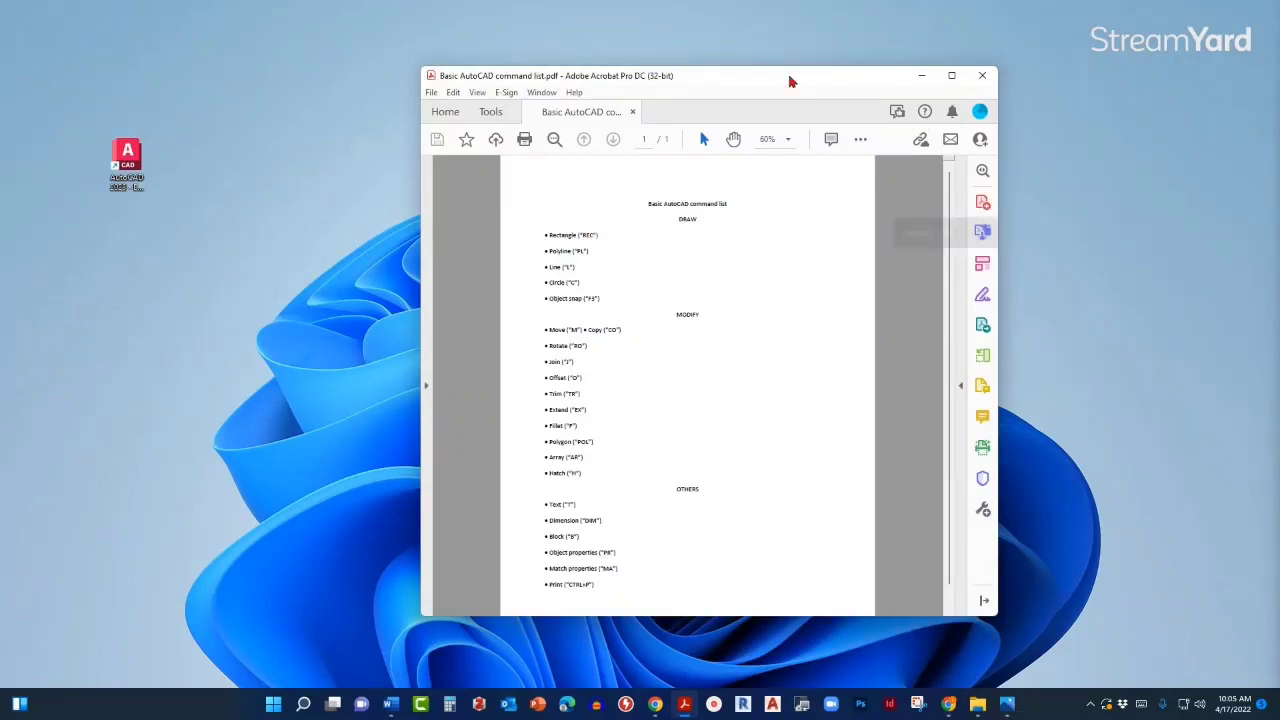
Move the PDF command list off the screen, bring in the YouTube tutorial page and look over its timestamps comment.
{"action": "left_click_drag", "start_coordinate": [760, 76], "coordinate": [1279, 128]}
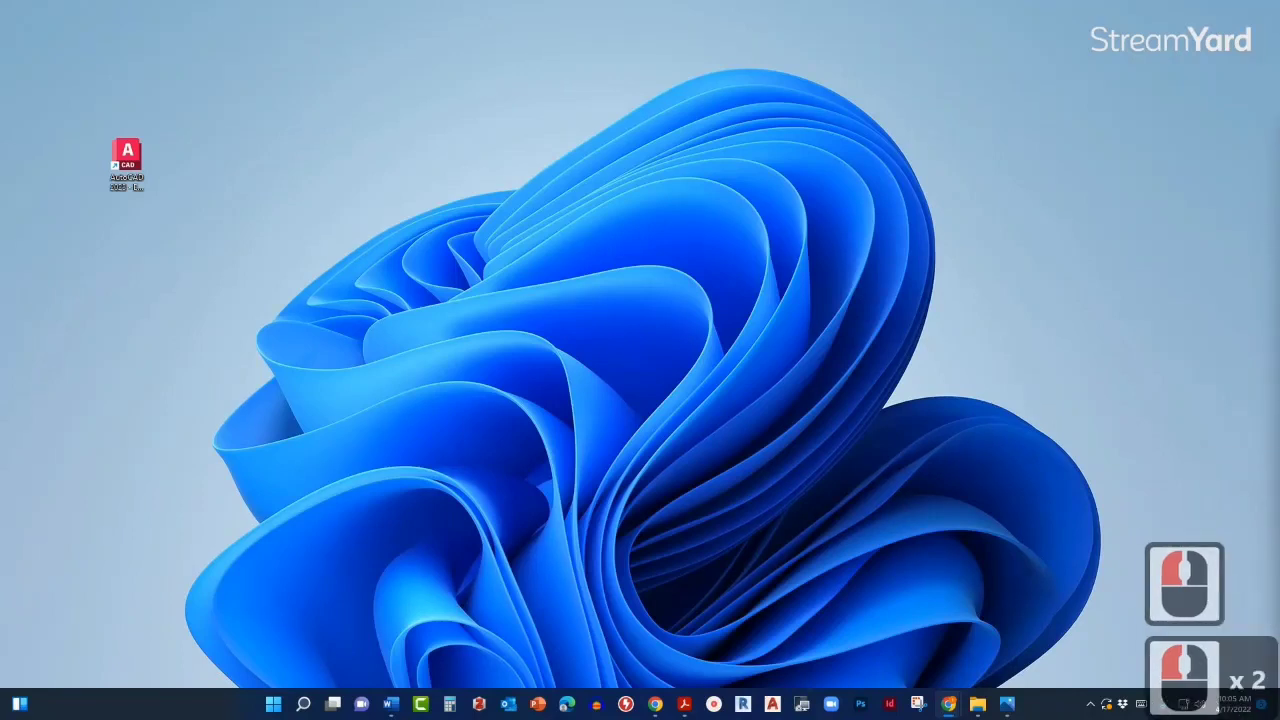
{"action": "left_click_drag", "start_coordinate": [1279, 210], "coordinate": [700, 2]}
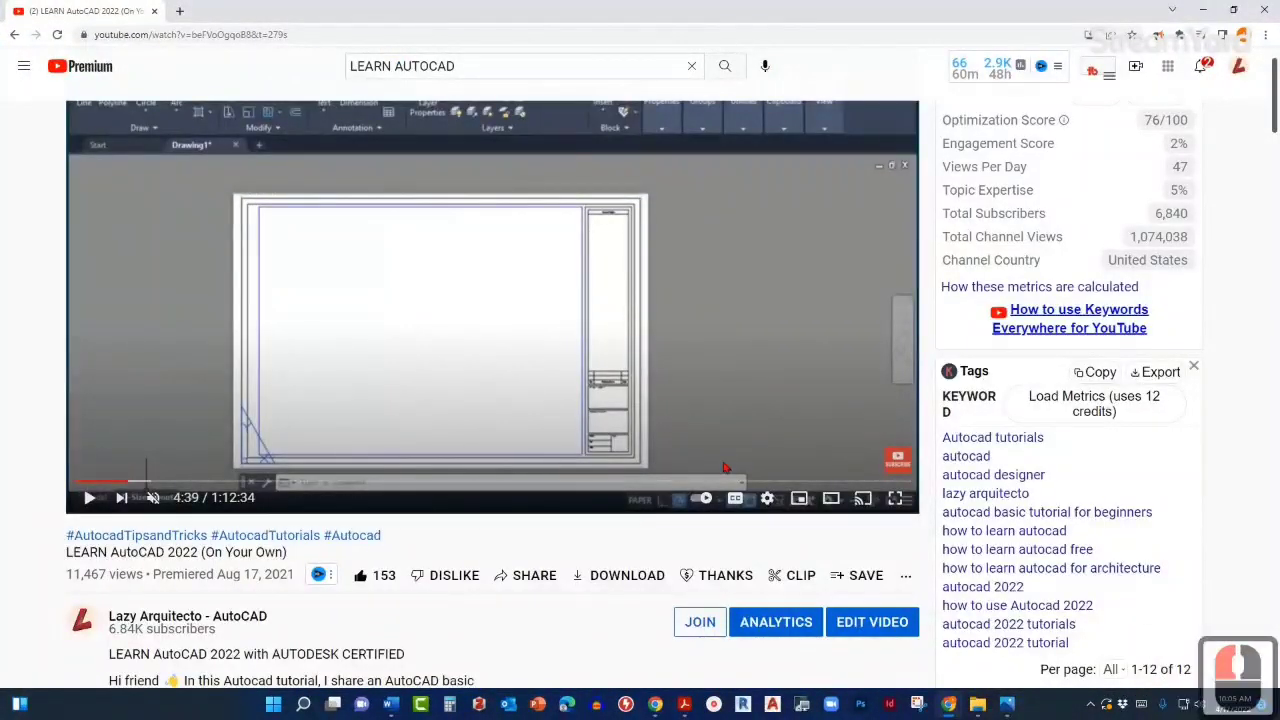
{"action": "scroll", "coordinate": [458, 406], "scroll_direction": "down", "scroll_amount": 5}
{"action": "scroll", "coordinate": [489, 391], "scroll_direction": "down", "scroll_amount": 2}
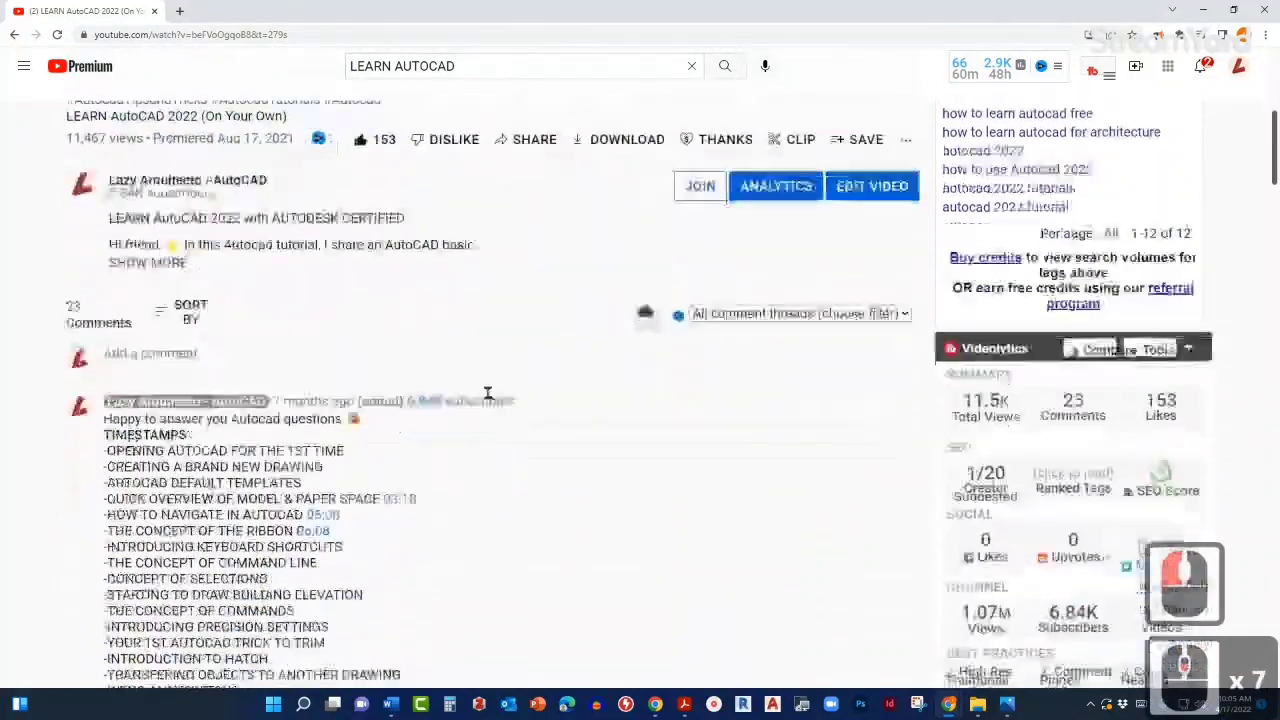
{"action": "scroll", "coordinate": [617, 369], "scroll_direction": "up", "scroll_amount": 8}
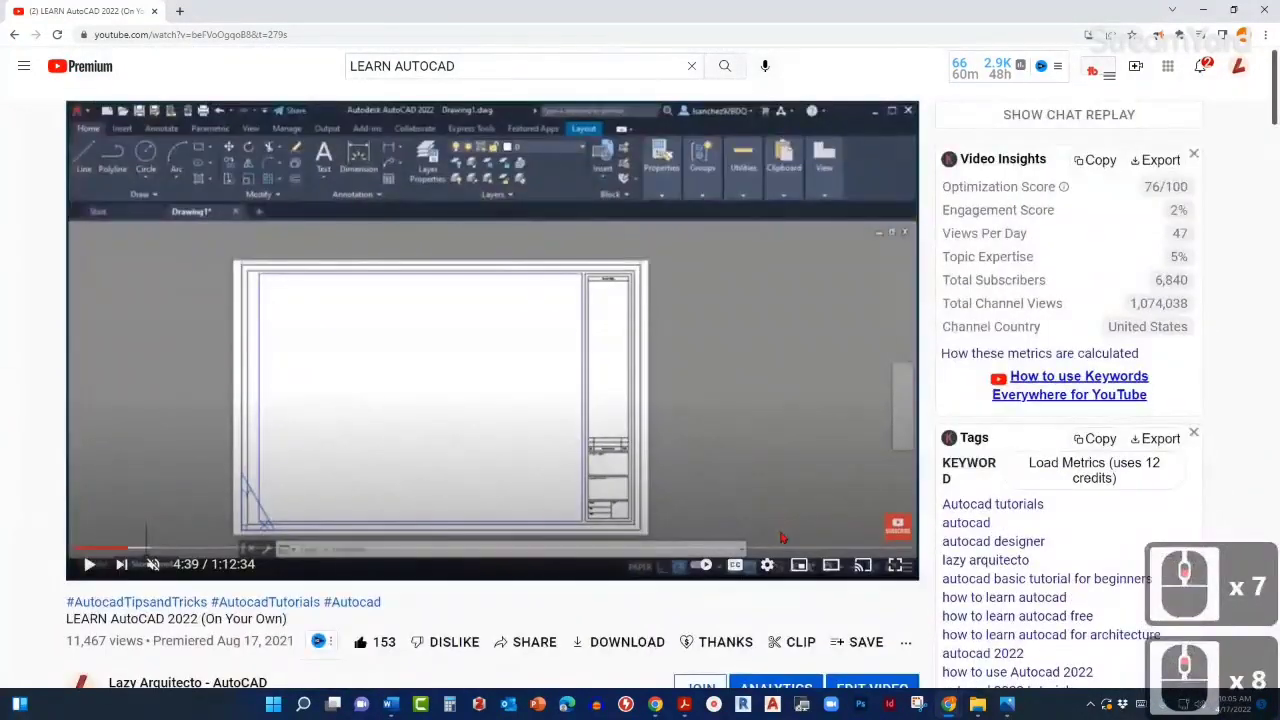
Show the playback speed options of the LEARN AutoCAD 2022 video.
{"action": "left_click", "coordinate": [767, 565]}
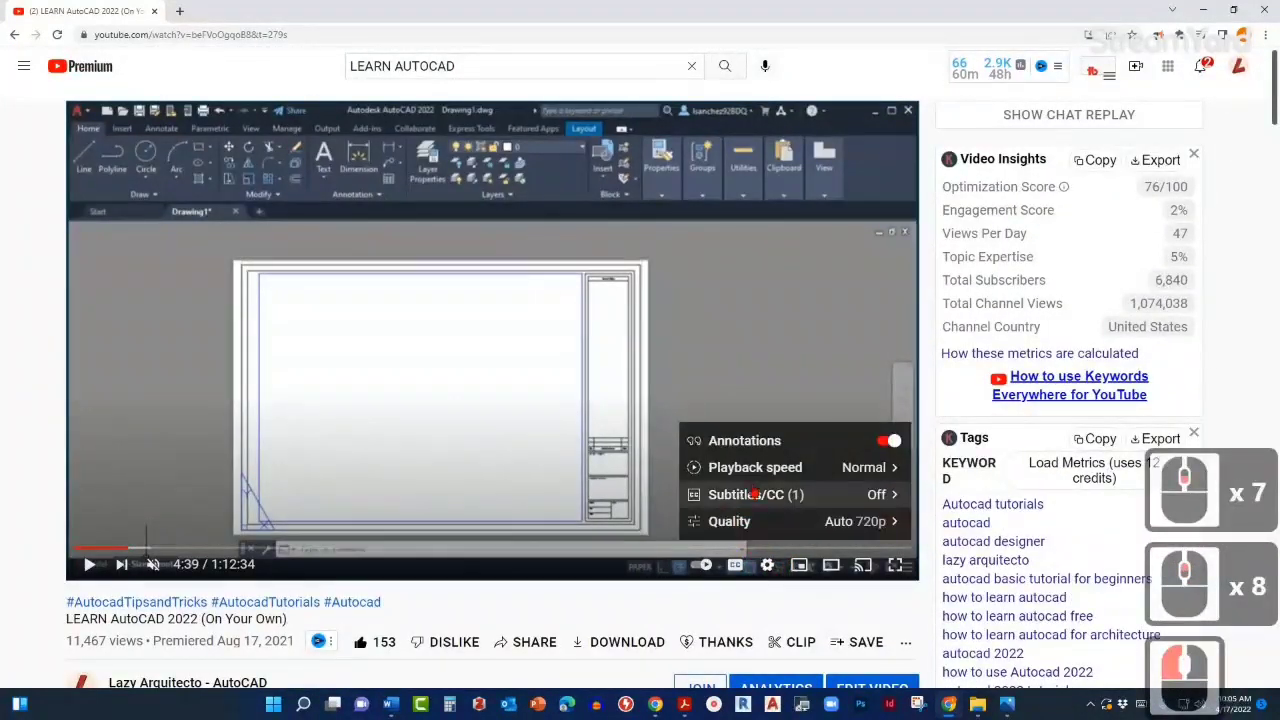
{"action": "left_click", "coordinate": [806, 468]}
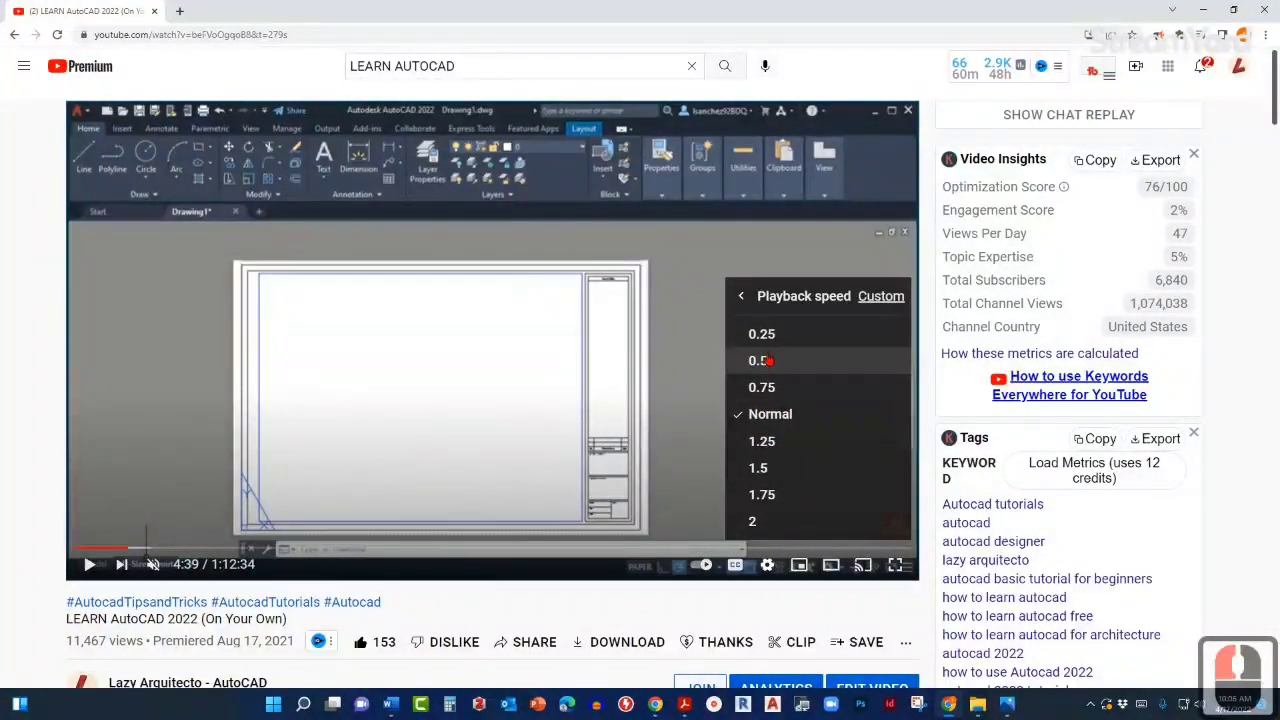
Jump to the 05:08 timestamp for How to Navigate in AutoCAD from the video's comment and pause playback.
{"action": "scroll", "coordinate": [556, 463], "scroll_direction": "down", "scroll_amount": 3}
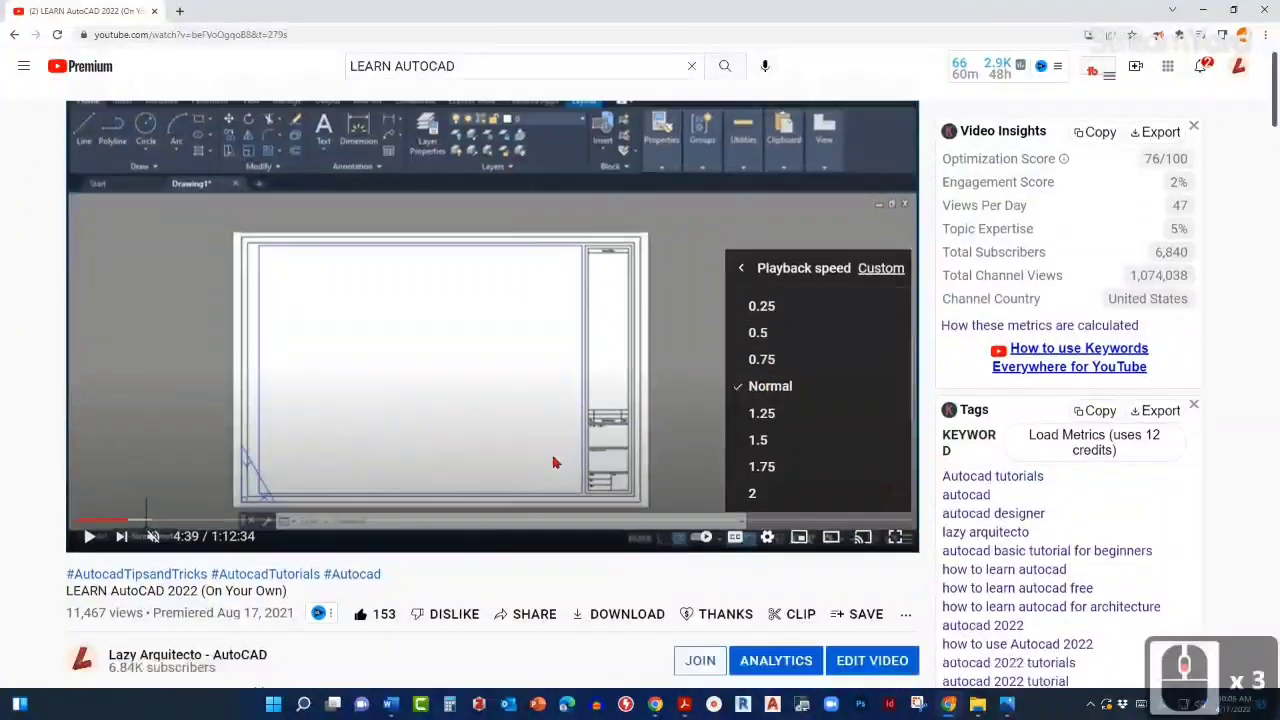
{"action": "scroll", "coordinate": [556, 463], "scroll_direction": "down", "scroll_amount": 7}
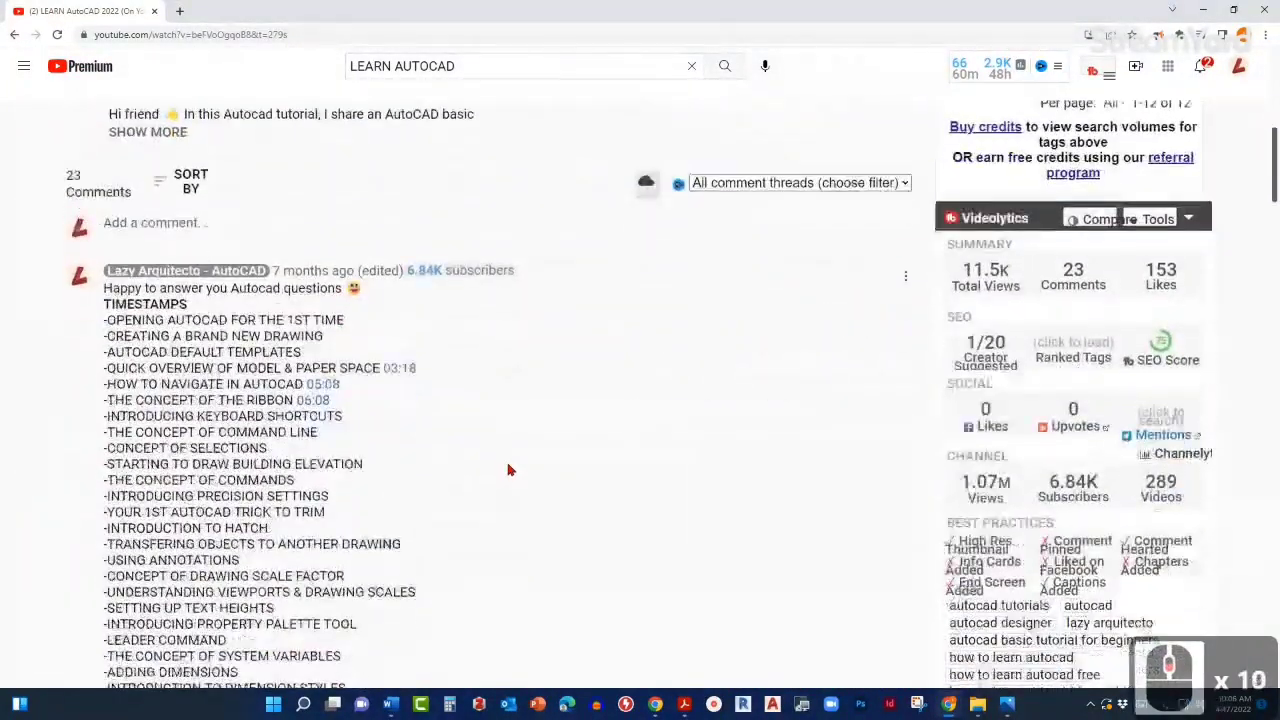
{"action": "scroll", "coordinate": [508, 470], "scroll_direction": "down", "scroll_amount": 2}
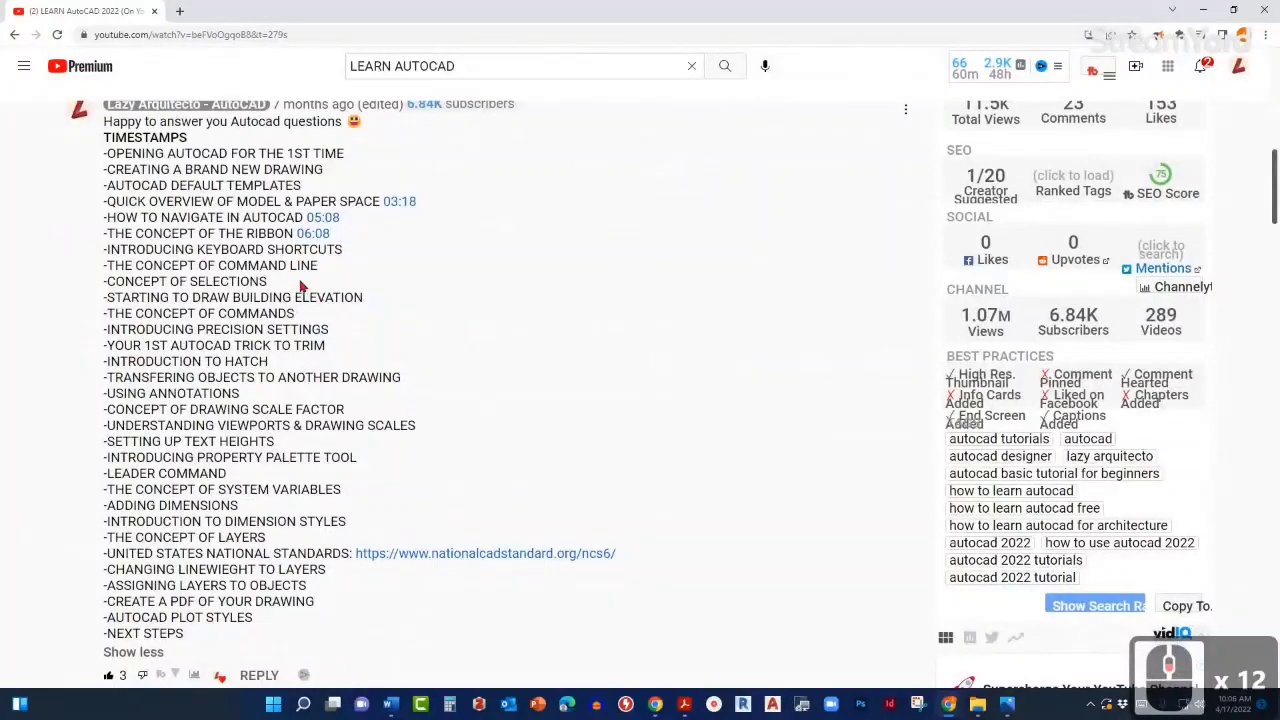
{"action": "scroll", "coordinate": [295, 365], "scroll_direction": "up", "scroll_amount": 3}
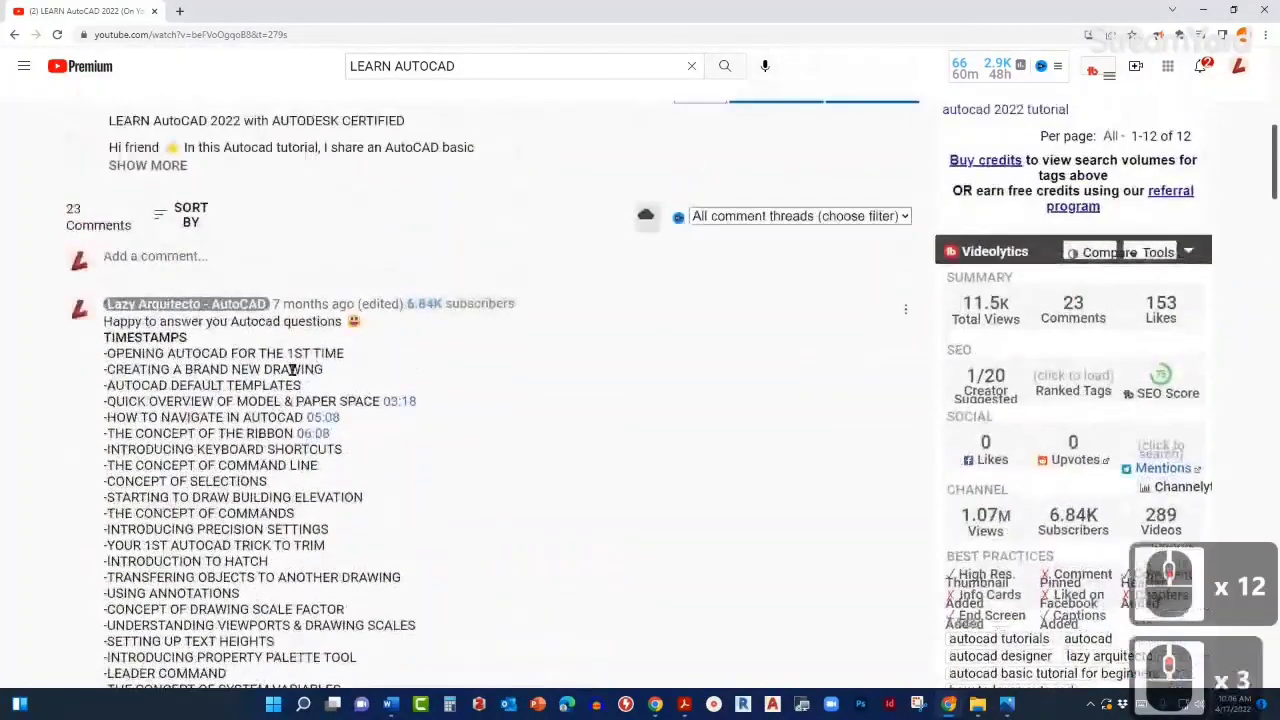
{"action": "left_click", "coordinate": [313, 419]}
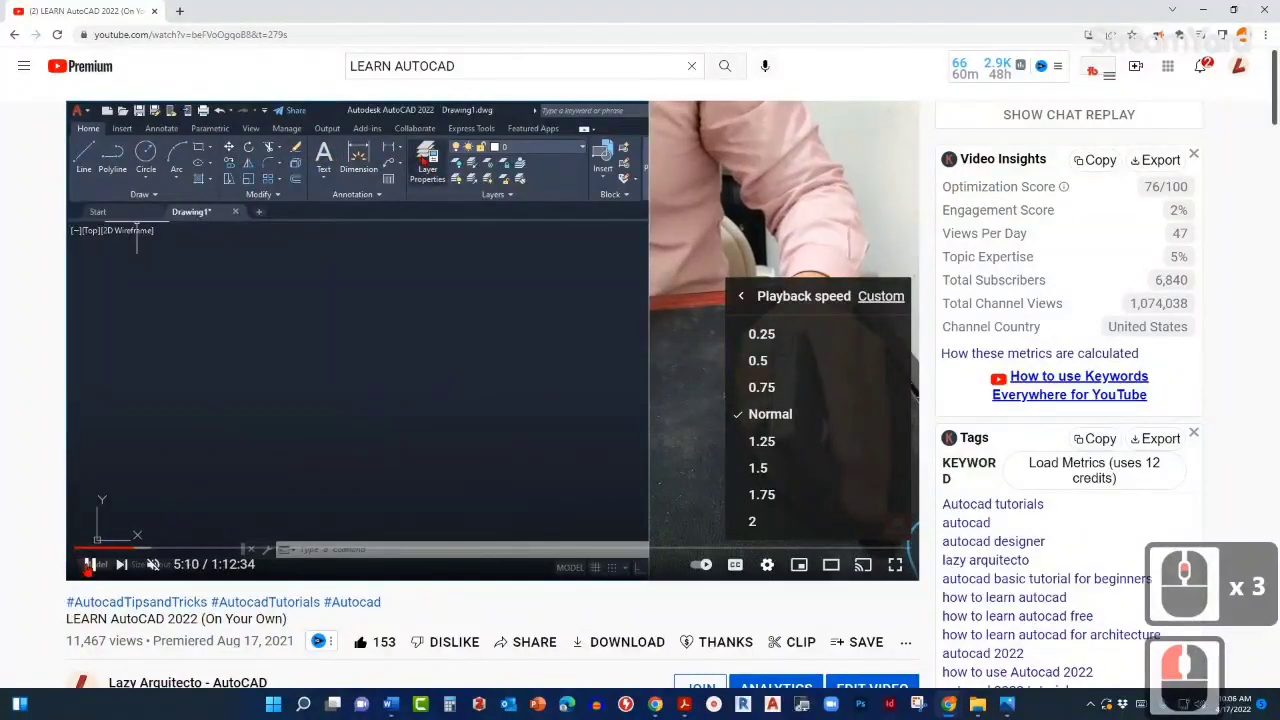
{"action": "left_click", "coordinate": [88, 567]}
Move the browser window off the screen to clear the desktop.
{"action": "left_click", "coordinate": [221, 215]}
{"action": "left_click_drag", "start_coordinate": [366, 9], "coordinate": [1279, 160]}
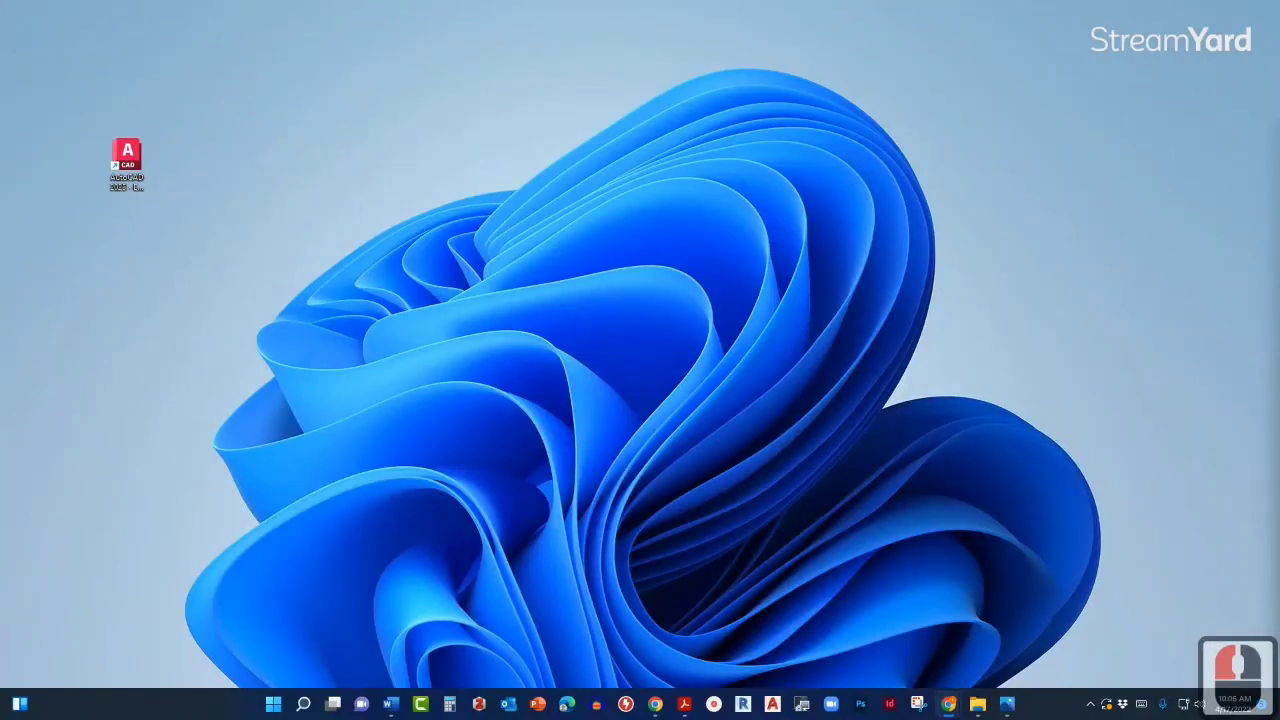
{"action": "left_click", "coordinate": [778, 252]}
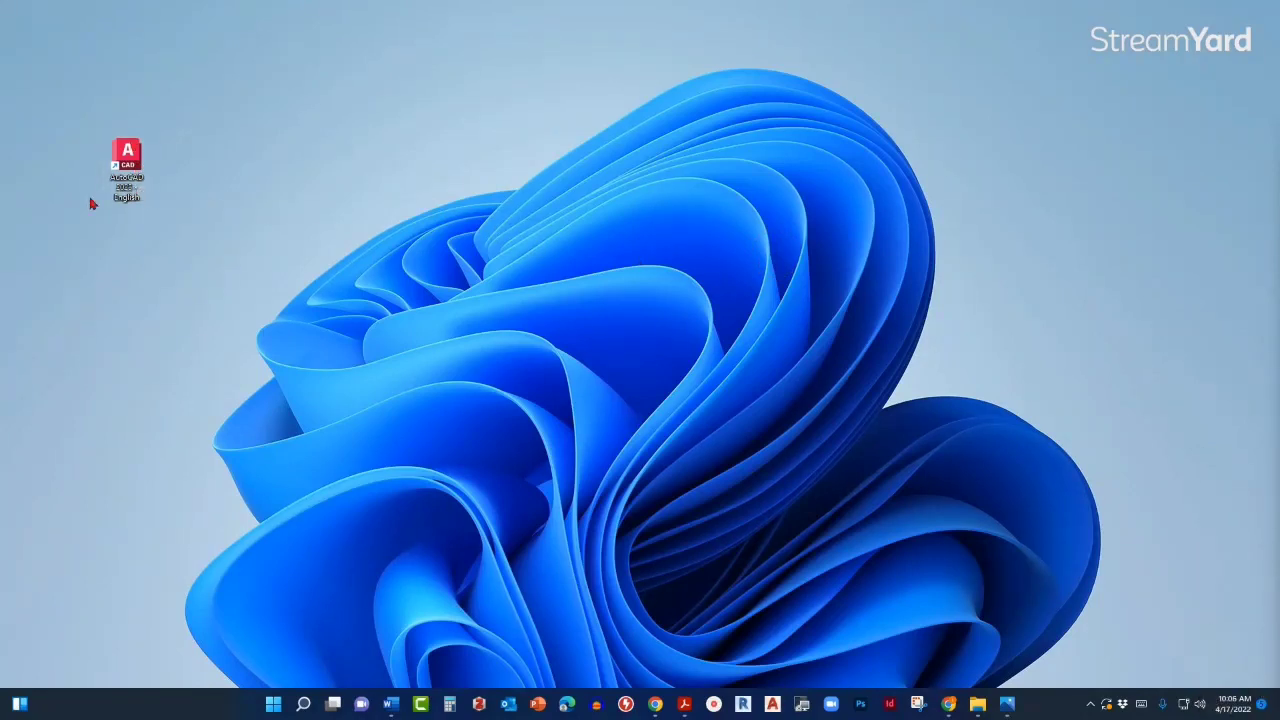
Launch AutoCAD 2023 from its desktop shortcut.
{"action": "left_click", "coordinate": [138, 158]}
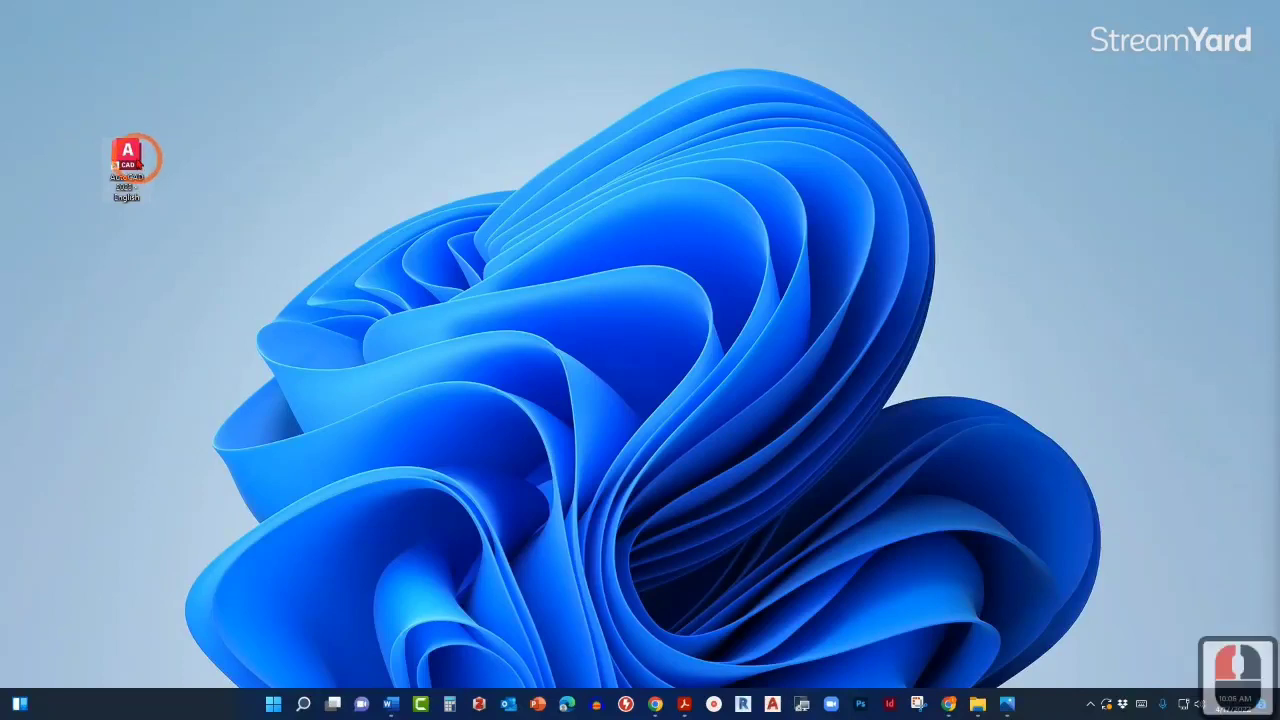
{"action": "right_click", "coordinate": [134, 155]}
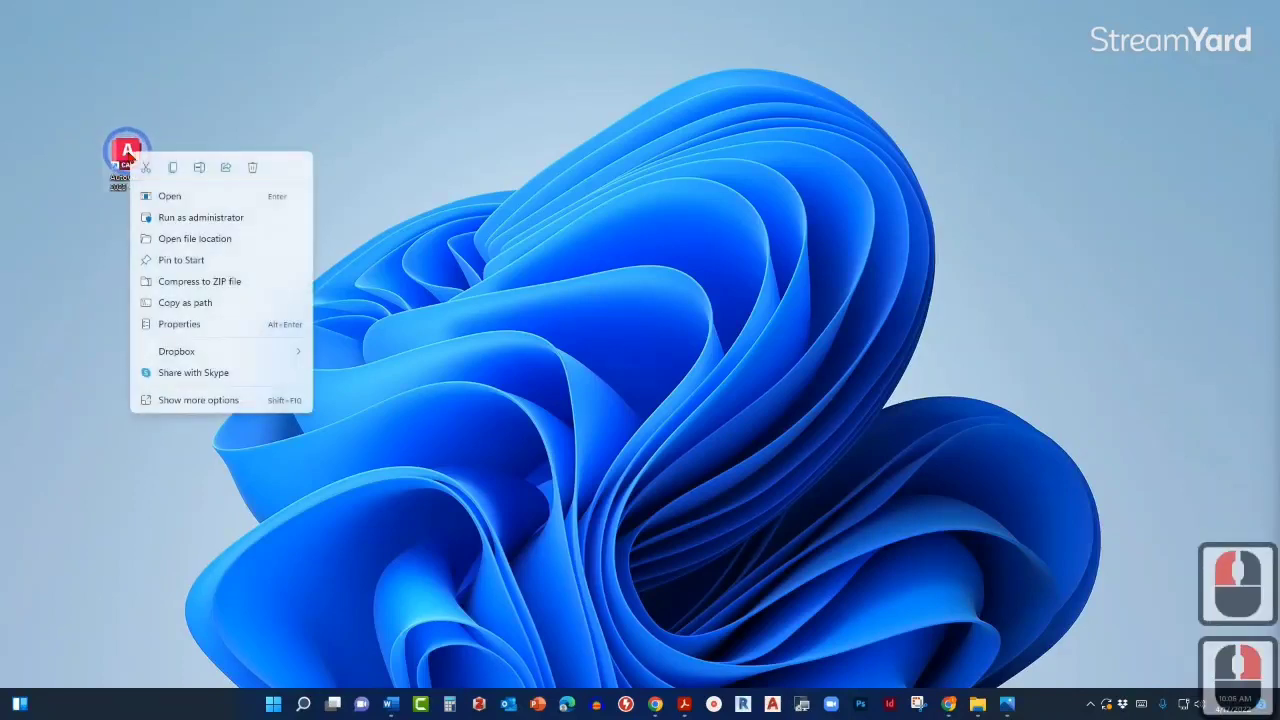
{"action": "left_click", "coordinate": [169, 198]}
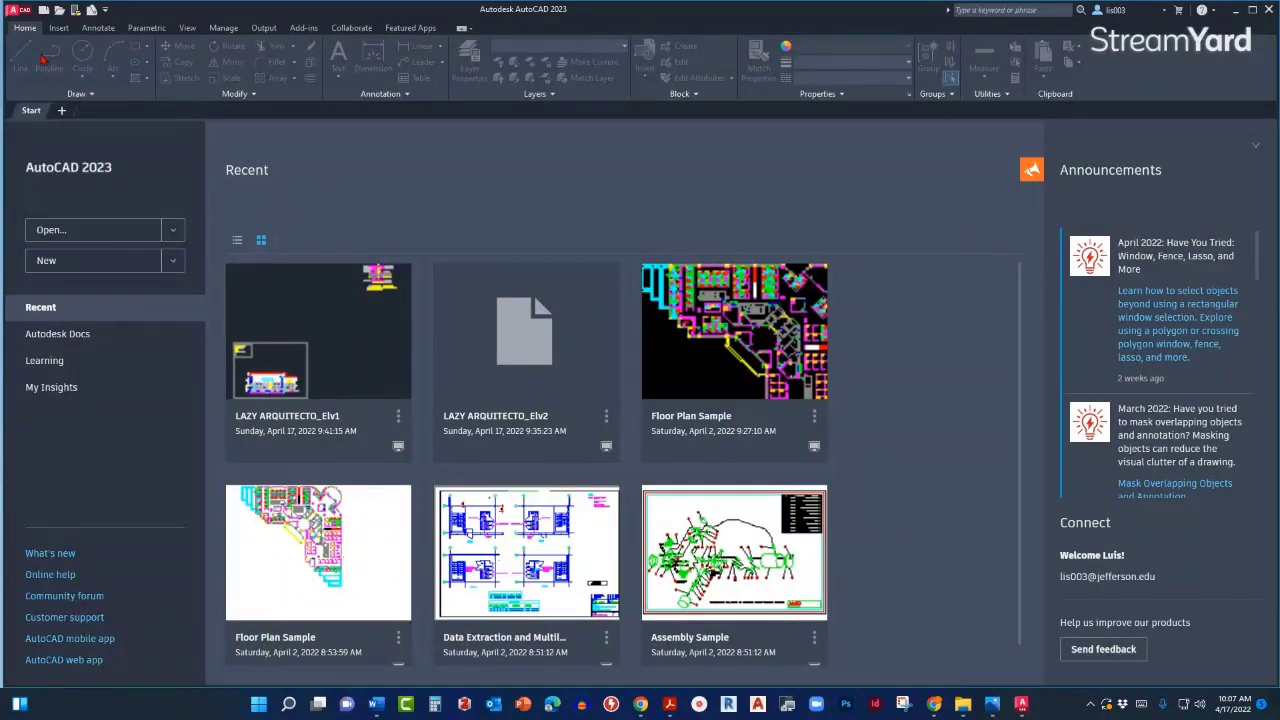
Start a new drawing to bring up the template selection and move that dialog to the middle of the screen.
{"action": "left_click", "coordinate": [172, 262]}
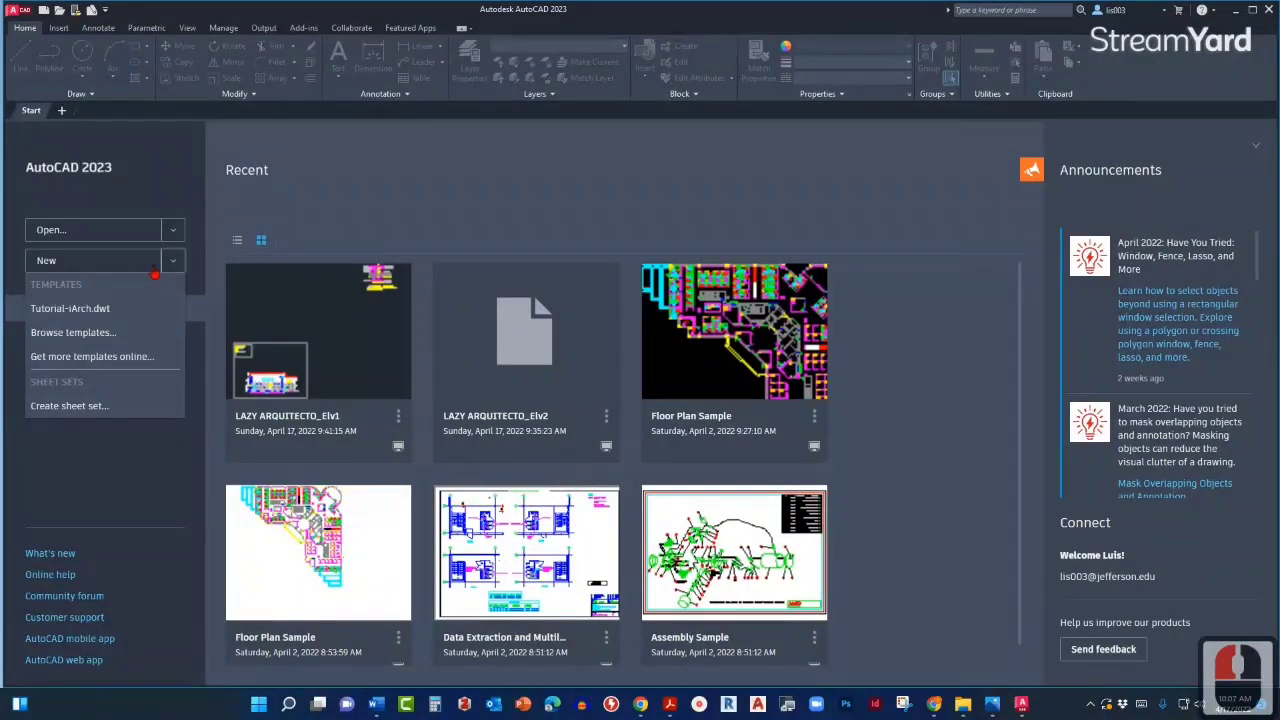
{"action": "left_click", "coordinate": [17, 12]}
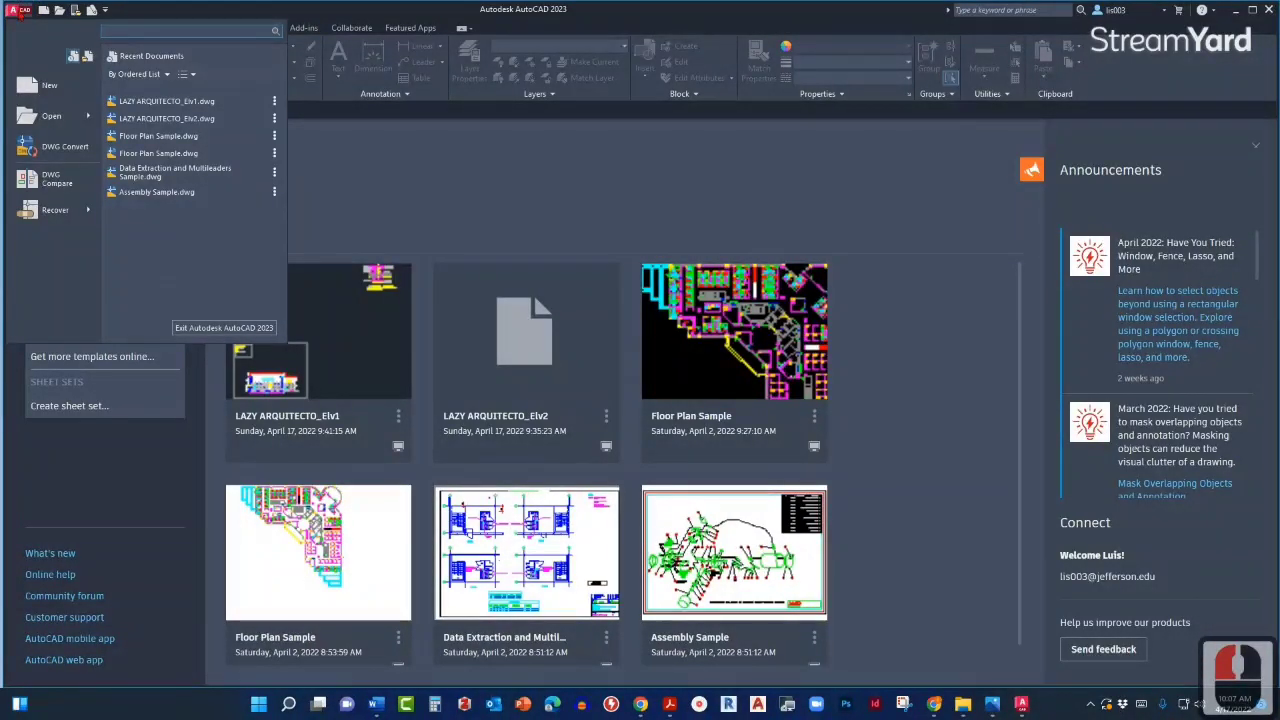
{"action": "left_click", "coordinate": [58, 84]}
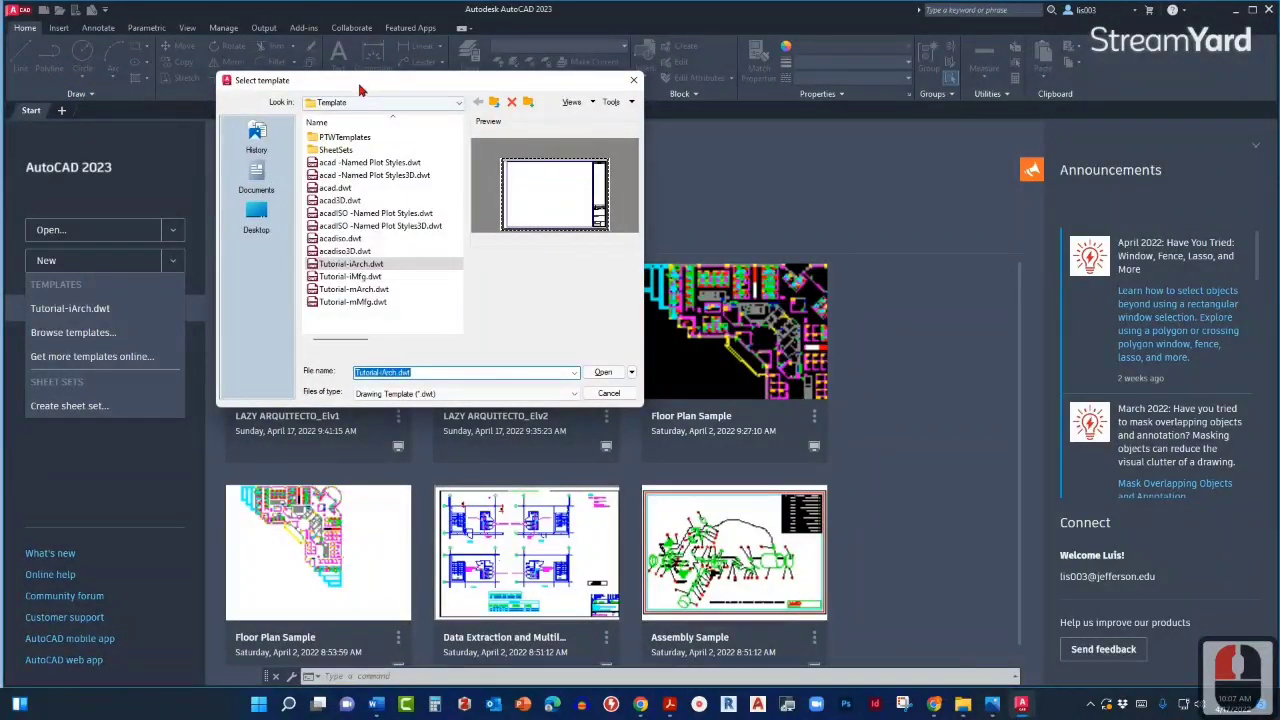
{"action": "left_click_drag", "start_coordinate": [361, 90], "coordinate": [565, 143]}
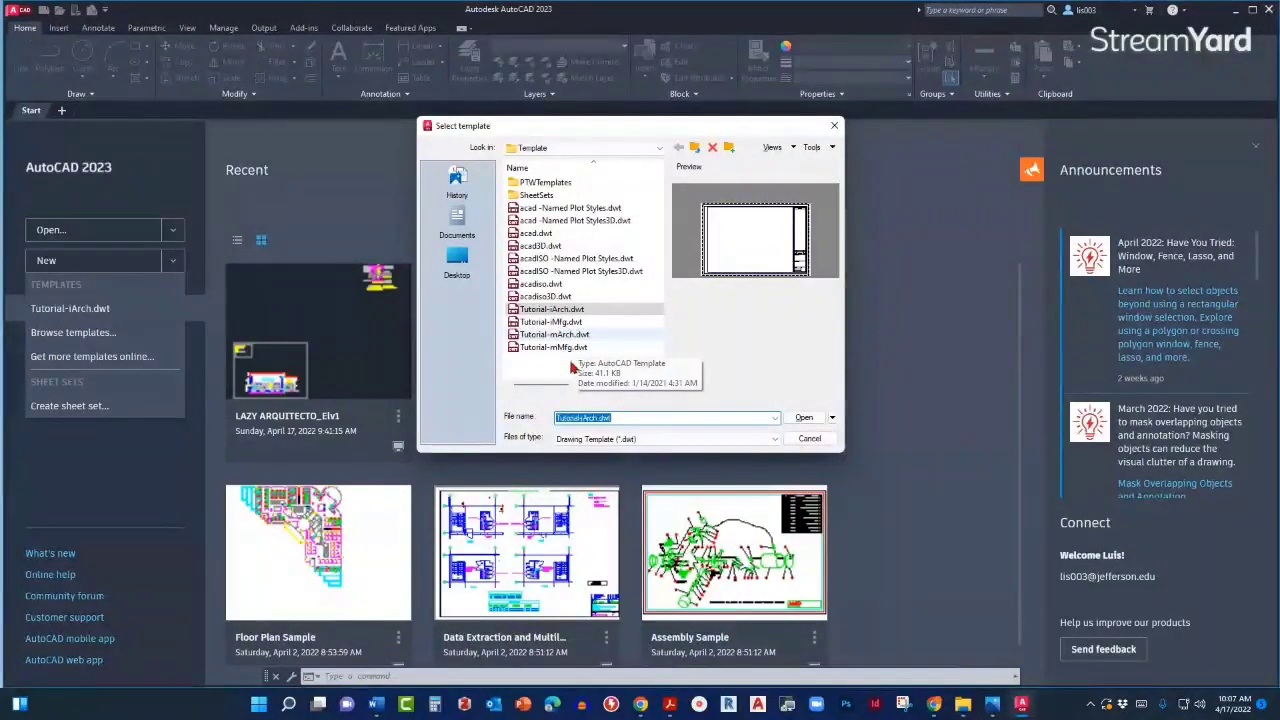
Preview the iArch, iMfg, mArch and mMfg tutorial templates and create the new drawing from Tutorial-iArch.dwt.
{"action": "left_click", "coordinate": [556, 316]}
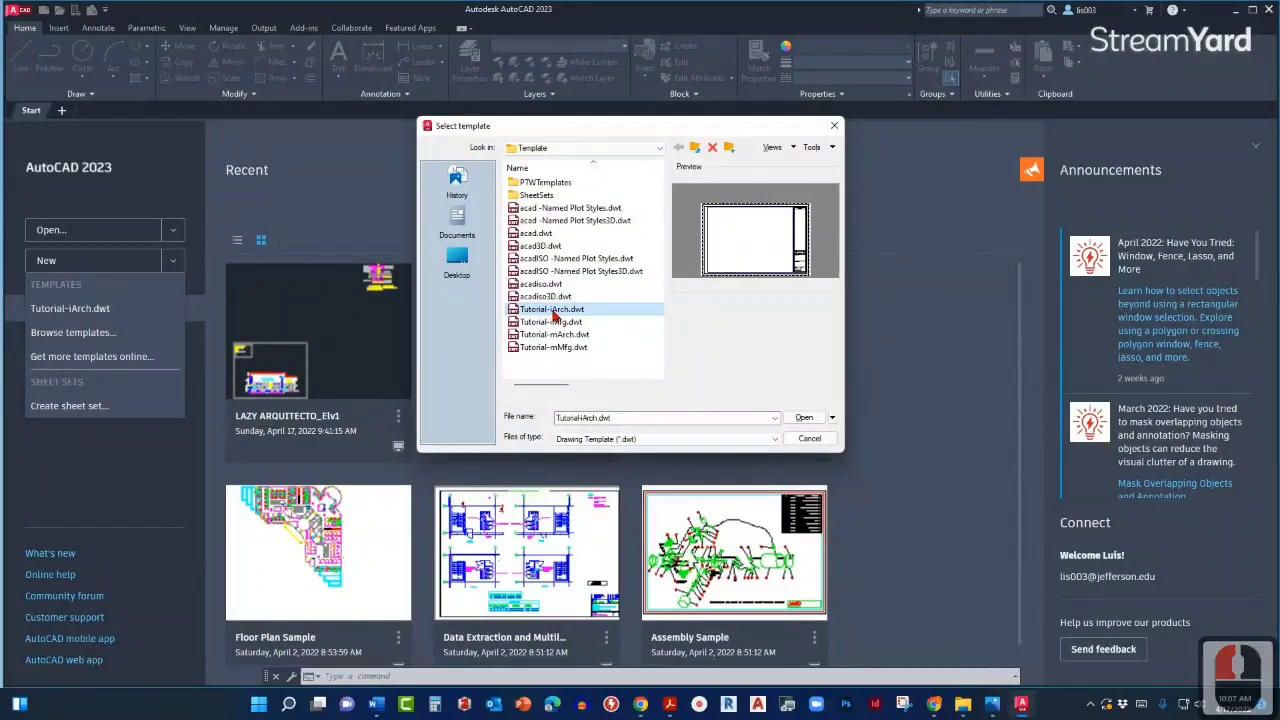
{"action": "left_click", "coordinate": [548, 323]}
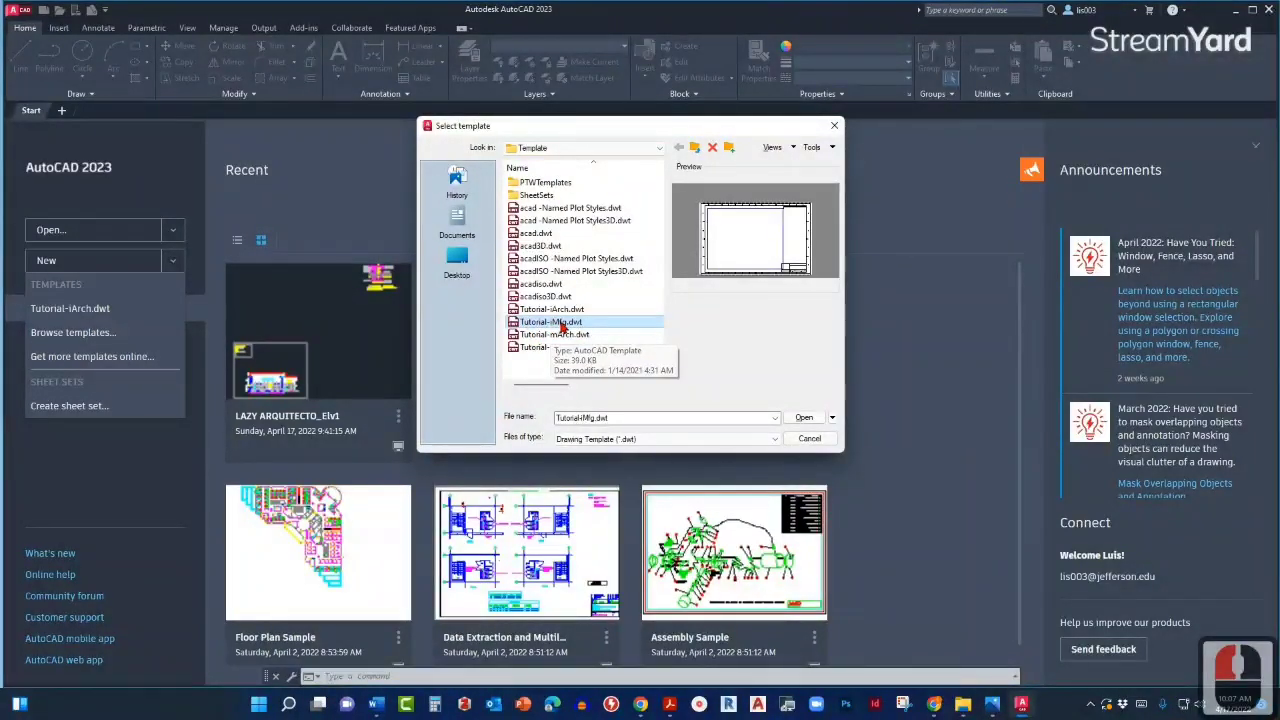
{"action": "left_click", "coordinate": [550, 336]}
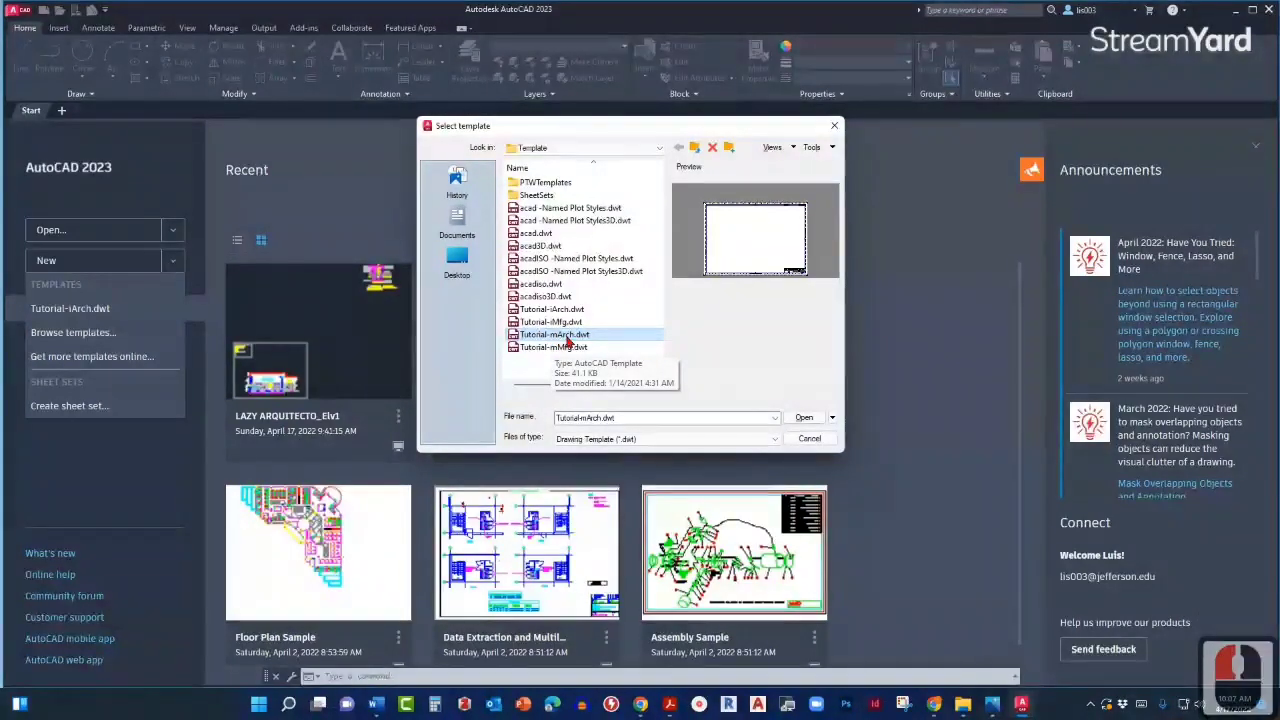
{"action": "left_click", "coordinate": [562, 348]}
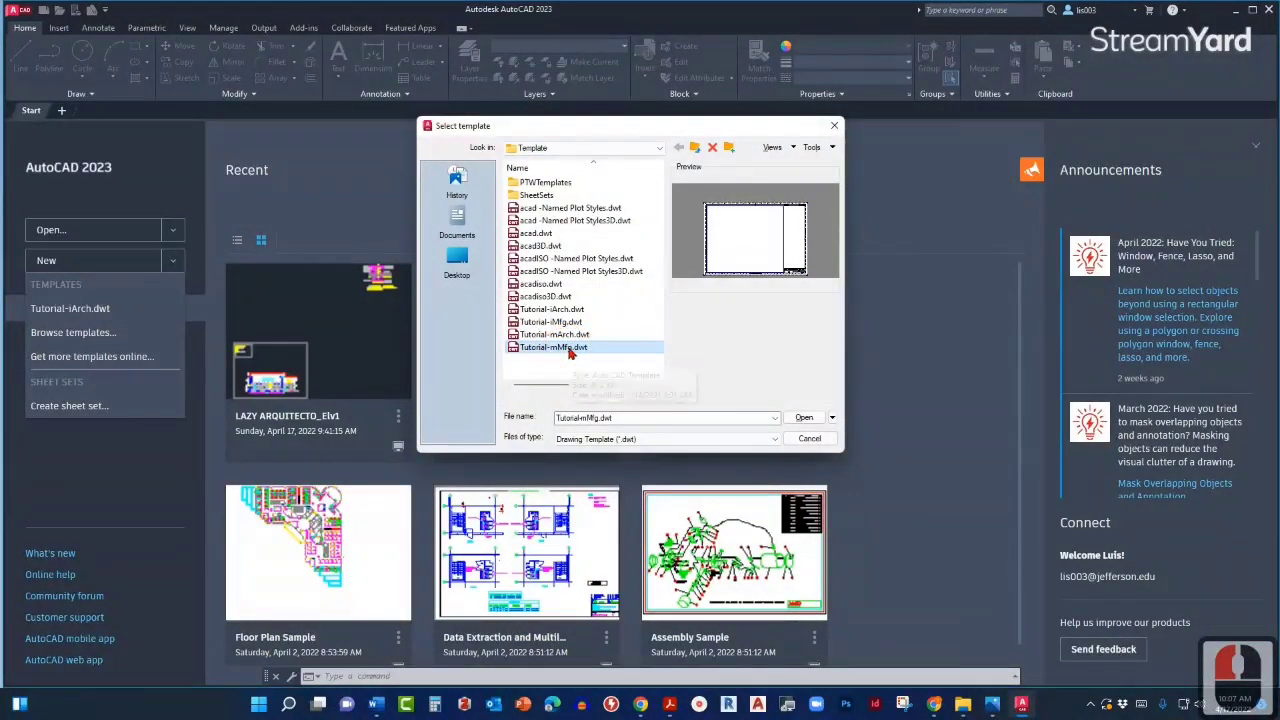
{"action": "left_click", "coordinate": [570, 311]}
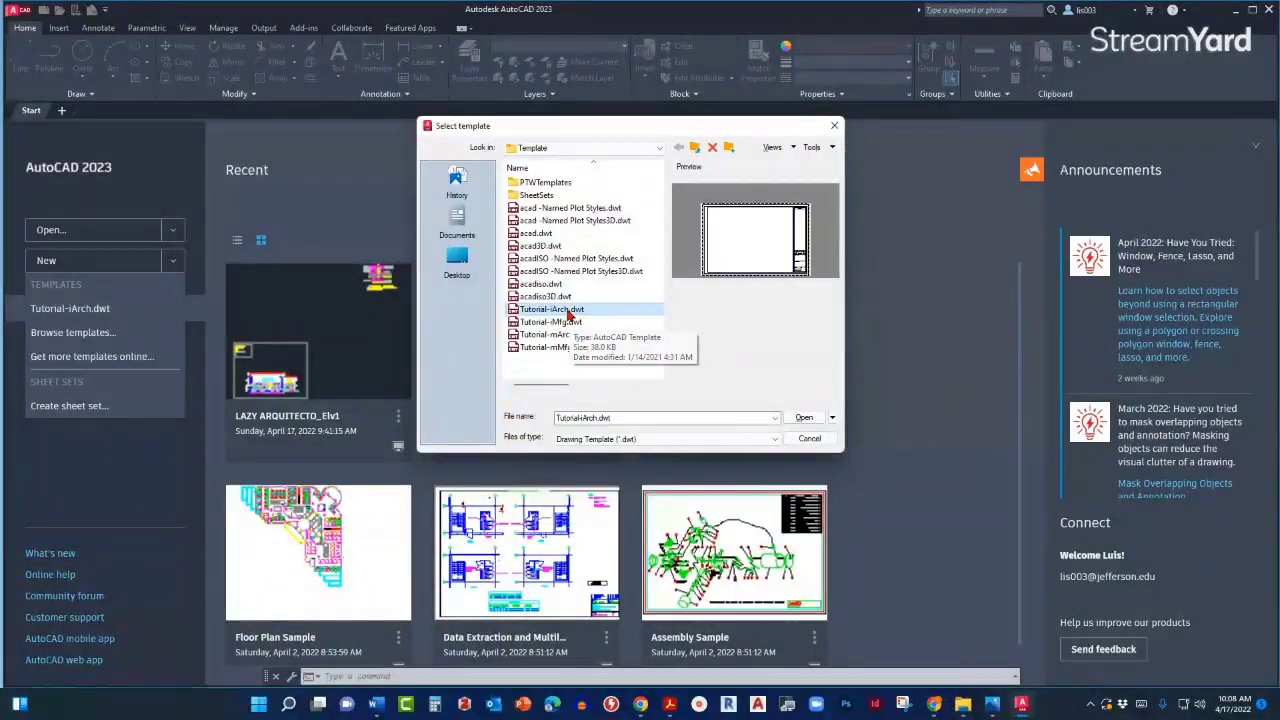
{"action": "left_click", "coordinate": [800, 416]}
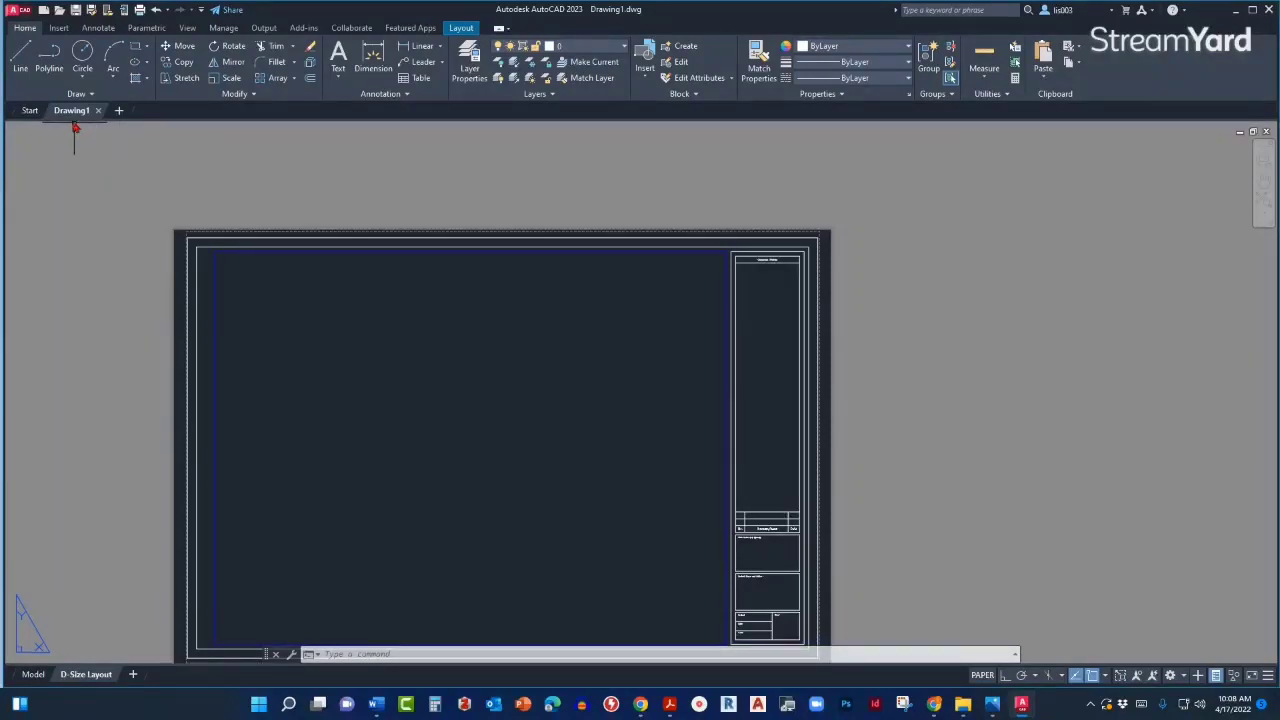
Look over the Insert tools and return to the Home tools.
{"action": "mouse_move", "coordinate": [70, 121]}
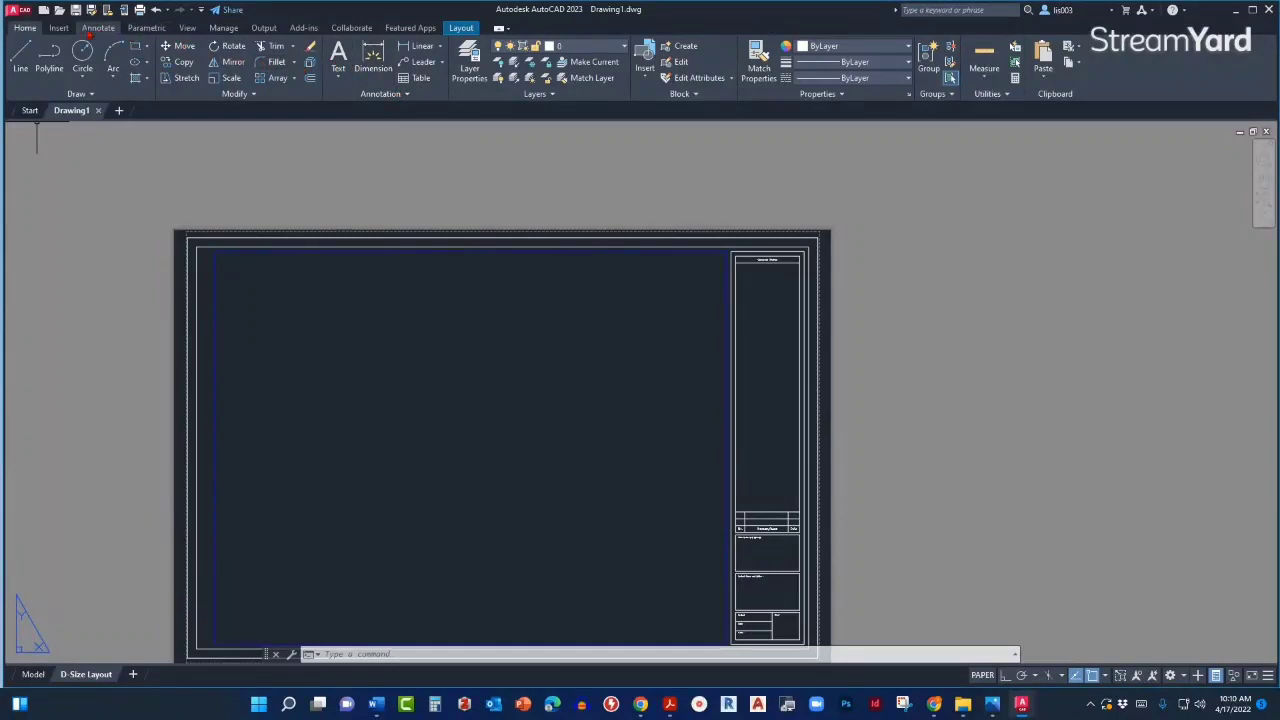
{"action": "left_click", "coordinate": [60, 28]}
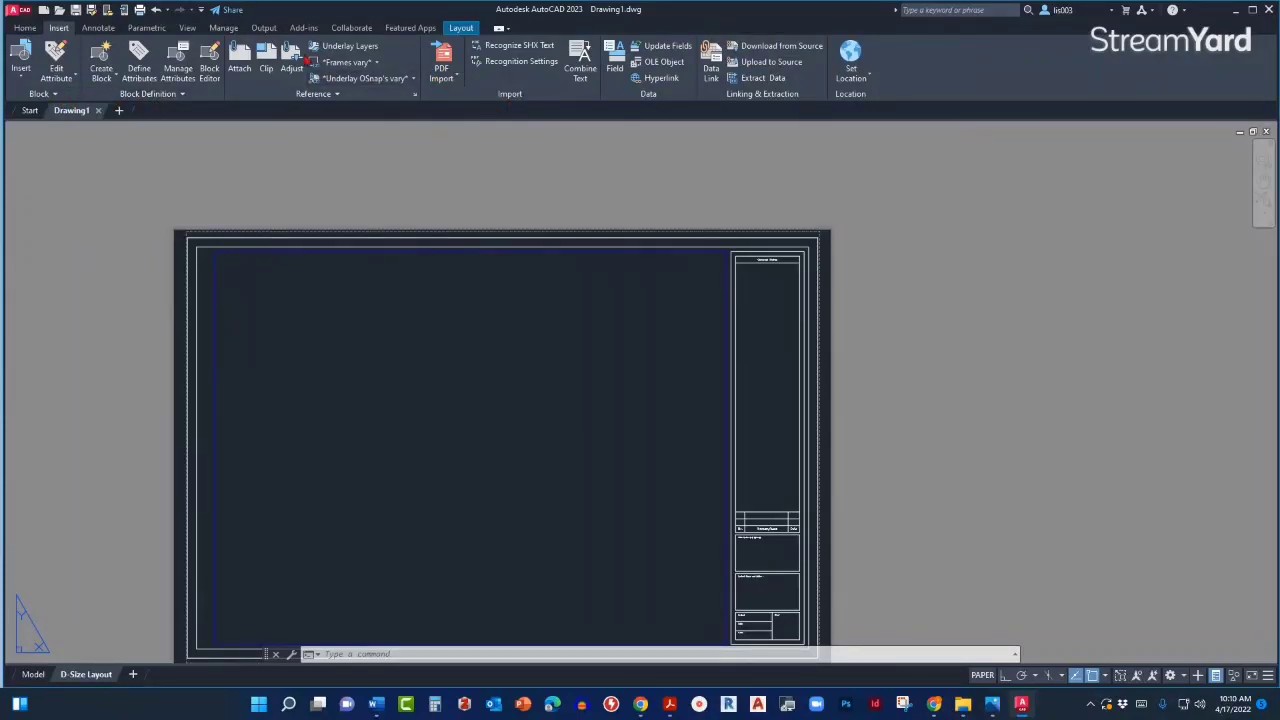
{"action": "left_click", "coordinate": [24, 28]}
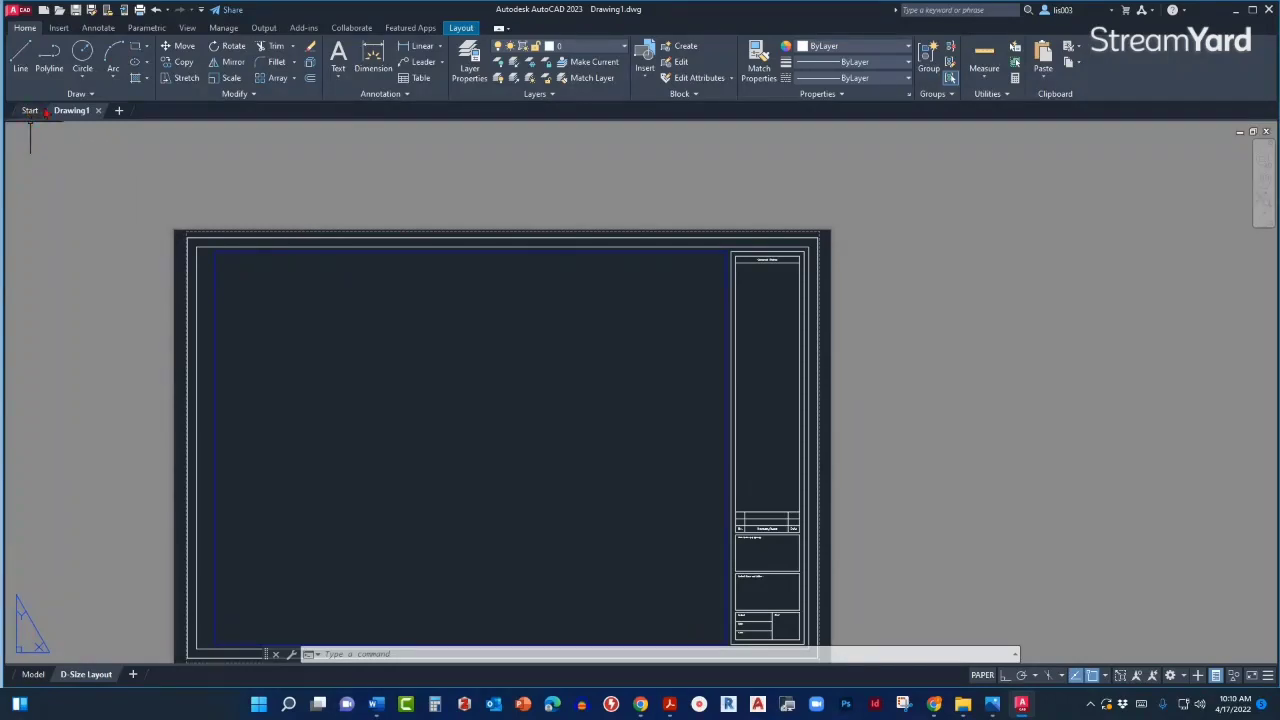
{"action": "mouse_move", "coordinate": [70, 114]}
Bring the whole D-Size sheet into view and switch the drawing to model space.
{"action": "middle_click_drag", "start_coordinate": [357, 369], "coordinate": [383, 297]}
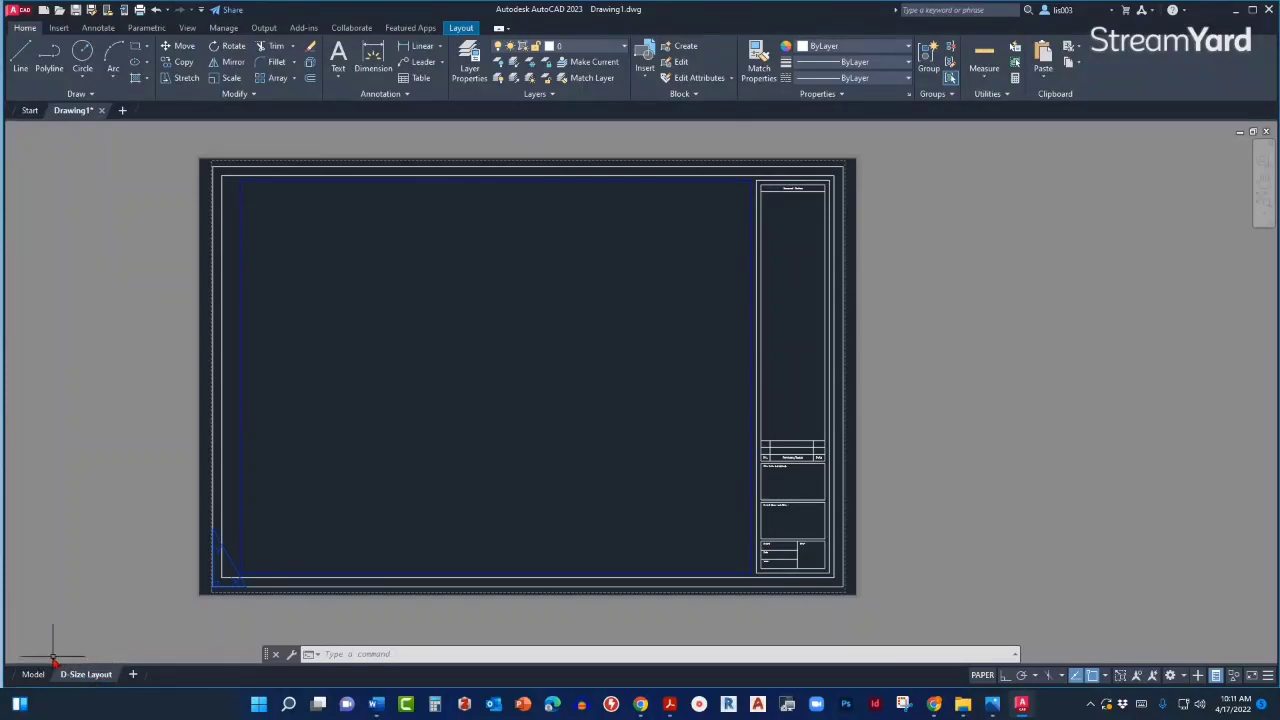
{"action": "mouse_move", "coordinate": [36, 677]}
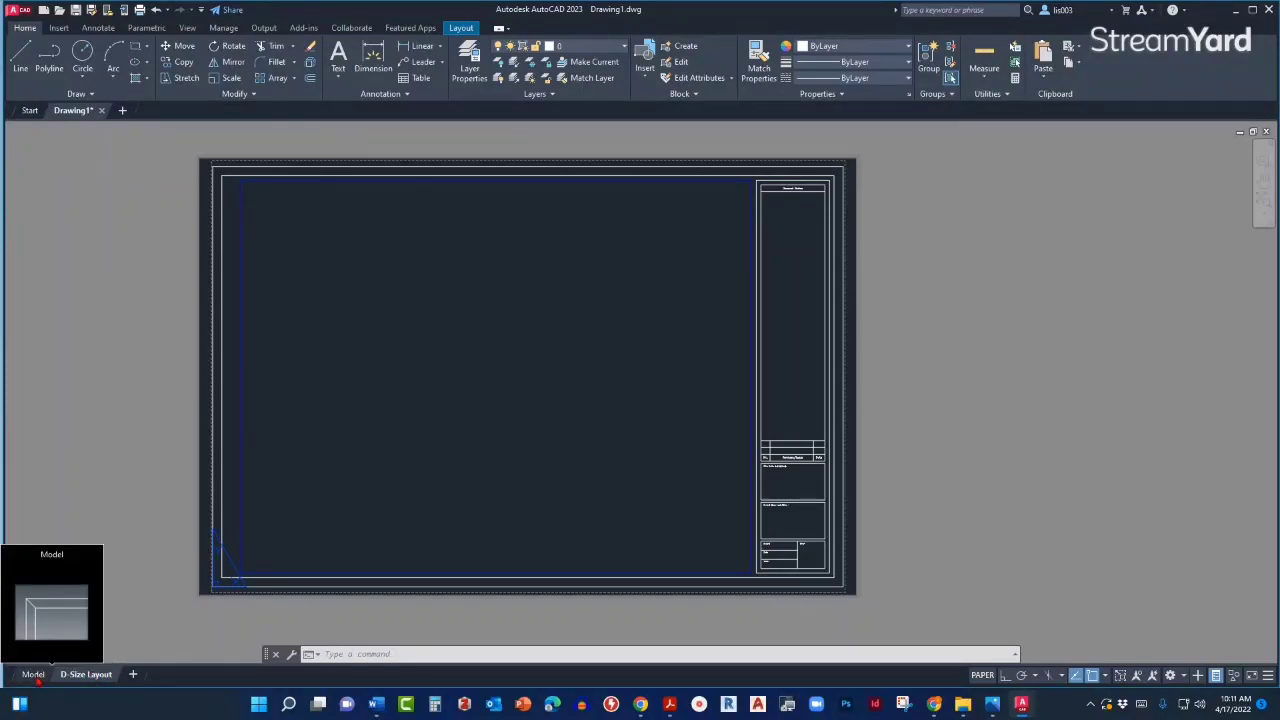
{"action": "left_click", "coordinate": [34, 674]}
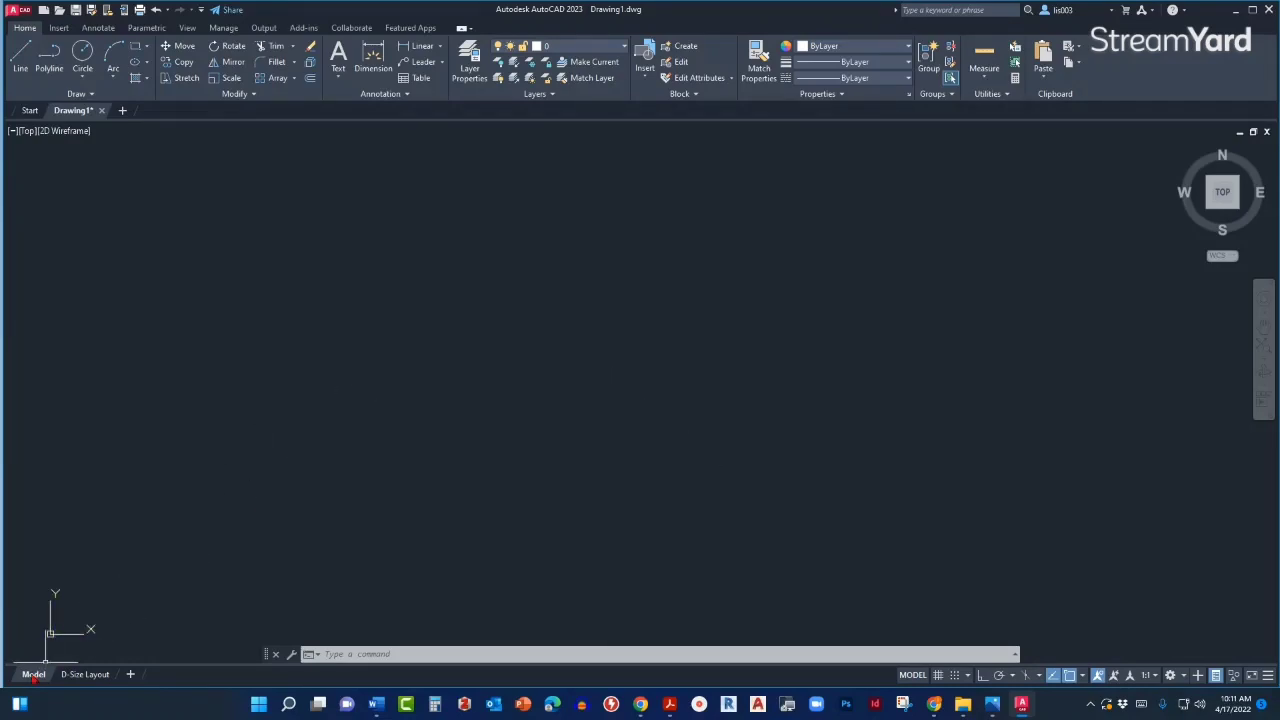
Switch to the D-Size Layout and review its page setup details in the Page Setup Manager.
{"action": "mouse_move", "coordinate": [85, 682]}
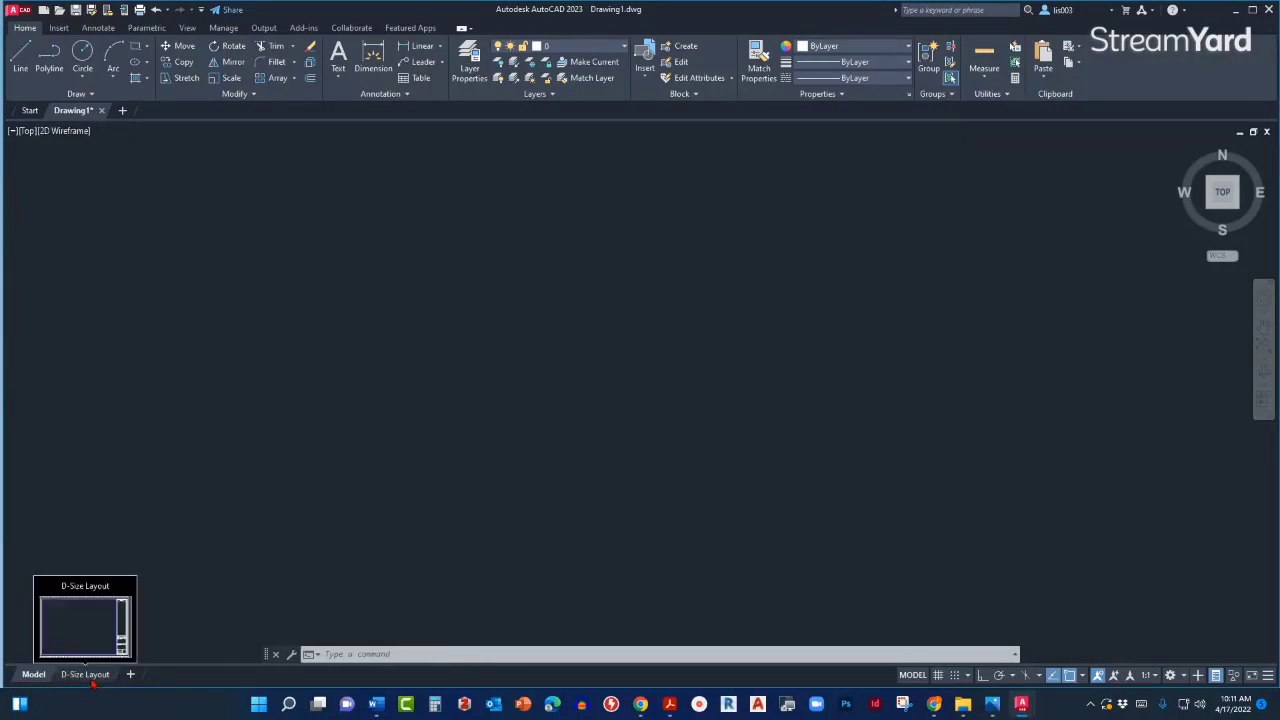
{"action": "left_click", "coordinate": [88, 675]}
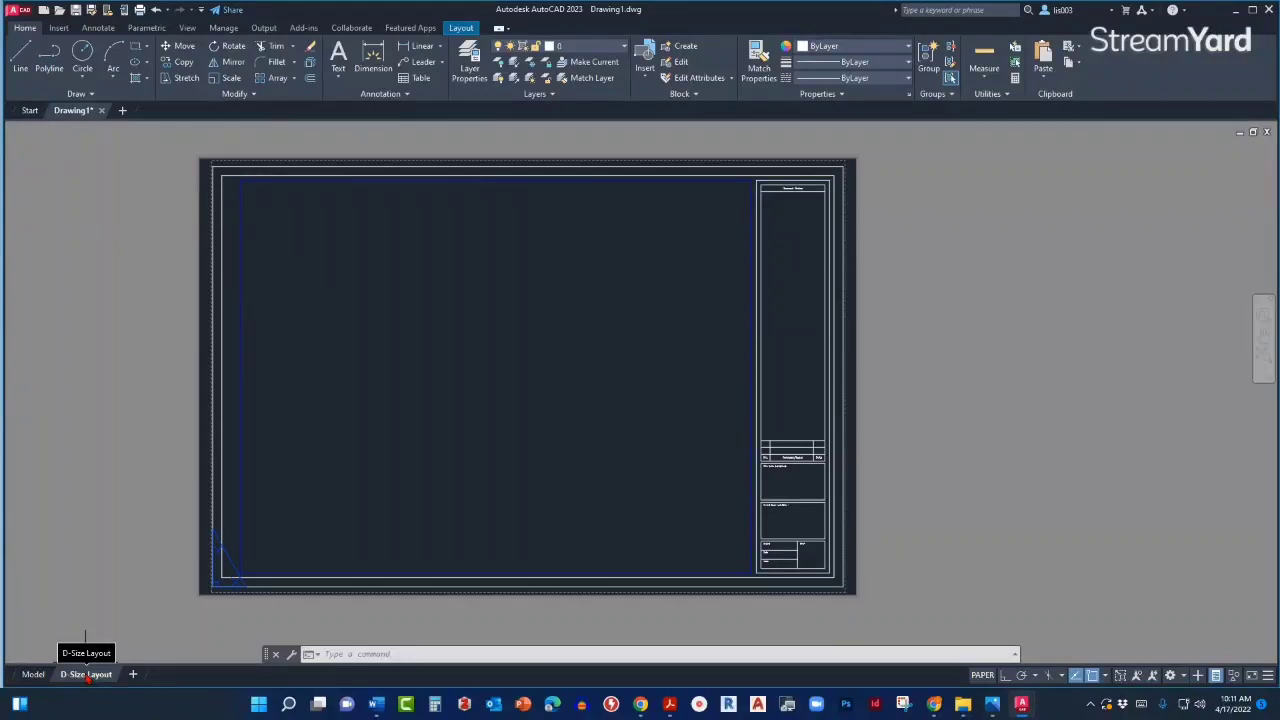
{"action": "right_click", "coordinate": [87, 677]}
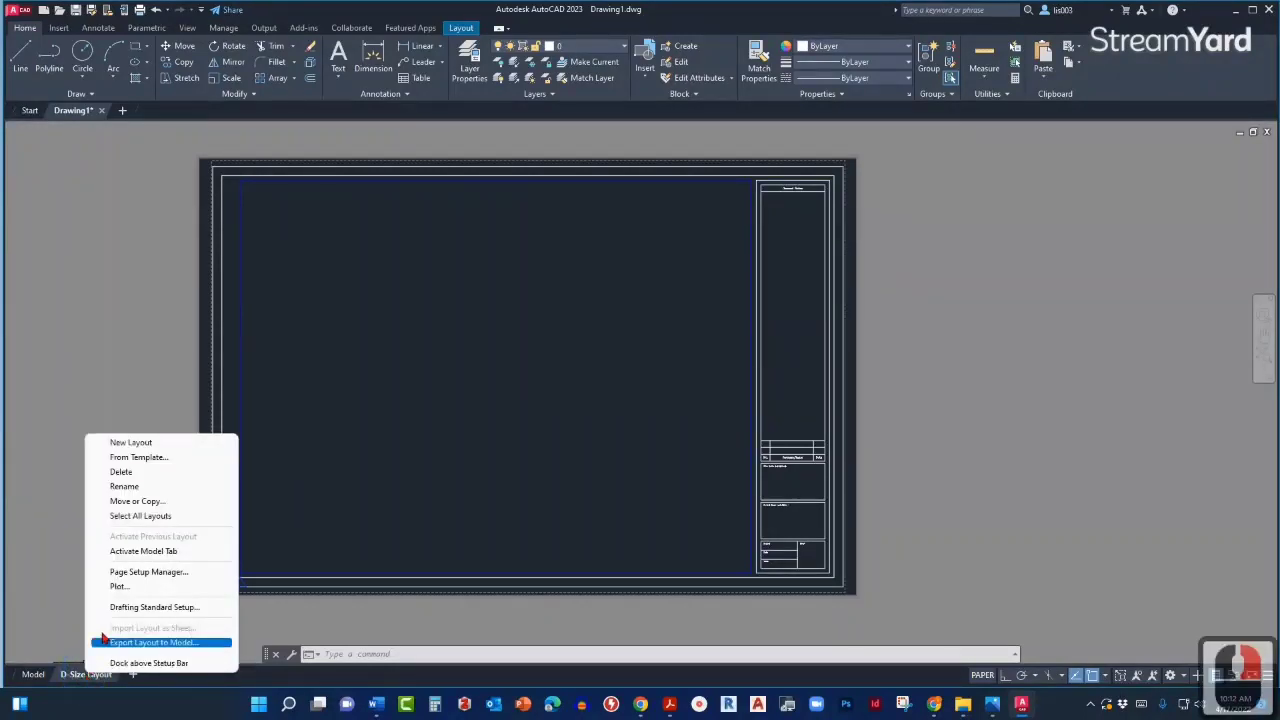
{"action": "left_click", "coordinate": [132, 576]}
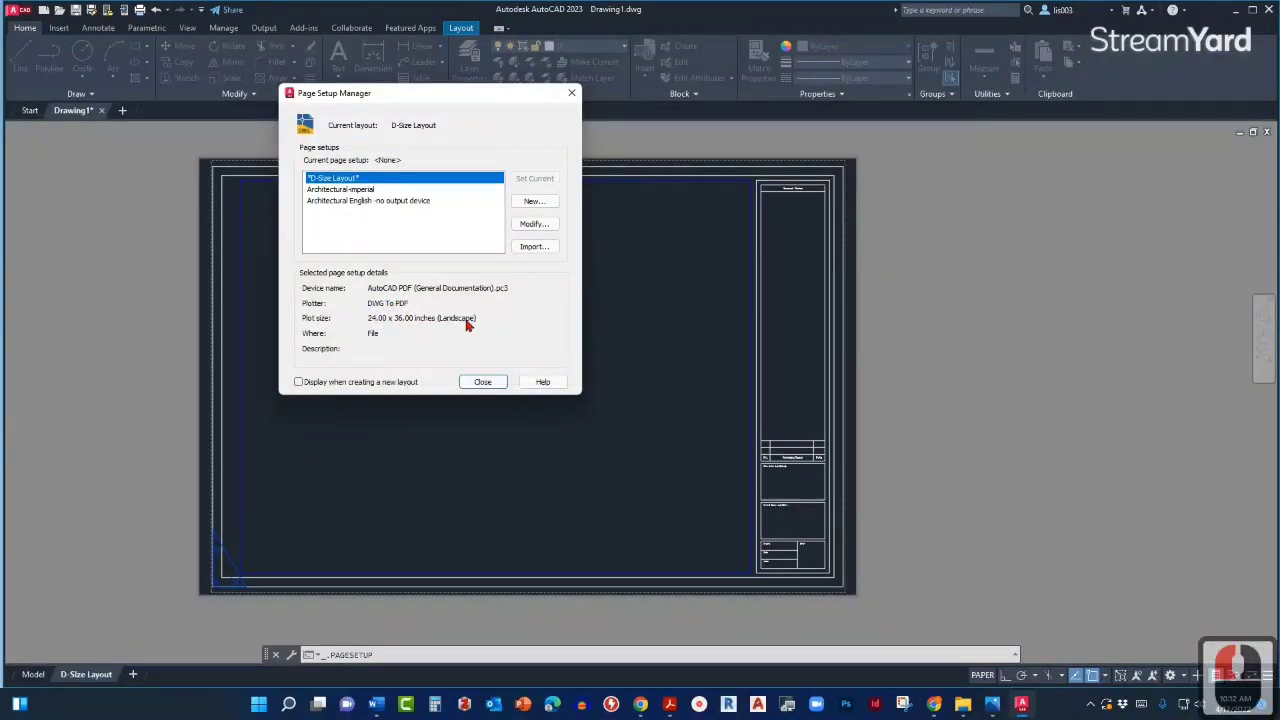
{"action": "left_click", "coordinate": [483, 383]}
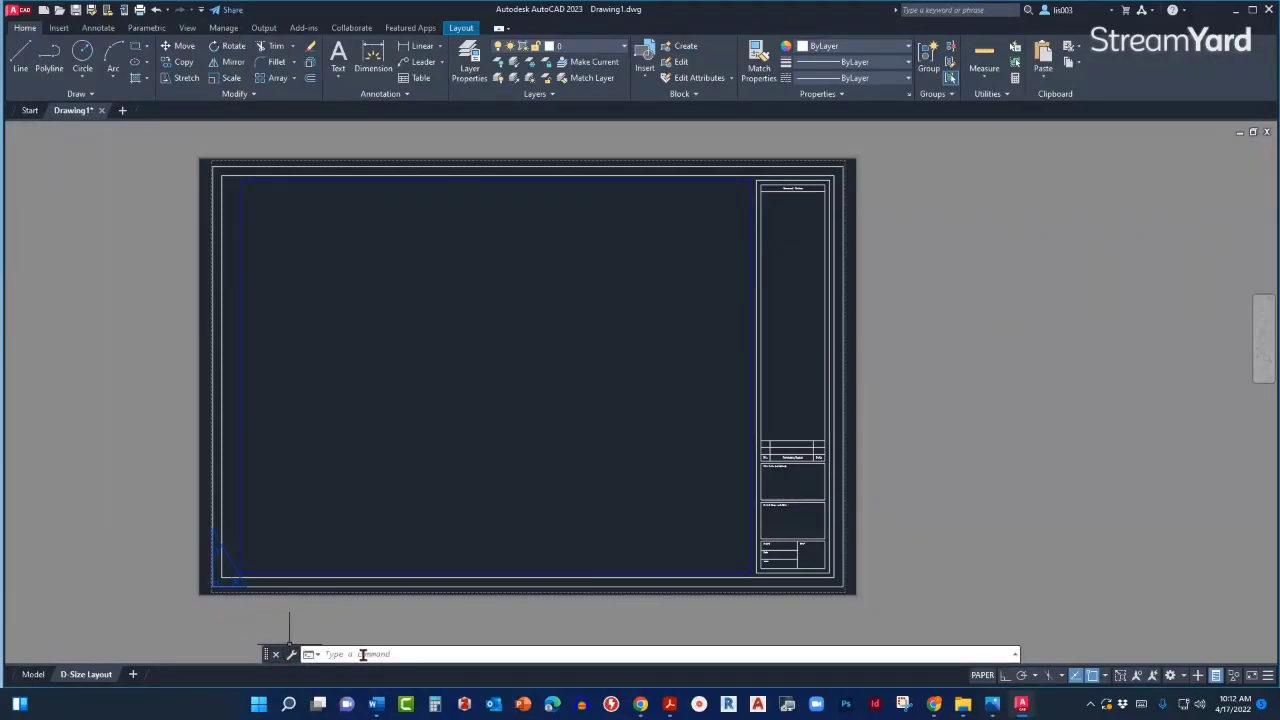
Shift the floating command line slightly sideways.
{"action": "mouse_move", "coordinate": [268, 655]}
{"action": "left_mouse_down"}
{"action": "mouse_move", "coordinate": [257, 592]}
{"action": "mouse_move", "coordinate": [320, 558]}
{"action": "mouse_move", "coordinate": [286, 614]}
{"action": "mouse_move", "coordinate": [334, 628]}
{"action": "mouse_move", "coordinate": [303, 651]}
{"action": "mouse_move", "coordinate": [258, 653]}
{"action": "left_mouse_up"}
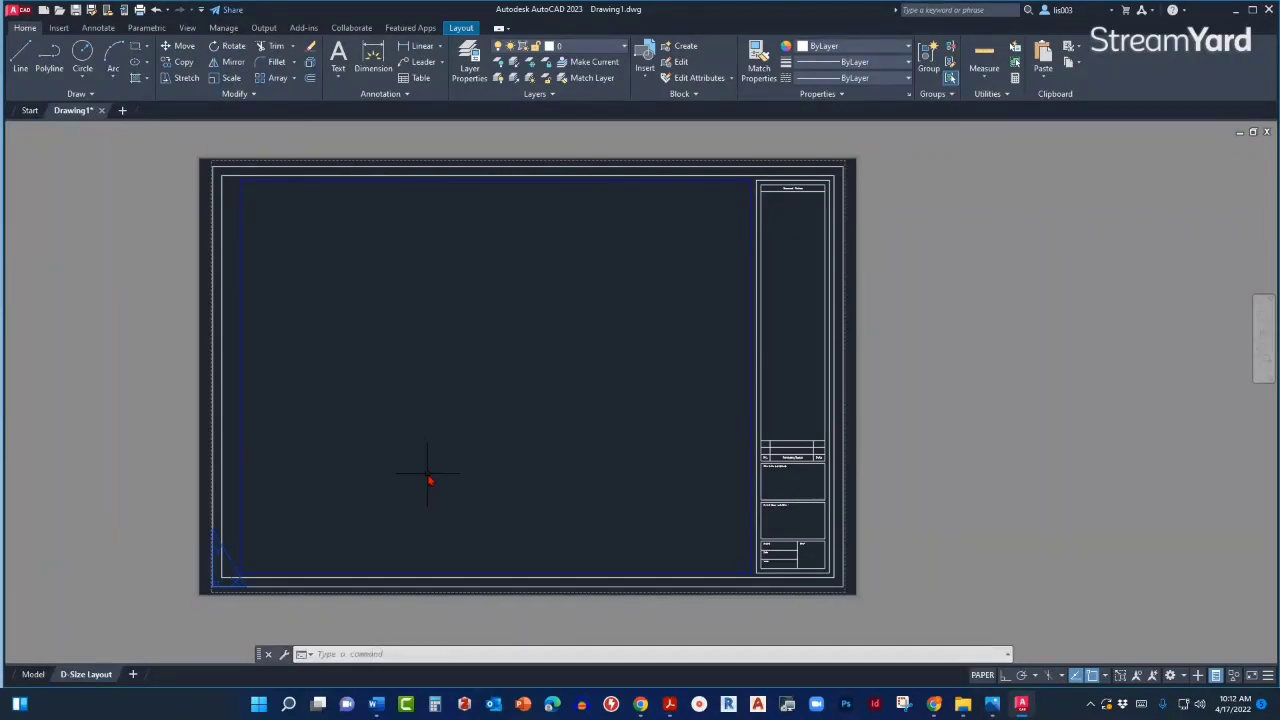
Draw a short diagonal line in the lower middle of the D-size sheet with the LINE command and undo it.
{"action": "type", "text": "LI"}
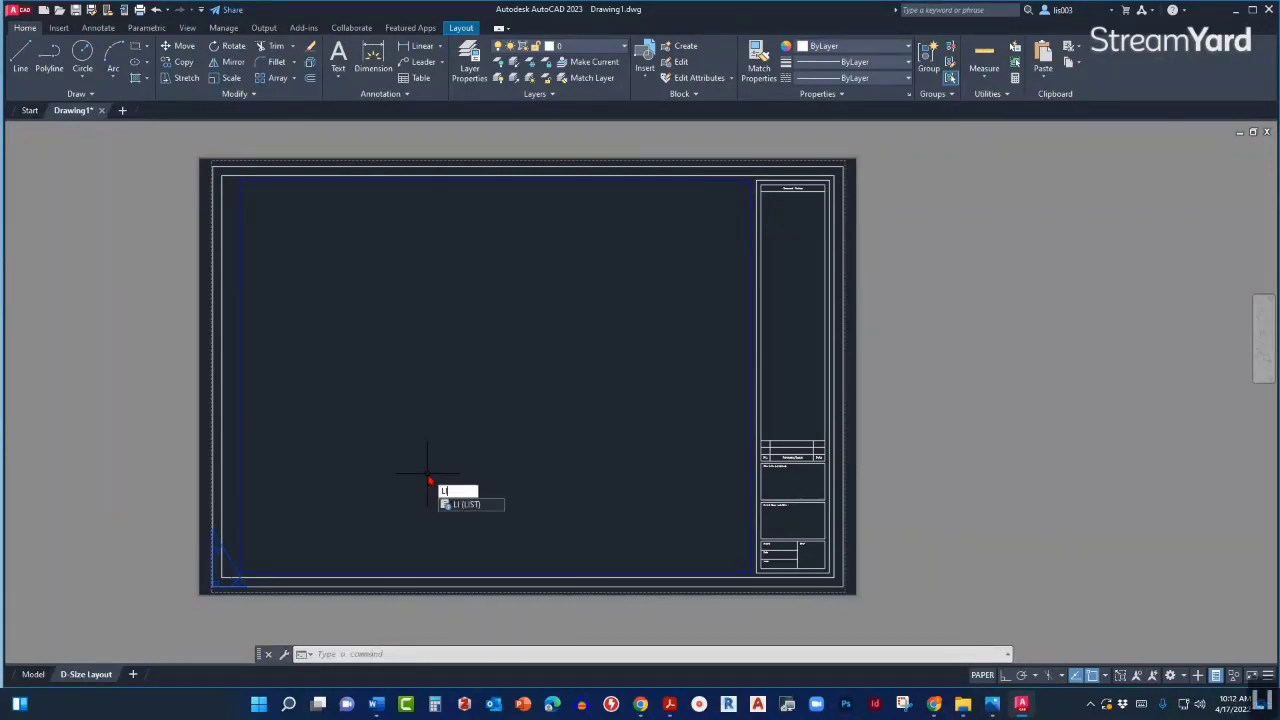
{"action": "type", "text": "NE"}
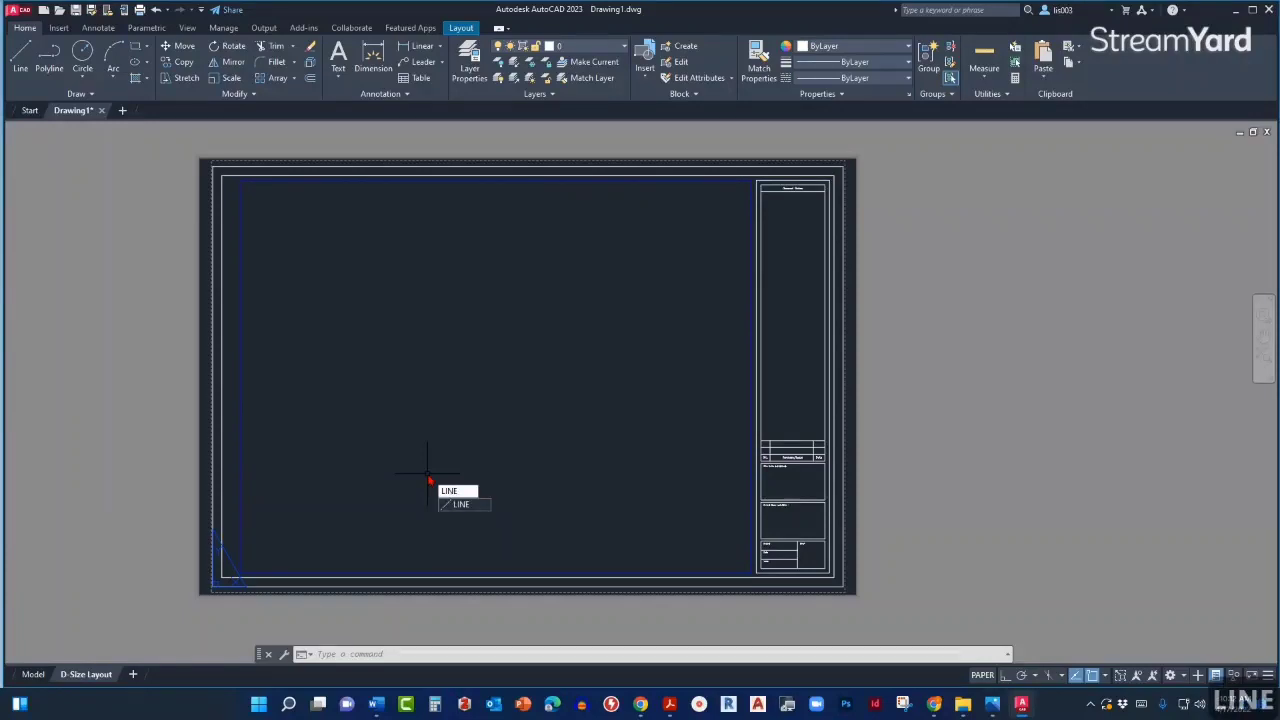
{"action": "key", "text": "Return"}
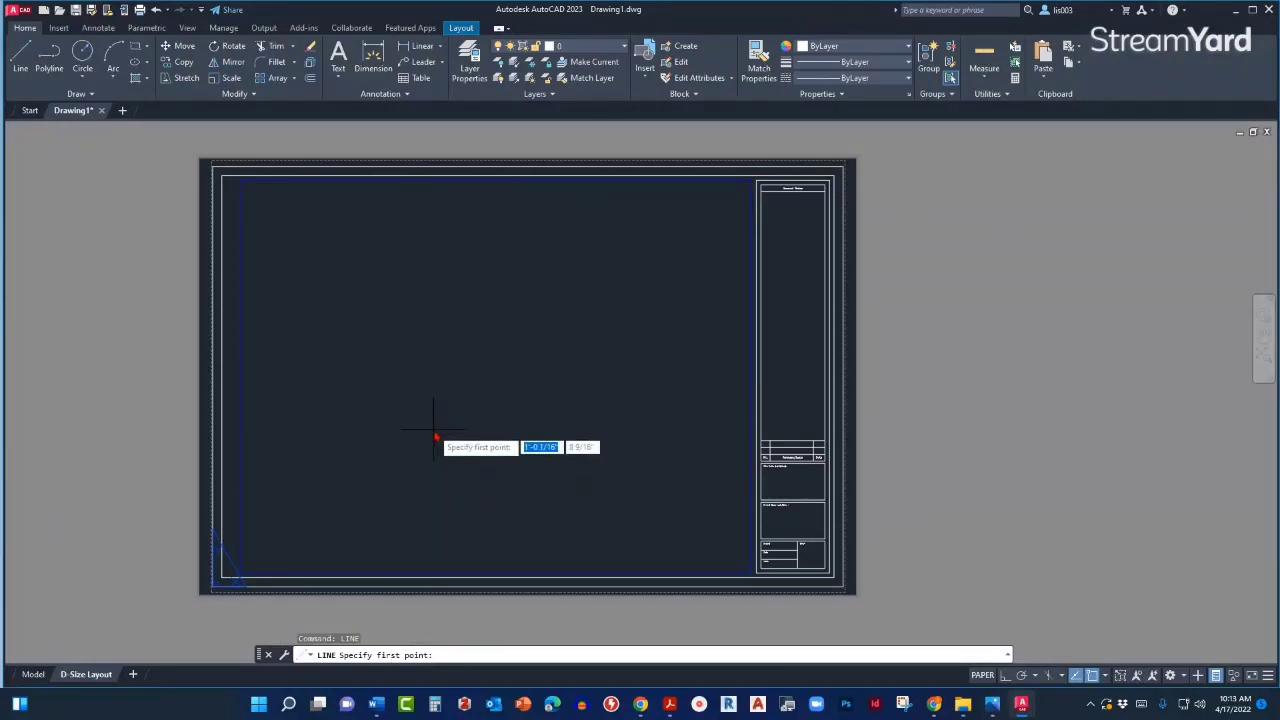
{"action": "left_click", "coordinate": [403, 462]}
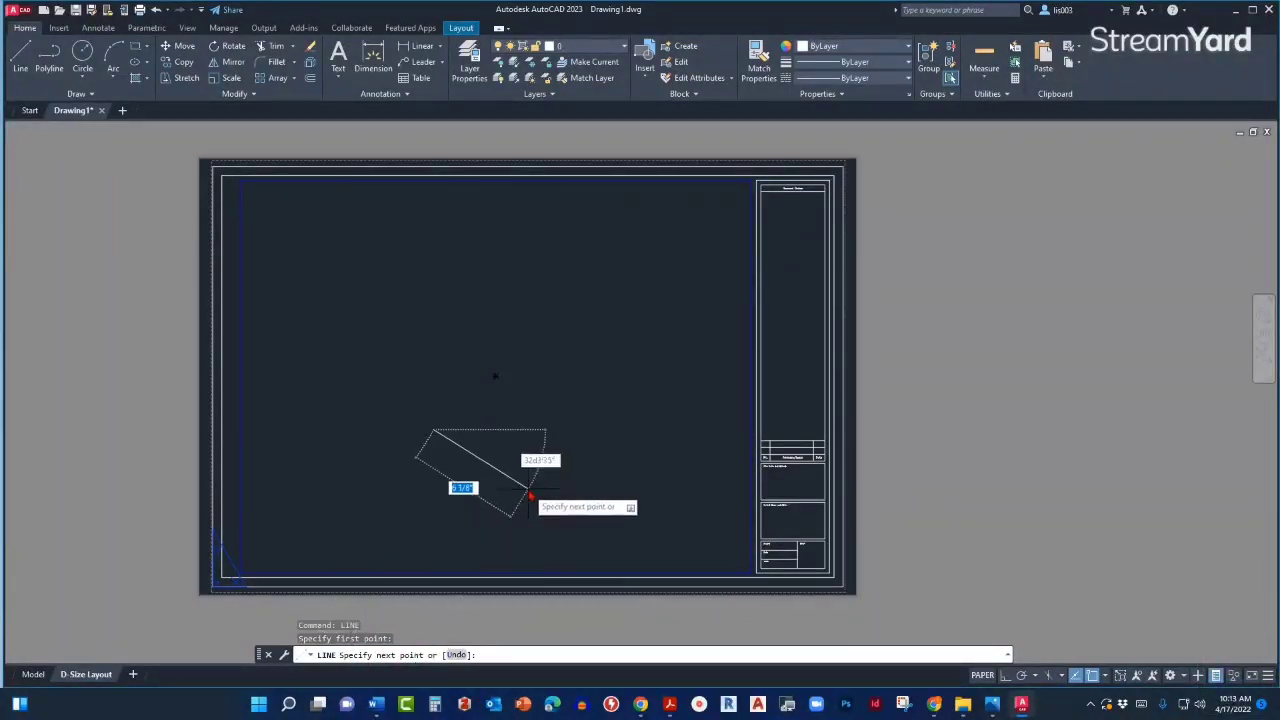
{"action": "left_click", "coordinate": [464, 537]}
{"action": "key", "text": "Escape"}
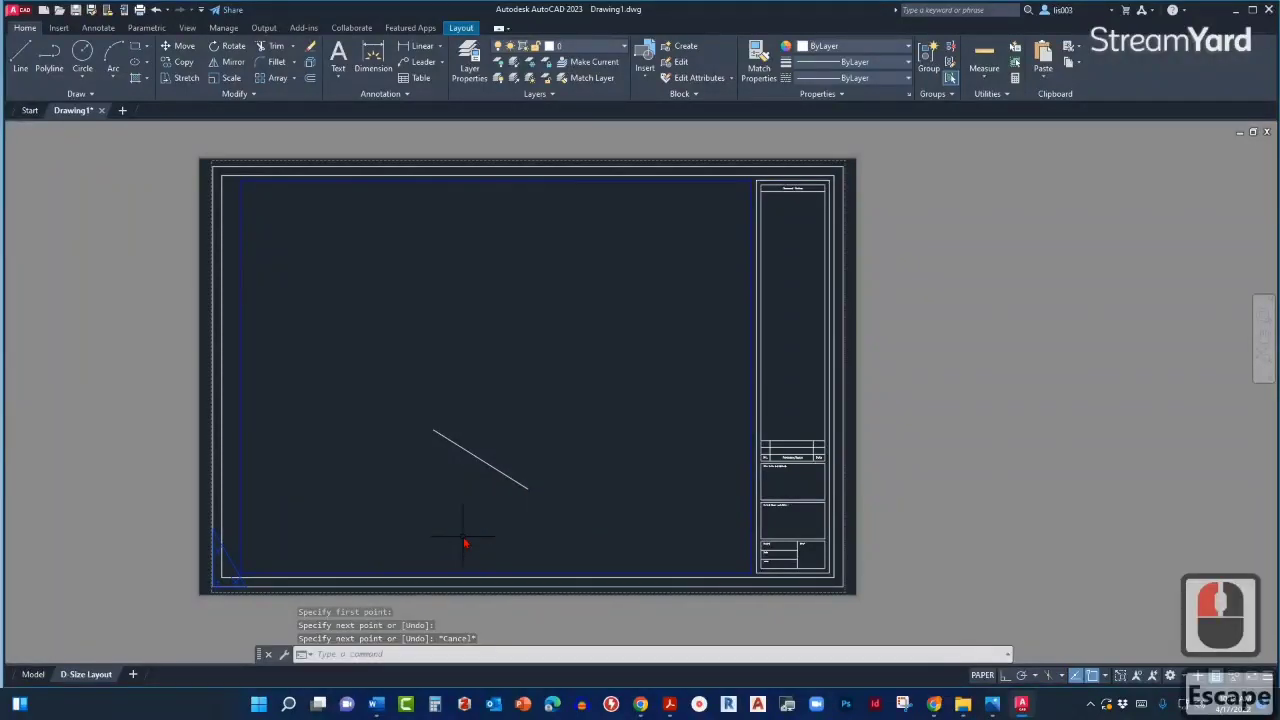
{"action": "key", "text": "ctrl+z"}
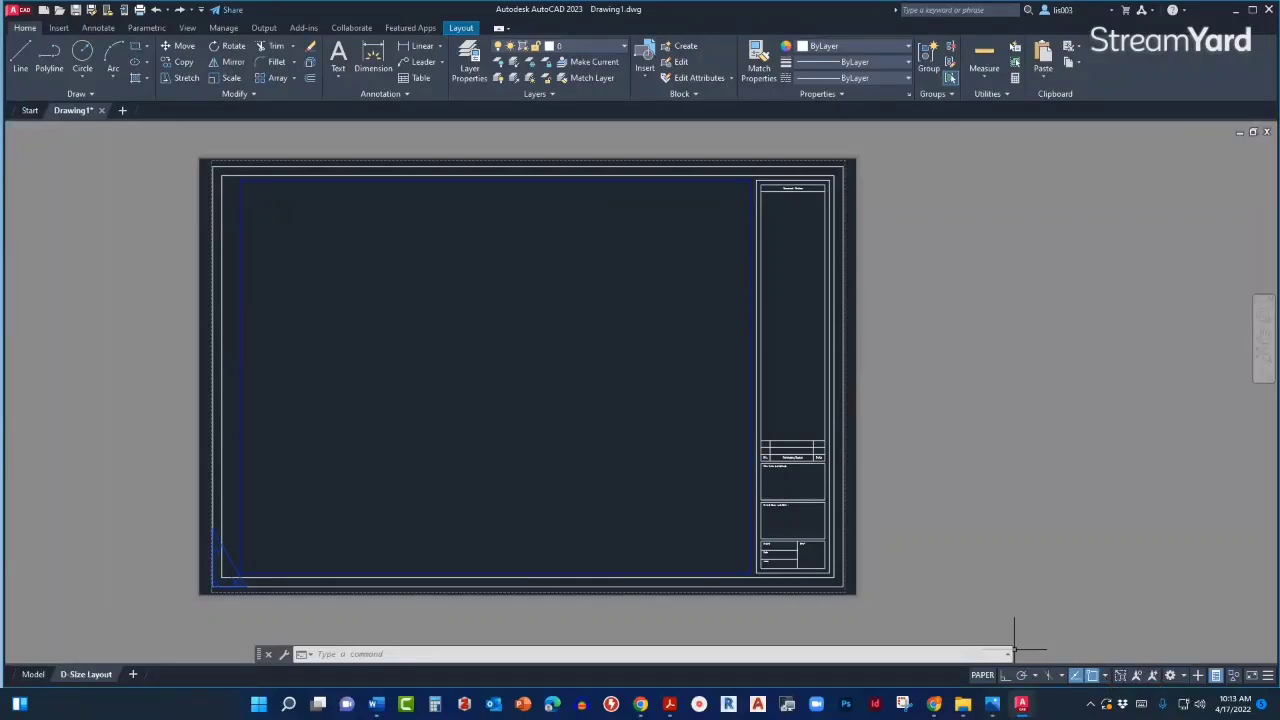
{"action": "left_click", "coordinate": [934, 704]}
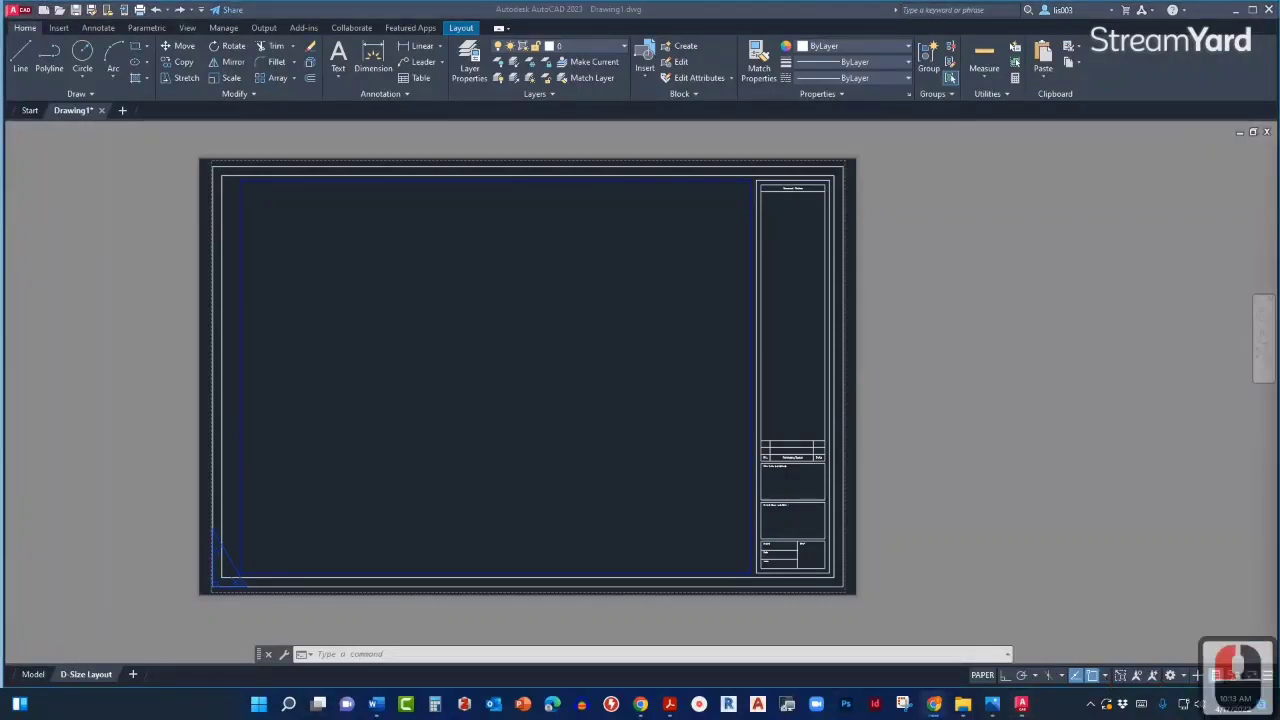
{"action": "left_click", "coordinate": [1029, 558]}
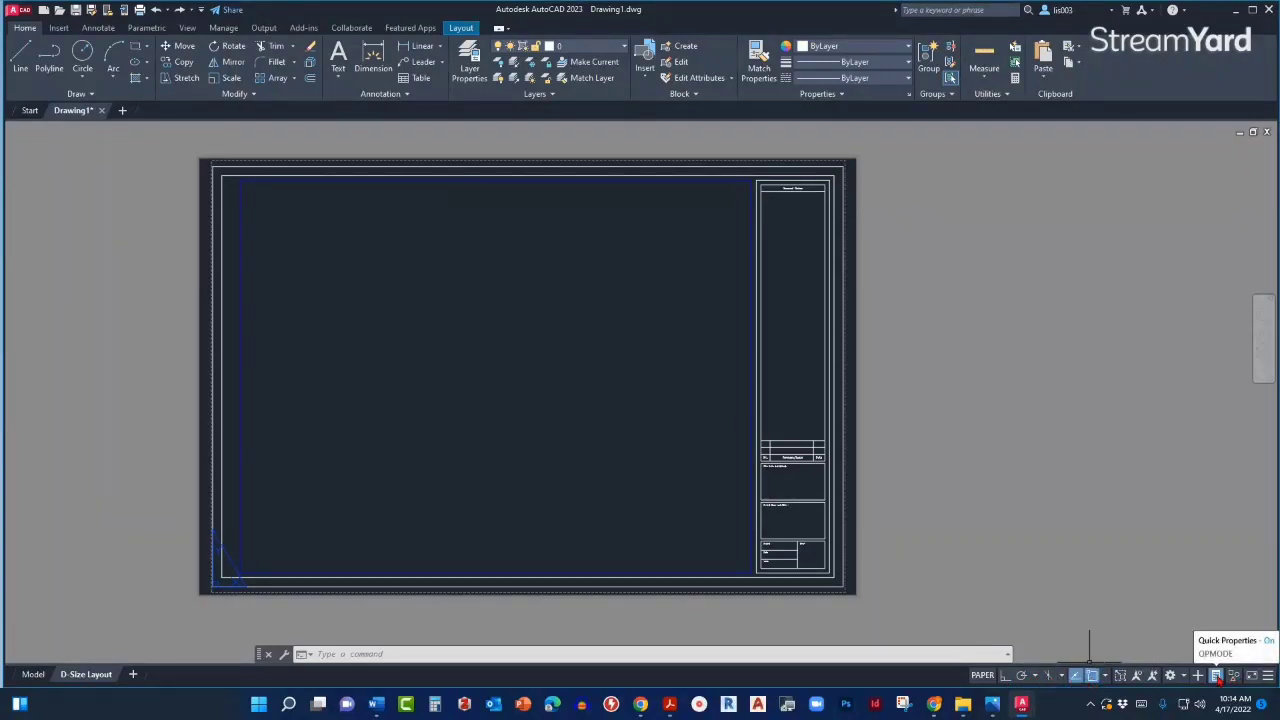
Turn off Quick Properties, object snap and object snap tracking for the drawing.
{"action": "left_click", "coordinate": [1216, 676]}
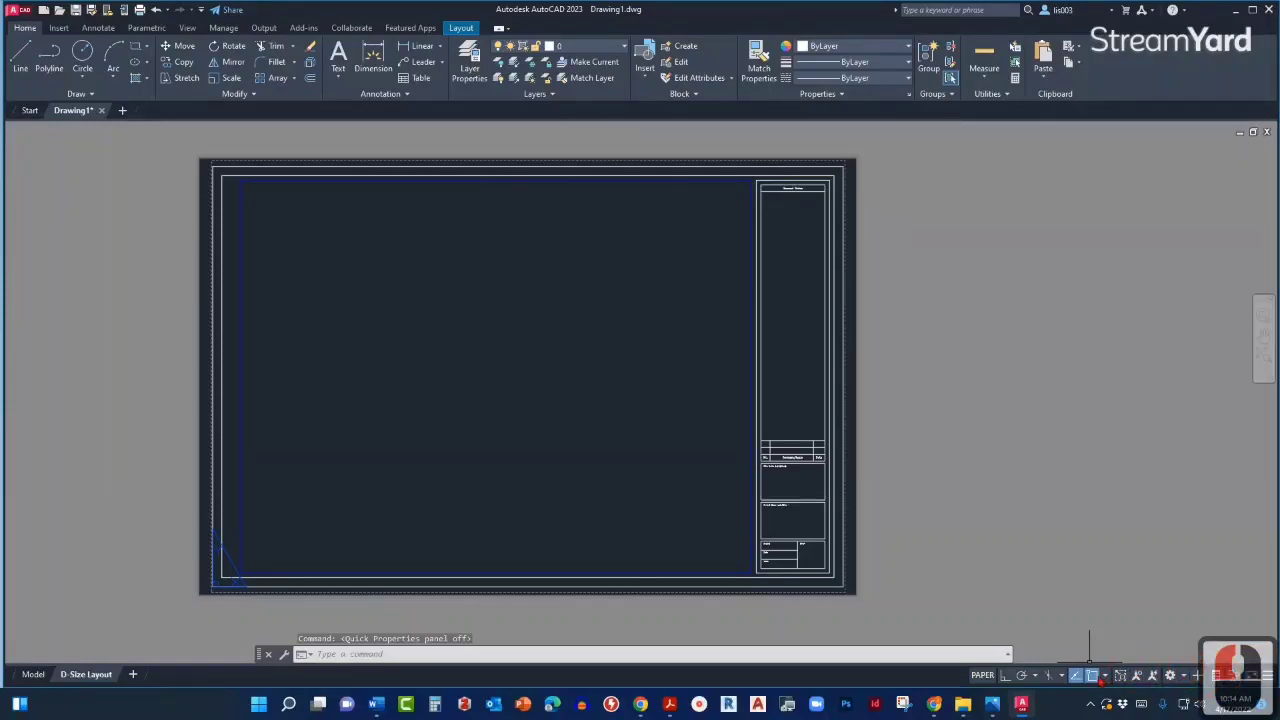
{"action": "left_click", "coordinate": [1092, 676]}
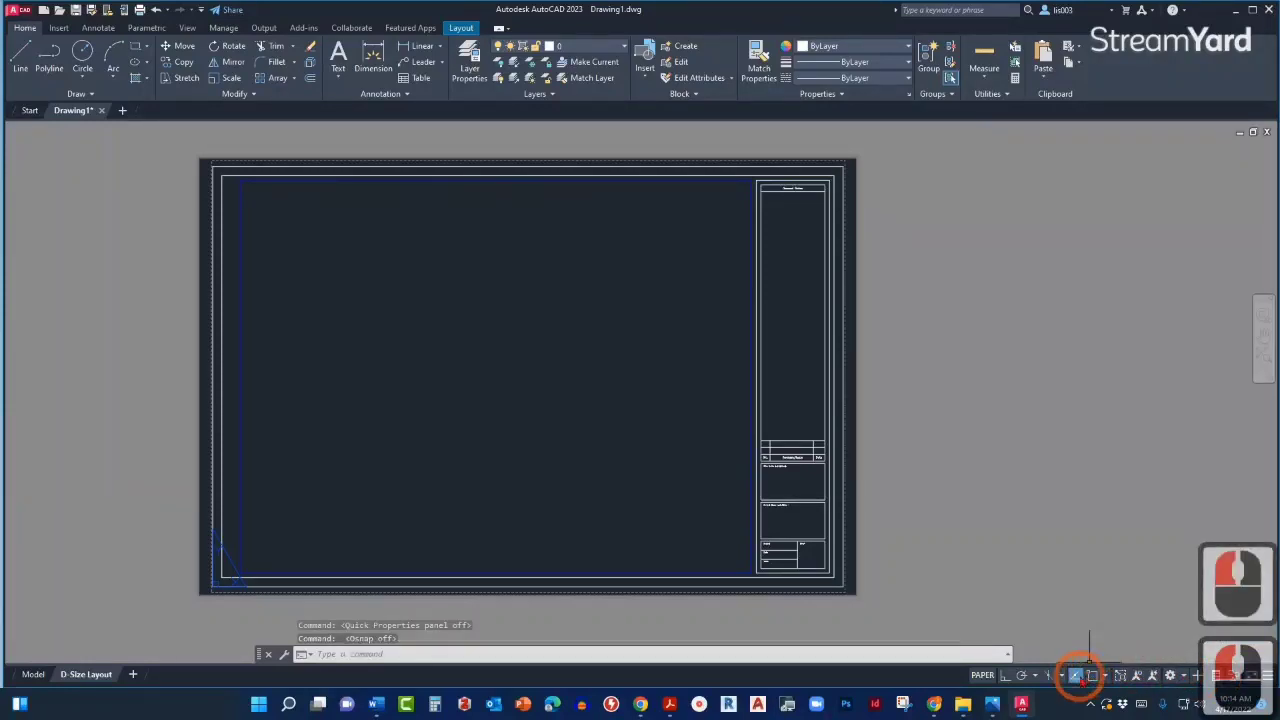
{"action": "left_click", "coordinate": [1075, 676]}
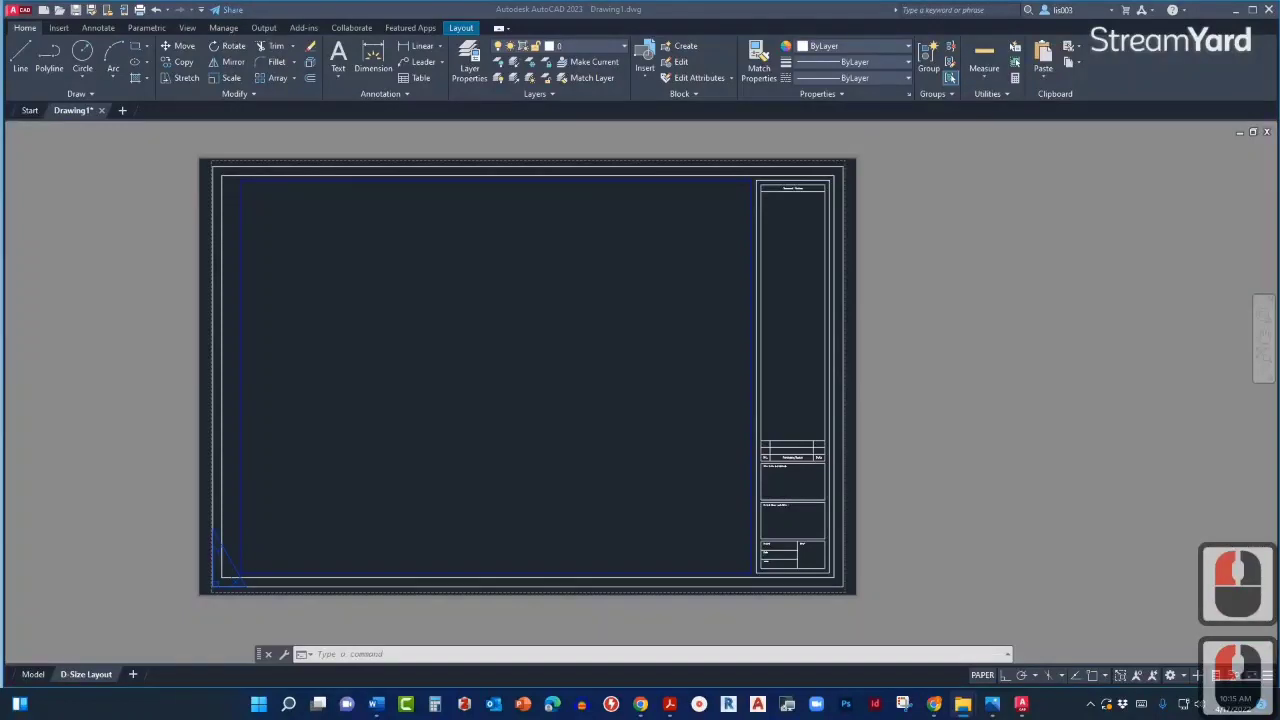
Look over the application's options for creating a new drawing and opening an existing file.
{"action": "left_click", "coordinate": [190, 206]}
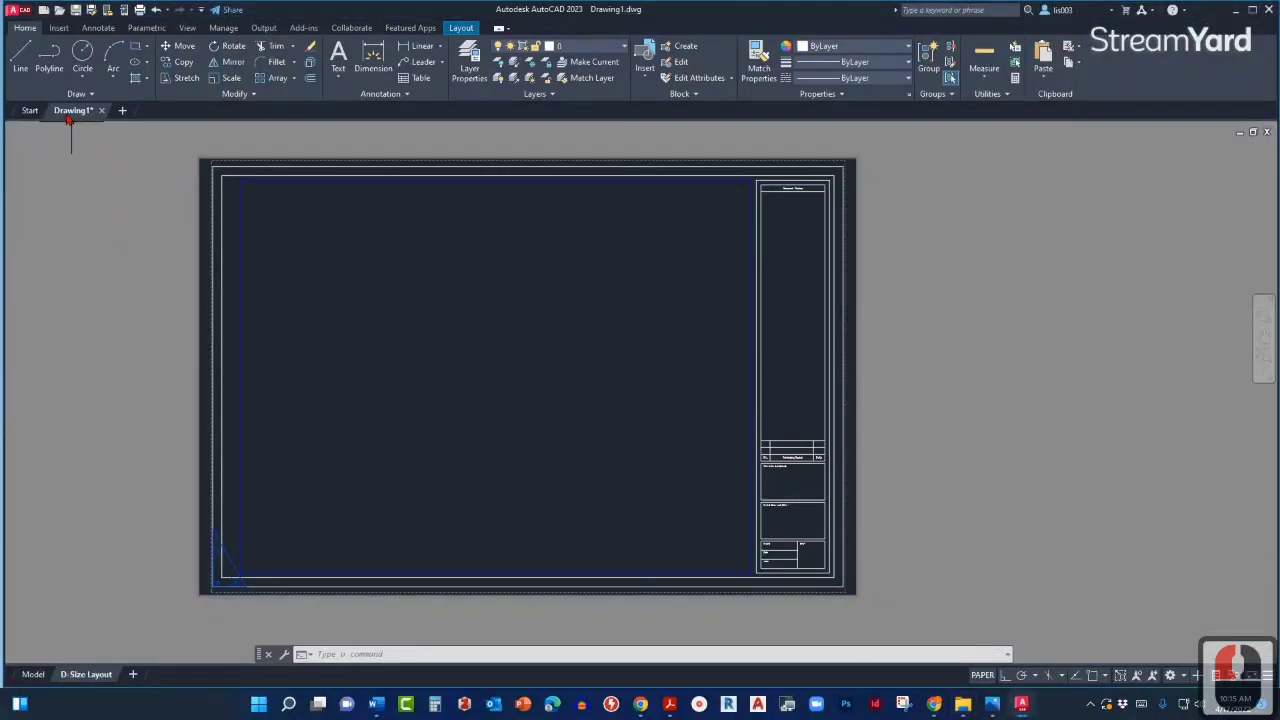
{"action": "mouse_move", "coordinate": [84, 113]}
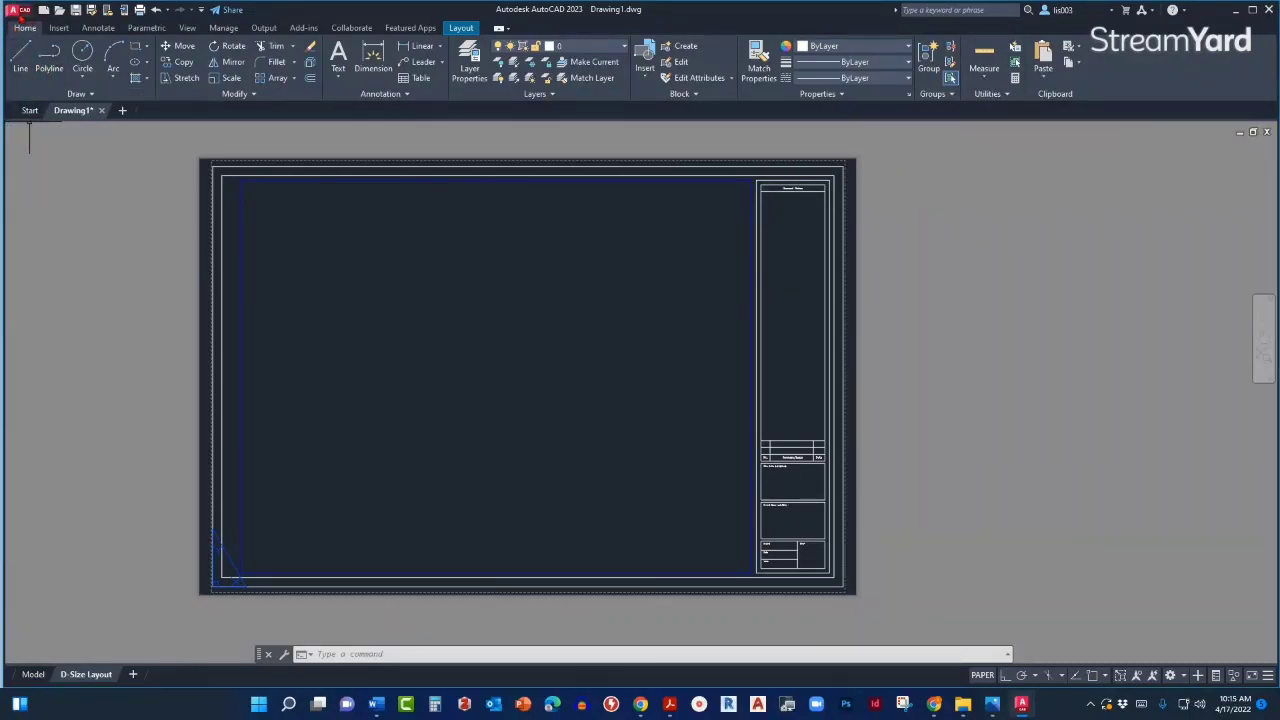
{"action": "left_click", "coordinate": [19, 12]}
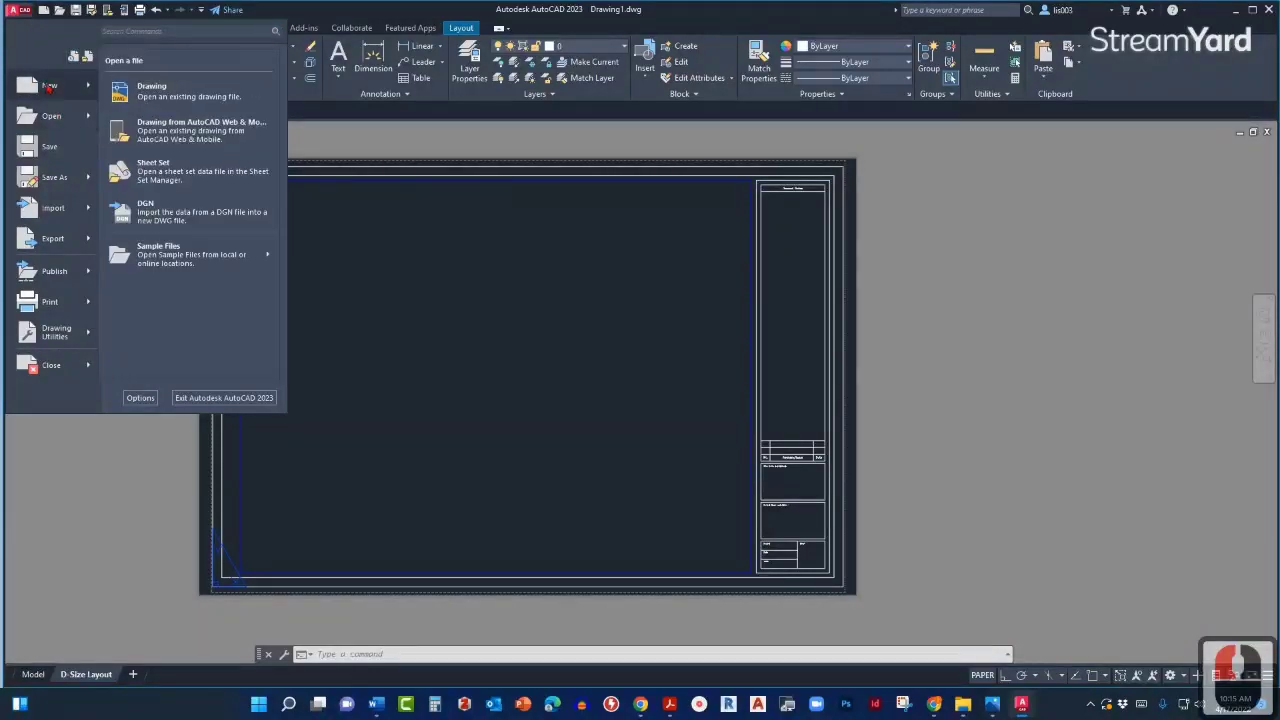
{"action": "mouse_move", "coordinate": [50, 88]}
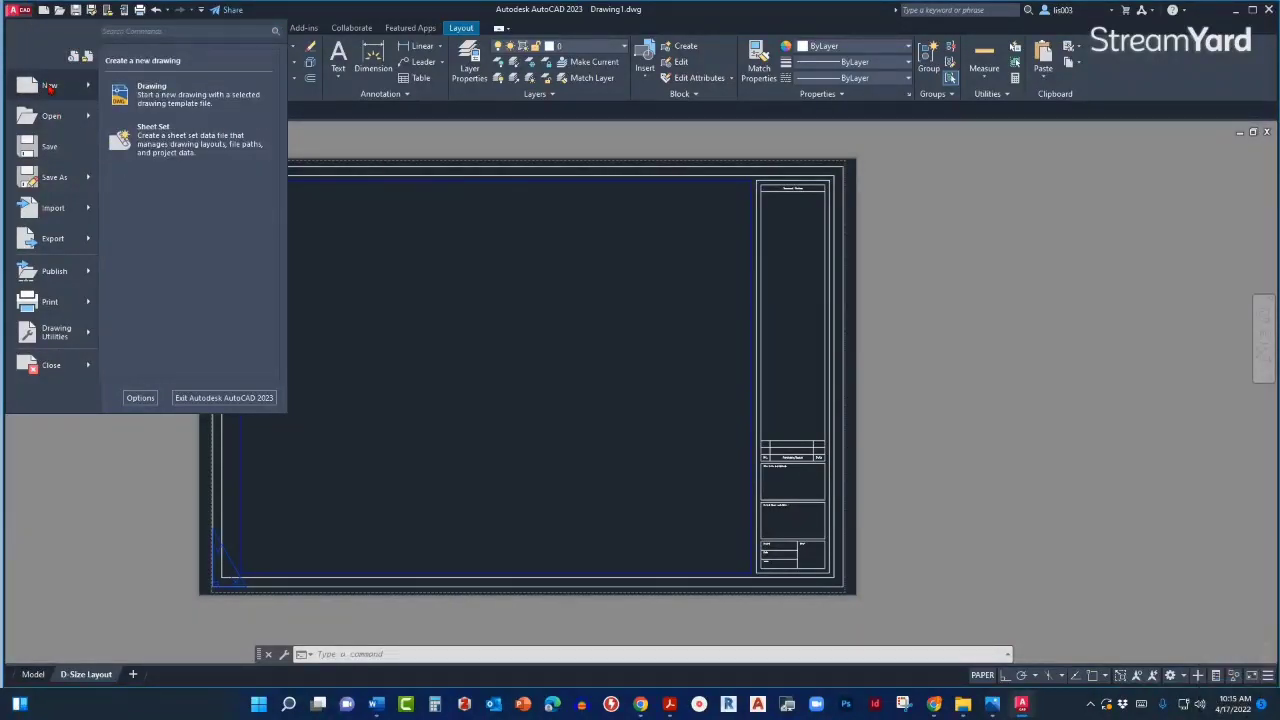
{"action": "mouse_move", "coordinate": [49, 116]}
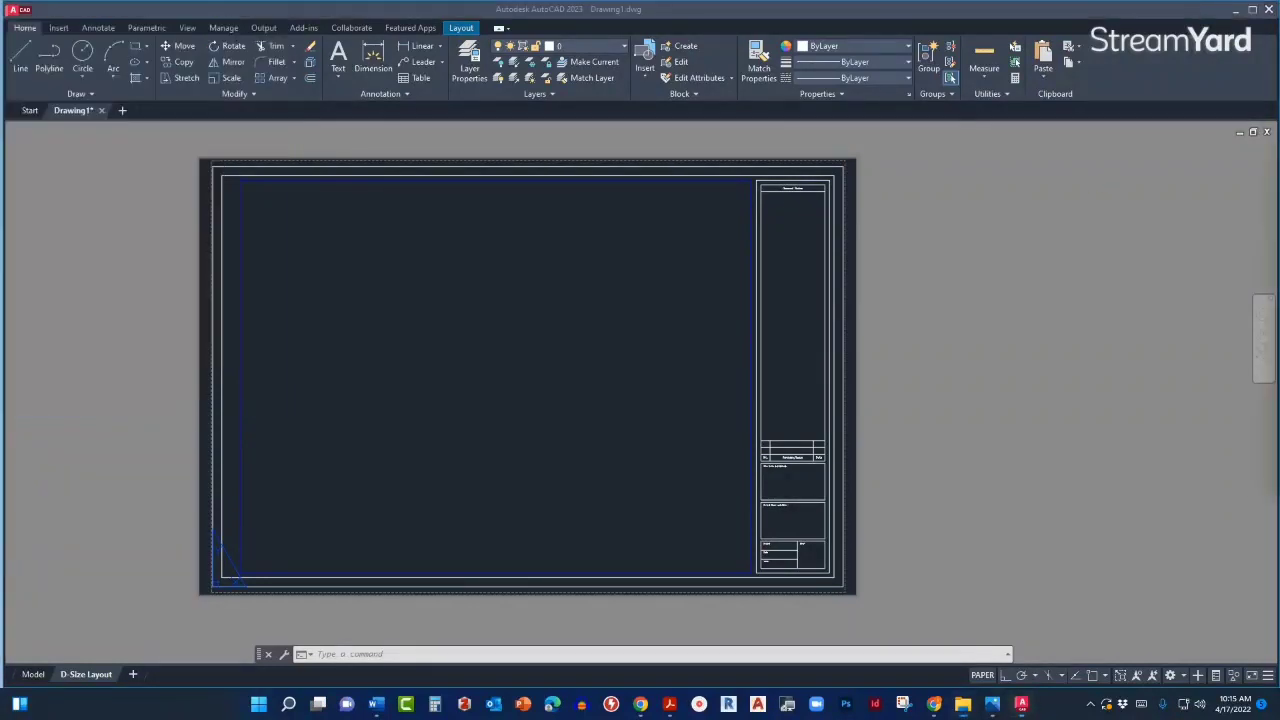
Bring up the file explorer window, open LAZY ARQUITECTO_Elv1.dwg from the ELEVATIONS 01 folder and frame the storefront elevation.
{"action": "mouse_move", "coordinate": [1279, 115]}
{"action": "left_mouse_down"}
{"action": "mouse_move", "coordinate": [1062, 169]}
{"action": "mouse_move", "coordinate": [756, 200]}
{"action": "mouse_move", "coordinate": [562, 182]}
{"action": "left_mouse_up"}
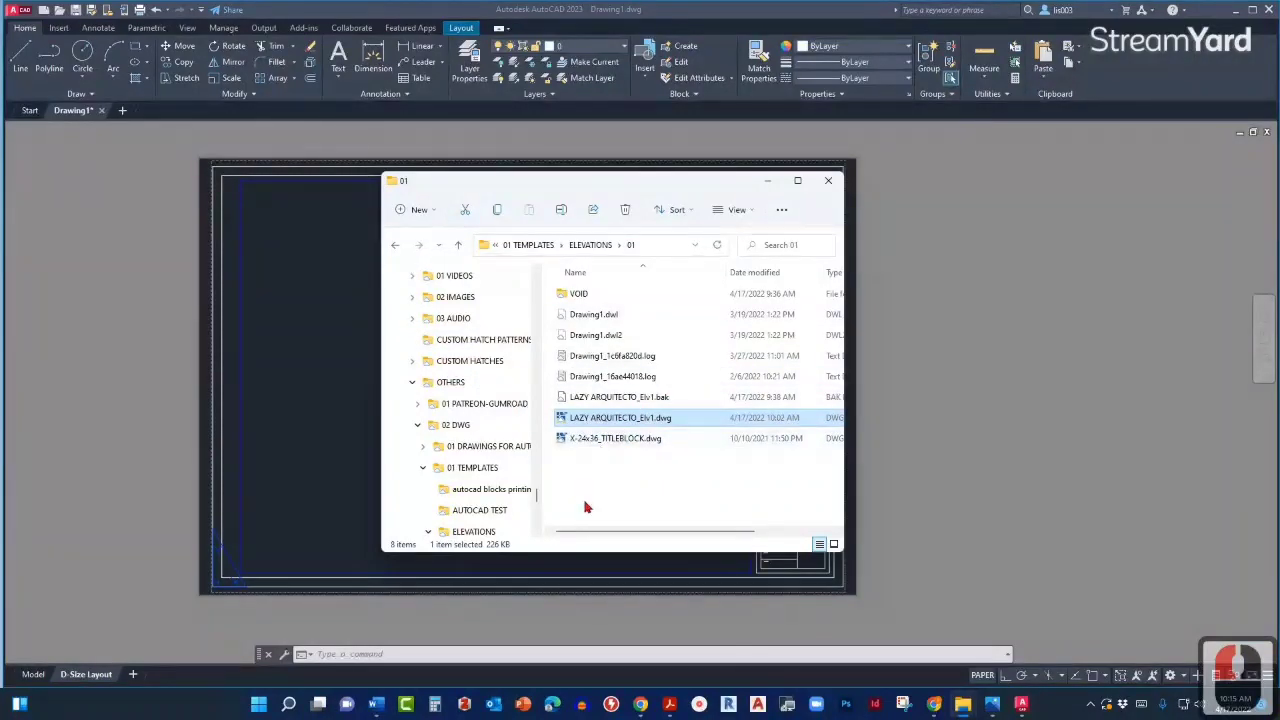
{"action": "double_click", "coordinate": [604, 424]}
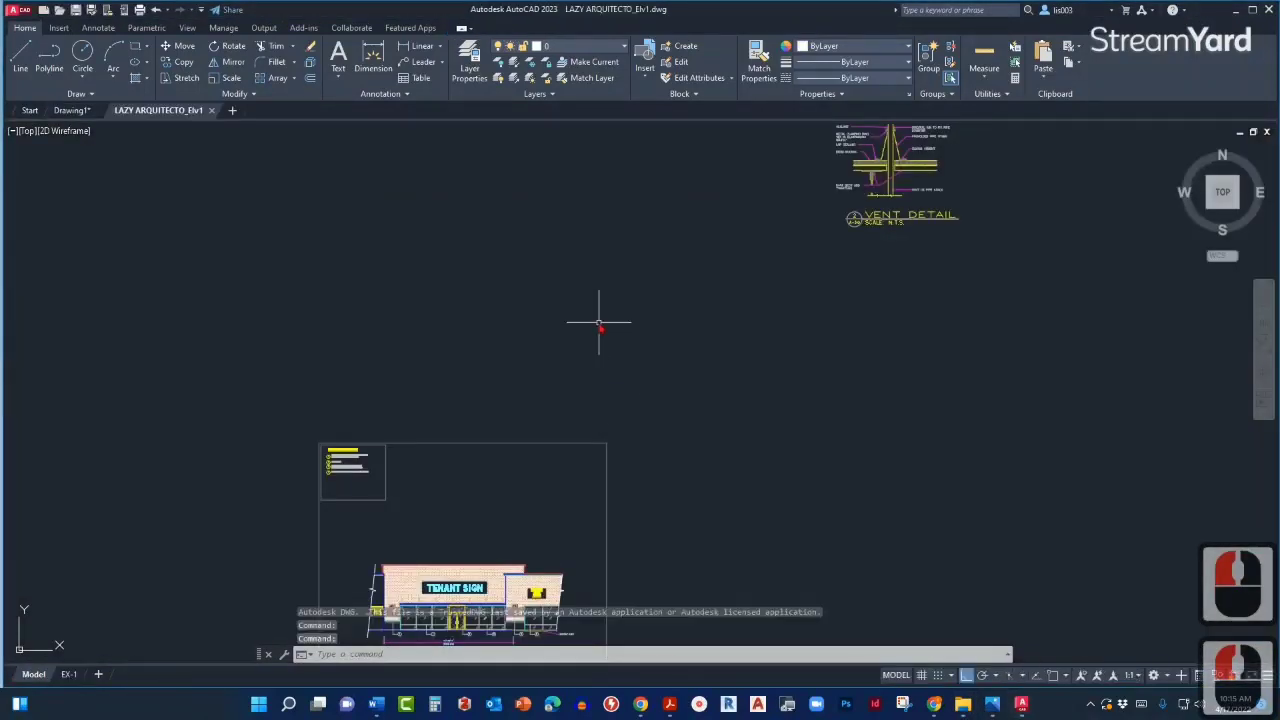
{"action": "middle_click_drag", "start_coordinate": [513, 447], "coordinate": [566, 349]}
{"action": "scroll", "coordinate": [555, 355], "scroll_direction": "up", "scroll_amount": 4}
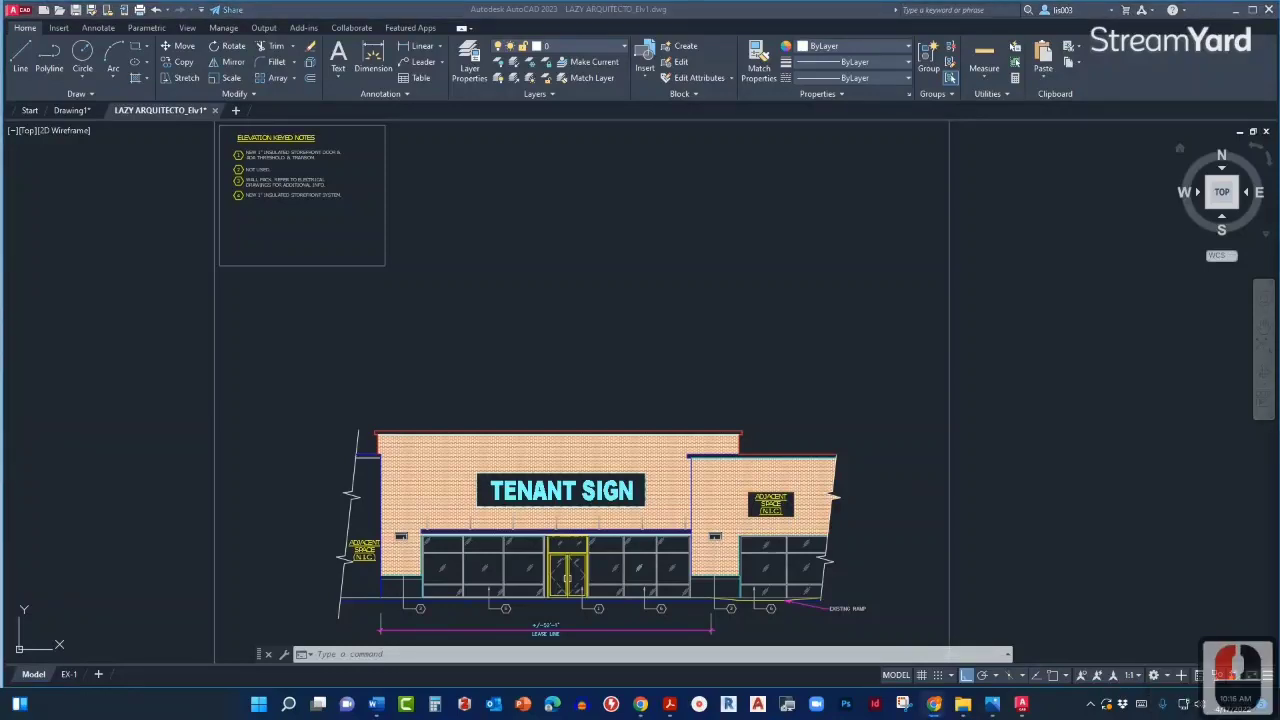
{"action": "left_click", "coordinate": [962, 345]}
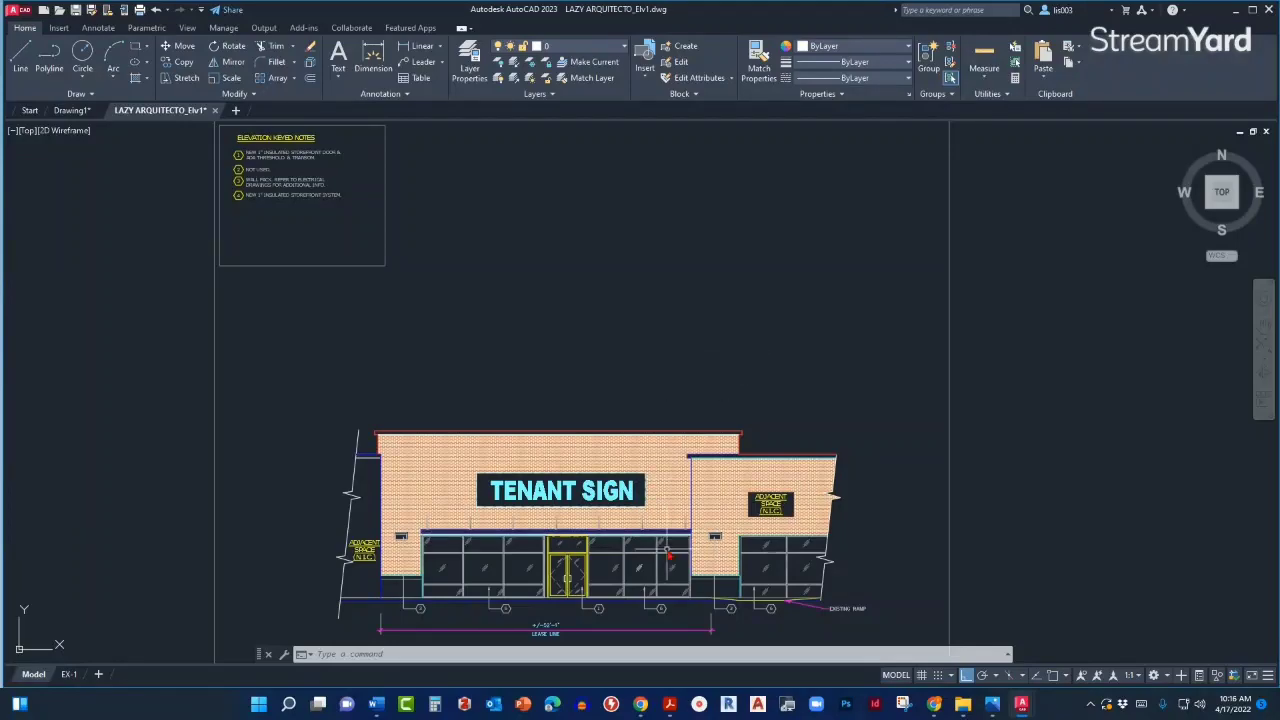
Examine the storefront elevation up close and as a whole, including the brick pattern and both Adjacent Space (N.I.C.) labels.
{"action": "scroll", "coordinate": [770, 500], "scroll_direction": "up", "scroll_amount": 5}
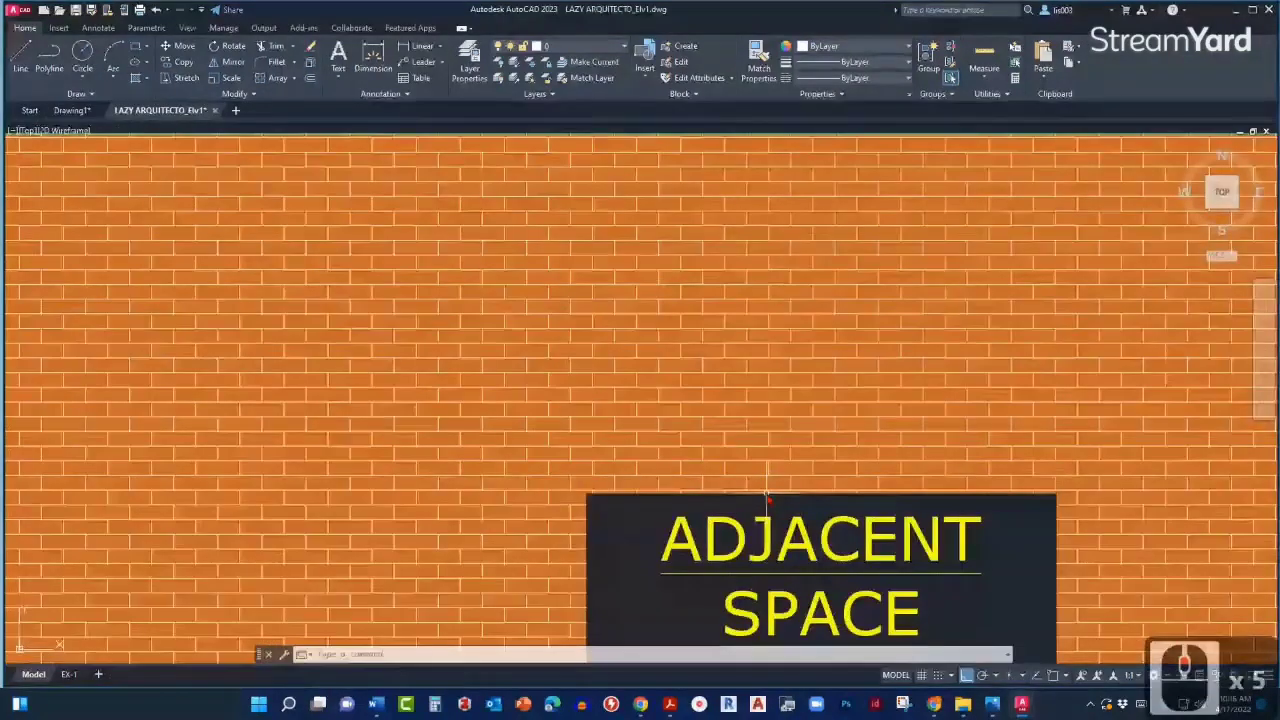
{"action": "scroll", "coordinate": [767, 497], "scroll_direction": "up", "scroll_amount": 1}
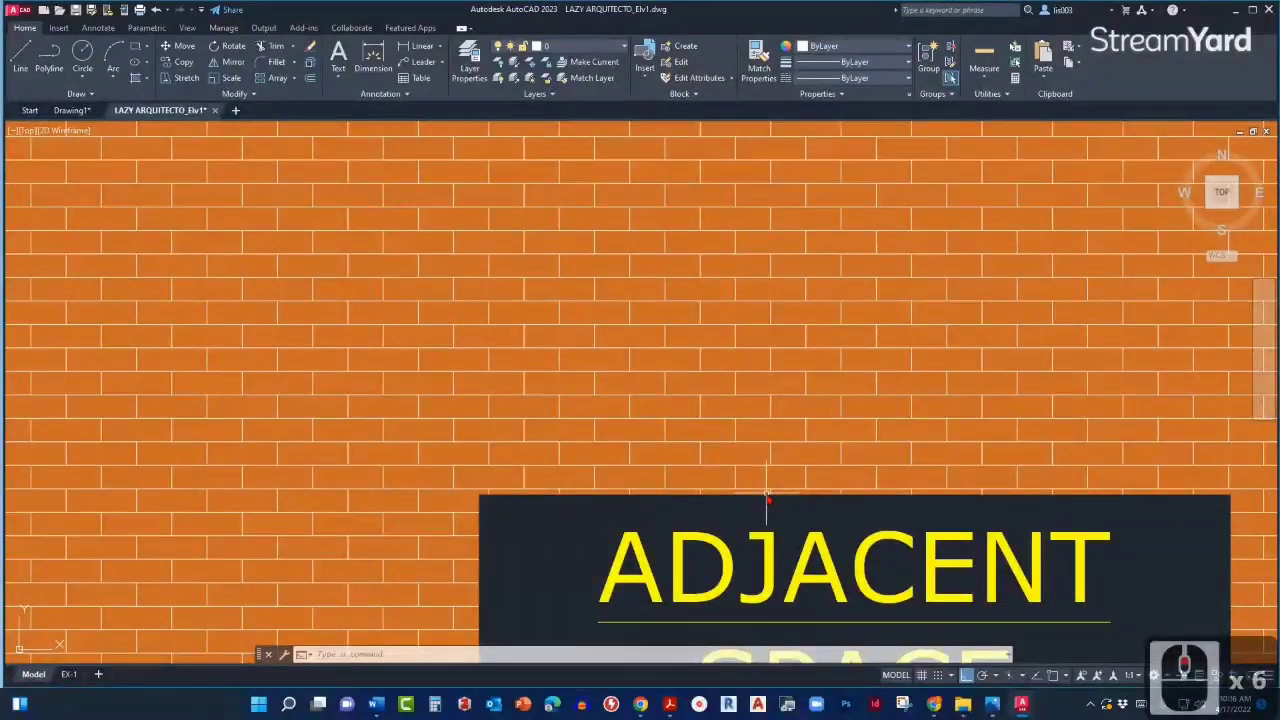
{"action": "scroll", "coordinate": [705, 338], "scroll_direction": "down", "scroll_amount": 5}
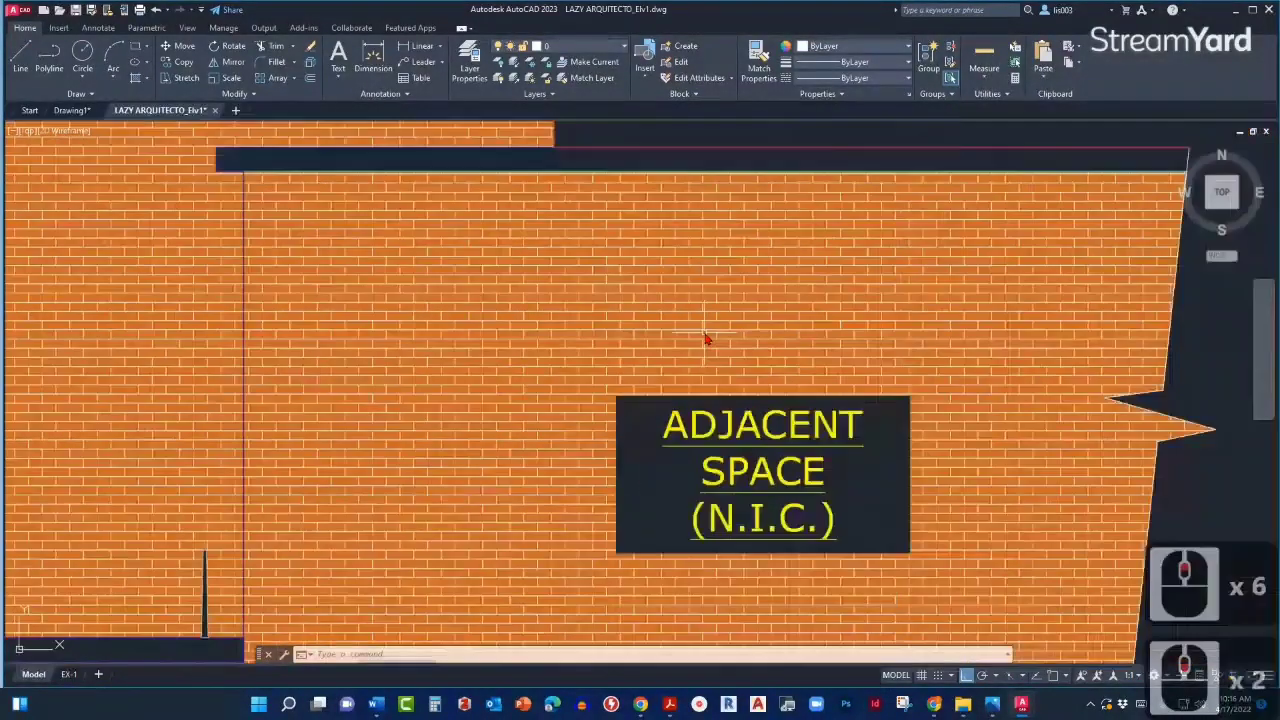
{"action": "scroll", "coordinate": [705, 338], "scroll_direction": "down", "scroll_amount": 8}
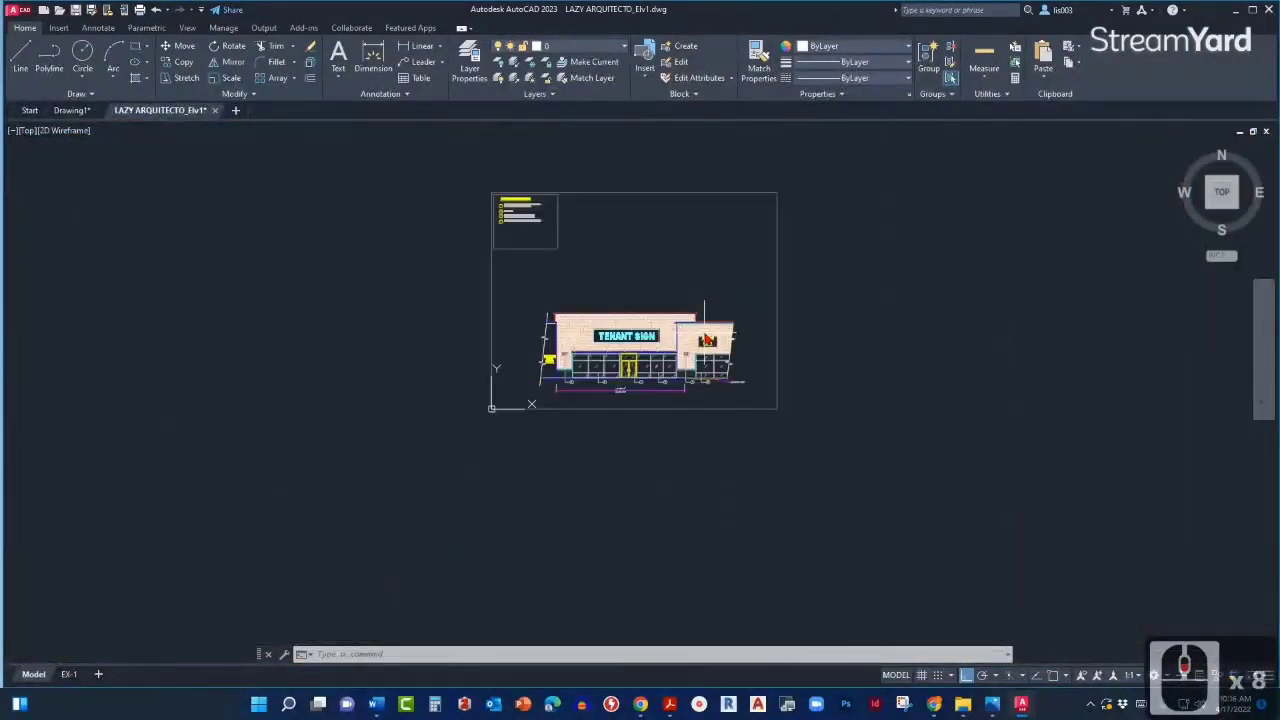
{"action": "scroll", "coordinate": [707, 340], "scroll_direction": "up", "scroll_amount": 4}
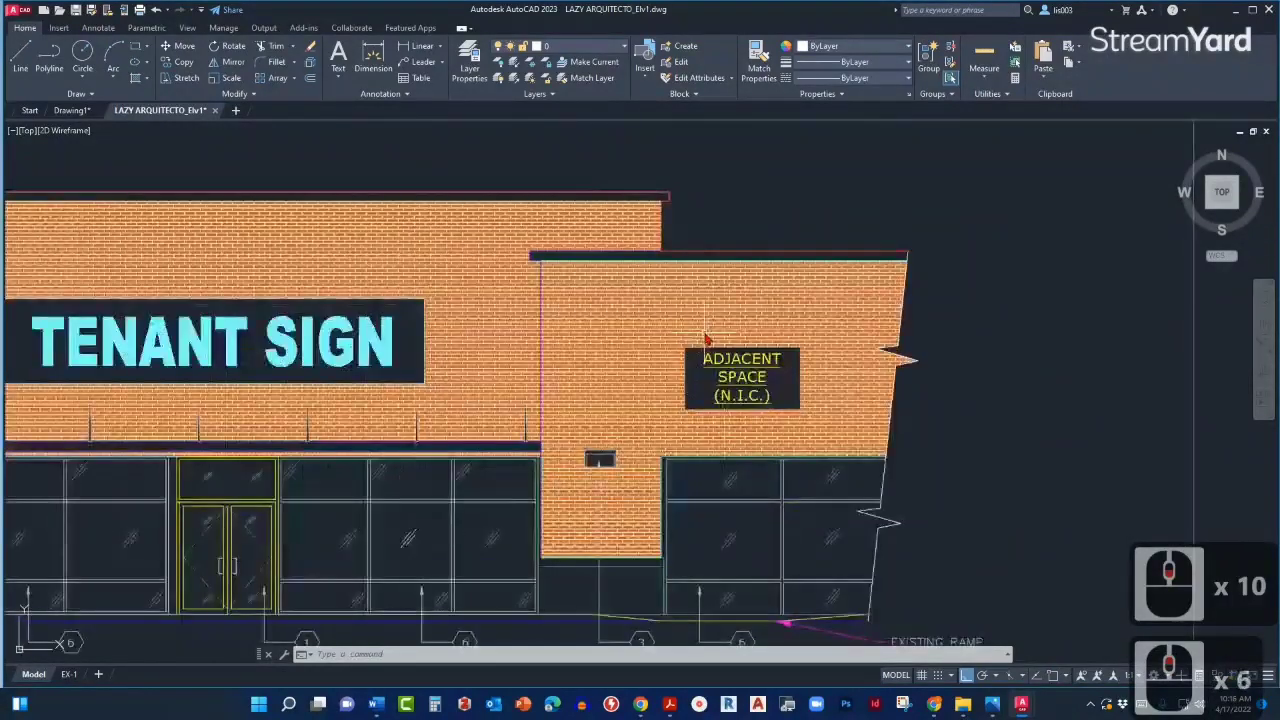
{"action": "scroll", "coordinate": [707, 340], "scroll_direction": "down", "scroll_amount": 4}
{"action": "scroll", "coordinate": [707, 340], "scroll_direction": "down", "scroll_amount": 2}
{"action": "scroll", "coordinate": [610, 345], "scroll_direction": "up", "scroll_amount": 2}
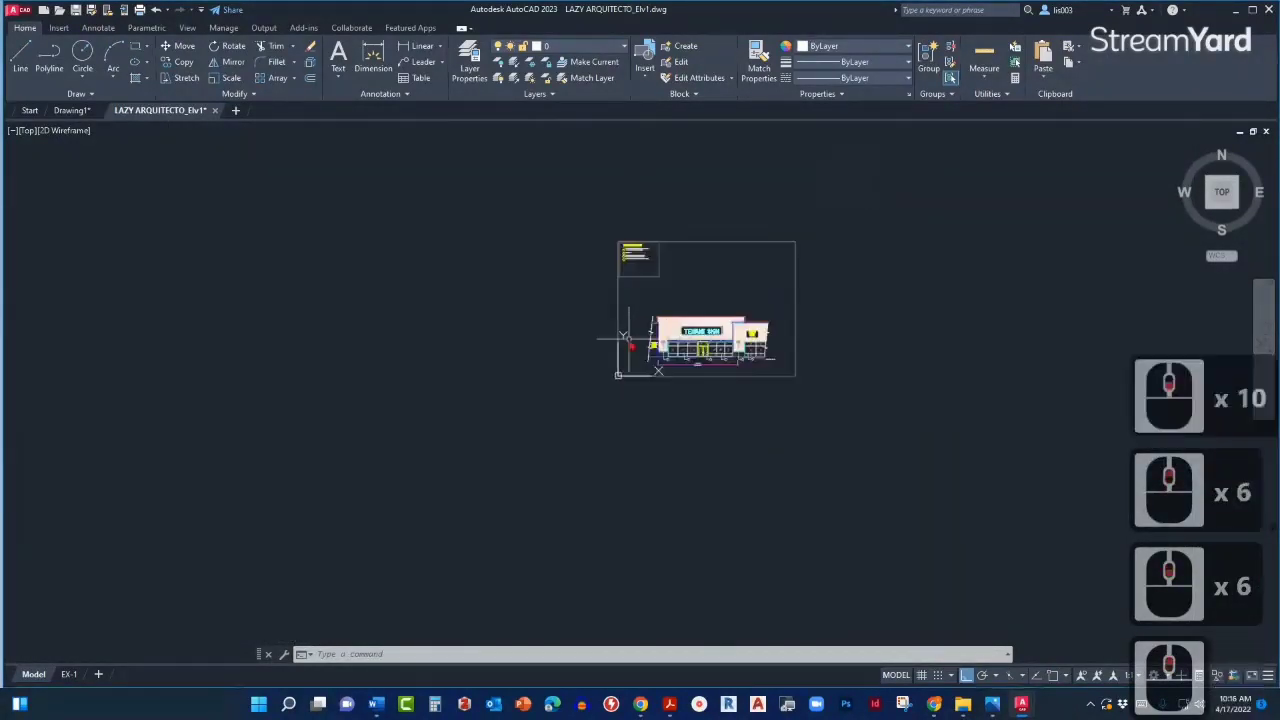
{"action": "scroll", "coordinate": [700, 334], "scroll_direction": "up", "scroll_amount": 2}
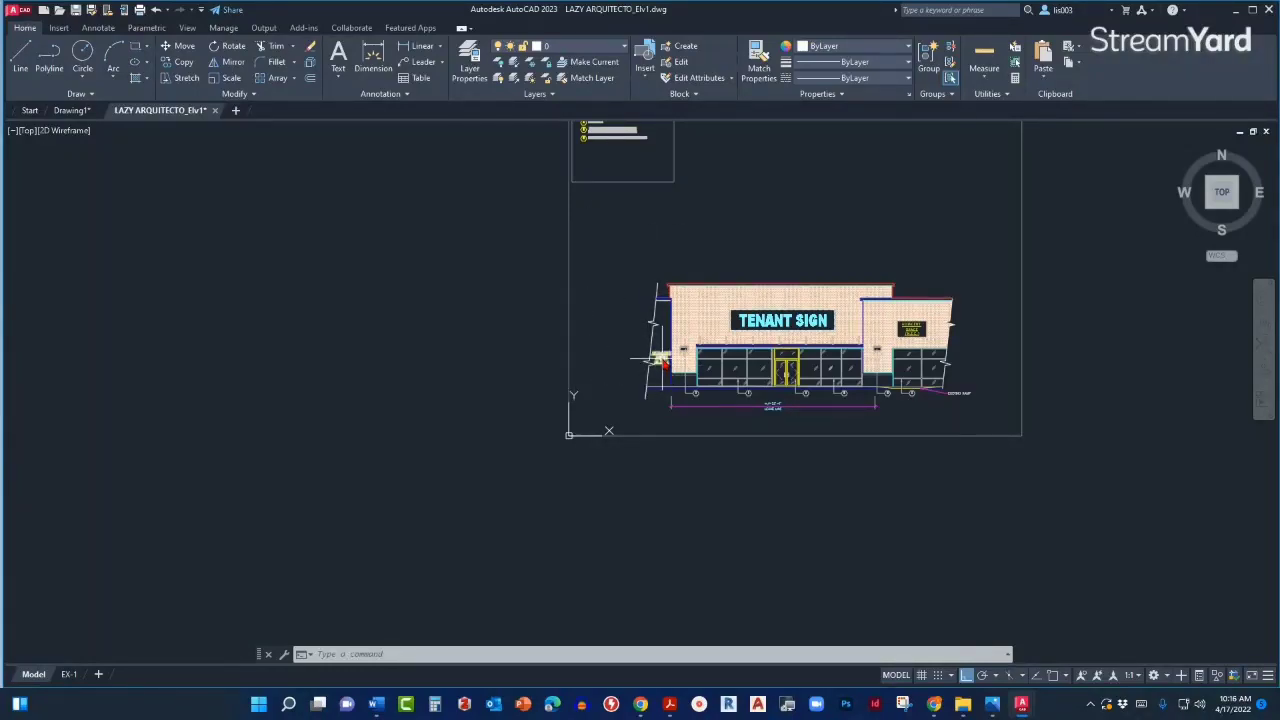
{"action": "mouse_move", "coordinate": [660, 360]}
{"action": "scroll", "coordinate": [660, 360], "scroll_direction": "up", "scroll_amount": 6}
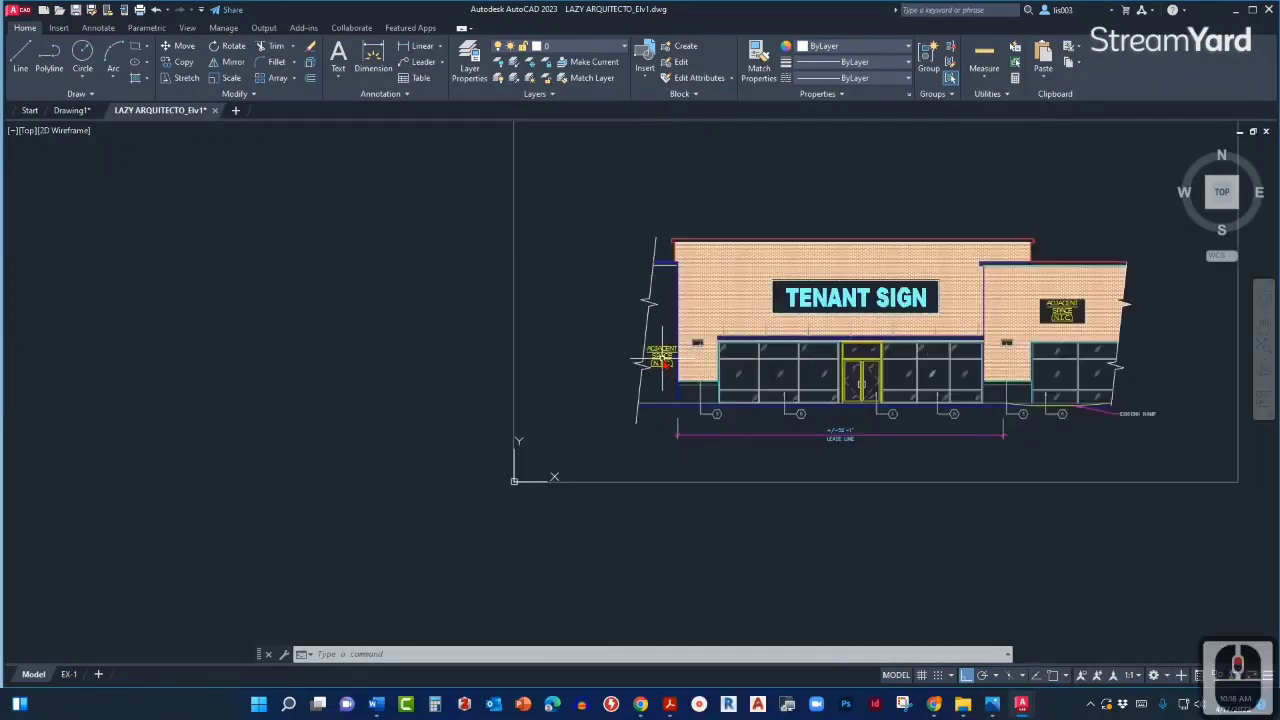
{"action": "scroll", "coordinate": [661, 360], "scroll_direction": "up", "scroll_amount": 2}
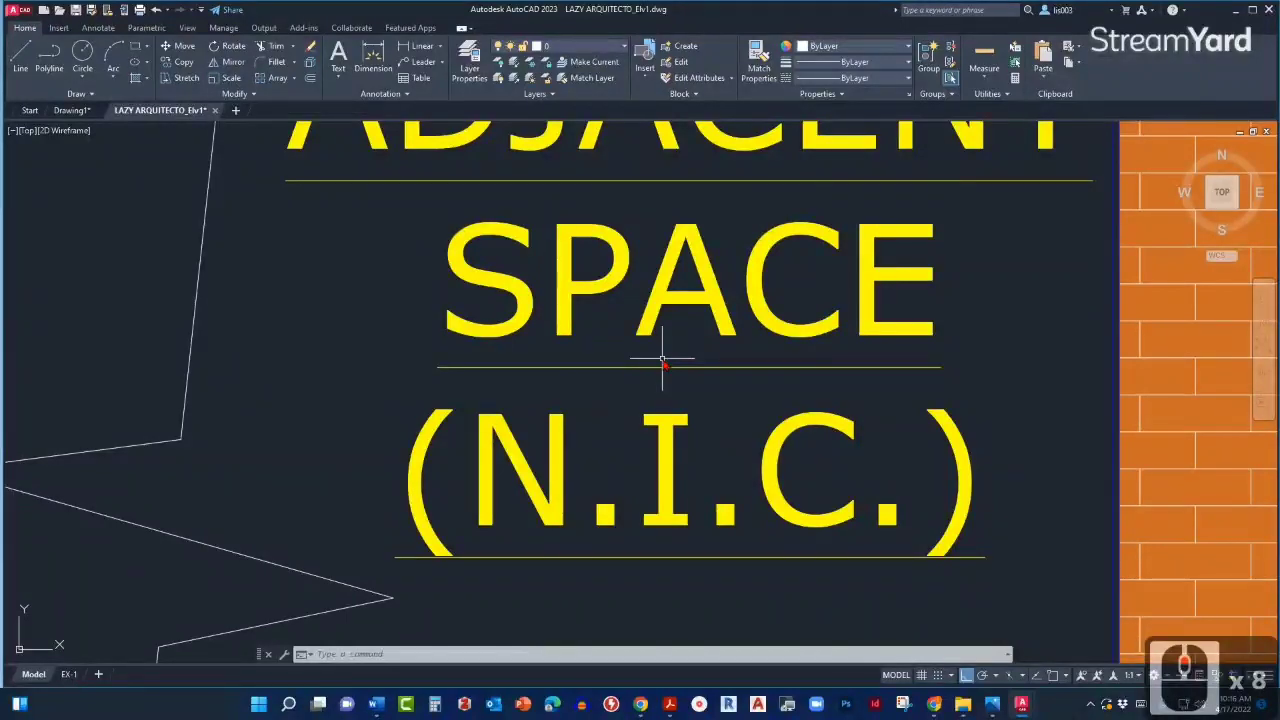
Bring the whole storefront elevation back into view and centre it in the drawing area.
{"action": "scroll", "coordinate": [661, 360], "scroll_direction": "down", "scroll_amount": 7}
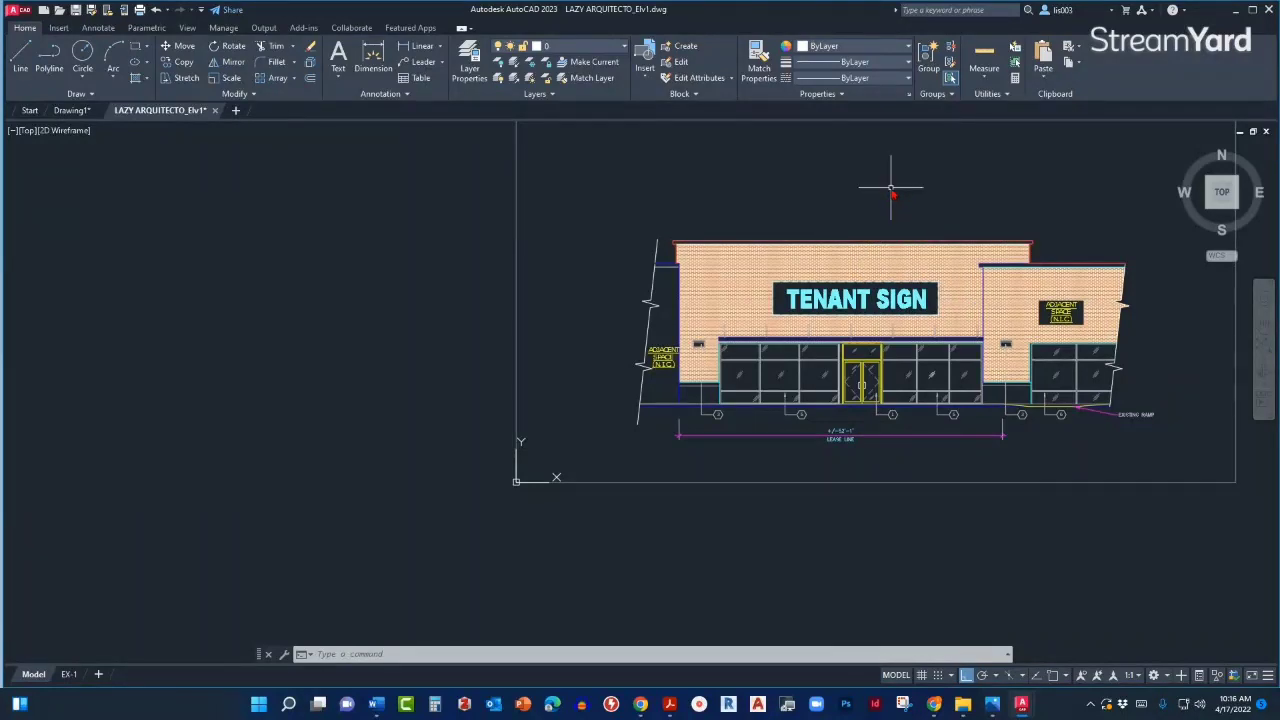
{"action": "middle_click_drag", "start_coordinate": [891, 188], "coordinate": [723, 254]}
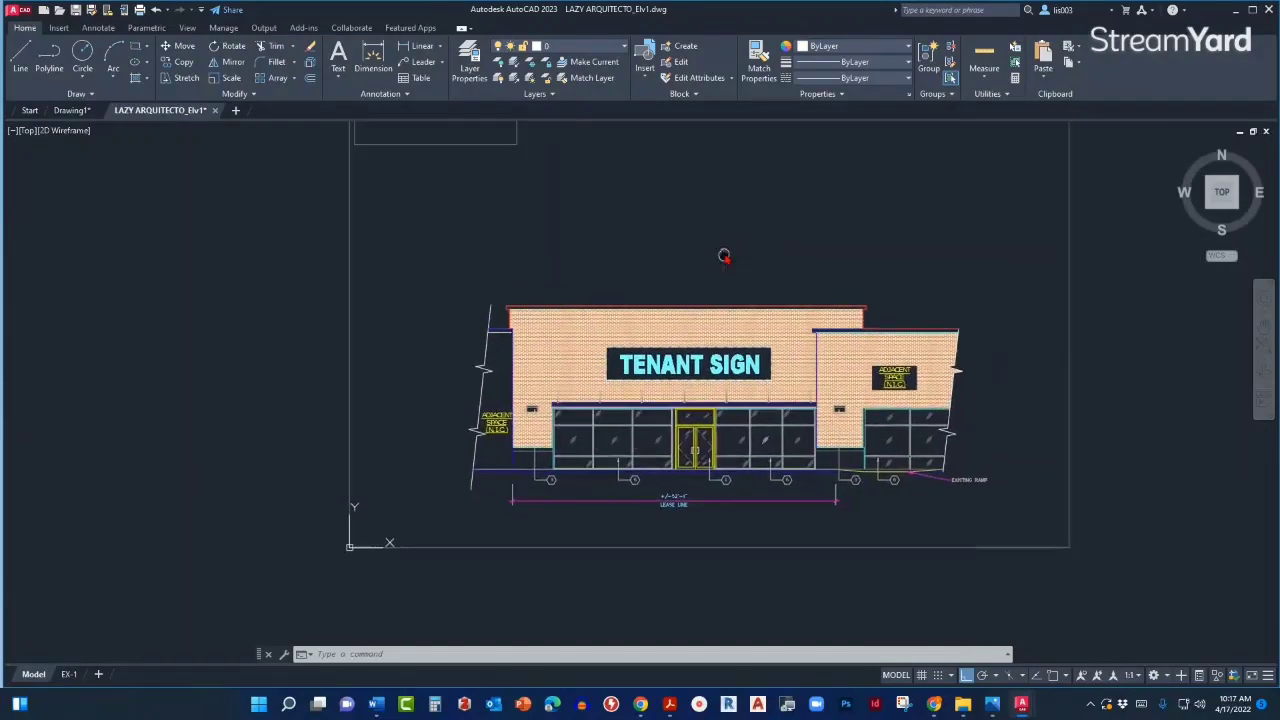
{"action": "mouse_move", "coordinate": [803, 251]}
{"action": "middle_mouse_down"}
{"action": "mouse_move", "coordinate": [740, 277]}
{"action": "mouse_move", "coordinate": [591, 303]}
{"action": "mouse_move", "coordinate": [376, 301]}
{"action": "mouse_move", "coordinate": [954, 274]}
{"action": "mouse_move", "coordinate": [566, 303]}
{"action": "mouse_move", "coordinate": [752, 225]}
{"action": "mouse_move", "coordinate": [763, 306]}
{"action": "mouse_move", "coordinate": [551, 180]}
{"action": "mouse_move", "coordinate": [843, 194]}
{"action": "mouse_move", "coordinate": [767, 265]}
{"action": "middle_mouse_up"}
{"action": "mouse_move", "coordinate": [677, 271]}
{"action": "middle_mouse_down"}
{"action": "mouse_move", "coordinate": [670, 291]}
{"action": "mouse_move", "coordinate": [553, 259]}
{"action": "mouse_move", "coordinate": [689, 191]}
{"action": "mouse_move", "coordinate": [694, 294]}
{"action": "mouse_move", "coordinate": [576, 189]}
{"action": "mouse_move", "coordinate": [563, 329]}
{"action": "mouse_move", "coordinate": [734, 234]}
{"action": "mouse_move", "coordinate": [666, 270]}
{"action": "middle_mouse_up"}
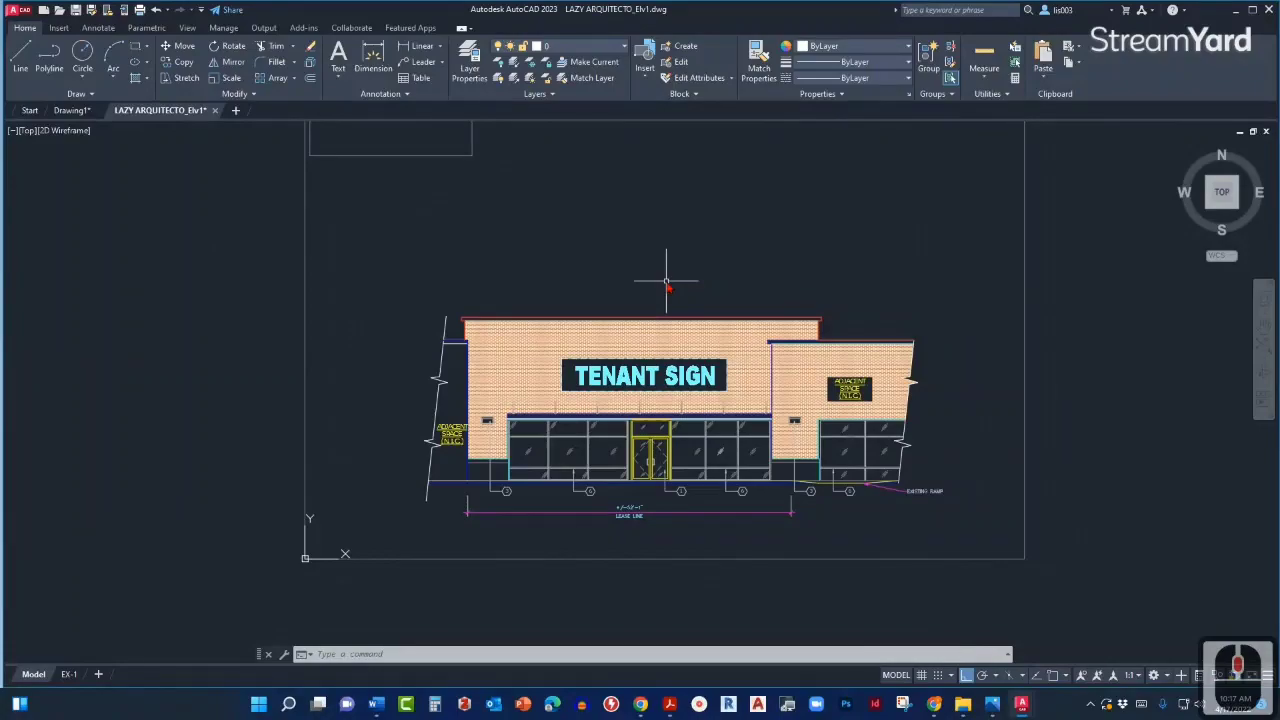
Examine the Tenant Sign, canopy, entrance doors and the elevation's left end up close and from farther out.
{"action": "scroll", "coordinate": [563, 323], "scroll_direction": "up", "scroll_amount": 5}
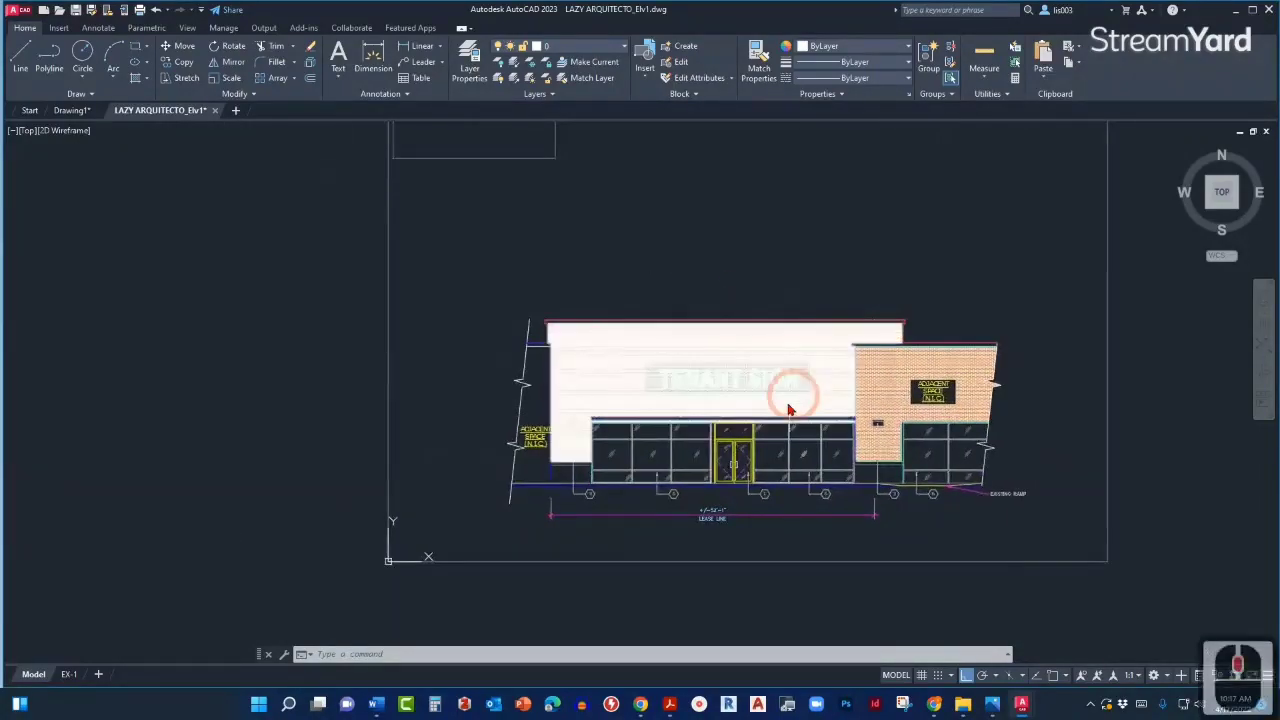
{"action": "scroll", "coordinate": [615, 392], "scroll_direction": "down", "scroll_amount": 8}
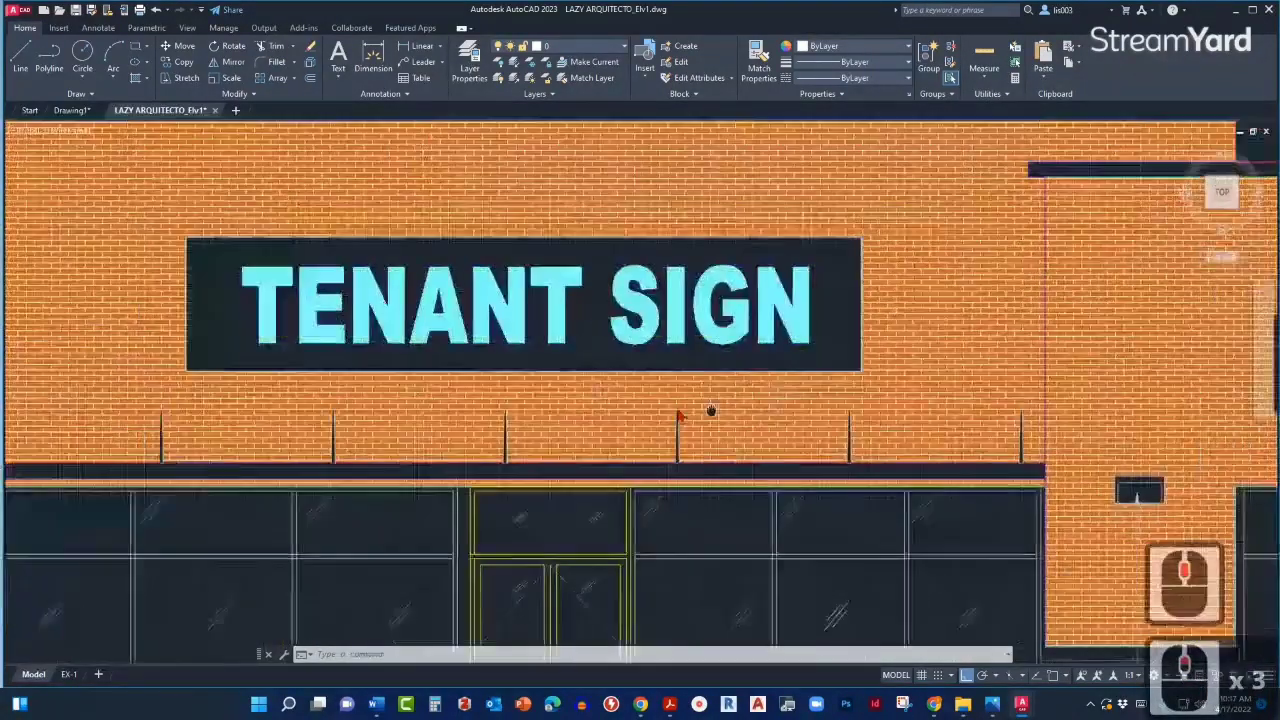
{"action": "scroll", "coordinate": [686, 345], "scroll_direction": "up", "scroll_amount": 6}
{"action": "scroll", "coordinate": [646, 343], "scroll_direction": "down", "scroll_amount": 2}
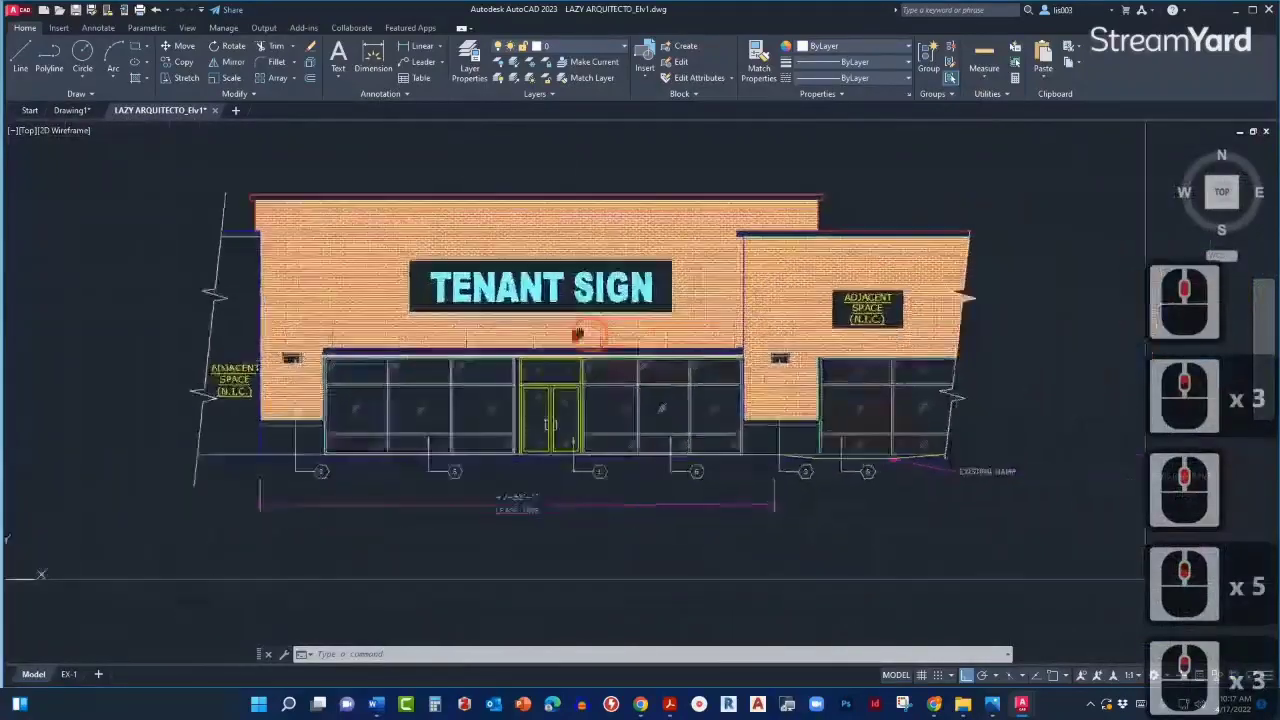
{"action": "scroll", "coordinate": [586, 329], "scroll_direction": "up", "scroll_amount": 1}
{"action": "scroll", "coordinate": [735, 420], "scroll_direction": "up", "scroll_amount": 5}
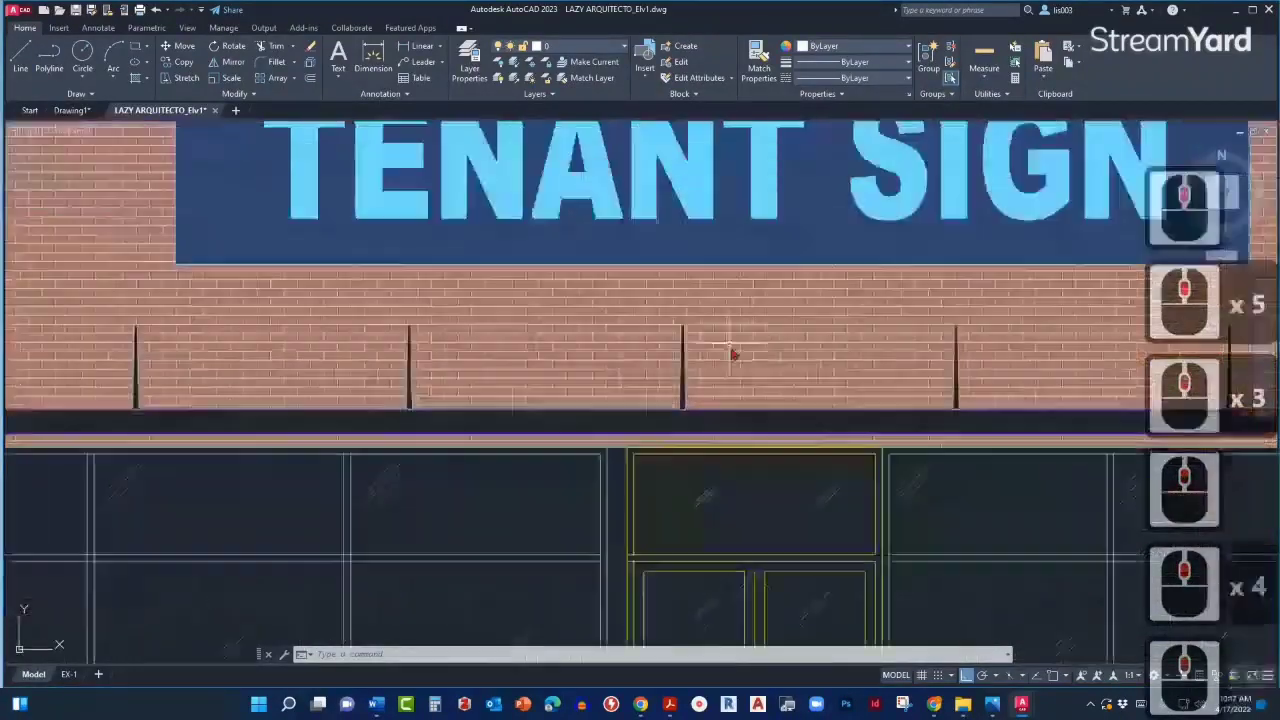
{"action": "scroll", "coordinate": [729, 351], "scroll_direction": "down", "scroll_amount": 8}
{"action": "scroll", "coordinate": [580, 337], "scroll_direction": "up", "scroll_amount": 6}
{"action": "scroll", "coordinate": [512, 325], "scroll_direction": "down", "scroll_amount": 5}
{"action": "scroll", "coordinate": [880, 297], "scroll_direction": "up", "scroll_amount": 5}
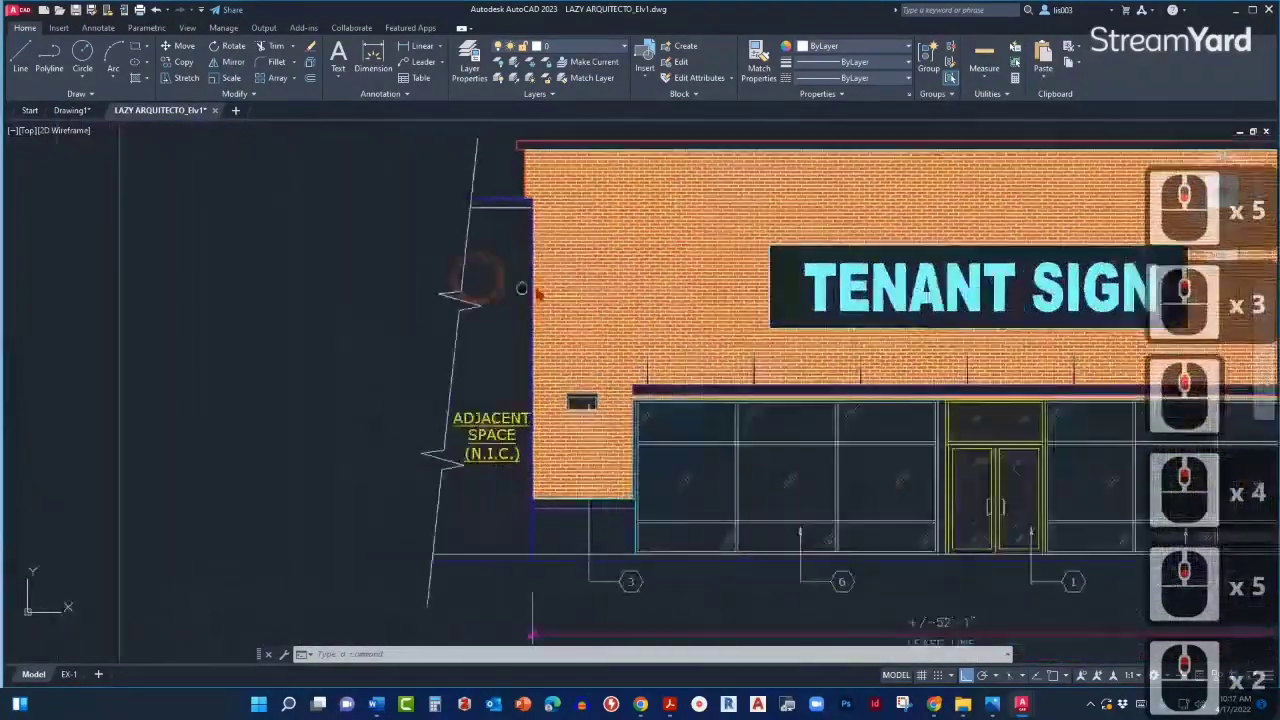
{"action": "scroll", "coordinate": [477, 286], "scroll_direction": "down", "scroll_amount": 2}
{"action": "scroll", "coordinate": [515, 395], "scroll_direction": "up", "scroll_amount": 2}
{"action": "scroll", "coordinate": [515, 395], "scroll_direction": "down", "scroll_amount": 1}
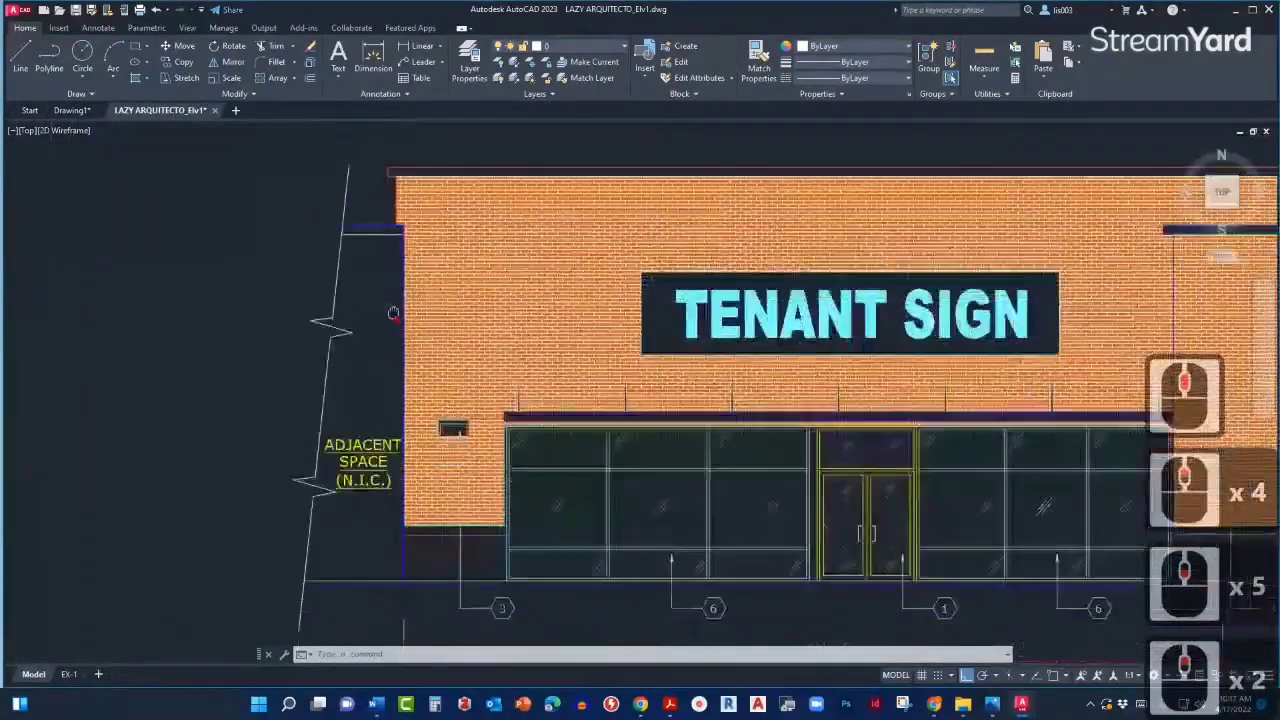
{"action": "scroll", "coordinate": [500, 385], "scroll_direction": "down", "scroll_amount": 3}
{"action": "scroll", "coordinate": [493, 378], "scroll_direction": "up", "scroll_amount": 2}
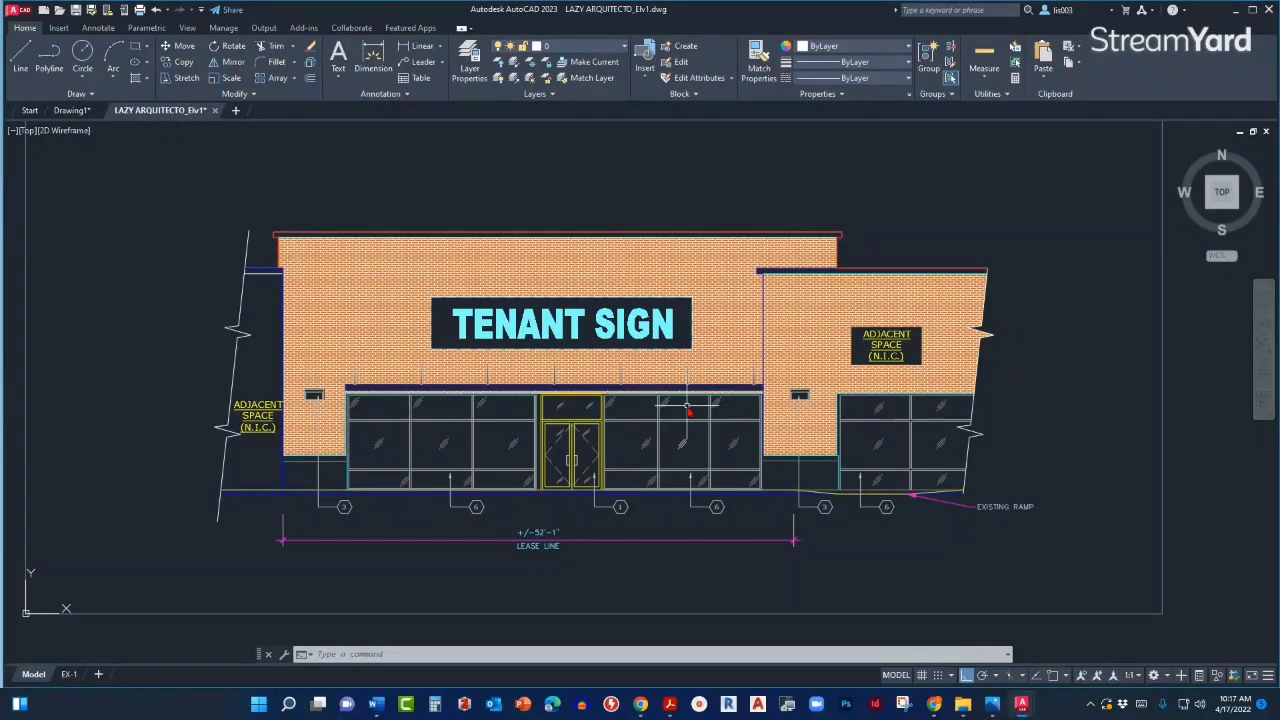
{"action": "scroll", "coordinate": [687, 406], "scroll_direction": "up", "scroll_amount": 2}
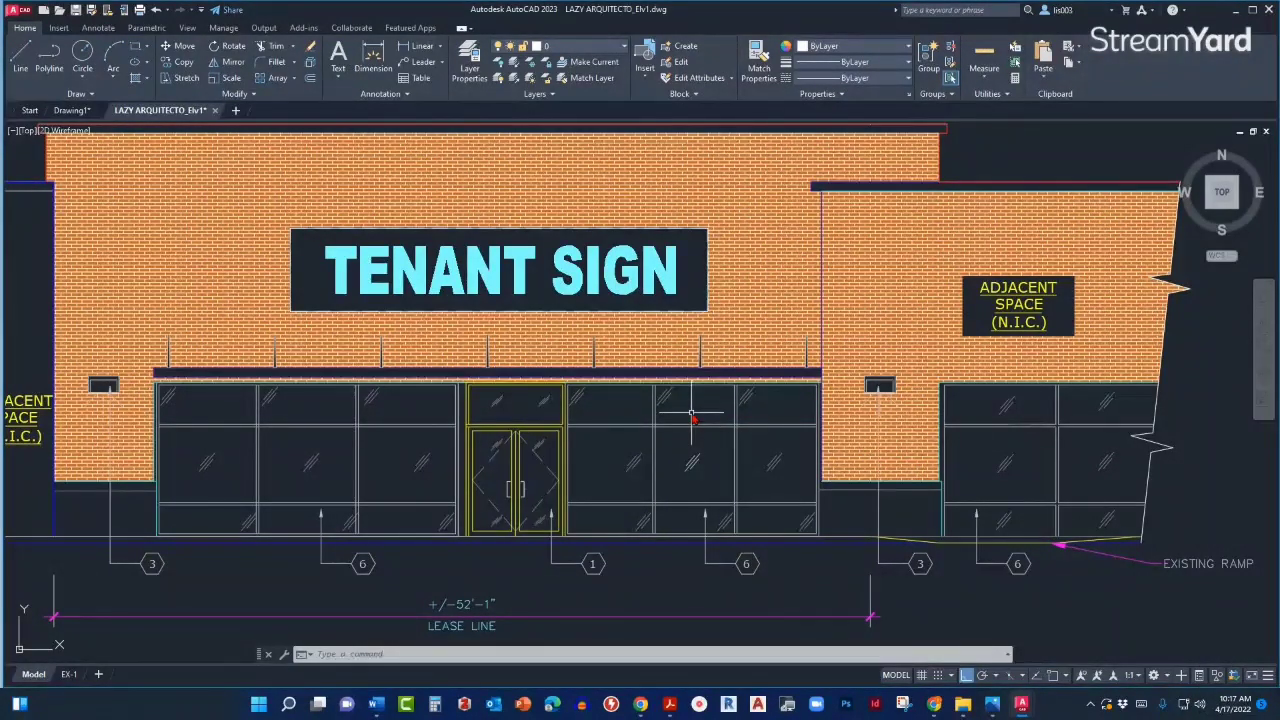
Display the full extents of the drawing and frame the storefront elevation again.
{"action": "middle_click", "coordinate": [690, 412]}
{"action": "middle_click", "coordinate": [690, 412]}
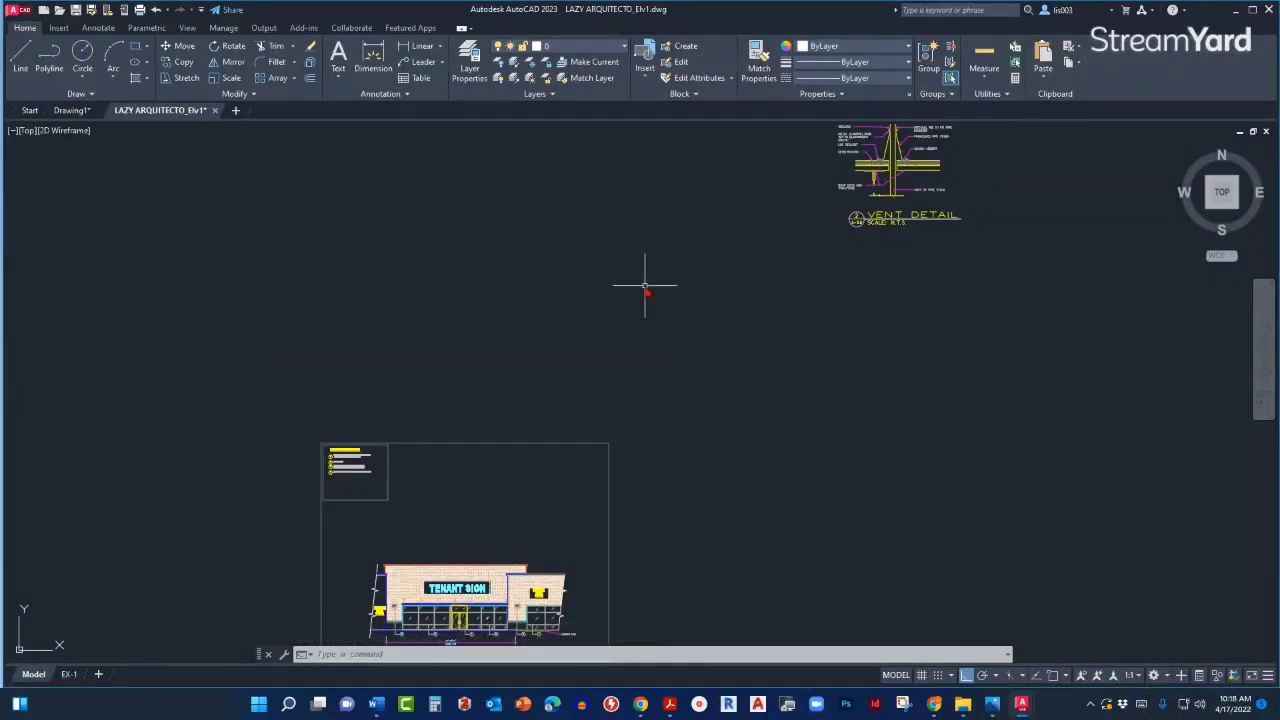
{"action": "scroll", "coordinate": [466, 534], "scroll_direction": "up", "scroll_amount": 3}
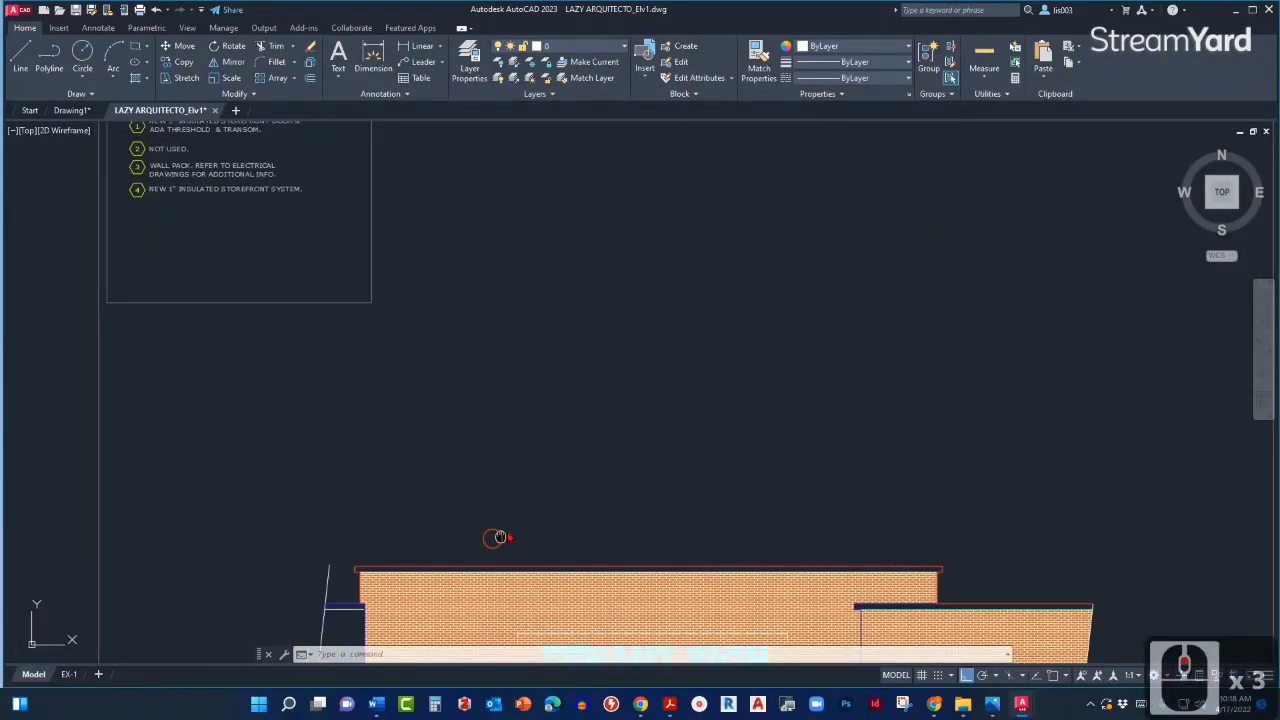
{"action": "middle_click_drag", "start_coordinate": [500, 537], "coordinate": [620, 325]}
{"action": "scroll", "coordinate": [660, 423], "scroll_direction": "down", "scroll_amount": 3}
{"action": "scroll", "coordinate": [652, 487], "scroll_direction": "up", "scroll_amount": 3}
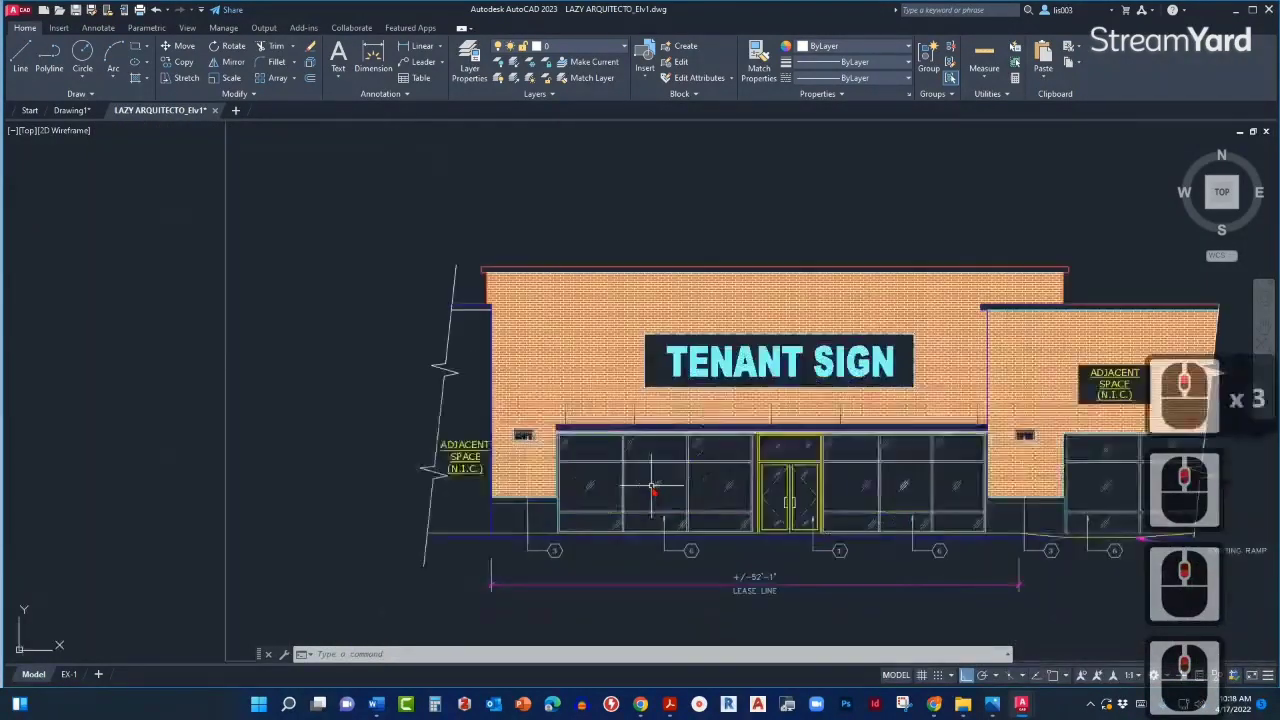
{"action": "middle_click_drag", "start_coordinate": [786, 470], "coordinate": [636, 478]}
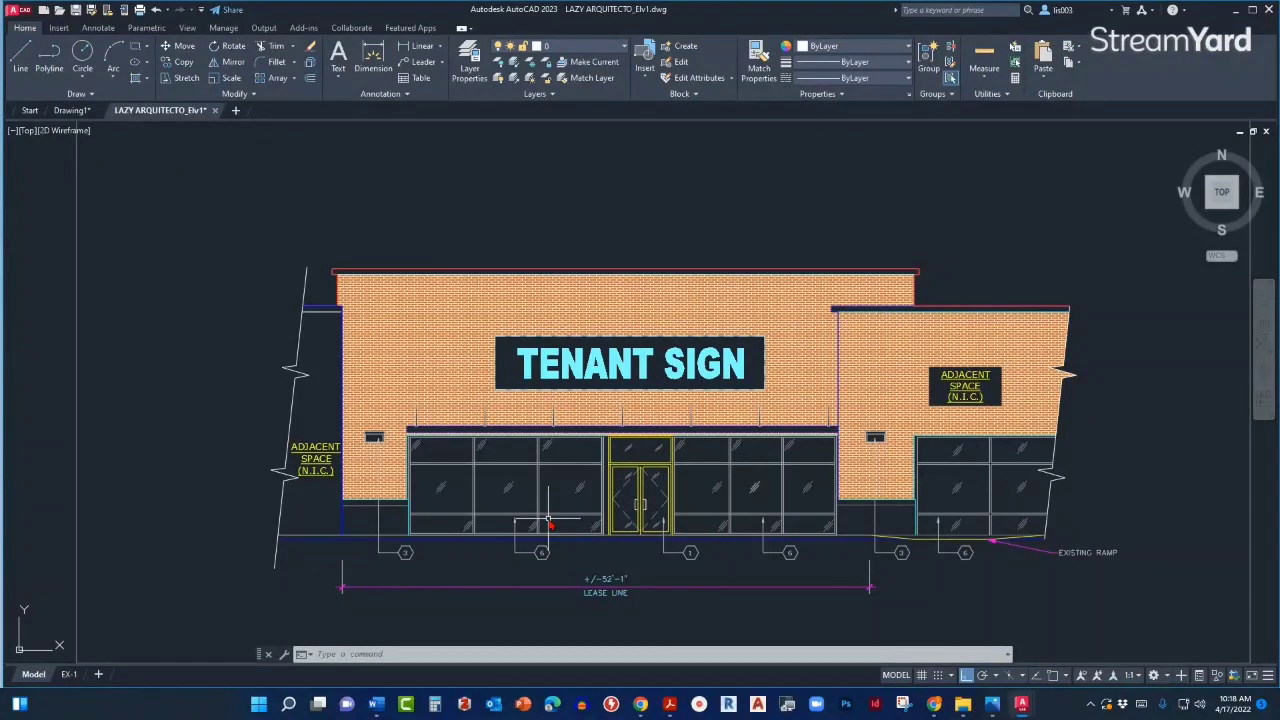
Select the break line beside the left Adjacent Space (N.I.C.) label and clear the selection.
{"action": "scroll", "coordinate": [548, 522], "scroll_direction": "up", "scroll_amount": 2}
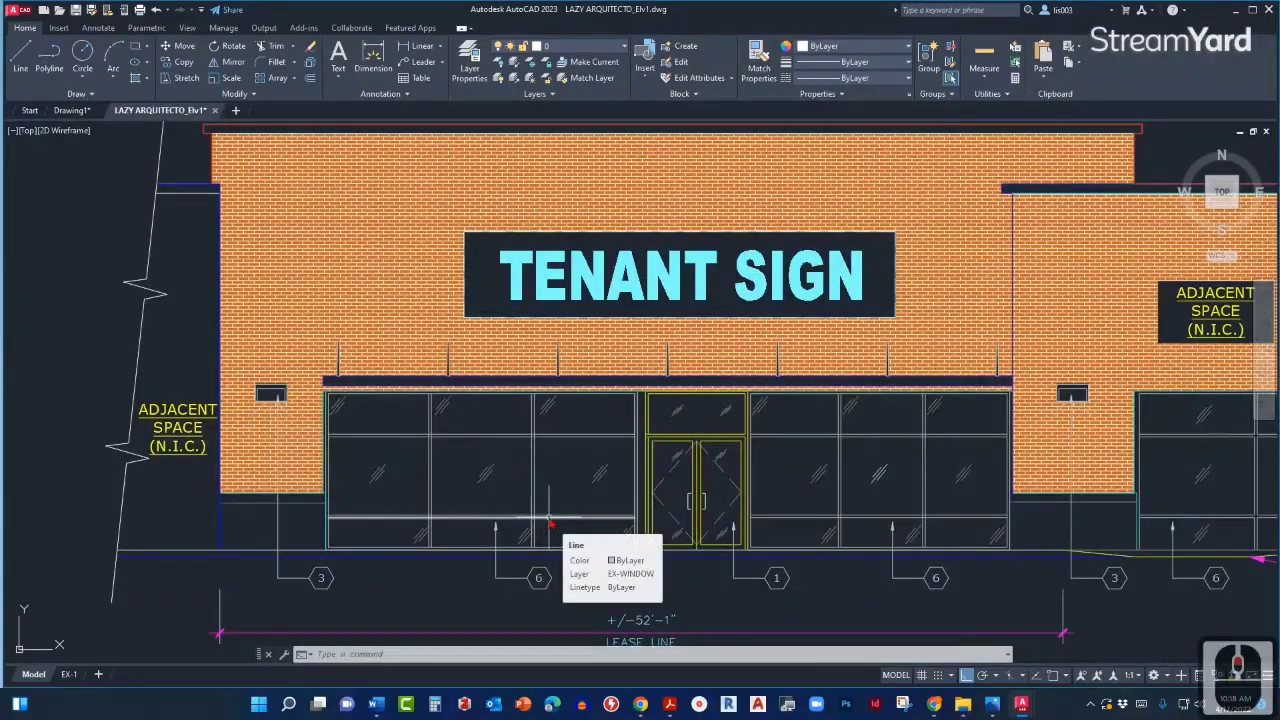
{"action": "scroll", "coordinate": [549, 521], "scroll_direction": "down", "scroll_amount": 2}
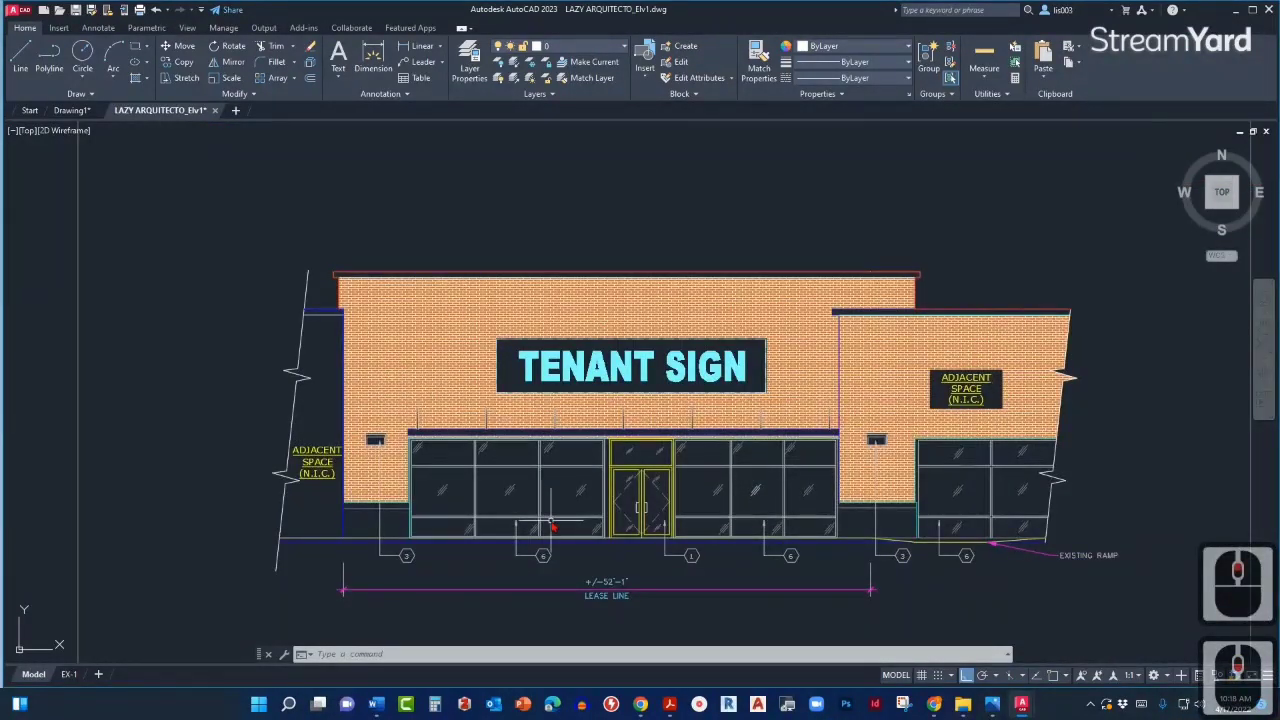
{"action": "middle_click_drag", "start_coordinate": [395, 525], "coordinate": [531, 508]}
{"action": "scroll", "coordinate": [466, 516], "scroll_direction": "up", "scroll_amount": 2}
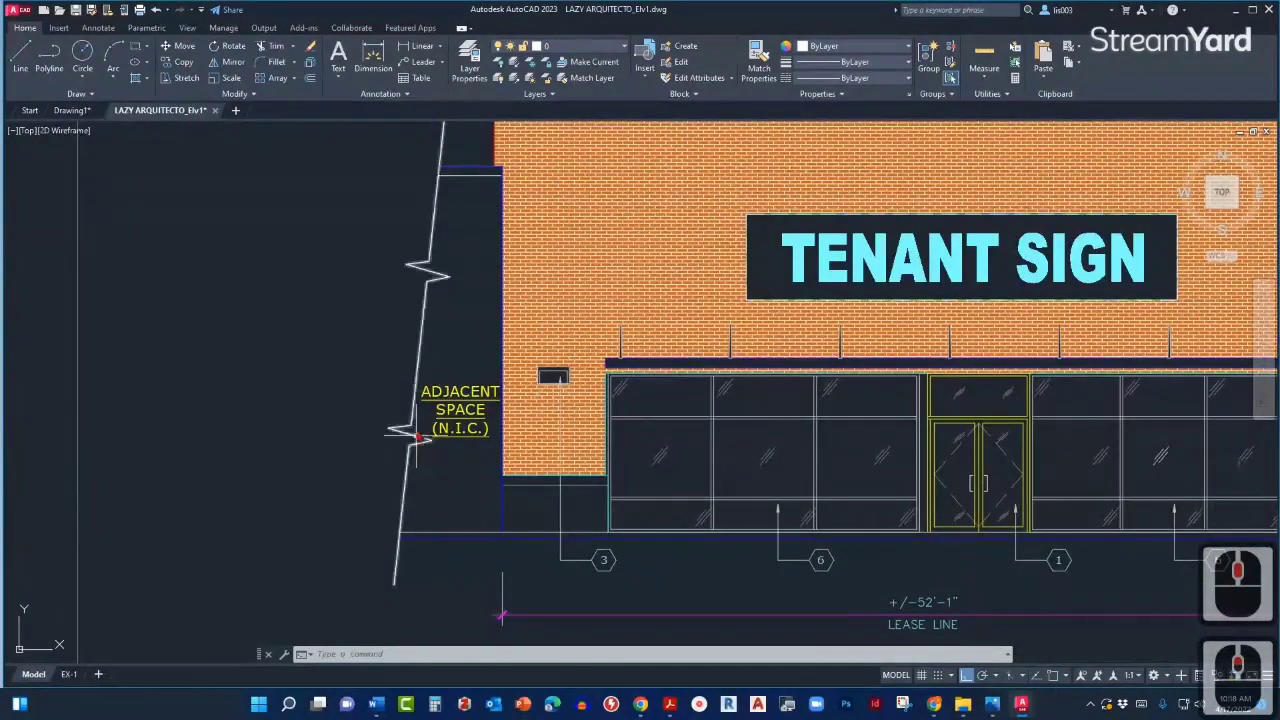
{"action": "left_click", "coordinate": [417, 360]}
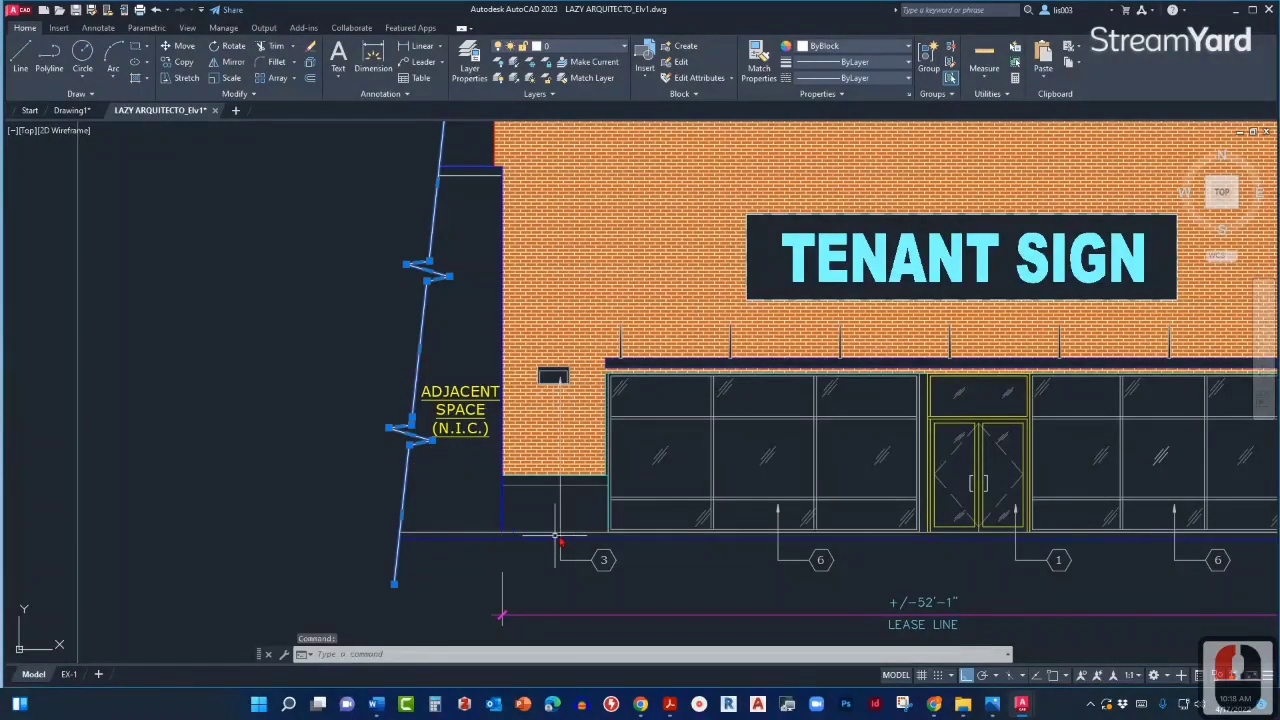
{"action": "key", "text": "Escape"}
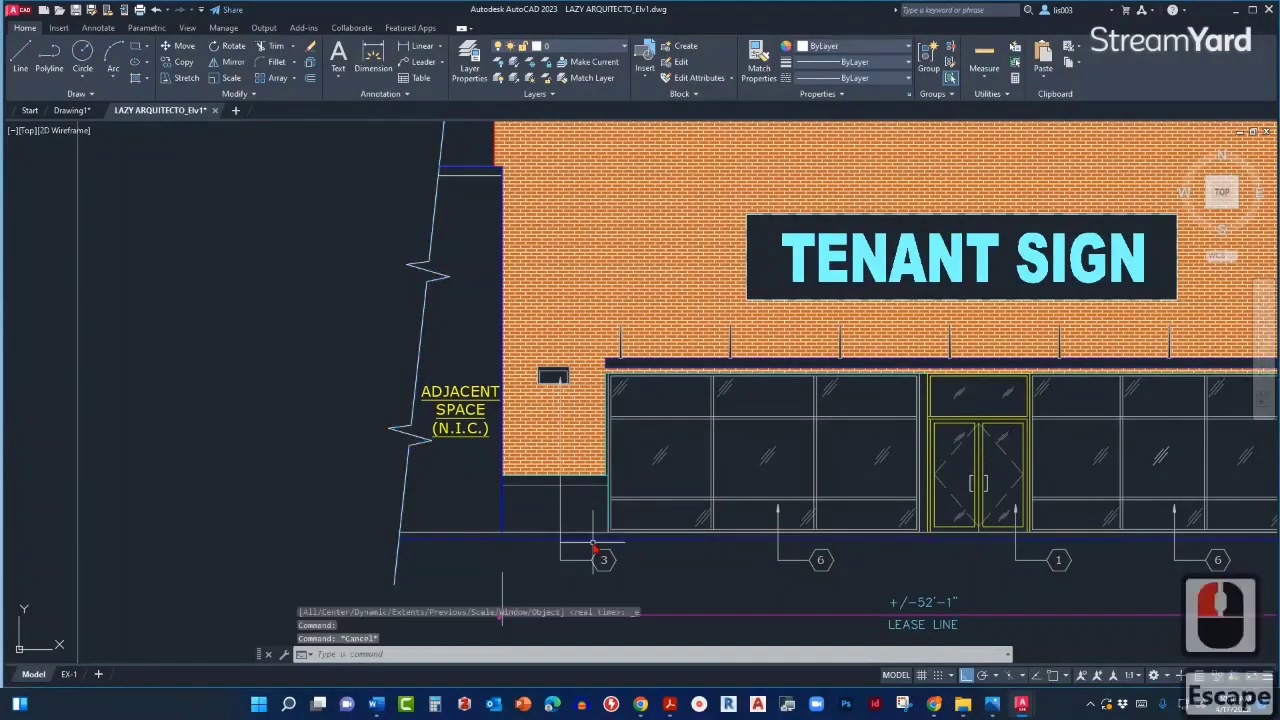
Select the left Adjacent Space (N.I.C.) label together with the nearby keynote leaders 6 and 3, and clear the selection.
{"action": "left_click", "coordinate": [460, 400]}
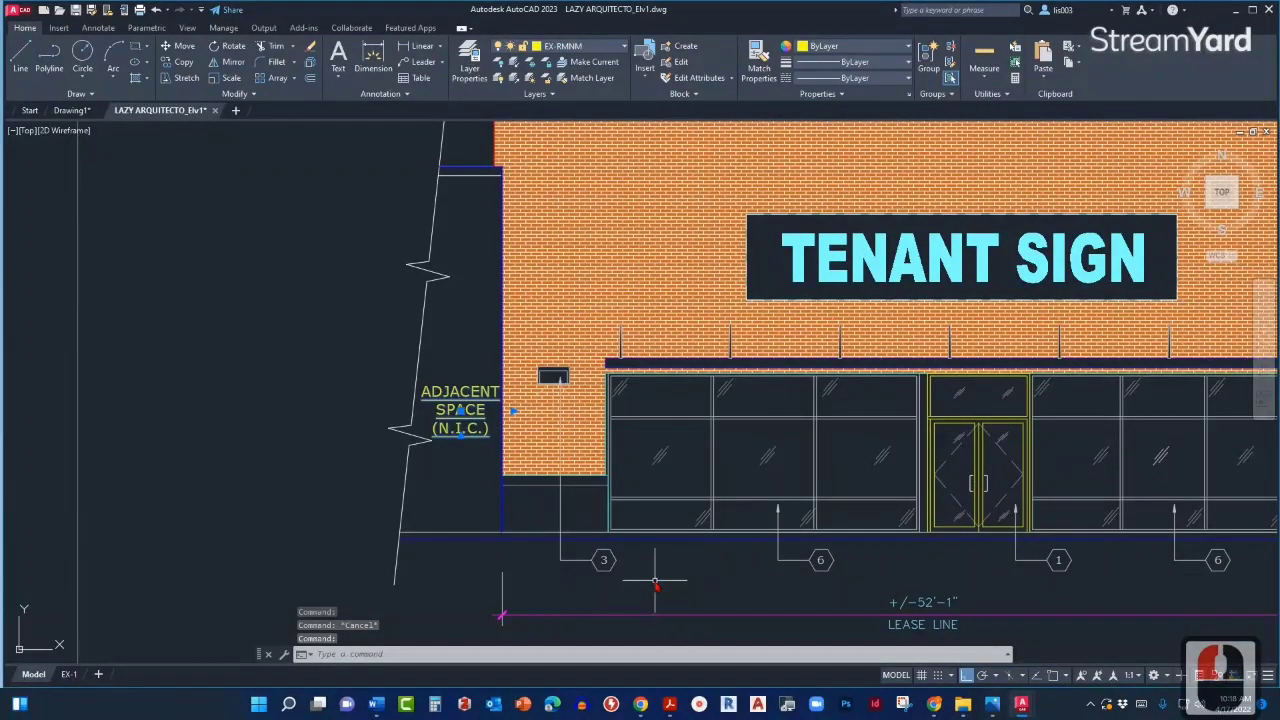
{"action": "left_click", "coordinate": [833, 567]}
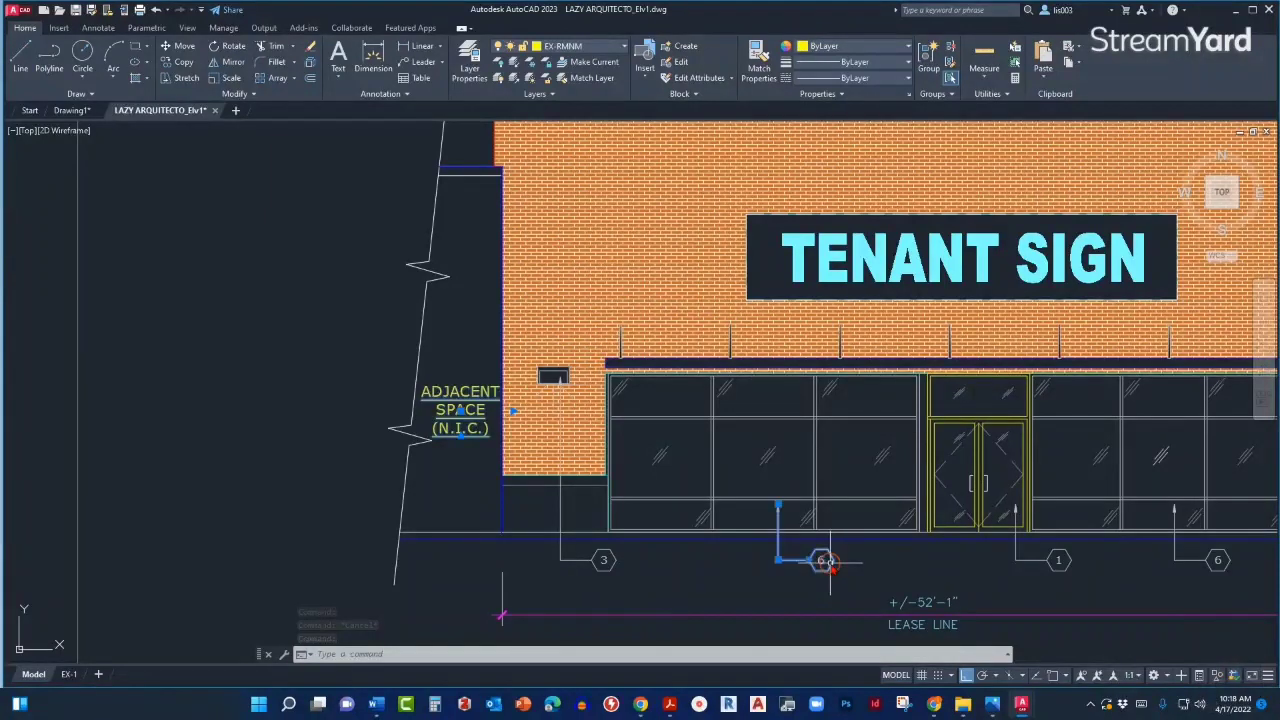
{"action": "left_click", "coordinate": [614, 560]}
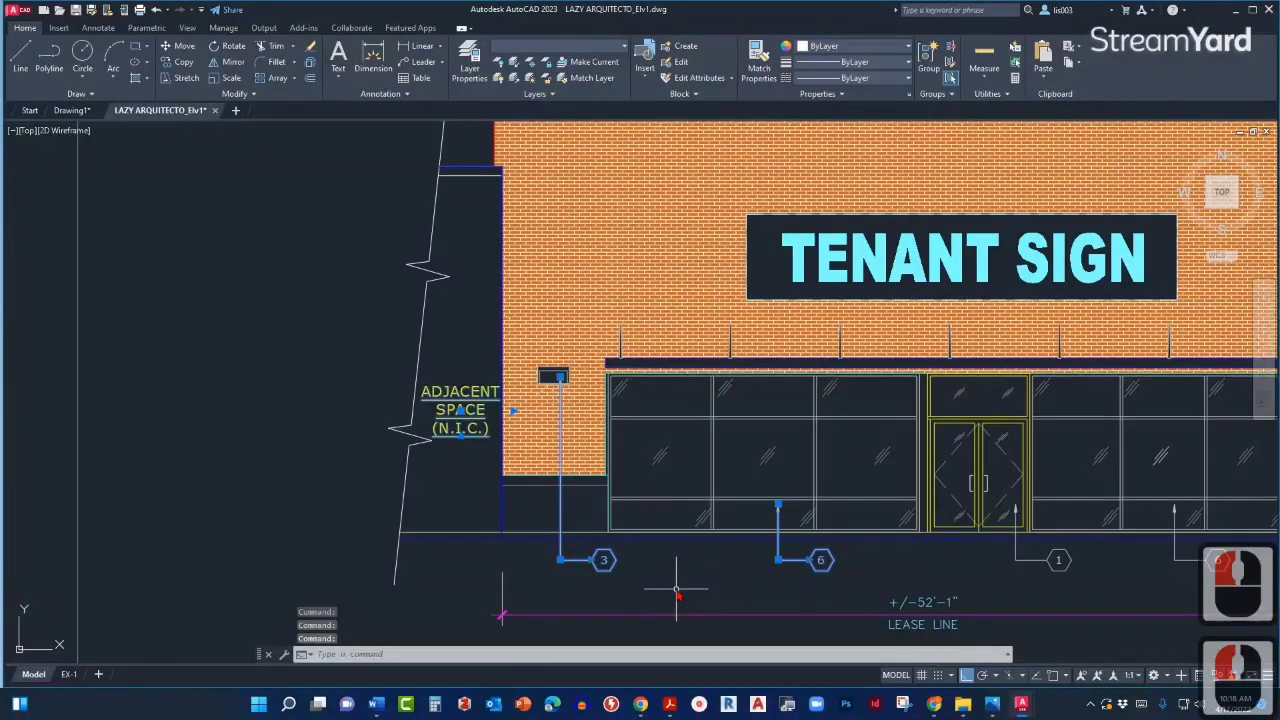
{"action": "key", "text": "Escape"}
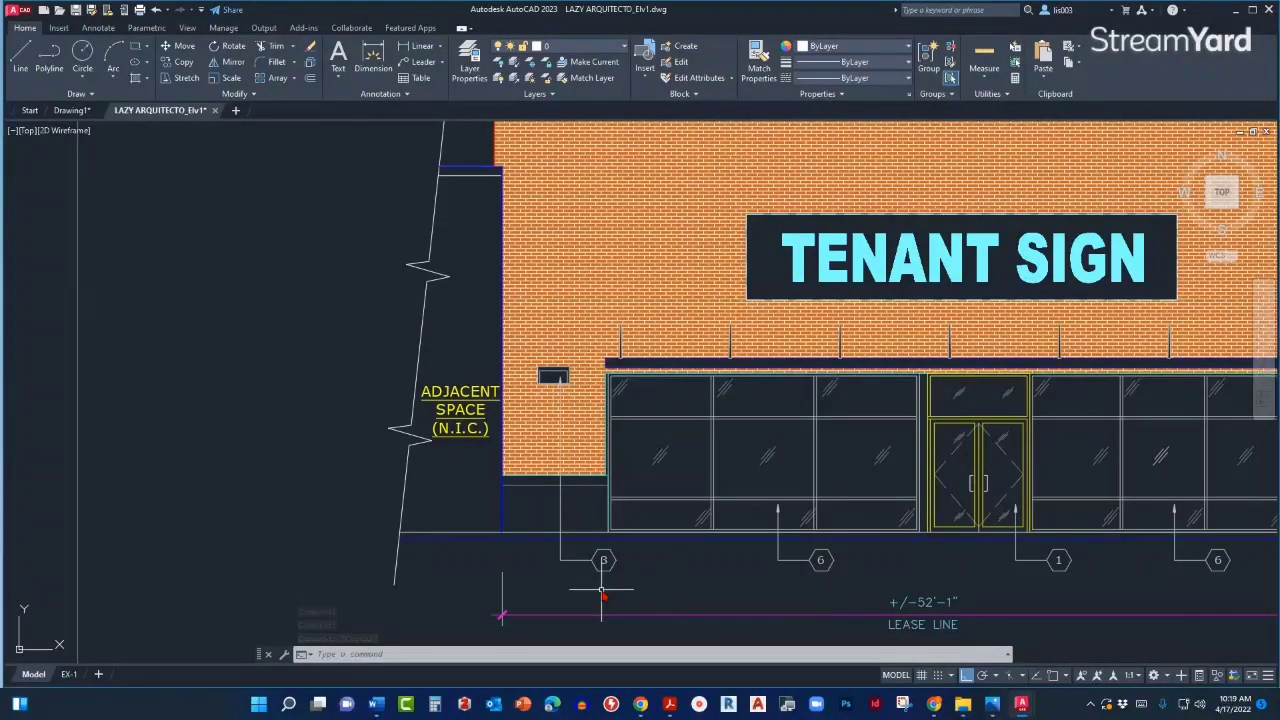
Demonstrate window selection rectangles over the area around the elevation's left break line without enclosing any complete object.
{"action": "scroll", "coordinate": [523, 518], "scroll_direction": "down", "scroll_amount": 2}
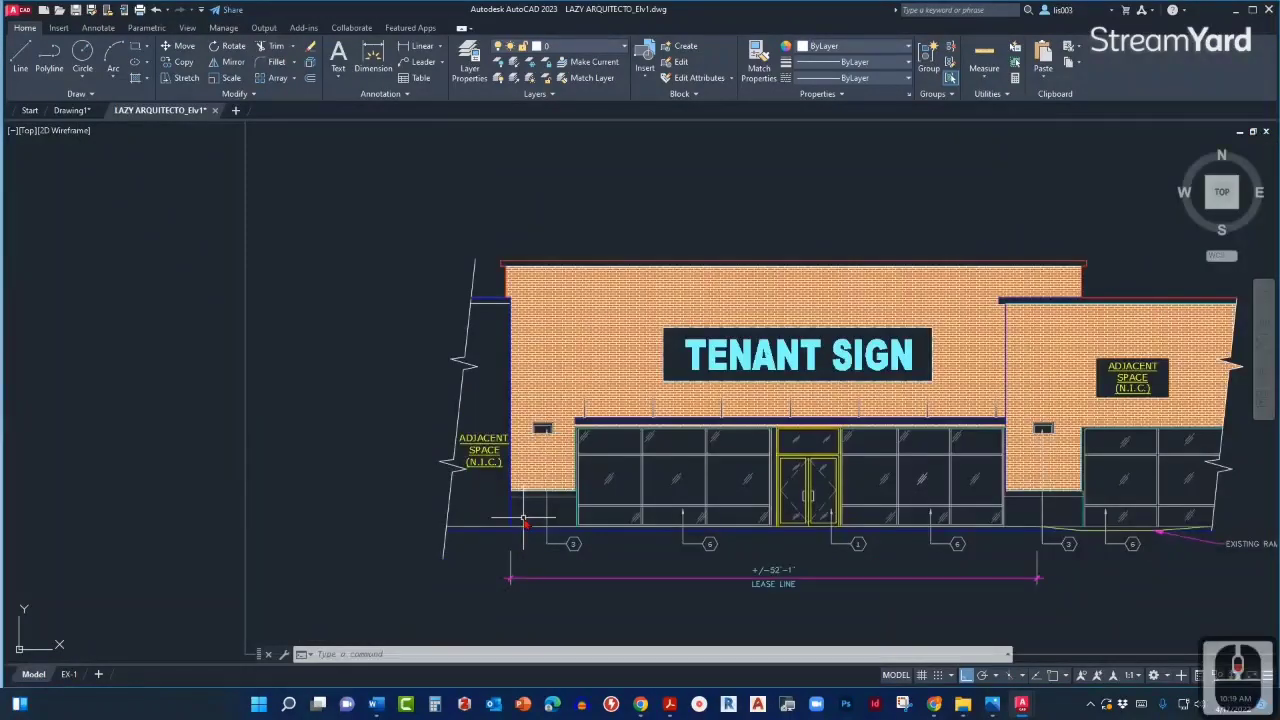
{"action": "left_click", "coordinate": [409, 279]}
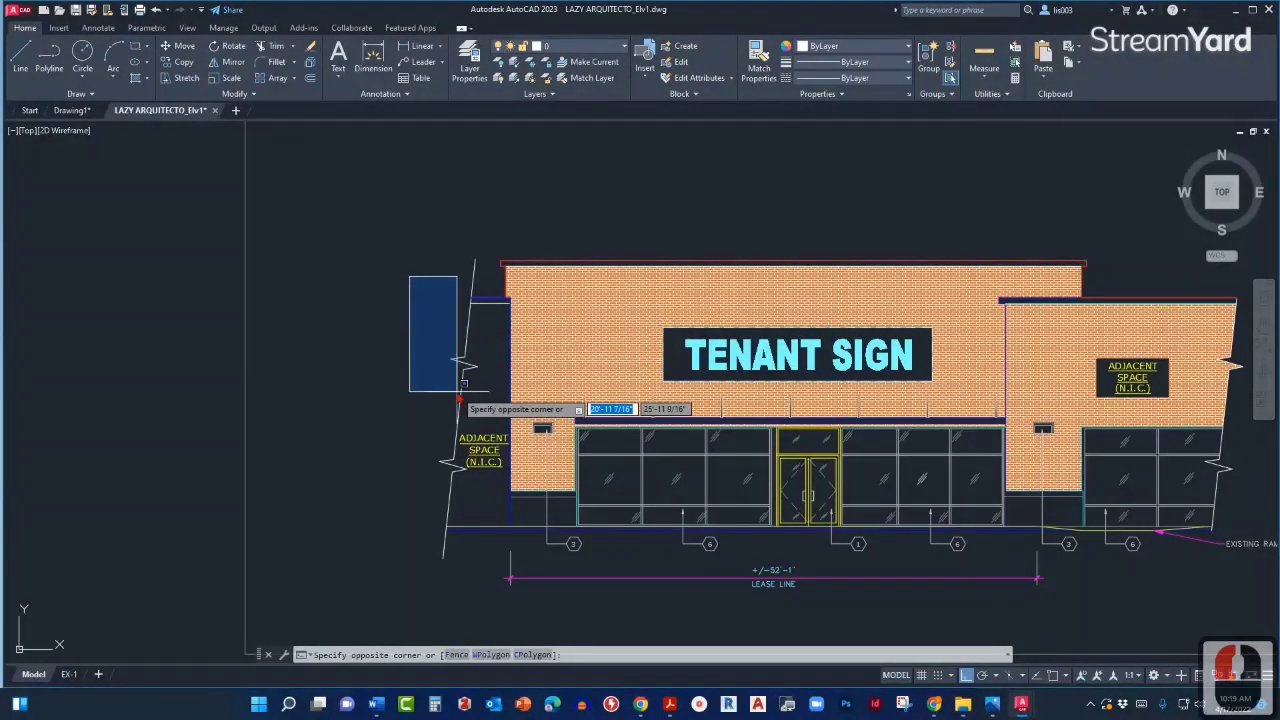
{"action": "left_click", "coordinate": [396, 260]}
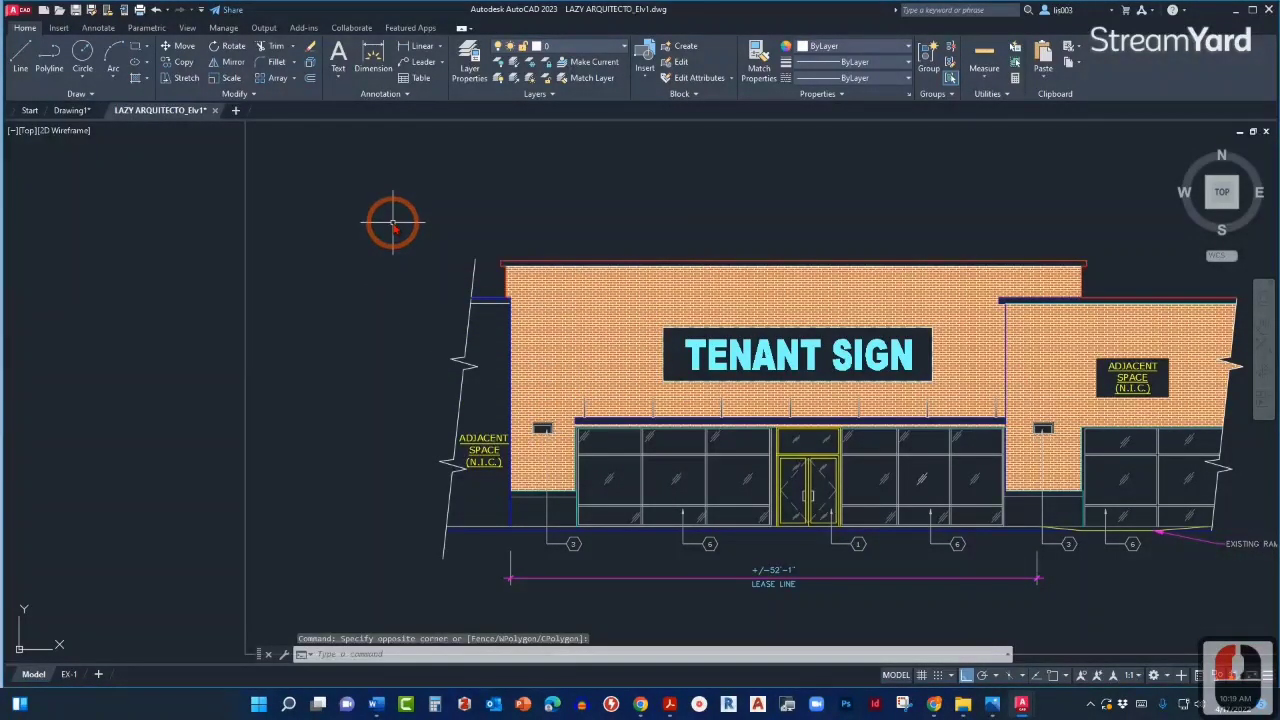
{"action": "left_click", "coordinate": [325, 263]}
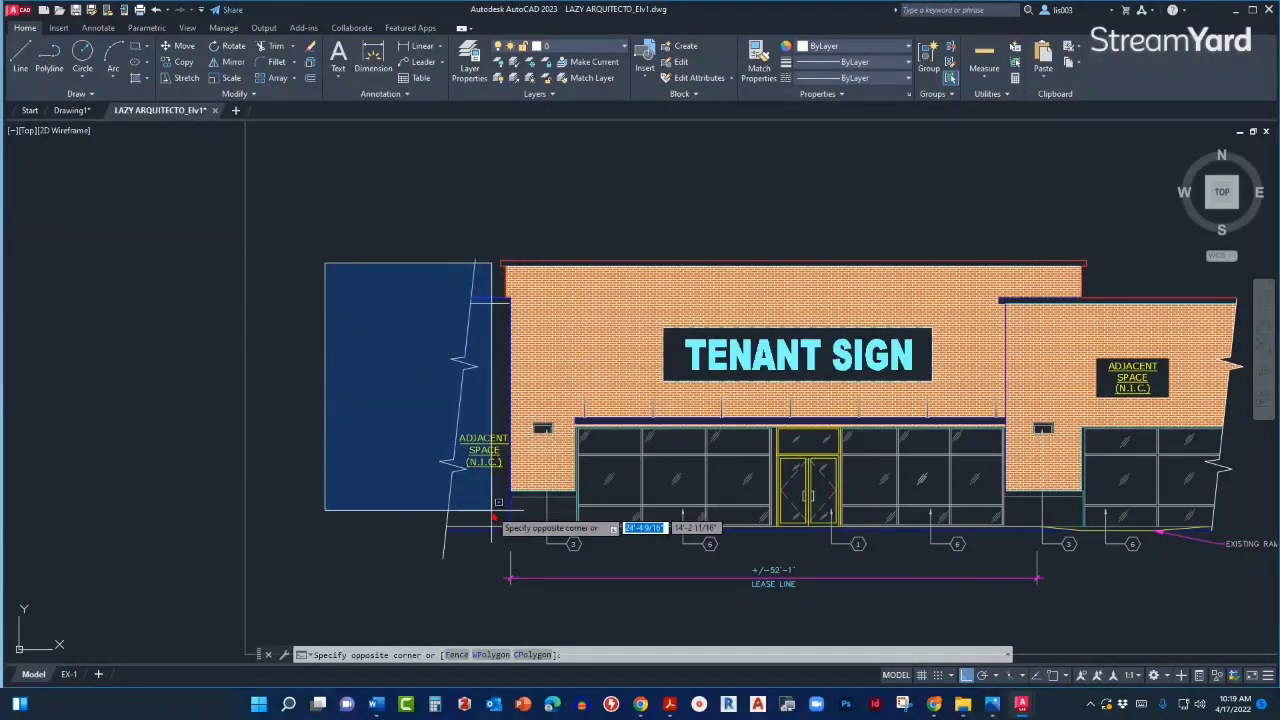
{"action": "left_click", "coordinate": [388, 404]}
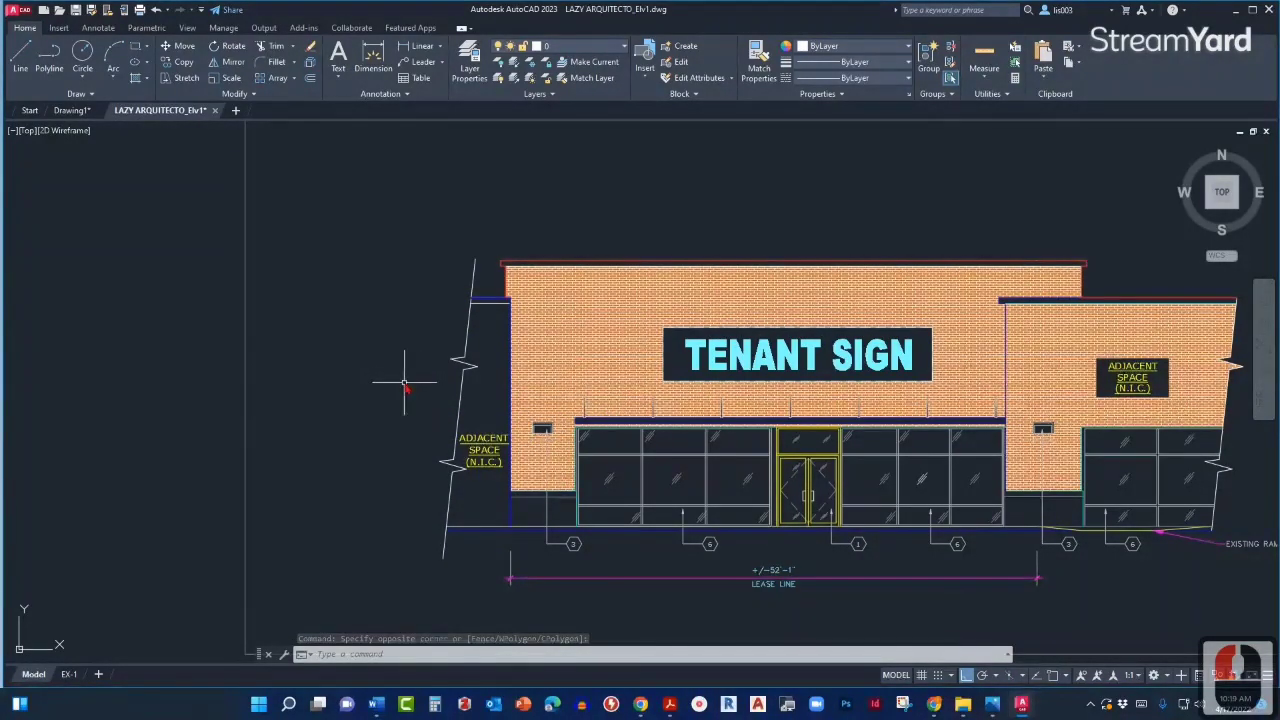
{"action": "left_click", "coordinate": [403, 381]}
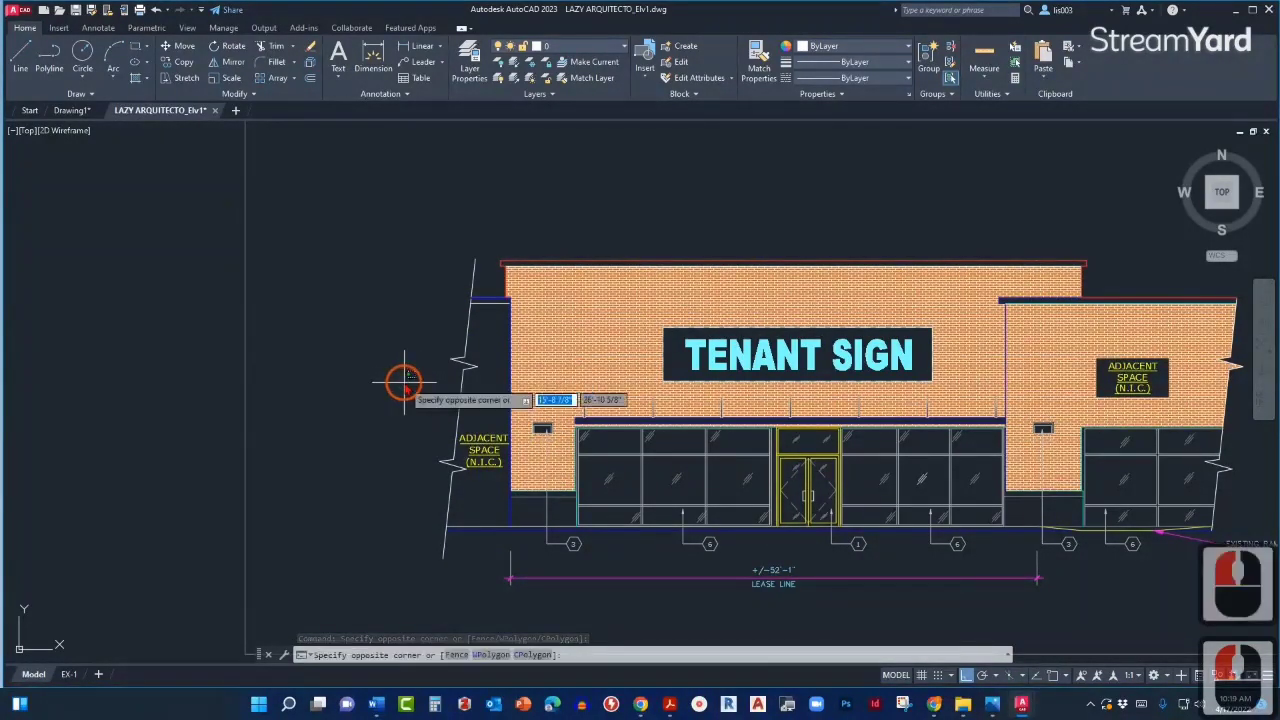
{"action": "left_click", "coordinate": [272, 212]}
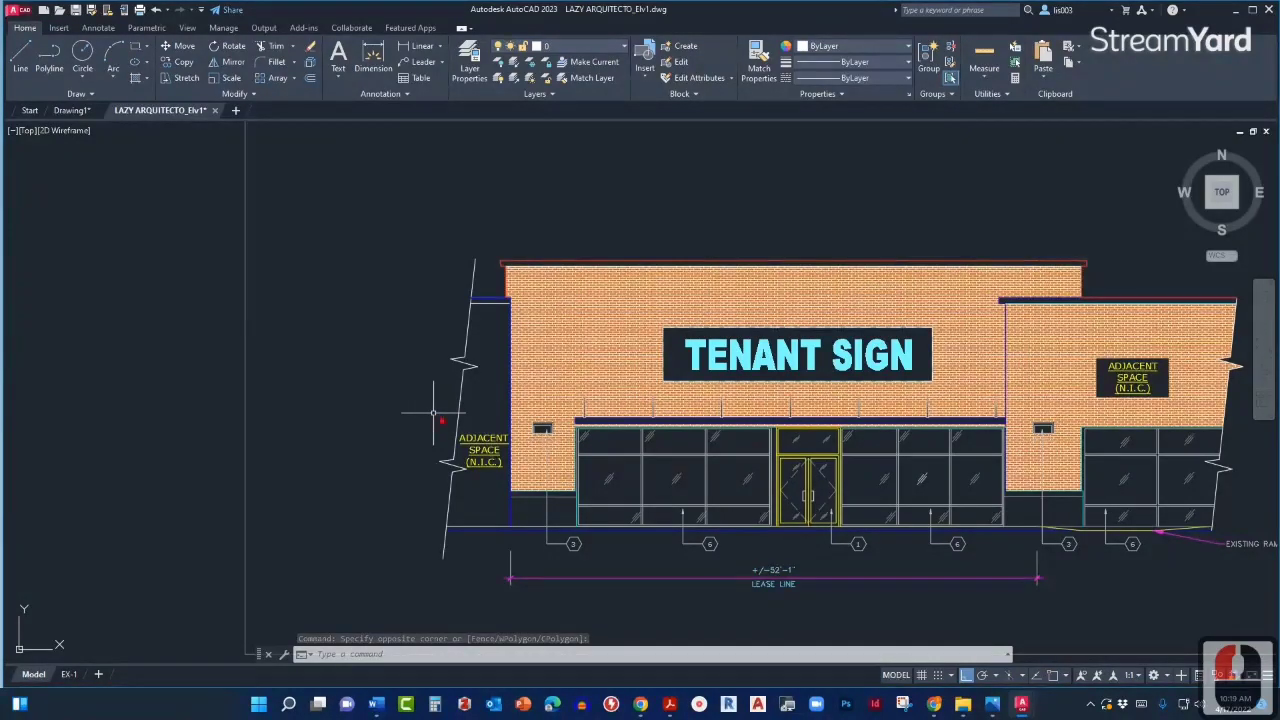
Select the Tenant Sign with a window that fully encloses it, and clear the selection.
{"action": "left_click", "coordinate": [601, 226]}
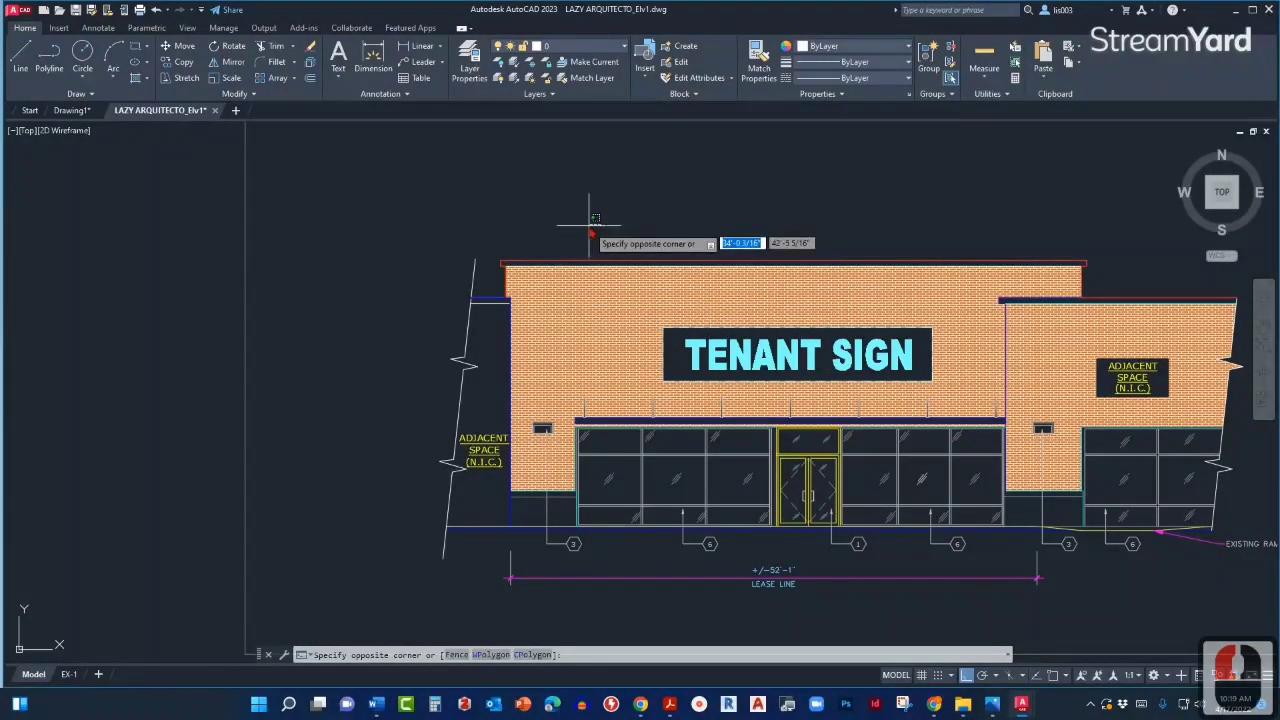
{"action": "left_click", "coordinate": [953, 403]}
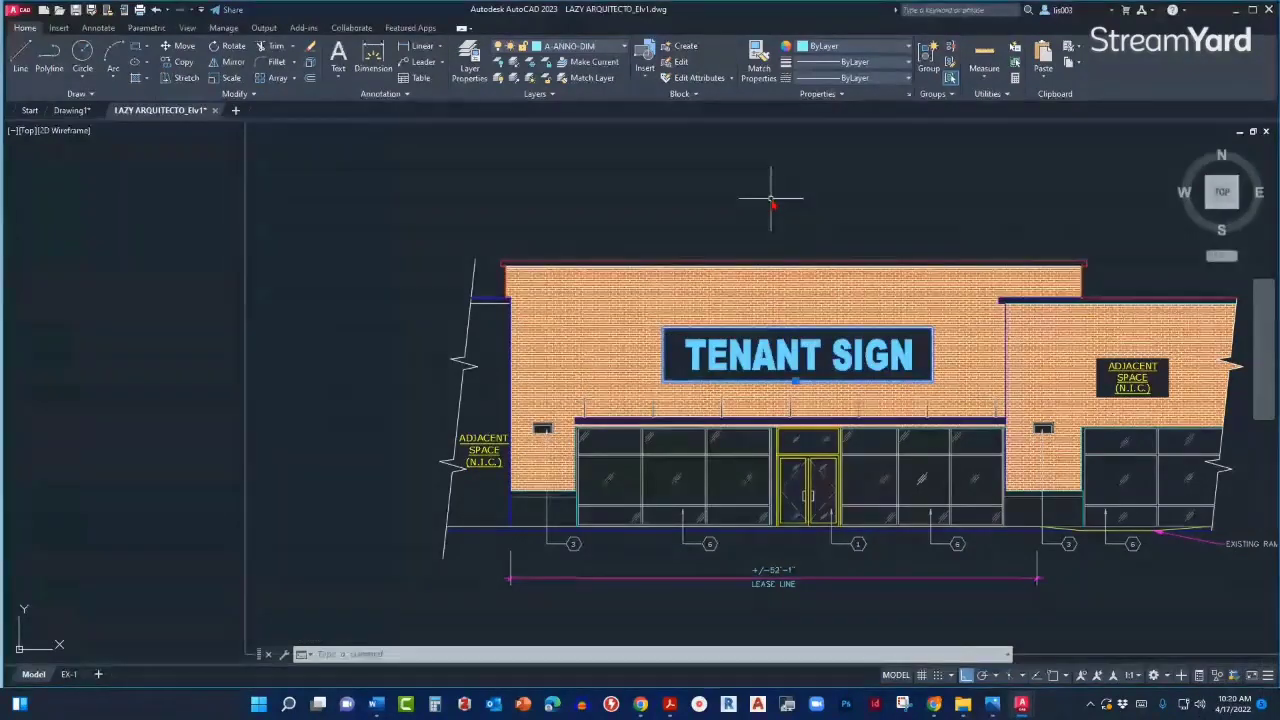
{"action": "key", "text": "Escape"}
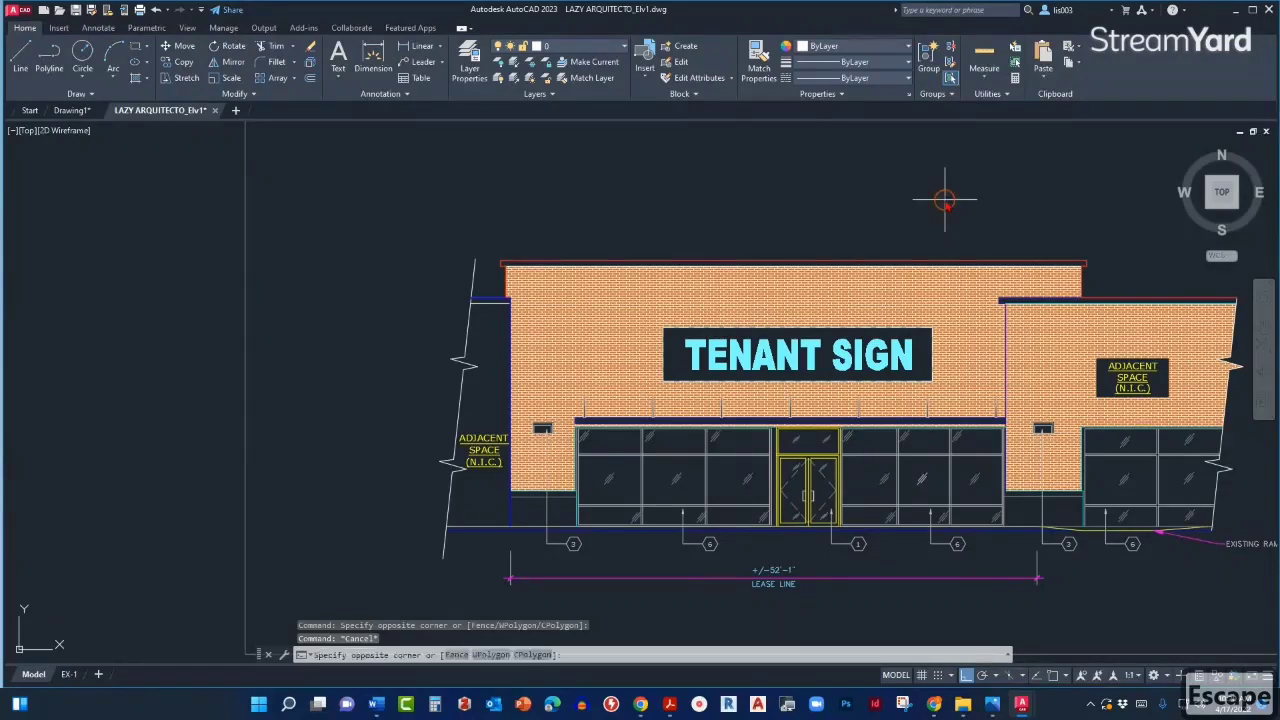
Select the elevation's main brick wall and Tenant Sign with a crossing selection from above the roofline, and clear the selection.
{"action": "left_click", "coordinate": [945, 200]}
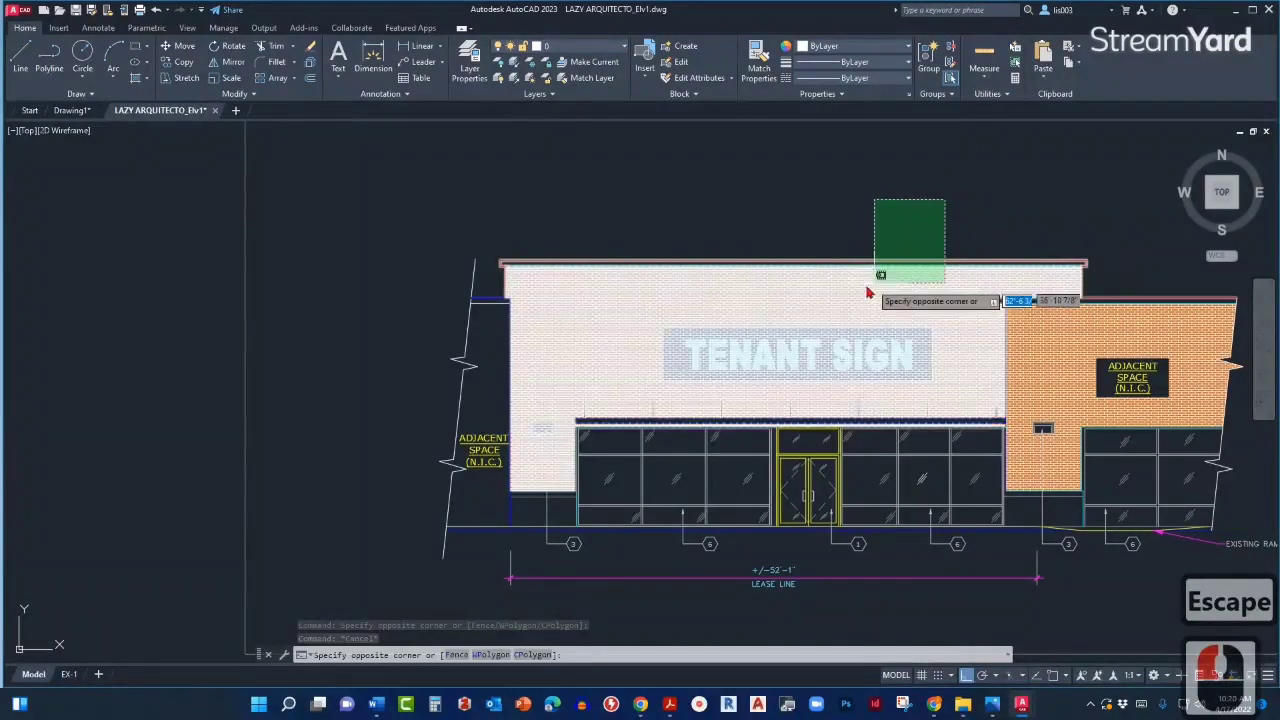
{"action": "left_click", "coordinate": [652, 386]}
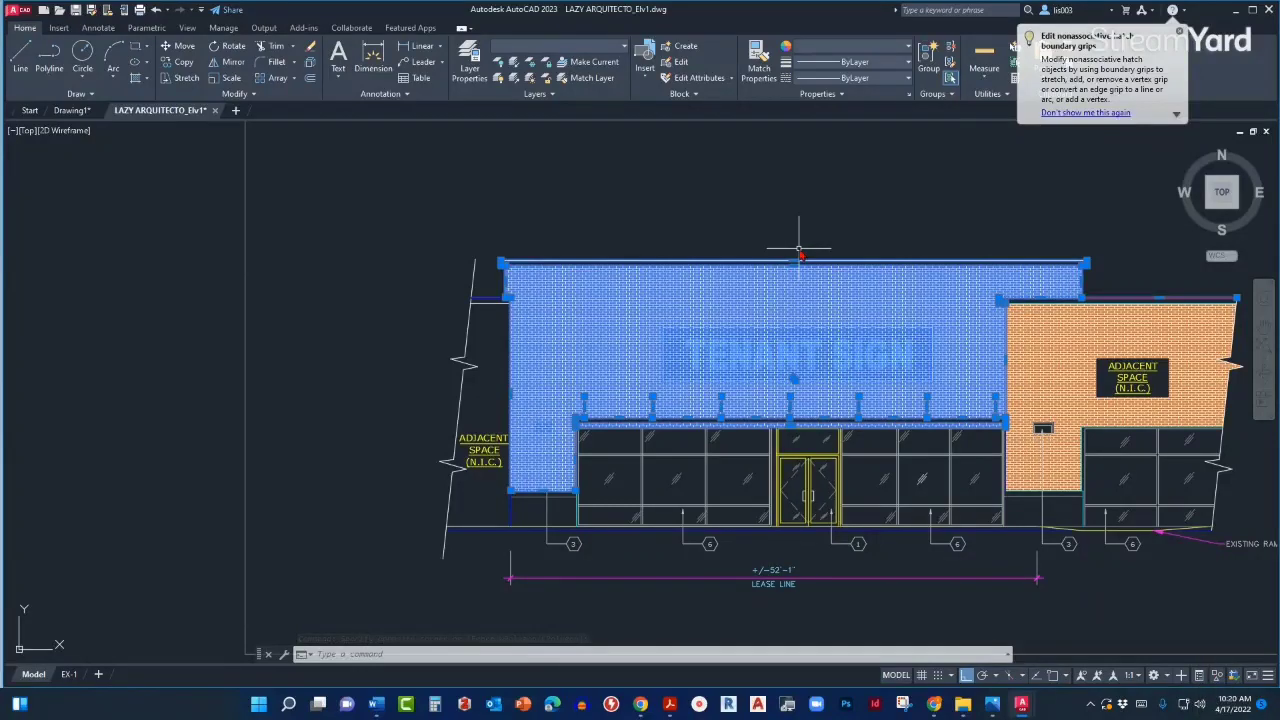
{"action": "key", "text": "Escape"}
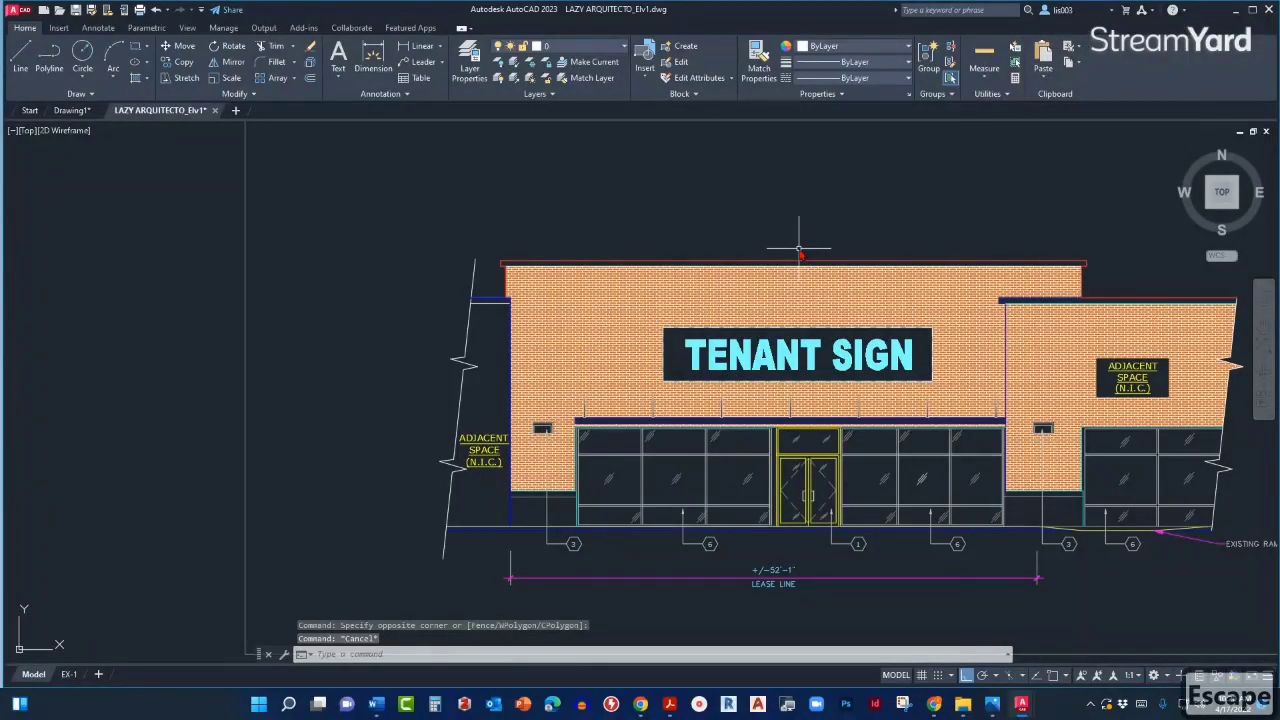
Demonstrate a window around the elevation's left break line, select the line with a crossing over its upper end, and clear the selection.
{"action": "left_click", "coordinate": [387, 214]}
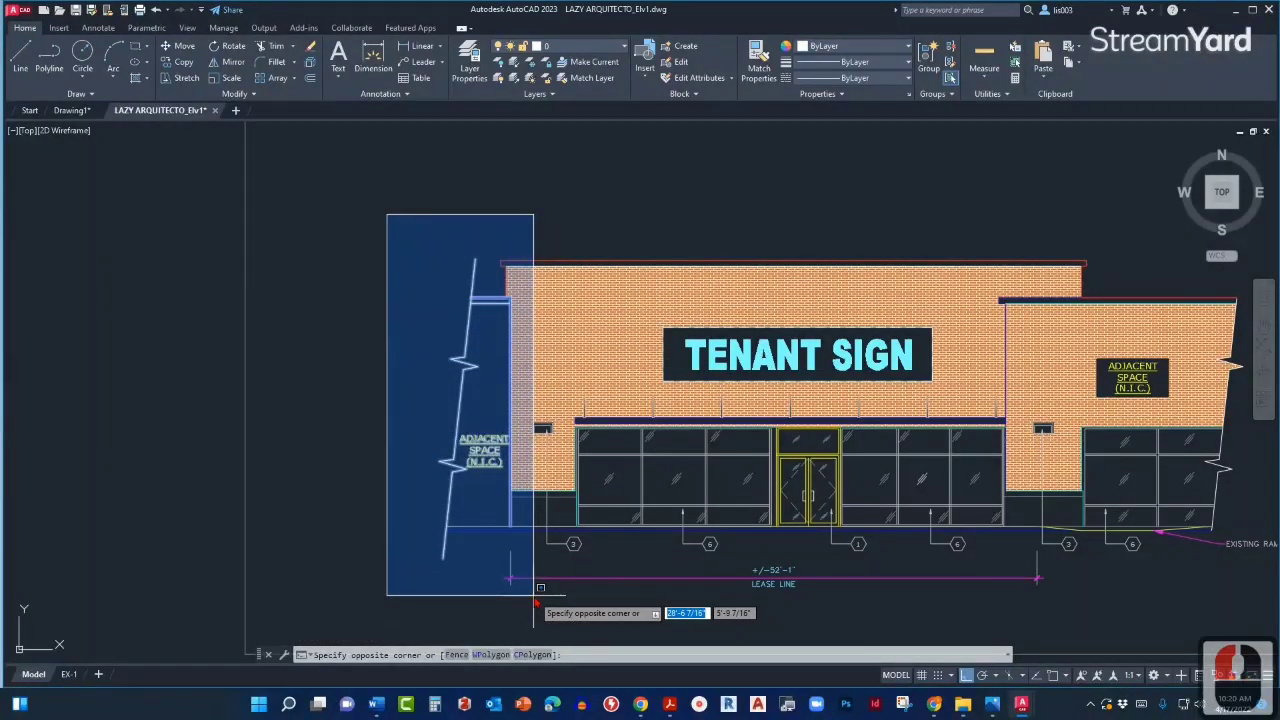
{"action": "left_click", "coordinate": [491, 214]}
{"action": "left_click", "coordinate": [510, 208]}
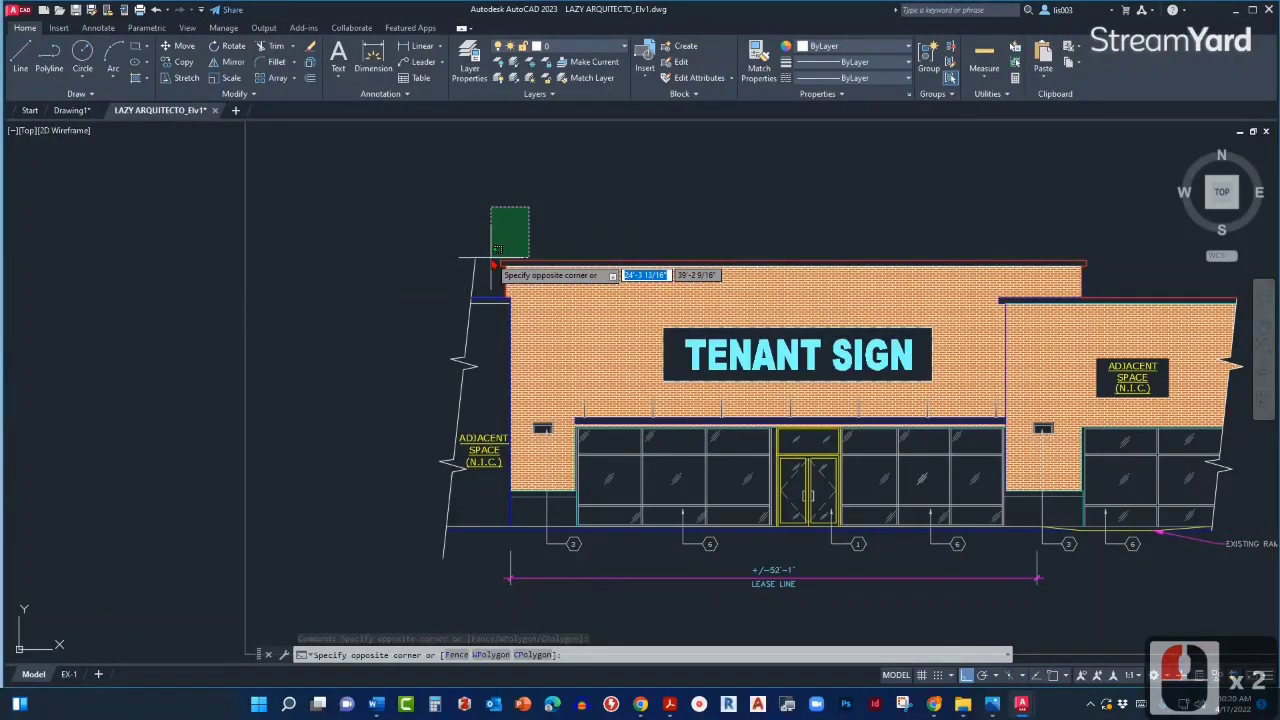
{"action": "scroll", "coordinate": [497, 263], "scroll_direction": "up", "scroll_amount": 2}
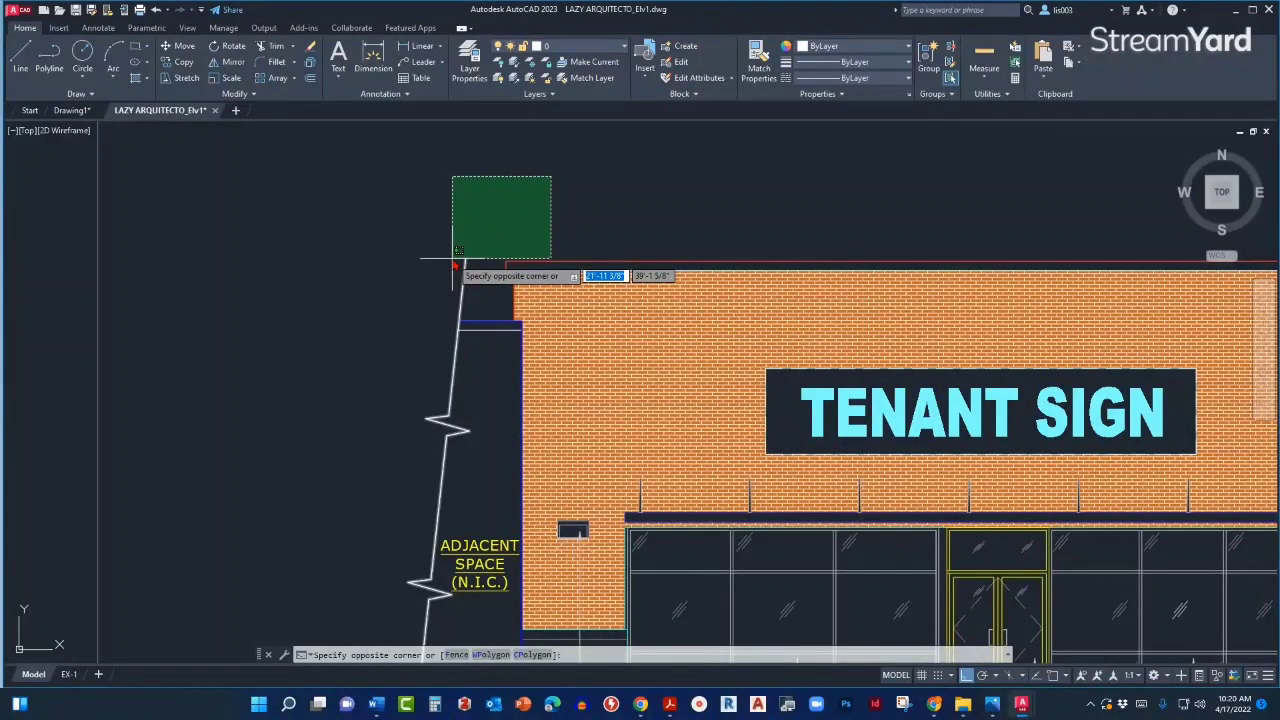
{"action": "left_click", "coordinate": [454, 260]}
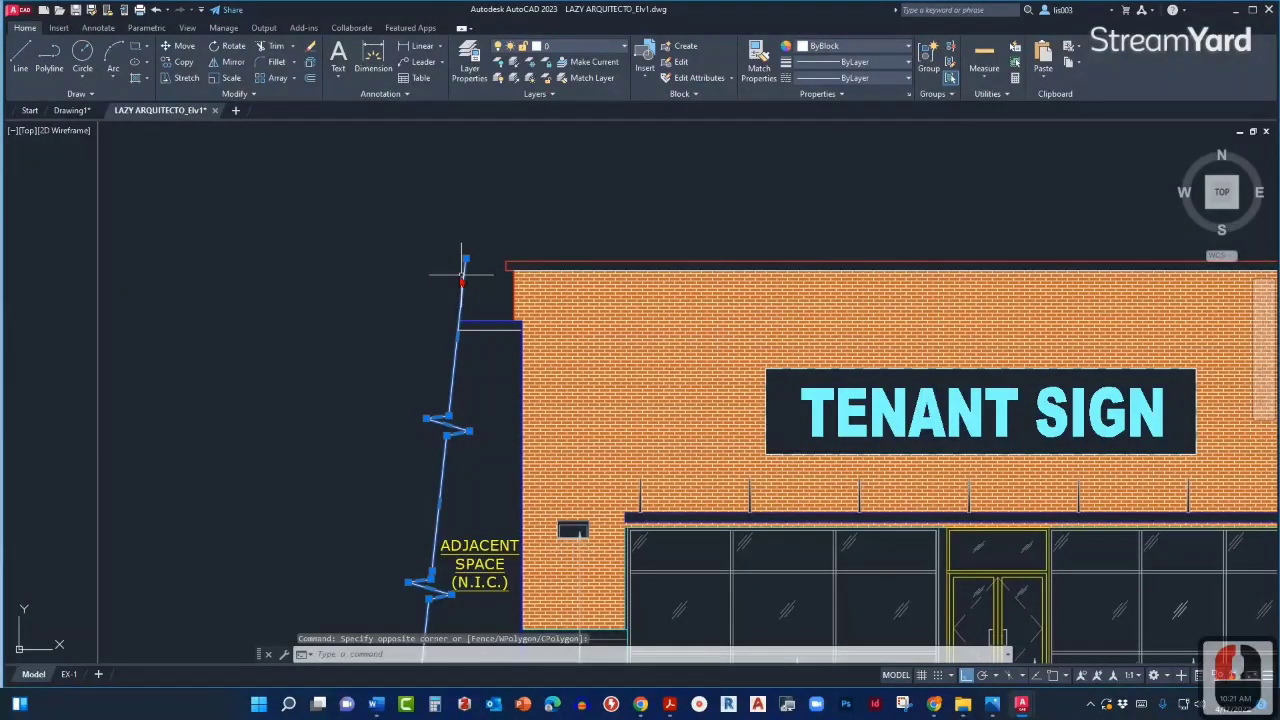
{"action": "key", "text": "Escape"}
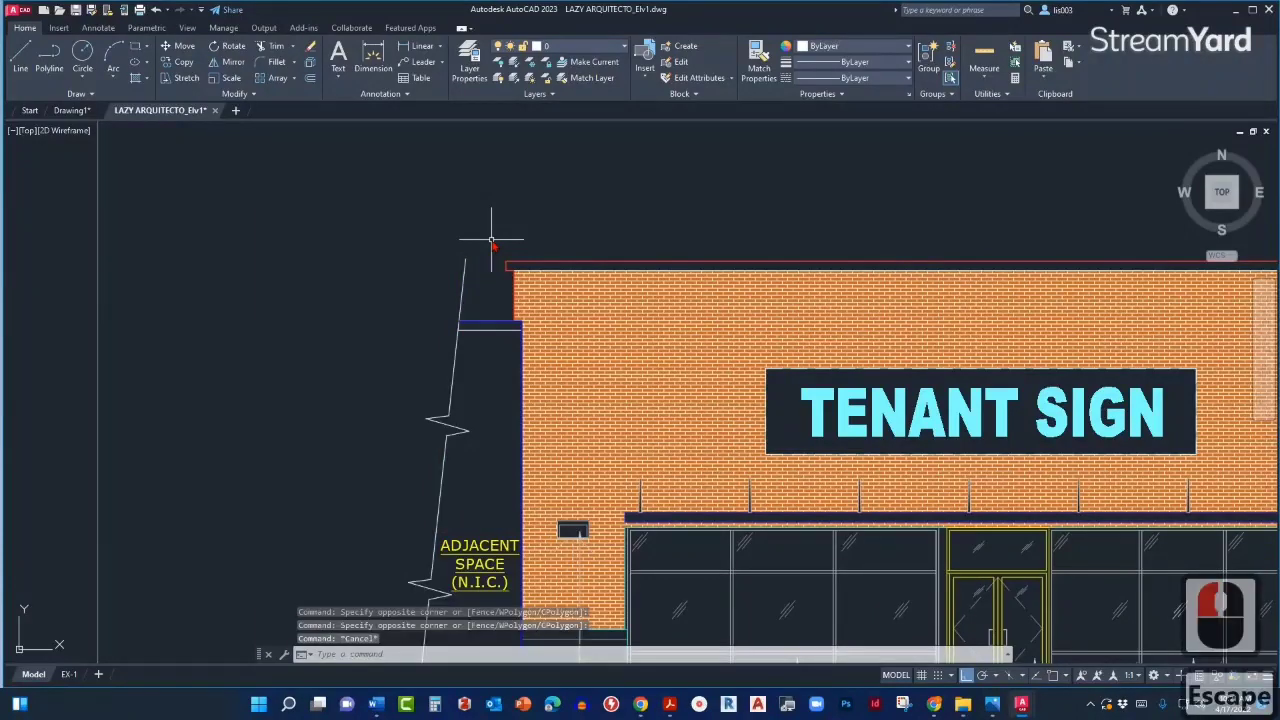
{"action": "scroll", "coordinate": [491, 242], "scroll_direction": "down", "scroll_amount": 3}
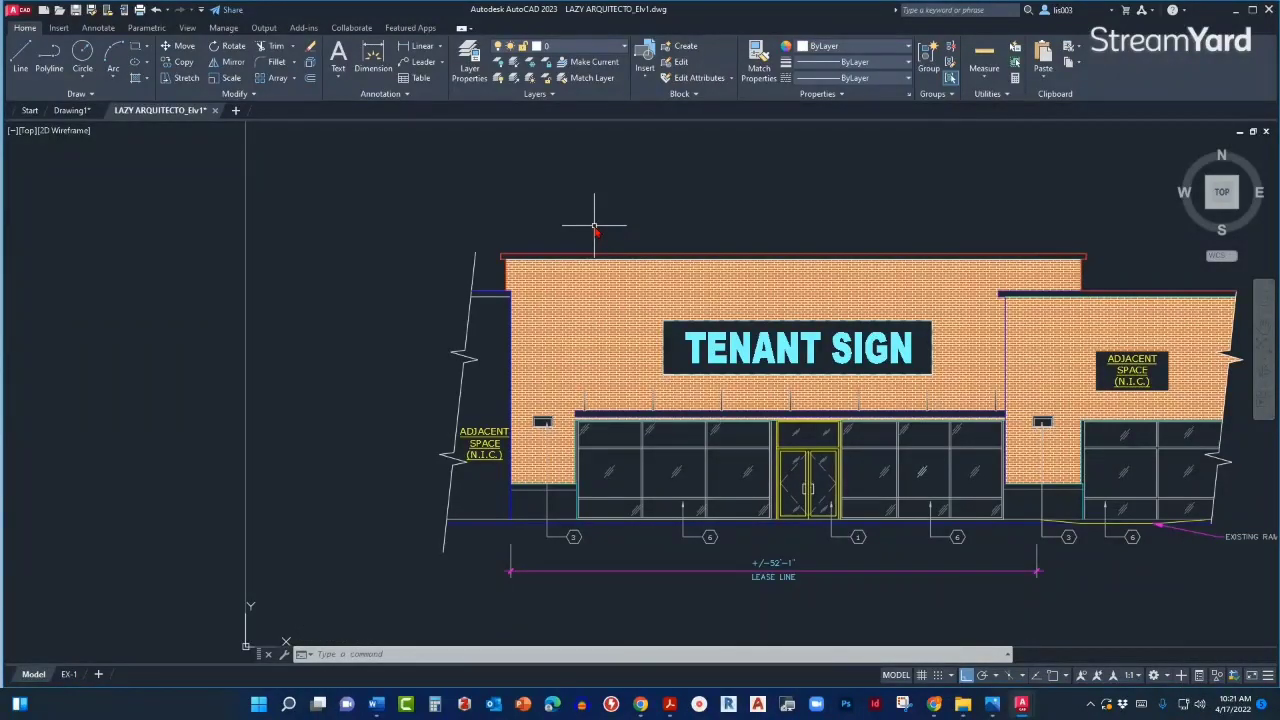
{"action": "scroll", "coordinate": [594, 229], "scroll_direction": "down", "scroll_amount": 4}
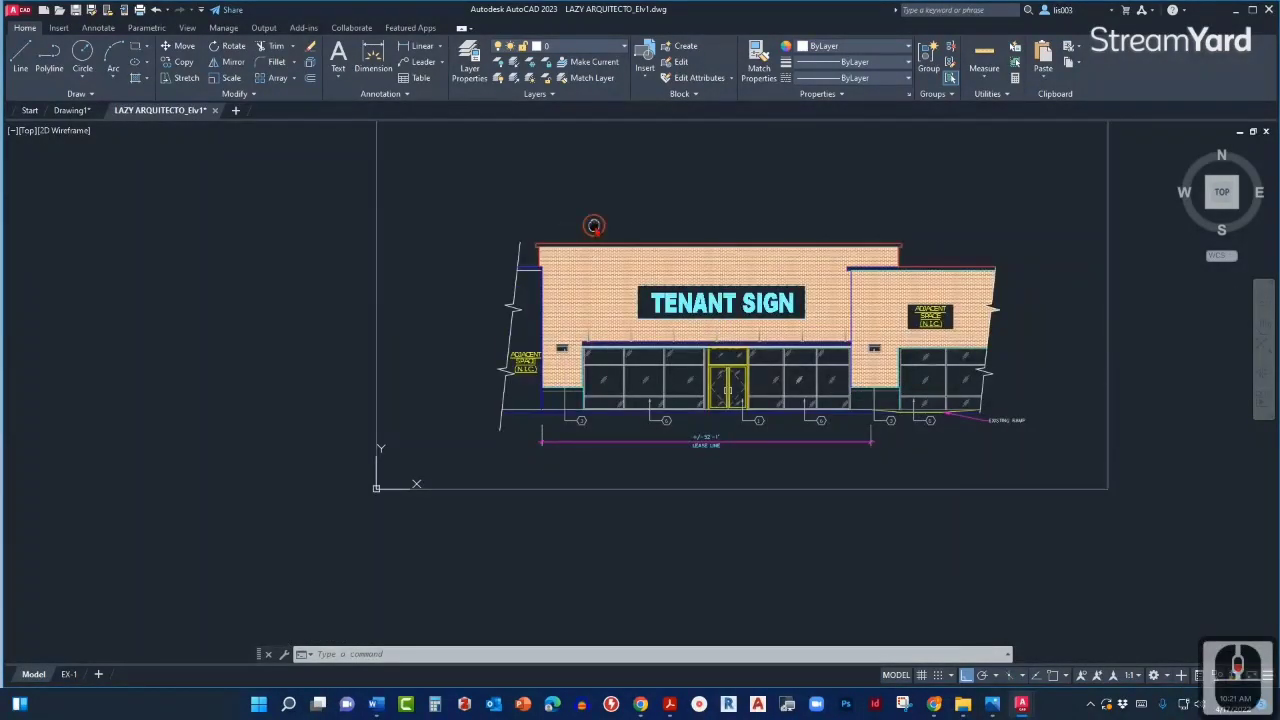
{"action": "middle_click", "coordinate": [592, 248]}
{"action": "middle_click", "coordinate": [592, 248]}
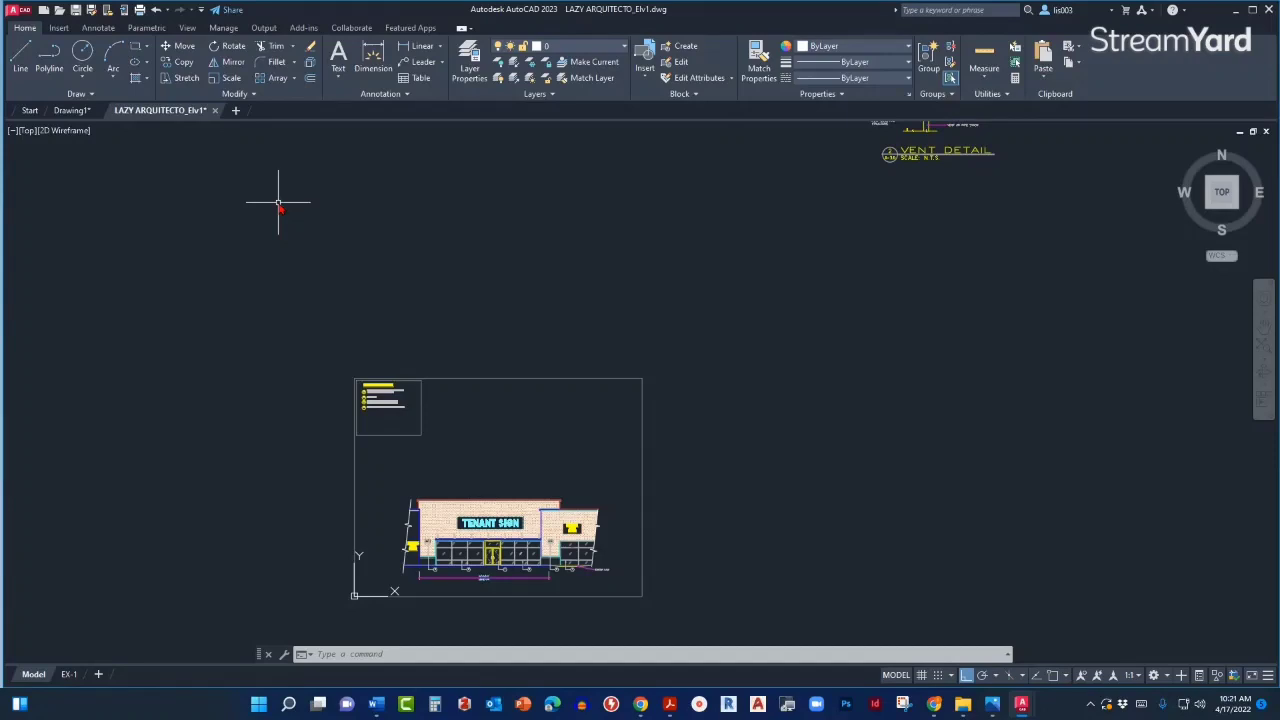
Bring up MY FIRST AUTOCAD DRAWING.pdf in Acrobat, view the full American Flag sheet, and move it out of the way.
{"action": "left_click", "coordinate": [1279, 254]}
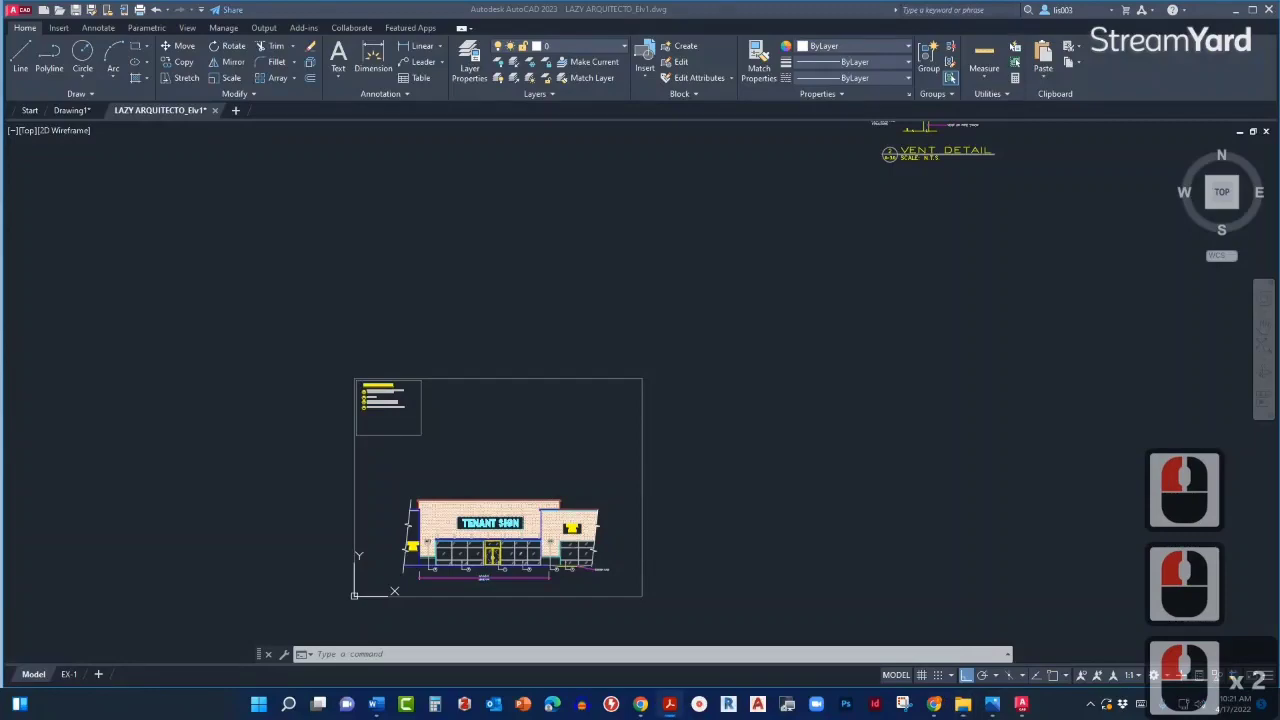
{"action": "left_click_drag", "start_coordinate": [1279, 178], "coordinate": [741, 1]}
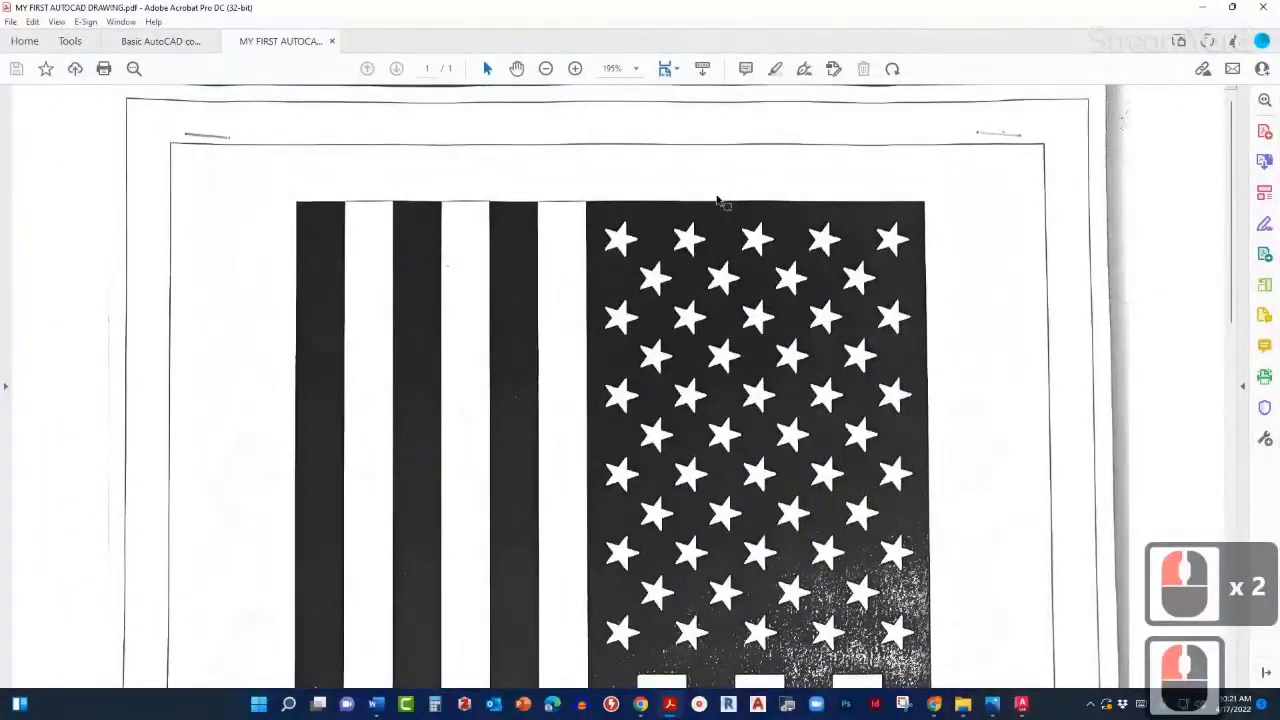
{"action": "scroll", "coordinate": [717, 201], "scroll_direction": "down", "scroll_amount": 4, "text": "ctrl"}
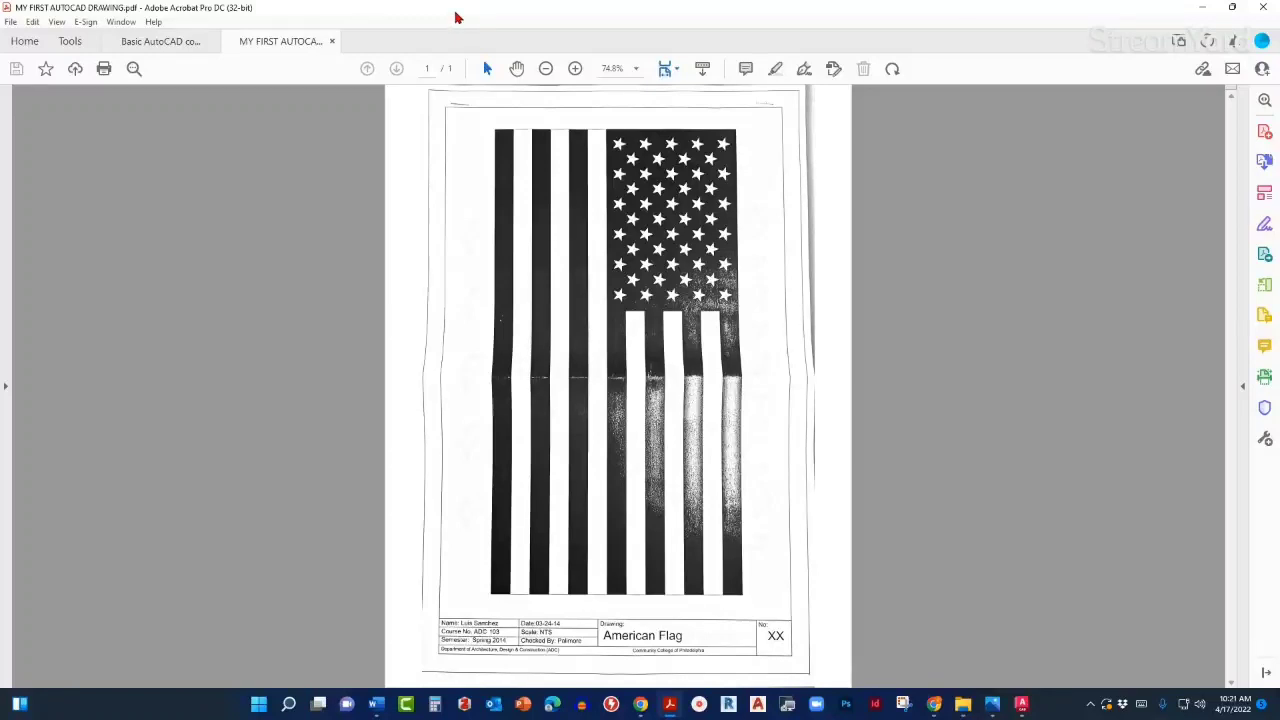
{"action": "left_click_drag", "start_coordinate": [445, 10], "coordinate": [1279, 260]}
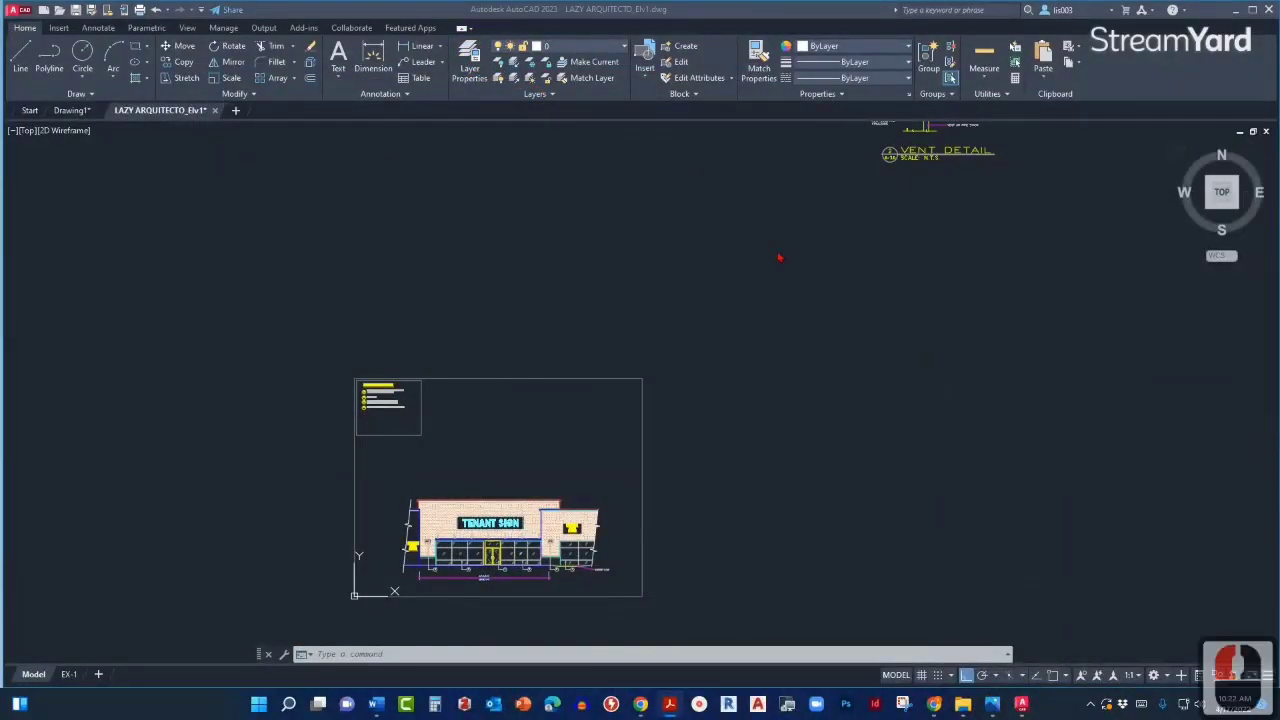
Return to AutoCAD, make Drawing1 the active drawing, and switch it from its D-Size Layout to model space.
{"action": "left_click", "coordinate": [738, 230]}
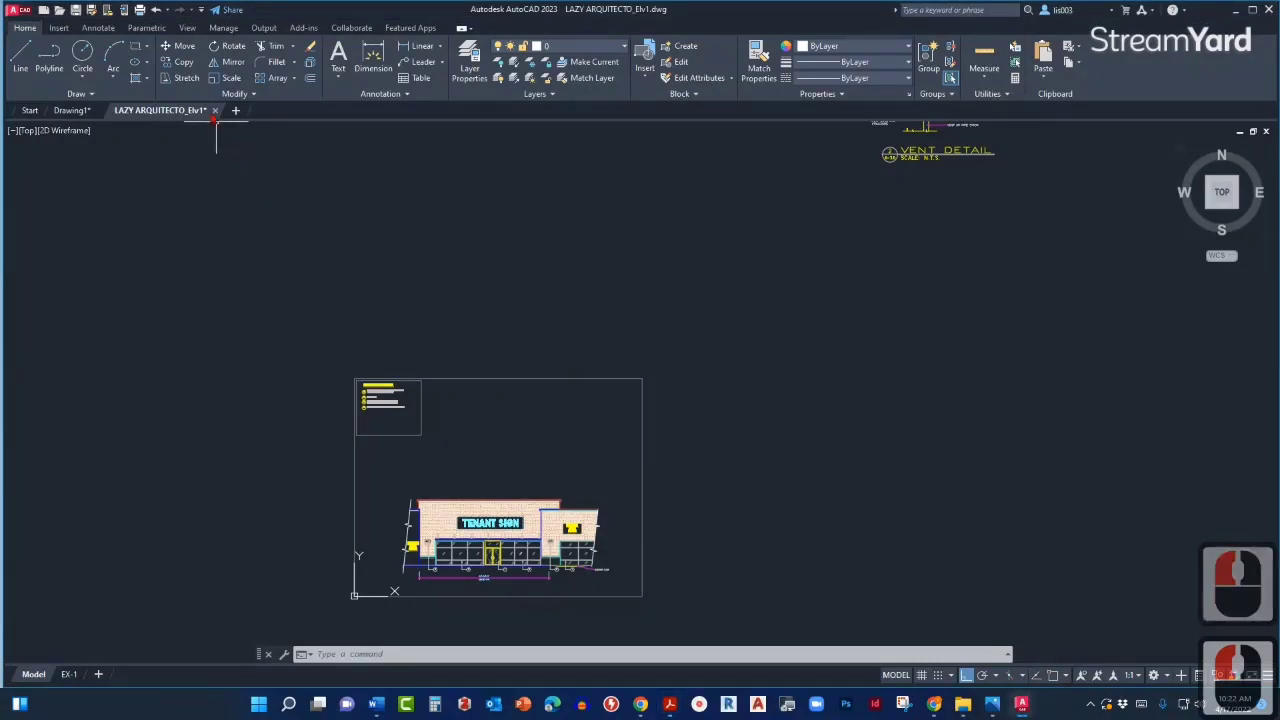
{"action": "left_click", "coordinate": [68, 110]}
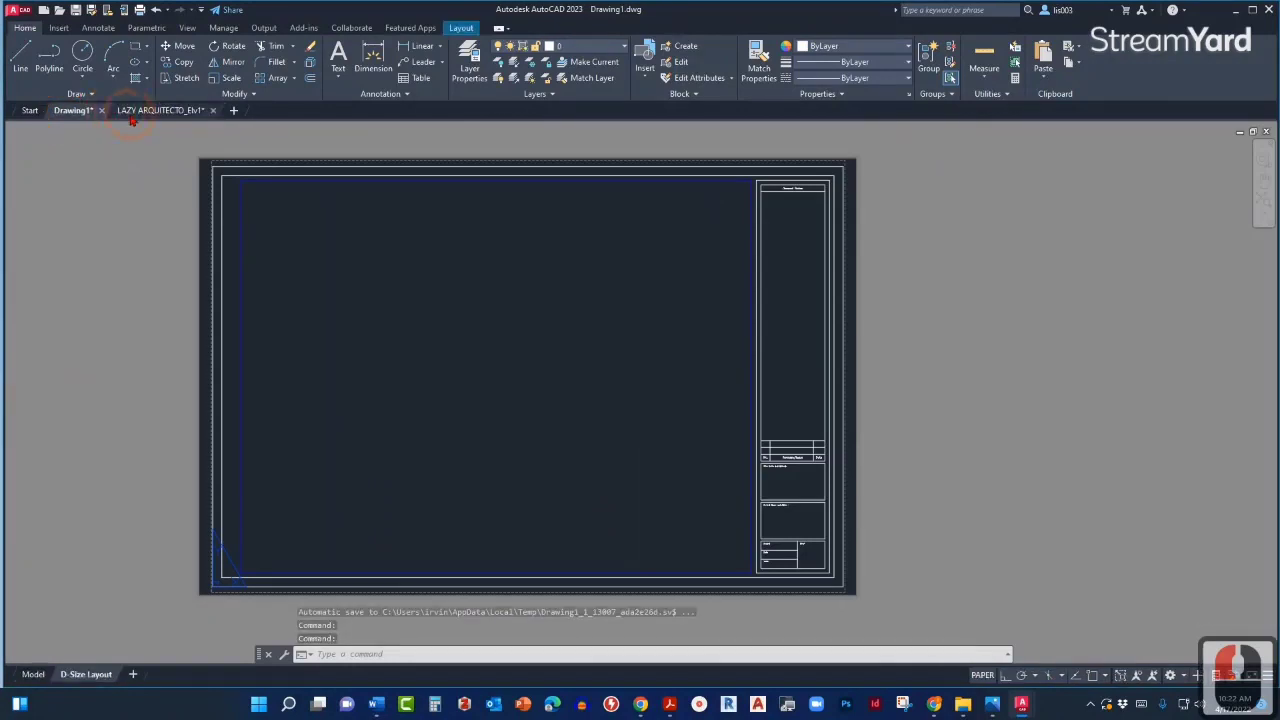
{"action": "mouse_move", "coordinate": [77, 116]}
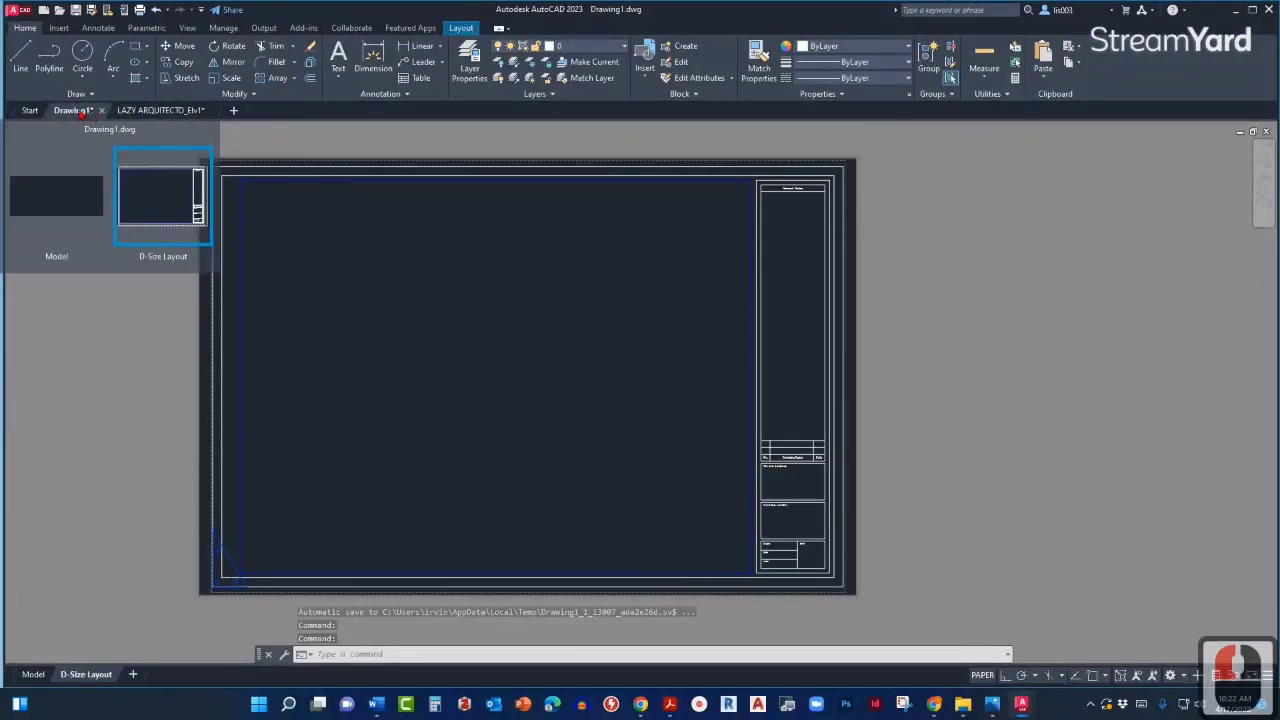
{"action": "left_click", "coordinate": [126, 110]}
{"action": "left_click", "coordinate": [85, 115]}
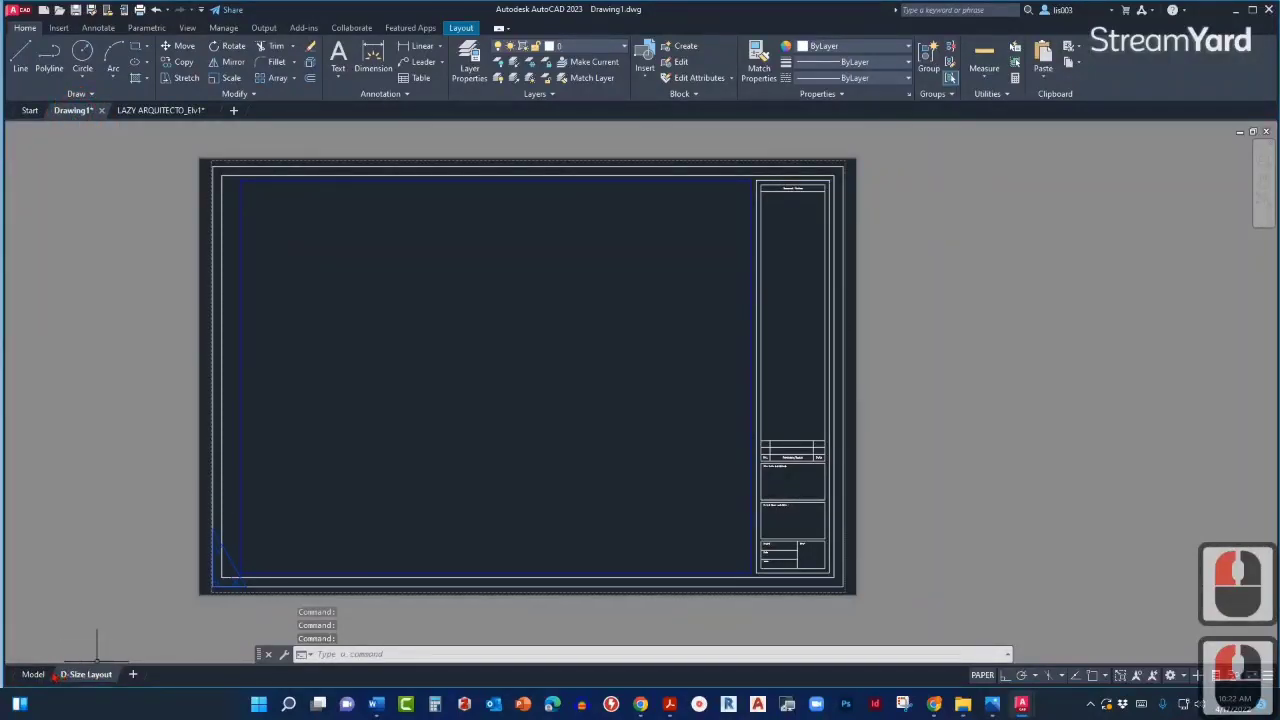
{"action": "left_click", "coordinate": [288, 704]}
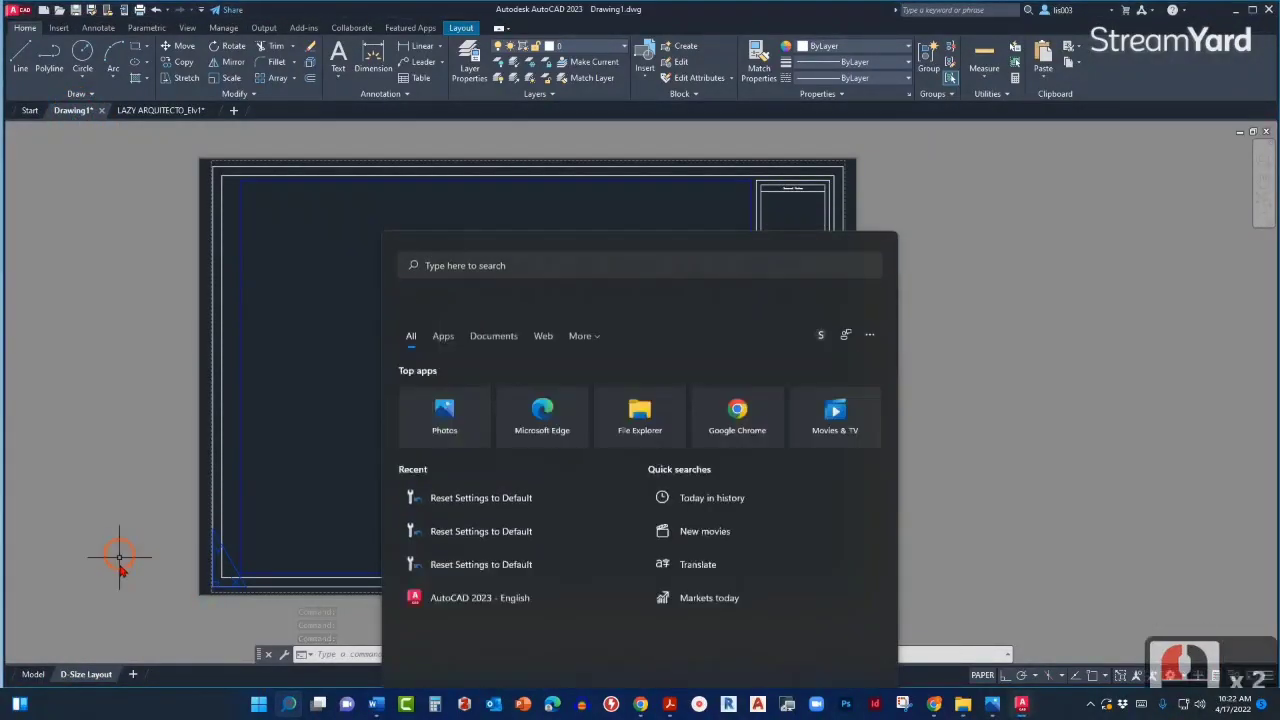
{"action": "left_click", "coordinate": [120, 604]}
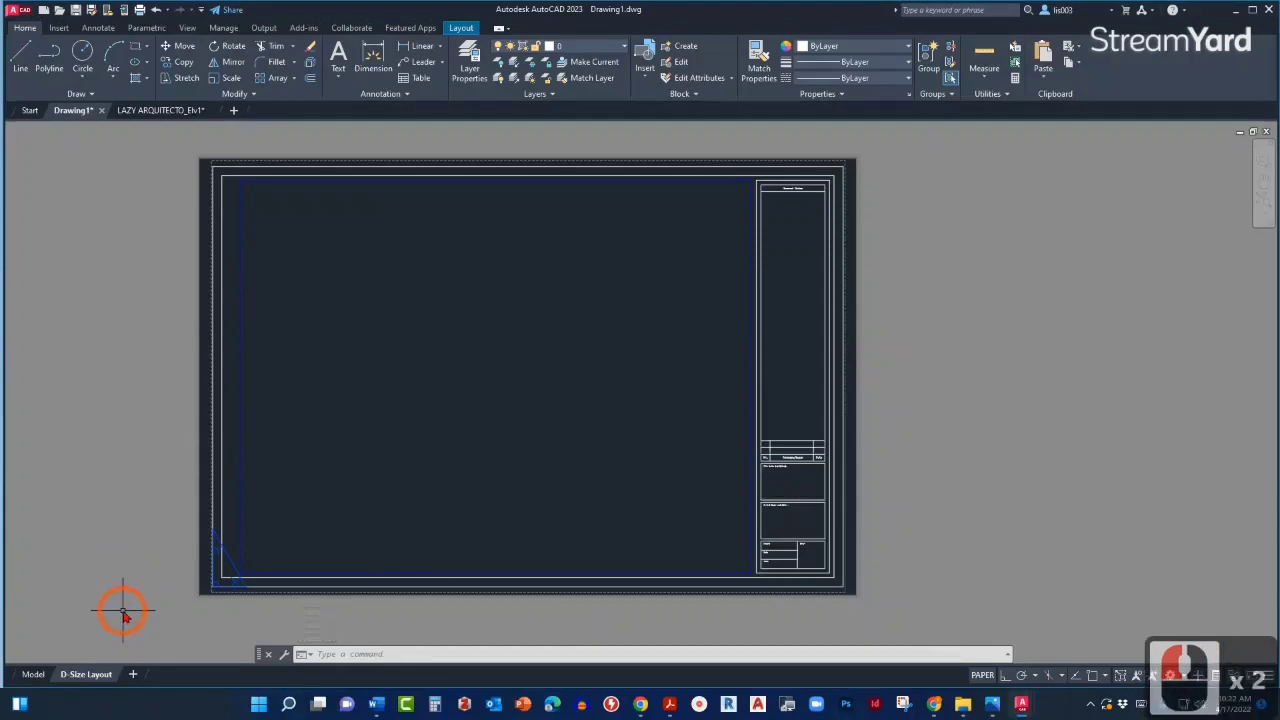
{"action": "left_click", "coordinate": [36, 675]}
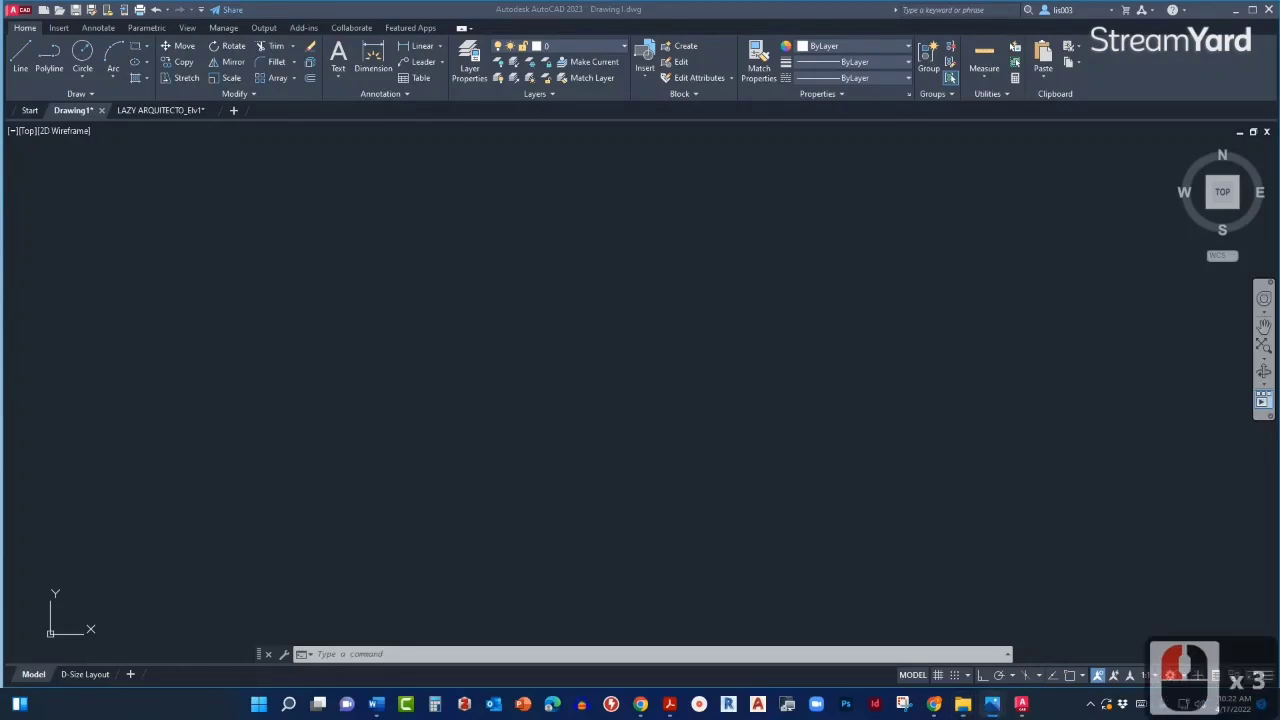
Bring up AMERICAN FLAG WITH DIMENSIONS.png in Photos, examine the flag's dimension table, and move the image out of the way.
{"action": "left_click_drag", "start_coordinate": [1279, 118], "coordinate": [530, 1]}
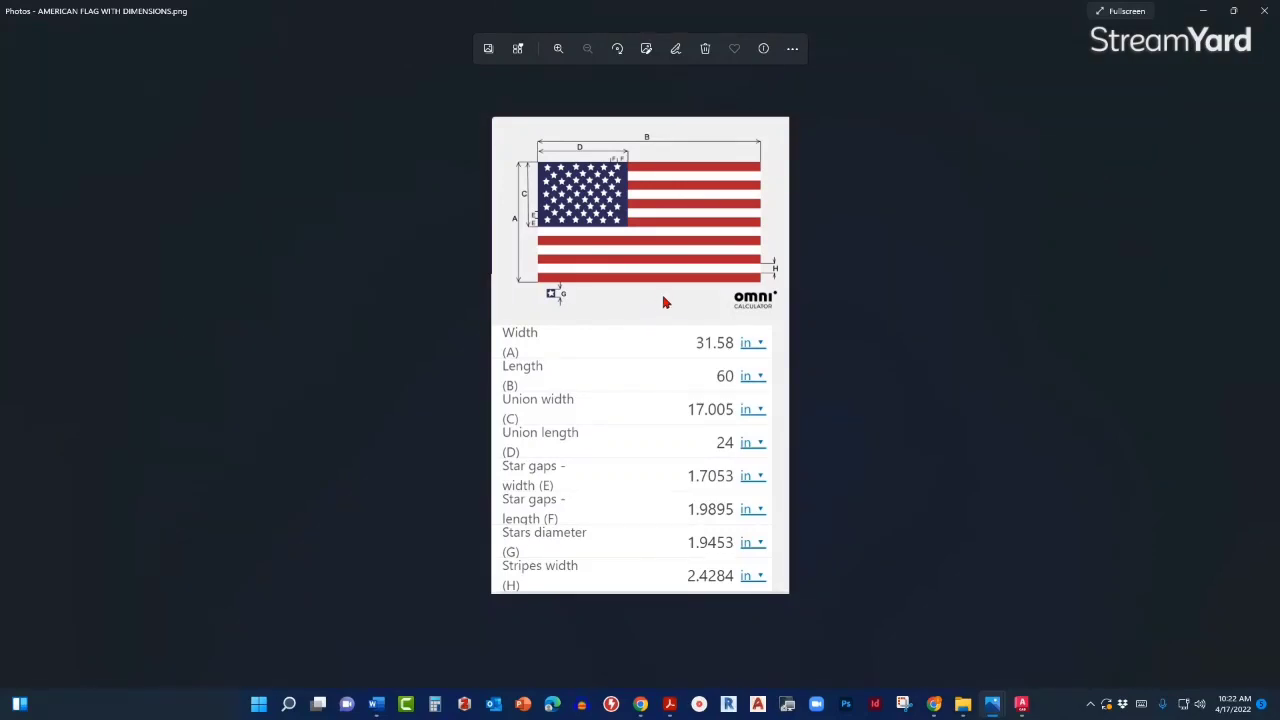
{"action": "key", "text": "Escape"}
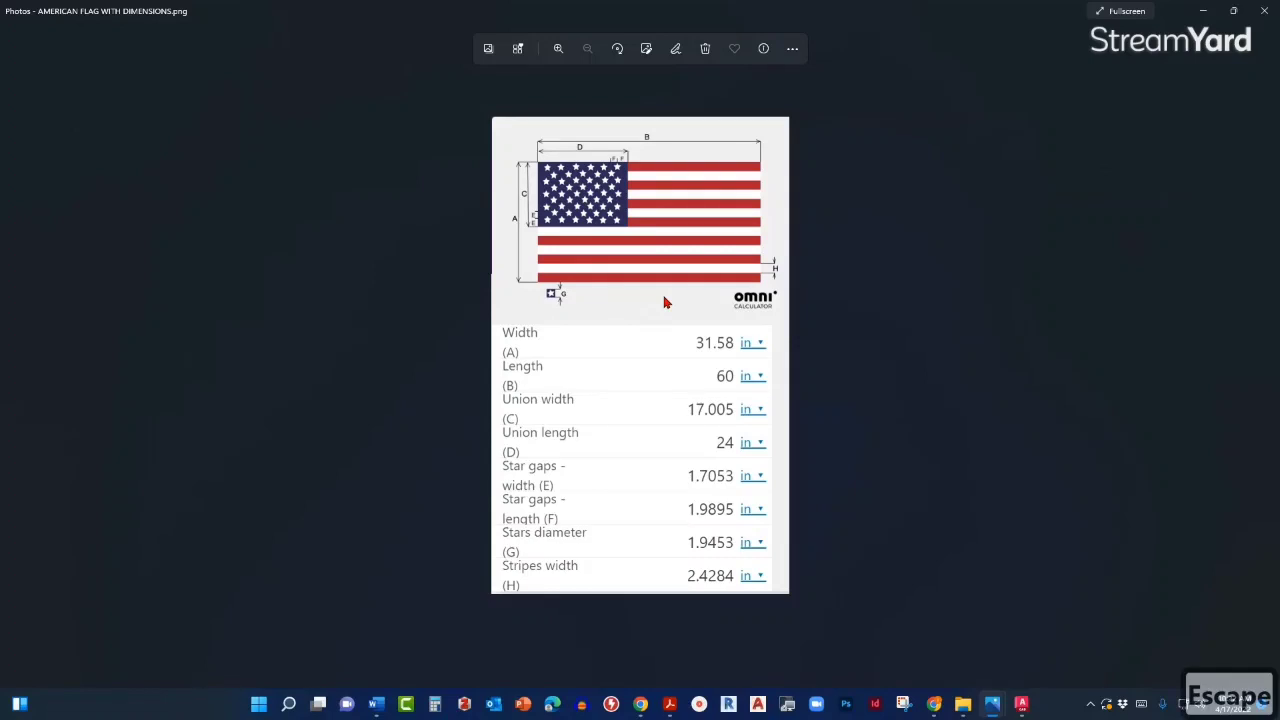
{"action": "mouse_move", "coordinate": [940, 12]}
{"action": "left_mouse_down"}
{"action": "mouse_move", "coordinate": [930, 17]}
{"action": "mouse_move", "coordinate": [1279, 160]}
{"action": "left_mouse_up"}
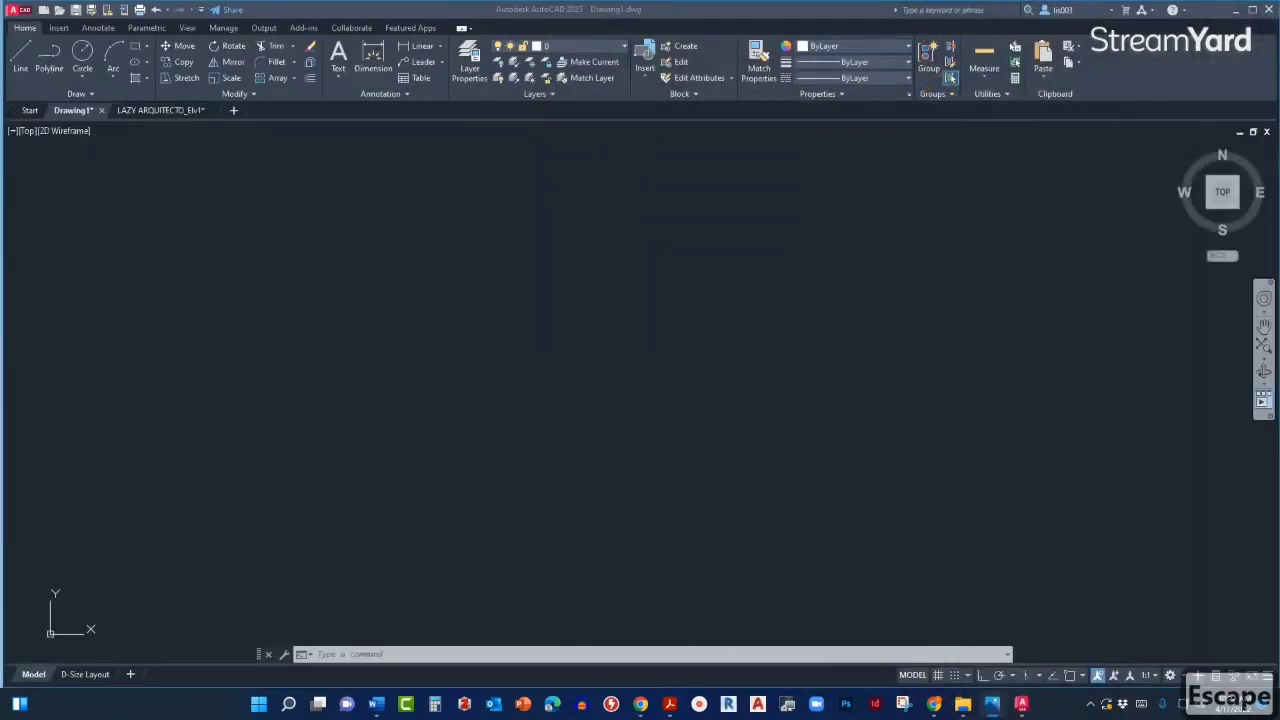
In AutoCAD, create a new drawing from the Tutorial-iArch.dwt template and switch it to model space.
{"action": "left_click", "coordinate": [623, 305]}
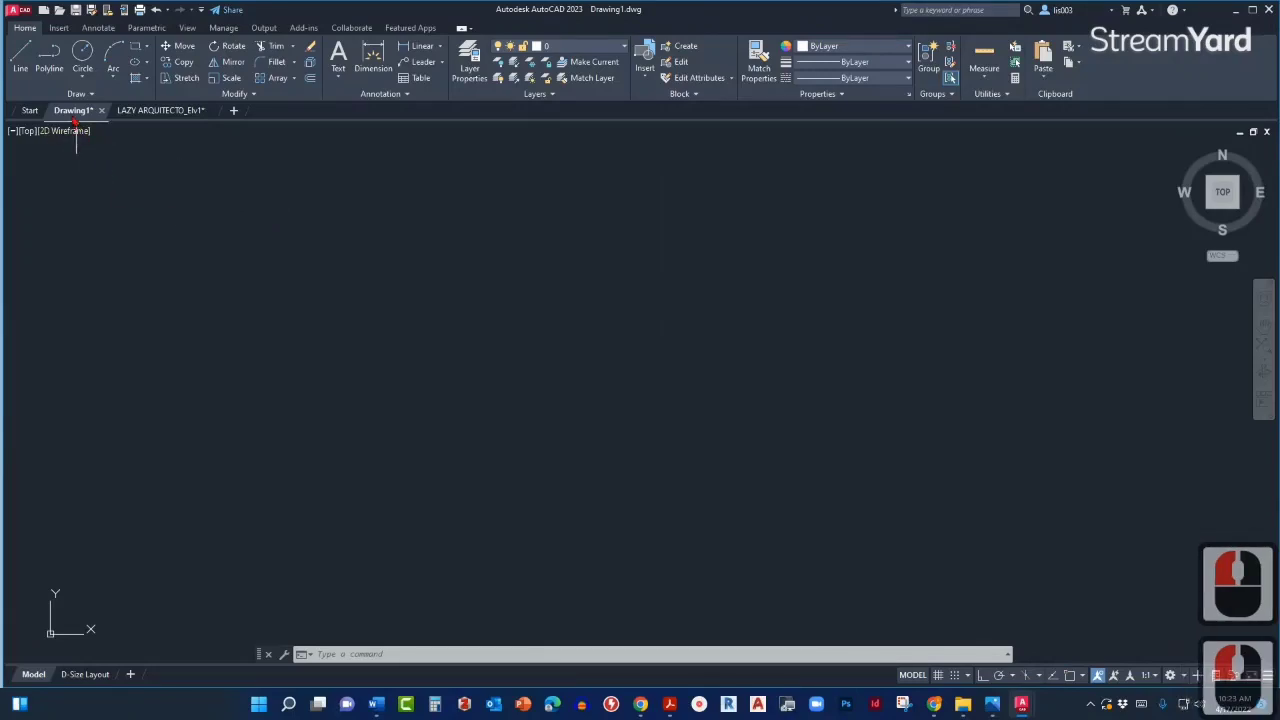
{"action": "mouse_move", "coordinate": [82, 117]}
{"action": "left_click", "coordinate": [56, 190]}
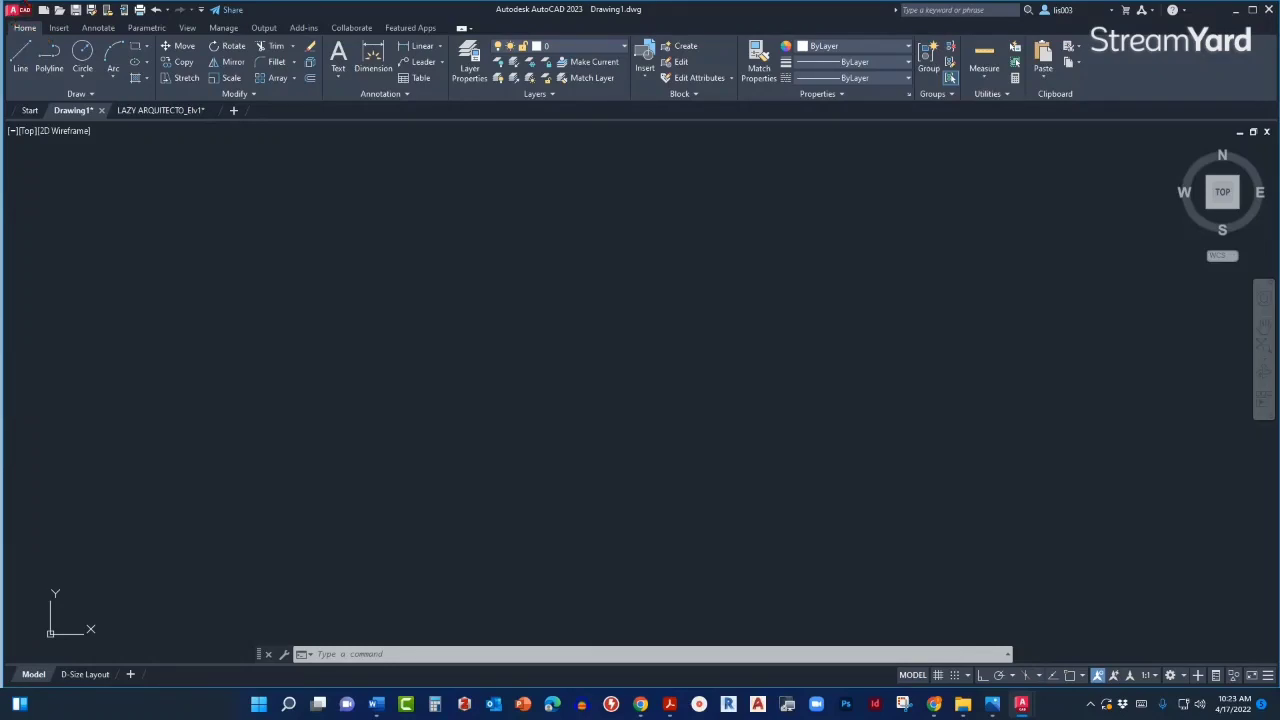
{"action": "left_click", "coordinate": [14, 10]}
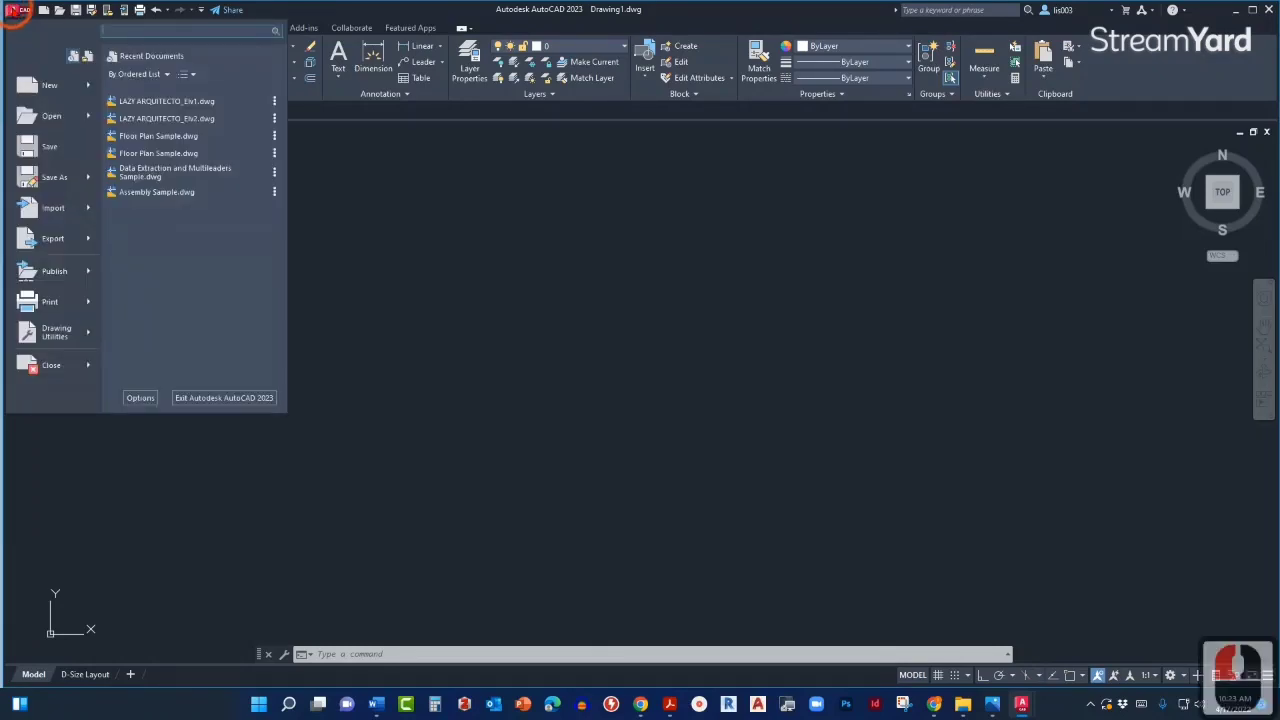
{"action": "mouse_move", "coordinate": [50, 87]}
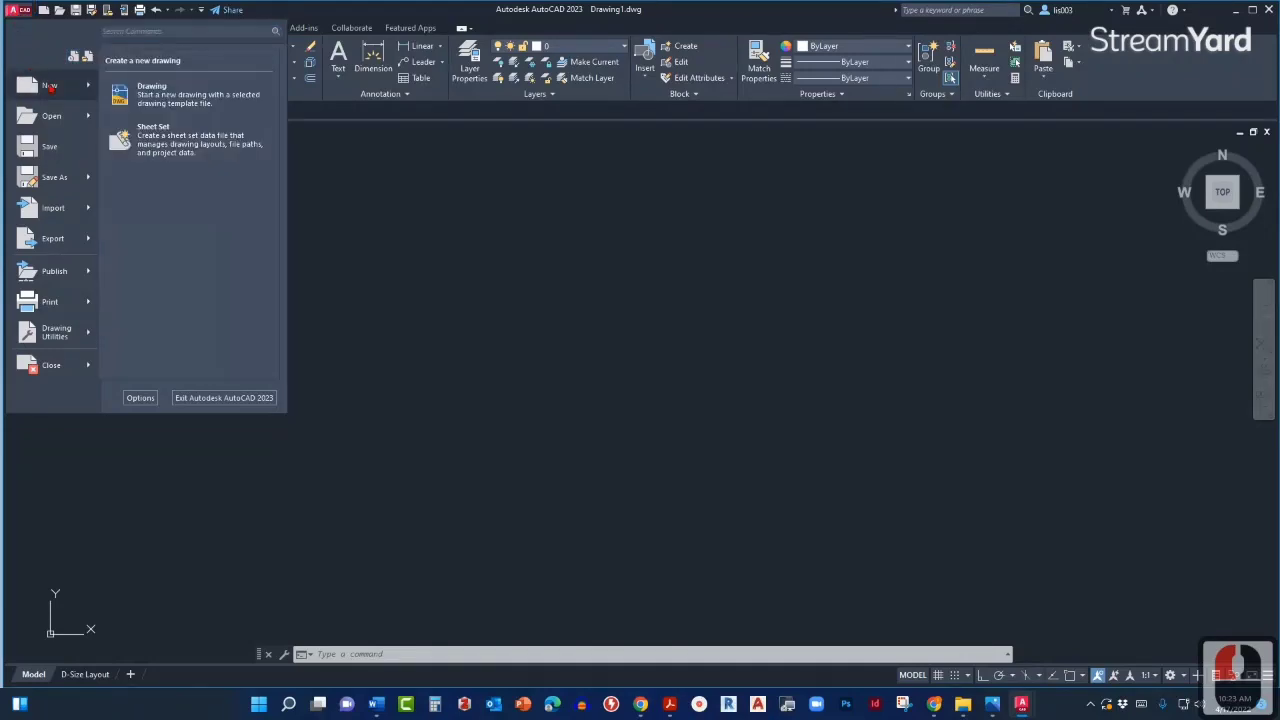
{"action": "left_click", "coordinate": [151, 91]}
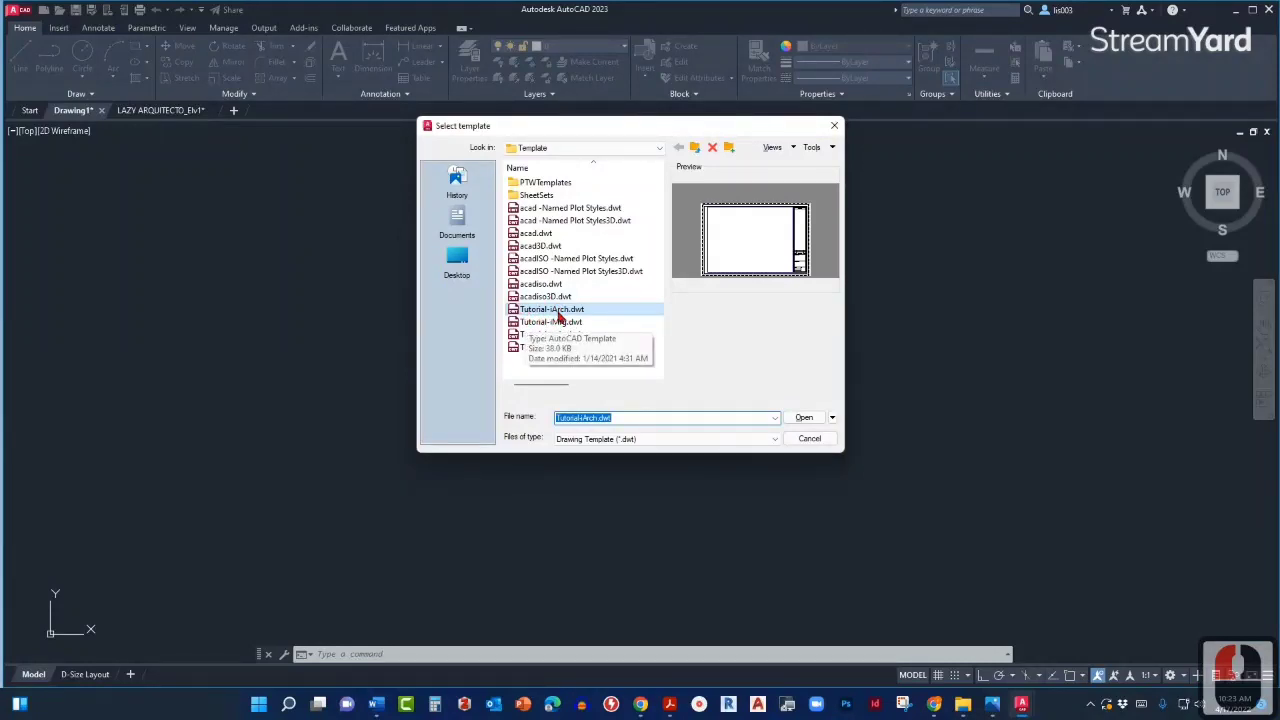
{"action": "left_click", "coordinate": [806, 420]}
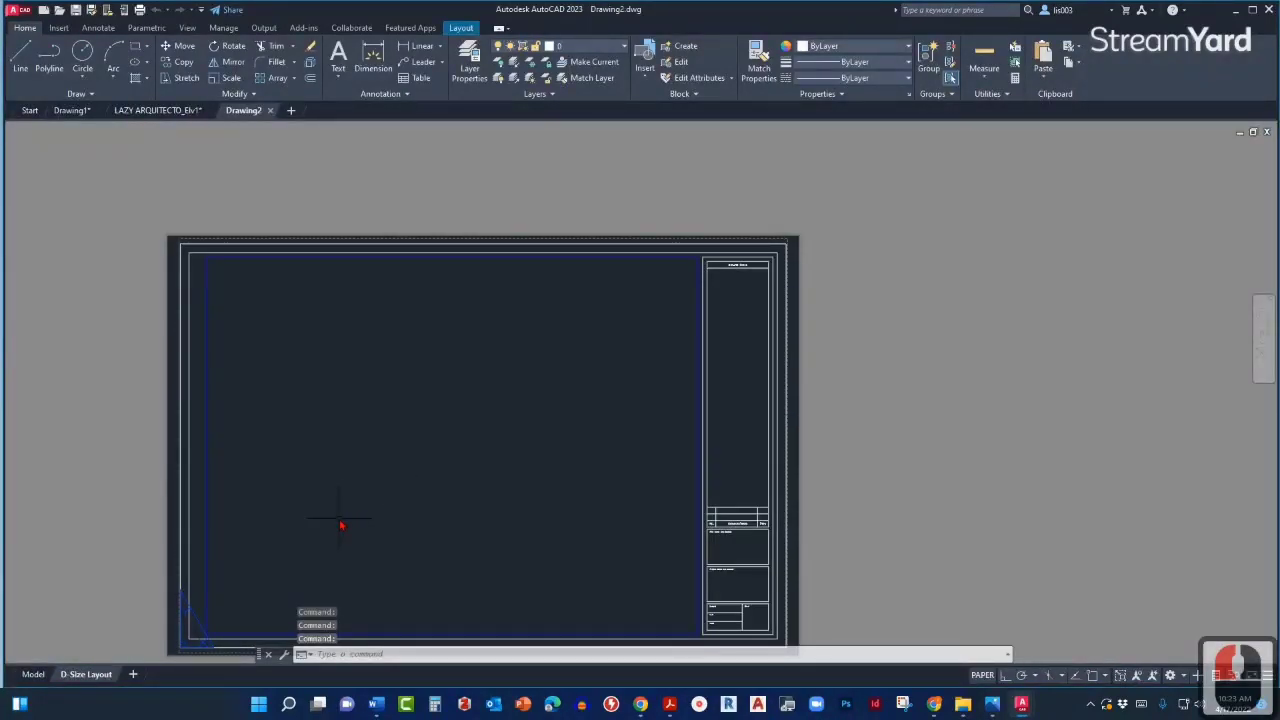
{"action": "mouse_move", "coordinate": [40, 677]}
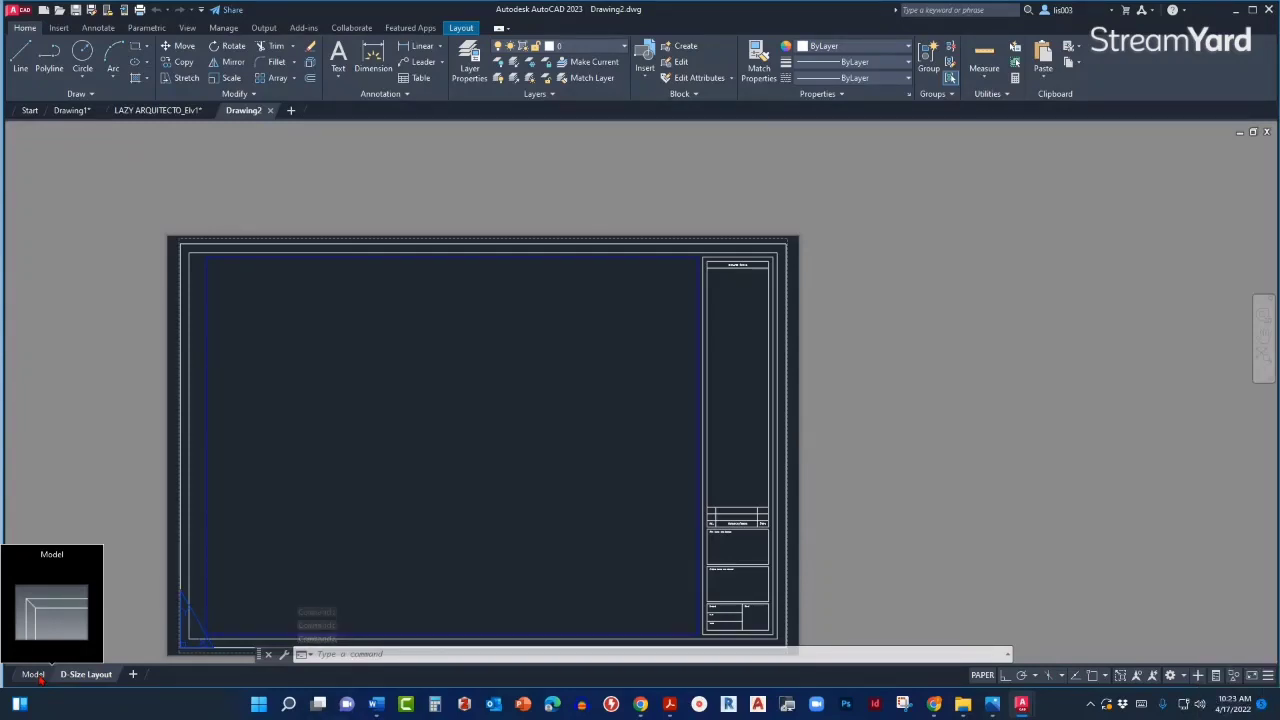
{"action": "left_click", "coordinate": [33, 676]}
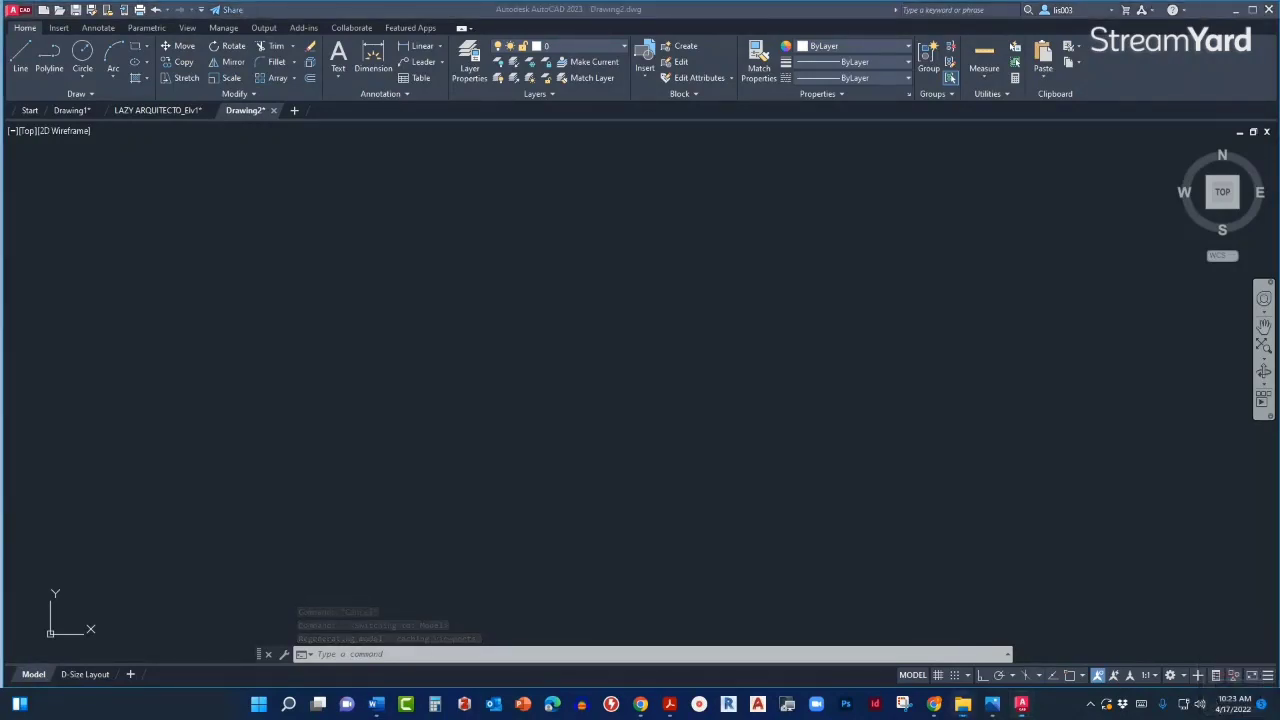
Insert AMERICAN FLAG WITH DIMENSIONS.png from the Learn AutoCAD 2023 folder into Drawing2 at the default scale and rotation, and fit it in view.
{"action": "left_click_drag", "start_coordinate": [1246, 200], "coordinate": [357, 159]}
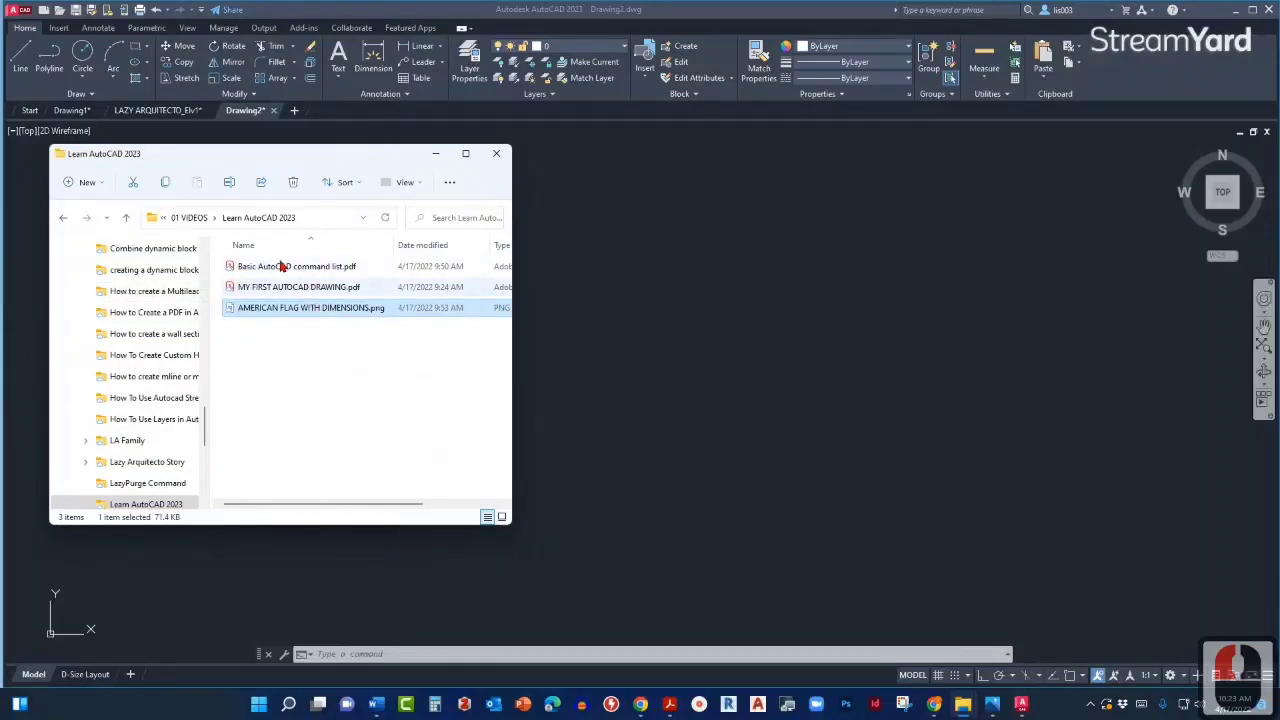
{"action": "left_click", "coordinate": [257, 313]}
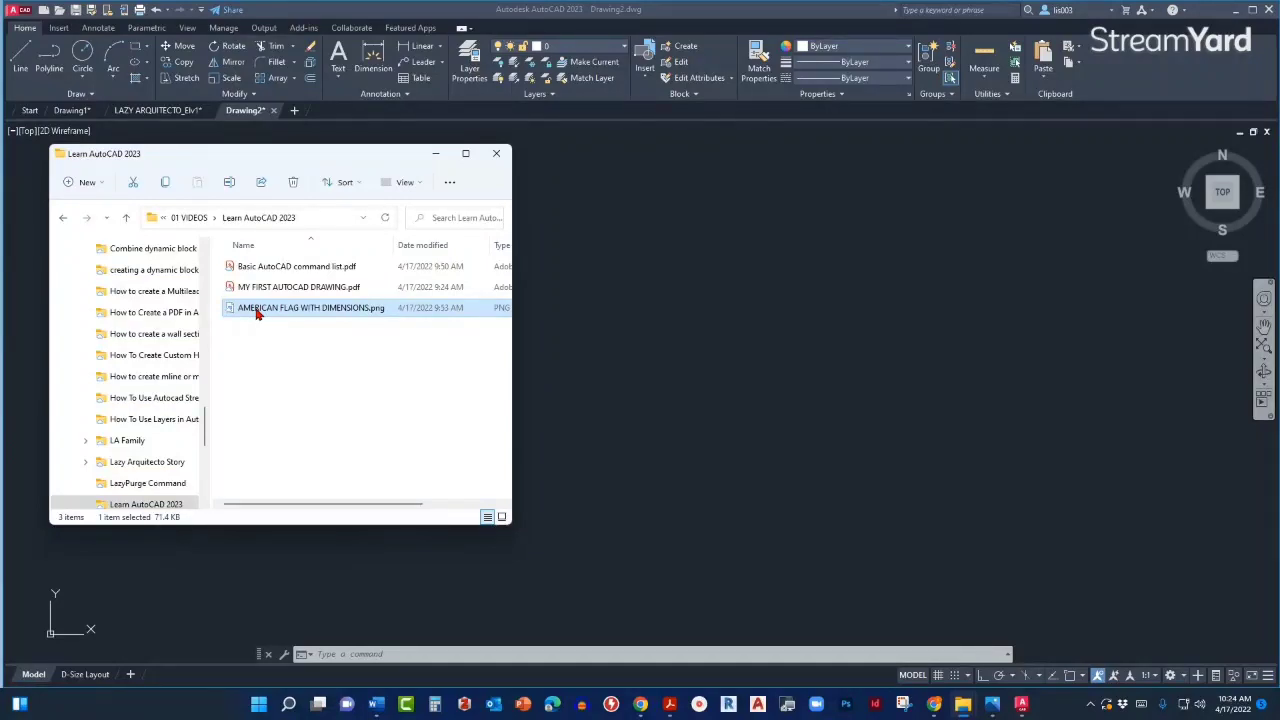
{"action": "mouse_move", "coordinate": [257, 313]}
{"action": "left_mouse_down"}
{"action": "mouse_move", "coordinate": [357, 372]}
{"action": "mouse_move", "coordinate": [673, 385]}
{"action": "left_mouse_up"}
{"action": "mouse_move", "coordinate": [788, 357]}
{"action": "left_mouse_down"}
{"action": "mouse_move", "coordinate": [777, 408]}
{"action": "mouse_move", "coordinate": [797, 362]}
{"action": "mouse_move", "coordinate": [767, 355]}
{"action": "left_mouse_up"}
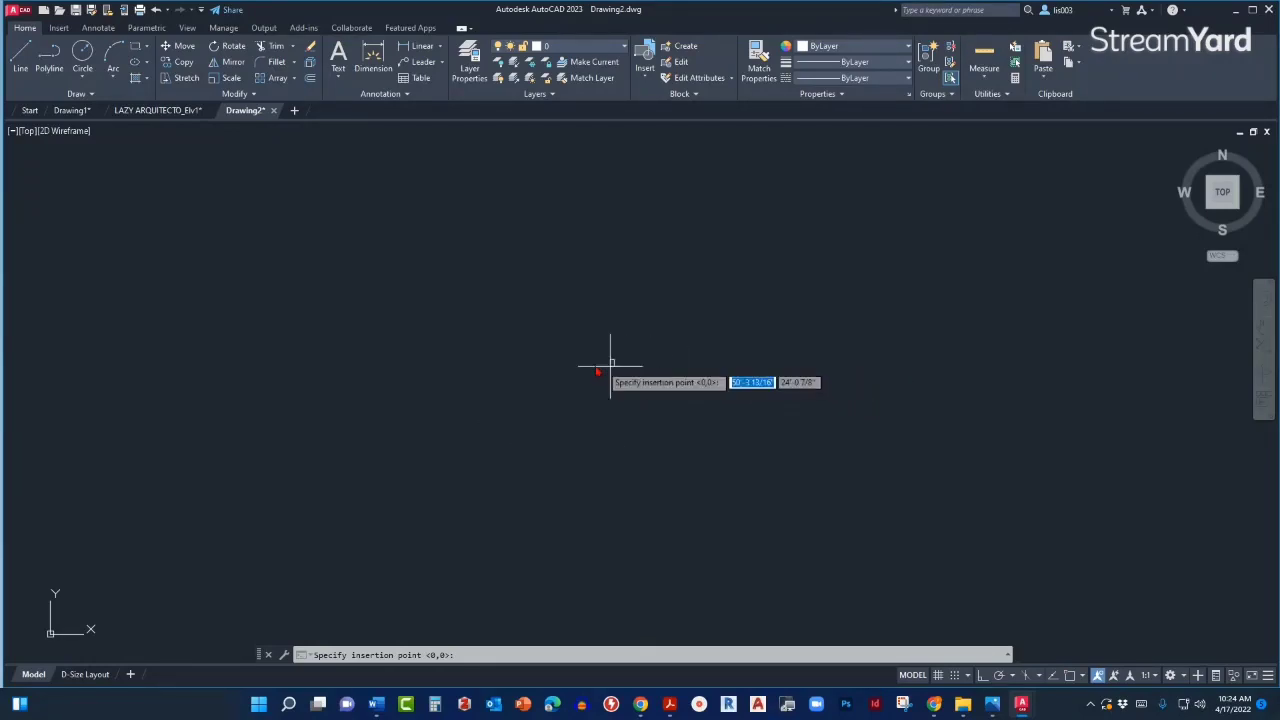
{"action": "left_click", "coordinate": [670, 345]}
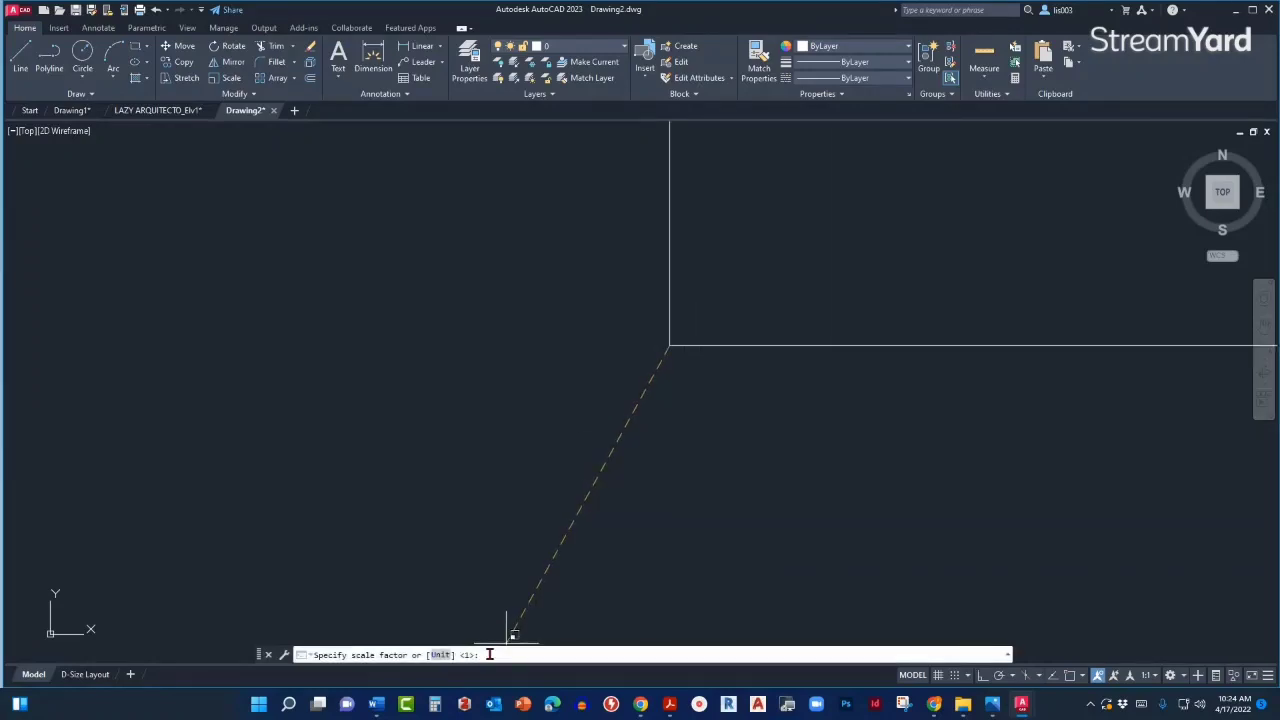
{"action": "left_click", "coordinate": [679, 382]}
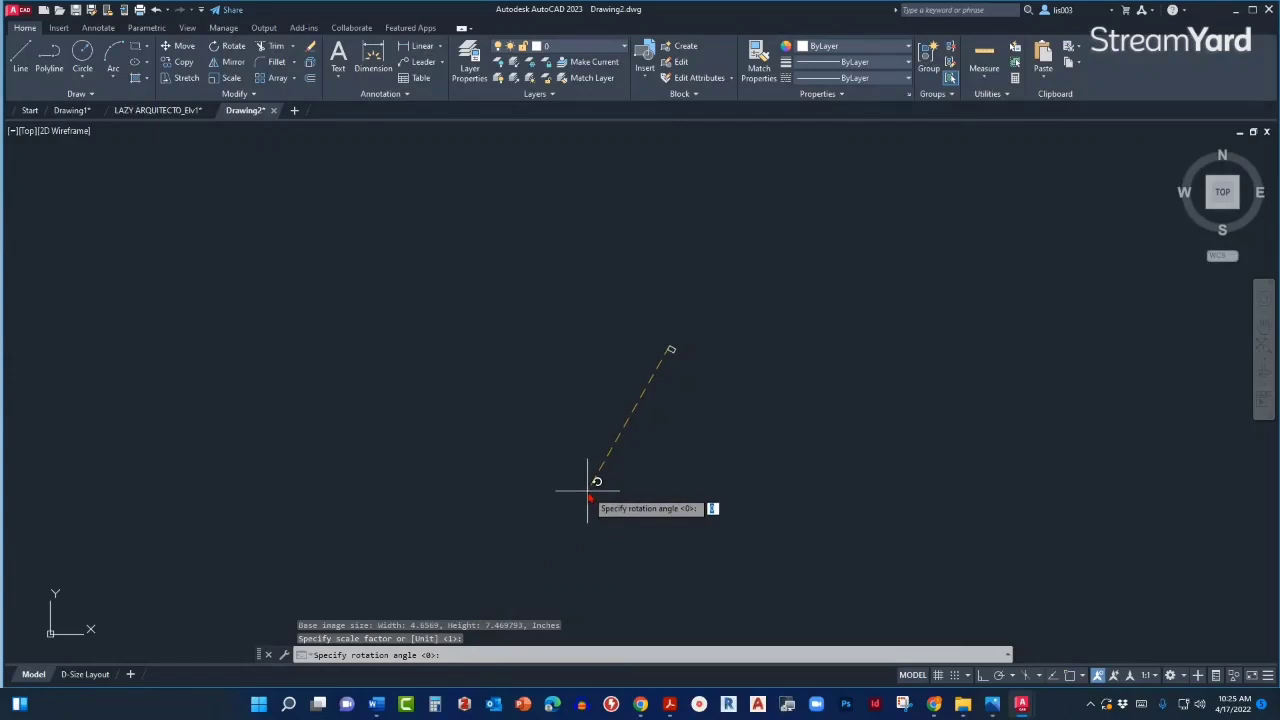
{"action": "key", "text": "Return"}
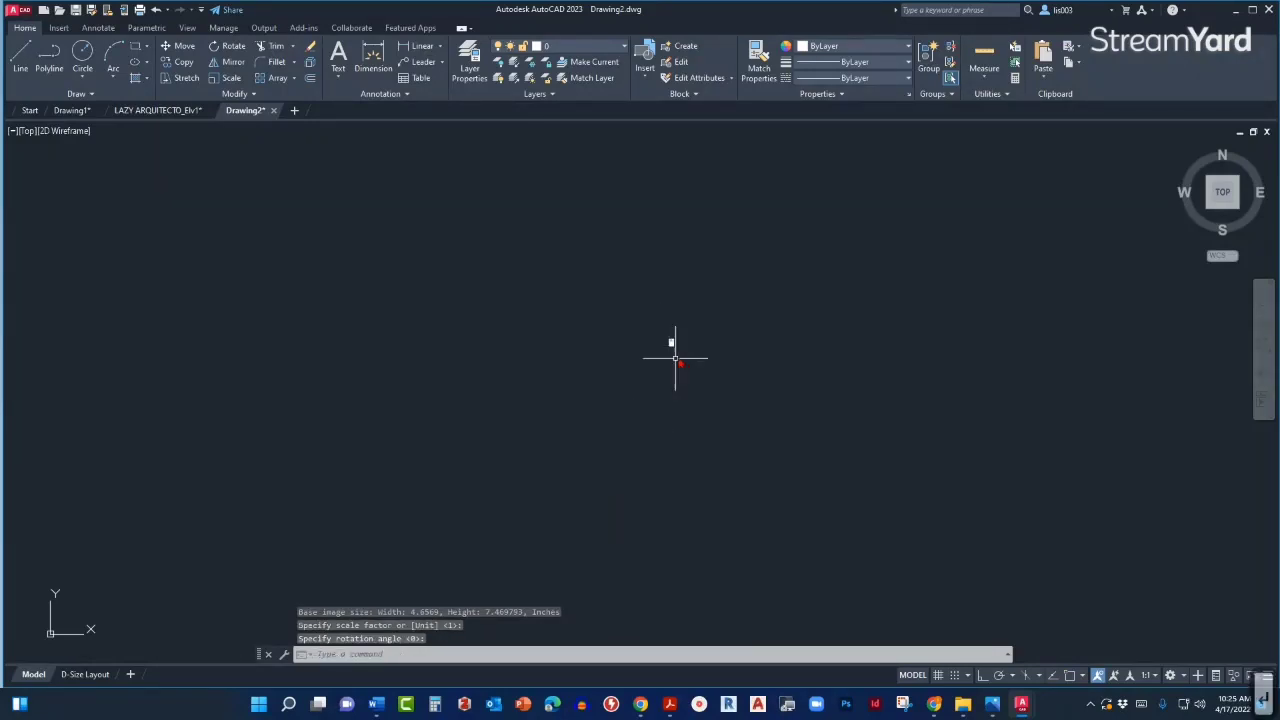
{"action": "middle_click", "coordinate": [686, 408]}
{"action": "middle_click", "coordinate": [686, 408]}
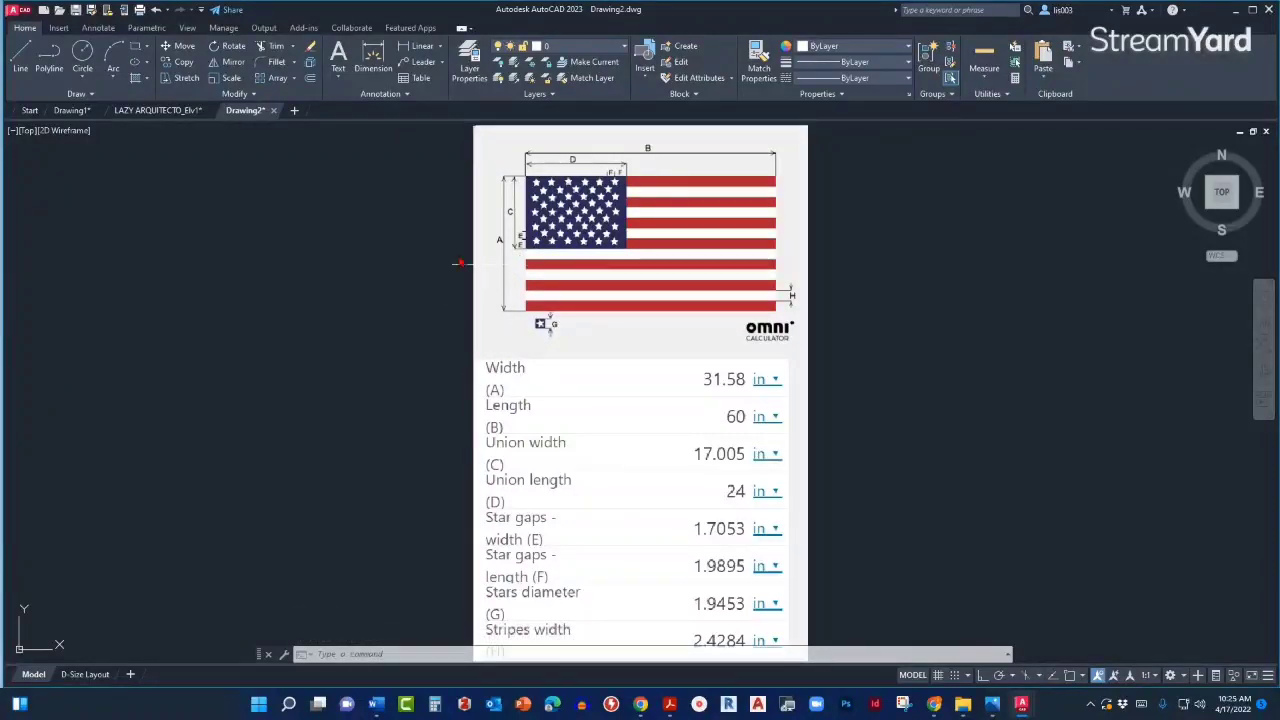
Detach Drawing2 into a floating window, dock it small in a corner of the screen, and fit the flag image inside it.
{"action": "mouse_move", "coordinate": [255, 117]}
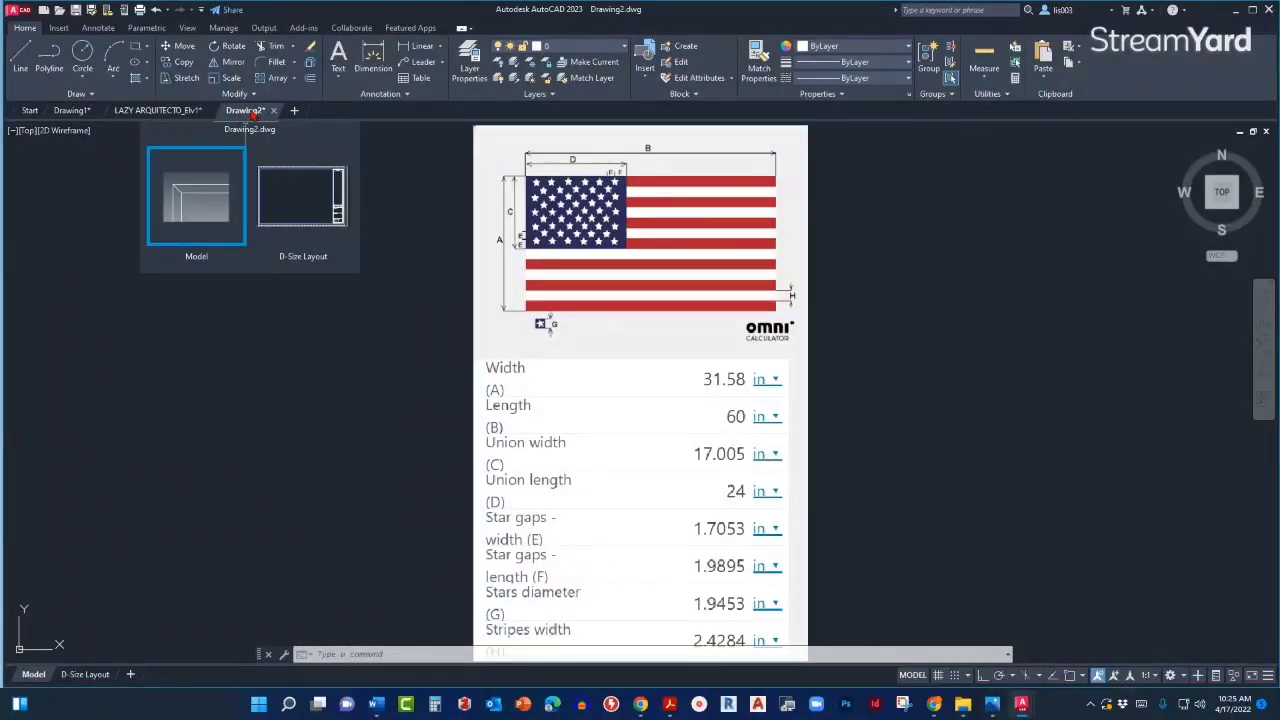
{"action": "left_click", "coordinate": [254, 116]}
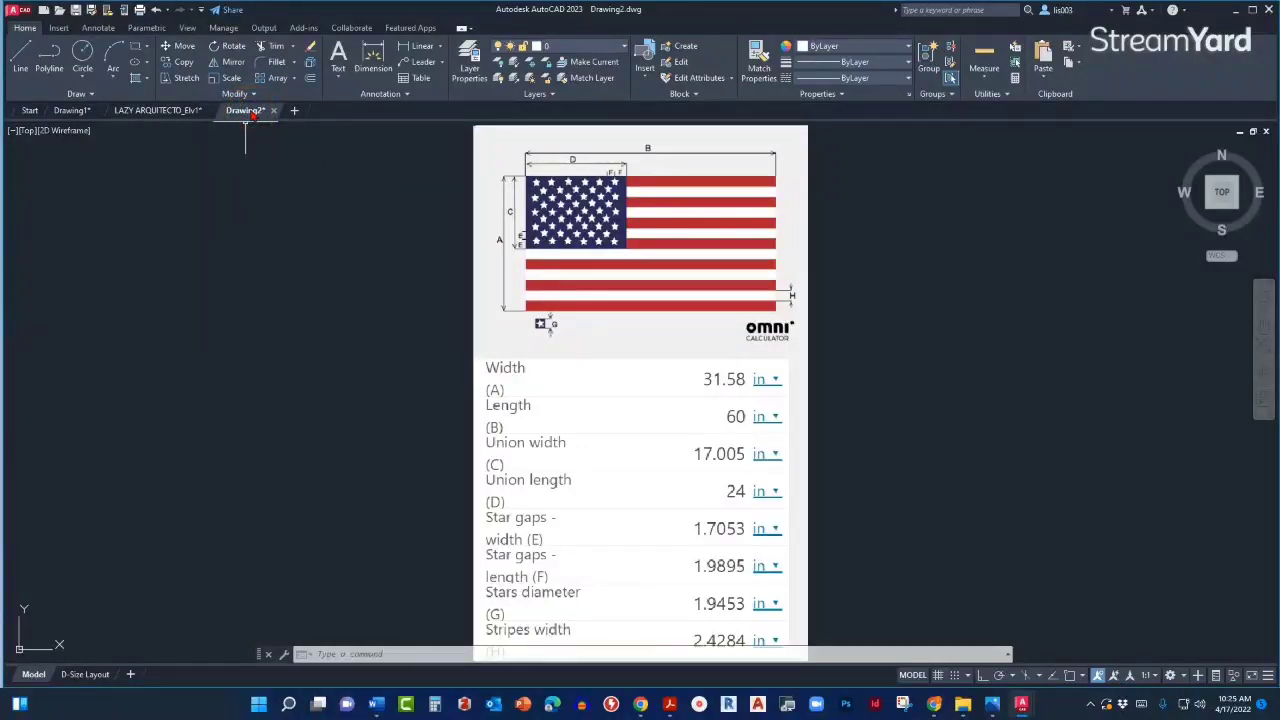
{"action": "left_click_drag", "start_coordinate": [252, 115], "coordinate": [246, 162]}
{"action": "left_click_drag", "start_coordinate": [280, 206], "coordinate": [735, 157]}
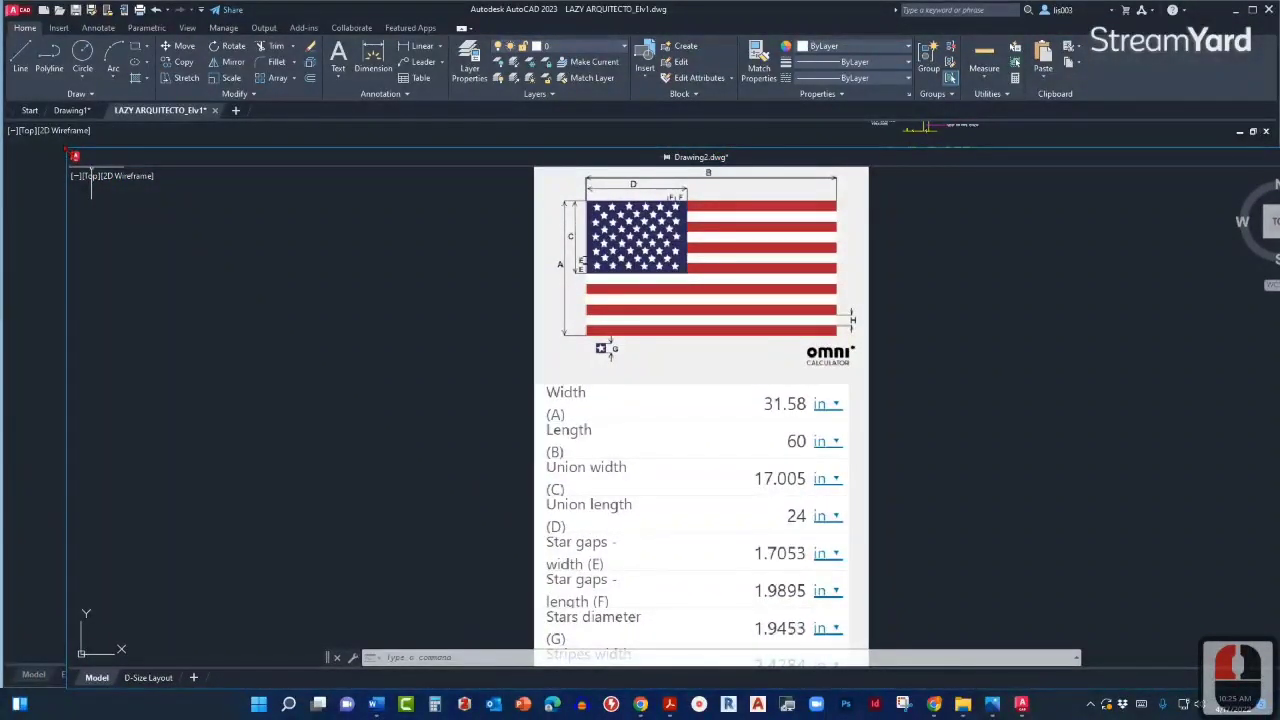
{"action": "mouse_move", "coordinate": [72, 154]}
{"action": "left_mouse_down"}
{"action": "mouse_move", "coordinate": [306, 214]}
{"action": "mouse_move", "coordinate": [583, 257]}
{"action": "mouse_move", "coordinate": [871, 280]}
{"action": "mouse_move", "coordinate": [977, 274]}
{"action": "mouse_move", "coordinate": [1010, 288]}
{"action": "mouse_move", "coordinate": [1043, 280]}
{"action": "mouse_move", "coordinate": [963, 109]}
{"action": "mouse_move", "coordinate": [993, 55]}
{"action": "mouse_move", "coordinate": [984, 15]}
{"action": "left_mouse_up"}
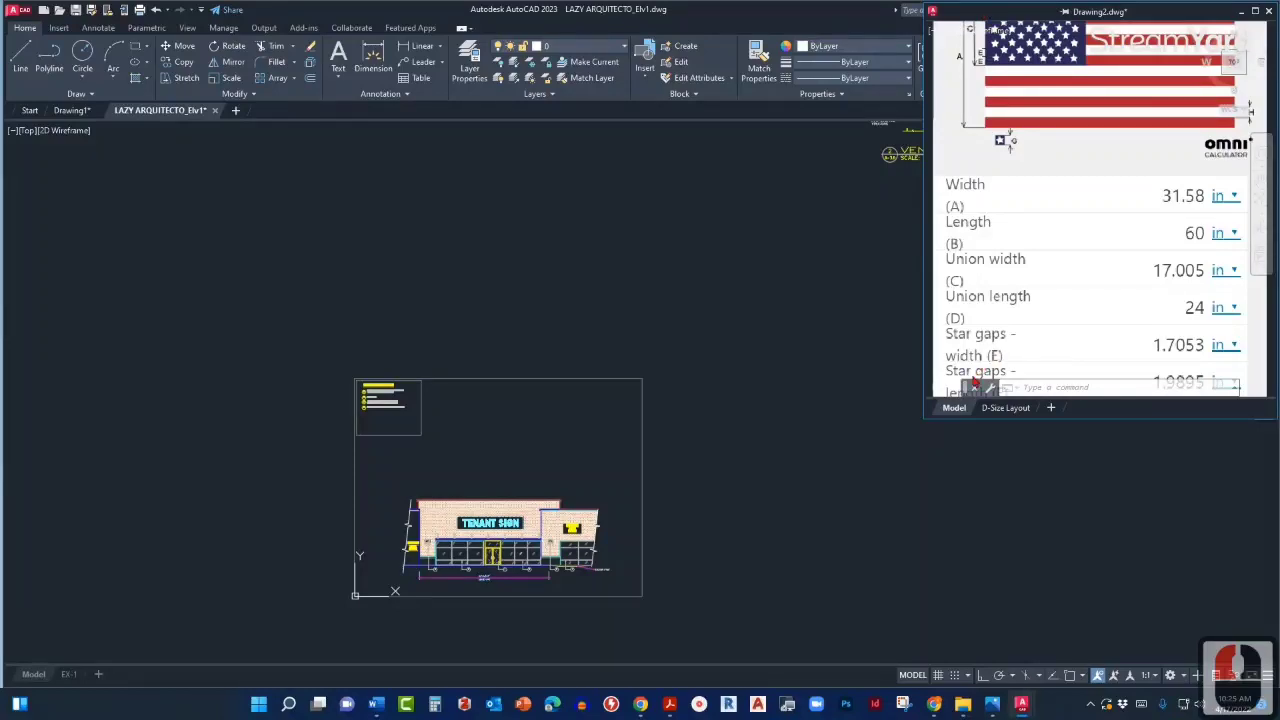
{"action": "left_click_drag", "start_coordinate": [924, 418], "coordinate": [930, 474]}
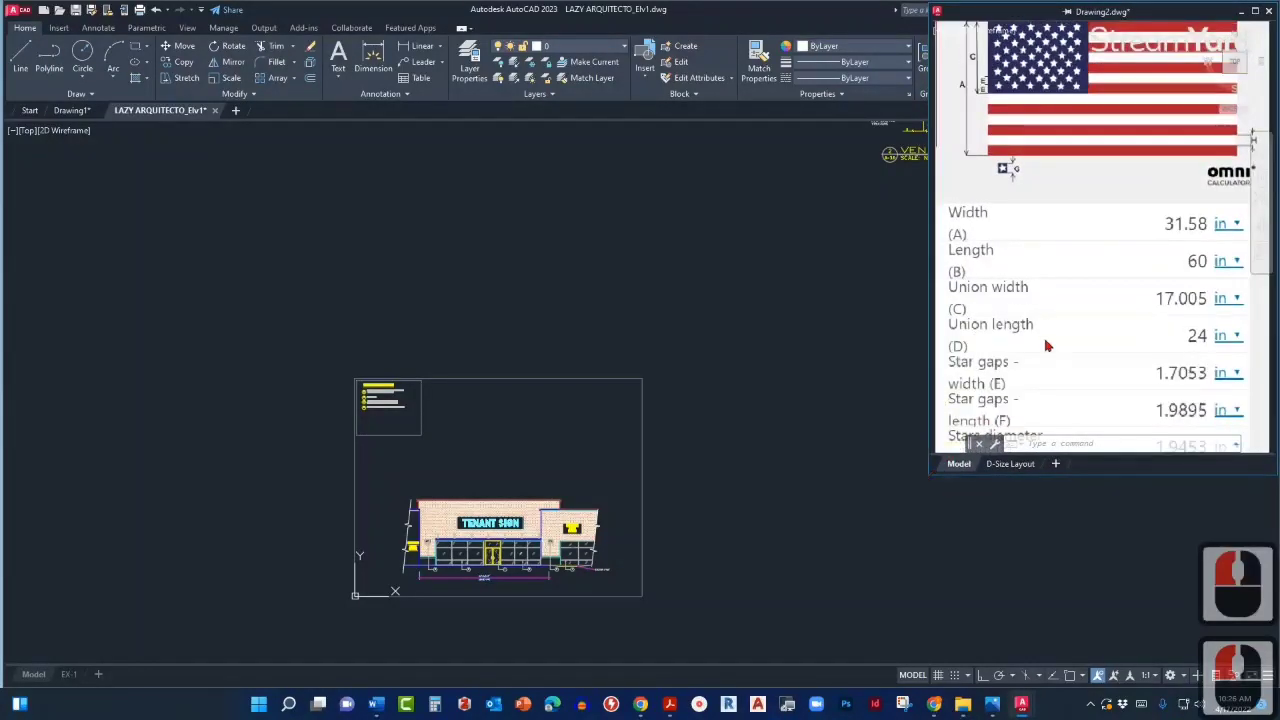
{"action": "scroll", "coordinate": [1084, 322], "scroll_direction": "down", "scroll_amount": 2}
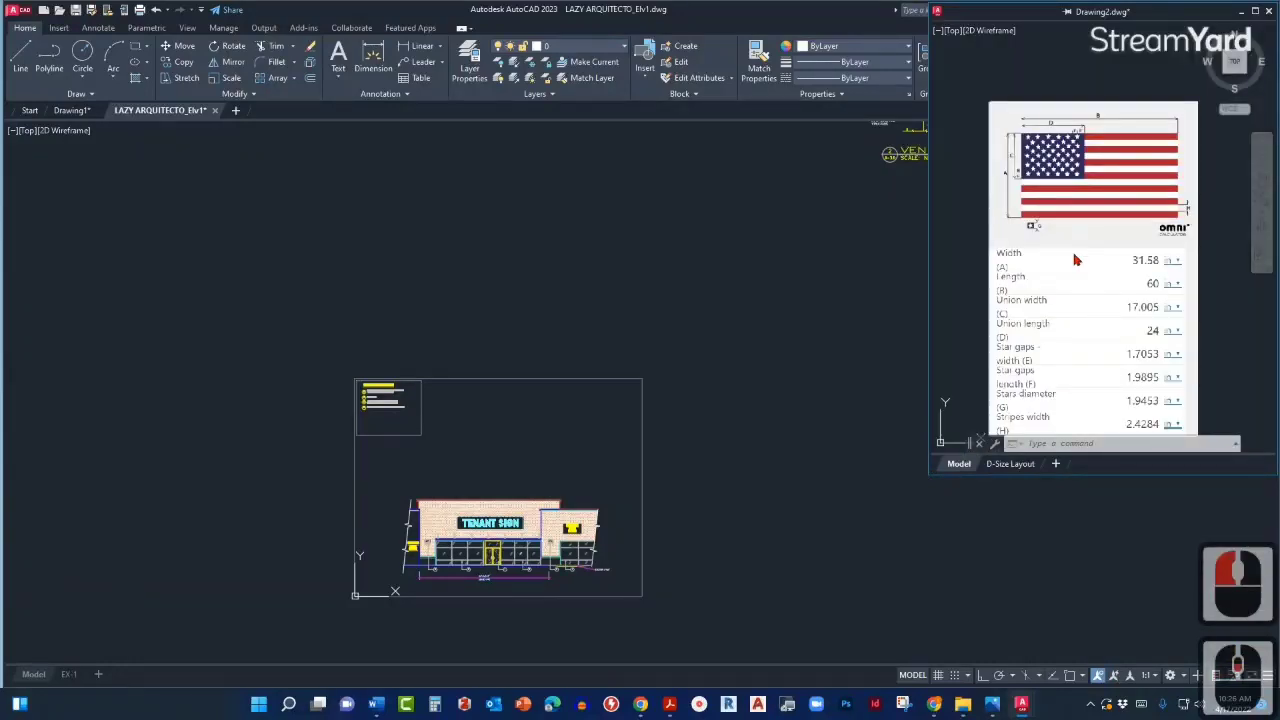
{"action": "middle_click", "coordinate": [1078, 88]}
{"action": "middle_click", "coordinate": [1078, 88]}
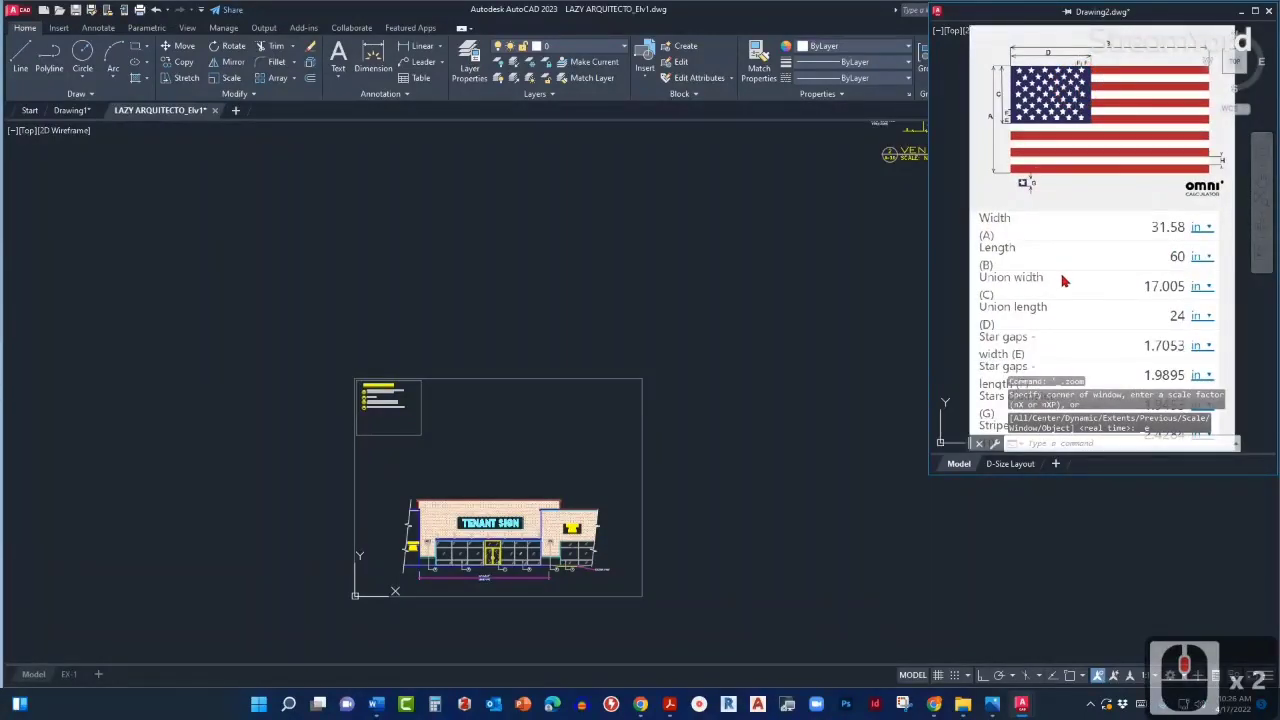
Close the LAZY ARQUITECTO_Elv1 drawing and save its changes.
{"action": "left_click", "coordinate": [120, 115]}
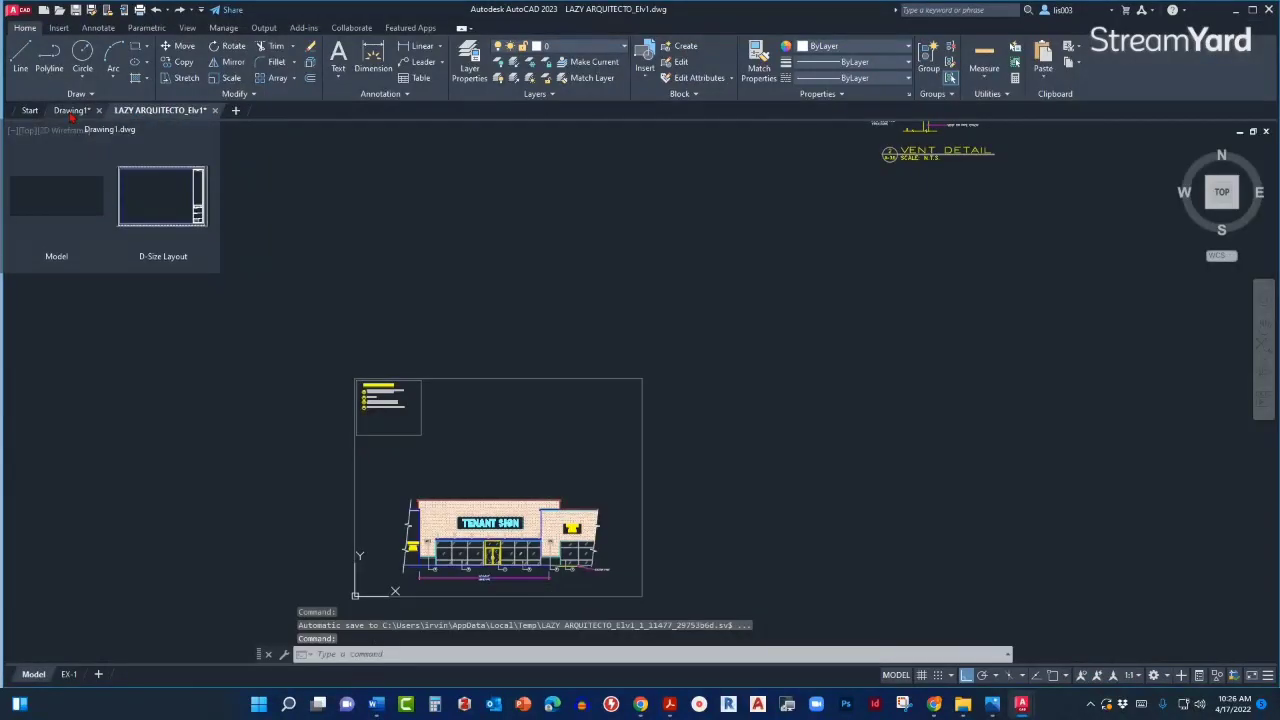
{"action": "left_click", "coordinate": [72, 116]}
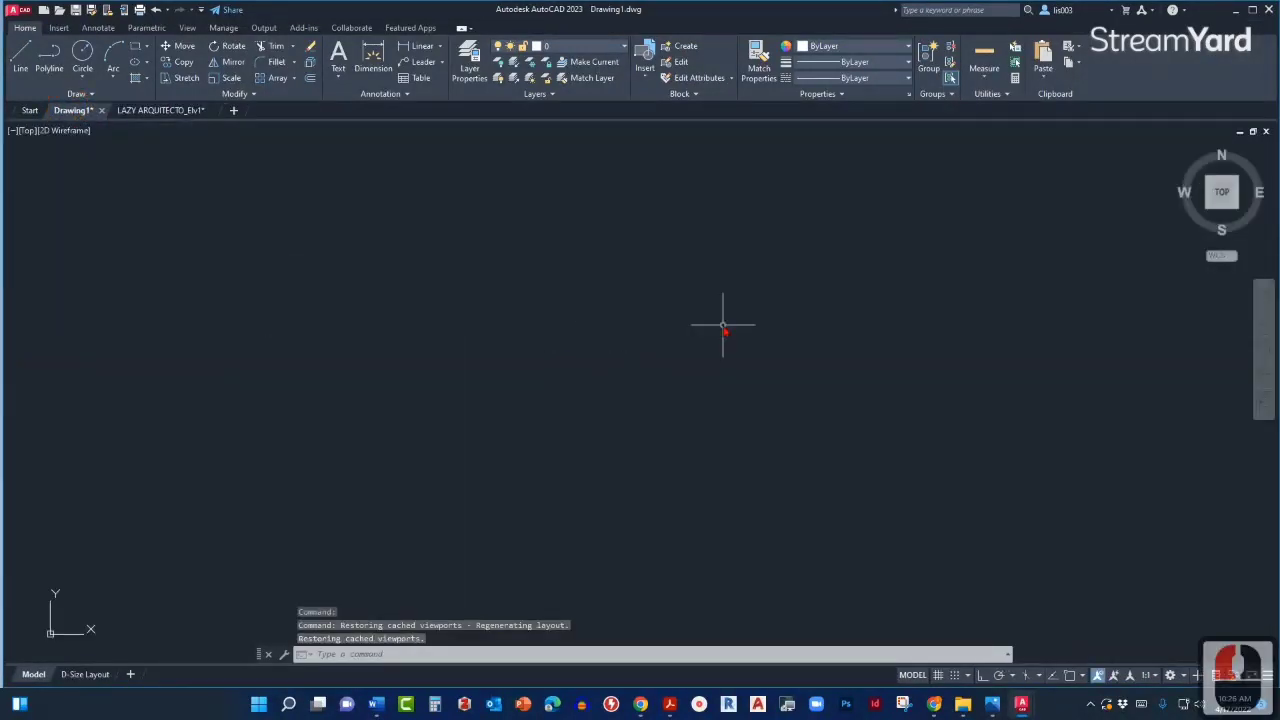
{"action": "left_click", "coordinate": [153, 112]}
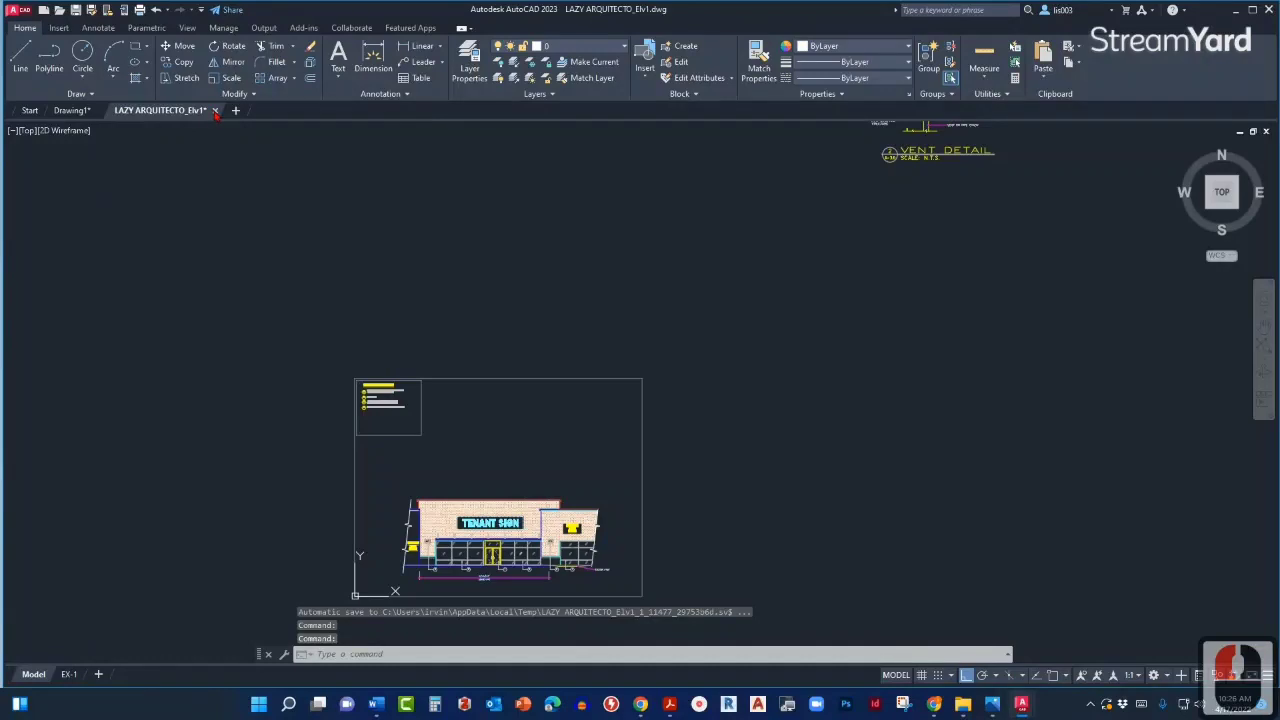
{"action": "left_click", "coordinate": [214, 111]}
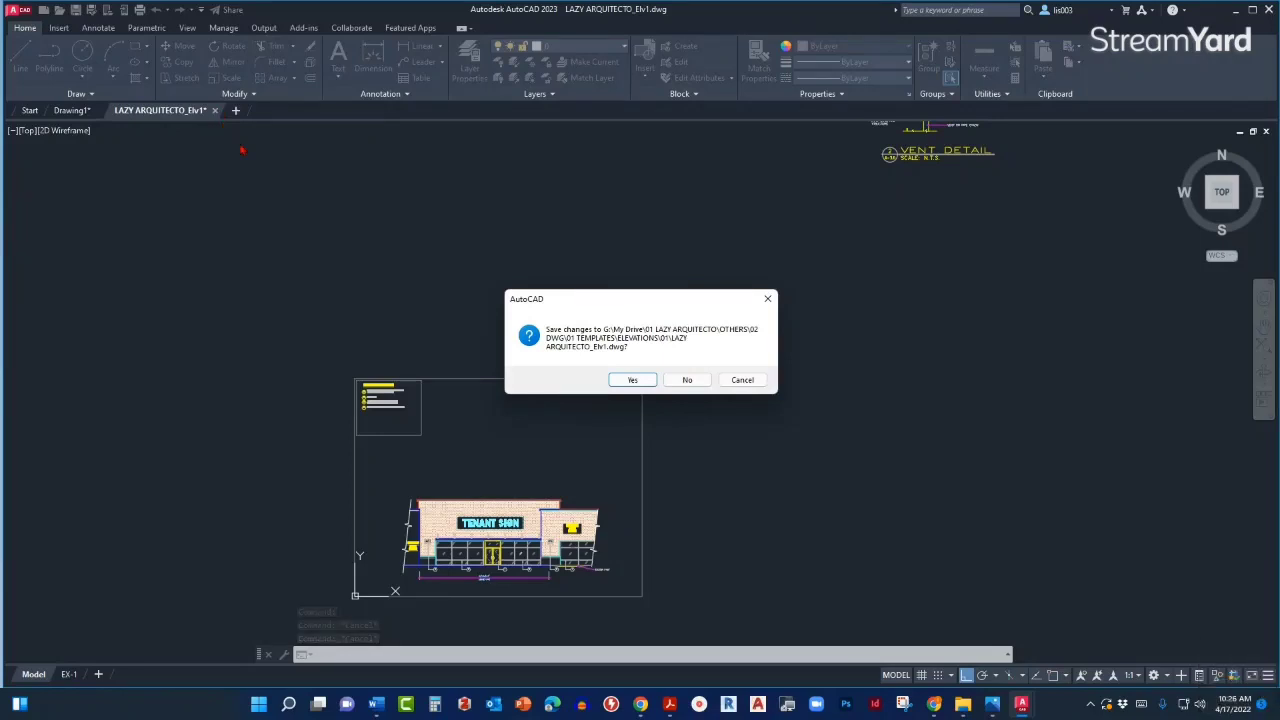
{"action": "left_click", "coordinate": [632, 381]}
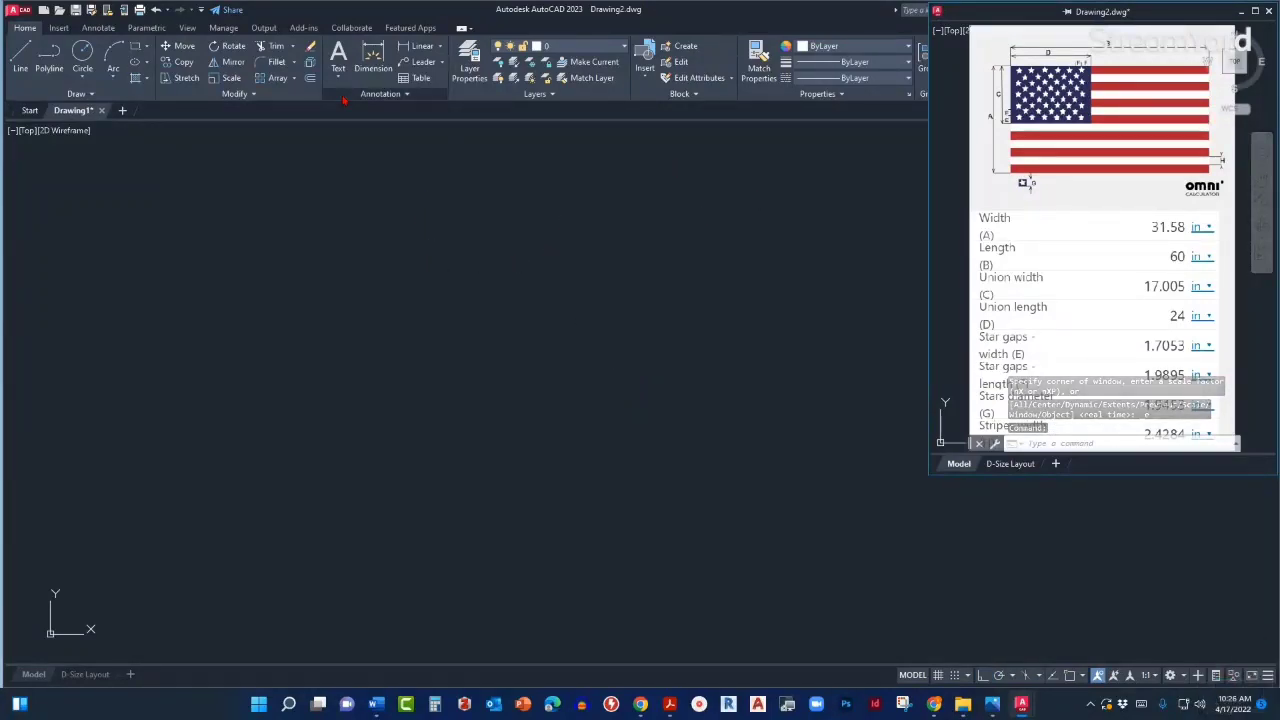
Bring the floating Drawing2 window back, pin it on top of other windows, and make Drawing1 the active drawing.
{"action": "left_click", "coordinate": [29, 272]}
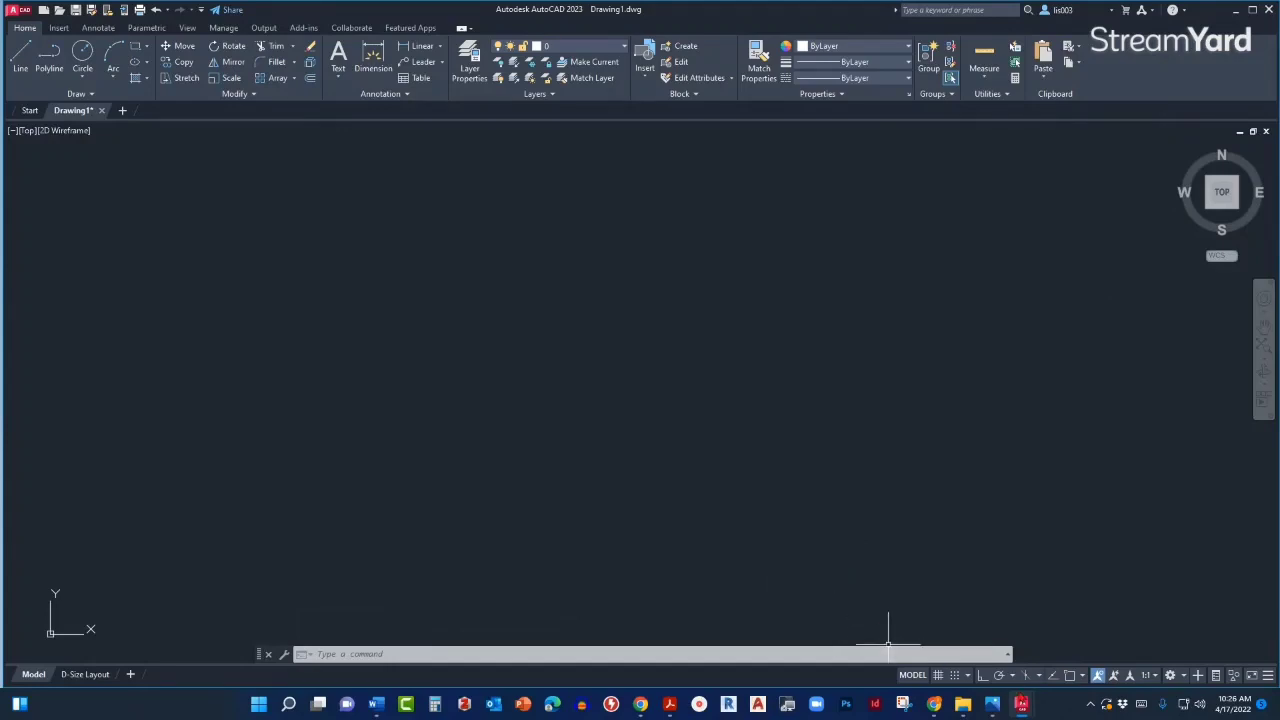
{"action": "left_click", "coordinate": [1021, 703]}
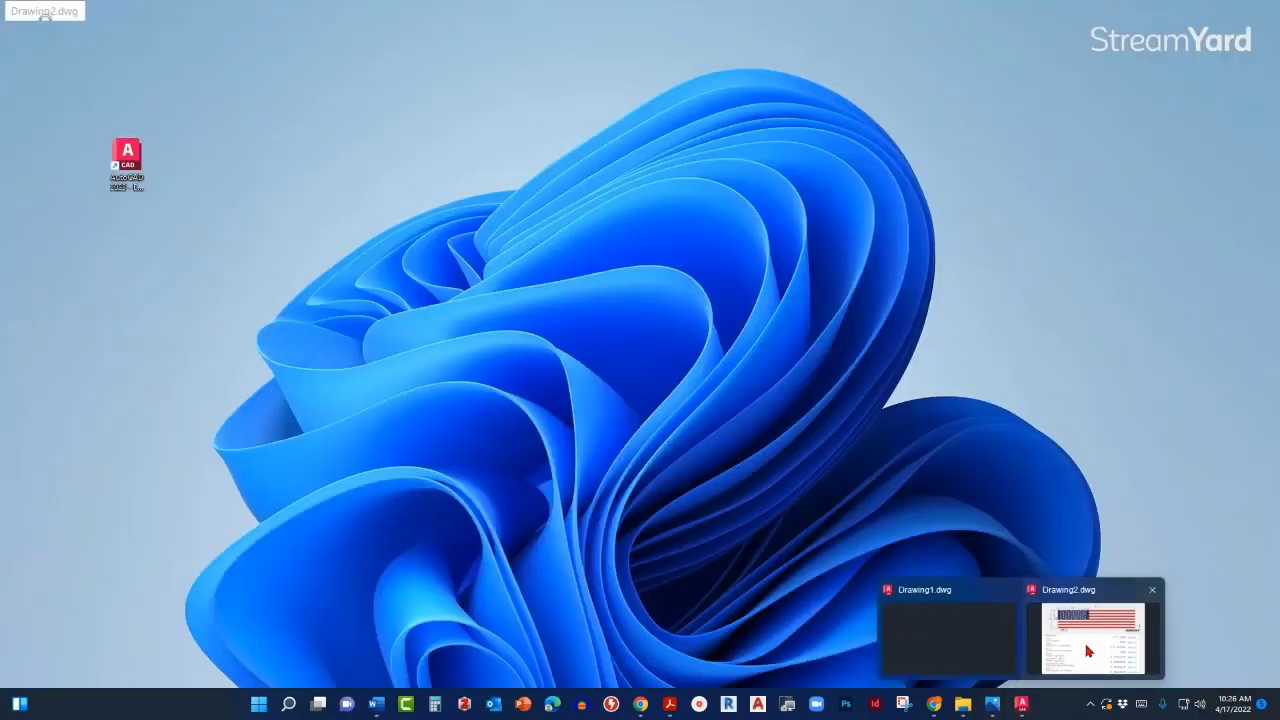
{"action": "left_click", "coordinate": [1087, 648]}
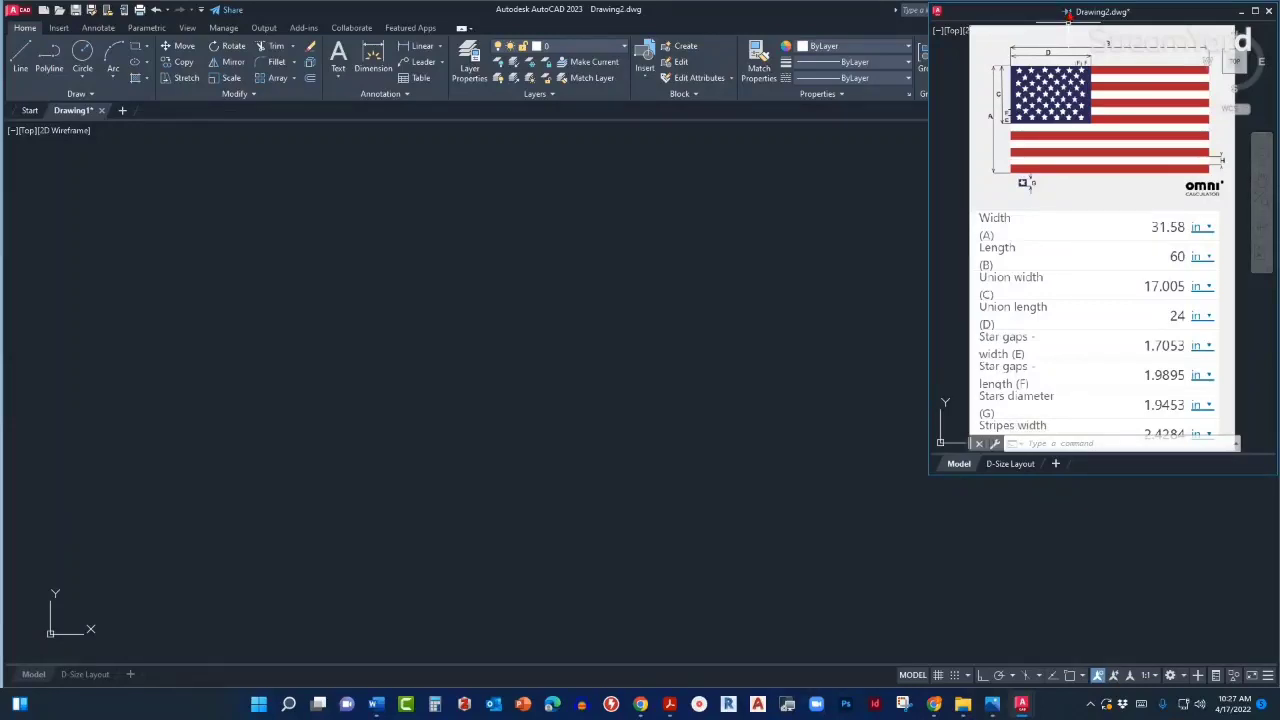
{"action": "left_click", "coordinate": [1070, 14]}
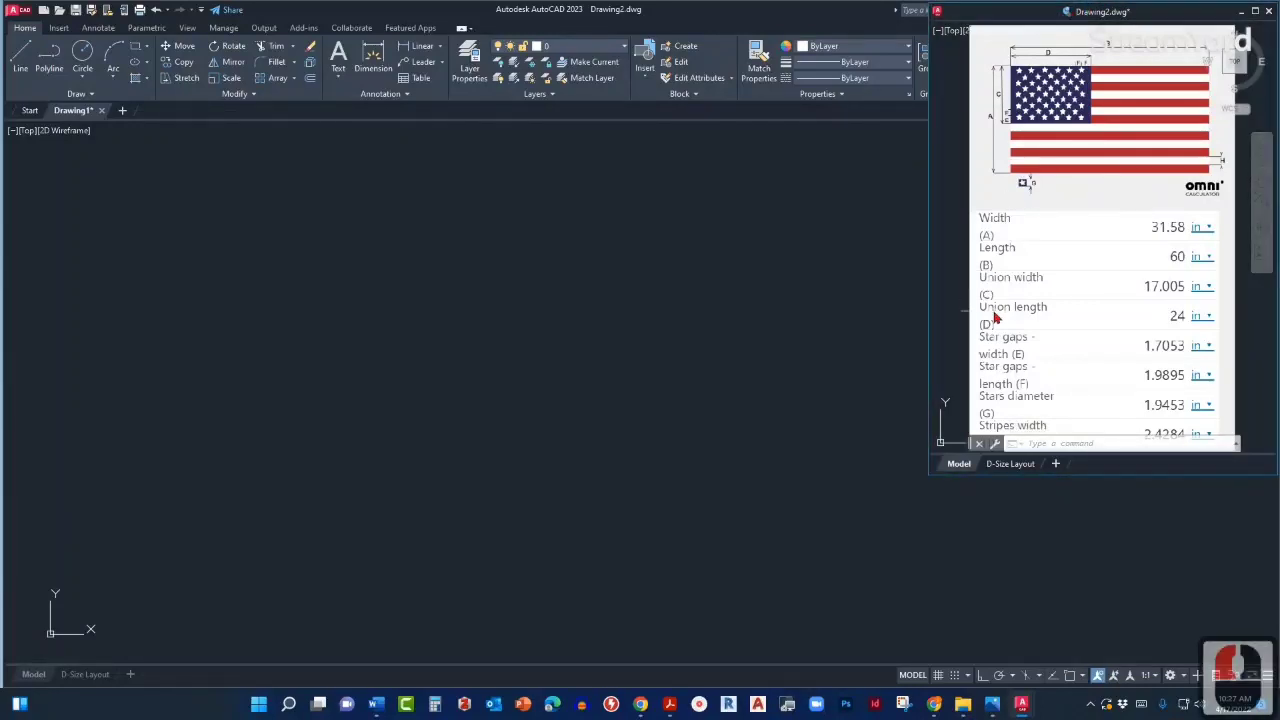
{"action": "left_click", "coordinate": [472, 282]}
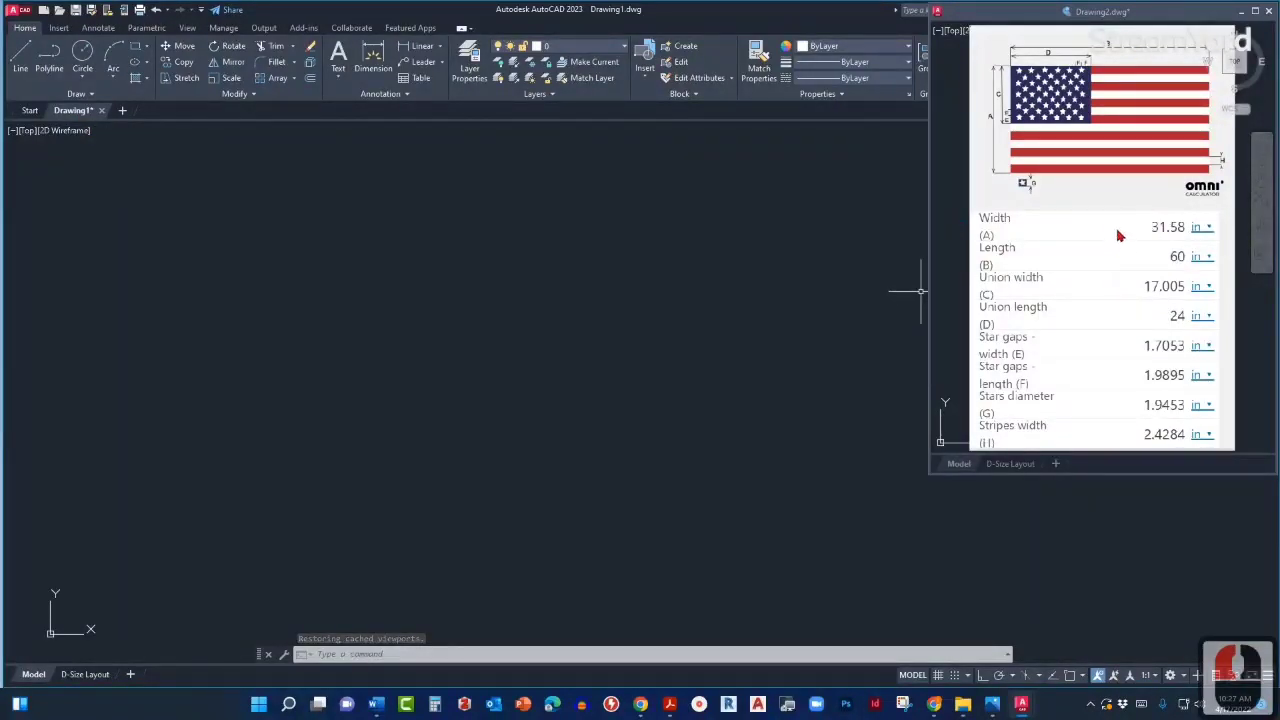
{"action": "scroll", "coordinate": [680, 382], "scroll_direction": "down", "scroll_amount": 4}
{"action": "scroll", "coordinate": [593, 336], "scroll_direction": "up", "scroll_amount": 2}
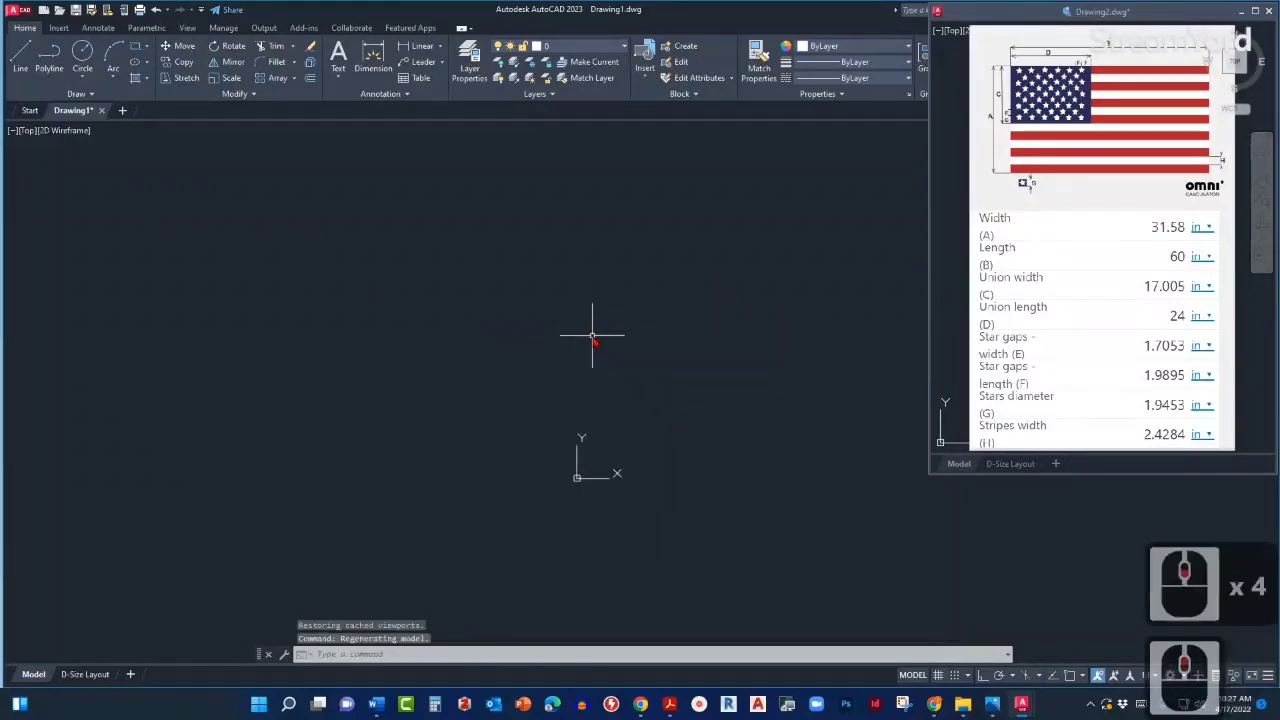
{"action": "middle_click", "coordinate": [654, 364]}
{"action": "middle_click", "coordinate": [654, 364]}
{"action": "middle_click", "coordinate": [654, 364]}
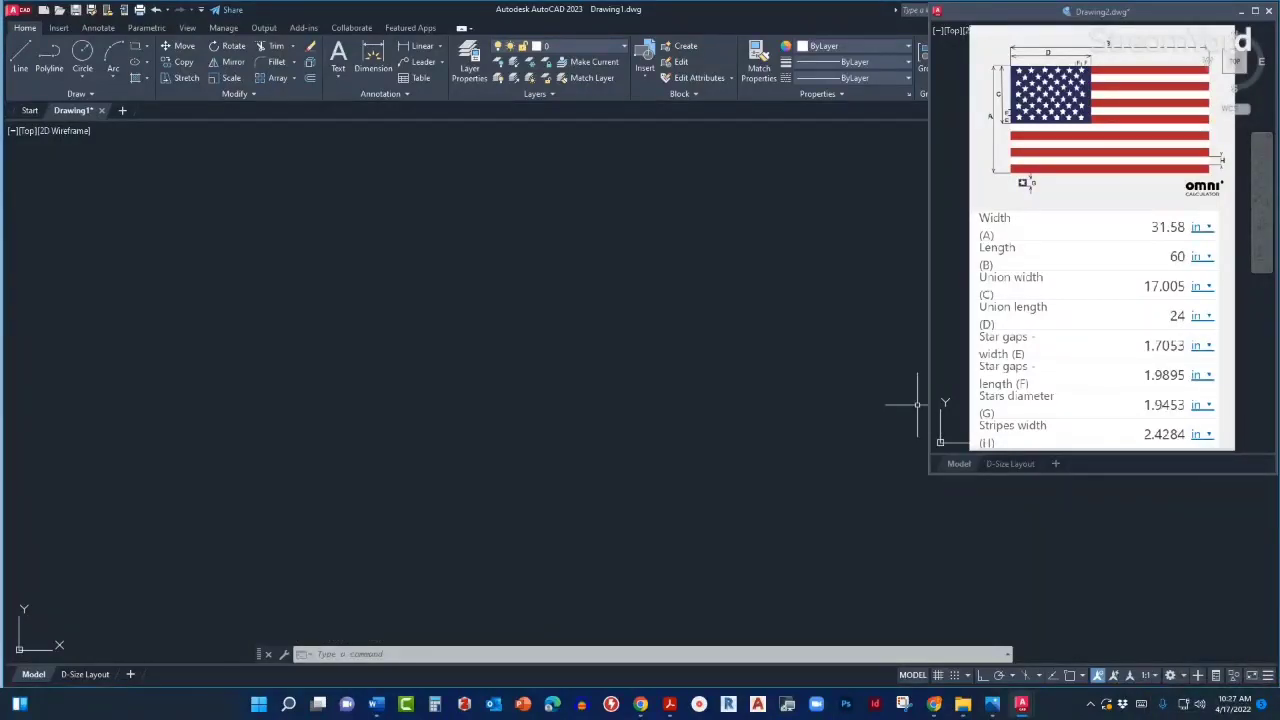
{"action": "left_click", "coordinate": [674, 394]}
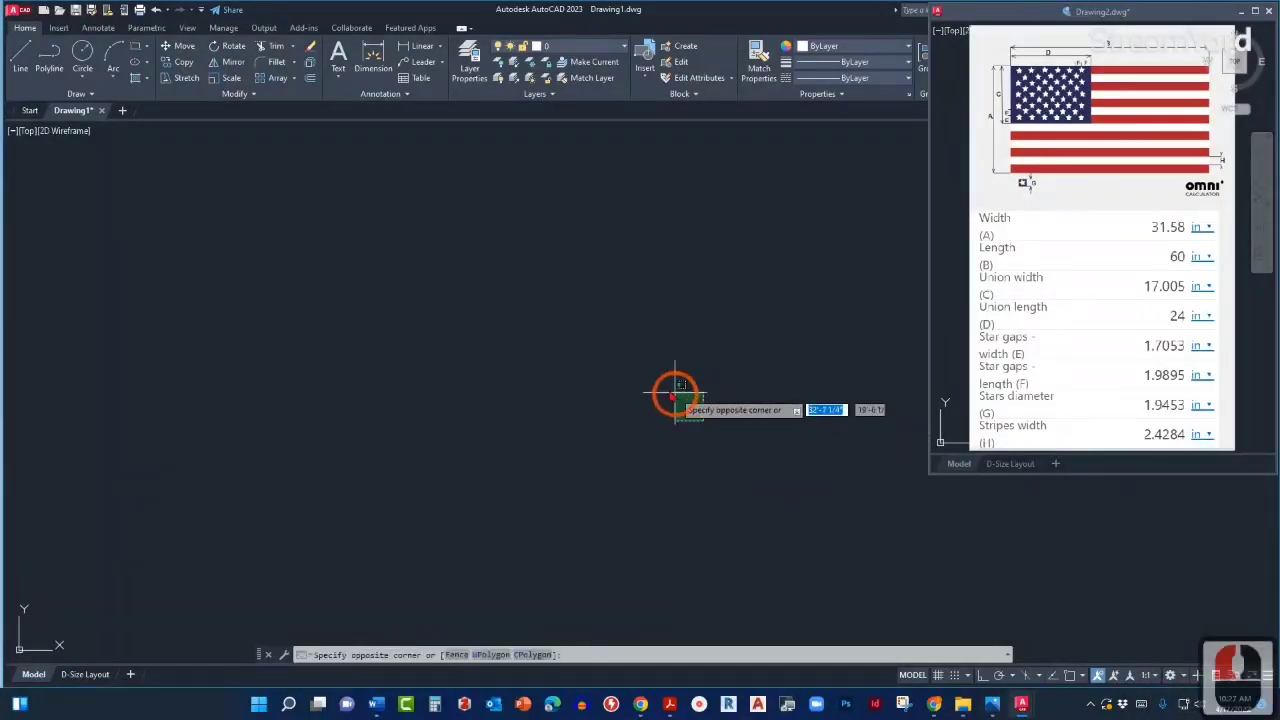
{"action": "left_click", "coordinate": [650, 388]}
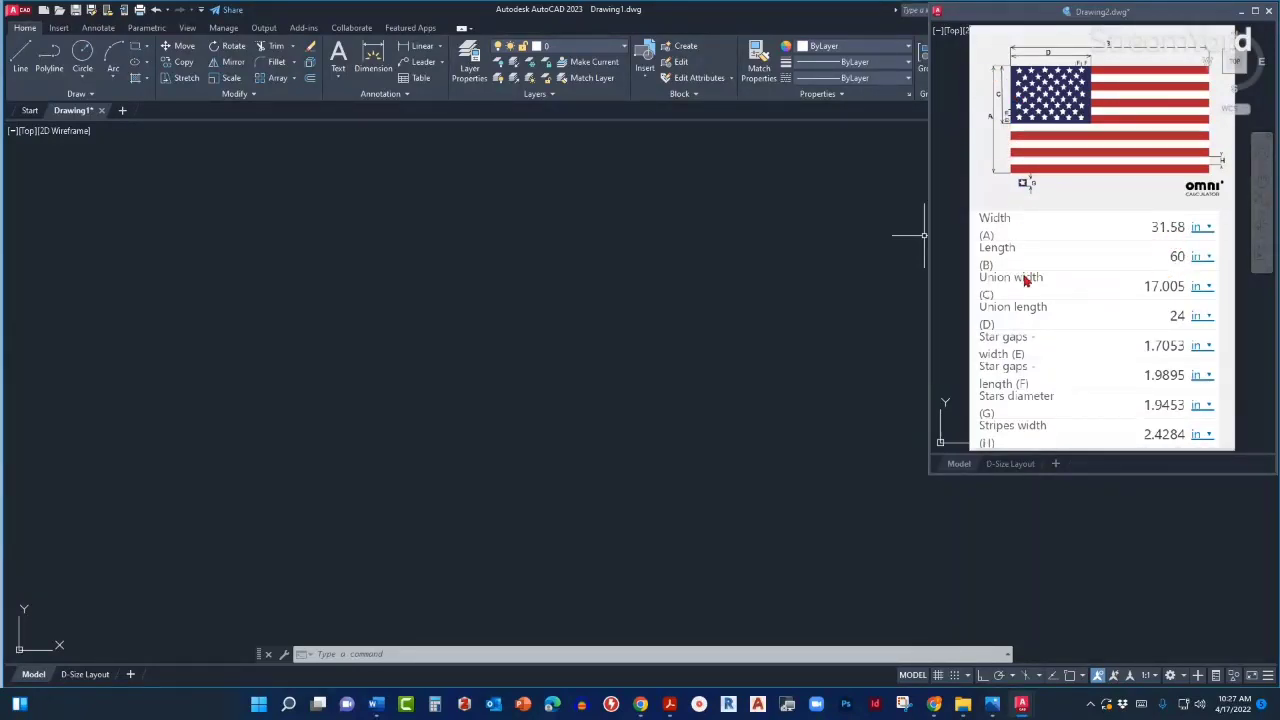
{"action": "middle_click_drag", "start_coordinate": [497, 334], "coordinate": [529, 334]}
{"action": "middle_click", "coordinate": [529, 334]}
{"action": "middle_click", "coordinate": [529, 334]}
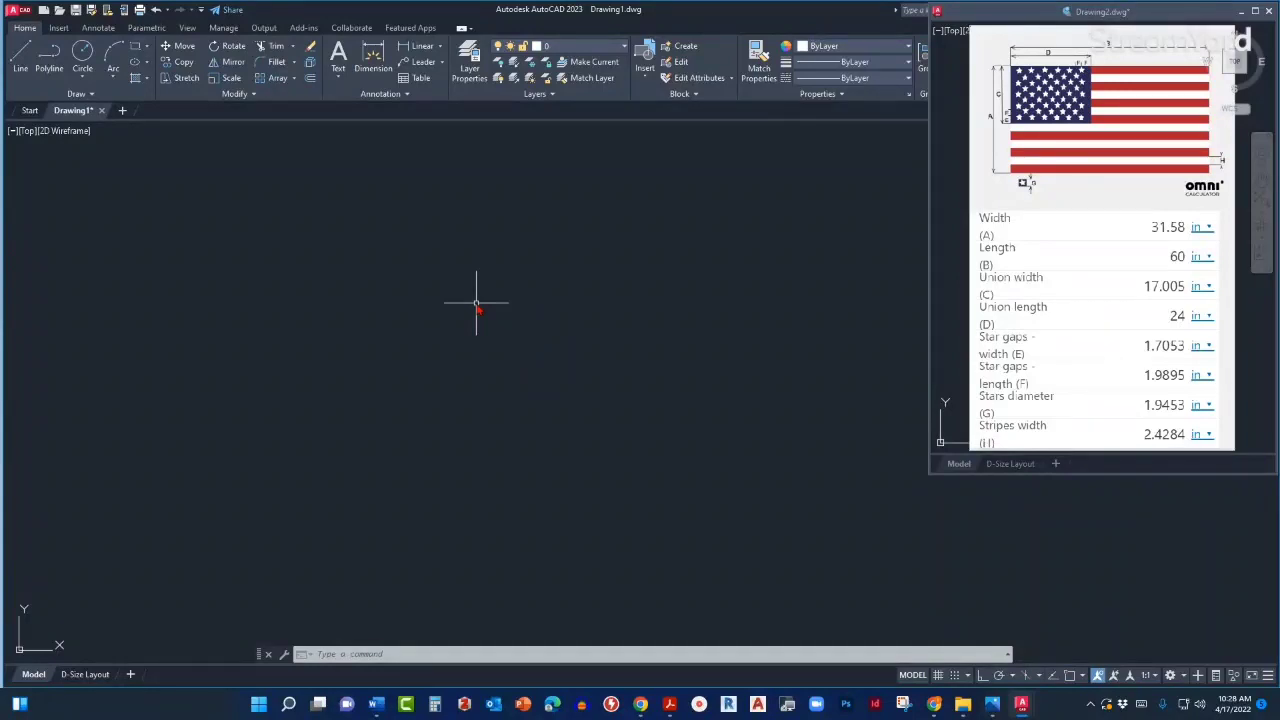
Review Drawing1's length type, precision and insertion scale in the UNITS settings, and dismiss them.
{"action": "type", "text": "UNI"}
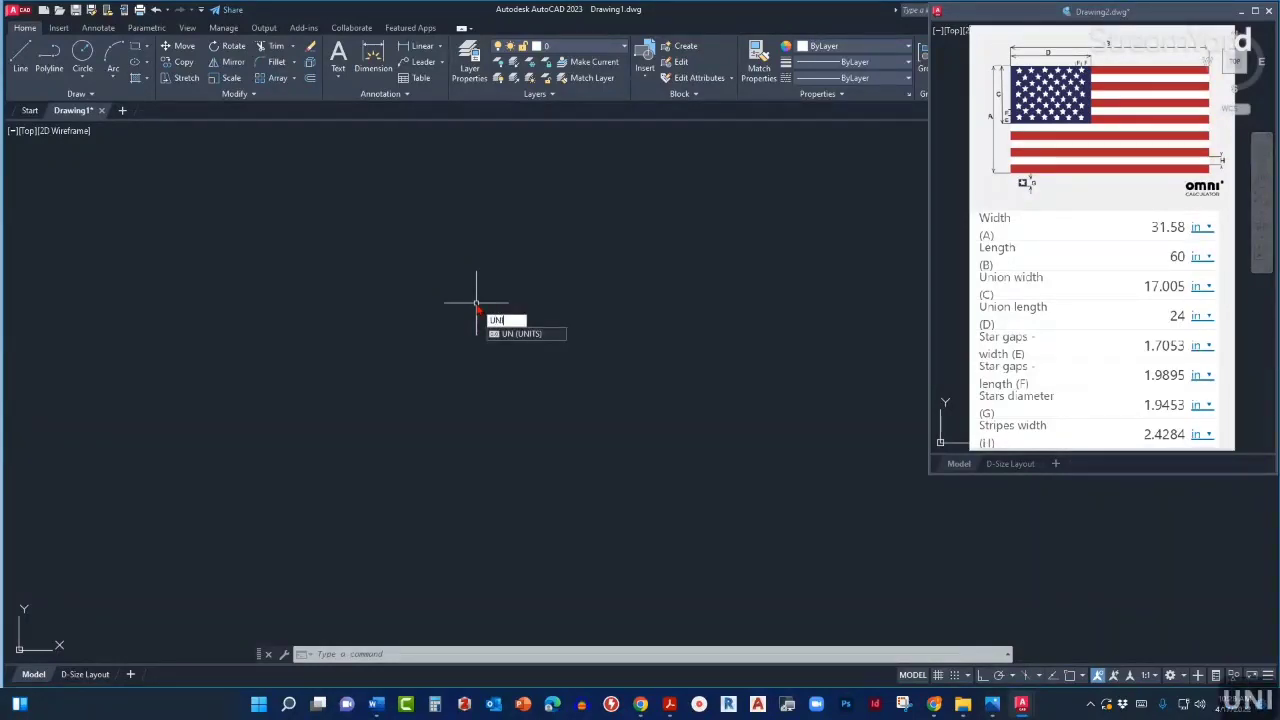
{"action": "type", "text": "TS"}
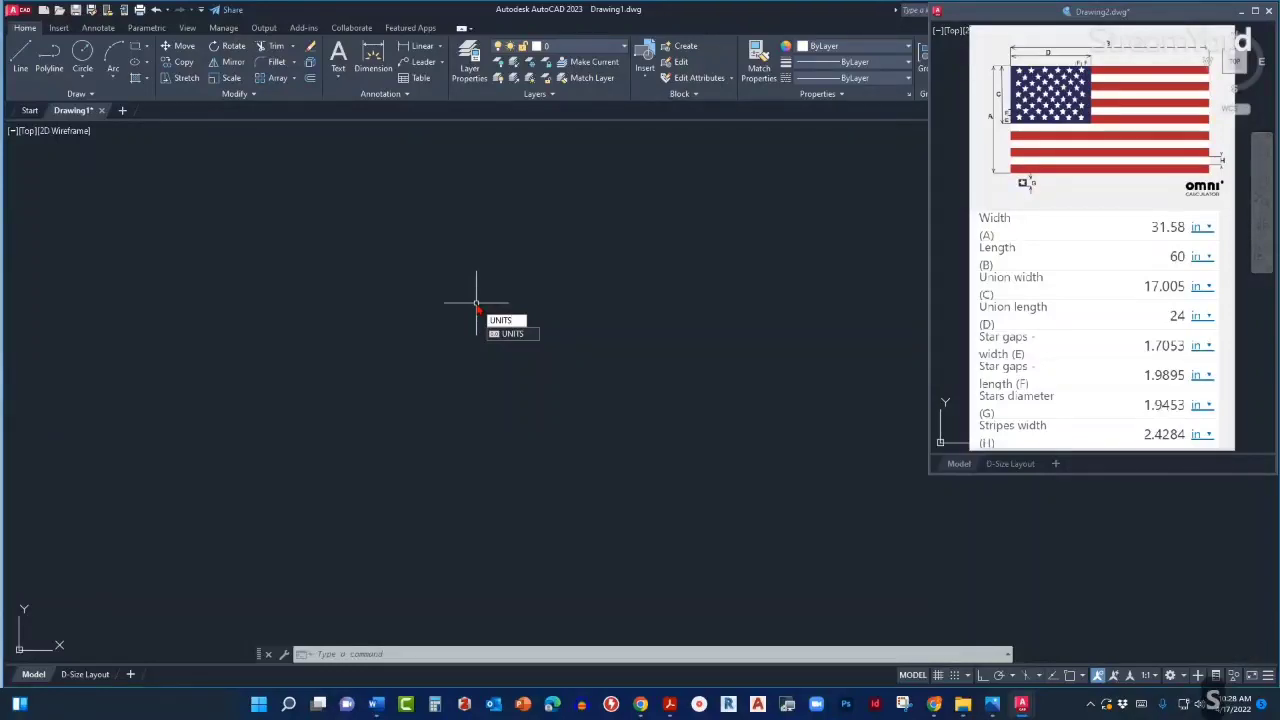
{"action": "key", "text": "Return"}
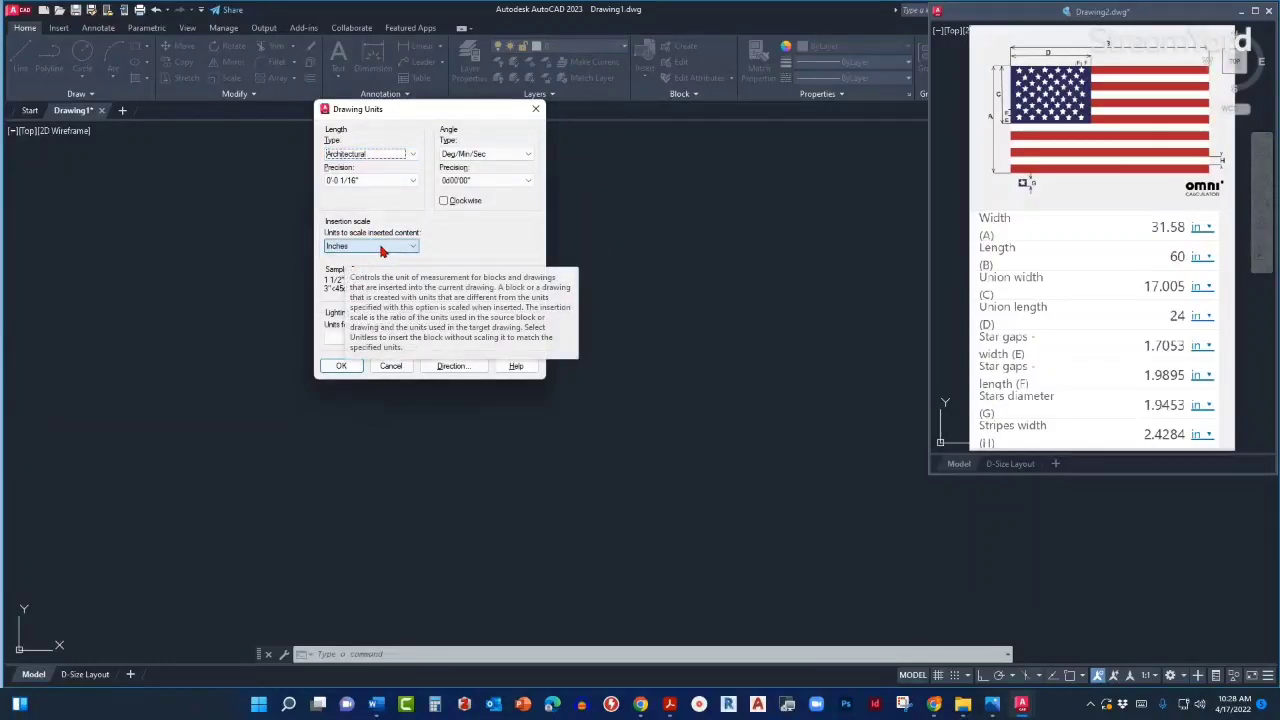
{"action": "left_click", "coordinate": [534, 112]}
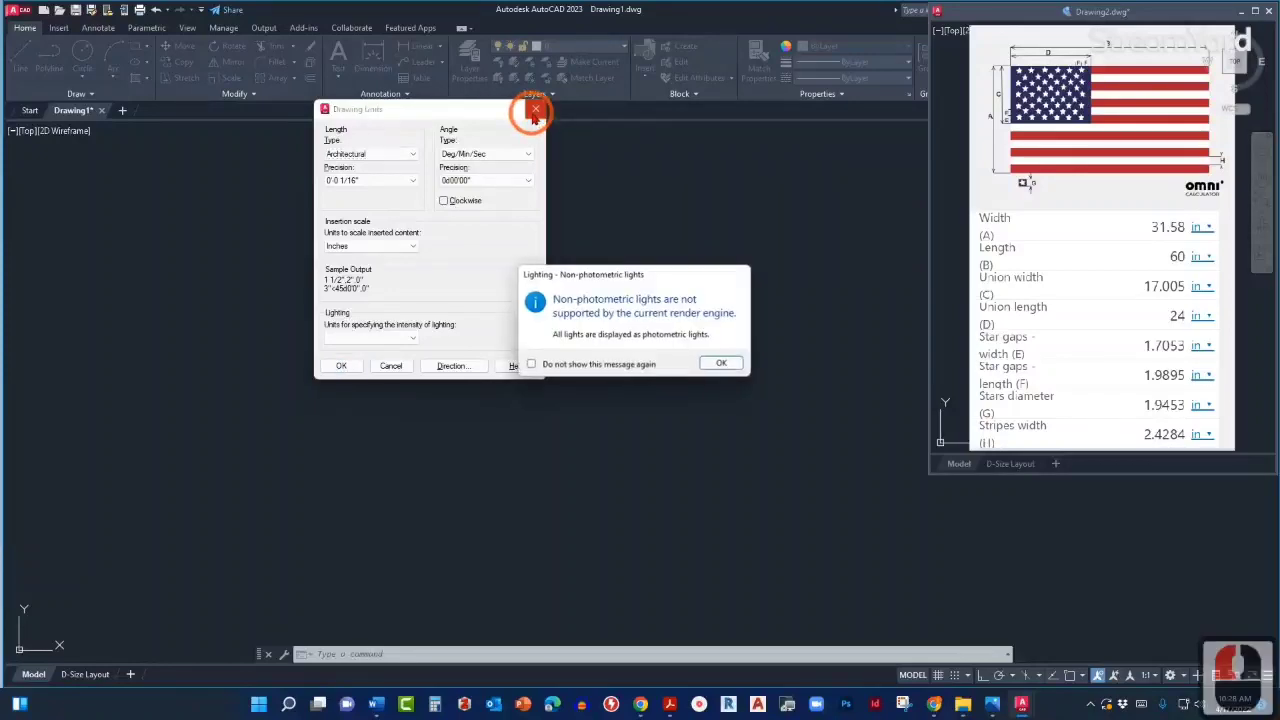
{"action": "left_click", "coordinate": [708, 370]}
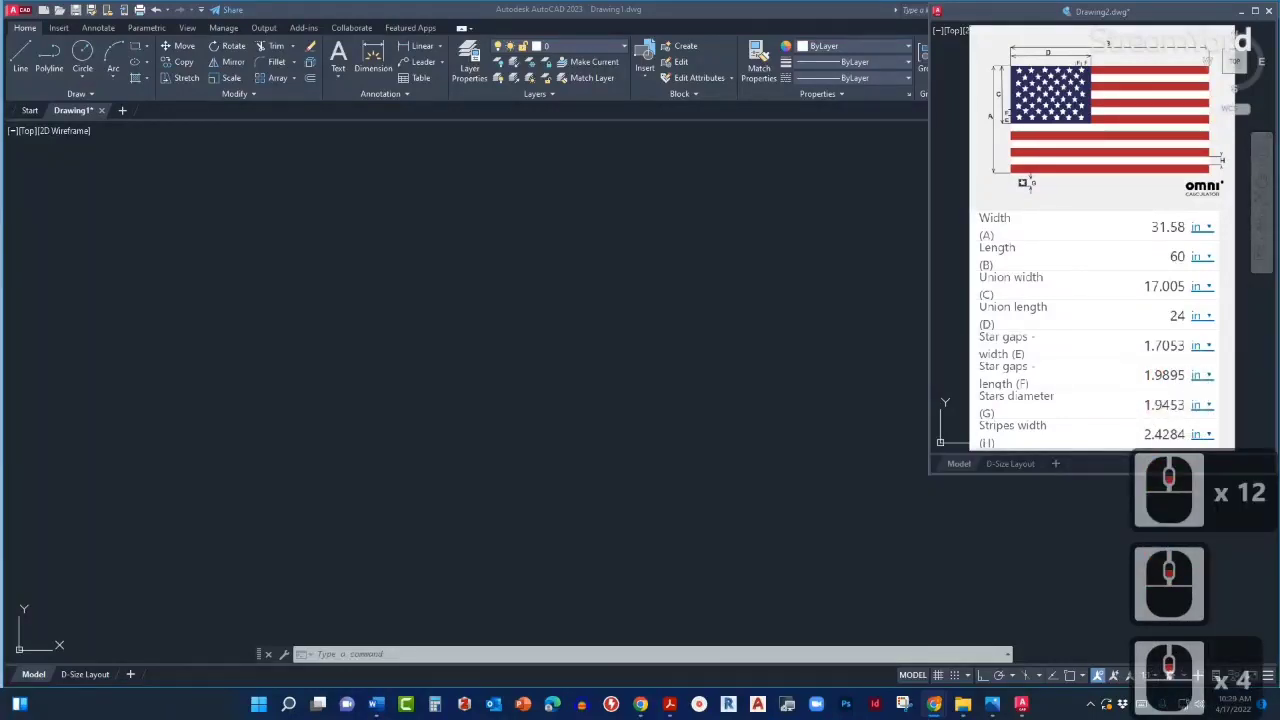
{"action": "left_click", "coordinate": [534, 341]}
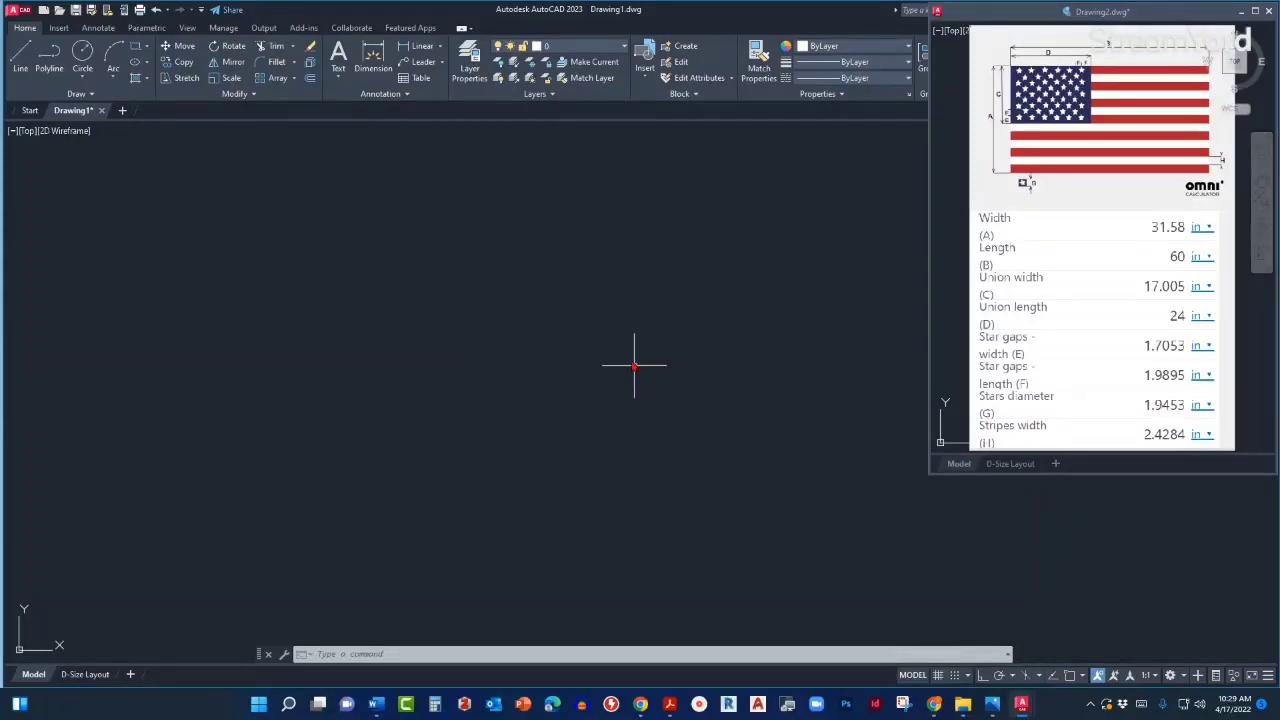
Draw a rectangle 60 long and 31.58 wide using the Dimensions option, oriented up and to the right of its first corner.
{"action": "type", "text": "RE"}
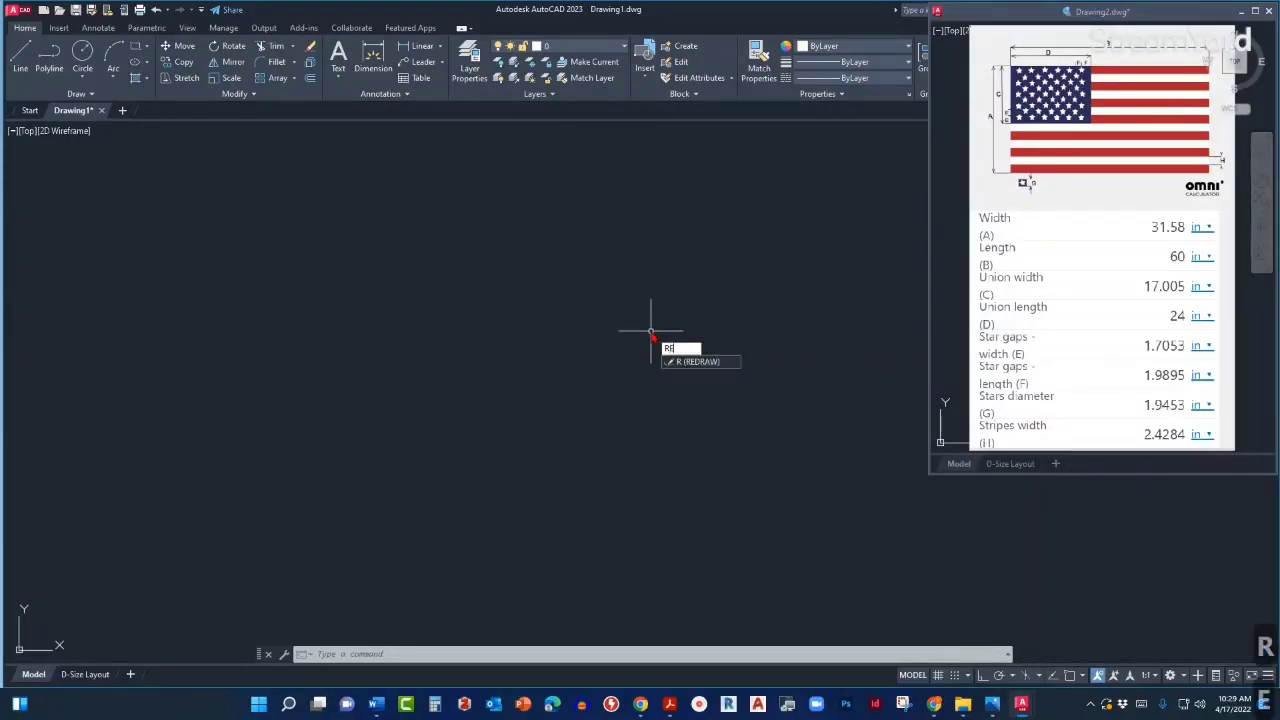
{"action": "type", "text": "C"}
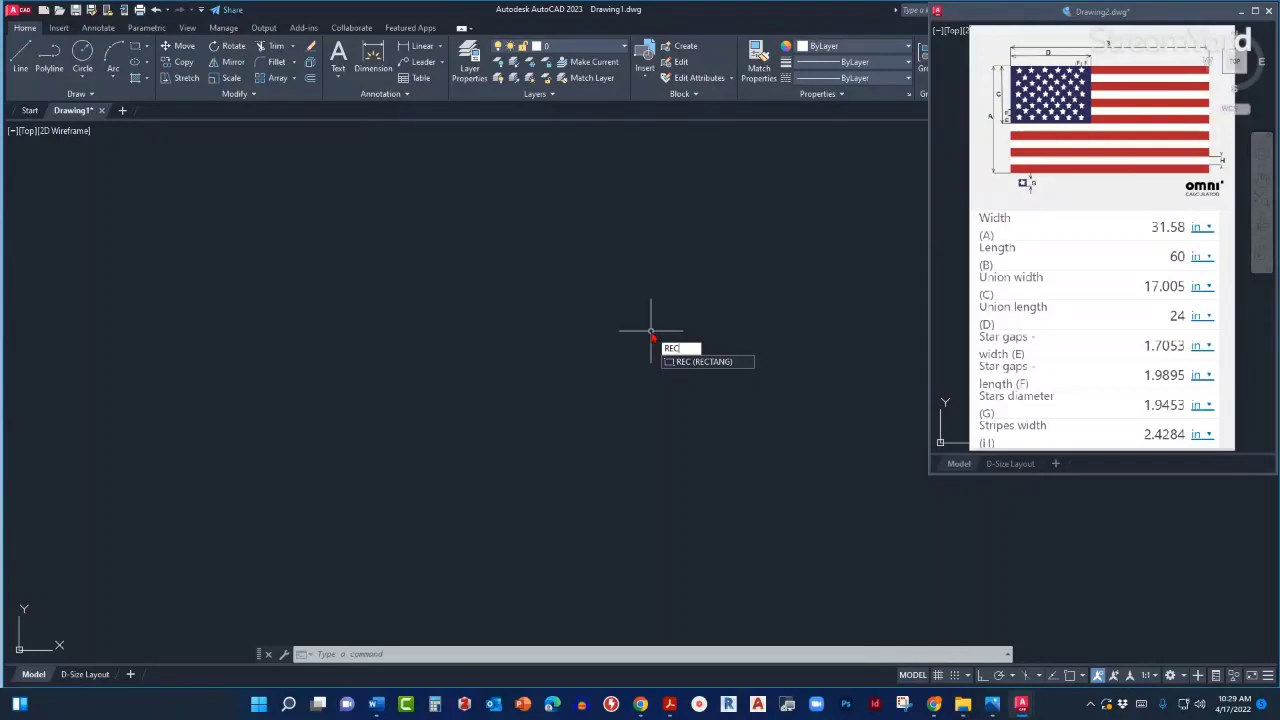
{"action": "key", "text": "Return"}
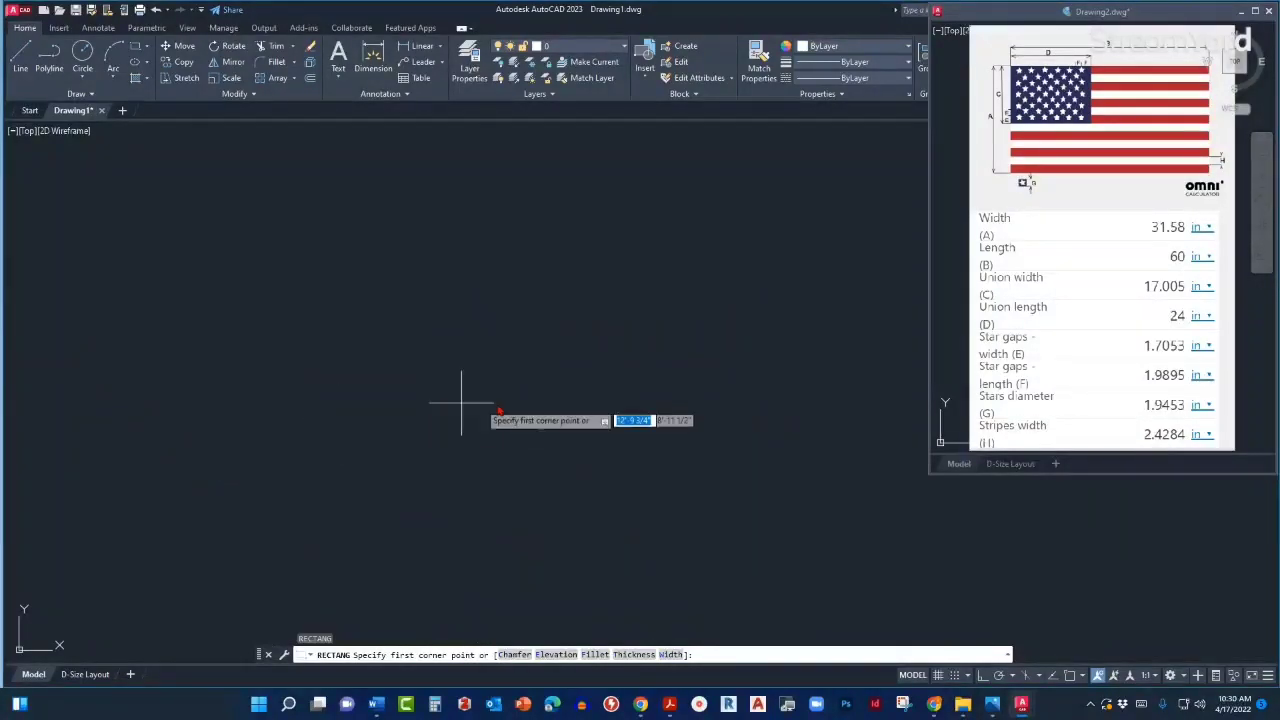
{"action": "left_click", "coordinate": [313, 509]}
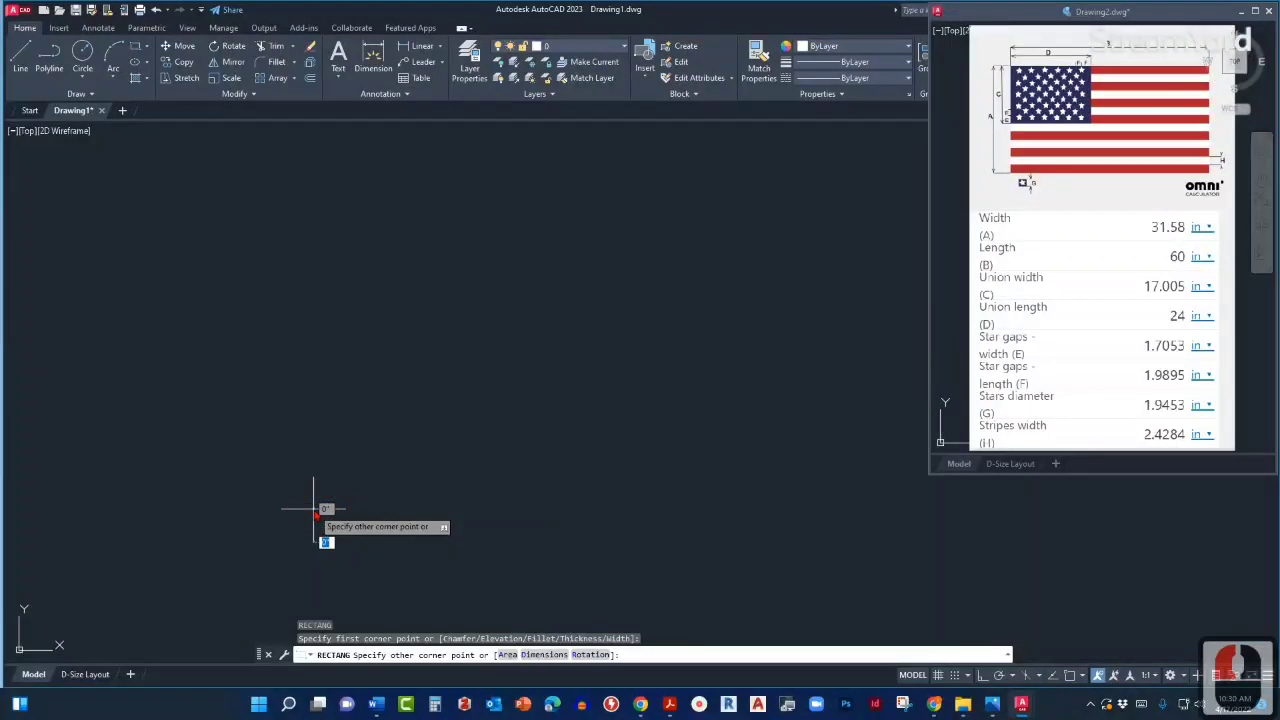
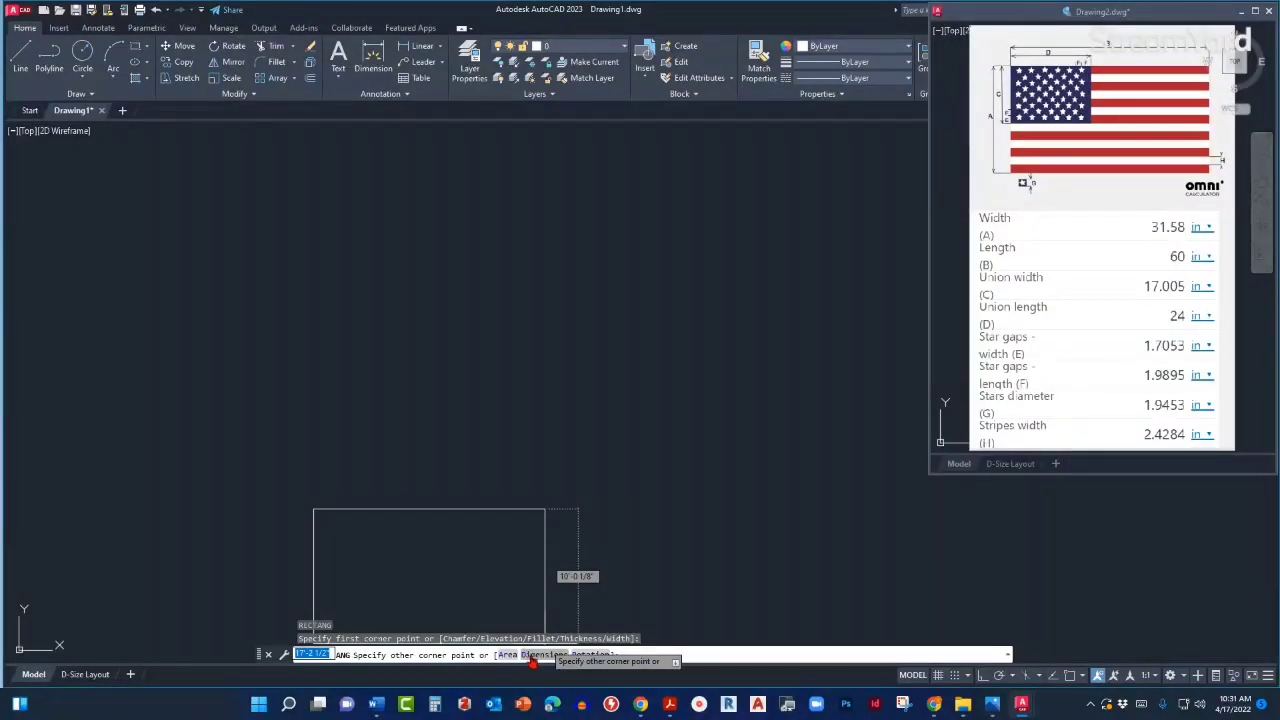
{"action": "type", "text": "D"}
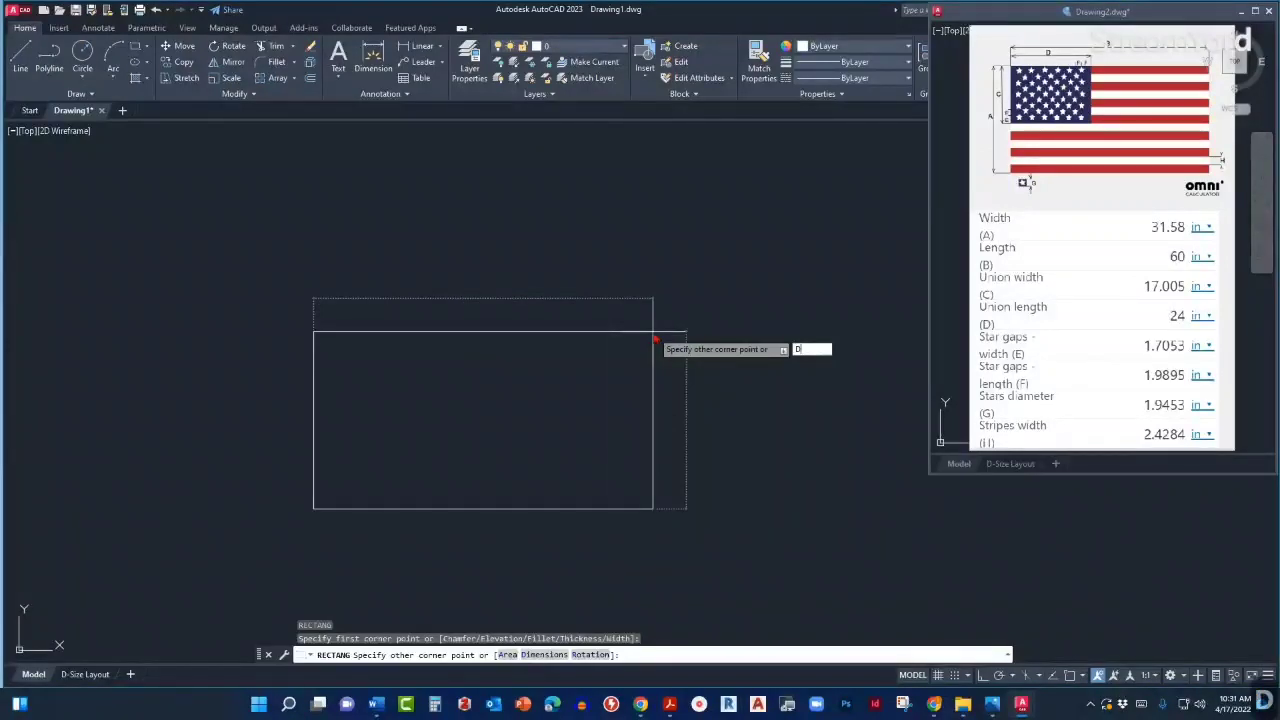
{"action": "key", "text": "Return"}
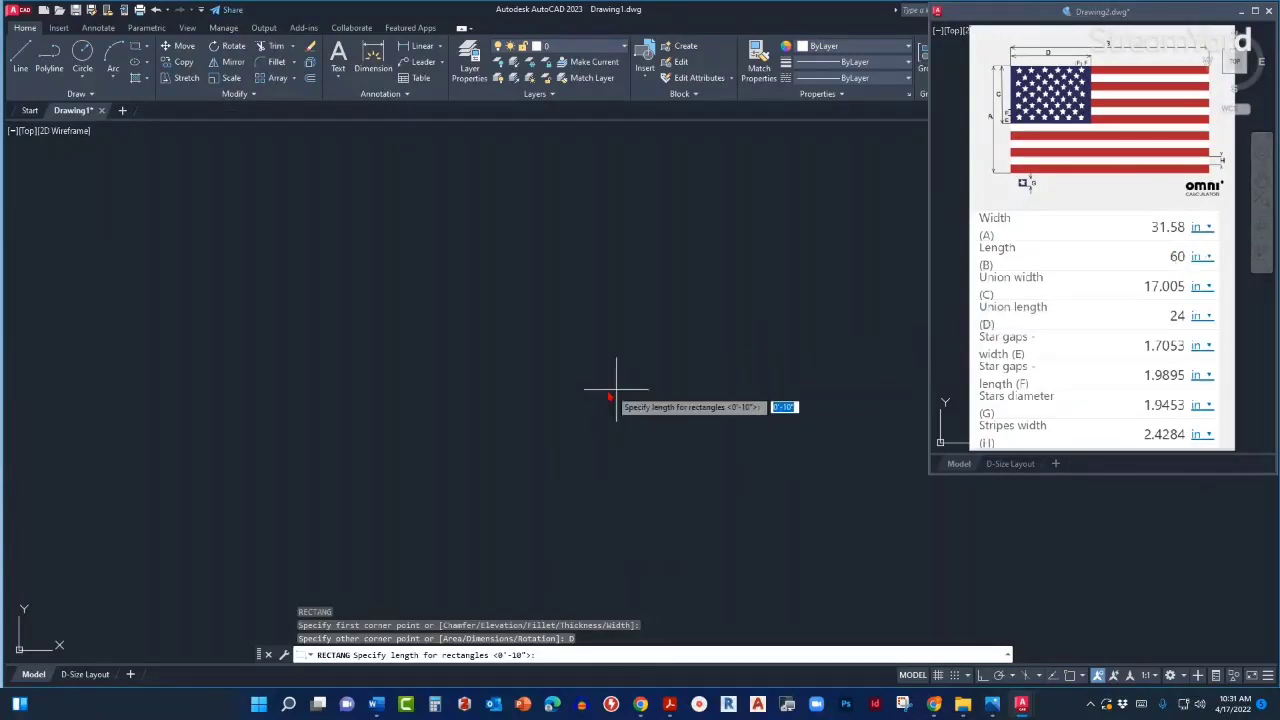
{"action": "type", "text": "60"}
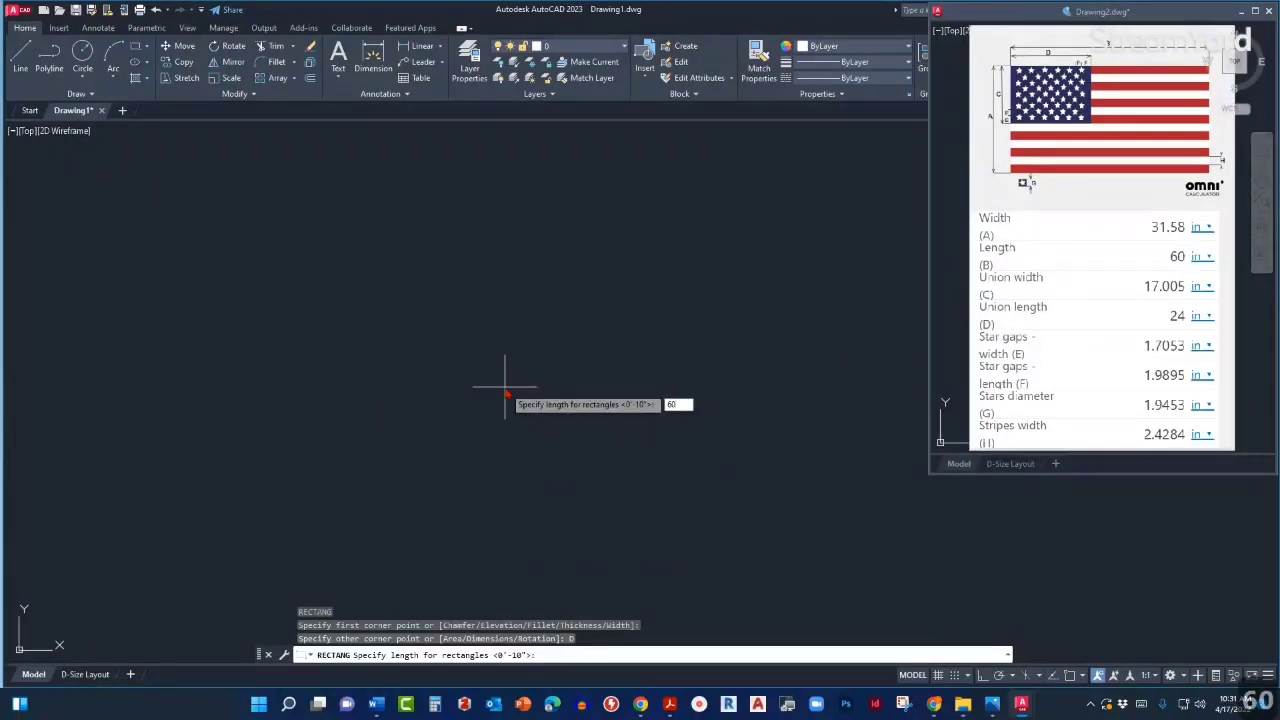
{"action": "key", "text": "Return"}
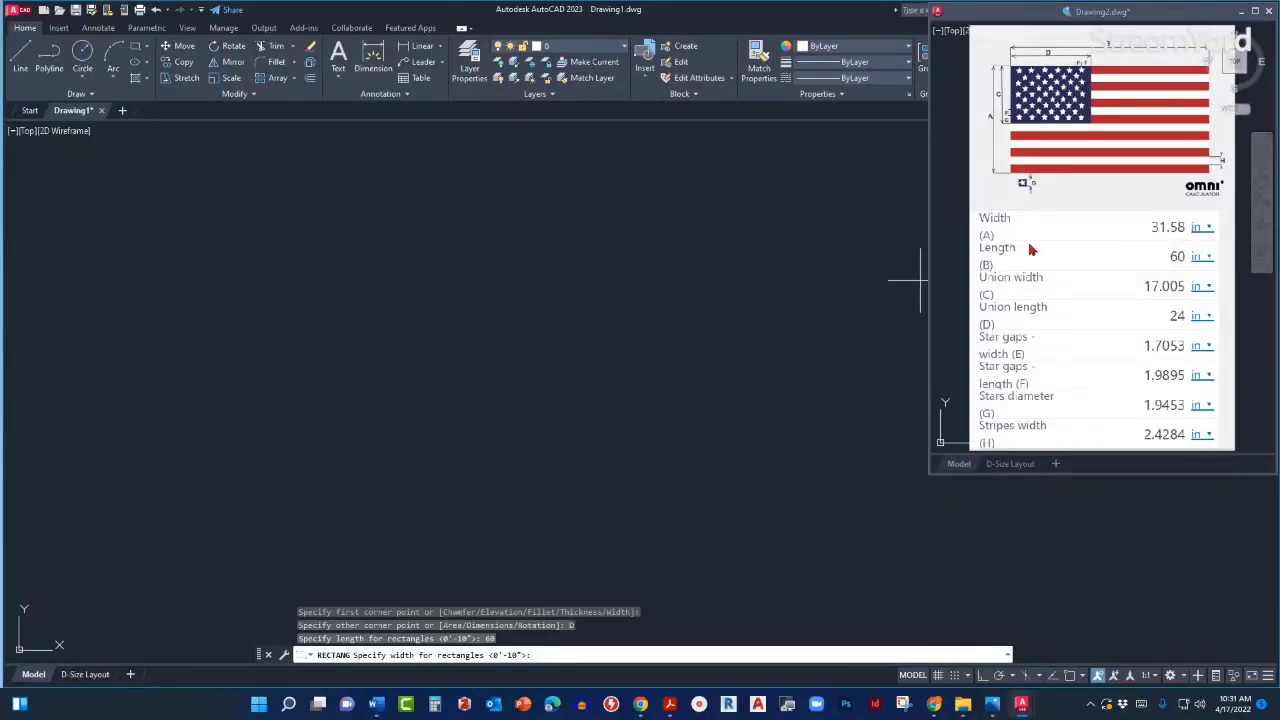
{"action": "type", "text": "31"}
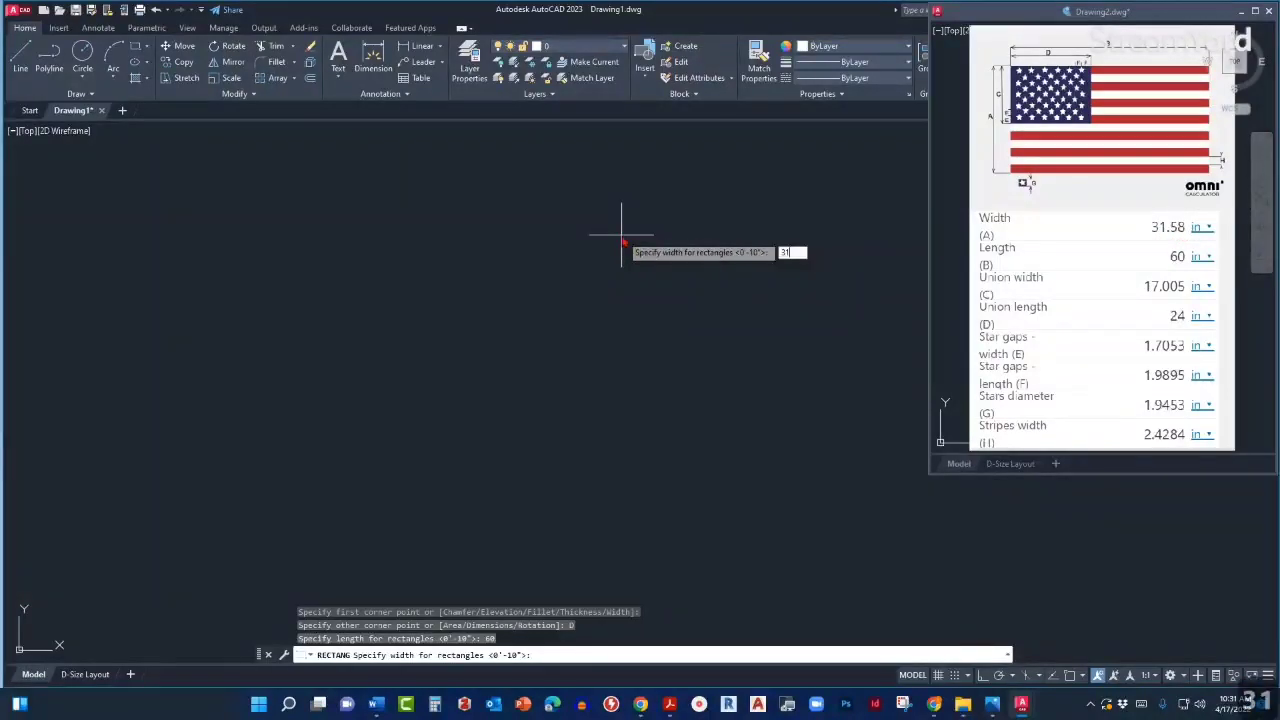
{"action": "type", "text": ".58"}
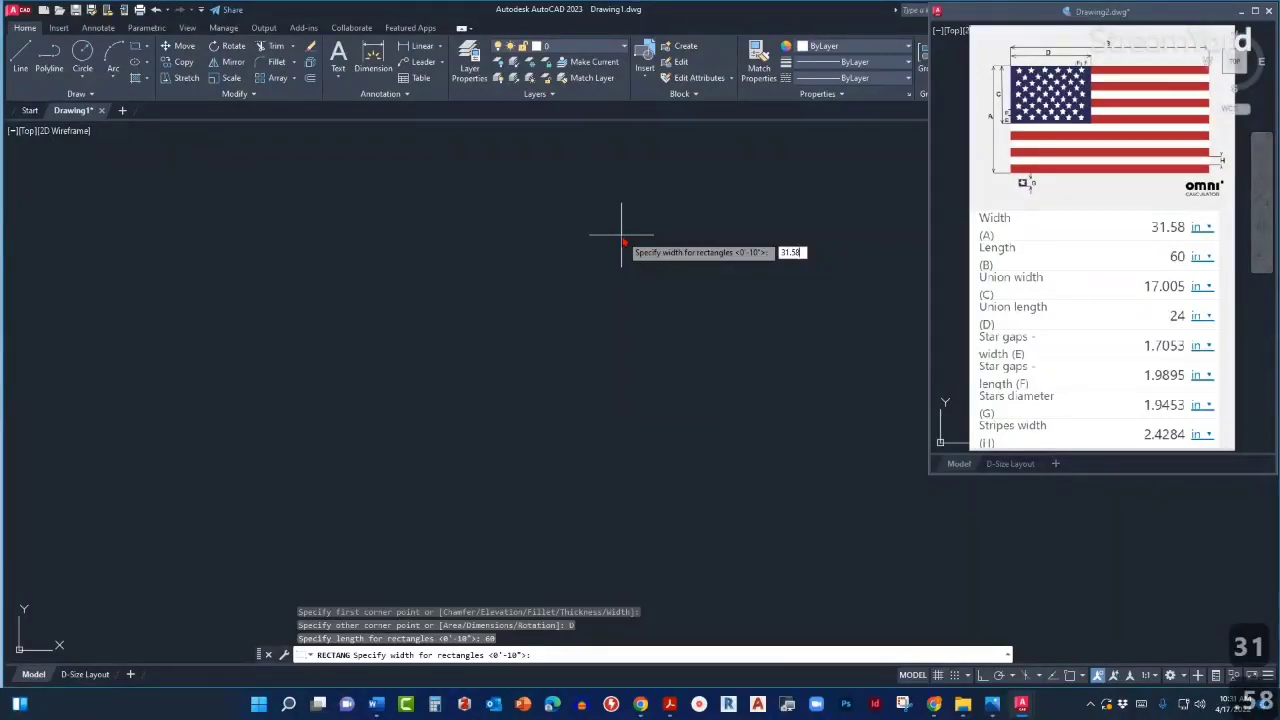
{"action": "key", "text": "Return"}
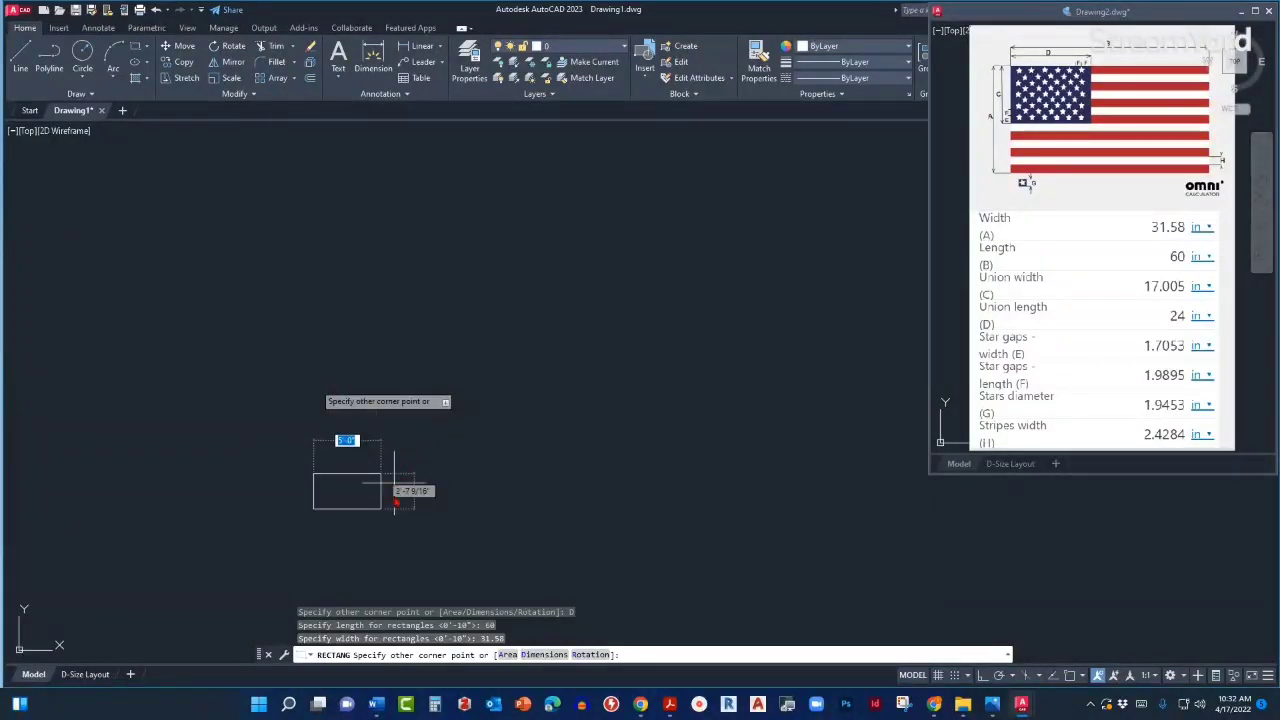
{"action": "middle_click", "coordinate": [331, 562]}
{"action": "middle_click", "coordinate": [331, 562]}
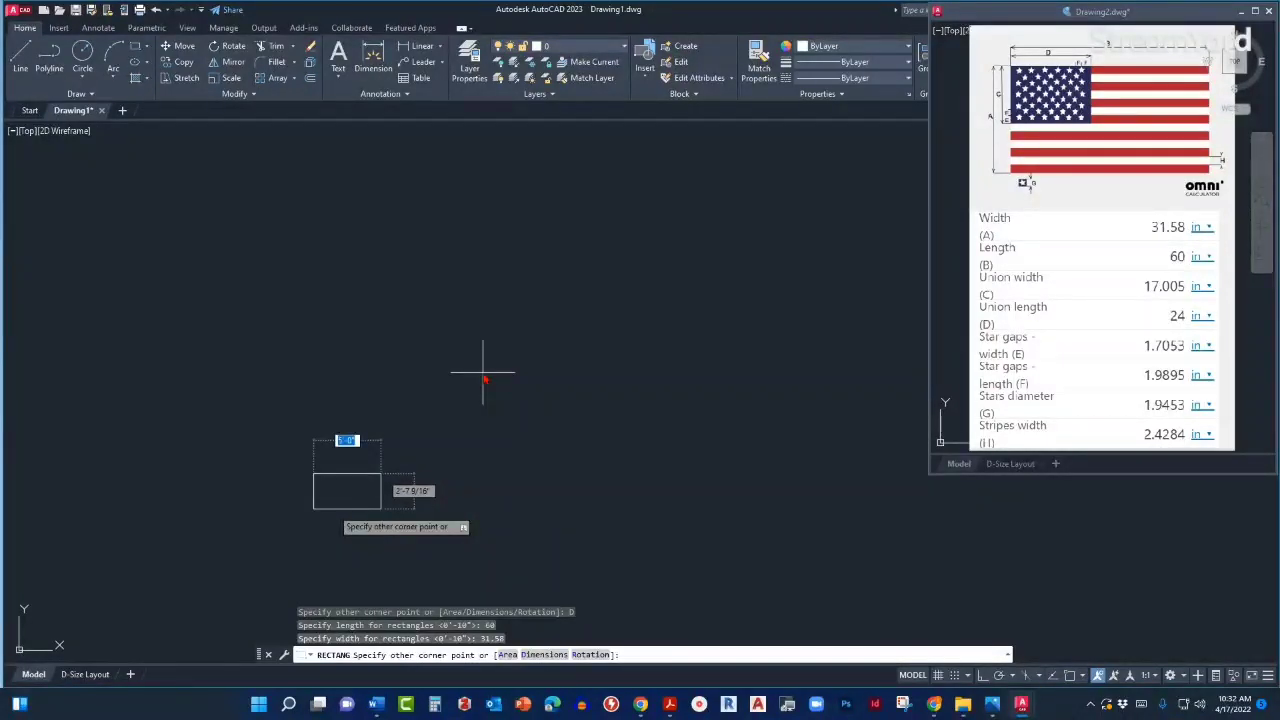
{"action": "left_click", "coordinate": [515, 375]}
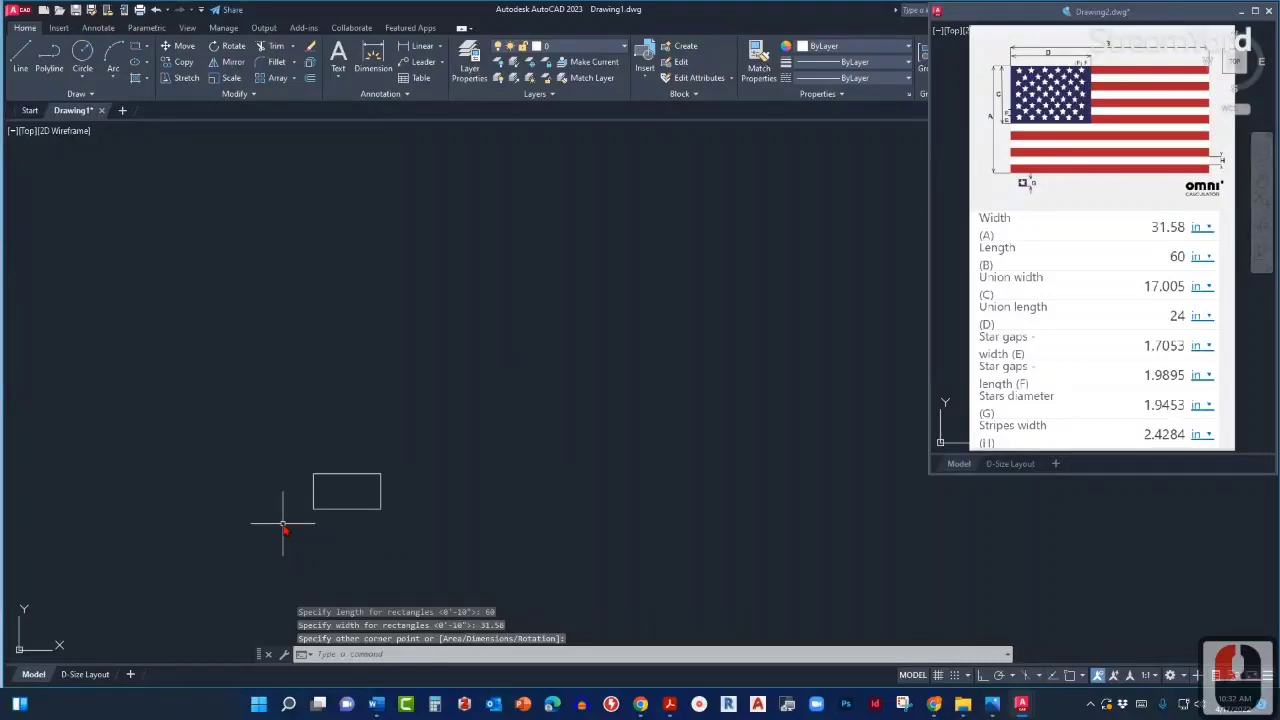
Examine the new rectangle up close, centred in the drawing area, alongside the reference's union dimensions.
{"action": "scroll", "coordinate": [297, 508], "scroll_direction": "up", "scroll_amount": 2}
{"action": "scroll", "coordinate": [300, 509], "scroll_direction": "up", "scroll_amount": 3}
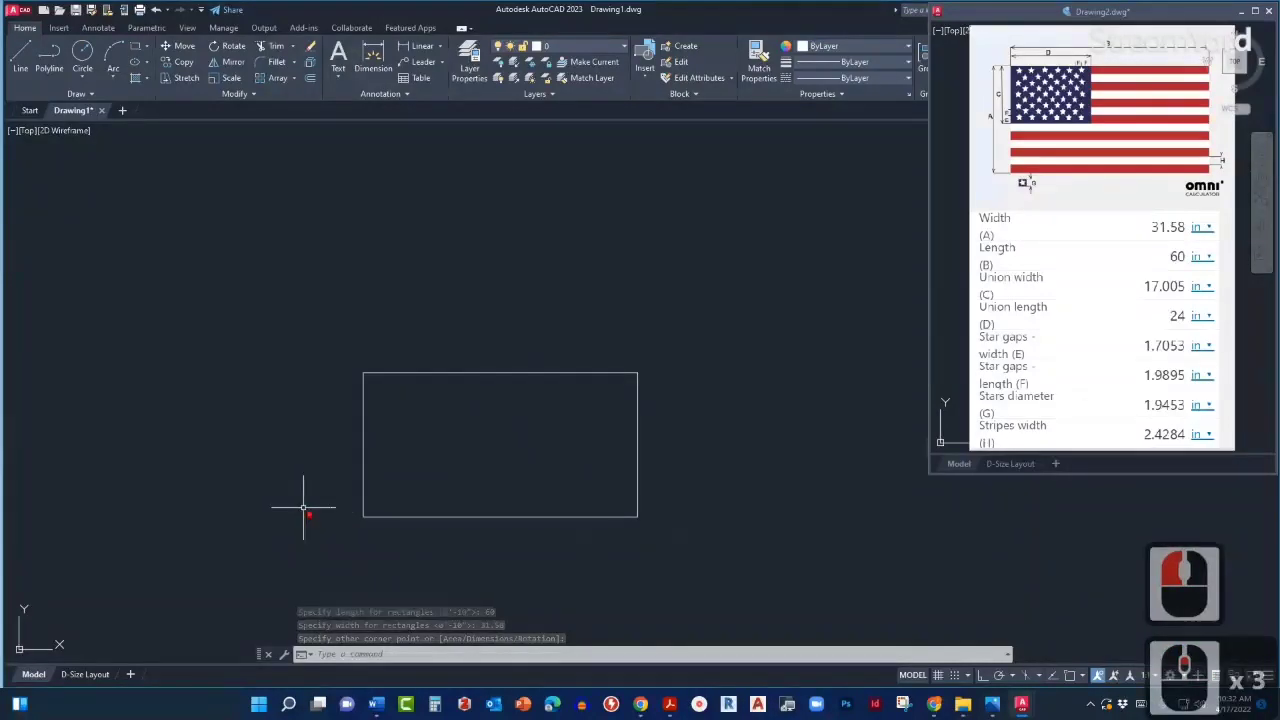
{"action": "scroll", "coordinate": [408, 490], "scroll_direction": "down", "scroll_amount": 2}
{"action": "scroll", "coordinate": [410, 490], "scroll_direction": "down", "scroll_amount": 1}
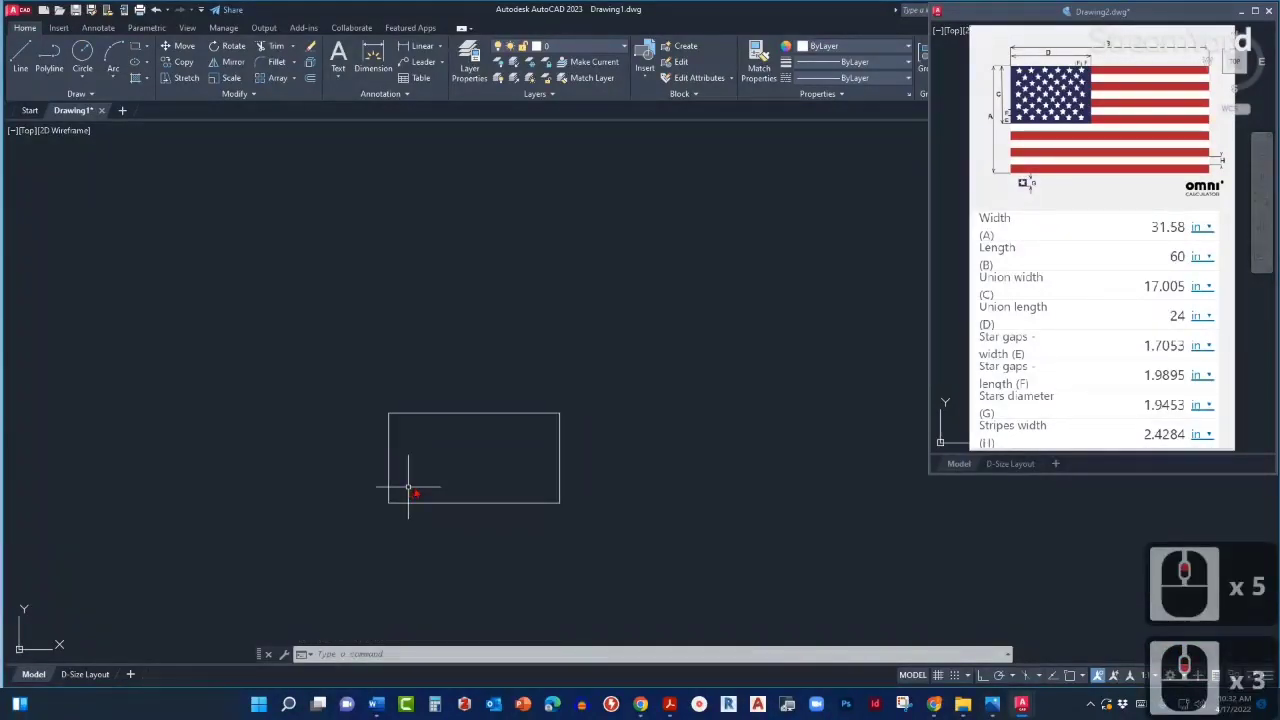
{"action": "scroll", "coordinate": [457, 472], "scroll_direction": "up", "scroll_amount": 4}
{"action": "scroll", "coordinate": [461, 477], "scroll_direction": "down", "scroll_amount": 2}
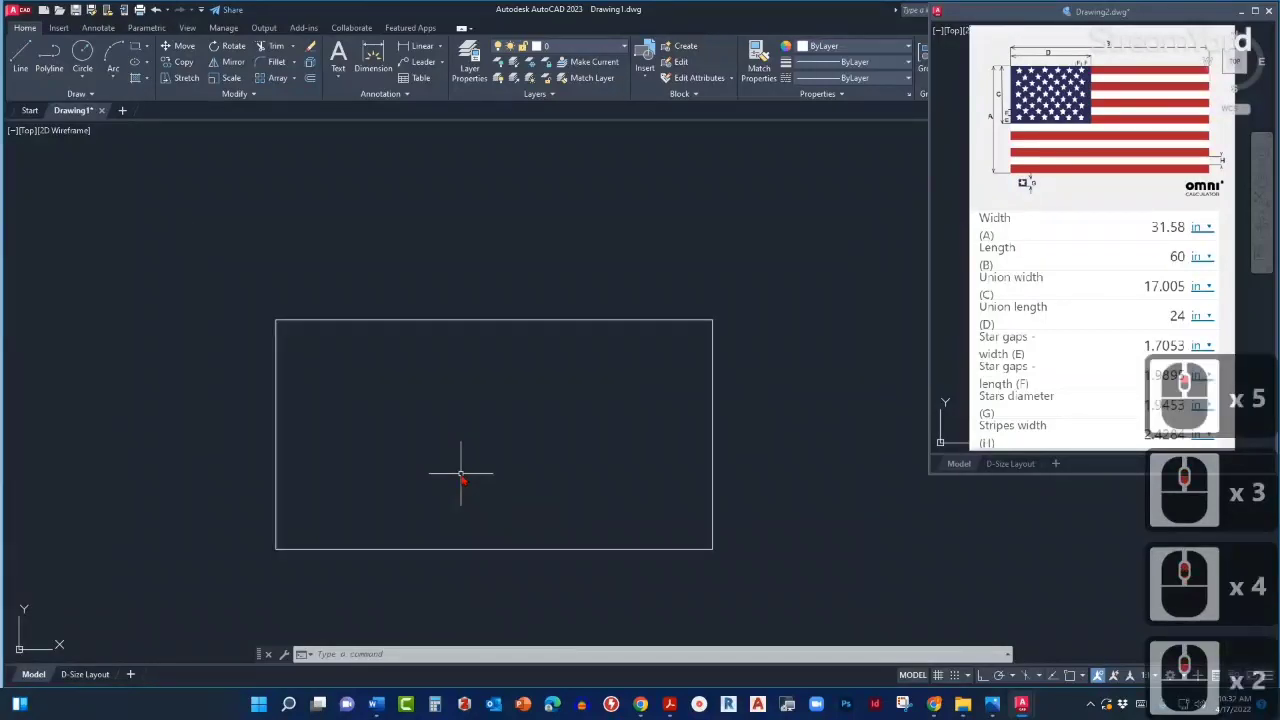
{"action": "scroll", "coordinate": [446, 463], "scroll_direction": "down", "scroll_amount": 2}
{"action": "scroll", "coordinate": [446, 457], "scroll_direction": "up", "scroll_amount": 2}
{"action": "middle_click_drag", "start_coordinate": [446, 457], "coordinate": [555, 322]}
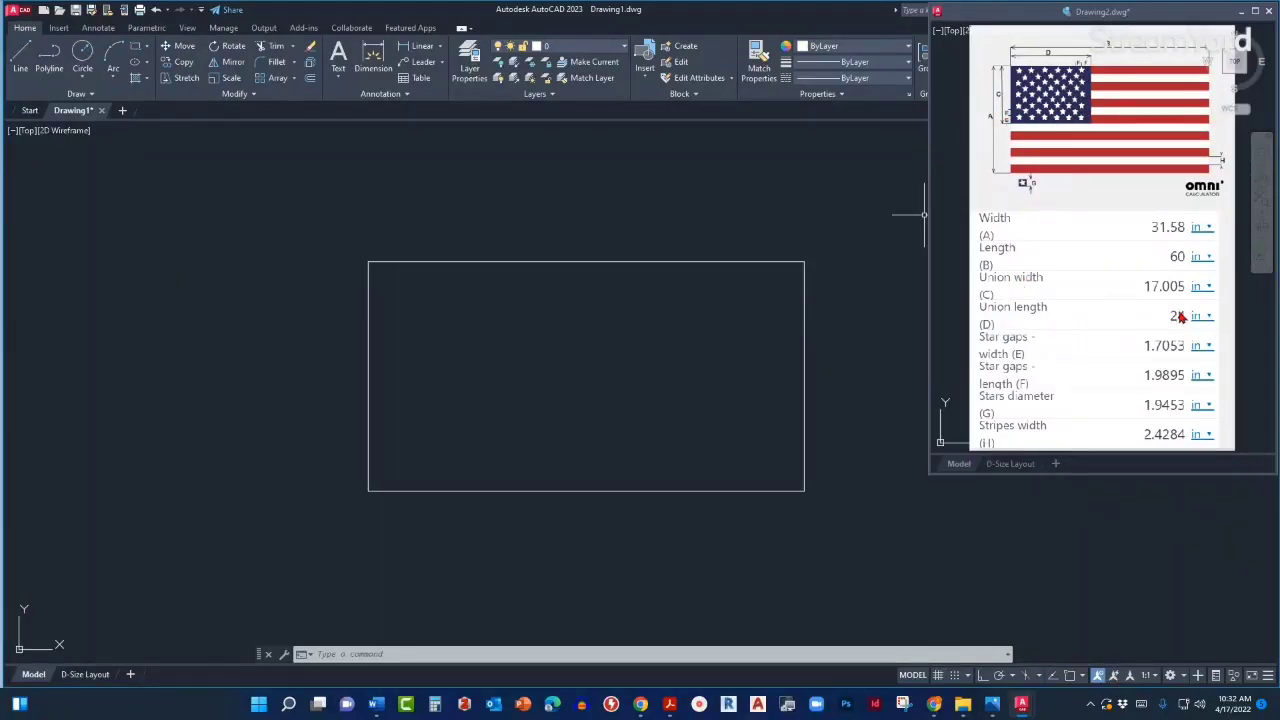
{"action": "middle_click_drag", "start_coordinate": [515, 340], "coordinate": [535, 341]}
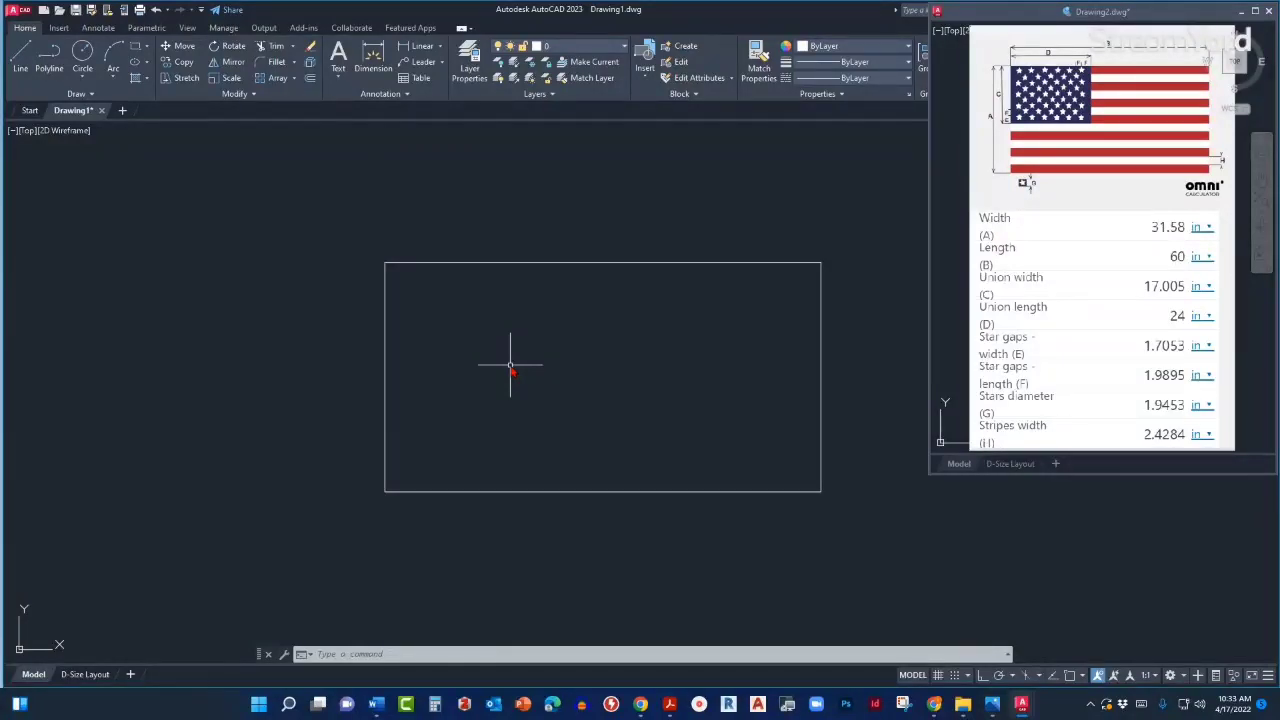
{"action": "type", "text": "p"}
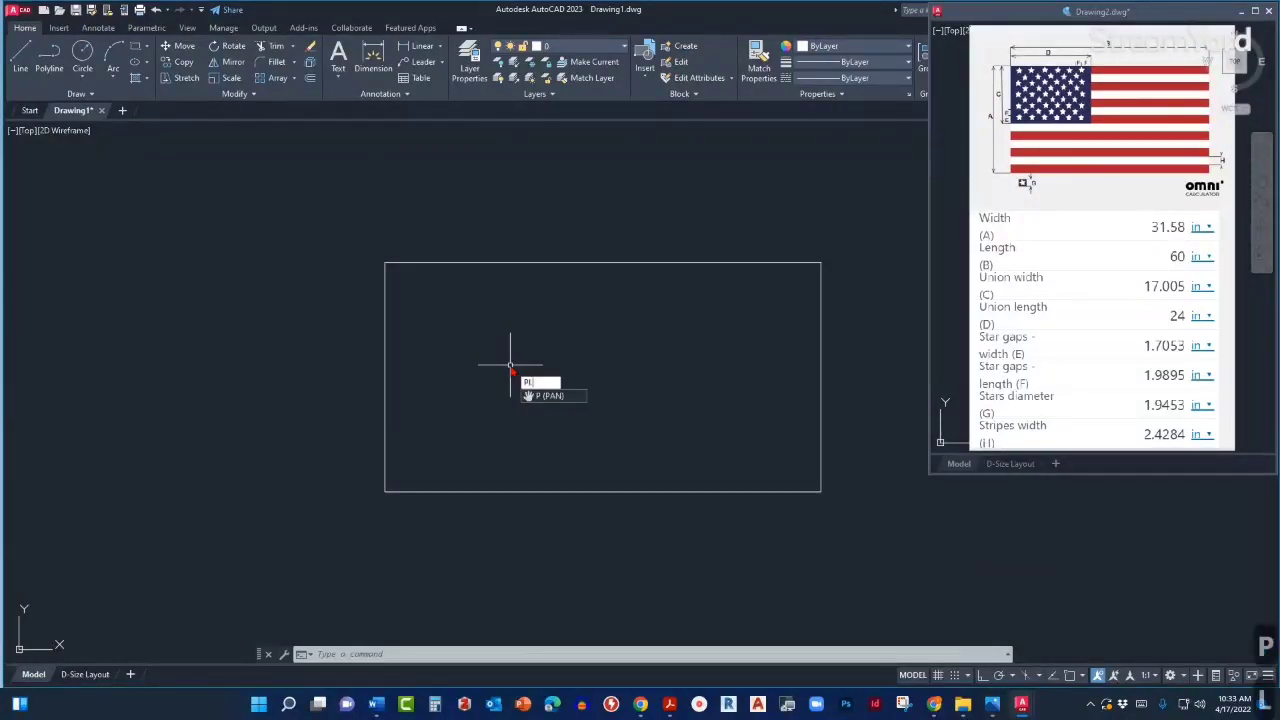
{"action": "type", "text": "l"}
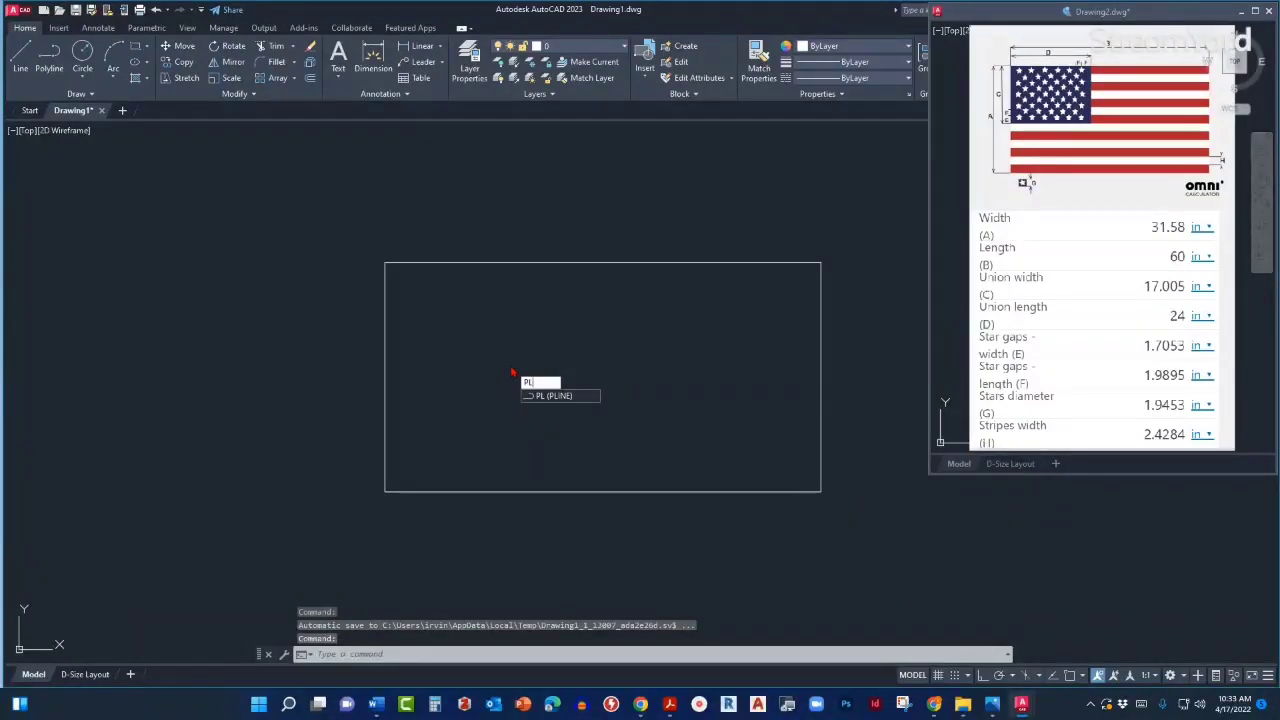
{"action": "key", "text": "Return"}
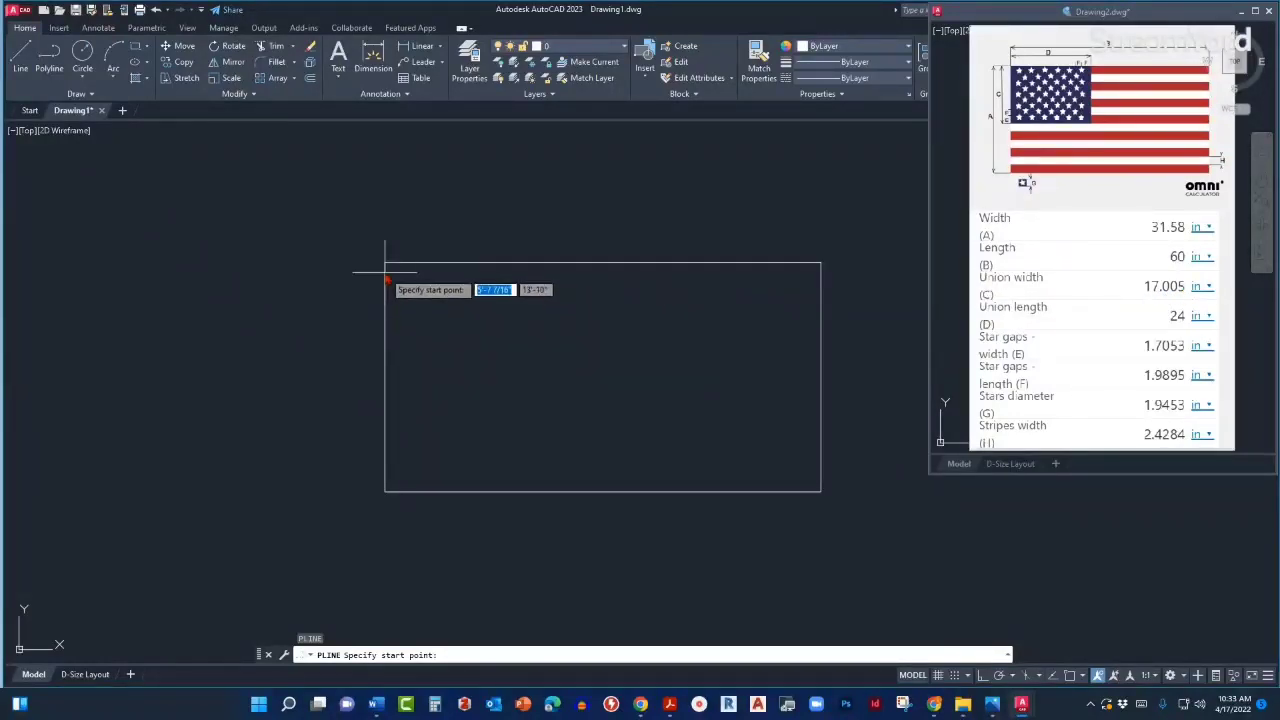
{"action": "scroll", "coordinate": [380, 280], "scroll_direction": "up", "scroll_amount": 2}
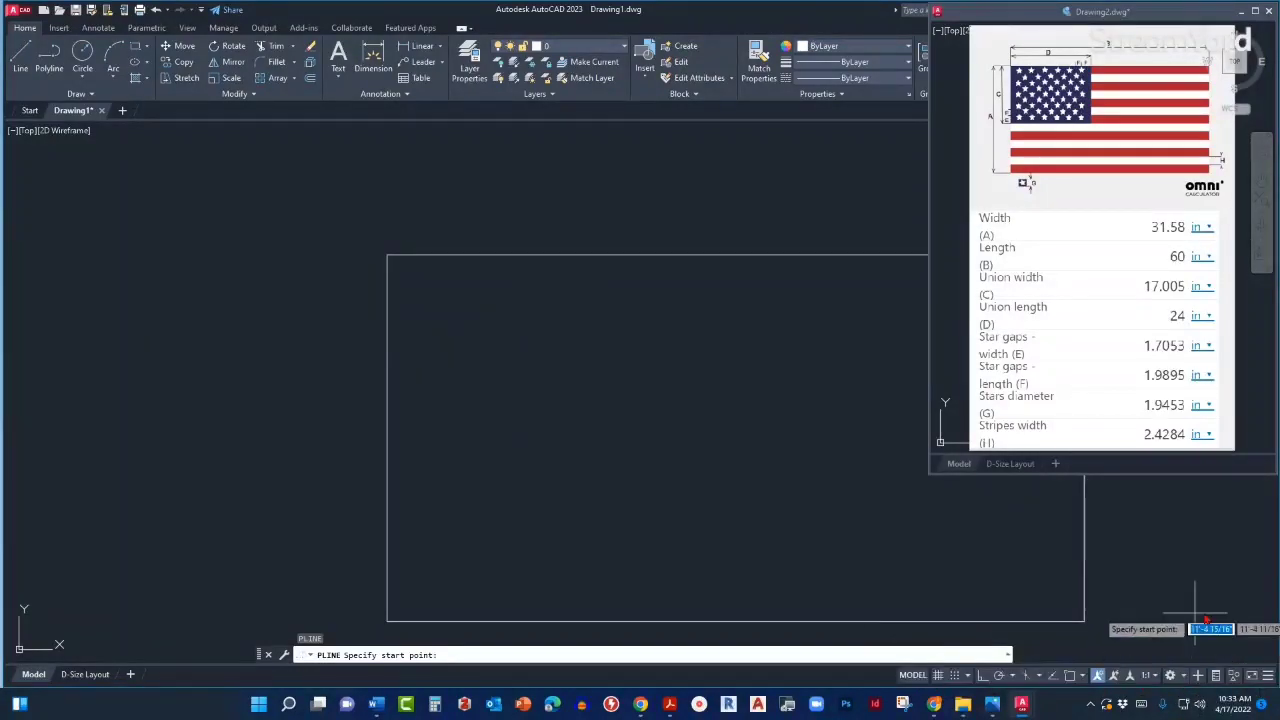
Turn on object snap and clear all of its snap modes, from Parallel and Apparent Intersection through Midpoint and Endpoint.
{"action": "left_click", "coordinate": [1112, 676]}
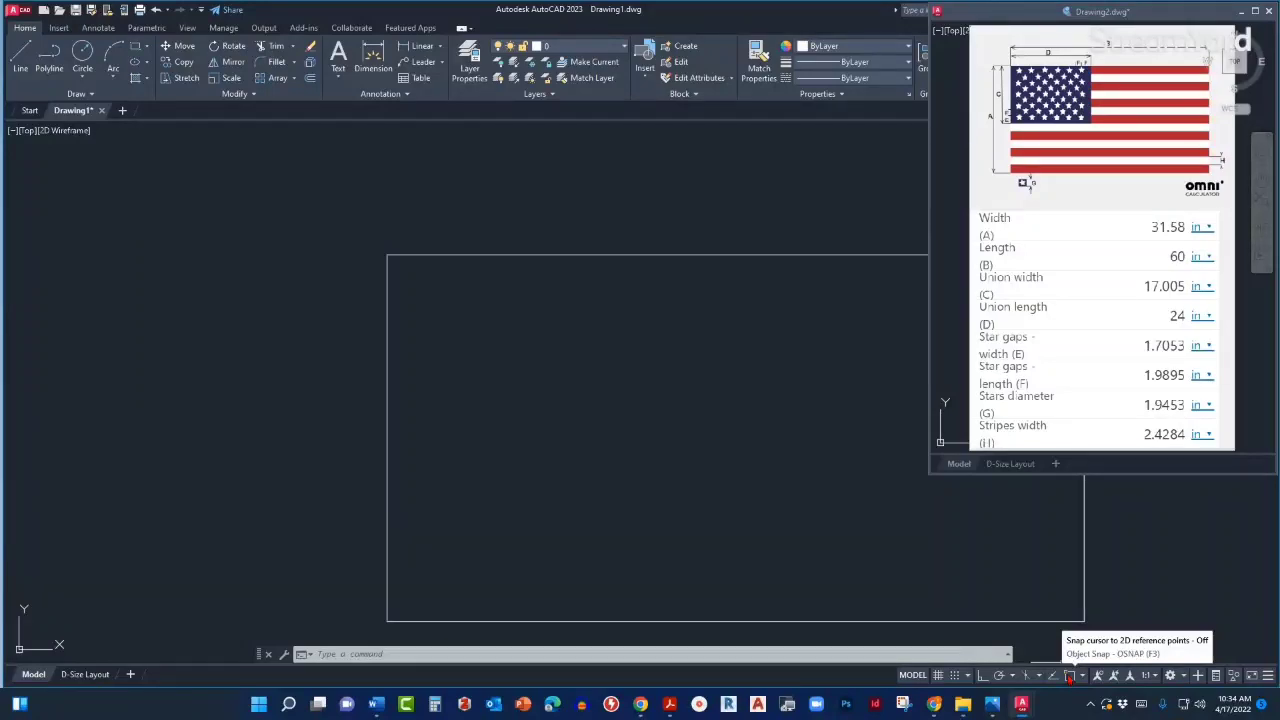
{"action": "left_click", "coordinate": [1070, 676]}
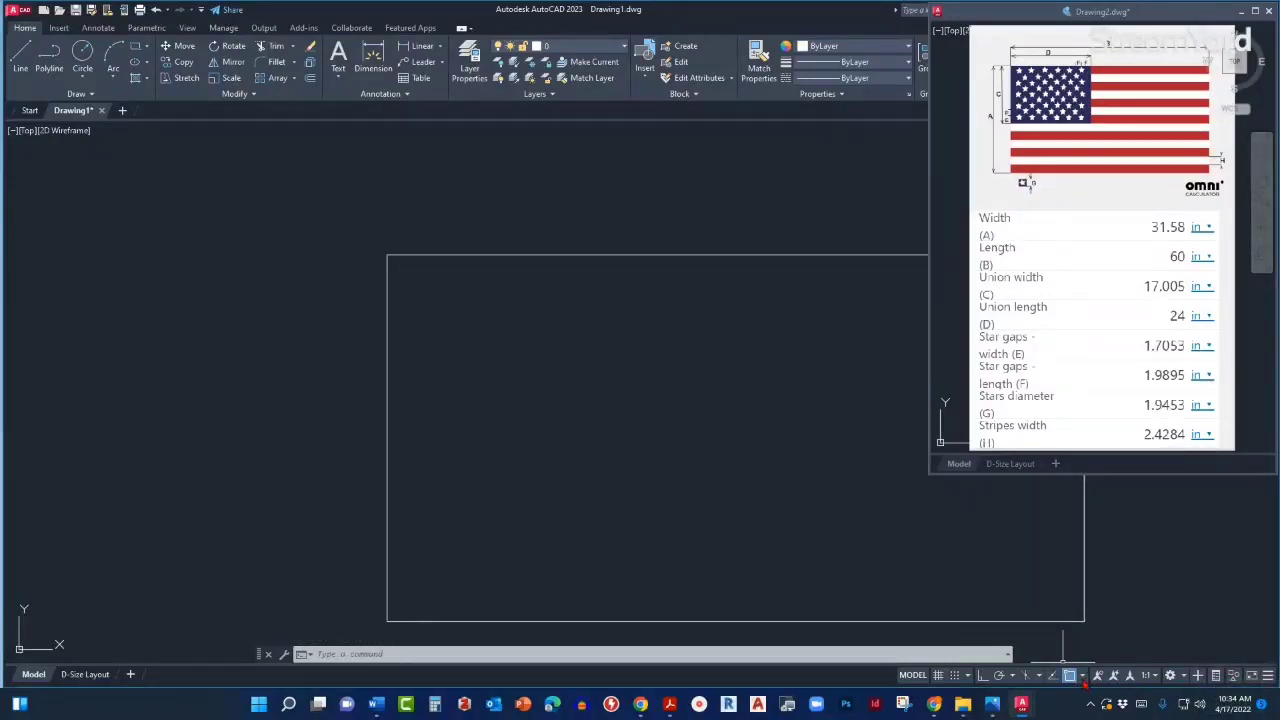
{"action": "left_click", "coordinate": [1082, 677]}
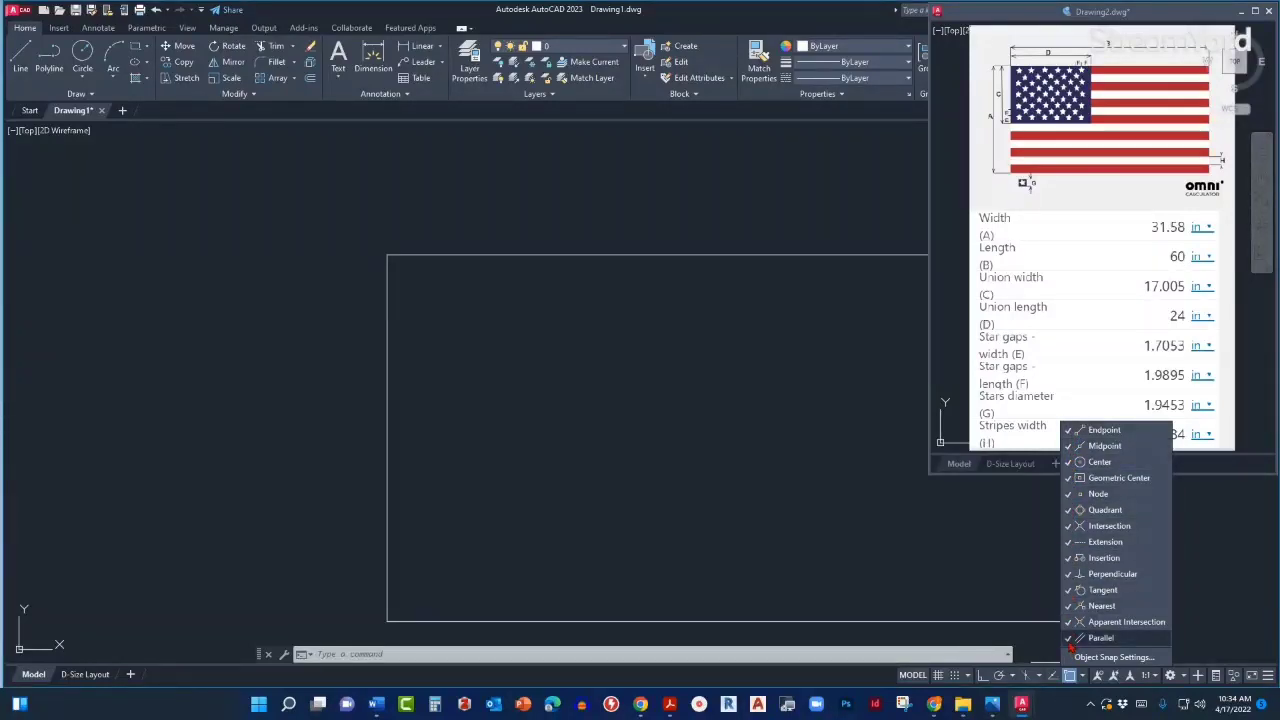
{"action": "left_click", "coordinate": [1067, 640]}
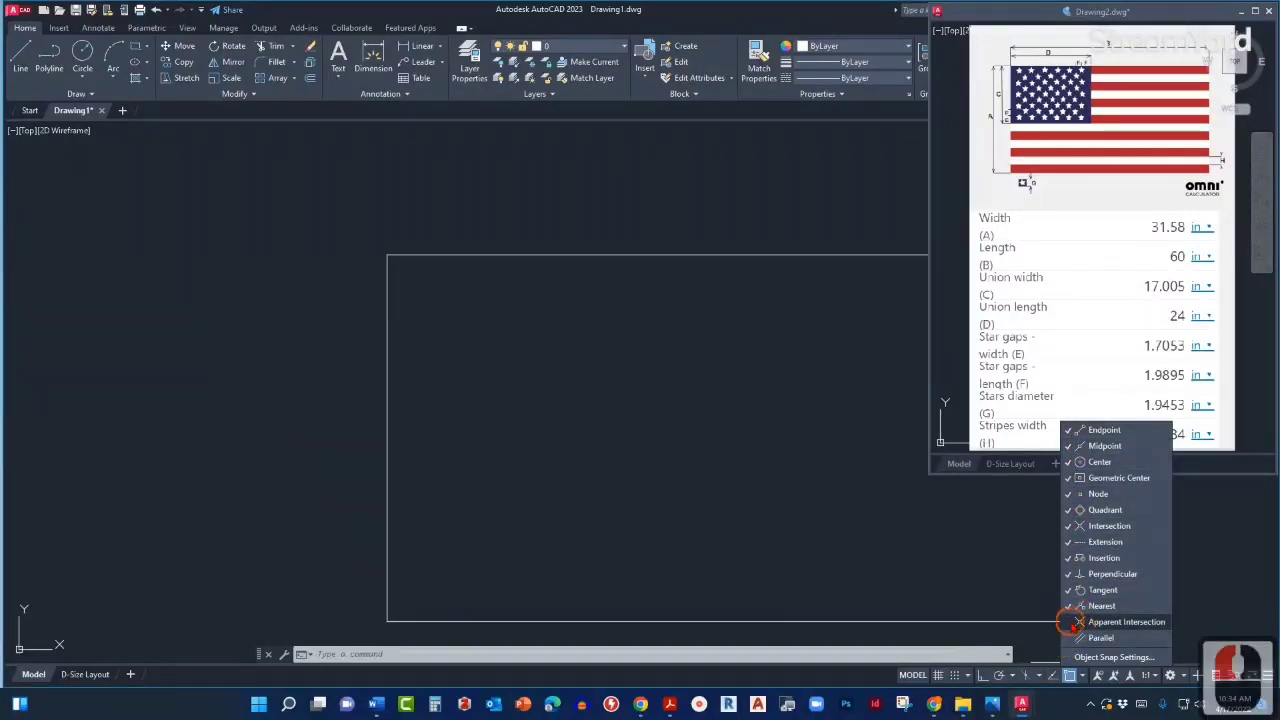
{"action": "left_click", "coordinate": [1070, 617]}
{"action": "left_click", "coordinate": [1070, 606]}
{"action": "left_click", "coordinate": [1070, 590]}
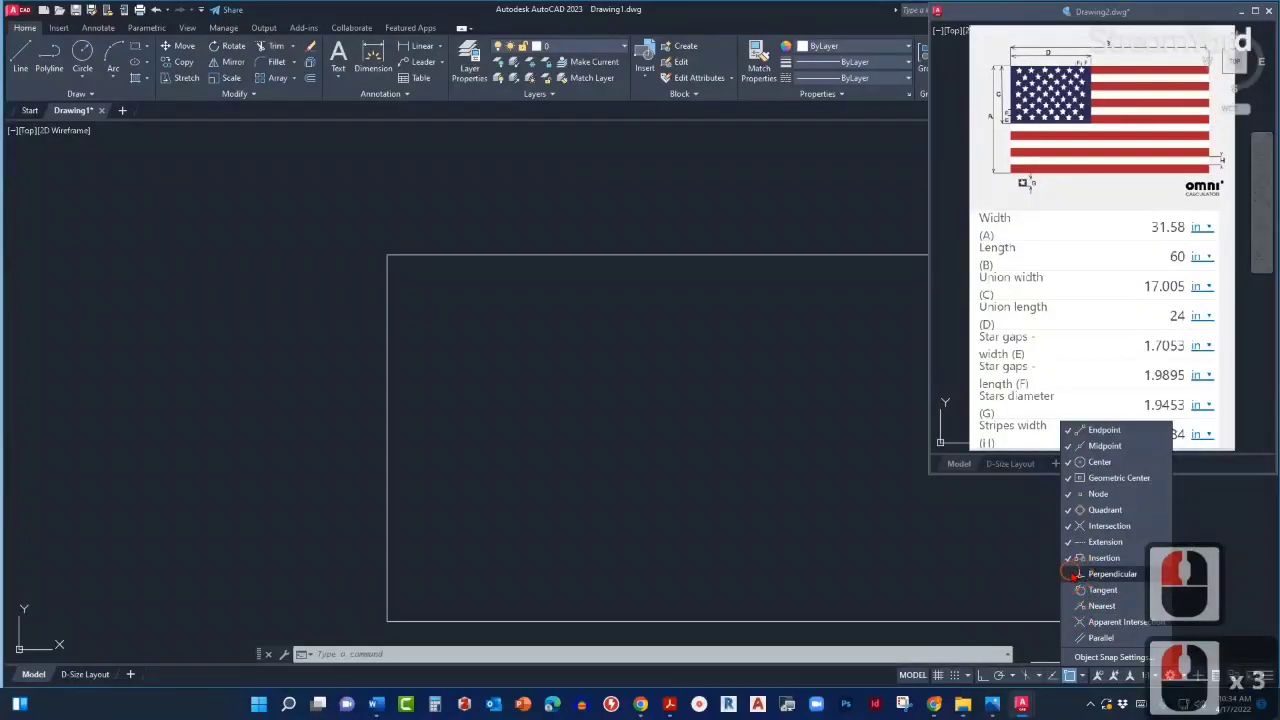
{"action": "left_click", "coordinate": [1069, 574]}
{"action": "left_click", "coordinate": [1069, 558]}
{"action": "left_click", "coordinate": [1069, 542]}
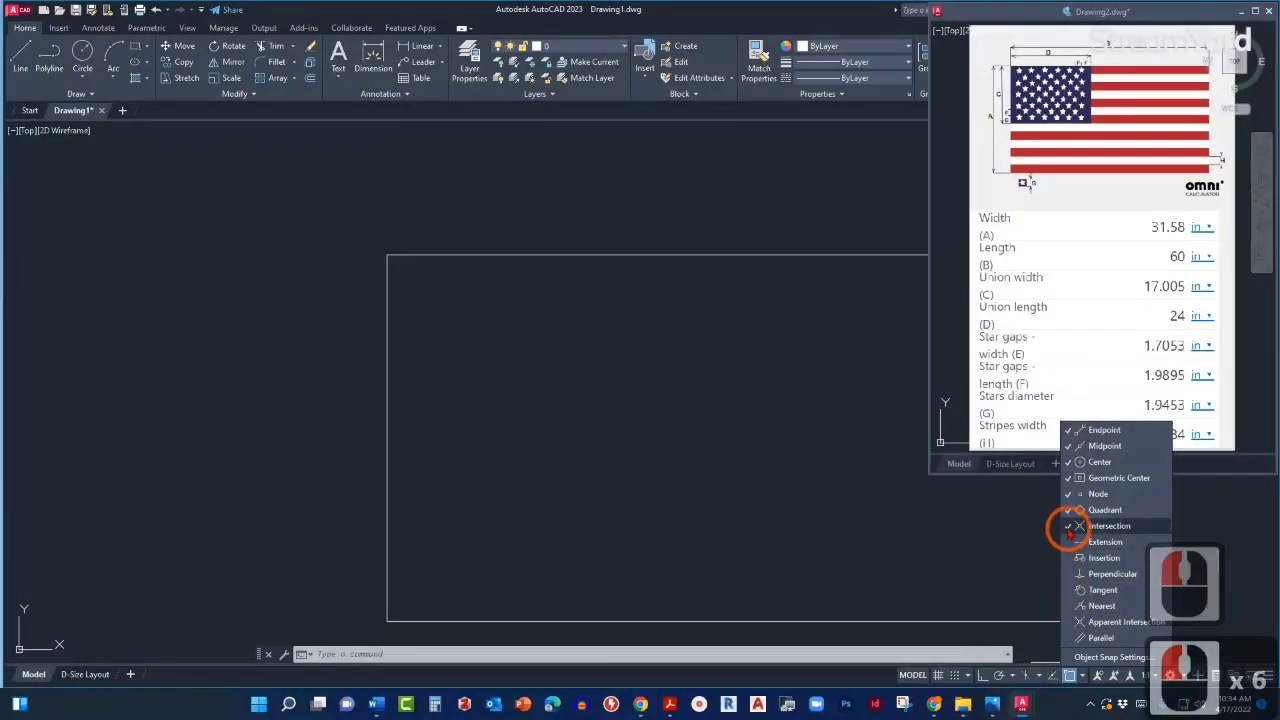
{"action": "left_click", "coordinate": [1069, 526]}
{"action": "left_click", "coordinate": [1068, 510]}
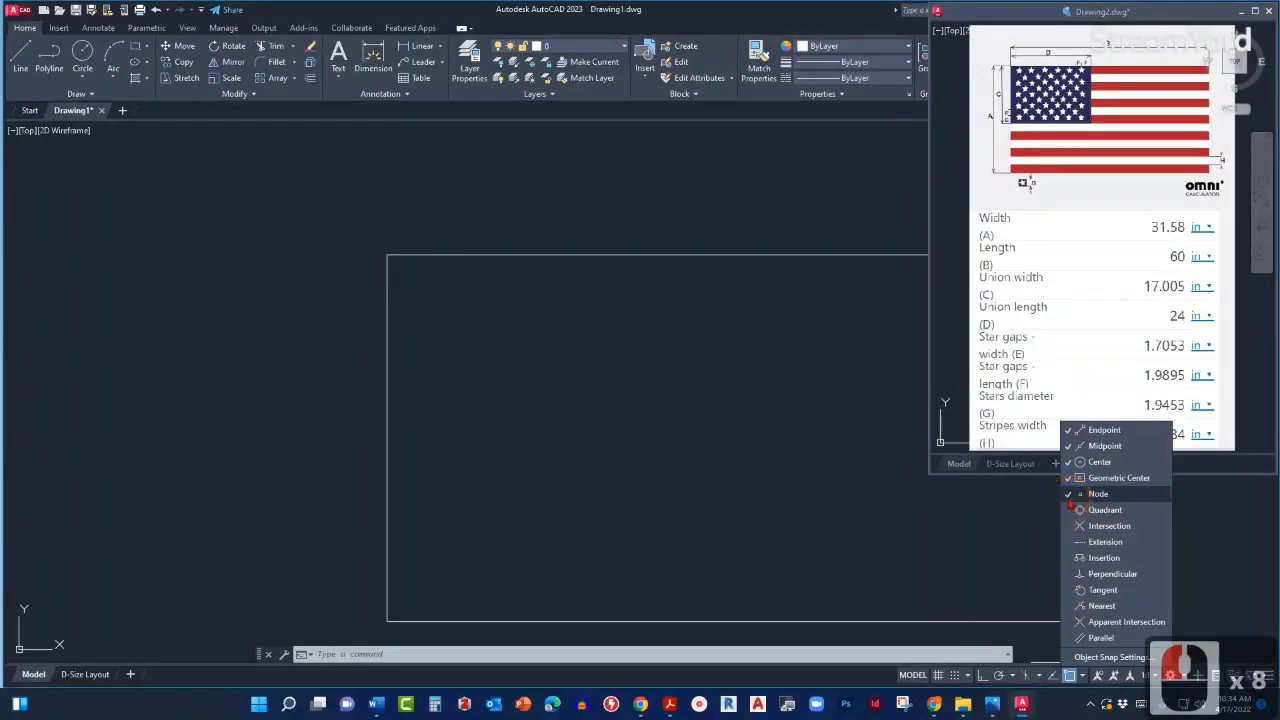
{"action": "left_click", "coordinate": [1068, 494]}
{"action": "left_click", "coordinate": [1068, 478]}
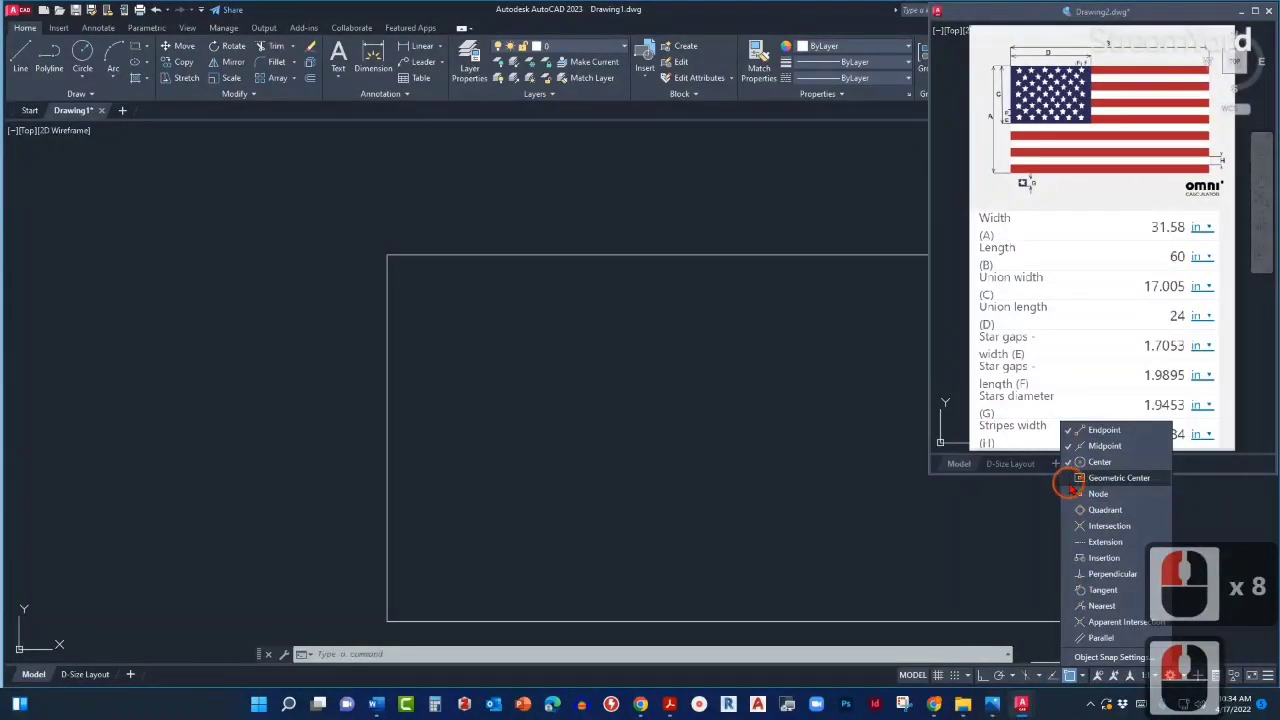
{"action": "left_click", "coordinate": [1069, 462]}
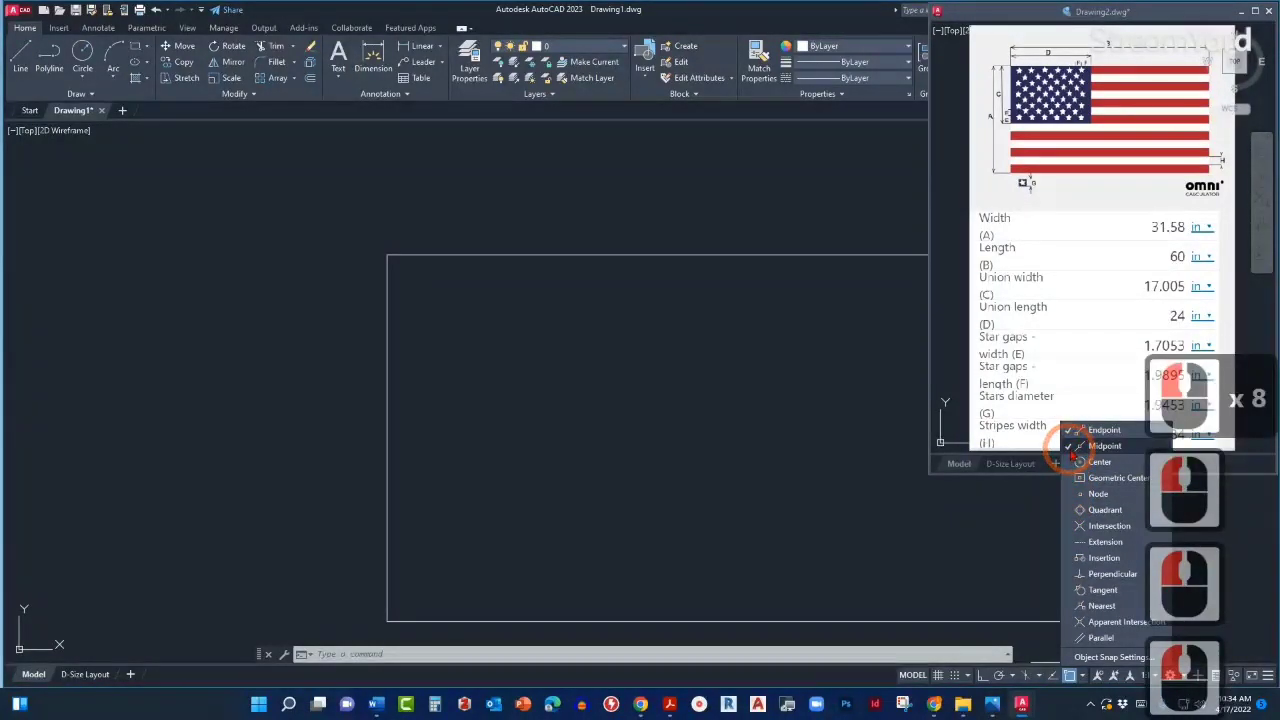
{"action": "left_click", "coordinate": [1071, 446]}
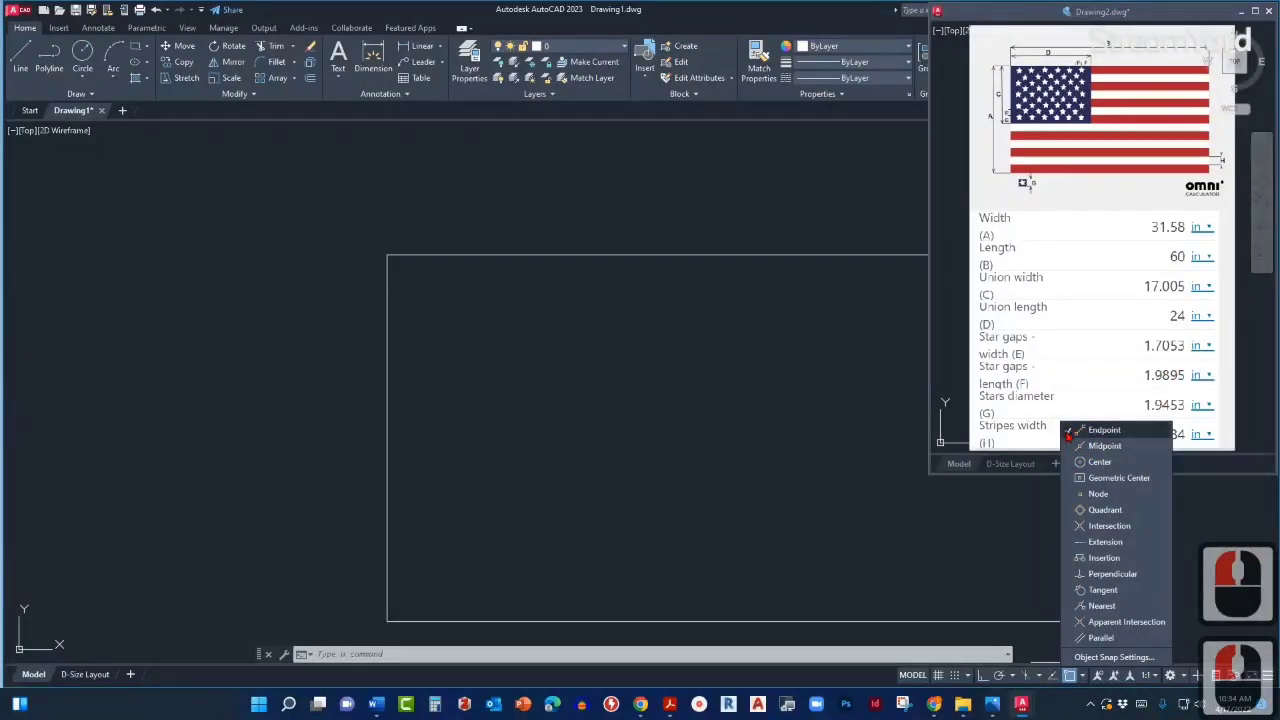
{"action": "left_click", "coordinate": [1071, 431]}
{"action": "left_click", "coordinate": [634, 383]}
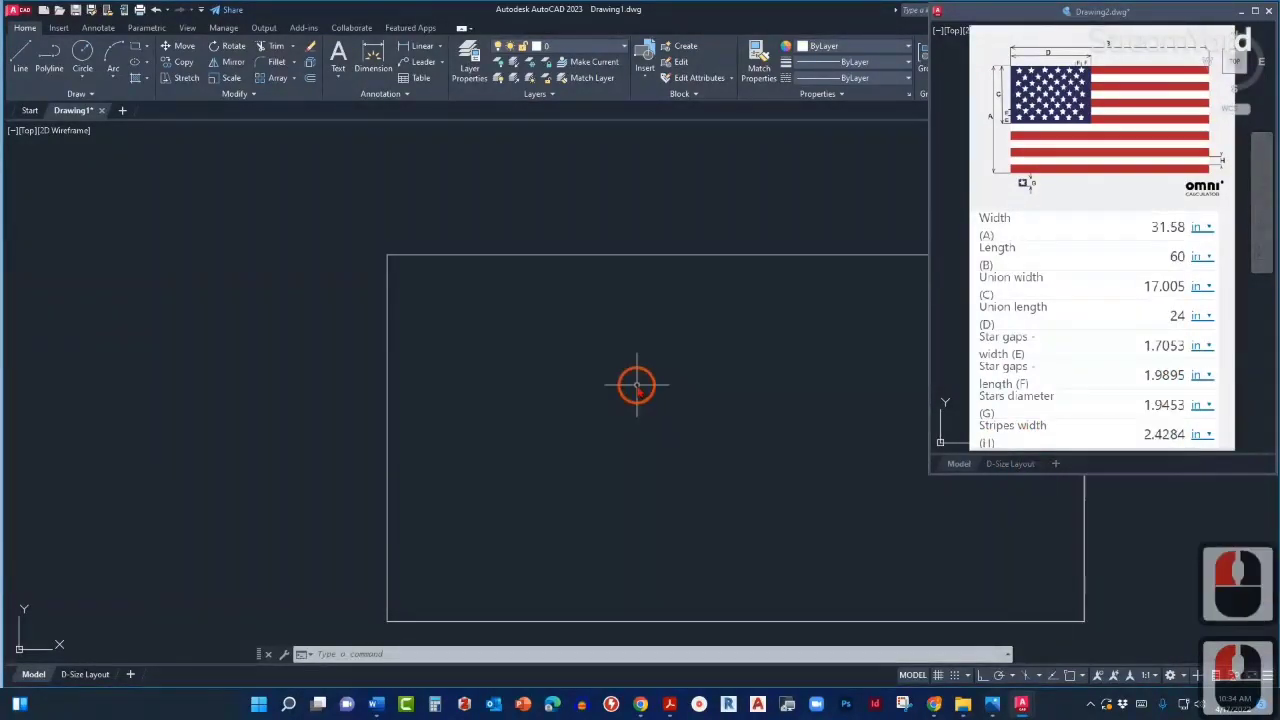
Turn on the Endpoint object snap and test it by starting a polyline at the rectangle's upper-left corner.
{"action": "type", "text": "PL"}
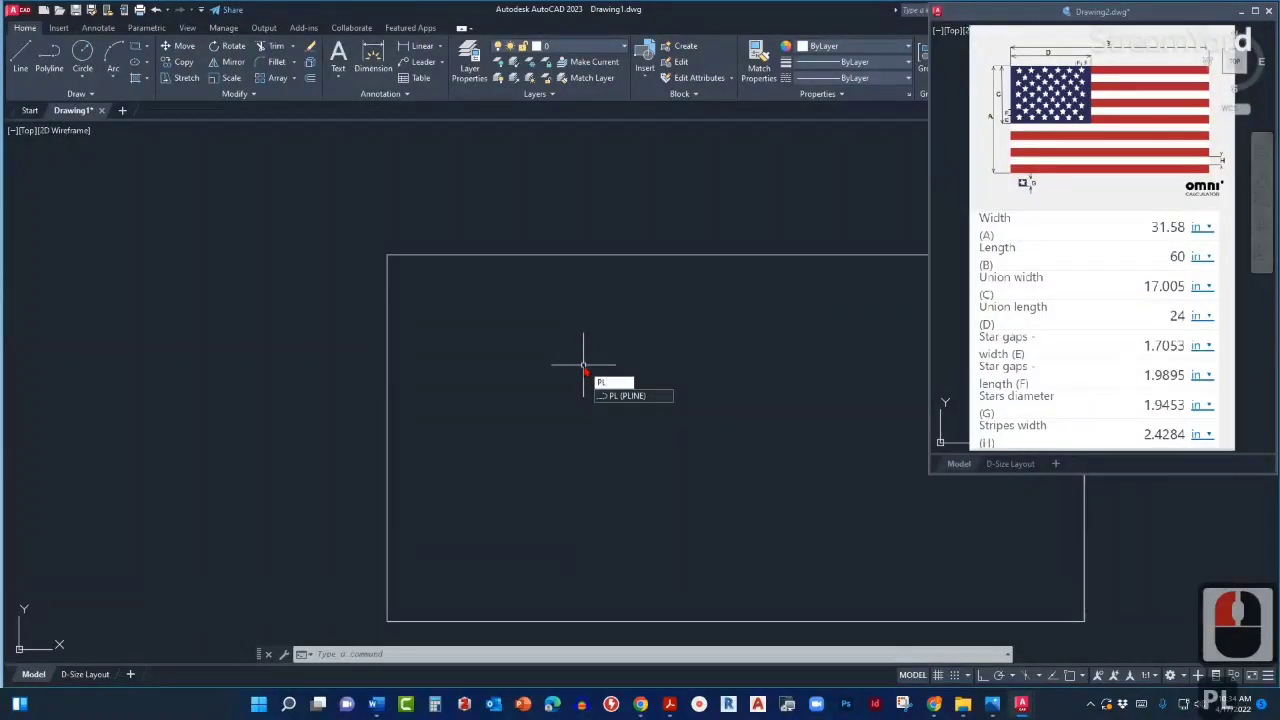
{"action": "key", "text": "Return"}
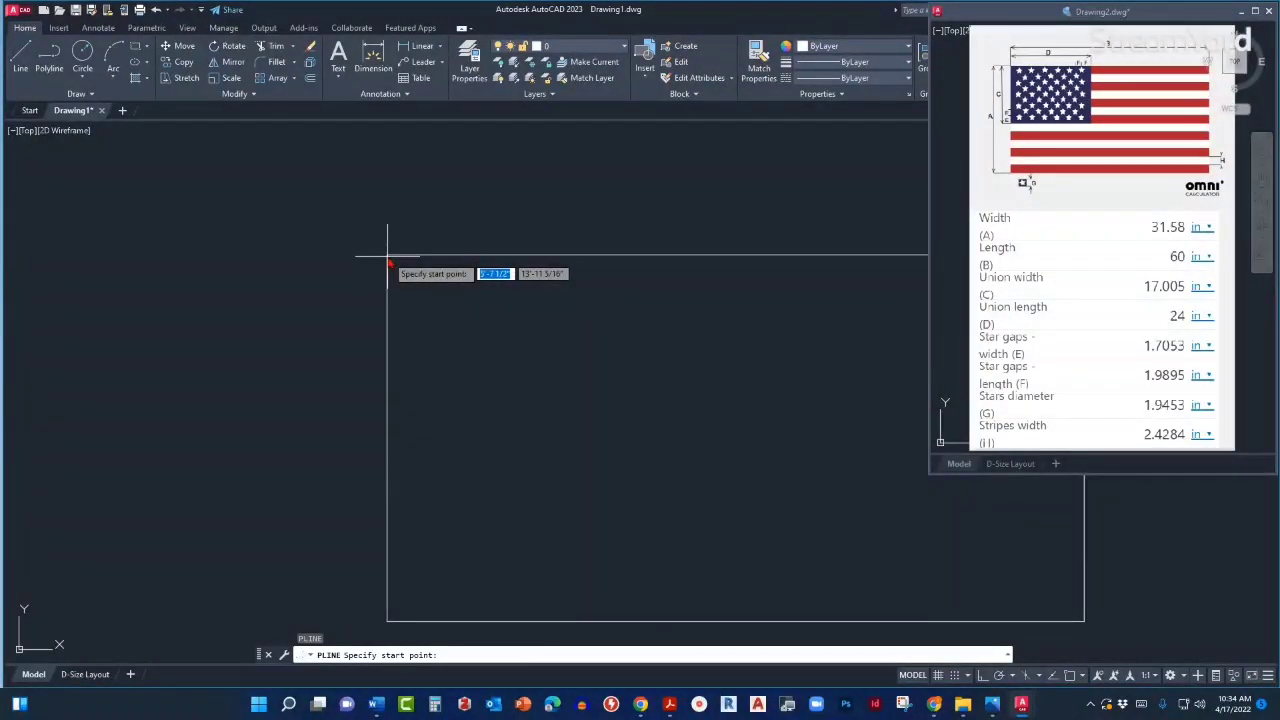
{"action": "scroll", "coordinate": [388, 257], "scroll_direction": "up", "scroll_amount": 2}
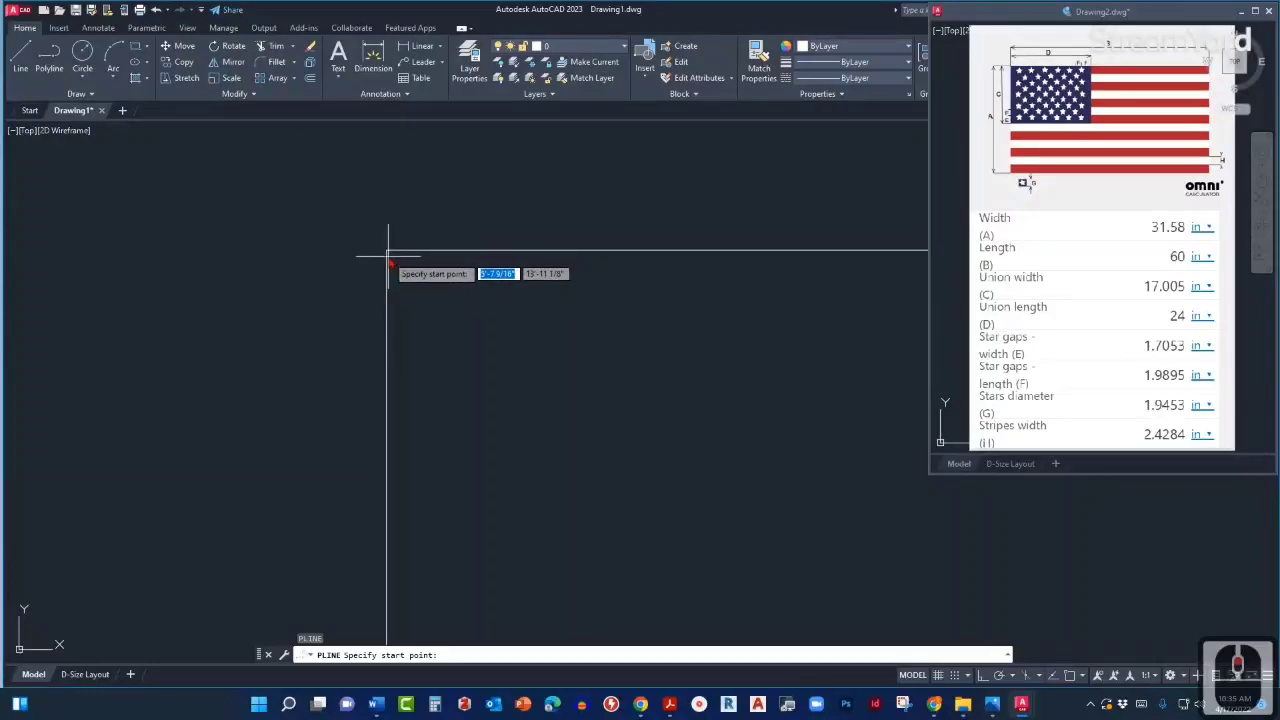
{"action": "scroll", "coordinate": [450, 294], "scroll_direction": "down", "scroll_amount": 2}
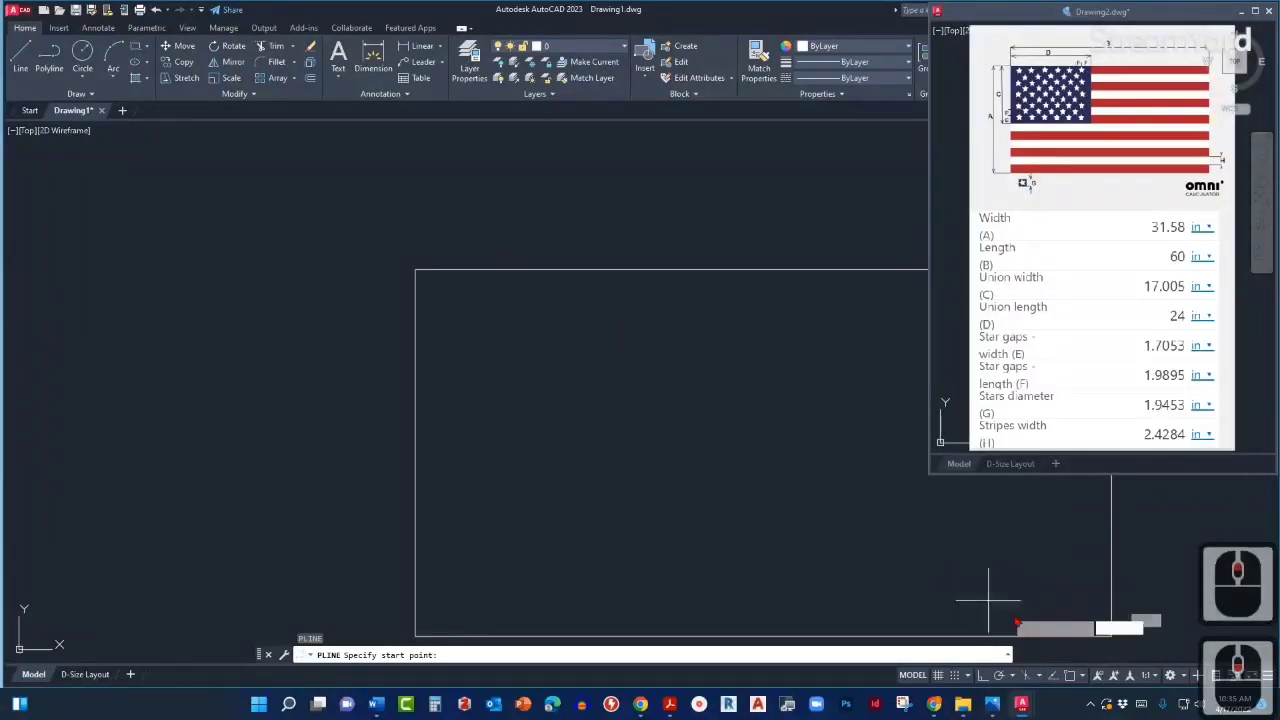
{"action": "left_click", "coordinate": [1082, 675]}
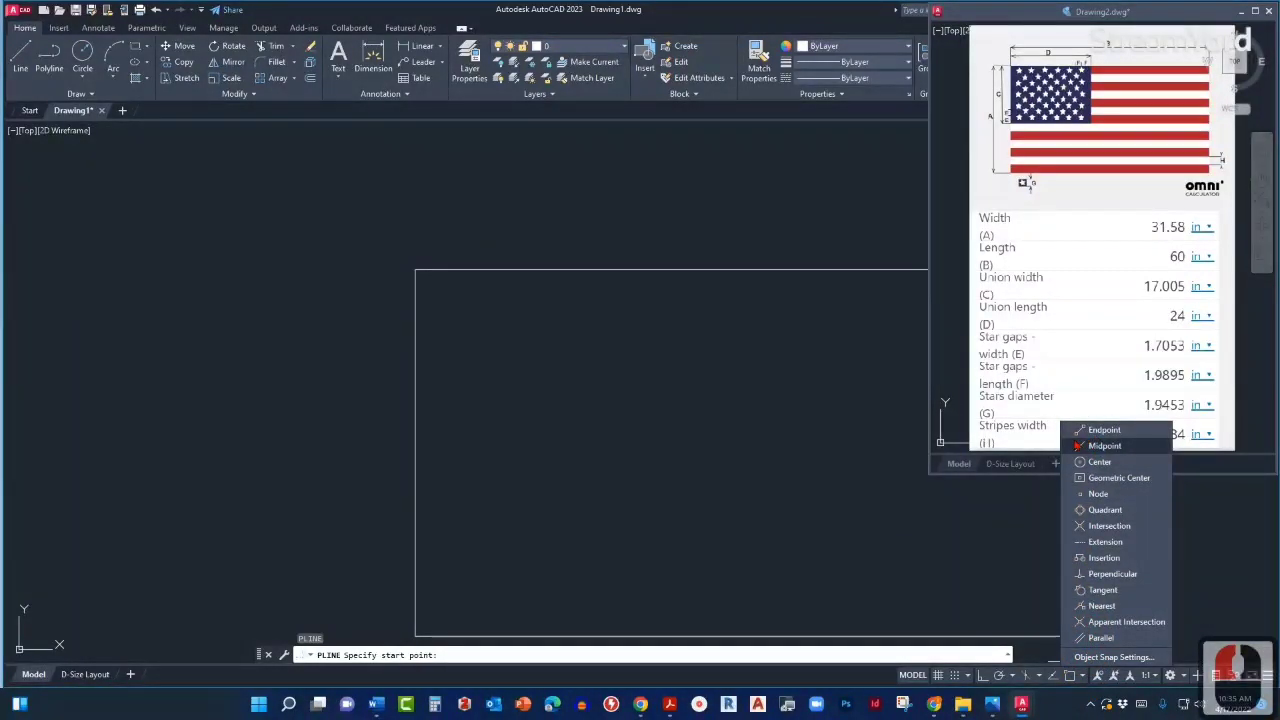
{"action": "left_click", "coordinate": [1076, 432]}
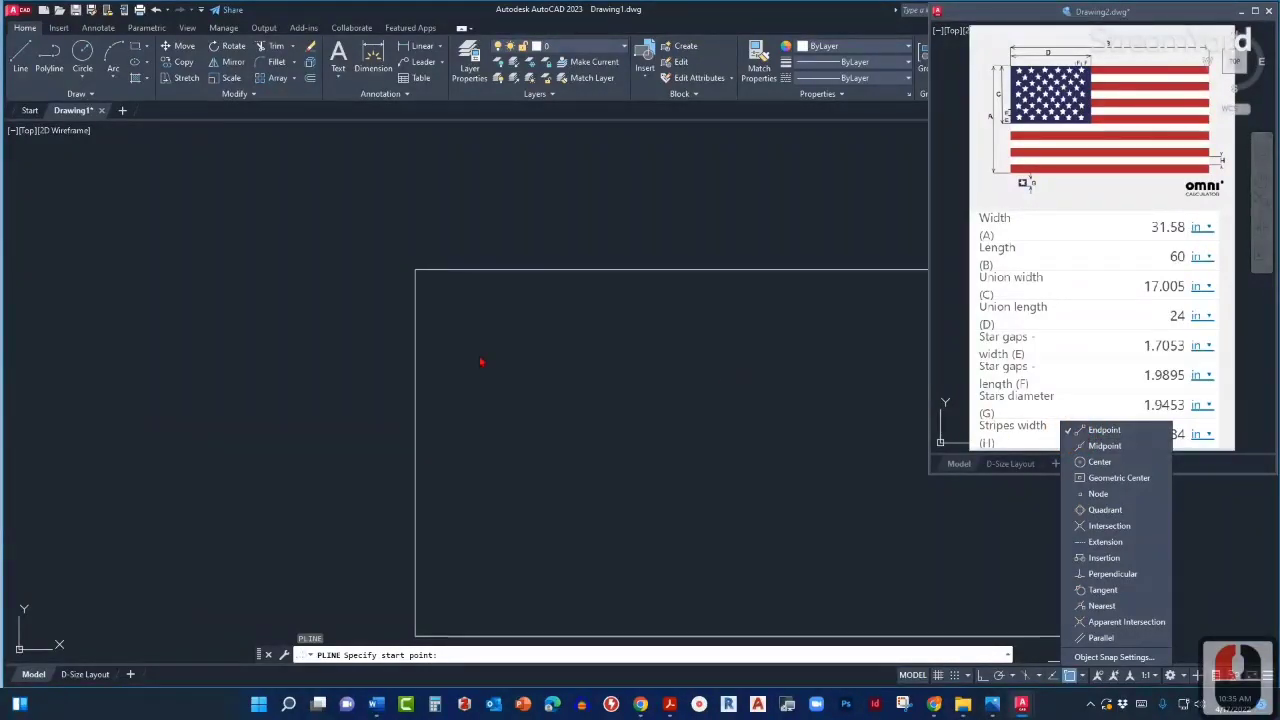
{"action": "left_click", "coordinate": [430, 290]}
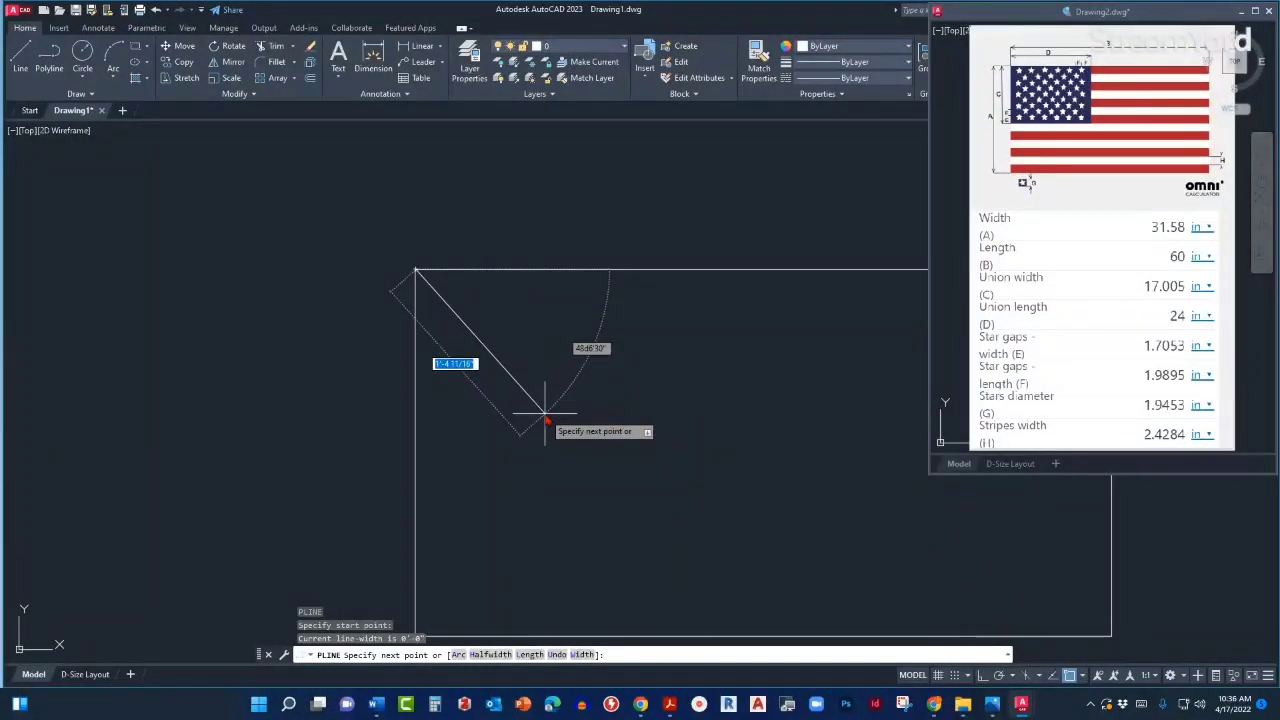
{"action": "key", "text": "Escape"}
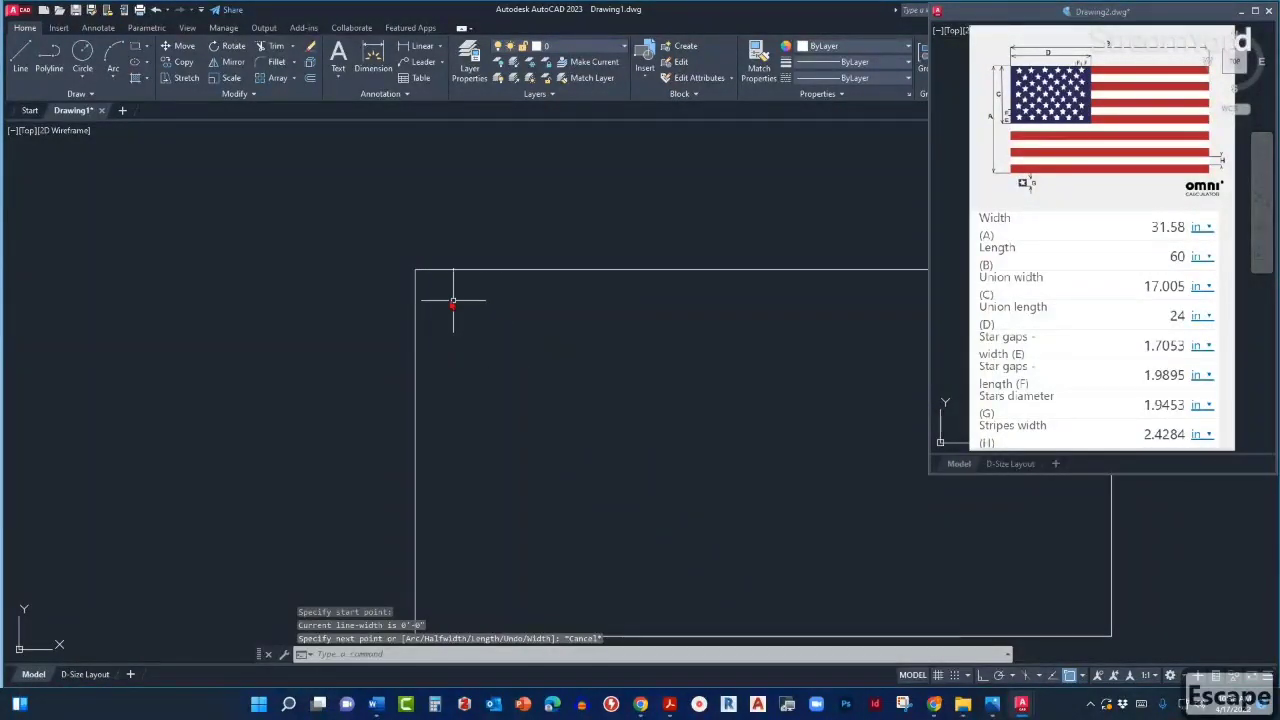
Add Extension to the active object snap modes.
{"action": "left_click", "coordinate": [1083, 677]}
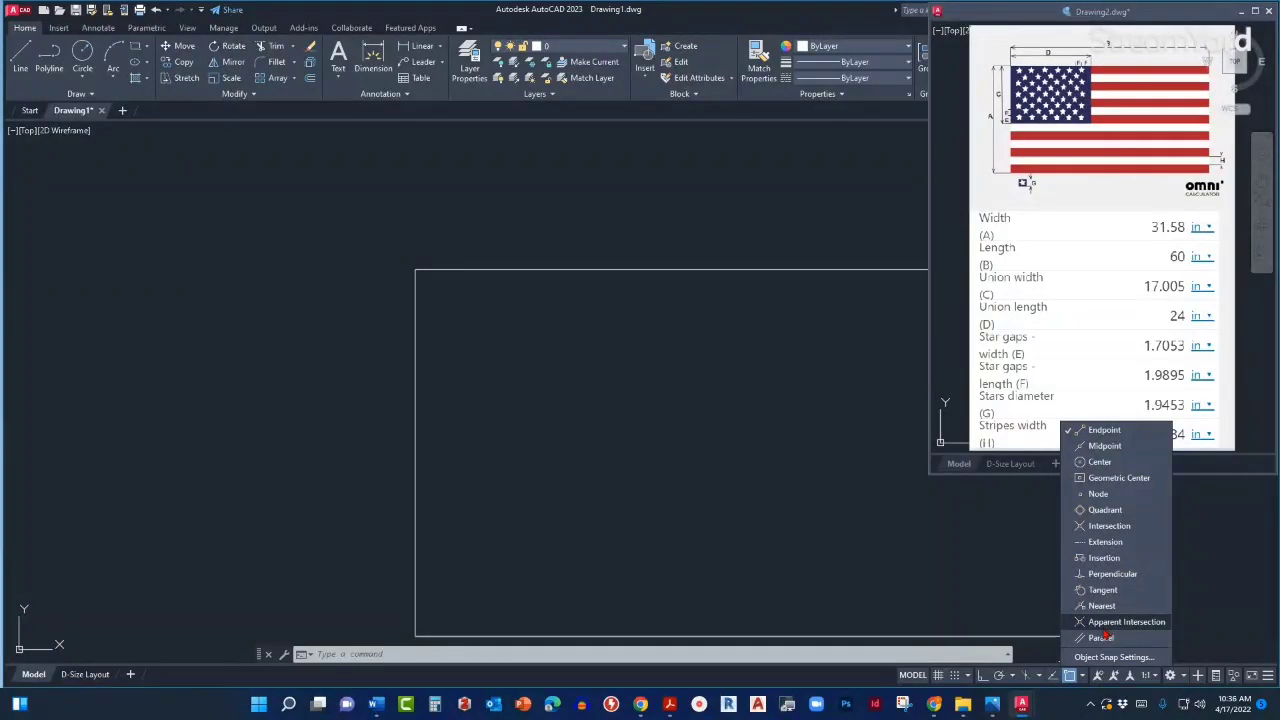
{"action": "left_click", "coordinate": [1105, 542]}
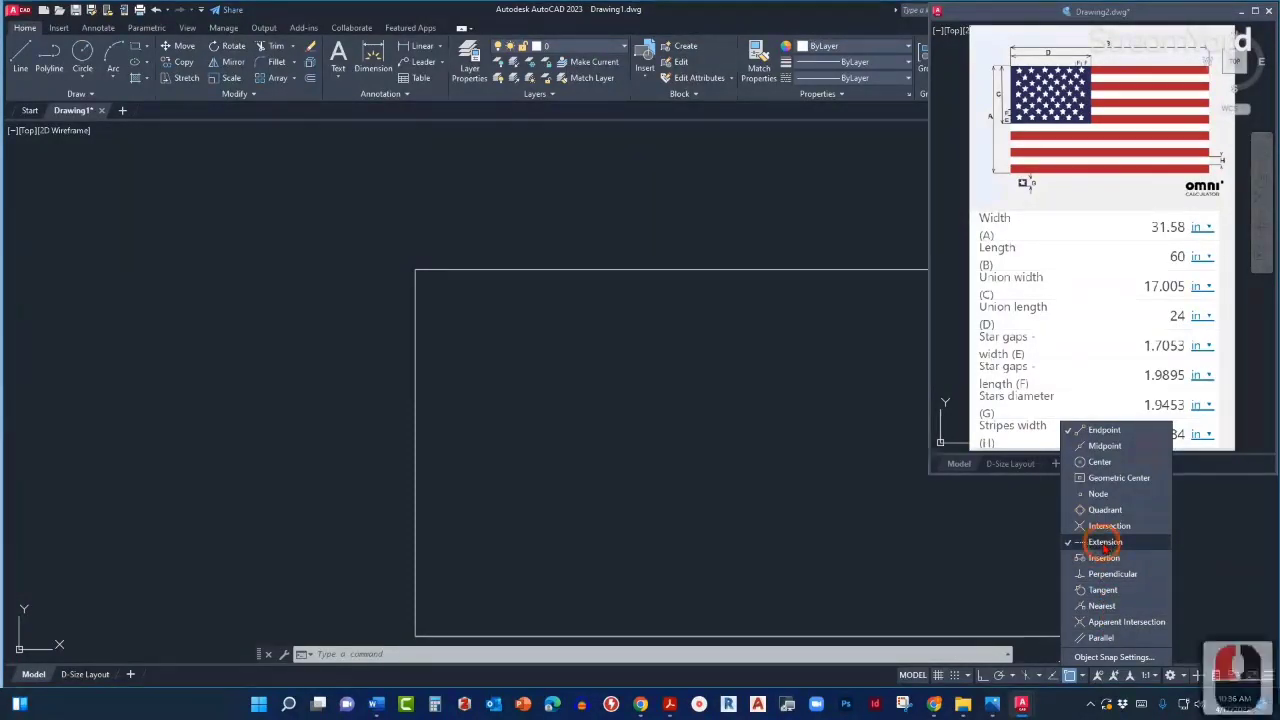
{"action": "left_click", "coordinate": [949, 557]}
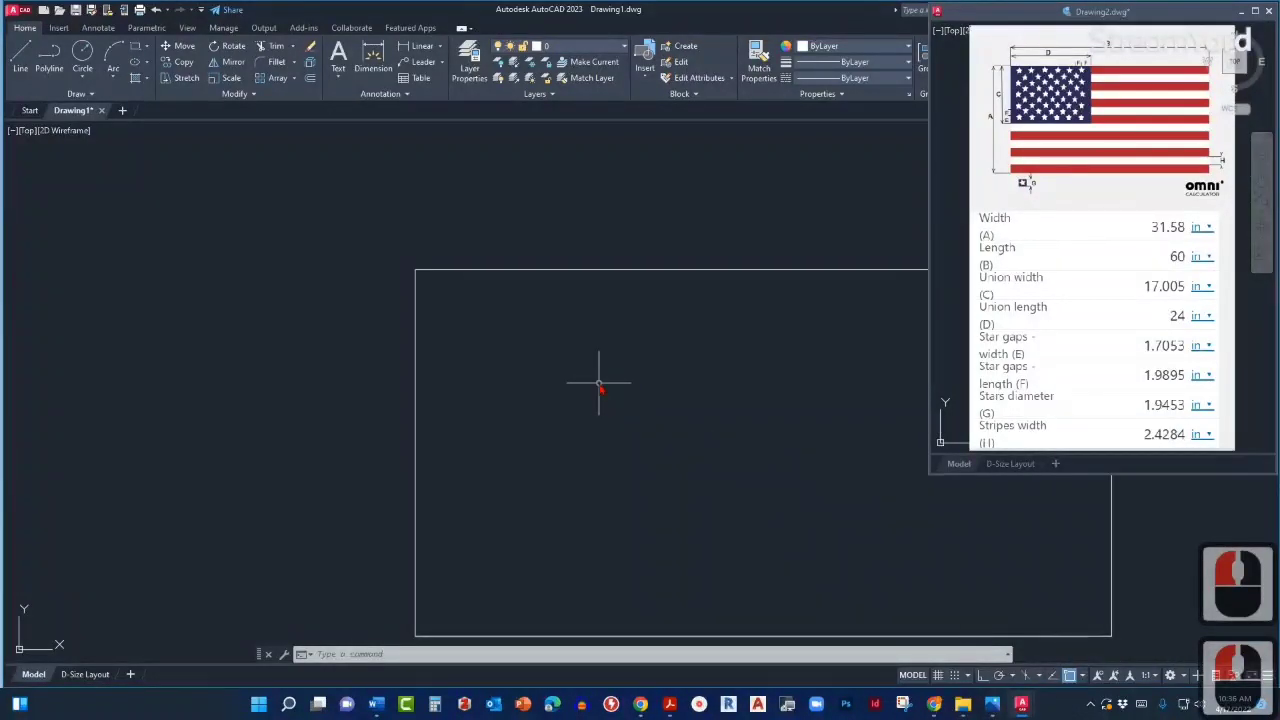
Start a polyline on the rectangle's left edge, 17.005 below its upper-left corner along the edge's extension.
{"action": "type", "text": "PL"}
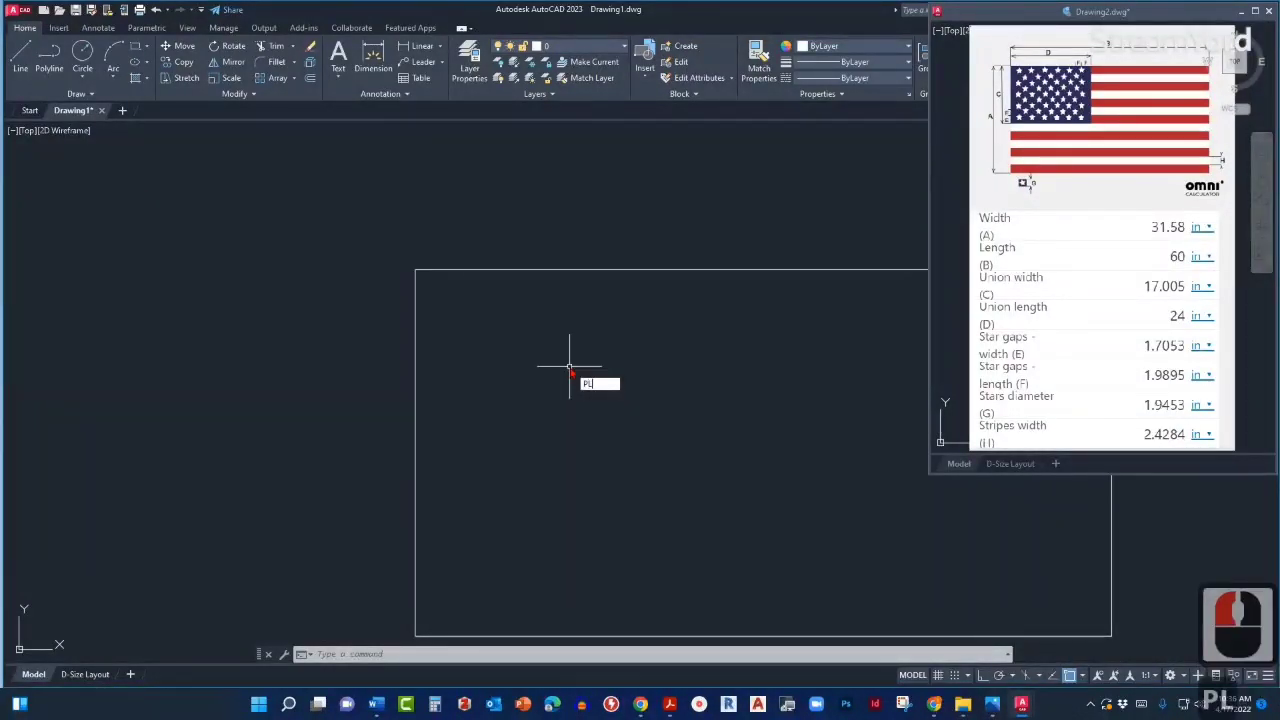
{"action": "key", "text": "Return"}
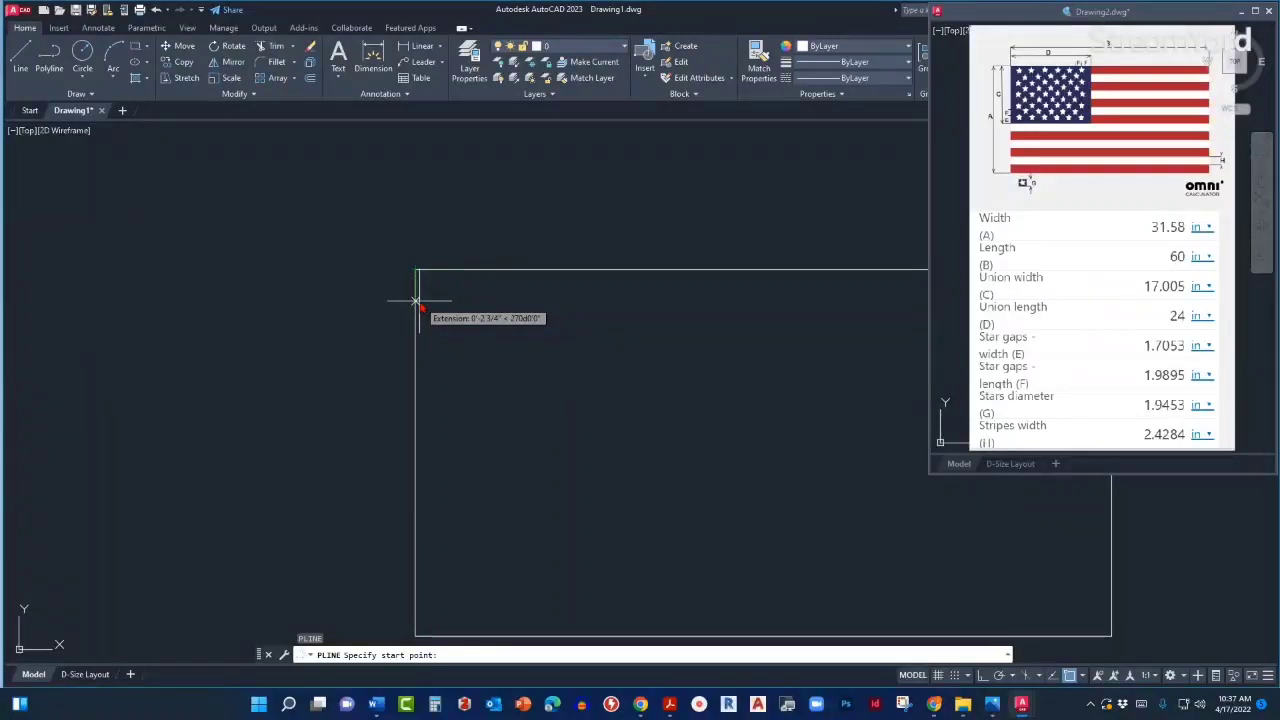
{"action": "type", "text": "1"}
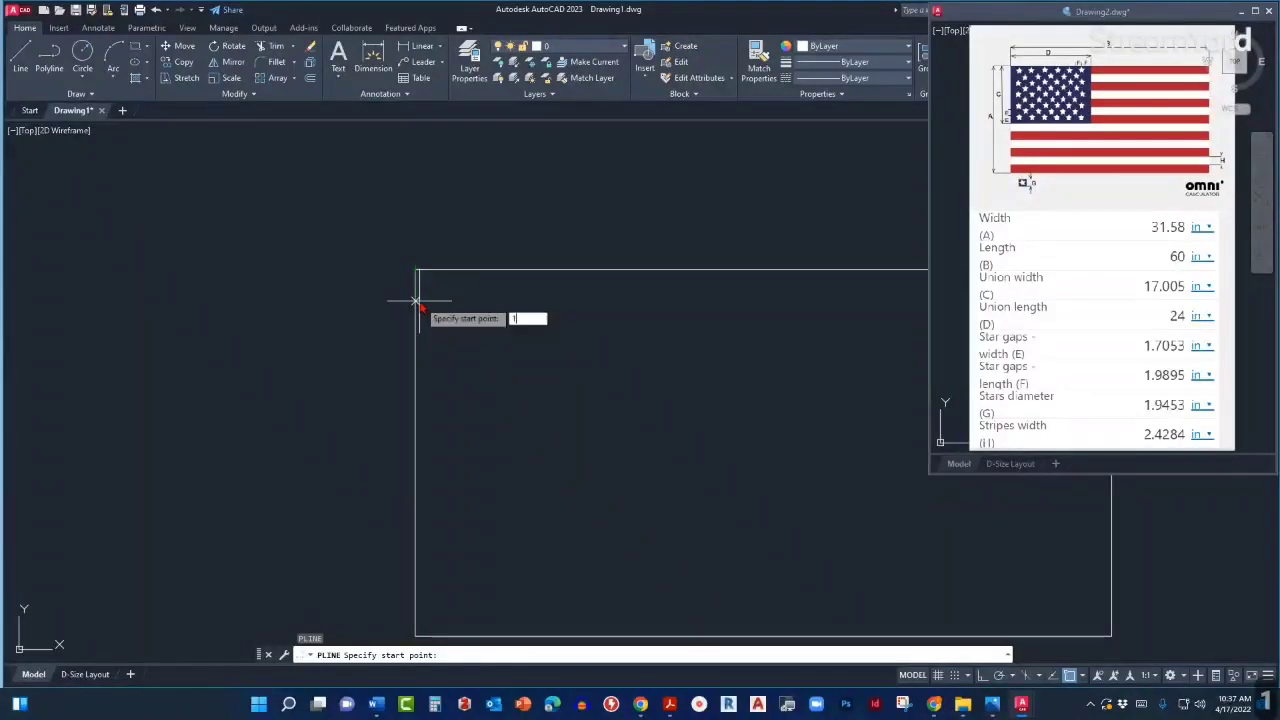
{"action": "type", "text": "7."}
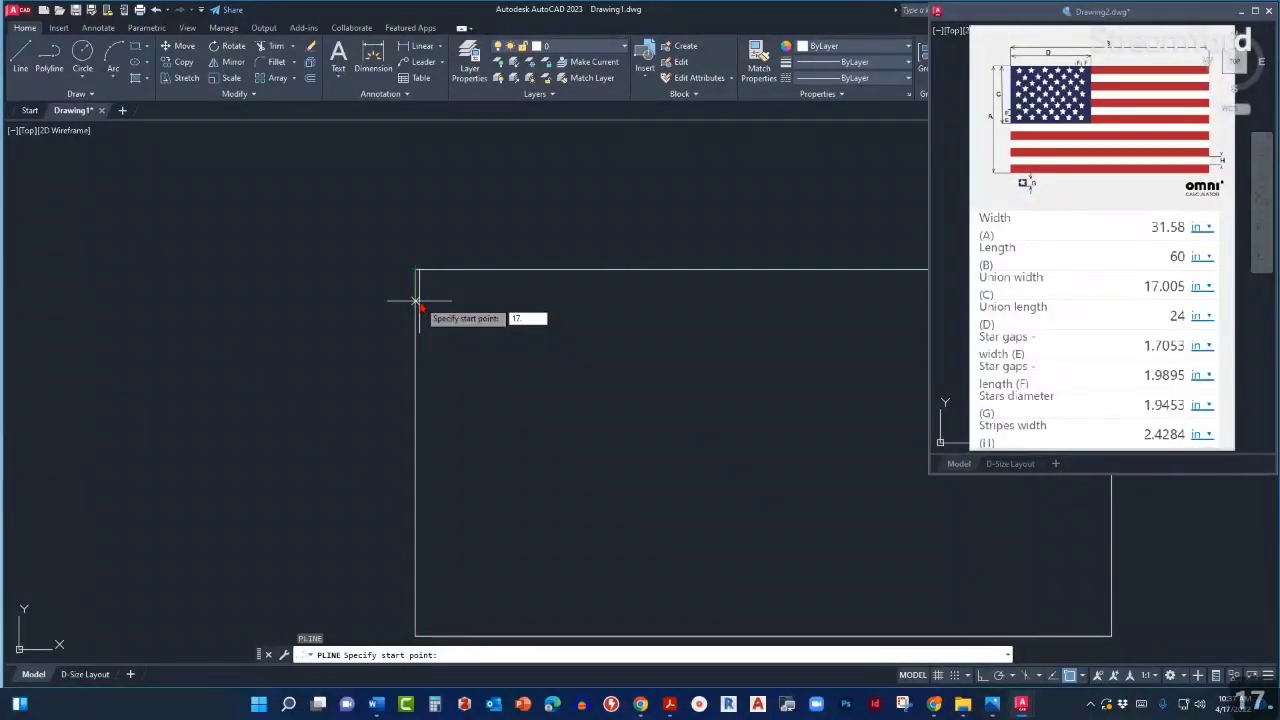
{"action": "type", "text": "005"}
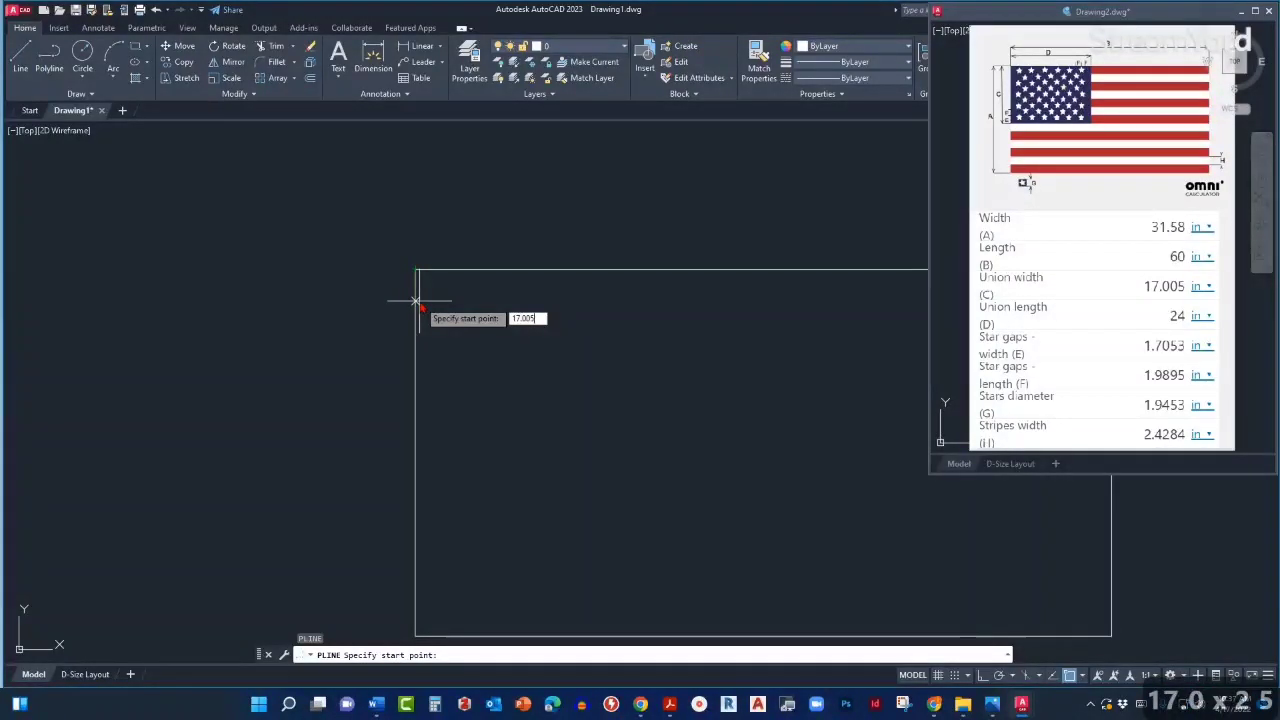
{"action": "key", "text": "Return"}
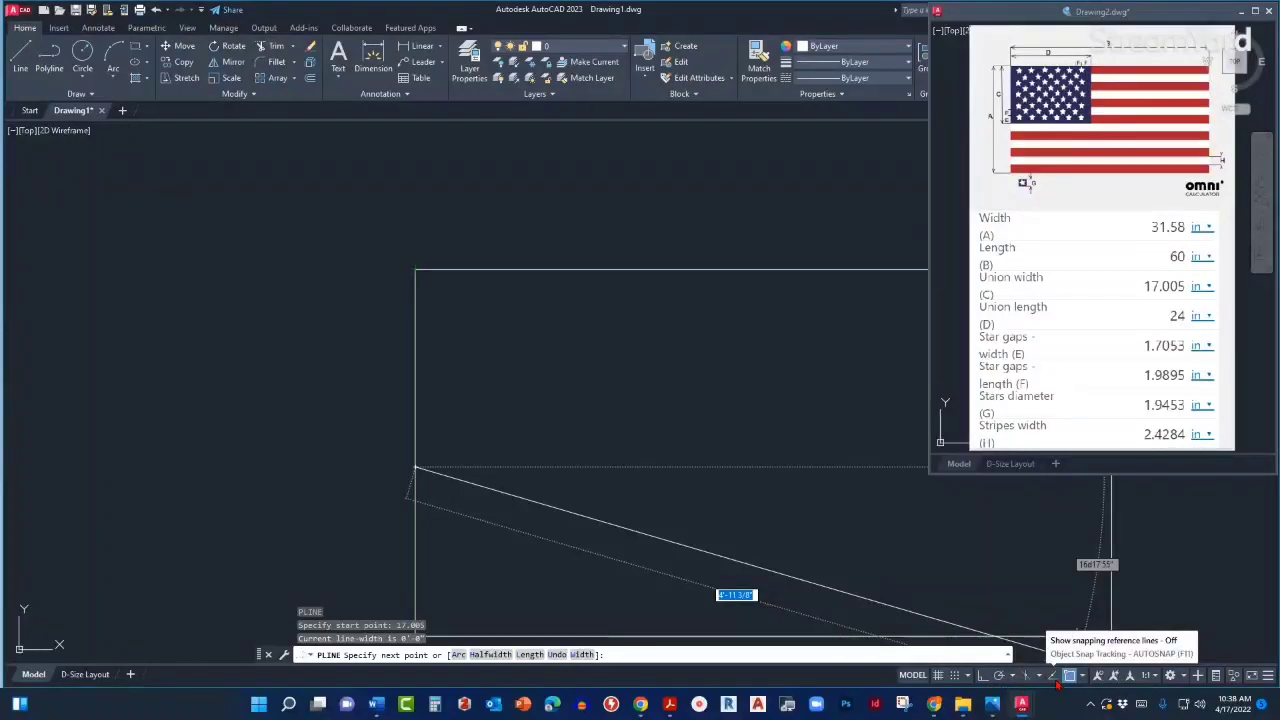
Turn on Ortho and draw the polyline's first segment 24 long horizontally to the right.
{"action": "left_click", "coordinate": [983, 676]}
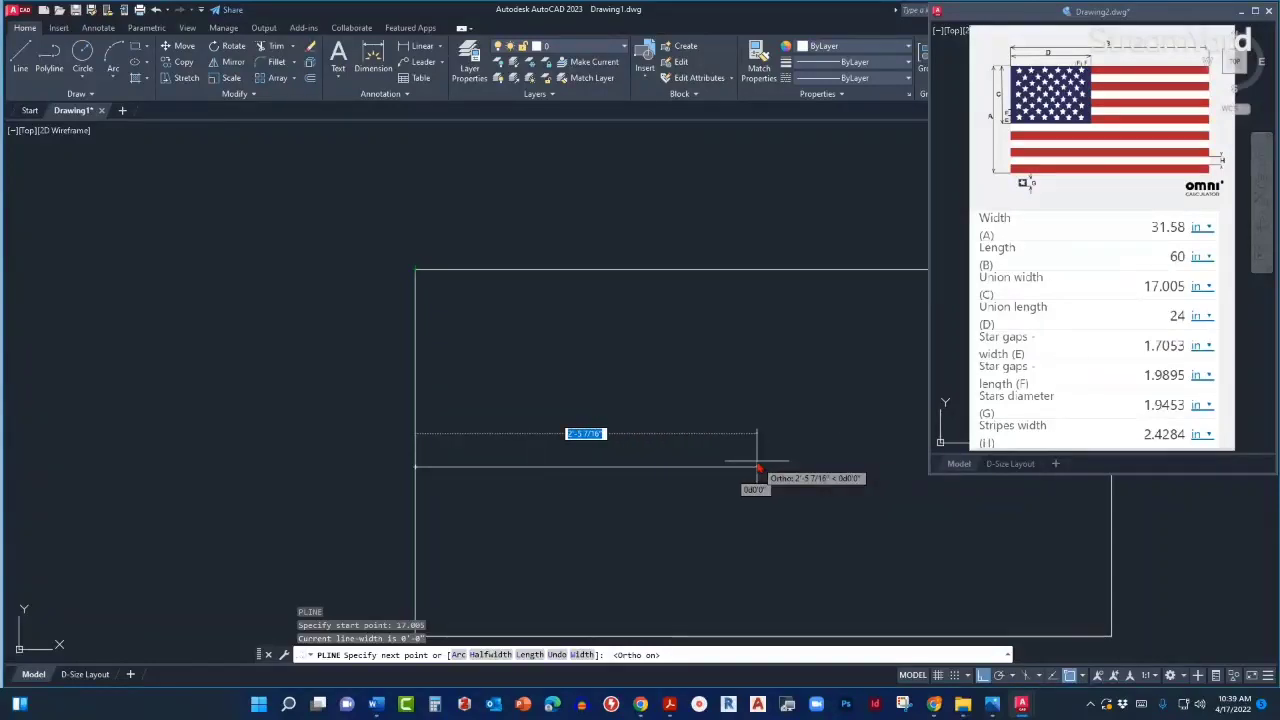
{"action": "type", "text": "24"}
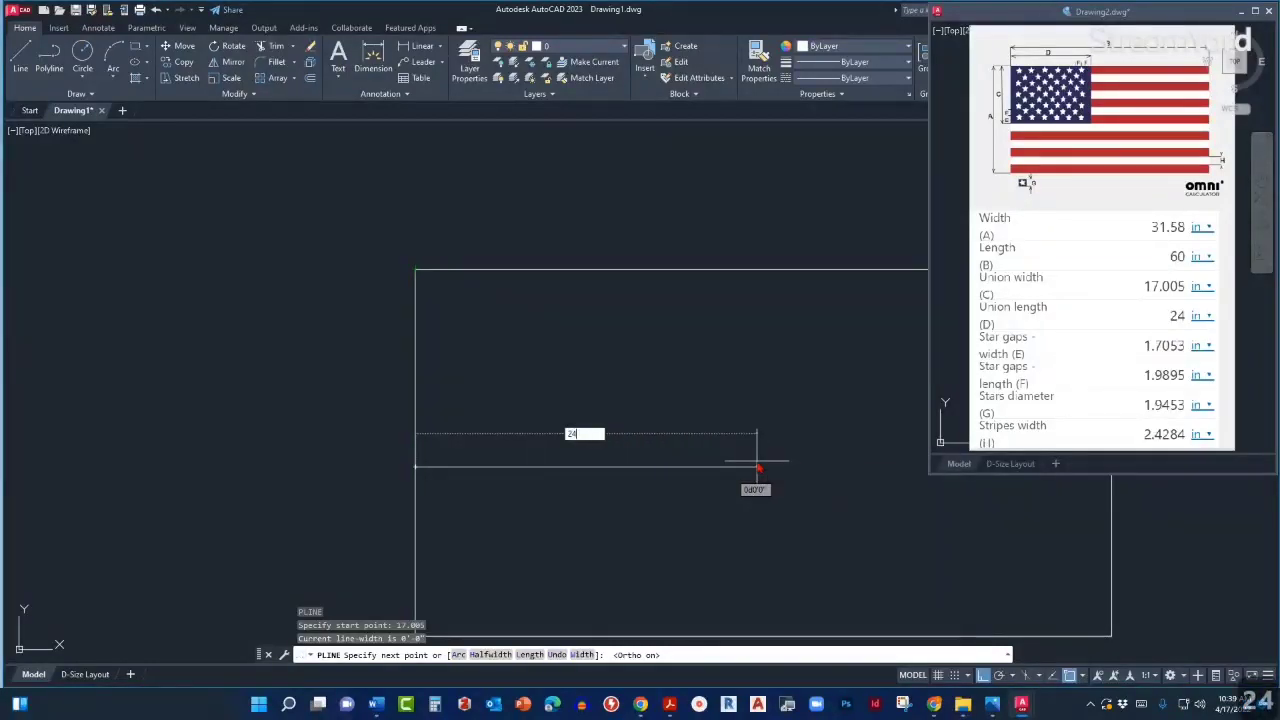
{"action": "key", "text": "Return"}
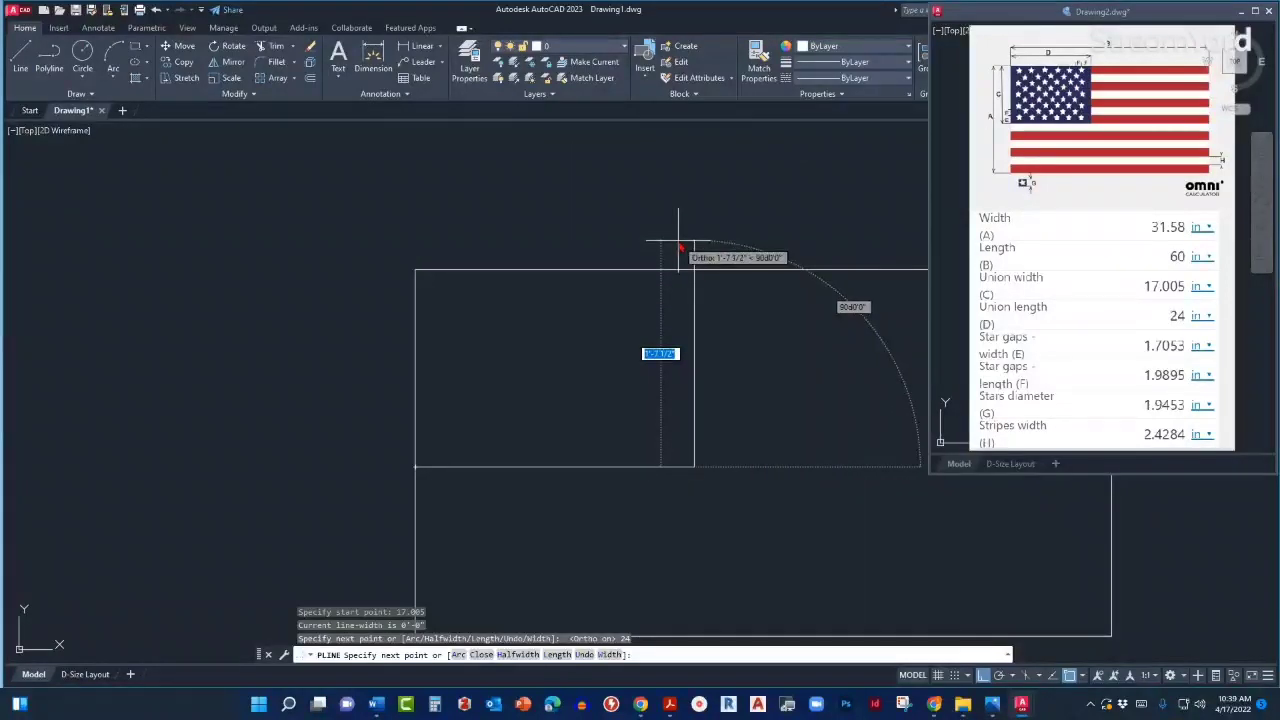
Add Perpendicular to the active object snap modes while keeping the polyline in progress.
{"action": "scroll", "coordinate": [700, 275], "scroll_direction": "up", "scroll_amount": 2}
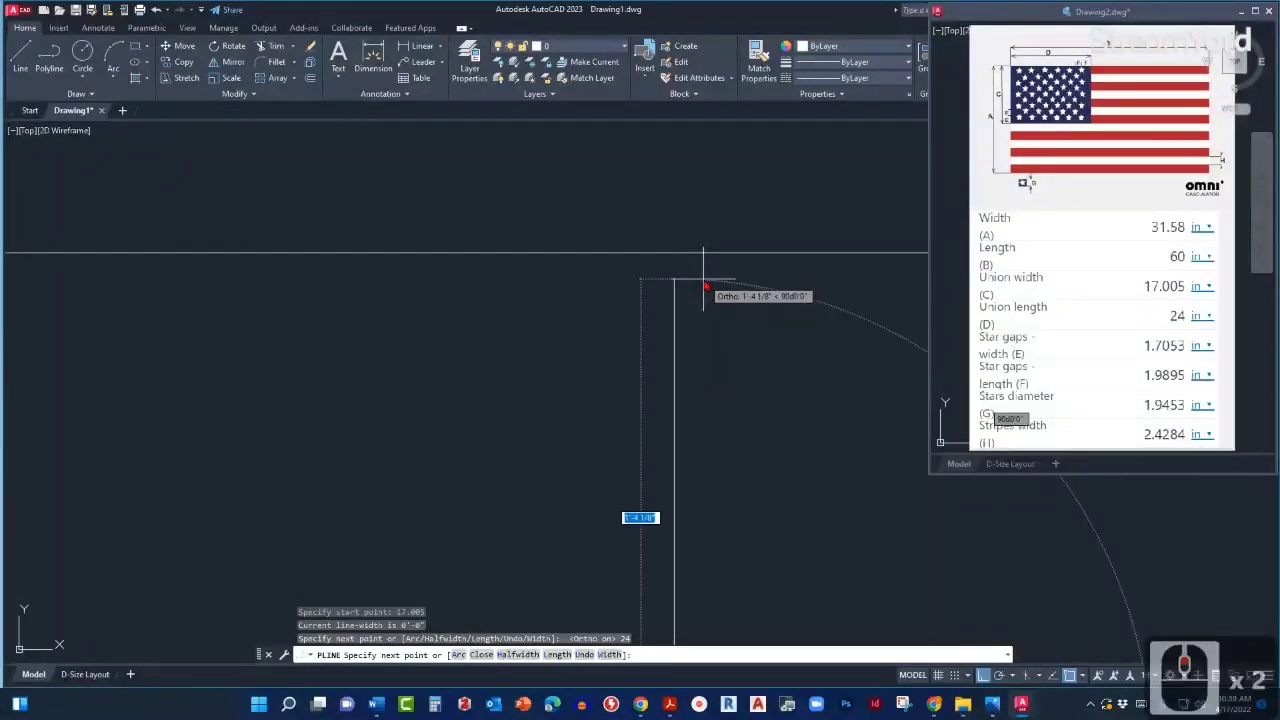
{"action": "scroll", "coordinate": [673, 250], "scroll_direction": "up", "scroll_amount": 2}
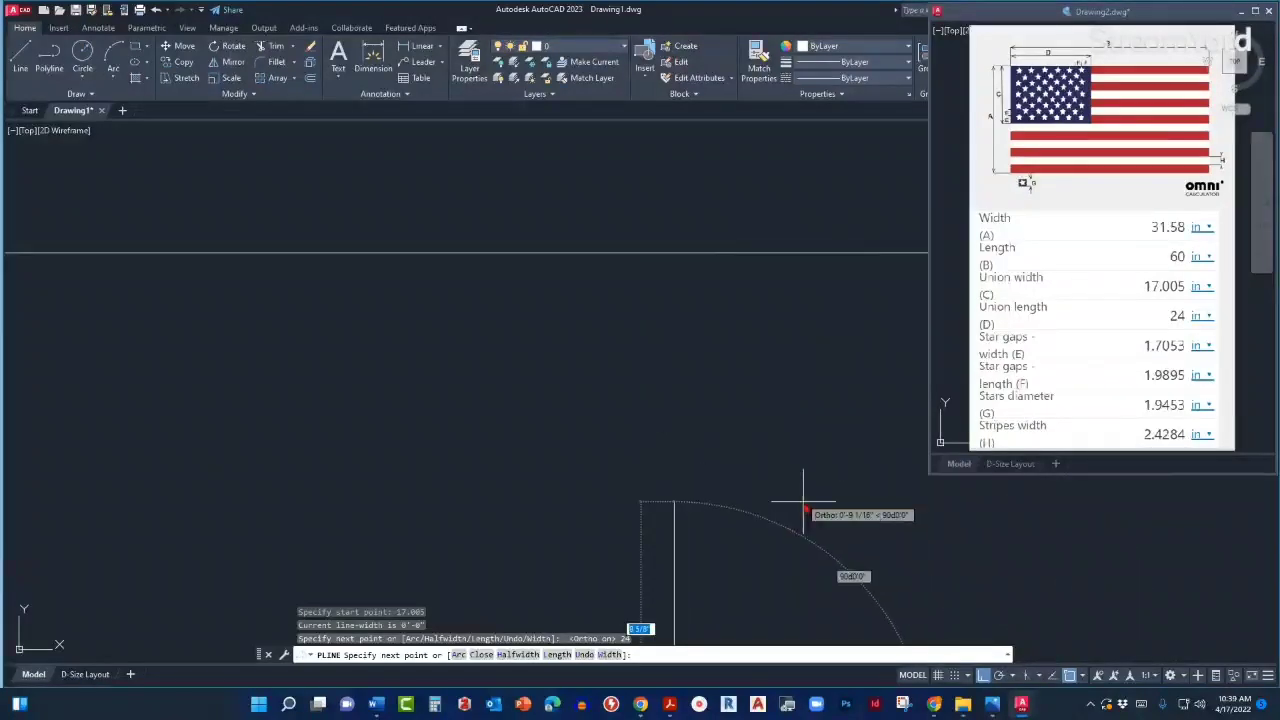
{"action": "scroll", "coordinate": [770, 405], "scroll_direction": "down", "scroll_amount": 2}
{"action": "middle_click_drag", "start_coordinate": [764, 432], "coordinate": [735, 380]}
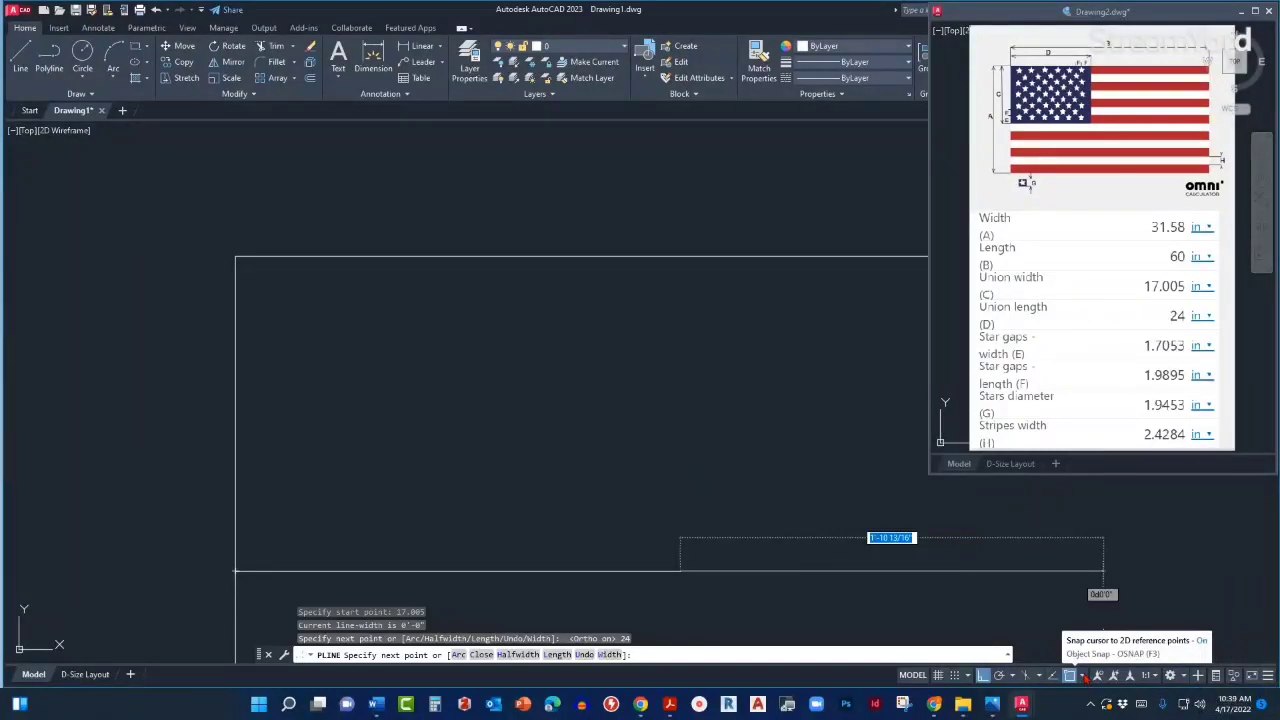
{"action": "left_click", "coordinate": [1084, 676]}
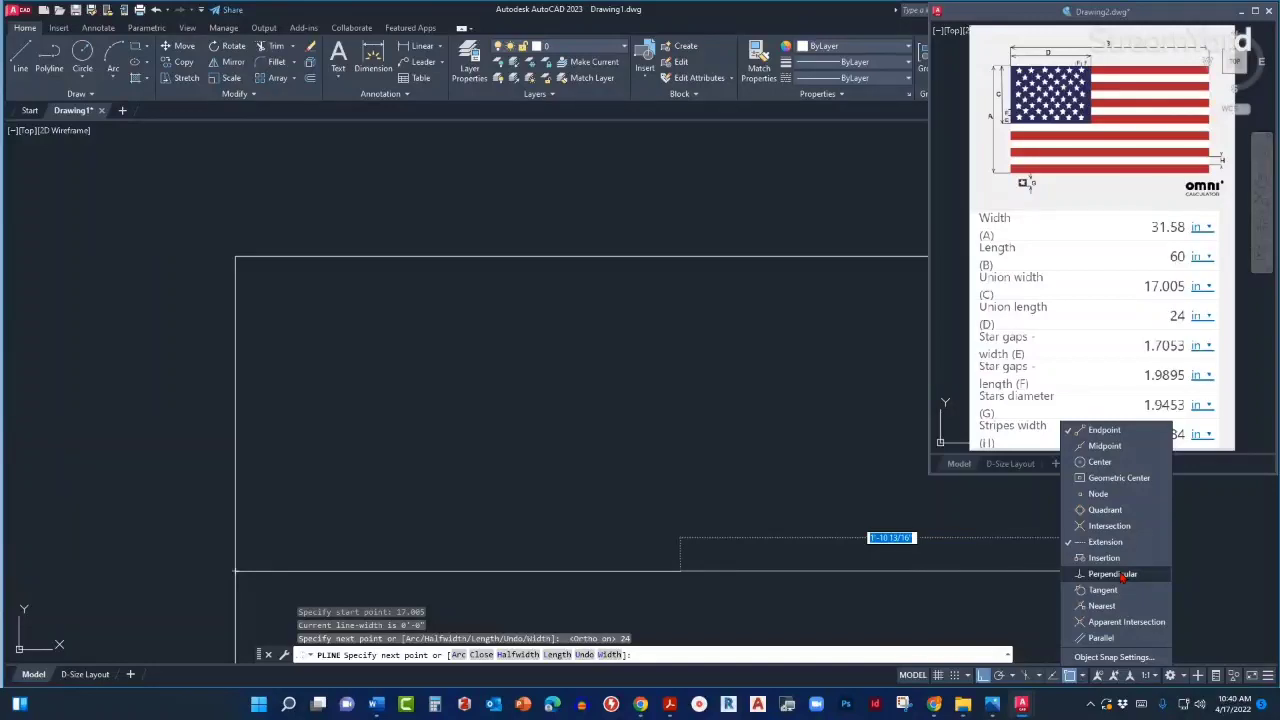
{"action": "left_click", "coordinate": [1079, 579]}
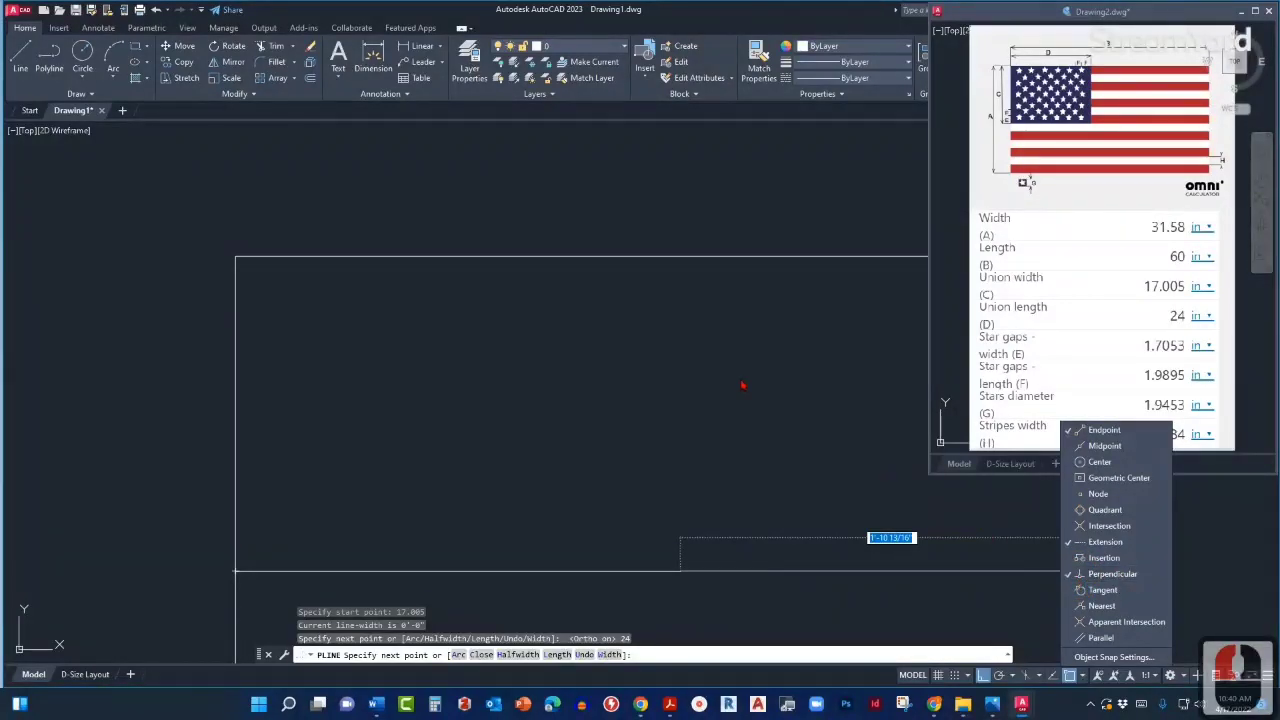
{"action": "left_click", "coordinate": [727, 347]}
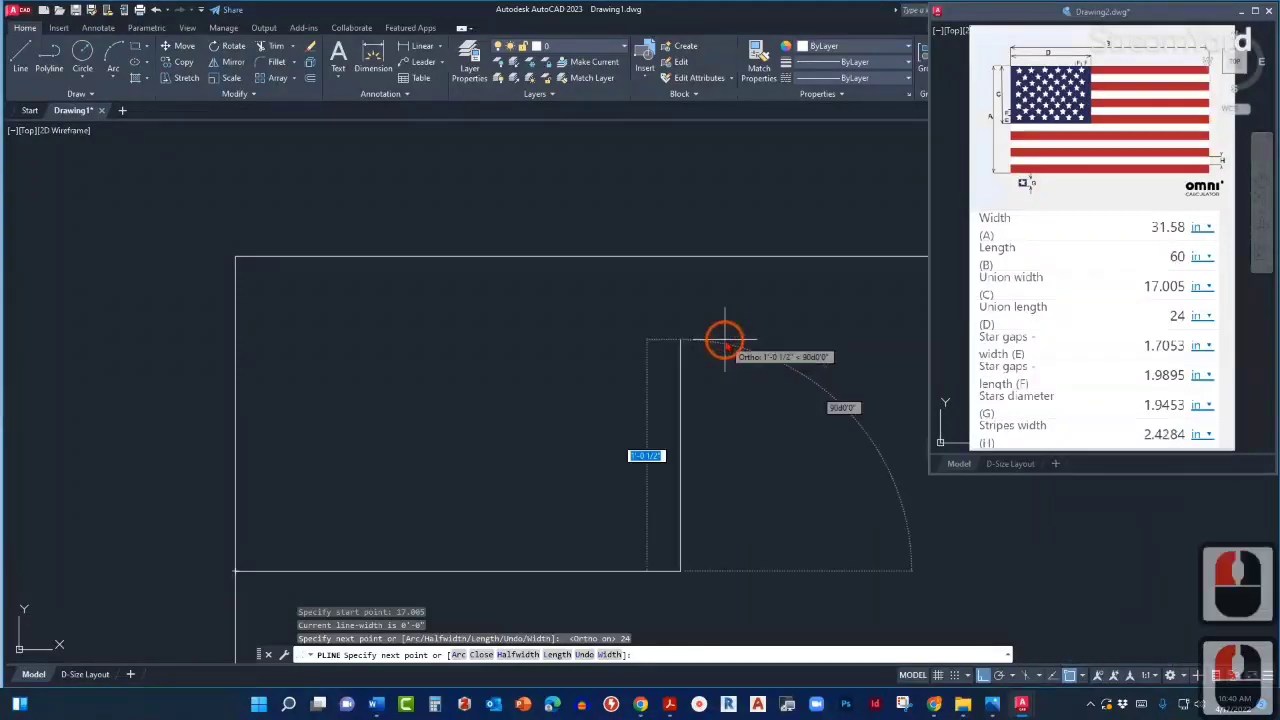
Draw the union's vertical side up perpendicular to the rectangle's top edge and end the polyline.
{"action": "left_click", "coordinate": [680, 258]}
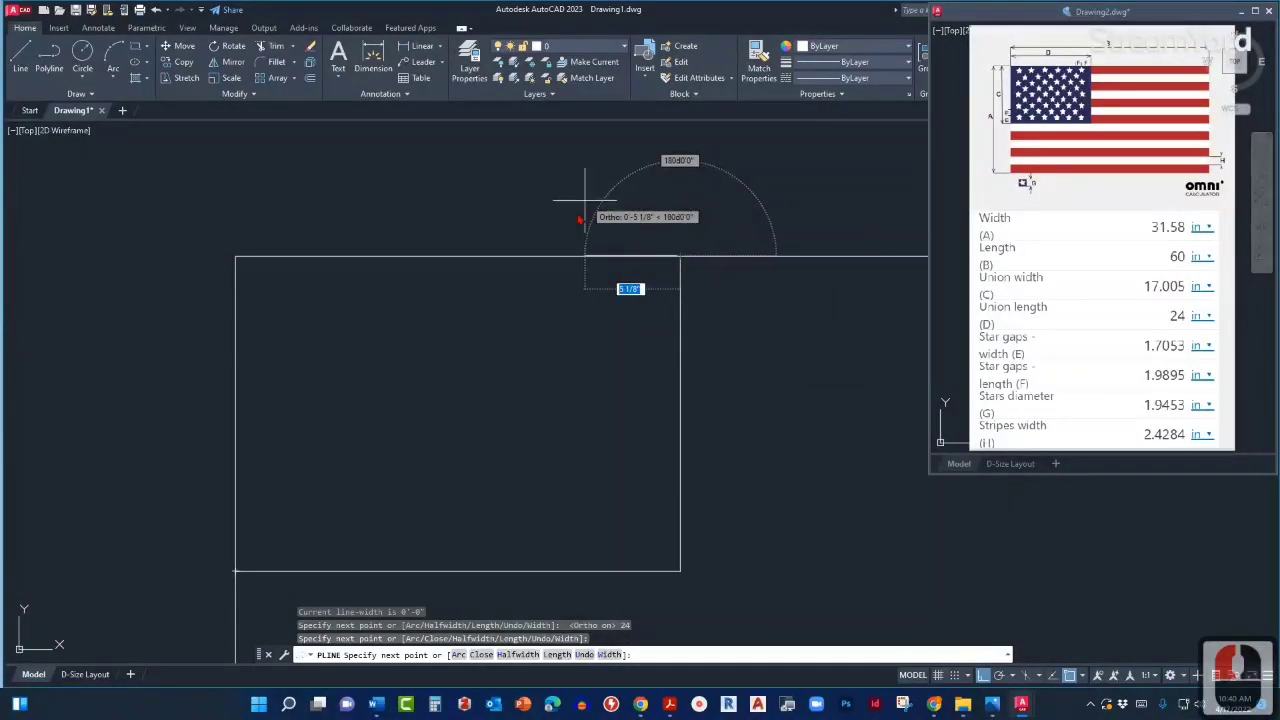
{"action": "scroll", "coordinate": [678, 258], "scroll_direction": "up", "scroll_amount": 3}
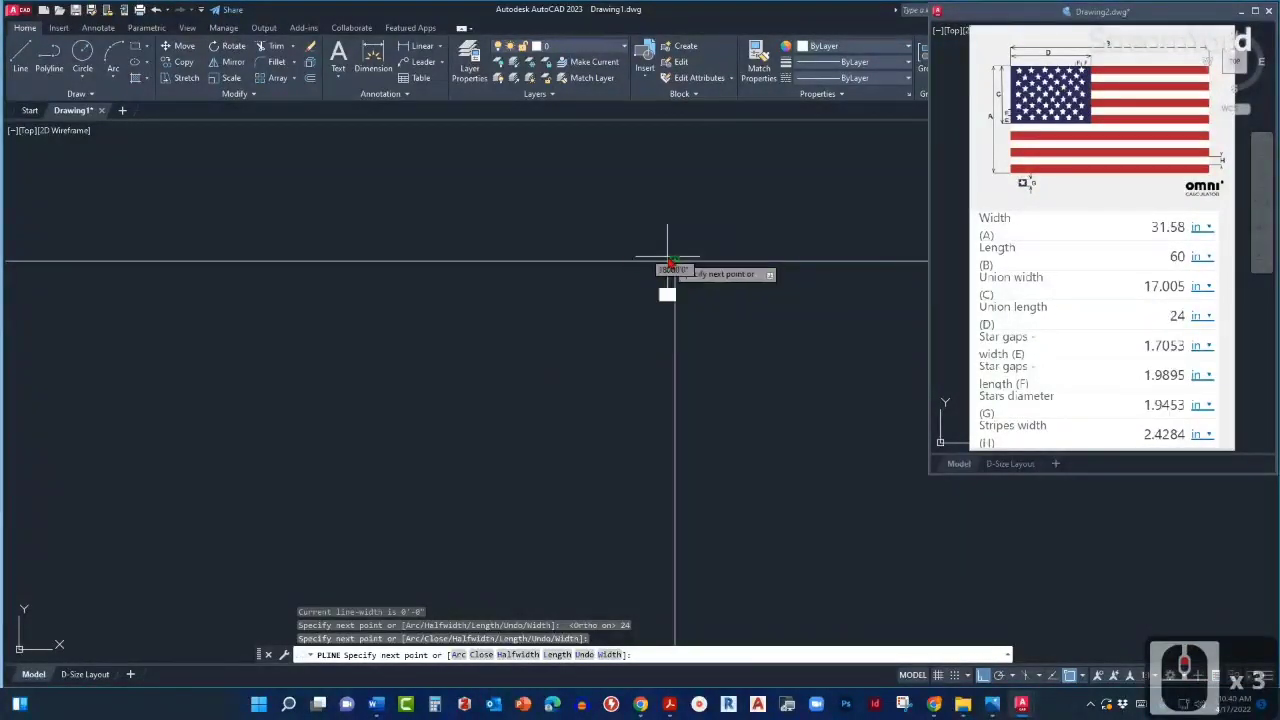
{"action": "scroll", "coordinate": [730, 357], "scroll_direction": "down", "scroll_amount": 2}
{"action": "scroll", "coordinate": [730, 357], "scroll_direction": "down", "scroll_amount": 2}
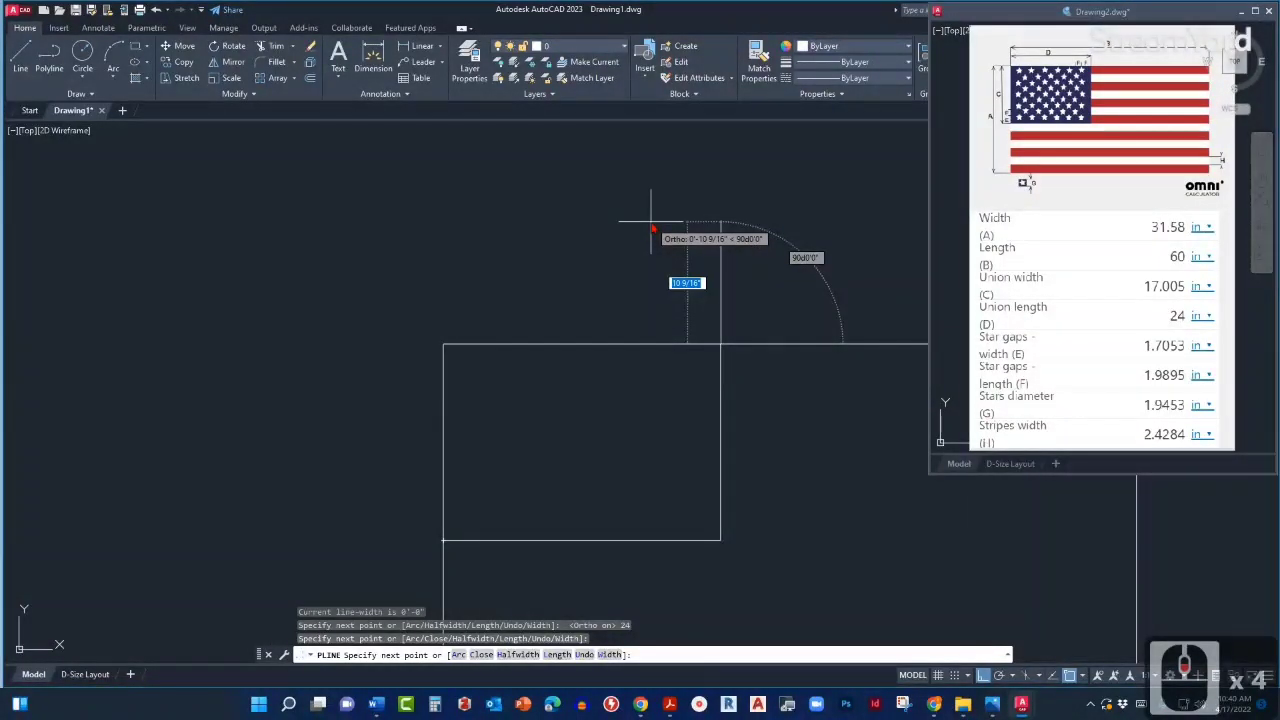
{"action": "key", "text": "Escape"}
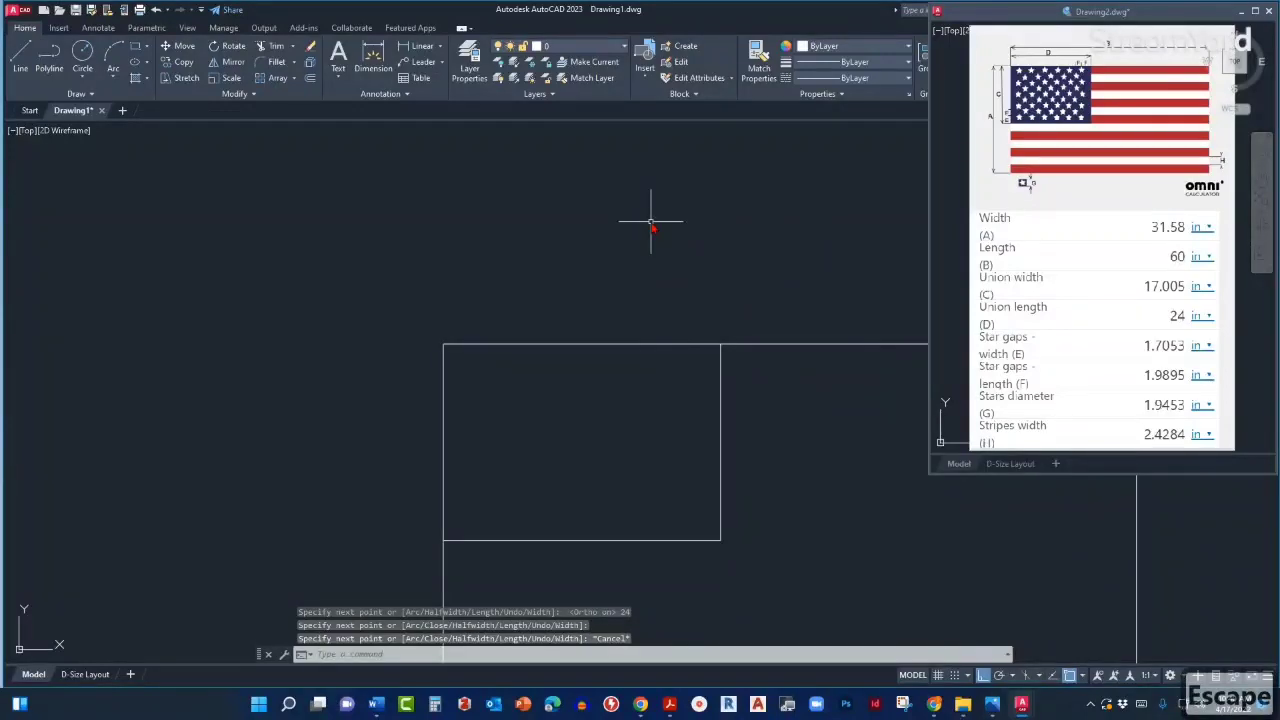
Examine the whole flag outline with its union, centred in the drawing area beside the reference dimensions.
{"action": "left_click", "coordinate": [922, 230]}
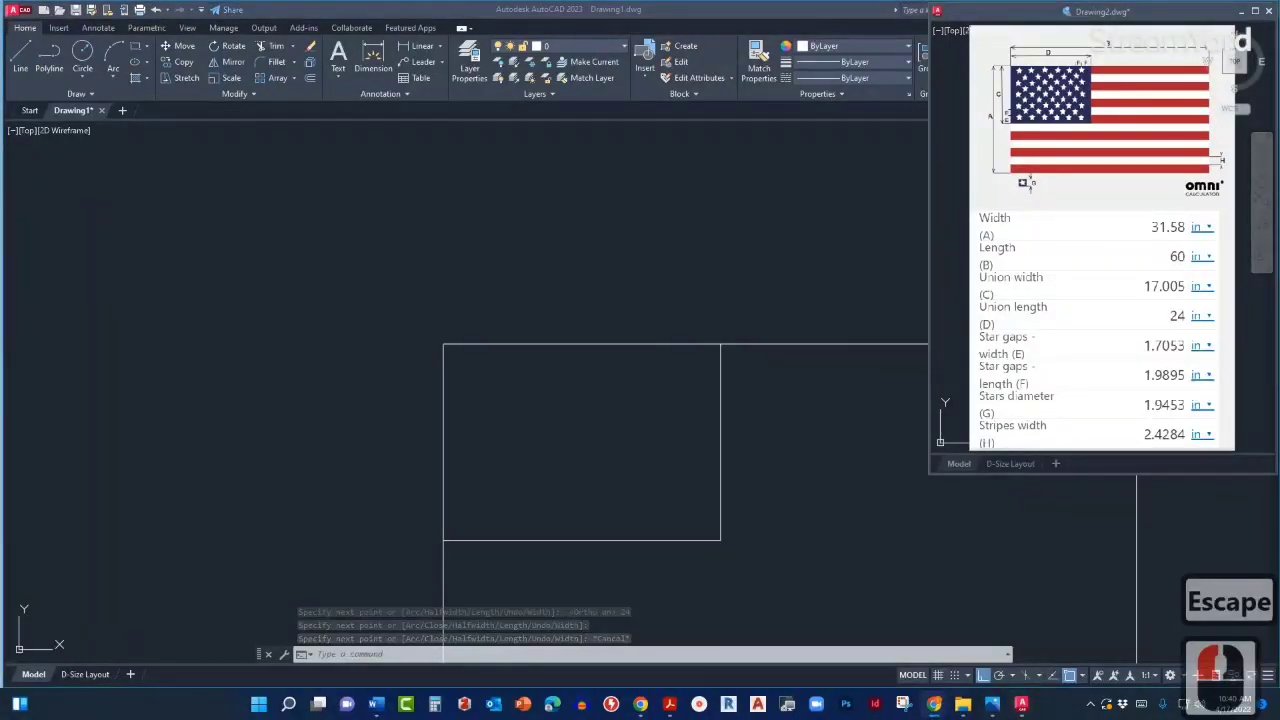
{"action": "left_click", "coordinate": [626, 254]}
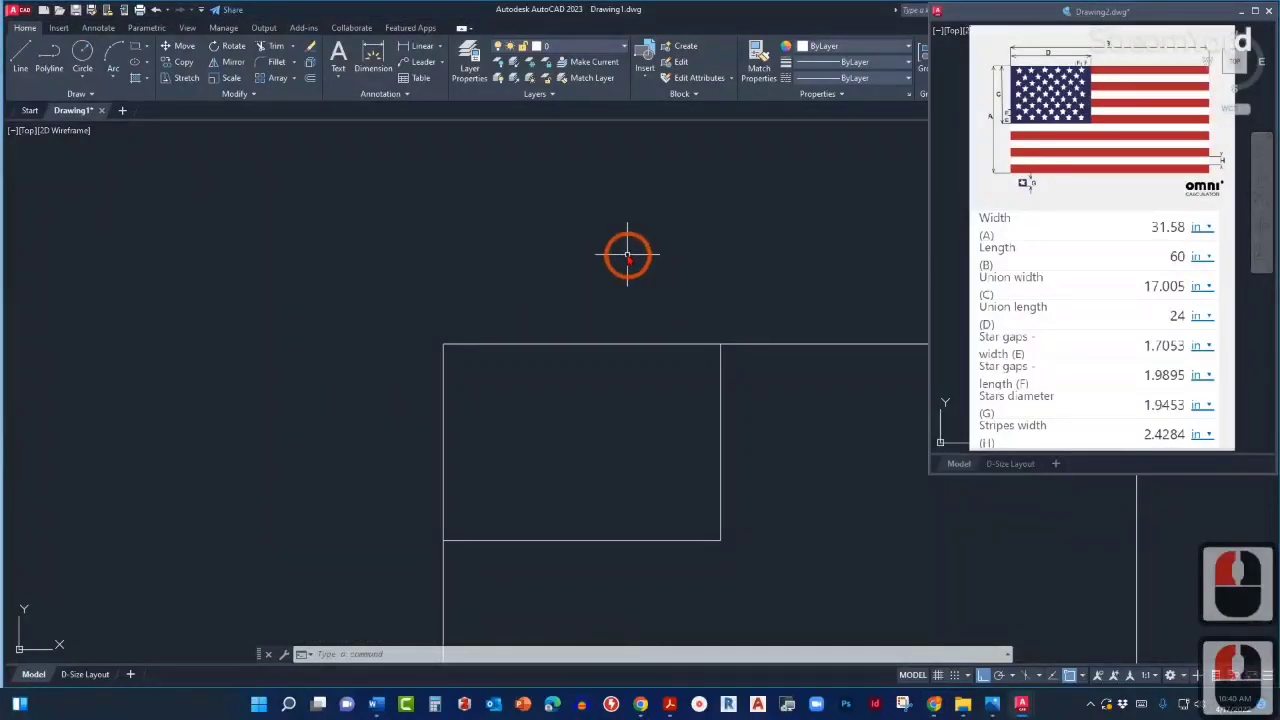
{"action": "scroll", "coordinate": [632, 277], "scroll_direction": "down", "scroll_amount": 2}
{"action": "middle_click_drag", "start_coordinate": [771, 379], "coordinate": [640, 346]}
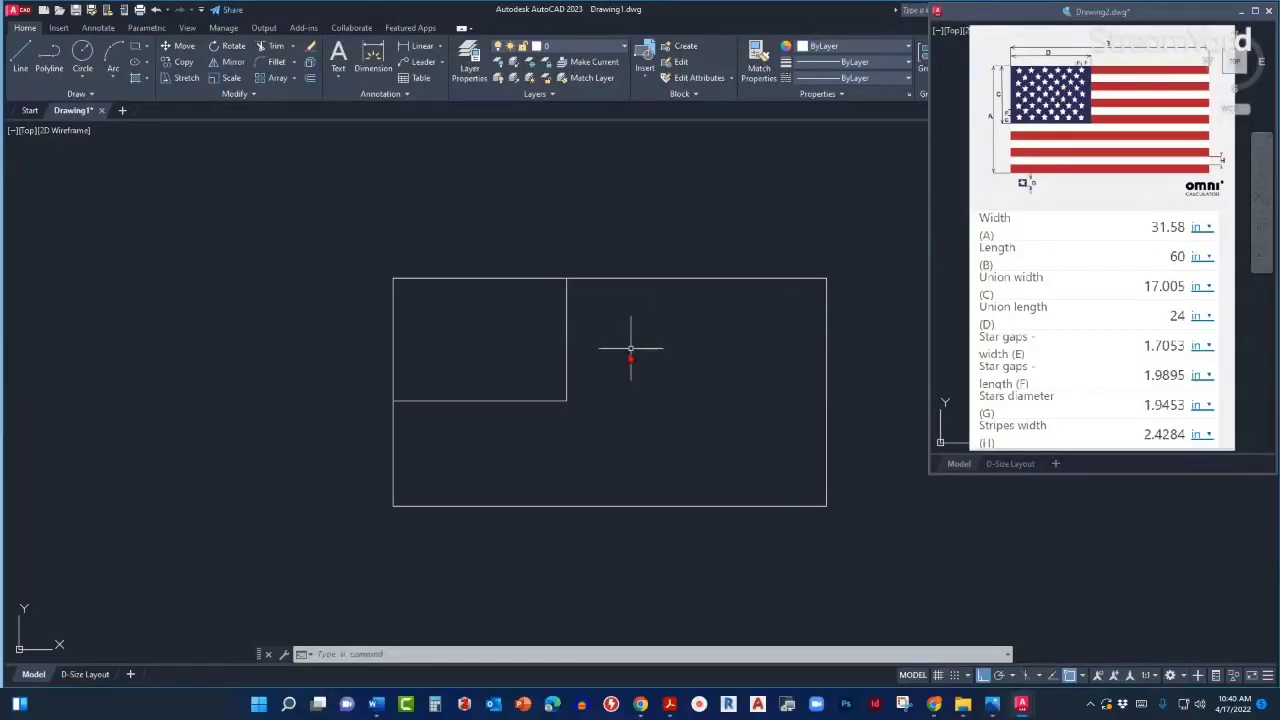
{"action": "scroll", "coordinate": [605, 385], "scroll_direction": "up", "scroll_amount": 2}
{"action": "middle_click_drag", "start_coordinate": [600, 380], "coordinate": [544, 425]}
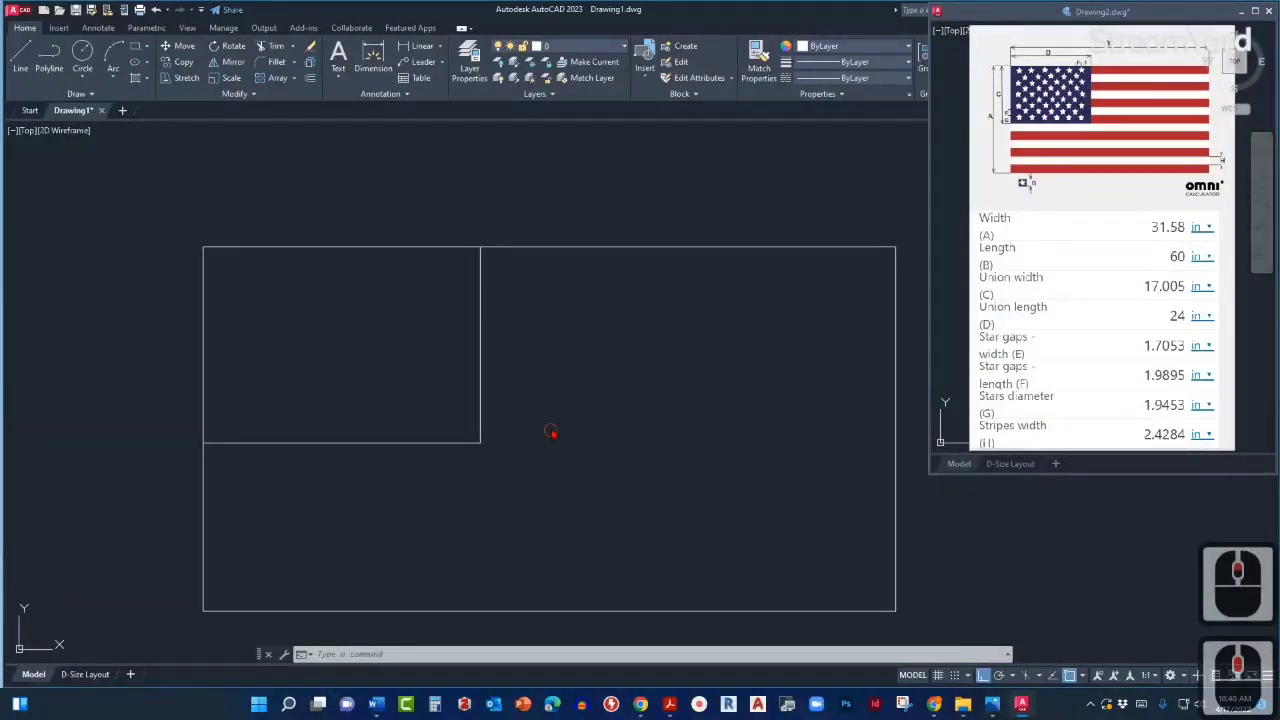
{"action": "middle_click_drag", "start_coordinate": [550, 433], "coordinate": [549, 382]}
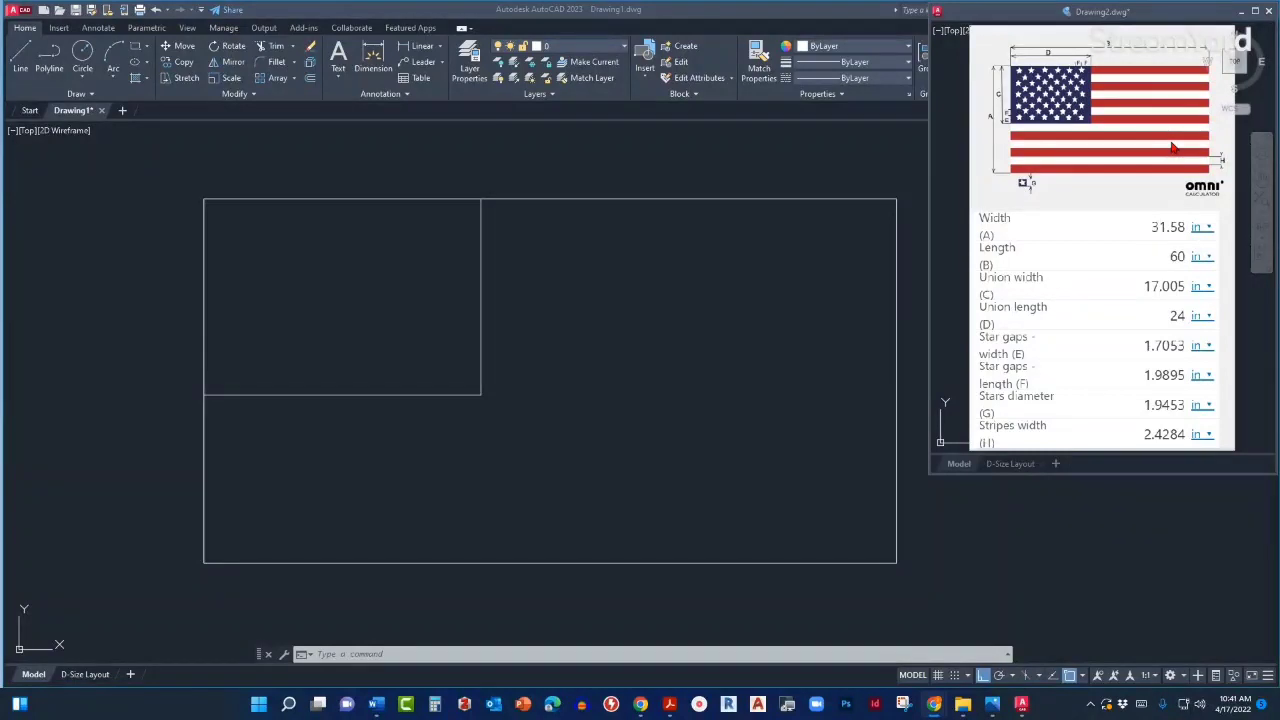
{"action": "left_click", "coordinate": [789, 267]}
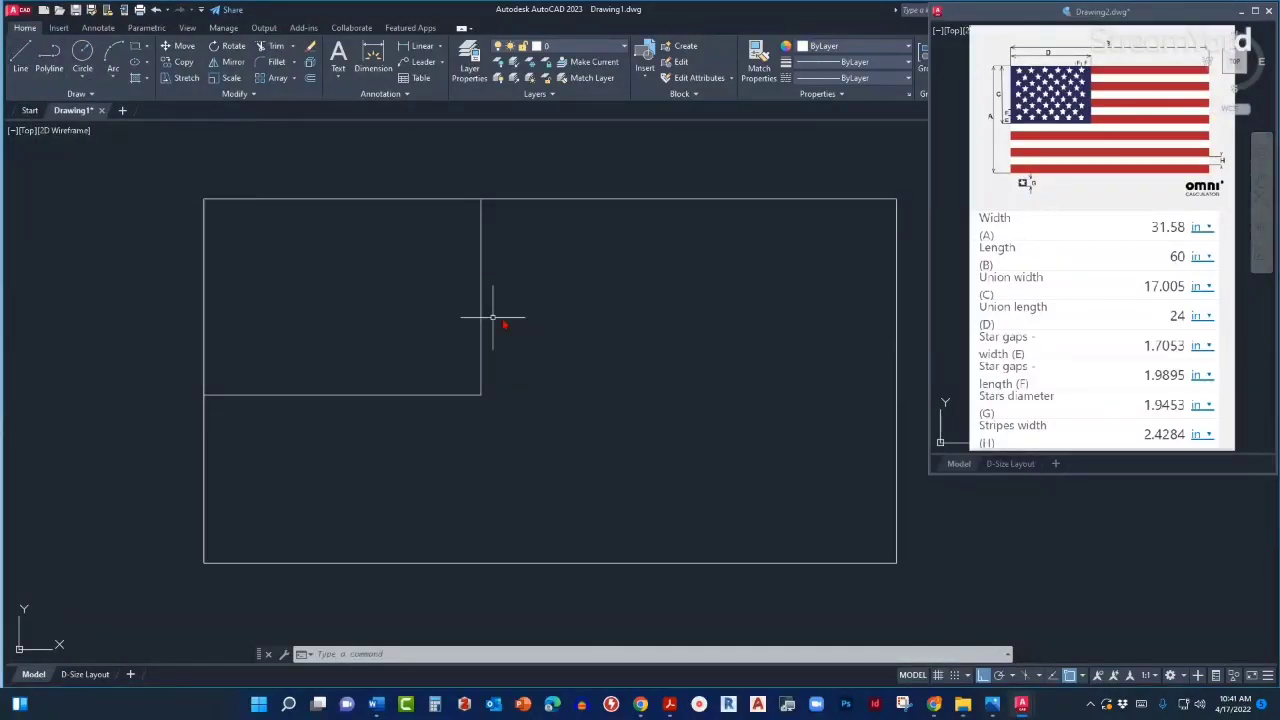
{"action": "middle_click_drag", "start_coordinate": [500, 306], "coordinate": [569, 314]}
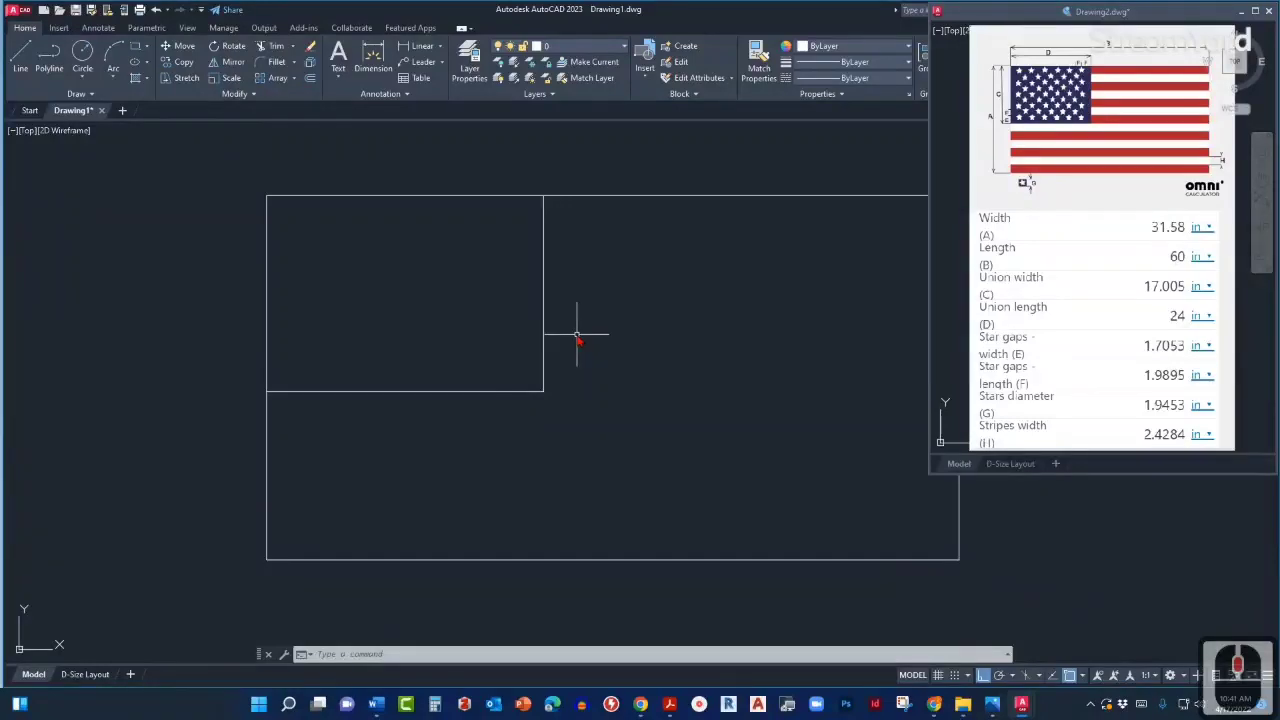
{"action": "middle_click_drag", "start_coordinate": [580, 334], "coordinate": [523, 340]}
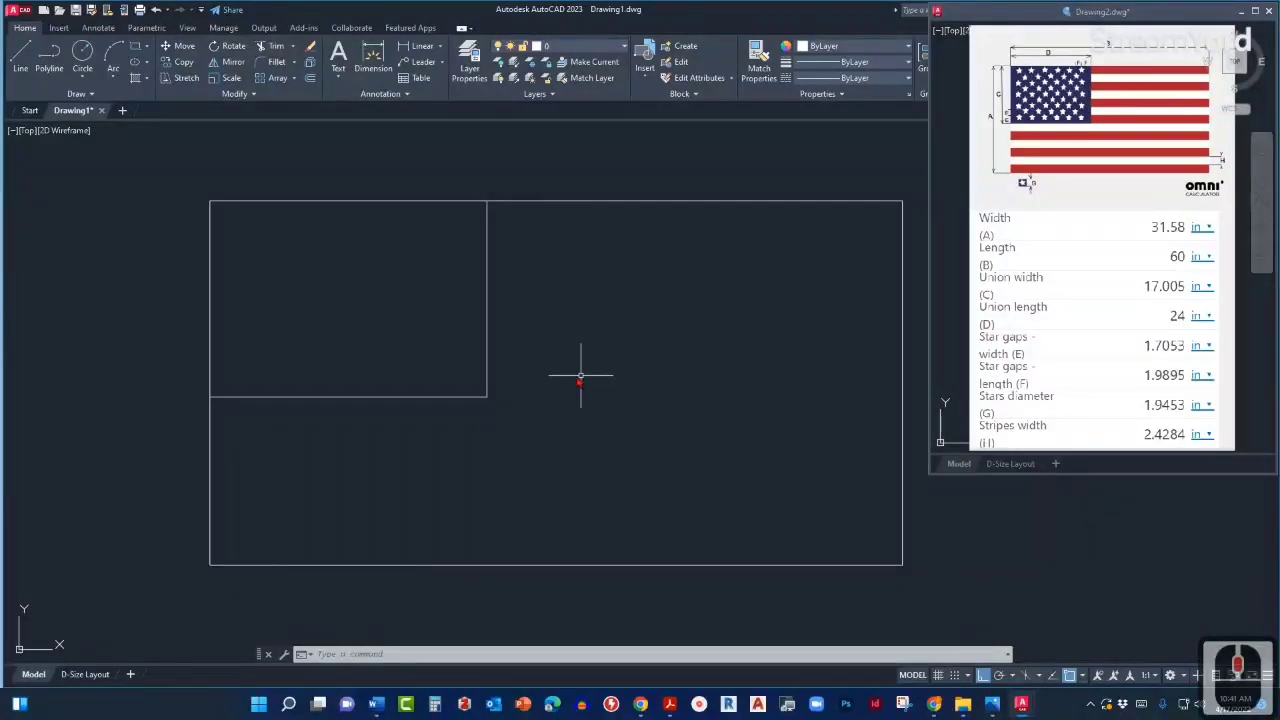
{"action": "type", "text": "L"}
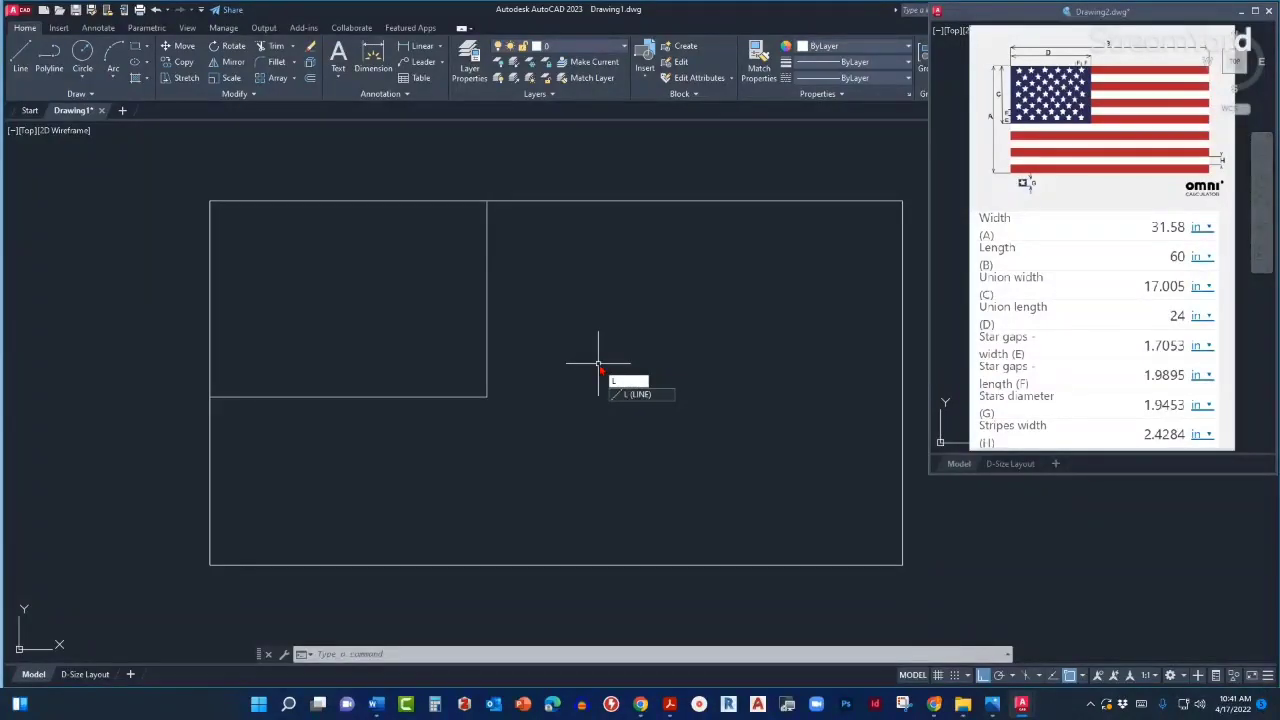
{"action": "key", "text": "Return"}
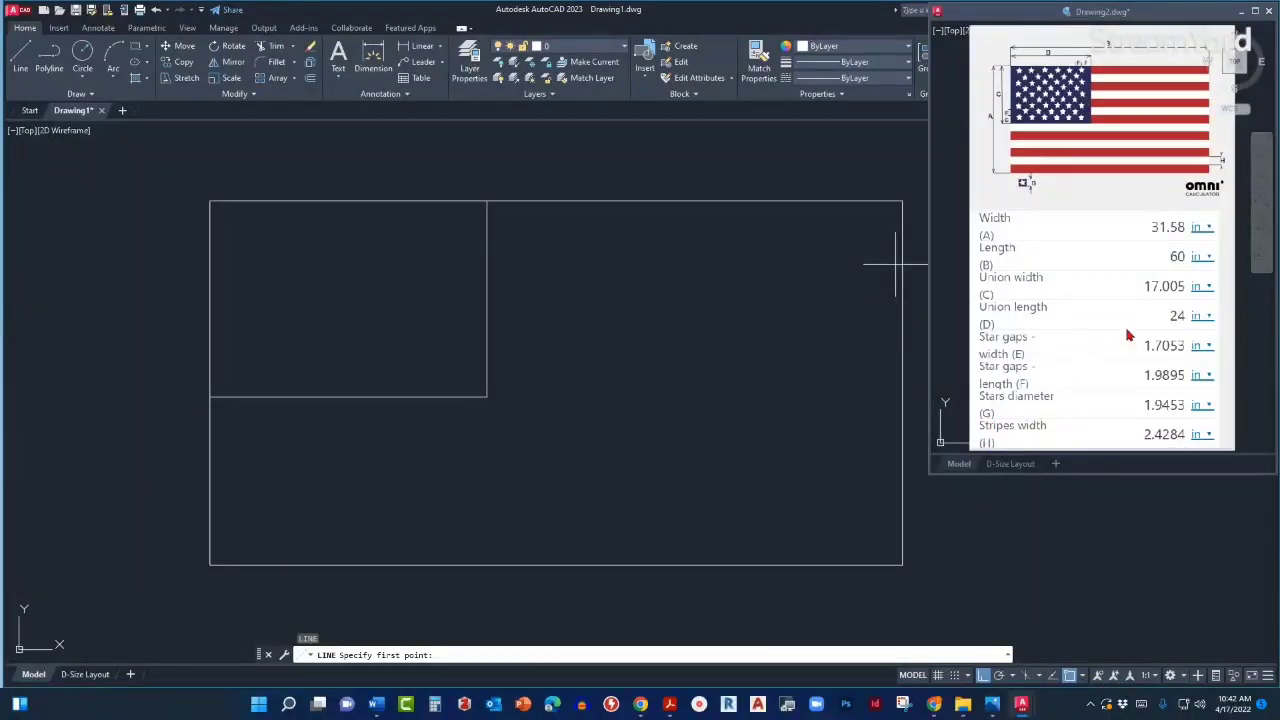
Examine the stripes width (H) in the Drawing2 reference dimensions and return to Drawing1.
{"action": "left_click", "coordinate": [1096, 305]}
{"action": "scroll", "coordinate": [1094, 306], "scroll_direction": "down", "scroll_amount": 2}
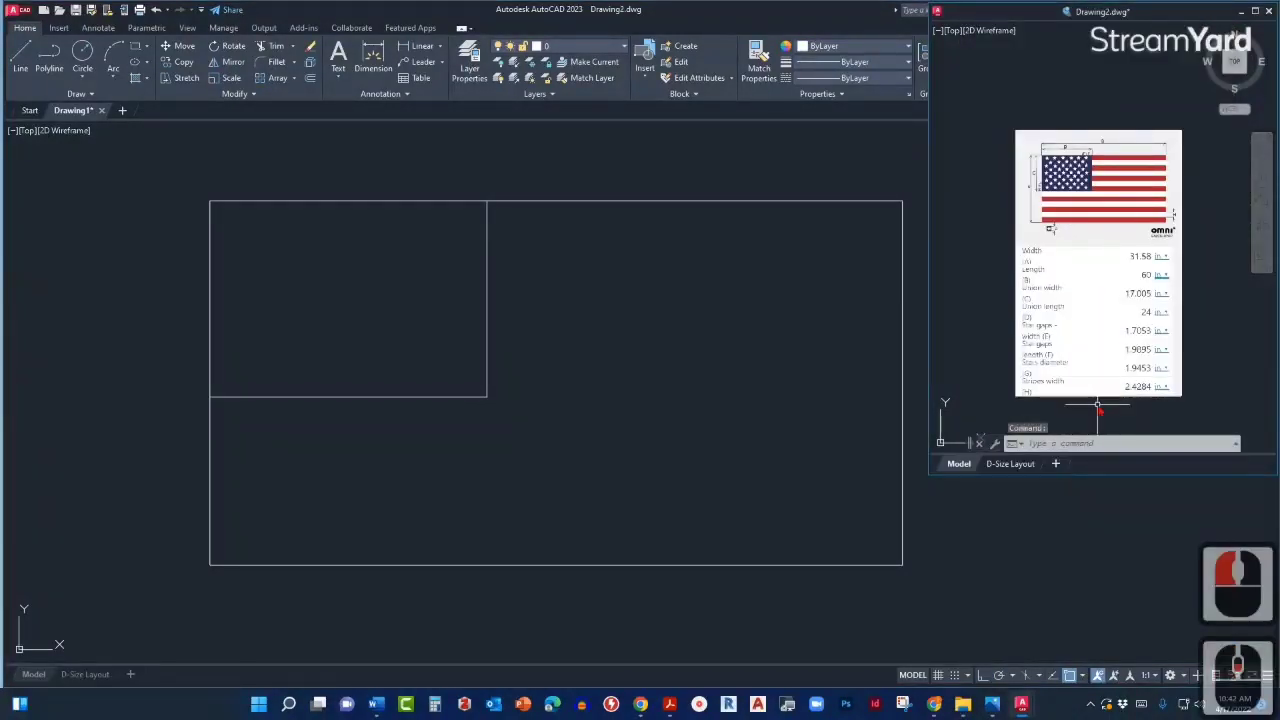
{"action": "scroll", "coordinate": [1143, 398], "scroll_direction": "up", "scroll_amount": 2}
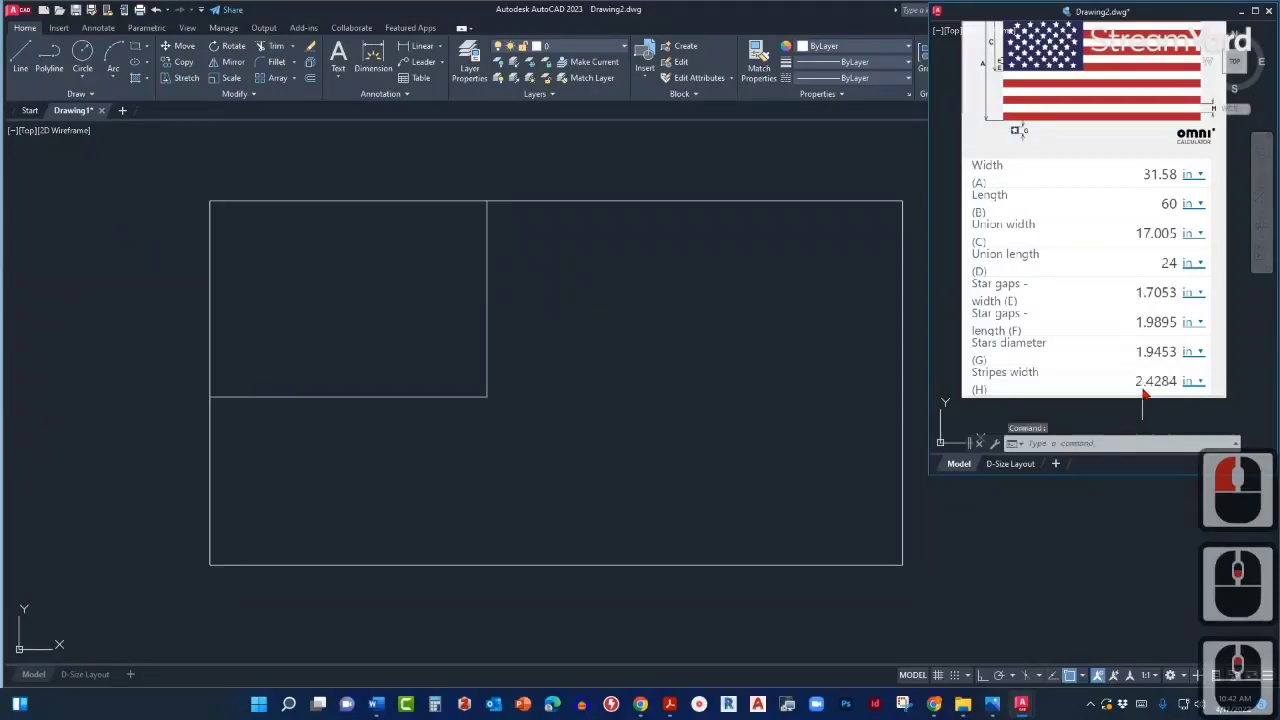
{"action": "middle_click", "coordinate": [1124, 392]}
{"action": "middle_click", "coordinate": [1124, 392]}
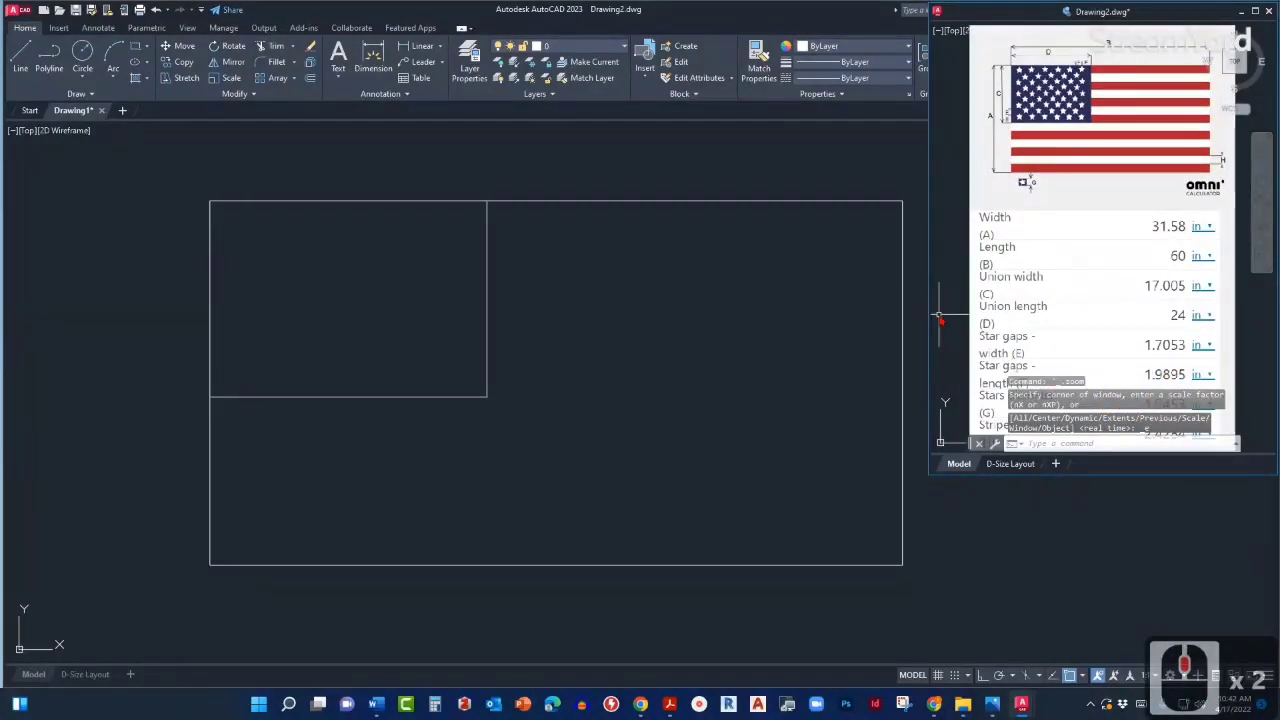
{"action": "left_click", "coordinate": [641, 348]}
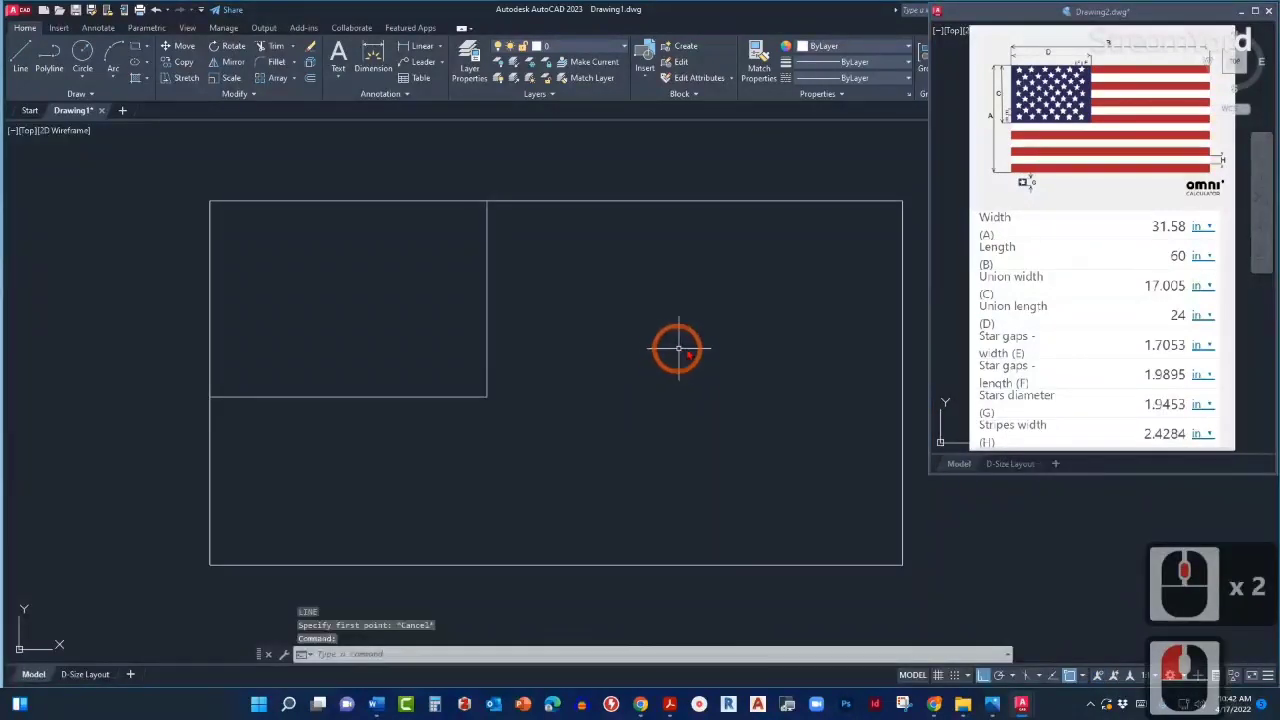
{"action": "double_click", "coordinate": [1024, 316]}
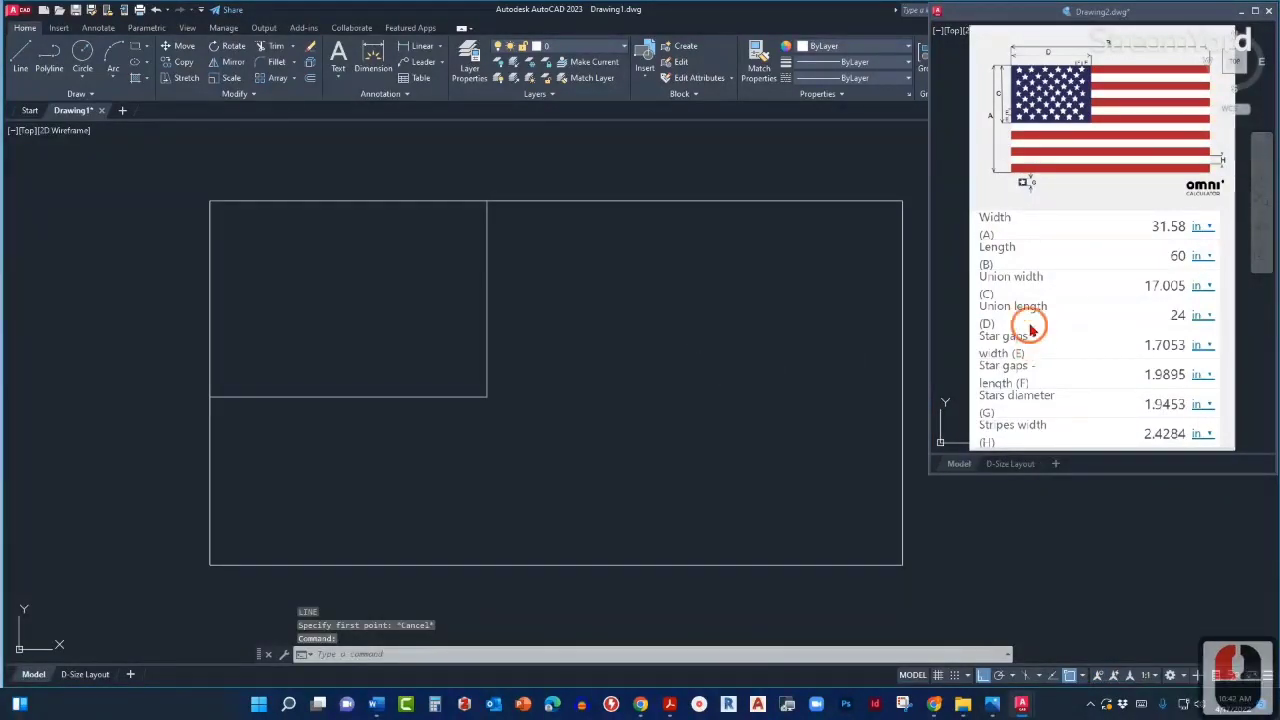
{"action": "scroll", "coordinate": [1022, 312], "scroll_direction": "down", "scroll_amount": 1}
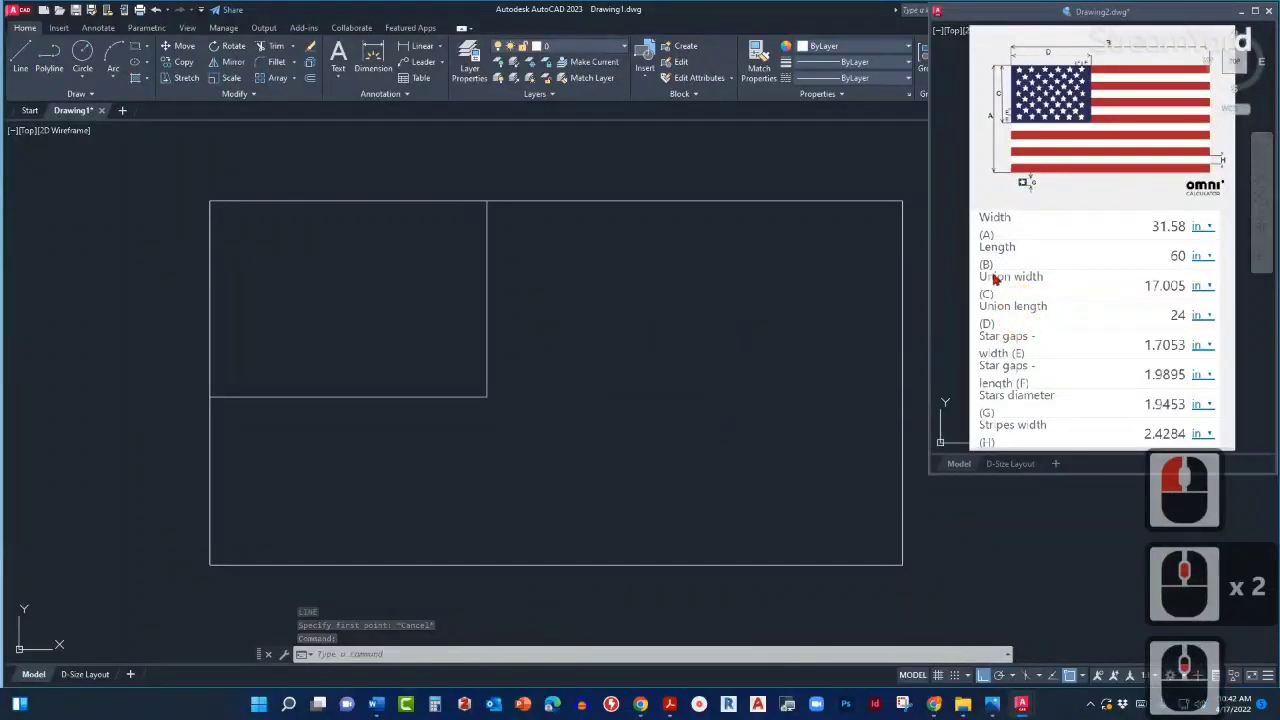
{"action": "double_click", "coordinate": [994, 289]}
{"action": "middle_click_drag", "start_coordinate": [1005, 318], "coordinate": [990, 302]}
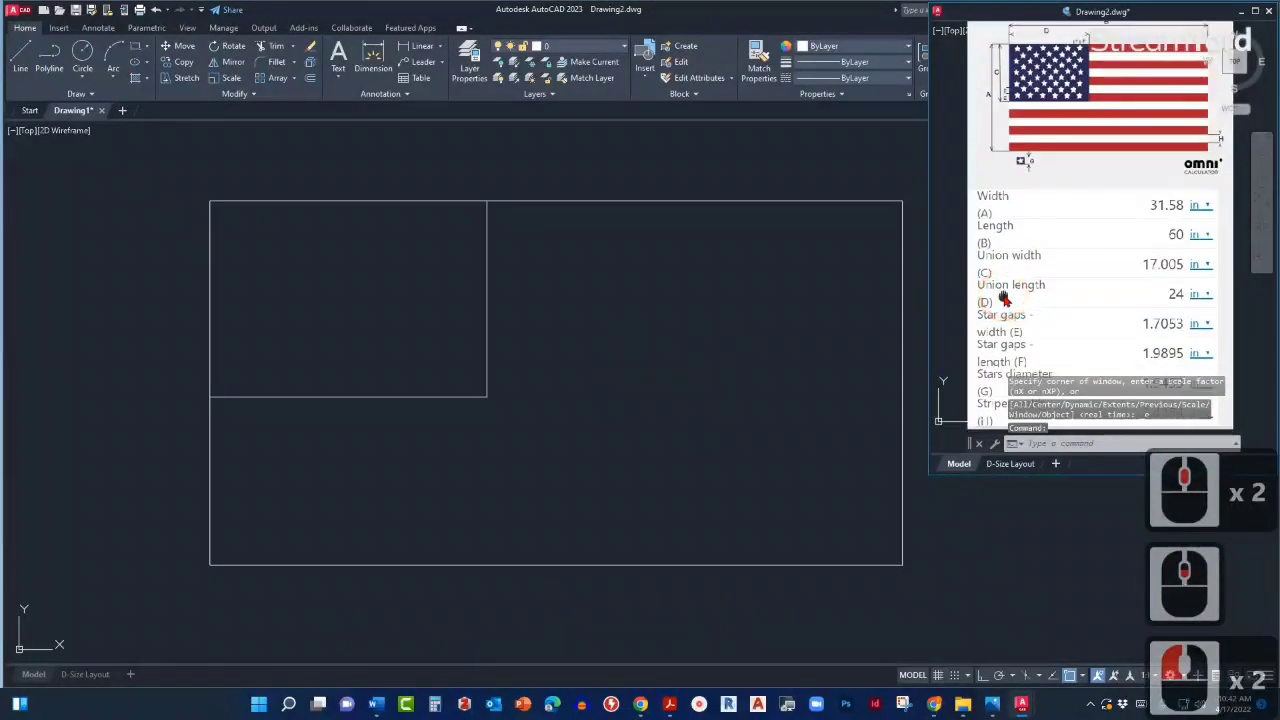
{"action": "double_click", "coordinate": [854, 343]}
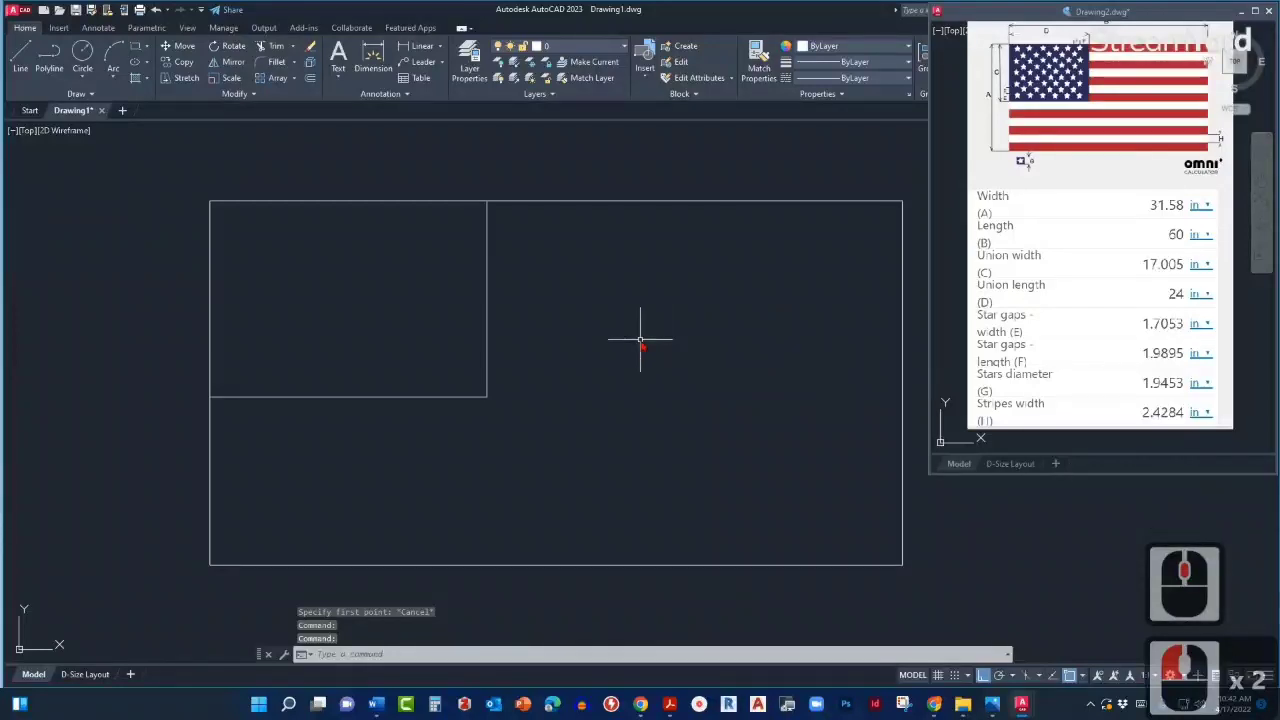
{"action": "type", "text": "l"}
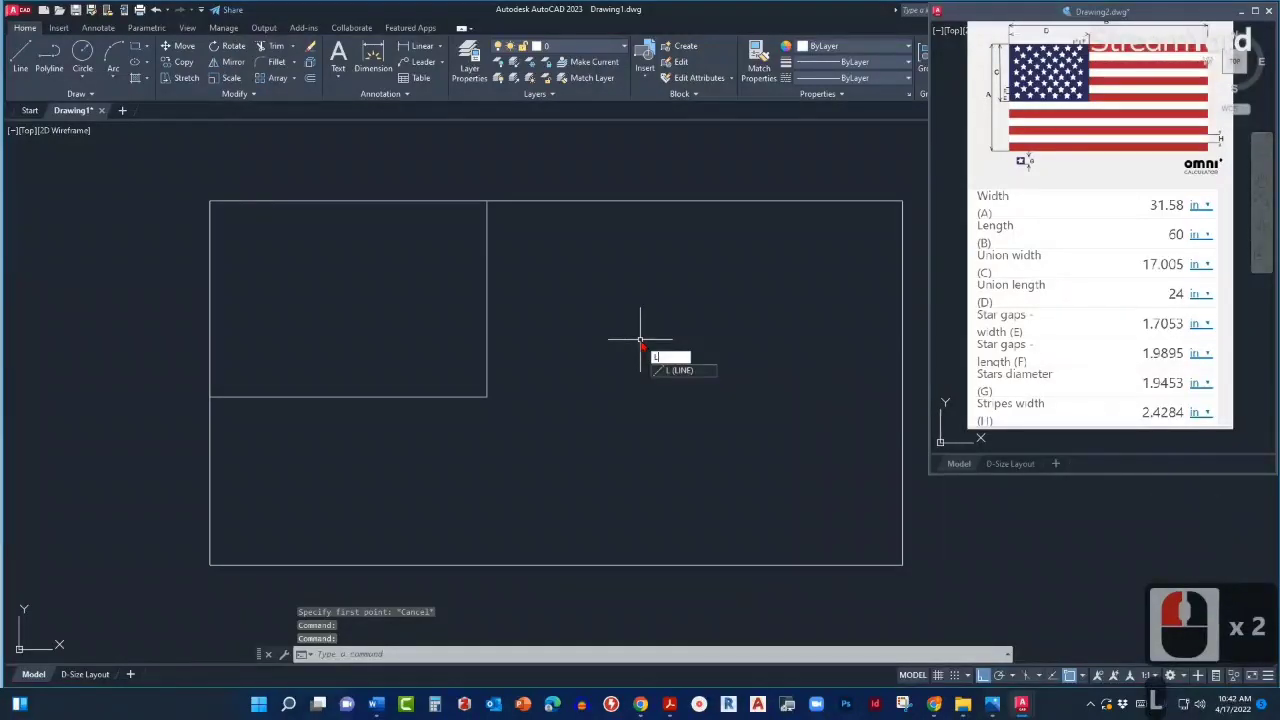
{"action": "key", "text": "Return"}
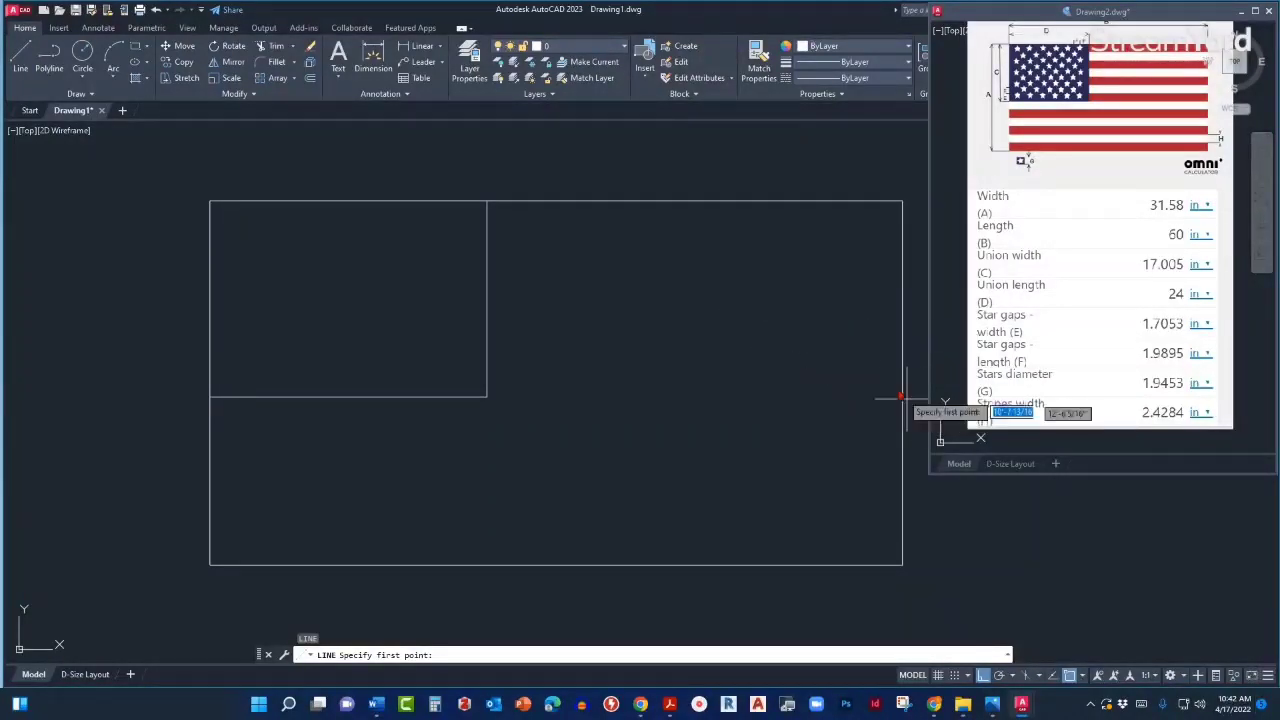
{"action": "key", "text": "Escape"}
Draw a horizontal line from 2.4284 below the rectangle's top-right corner to the union's vertical side, using the reference stripes width.
{"action": "left_click", "coordinate": [1010, 355]}
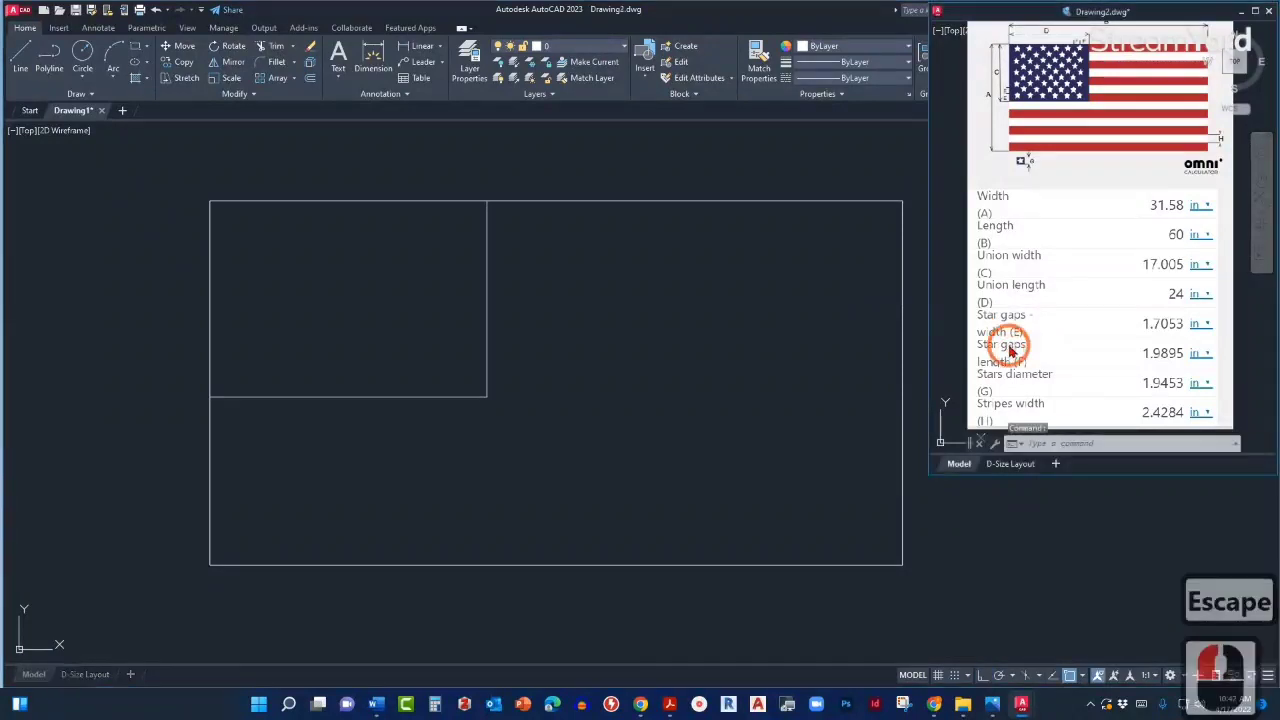
{"action": "scroll", "coordinate": [1015, 352], "scroll_direction": "down", "scroll_amount": 3}
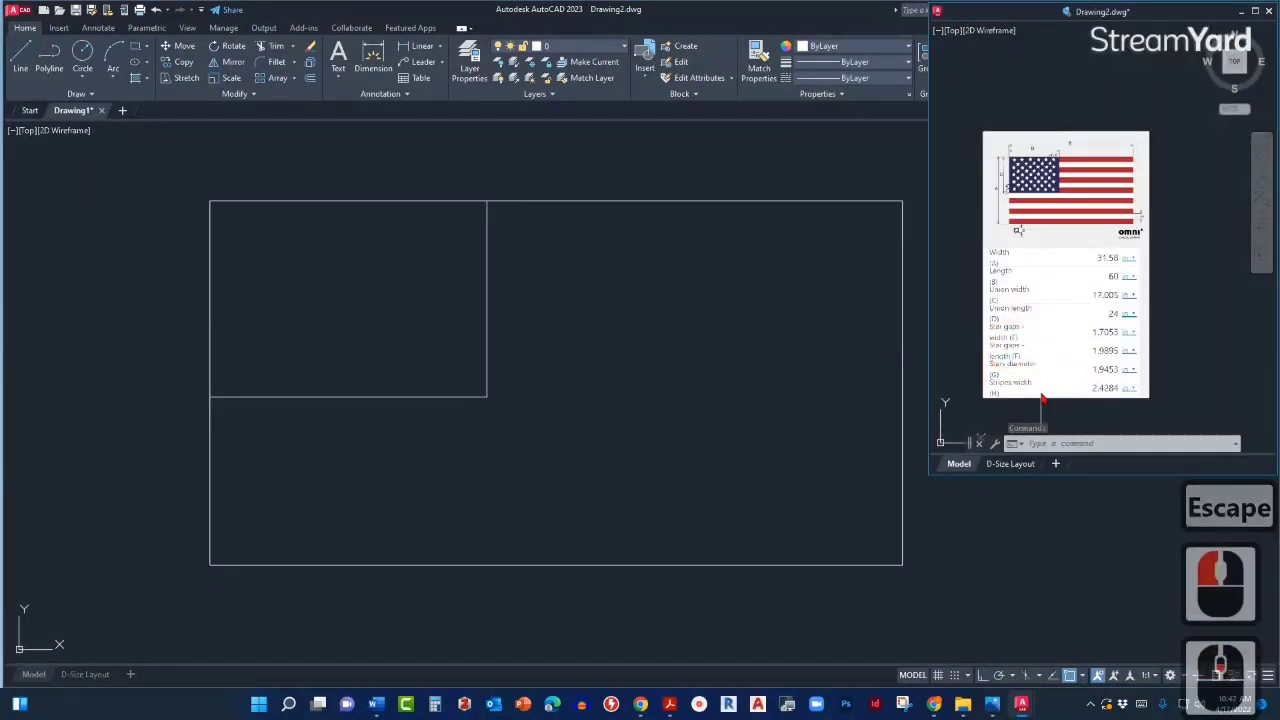
{"action": "scroll", "coordinate": [1040, 396], "scroll_direction": "up", "scroll_amount": 2}
{"action": "middle_click_drag", "start_coordinate": [1036, 356], "coordinate": [1041, 381]}
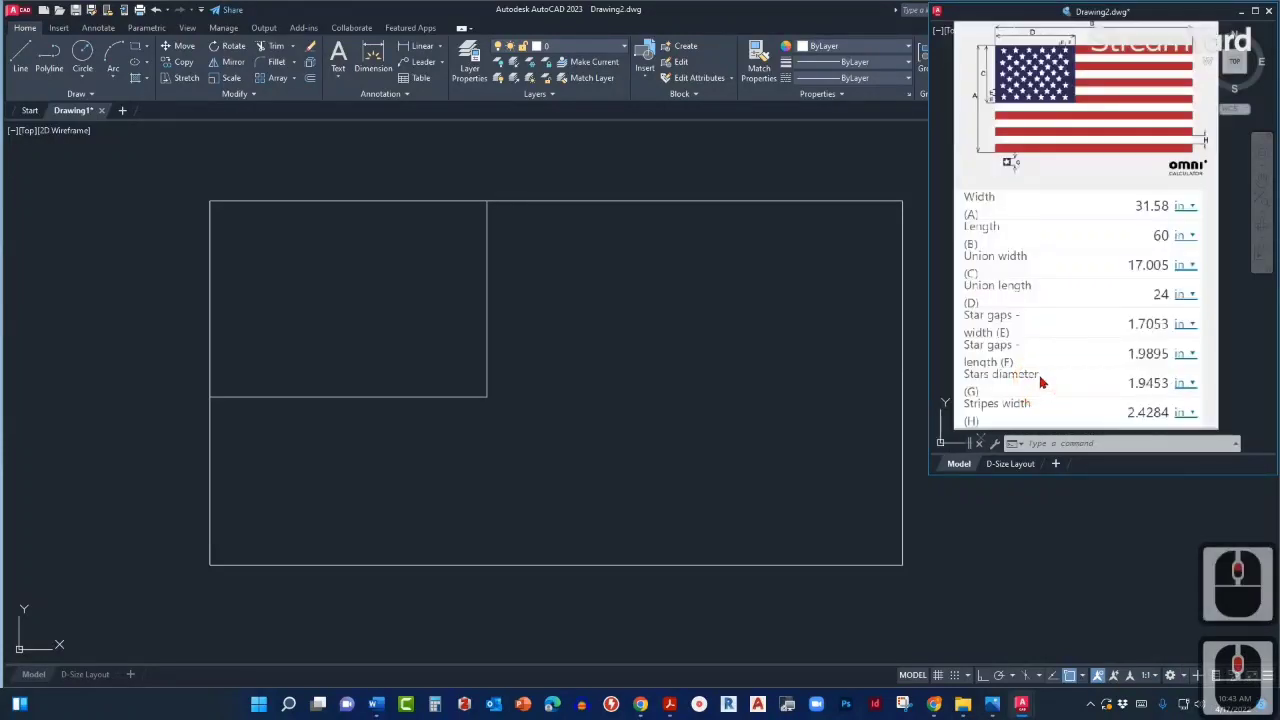
{"action": "left_click", "coordinate": [797, 343]}
{"action": "type", "text": "l"}
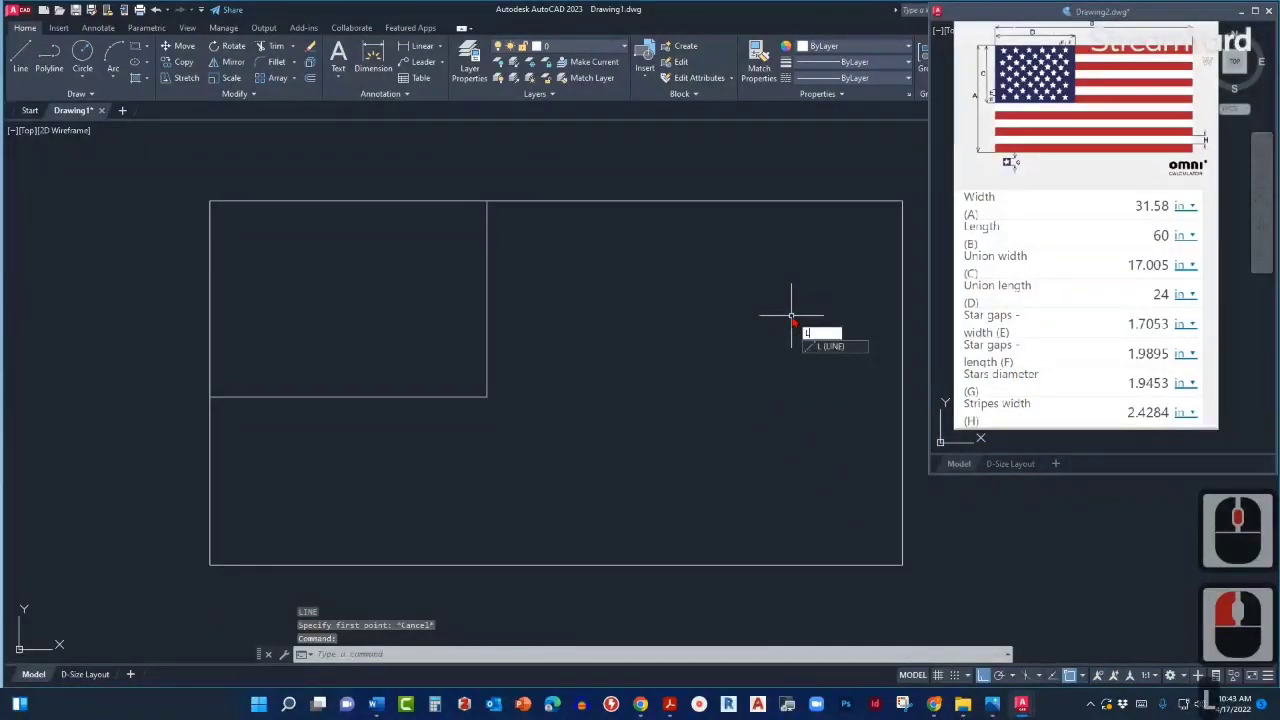
{"action": "key", "text": "Return"}
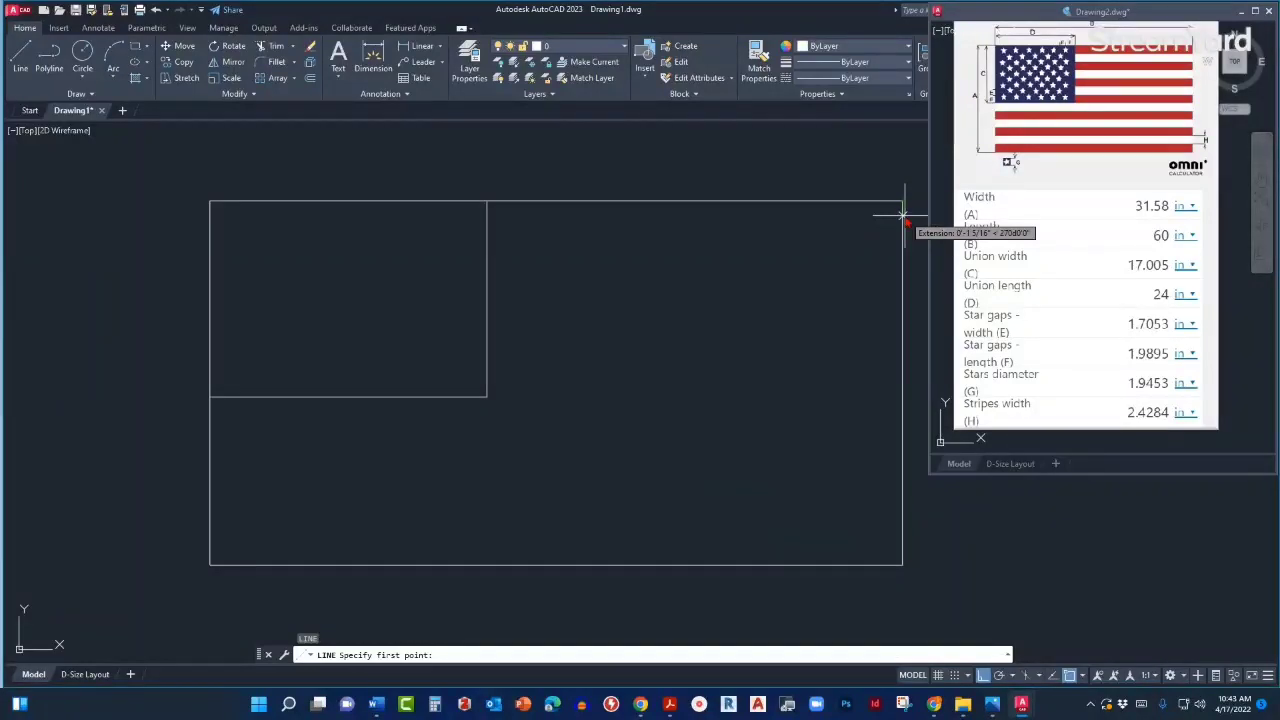
{"action": "type", "text": "2"}
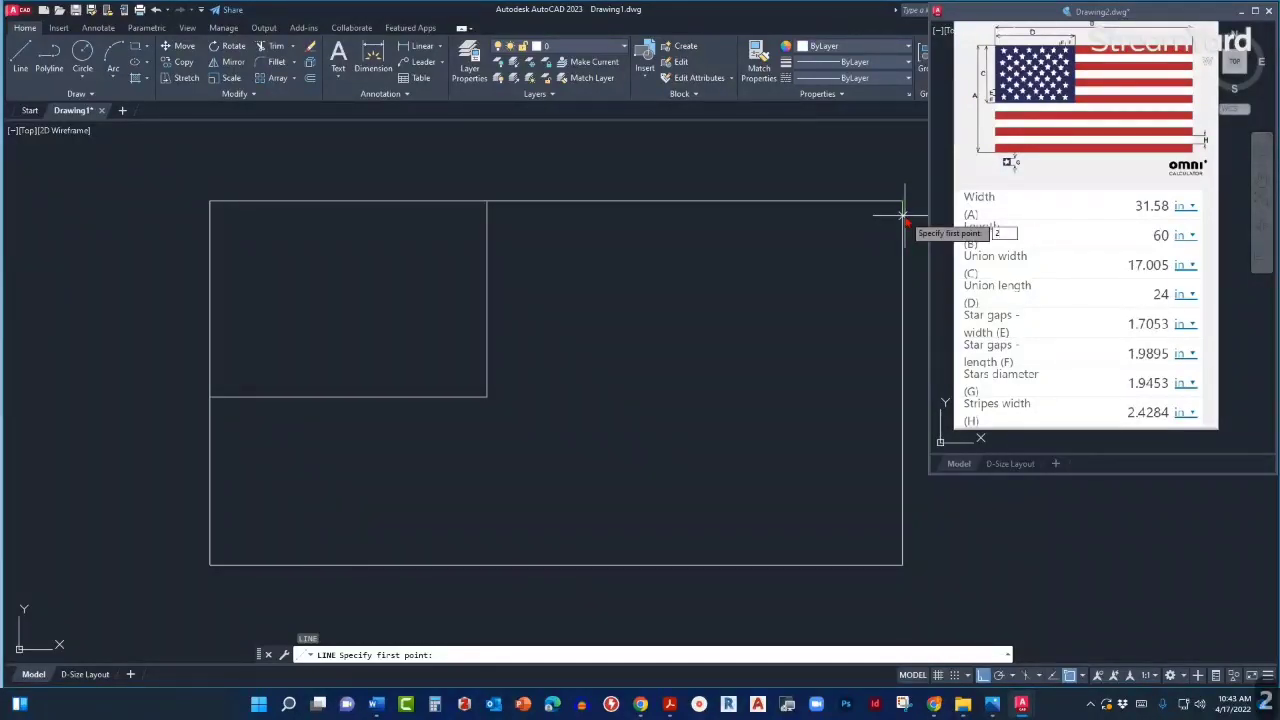
{"action": "type", "text": ".4"}
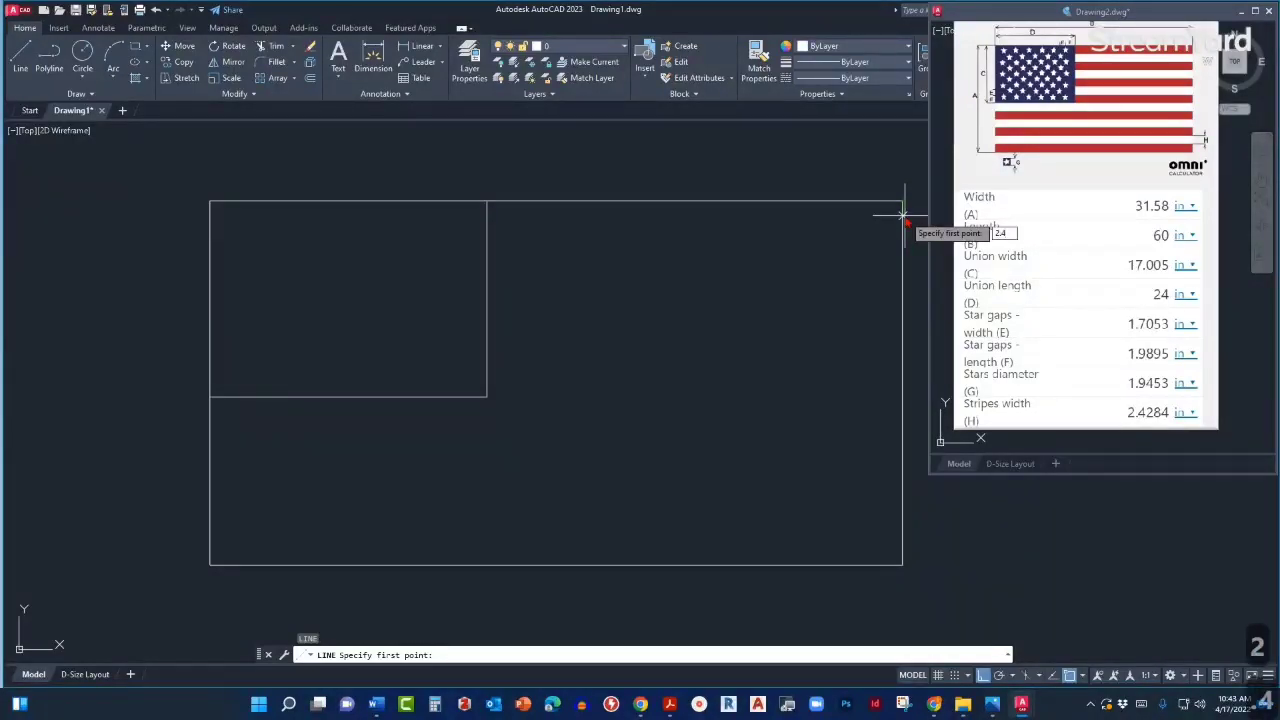
{"action": "type", "text": "284"}
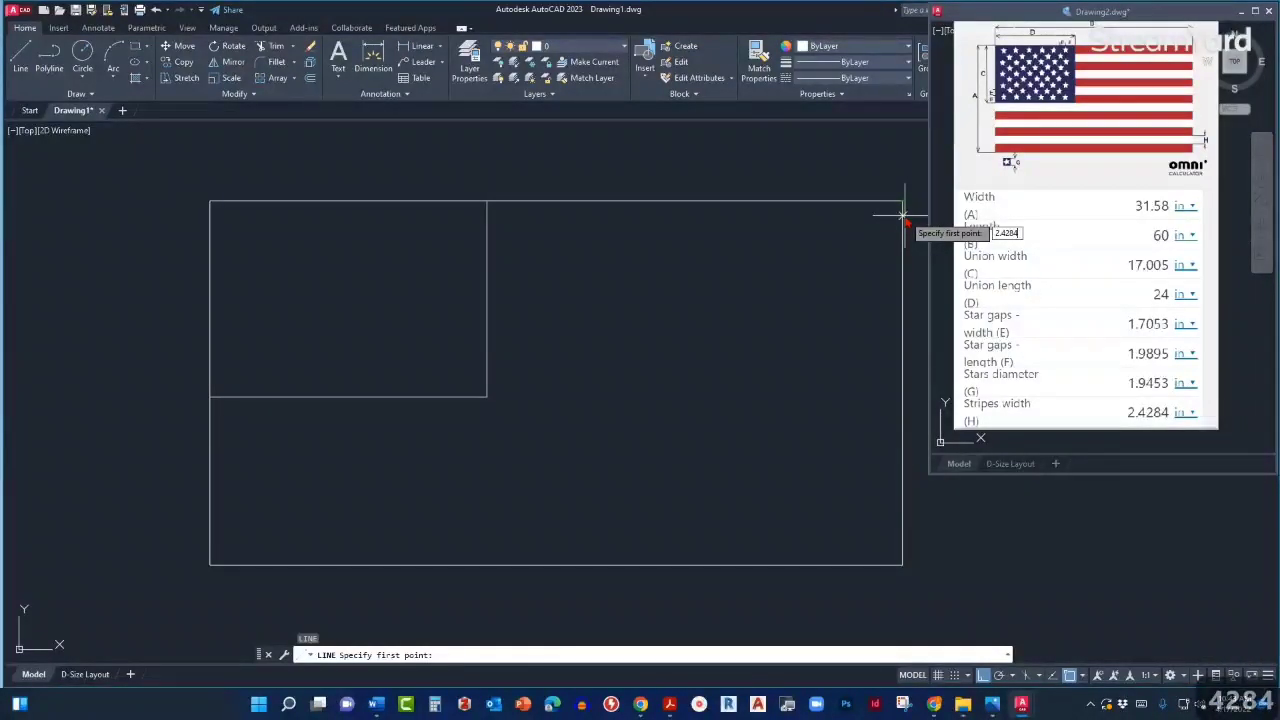
{"action": "key", "text": "Return"}
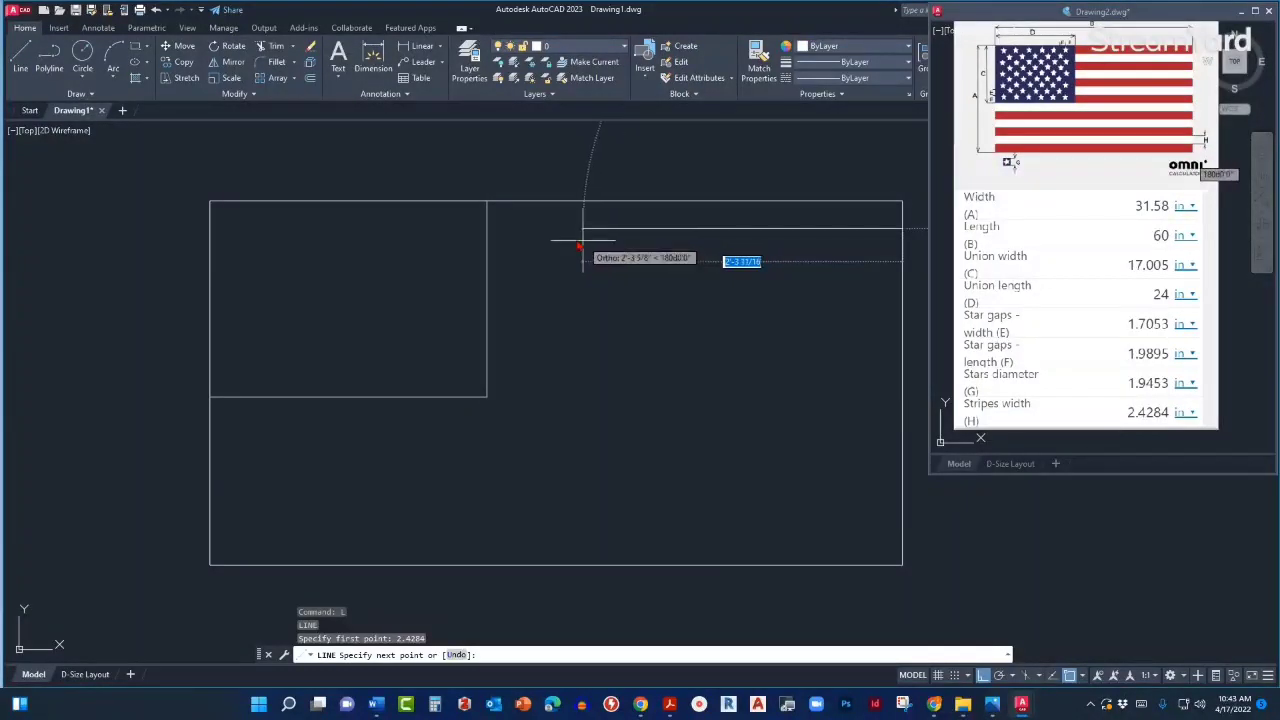
{"action": "left_click", "coordinate": [487, 229]}
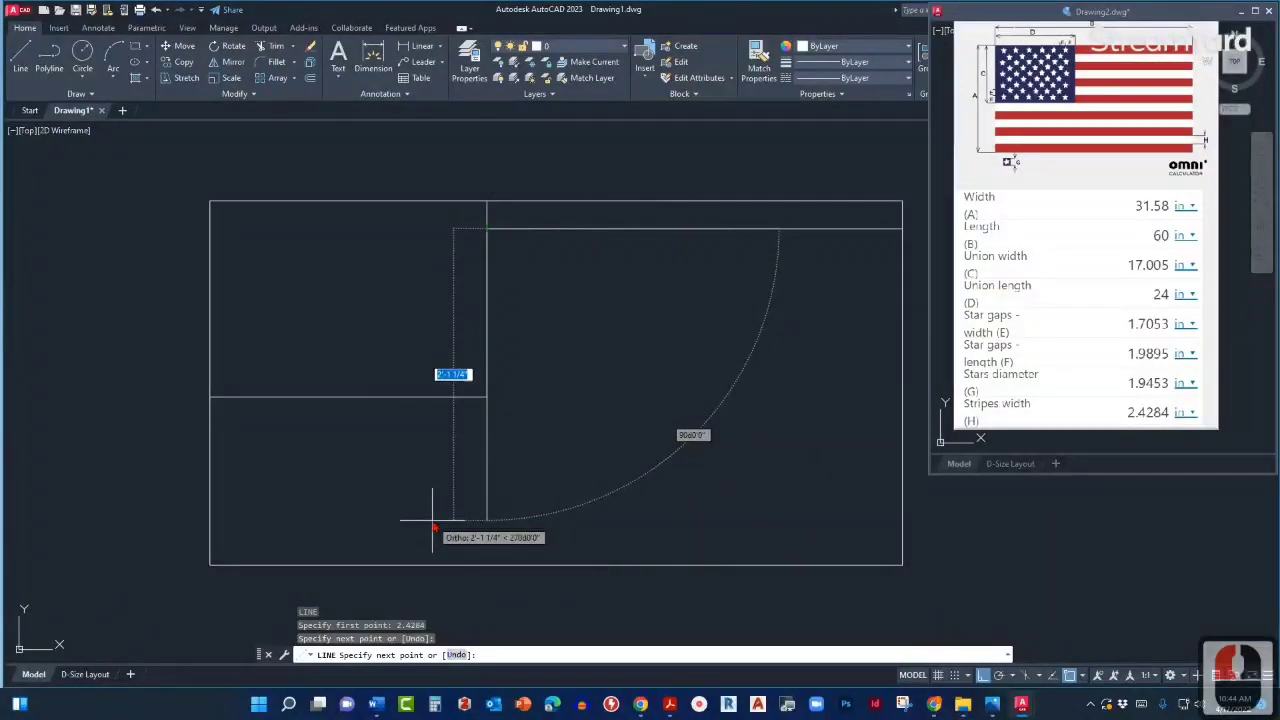
{"action": "key", "text": "Escape"}
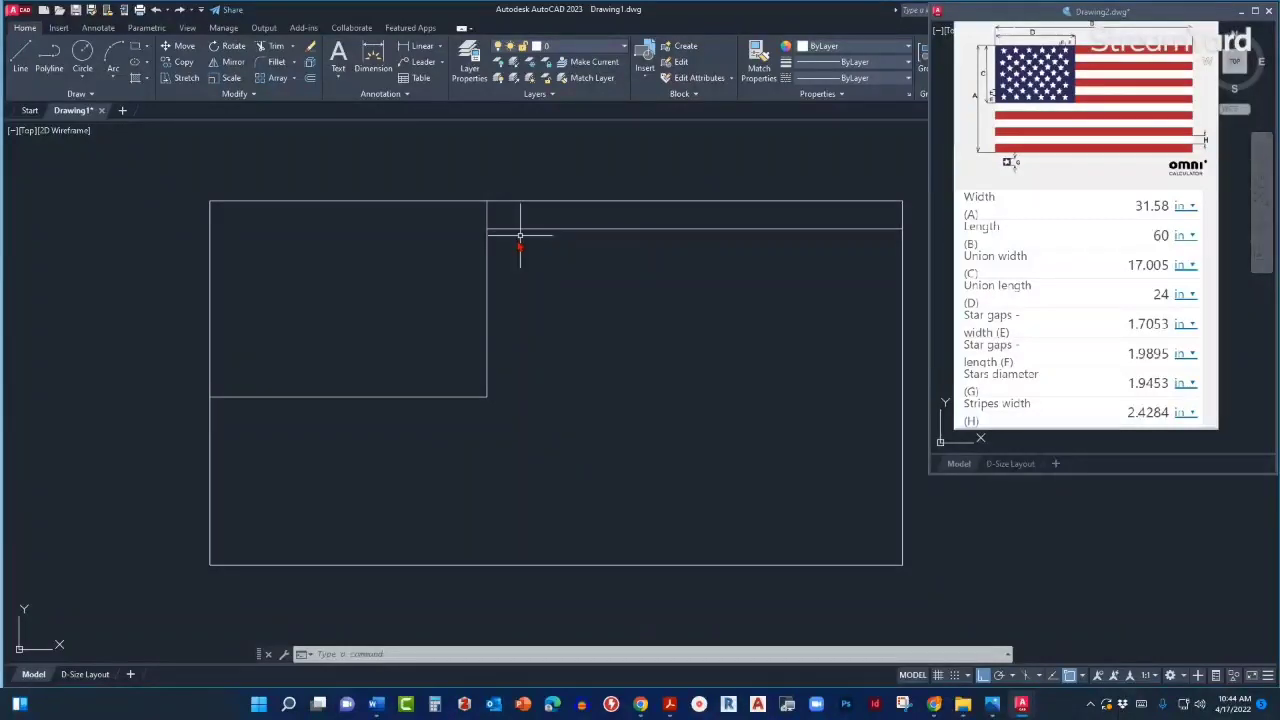
{"action": "left_click", "coordinate": [486, 256]}
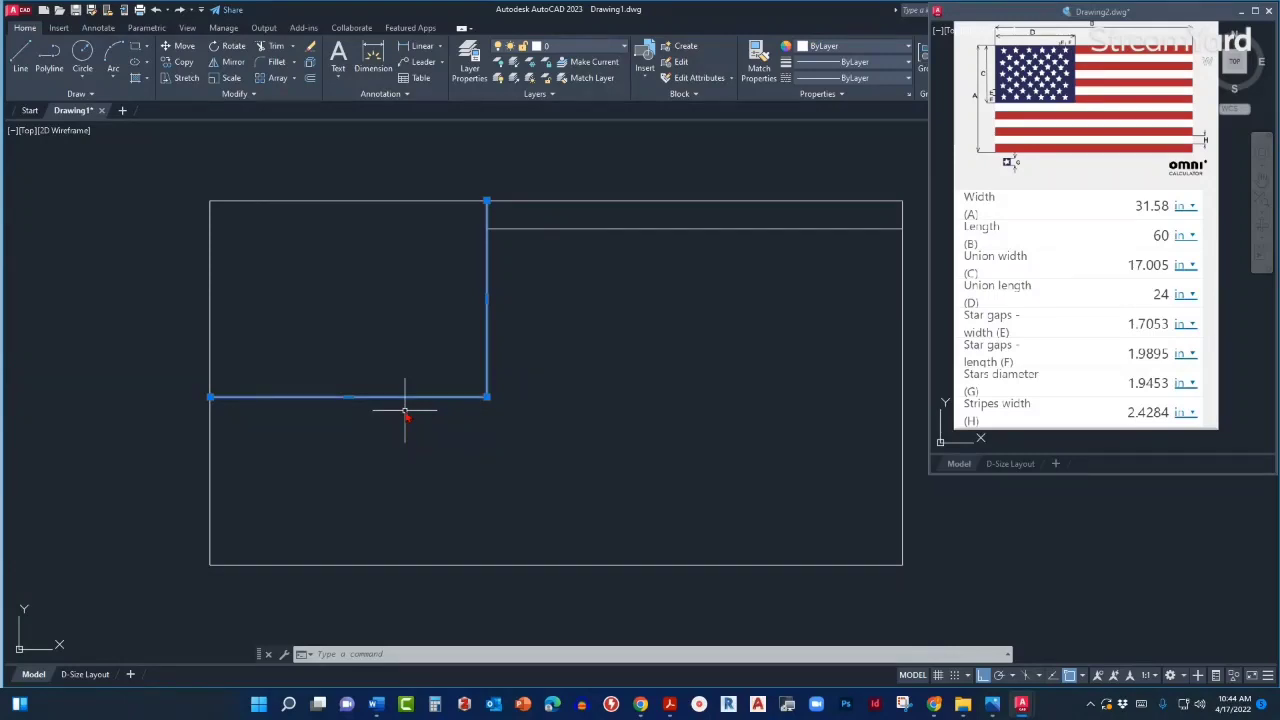
{"action": "key", "text": "Escape"}
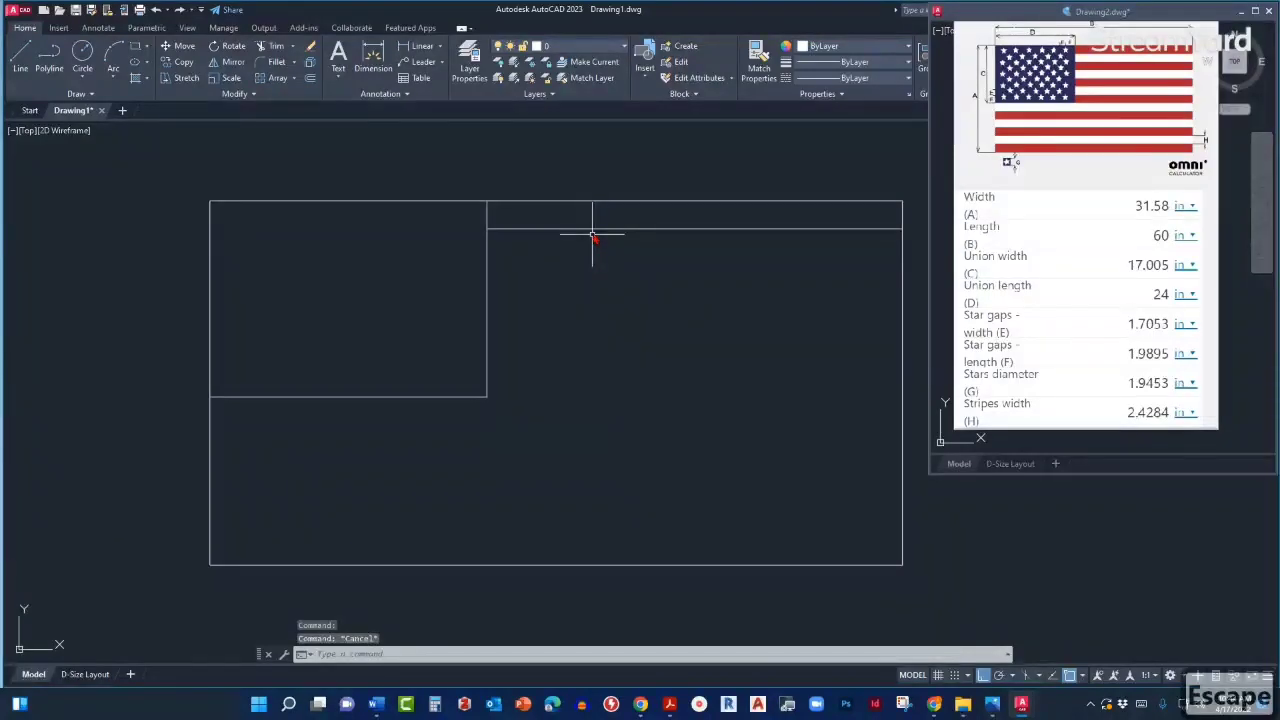
{"action": "left_click", "coordinate": [593, 236]}
{"action": "left_click", "coordinate": [573, 224]}
{"action": "key", "text": "Escape"}
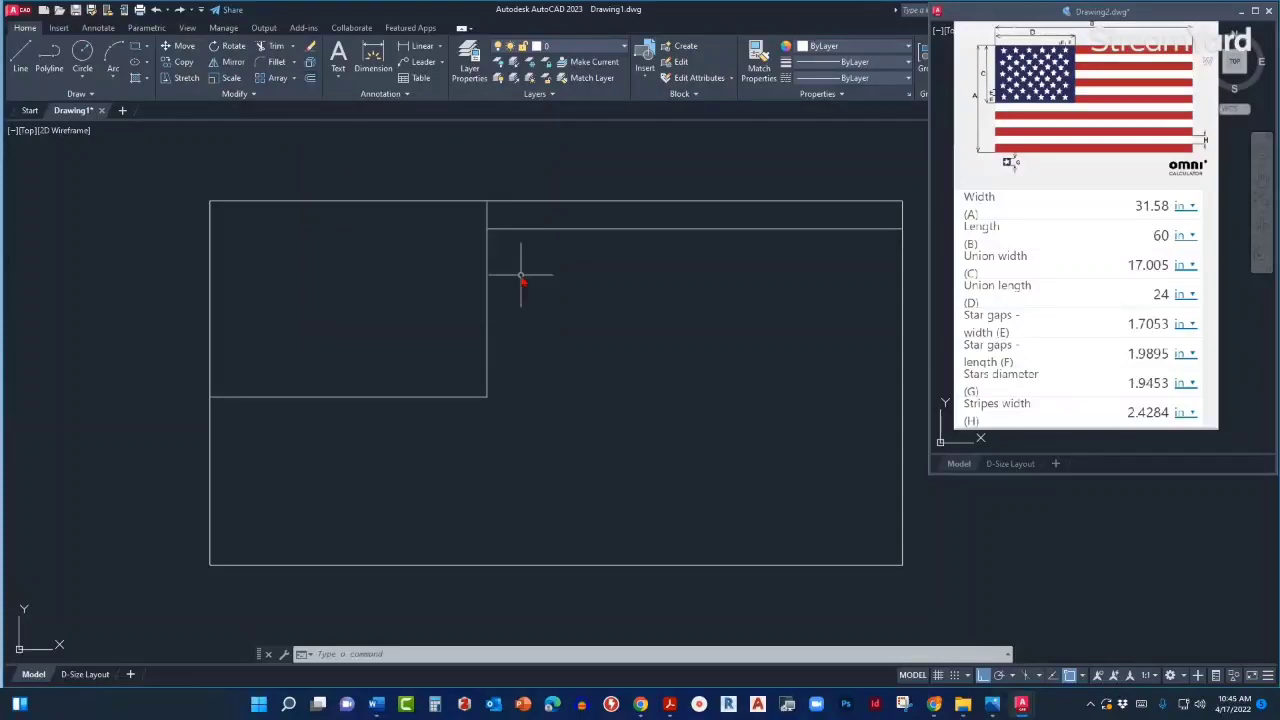
Offset the stripe line once downward, picking the distance from the rectangle's top-right corner to the line's right end.
{"action": "type", "text": "o"}
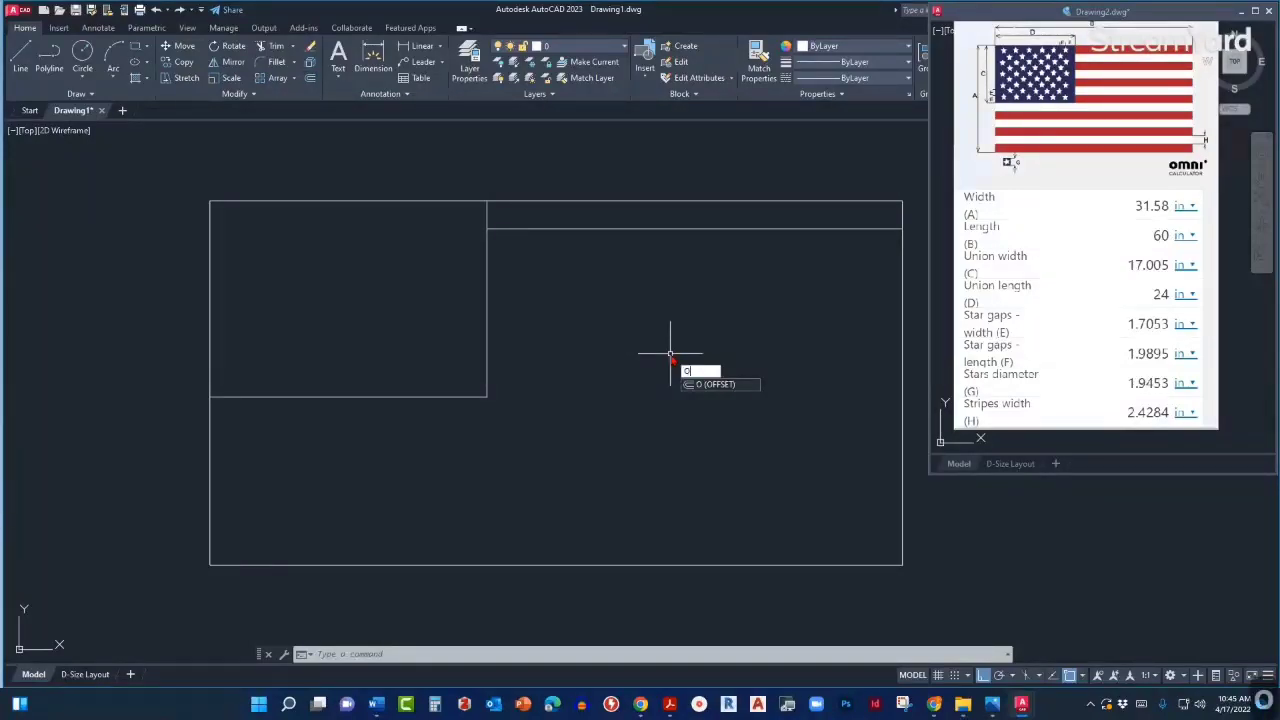
{"action": "key", "text": "Return"}
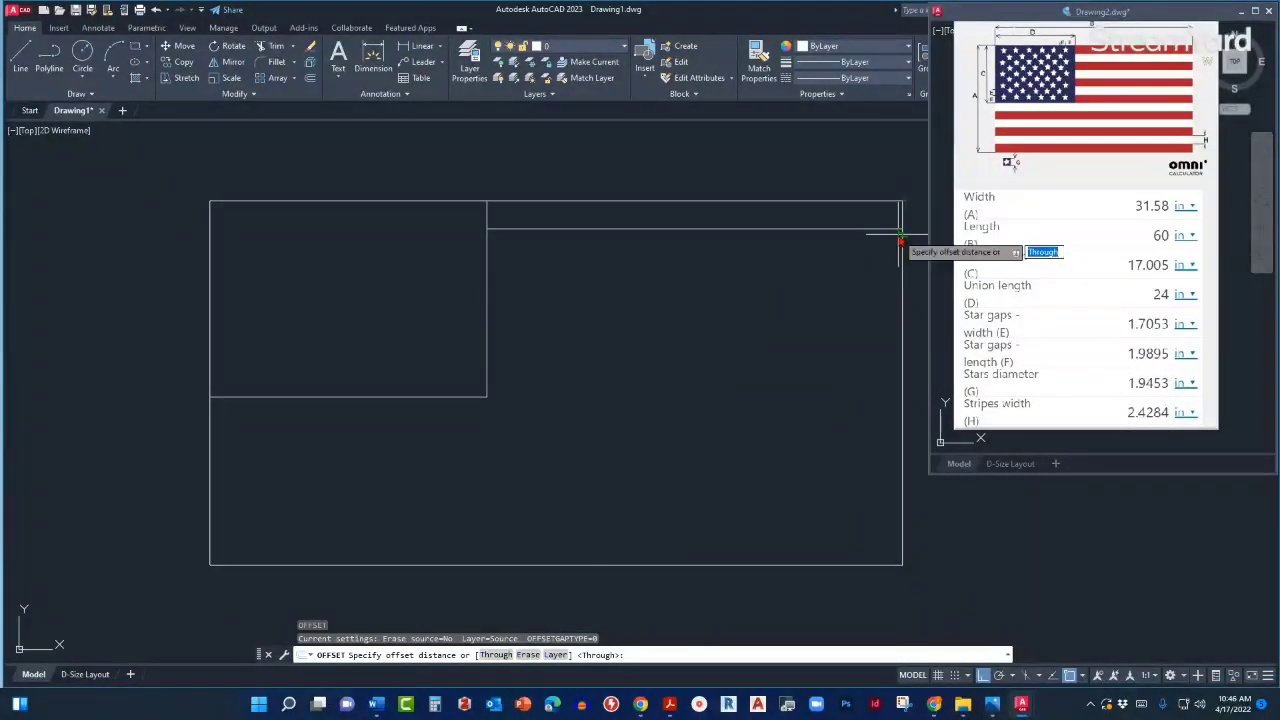
{"action": "left_click", "coordinate": [903, 203]}
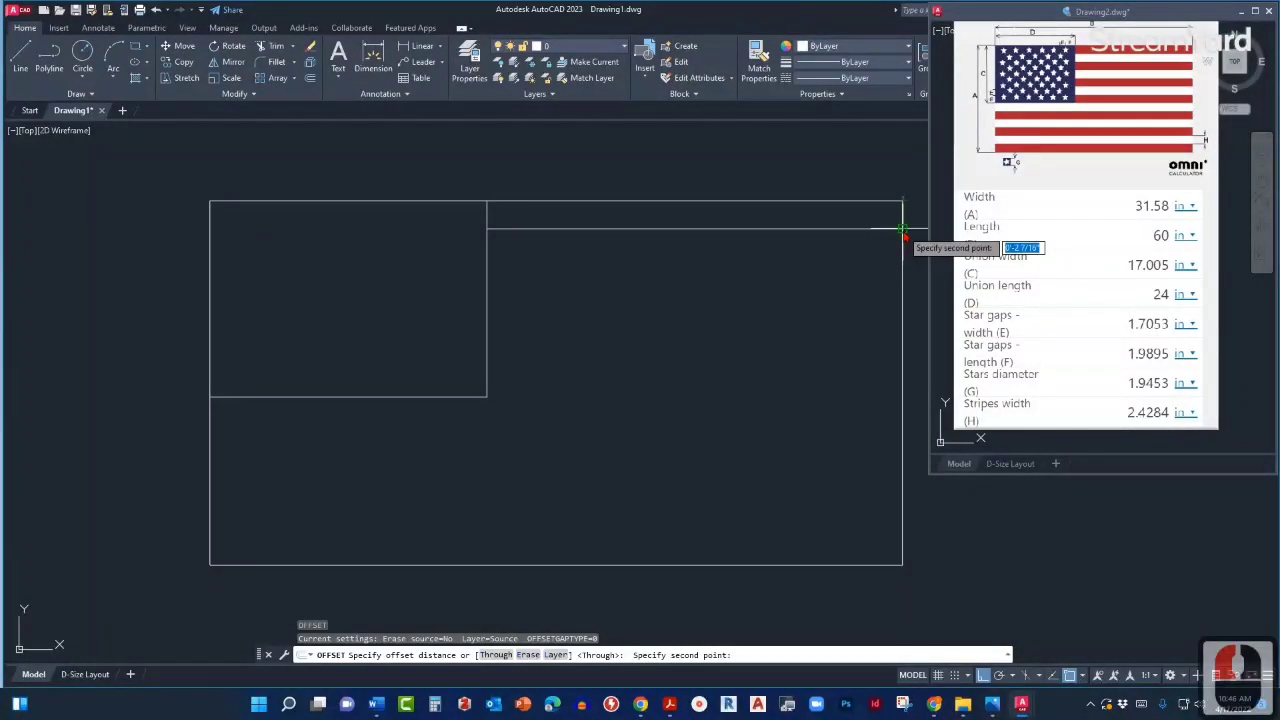
{"action": "left_click", "coordinate": [903, 229]}
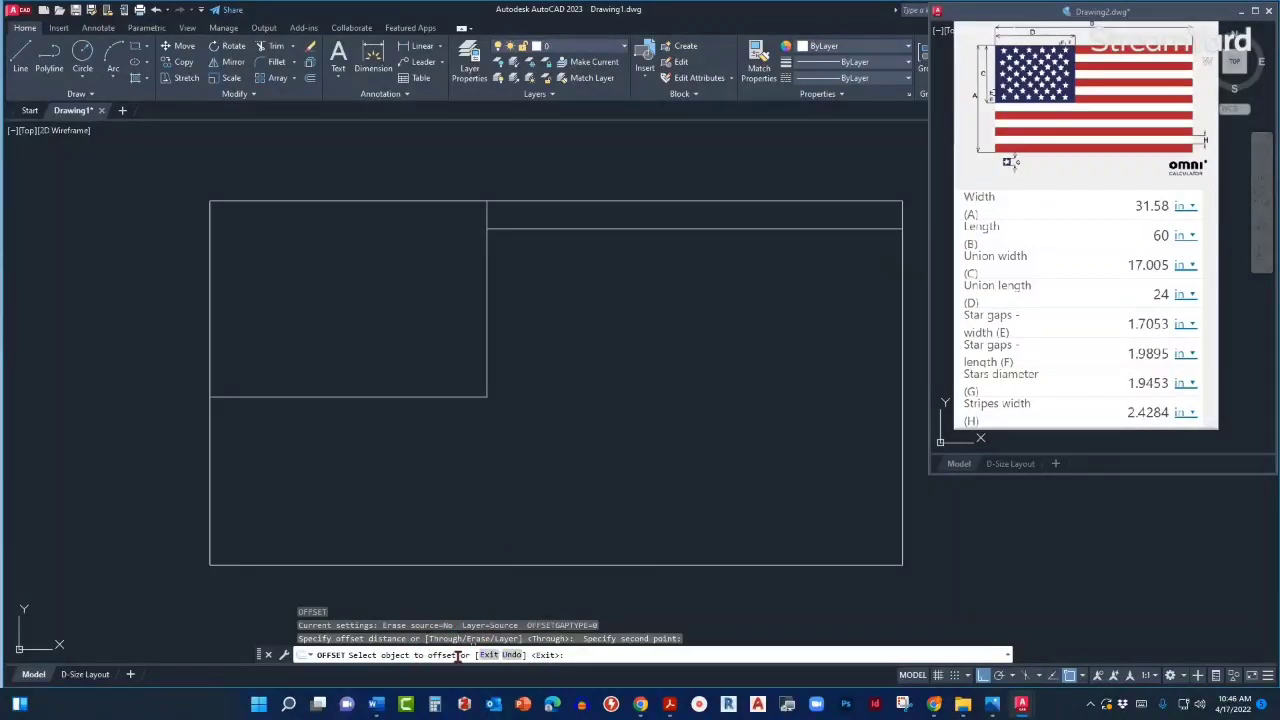
{"action": "left_click", "coordinate": [695, 231]}
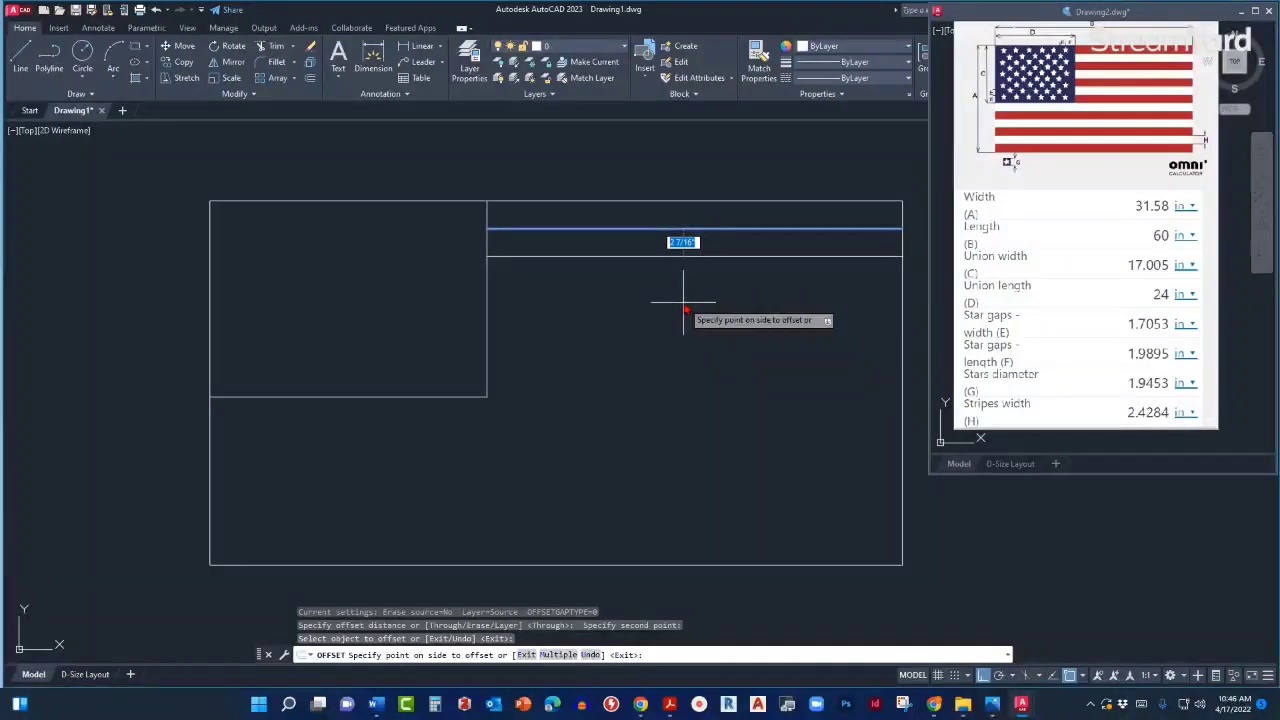
{"action": "left_click", "coordinate": [691, 507]}
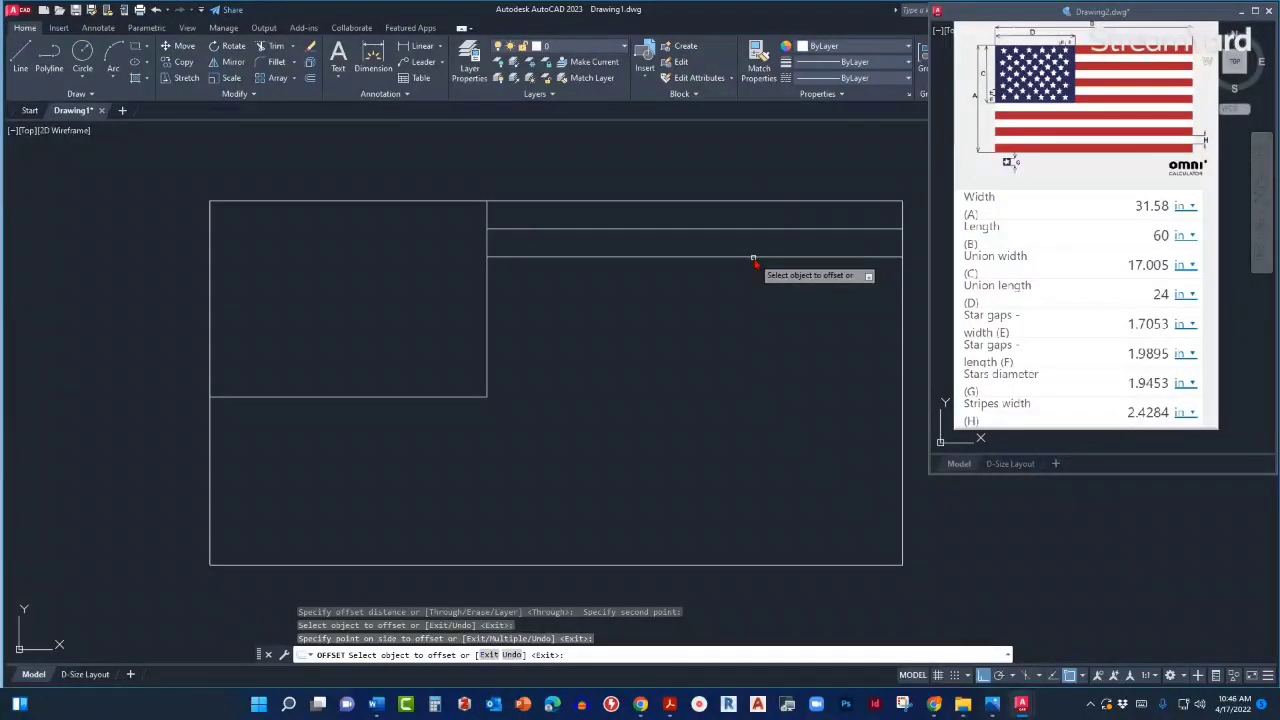
Offset the lowest stripe line downward five times in succession, down to the level of the union's bottom edge.
{"action": "left_click", "coordinate": [701, 257]}
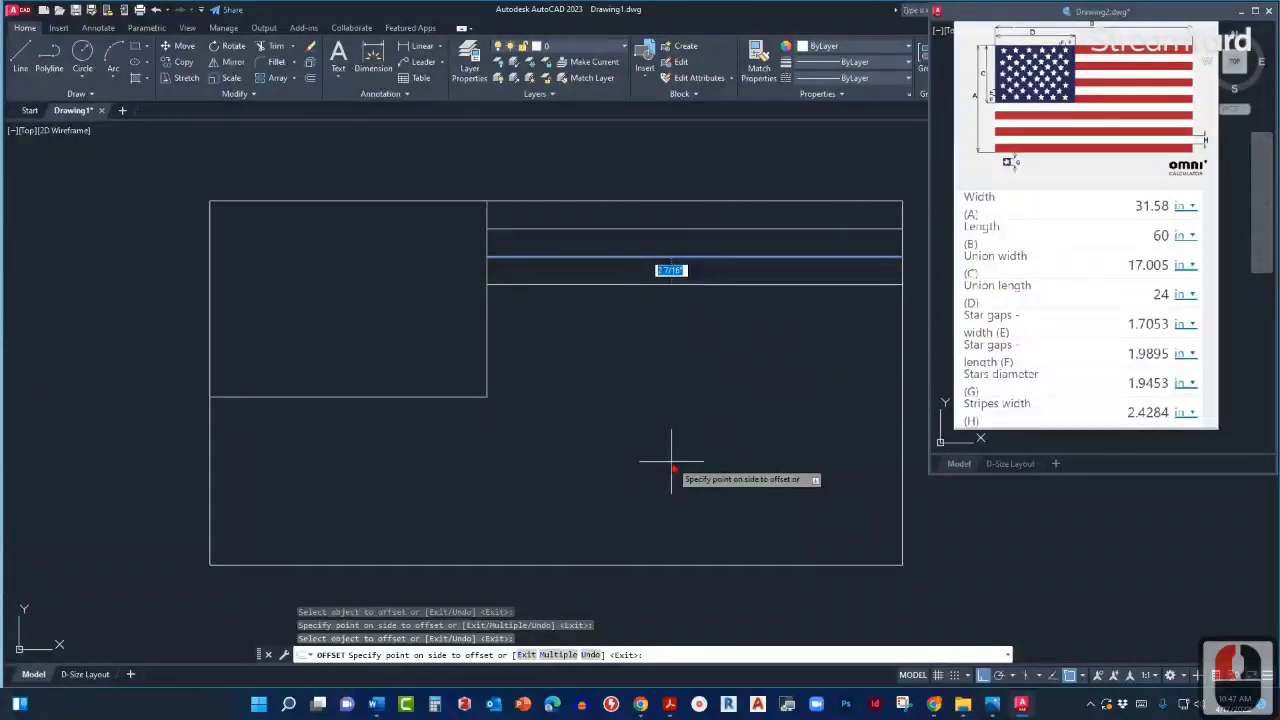
{"action": "left_click", "coordinate": [686, 400]}
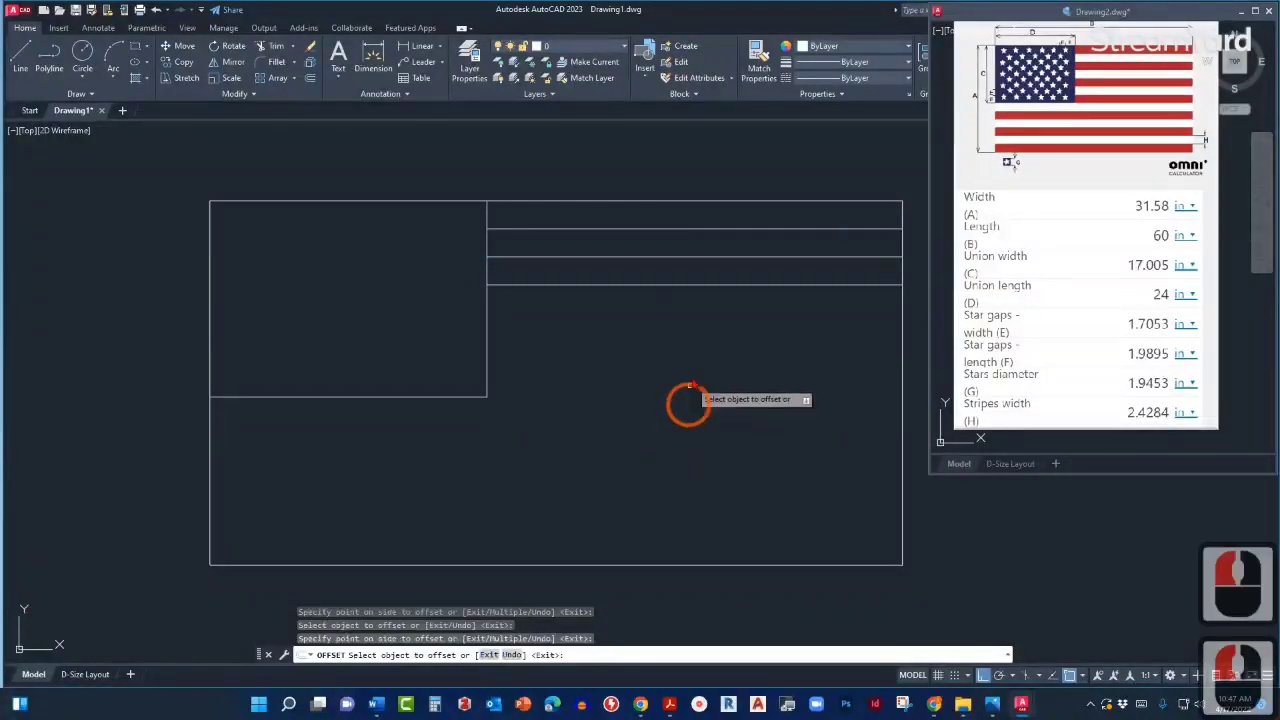
{"action": "left_click", "coordinate": [730, 285]}
{"action": "left_click", "coordinate": [729, 409]}
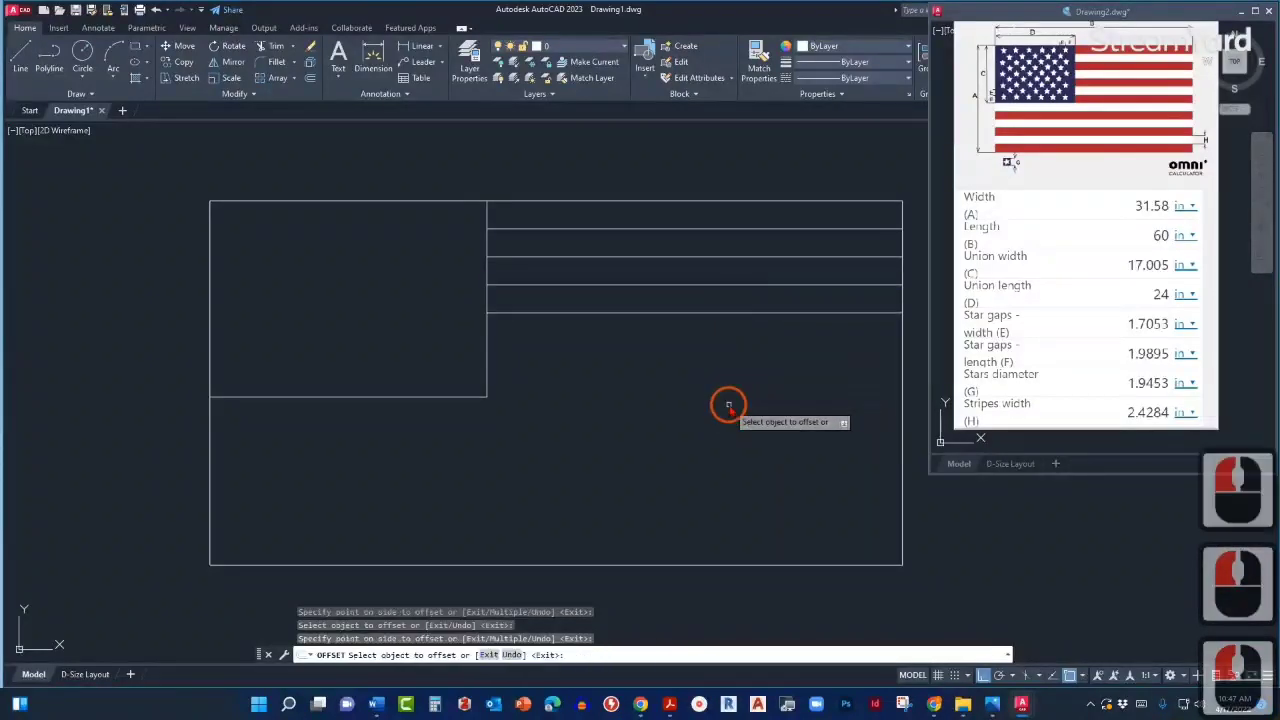
{"action": "left_click", "coordinate": [735, 314]}
{"action": "left_click", "coordinate": [734, 403]}
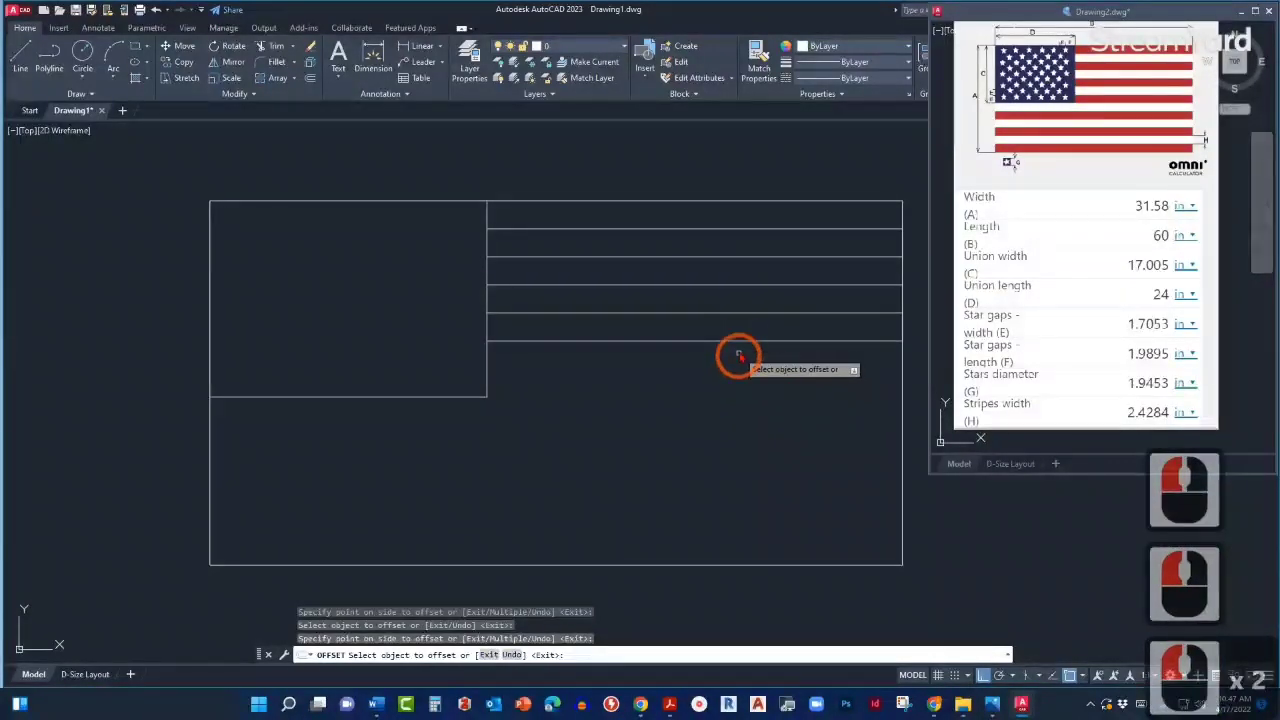
{"action": "left_click", "coordinate": [730, 341]}
{"action": "left_click", "coordinate": [728, 405]}
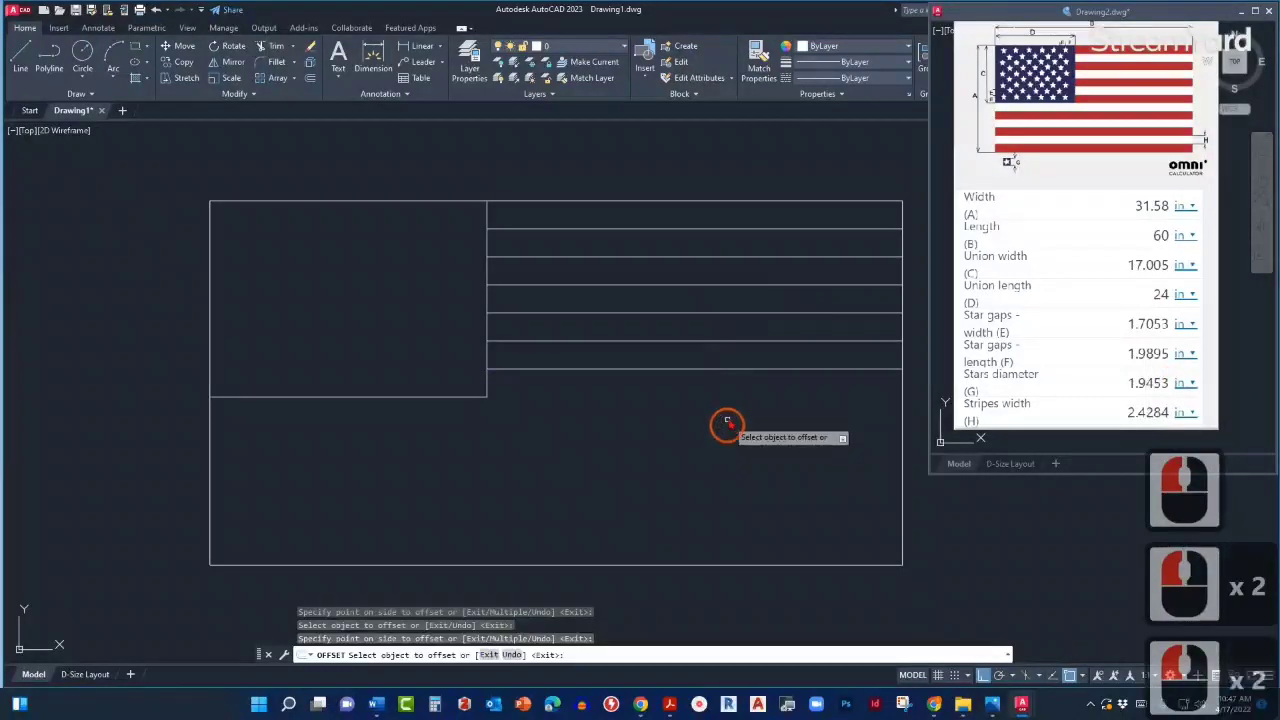
{"action": "left_click", "coordinate": [731, 369]}
{"action": "left_click", "coordinate": [728, 430]}
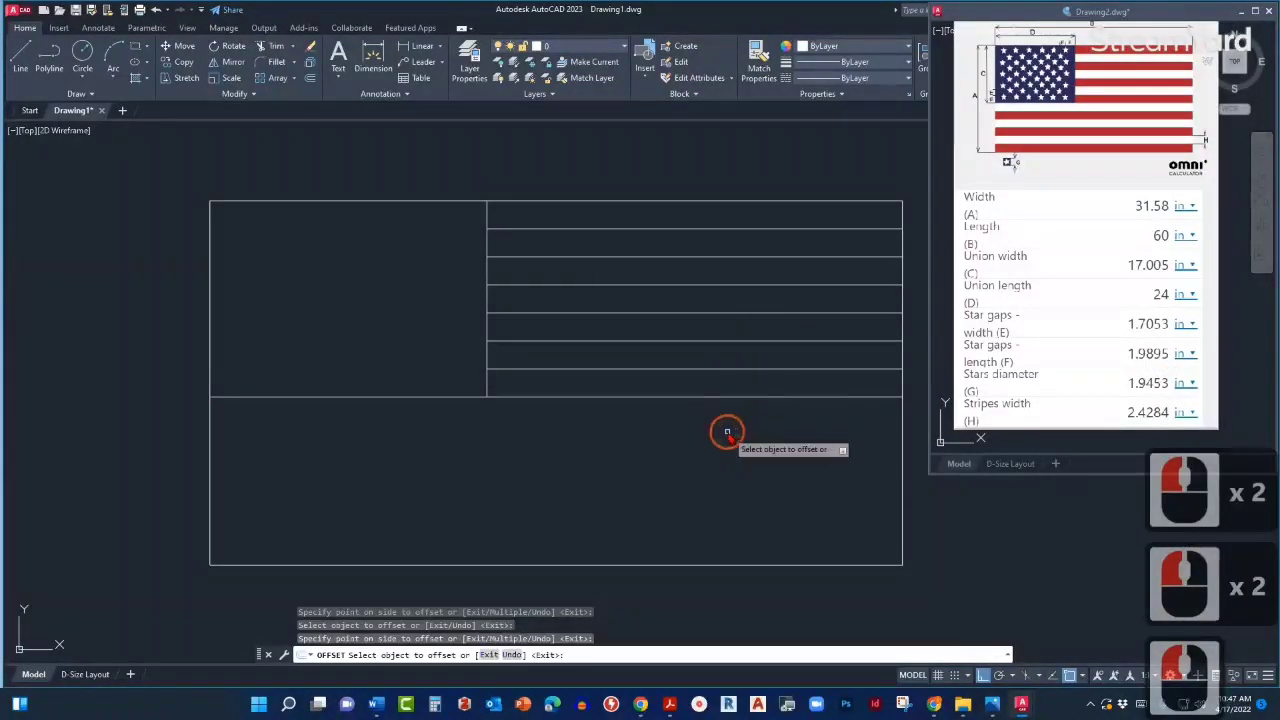
Continue offsetting the stripe lines downward five more times below the union, ending one stripe above the rectangle's bottom edge.
{"action": "left_click", "coordinate": [729, 397]}
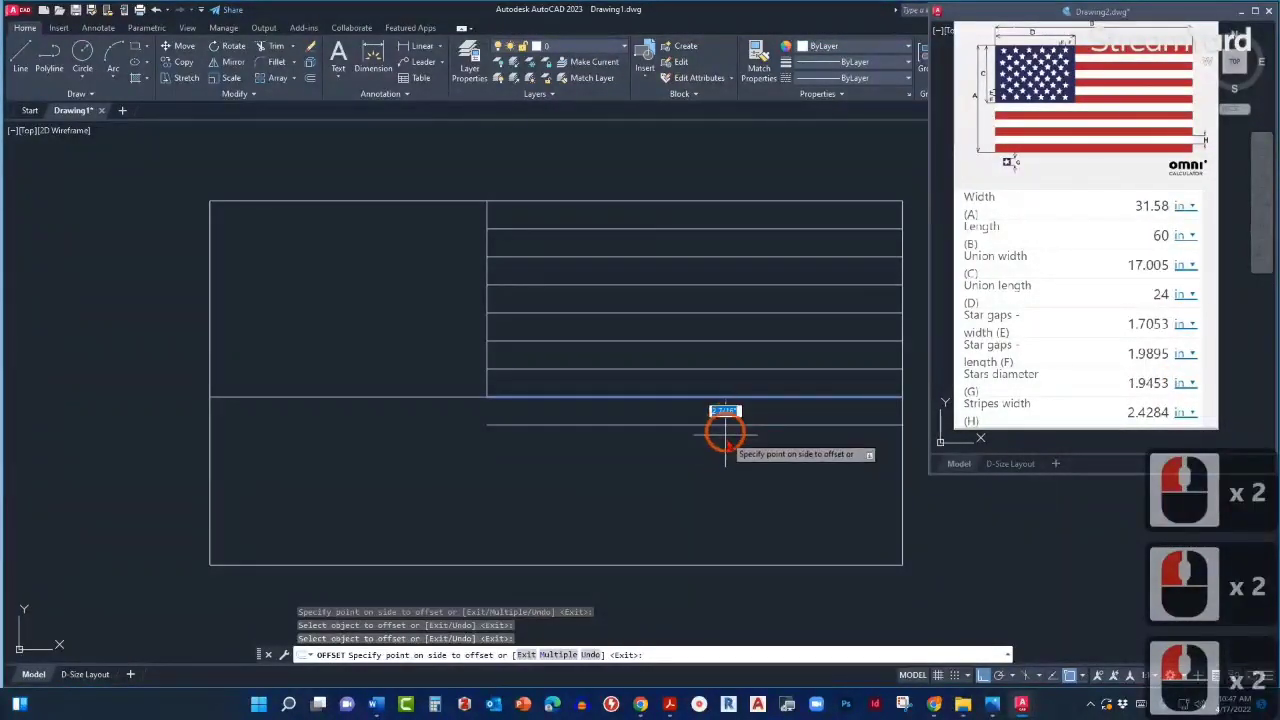
{"action": "left_click", "coordinate": [725, 432]}
{"action": "left_click", "coordinate": [726, 425]}
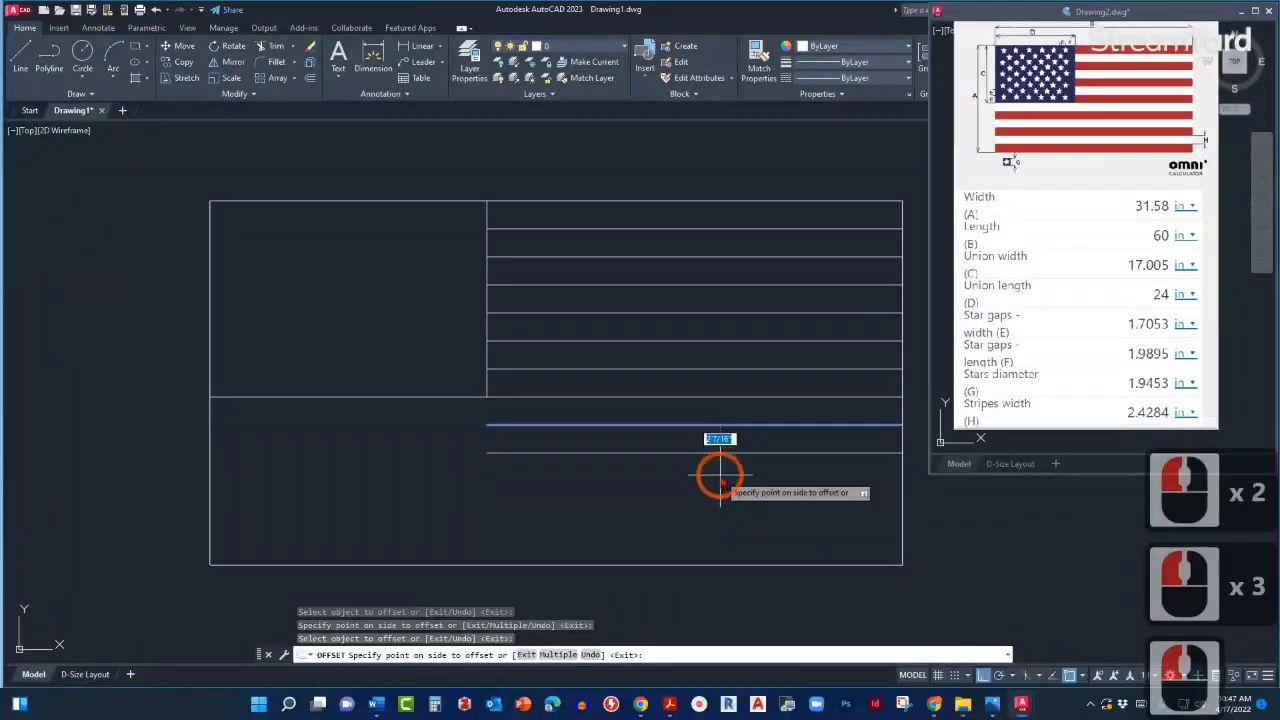
{"action": "left_click", "coordinate": [721, 472]}
{"action": "left_click", "coordinate": [726, 453]}
{"action": "left_click", "coordinate": [723, 495]}
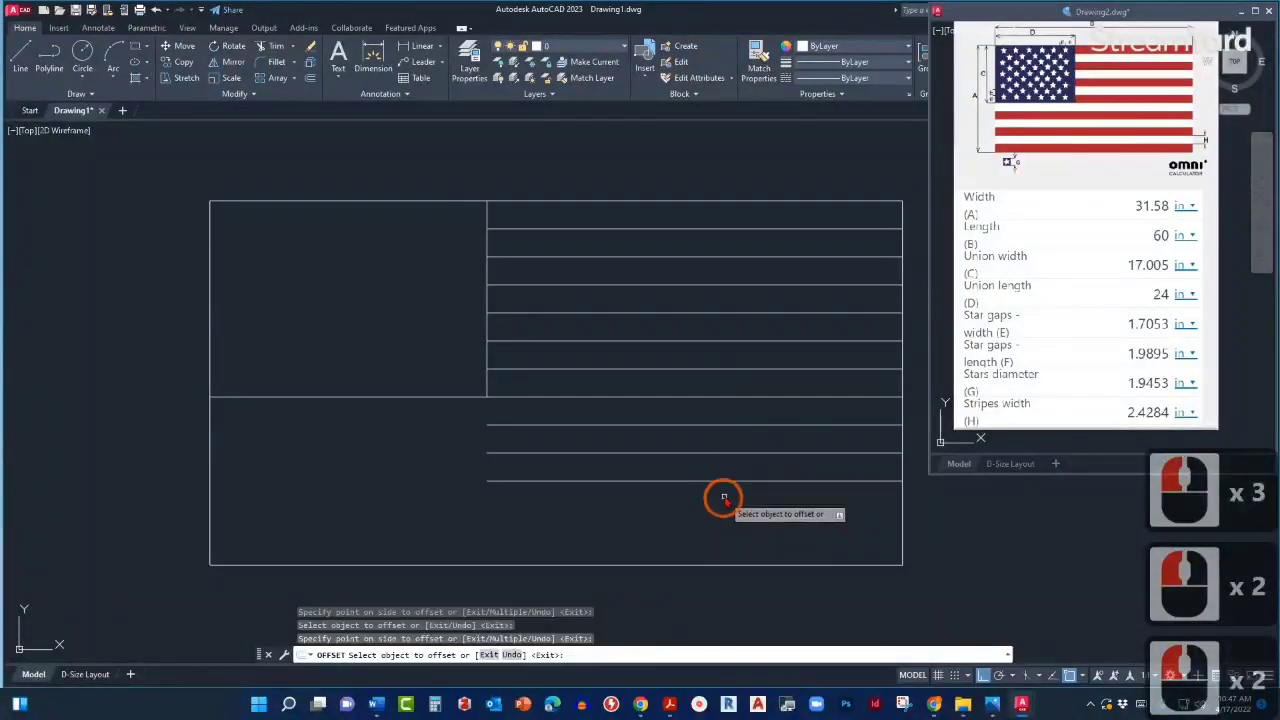
{"action": "left_click", "coordinate": [725, 482]}
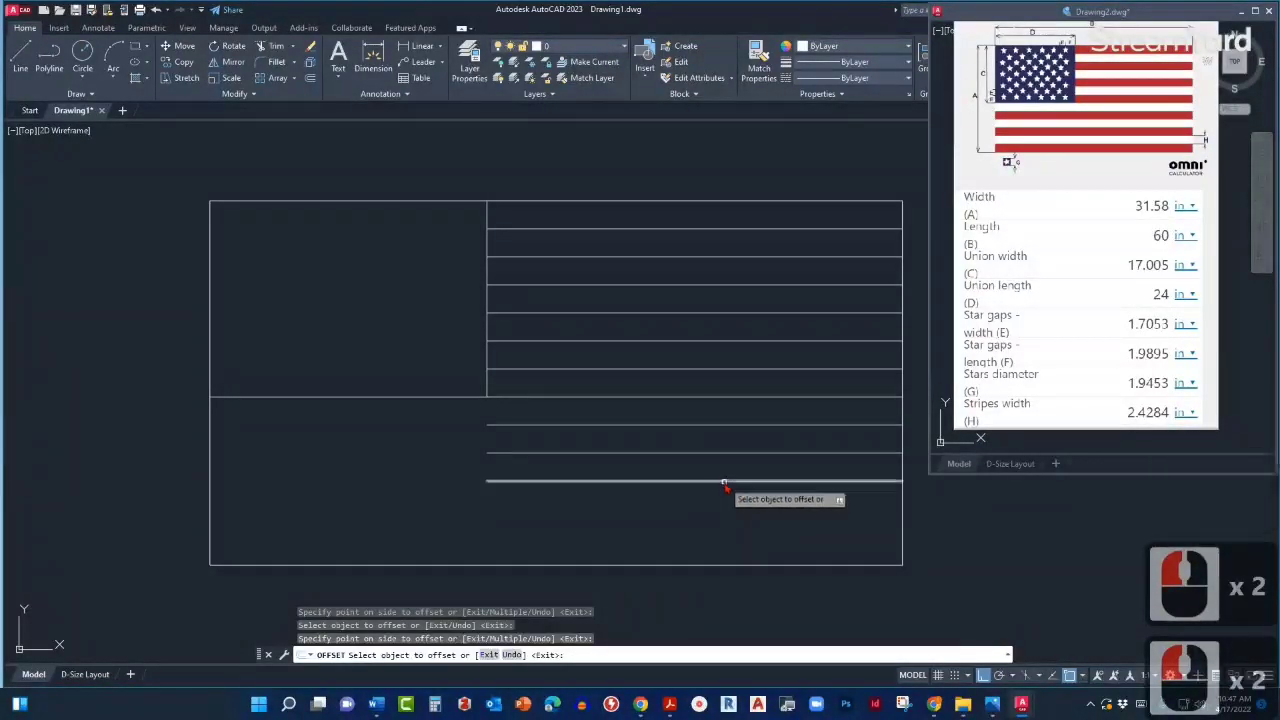
{"action": "left_click", "coordinate": [718, 545]}
{"action": "left_click", "coordinate": [720, 510]}
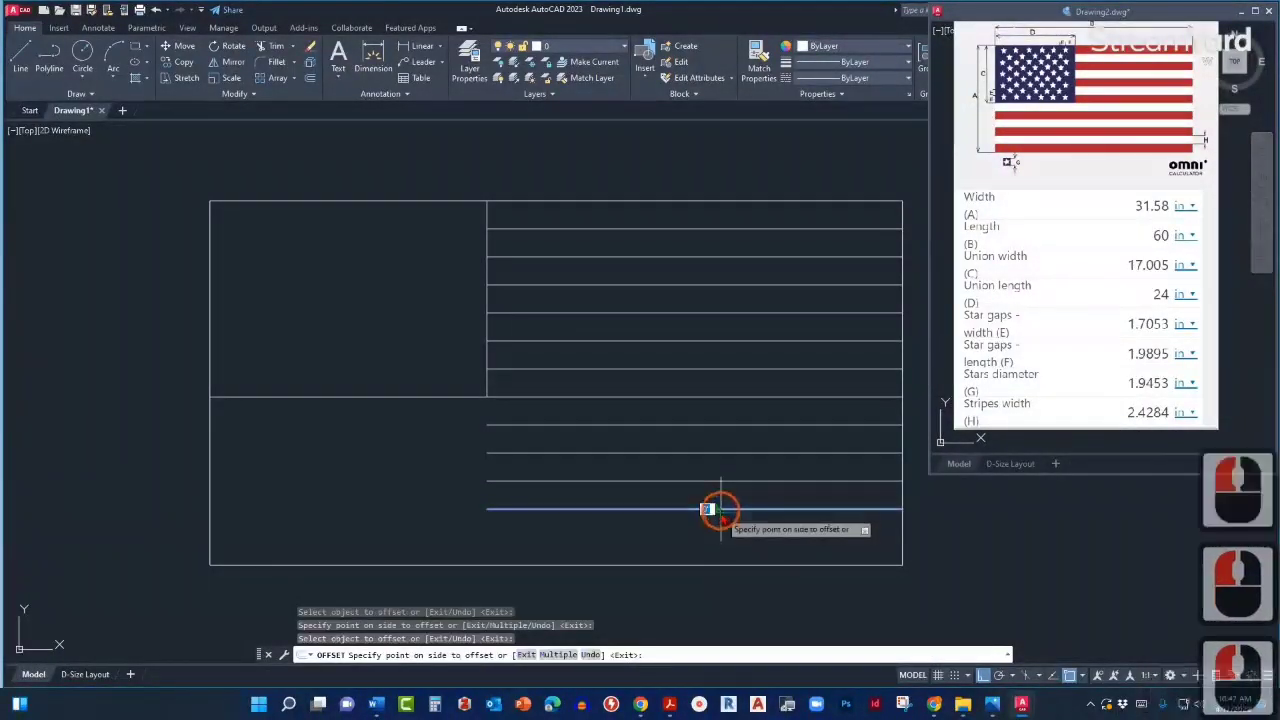
{"action": "left_click", "coordinate": [728, 537]}
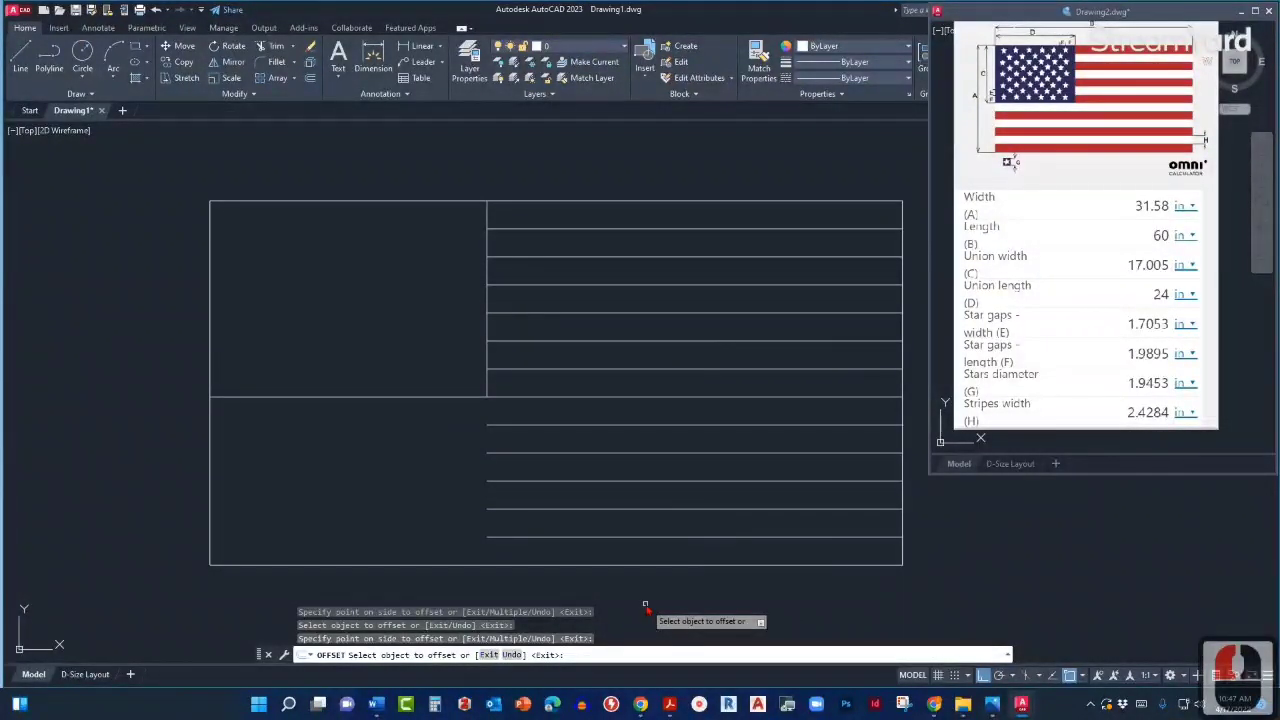
{"action": "key", "text": "Escape"}
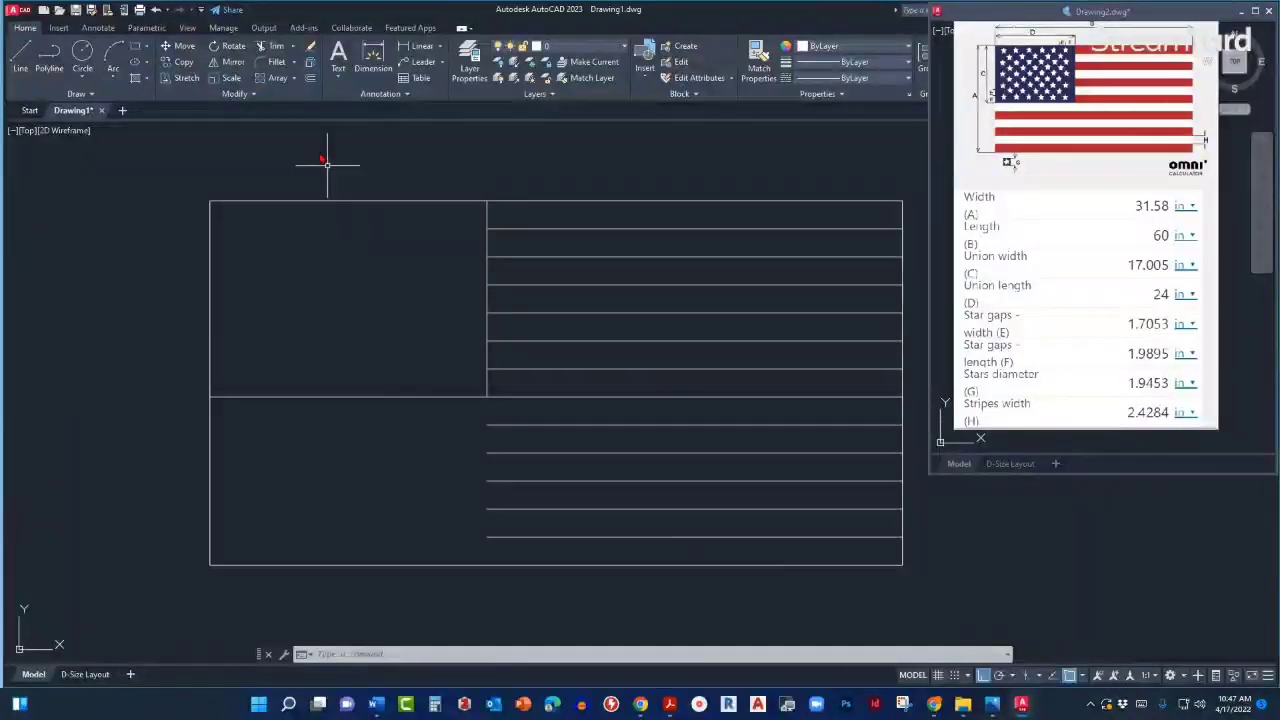
Extend the first two short stripe lines below the union to the flag's left edge.
{"action": "left_click", "coordinate": [293, 46]}
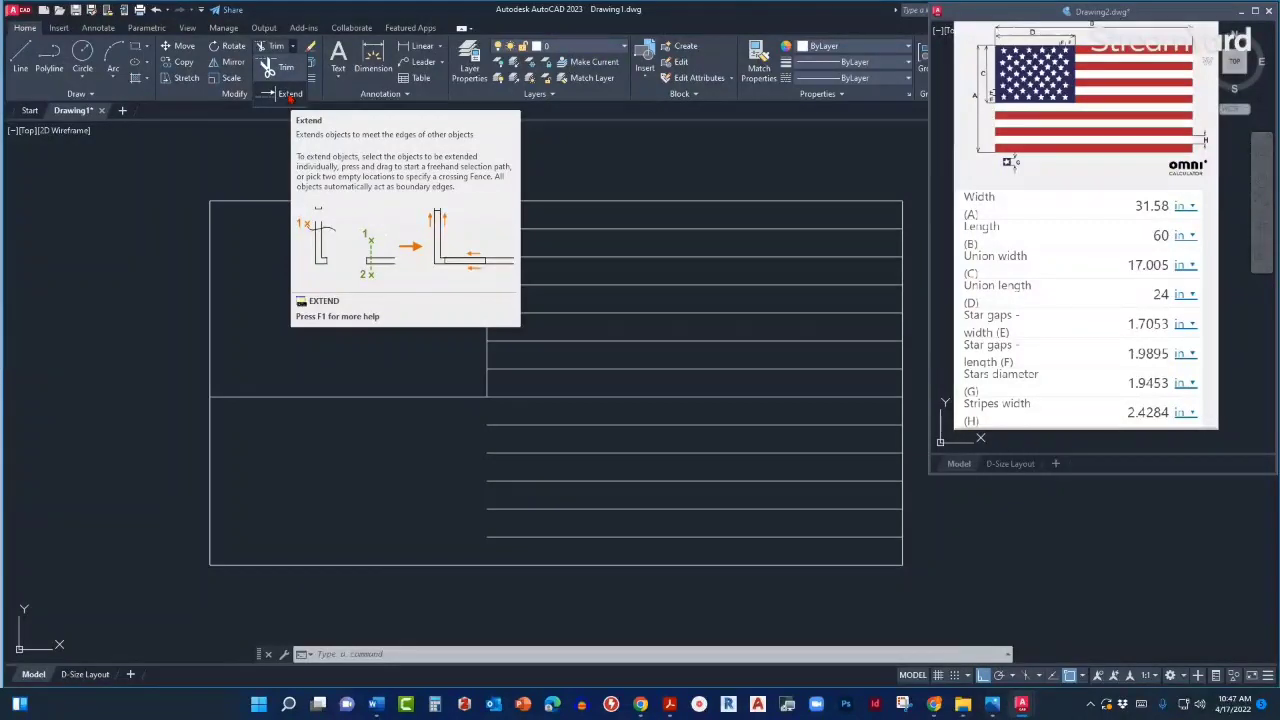
{"action": "left_click", "coordinate": [427, 467]}
{"action": "type", "text": "EX"}
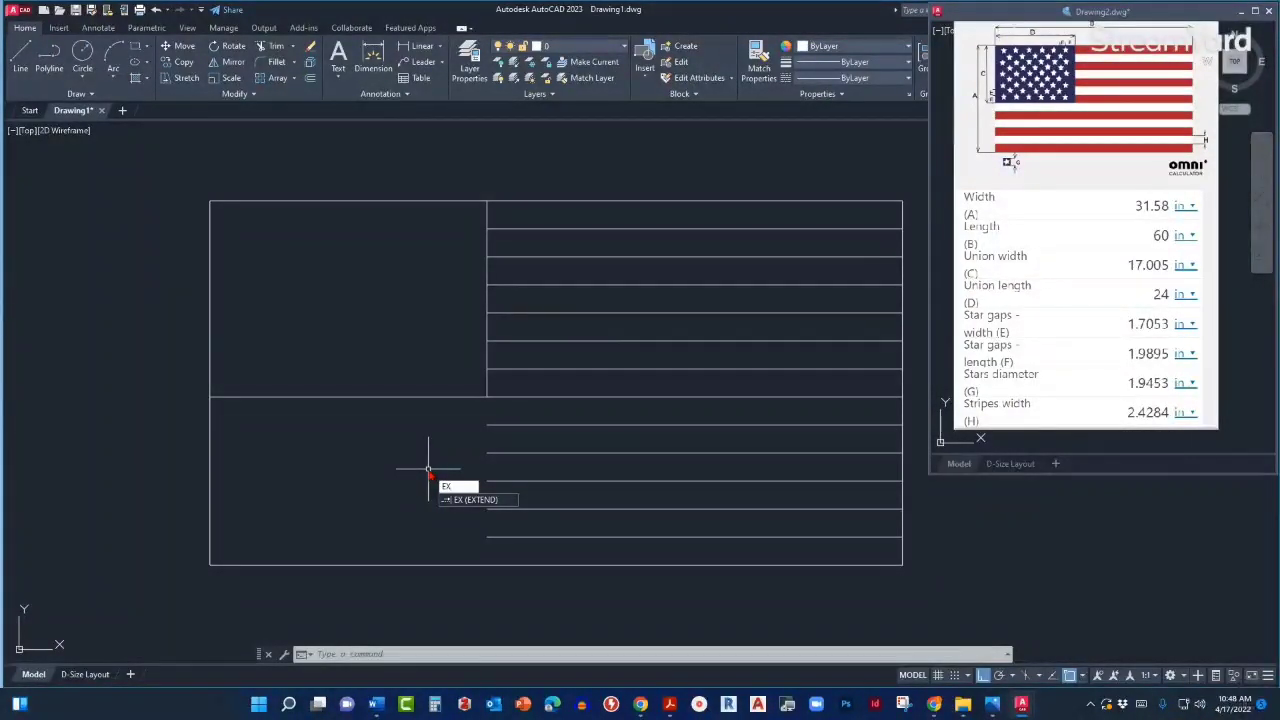
{"action": "key", "text": "Return"}
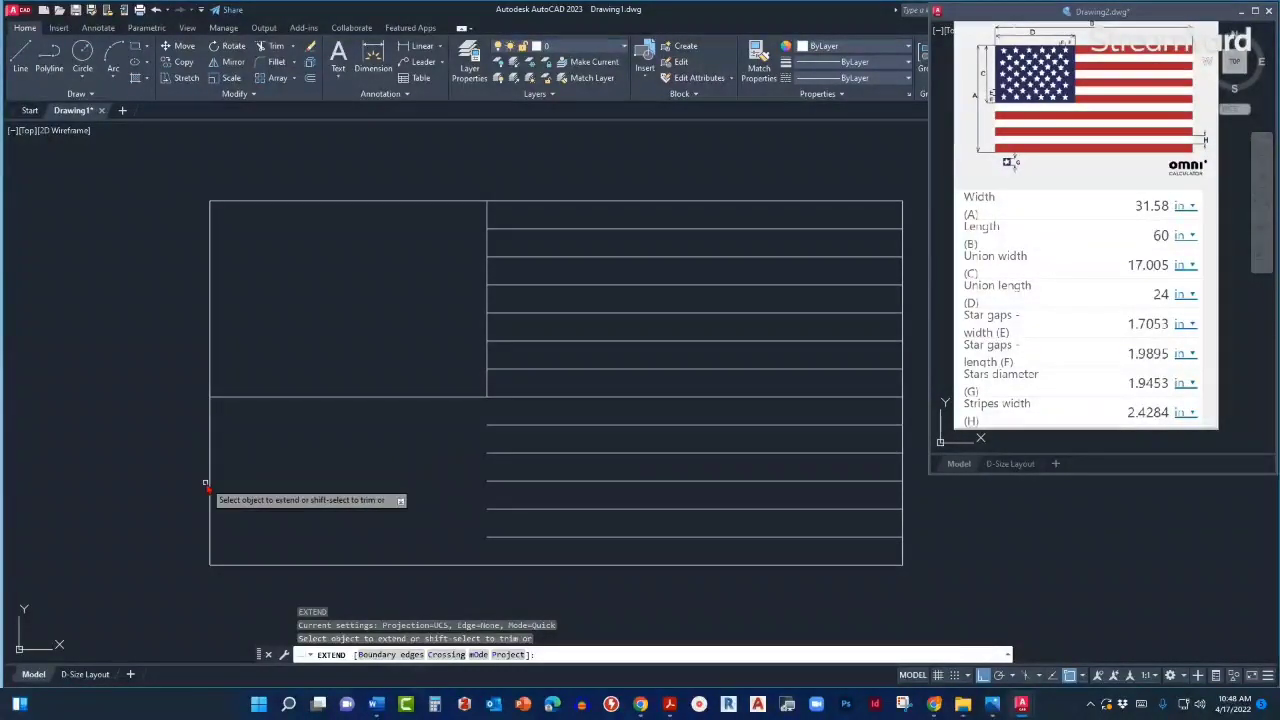
{"action": "left_click", "coordinate": [500, 425]}
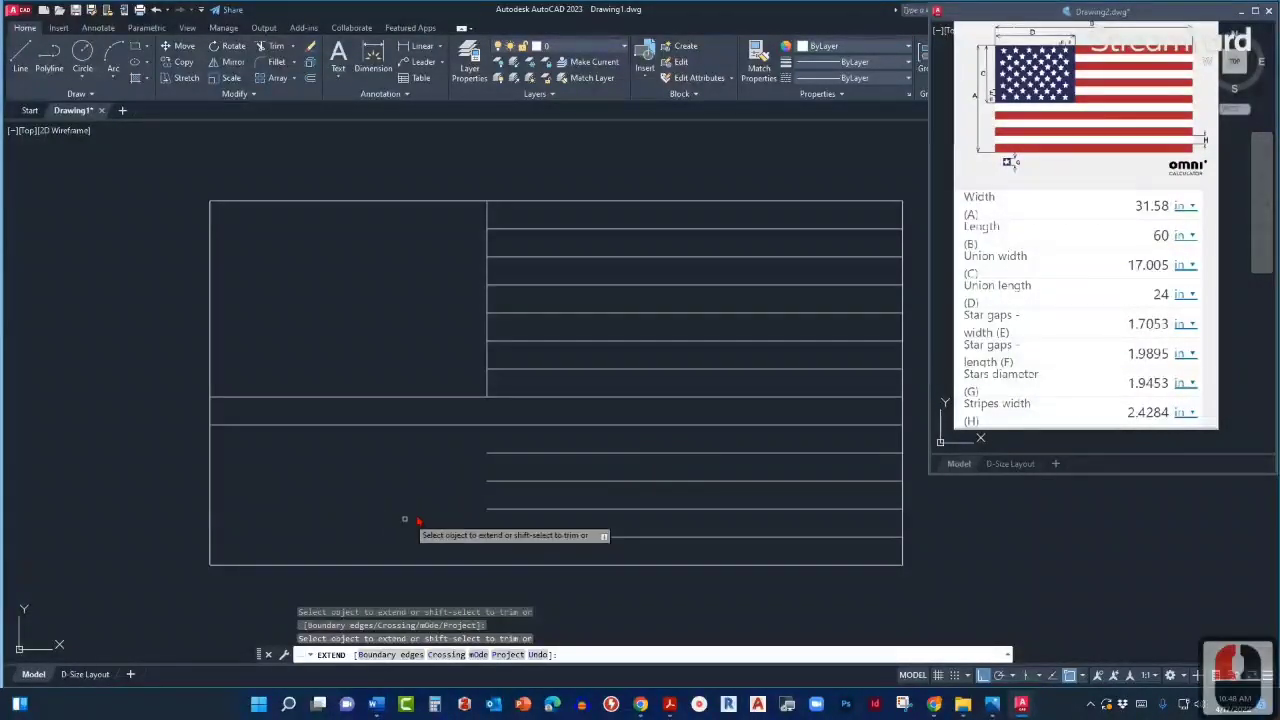
{"action": "left_click", "coordinate": [440, 454]}
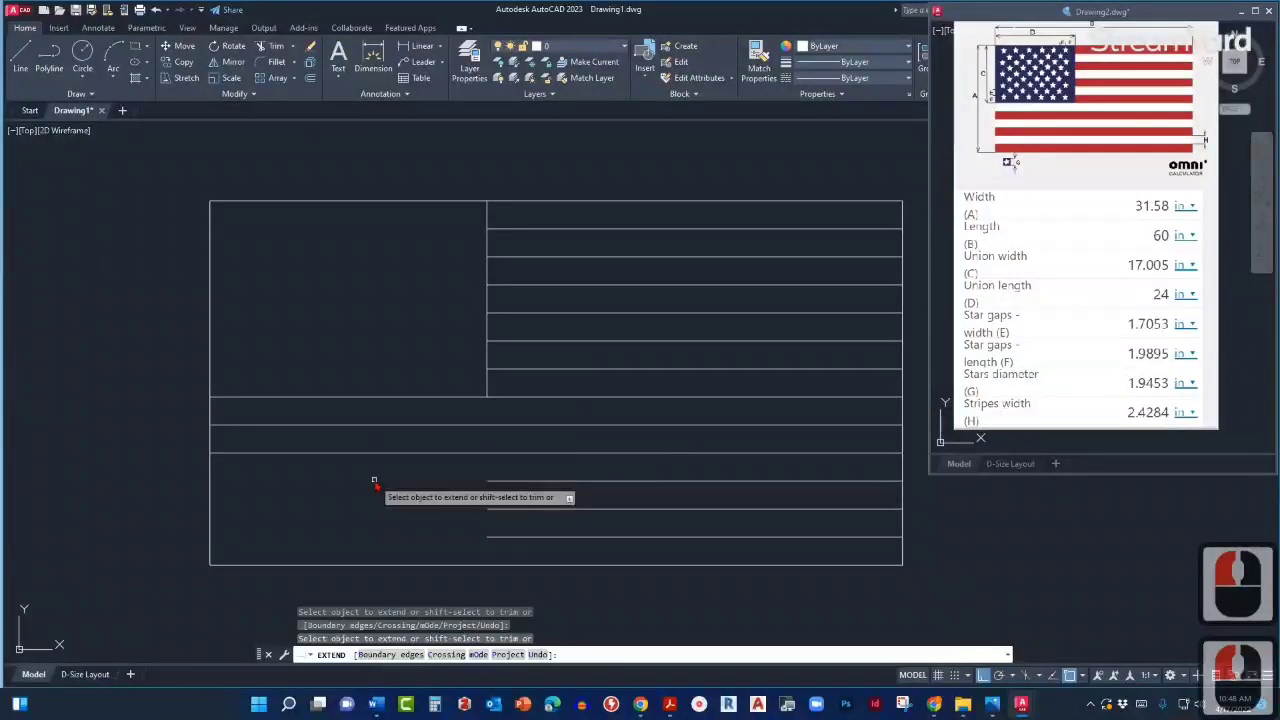
Extend the three remaining short stripe lines to the flag's left edge together, using a fence across them.
{"action": "left_click", "coordinate": [525, 550]}
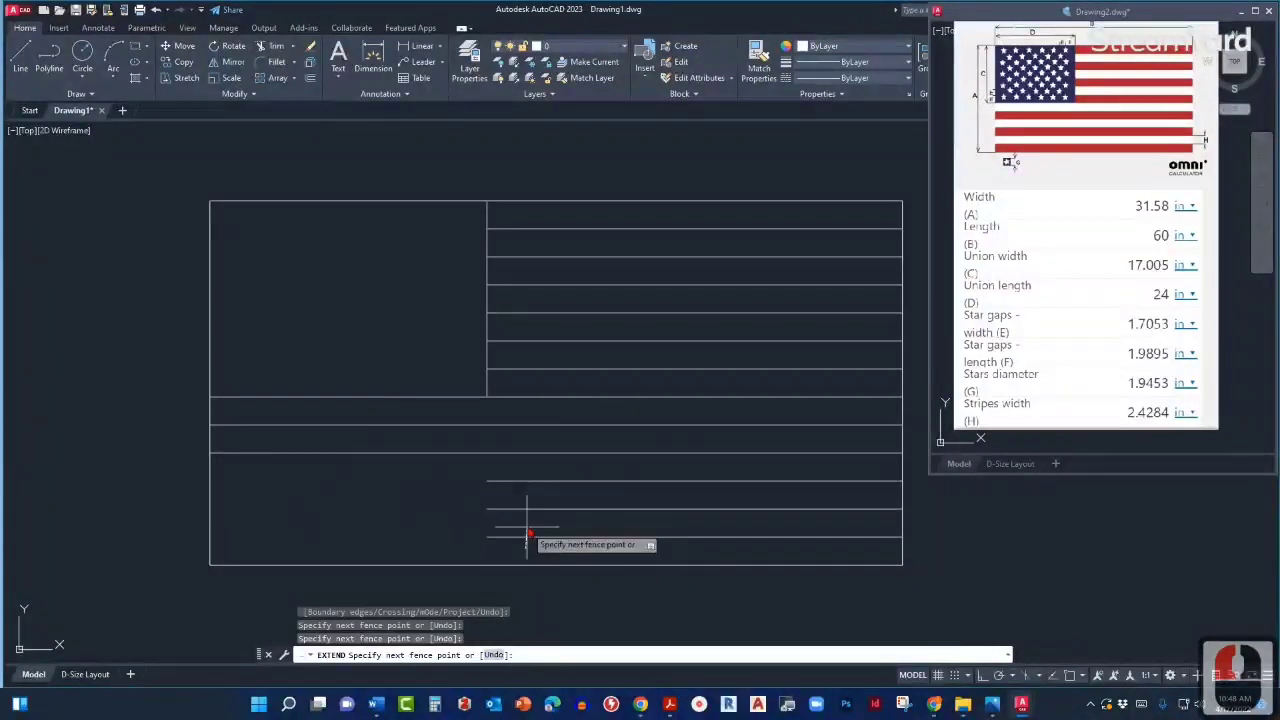
{"action": "right_click", "coordinate": [532, 462]}
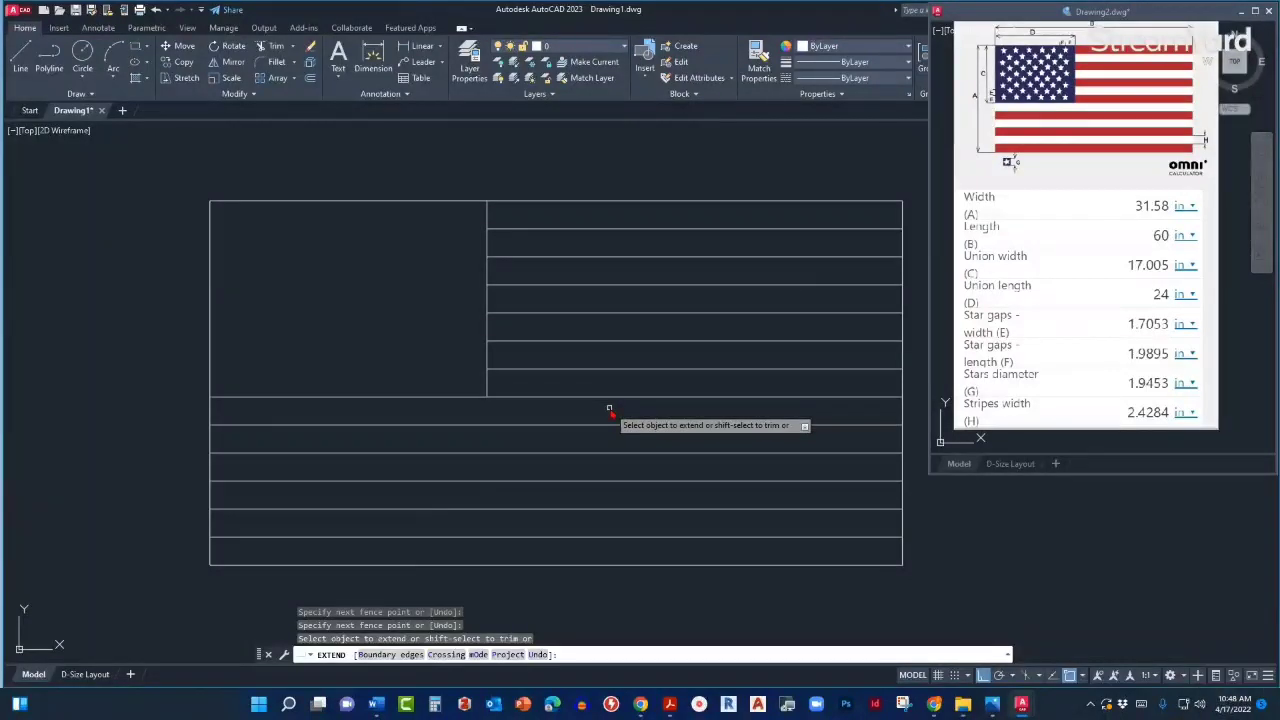
{"action": "key", "text": "Escape"}
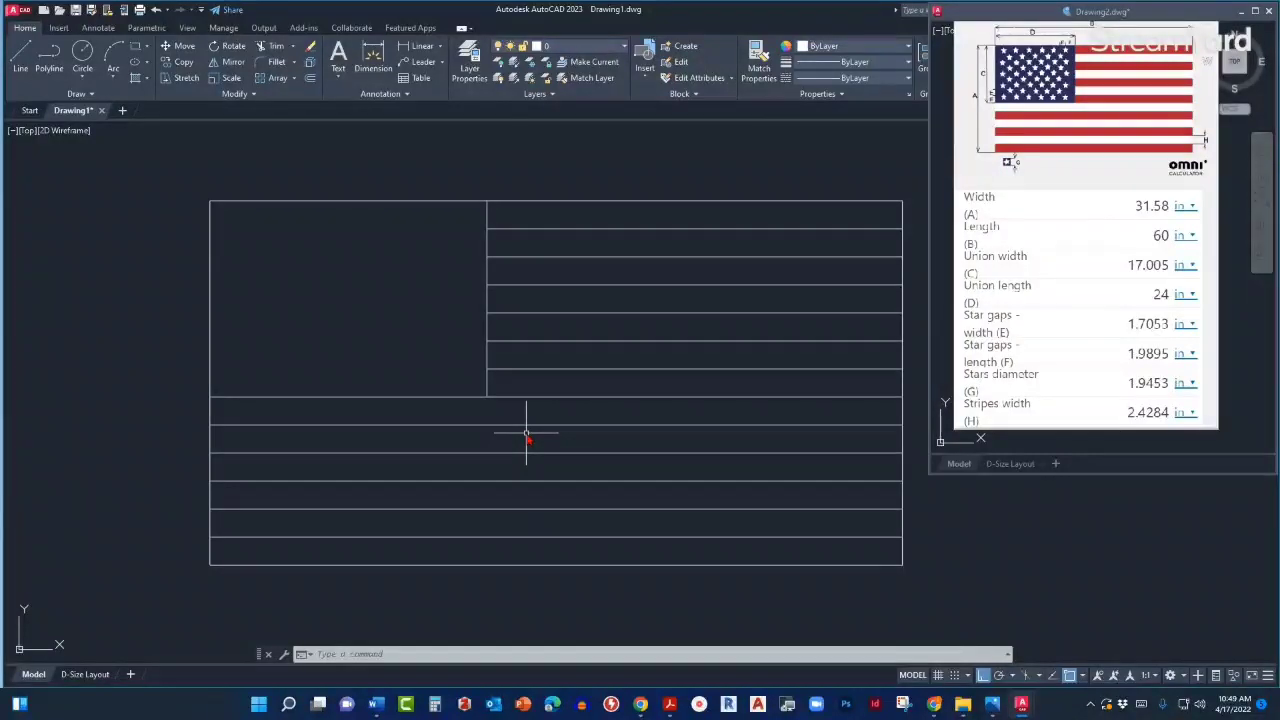
{"action": "mouse_move", "coordinate": [526, 446]}
{"action": "middle_mouse_down"}
{"action": "mouse_move", "coordinate": [514, 457]}
{"action": "mouse_move", "coordinate": [532, 460]}
{"action": "middle_mouse_up"}
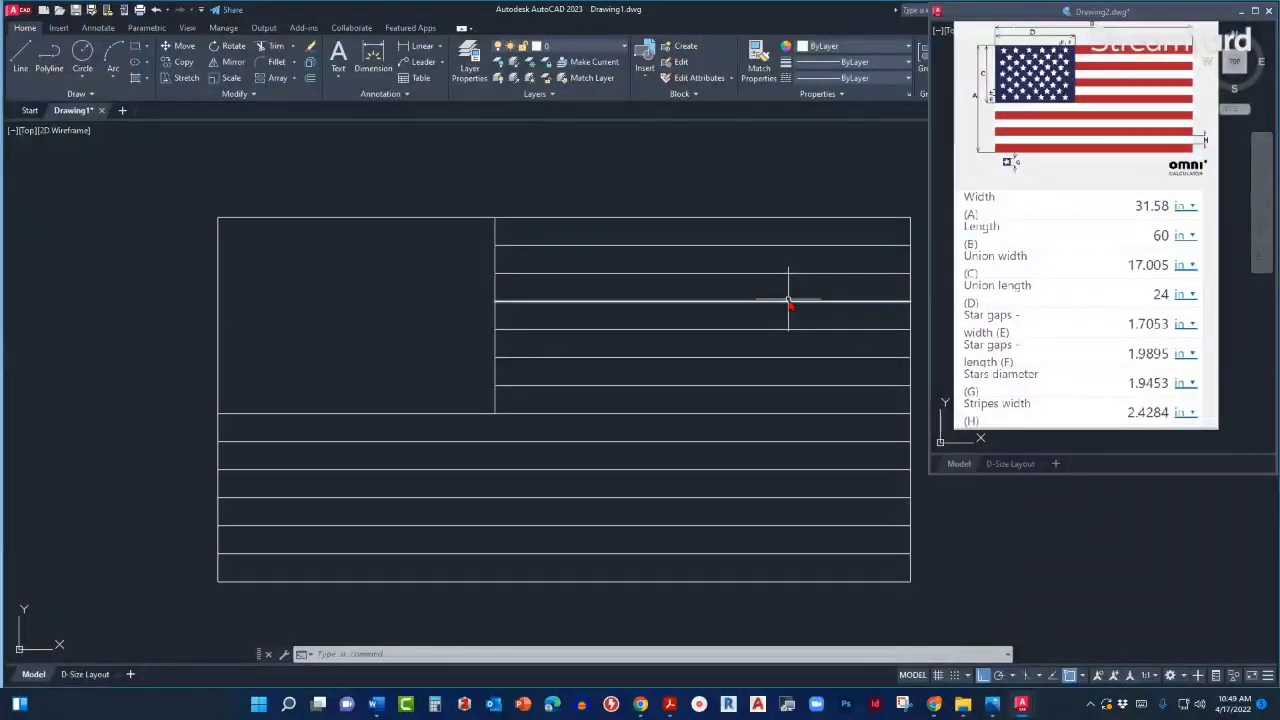
{"action": "left_click", "coordinate": [414, 309]}
{"action": "left_click", "coordinate": [397, 331]}
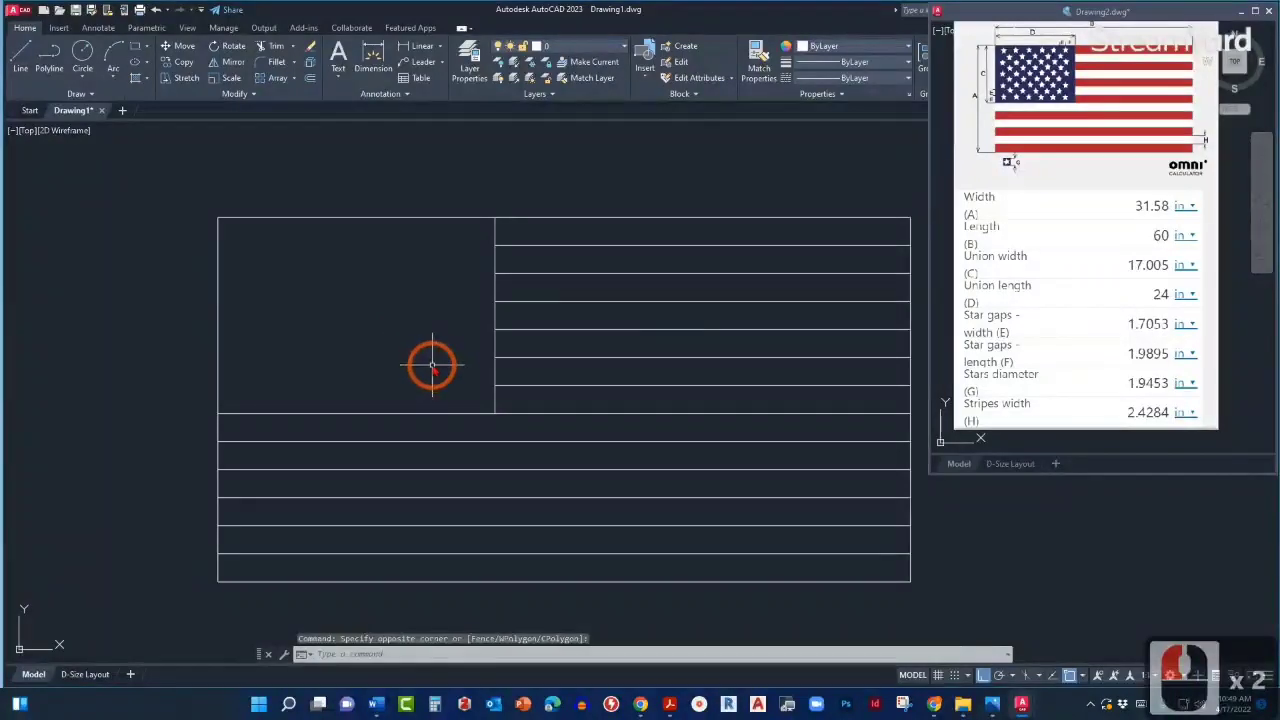
{"action": "scroll", "coordinate": [431, 362], "scroll_direction": "up", "scroll_amount": 2}
{"action": "mouse_move", "coordinate": [414, 372]}
{"action": "middle_mouse_down"}
{"action": "mouse_move", "coordinate": [574, 434]}
{"action": "mouse_move", "coordinate": [551, 446]}
{"action": "mouse_move", "coordinate": [572, 452]}
{"action": "middle_mouse_up"}
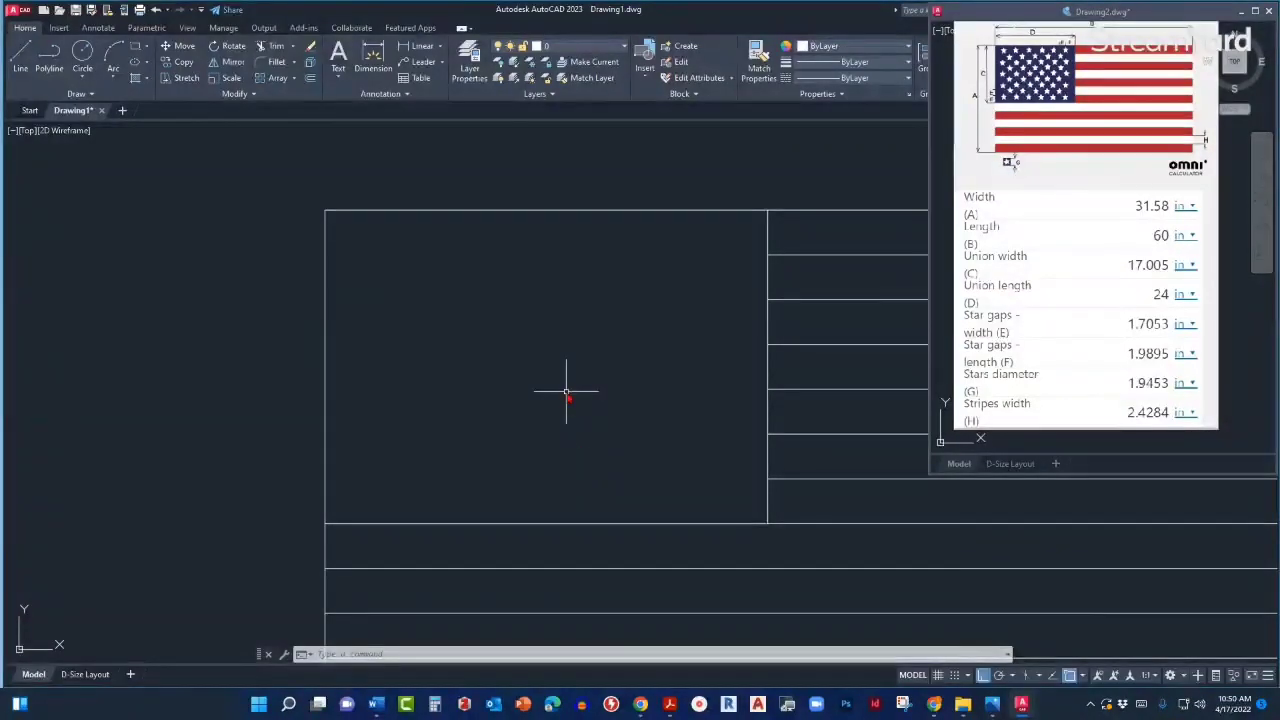
Draw a circle with a diameter of 1.9453 inches in the empty space above the flag.
{"action": "type", "text": "c"}
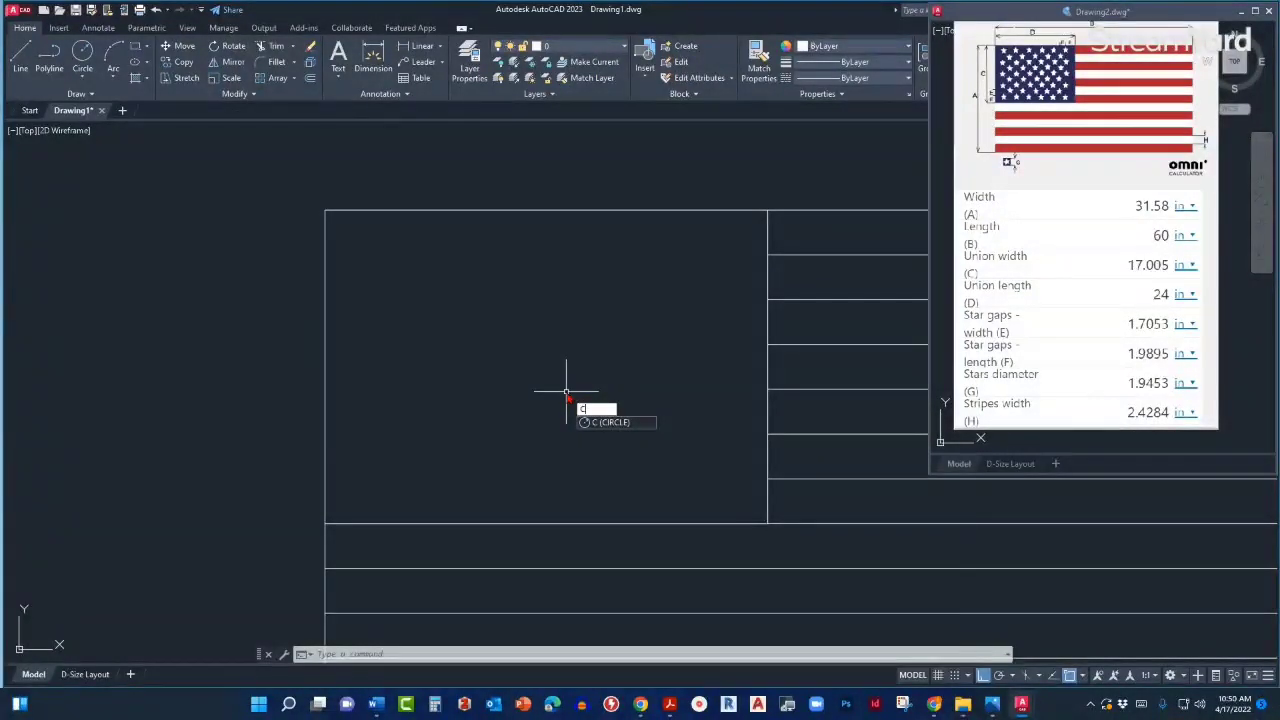
{"action": "key", "text": "Return"}
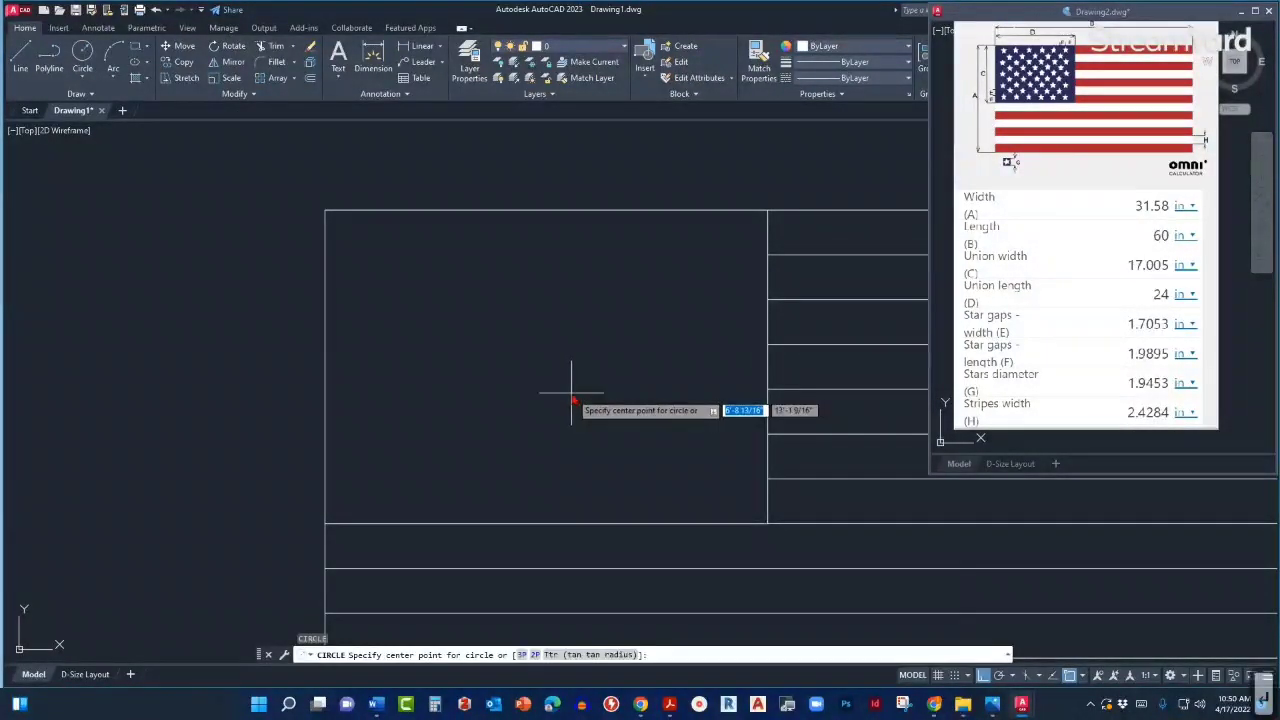
{"action": "scroll", "coordinate": [560, 428], "scroll_direction": "down", "scroll_amount": 2}
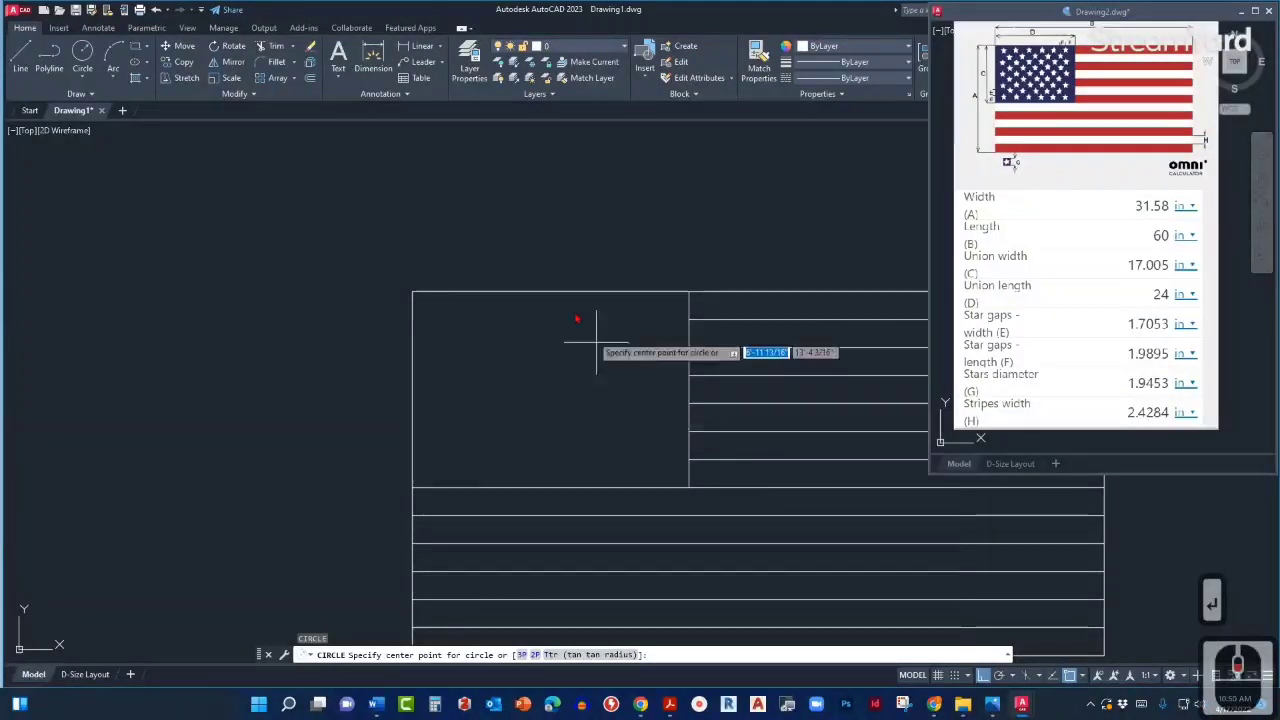
{"action": "scroll", "coordinate": [544, 370], "scroll_direction": "down", "scroll_amount": 2}
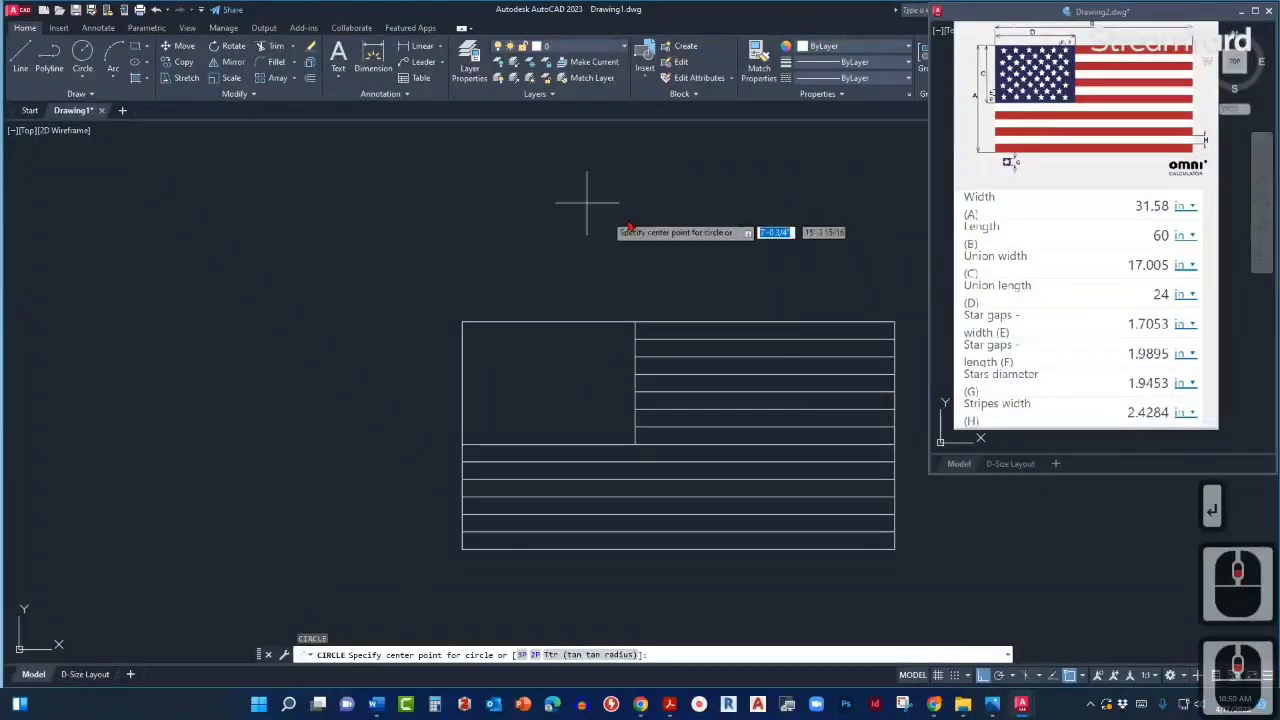
{"action": "middle_click_drag", "start_coordinate": [638, 291], "coordinate": [638, 374]}
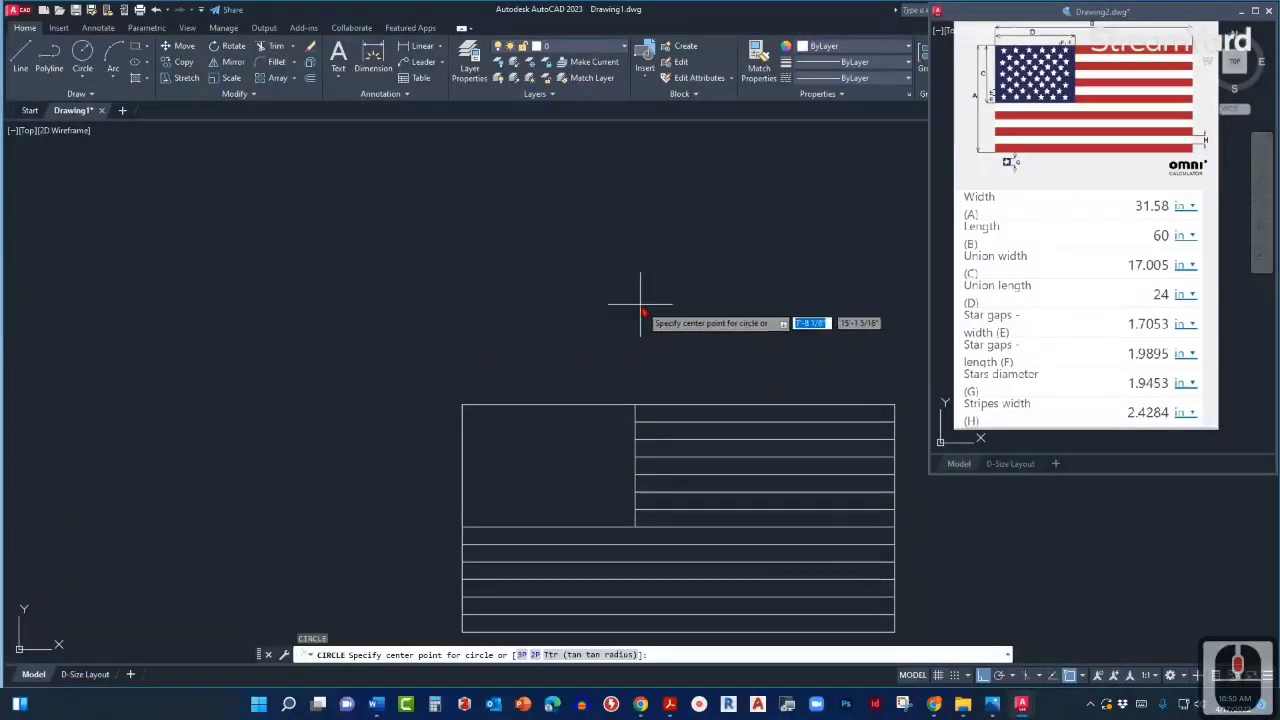
{"action": "middle_click_drag", "start_coordinate": [640, 331], "coordinate": [637, 383]}
{"action": "scroll", "coordinate": [629, 380], "scroll_direction": "up", "scroll_amount": 2}
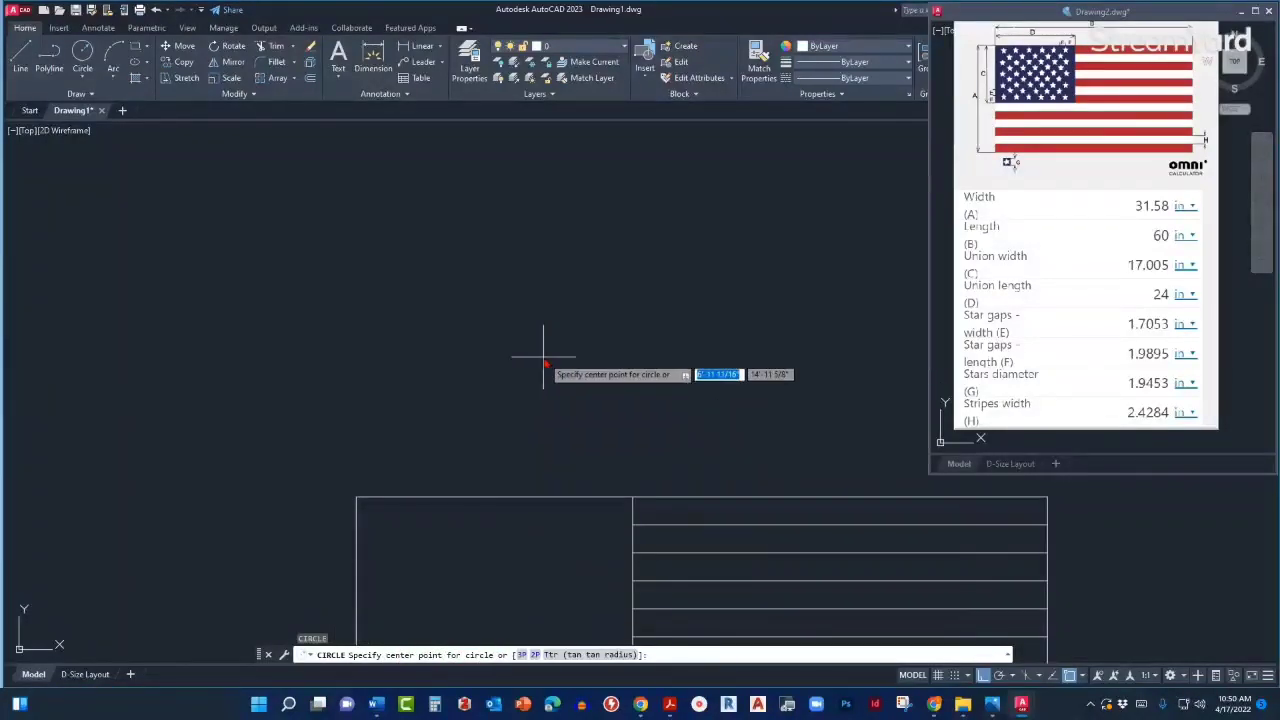
{"action": "left_click", "coordinate": [681, 353]}
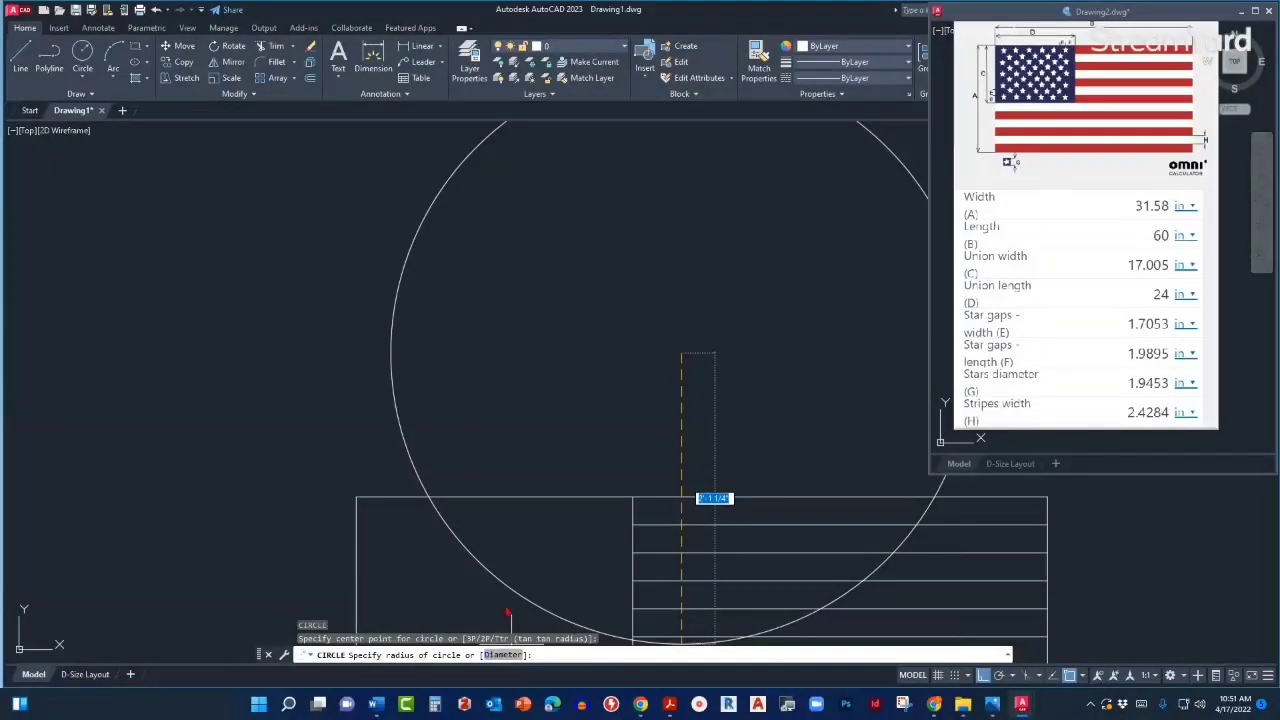
{"action": "type", "text": "D"}
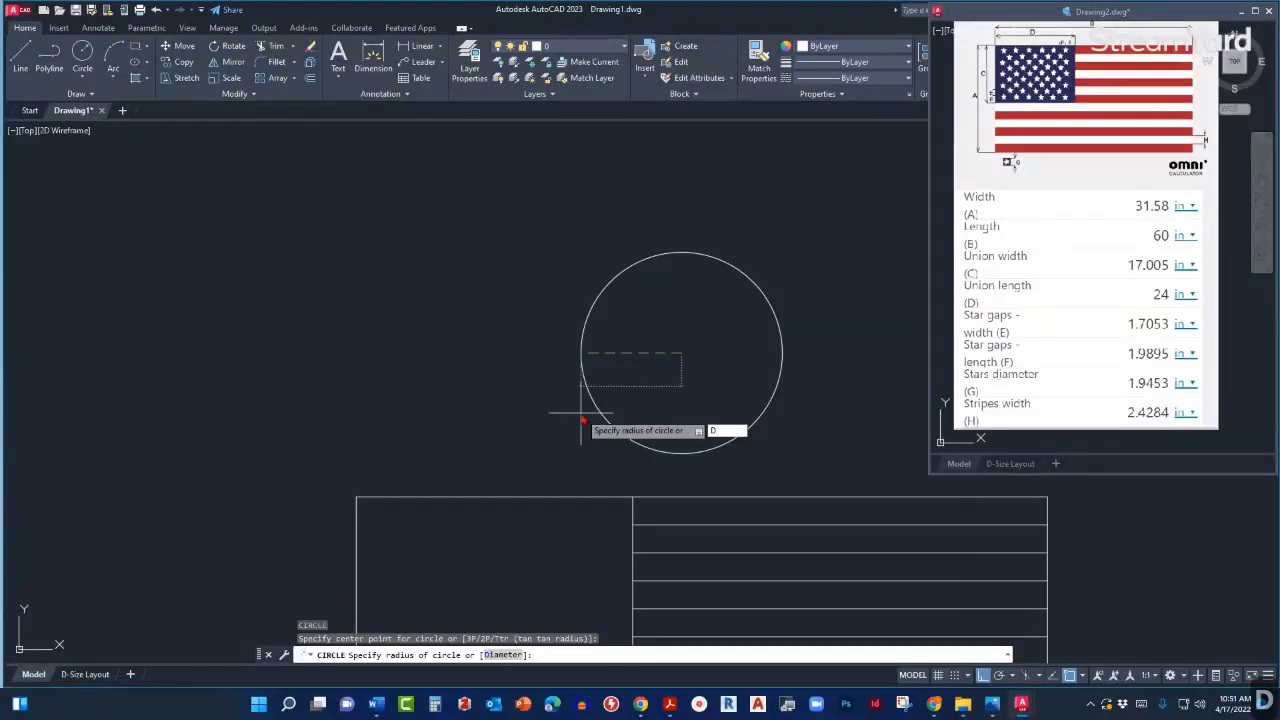
{"action": "key", "text": "Return"}
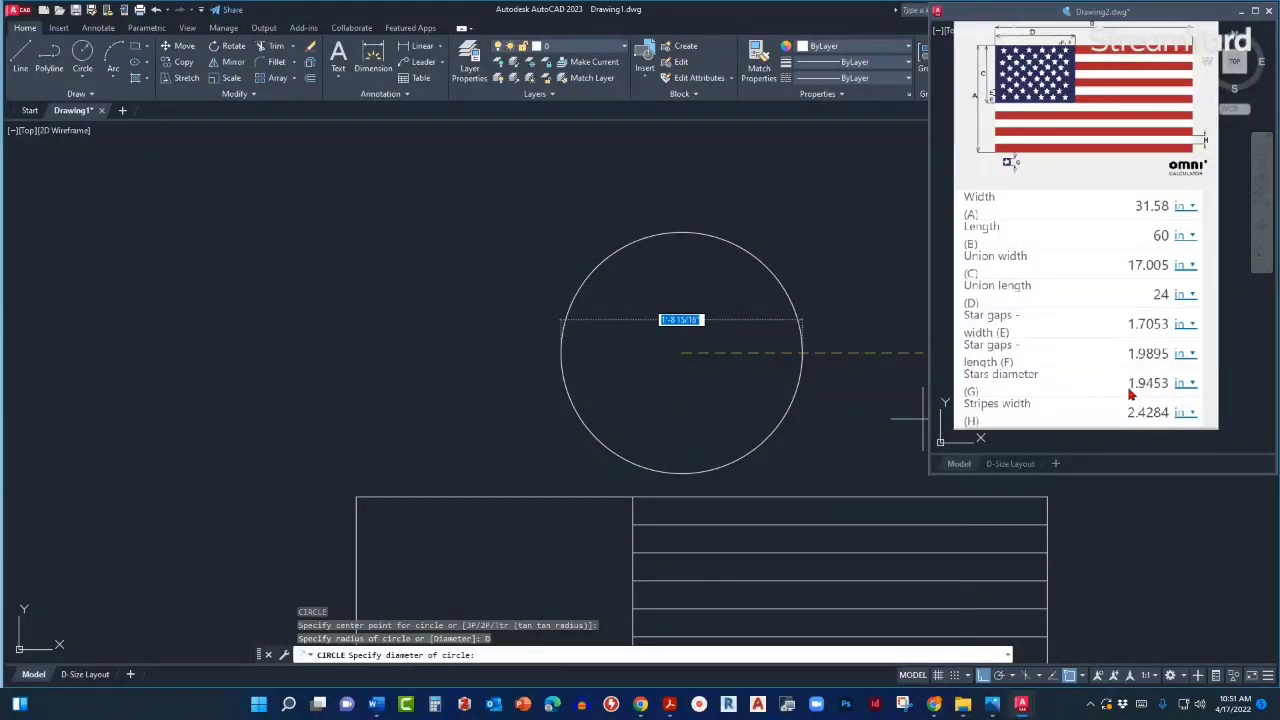
{"action": "type", "text": "1"}
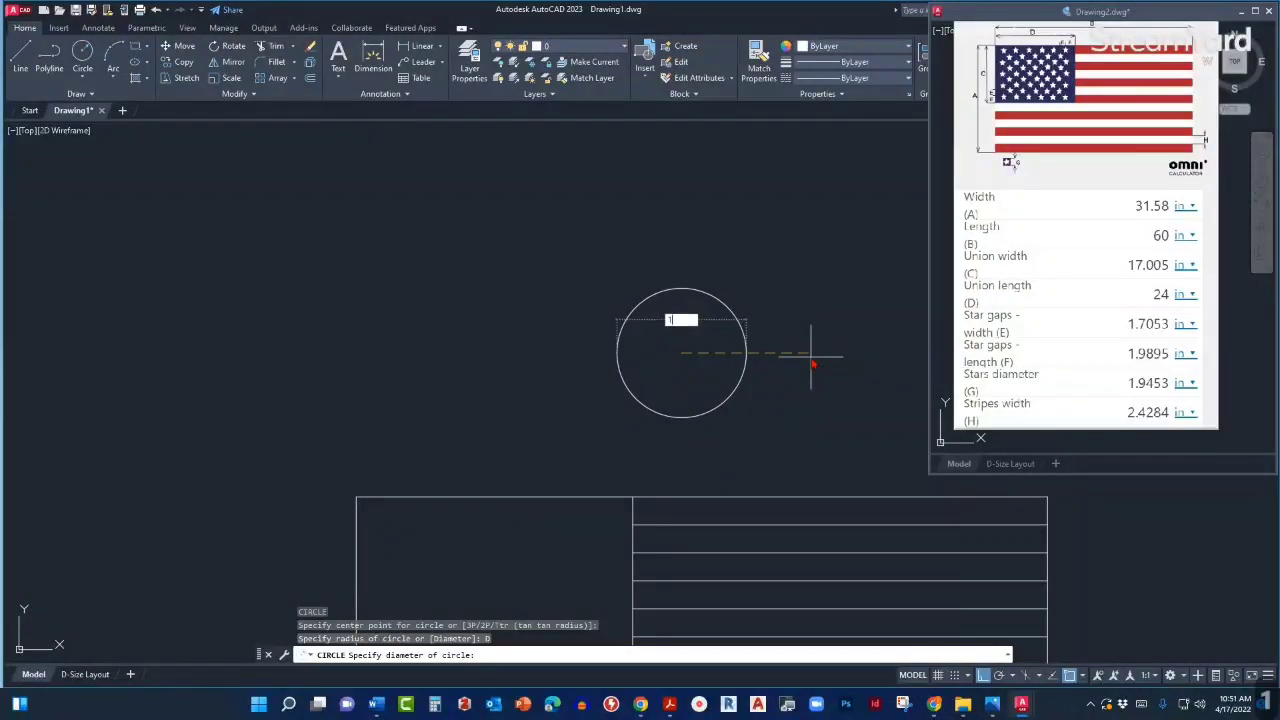
{"action": "type", "text": ".9"}
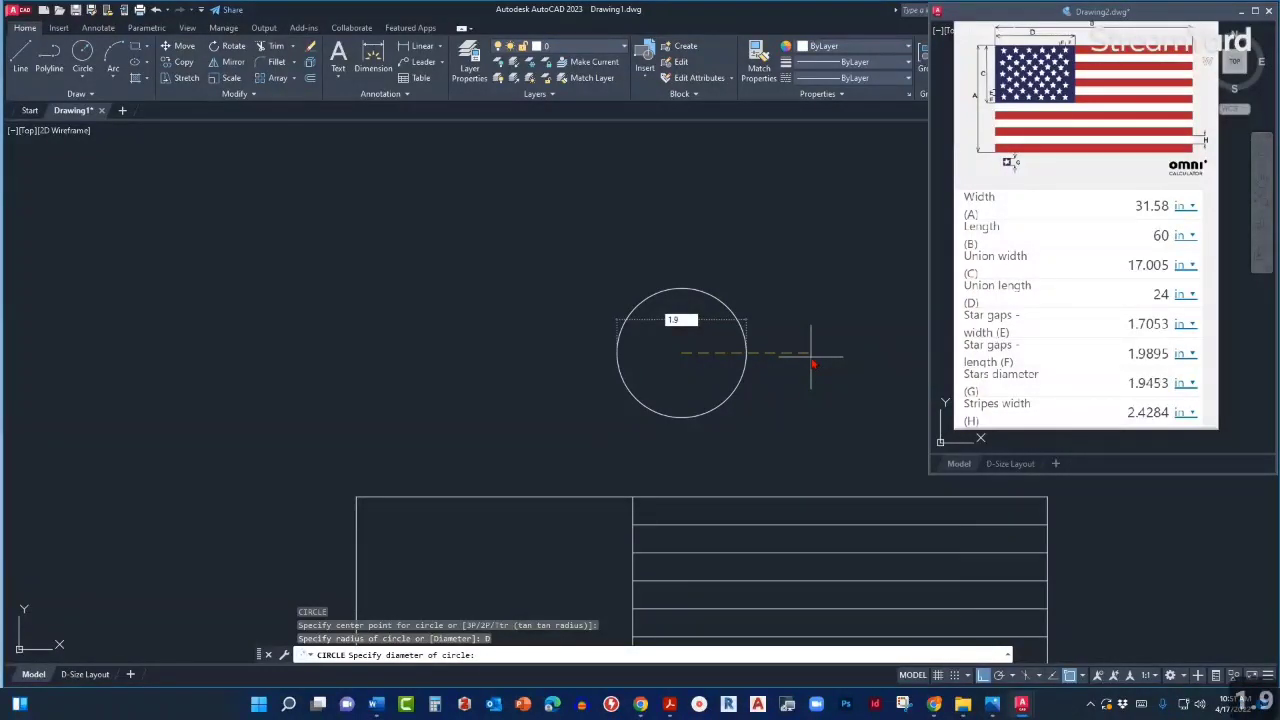
{"action": "type", "text": "453"}
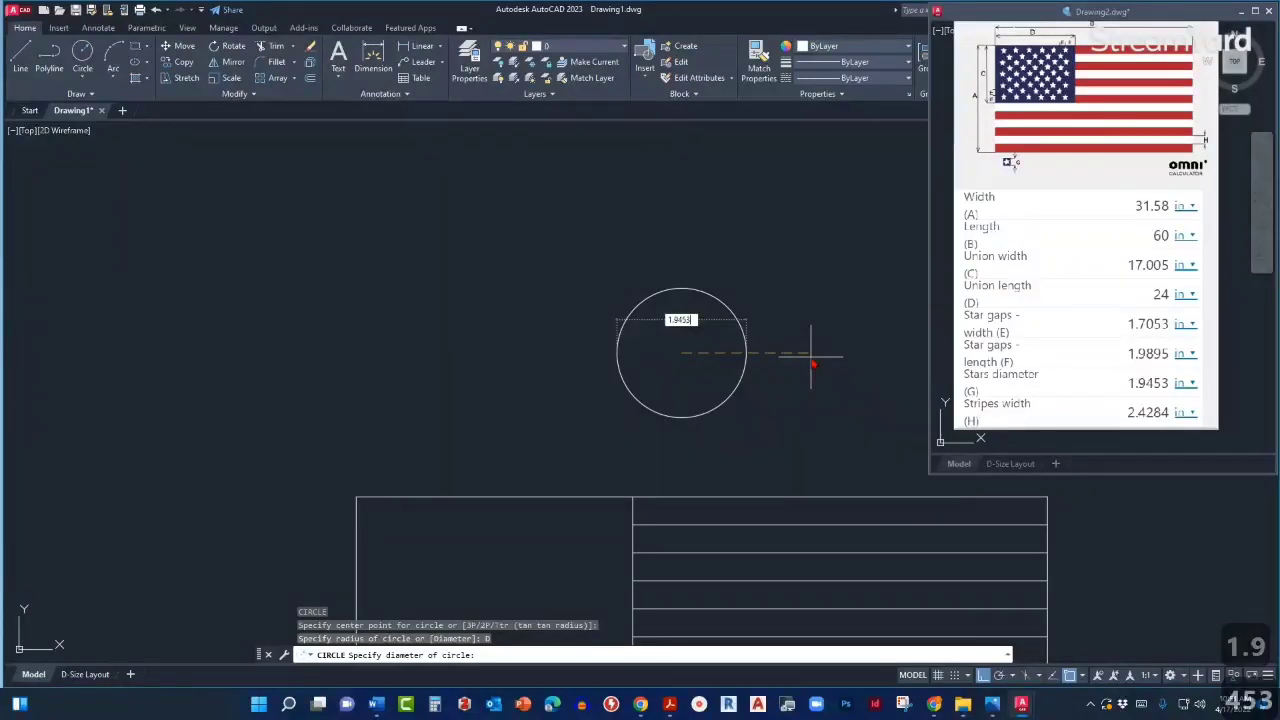
{"action": "key", "text": "Return"}
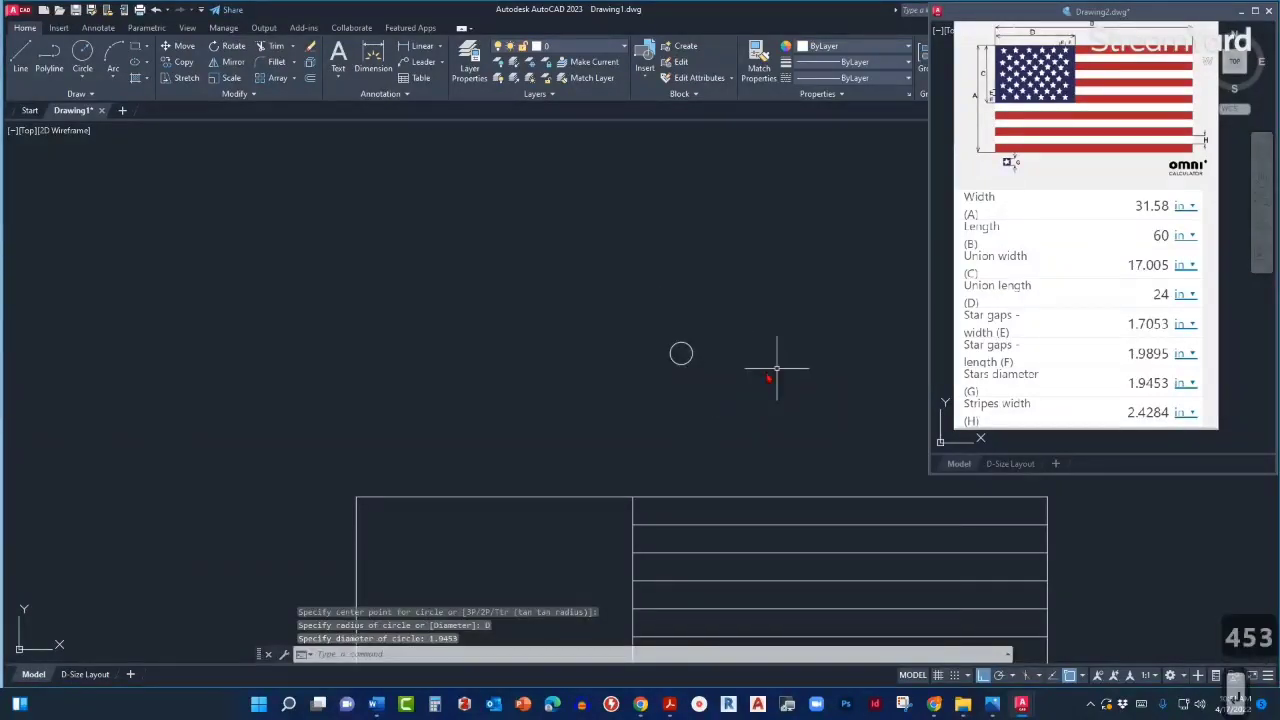
{"action": "middle_click_drag", "start_coordinate": [777, 366], "coordinate": [829, 255]}
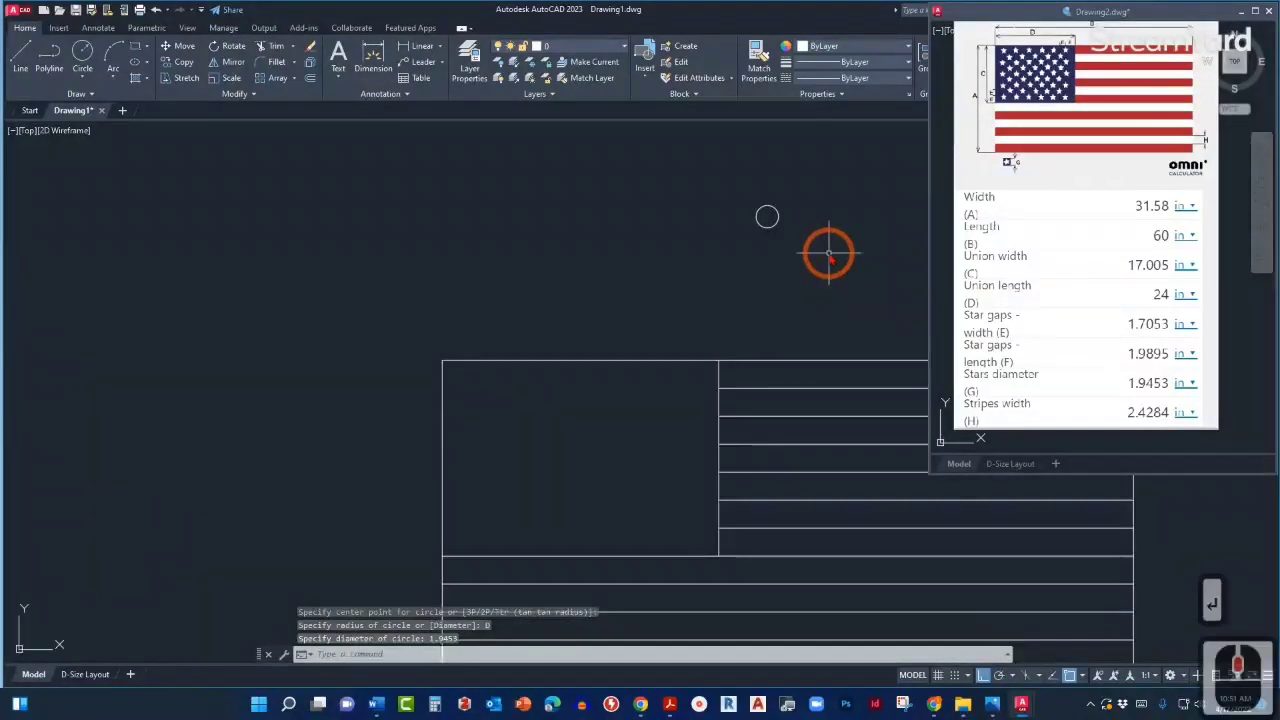
{"action": "left_click", "coordinate": [767, 218]}
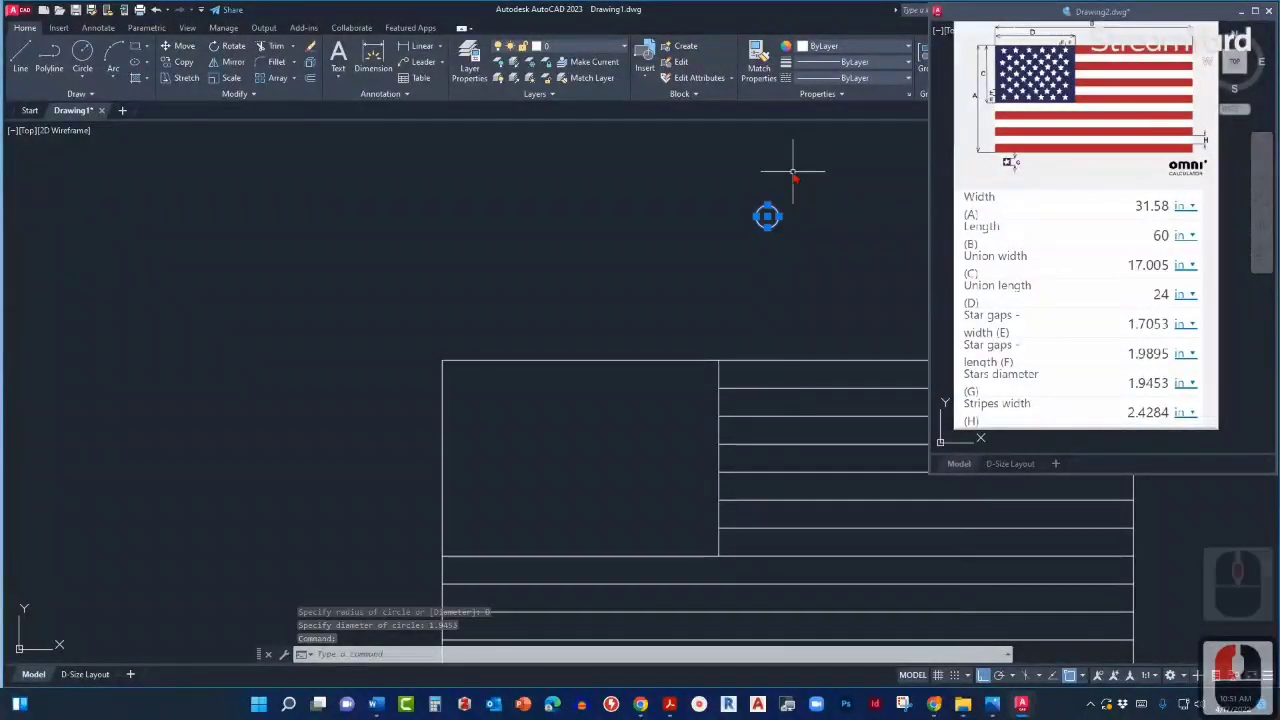
{"action": "scroll", "coordinate": [767, 218], "scroll_direction": "up", "scroll_amount": 3}
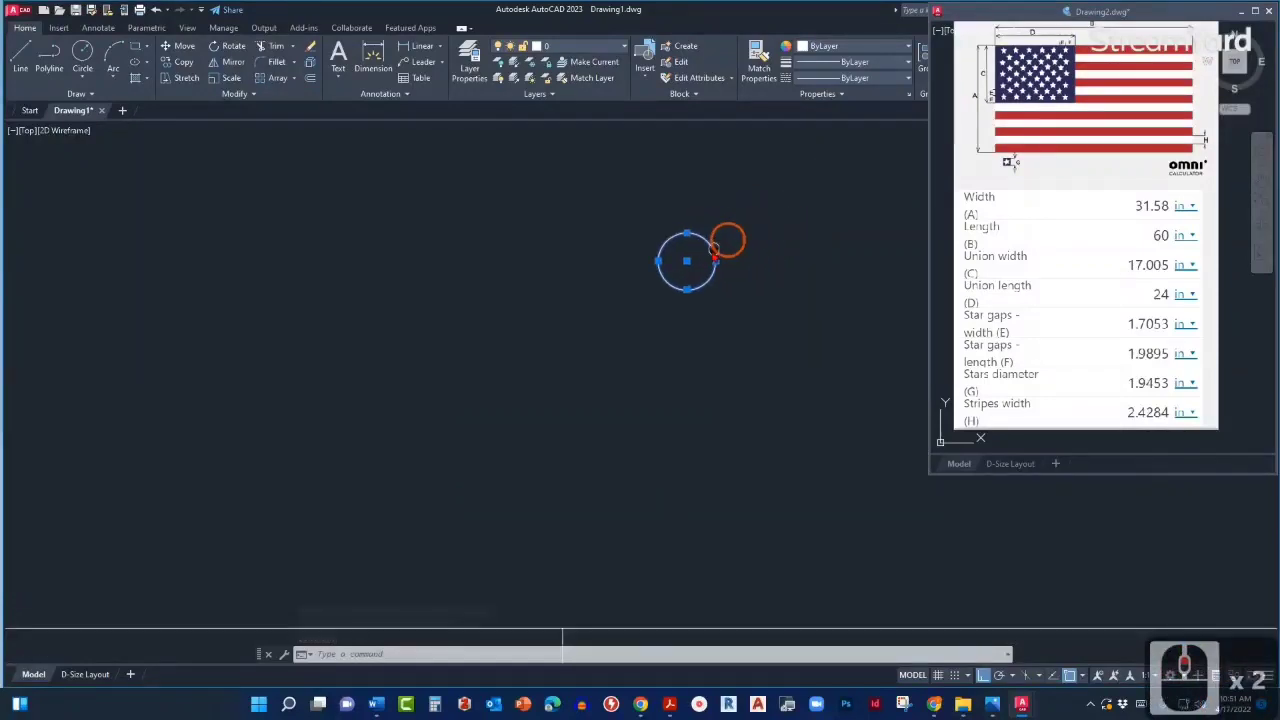
{"action": "key", "text": "Escape"}
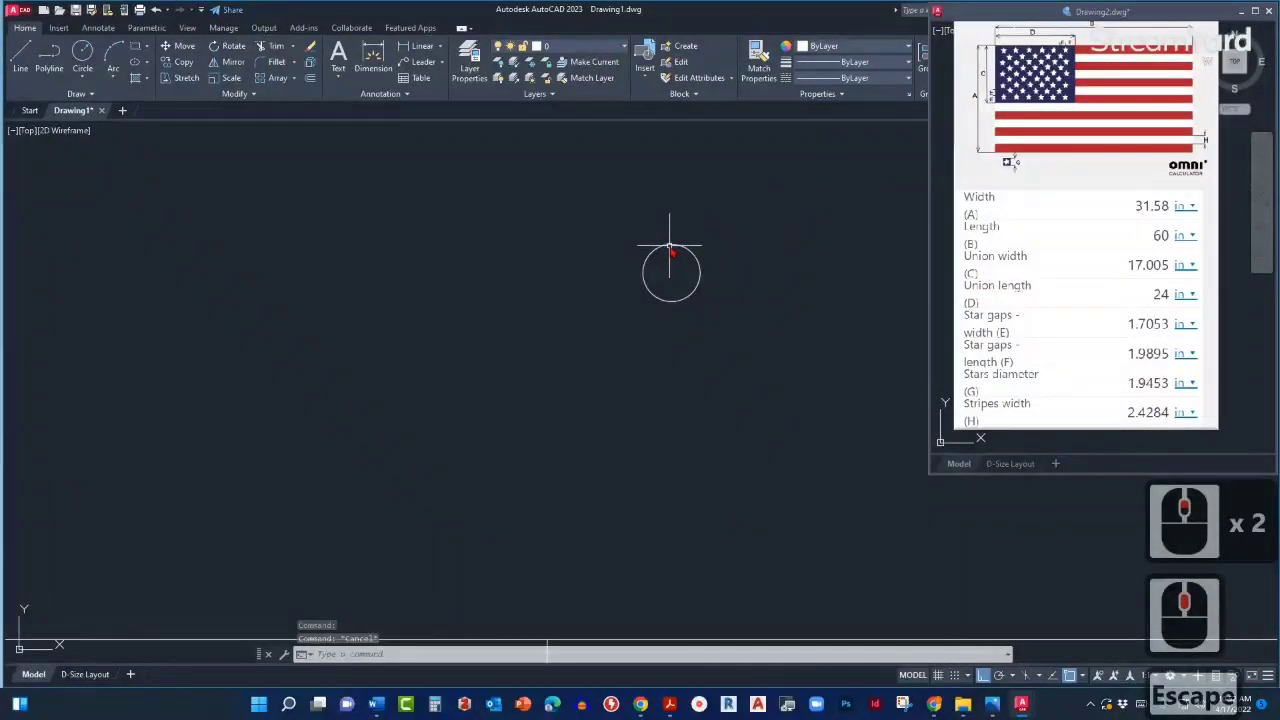
{"action": "scroll", "coordinate": [669, 258], "scroll_direction": "up", "scroll_amount": 1}
{"action": "scroll", "coordinate": [669, 258], "scroll_direction": "up", "scroll_amount": 1}
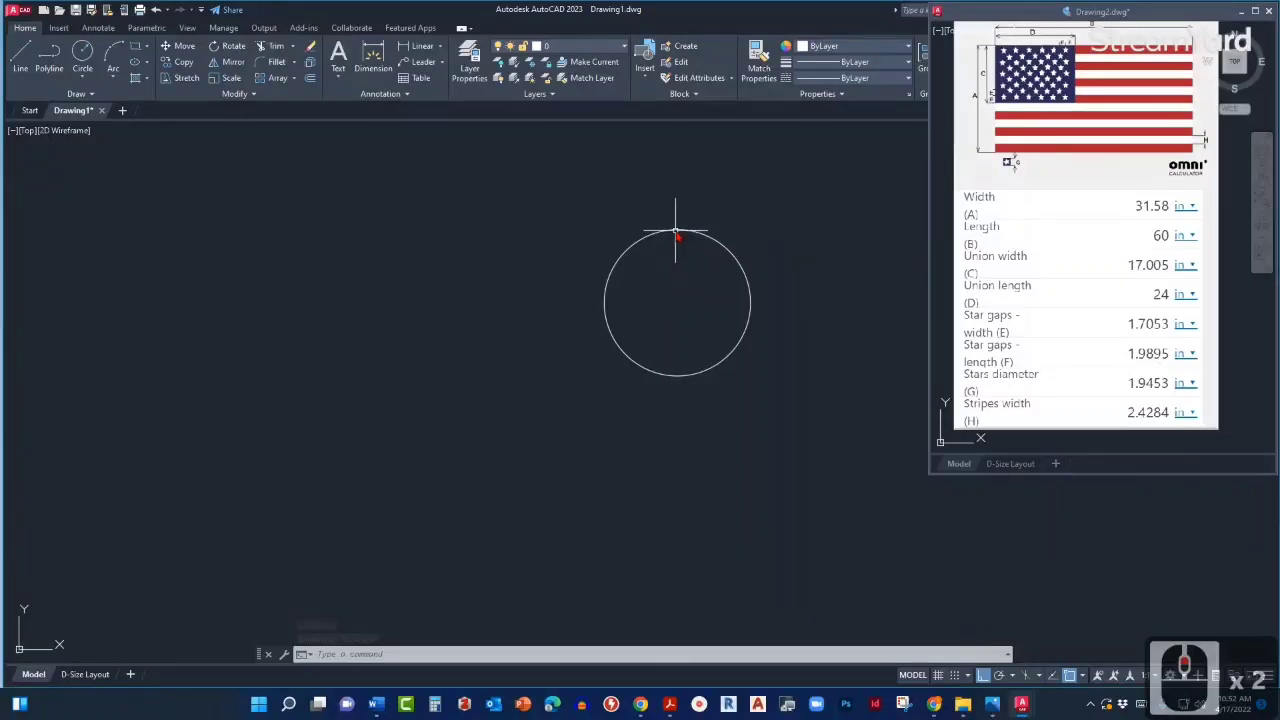
{"action": "middle_click_drag", "start_coordinate": [680, 268], "coordinate": [723, 290]}
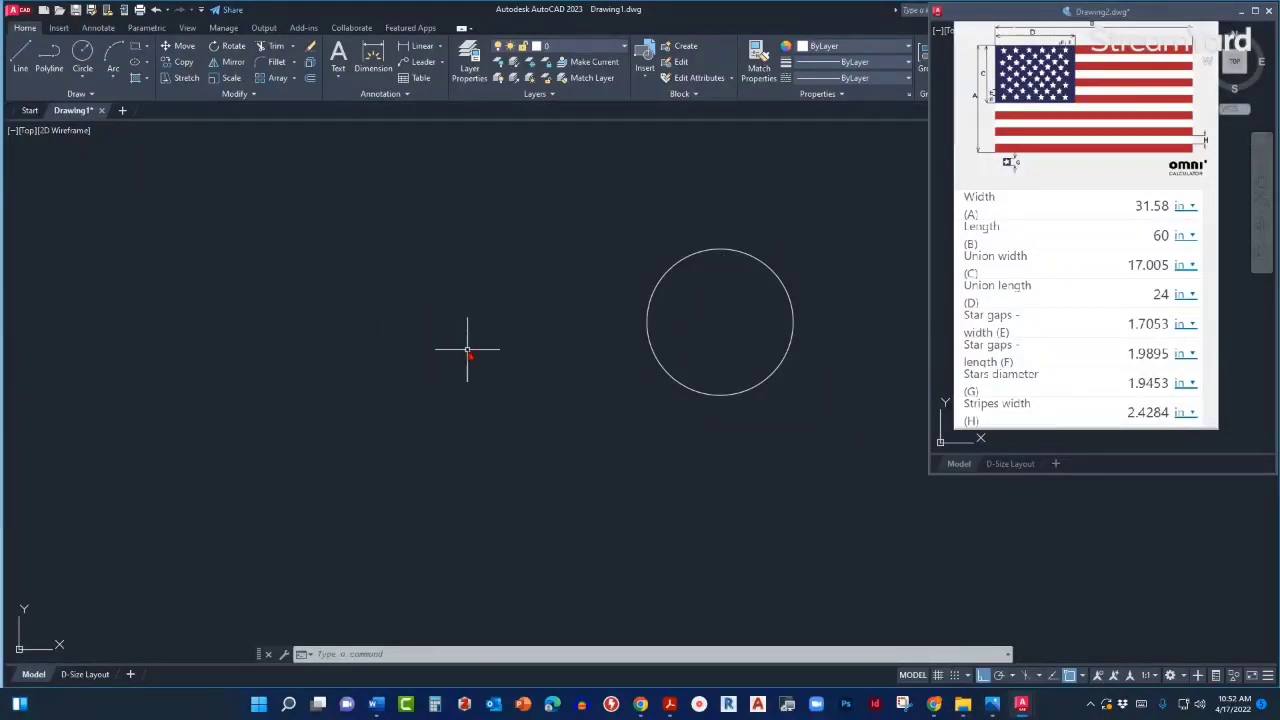
Start a polygon with 5 sides for the star.
{"action": "type", "text": "p"}
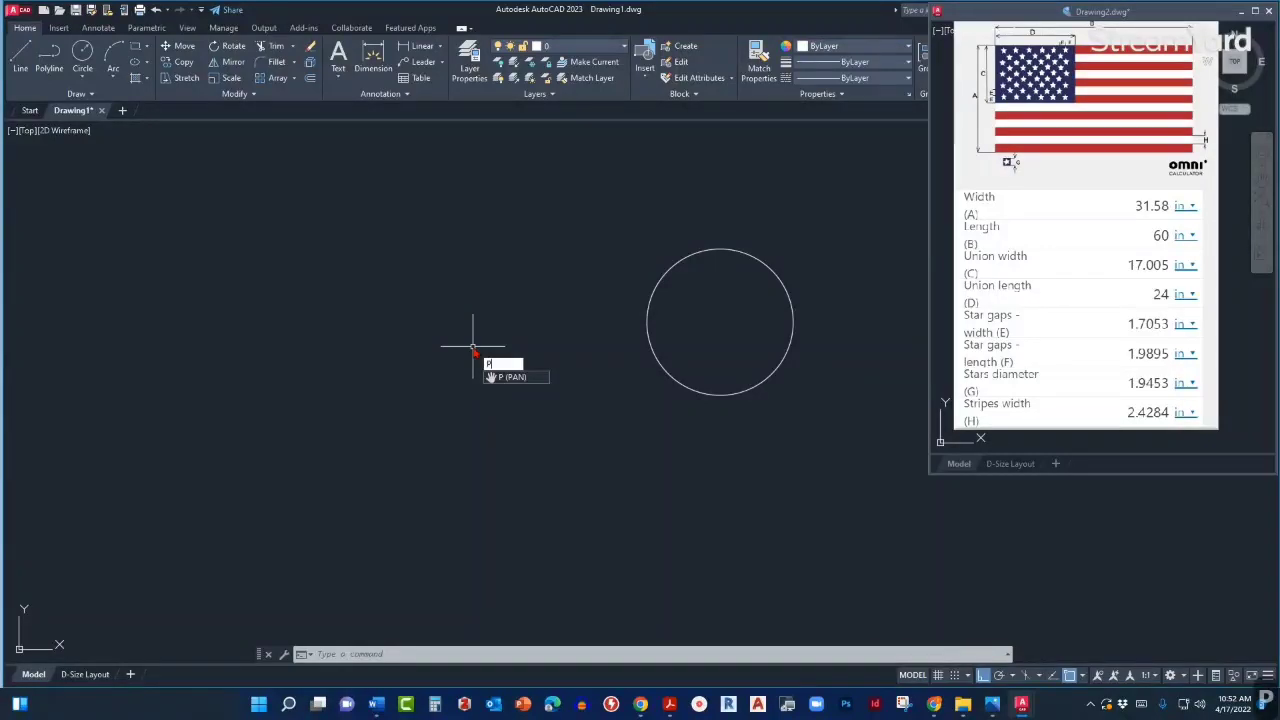
{"action": "type", "text": "ol"}
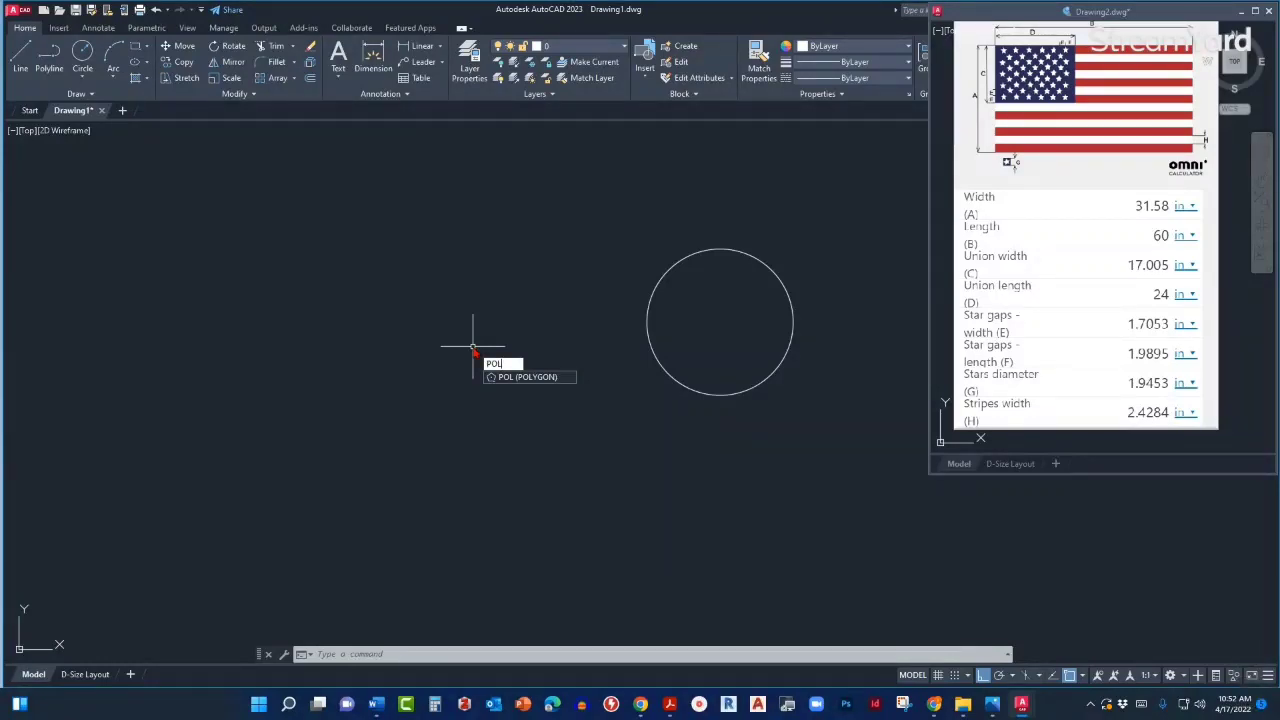
{"action": "key", "text": "Return"}
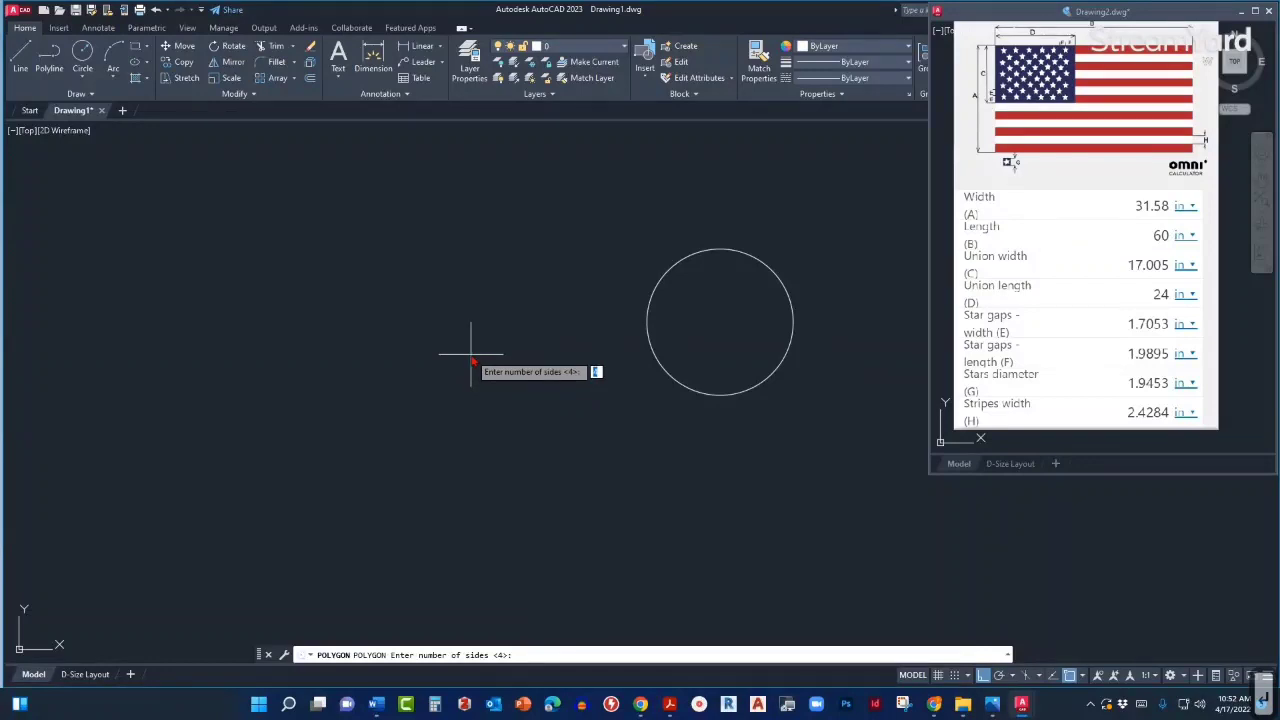
{"action": "scroll", "coordinate": [490, 295], "scroll_direction": "down", "scroll_amount": 3}
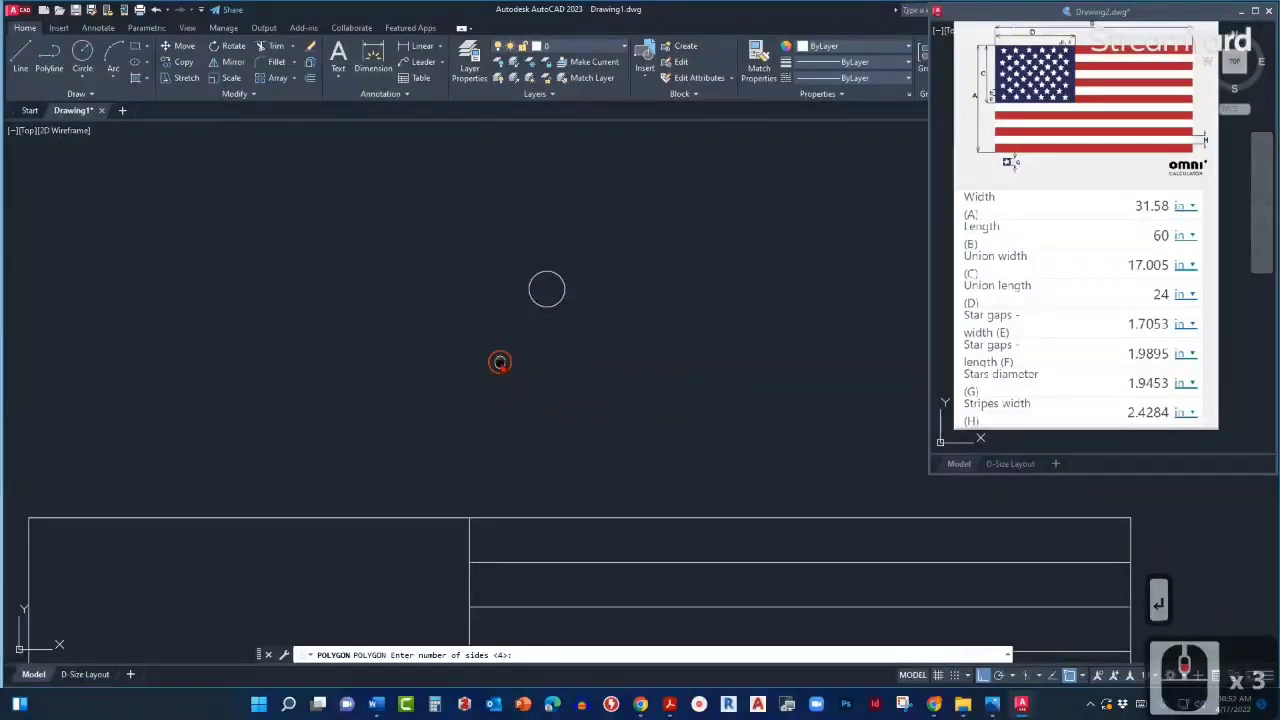
{"action": "middle_click_drag", "start_coordinate": [500, 363], "coordinate": [560, 320]}
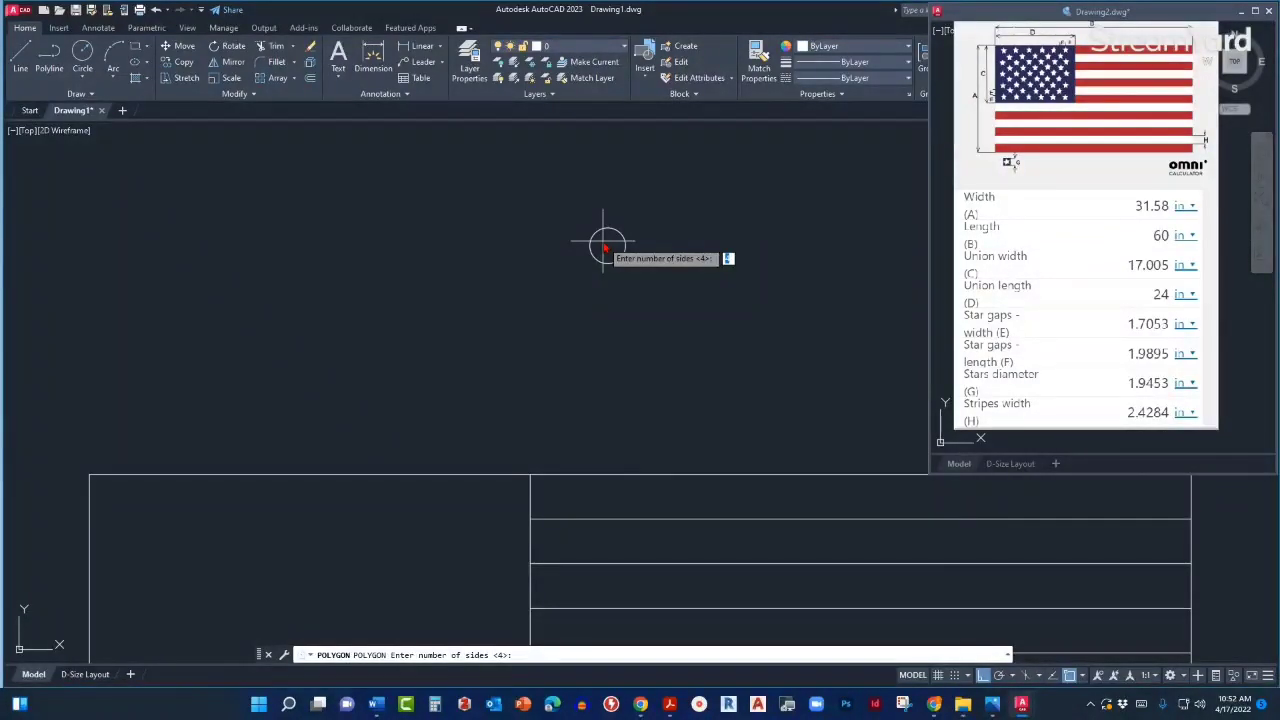
{"action": "type", "text": "5"}
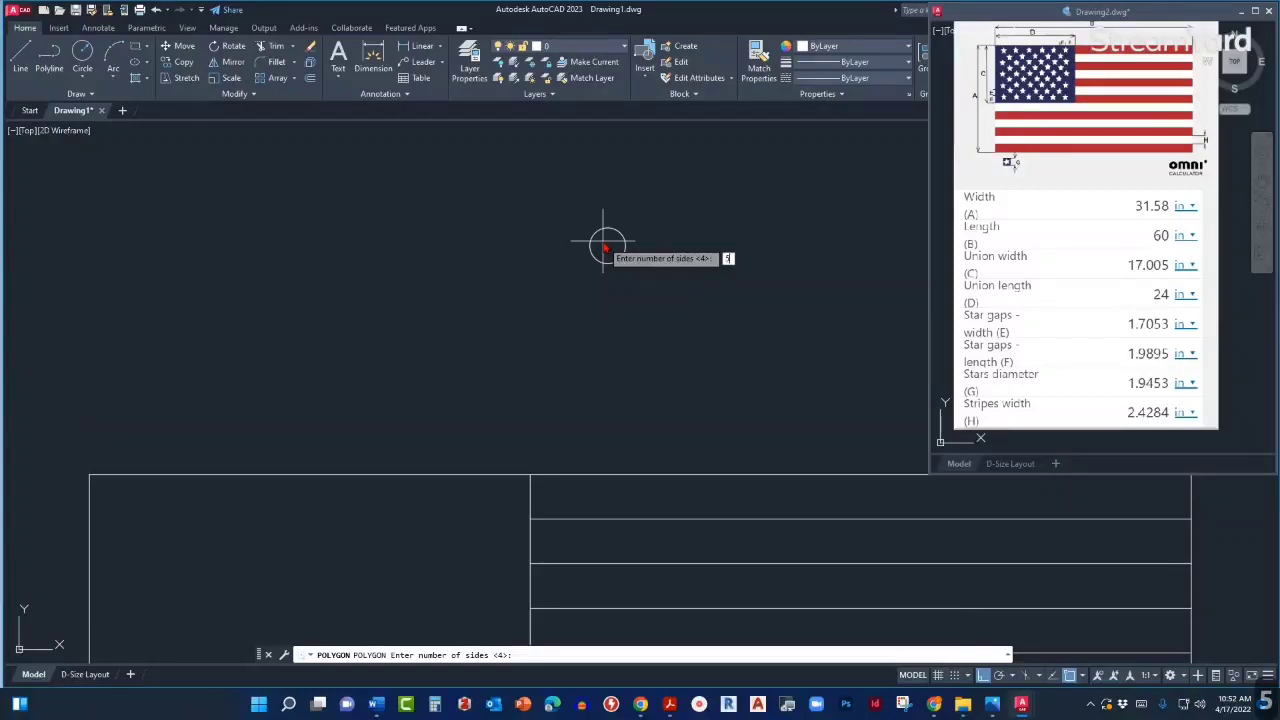
{"action": "key", "text": "Return"}
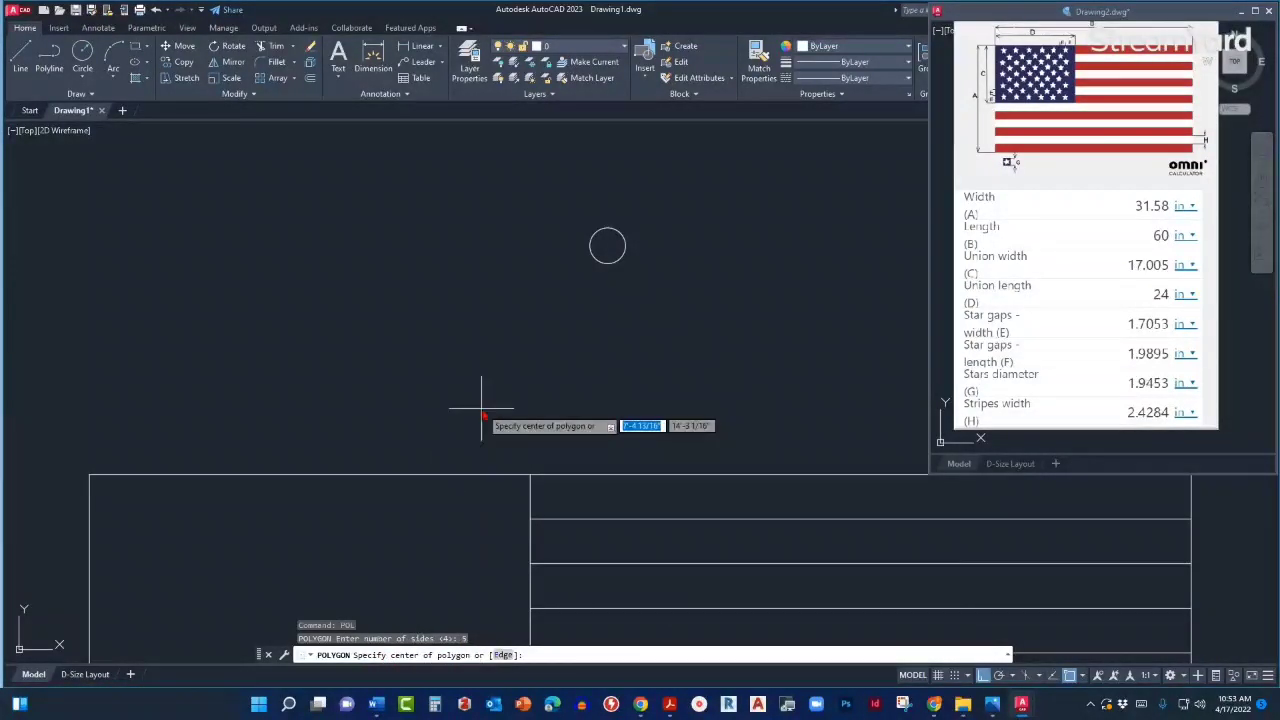
Turn on the Center object snap and place the polygon's center at the circle's center.
{"action": "scroll", "coordinate": [597, 236], "scroll_direction": "up", "scroll_amount": 2}
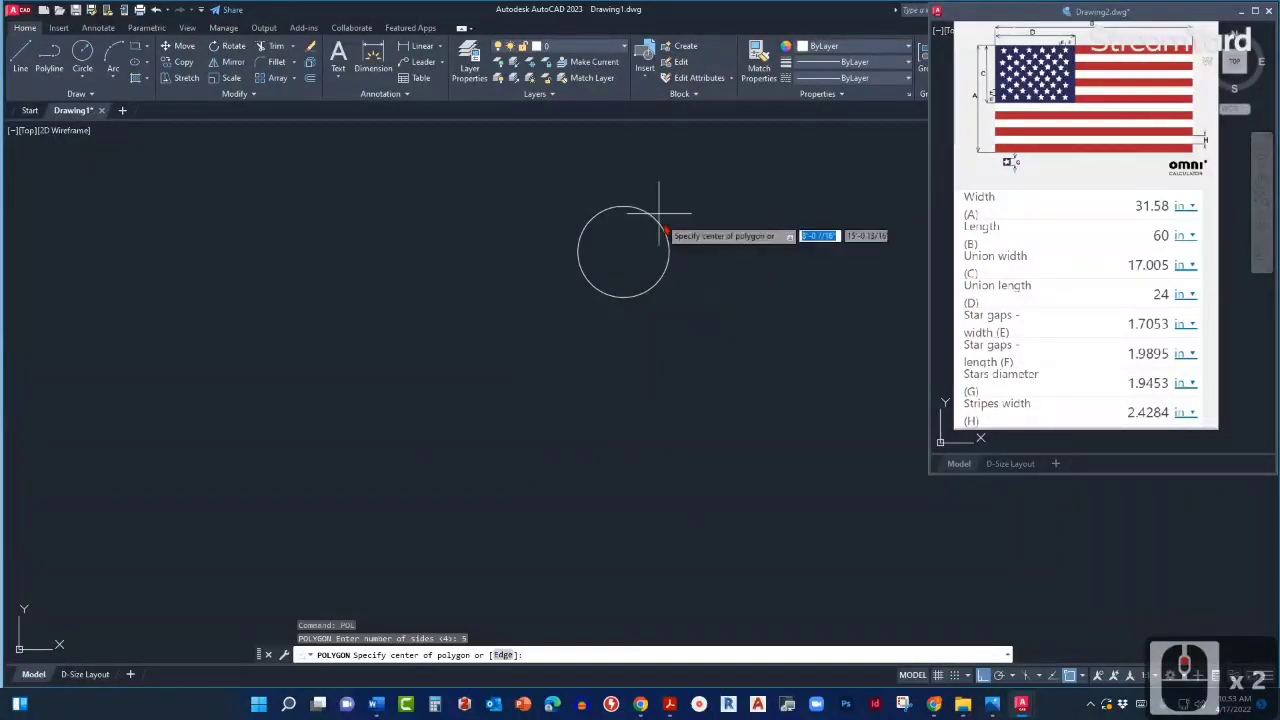
{"action": "scroll", "coordinate": [605, 210], "scroll_direction": "up", "scroll_amount": 2}
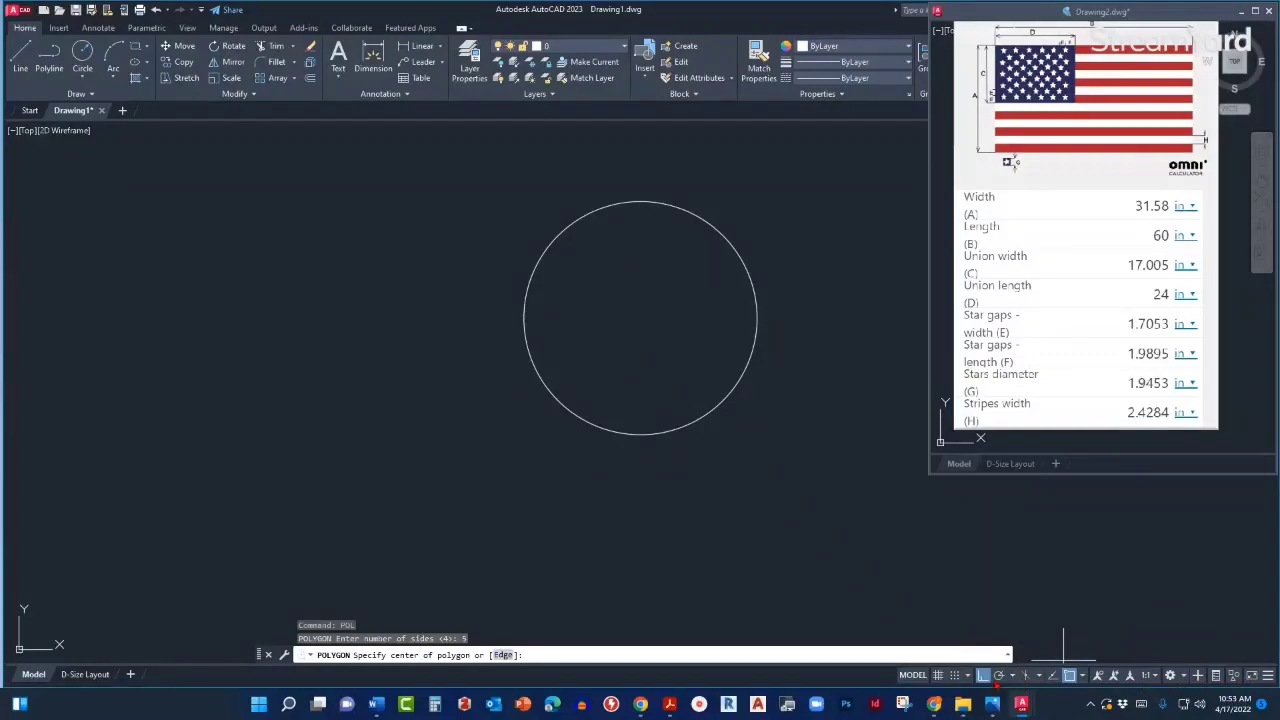
{"action": "left_click", "coordinate": [1083, 676]}
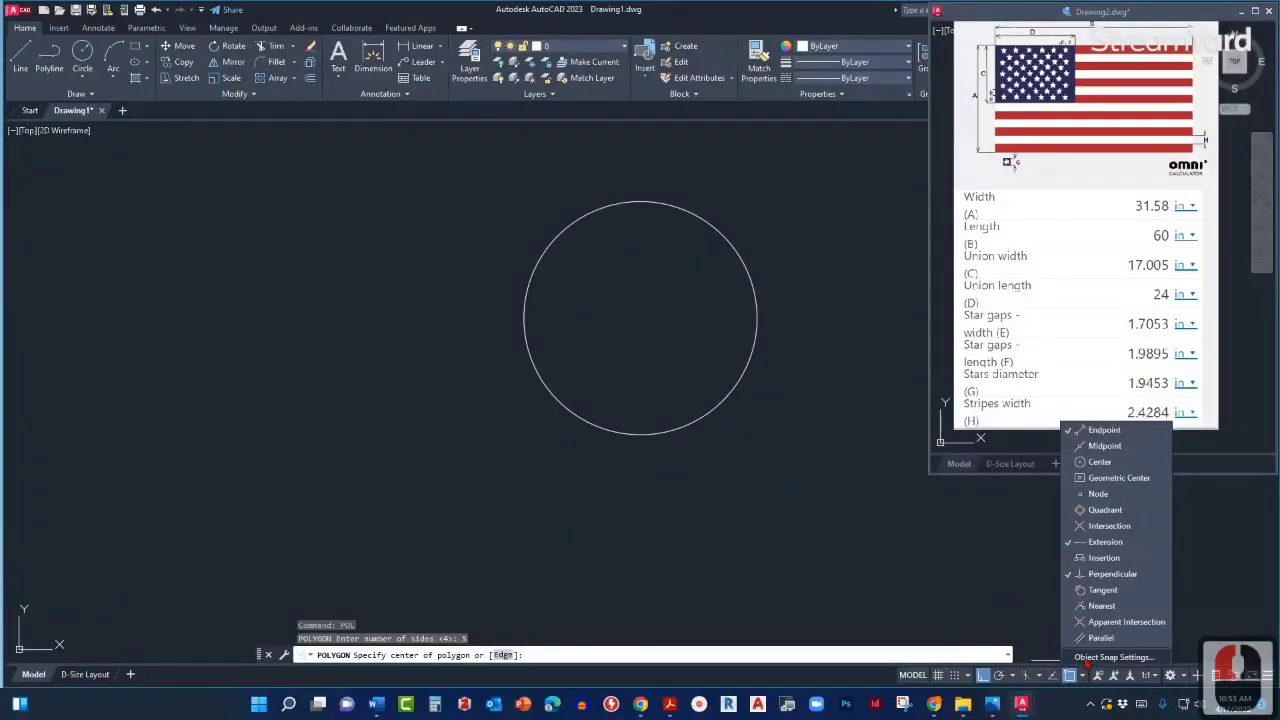
{"action": "left_click", "coordinate": [1072, 462]}
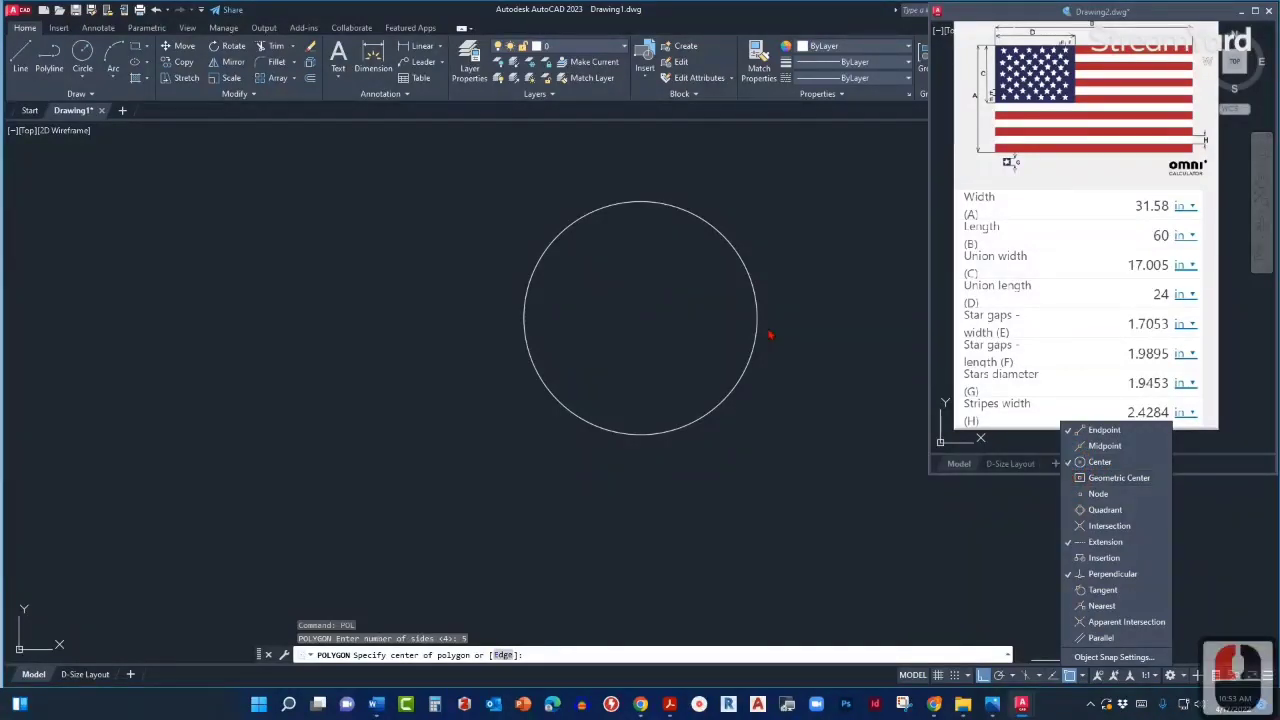
{"action": "left_click", "coordinate": [722, 307]}
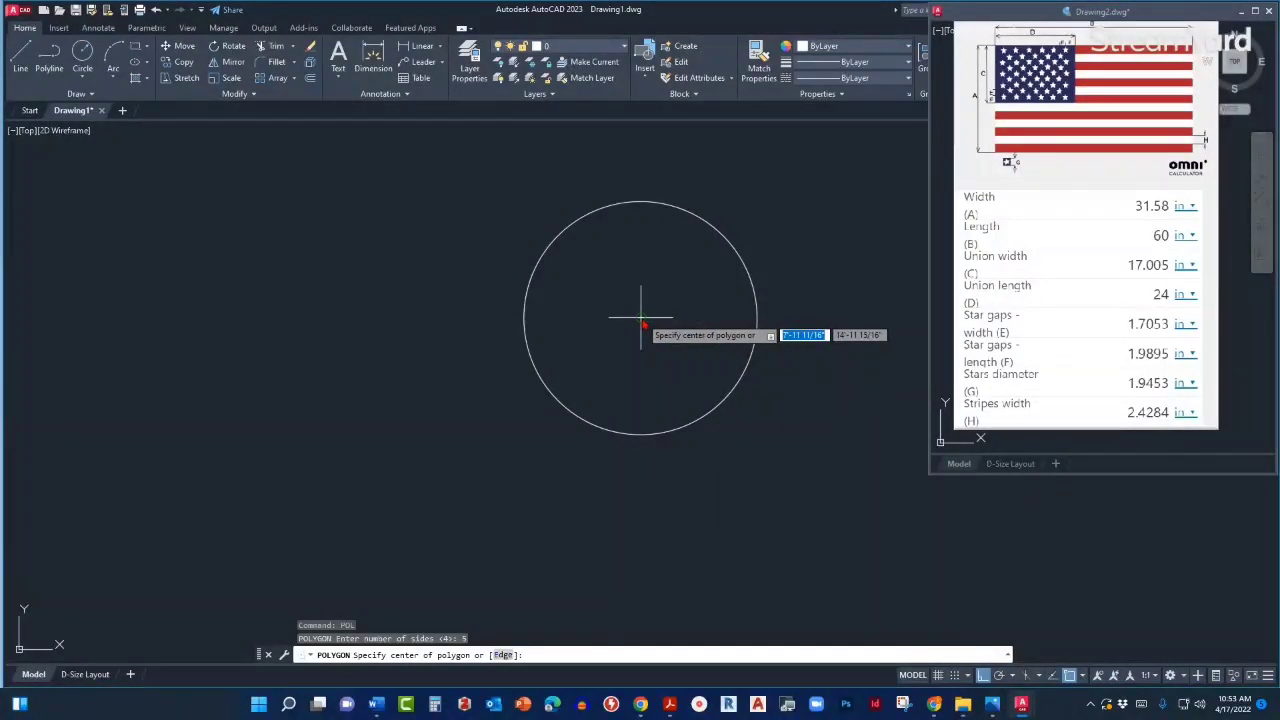
{"action": "left_click", "coordinate": [641, 320]}
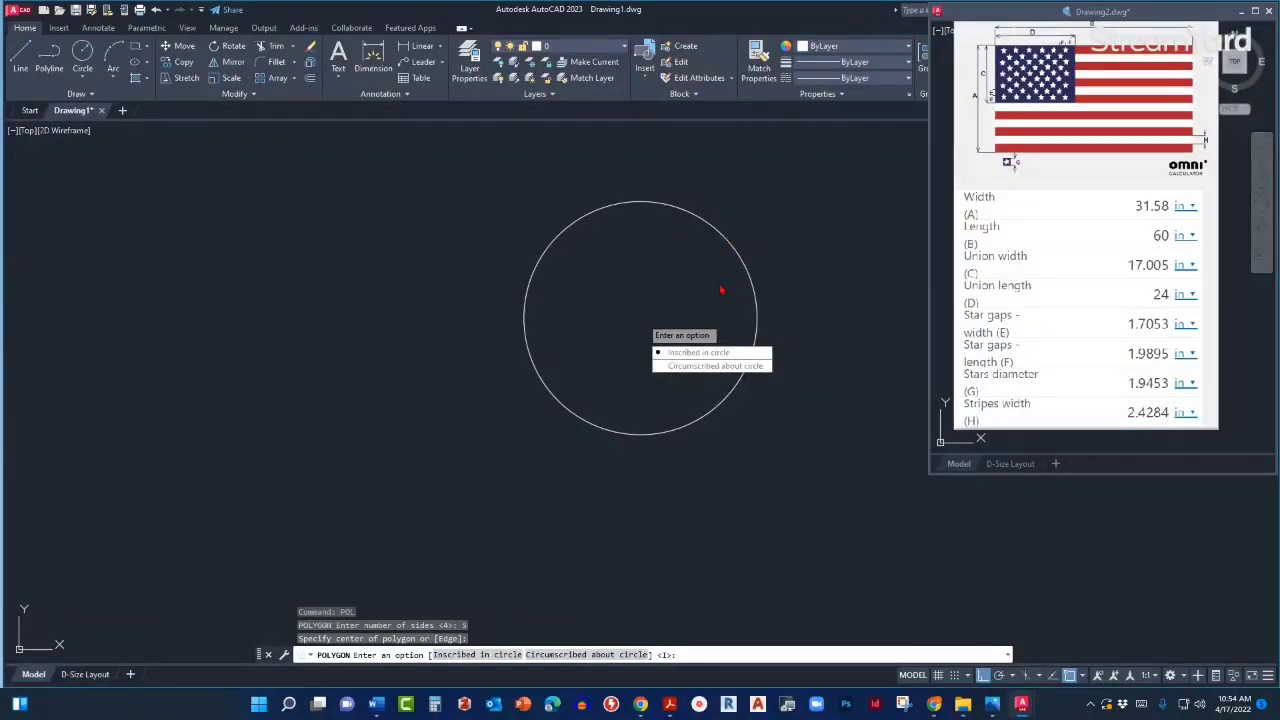
Inscribe the polygon in the circle, turning on the Quadrant object snap to set its radius at the circle's top quadrant.
{"action": "left_click", "coordinate": [680, 356]}
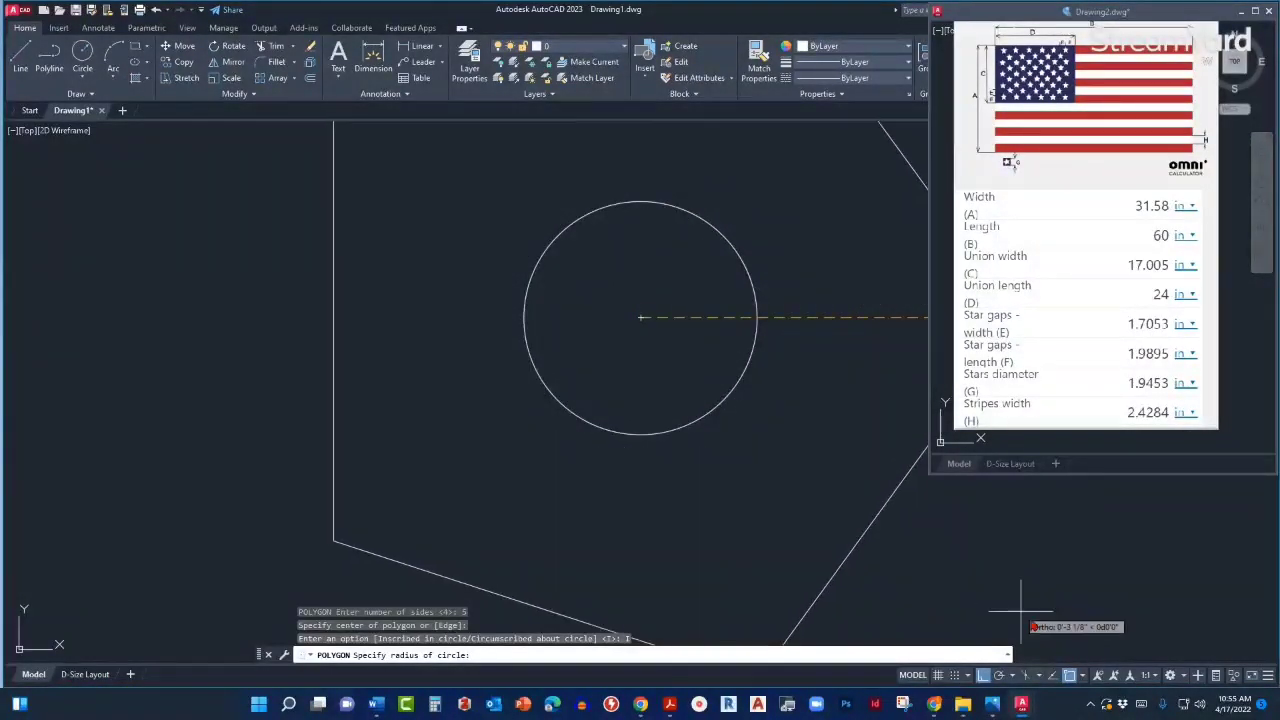
{"action": "left_click", "coordinate": [1080, 678]}
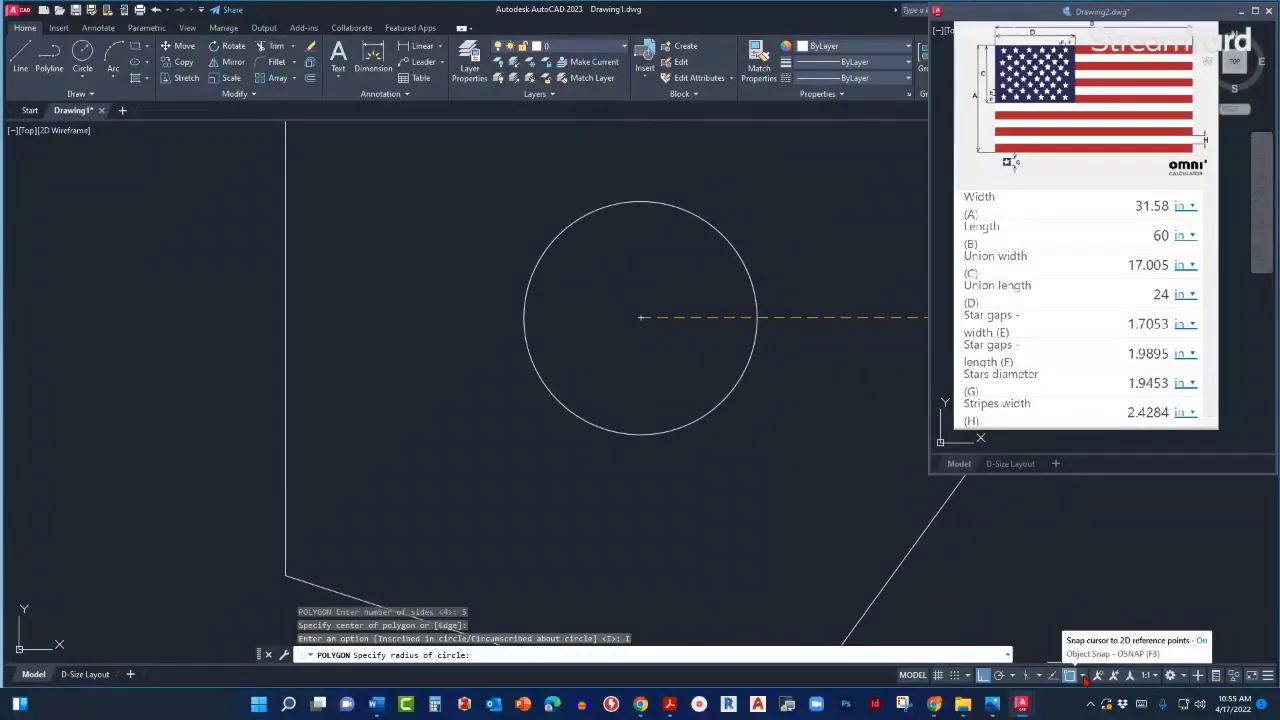
{"action": "left_click", "coordinate": [1084, 677]}
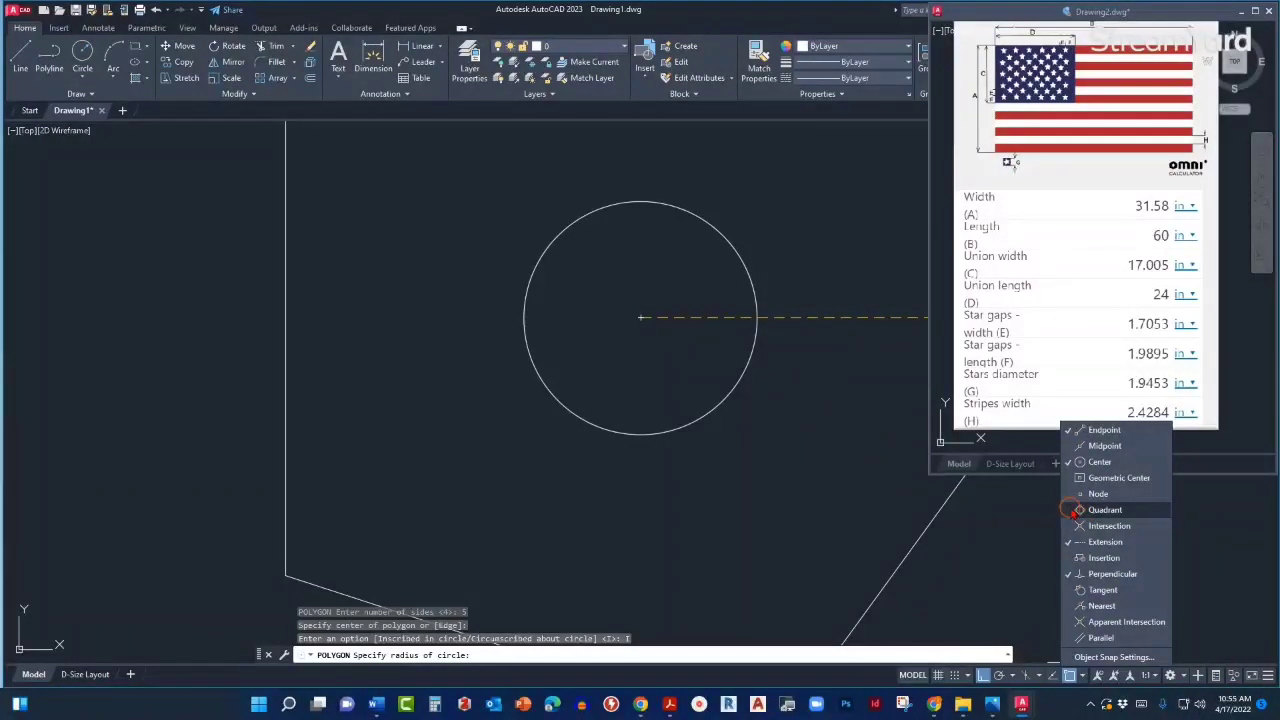
{"action": "left_click", "coordinate": [1074, 511]}
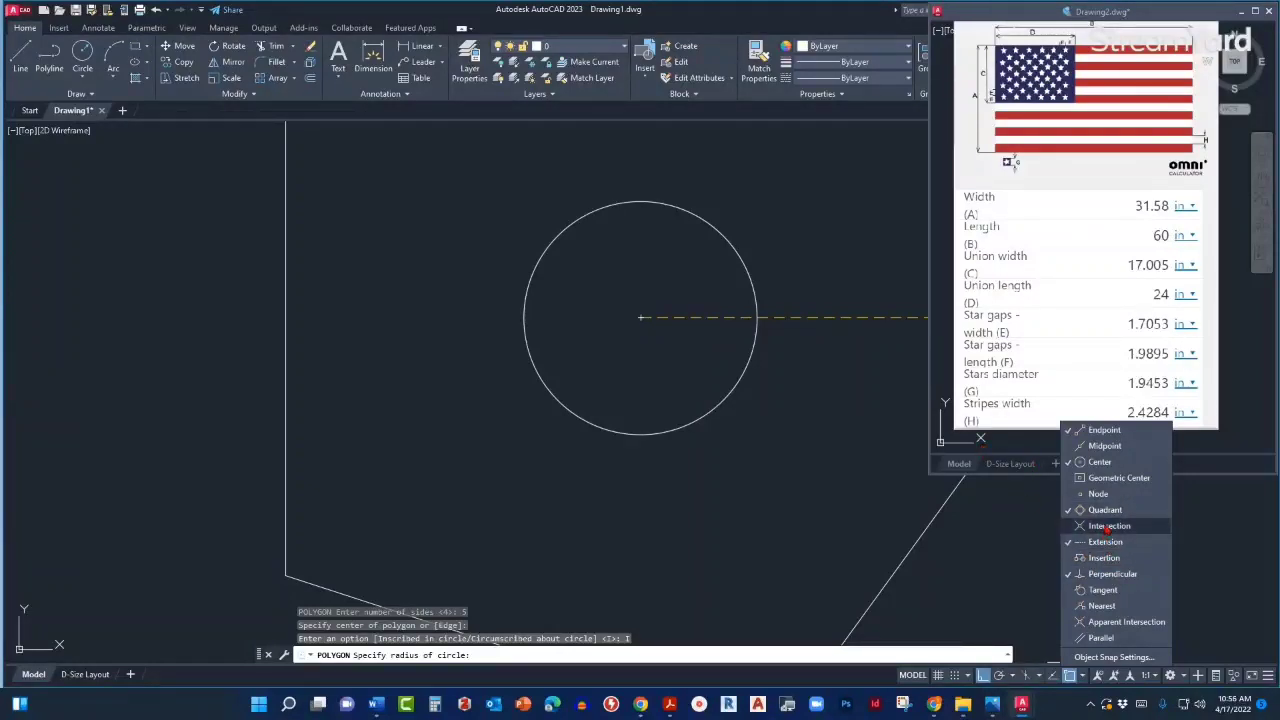
{"action": "left_click", "coordinate": [636, 272]}
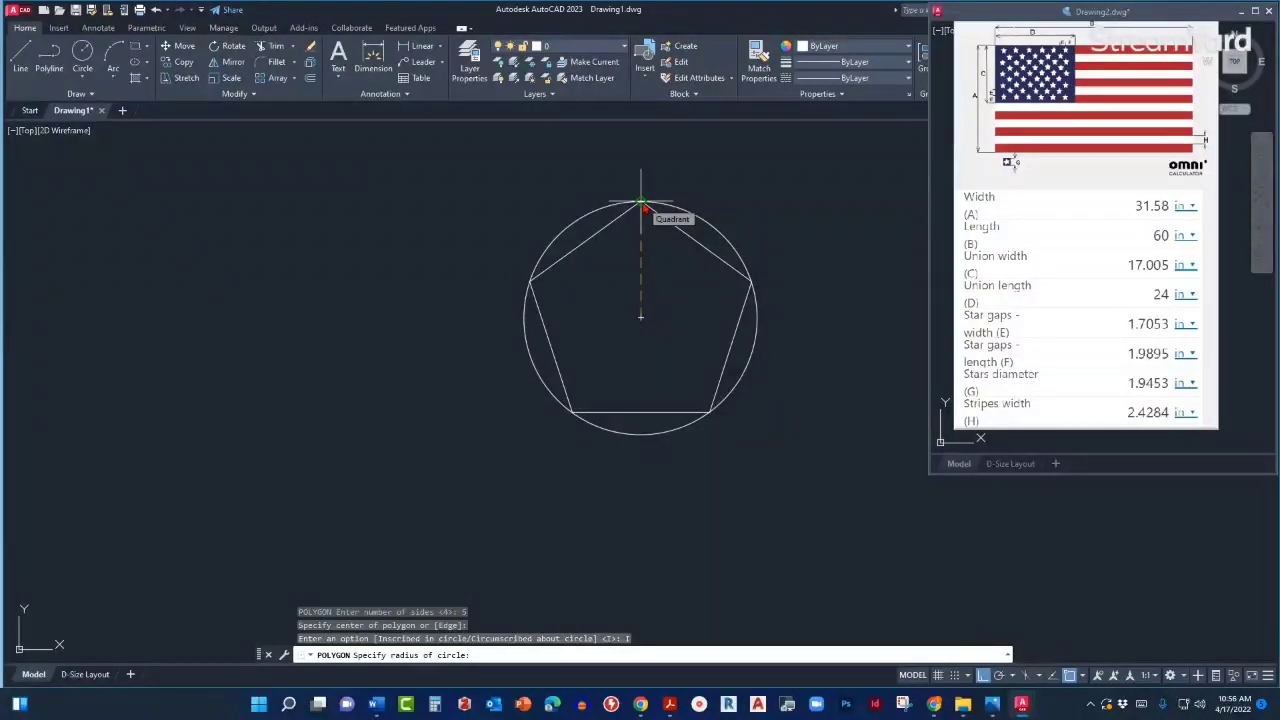
{"action": "left_click", "coordinate": [641, 203]}
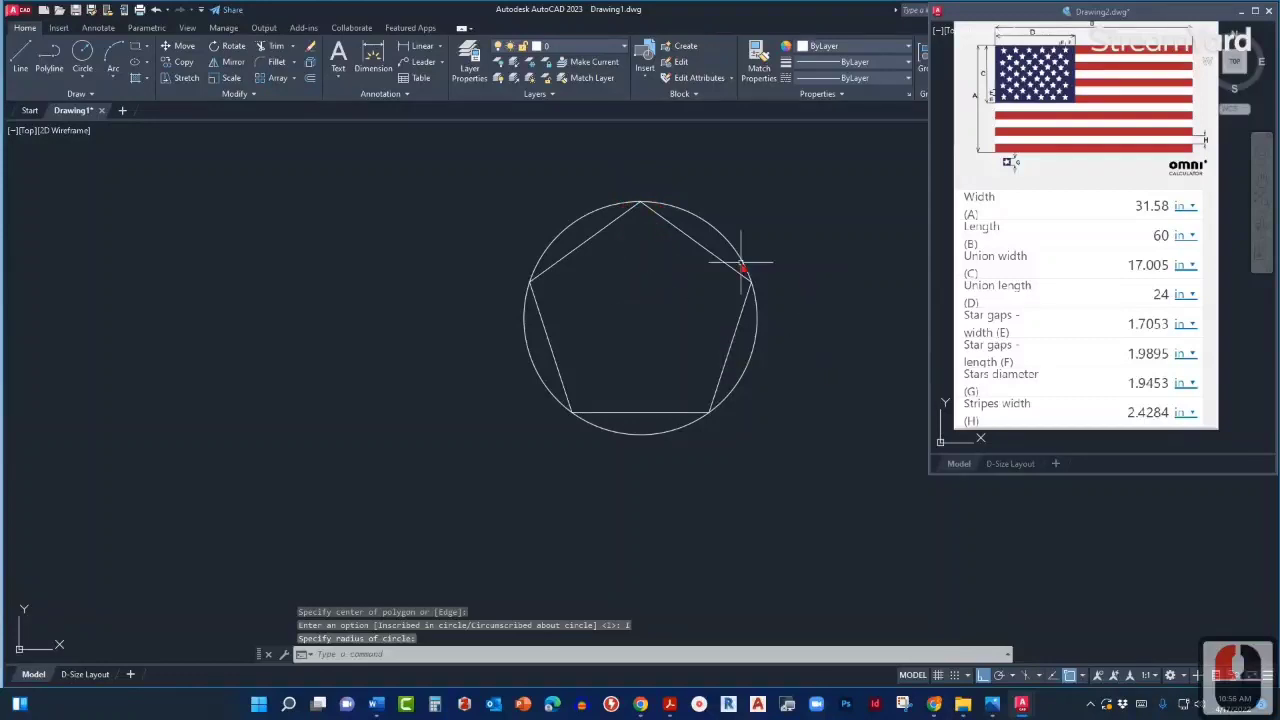
Start a polyline for the star at the lower-right vertex of the pentagon.
{"action": "scroll", "coordinate": [711, 472], "scroll_direction": "down", "scroll_amount": 8}
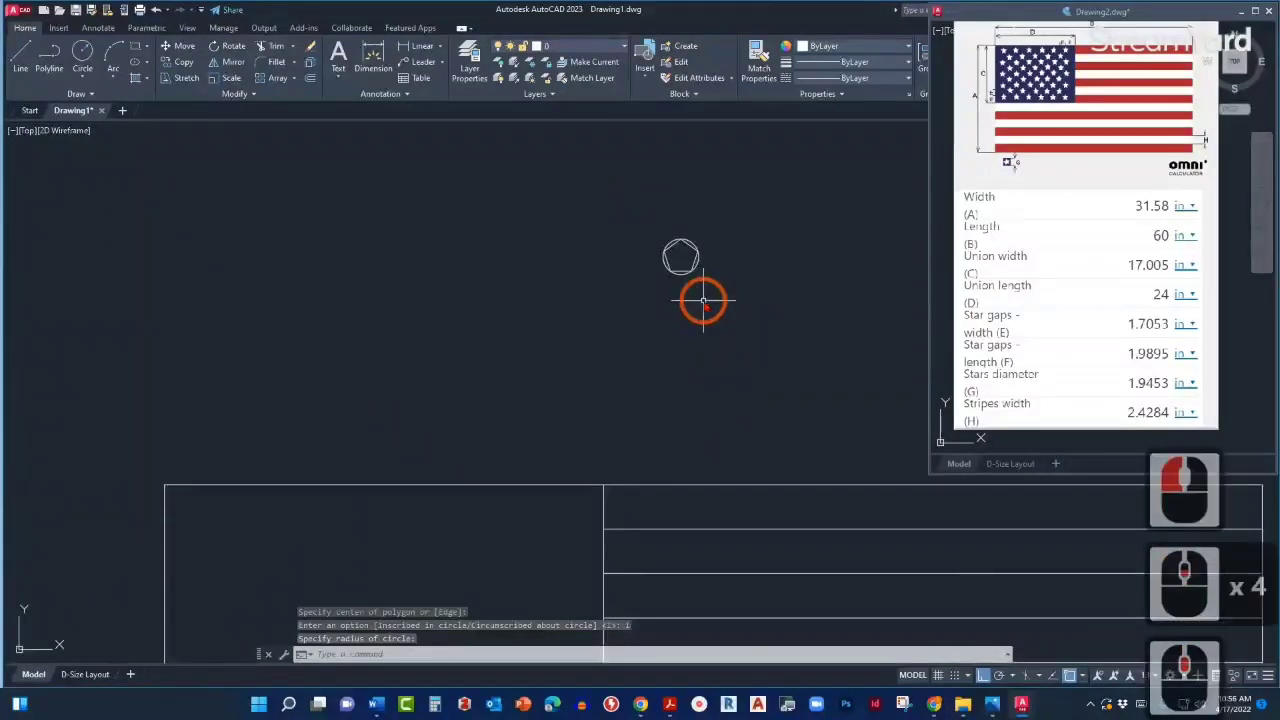
{"action": "middle_click_drag", "start_coordinate": [703, 320], "coordinate": [680, 251]}
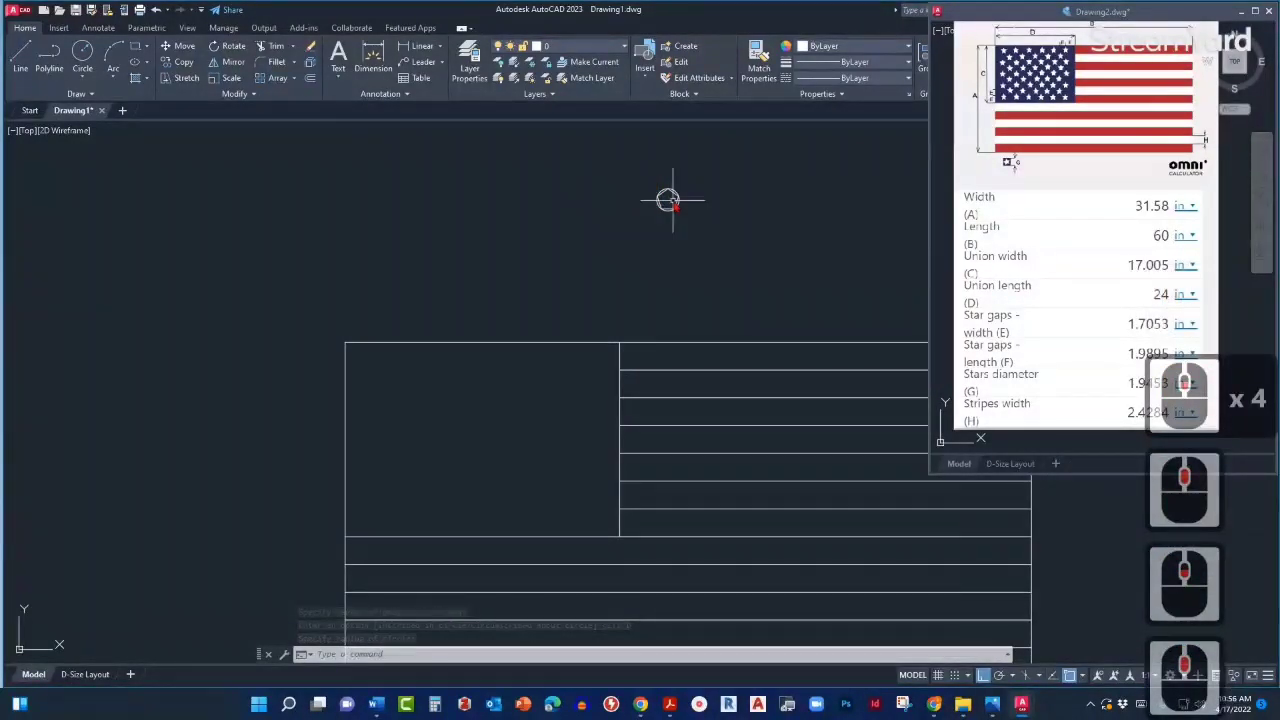
{"action": "scroll", "coordinate": [666, 197], "scroll_direction": "up", "scroll_amount": 4}
{"action": "scroll", "coordinate": [675, 187], "scroll_direction": "up", "scroll_amount": 4}
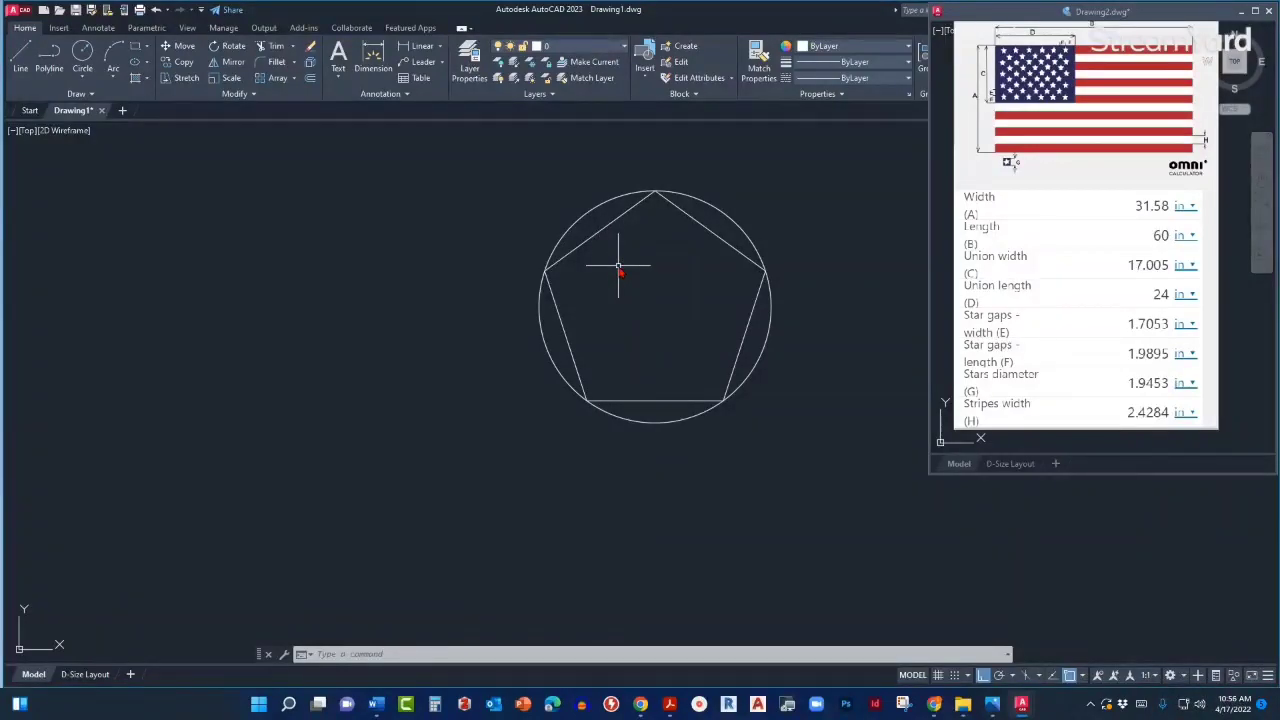
{"action": "middle_click_drag", "start_coordinate": [620, 272], "coordinate": [670, 334]}
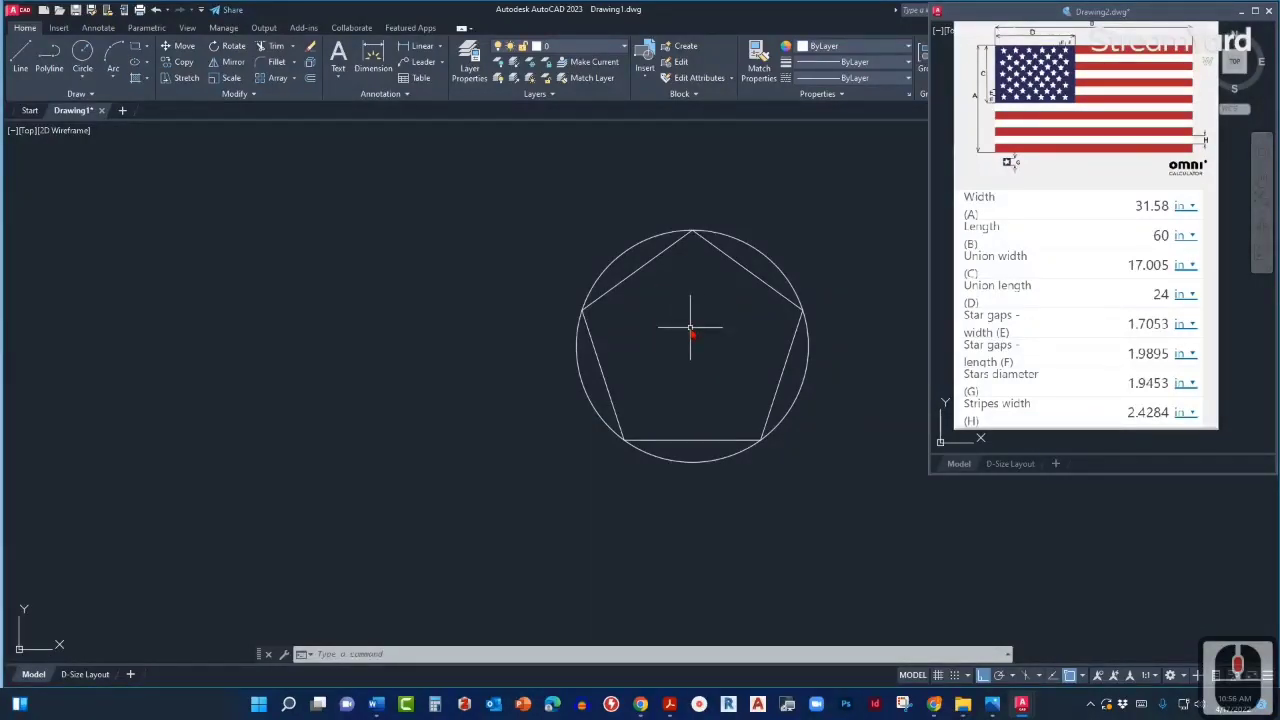
{"action": "type", "text": "PL"}
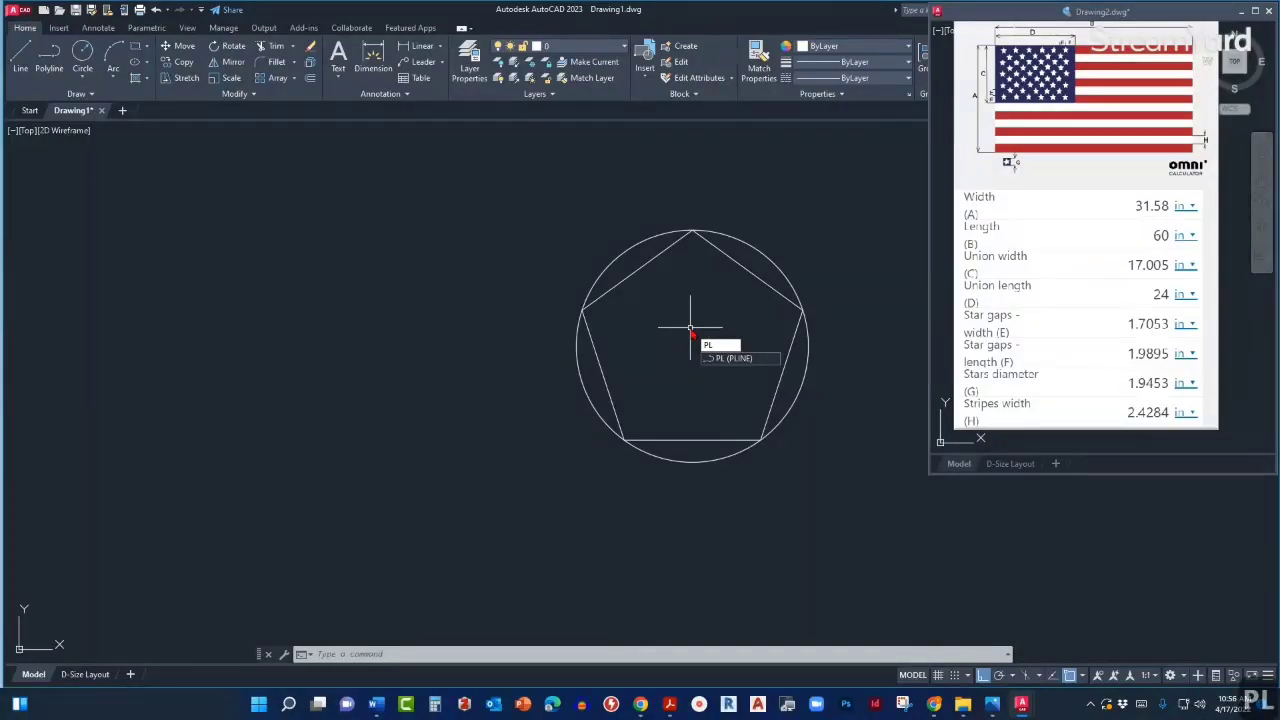
{"action": "key", "text": "Return"}
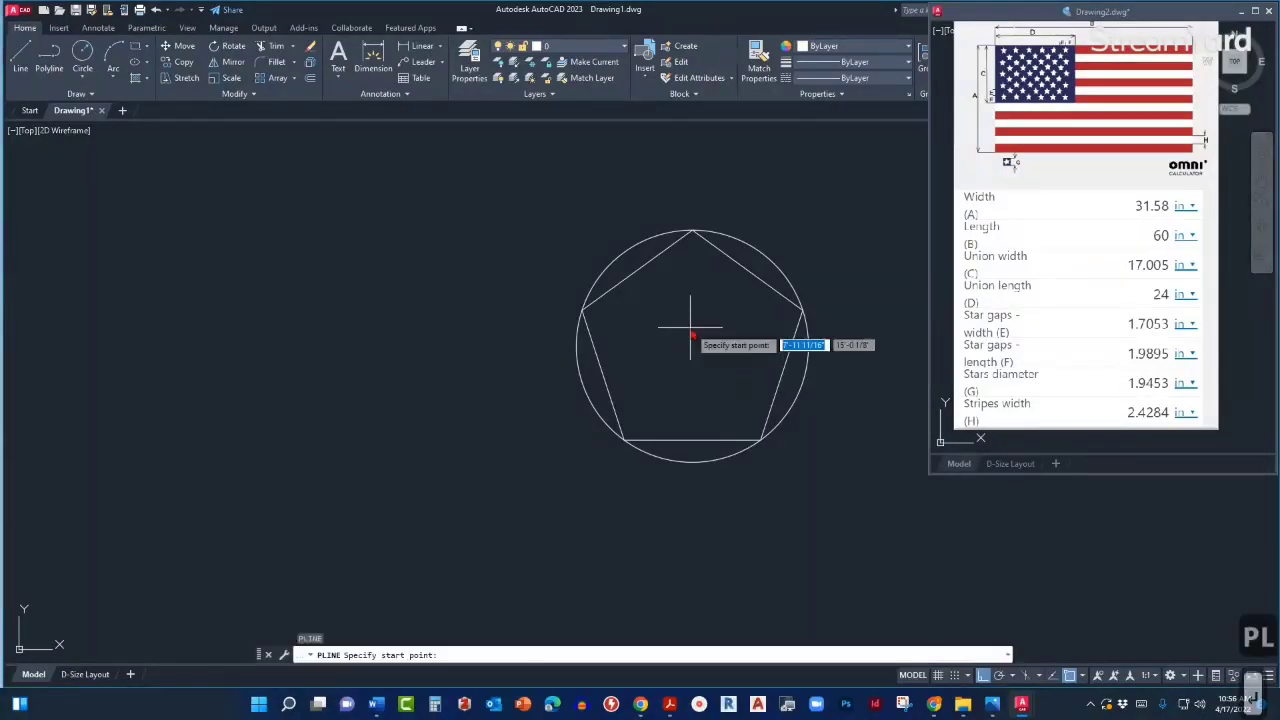
{"action": "left_click", "coordinate": [760, 440]}
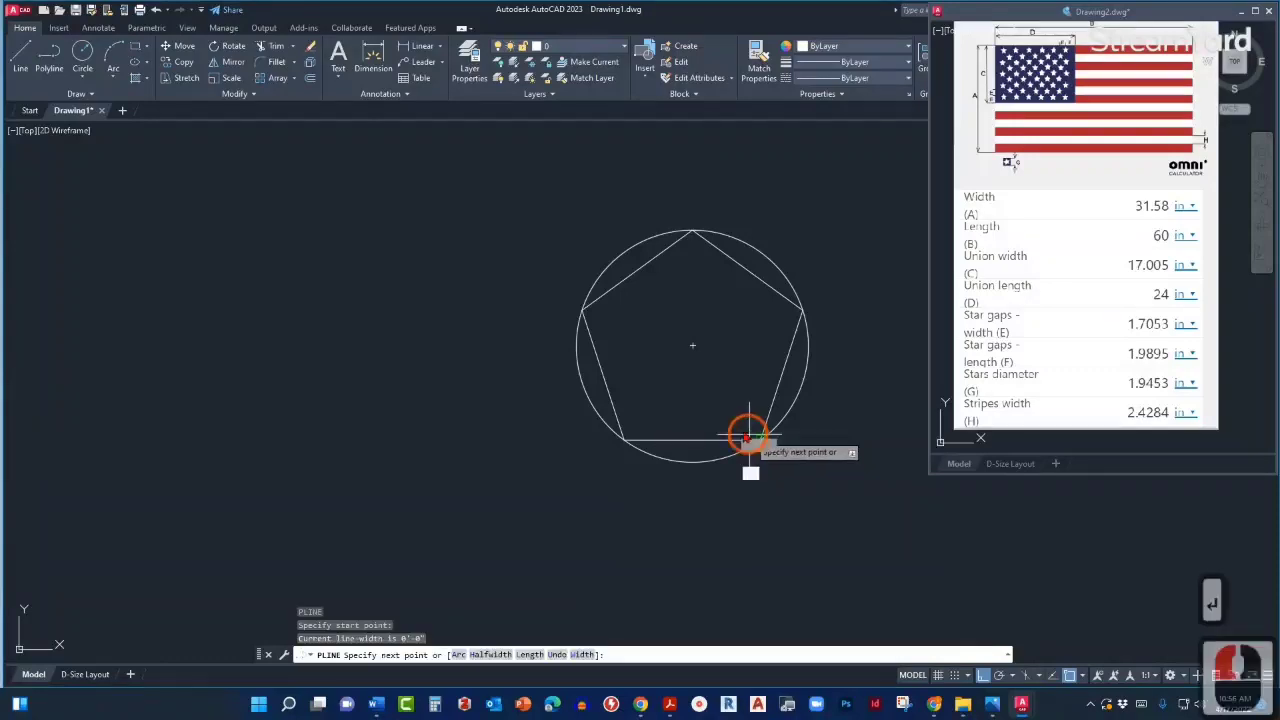
Draw a five-pointed star polyline inside the circle by connecting every second vertex of the pentagon back to its start.
{"action": "left_click", "coordinate": [581, 313]}
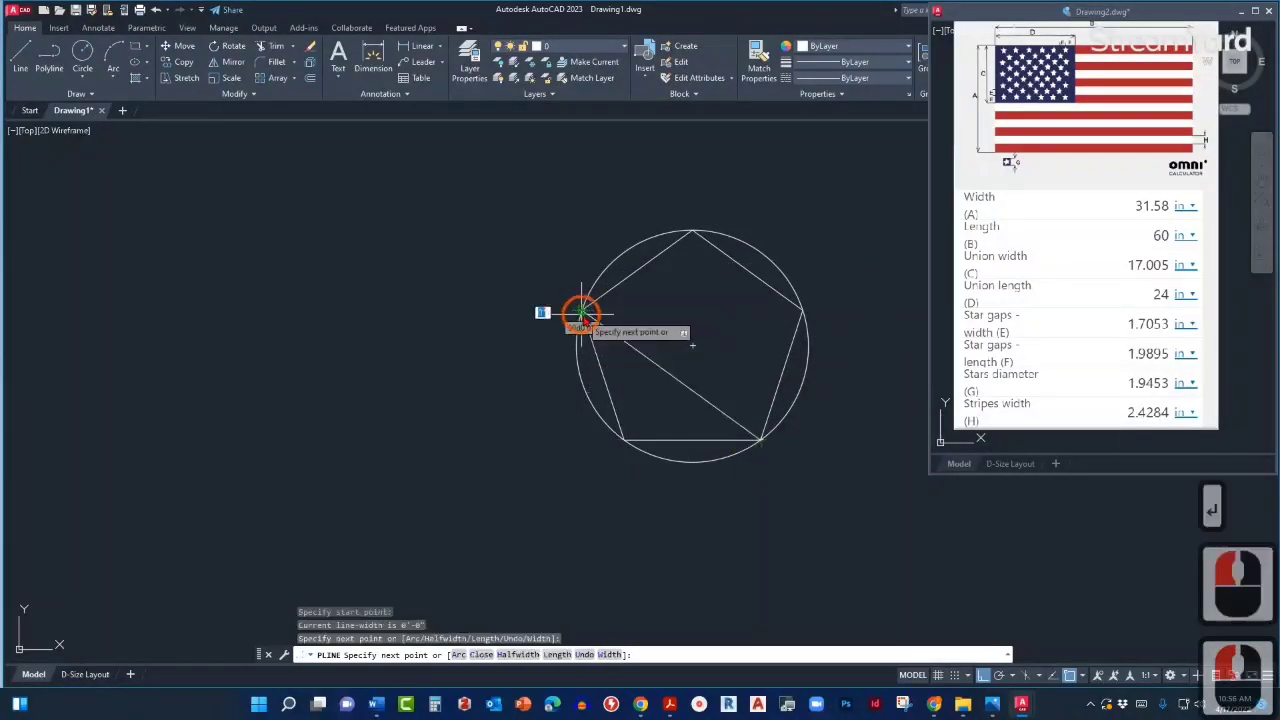
{"action": "left_click", "coordinate": [802, 312]}
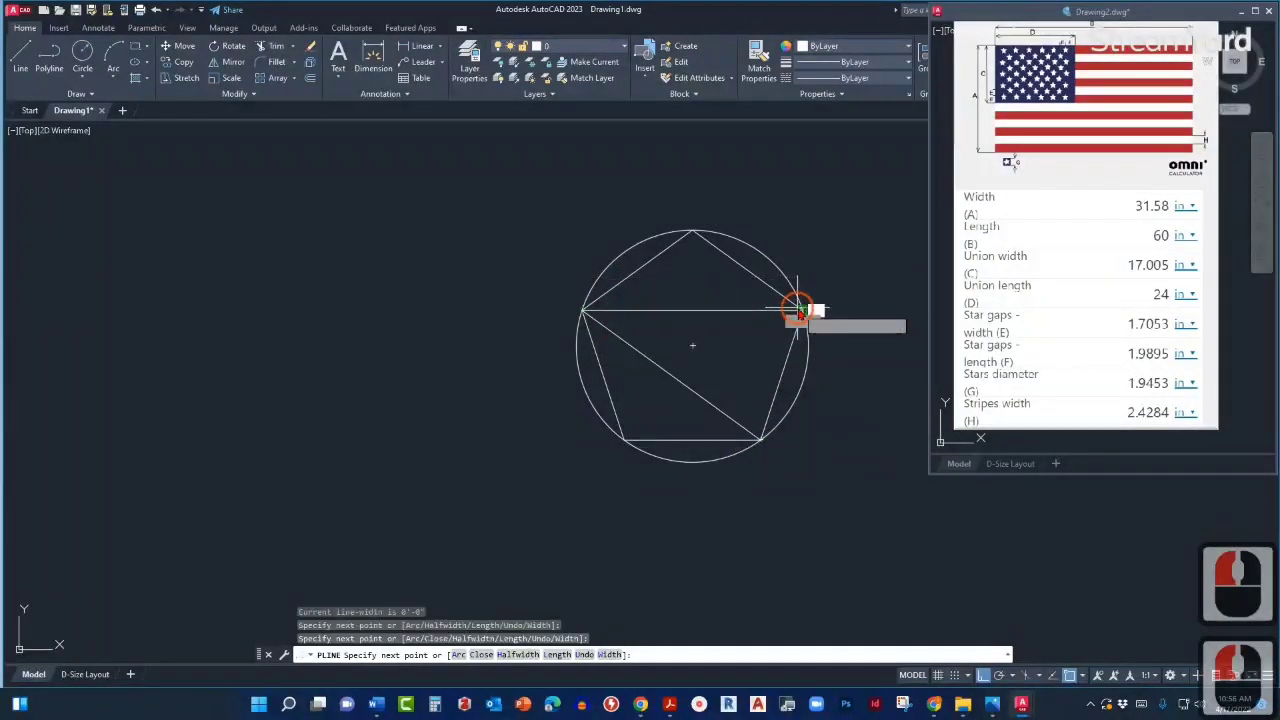
{"action": "left_click", "coordinate": [624, 440]}
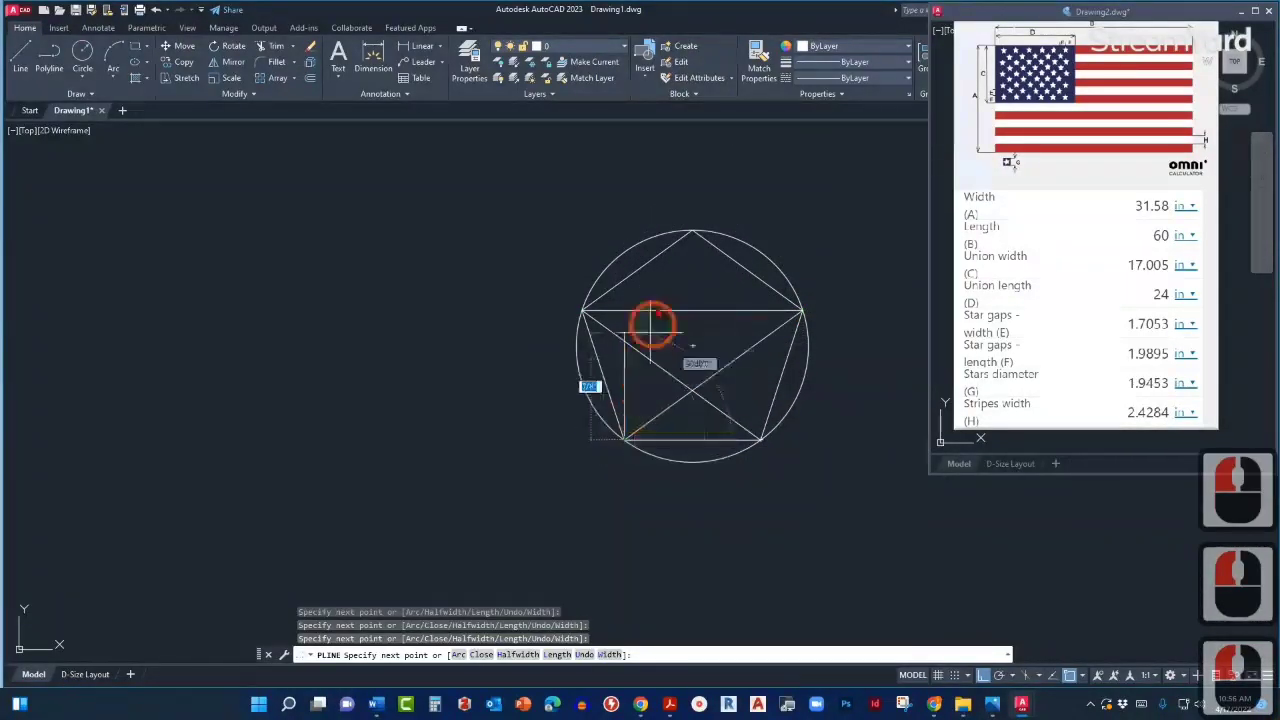
{"action": "left_click", "coordinate": [690, 232]}
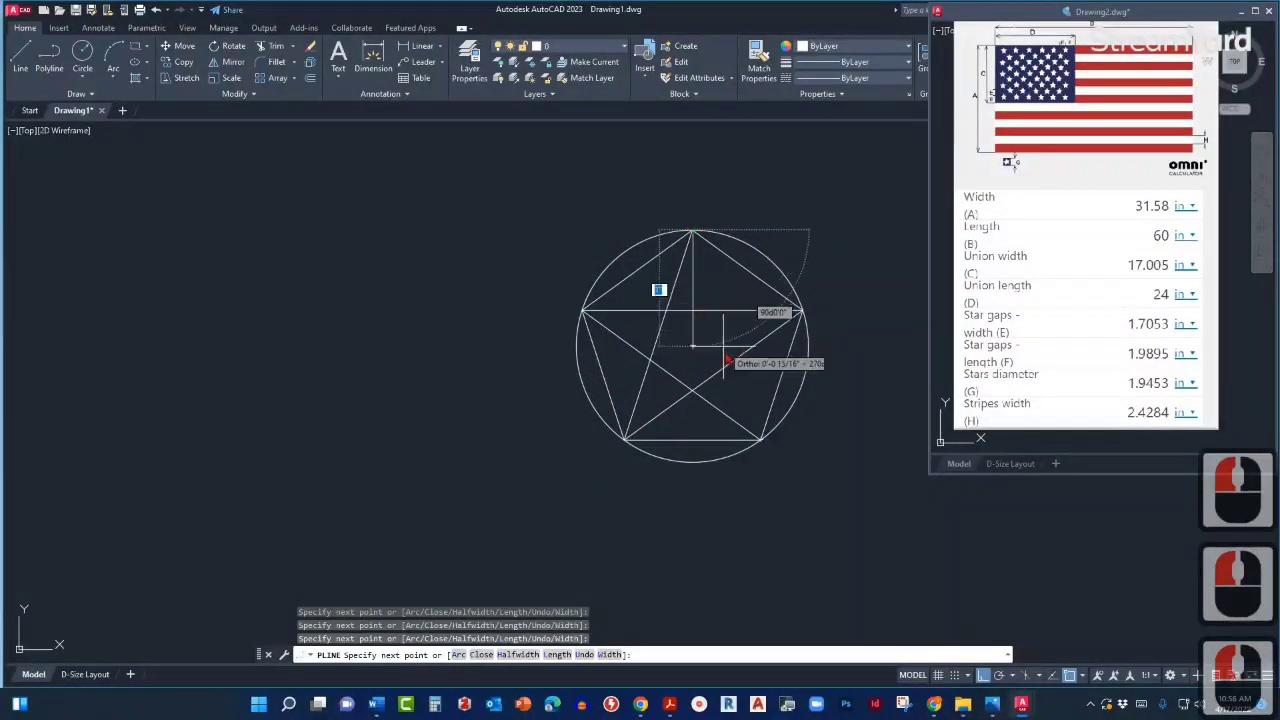
{"action": "left_click", "coordinate": [760, 440]}
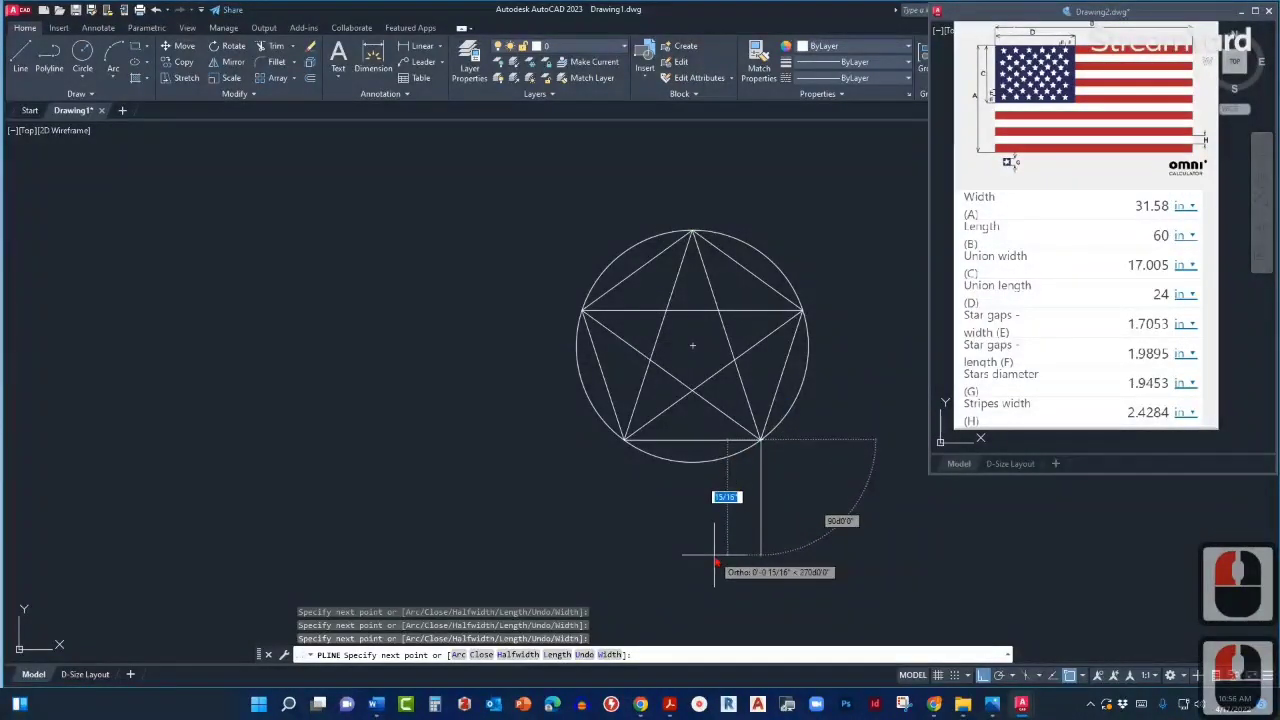
{"action": "key", "text": "Escape"}
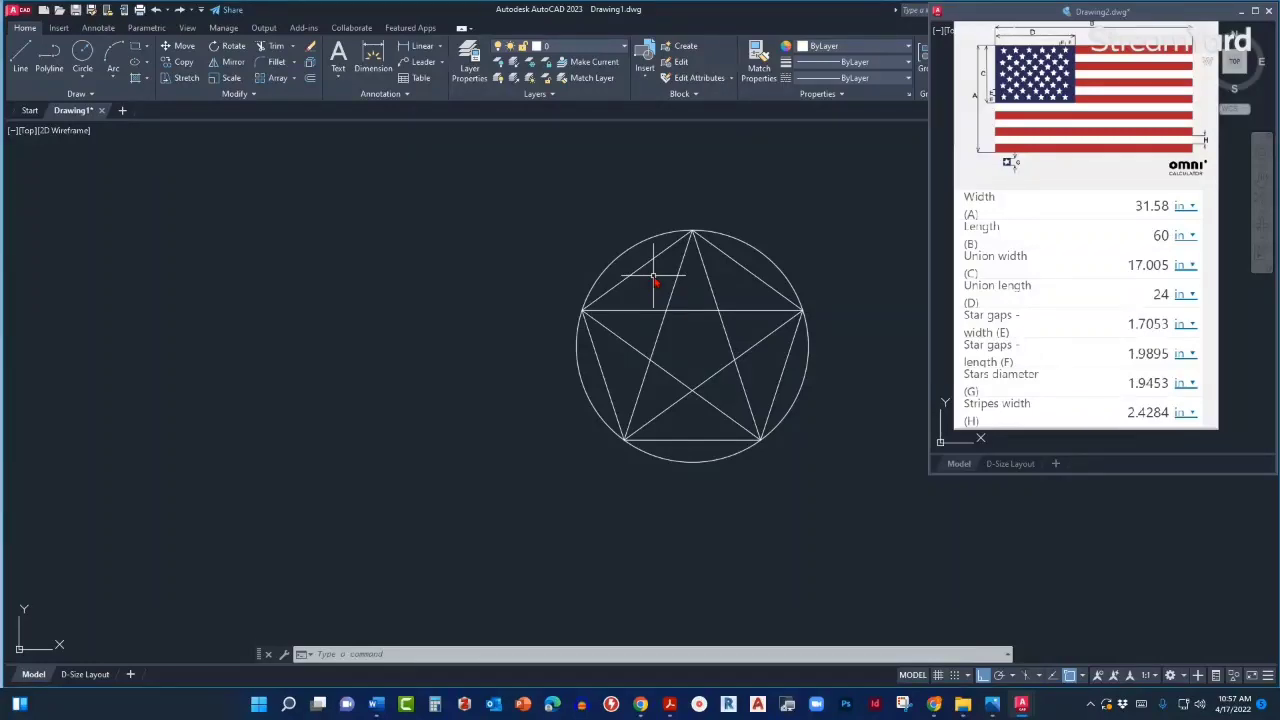
Erase the construction circle and pentagon around the star.
{"action": "left_click", "coordinate": [654, 276]}
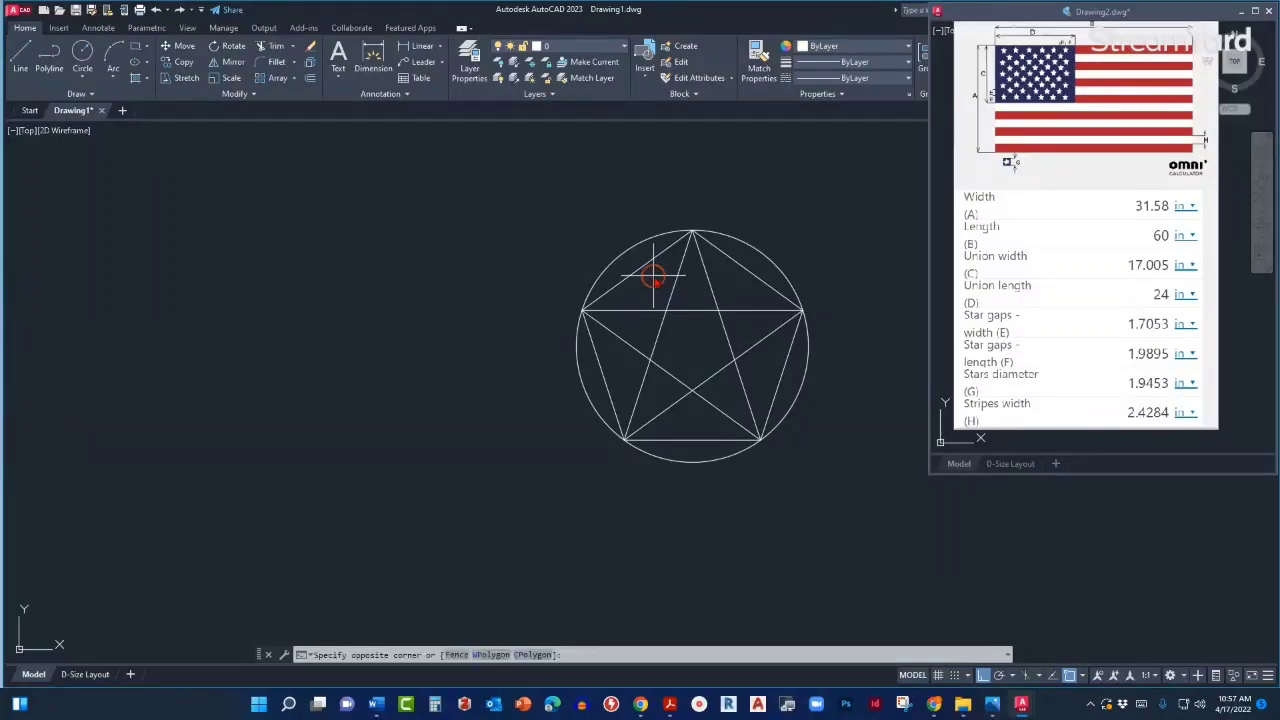
{"action": "left_click", "coordinate": [625, 200]}
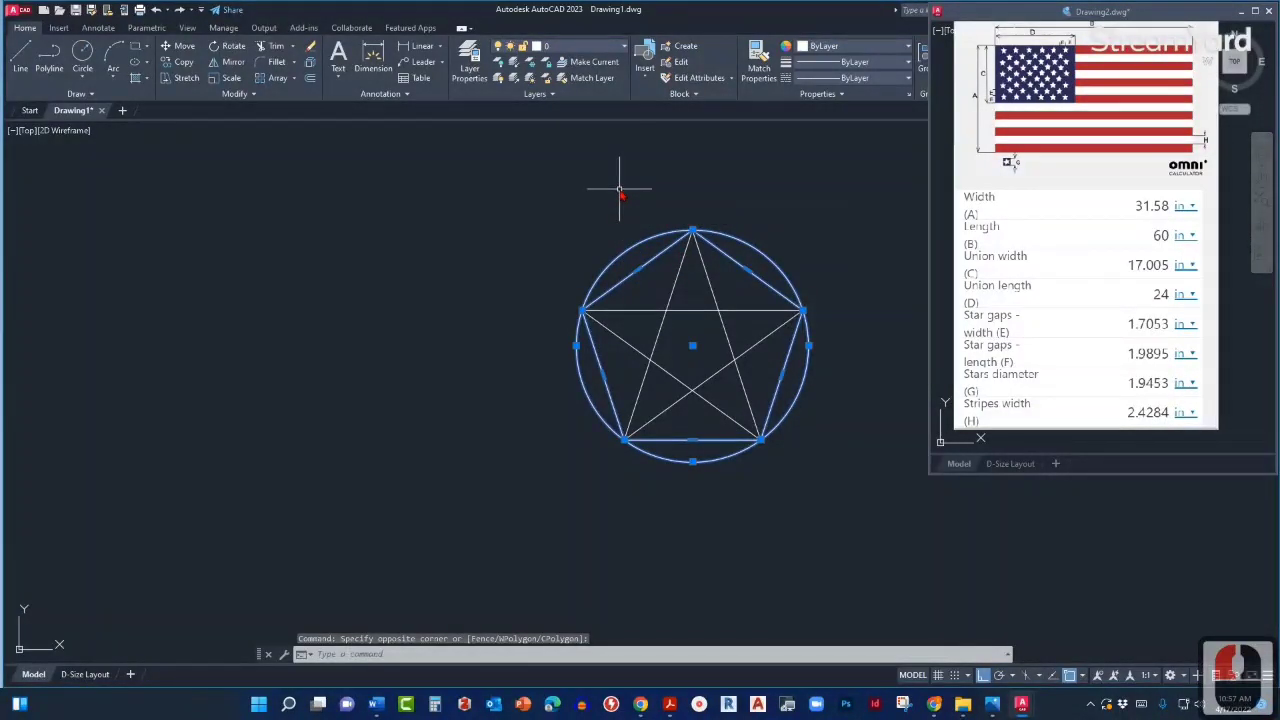
{"action": "type", "text": "E"}
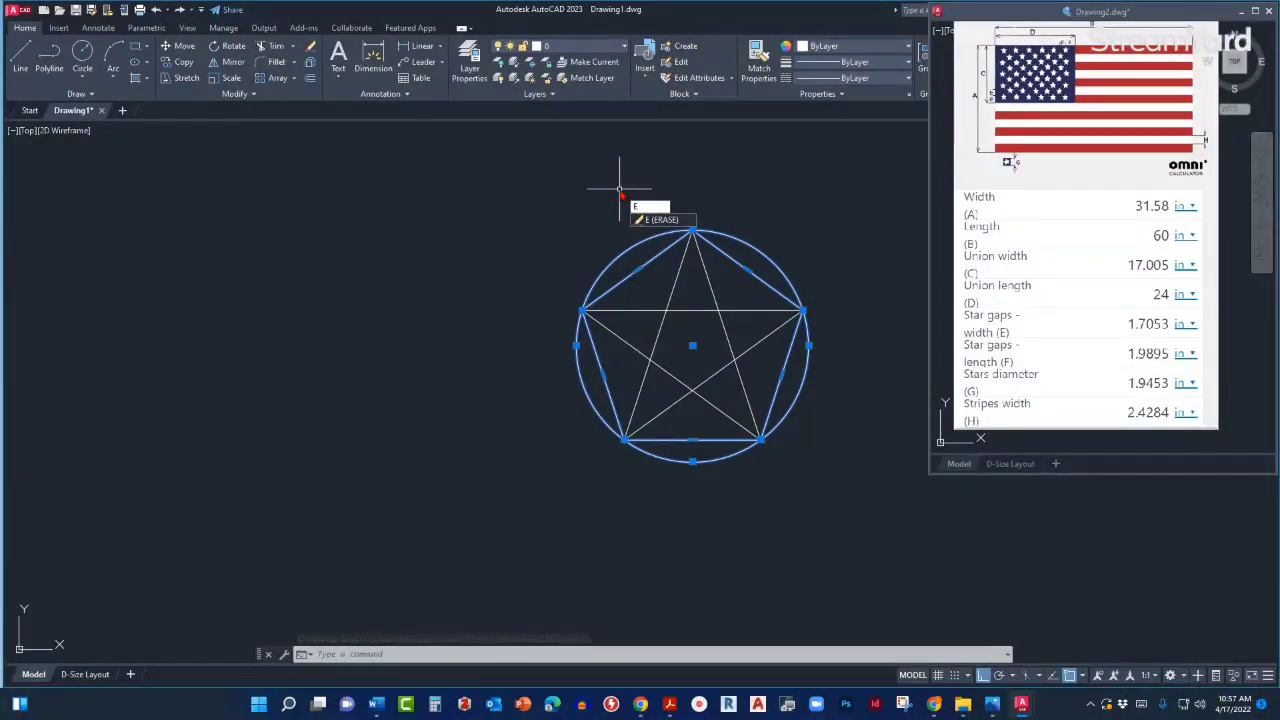
{"action": "key", "text": "Return"}
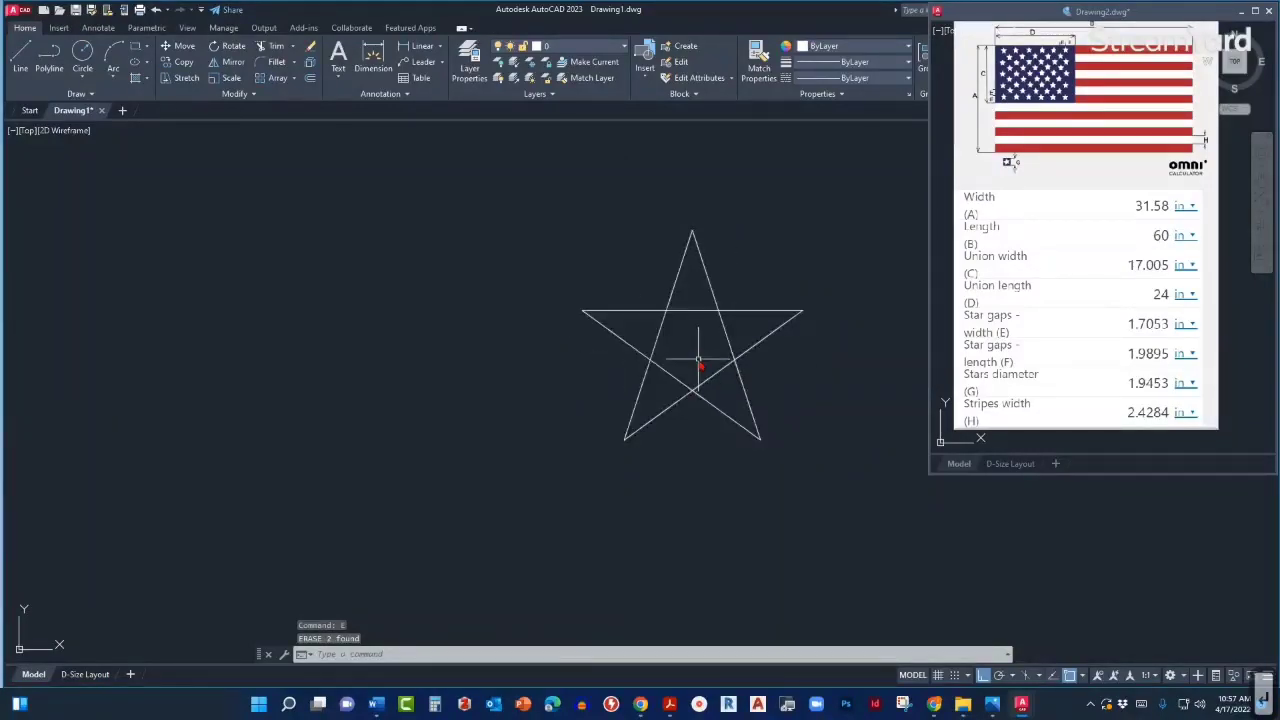
Trim all the line segments crossing the star's interior to leave only its outer outline.
{"action": "scroll", "coordinate": [727, 335], "scroll_direction": "down", "scroll_amount": 2}
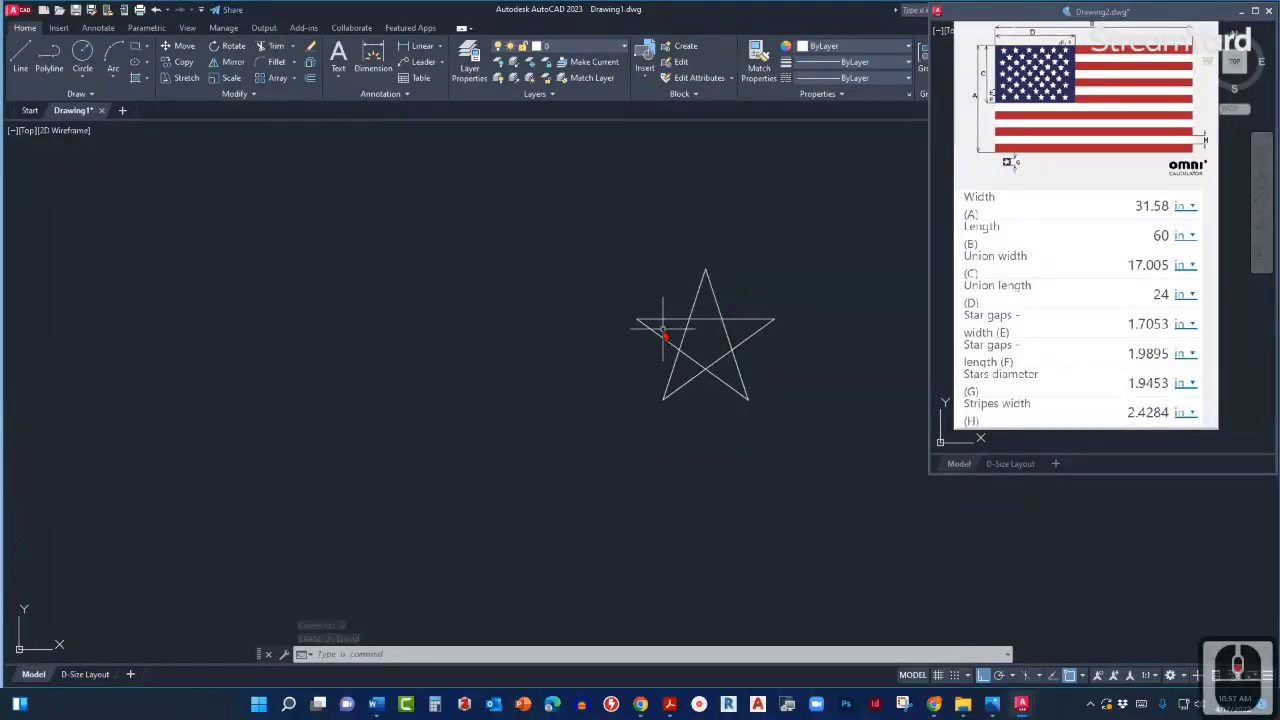
{"action": "scroll", "coordinate": [694, 337], "scroll_direction": "down", "scroll_amount": 2}
{"action": "scroll", "coordinate": [700, 330], "scroll_direction": "up", "scroll_amount": 2}
{"action": "scroll", "coordinate": [711, 296], "scroll_direction": "up", "scroll_amount": 1}
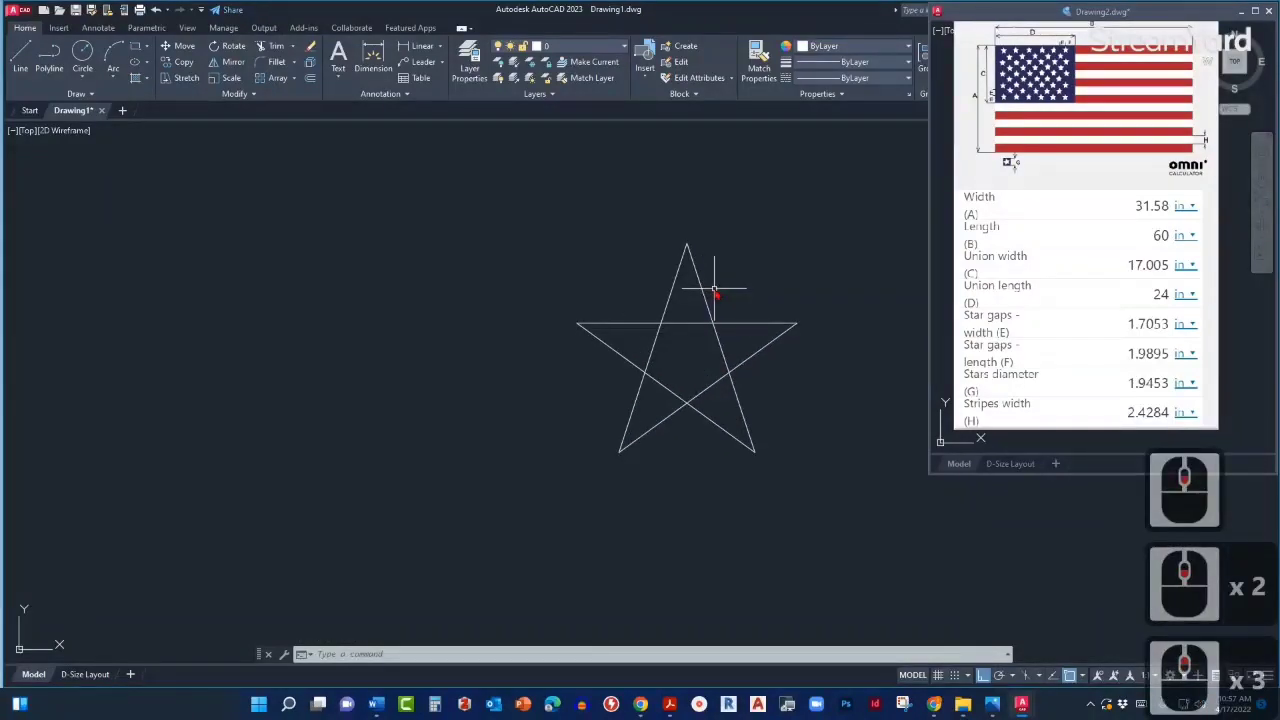
{"action": "scroll", "coordinate": [714, 284], "scroll_direction": "up", "scroll_amount": 1}
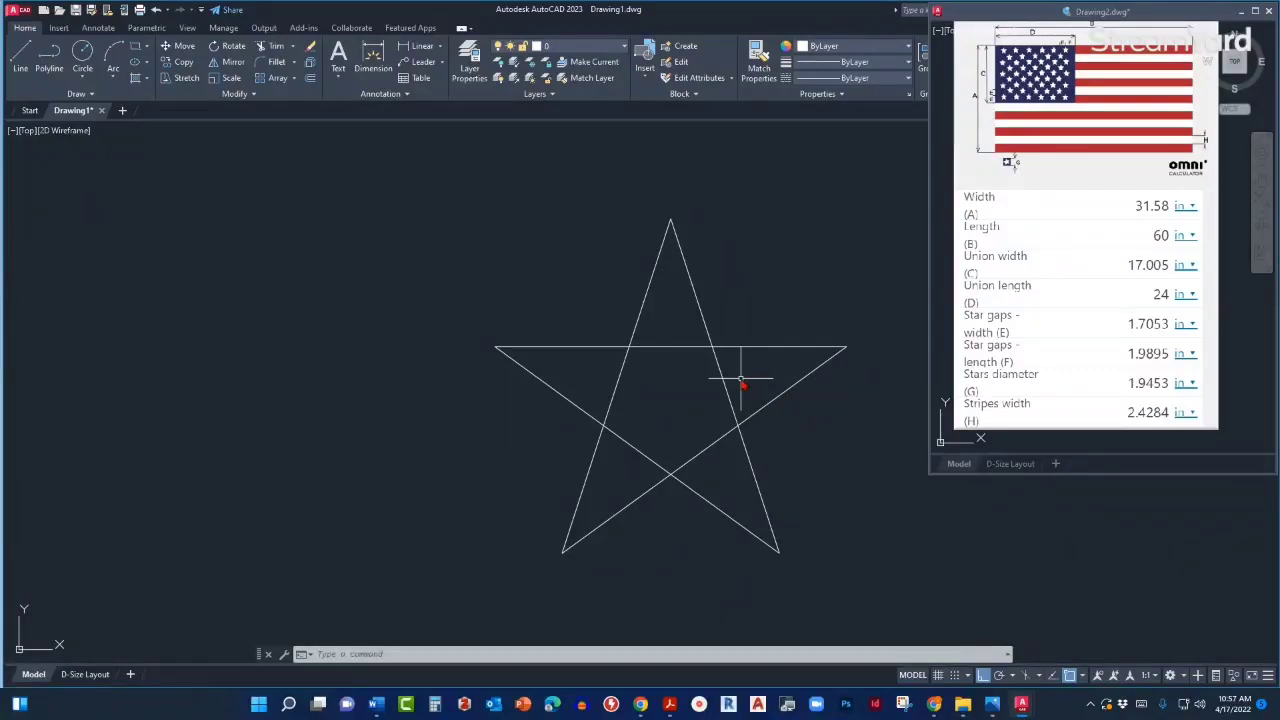
{"action": "middle_click_drag", "start_coordinate": [733, 277], "coordinate": [674, 294]}
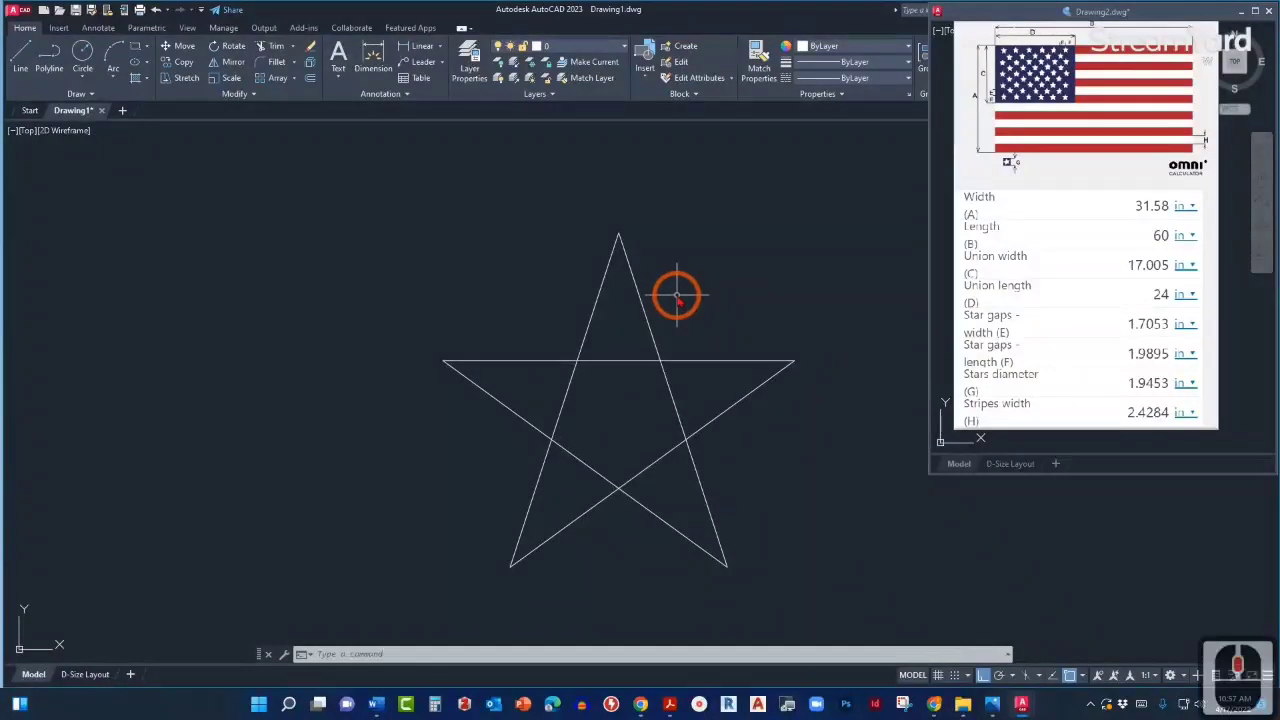
{"action": "type", "text": "tr"}
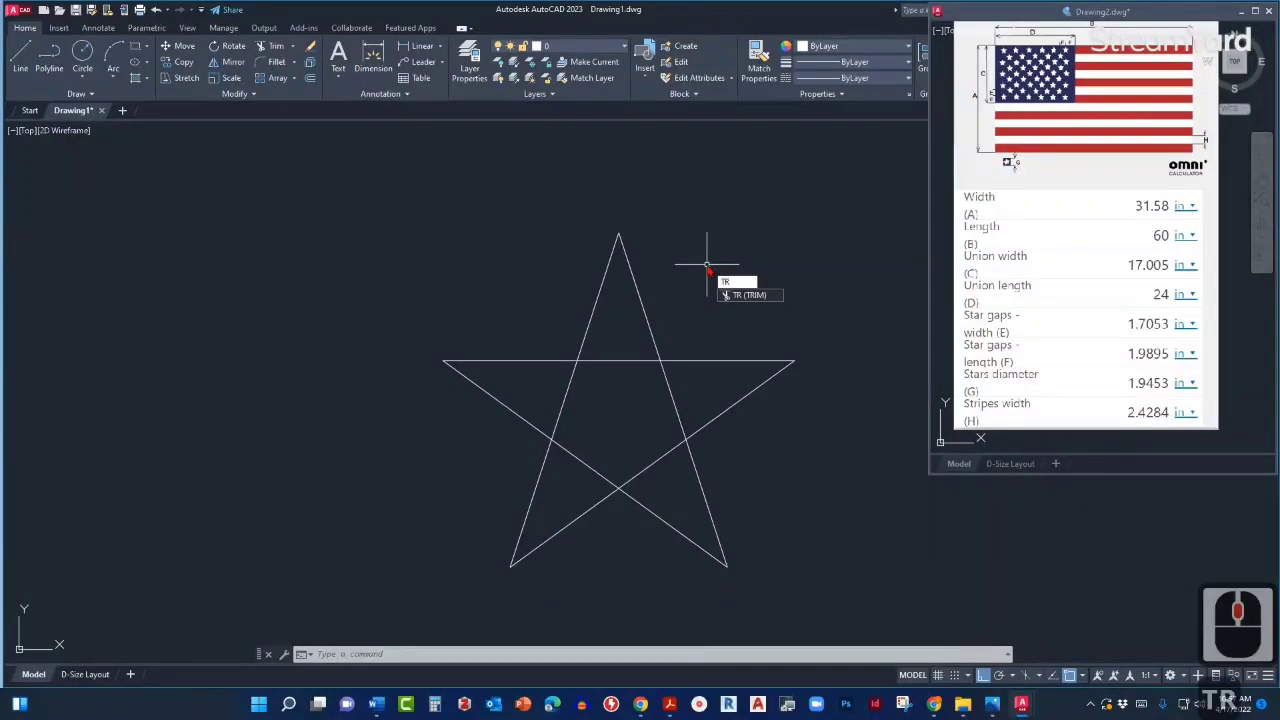
{"action": "key", "text": "Return"}
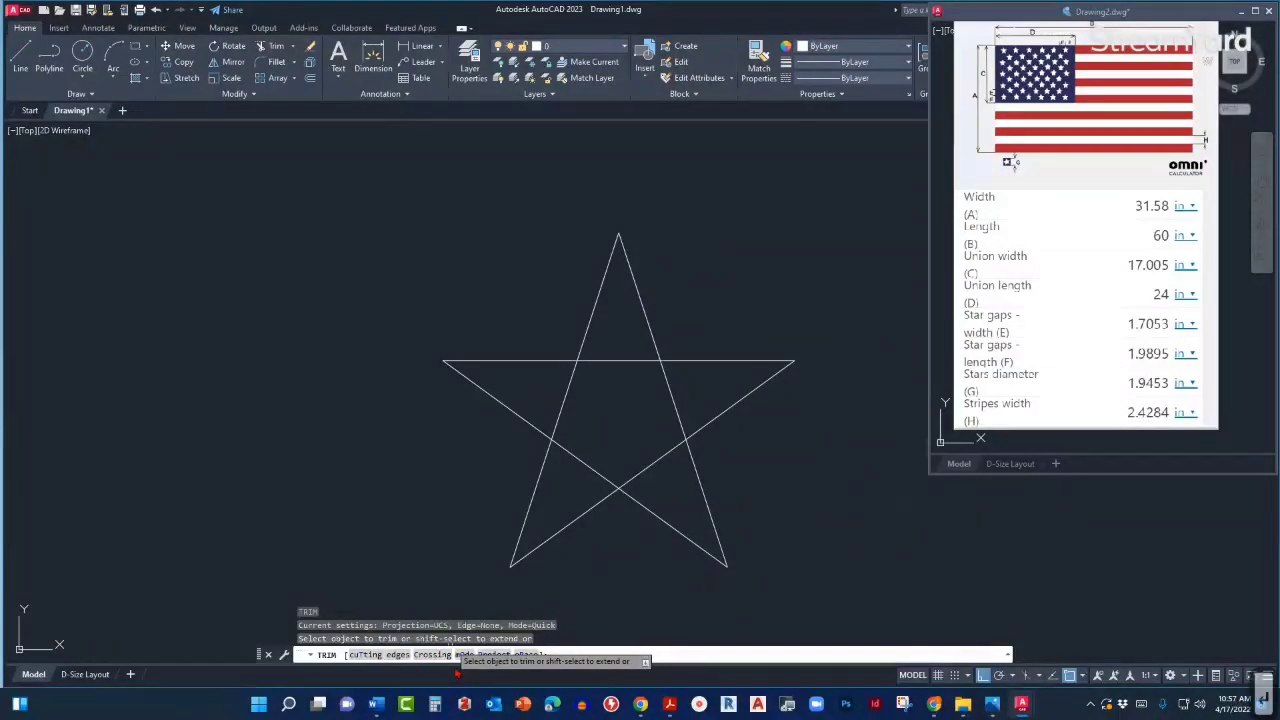
{"action": "left_click", "coordinate": [576, 461]}
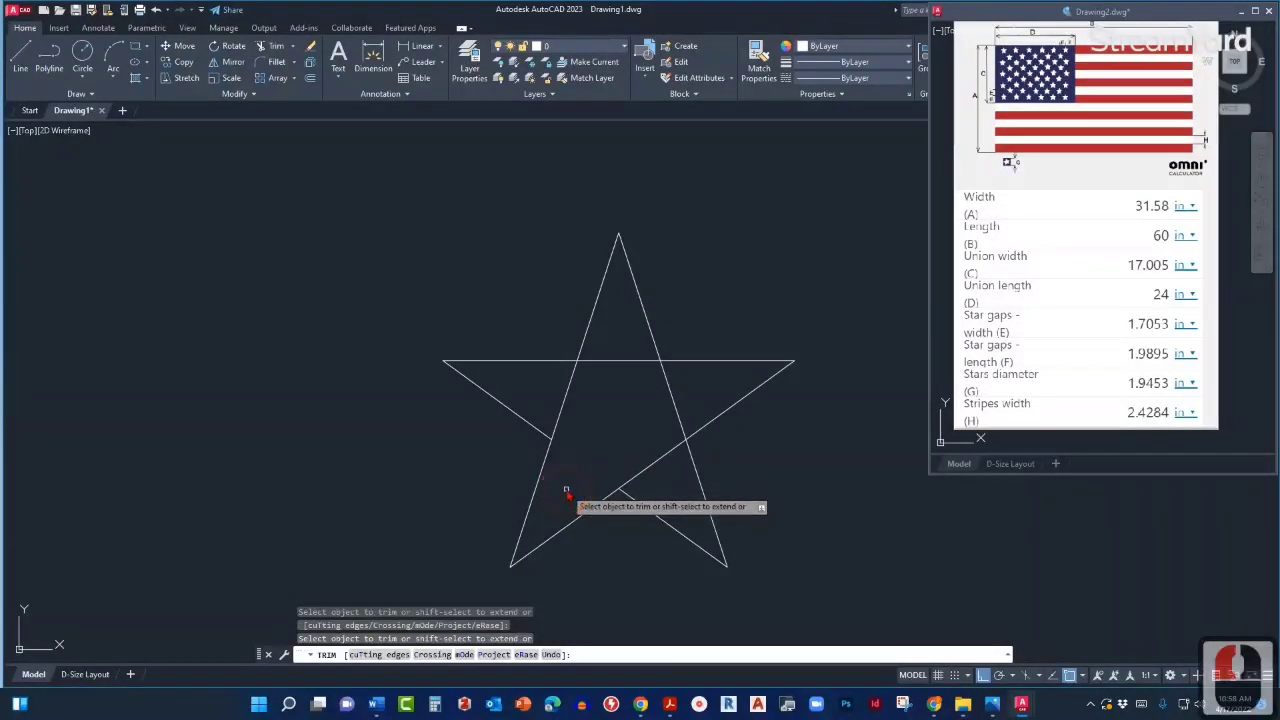
{"action": "left_click", "coordinate": [650, 463]}
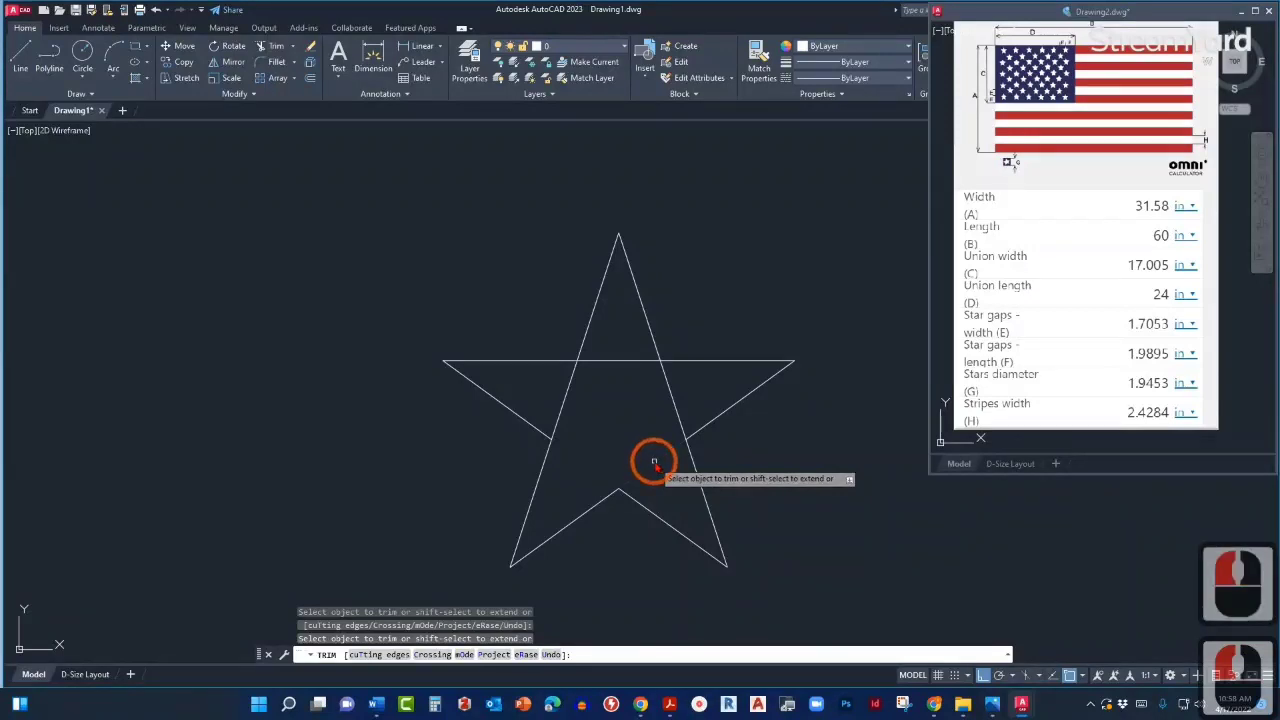
{"action": "left_click", "coordinate": [624, 363]}
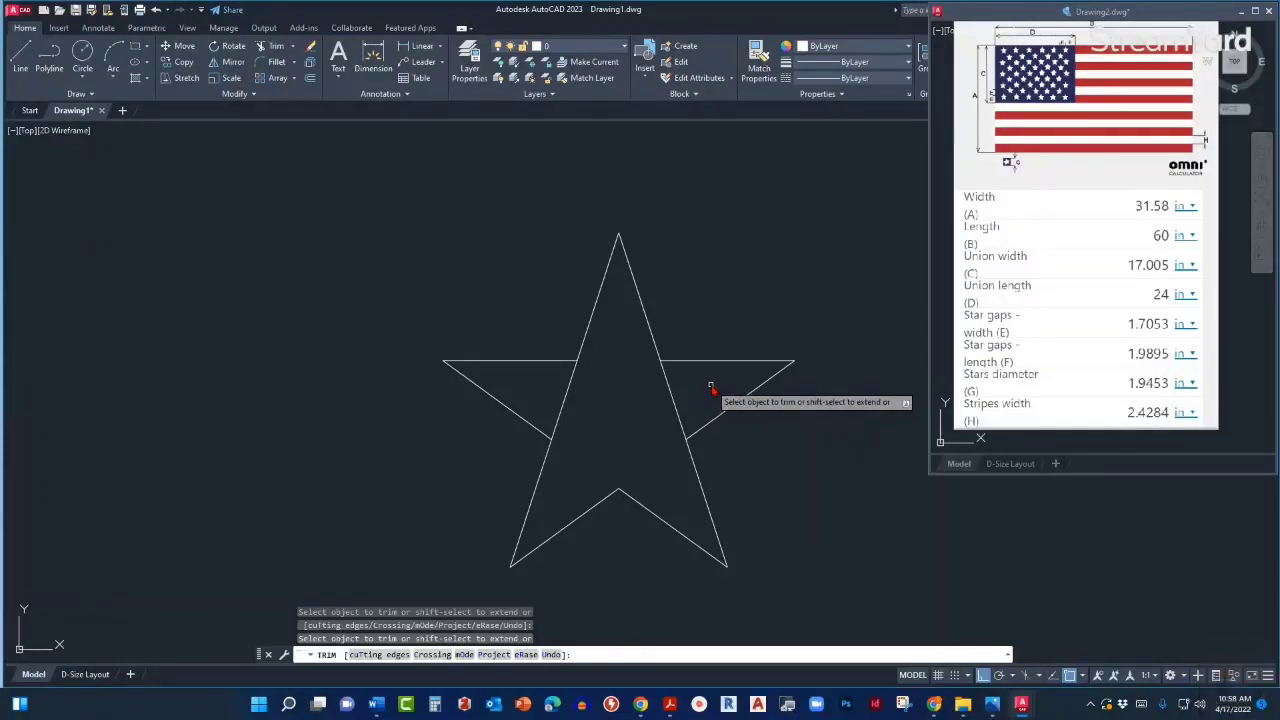
{"action": "left_click", "coordinate": [710, 386]}
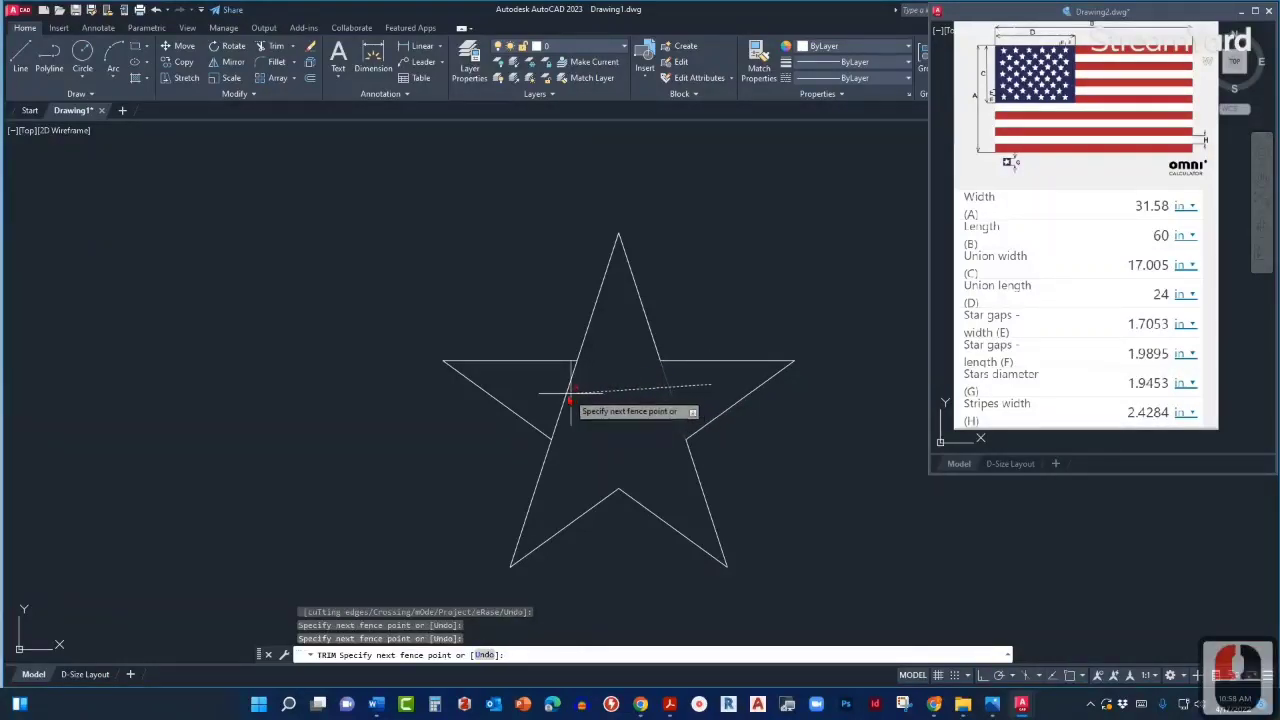
{"action": "right_click", "coordinate": [516, 386]}
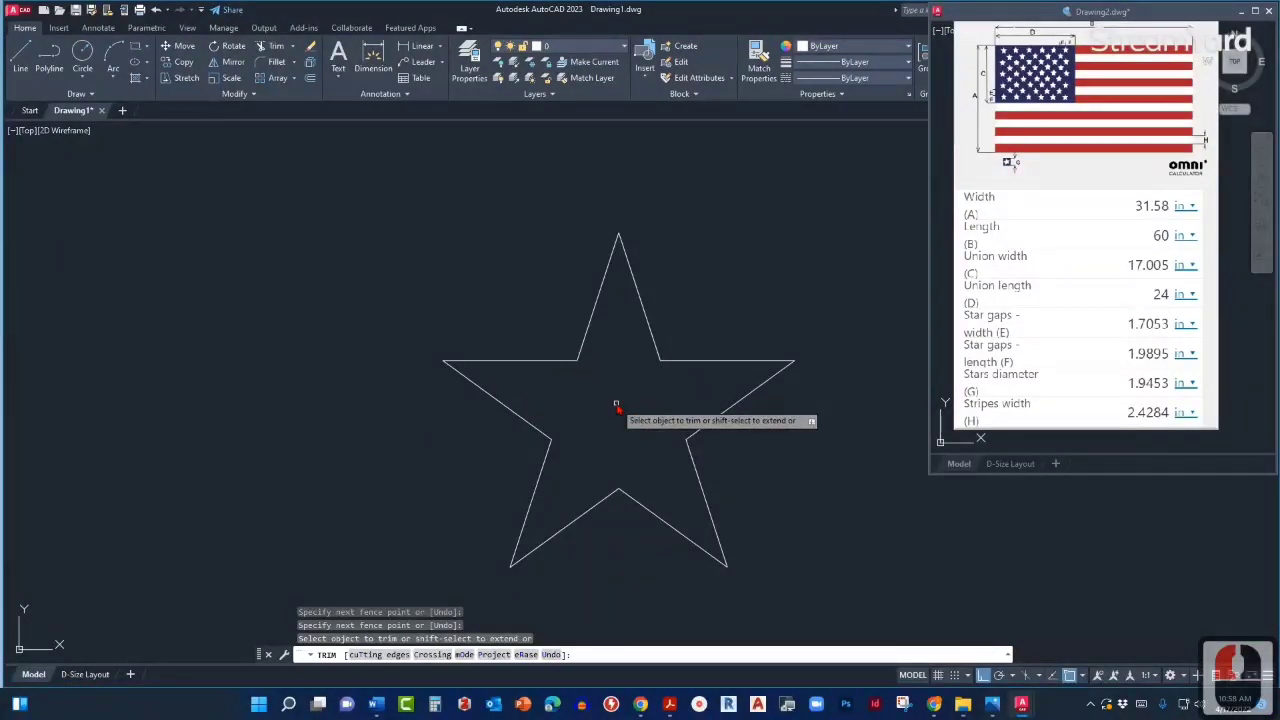
{"action": "key", "text": "Escape"}
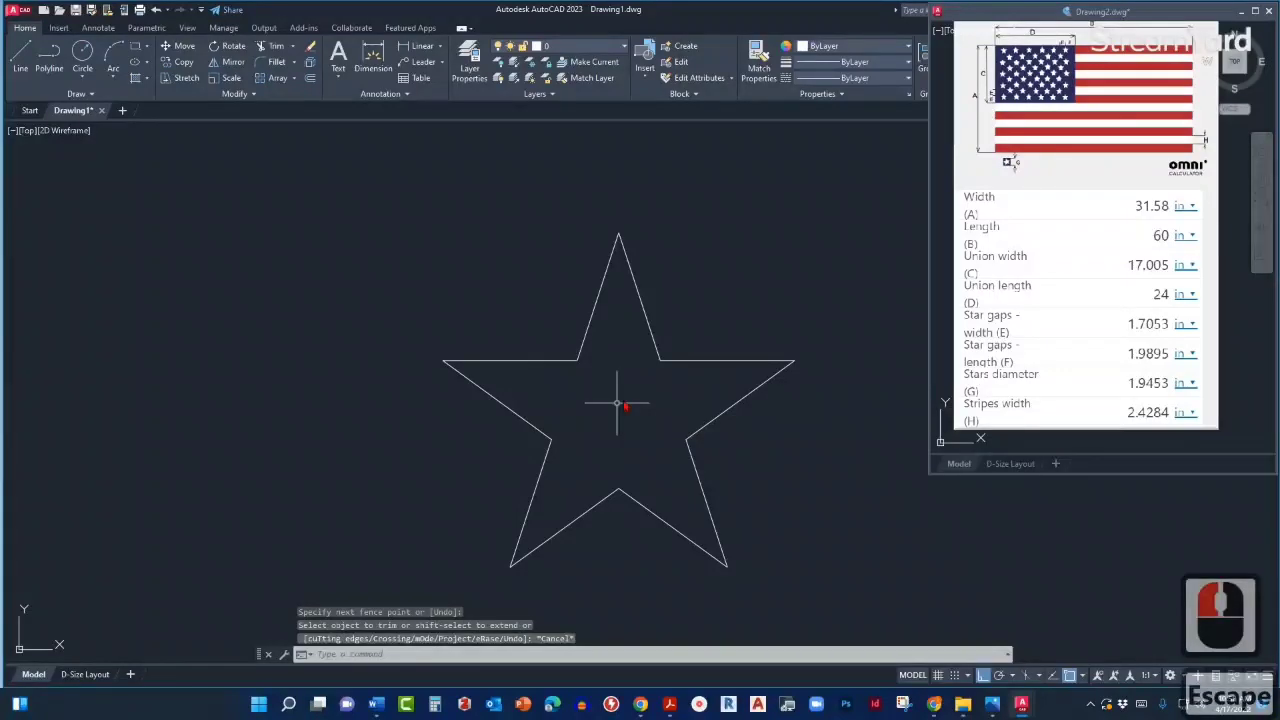
Check whether the trimmed star's outline consists of separate pieces by selecting its lower segments.
{"action": "scroll", "coordinate": [668, 405], "scroll_direction": "down", "scroll_amount": 5}
{"action": "scroll", "coordinate": [672, 398], "scroll_direction": "up", "scroll_amount": 3}
{"action": "scroll", "coordinate": [670, 396], "scroll_direction": "up", "scroll_amount": 1}
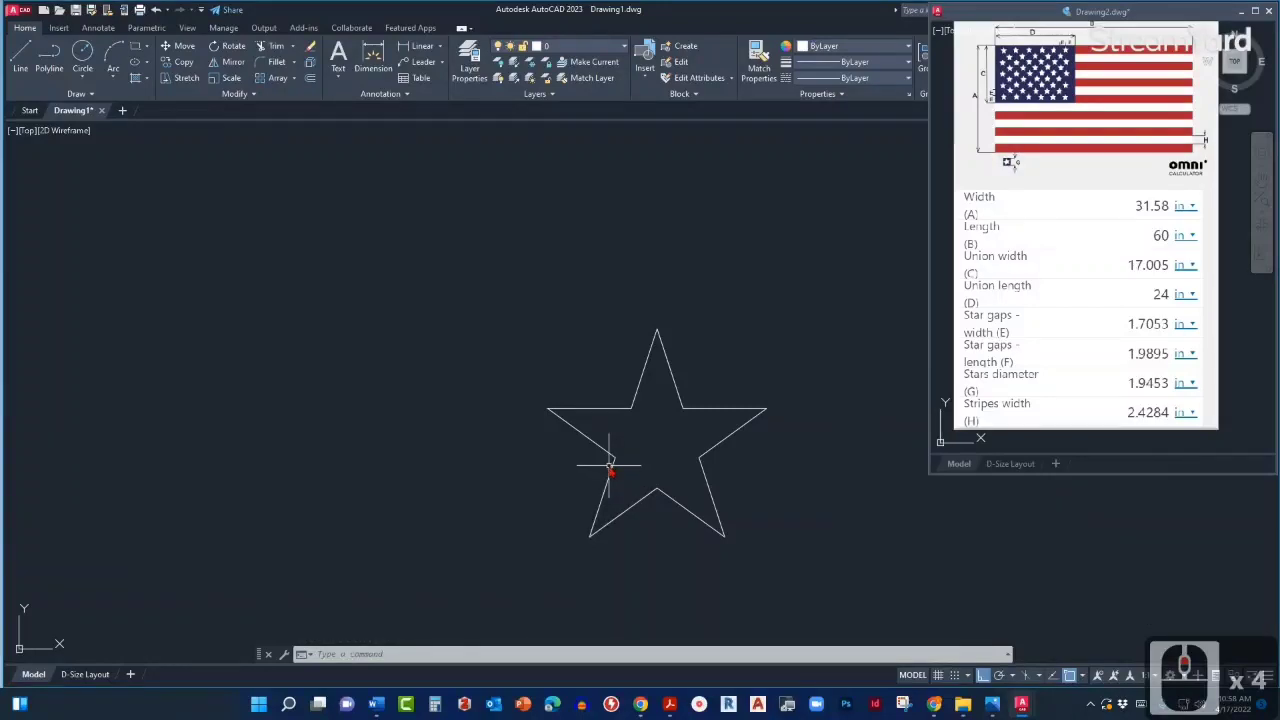
{"action": "left_click", "coordinate": [611, 470]}
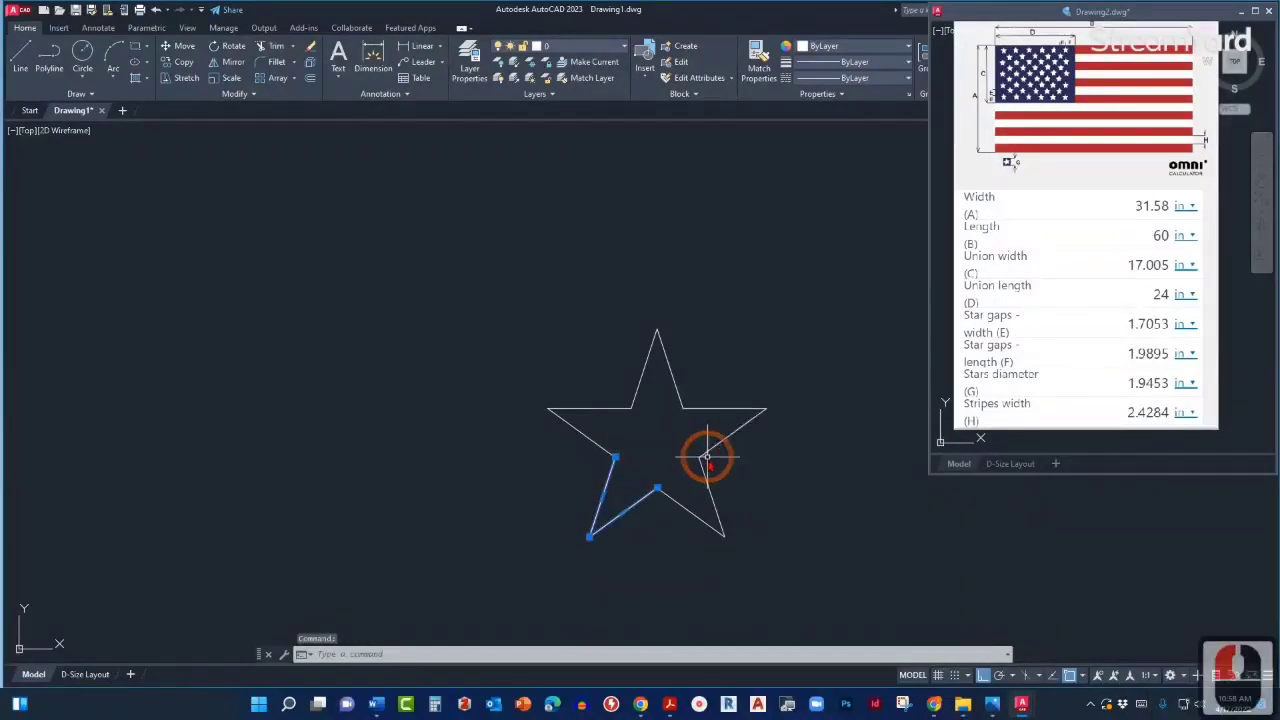
{"action": "left_click", "coordinate": [808, 552]}
{"action": "left_click", "coordinate": [703, 466]}
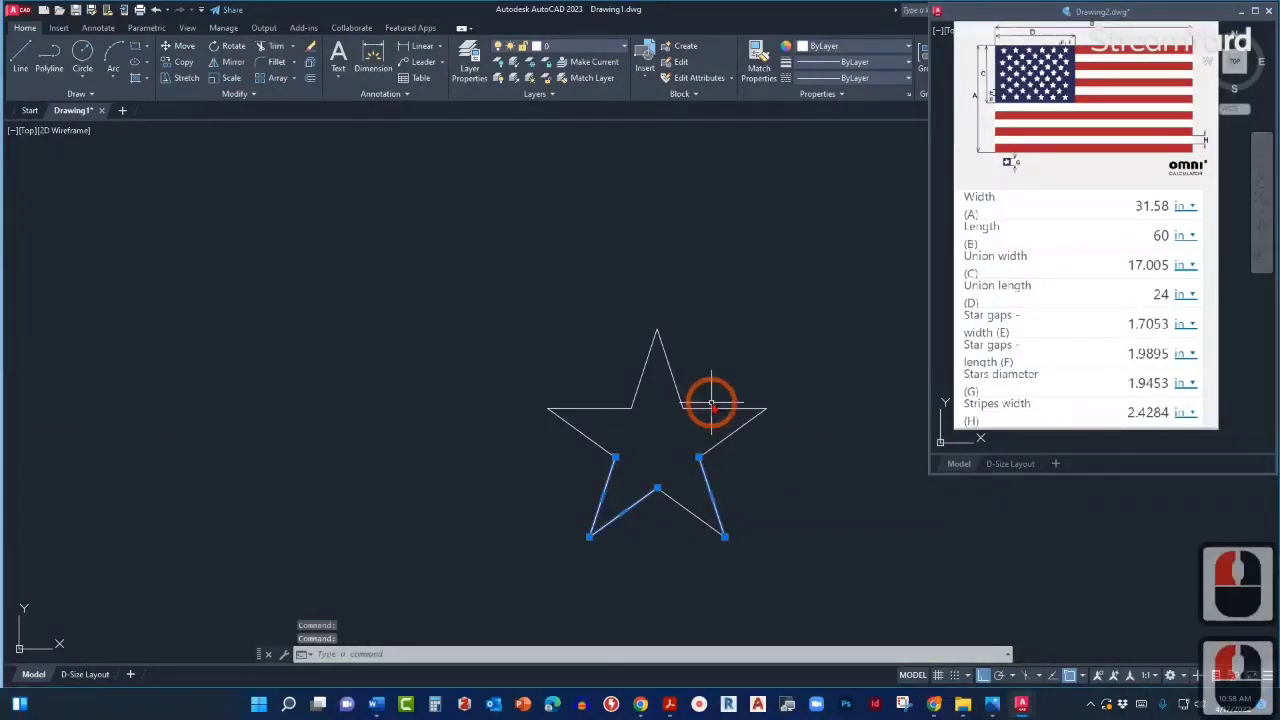
{"action": "key", "text": "Escape"}
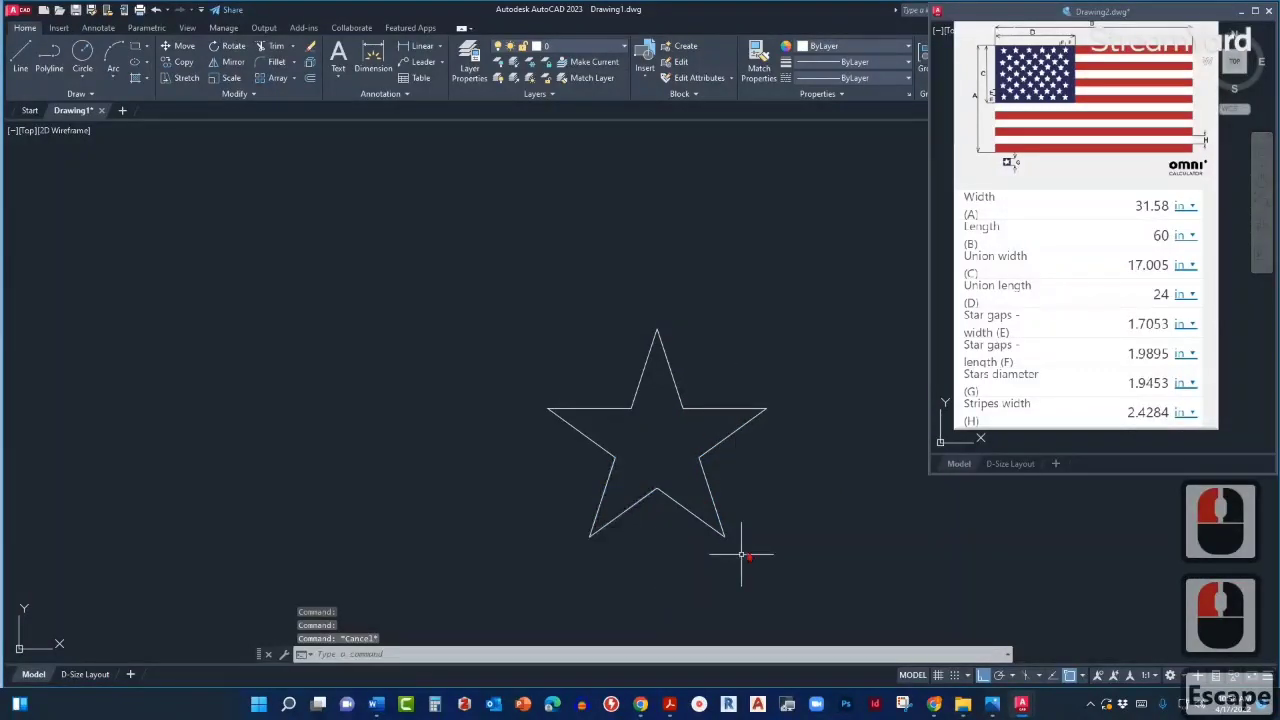
{"action": "left_click", "coordinate": [700, 465]}
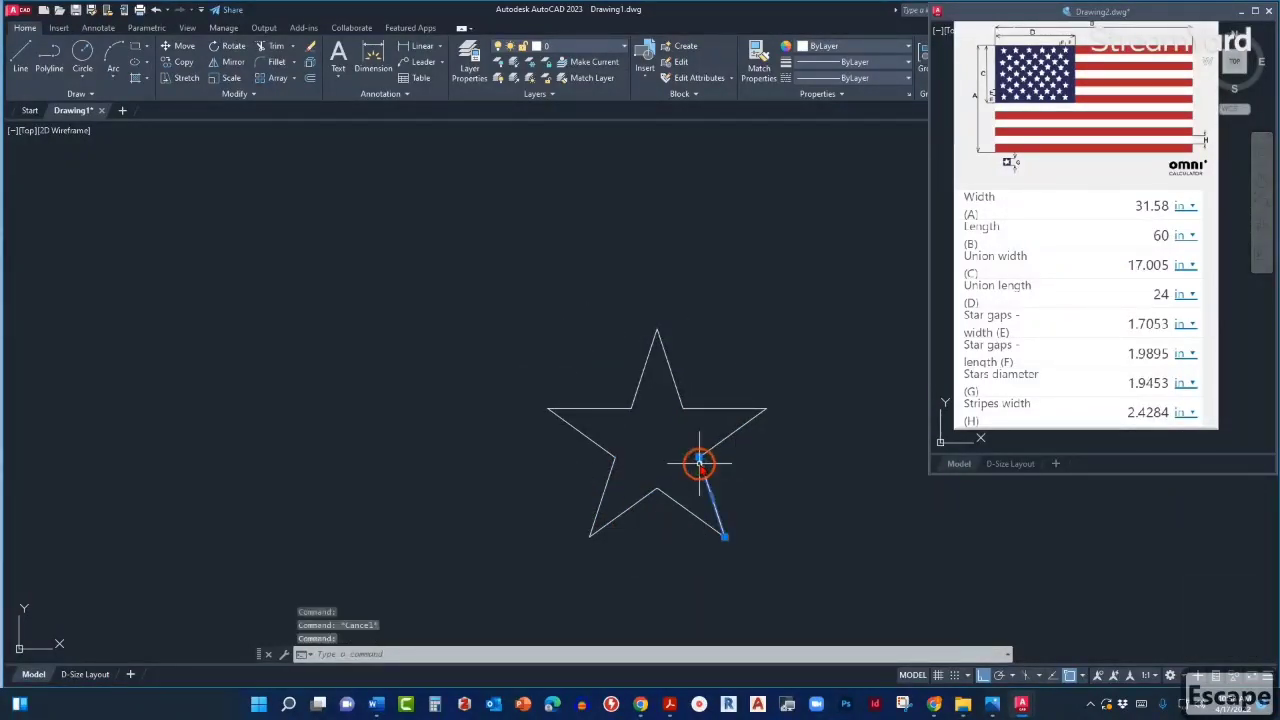
{"action": "key", "text": "Escape"}
Join all the segments of the star's outline into a single polyline.
{"action": "left_click", "coordinate": [789, 553]}
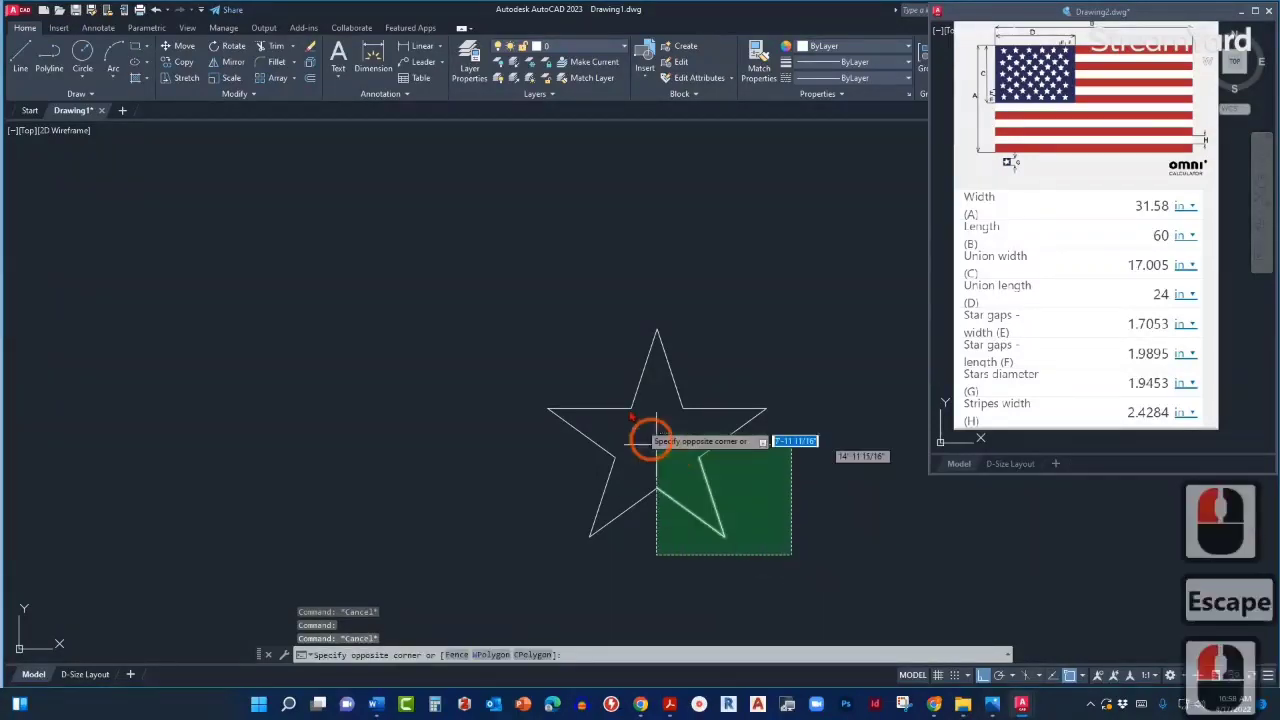
{"action": "left_click", "coordinate": [521, 268]}
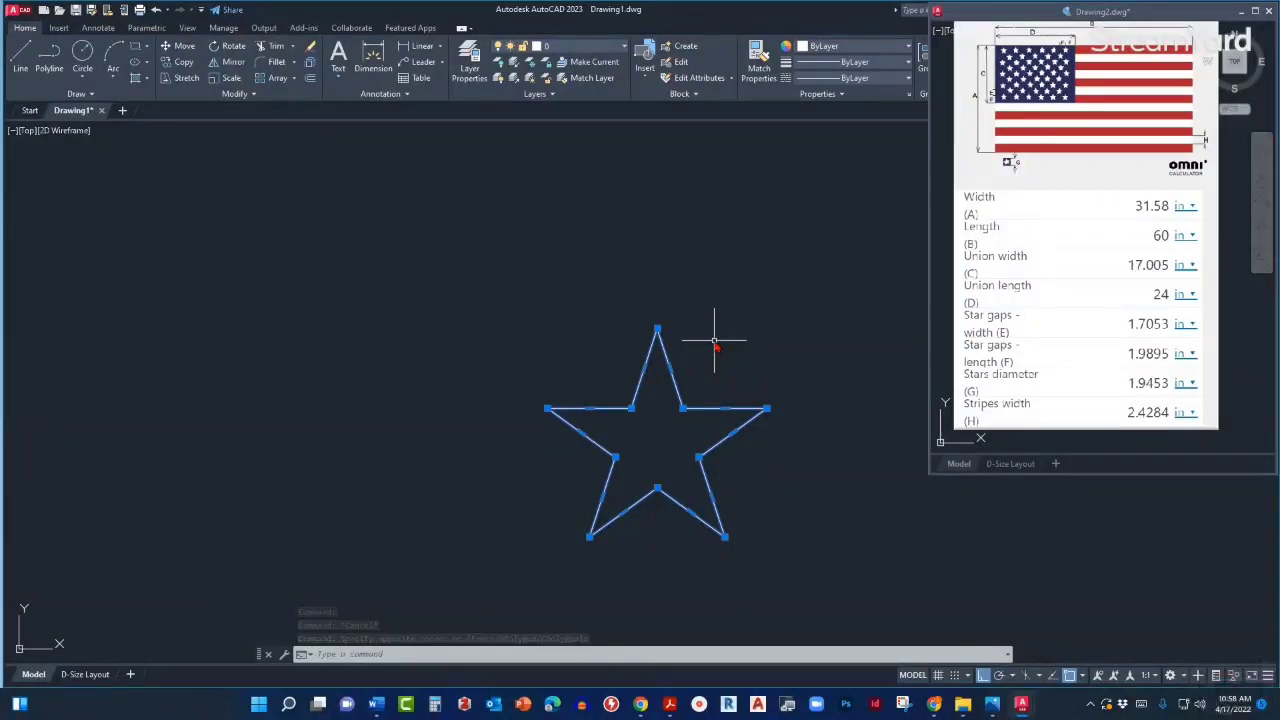
{"action": "type", "text": "j"}
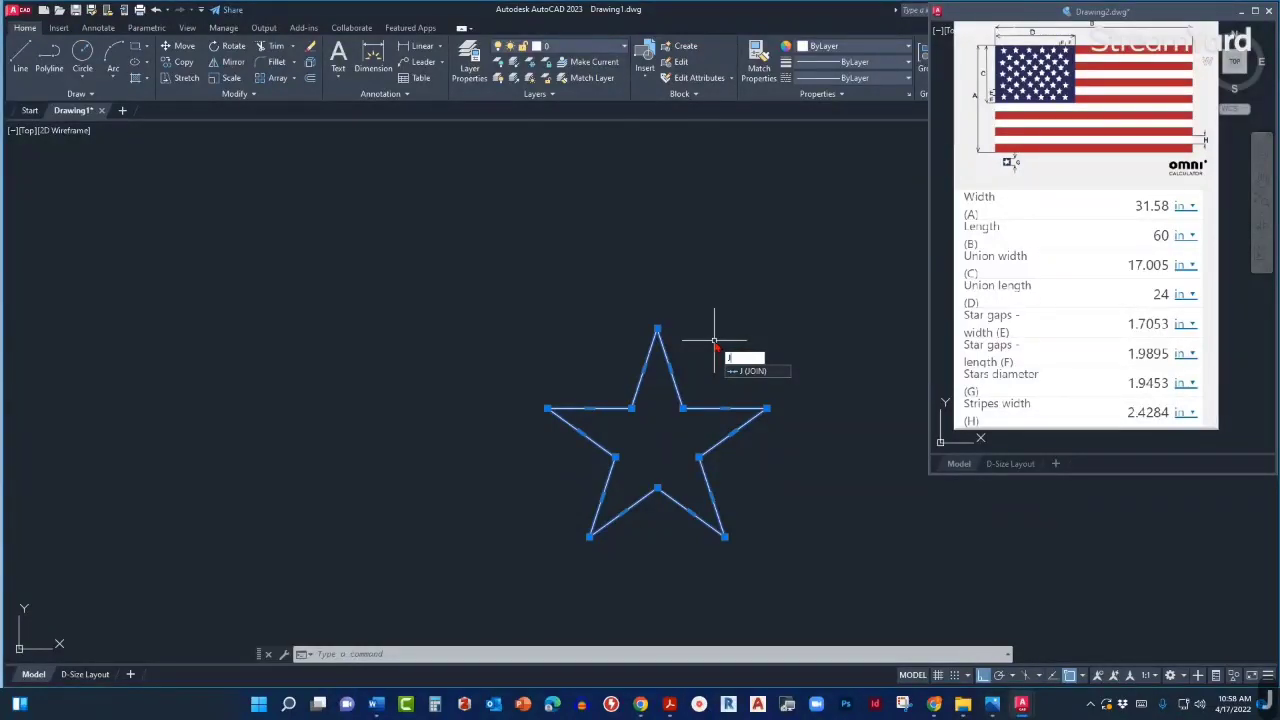
{"action": "key", "text": "Return"}
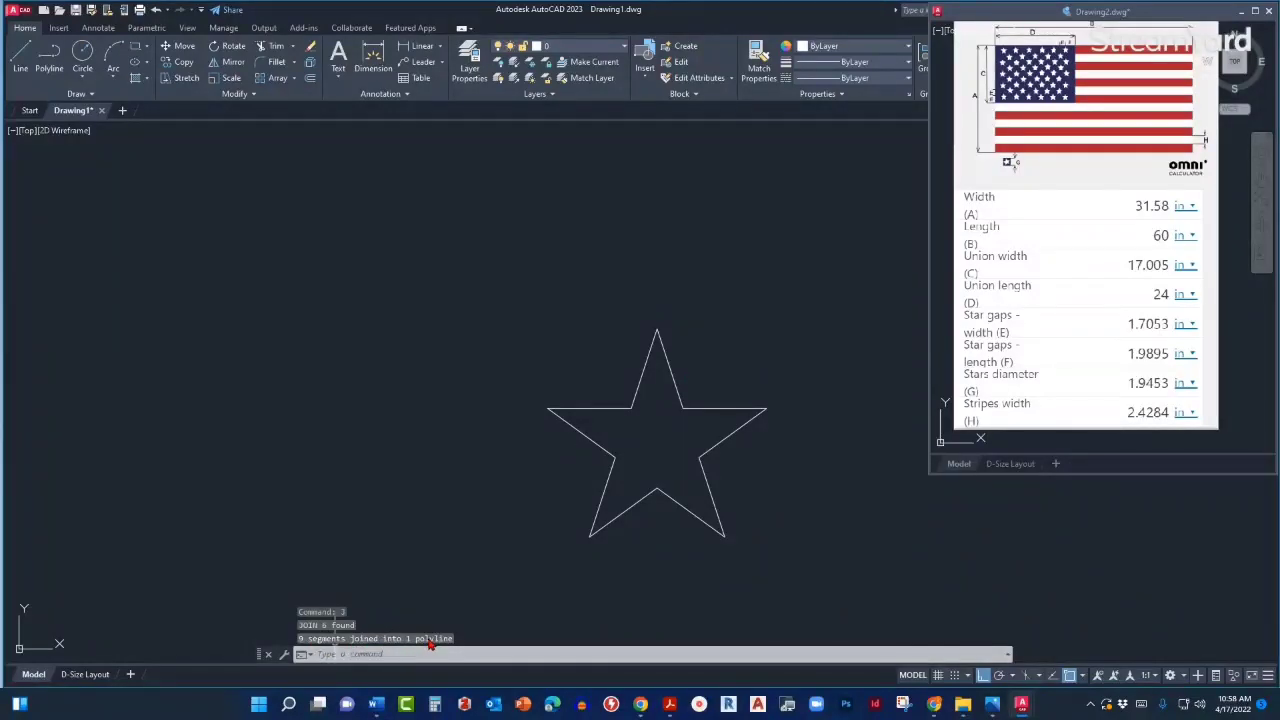
Check that the joined star is a single polyline by selecting its outline, leaving it unselected at the end.
{"action": "left_click", "coordinate": [594, 443]}
{"action": "scroll", "coordinate": [745, 310], "scroll_direction": "down", "scroll_amount": 5}
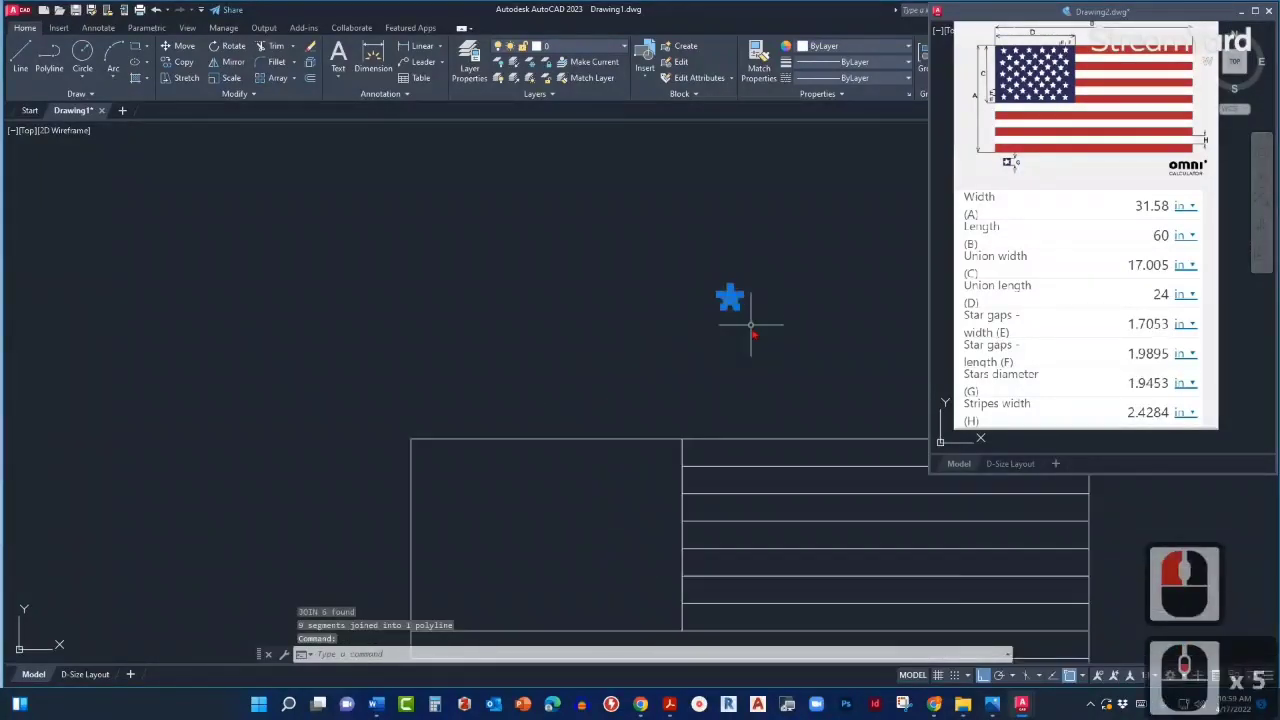
{"action": "middle_click_drag", "start_coordinate": [745, 357], "coordinate": [751, 293]}
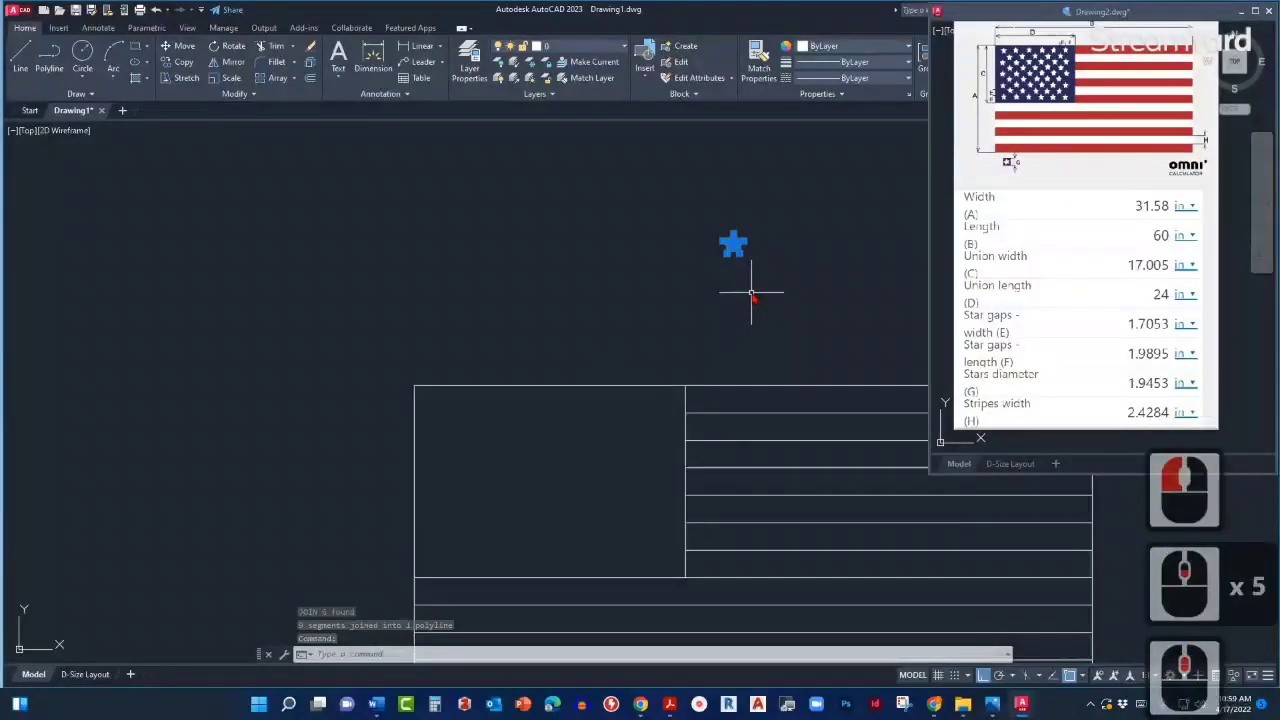
{"action": "key", "text": "Escape"}
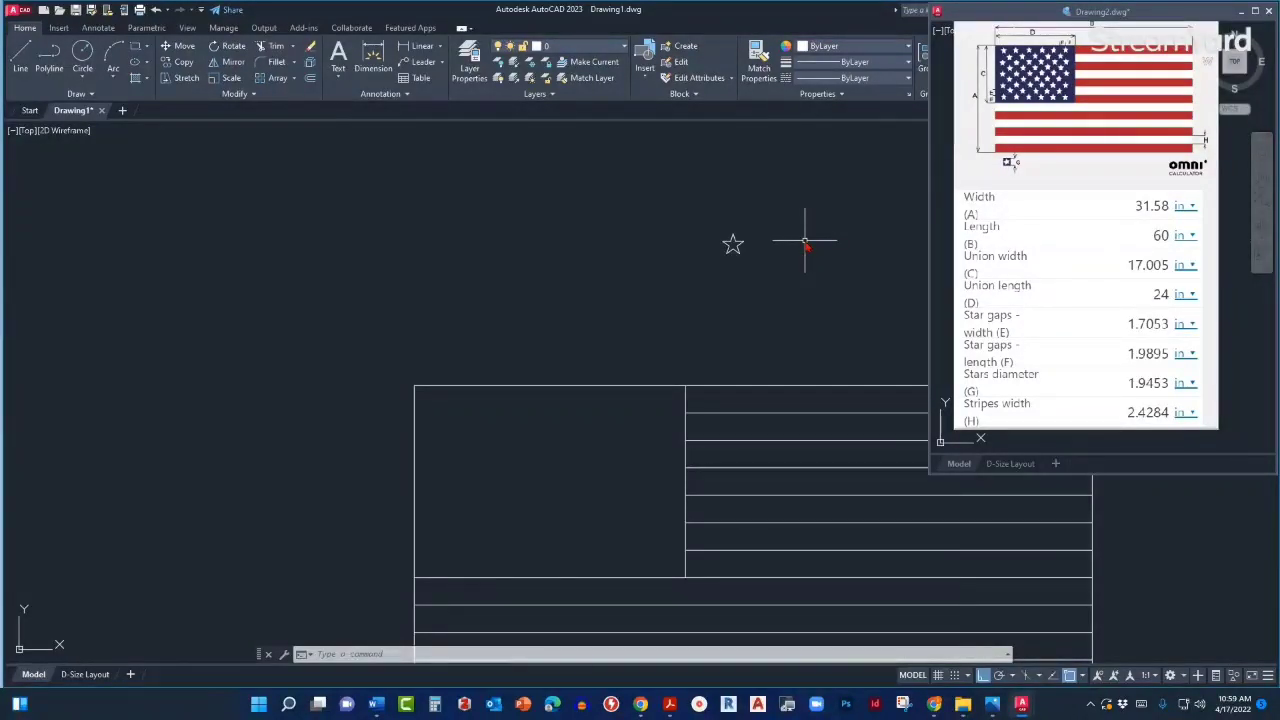
{"action": "type", "text": "m"}
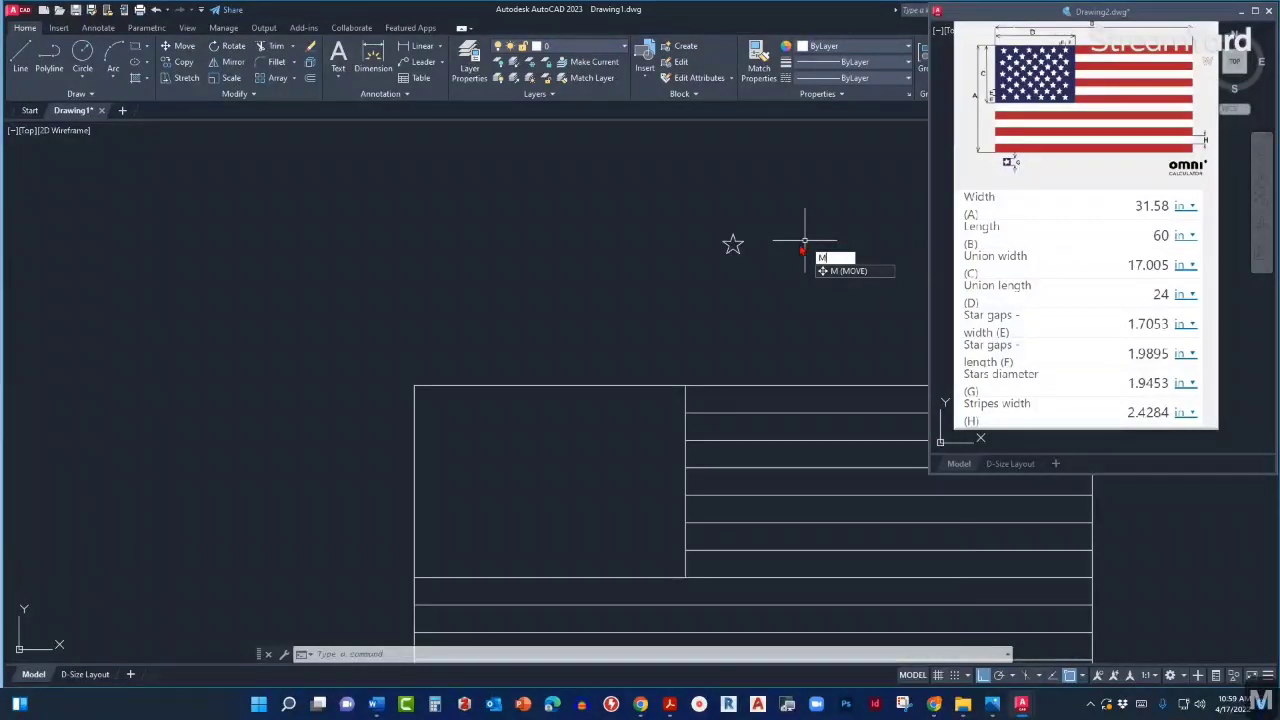
{"action": "key", "text": "Return"}
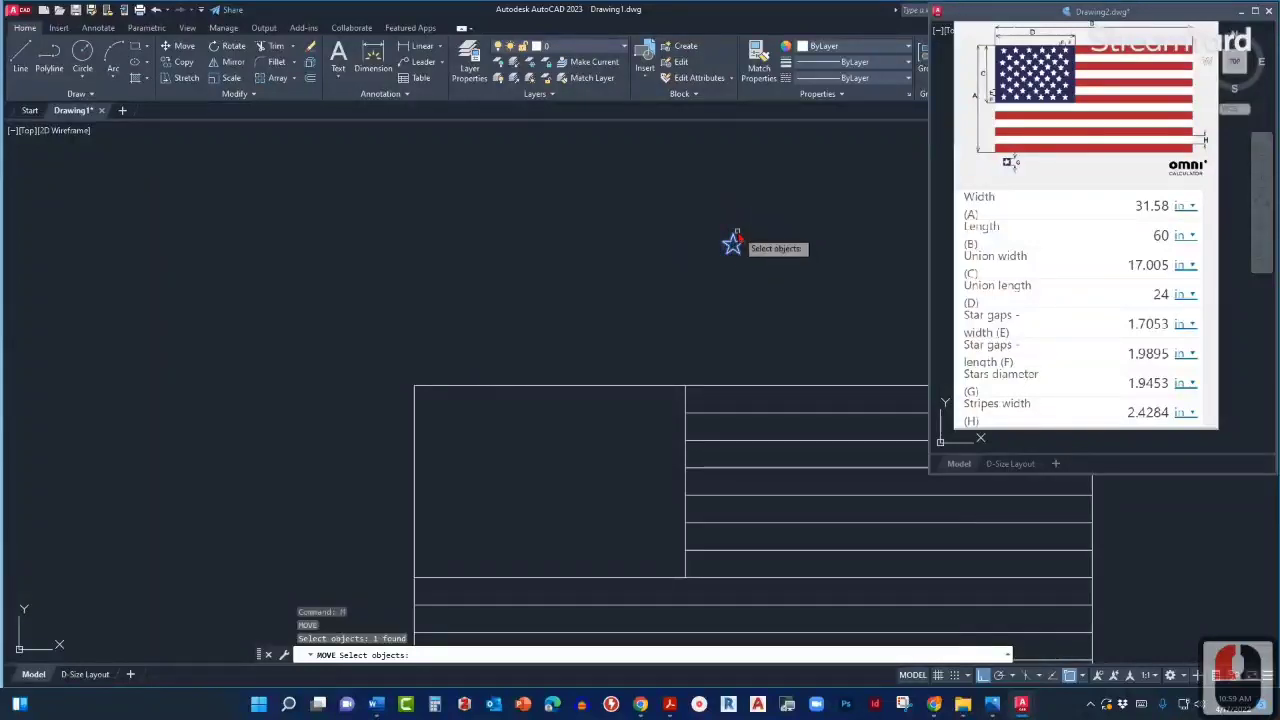
{"action": "key", "text": "Return"}
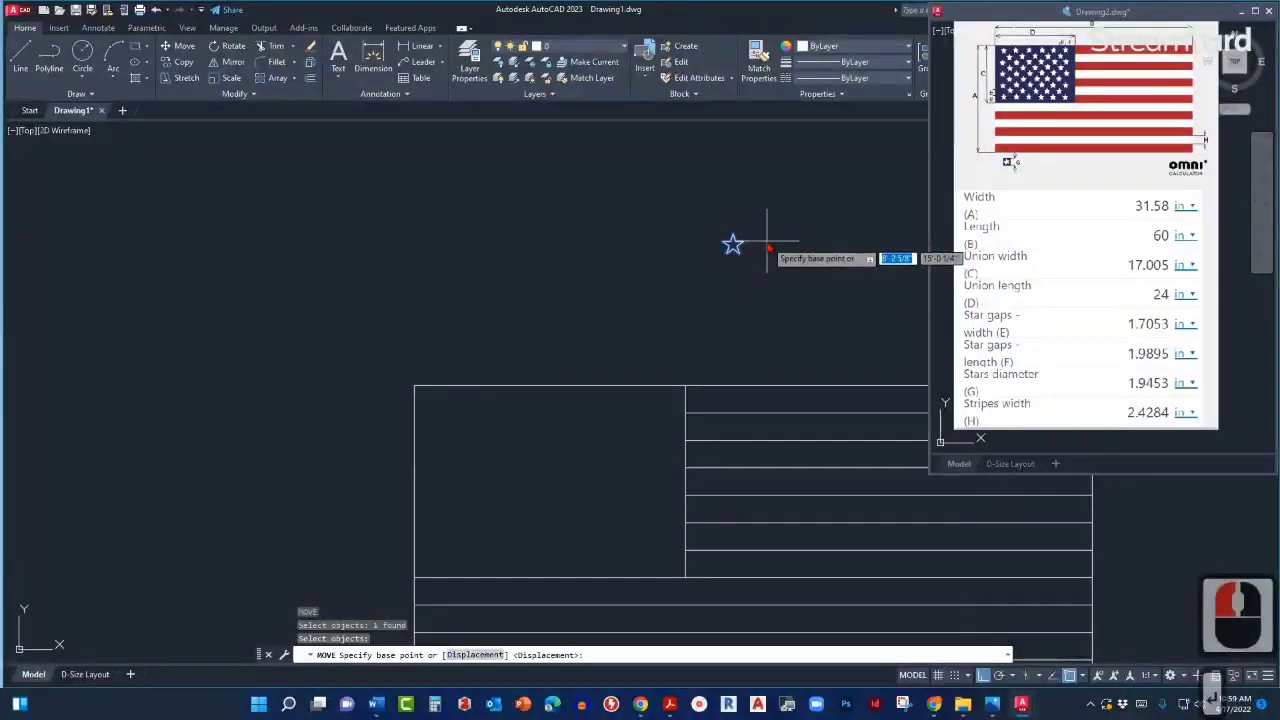
{"action": "scroll", "coordinate": [755, 283], "scroll_direction": "down", "scroll_amount": 2}
{"action": "scroll", "coordinate": [742, 285], "scroll_direction": "up", "scroll_amount": 3}
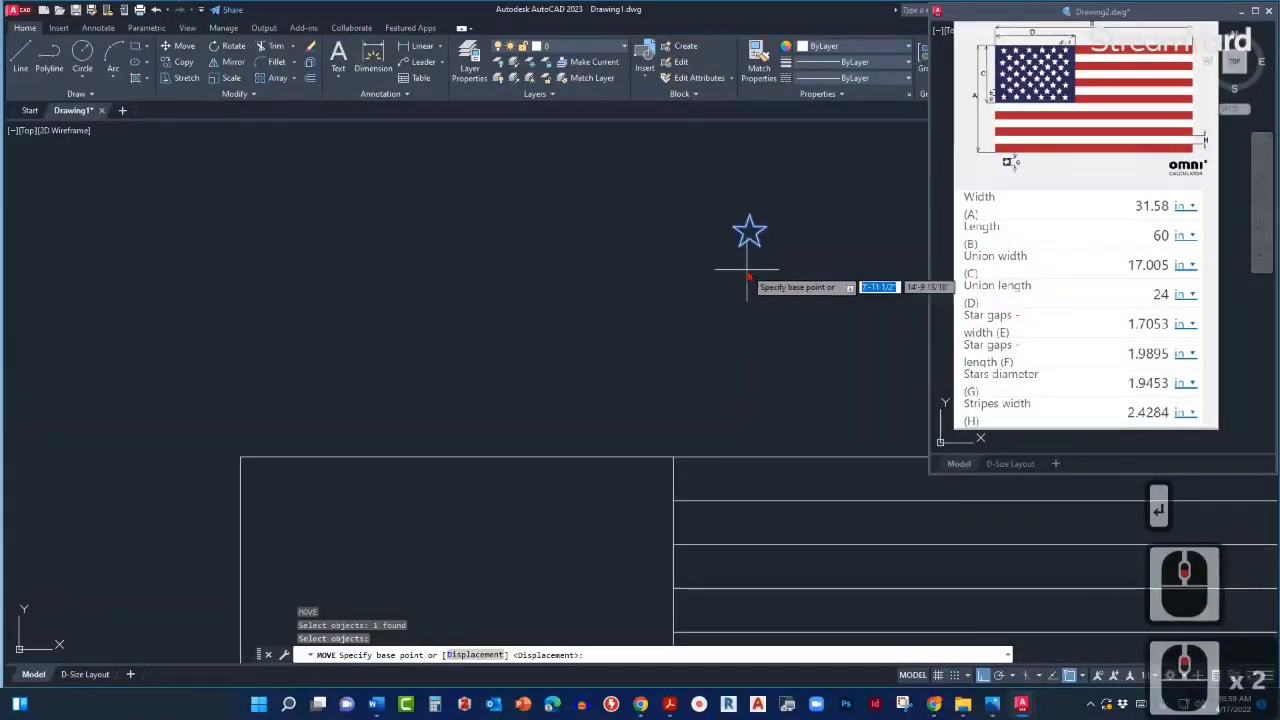
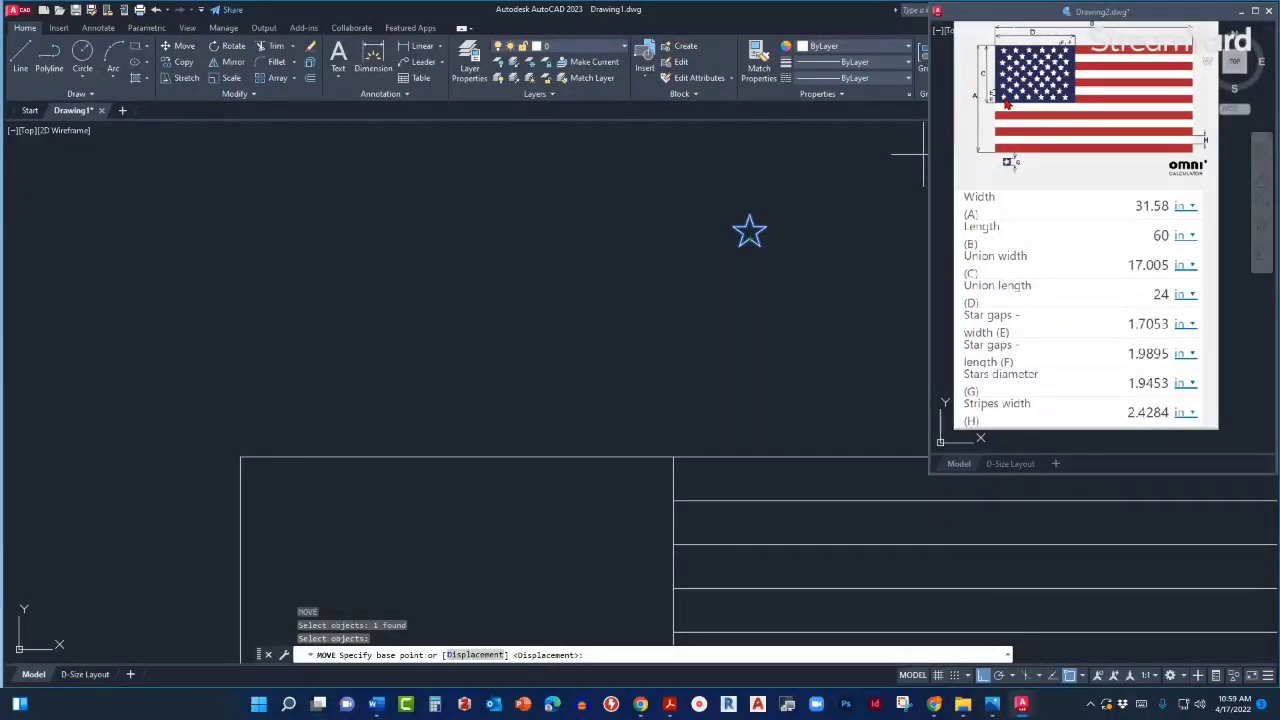
Examine the reference flag drawing for the star gap dimensions E near the union's lower-left corner and their values in the table.
{"action": "scroll", "coordinate": [1010, 110], "scroll_direction": "up", "scroll_amount": 3}
{"action": "scroll", "coordinate": [1043, 179], "scroll_direction": "up", "scroll_amount": 3}
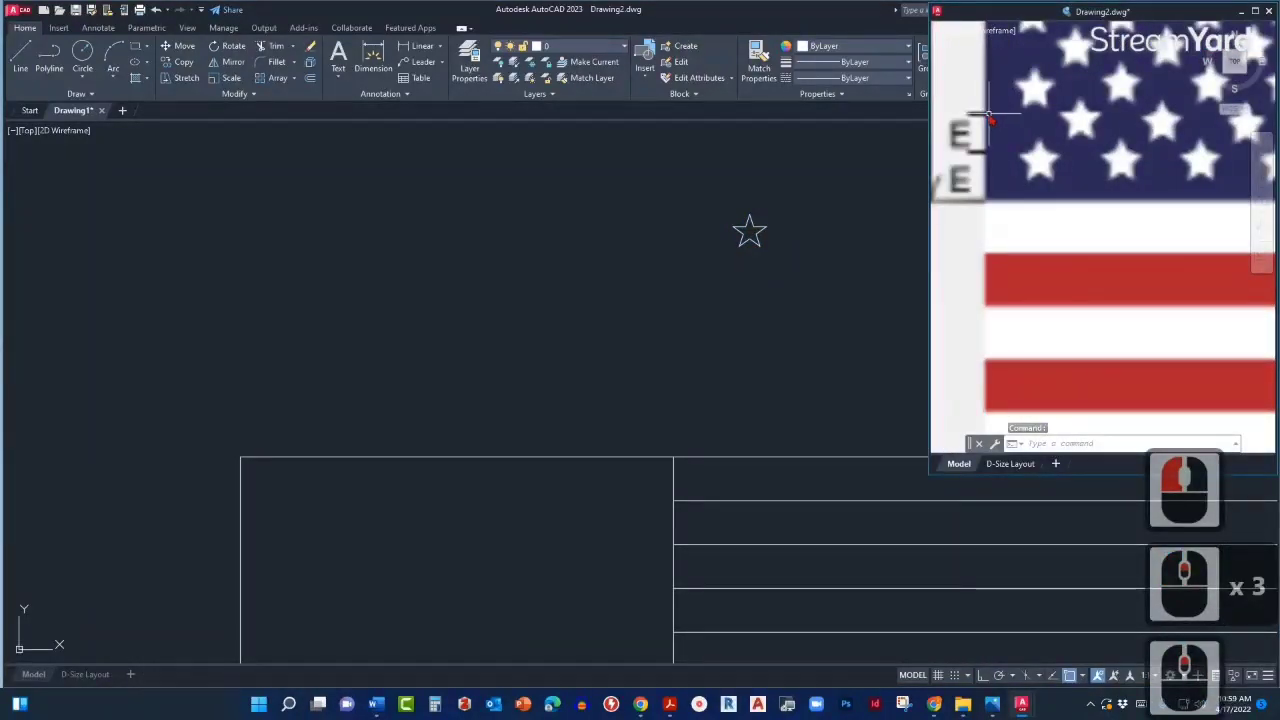
{"action": "scroll", "coordinate": [988, 143], "scroll_direction": "down", "scroll_amount": 2}
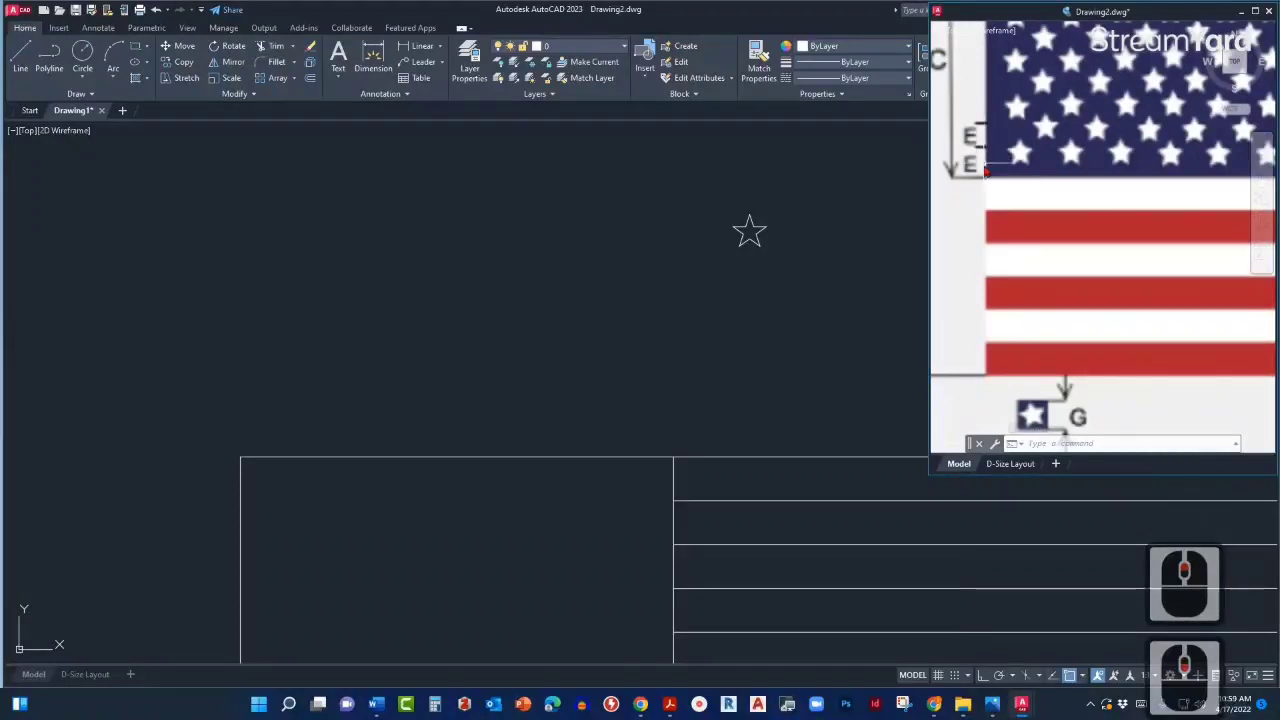
{"action": "scroll", "coordinate": [985, 155], "scroll_direction": "down", "scroll_amount": 2}
{"action": "scroll", "coordinate": [992, 143], "scroll_direction": "up", "scroll_amount": 4}
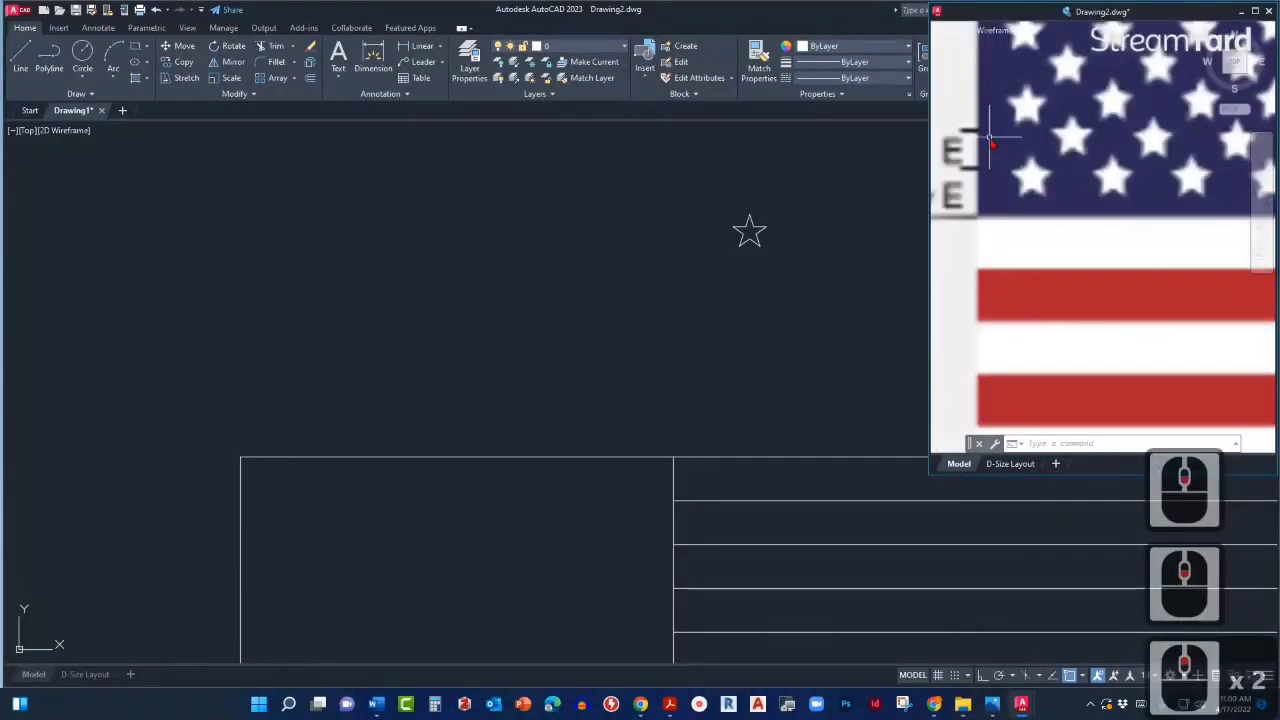
{"action": "scroll", "coordinate": [1010, 145], "scroll_direction": "down", "scroll_amount": 3}
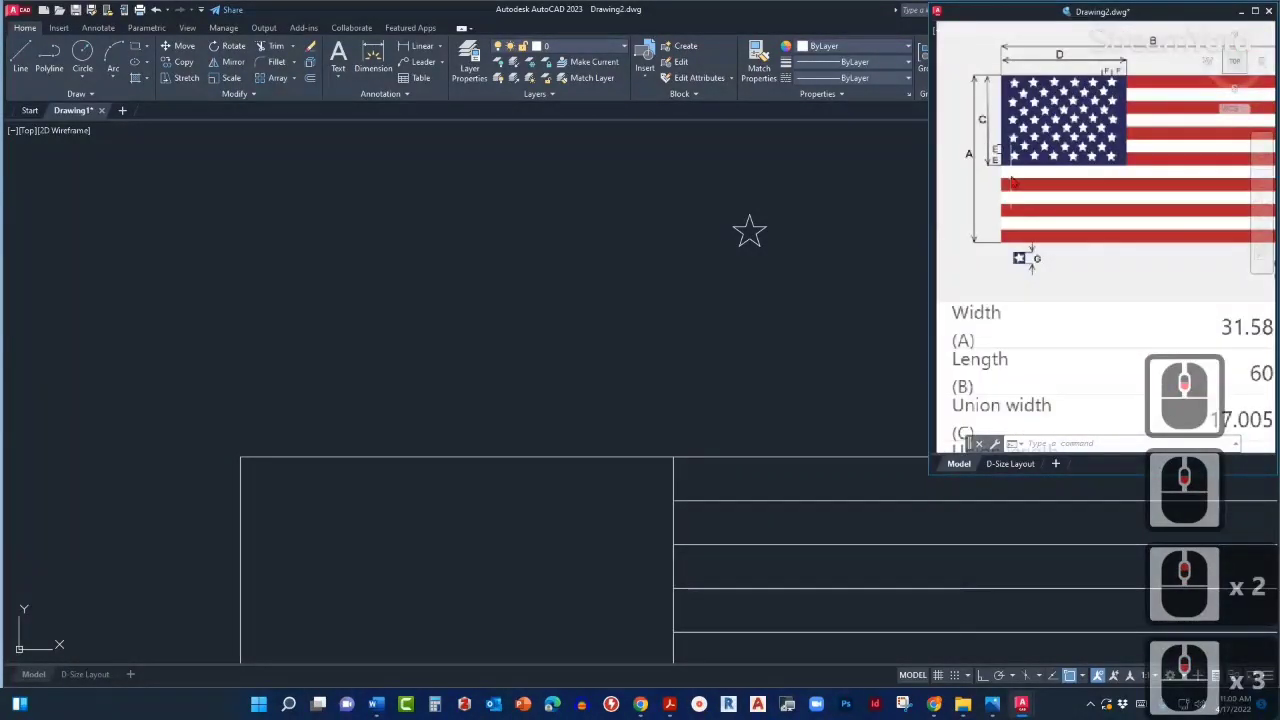
{"action": "scroll", "coordinate": [1008, 165], "scroll_direction": "down", "scroll_amount": 2}
{"action": "scroll", "coordinate": [1028, 279], "scroll_direction": "down", "scroll_amount": 2}
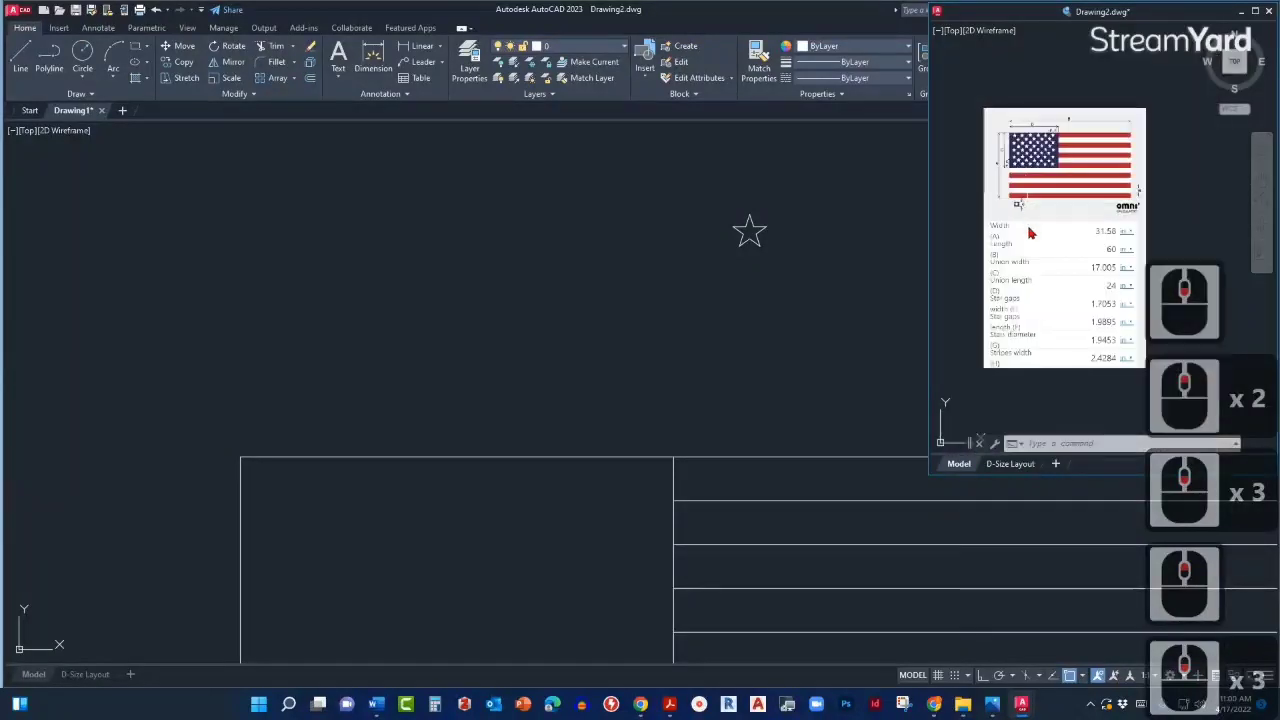
{"action": "scroll", "coordinate": [985, 328], "scroll_direction": "up", "scroll_amount": 3}
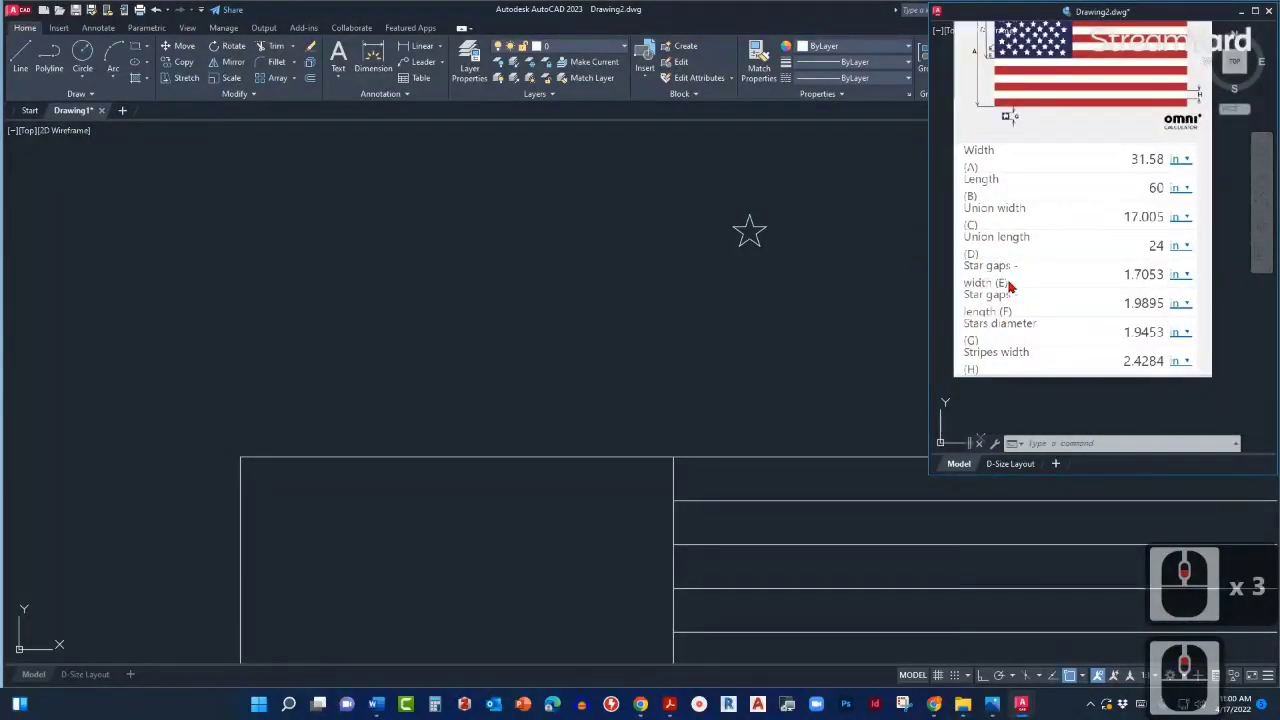
{"action": "middle_click", "coordinate": [1110, 285]}
{"action": "middle_click", "coordinate": [1110, 285]}
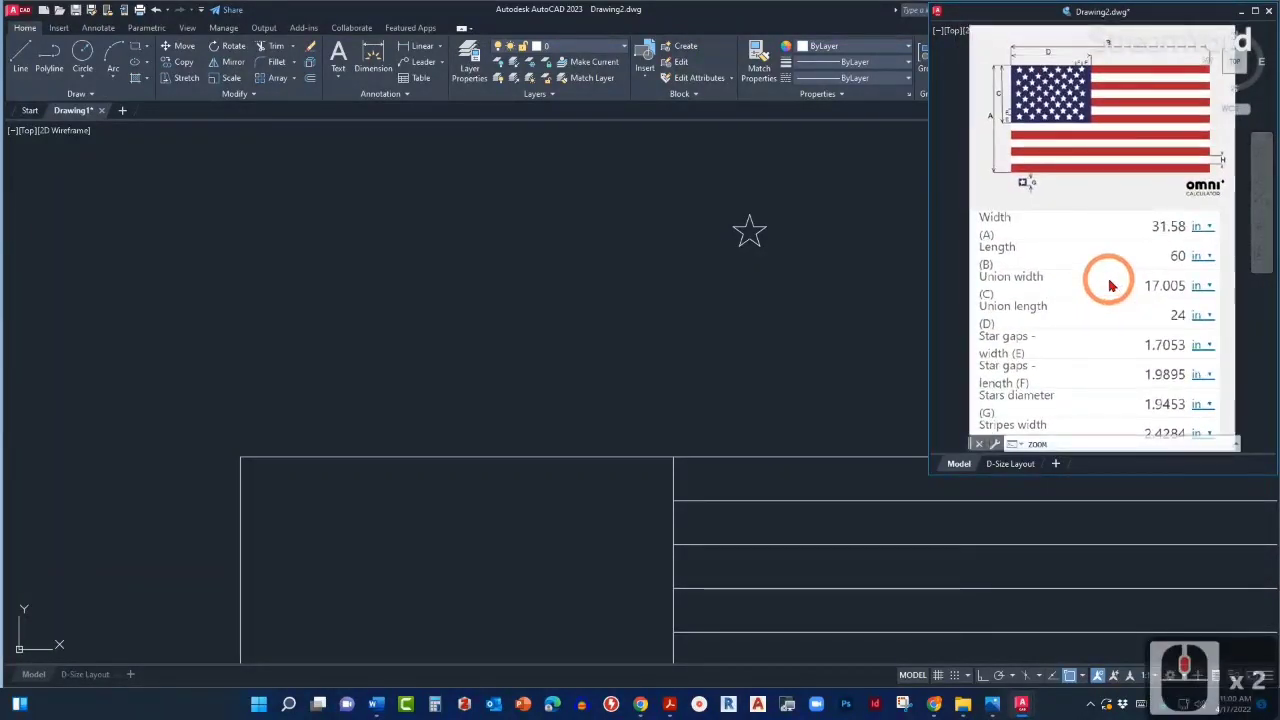
Start moving the star with the Geometric Center object snap enabled, using the star's geometric center as the base point.
{"action": "left_click", "coordinate": [755, 247]}
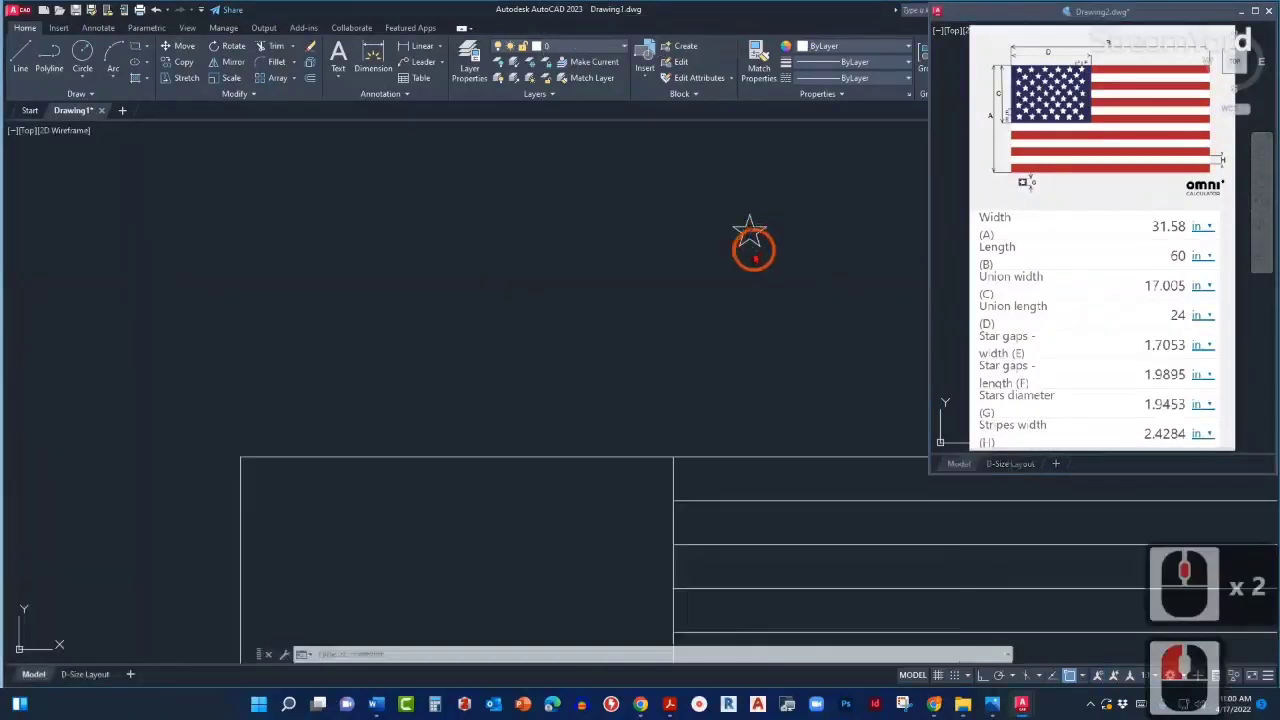
{"action": "left_click", "coordinate": [766, 233]}
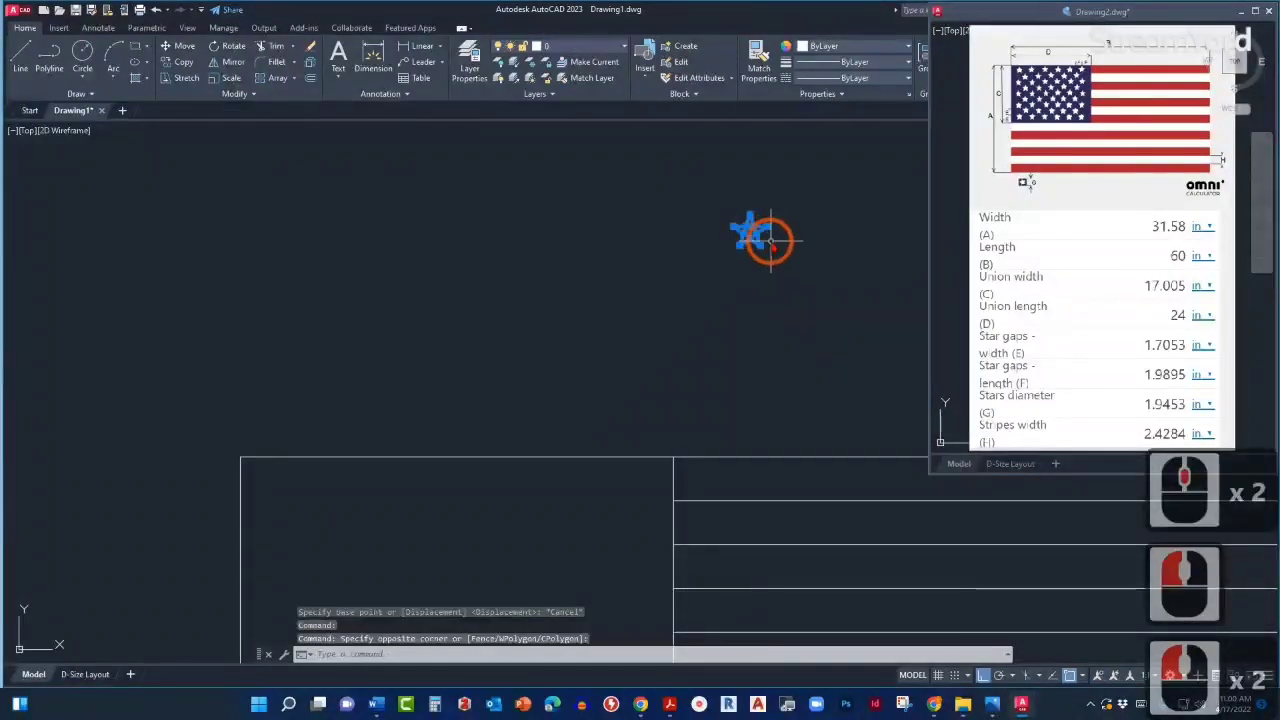
{"action": "type", "text": "m"}
{"action": "key", "text": "Return"}
{"action": "scroll", "coordinate": [760, 262], "scroll_direction": "up", "scroll_amount": 3}
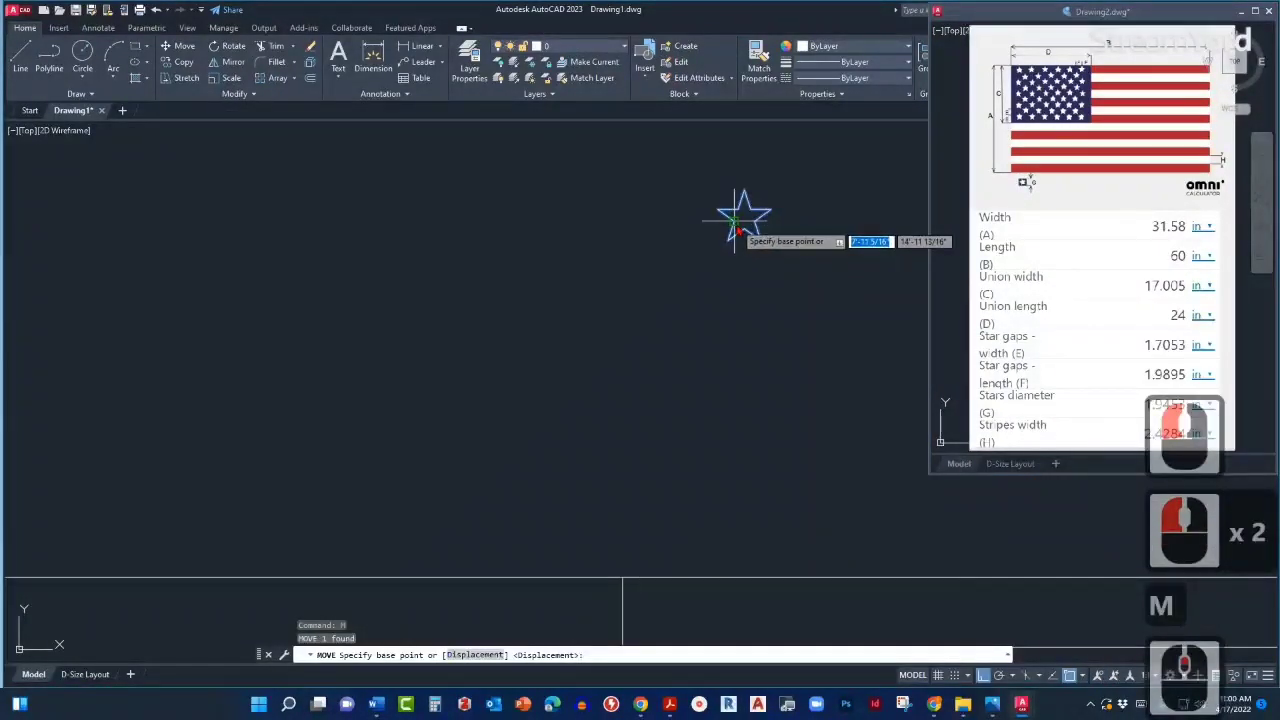
{"action": "scroll", "coordinate": [748, 222], "scroll_direction": "up", "scroll_amount": 2}
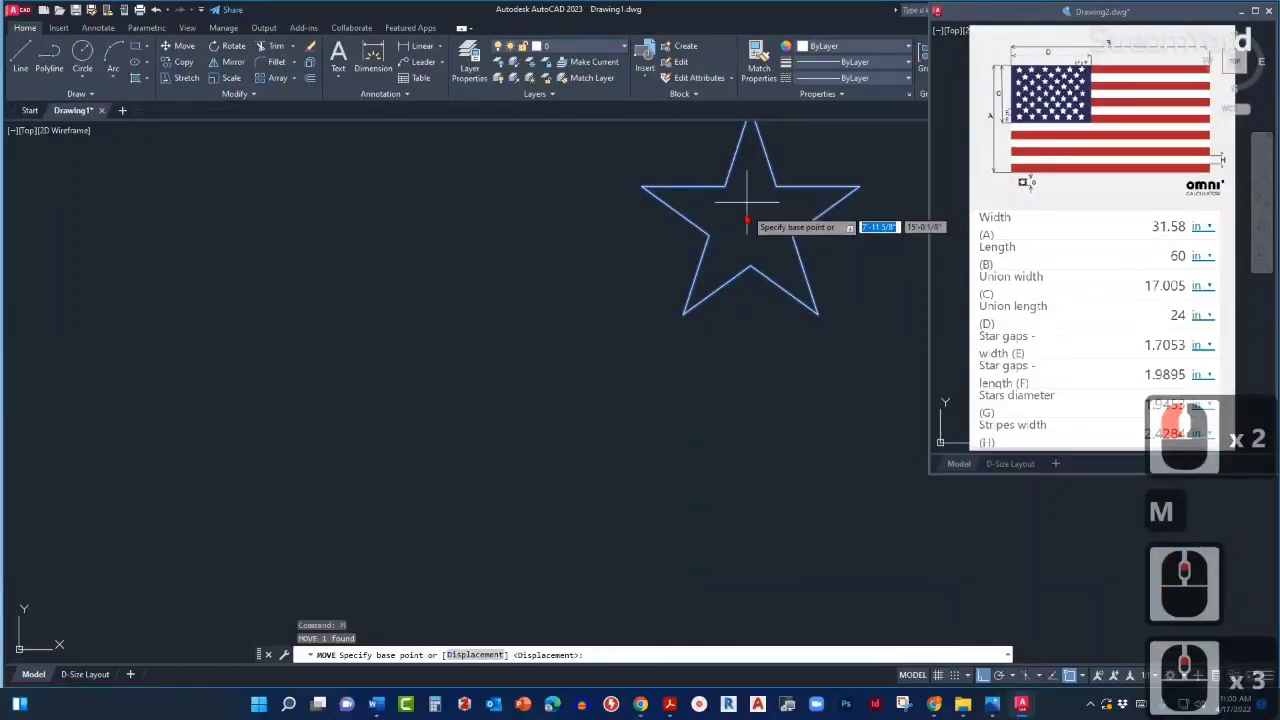
{"action": "scroll", "coordinate": [750, 224], "scroll_direction": "down", "scroll_amount": 2}
{"action": "middle_click_drag", "start_coordinate": [750, 224], "coordinate": [708, 275]}
{"action": "scroll", "coordinate": [708, 275], "scroll_direction": "up", "scroll_amount": 3}
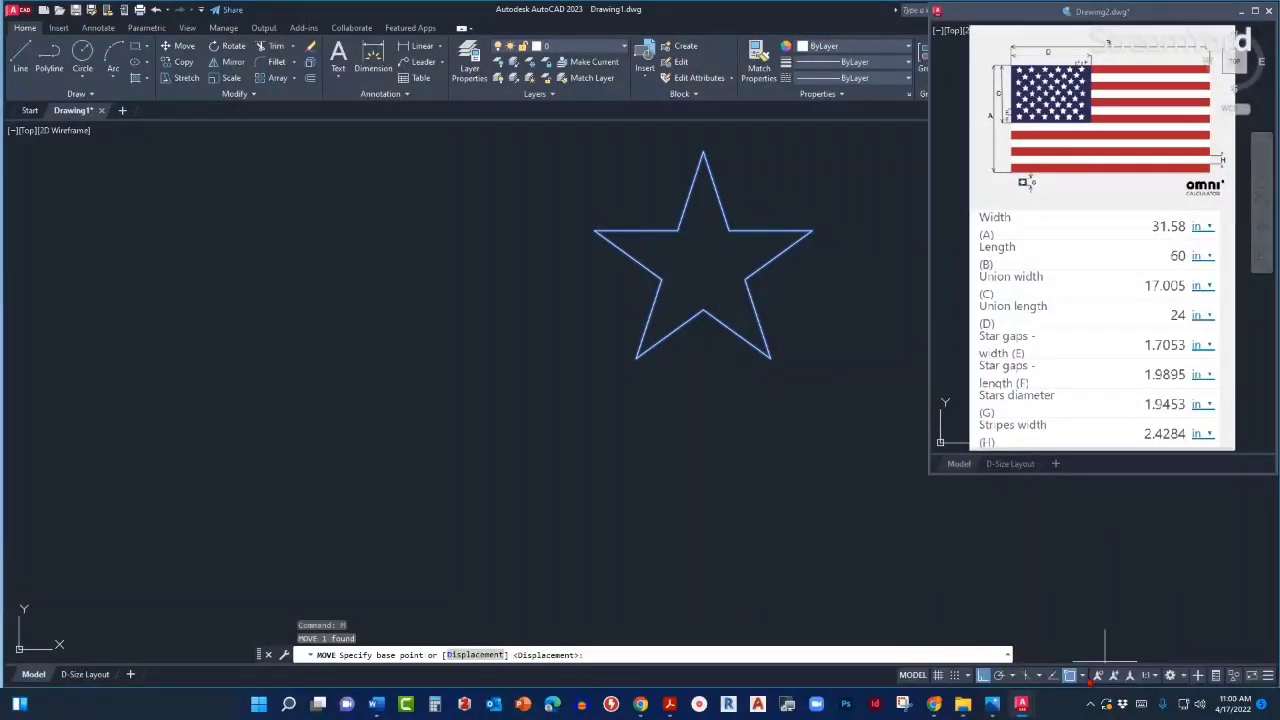
{"action": "left_click", "coordinate": [1083, 676]}
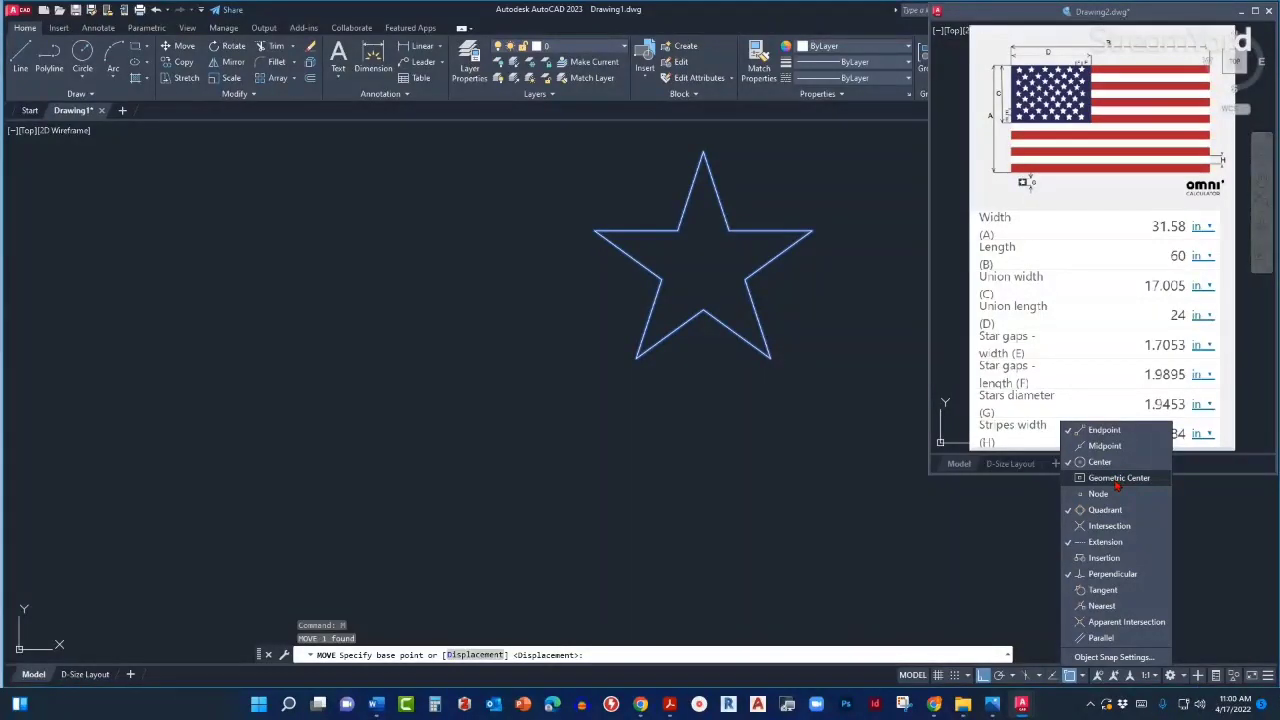
{"action": "left_click", "coordinate": [1071, 482]}
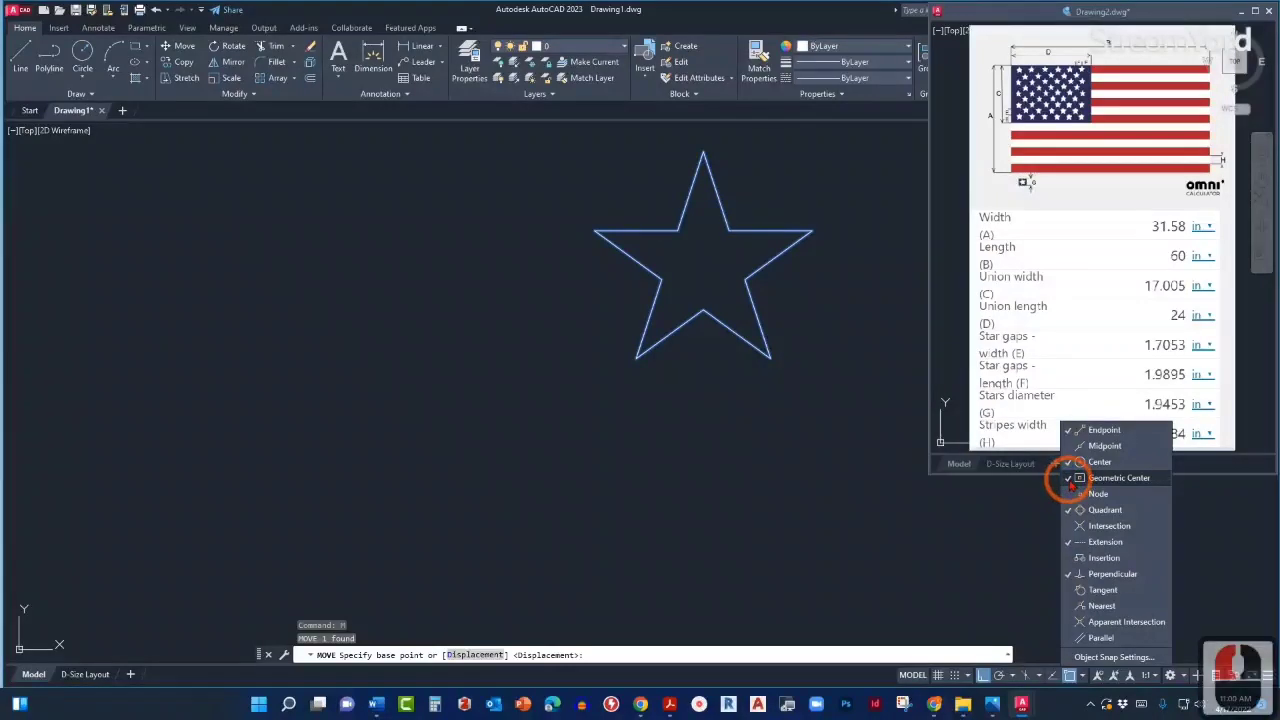
{"action": "left_click", "coordinate": [812, 322]}
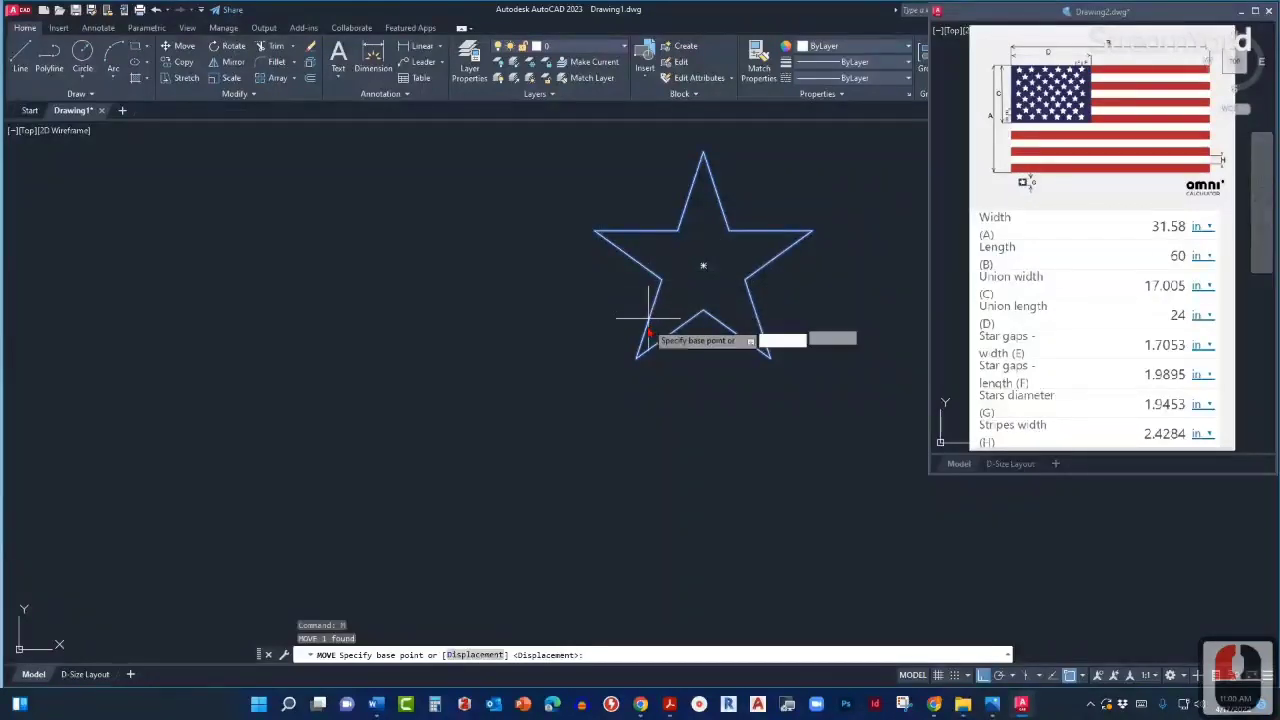
{"action": "left_click", "coordinate": [702, 266]}
Toggle Ortho mode off and back on twice to compare free and restricted movement of the star.
{"action": "scroll", "coordinate": [707, 245], "scroll_direction": "down", "scroll_amount": 5}
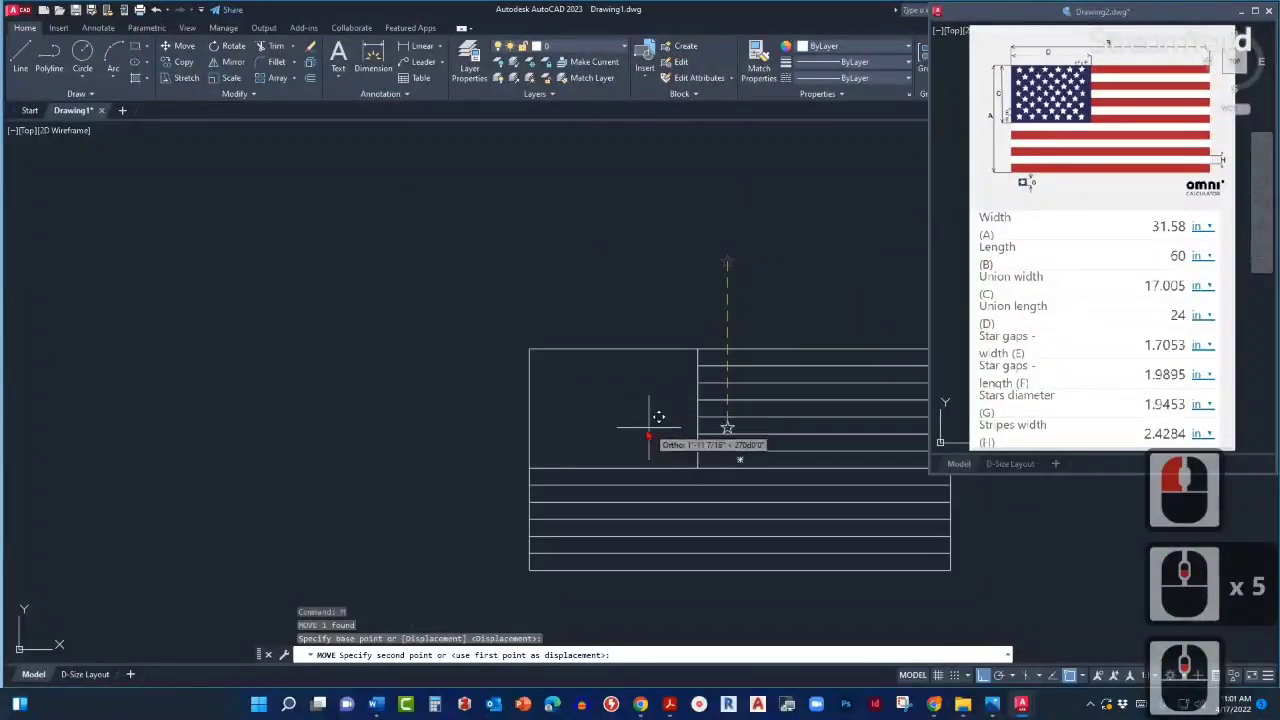
{"action": "scroll", "coordinate": [667, 361], "scroll_direction": "up", "scroll_amount": 2}
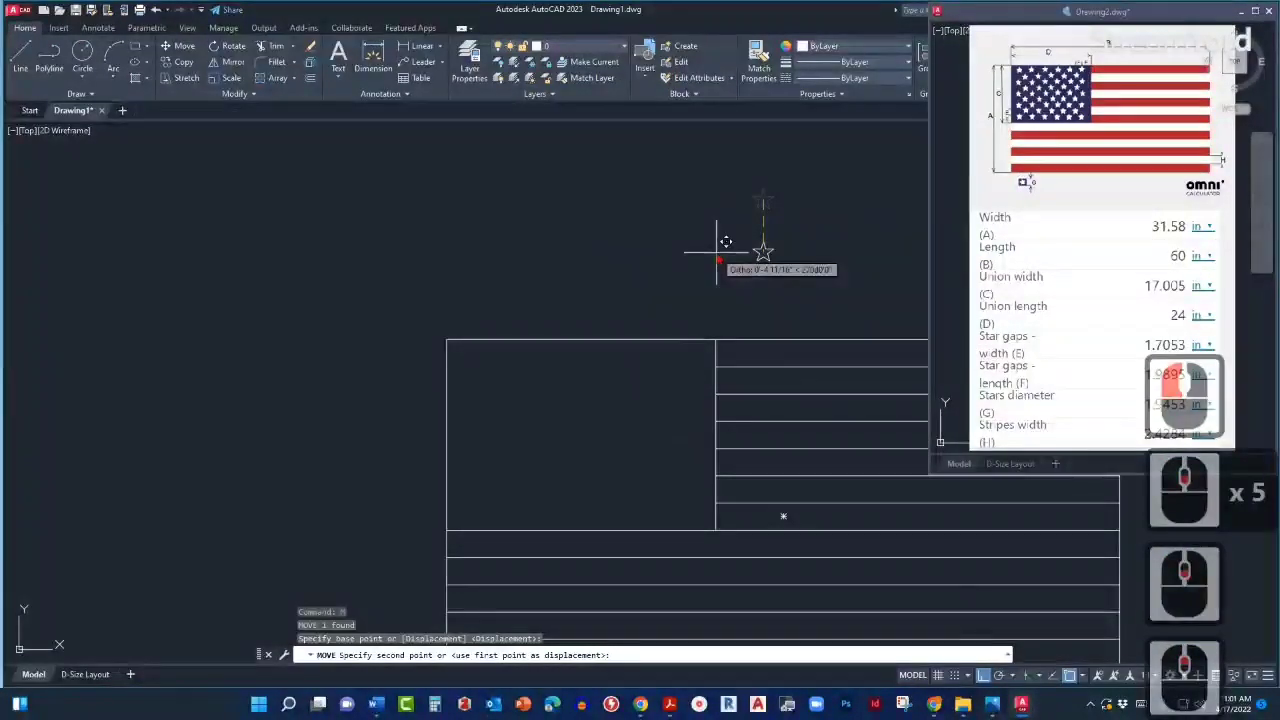
{"action": "scroll", "coordinate": [722, 252], "scroll_direction": "up", "scroll_amount": 2}
{"action": "scroll", "coordinate": [738, 264], "scroll_direction": "down", "scroll_amount": 2}
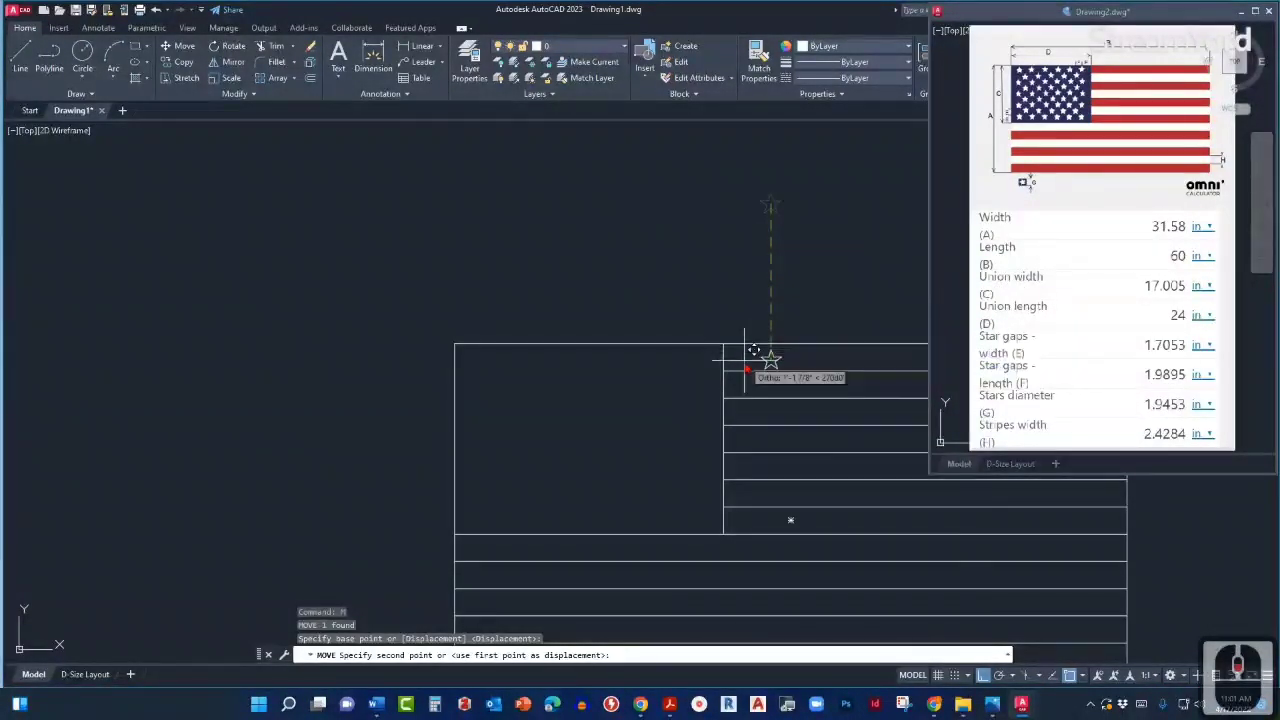
{"action": "scroll", "coordinate": [758, 364], "scroll_direction": "down", "scroll_amount": 2}
{"action": "scroll", "coordinate": [735, 320], "scroll_direction": "up", "scroll_amount": 2}
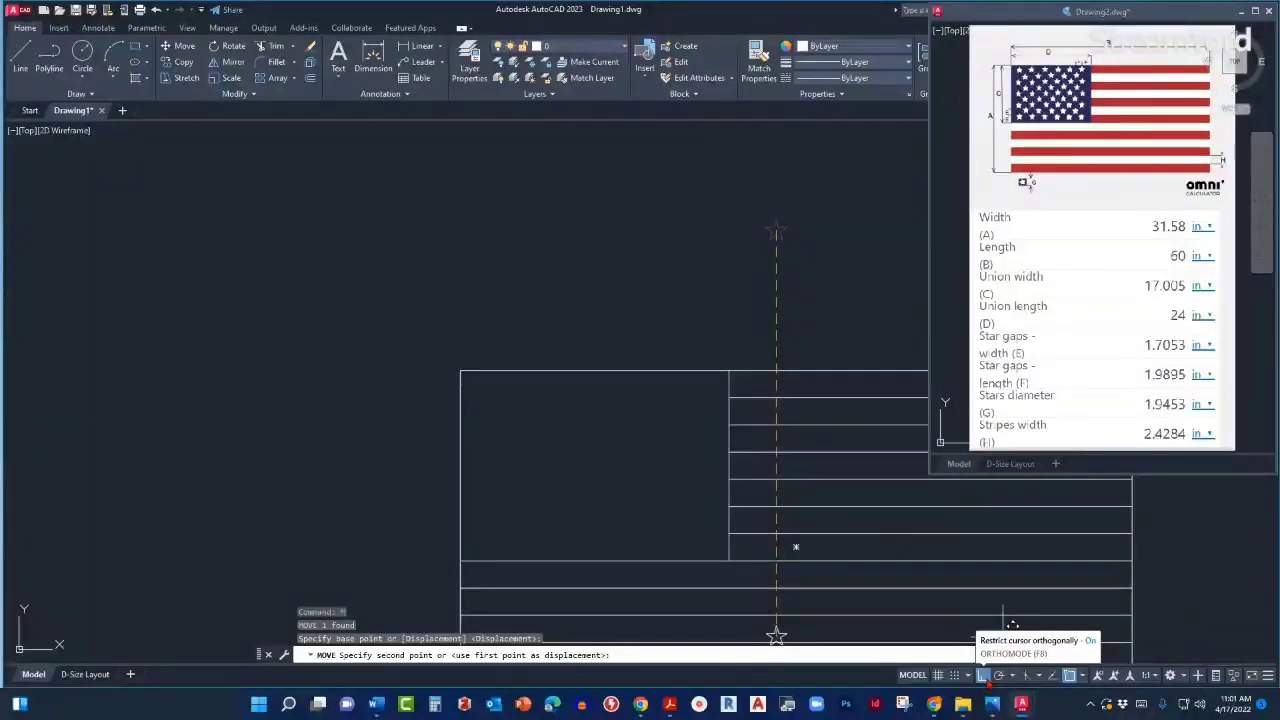
{"action": "left_click", "coordinate": [983, 676]}
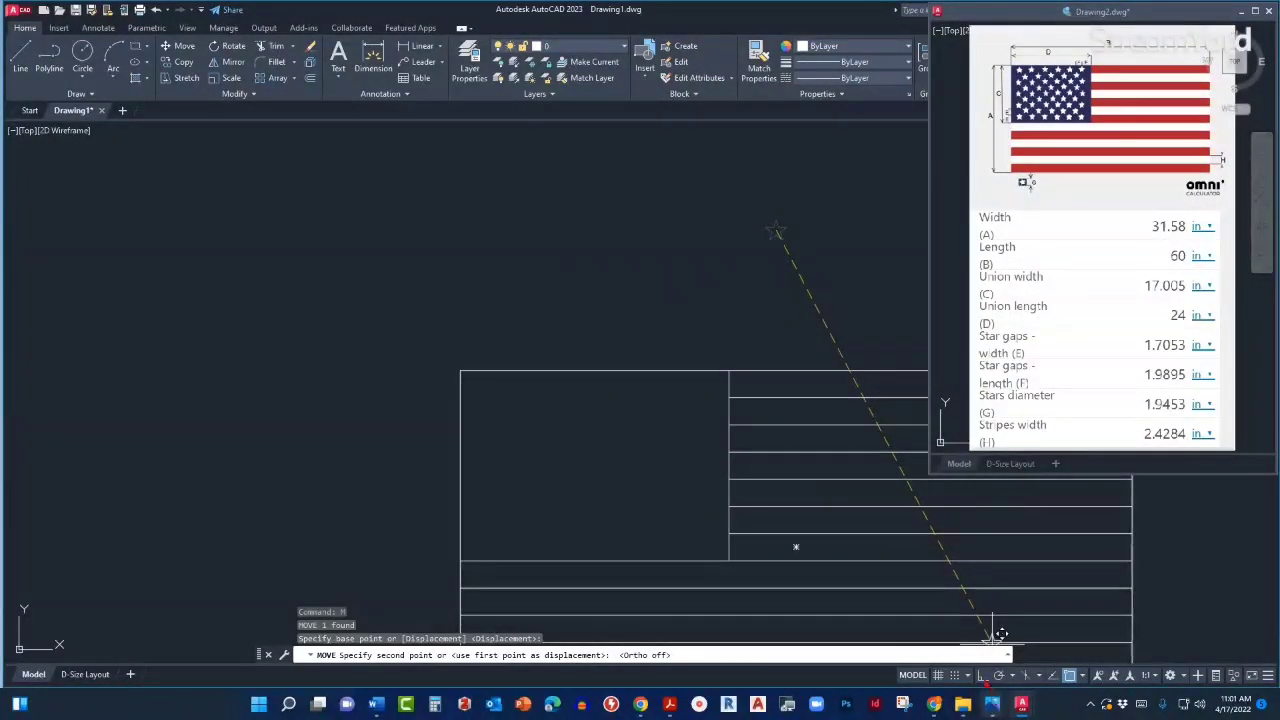
{"action": "left_click", "coordinate": [983, 676]}
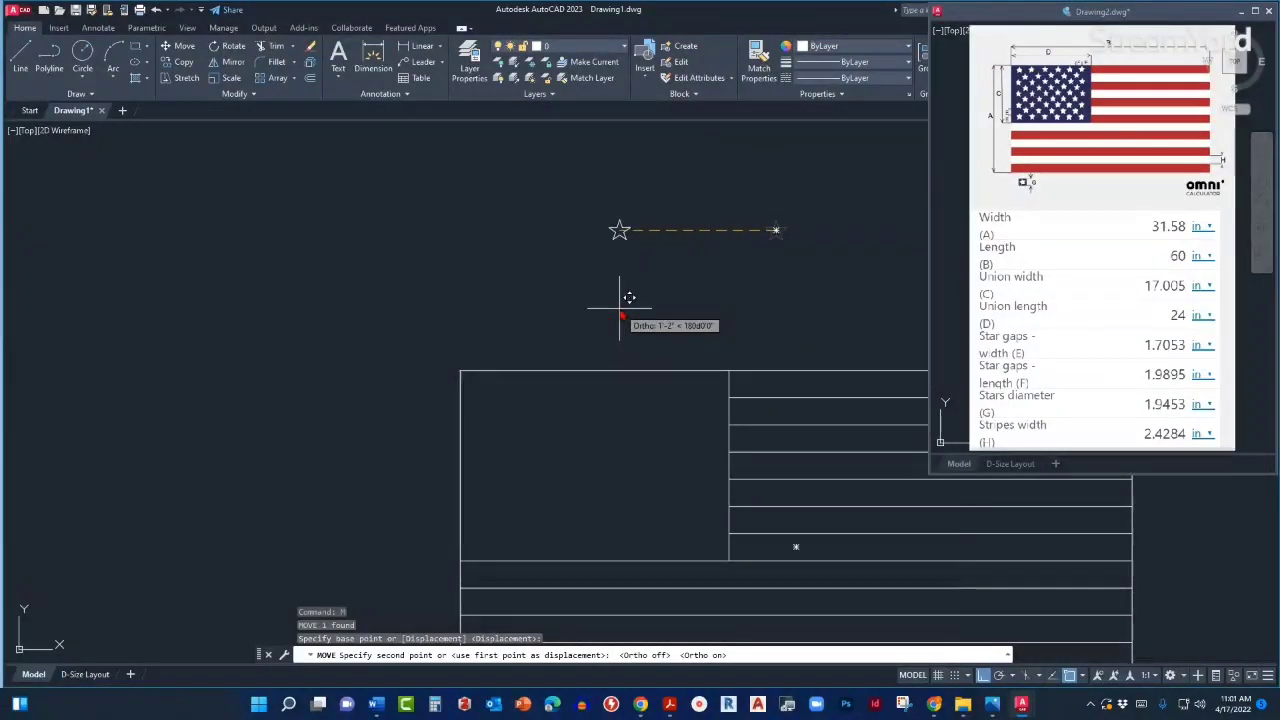
{"action": "key", "text": "F8"}
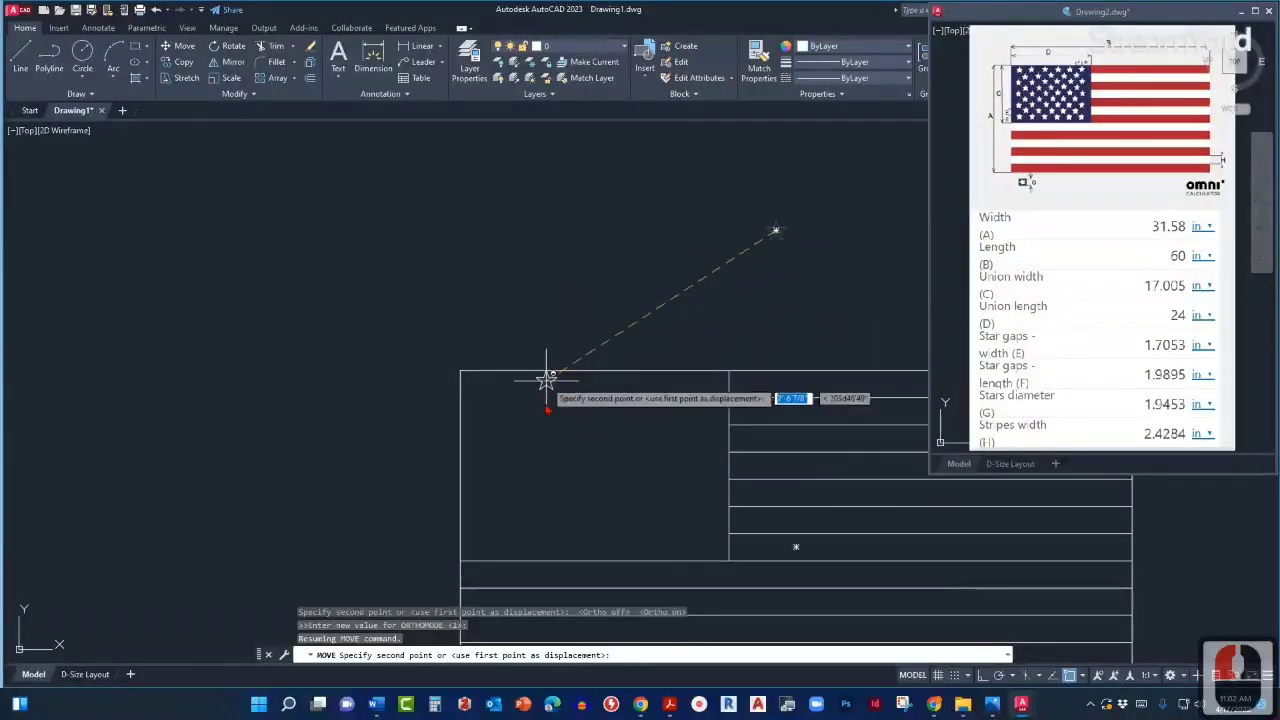
{"action": "key", "text": "F8"}
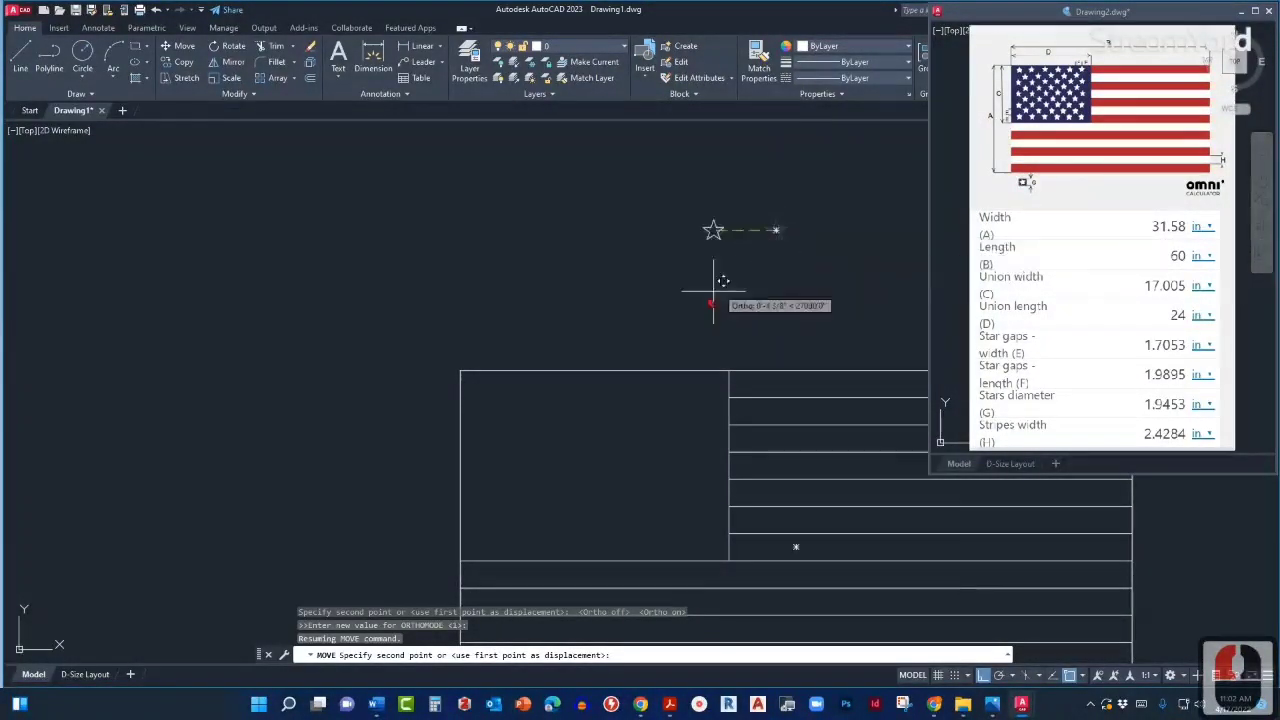
Place the star's center on the union's lower-left corner with Ortho temporarily overridden.
{"action": "key", "text": "F8"}
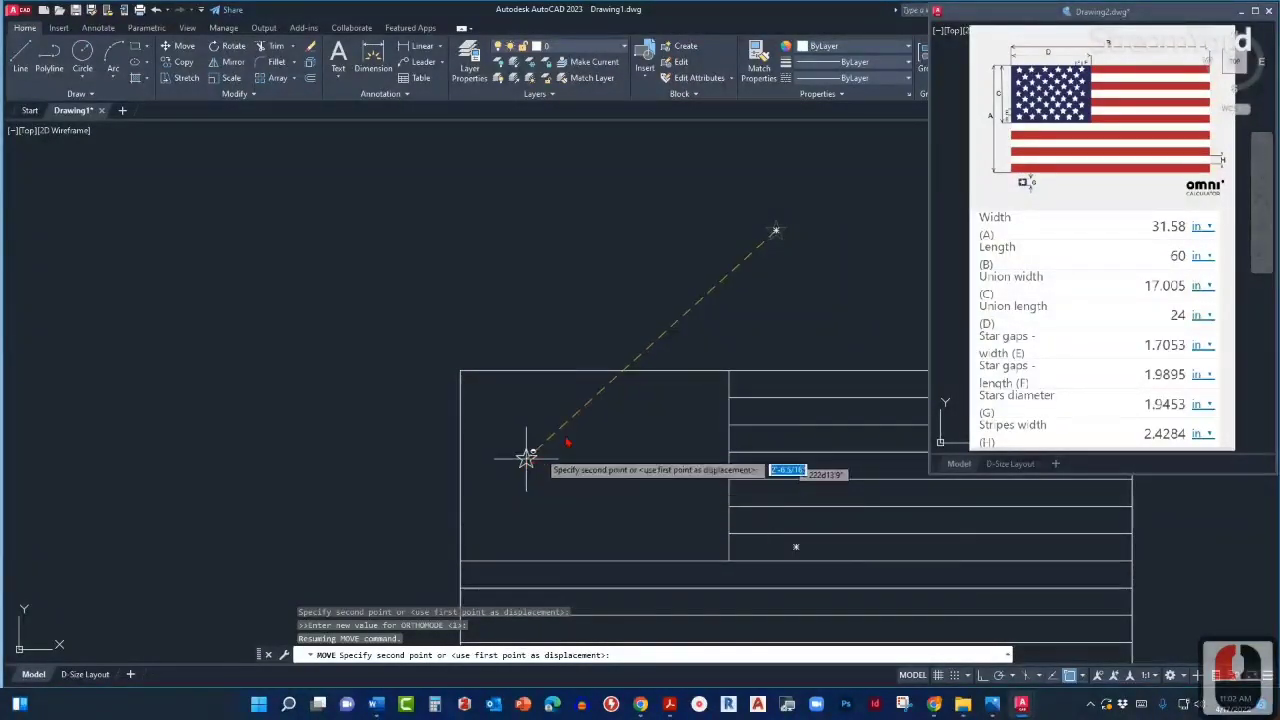
{"action": "scroll", "coordinate": [590, 440], "scroll_direction": "down", "scroll_amount": 3, "text": "shift"}
{"action": "scroll", "coordinate": [571, 460], "scroll_direction": "up", "scroll_amount": 3, "text": "shift"}
{"action": "scroll", "coordinate": [571, 457], "scroll_direction": "down", "scroll_amount": 4, "text": "shift"}
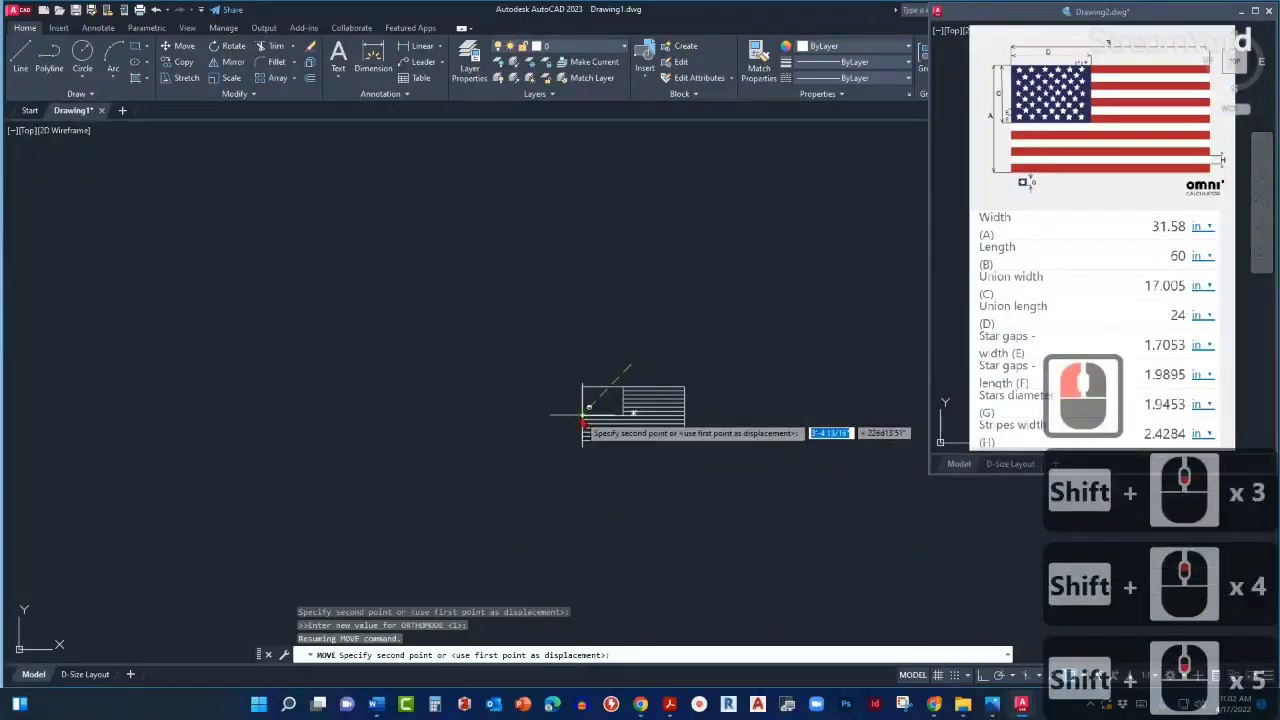
{"action": "scroll", "coordinate": [580, 410], "scroll_direction": "up", "scroll_amount": 5, "text": "shift"}
{"action": "scroll", "coordinate": [570, 450], "scroll_direction": "down", "scroll_amount": 5, "text": "shift"}
{"action": "scroll", "coordinate": [574, 453], "scroll_direction": "up", "scroll_amount": 10, "text": "shift"}
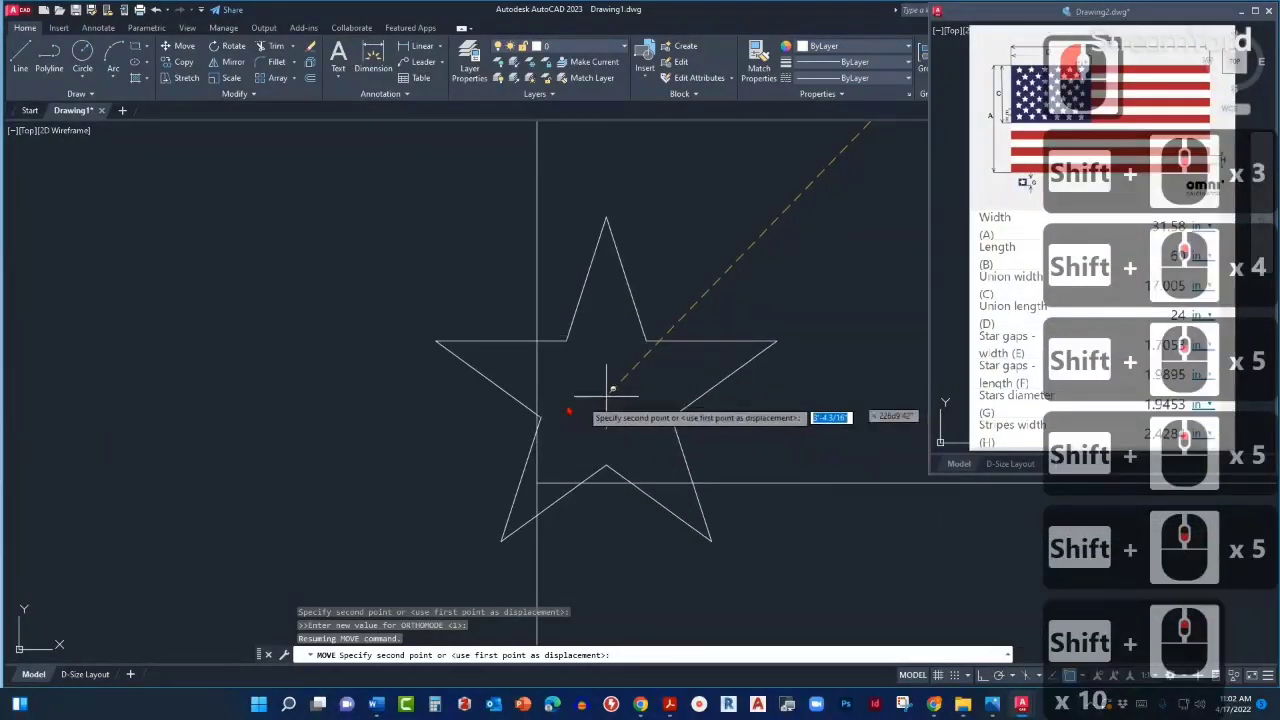
{"action": "left_click", "coordinate": [538, 483], "text": "shift"}
{"action": "scroll", "coordinate": [590, 420], "scroll_direction": "down", "scroll_amount": 6}
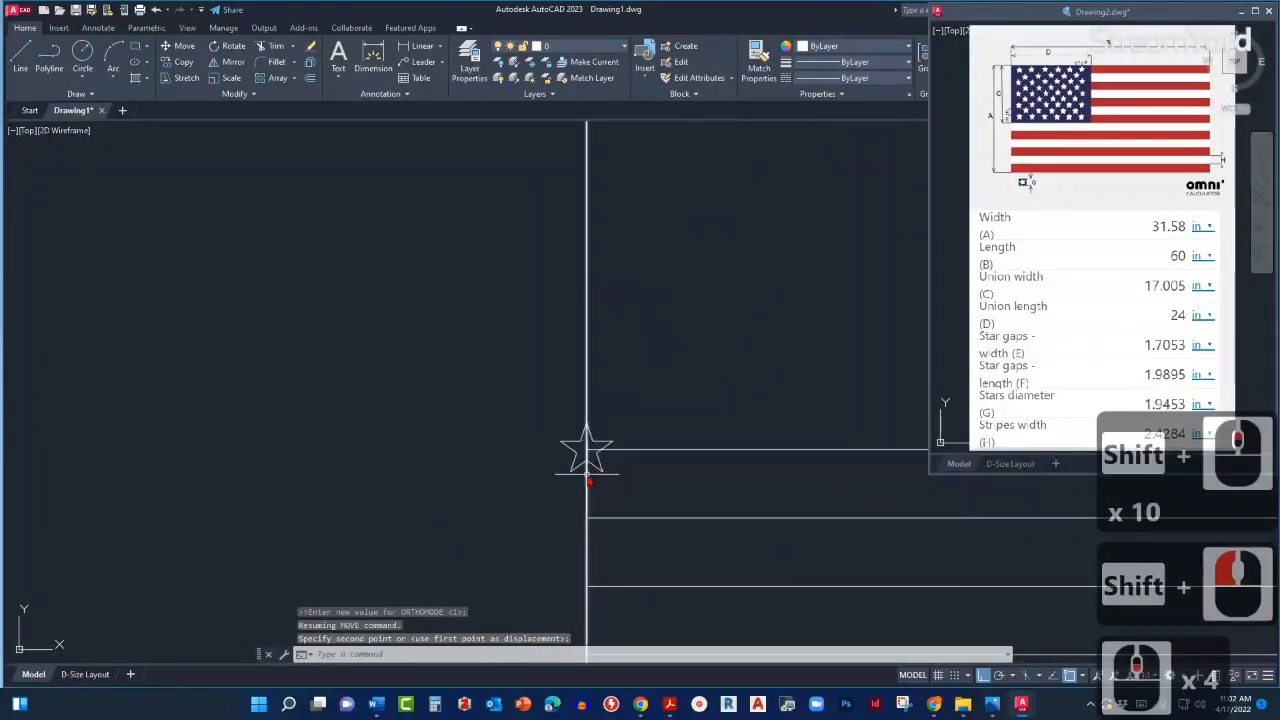
{"action": "scroll", "coordinate": [577, 470], "scroll_direction": "up", "scroll_amount": 3}
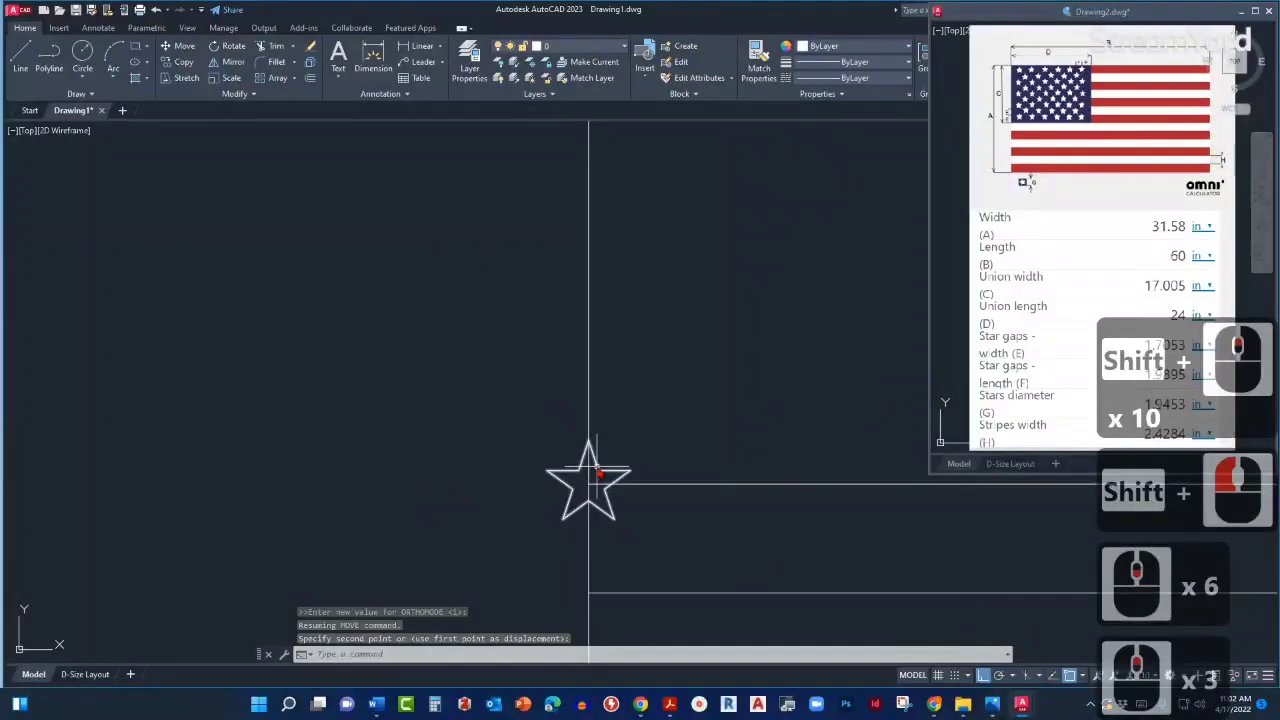
{"action": "left_click", "coordinate": [636, 392]}
{"action": "type", "text": "m"}
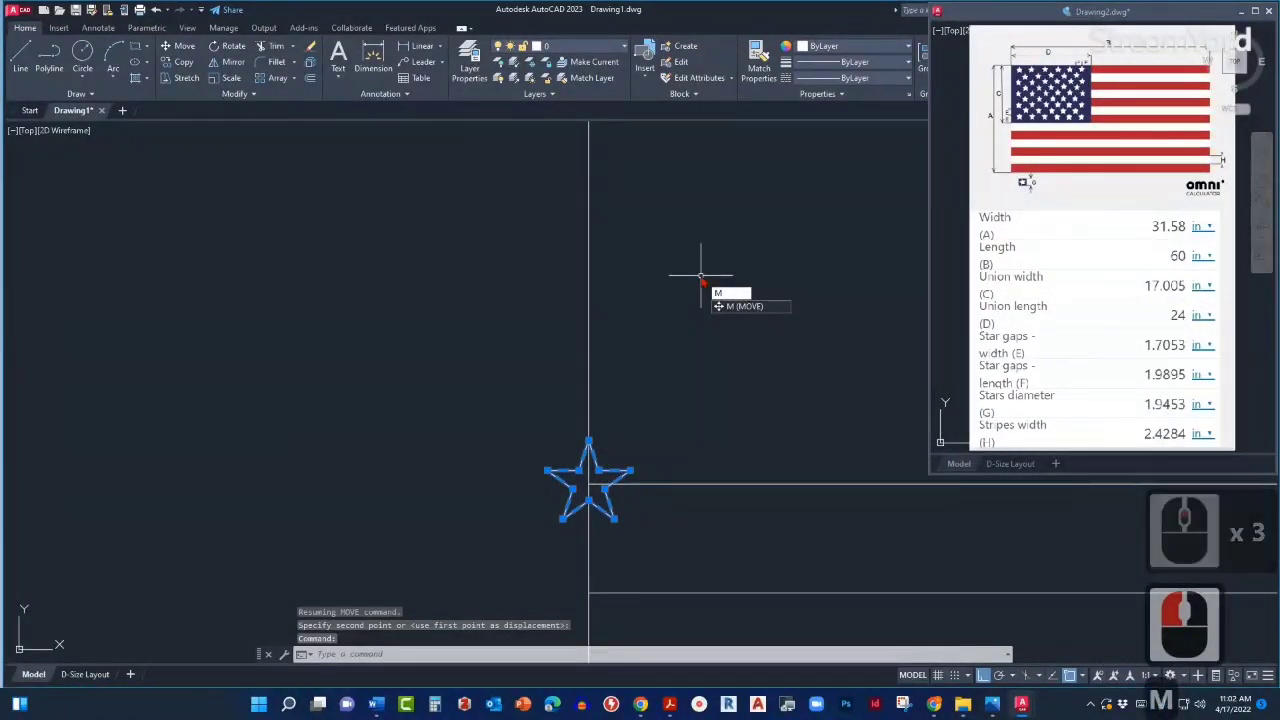
{"action": "key", "text": "Escape"}
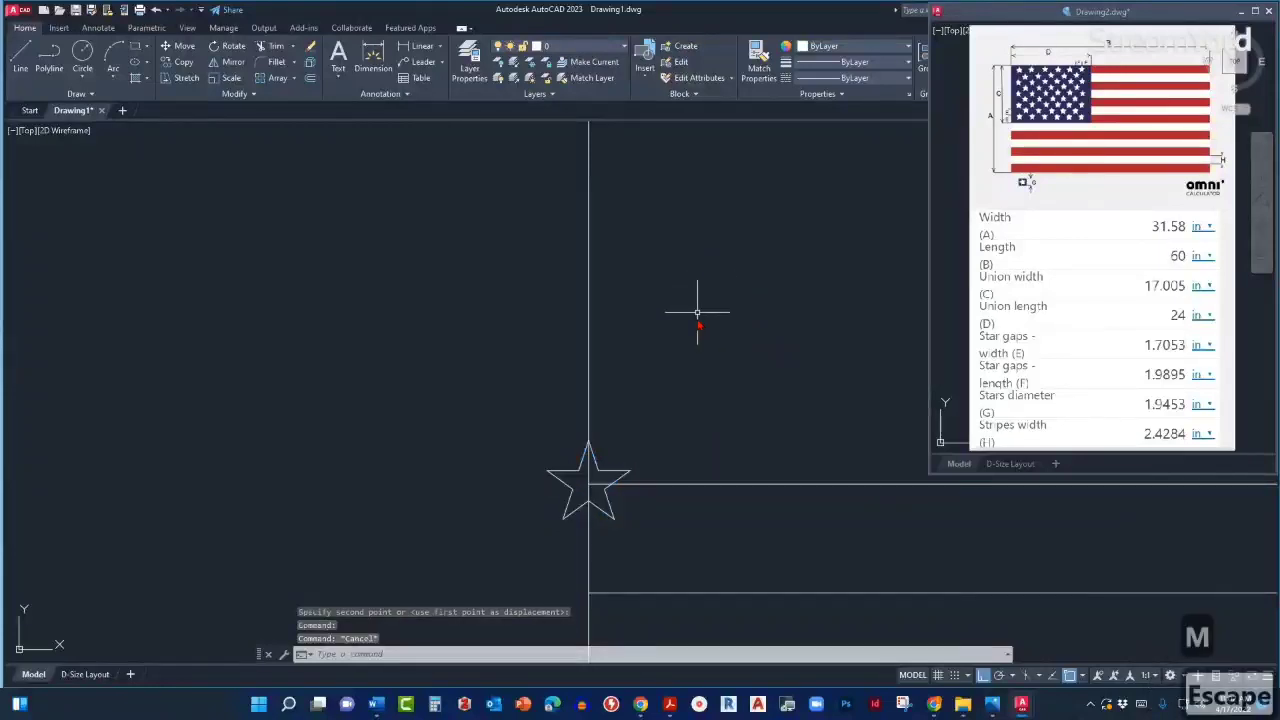
Move the star straight up by the width star gap E, 1.7053 inches, from the union's lower-left corner.
{"action": "left_click", "coordinate": [620, 474]}
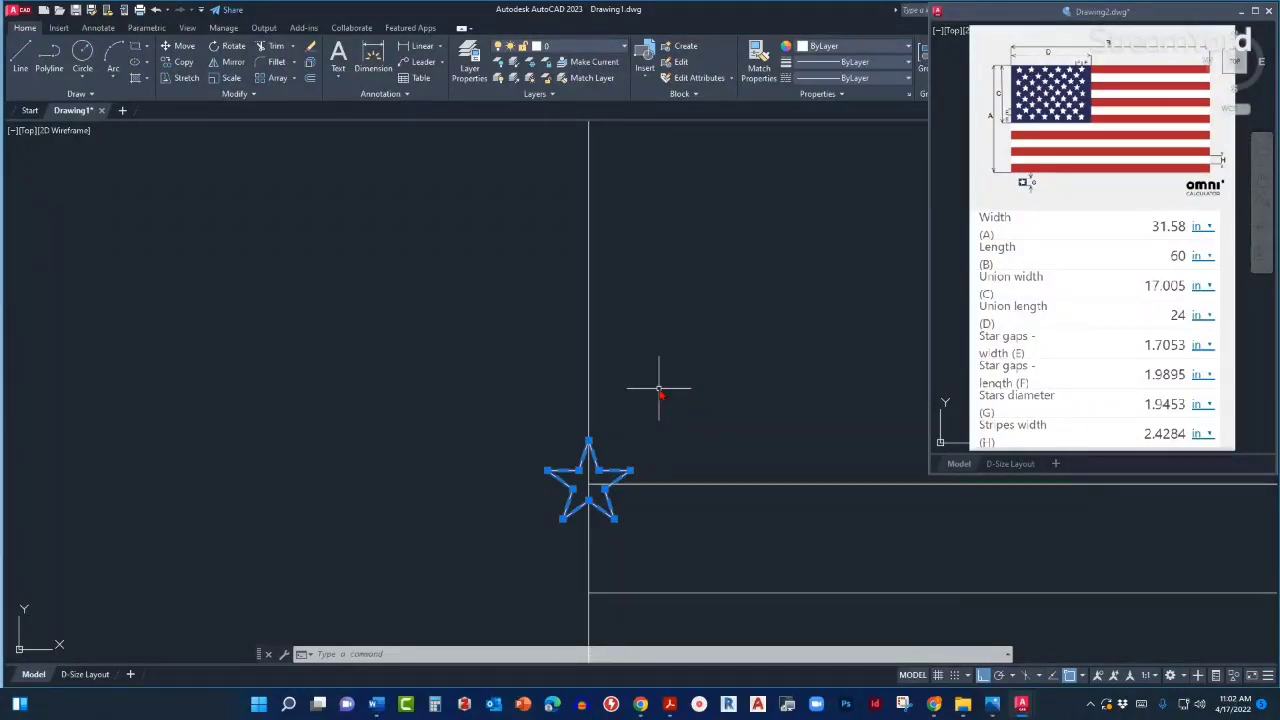
{"action": "type", "text": "m"}
{"action": "key", "text": "Return"}
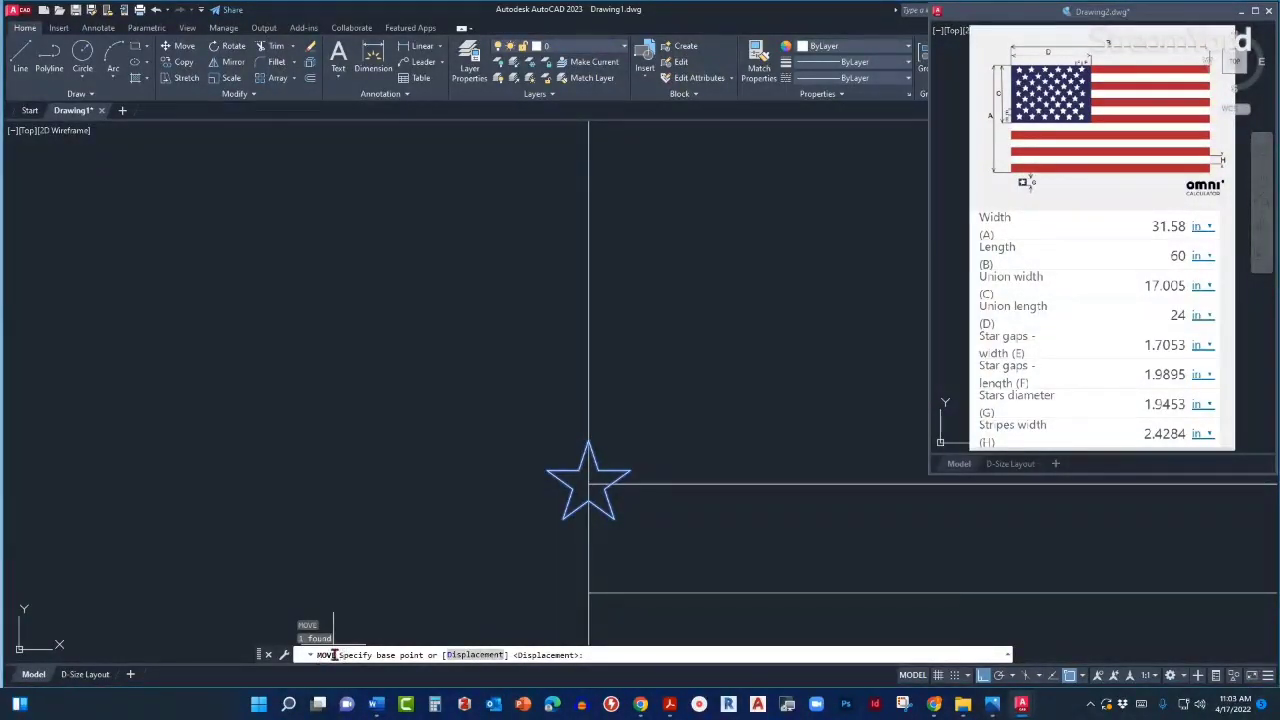
{"action": "scroll", "coordinate": [510, 478], "scroll_direction": "down", "scroll_amount": 2}
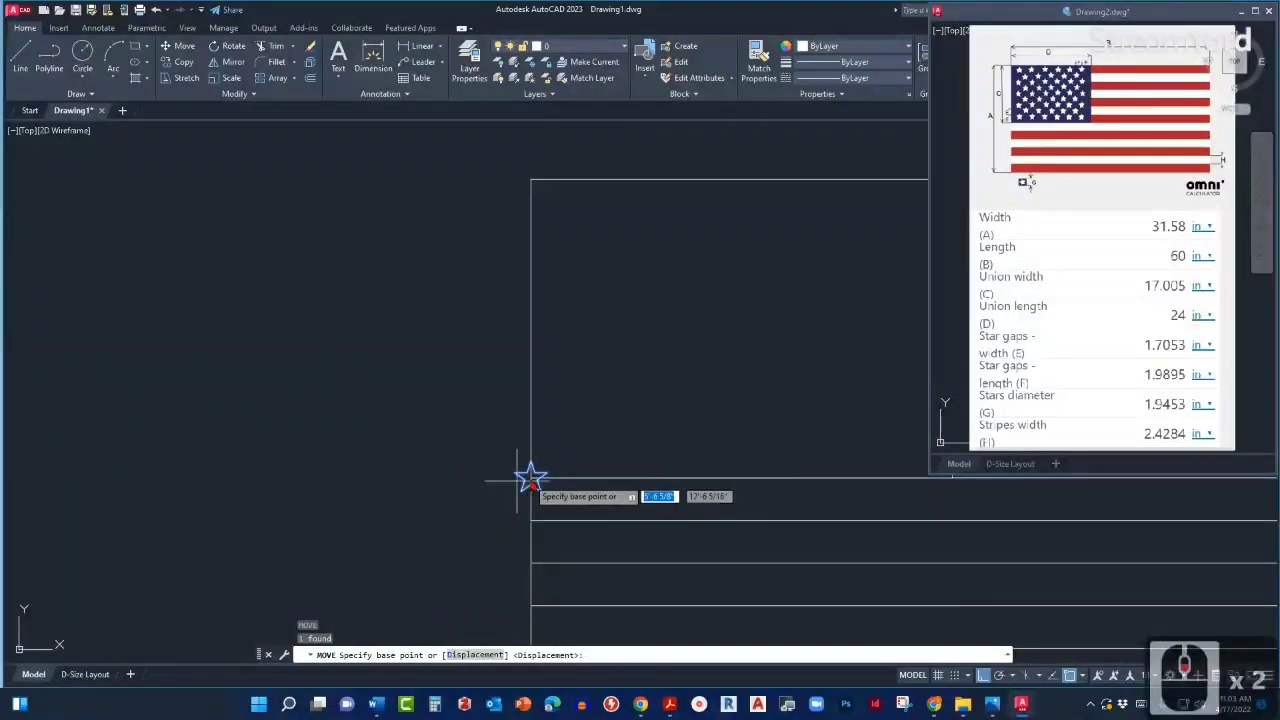
{"action": "scroll", "coordinate": [530, 480], "scroll_direction": "up", "scroll_amount": 2}
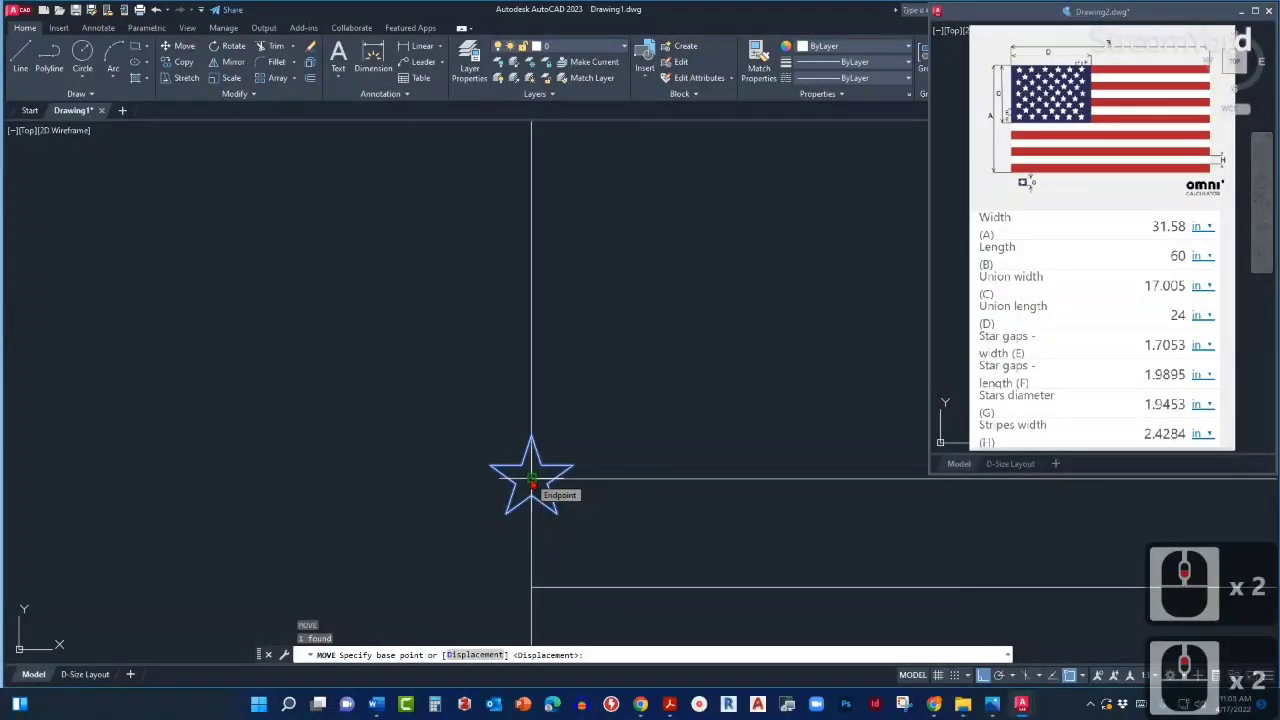
{"action": "scroll", "coordinate": [531, 484], "scroll_direction": "down", "scroll_amount": 2}
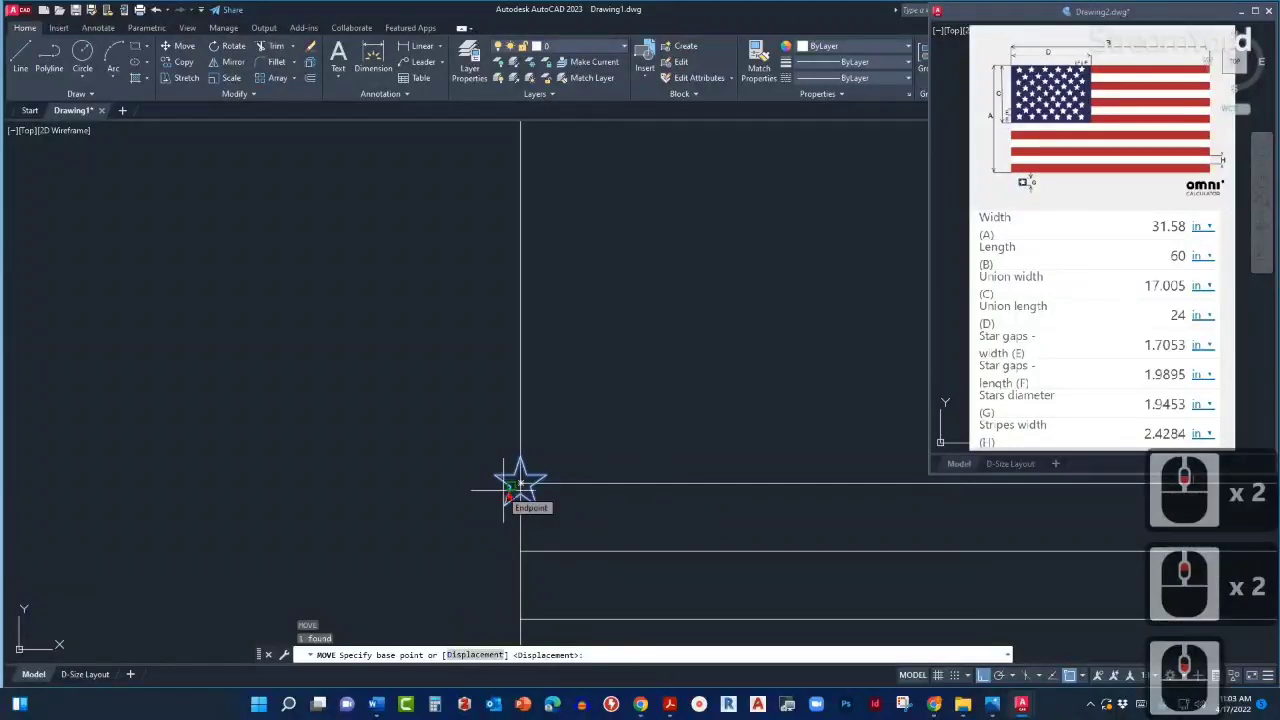
{"action": "scroll", "coordinate": [520, 486], "scroll_direction": "up", "scroll_amount": 3}
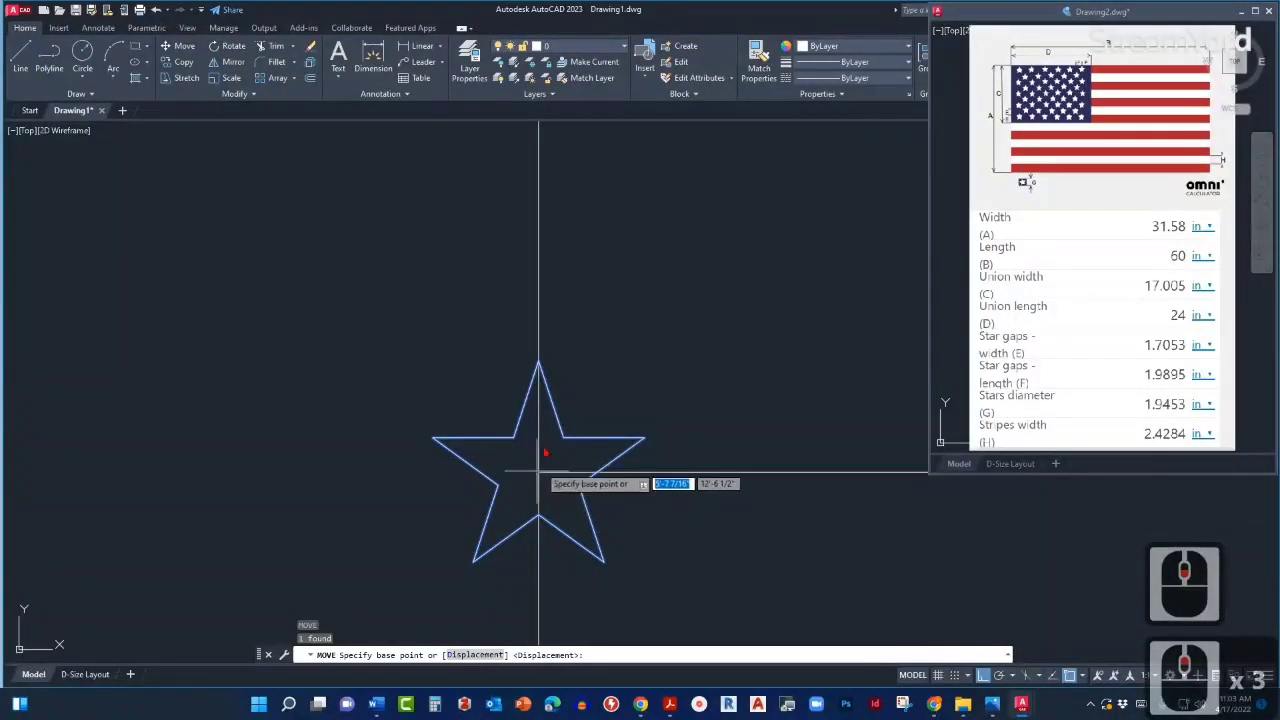
{"action": "scroll", "coordinate": [500, 505], "scroll_direction": "down", "scroll_amount": 3}
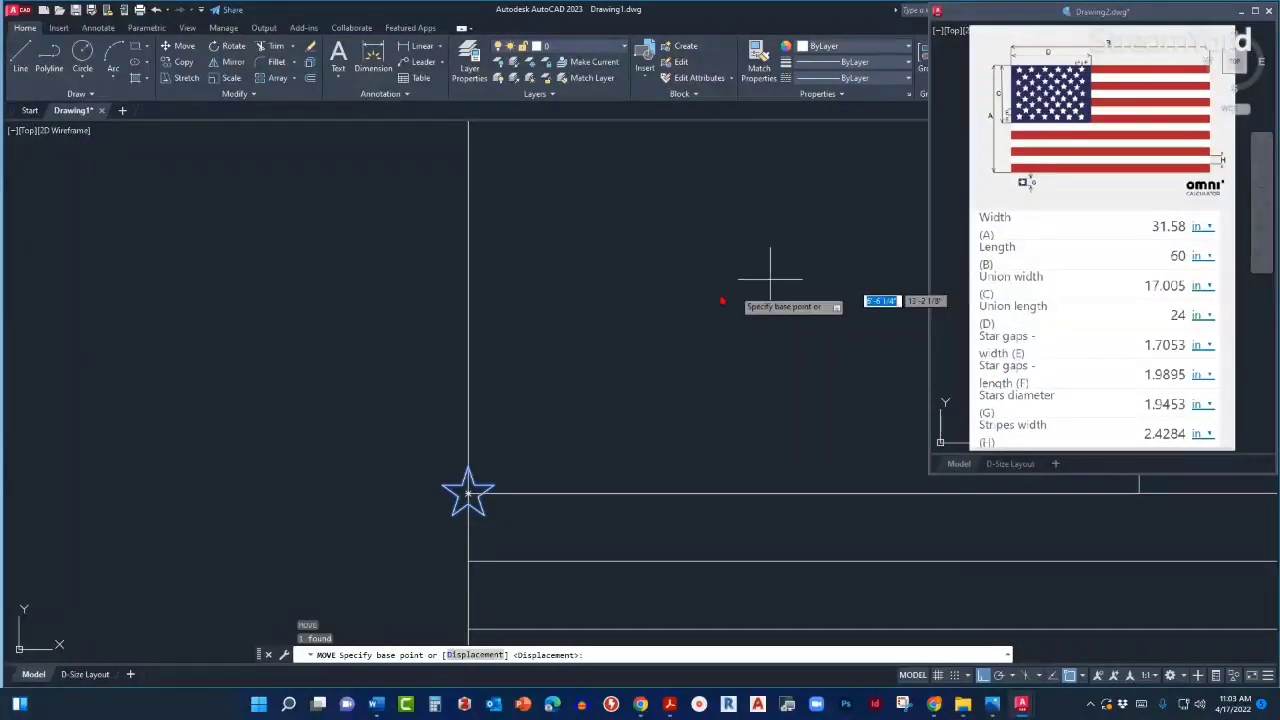
{"action": "scroll", "coordinate": [580, 360], "scroll_direction": "down", "scroll_amount": 1}
{"action": "scroll", "coordinate": [516, 433], "scroll_direction": "up", "scroll_amount": 3}
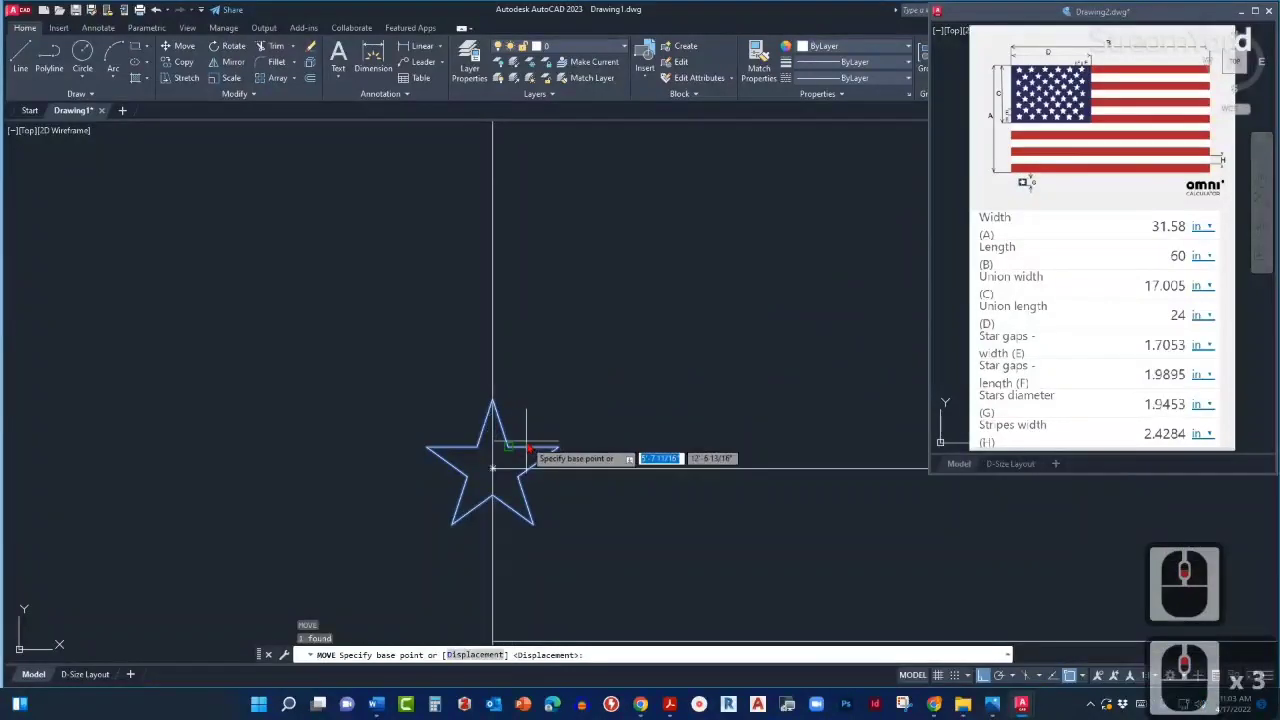
{"action": "left_click", "coordinate": [630, 405]}
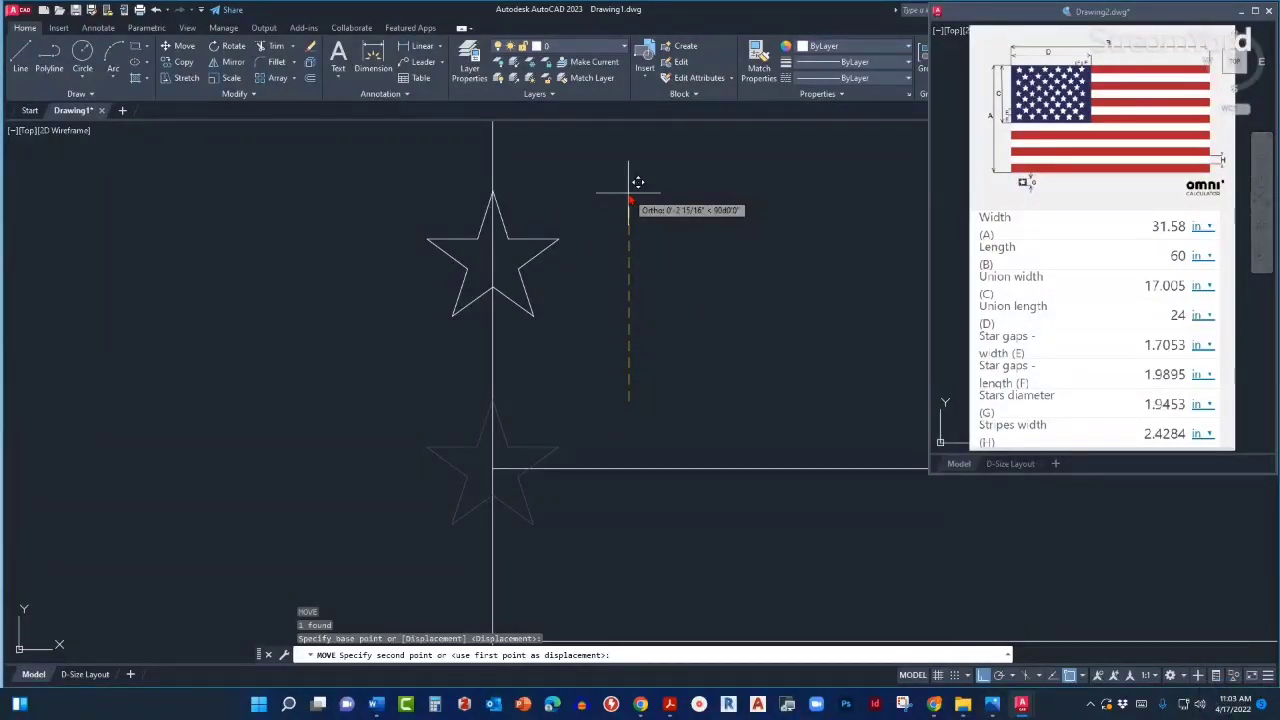
{"action": "type", "text": "1.7"}
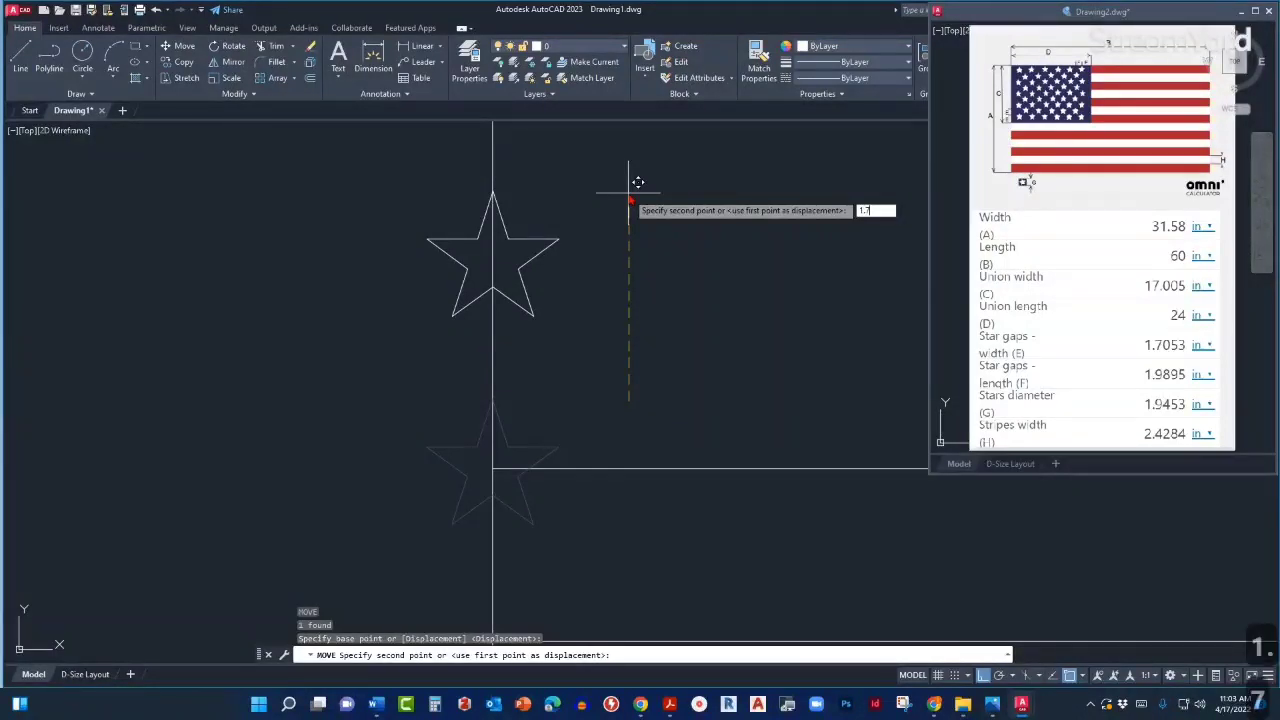
{"action": "type", "text": "05"}
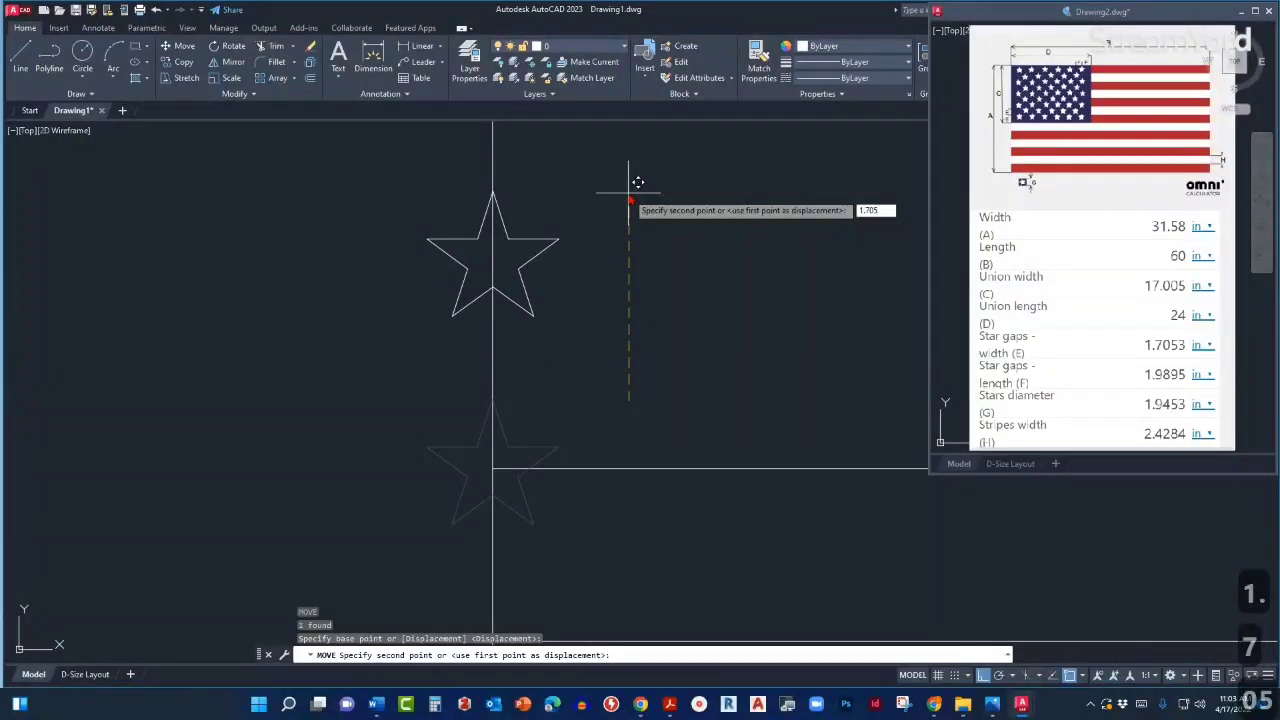
{"action": "type", "text": "3"}
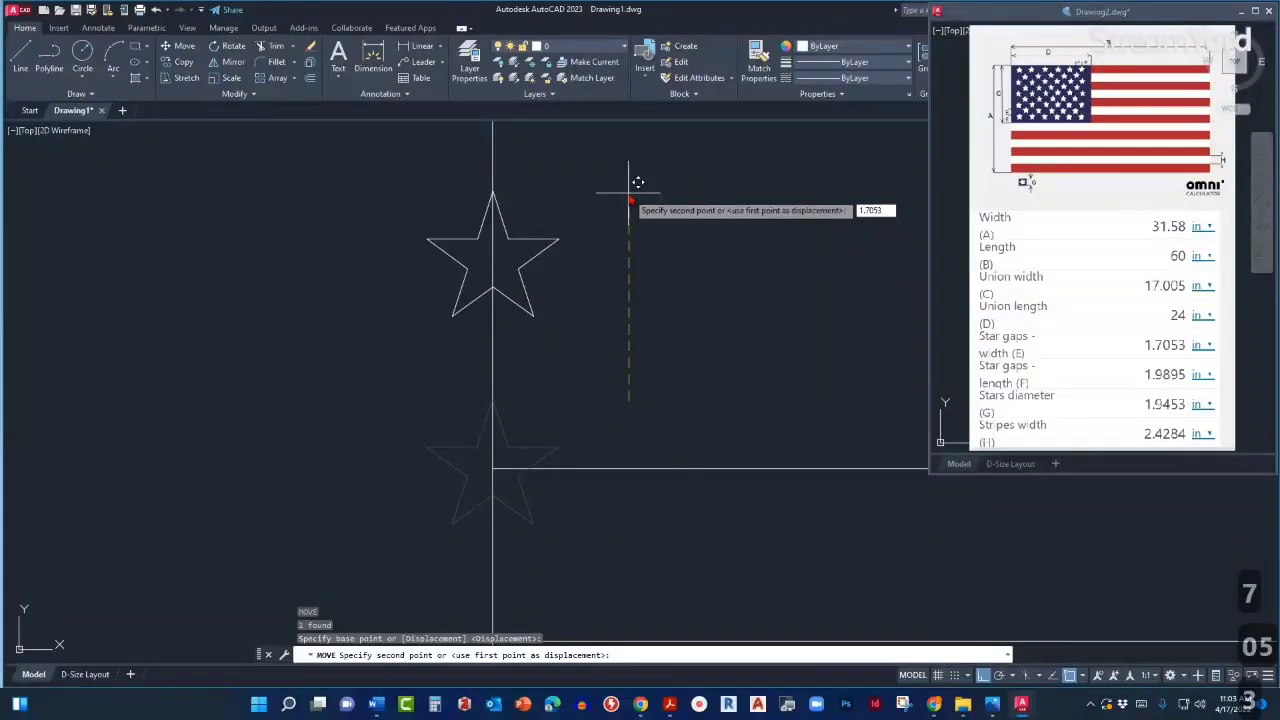
{"action": "key", "text": "Return"}
Move the star horizontally into the union by the length star gap F, 1.9895 inches.
{"action": "scroll", "coordinate": [626, 294], "scroll_direction": "down", "scroll_amount": 3}
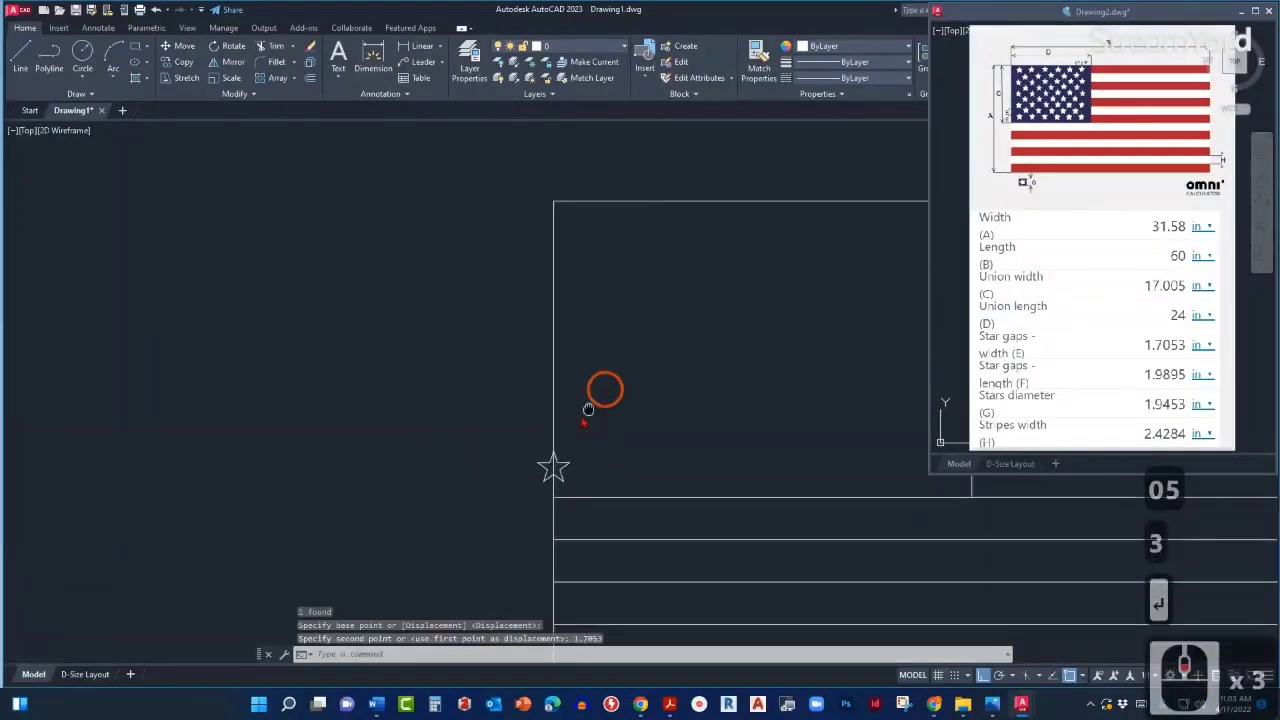
{"action": "middle_click_drag", "start_coordinate": [588, 410], "coordinate": [554, 452]}
{"action": "left_click", "coordinate": [519, 508]}
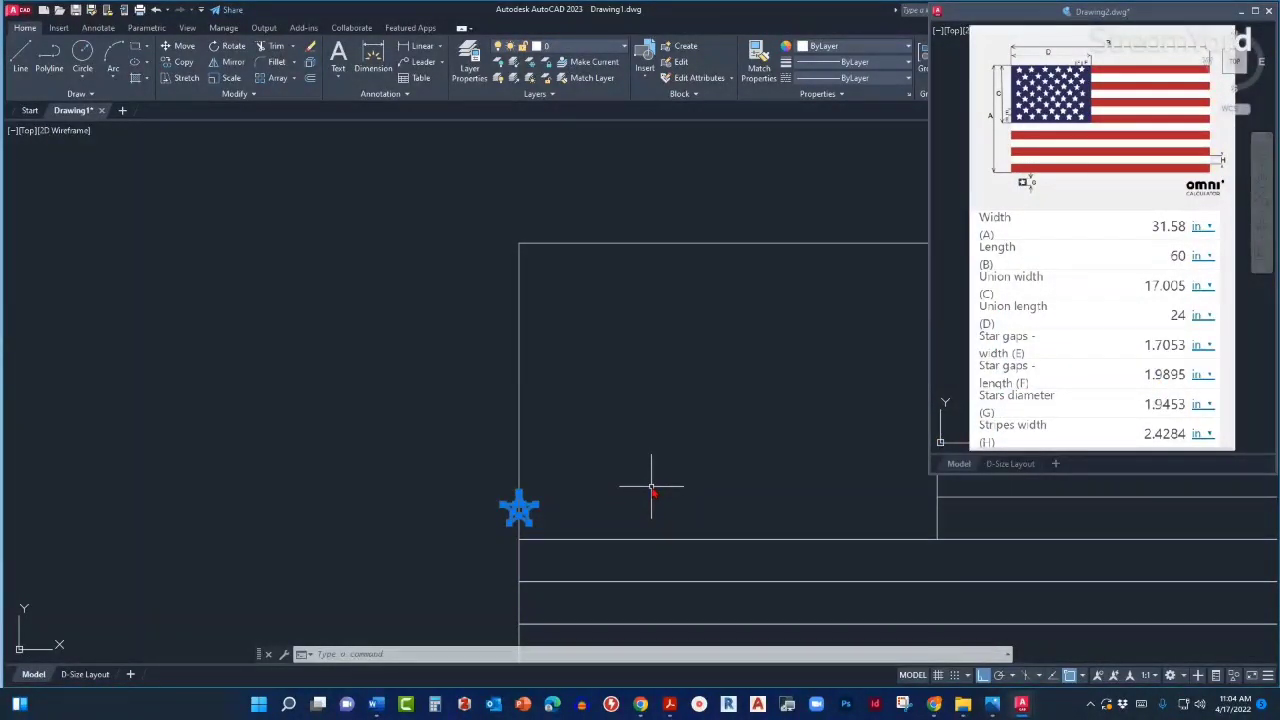
{"action": "type", "text": "m"}
{"action": "key", "text": "Return"}
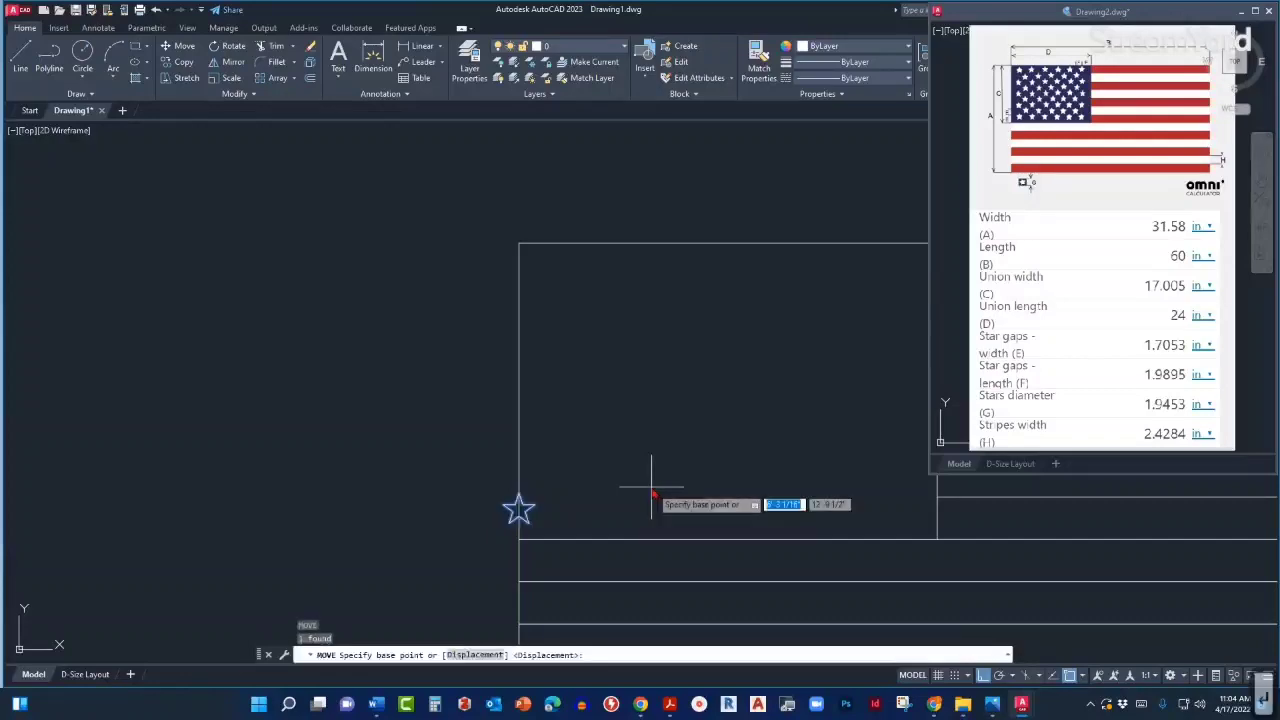
{"action": "left_click", "coordinate": [551, 485]}
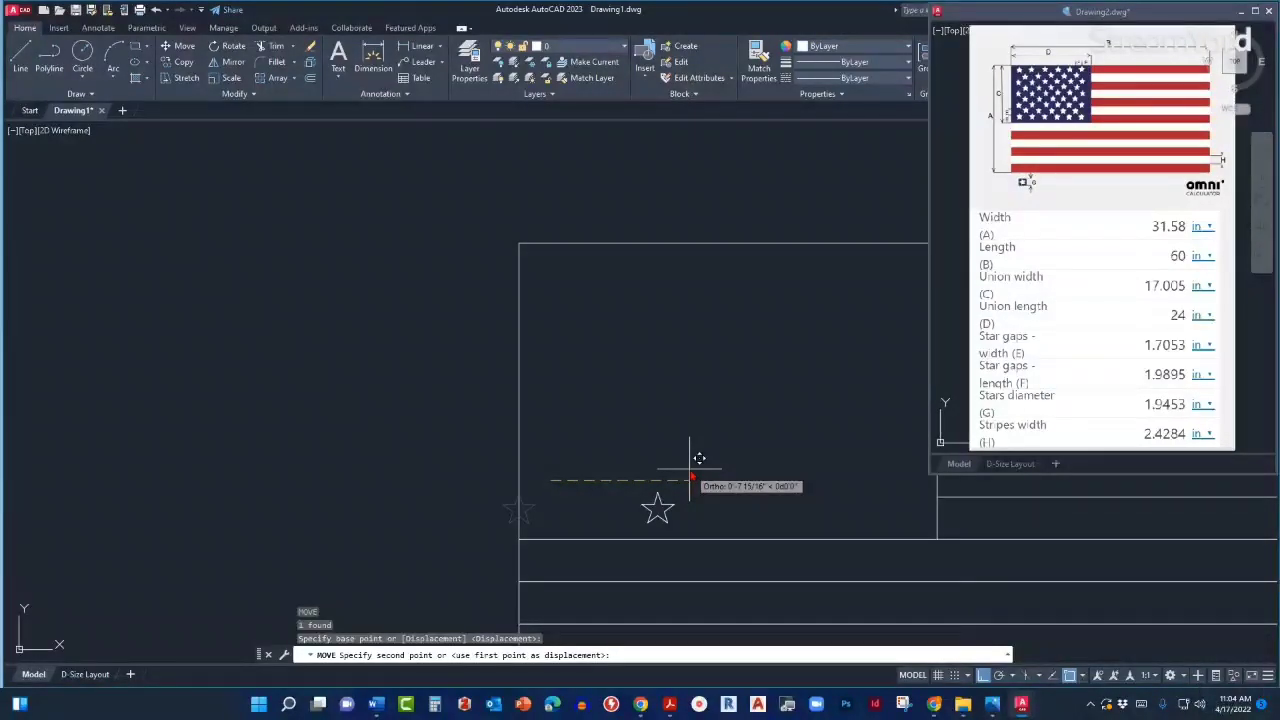
{"action": "type", "text": "1"}
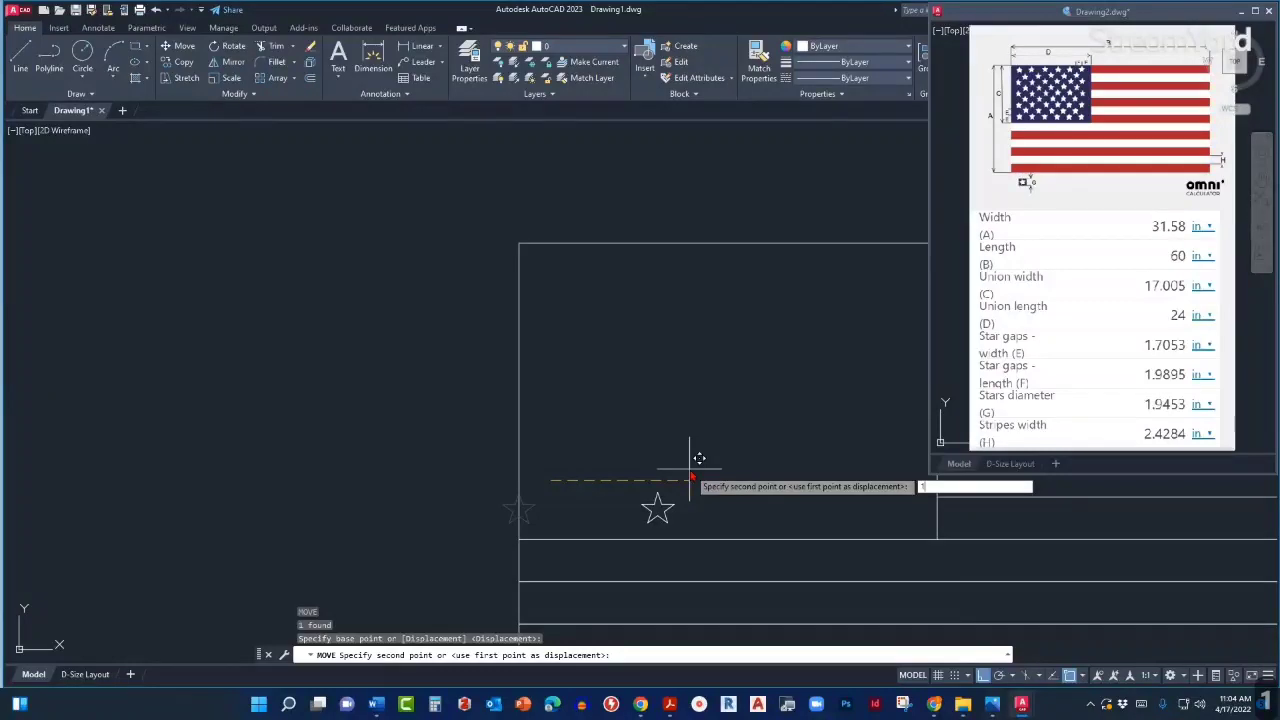
{"action": "type", "text": "1"}
{"action": "type", "text": "9"}
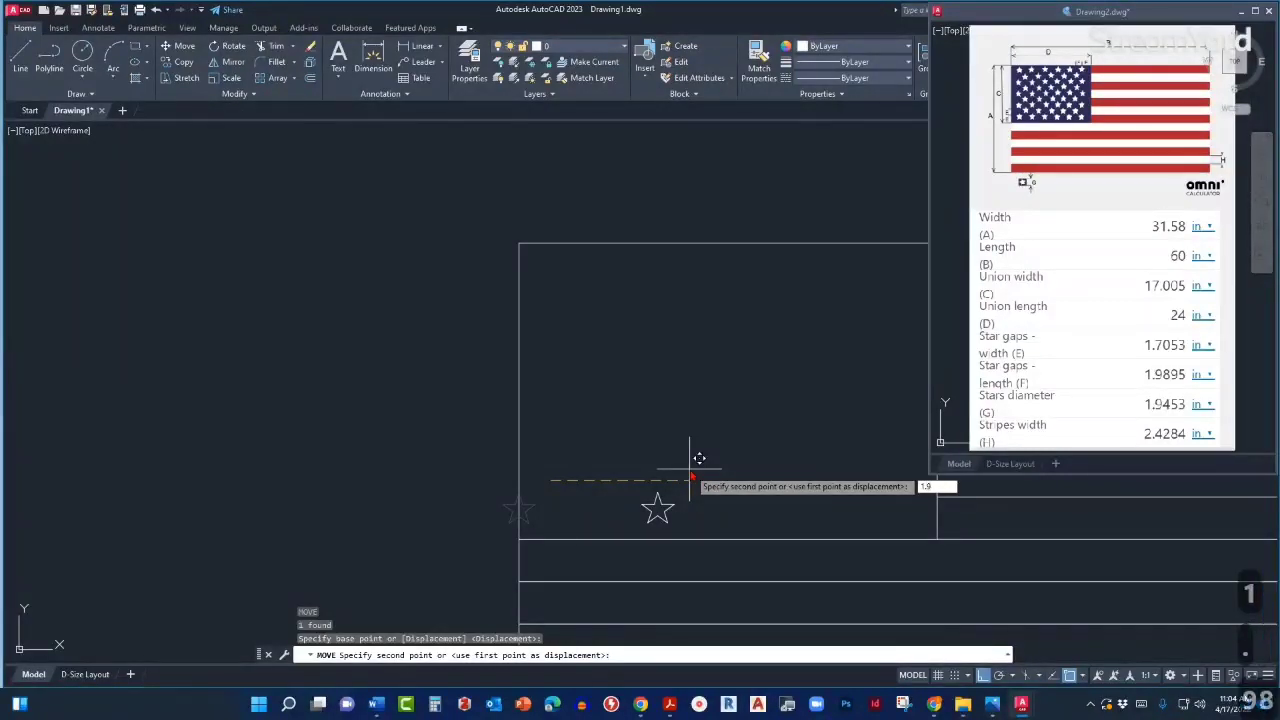
{"action": "type", "text": "89"}
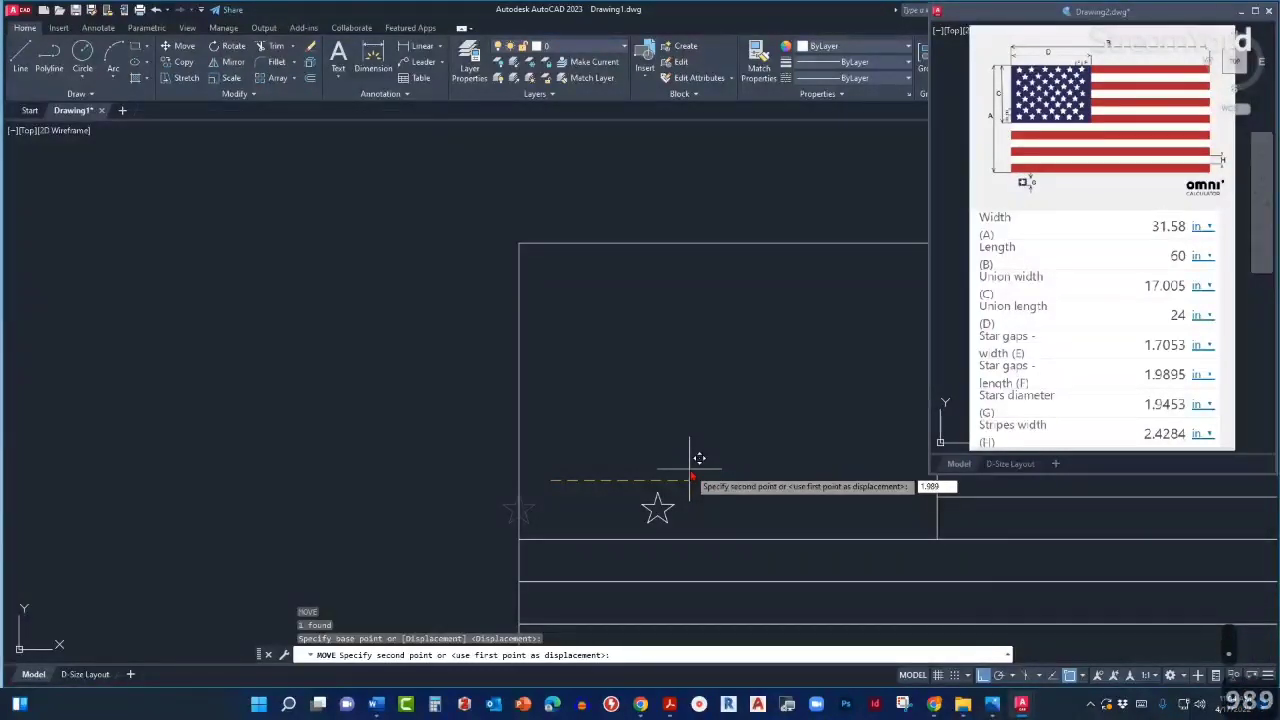
{"action": "type", "text": "5"}
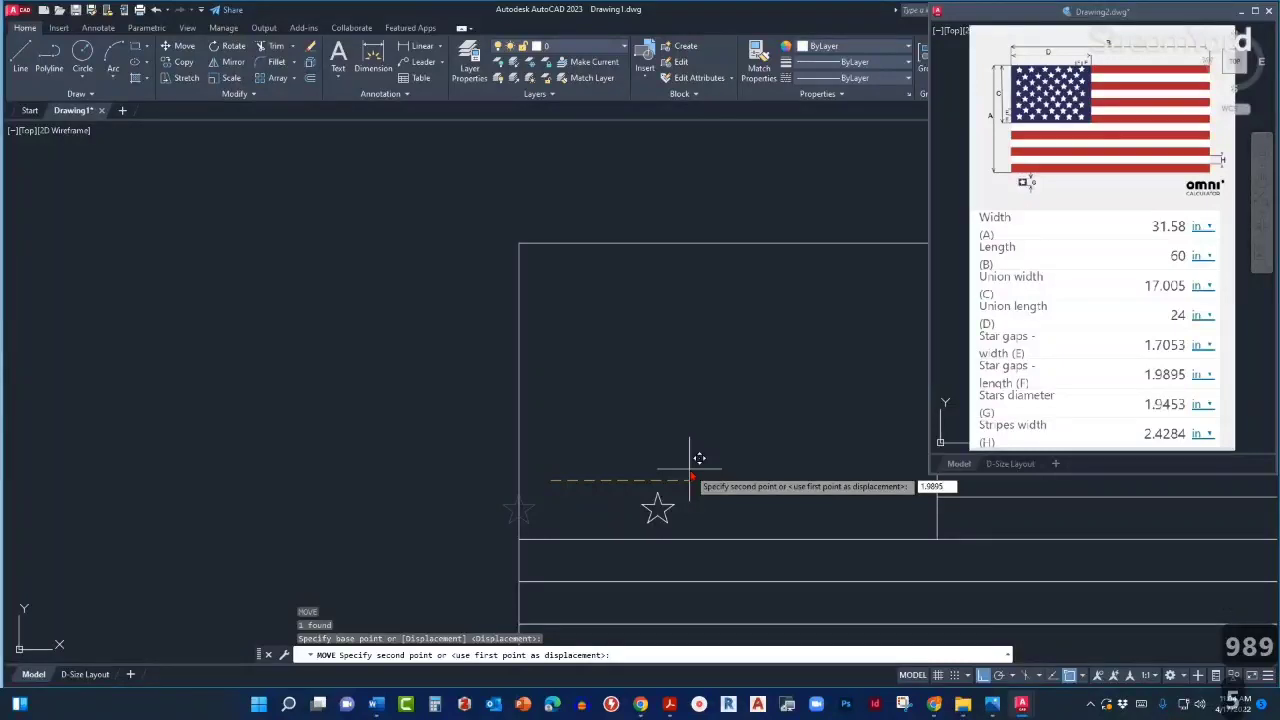
{"action": "key", "text": "Return"}
Examine the star's placement relative to the union's left and lower edges.
{"action": "middle_click_drag", "start_coordinate": [666, 466], "coordinate": [575, 503]}
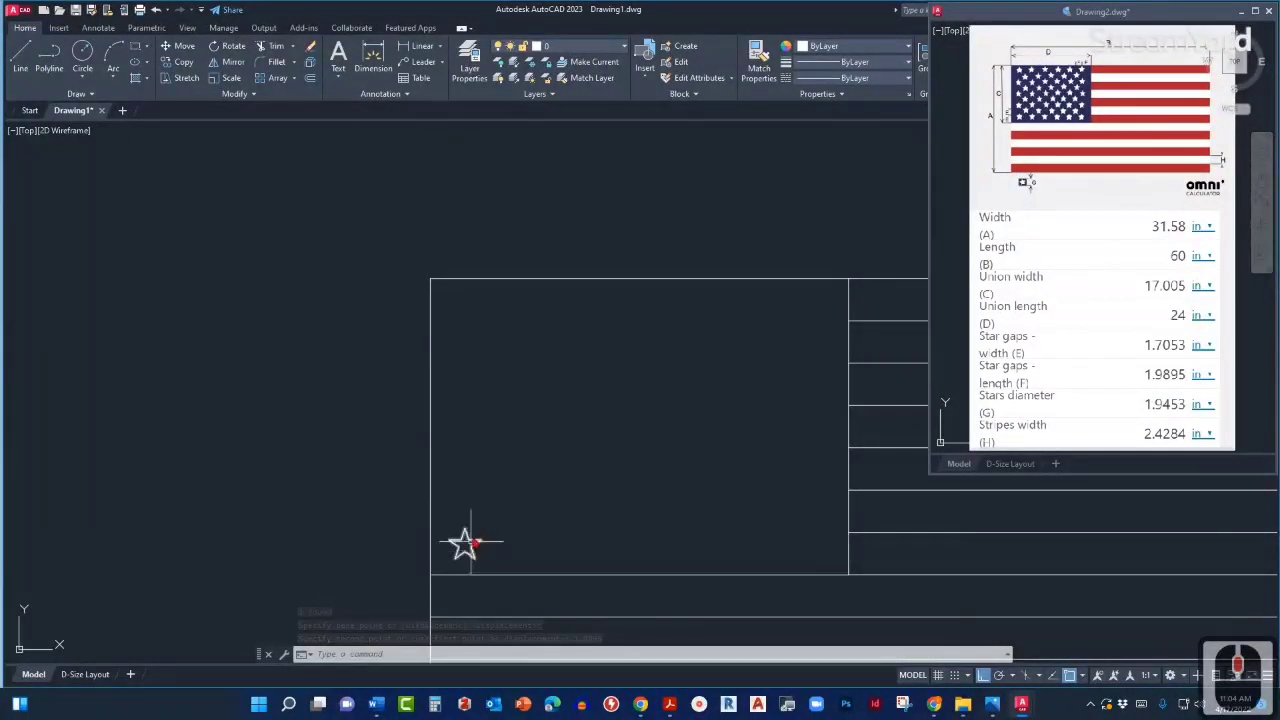
{"action": "middle_click_drag", "start_coordinate": [562, 522], "coordinate": [508, 518]}
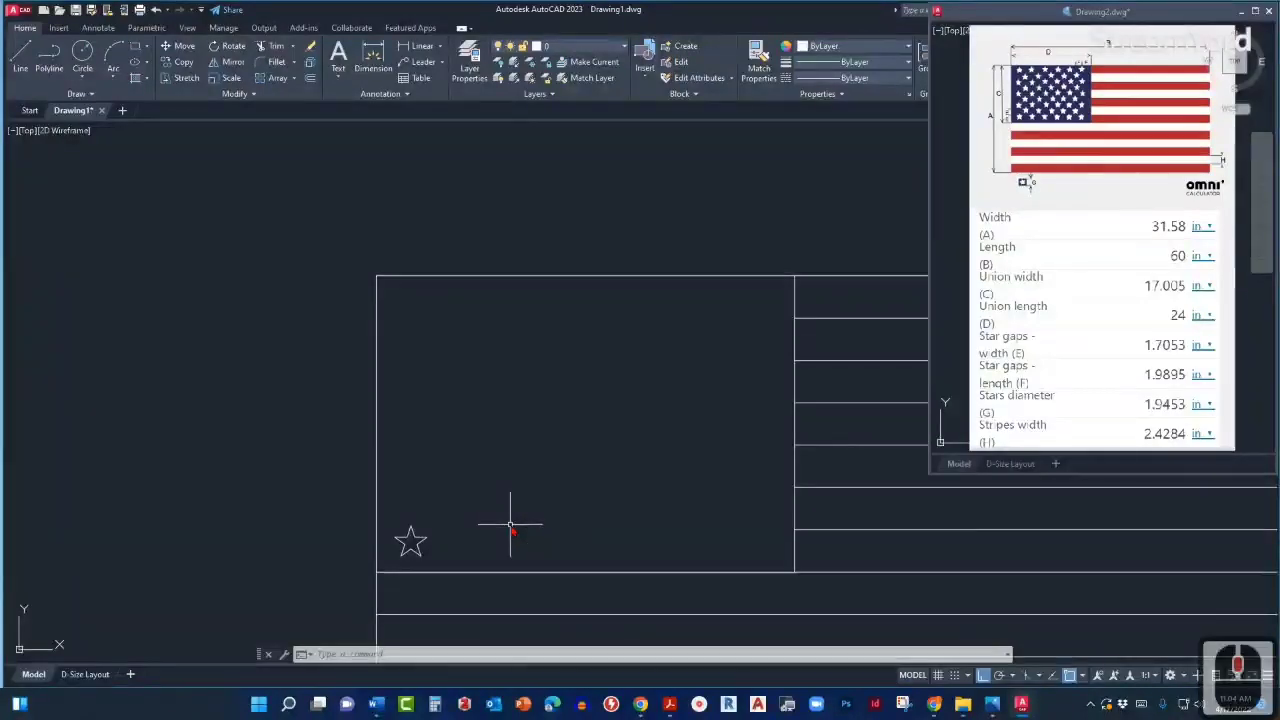
{"action": "mouse_move", "coordinate": [510, 523]}
{"action": "middle_mouse_down"}
{"action": "mouse_move", "coordinate": [423, 434]}
{"action": "mouse_move", "coordinate": [414, 483]}
{"action": "middle_mouse_up"}
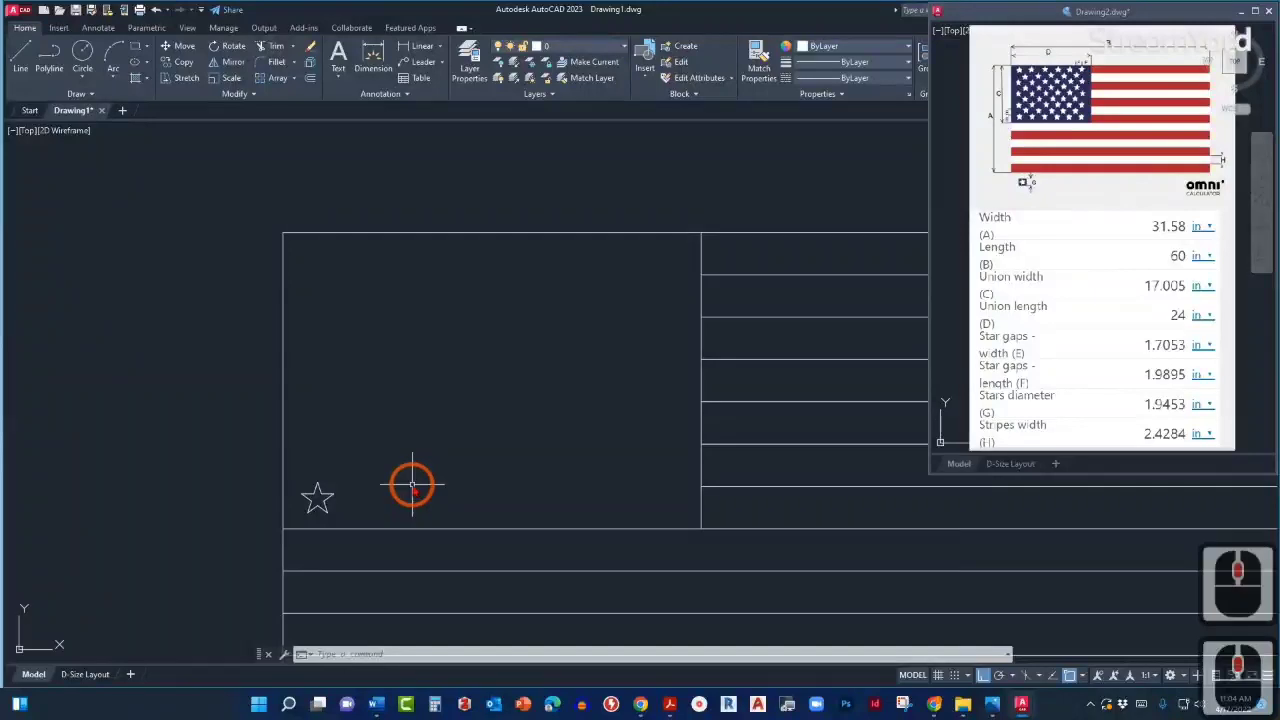
{"action": "left_click", "coordinate": [323, 490]}
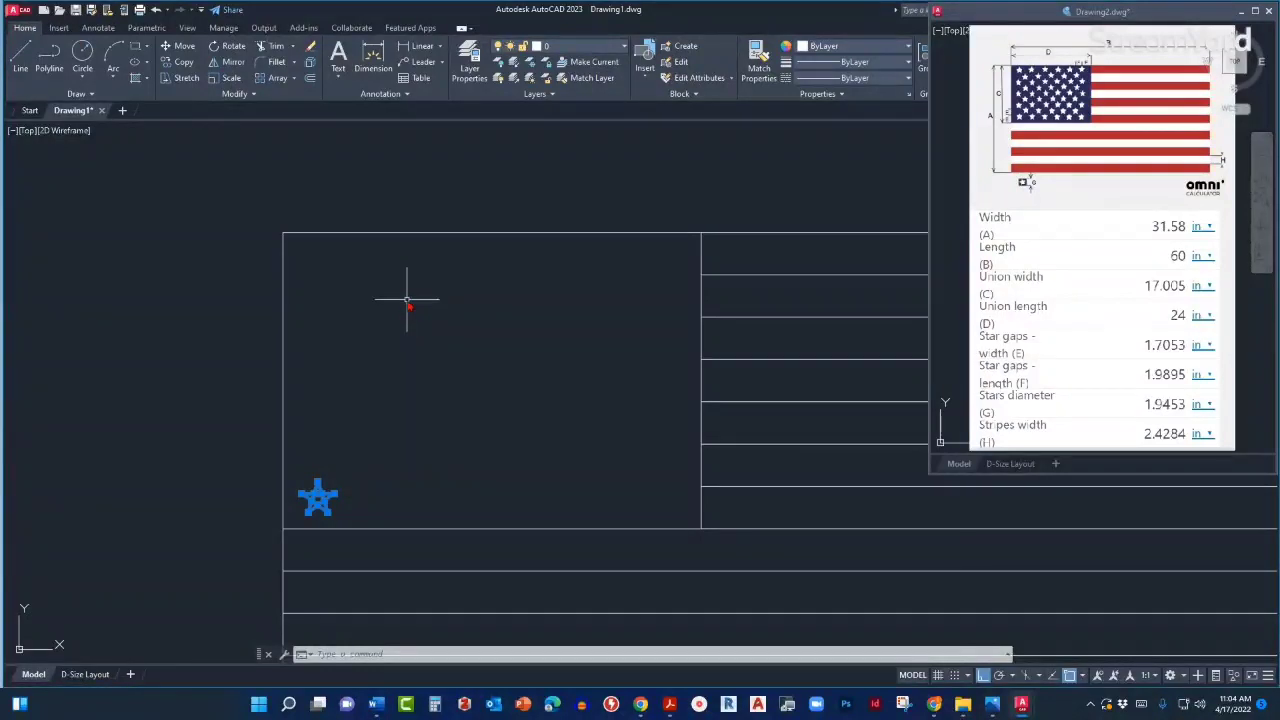
{"action": "key", "text": "Escape"}
{"action": "middle_click_drag", "start_coordinate": [403, 380], "coordinate": [403, 320]}
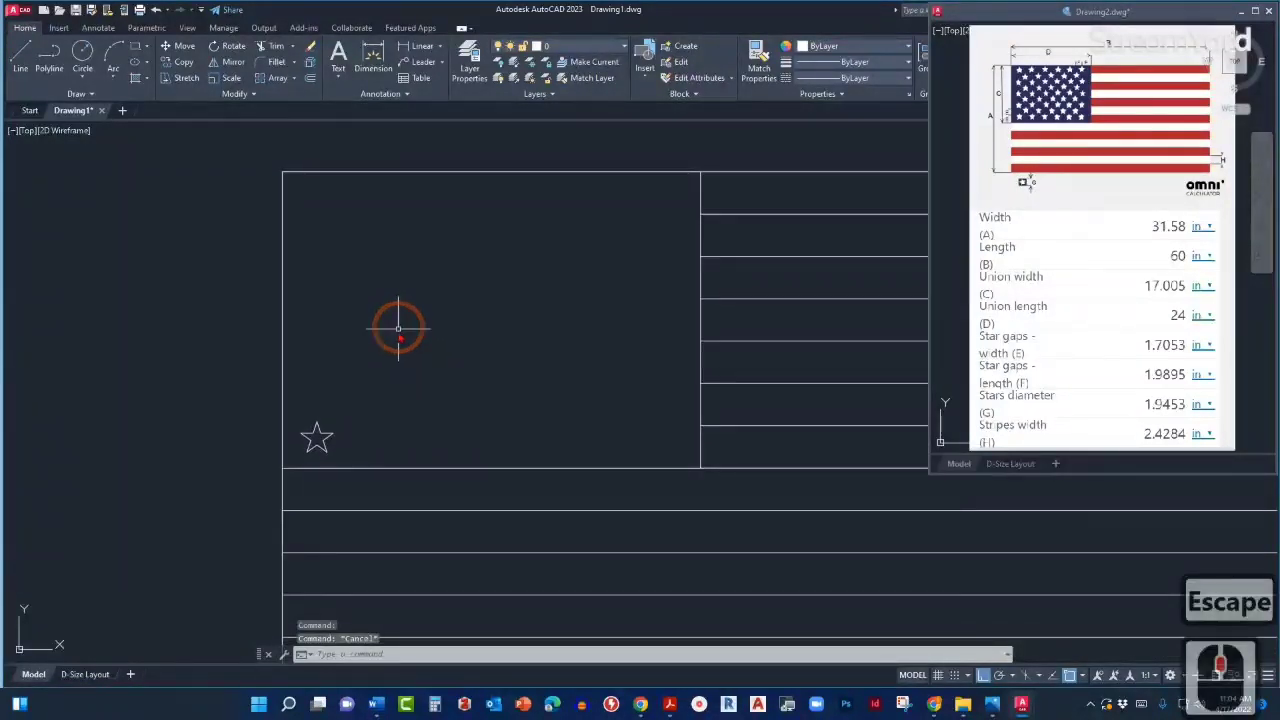
{"action": "scroll", "coordinate": [425, 452], "scroll_direction": "up", "scroll_amount": 3}
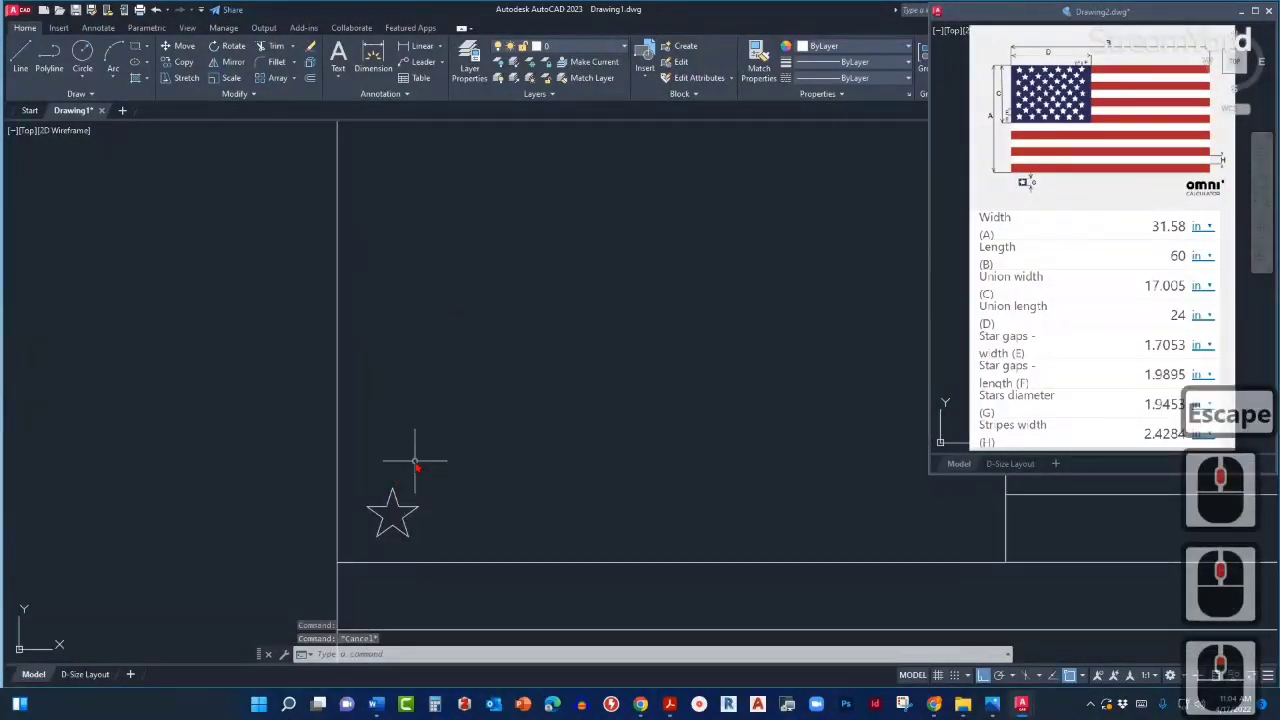
{"action": "mouse_move", "coordinate": [415, 461]}
{"action": "middle_mouse_down"}
{"action": "mouse_move", "coordinate": [326, 490]}
{"action": "mouse_move", "coordinate": [357, 494]}
{"action": "middle_mouse_up"}
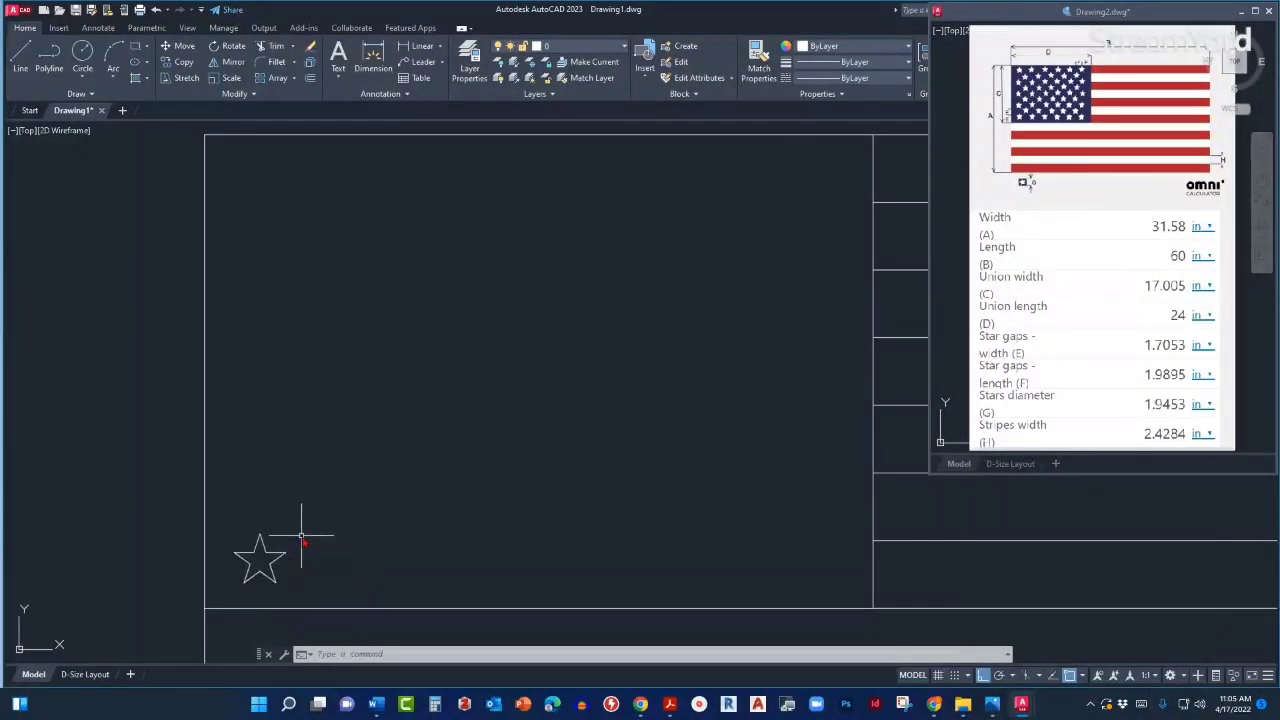
{"action": "middle_click_drag", "start_coordinate": [300, 535], "coordinate": [441, 510]}
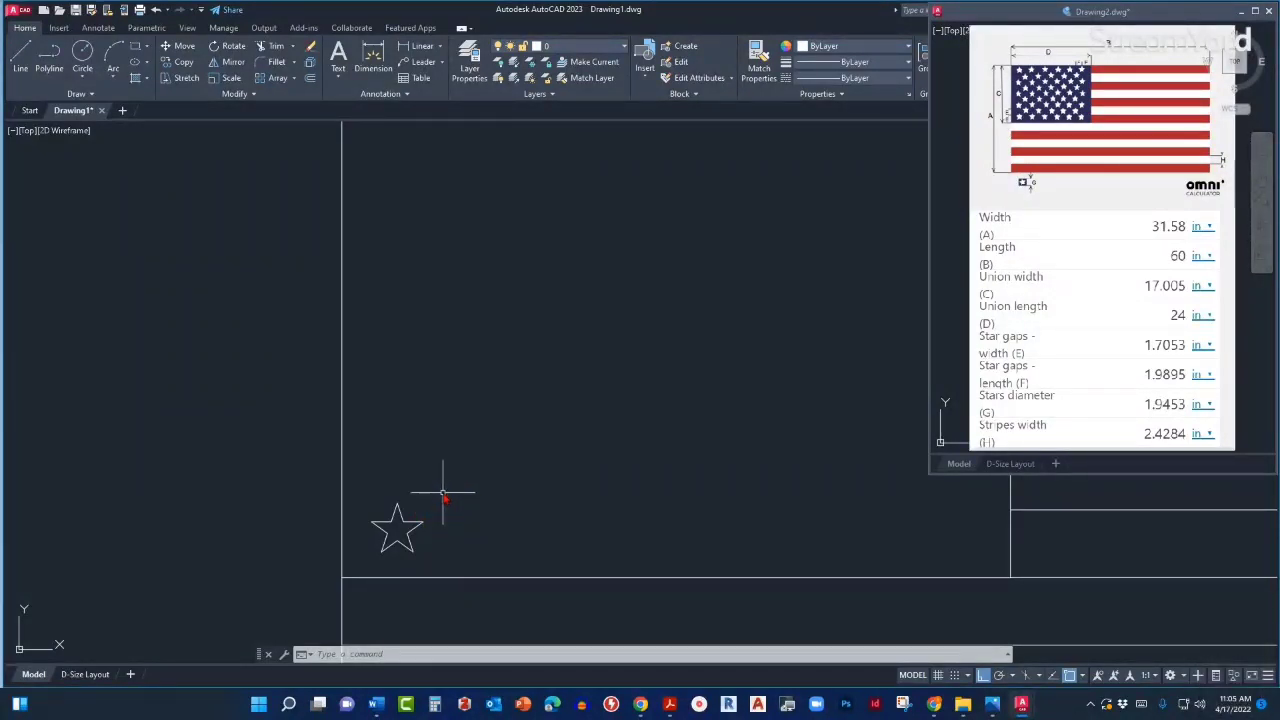
{"action": "mouse_move", "coordinate": [441, 510]}
{"action": "middle_mouse_down"}
{"action": "mouse_move", "coordinate": [392, 533]}
{"action": "mouse_move", "coordinate": [411, 514]}
{"action": "middle_mouse_up"}
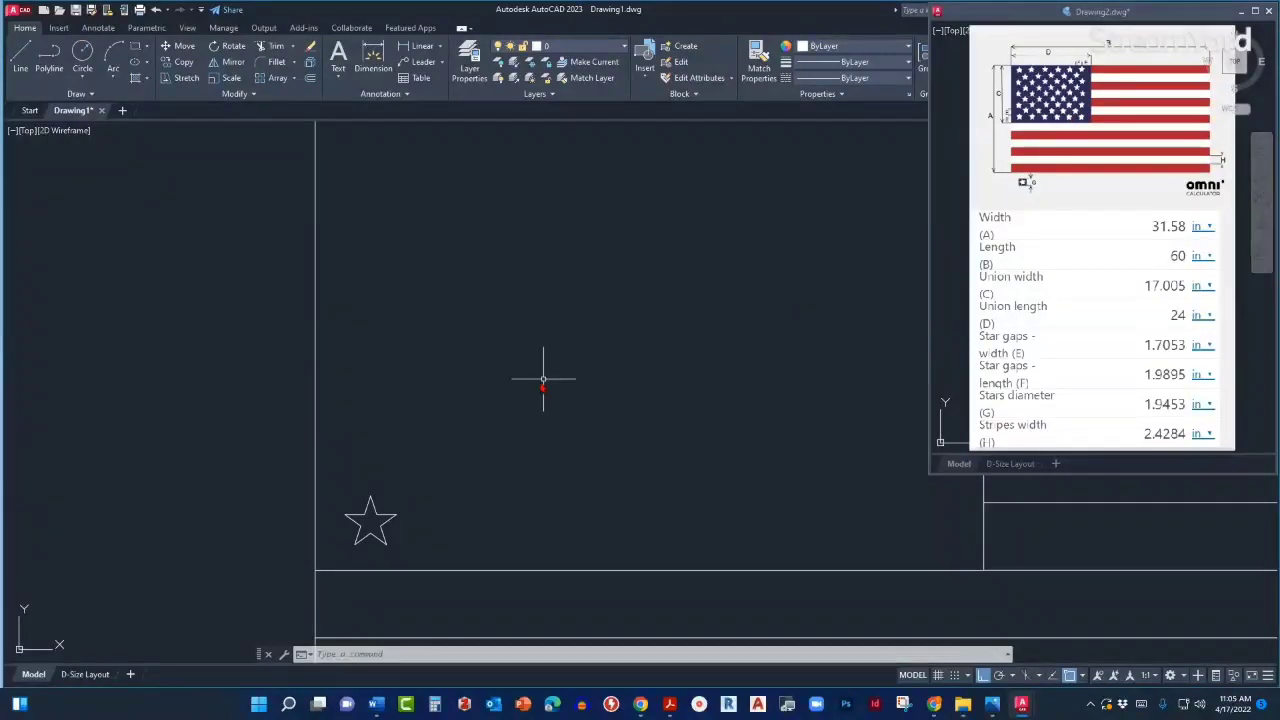
{"action": "middle_click_drag", "start_coordinate": [543, 377], "coordinate": [700, 360]}
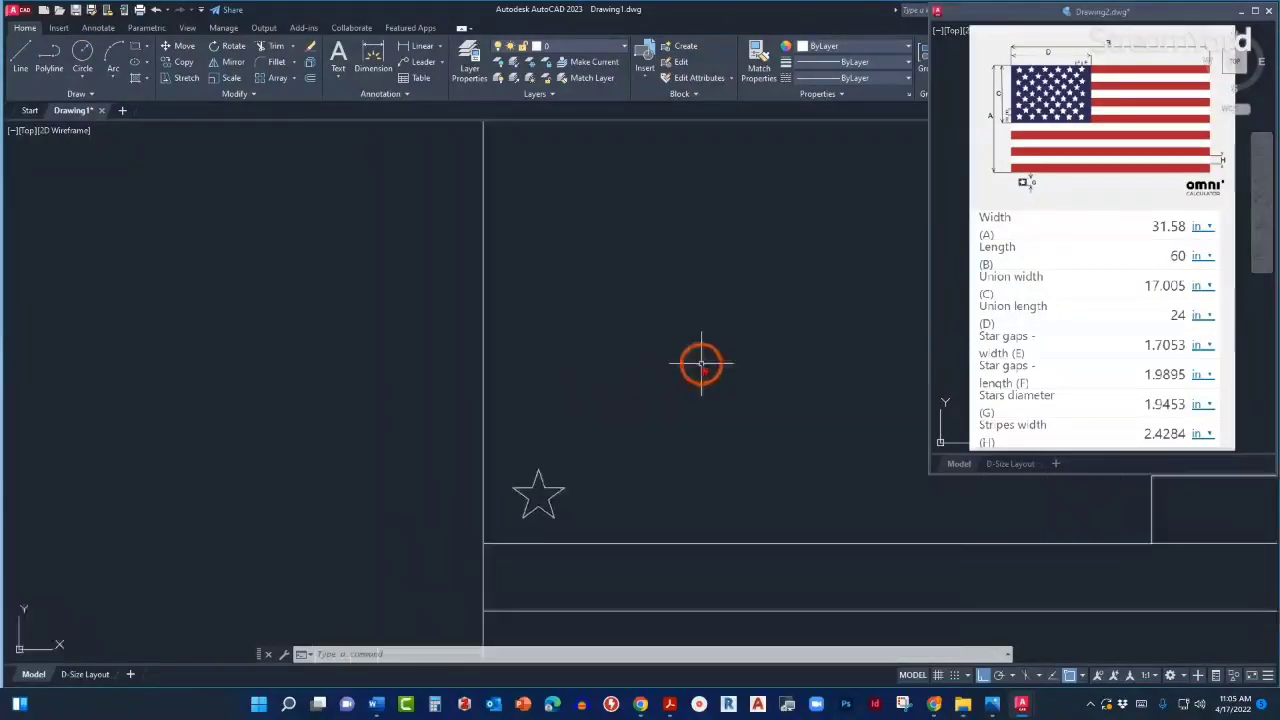
{"action": "left_click", "coordinate": [547, 465]}
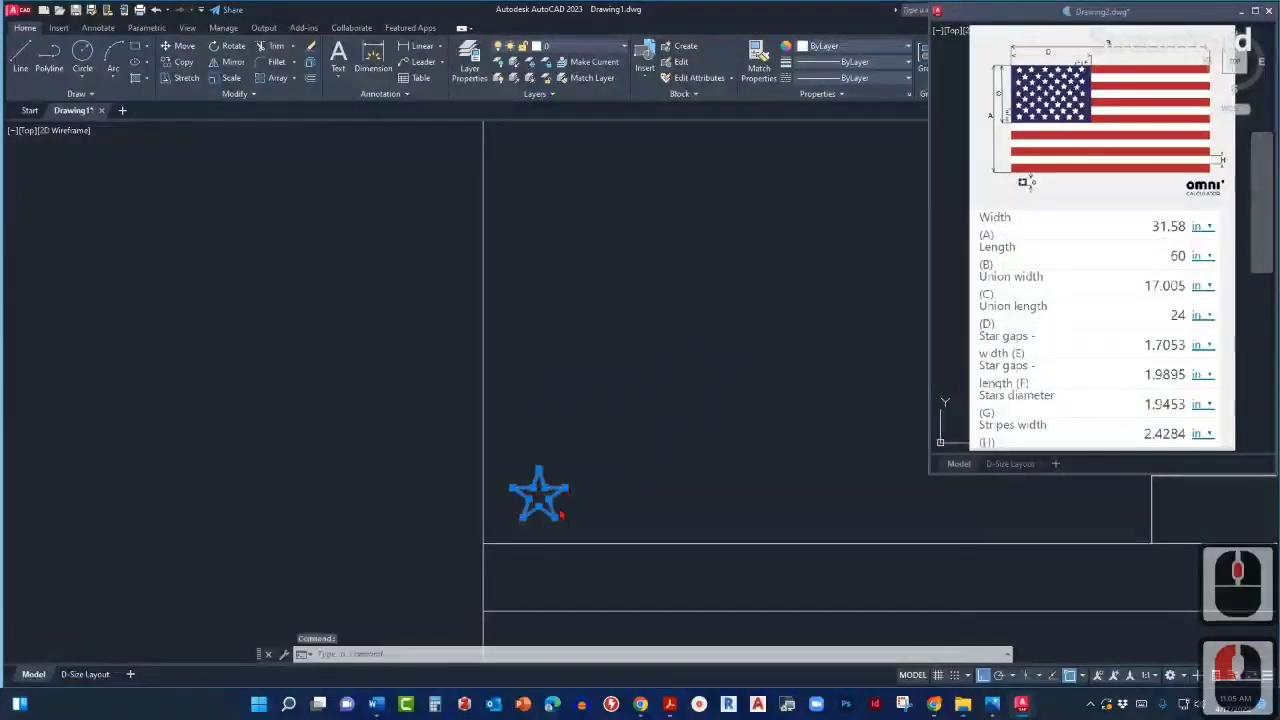
{"action": "scroll", "coordinate": [568, 505], "scroll_direction": "up", "scroll_amount": 2}
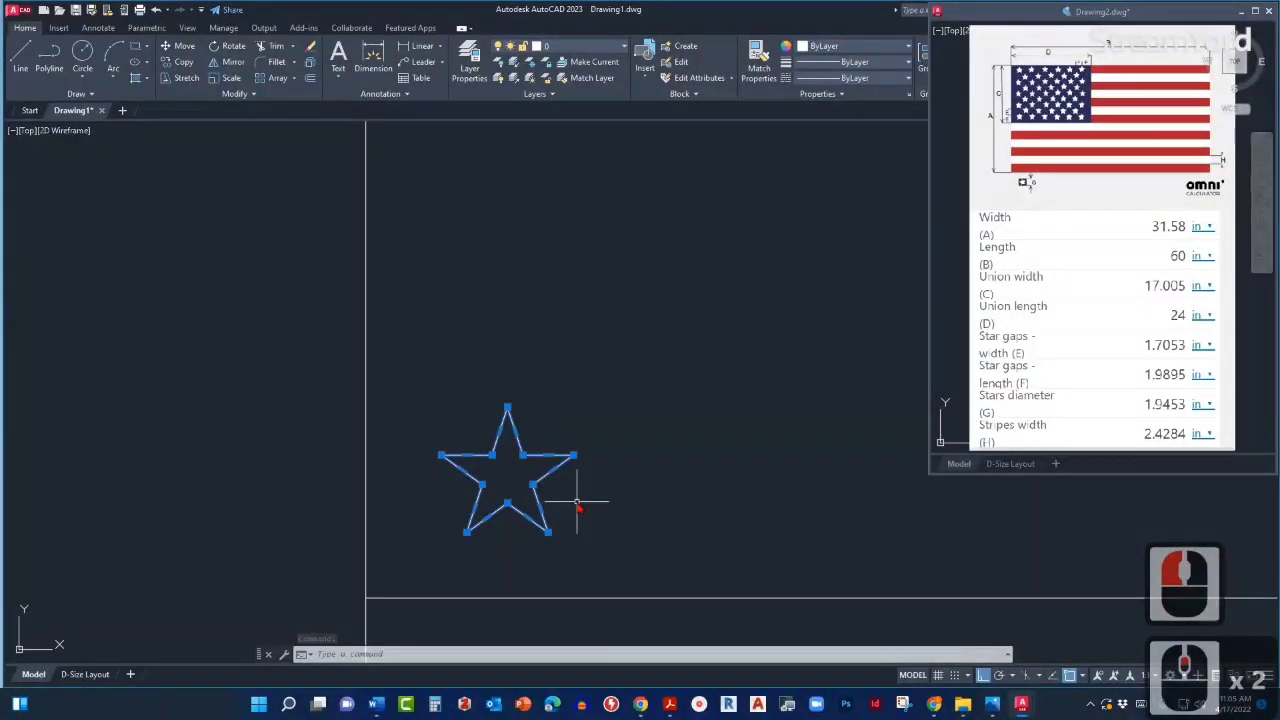
{"action": "middle_click_drag", "start_coordinate": [587, 495], "coordinate": [516, 521]}
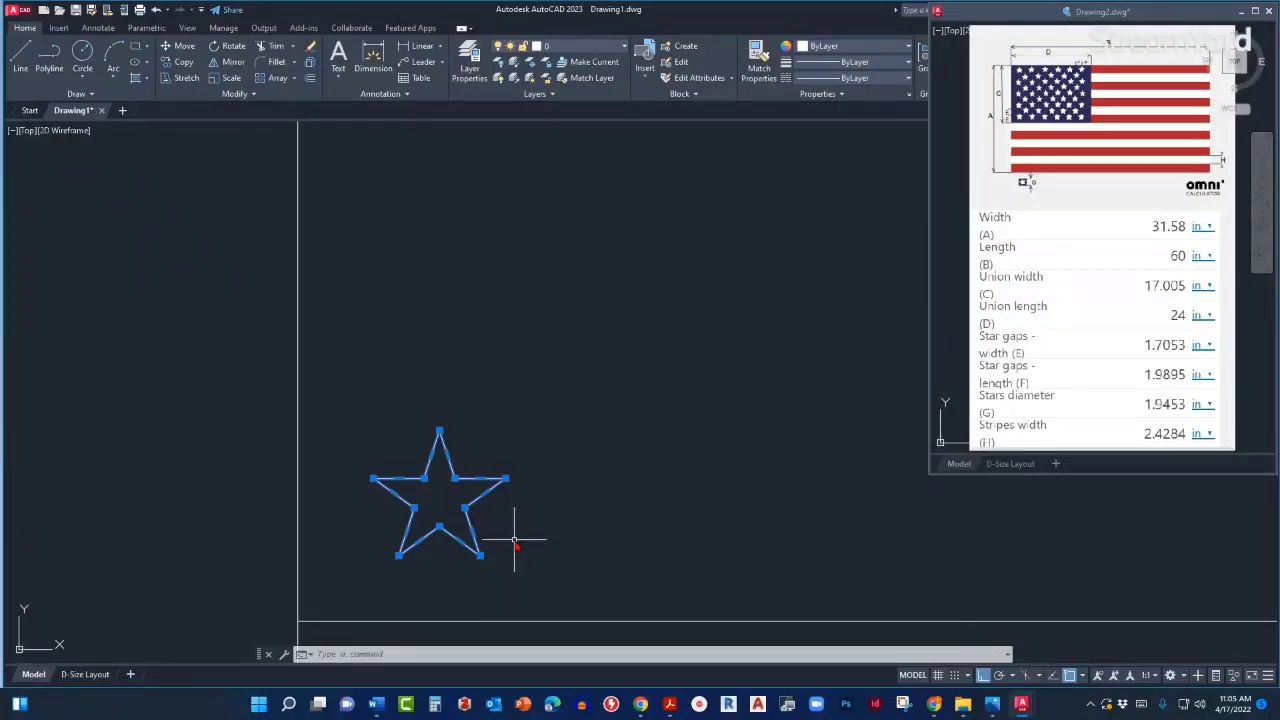
{"action": "scroll", "coordinate": [514, 543], "scroll_direction": "down", "scroll_amount": 2}
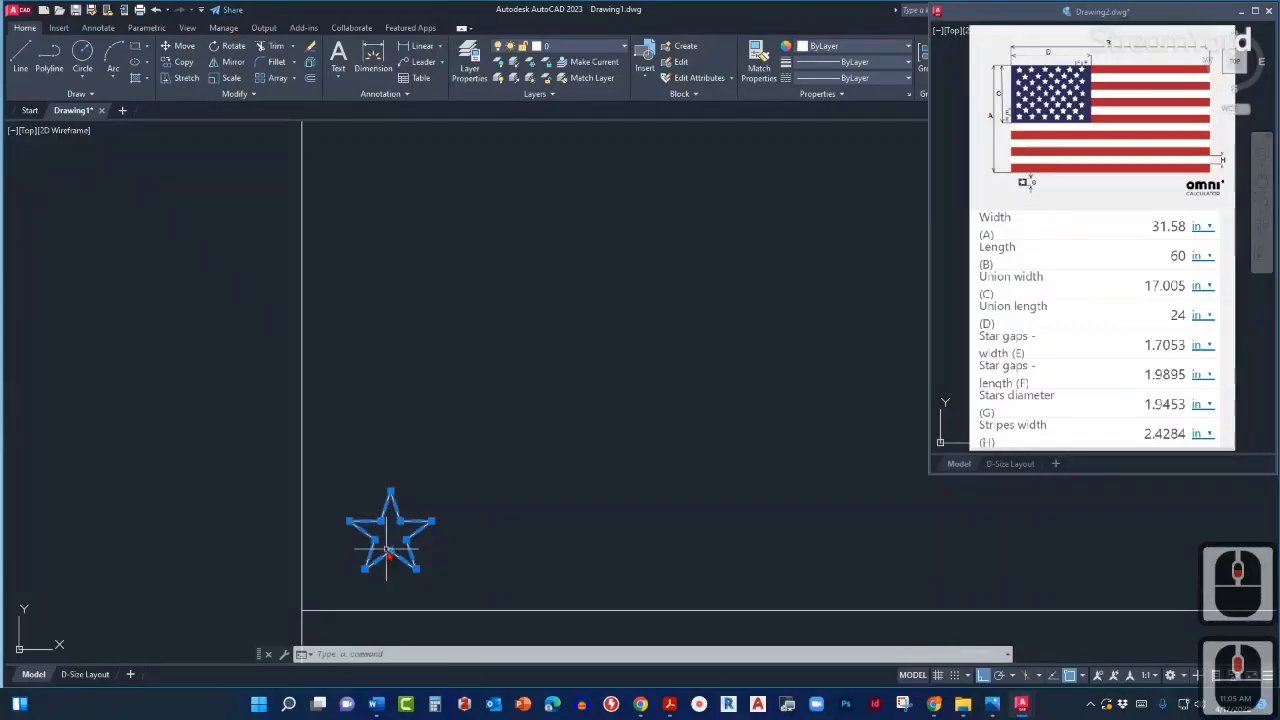
{"action": "mouse_move", "coordinate": [382, 589]}
{"action": "middle_mouse_down"}
{"action": "mouse_move", "coordinate": [514, 580]}
{"action": "mouse_move", "coordinate": [548, 593]}
{"action": "middle_mouse_up"}
{"action": "scroll", "coordinate": [516, 580], "scroll_direction": "up", "scroll_amount": 5}
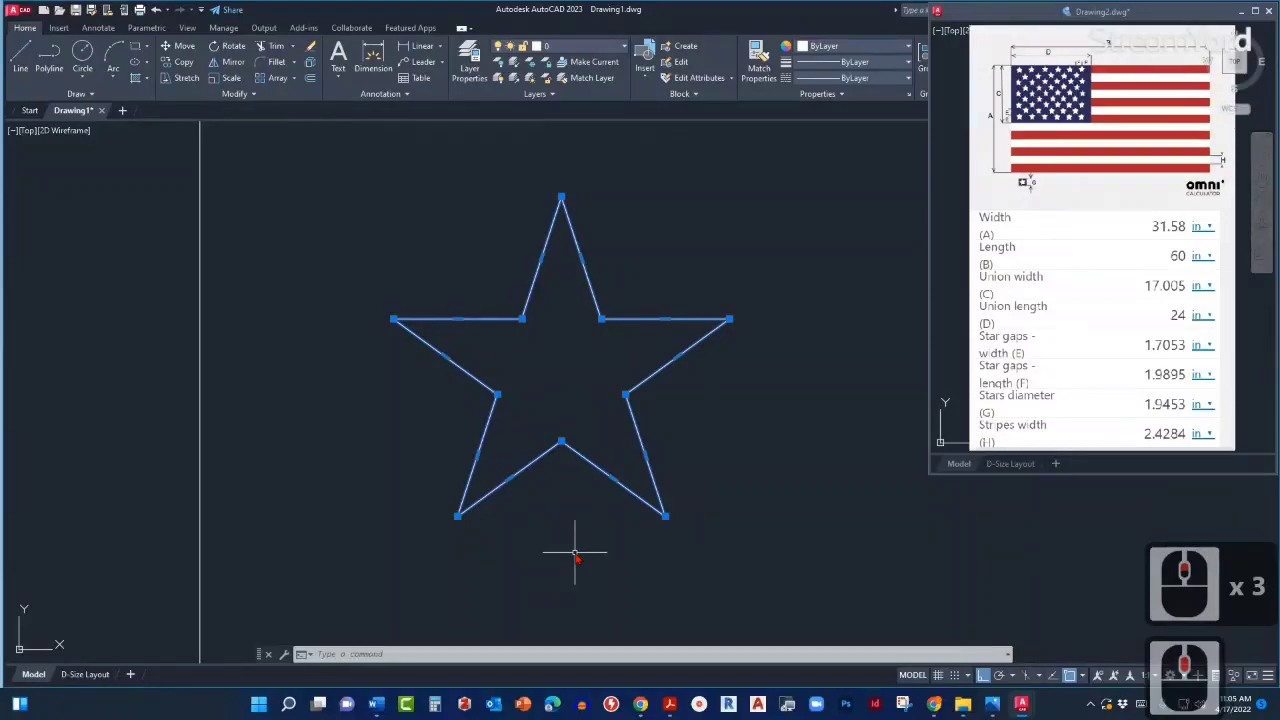
{"action": "type", "text": "B"}
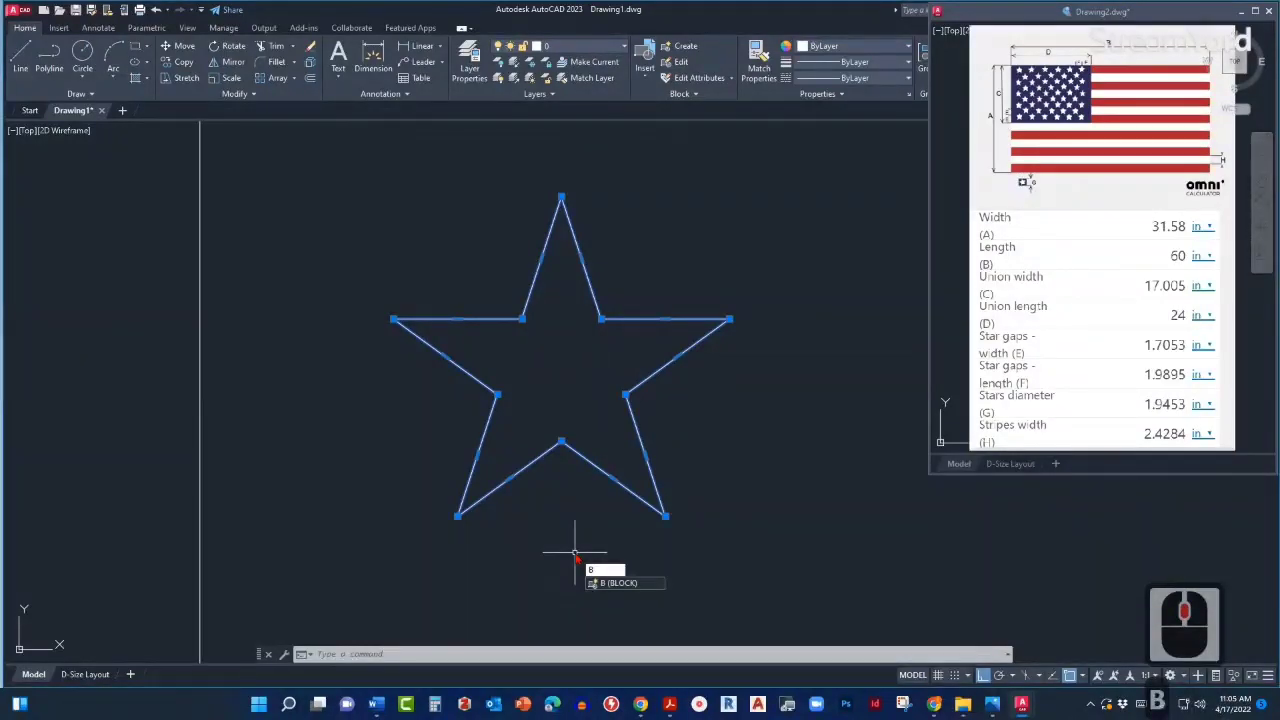
{"action": "key", "text": "Escape"}
{"action": "key", "text": "Escape"}
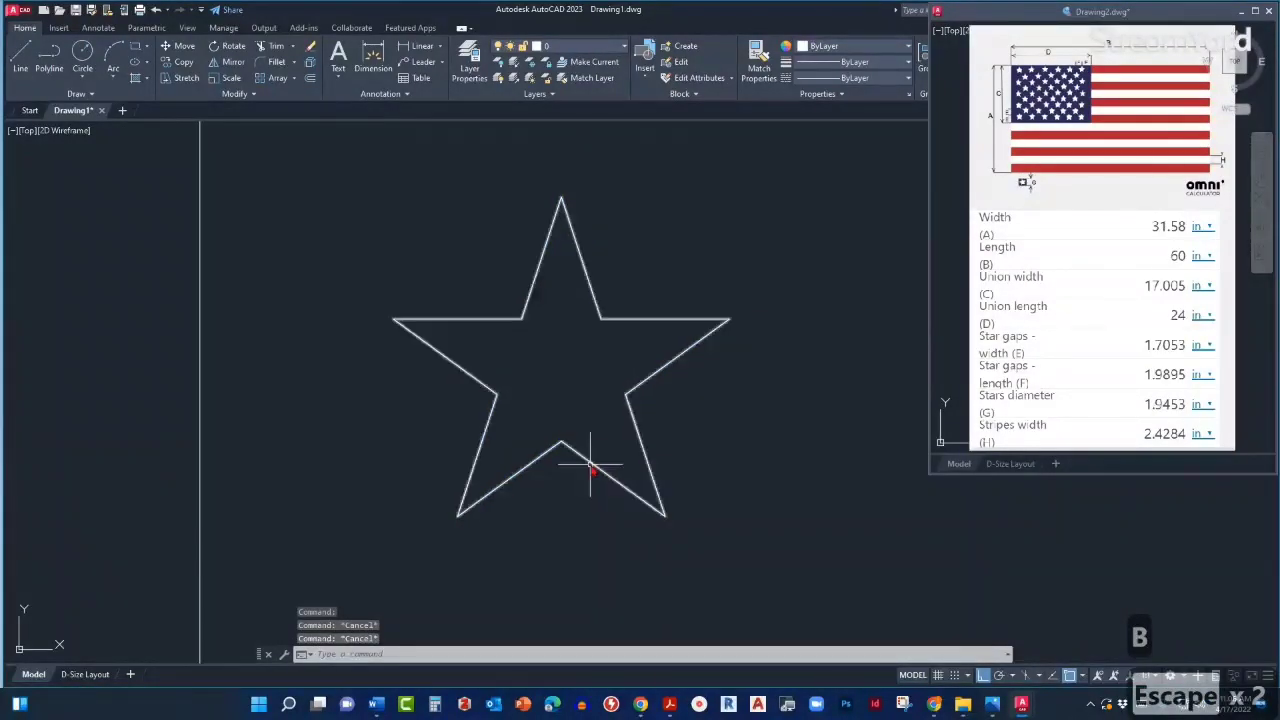
Set up a block definition named STAR with both the base point and the objects specified on screen.
{"action": "type", "text": "B"}
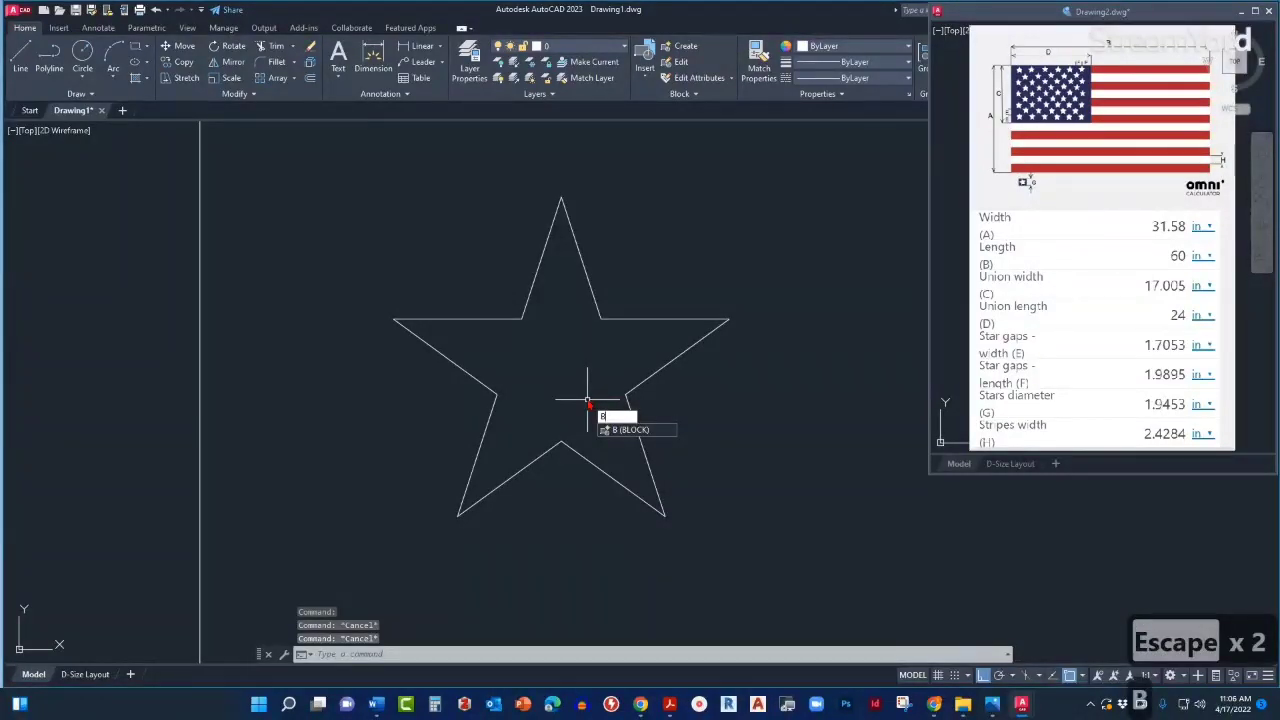
{"action": "key", "text": "Return"}
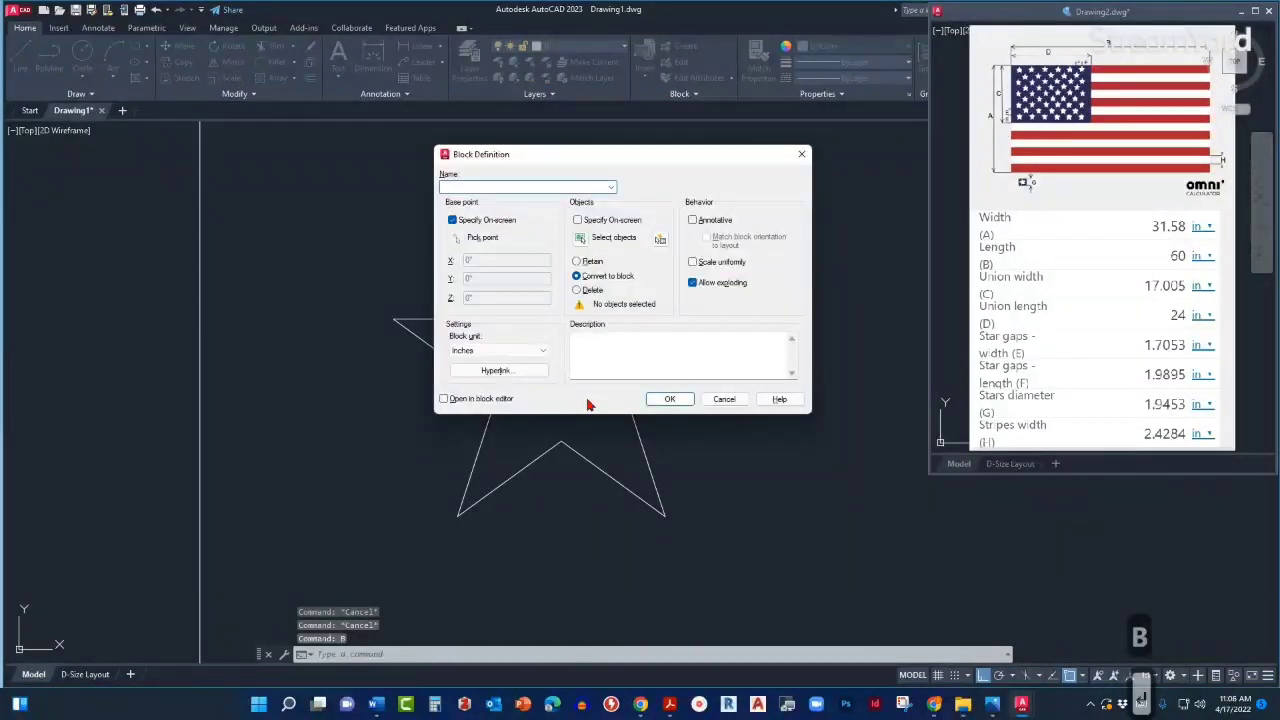
{"action": "left_click_drag", "start_coordinate": [462, 155], "coordinate": [525, 207]}
{"action": "double_click", "coordinate": [516, 238]}
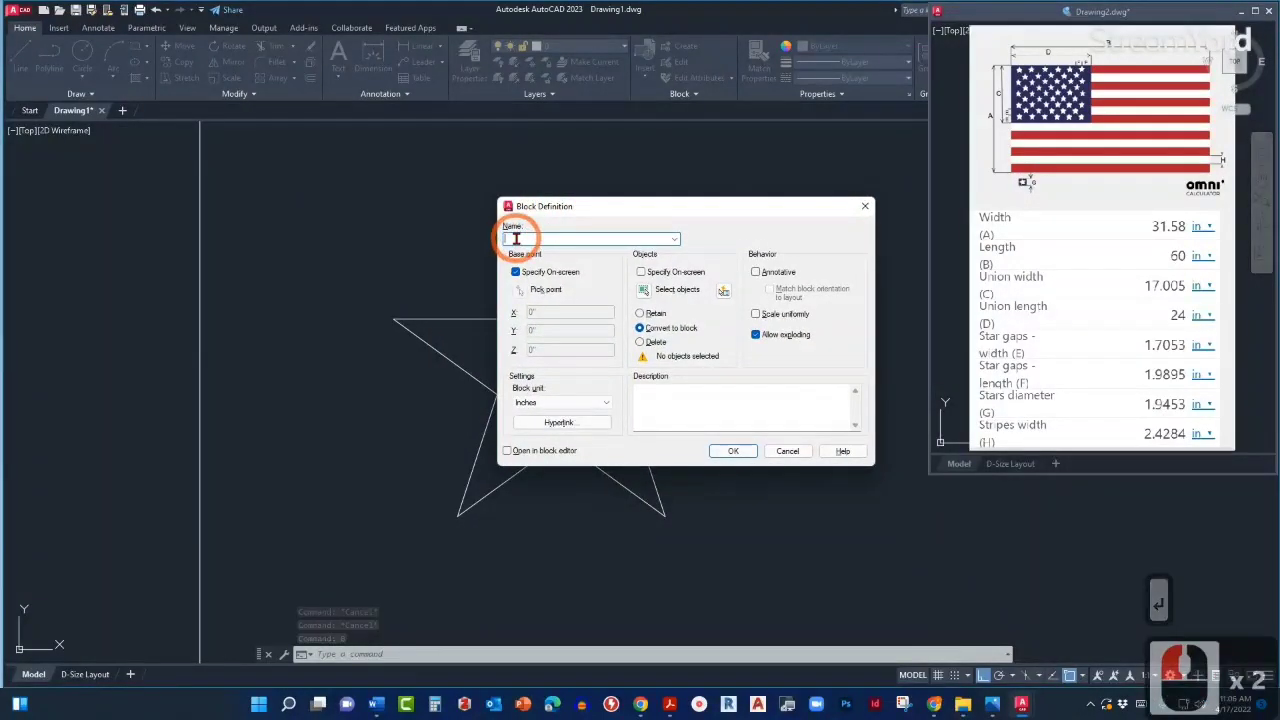
{"action": "type", "text": "STAR"}
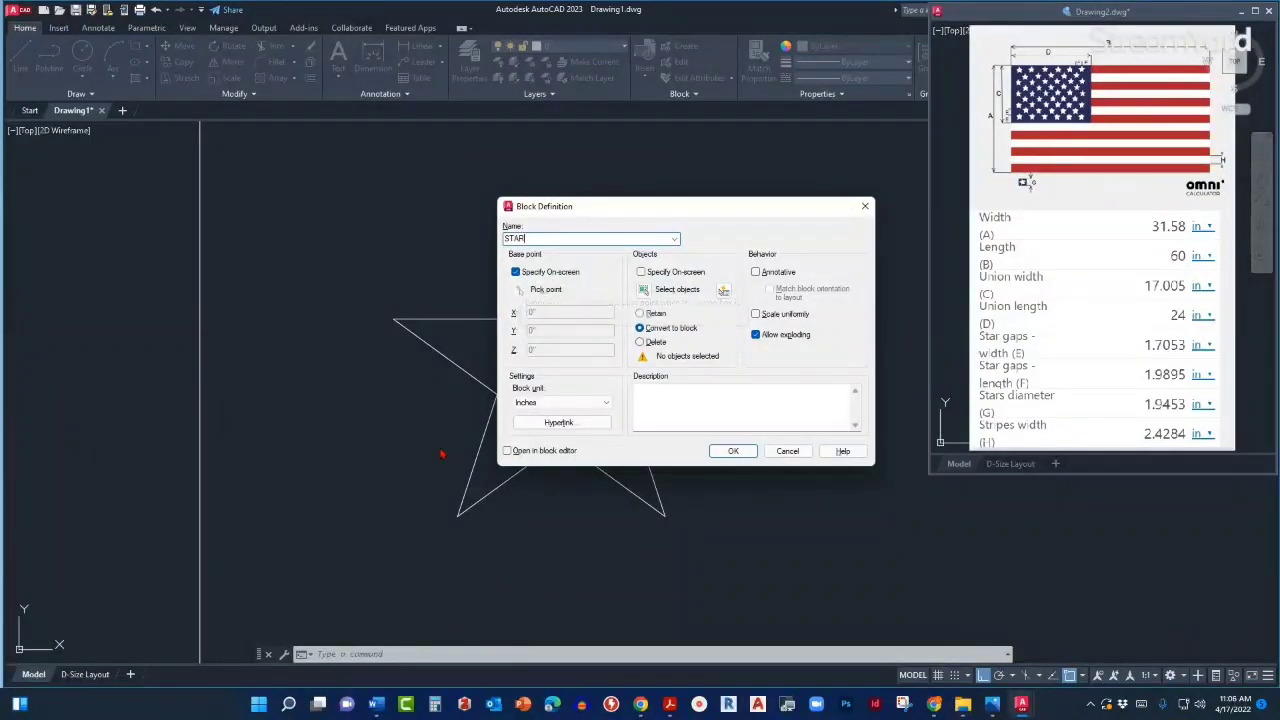
{"action": "left_click", "coordinate": [641, 272]}
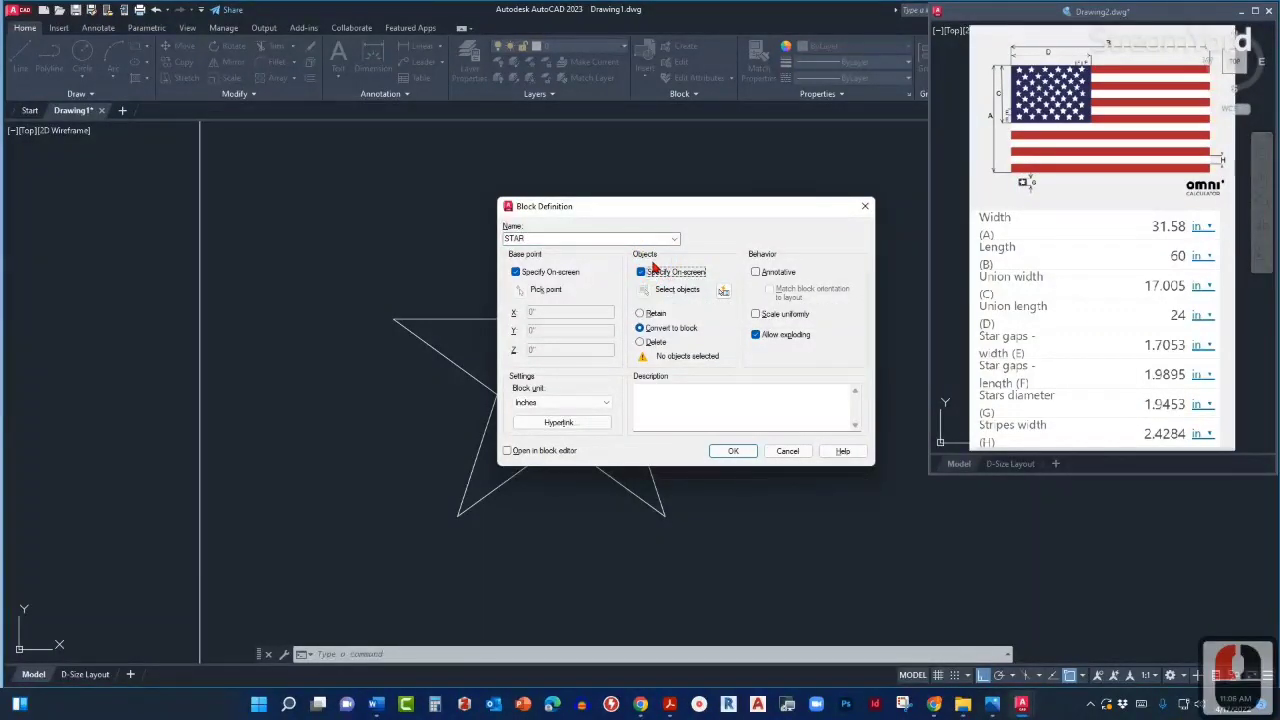
{"action": "left_click", "coordinate": [733, 452]}
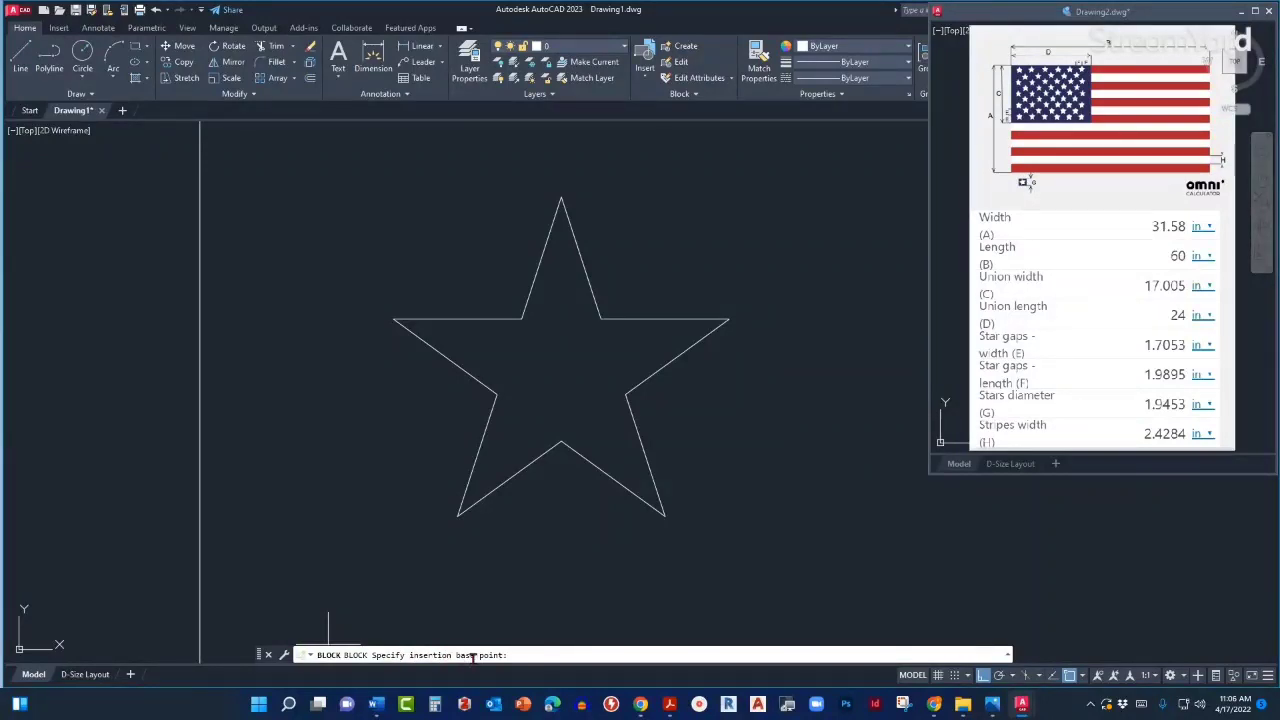
Use the star's center as the insertion base point and convert the star outline into the block.
{"action": "scroll", "coordinate": [466, 443], "scroll_direction": "down", "scroll_amount": 2}
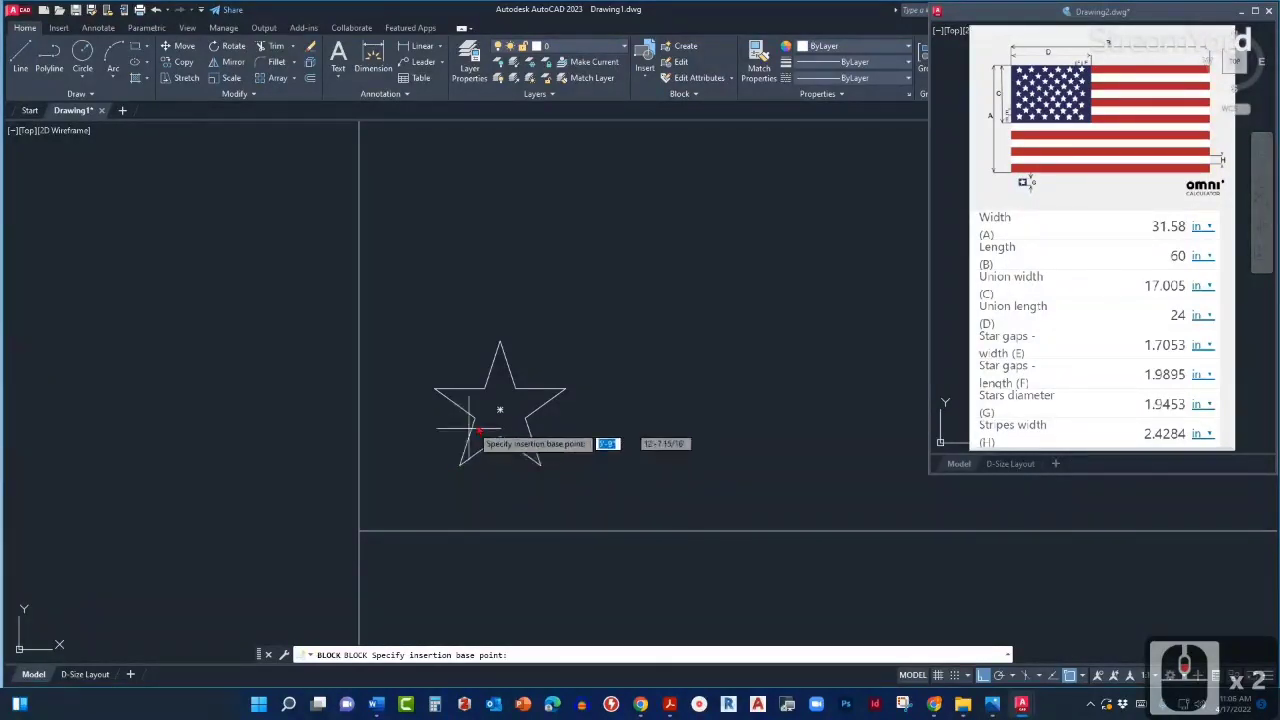
{"action": "scroll", "coordinate": [468, 422], "scroll_direction": "up", "scroll_amount": 2}
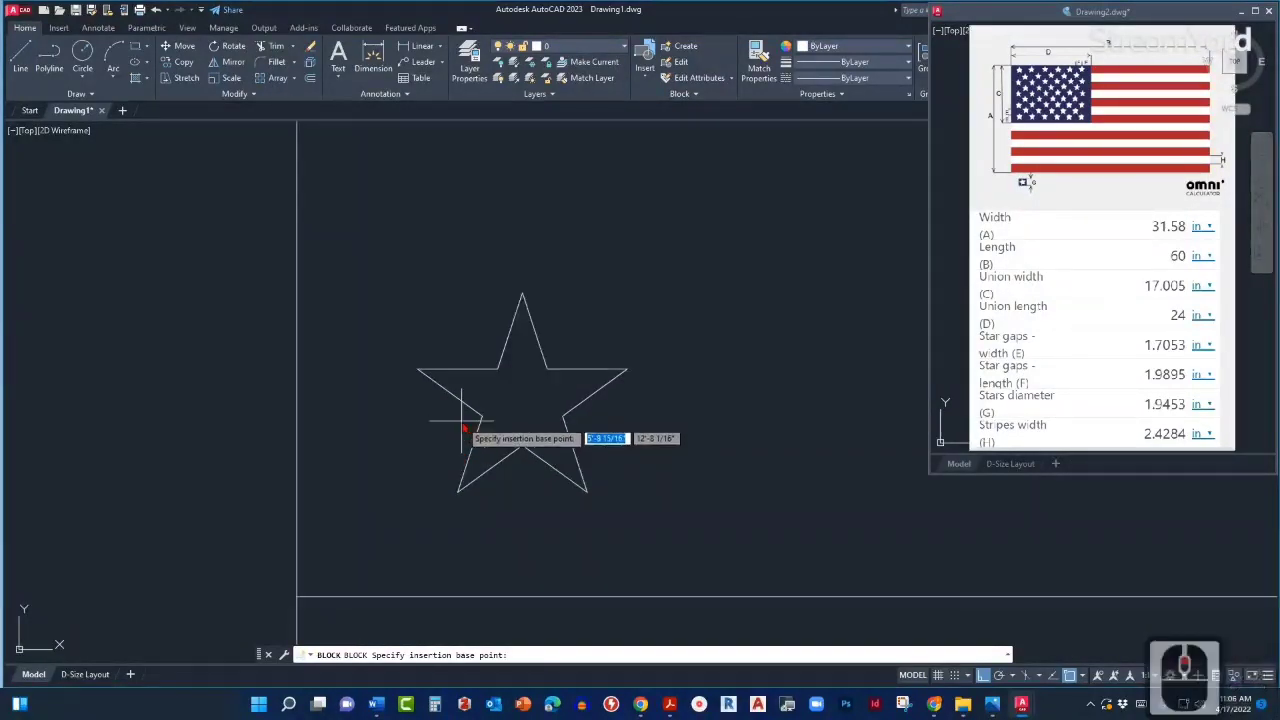
{"action": "left_click", "coordinate": [522, 404]}
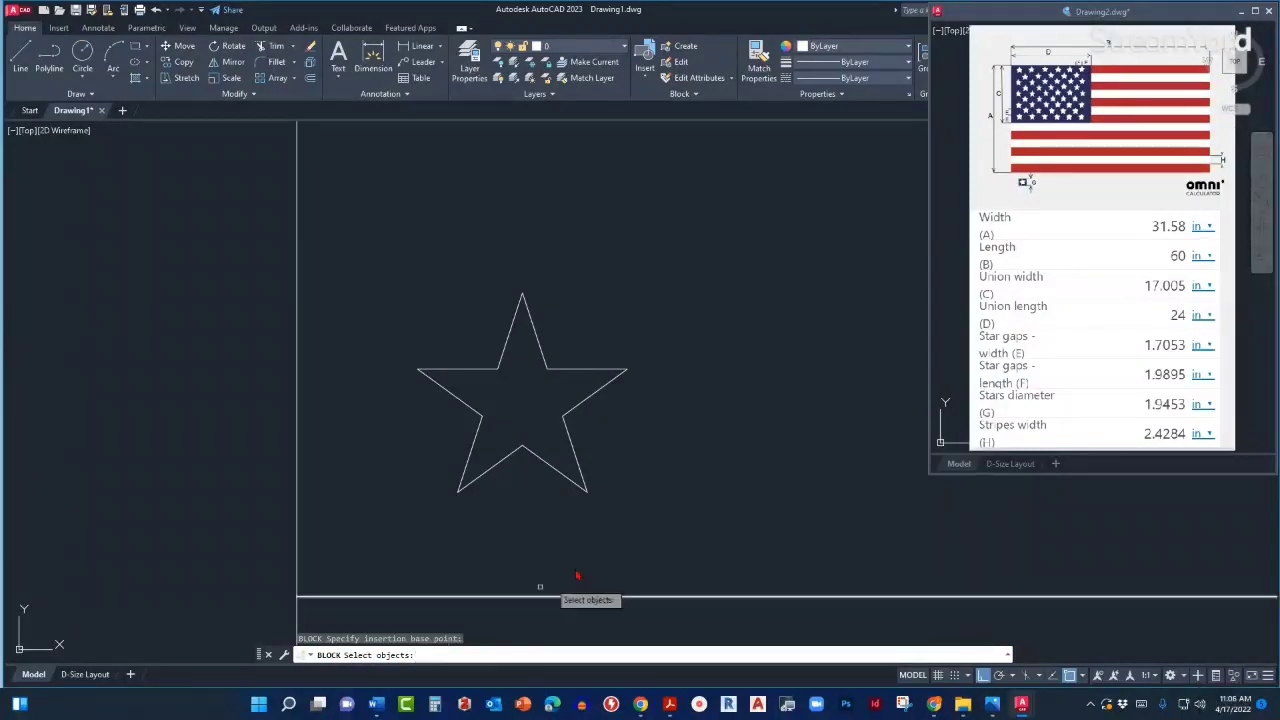
{"action": "left_click", "coordinate": [570, 443]}
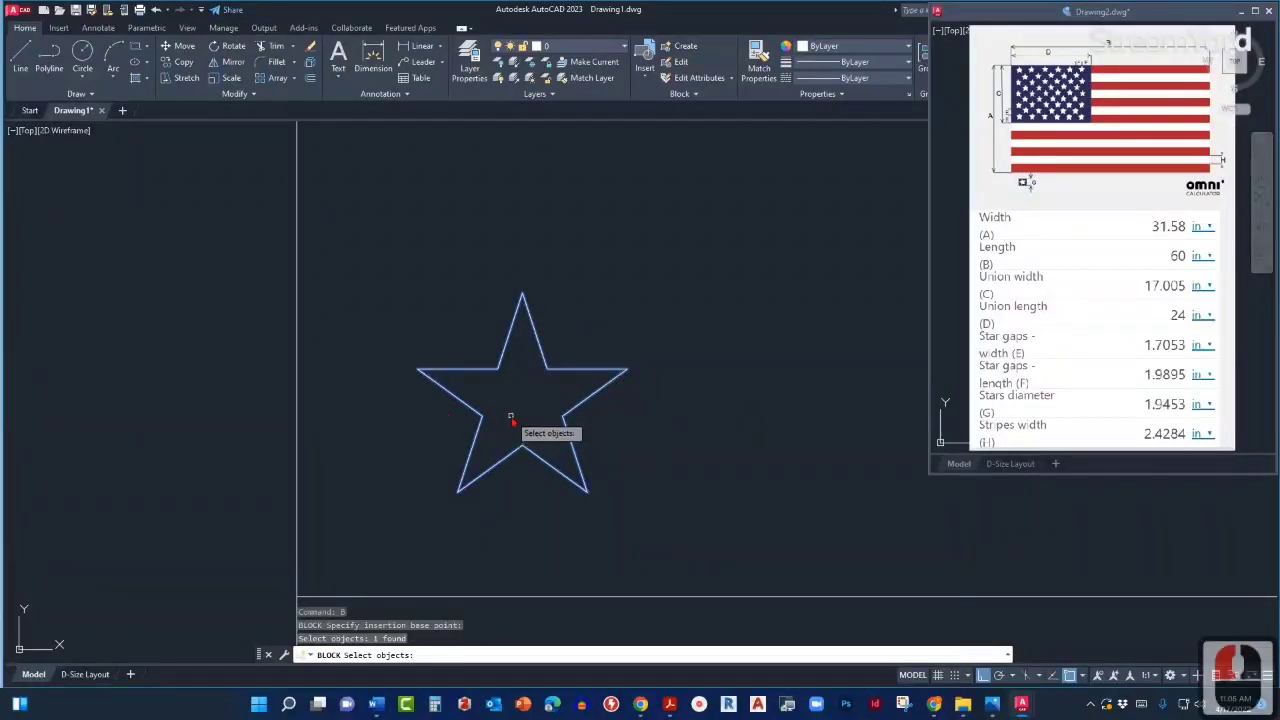
{"action": "key", "text": "Return"}
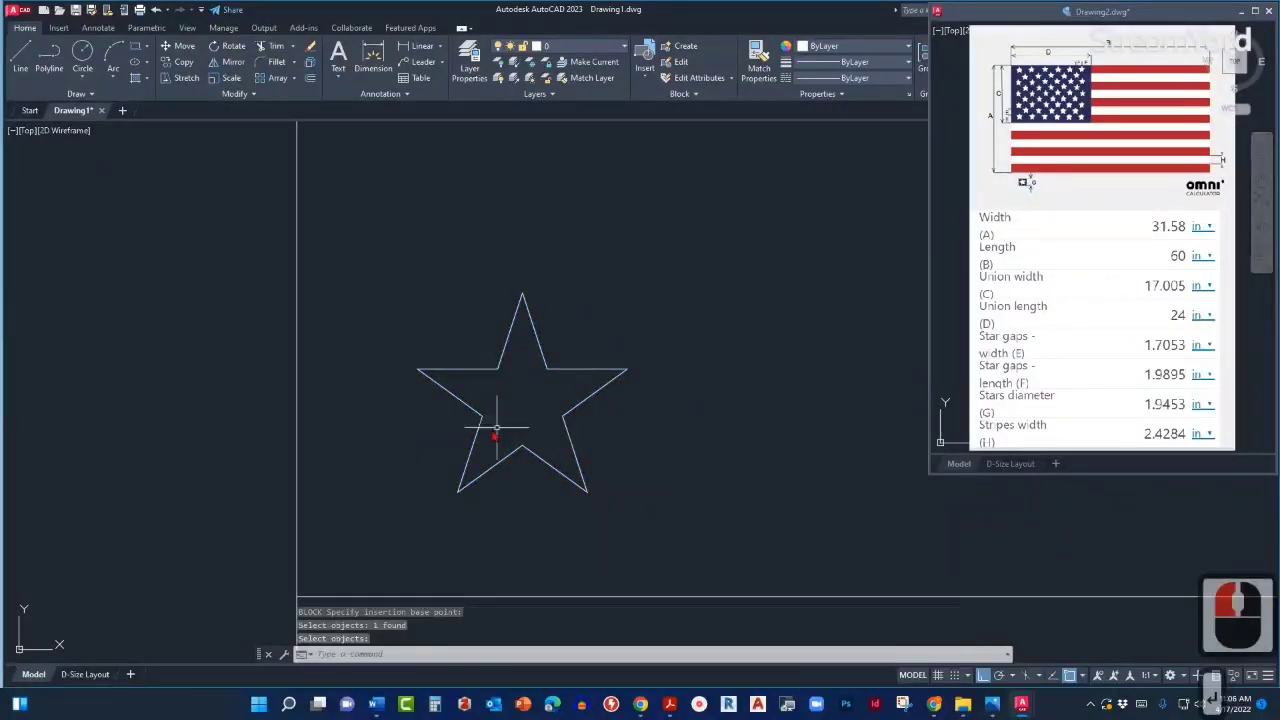
Examine the star block's grip and its position within the union against the flag reference.
{"action": "scroll", "coordinate": [477, 466], "scroll_direction": "down", "scroll_amount": 3}
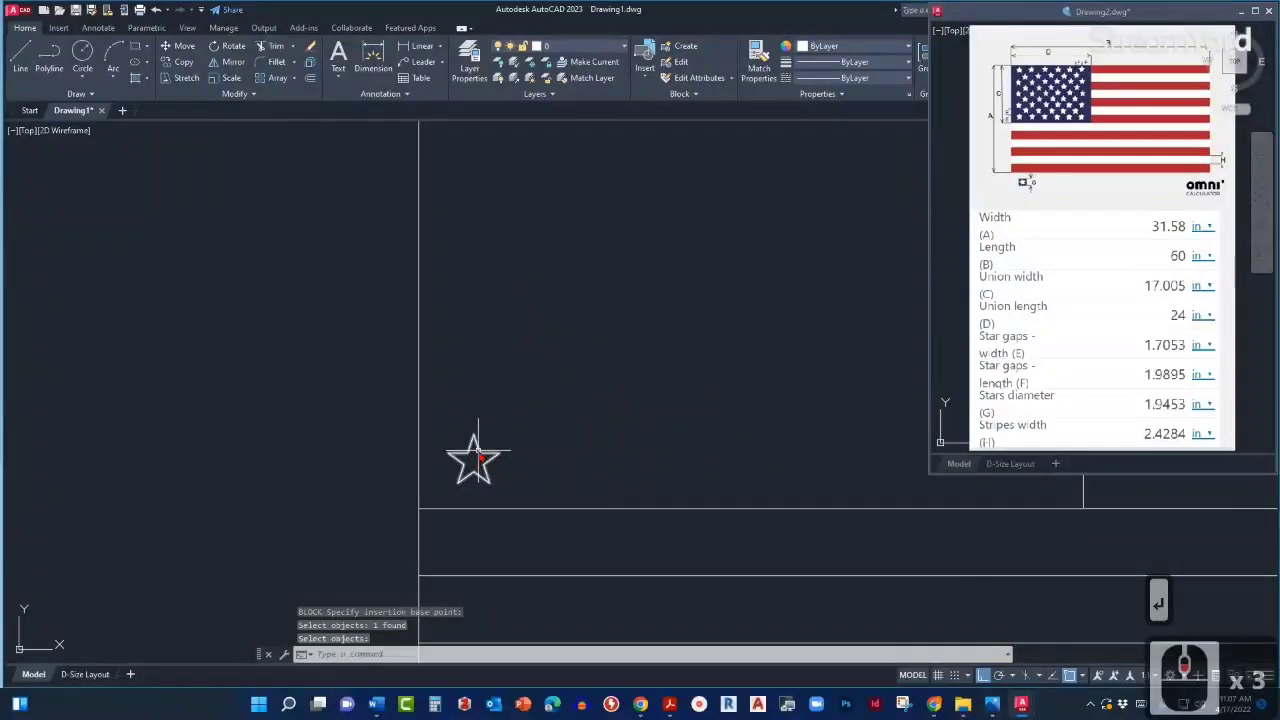
{"action": "left_click", "coordinate": [478, 457]}
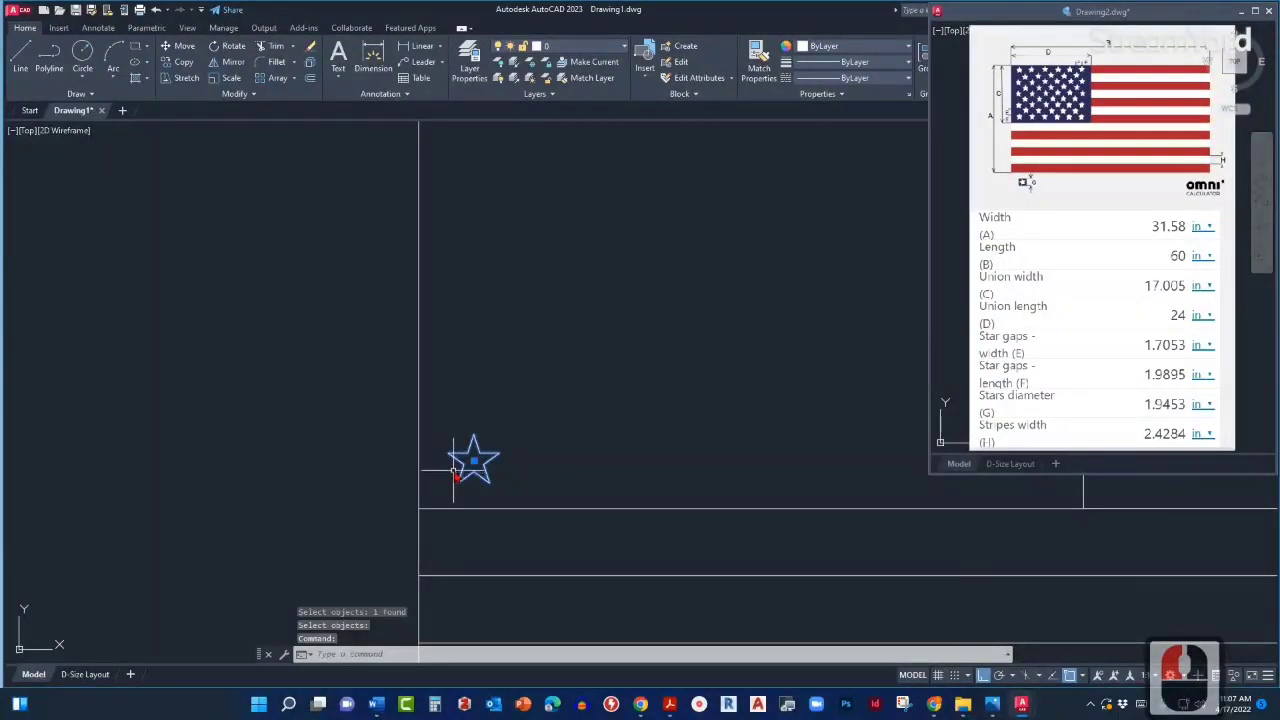
{"action": "scroll", "coordinate": [456, 474], "scroll_direction": "up", "scroll_amount": 2}
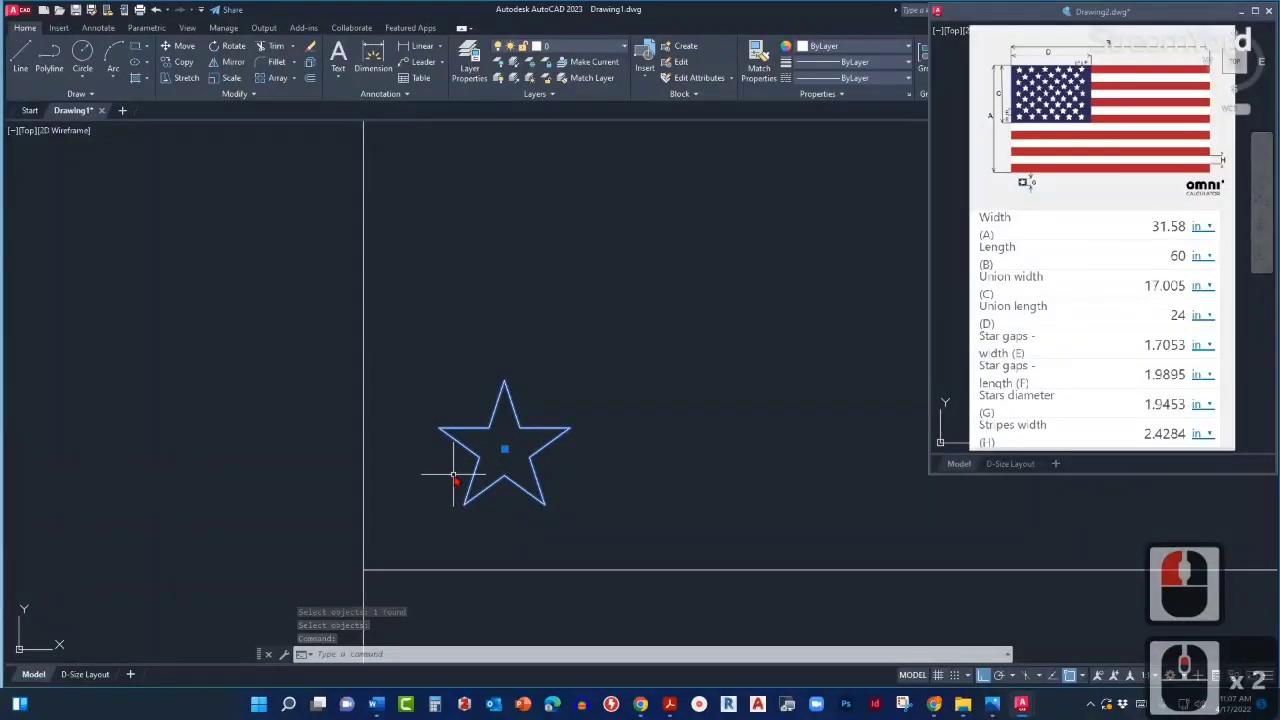
{"action": "scroll", "coordinate": [475, 424], "scroll_direction": "up", "scroll_amount": 2}
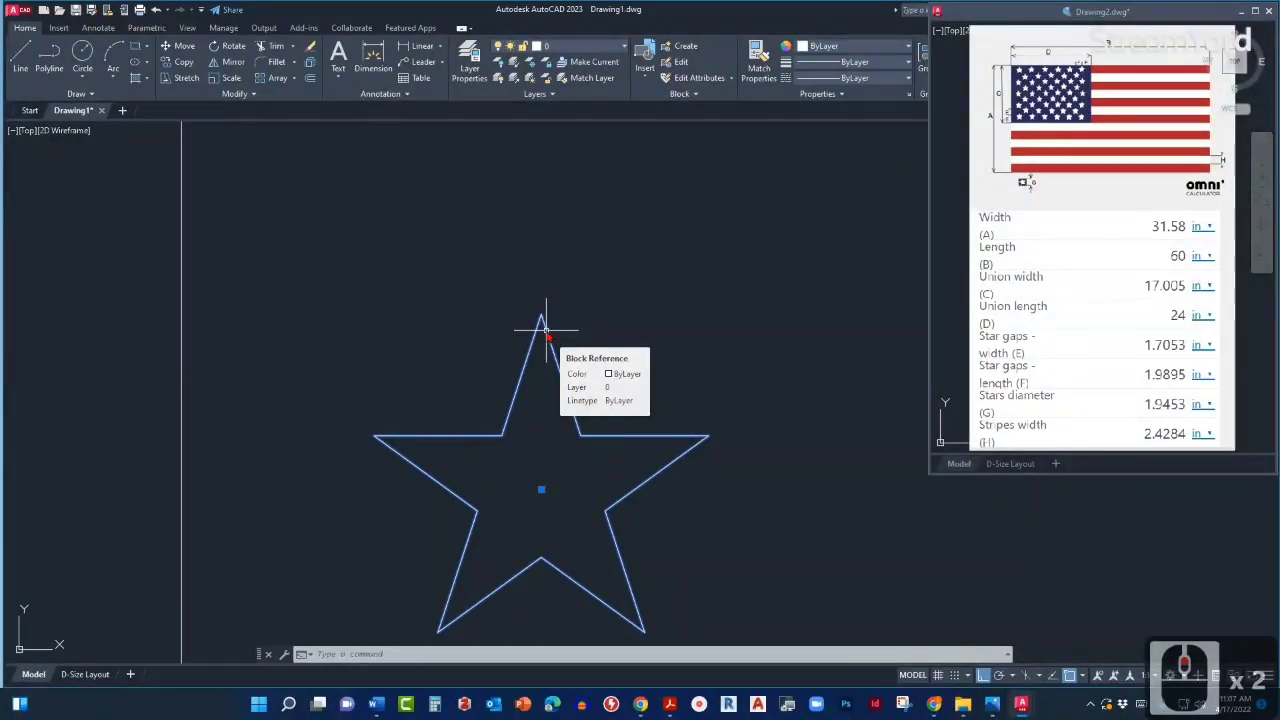
{"action": "scroll", "coordinate": [465, 432], "scroll_direction": "down", "scroll_amount": 3}
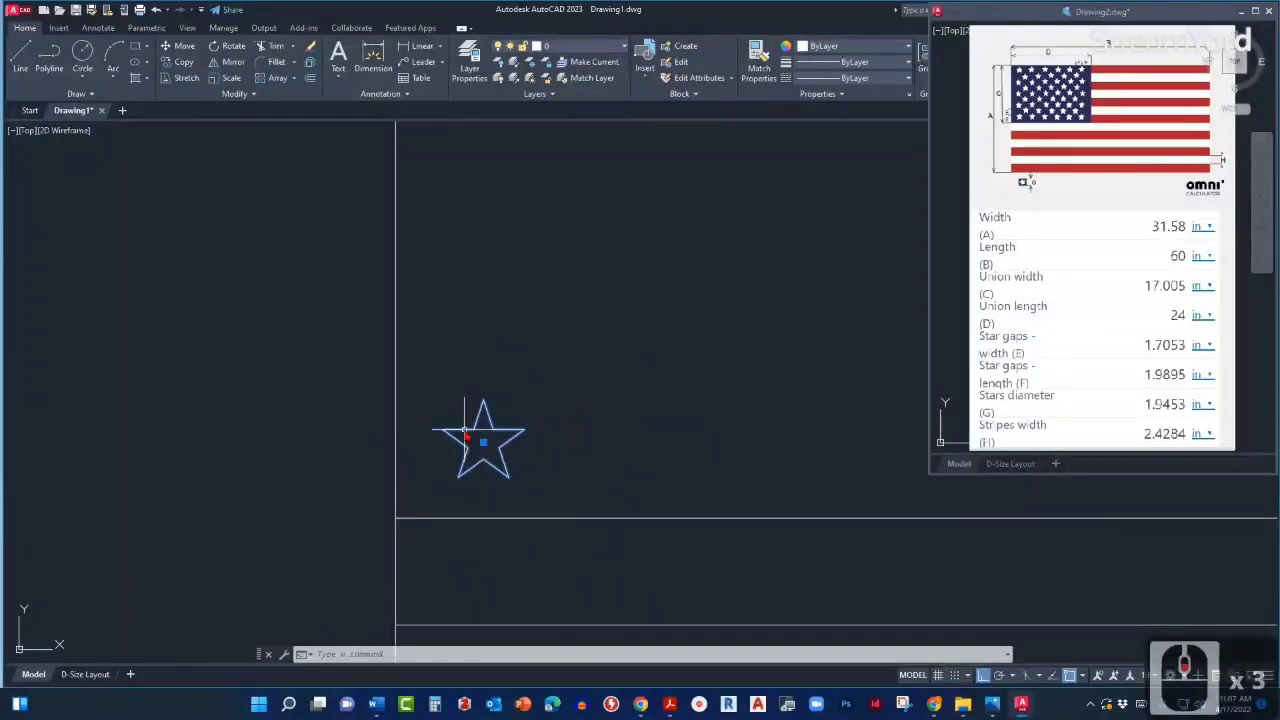
{"action": "scroll", "coordinate": [465, 432], "scroll_direction": "down", "scroll_amount": 1}
{"action": "middle_click_drag", "start_coordinate": [580, 357], "coordinate": [509, 466]}
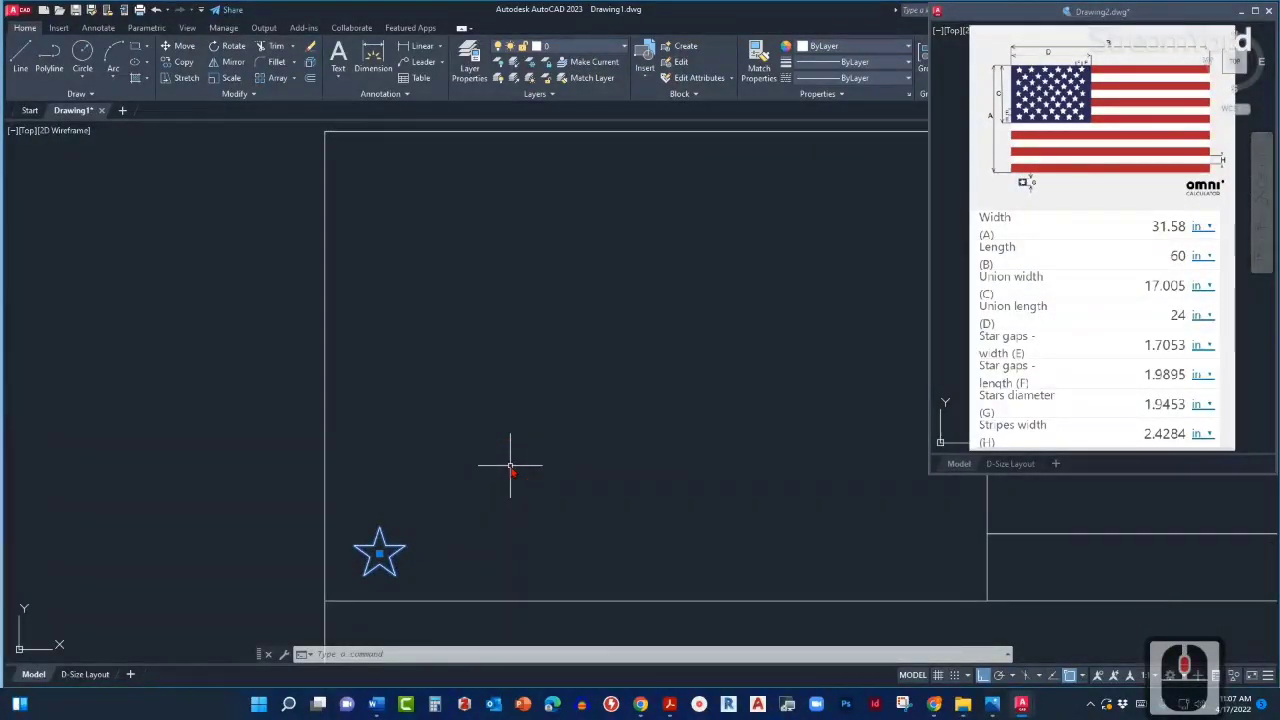
{"action": "mouse_move", "coordinate": [510, 473]}
{"action": "middle_mouse_down"}
{"action": "mouse_move", "coordinate": [508, 491]}
{"action": "mouse_move", "coordinate": [479, 494]}
{"action": "middle_mouse_up"}
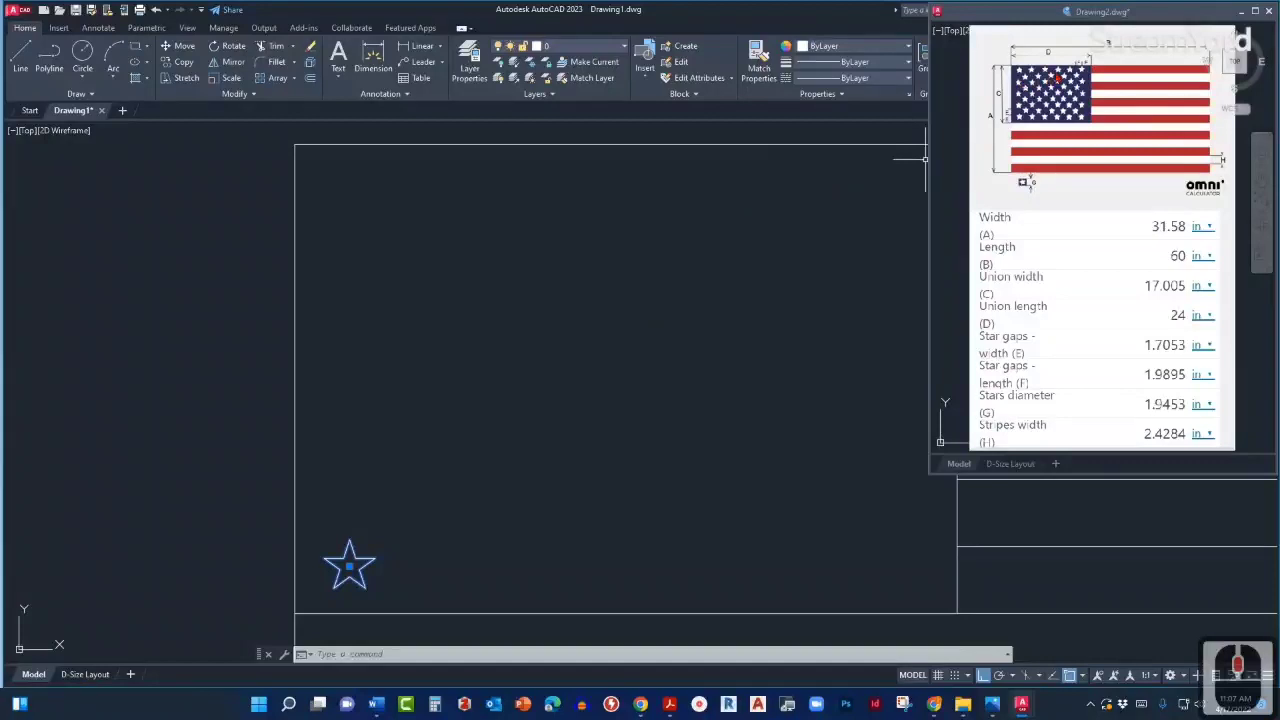
{"action": "middle_click_drag", "start_coordinate": [606, 424], "coordinate": [641, 438]}
{"action": "key", "text": "Escape"}
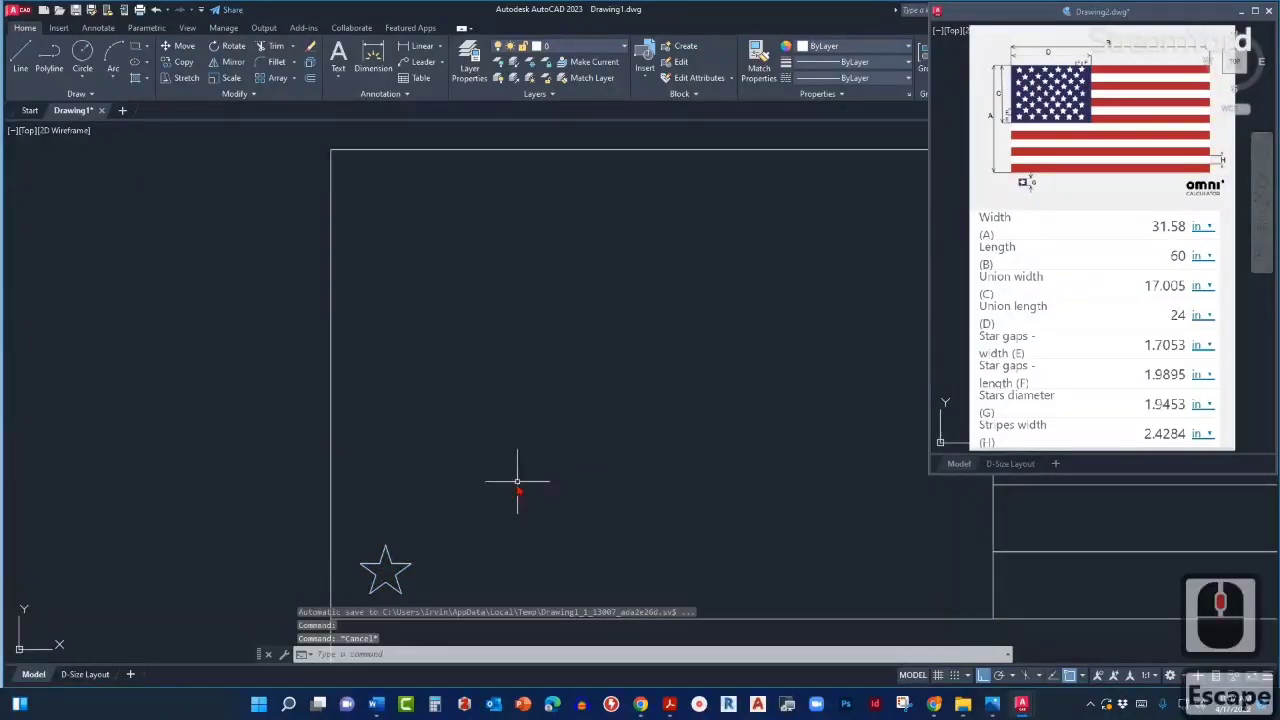
{"action": "mouse_move", "coordinate": [517, 486]}
{"action": "middle_mouse_down"}
{"action": "mouse_move", "coordinate": [537, 474]}
{"action": "mouse_move", "coordinate": [511, 500]}
{"action": "mouse_move", "coordinate": [440, 471]}
{"action": "mouse_move", "coordinate": [369, 480]}
{"action": "middle_mouse_up"}
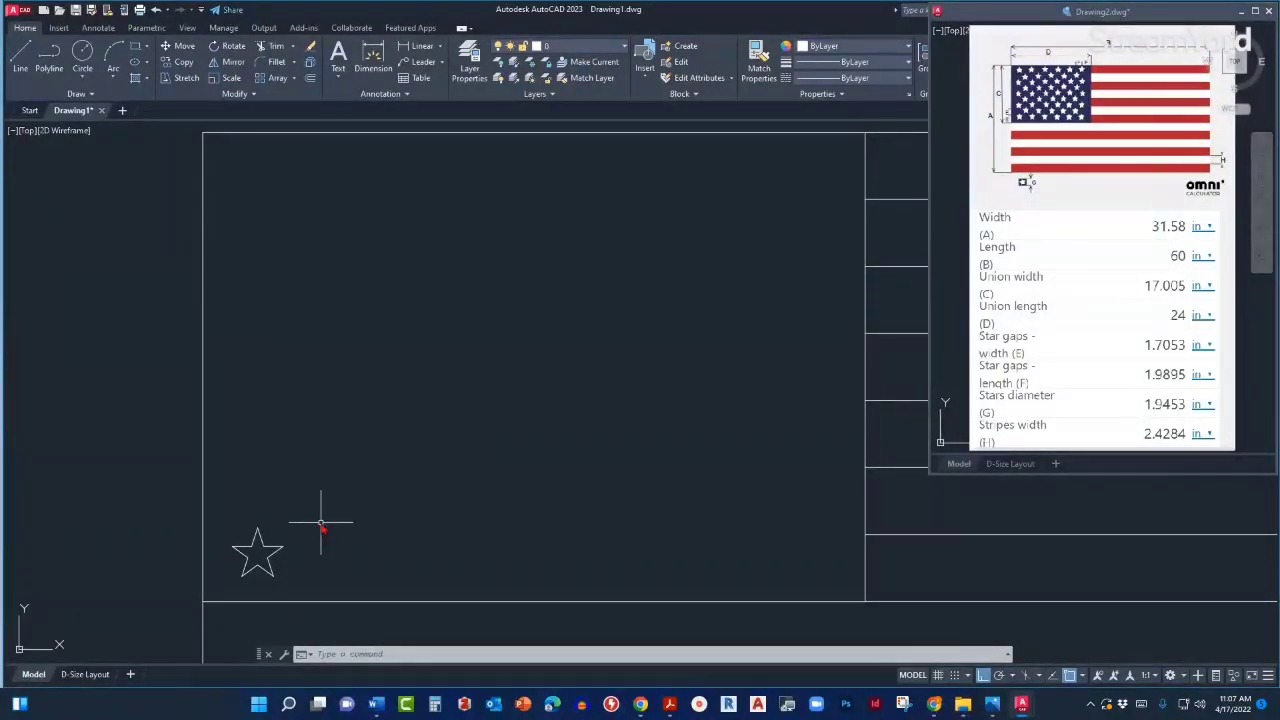
{"action": "middle_click_drag", "start_coordinate": [316, 523], "coordinate": [500, 437]}
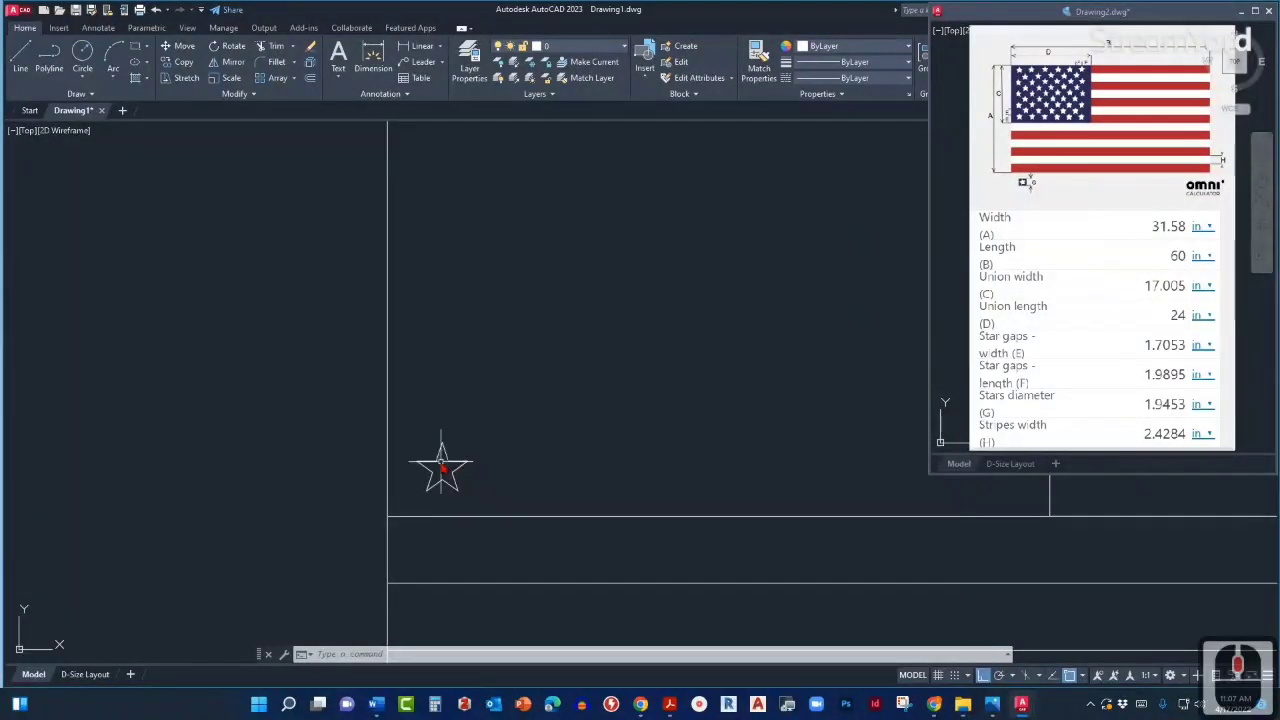
{"action": "scroll", "coordinate": [441, 470], "scroll_direction": "up", "scroll_amount": 2}
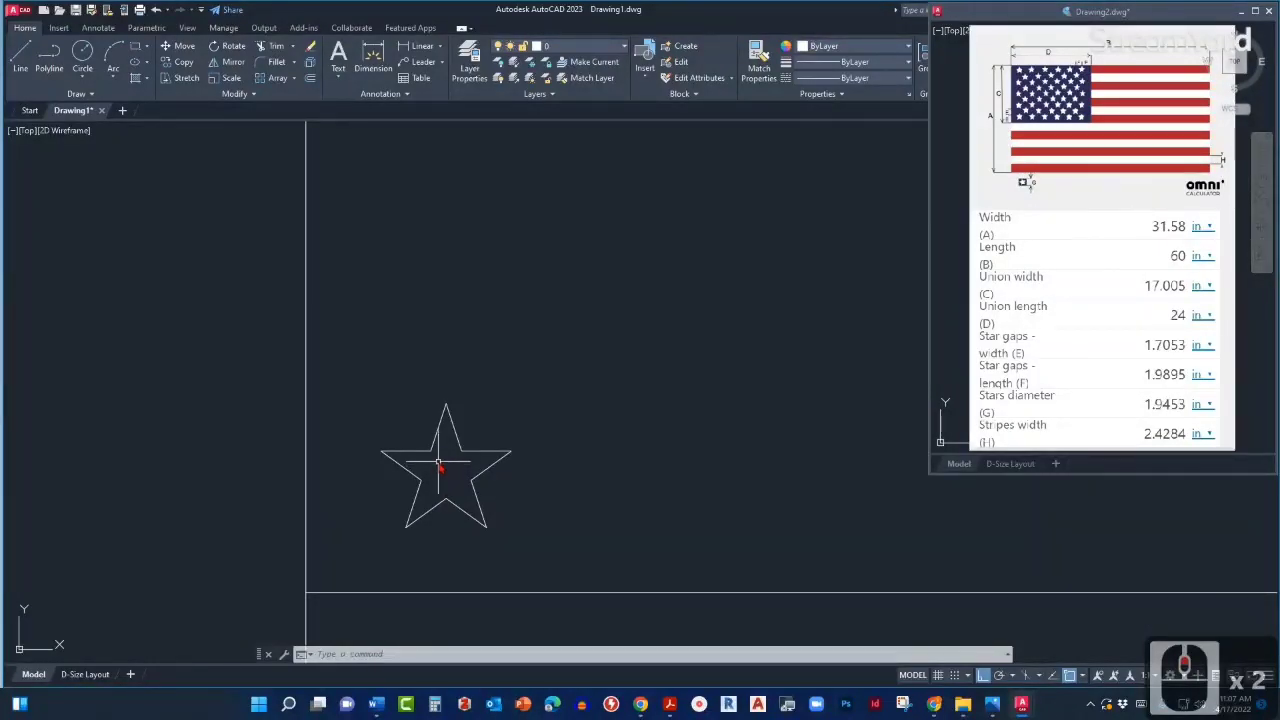
{"action": "left_click", "coordinate": [448, 413]}
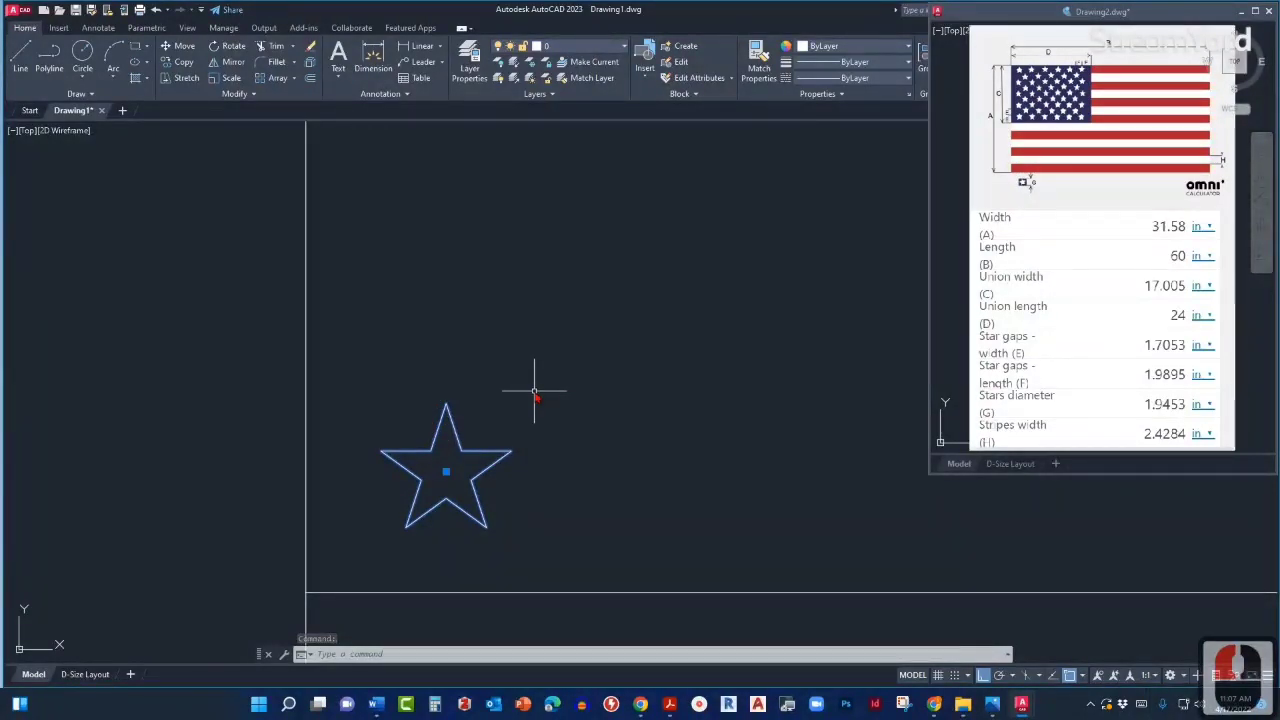
{"action": "key", "text": "Escape"}
{"action": "key", "text": "Escape"}
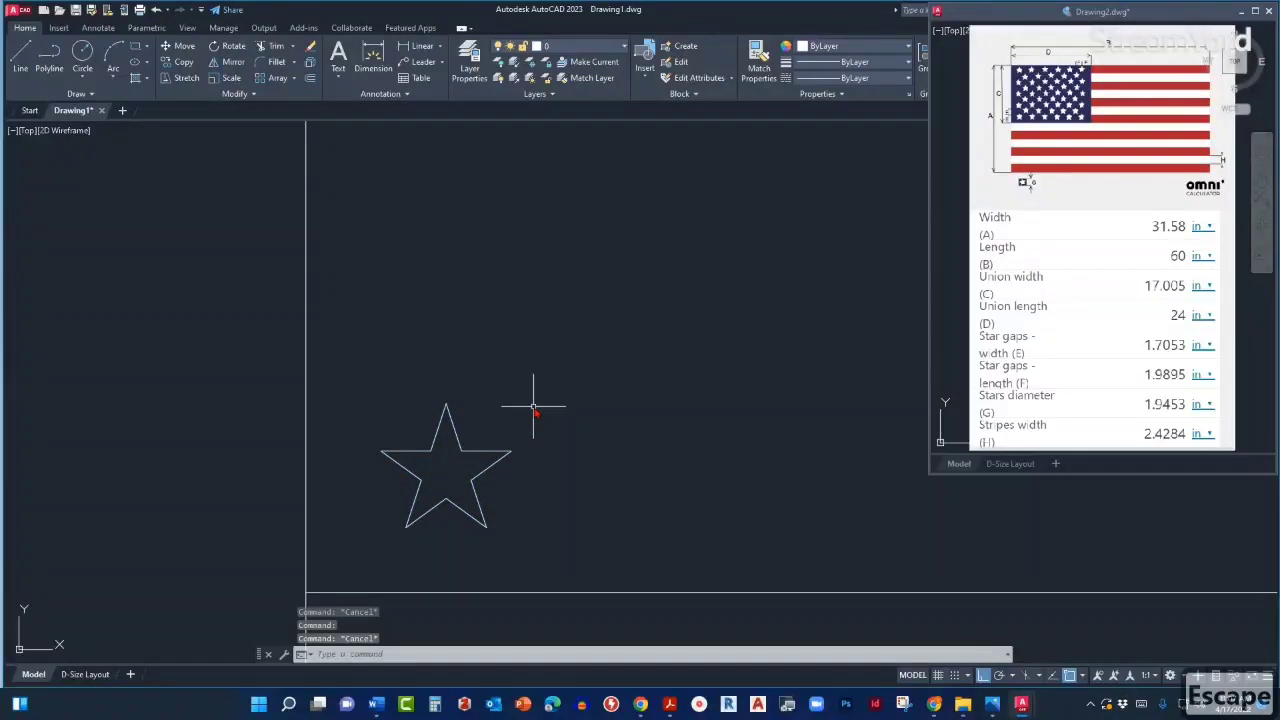
Copy the star block straight up by 1.7053 in, using its geometric center as the base point.
{"action": "type", "text": "c"}
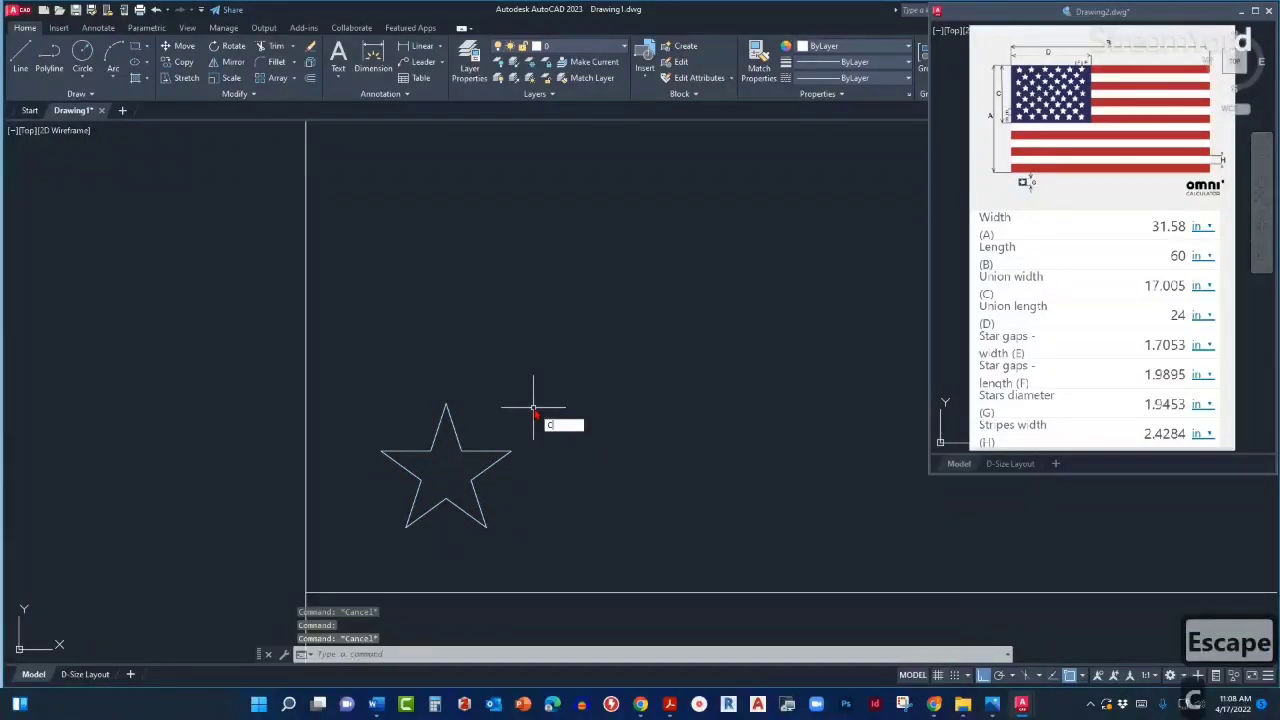
{"action": "type", "text": "o"}
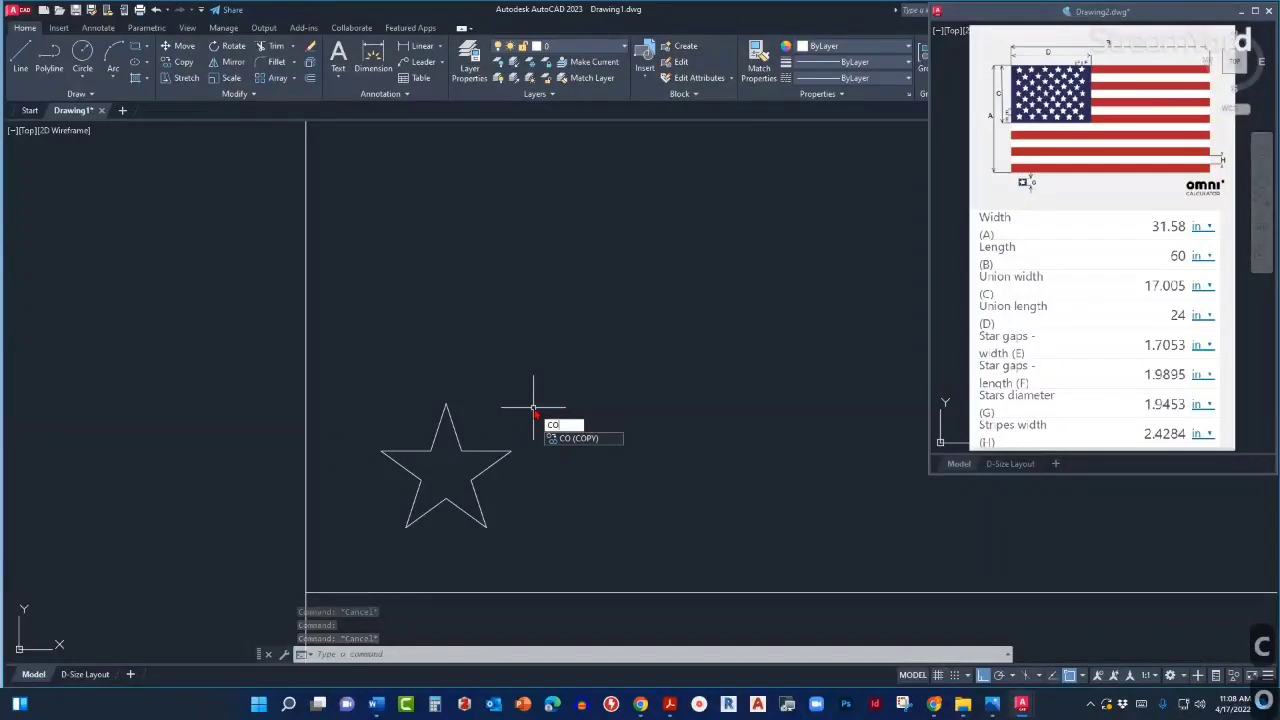
{"action": "key", "text": "Return"}
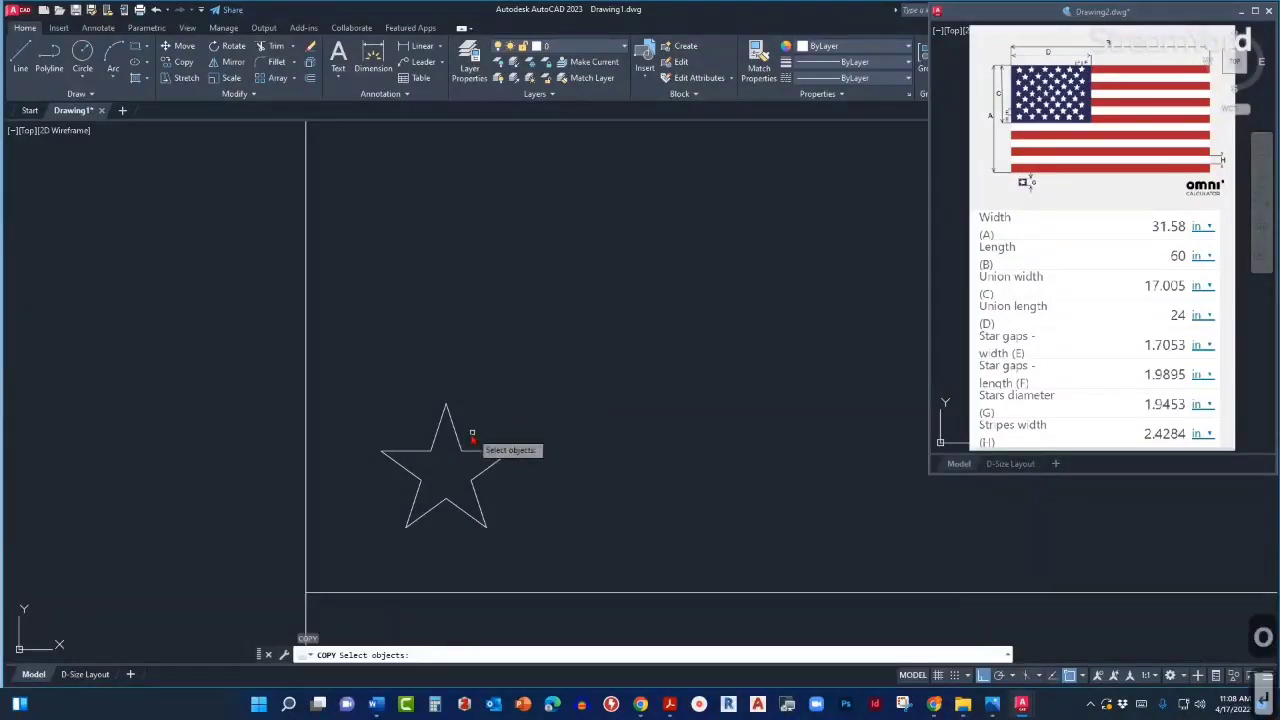
{"action": "left_click", "coordinate": [447, 410]}
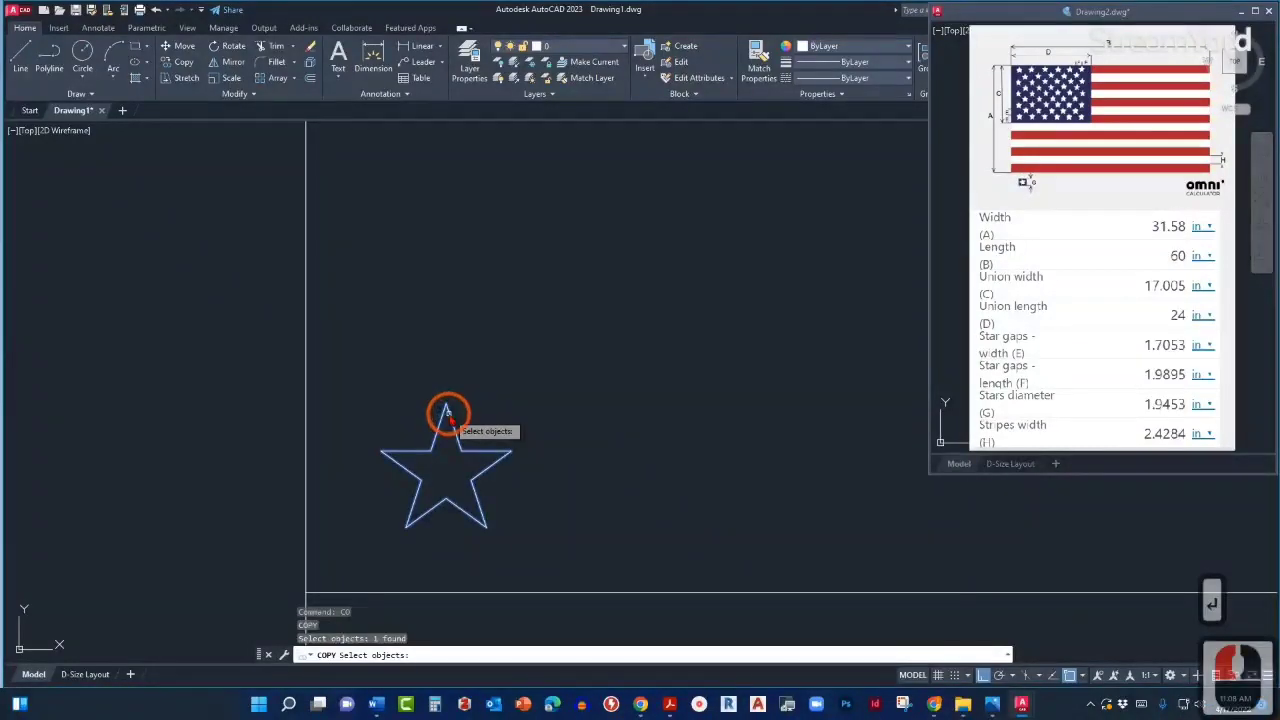
{"action": "scroll", "coordinate": [415, 534], "scroll_direction": "down", "scroll_amount": 2}
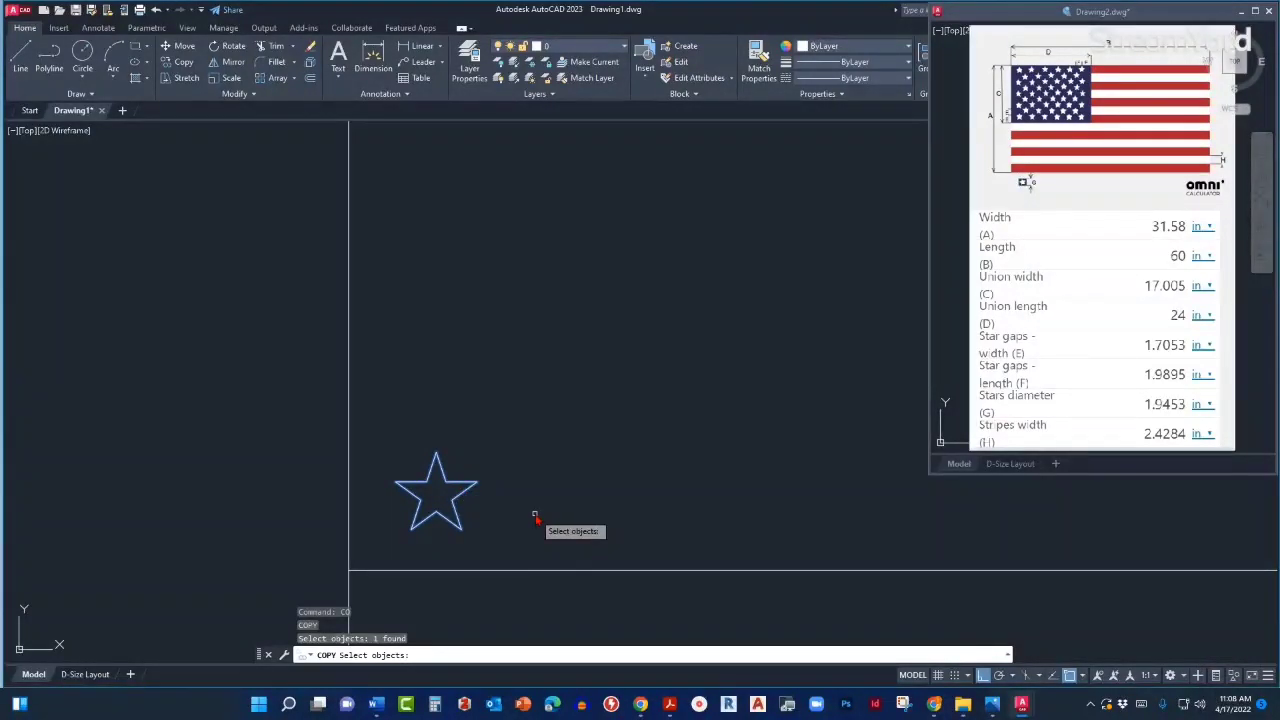
{"action": "key", "text": "Return"}
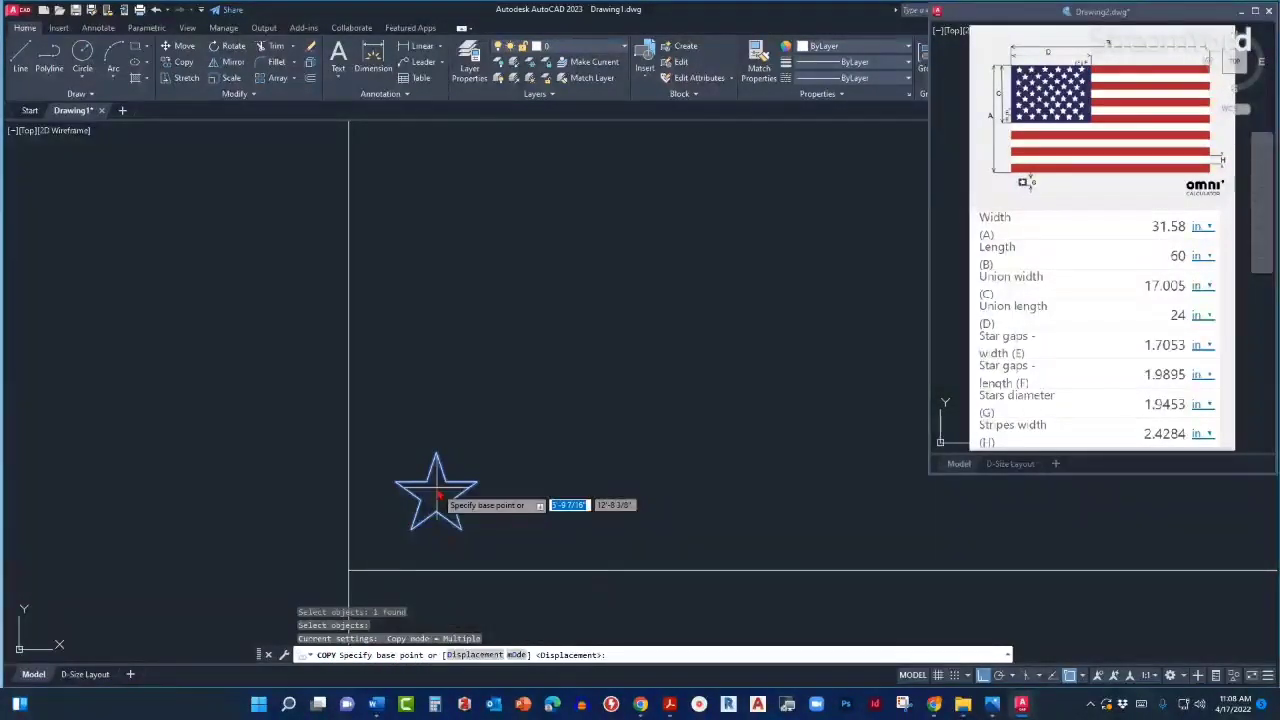
{"action": "scroll", "coordinate": [437, 494], "scroll_direction": "up", "scroll_amount": 2}
{"action": "scroll", "coordinate": [440, 495], "scroll_direction": "up", "scroll_amount": 2}
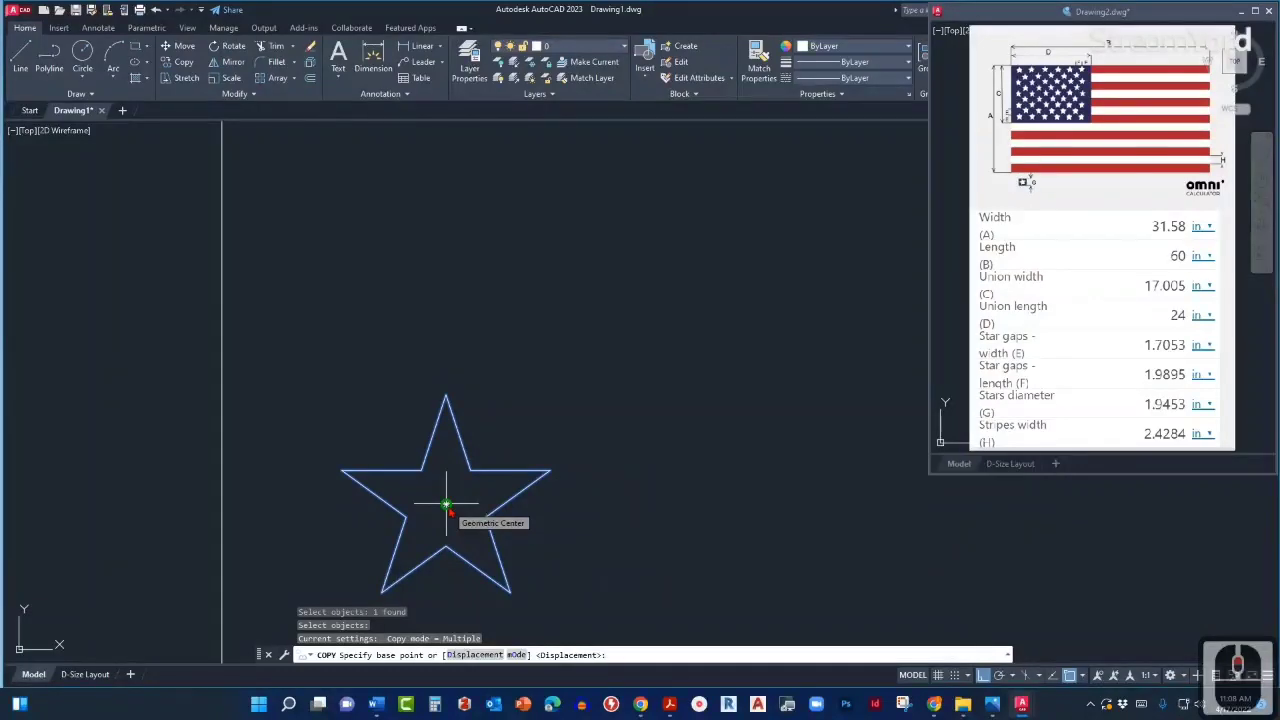
{"action": "left_click", "coordinate": [446, 505]}
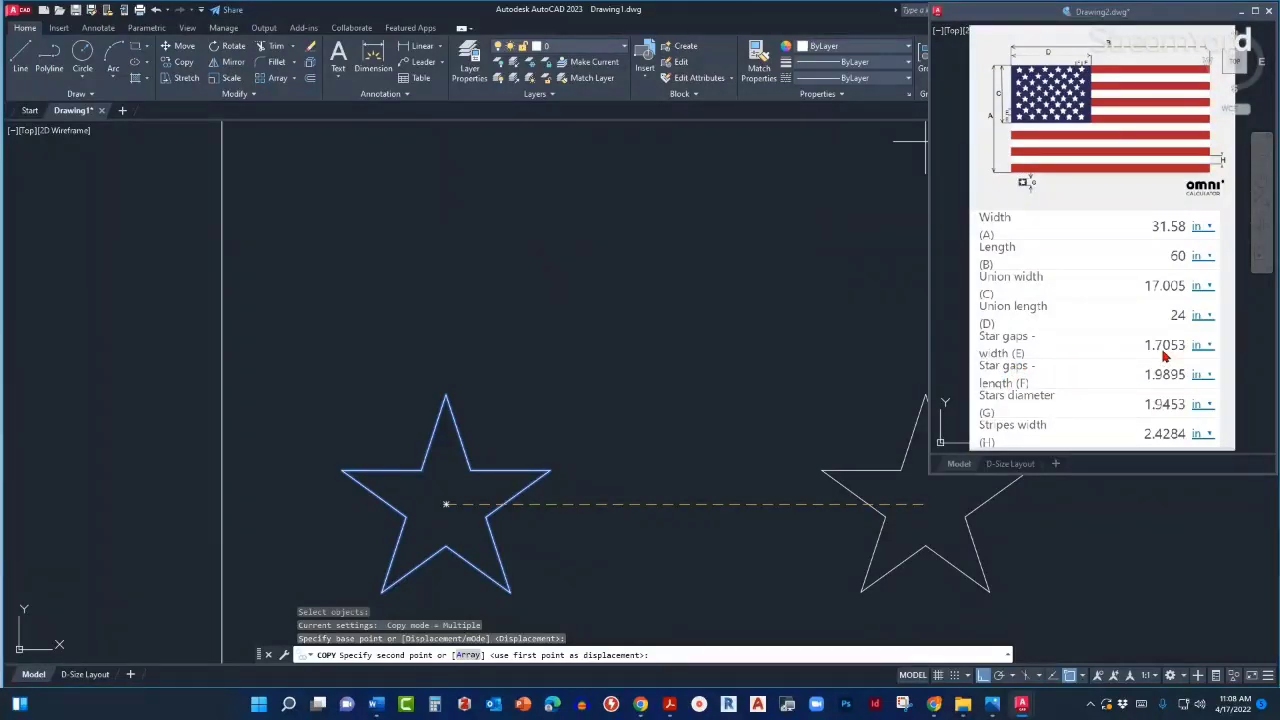
{"action": "type", "text": "1"}
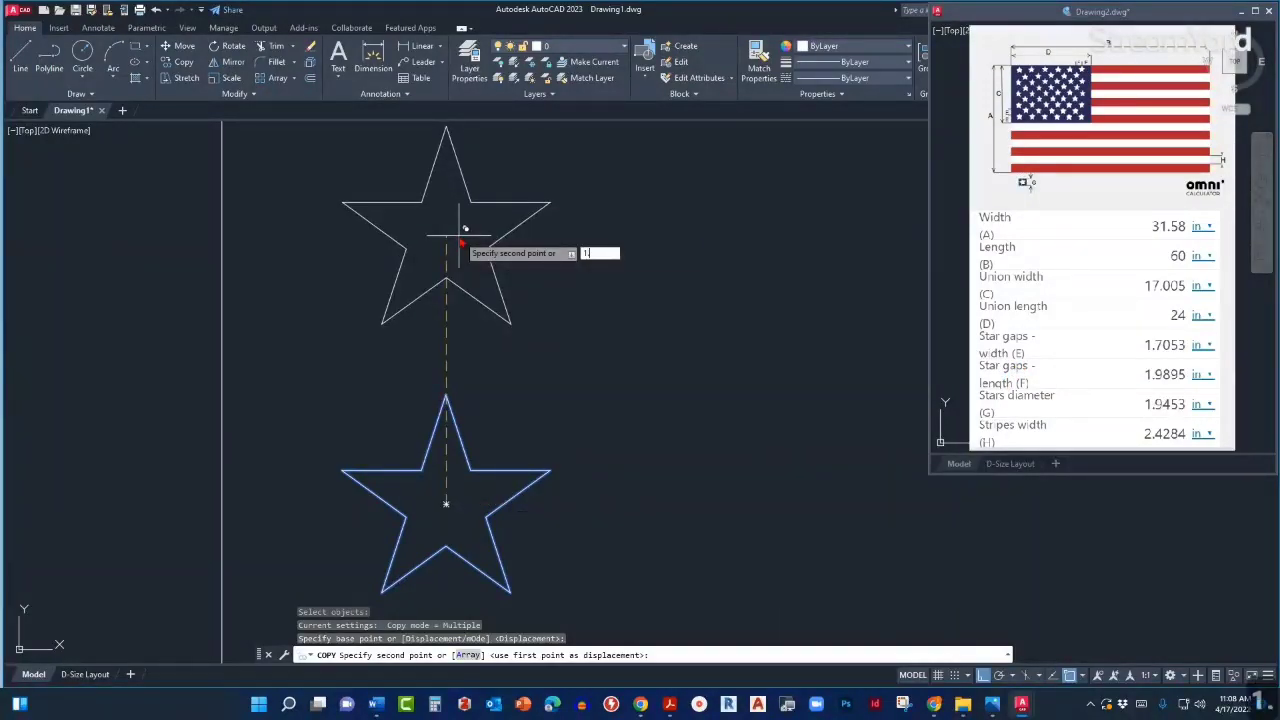
{"action": "type", "text": ".7"}
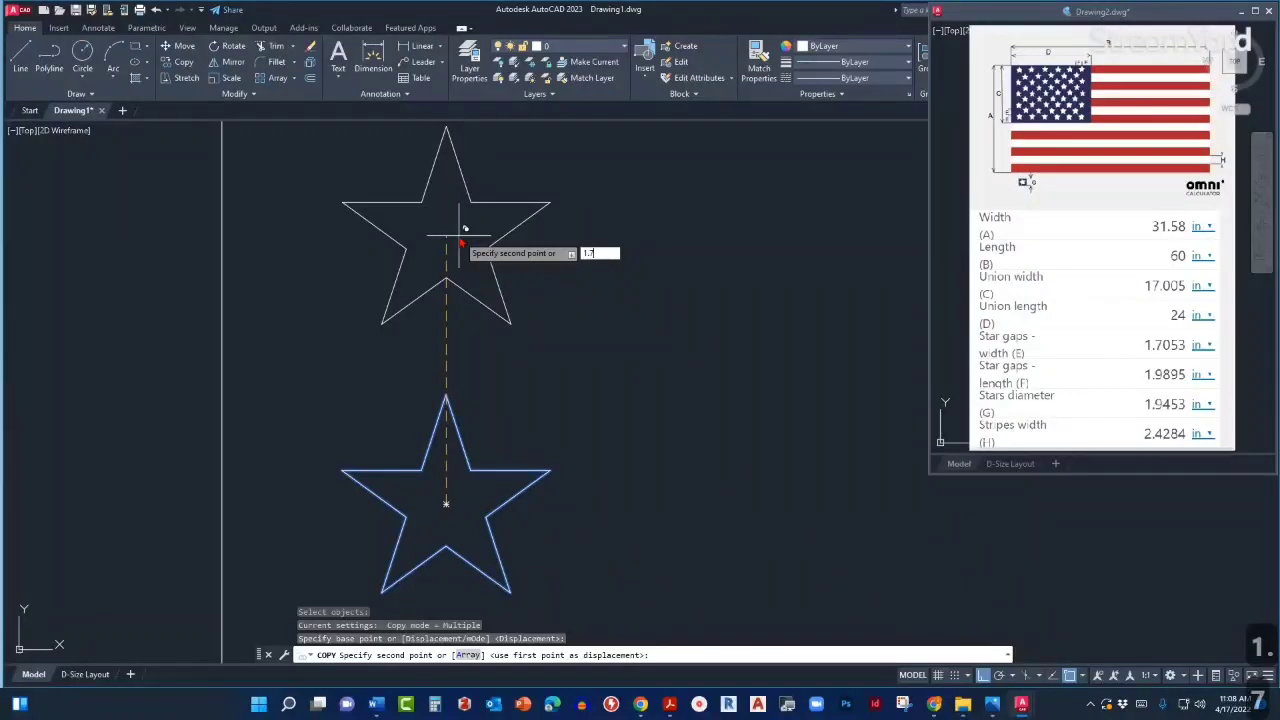
{"action": "type", "text": "053"}
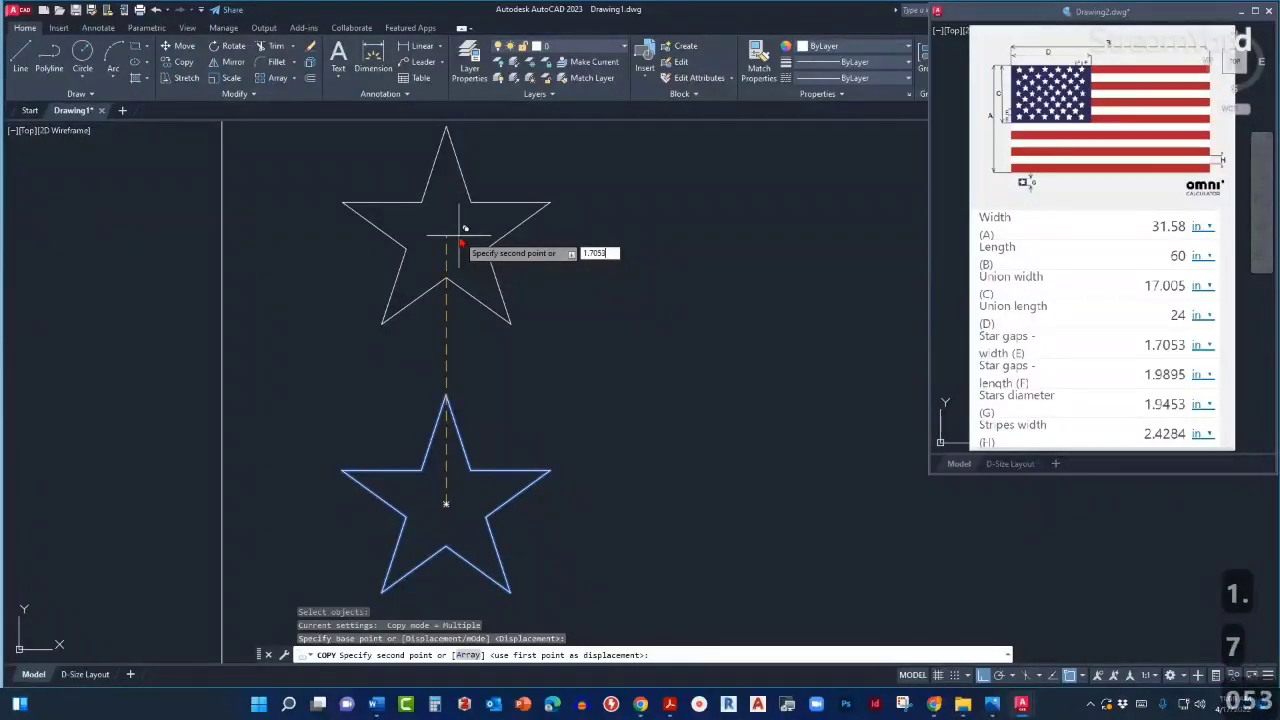
{"action": "key", "text": "Return"}
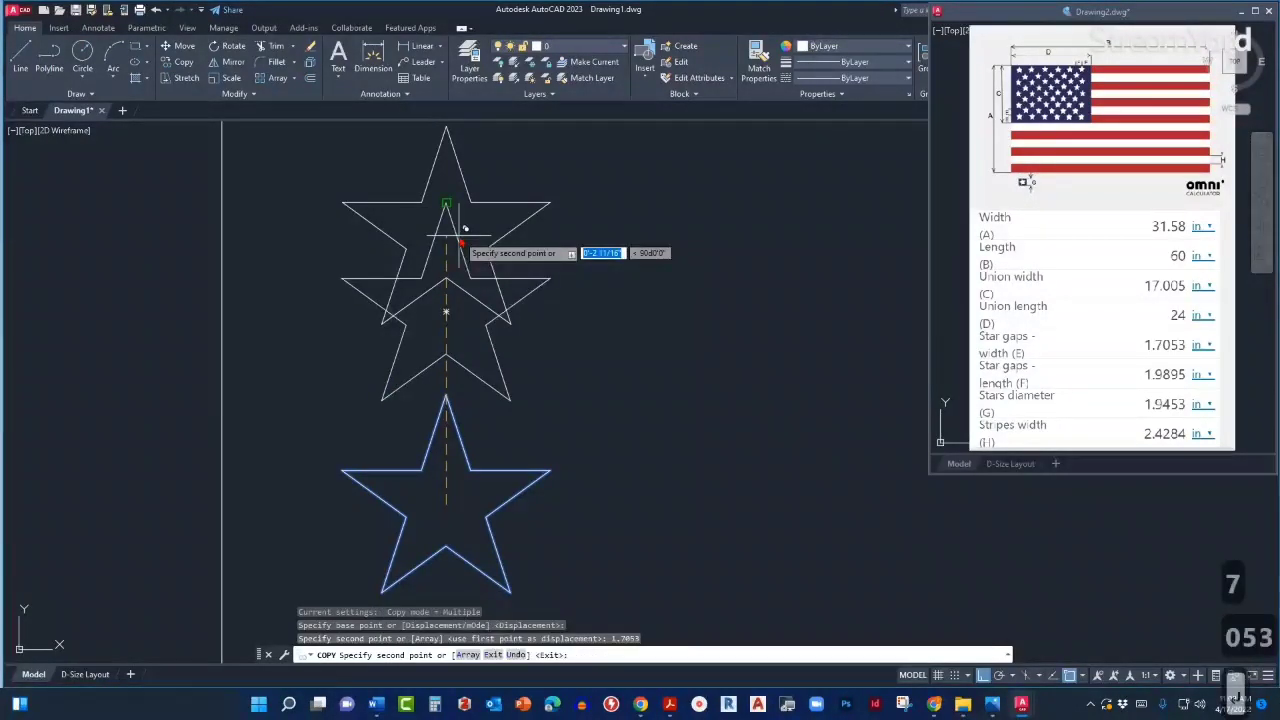
{"action": "key", "text": "Escape"}
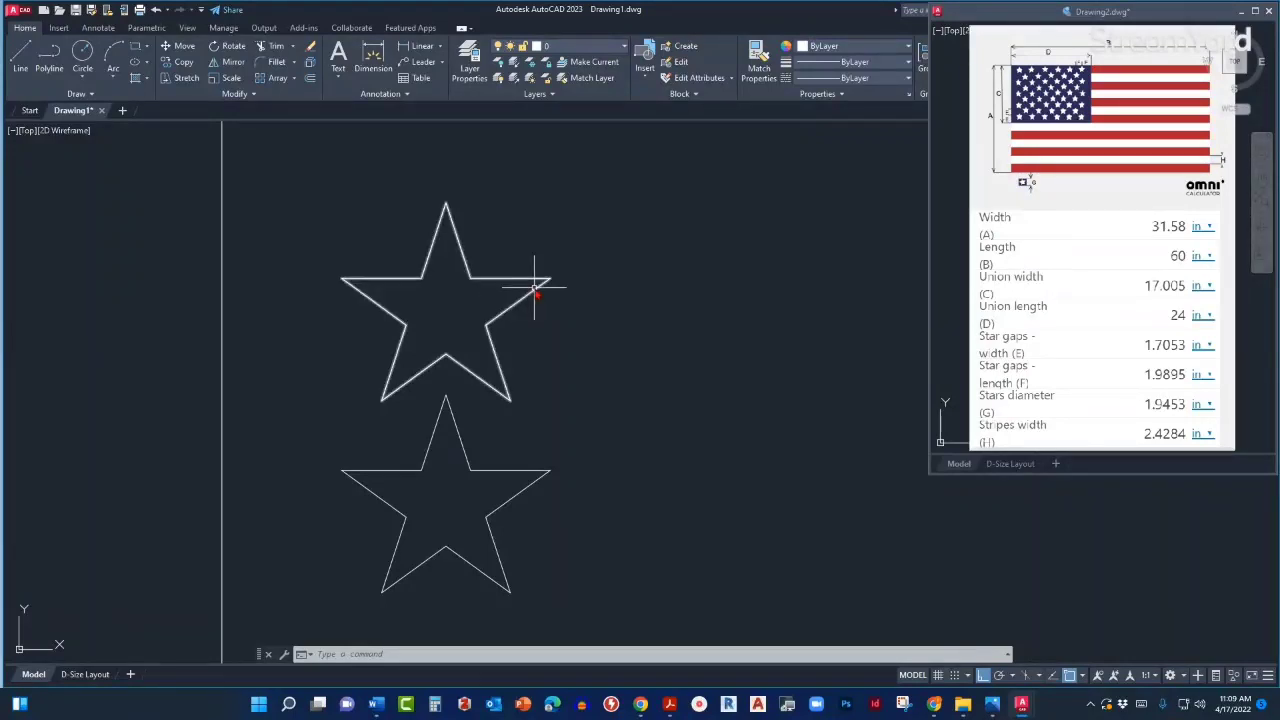
Delete the upper star copy, keeping only the original star in the union's lower-left corner.
{"action": "left_click", "coordinate": [534, 305]}
{"action": "left_click", "coordinate": [514, 264]}
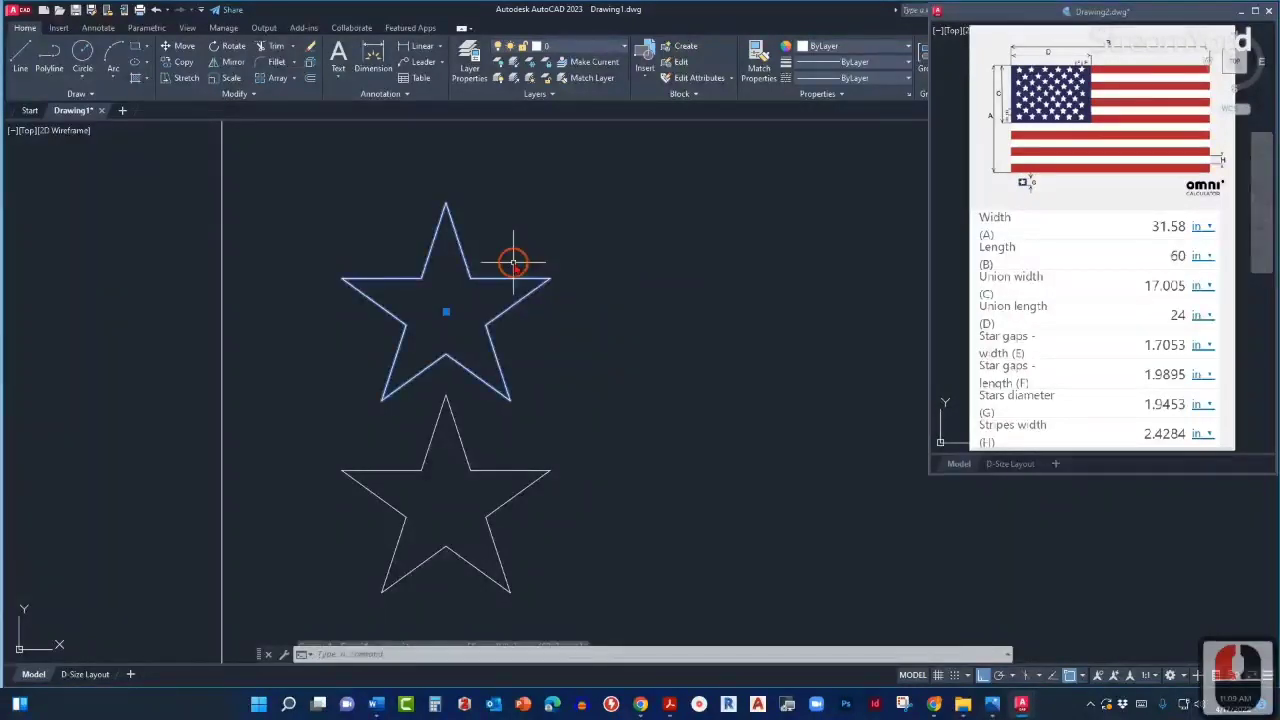
{"action": "type", "text": "e"}
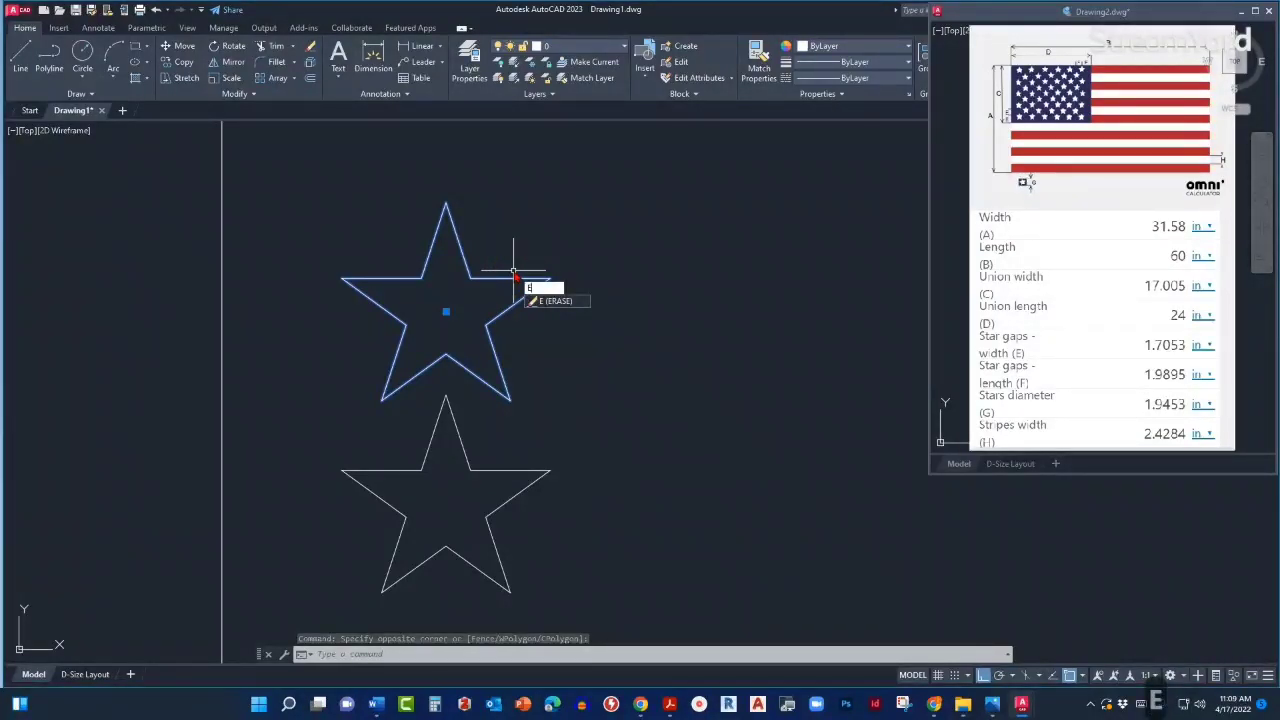
{"action": "key", "text": "Escape"}
{"action": "left_click", "coordinate": [495, 278]}
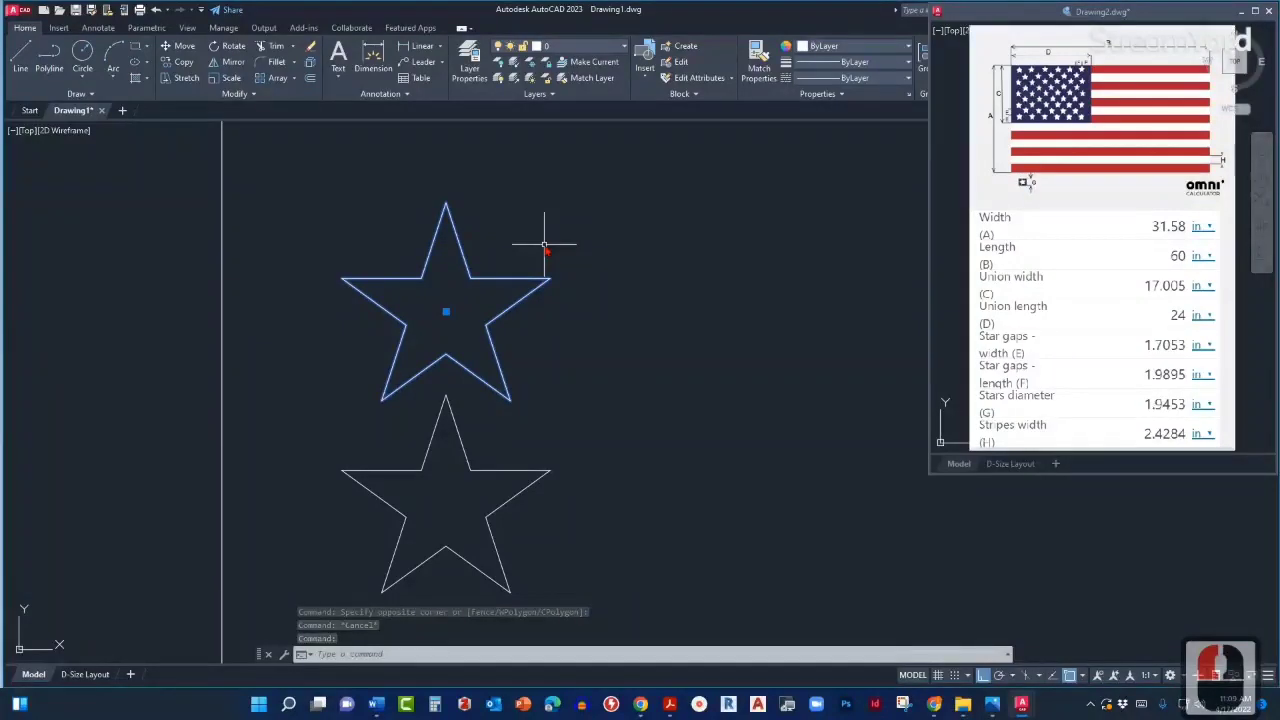
{"action": "key", "text": "Delete"}
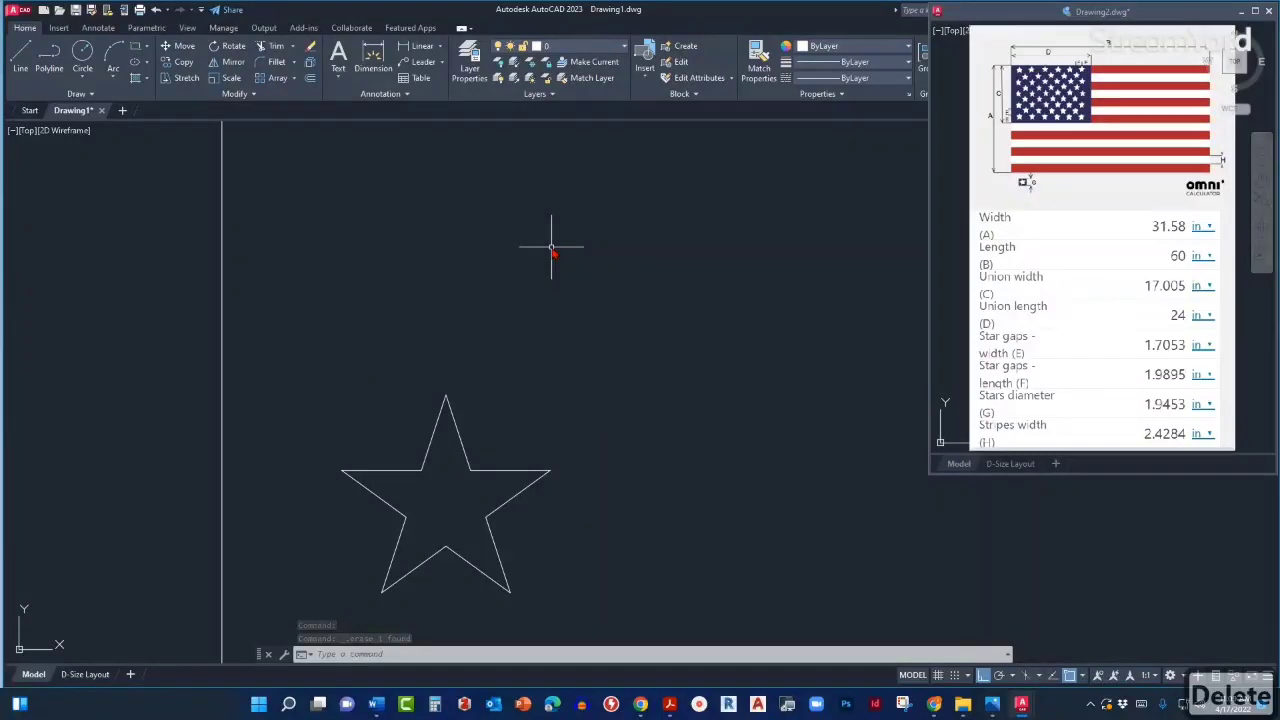
Create an associative rectangular array of the star block with 4 columns and 3 rows.
{"action": "scroll", "coordinate": [487, 295], "scroll_direction": "down", "scroll_amount": 1}
{"action": "middle_click_drag", "start_coordinate": [483, 298], "coordinate": [349, 383]}
{"action": "scroll", "coordinate": [414, 357], "scroll_direction": "down", "scroll_amount": 1}
{"action": "mouse_move", "coordinate": [414, 343]}
{"action": "middle_mouse_down"}
{"action": "mouse_move", "coordinate": [361, 458]}
{"action": "mouse_move", "coordinate": [431, 477]}
{"action": "middle_mouse_up"}
{"action": "scroll", "coordinate": [361, 458], "scroll_direction": "down", "scroll_amount": 1}
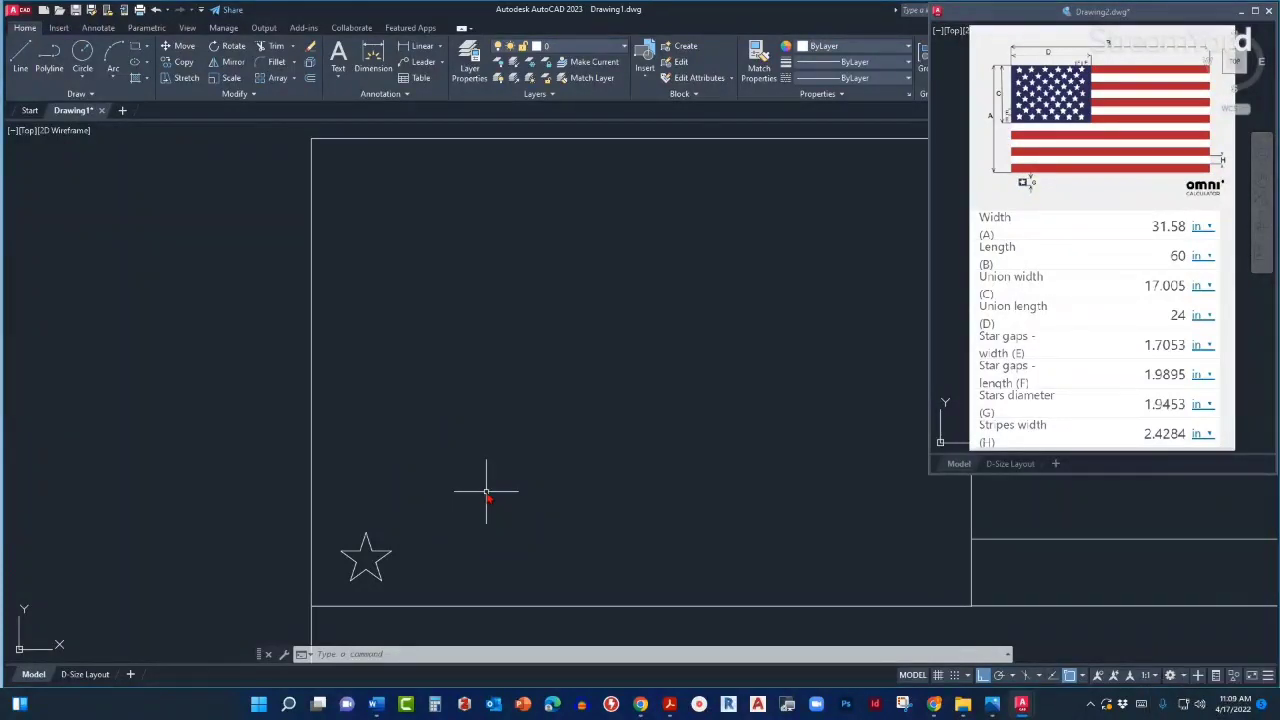
{"action": "type", "text": "AR"}
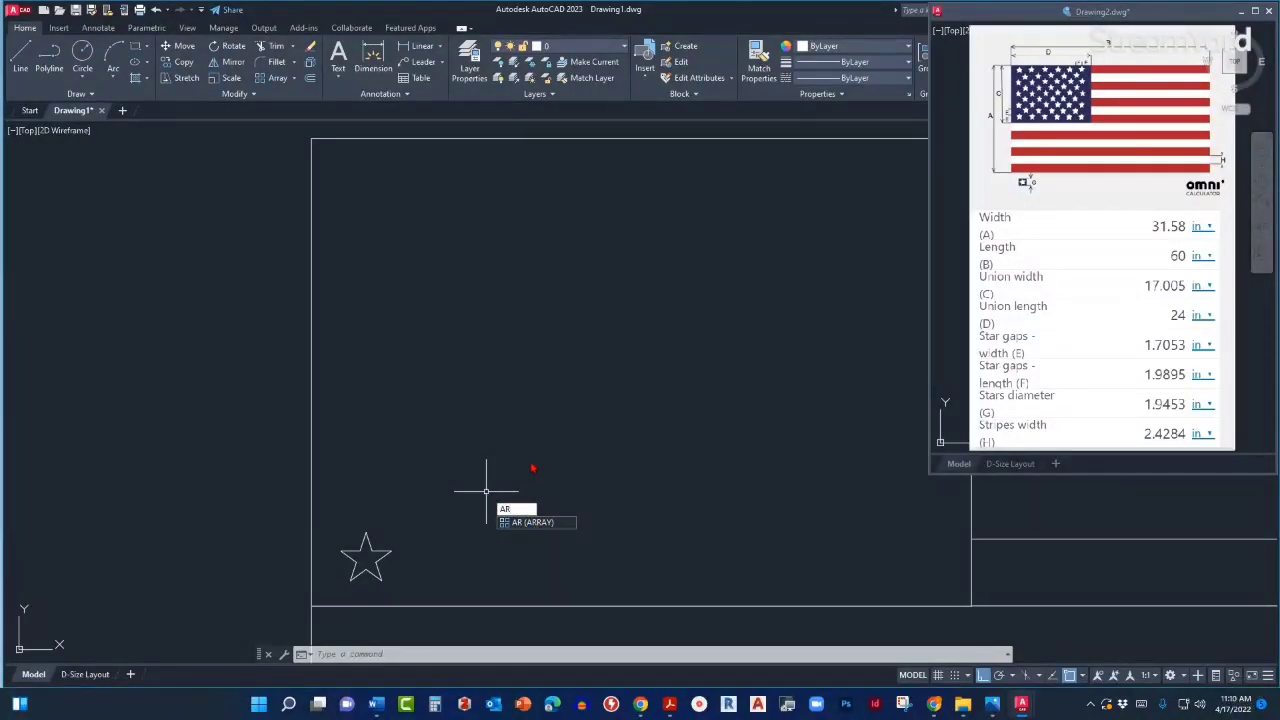
{"action": "key", "text": "Return"}
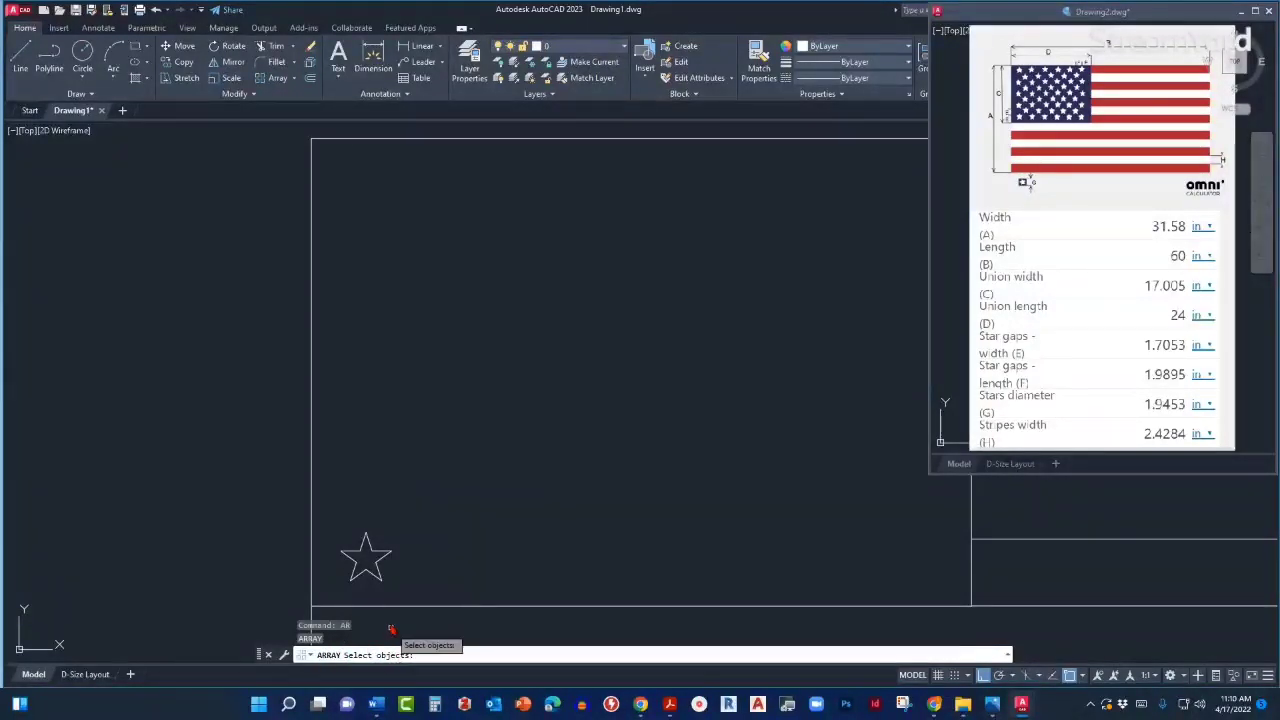
{"action": "left_click", "coordinate": [382, 563]}
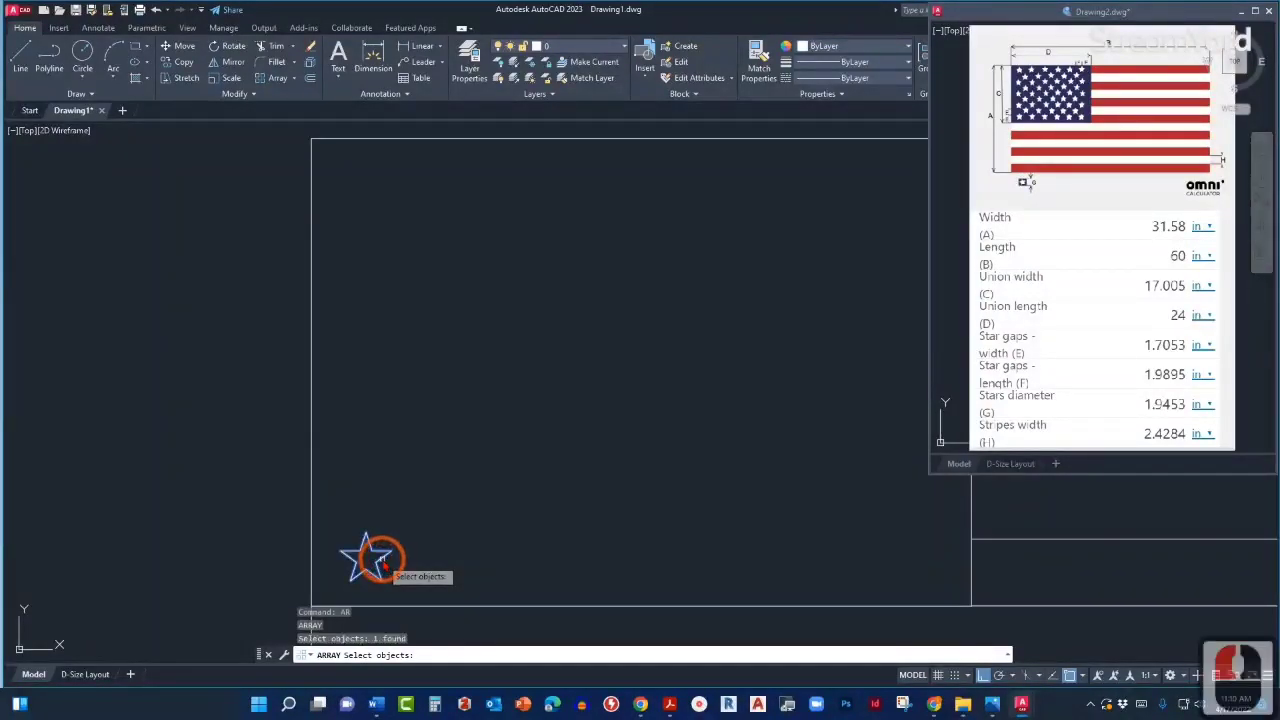
{"action": "right_click", "coordinate": [487, 531]}
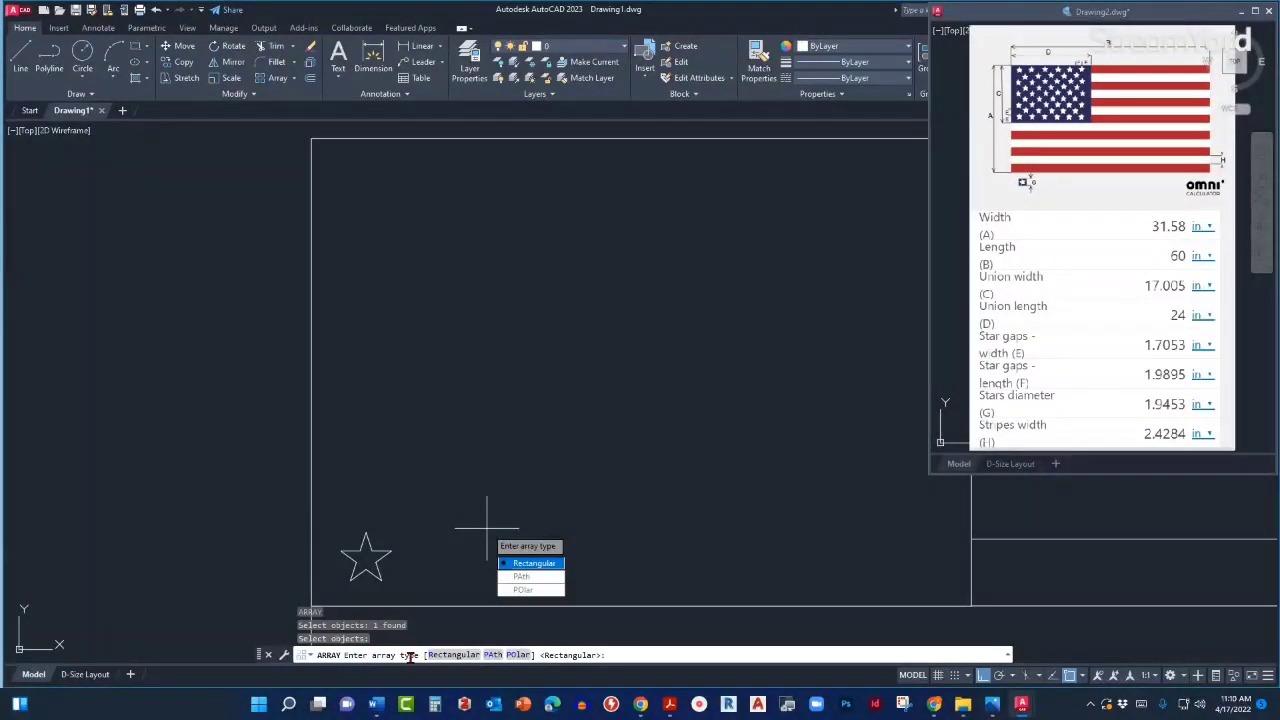
{"action": "left_click", "coordinate": [530, 564]}
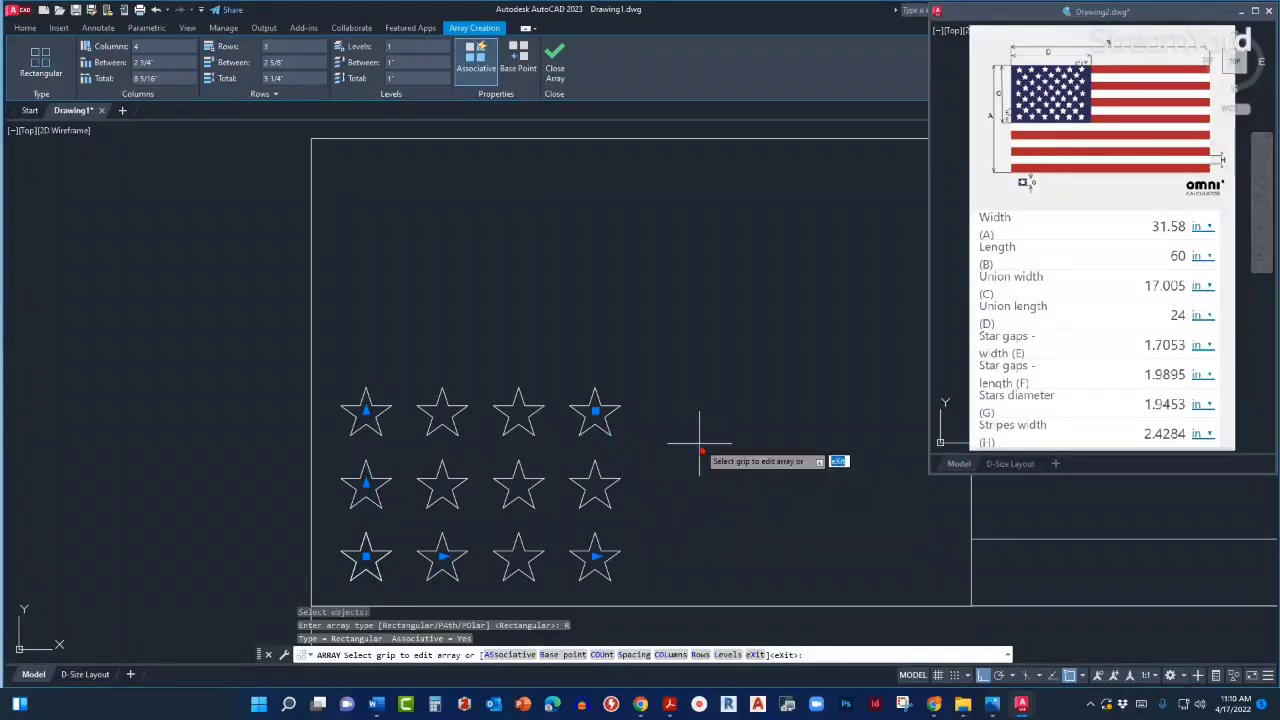
{"action": "key", "text": "Return"}
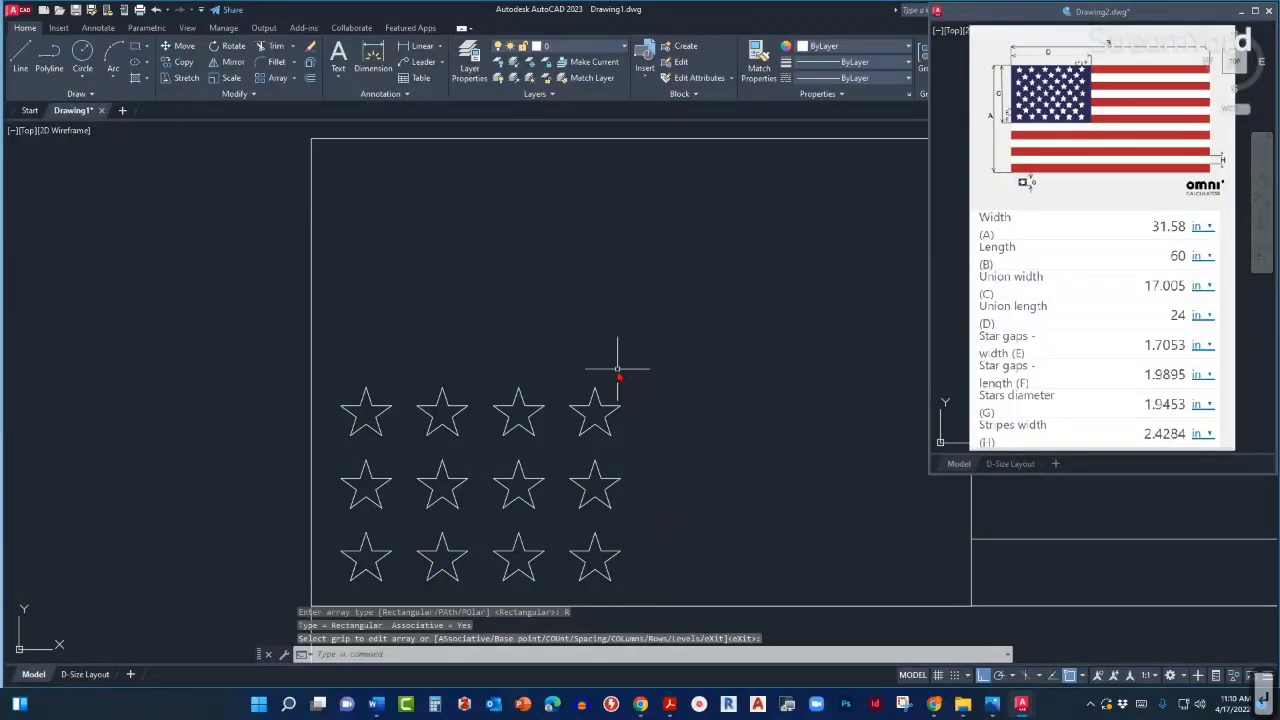
Extend the star array upward to 5 rows with its row count grip.
{"action": "left_click", "coordinate": [597, 396]}
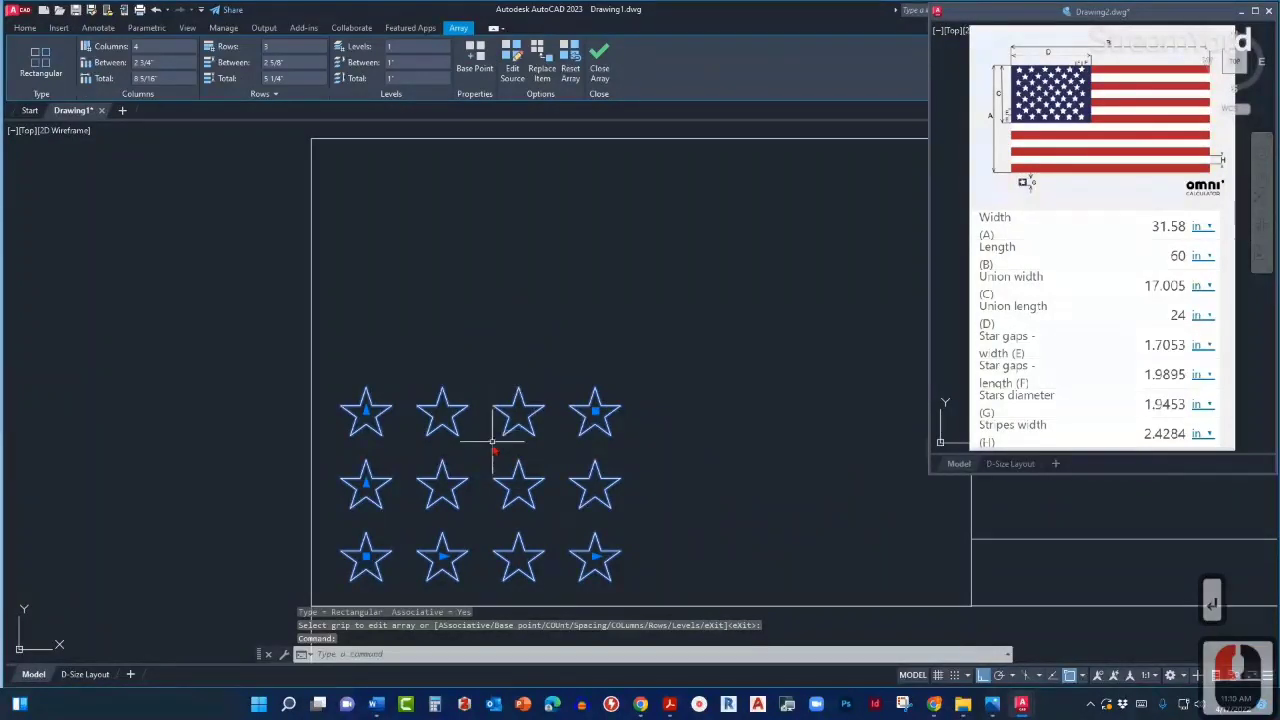
{"action": "scroll", "coordinate": [489, 450], "scroll_direction": "down", "scroll_amount": 2}
{"action": "scroll", "coordinate": [489, 452], "scroll_direction": "up", "scroll_amount": 4}
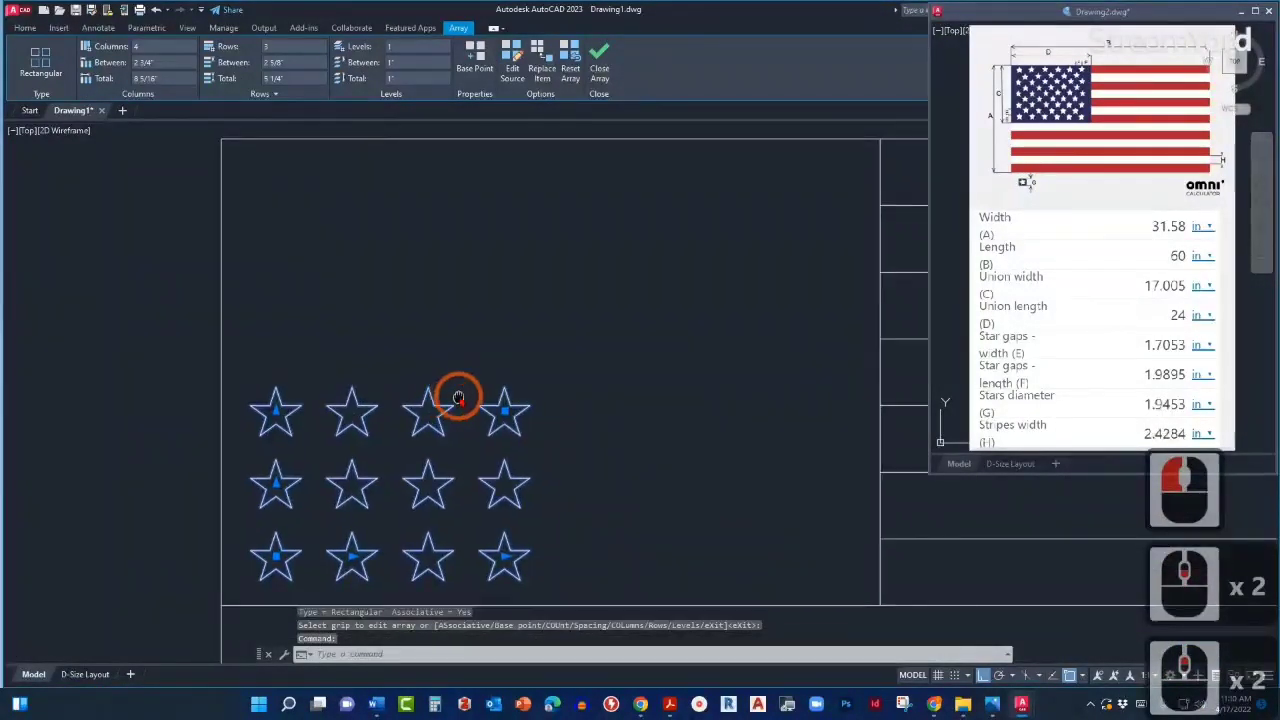
{"action": "scroll", "coordinate": [460, 405], "scroll_direction": "down", "scroll_amount": 2}
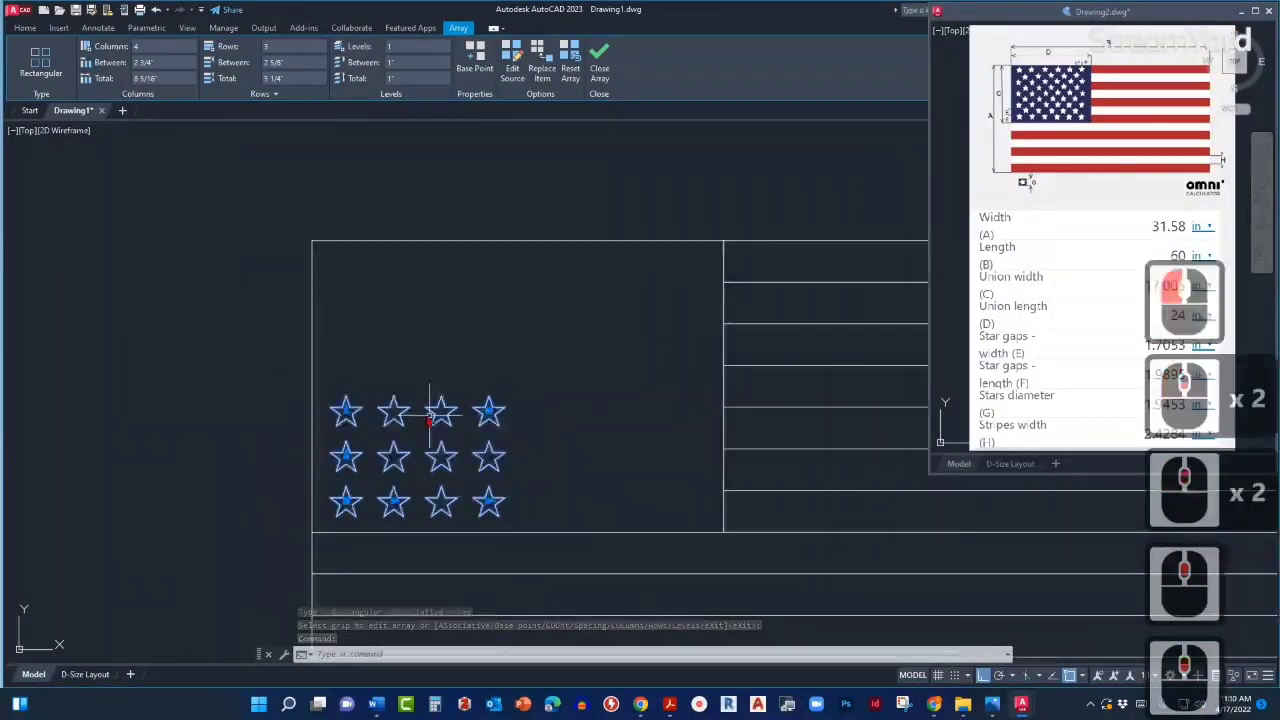
{"action": "left_click", "coordinate": [346, 408]}
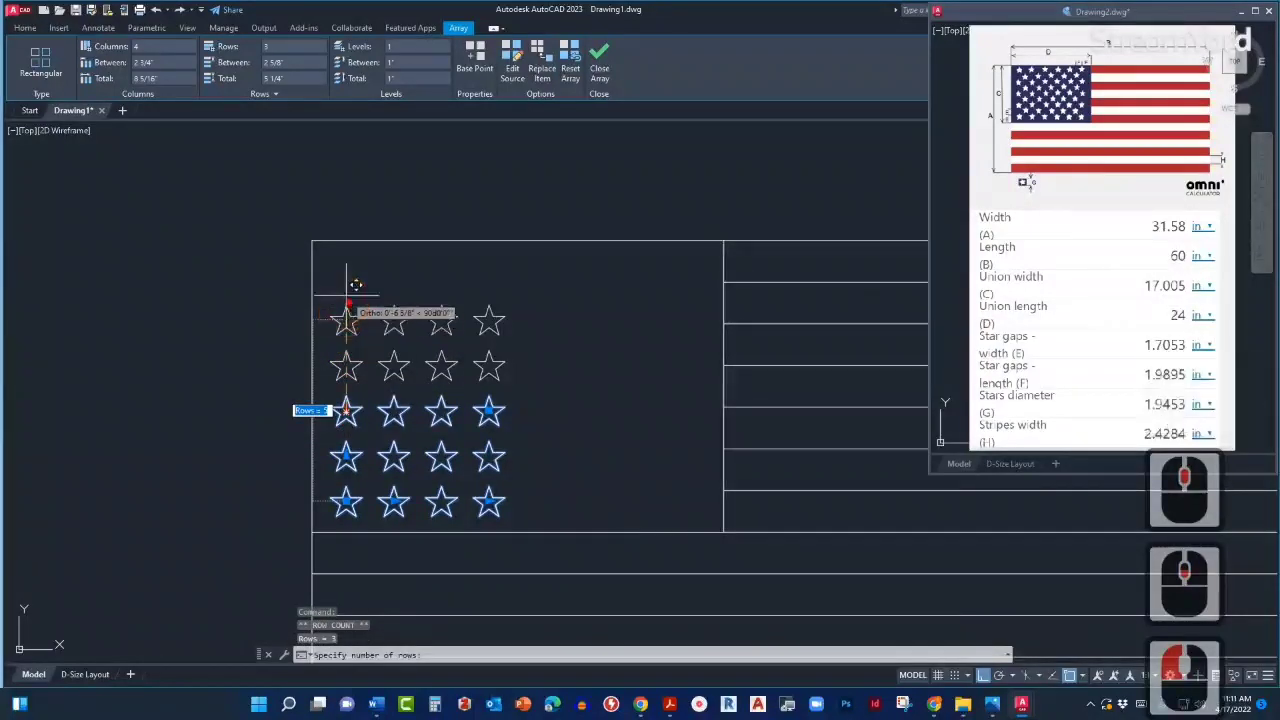
{"action": "key", "text": "Escape"}
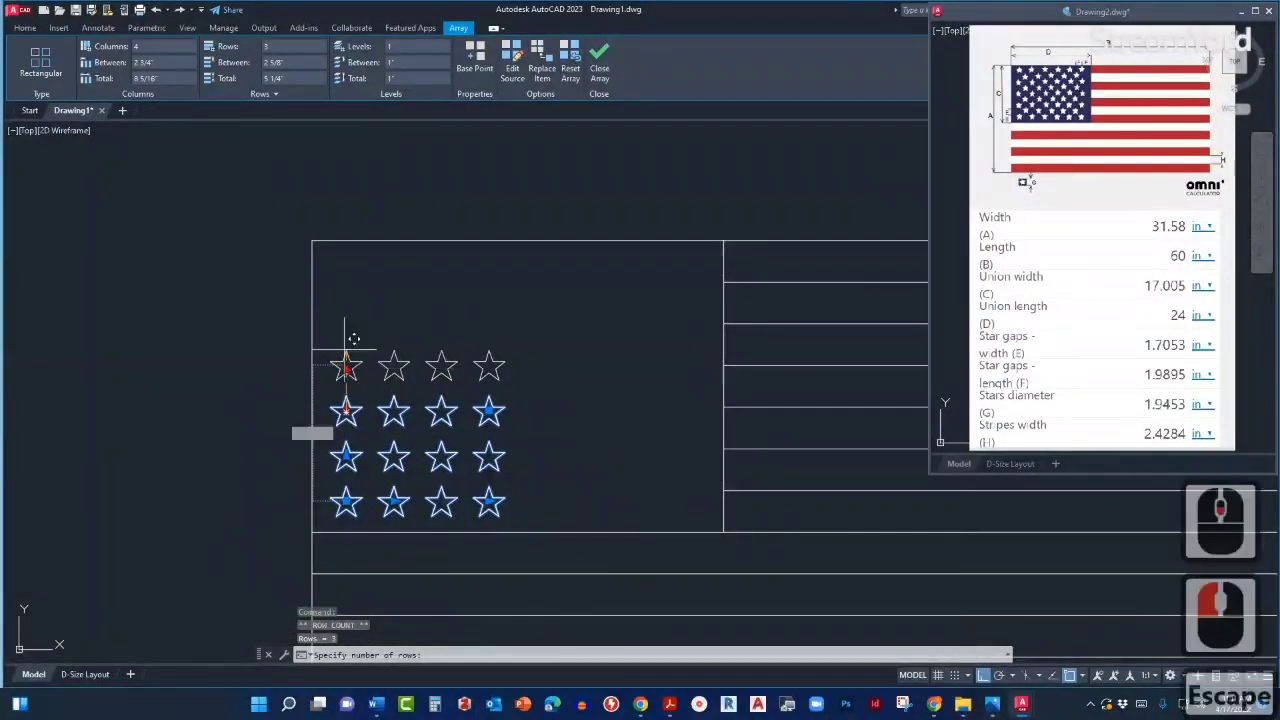
{"action": "left_click", "coordinate": [347, 411]}
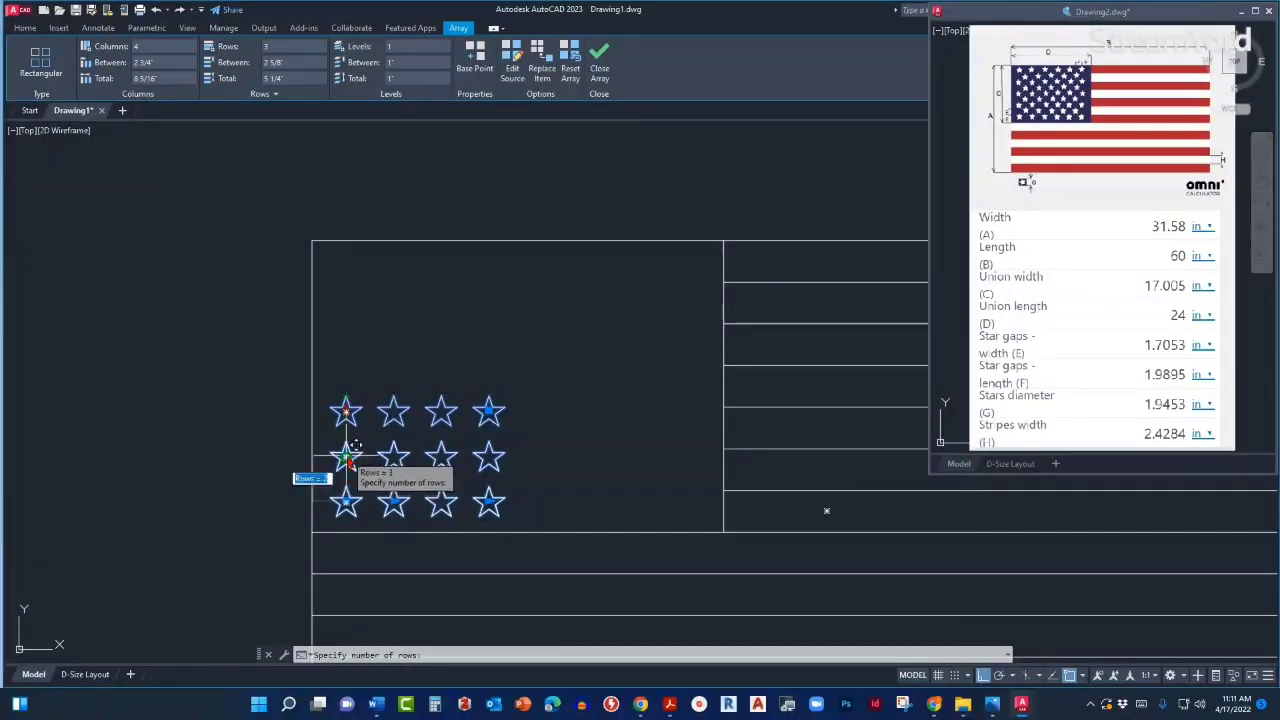
{"action": "left_click", "coordinate": [360, 272]}
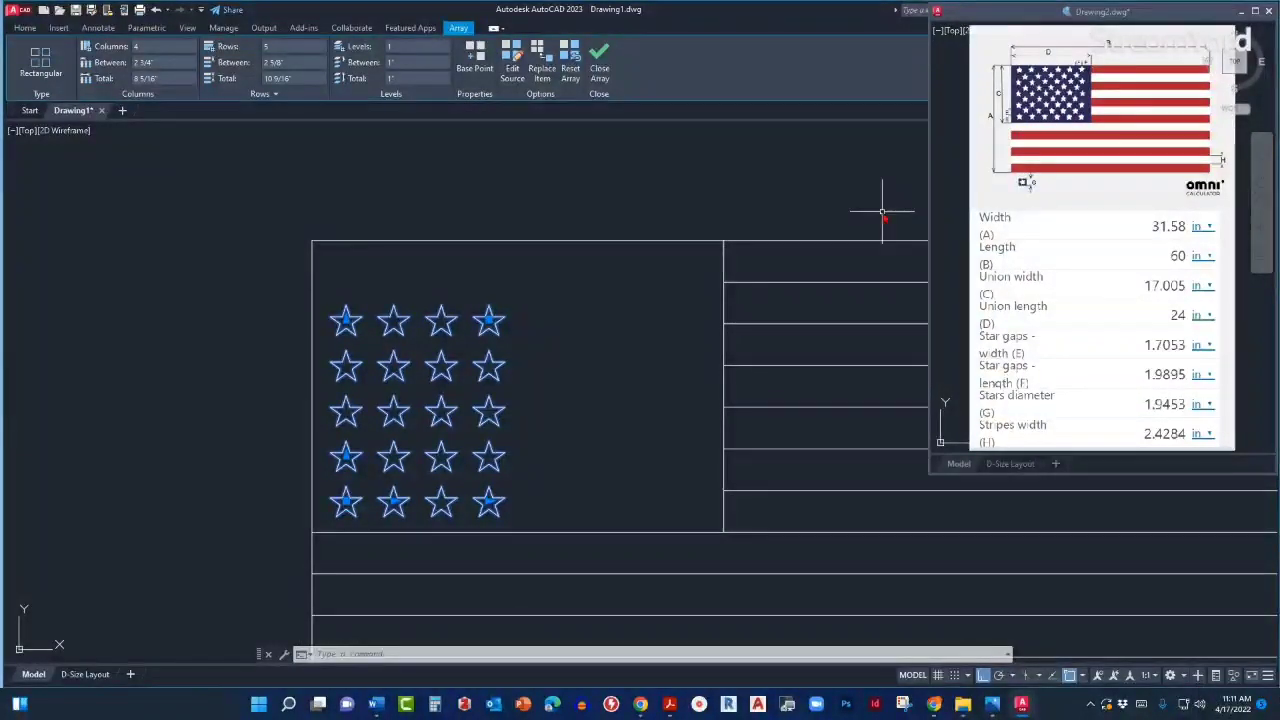
Extend the star array horizontally to 6 columns with its column count grip.
{"action": "mouse_move", "coordinate": [489, 503]}
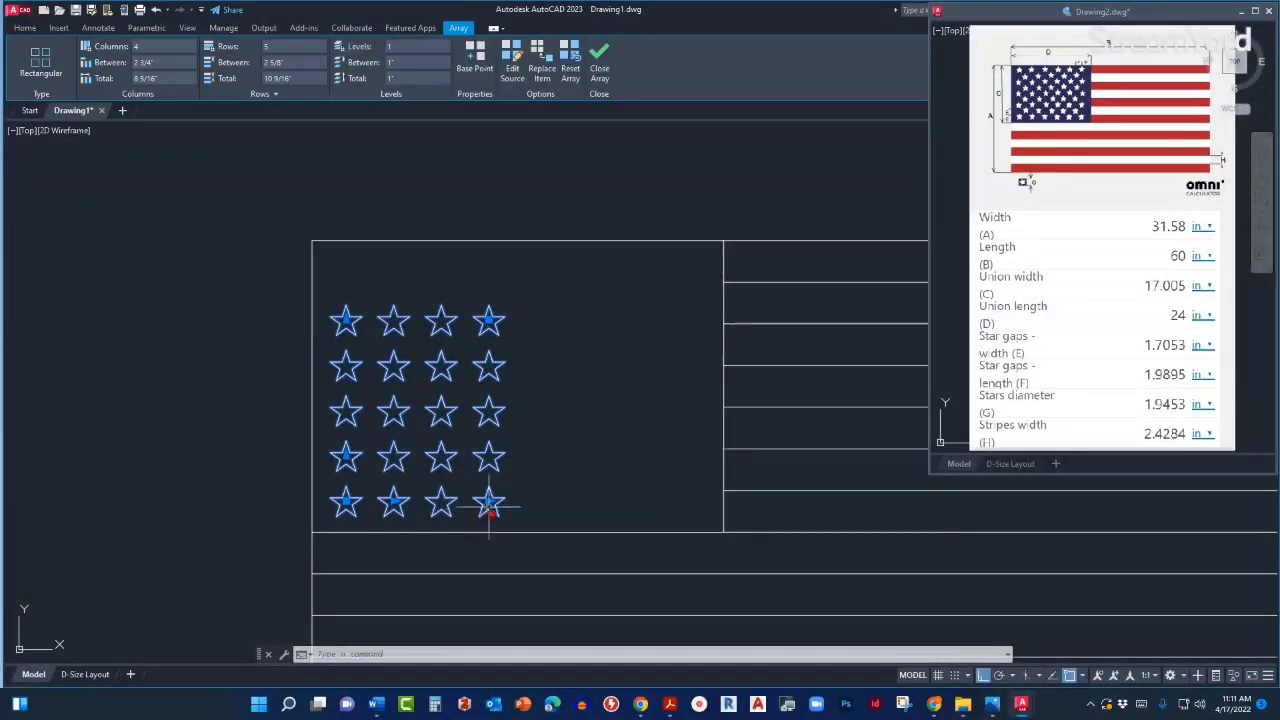
{"action": "left_click", "coordinate": [489, 503]}
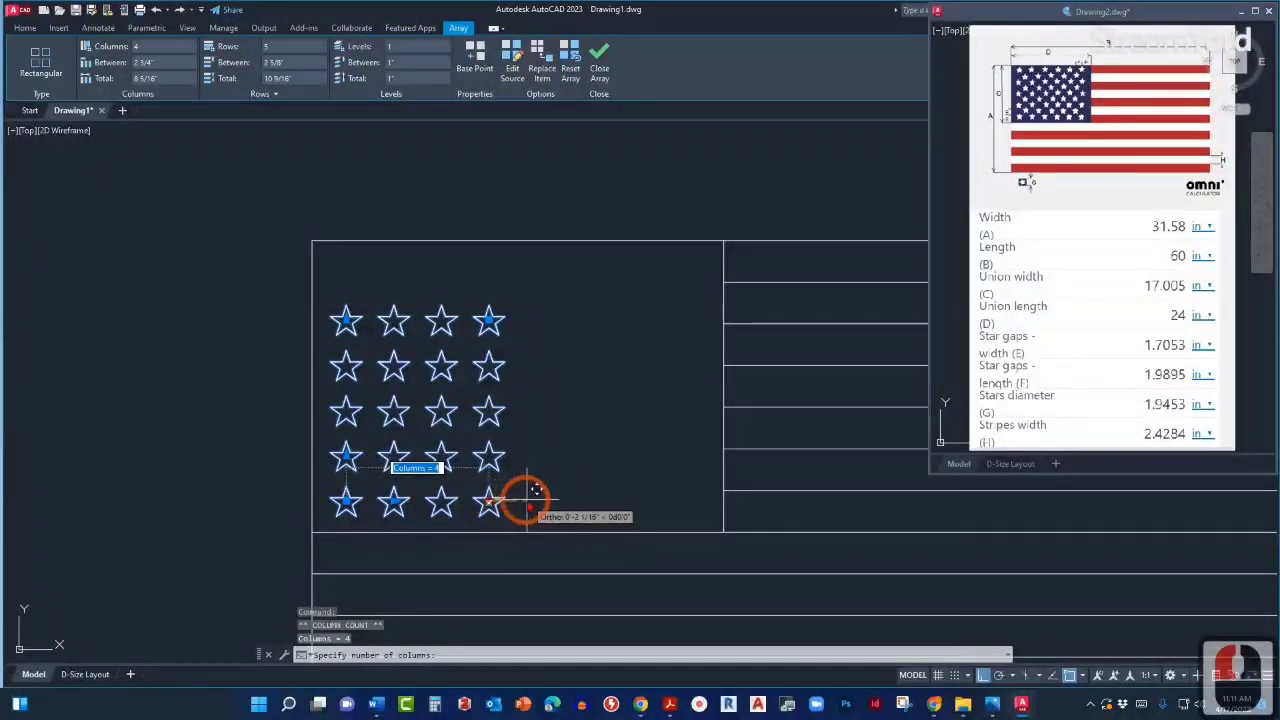
{"action": "left_click", "coordinate": [608, 486]}
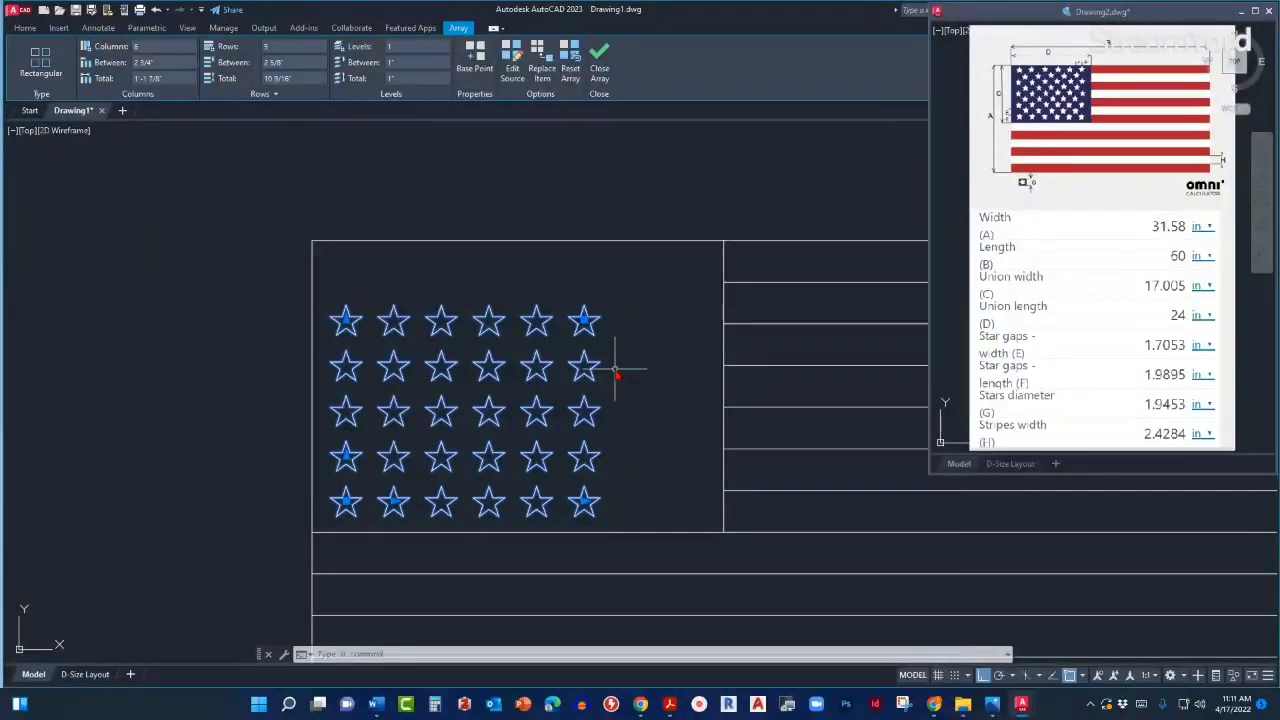
Switch to the Drawing2 flag reference and examine the star gaps marked E near the union's lower-left corner.
{"action": "left_click", "coordinate": [1014, 100]}
{"action": "scroll", "coordinate": [1010, 110], "scroll_direction": "up", "scroll_amount": 3}
{"action": "scroll", "coordinate": [1045, 180], "scroll_direction": "up", "scroll_amount": 3}
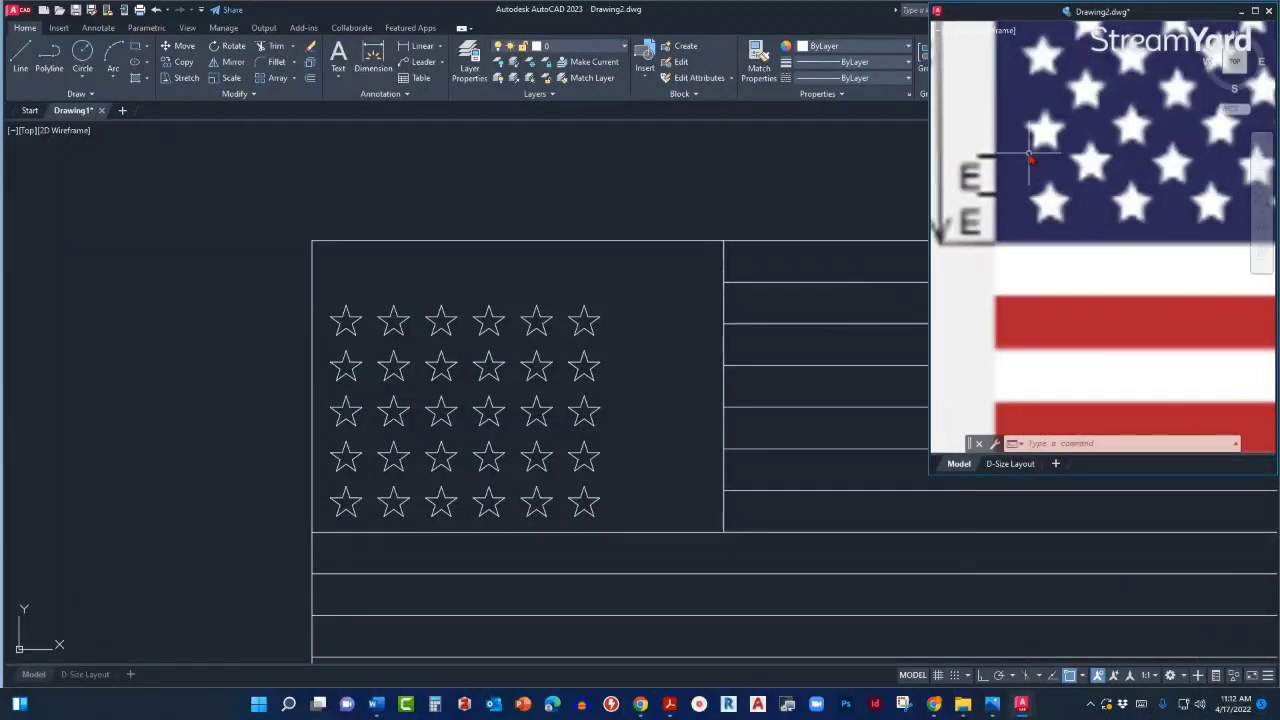
Examine the E star gap marks in the Drawing2 reference and show its full dimension table.
{"action": "scroll", "coordinate": [1000, 207], "scroll_direction": "down", "scroll_amount": 1}
{"action": "scroll", "coordinate": [1000, 208], "scroll_direction": "up", "scroll_amount": 1}
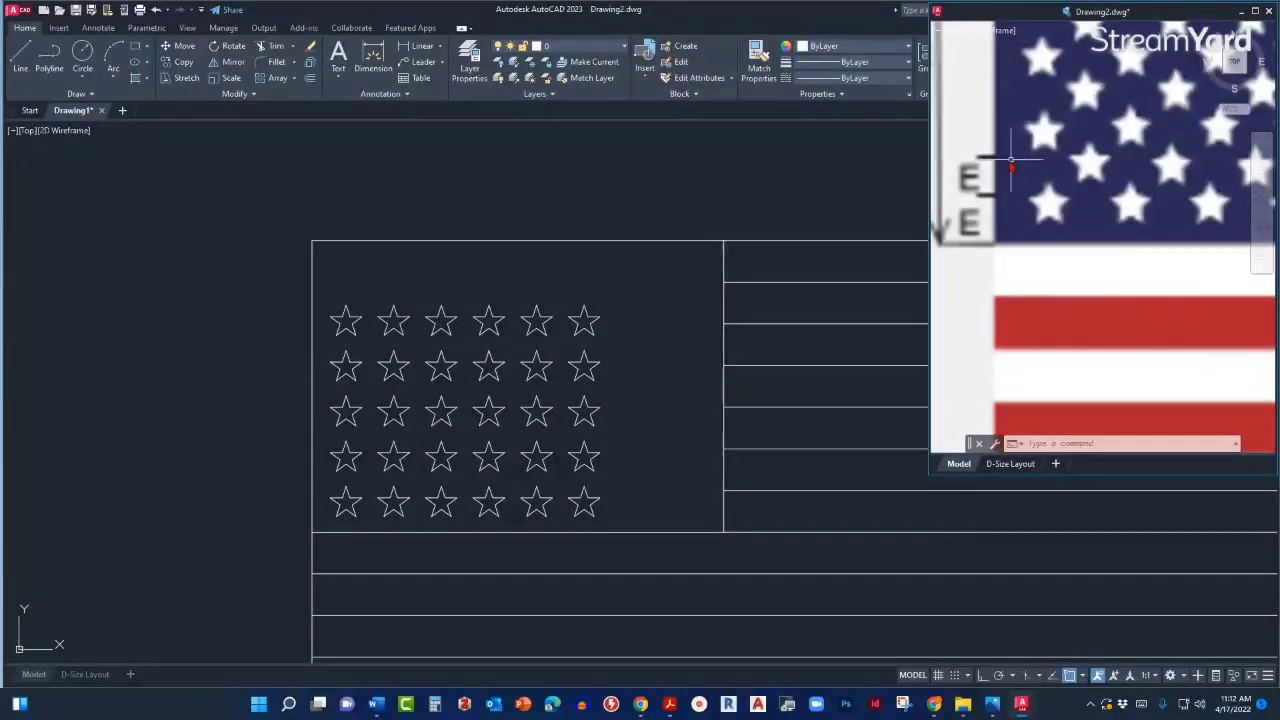
{"action": "middle_click_drag", "start_coordinate": [987, 181], "coordinate": [994, 171]}
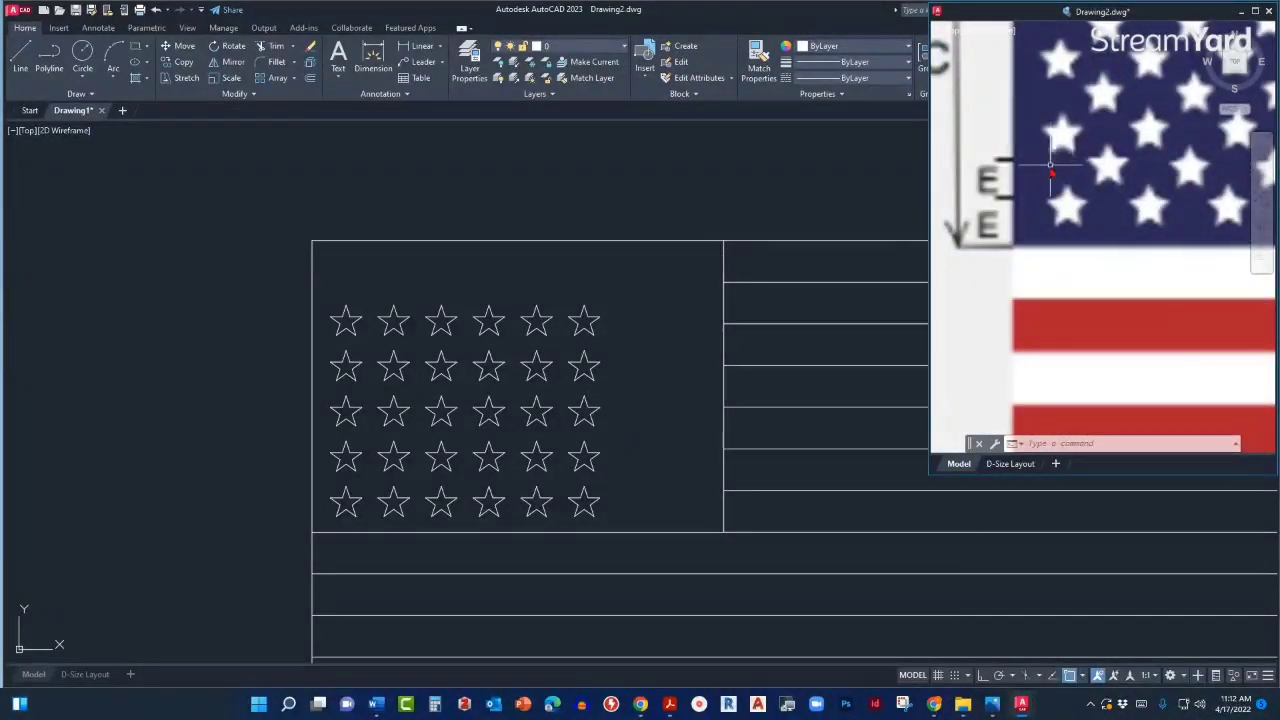
{"action": "scroll", "coordinate": [1052, 188], "scroll_direction": "down", "scroll_amount": 3}
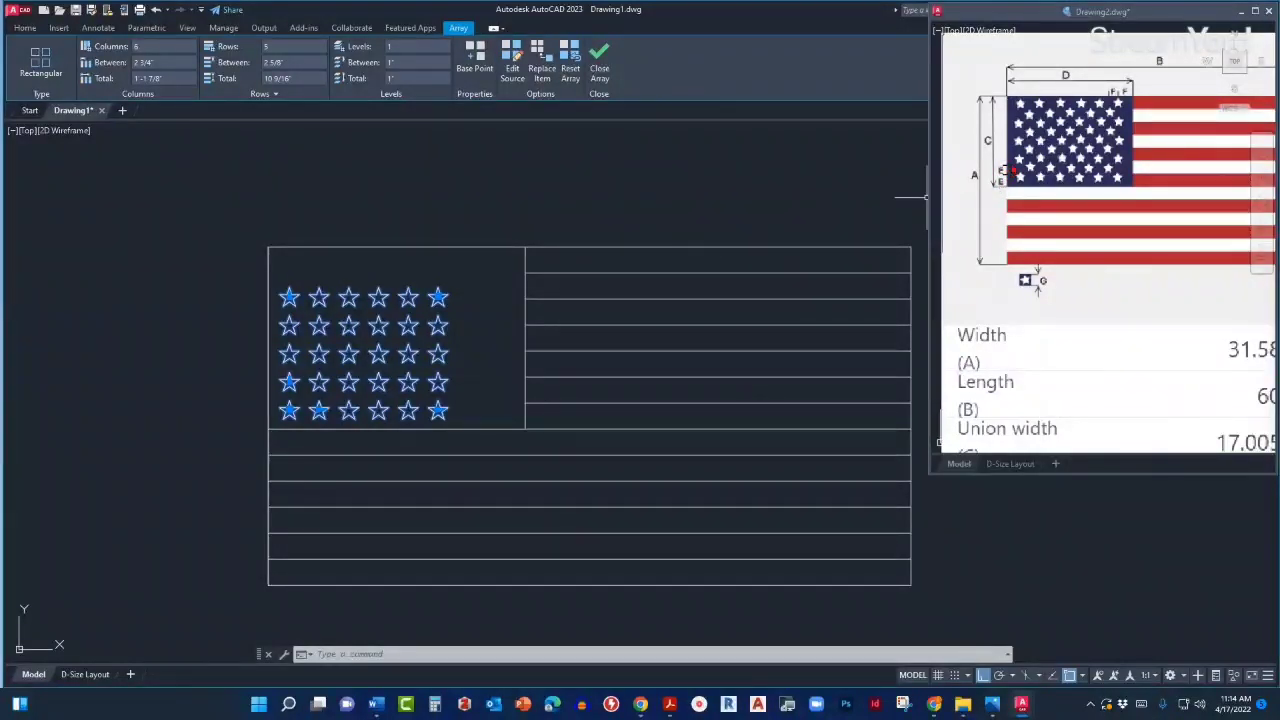
{"action": "left_click", "coordinate": [1015, 325]}
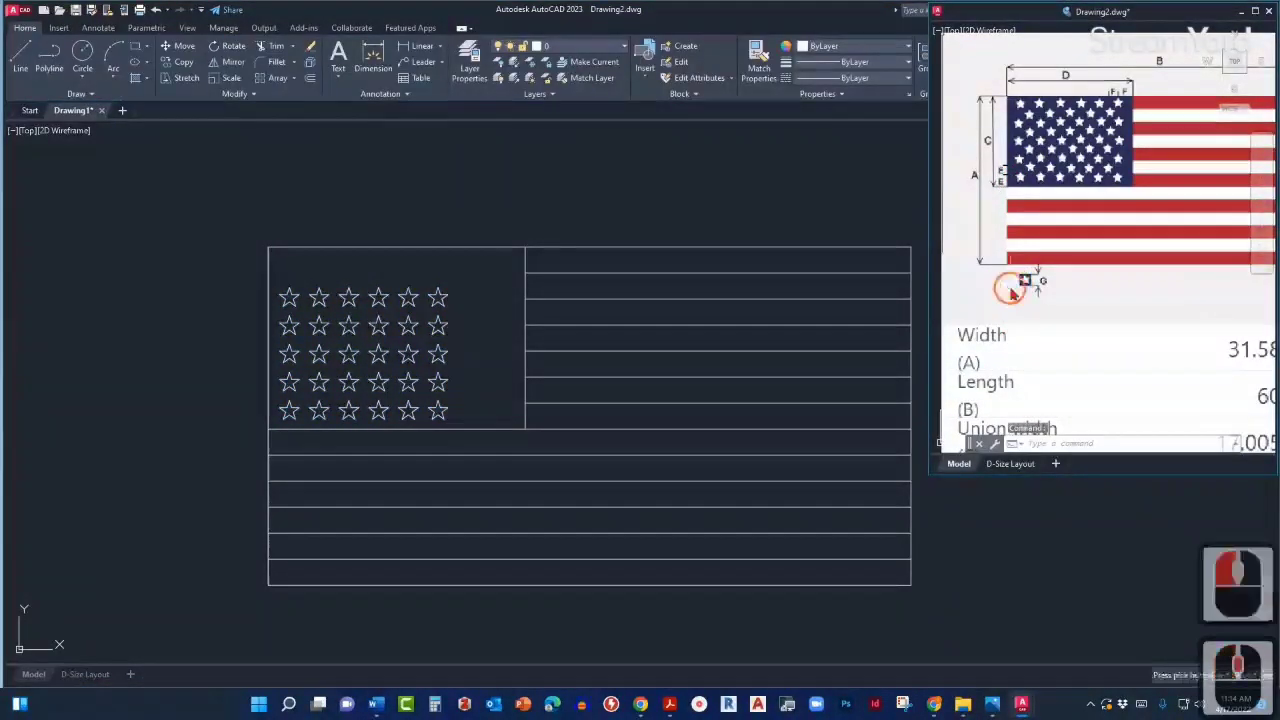
{"action": "scroll", "coordinate": [1012, 292], "scroll_direction": "down", "scroll_amount": 2}
{"action": "scroll", "coordinate": [1012, 292], "scroll_direction": "down", "scroll_amount": 1}
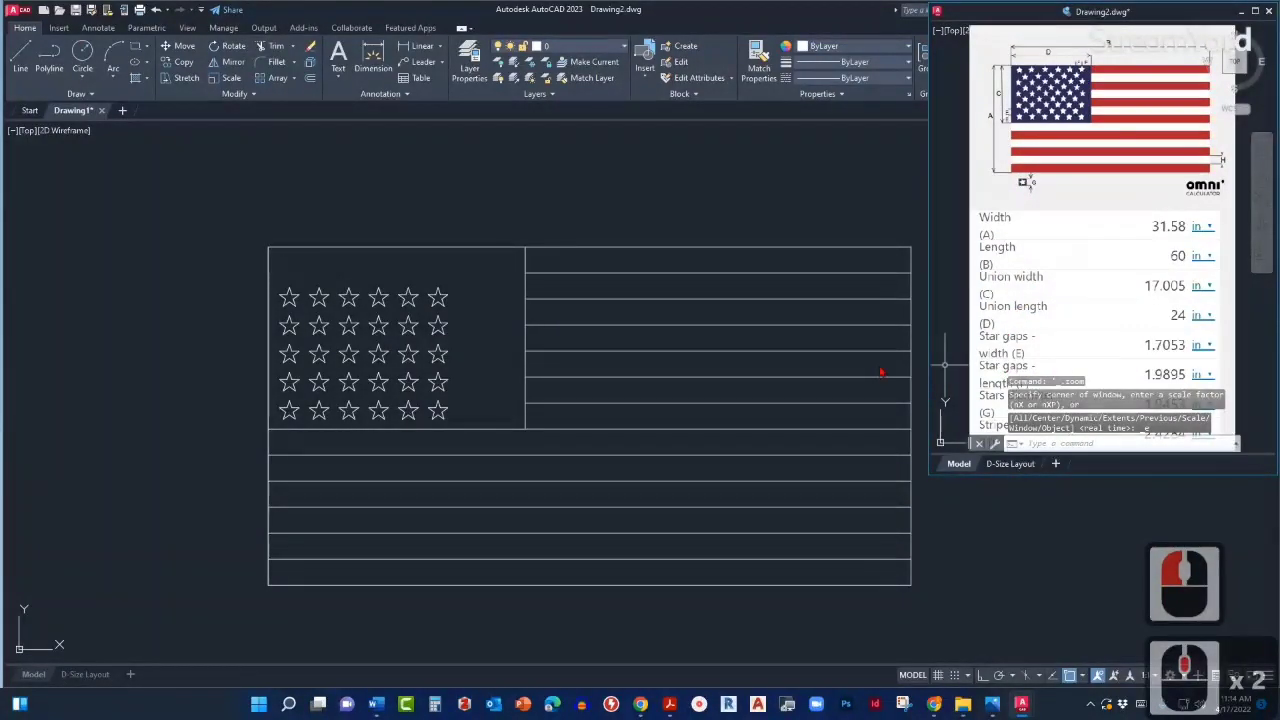
Switch to Drawing1 and select the rectangular star array in the union.
{"action": "left_click", "coordinate": [360, 366]}
{"action": "scroll", "coordinate": [305, 355], "scroll_direction": "up", "scroll_amount": 2}
{"action": "middle_click_drag", "start_coordinate": [305, 355], "coordinate": [449, 386]}
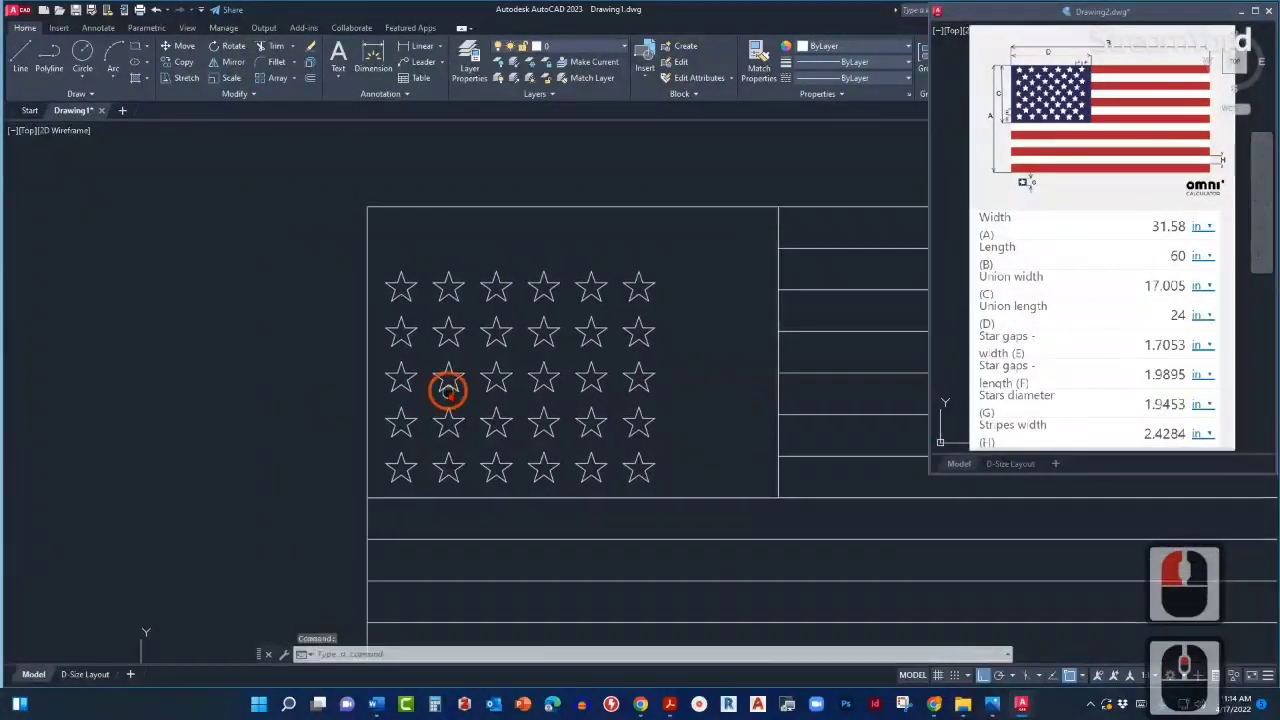
{"action": "left_click", "coordinate": [452, 380]}
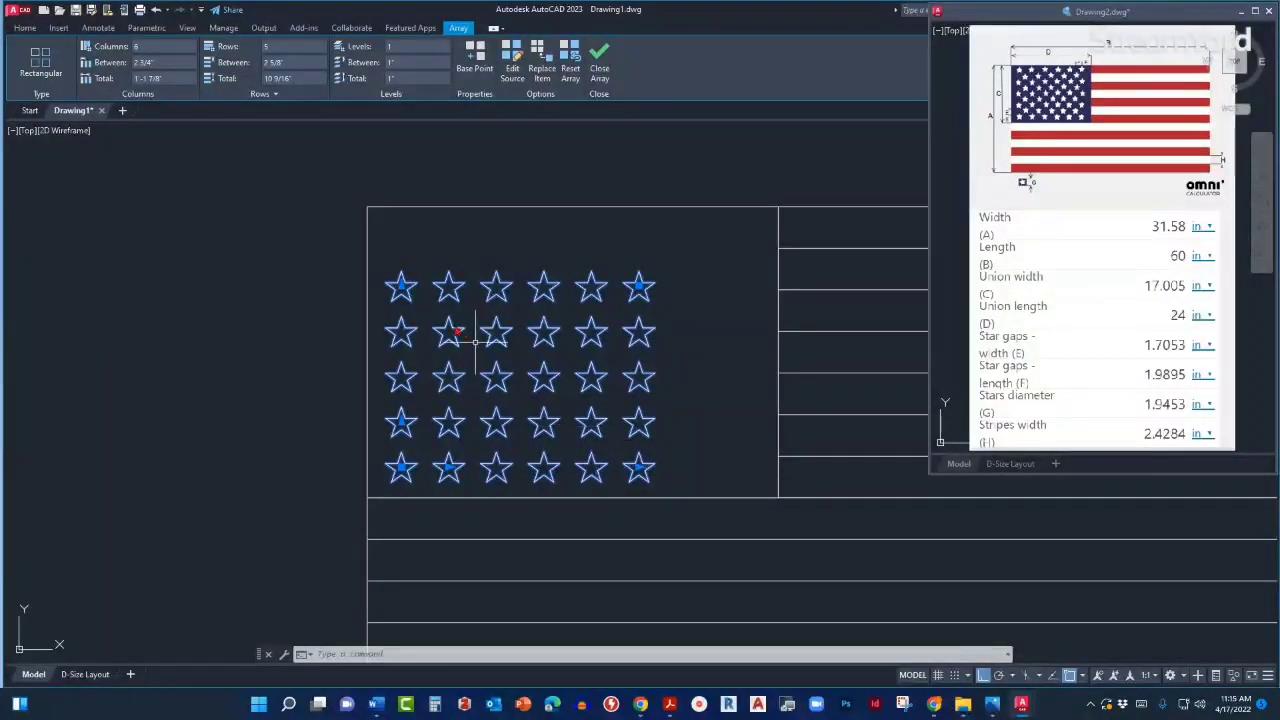
{"action": "left_click", "coordinate": [150, 62]}
{"action": "left_click", "coordinate": [296, 62]}
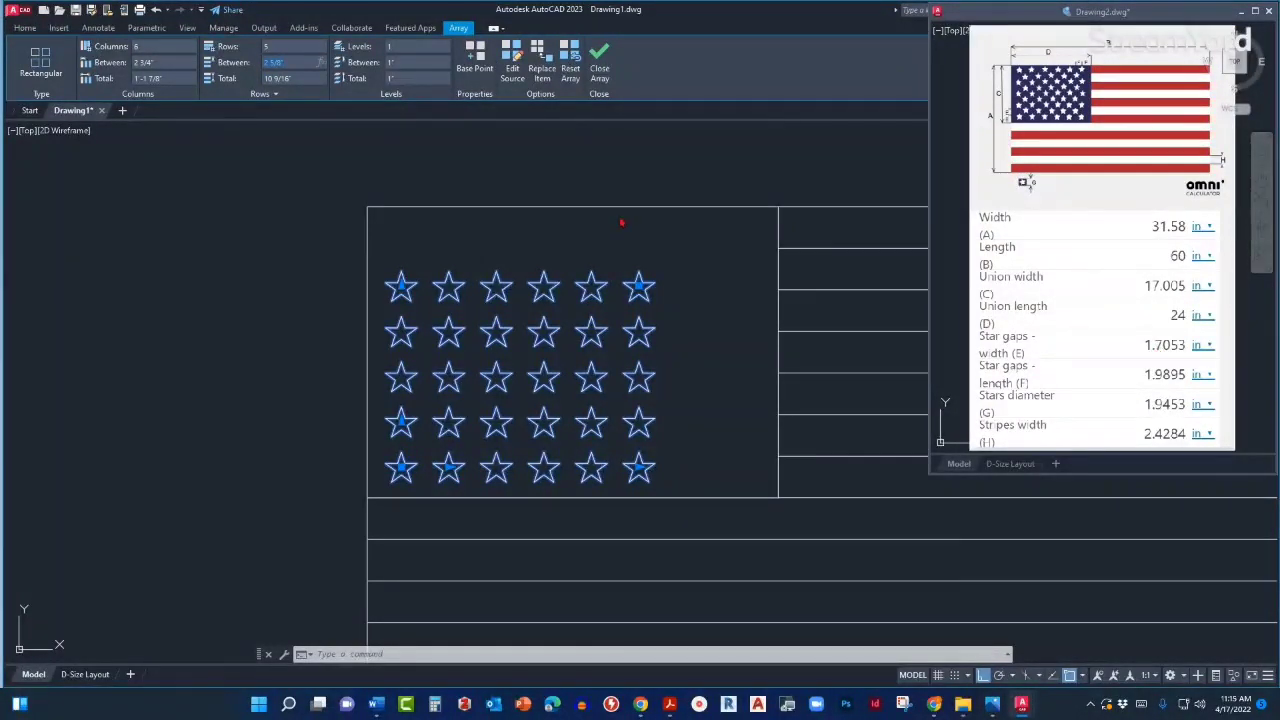
{"action": "left_click", "coordinate": [174, 65]}
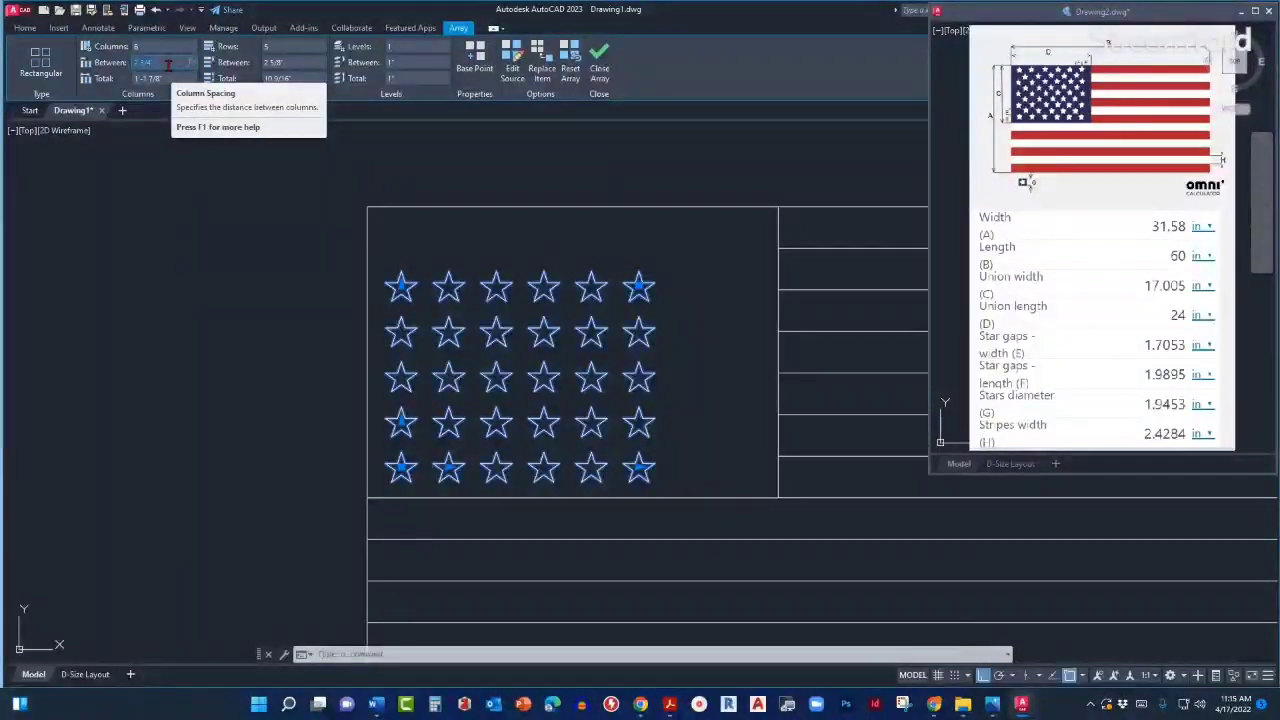
{"action": "type", "text": "1"}
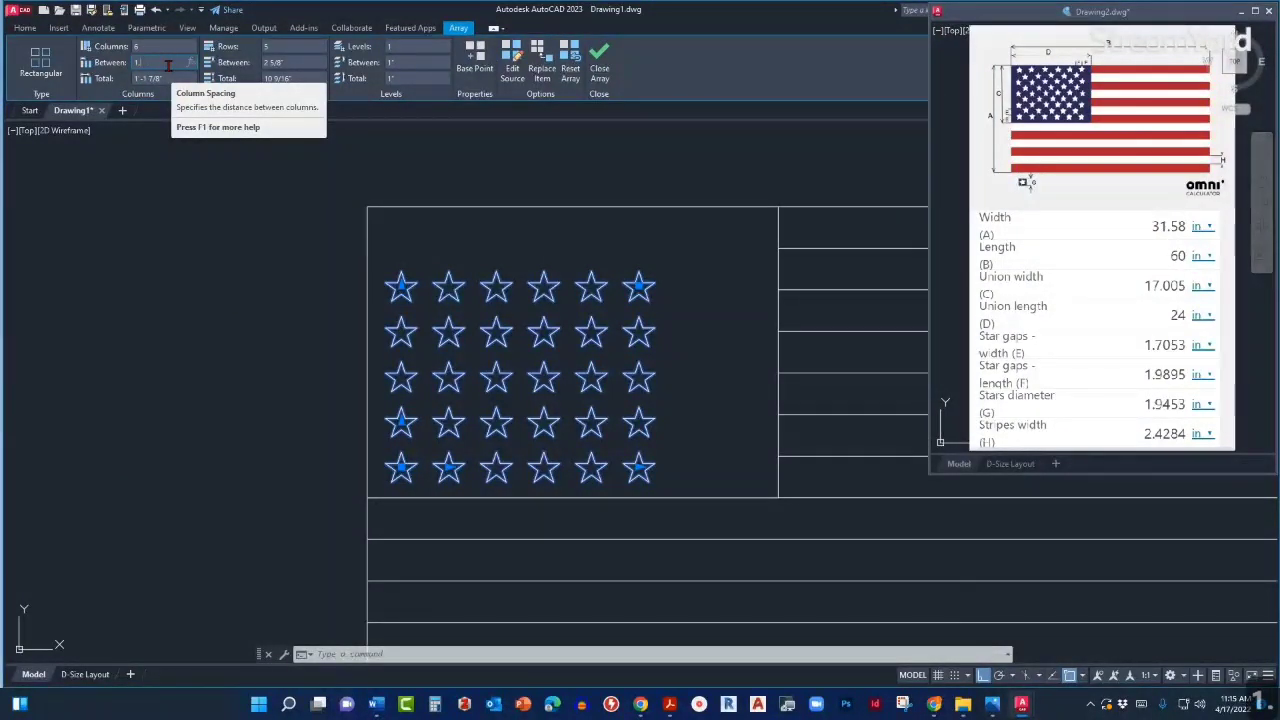
{"action": "key", "text": "Escape"}
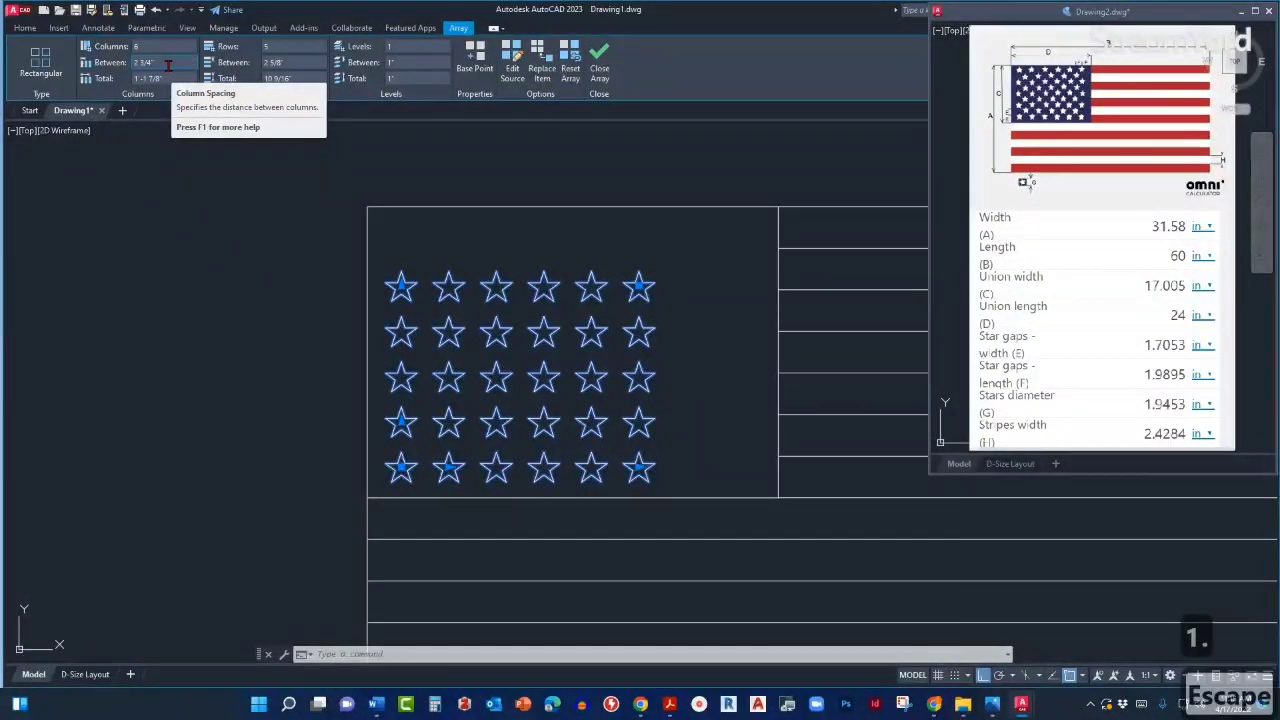
Inspect the row spacing between the array's lower-left stars and compare it with the E gap marks in the Drawing2 reference.
{"action": "scroll", "coordinate": [360, 470], "scroll_direction": "up", "scroll_amount": 4}
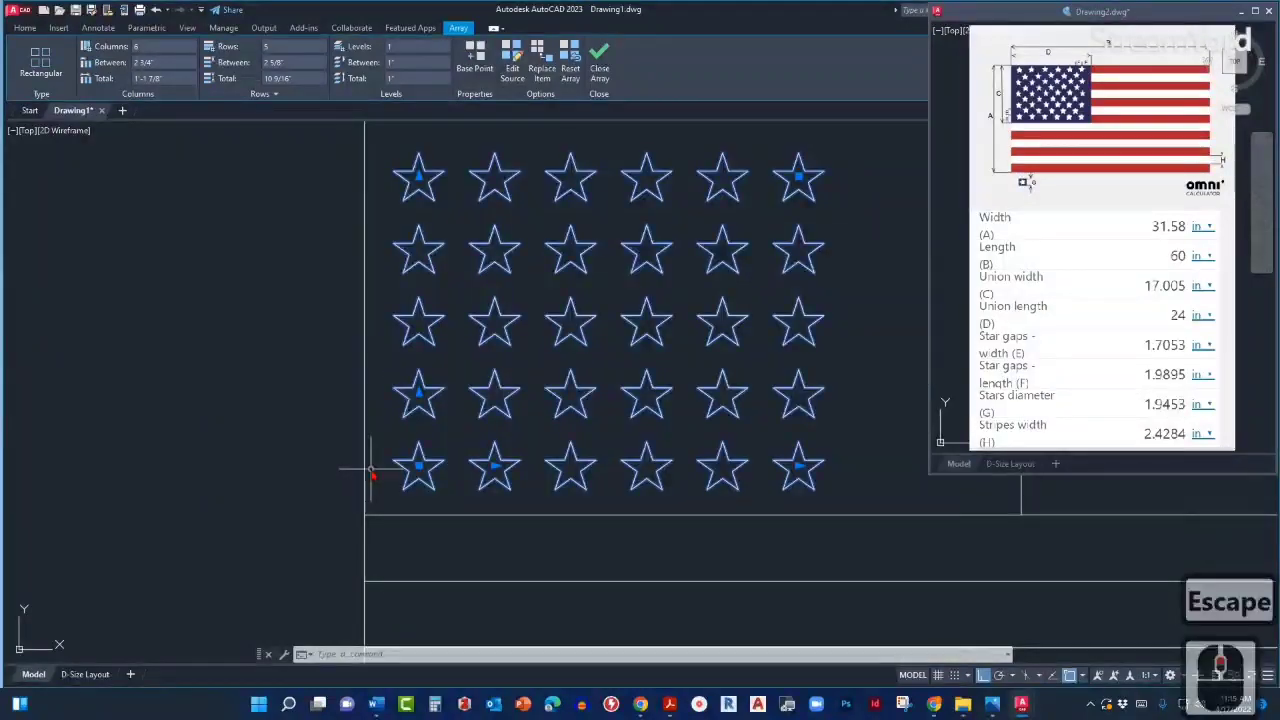
{"action": "scroll", "coordinate": [415, 443], "scroll_direction": "up", "scroll_amount": 2}
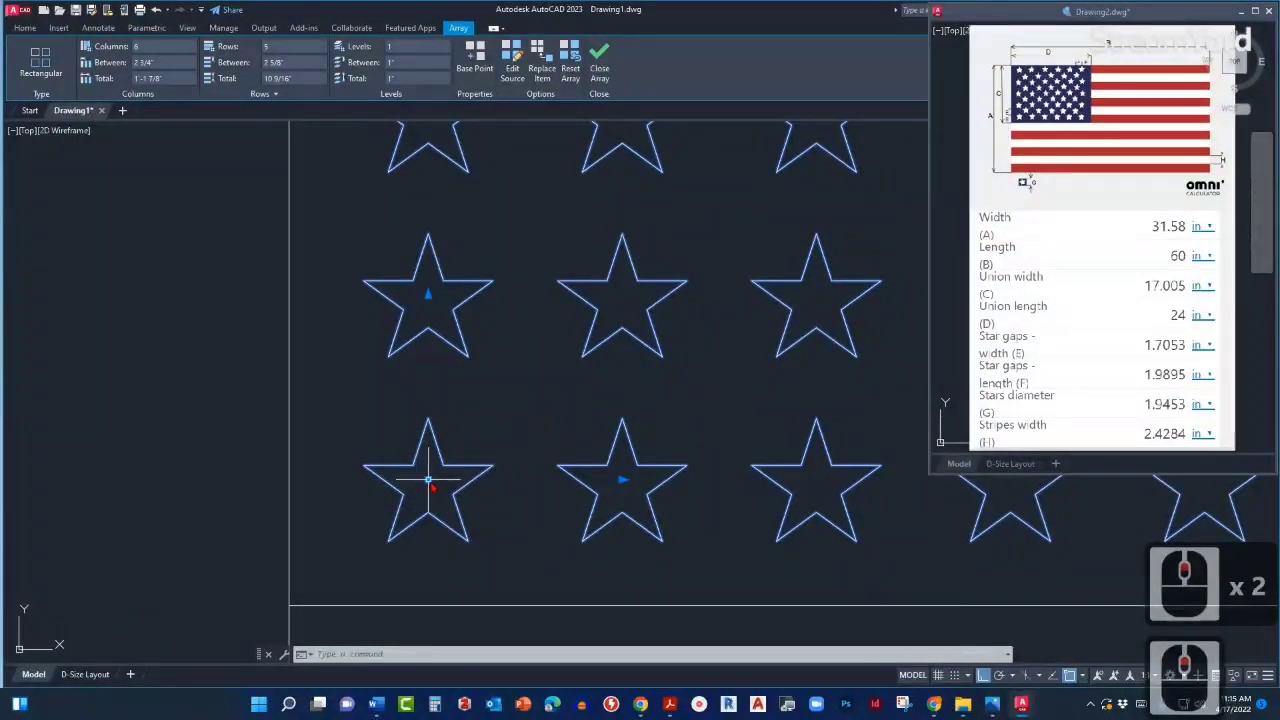
{"action": "mouse_move", "coordinate": [428, 482]}
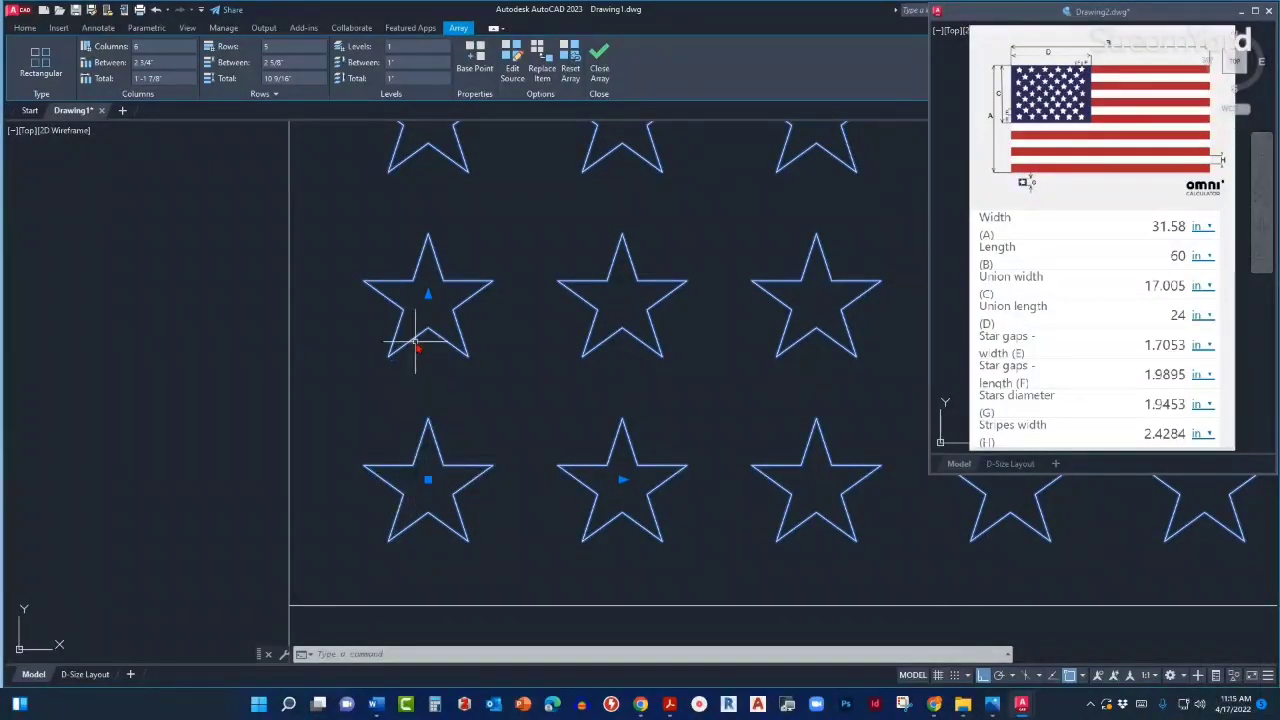
{"action": "left_click", "coordinate": [428, 294]}
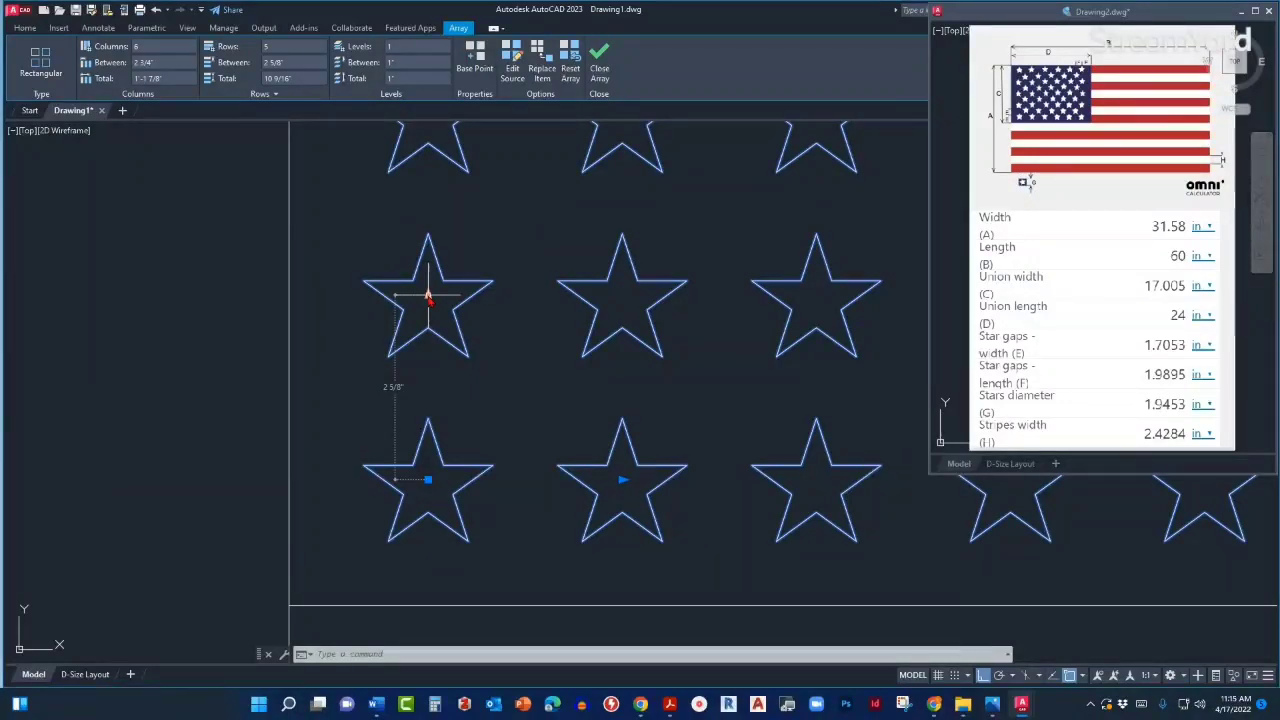
{"action": "key", "text": "Escape"}
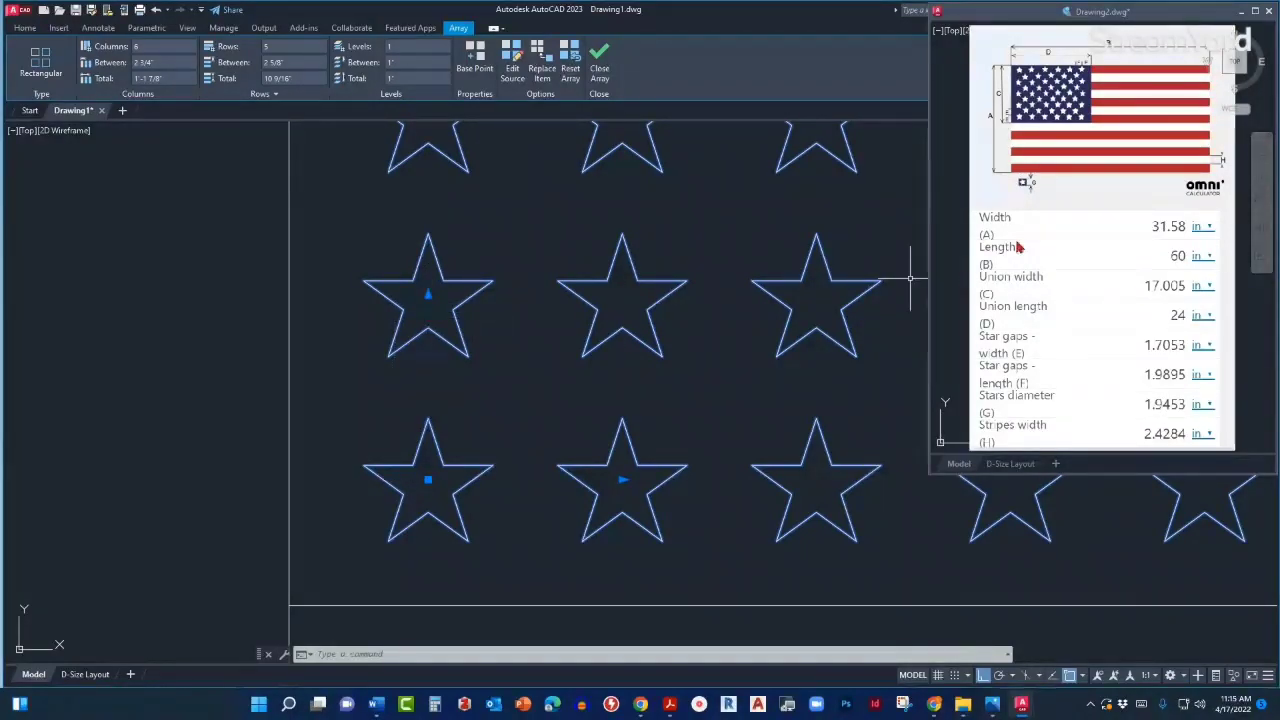
{"action": "left_click", "coordinate": [1040, 135]}
{"action": "scroll", "coordinate": [1052, 138], "scroll_direction": "up", "scroll_amount": 3}
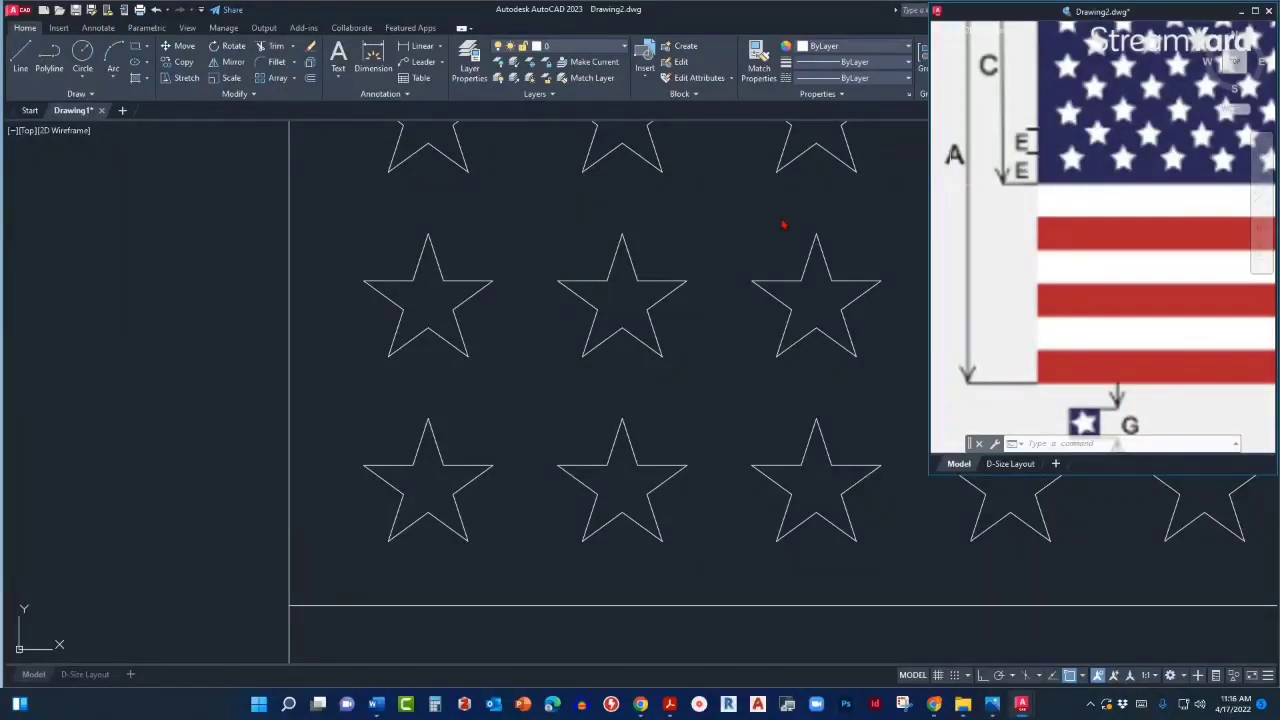
Switch to Drawing1 and set the star array's base point to the top tip of its lower-left star.
{"action": "left_click", "coordinate": [459, 316]}
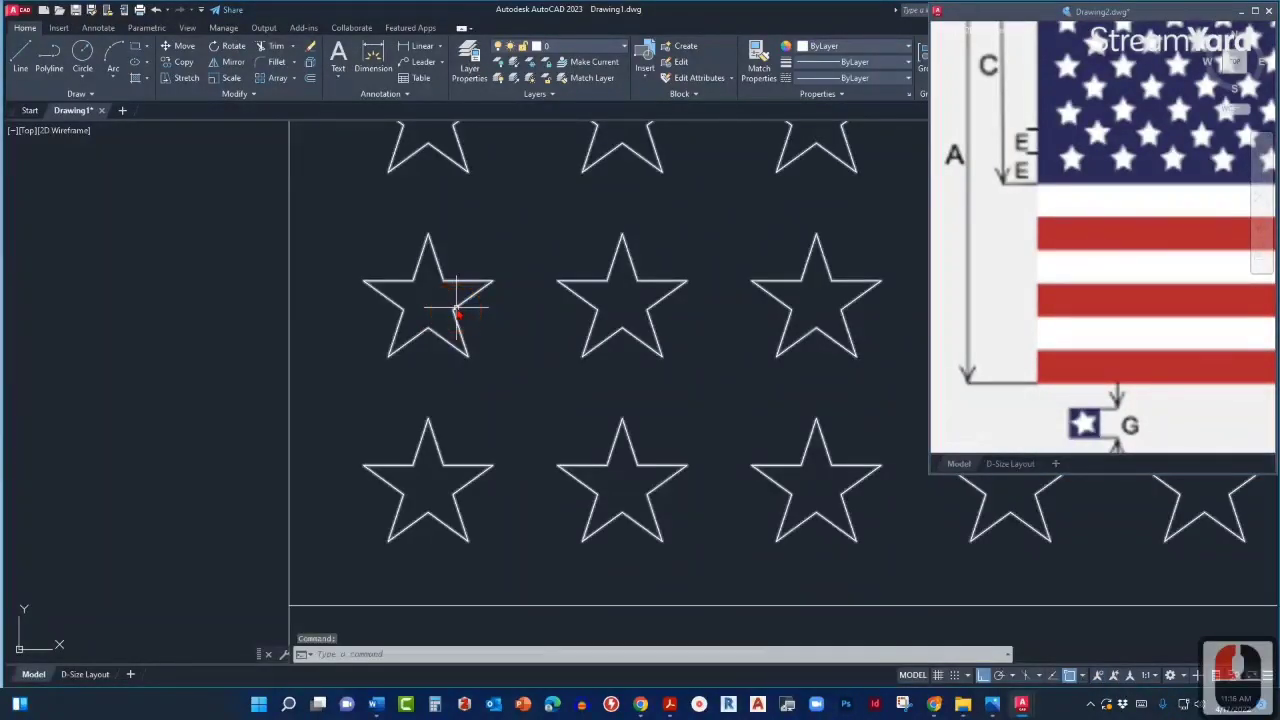
{"action": "left_click", "coordinate": [451, 313]}
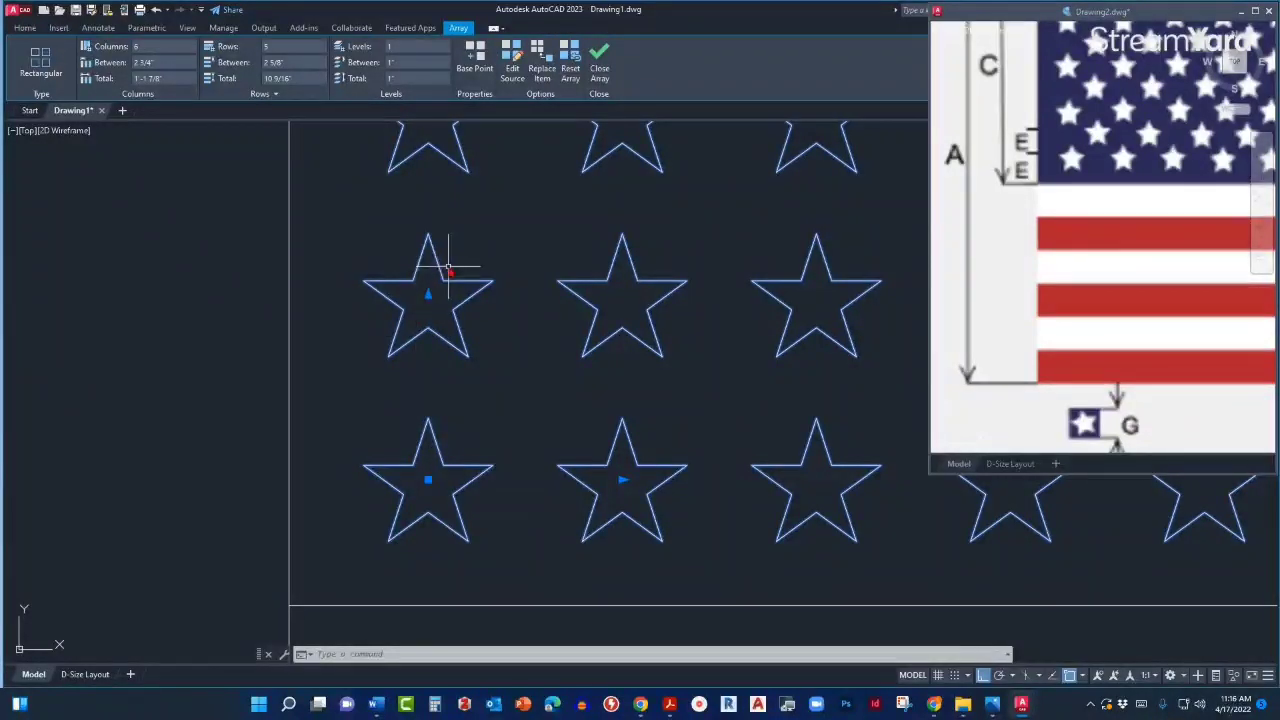
{"action": "left_click", "coordinate": [470, 60]}
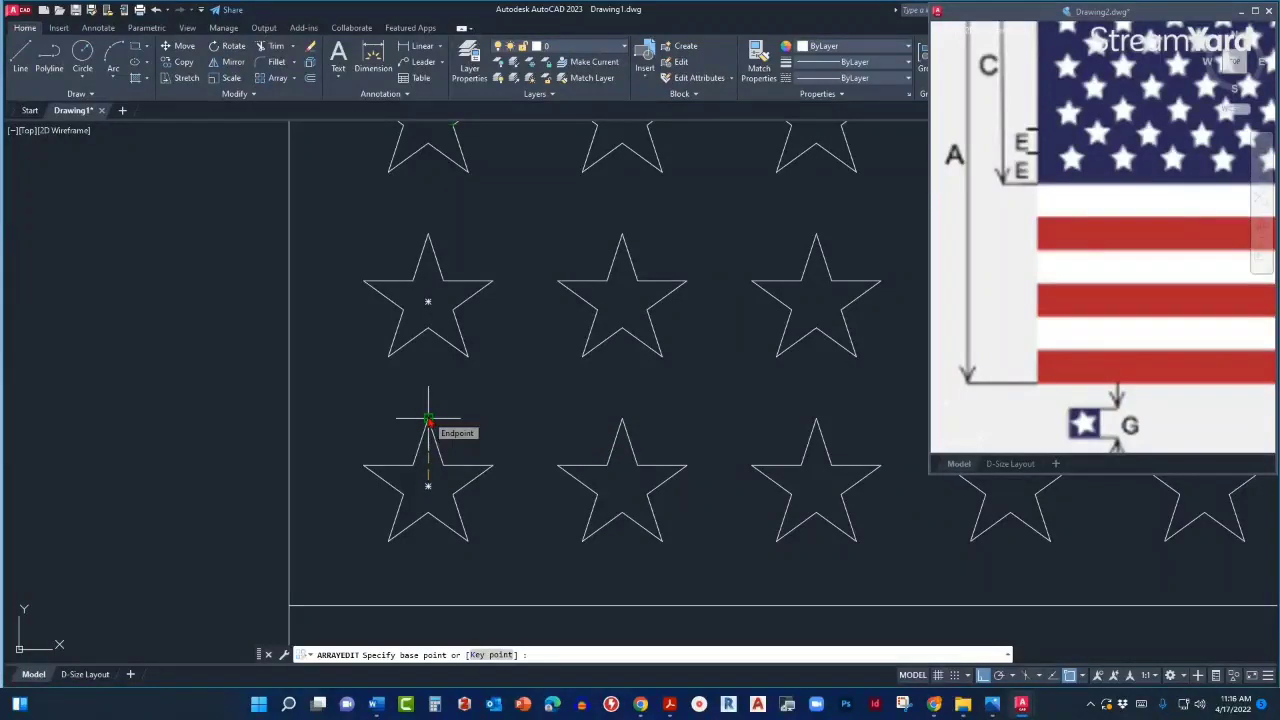
{"action": "scroll", "coordinate": [428, 420], "scroll_direction": "down", "scroll_amount": 2}
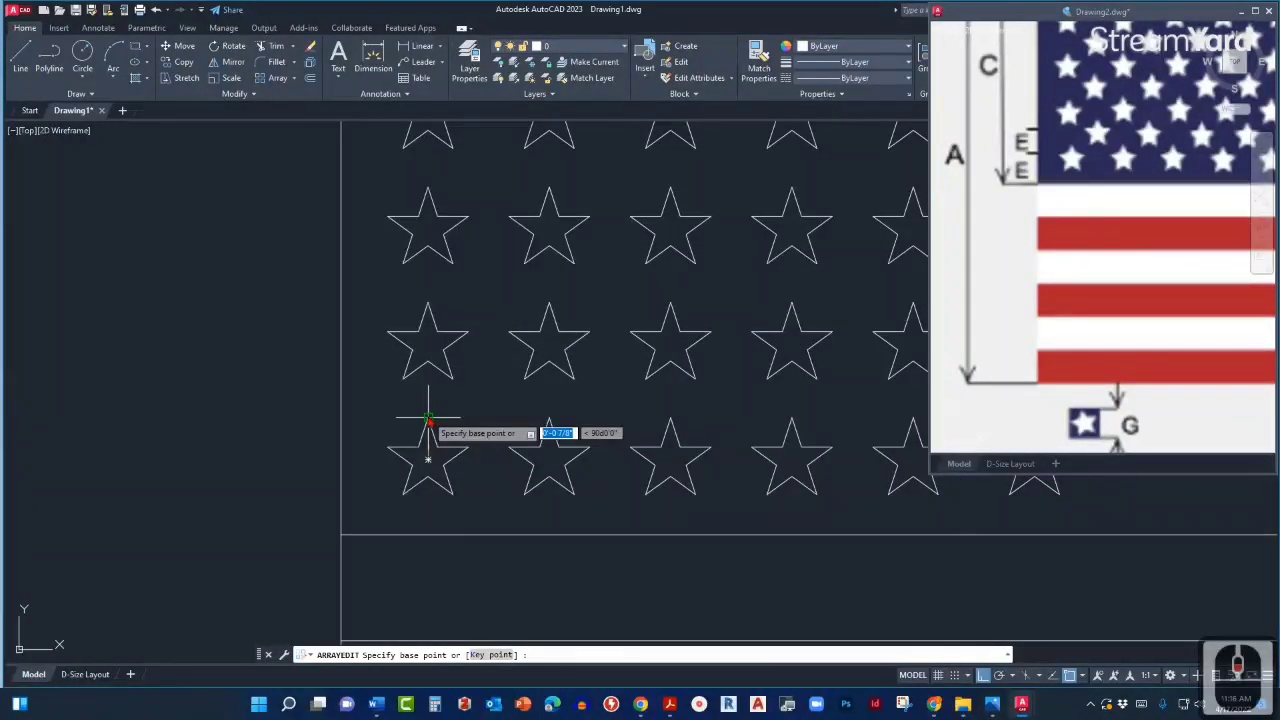
{"action": "scroll", "coordinate": [428, 420], "scroll_direction": "up", "scroll_amount": 3}
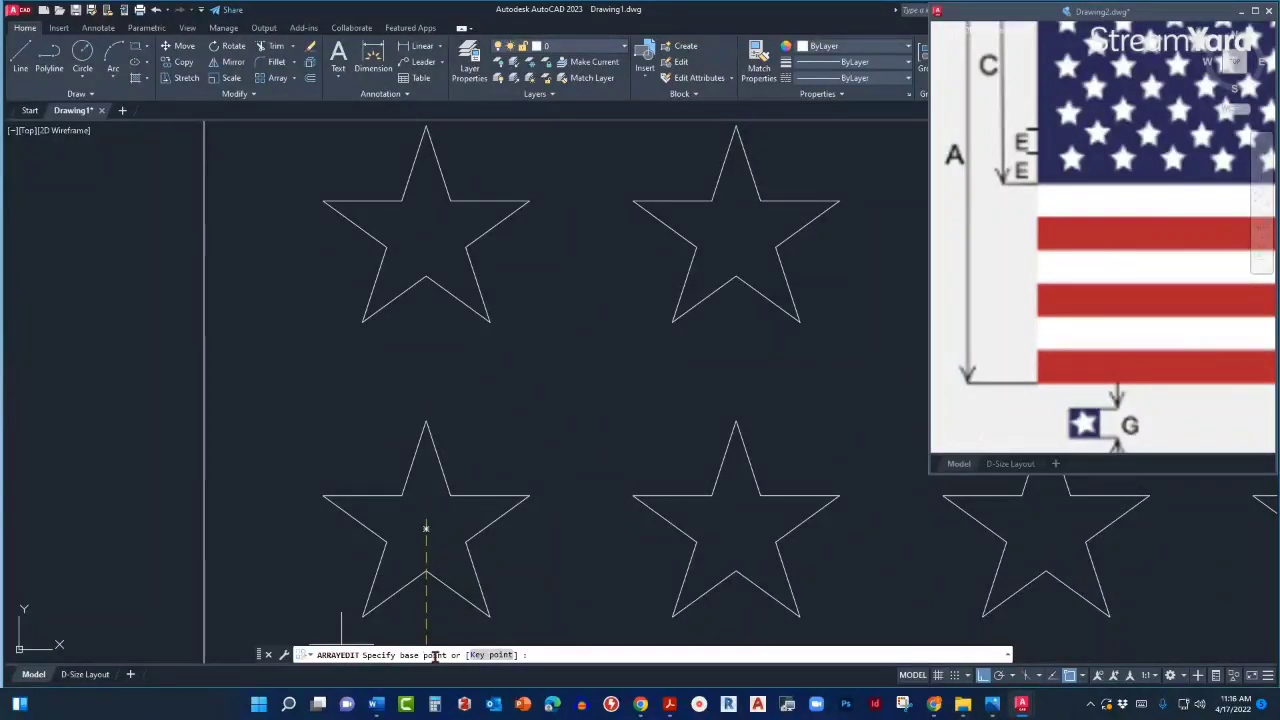
{"action": "left_click", "coordinate": [422, 422]}
{"action": "scroll", "coordinate": [411, 538], "scroll_direction": "down", "scroll_amount": 2}
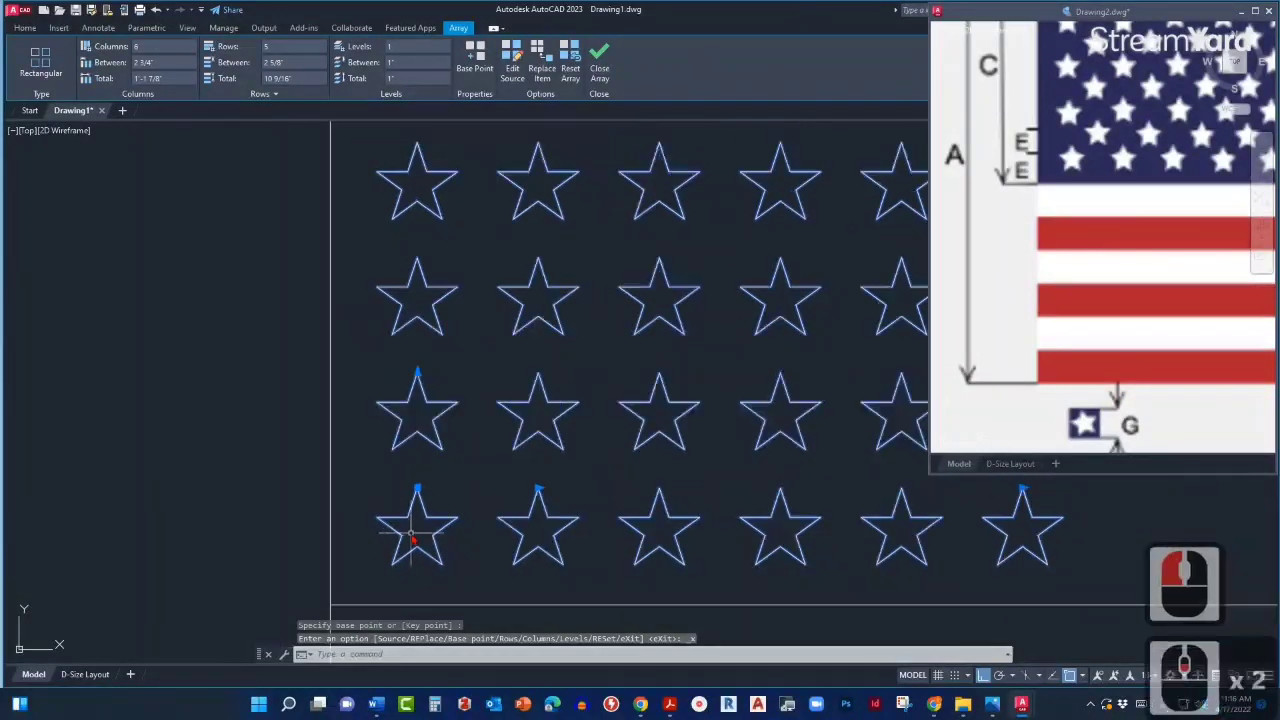
Check the star array's base point and row spacing grips at the star tips and clear the selection.
{"action": "scroll", "coordinate": [414, 538], "scroll_direction": "up", "scroll_amount": 2}
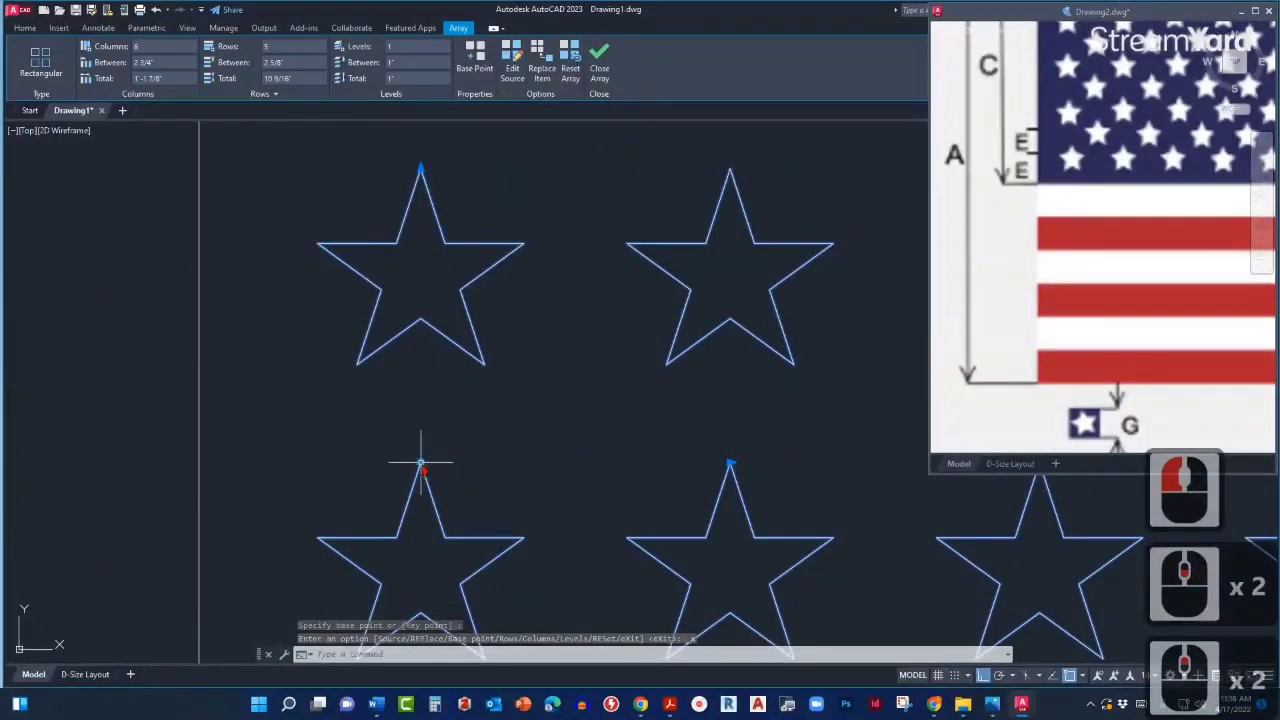
{"action": "right_click", "coordinate": [420, 468]}
{"action": "scroll", "coordinate": [423, 471], "scroll_direction": "down", "scroll_amount": 2}
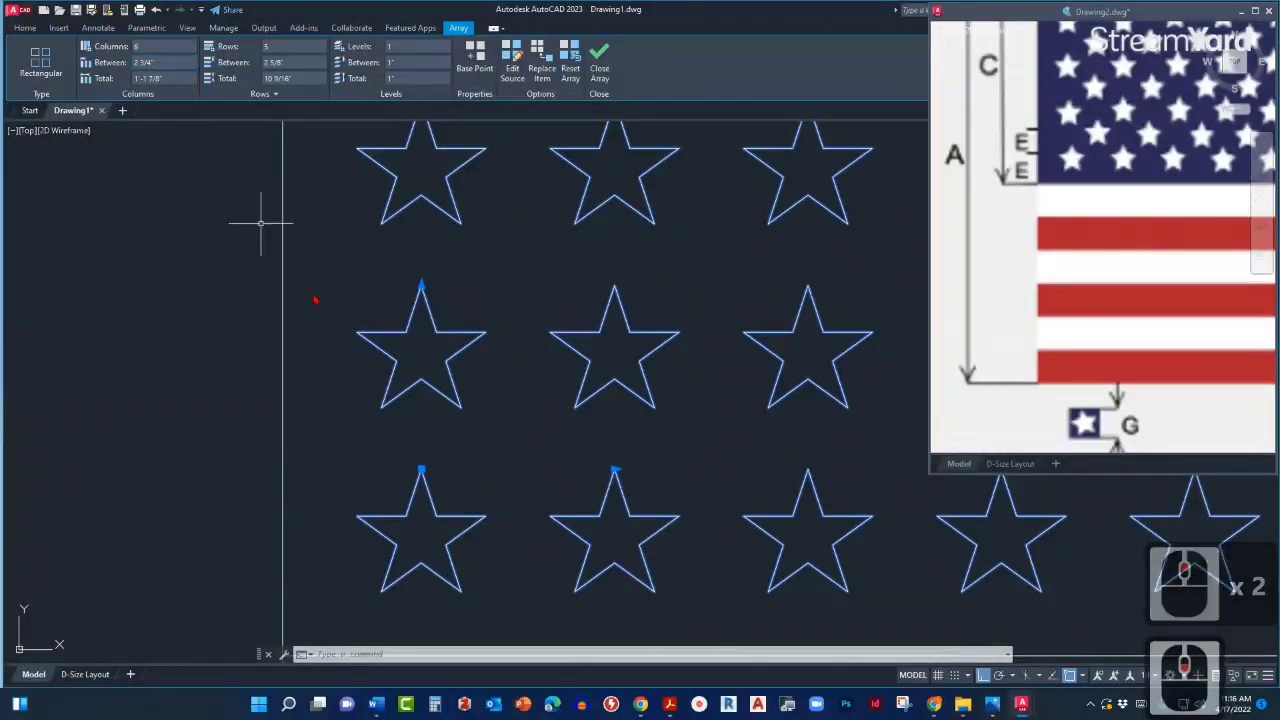
{"action": "mouse_move", "coordinate": [421, 468]}
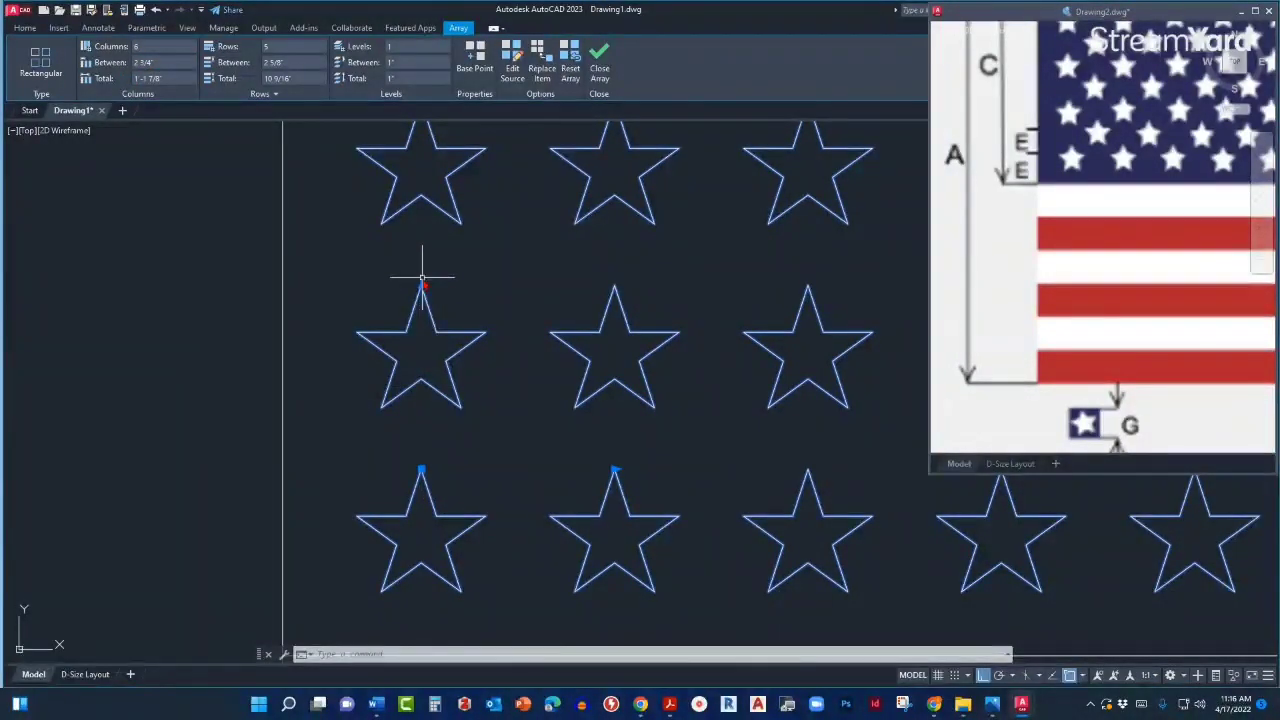
{"action": "mouse_move", "coordinate": [421, 285]}
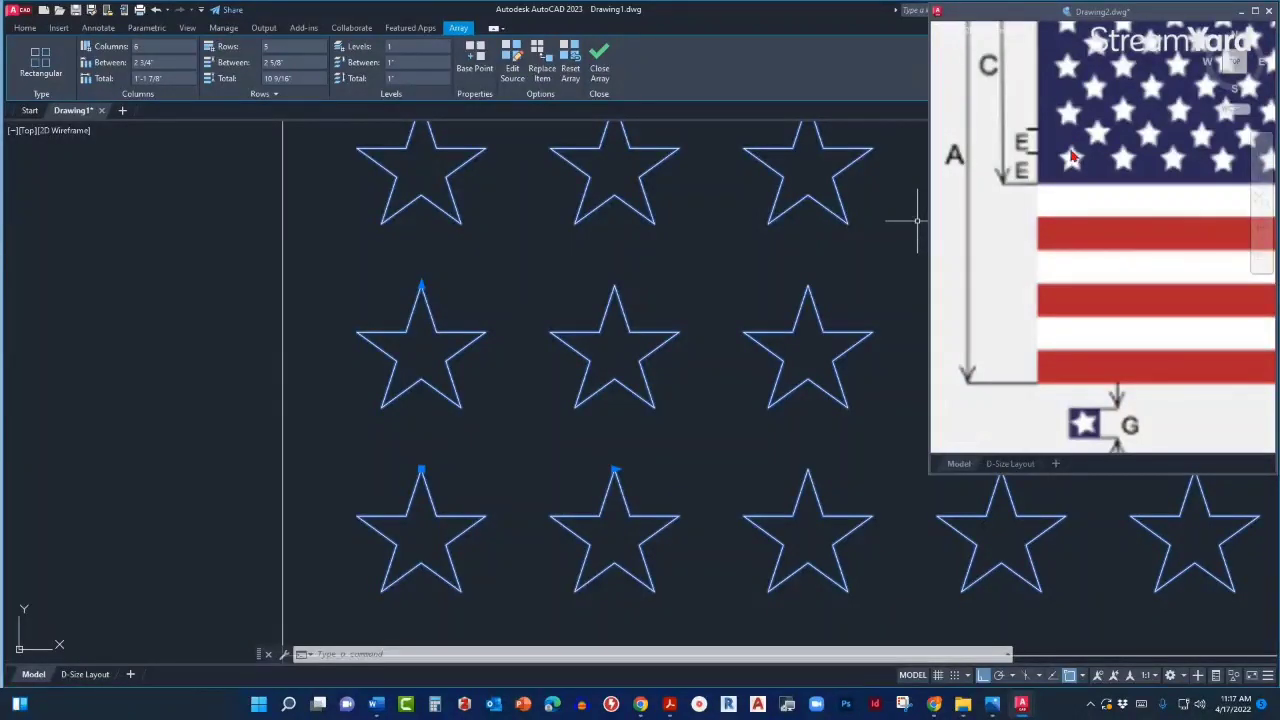
{"action": "scroll", "coordinate": [497, 452], "scroll_direction": "down", "scroll_amount": 3}
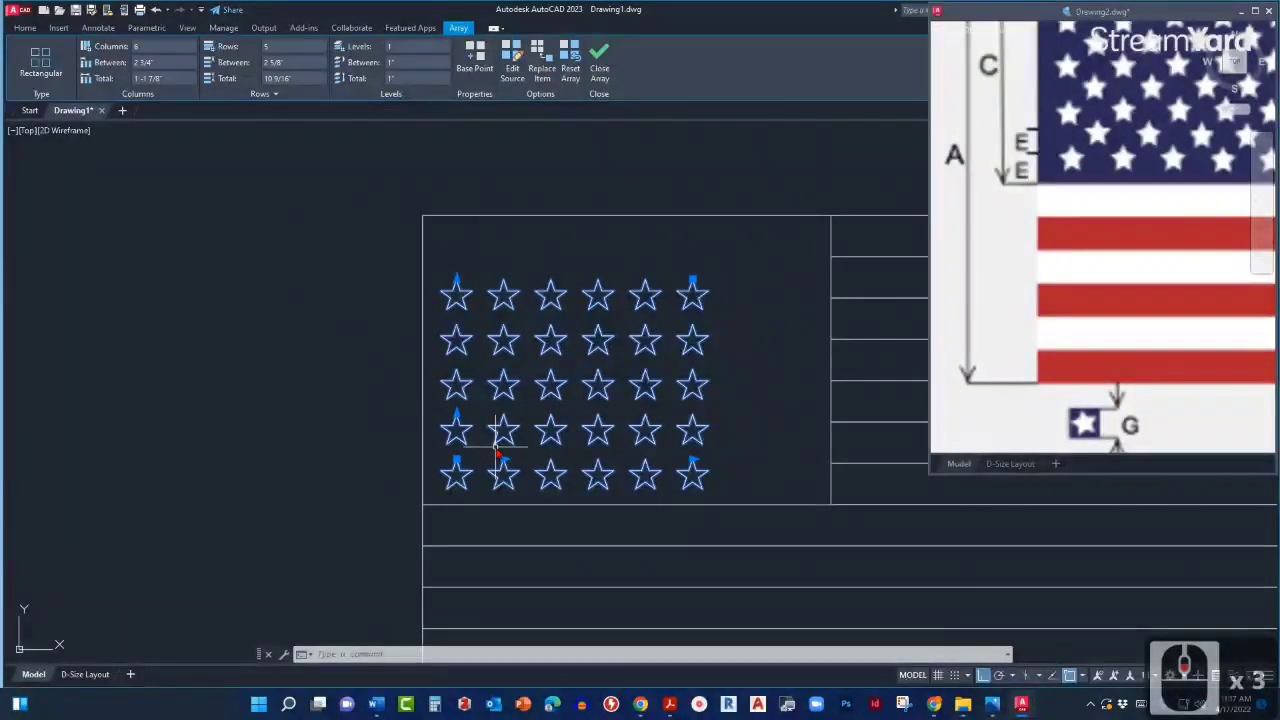
{"action": "scroll", "coordinate": [523, 399], "scroll_direction": "up", "scroll_amount": 3}
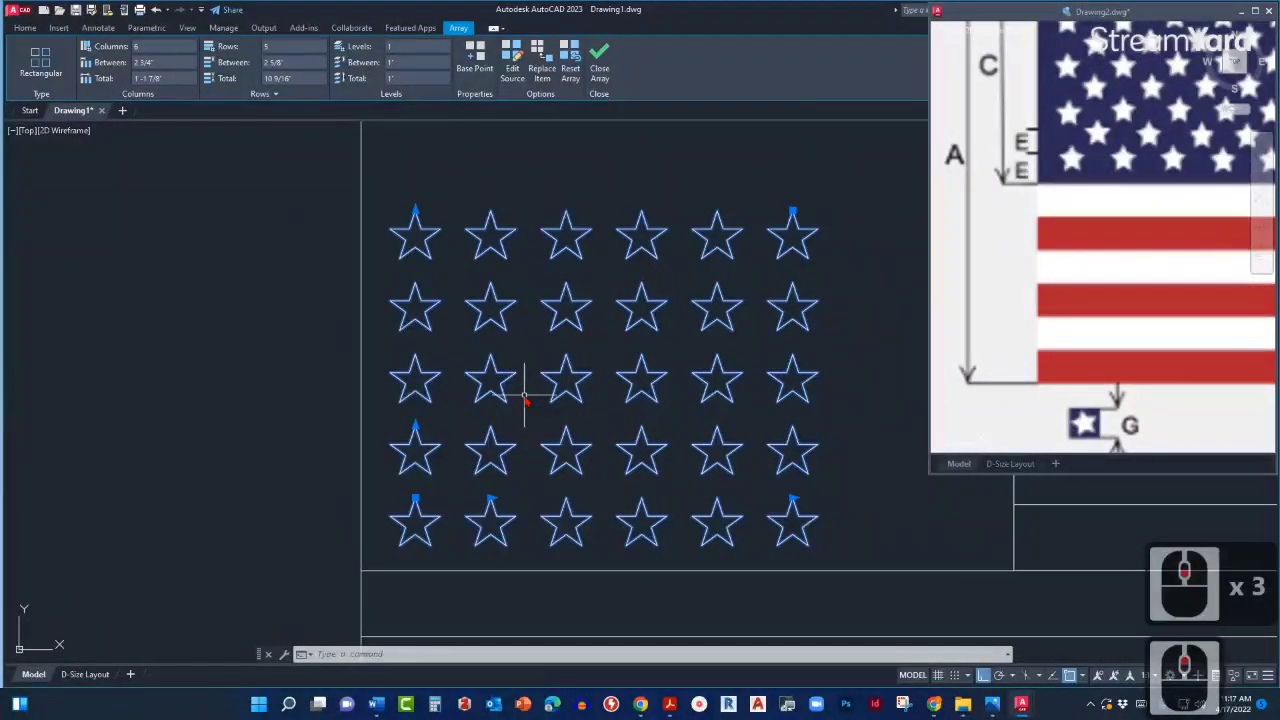
{"action": "mouse_move", "coordinate": [486, 457]}
{"action": "middle_mouse_down"}
{"action": "mouse_move", "coordinate": [497, 453]}
{"action": "mouse_move", "coordinate": [483, 501]}
{"action": "middle_mouse_up"}
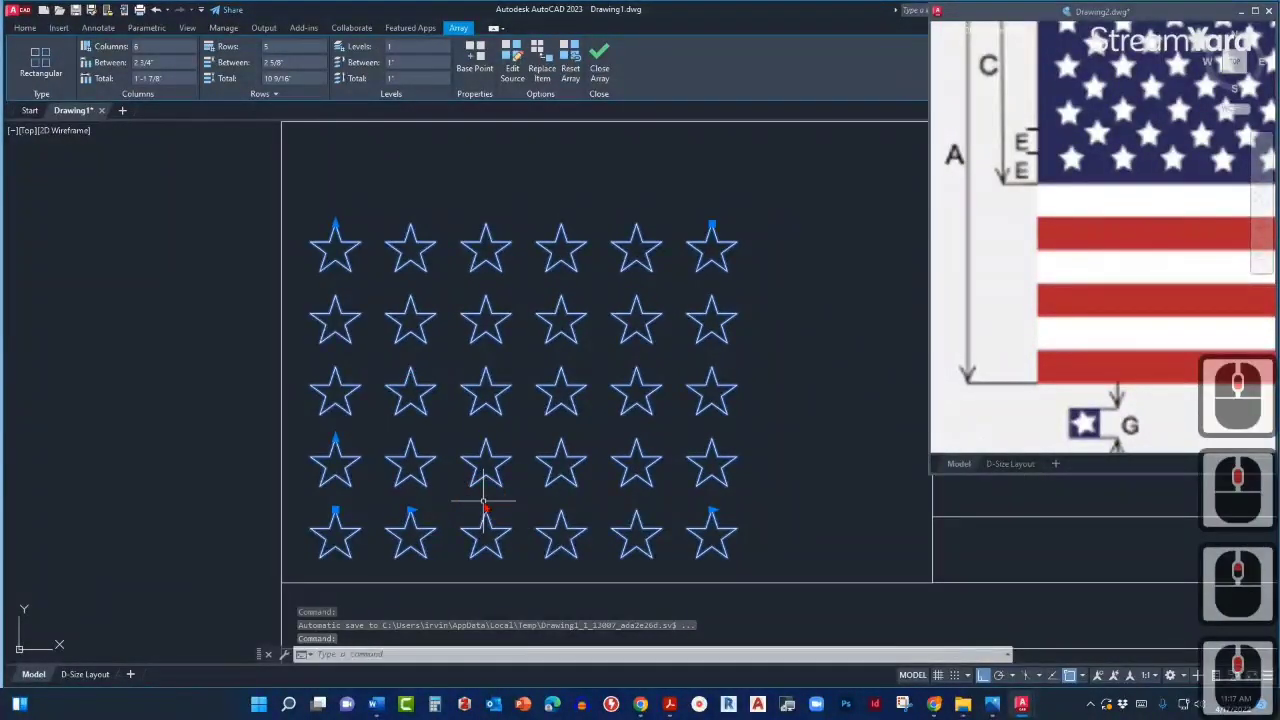
{"action": "scroll", "coordinate": [484, 497], "scroll_direction": "down", "scroll_amount": 2}
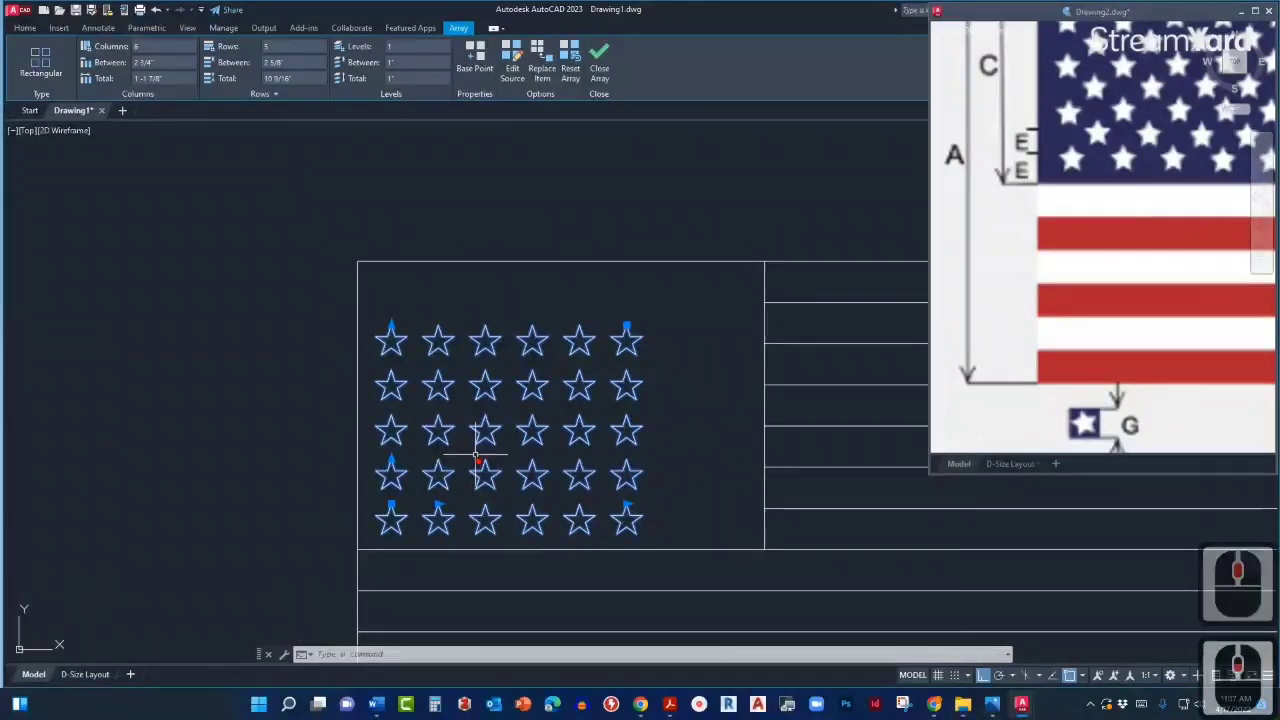
{"action": "middle_click_drag", "start_coordinate": [478, 458], "coordinate": [500, 435]}
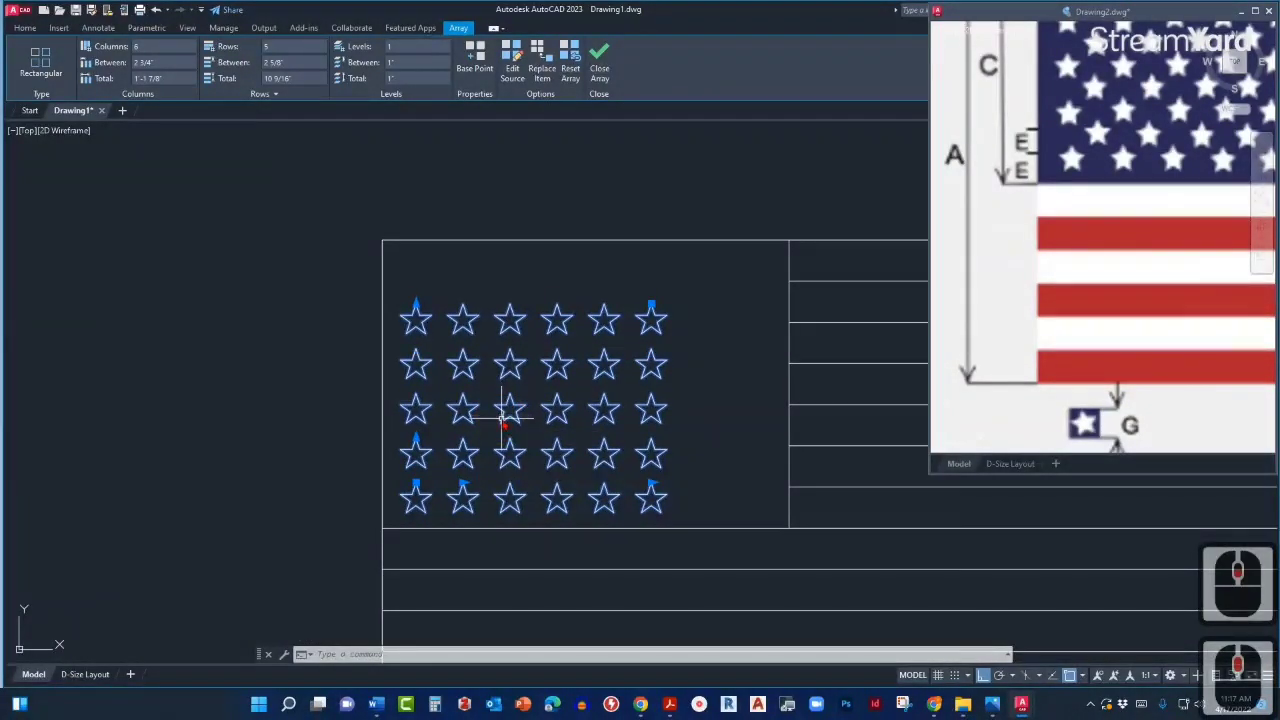
{"action": "key", "text": "Escape"}
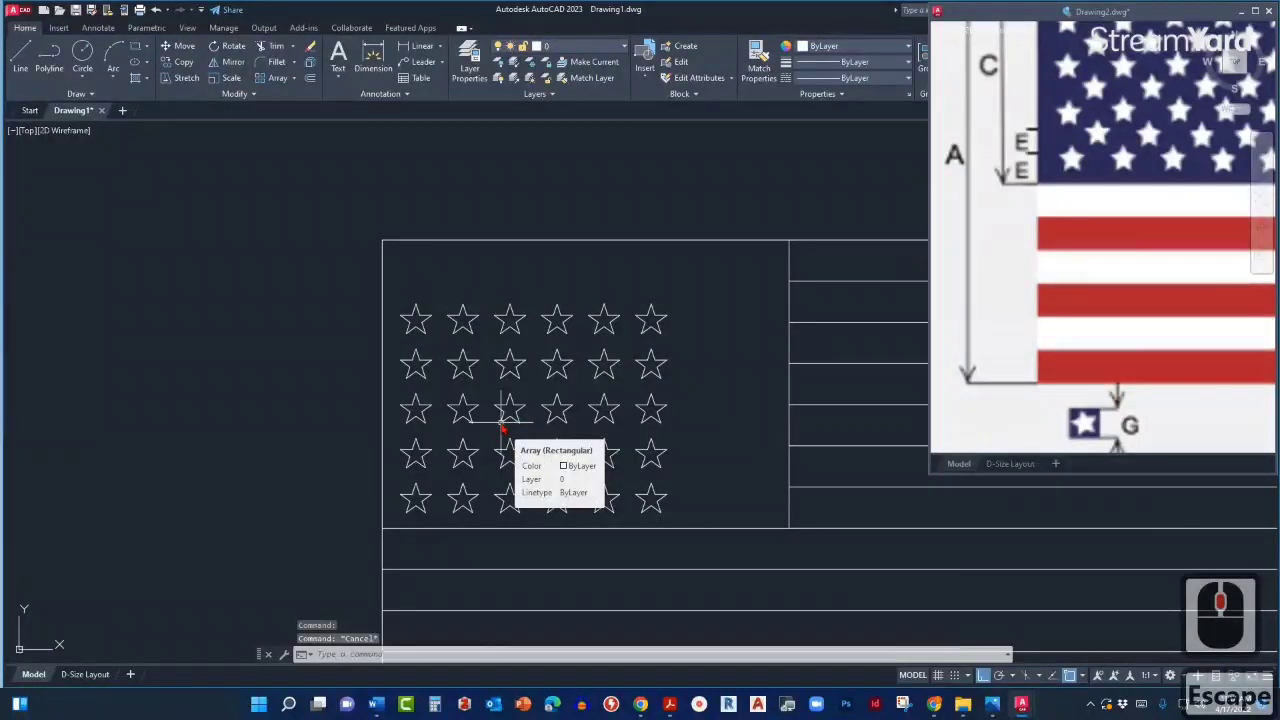
Show the whole flag and dimension table in the Drawing2 reference and return to Drawing1.
{"action": "middle_click_drag", "start_coordinate": [500, 422], "coordinate": [443, 445]}
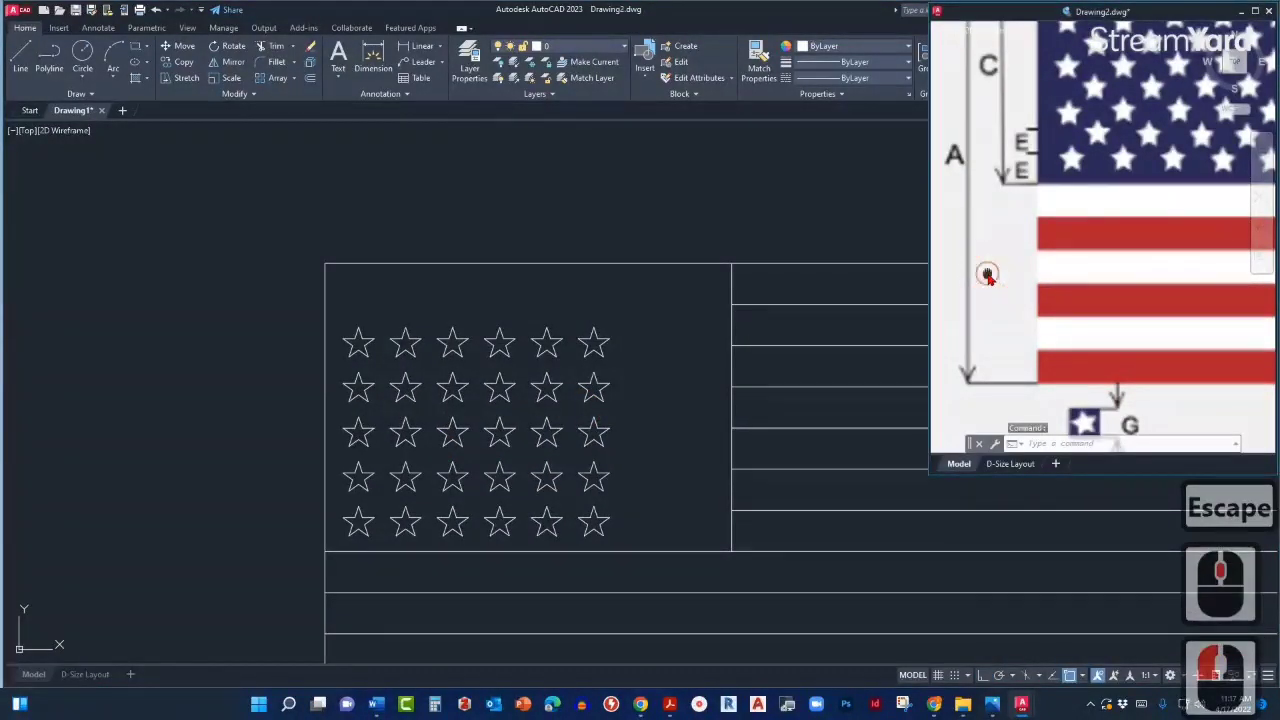
{"action": "middle_click", "coordinate": [987, 274]}
{"action": "middle_click", "coordinate": [987, 274]}
{"action": "middle_click_drag", "start_coordinate": [632, 301], "coordinate": [492, 323]}
{"action": "left_click", "coordinate": [446, 350]}
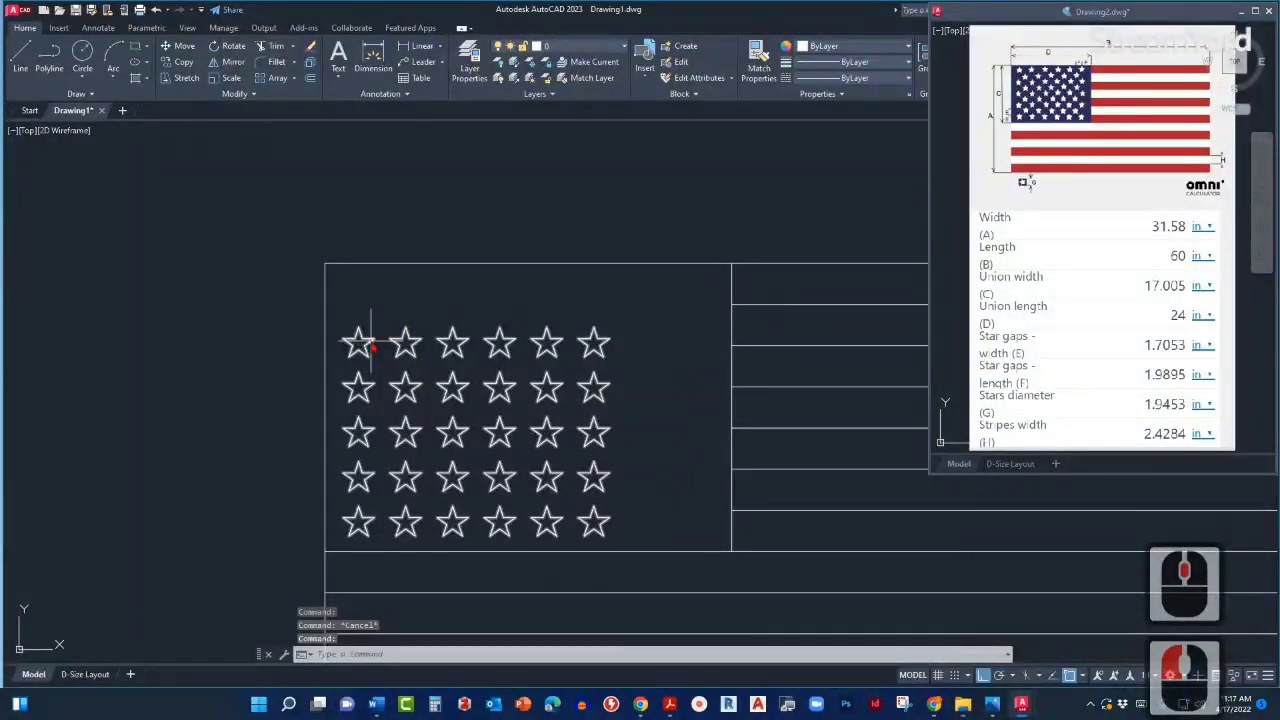
Undo the star array's edits and the array itself, back to the single star in the union's lower-left corner.
{"action": "key", "text": "Escape"}
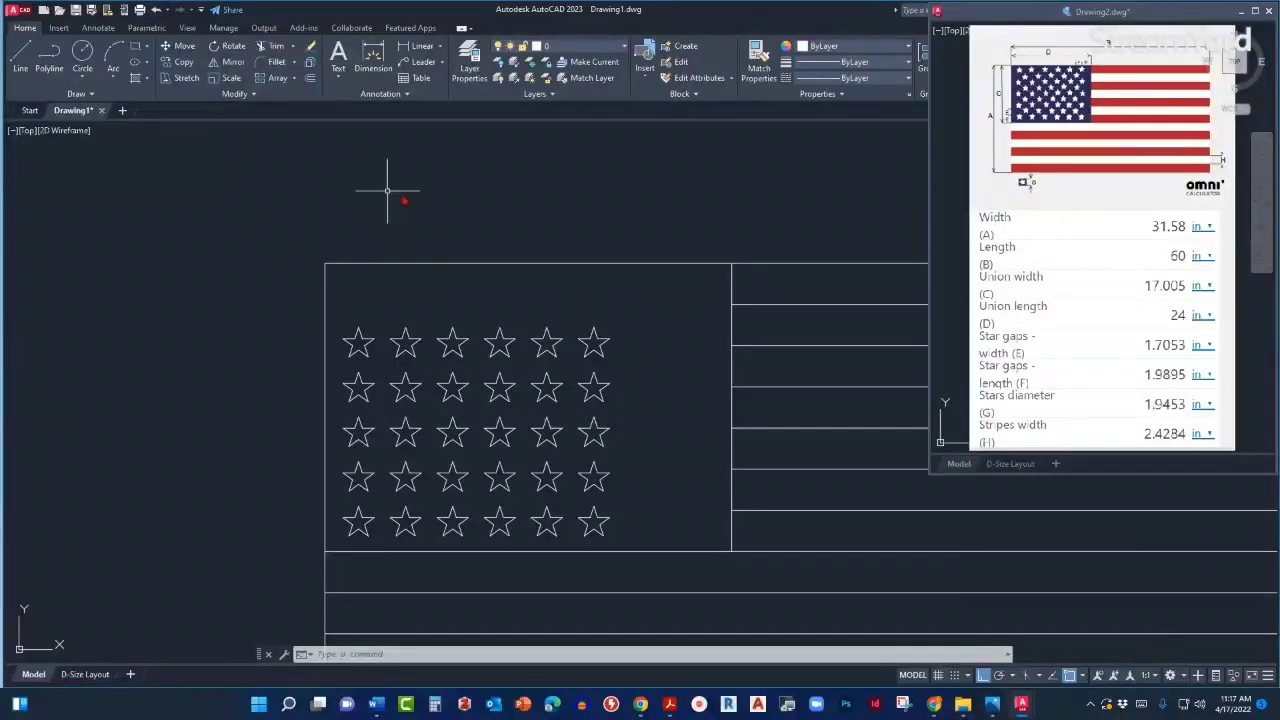
{"action": "type", "text": "u"}
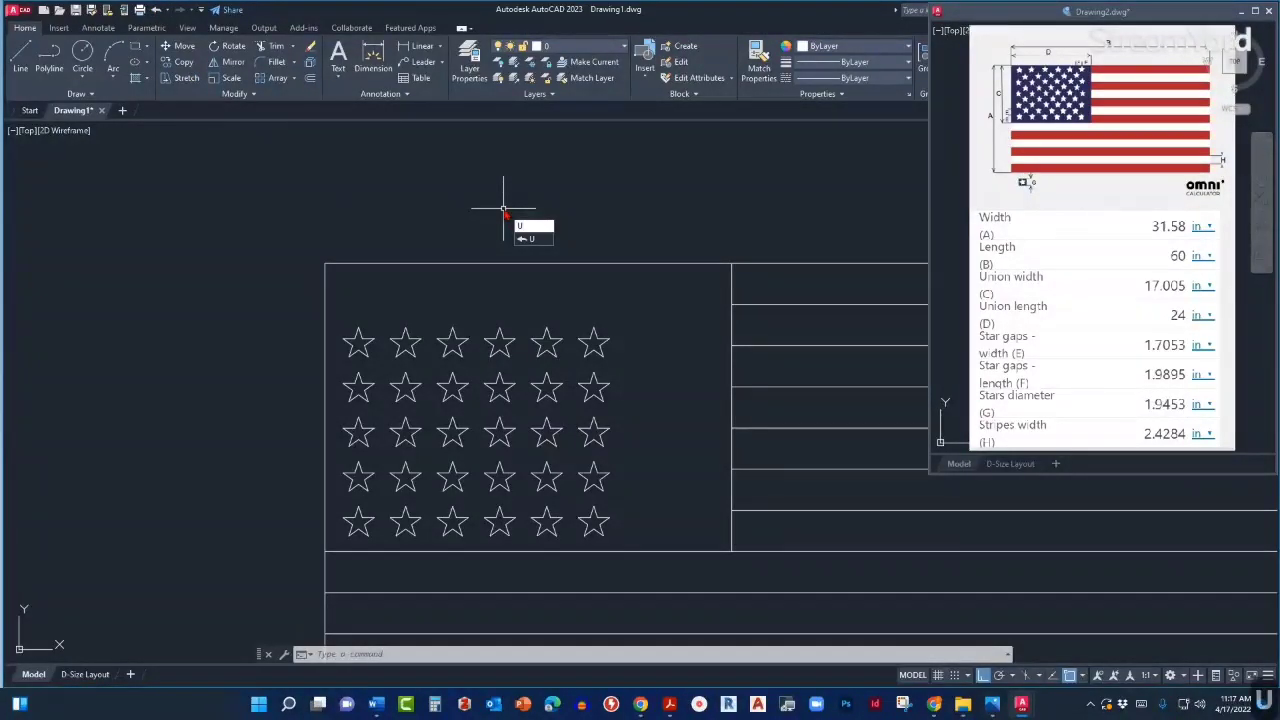
{"action": "key", "text": "Return"}
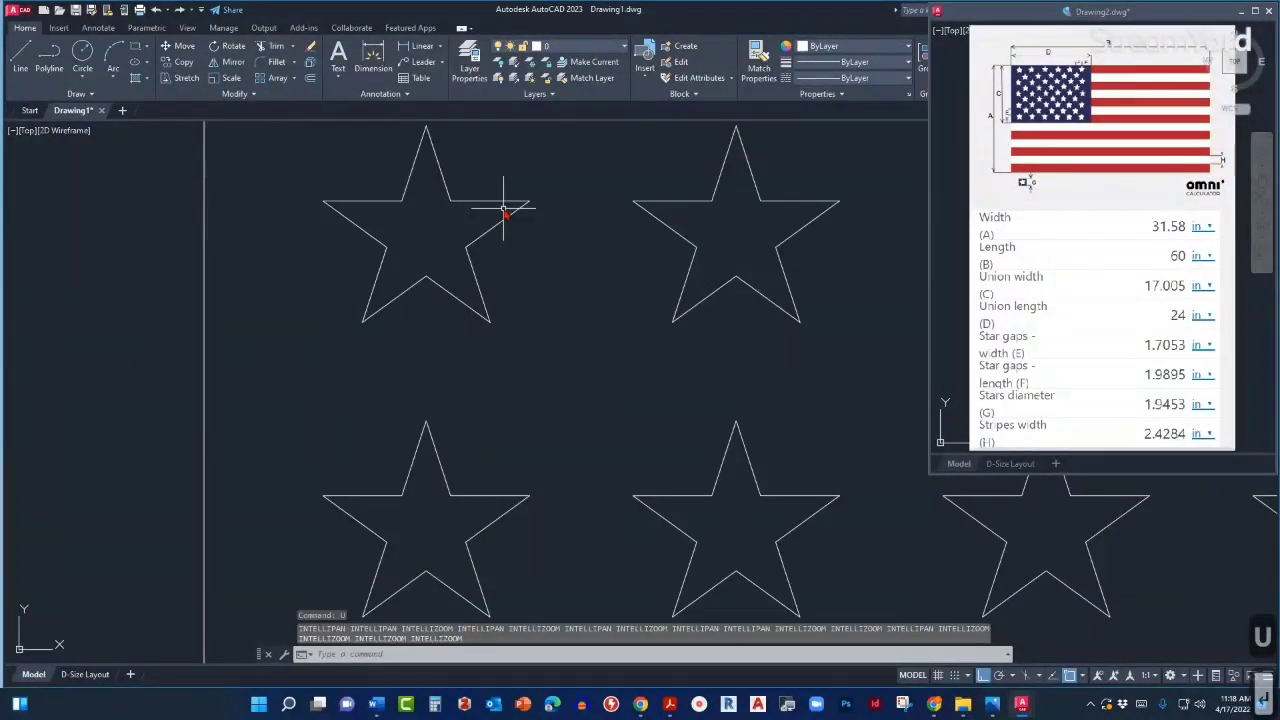
{"action": "key", "text": "Return"}
{"action": "scroll", "coordinate": [503, 210], "scroll_direction": "down", "scroll_amount": 6}
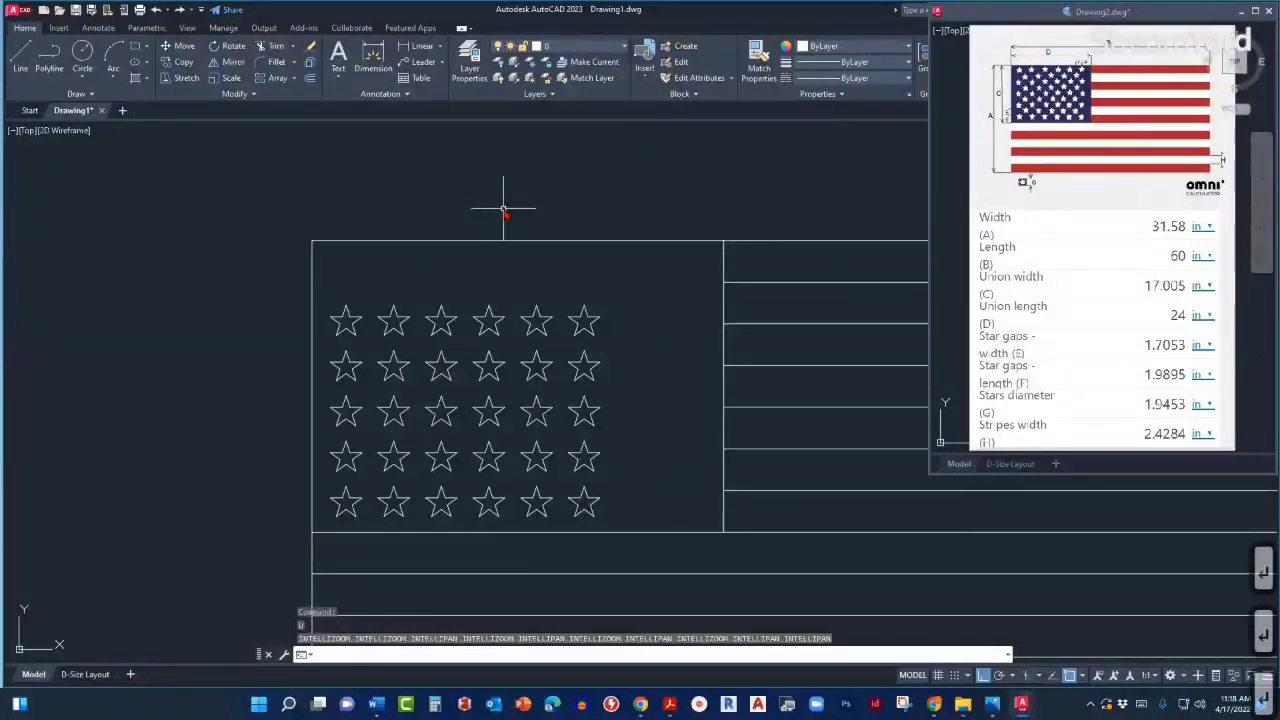
{"action": "left_click", "coordinate": [156, 10]}
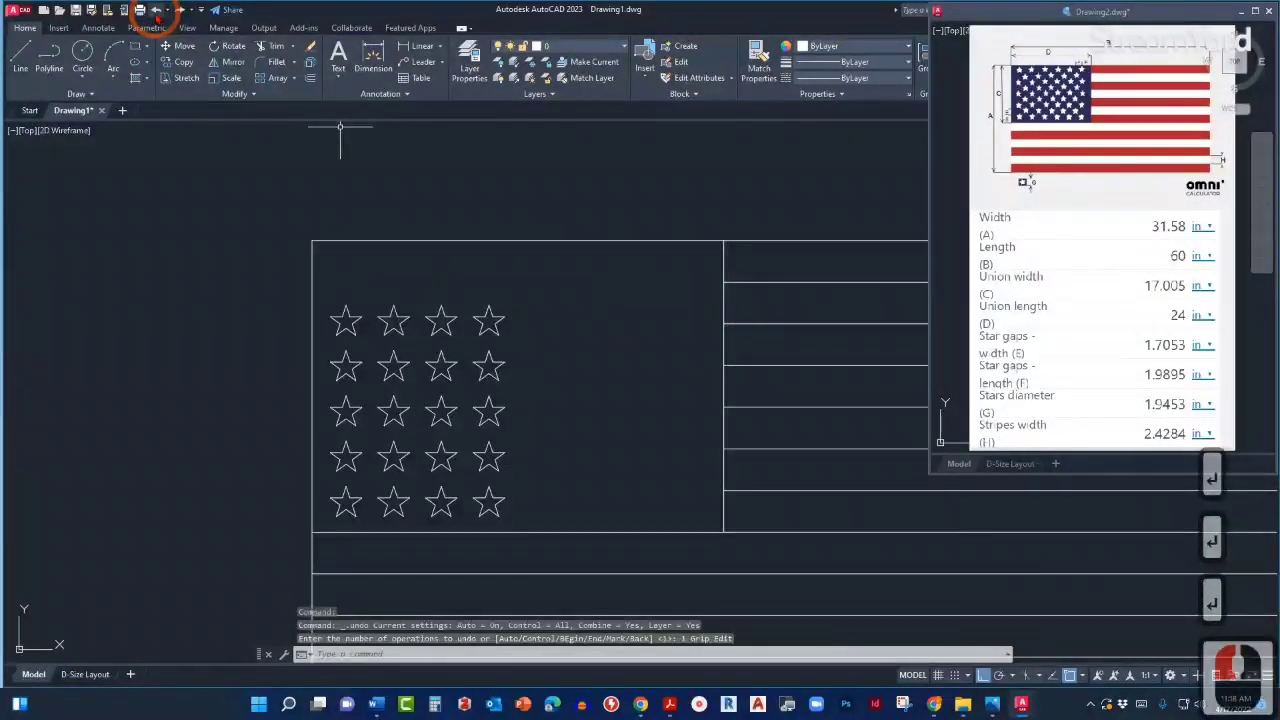
{"action": "left_click", "coordinate": [156, 10]}
{"action": "right_click", "coordinate": [300, 313]}
{"action": "key", "text": "Escape"}
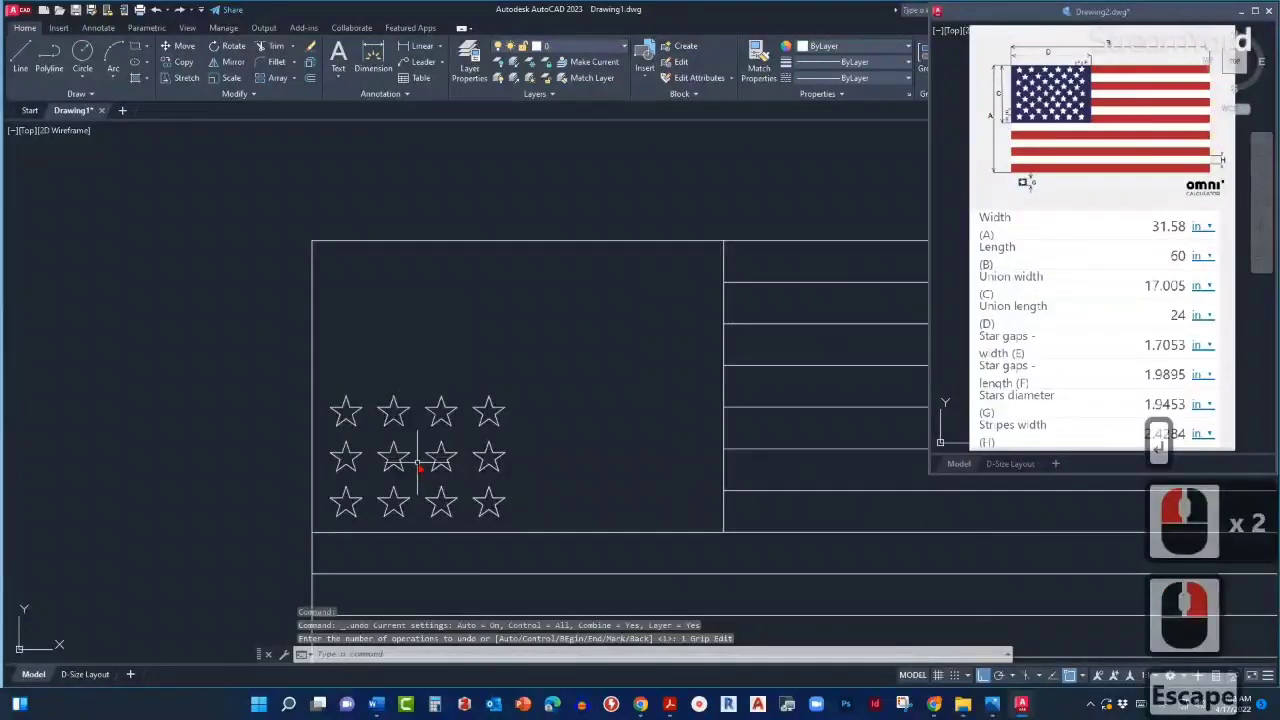
{"action": "left_click", "coordinate": [156, 10]}
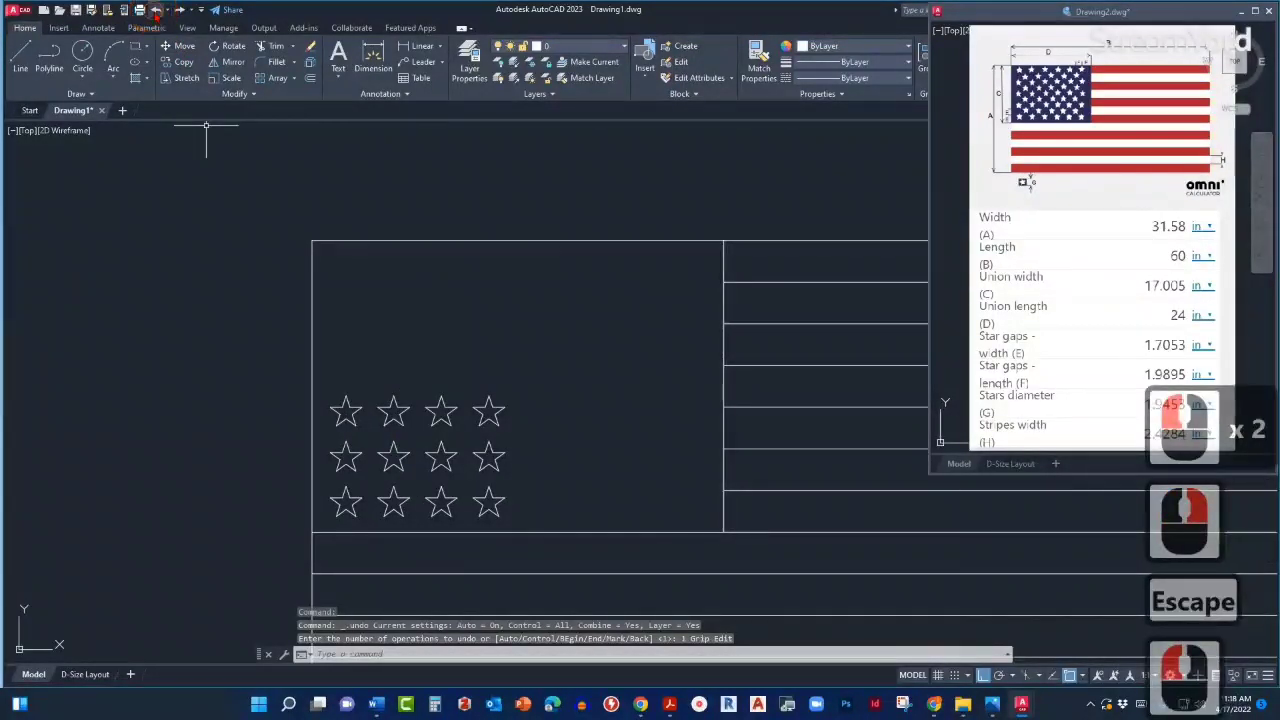
{"action": "left_click", "coordinate": [156, 10]}
{"action": "left_click", "coordinate": [156, 10]}
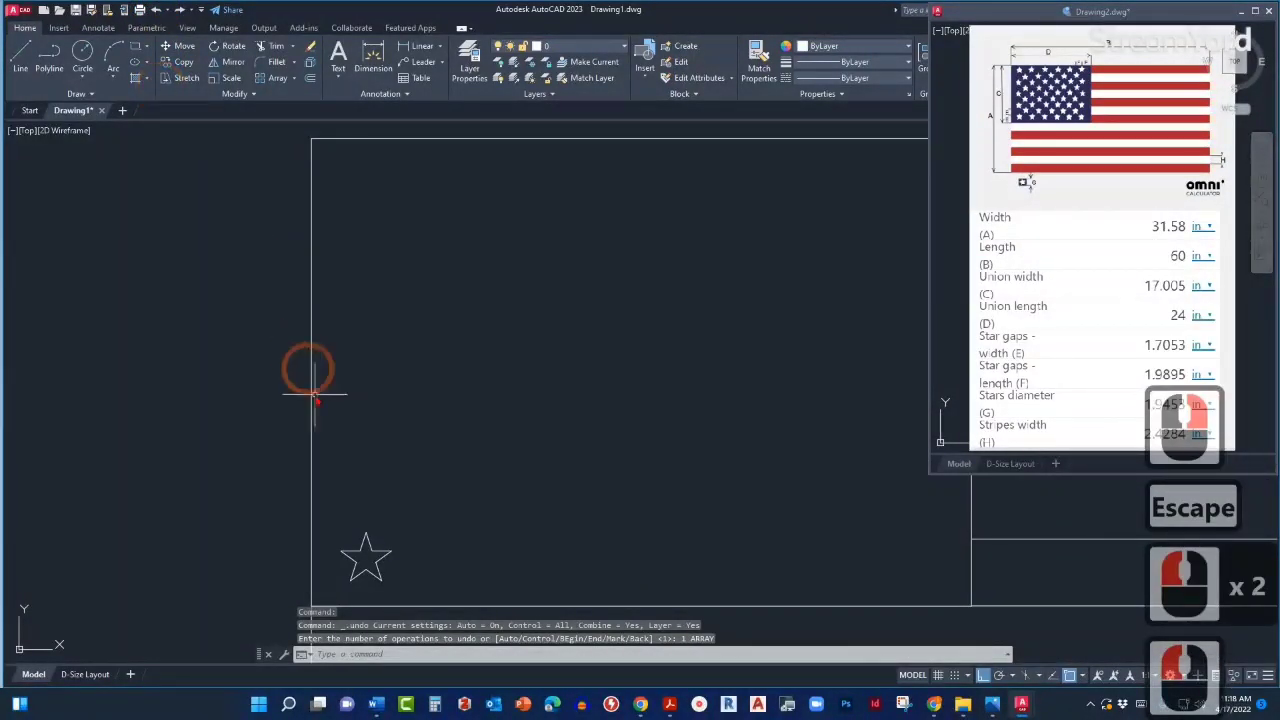
{"action": "left_click", "coordinate": [371, 546]}
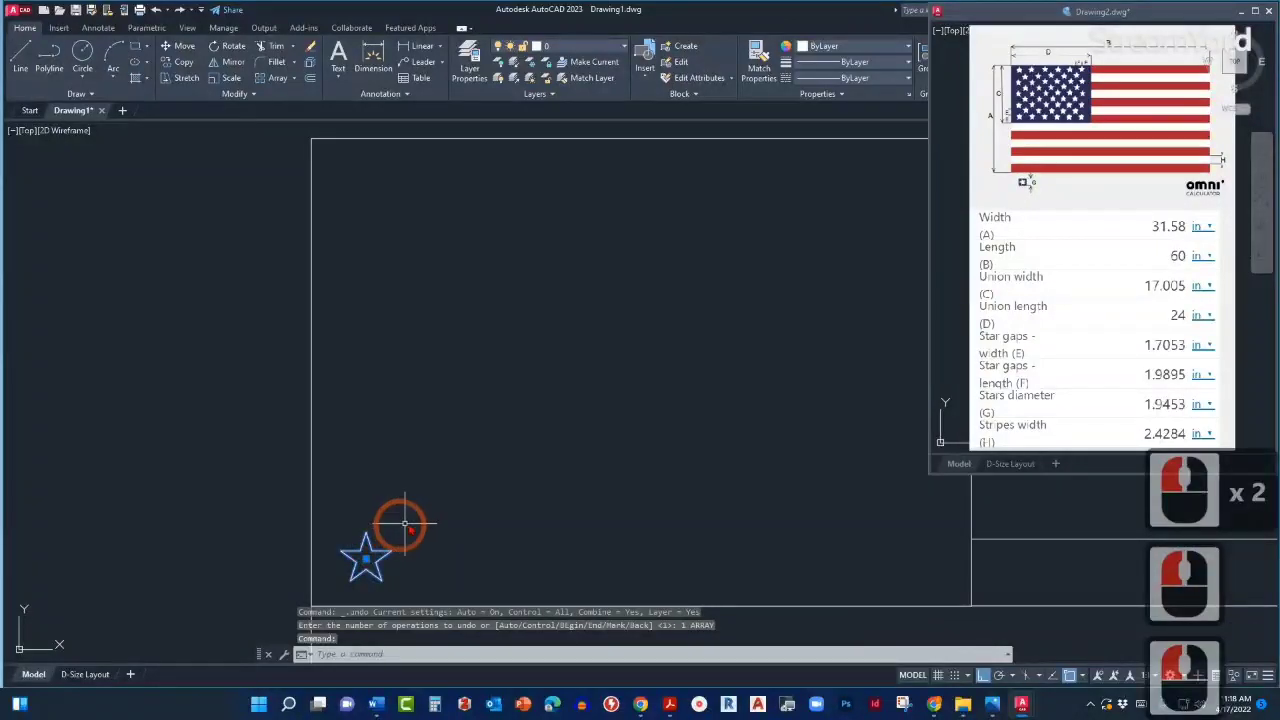
{"action": "middle_click_drag", "start_coordinate": [411, 524], "coordinate": [320, 526]}
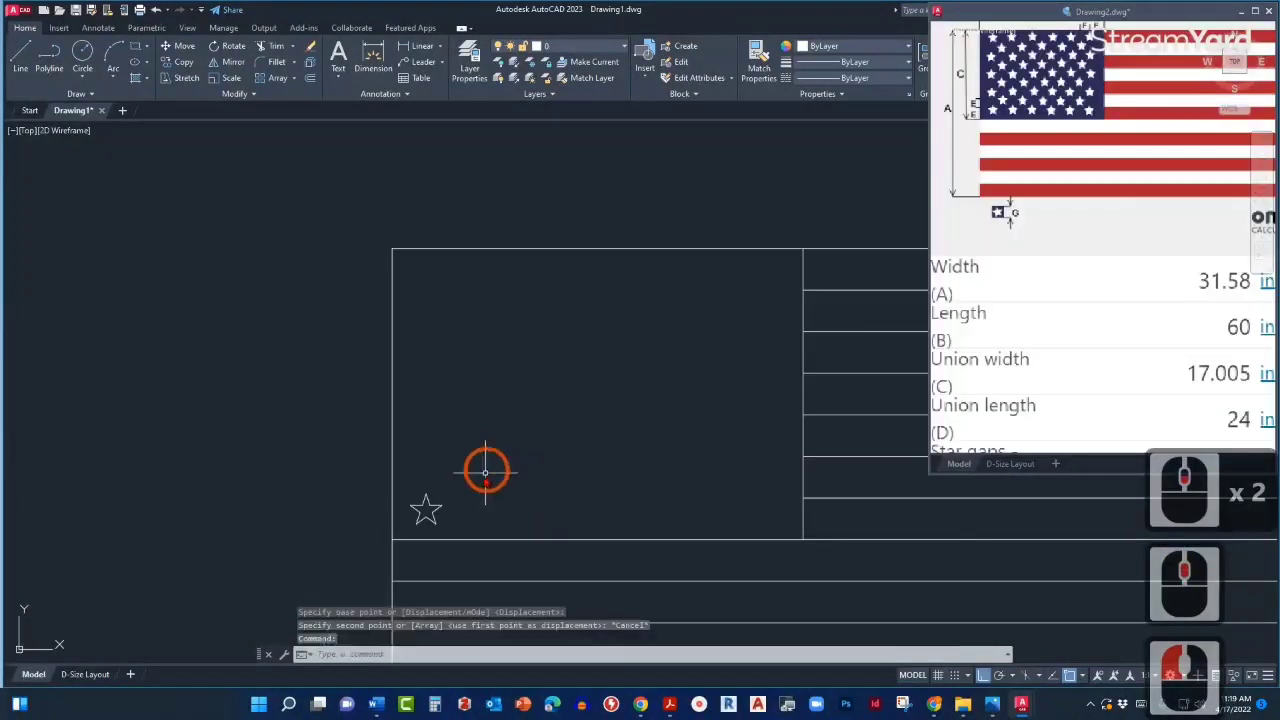
{"action": "middle_click_drag", "start_coordinate": [471, 494], "coordinate": [469, 451]}
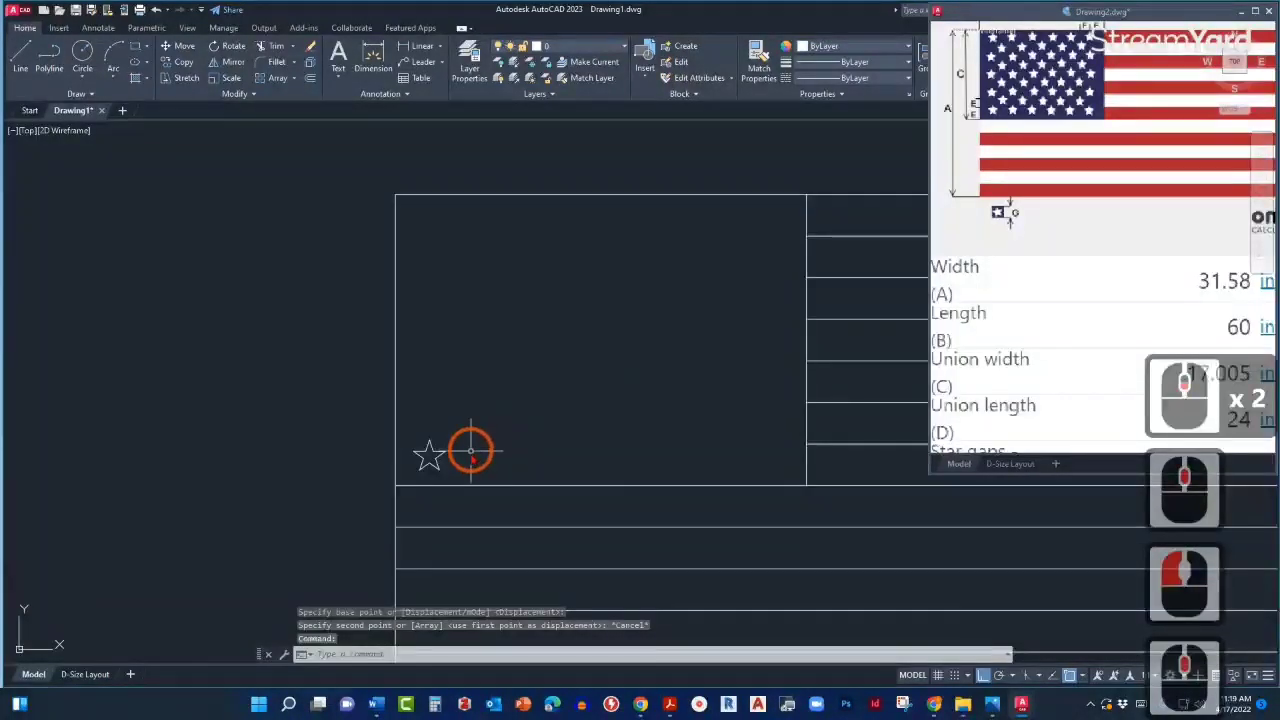
{"action": "type", "text": "L"}
{"action": "key", "text": "Return"}
{"action": "key", "text": "Escape"}
Draw a horizontal line from the star's top tip outward past the union's left edge.
{"action": "type", "text": "L"}
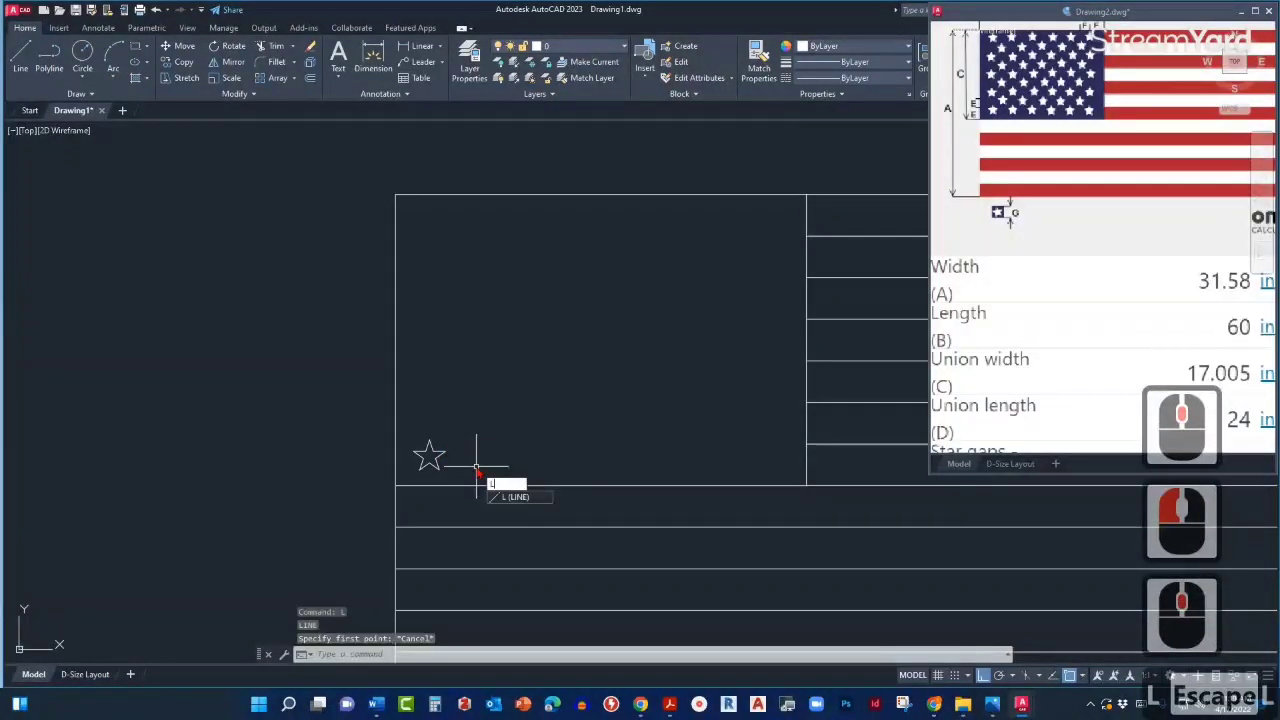
{"action": "key", "text": "Return"}
{"action": "scroll", "coordinate": [457, 440], "scroll_direction": "up", "scroll_amount": 2}
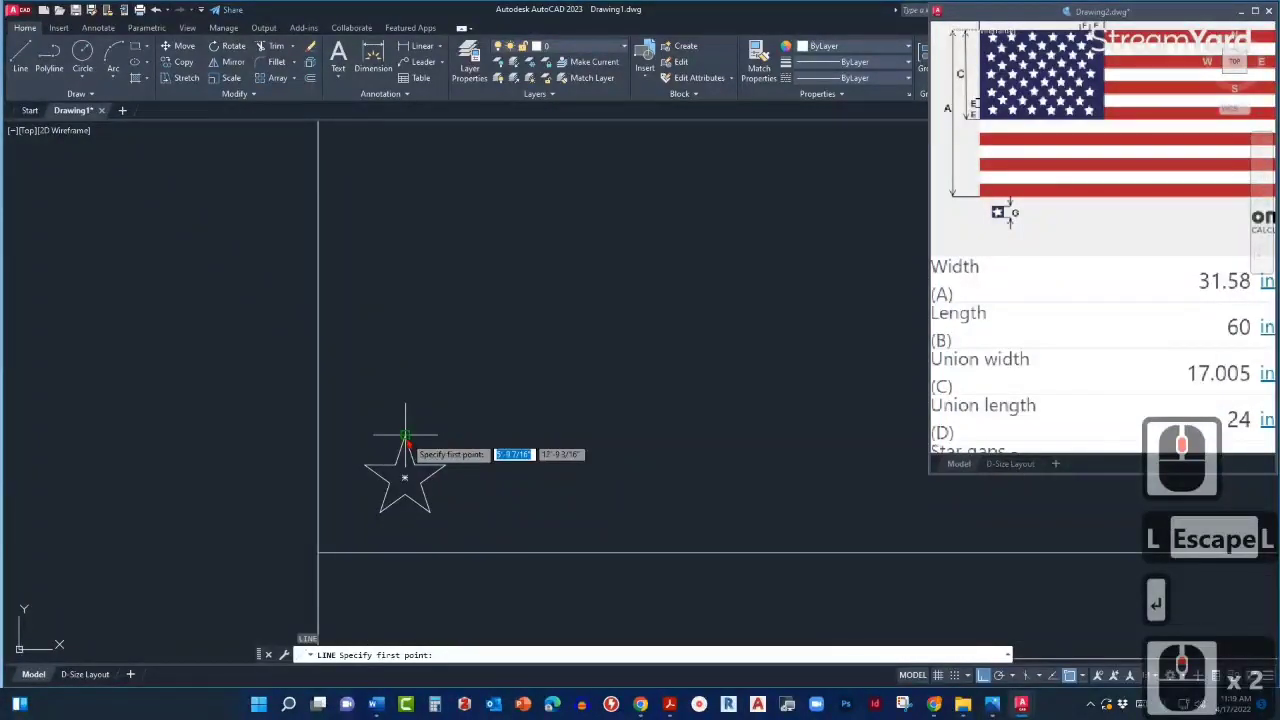
{"action": "left_click", "coordinate": [404, 438]}
{"action": "left_click", "coordinate": [243, 440]}
{"action": "key", "text": "Escape"}
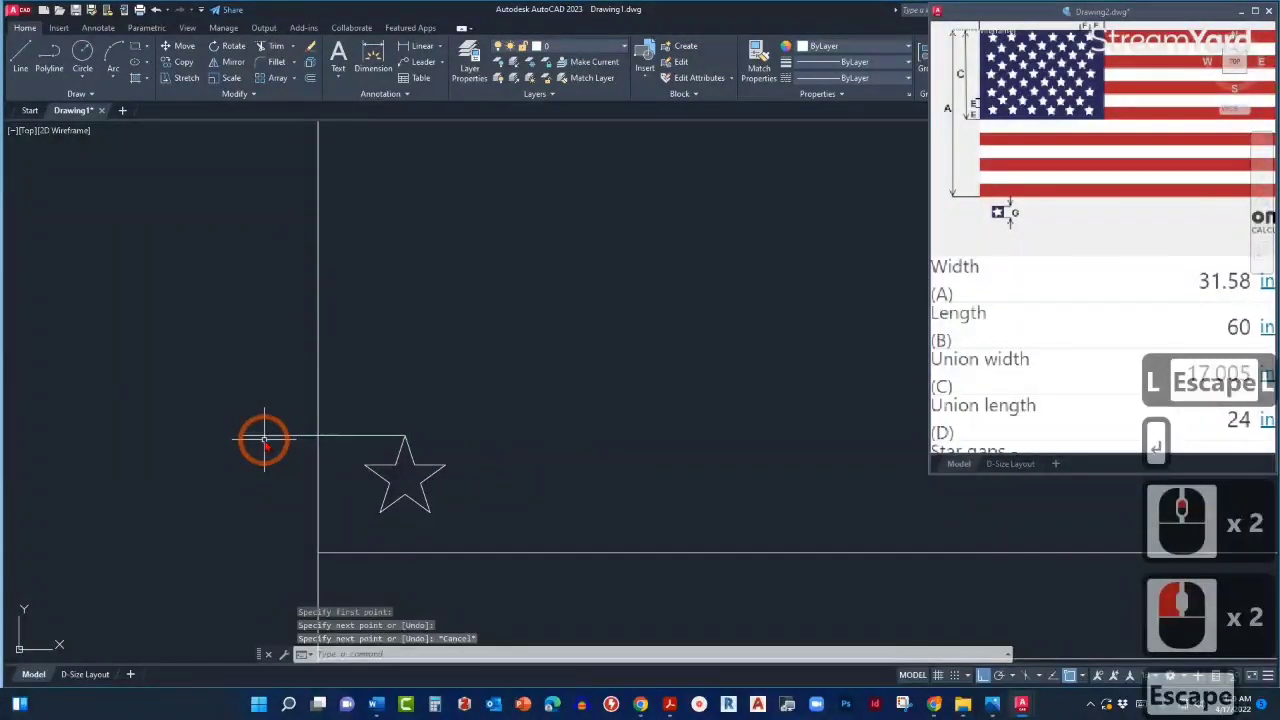
{"action": "scroll", "coordinate": [265, 440], "scroll_direction": "down", "scroll_amount": 2}
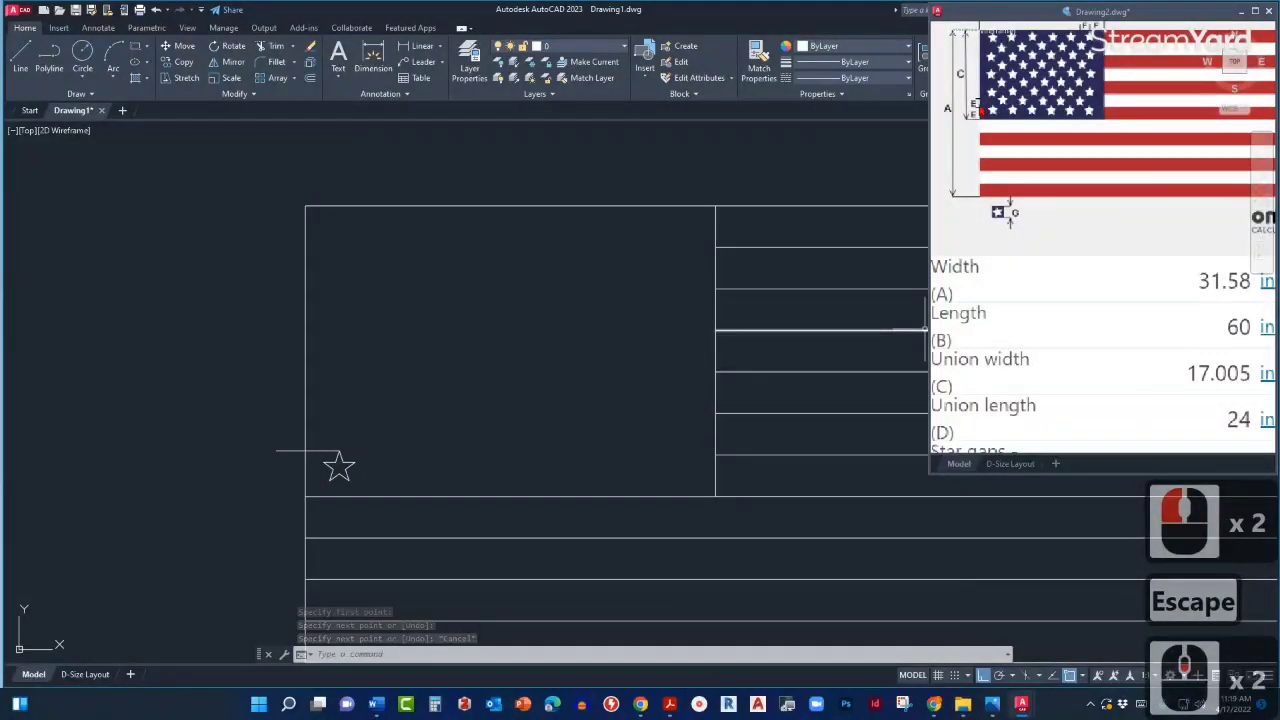
Check star gap E in the Drawing2 reference and, in Drawing1, offset the line at the star's tip upward by 1.7053.
{"action": "left_click", "coordinate": [1012, 338]}
{"action": "scroll", "coordinate": [1012, 355], "scroll_direction": "down", "scroll_amount": 2}
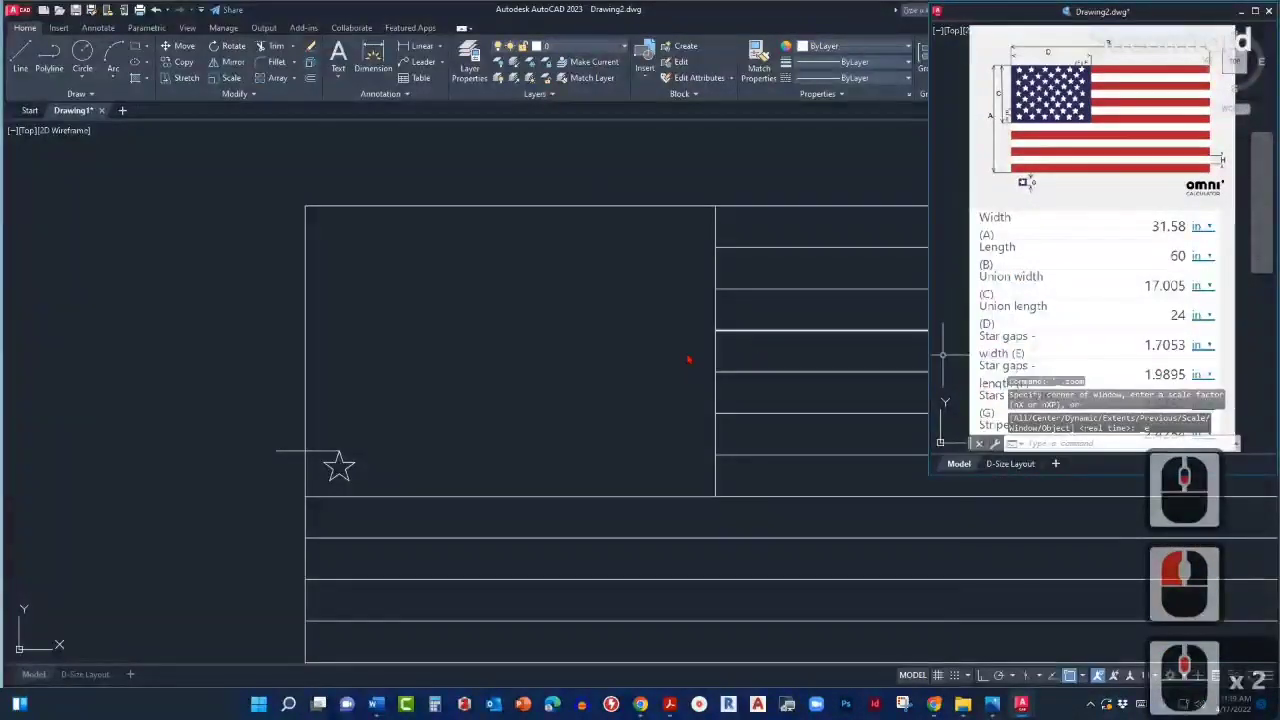
{"action": "left_click", "coordinate": [409, 366]}
{"action": "type", "text": "o"}
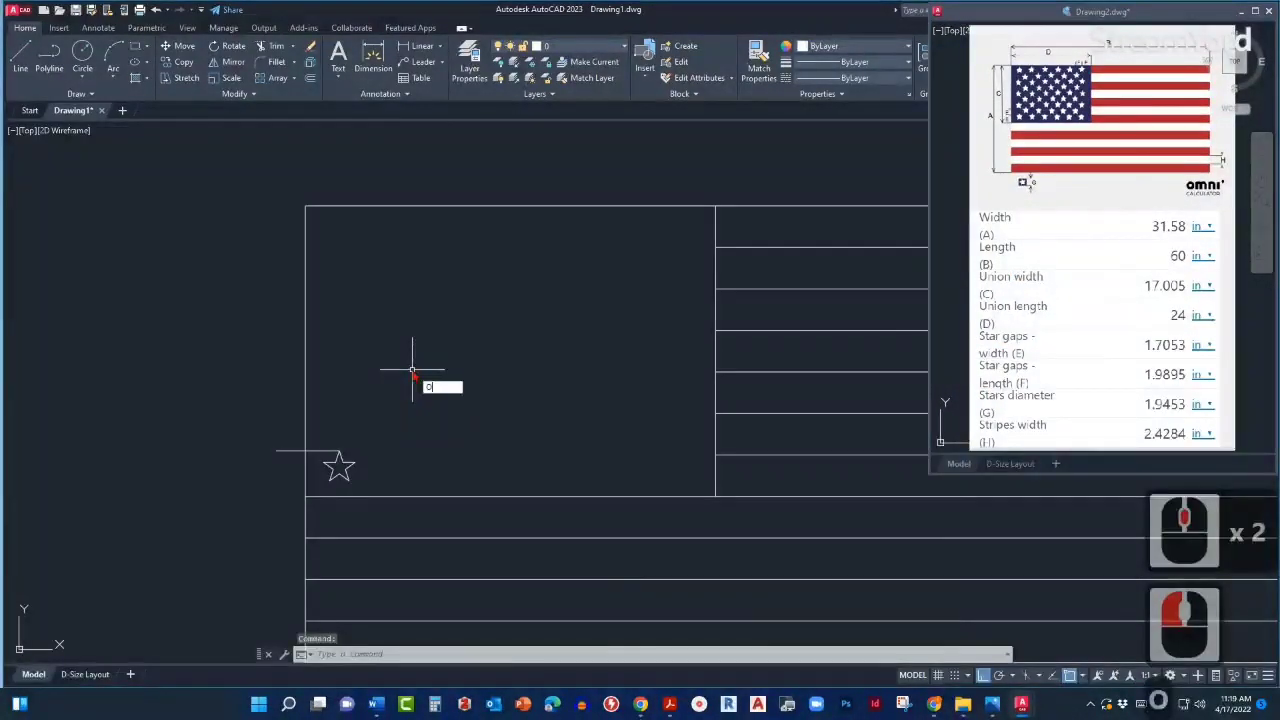
{"action": "key", "text": "Return"}
{"action": "type", "text": "1"}
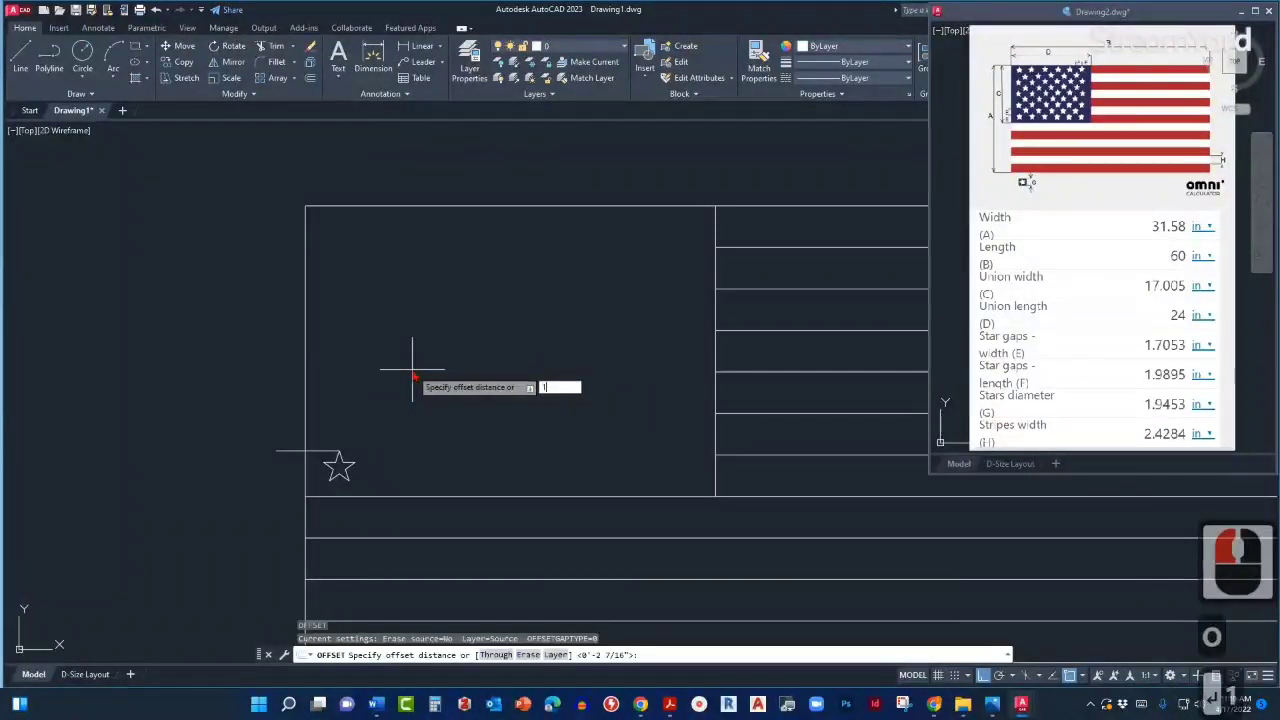
{"action": "type", "text": ".7"}
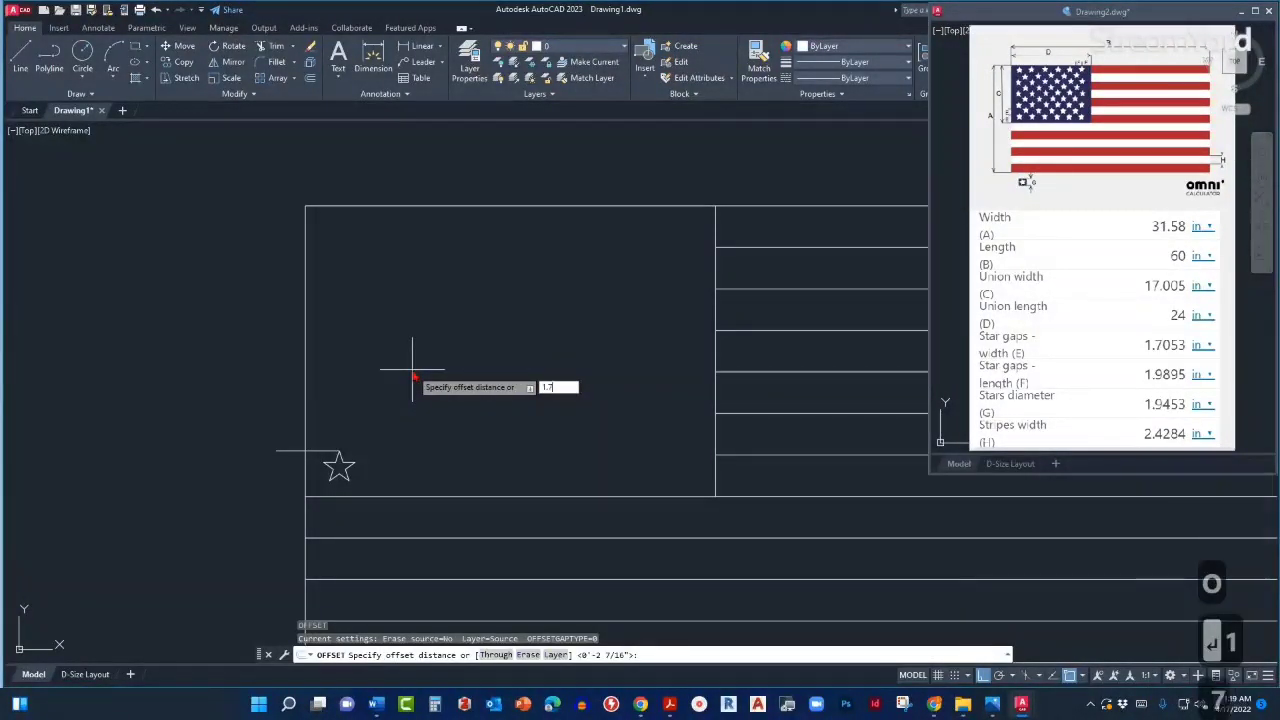
{"action": "type", "text": "05"}
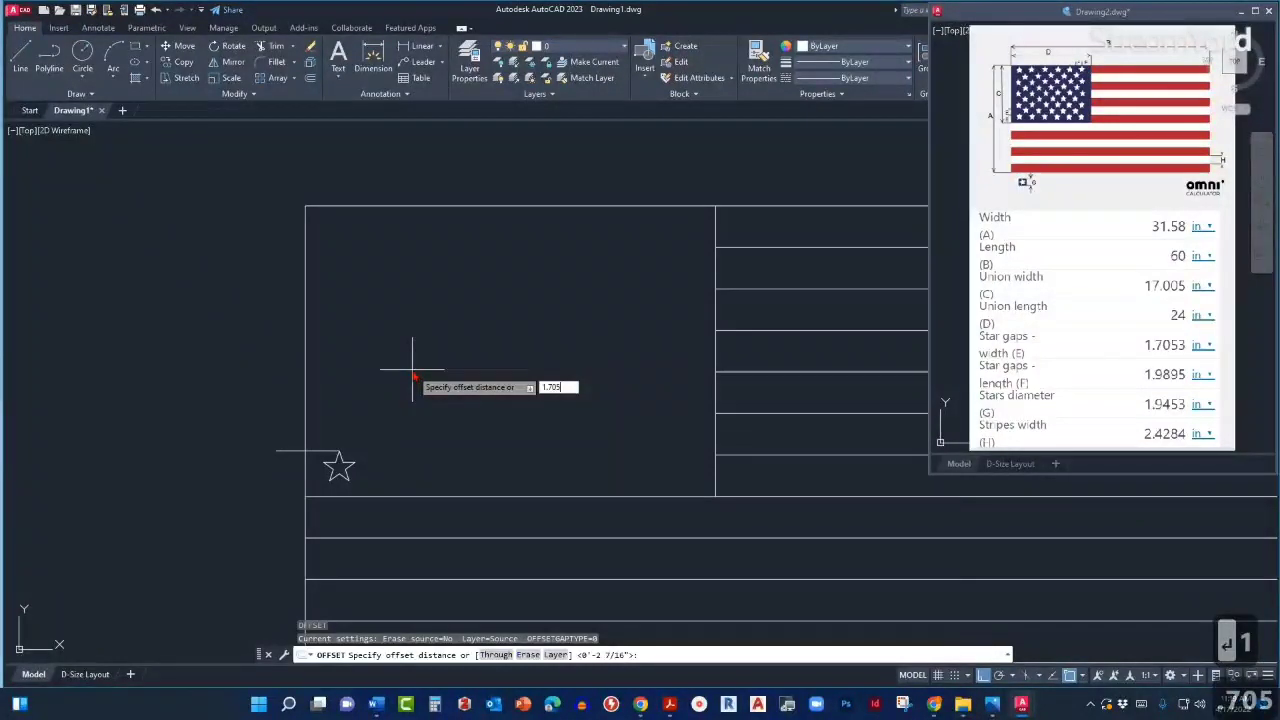
{"action": "type", "text": "3"}
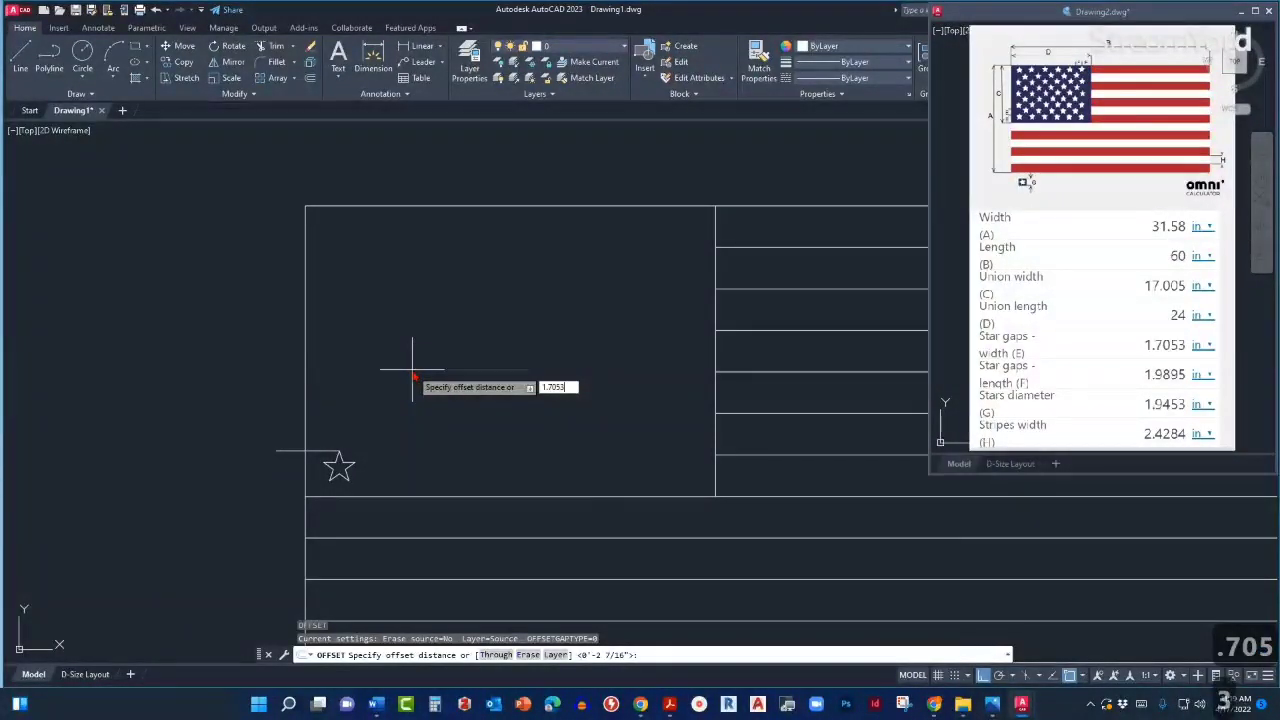
{"action": "key", "text": "Return"}
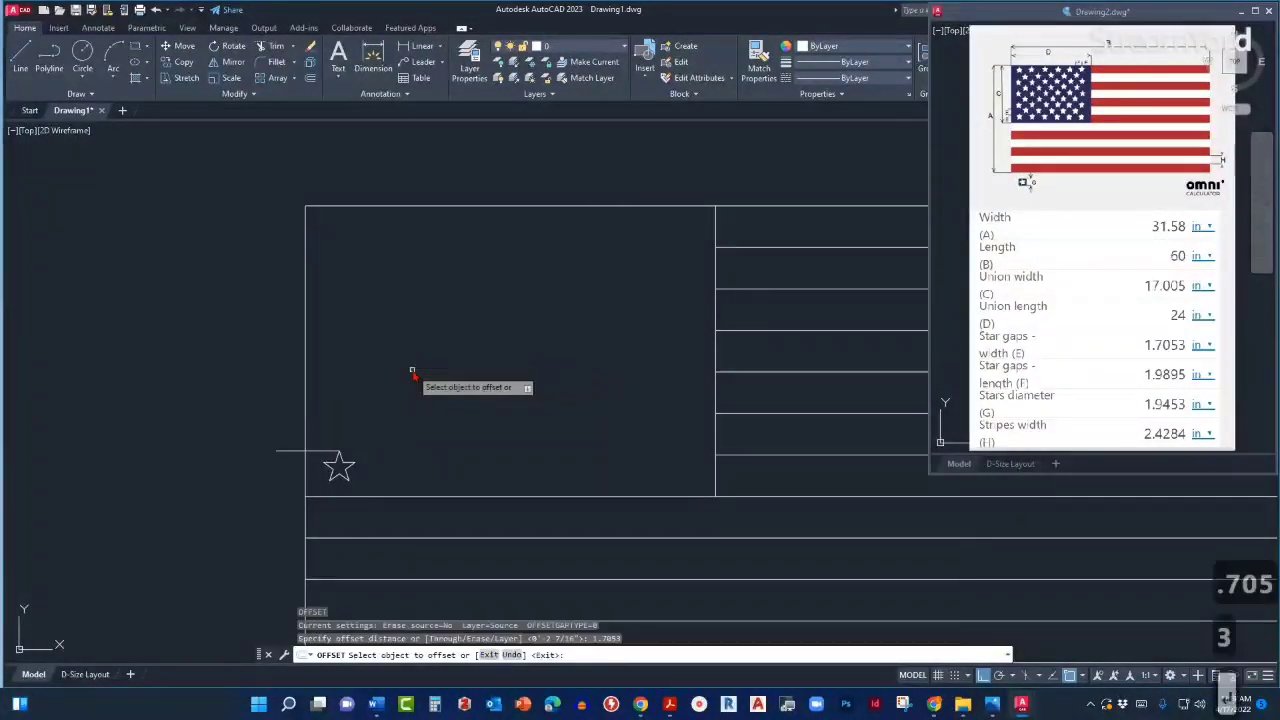
{"action": "left_click", "coordinate": [326, 452]}
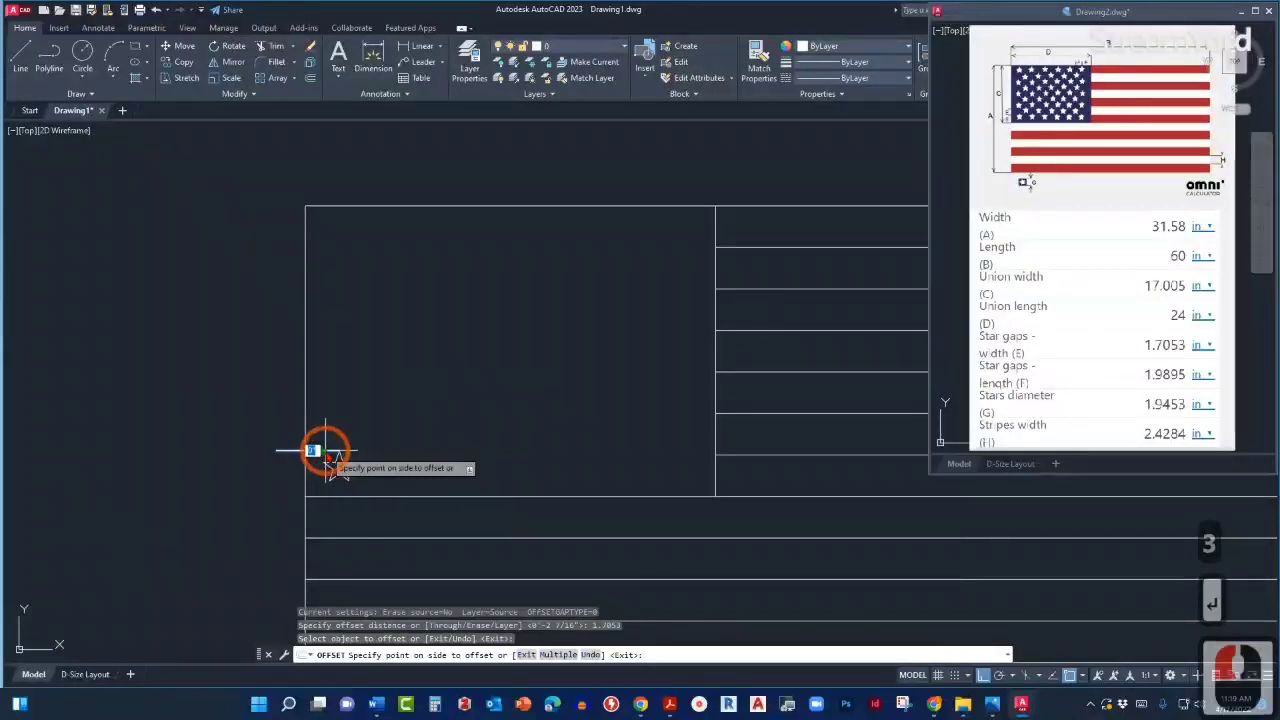
{"action": "left_click", "coordinate": [335, 362]}
{"action": "key", "text": "Return"}
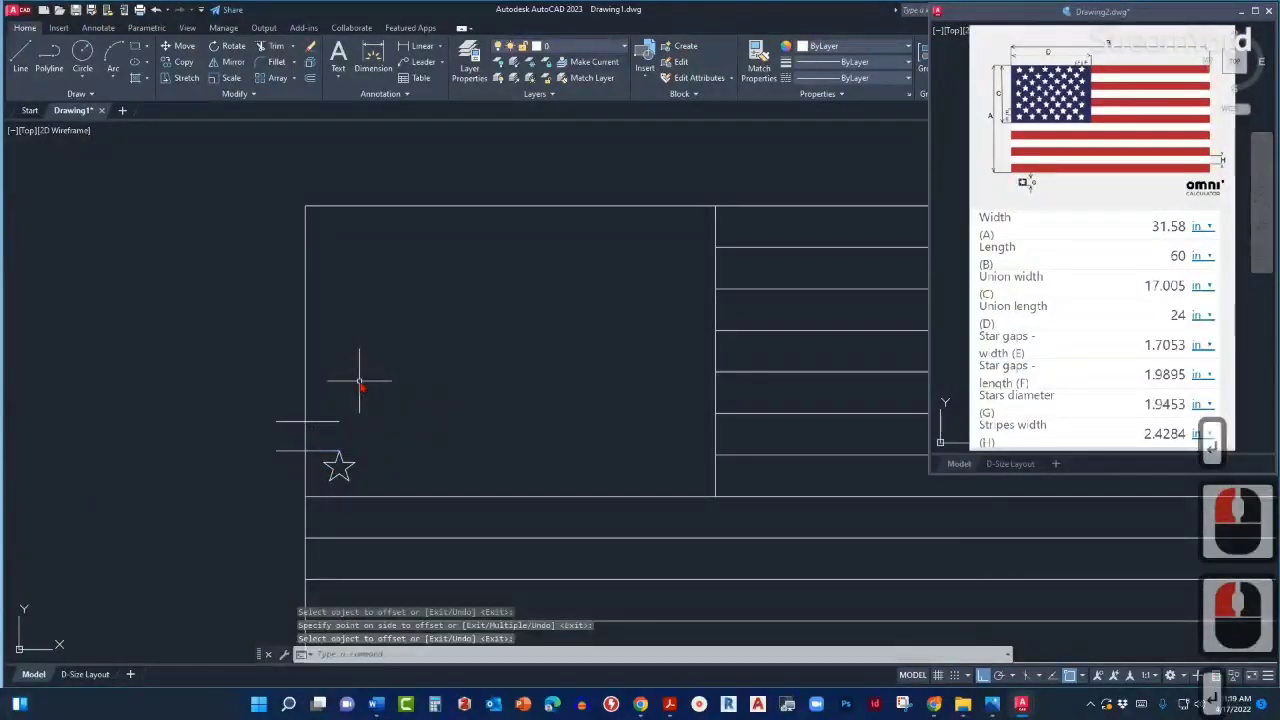
Examine the E gap marks against the lower-left stars in the Drawing2 reference.
{"action": "scroll", "coordinate": [1020, 116], "scroll_direction": "up", "scroll_amount": 3}
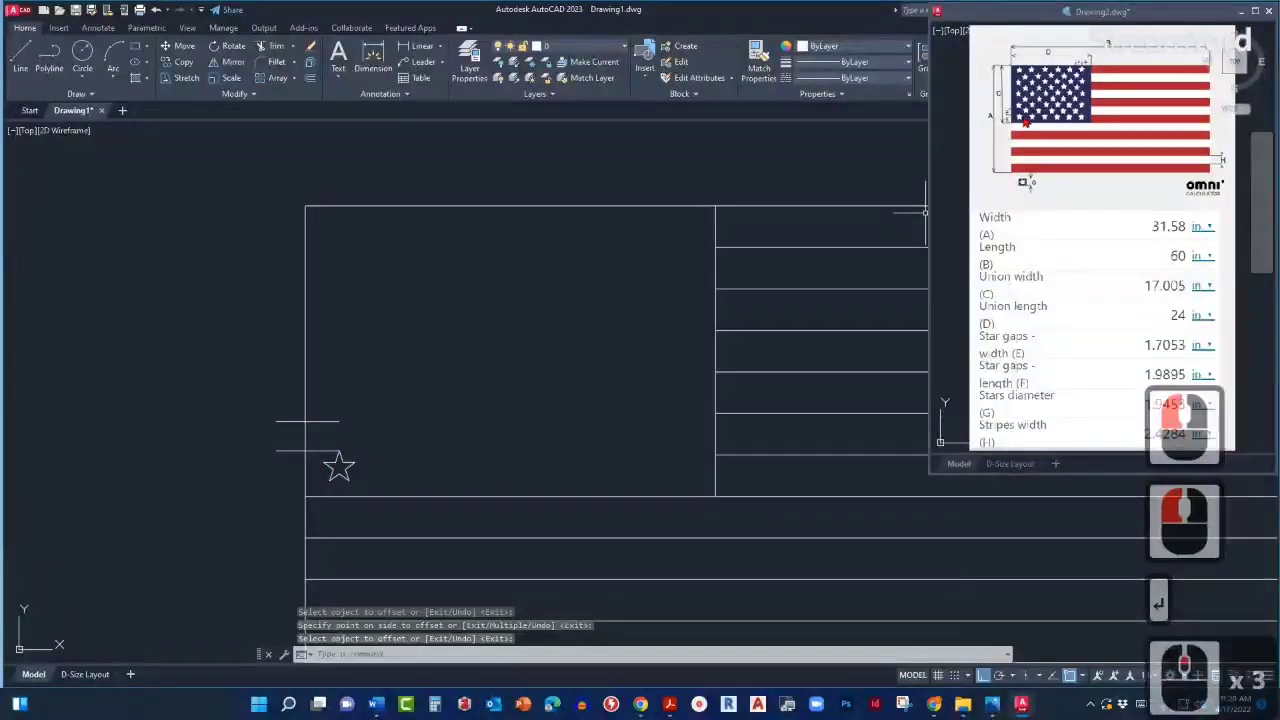
{"action": "left_click", "coordinate": [1007, 106]}
{"action": "scroll", "coordinate": [1006, 106], "scroll_direction": "up", "scroll_amount": 2}
{"action": "scroll", "coordinate": [1010, 112], "scroll_direction": "up", "scroll_amount": 7}
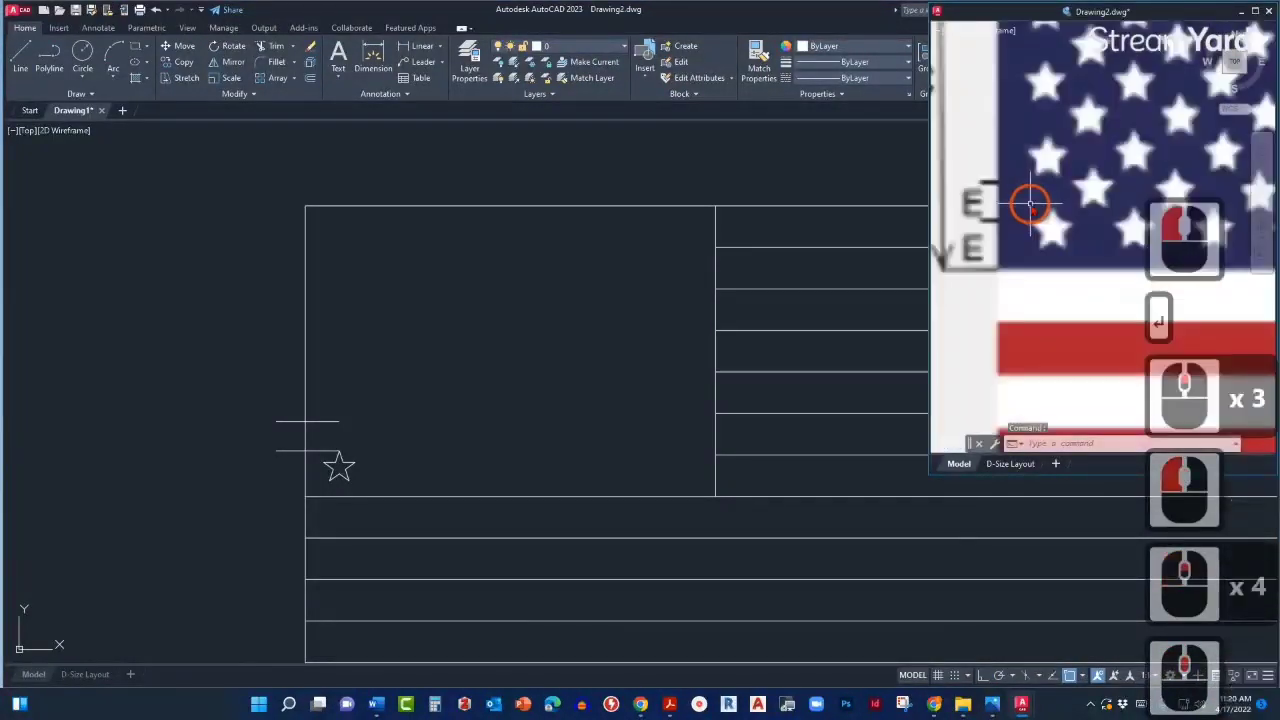
{"action": "scroll", "coordinate": [1000, 190], "scroll_direction": "up", "scroll_amount": 3}
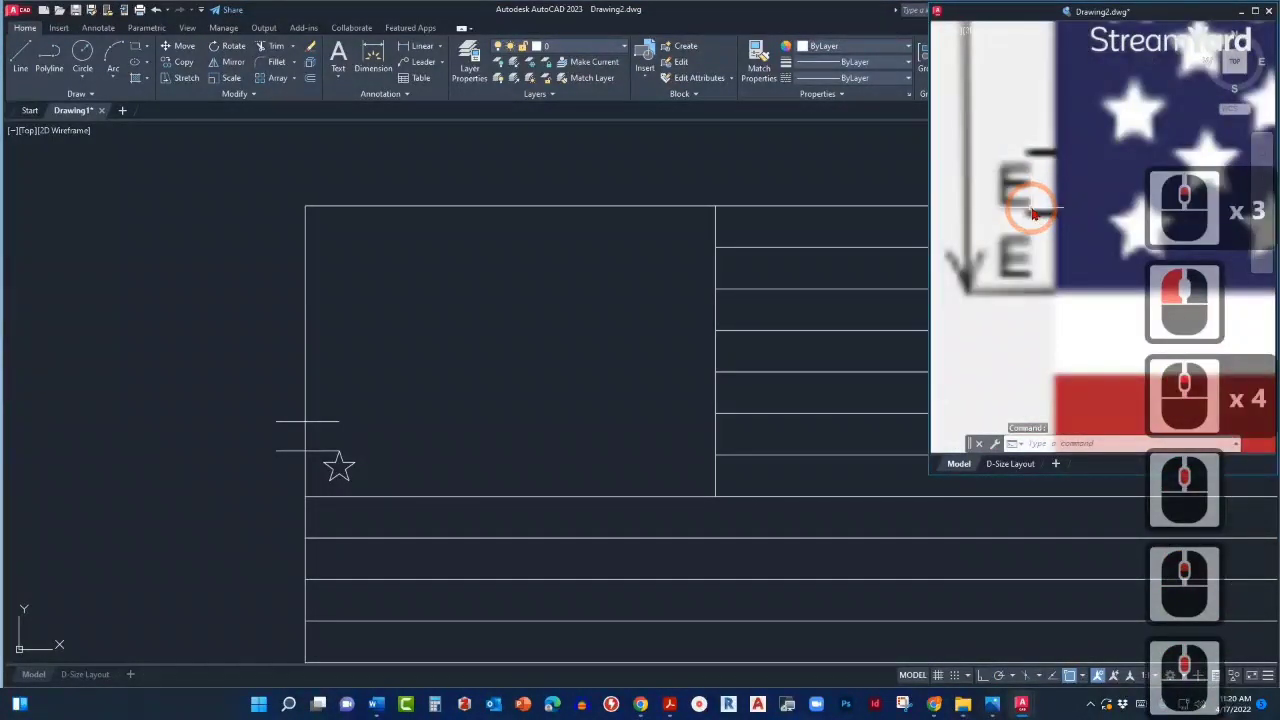
{"action": "scroll", "coordinate": [1040, 198], "scroll_direction": "down", "scroll_amount": 2}
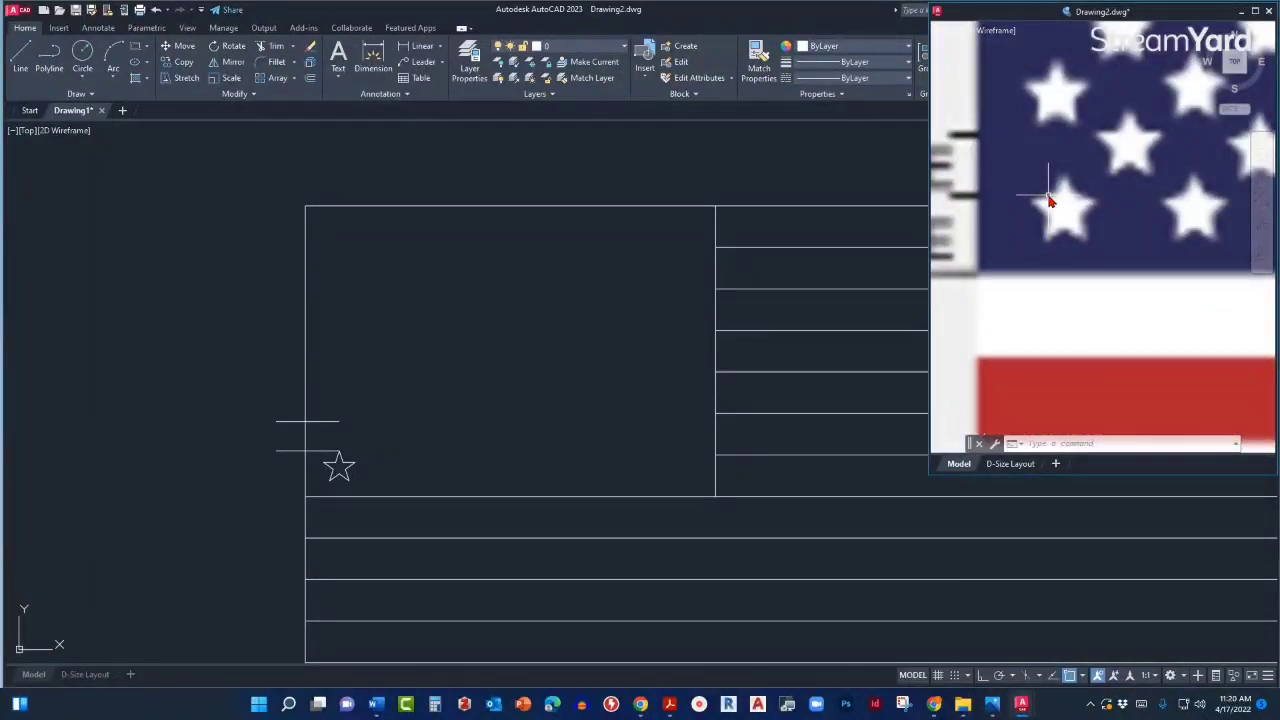
{"action": "scroll", "coordinate": [1048, 200], "scroll_direction": "down", "scroll_amount": 2}
{"action": "middle_click_drag", "start_coordinate": [1050, 200], "coordinate": [1023, 275]}
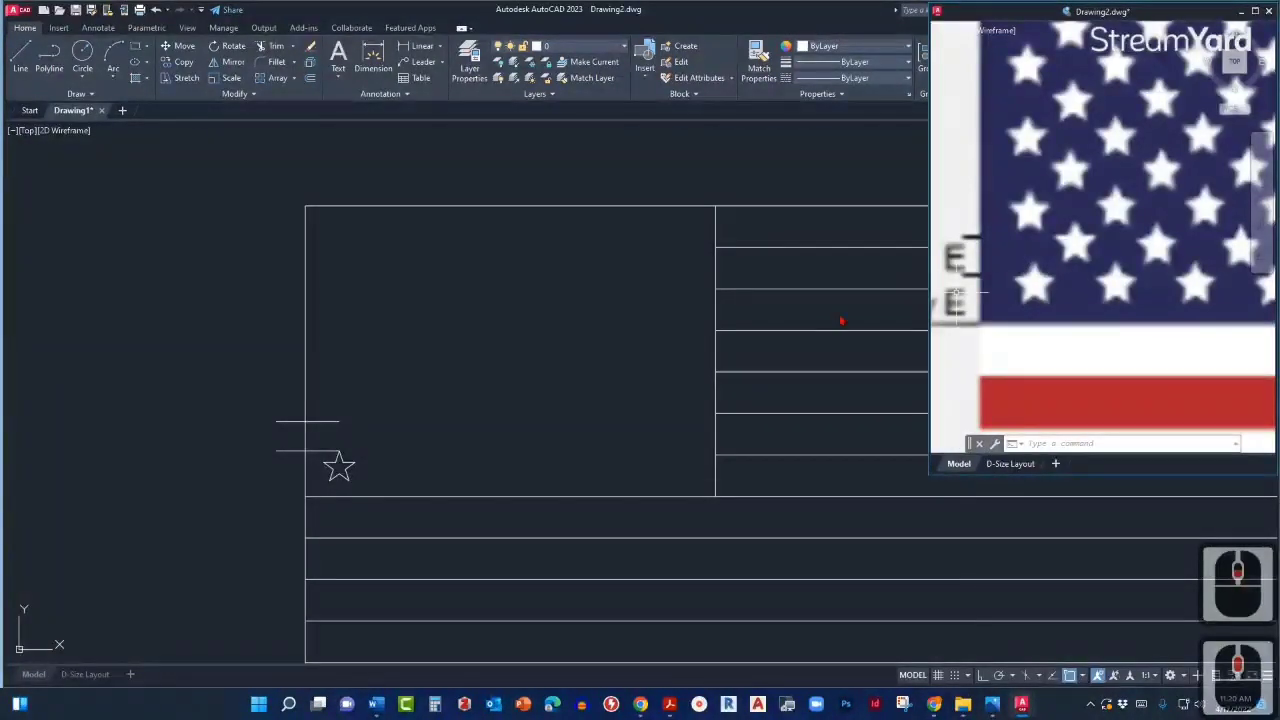
In Drawing1, copy the star straight up from its lower-left tip so that its lower tips rest on the offset line.
{"action": "left_click", "coordinate": [455, 390]}
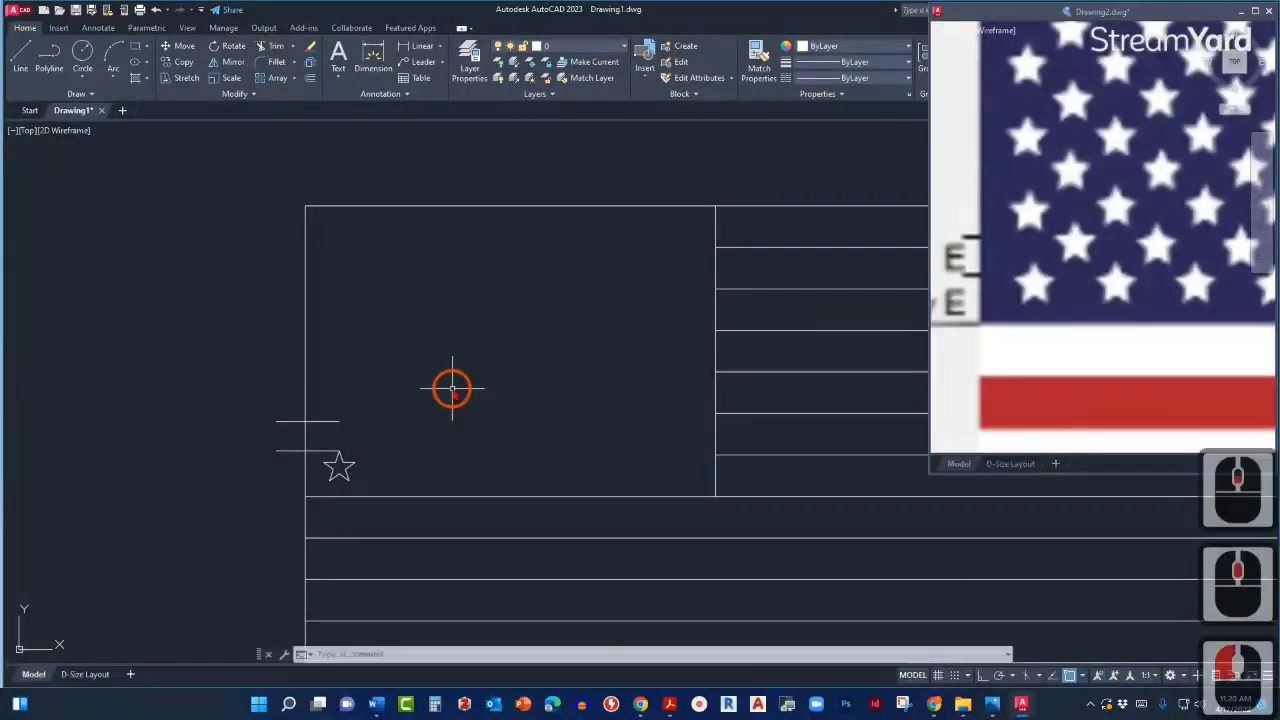
{"action": "left_click", "coordinate": [335, 469]}
{"action": "middle_click_drag", "start_coordinate": [390, 456], "coordinate": [470, 444]}
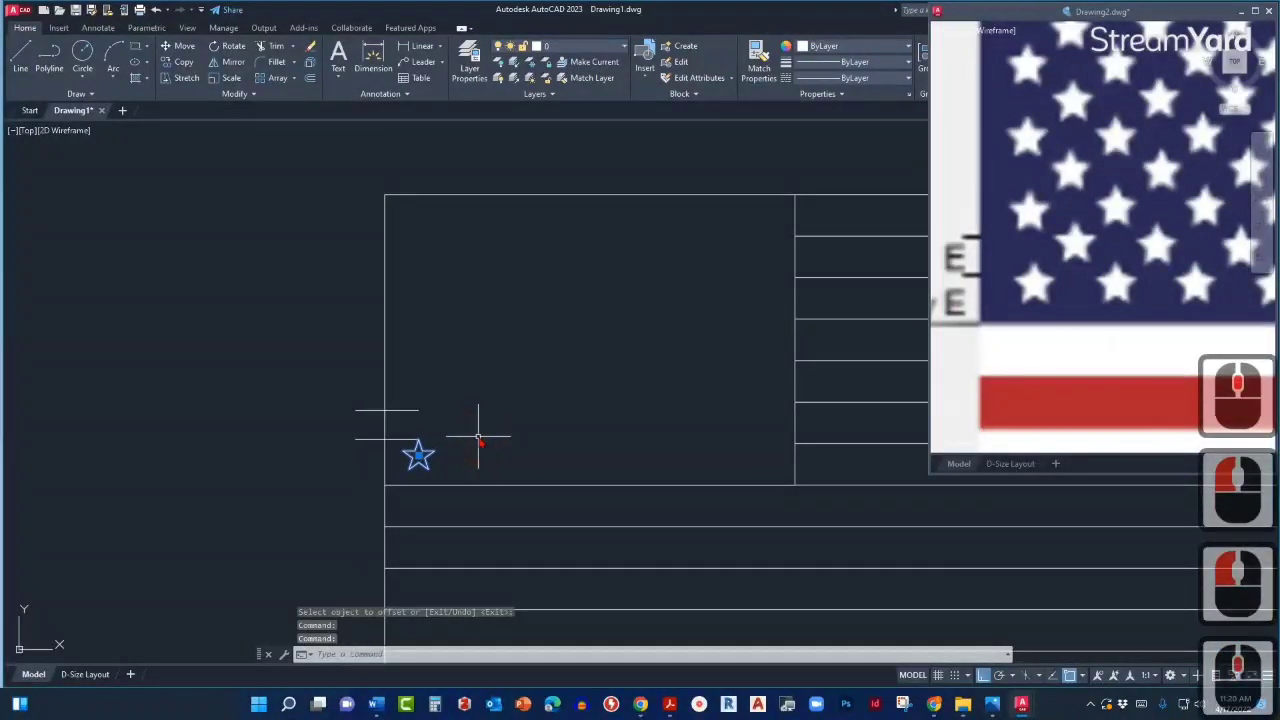
{"action": "type", "text": "co"}
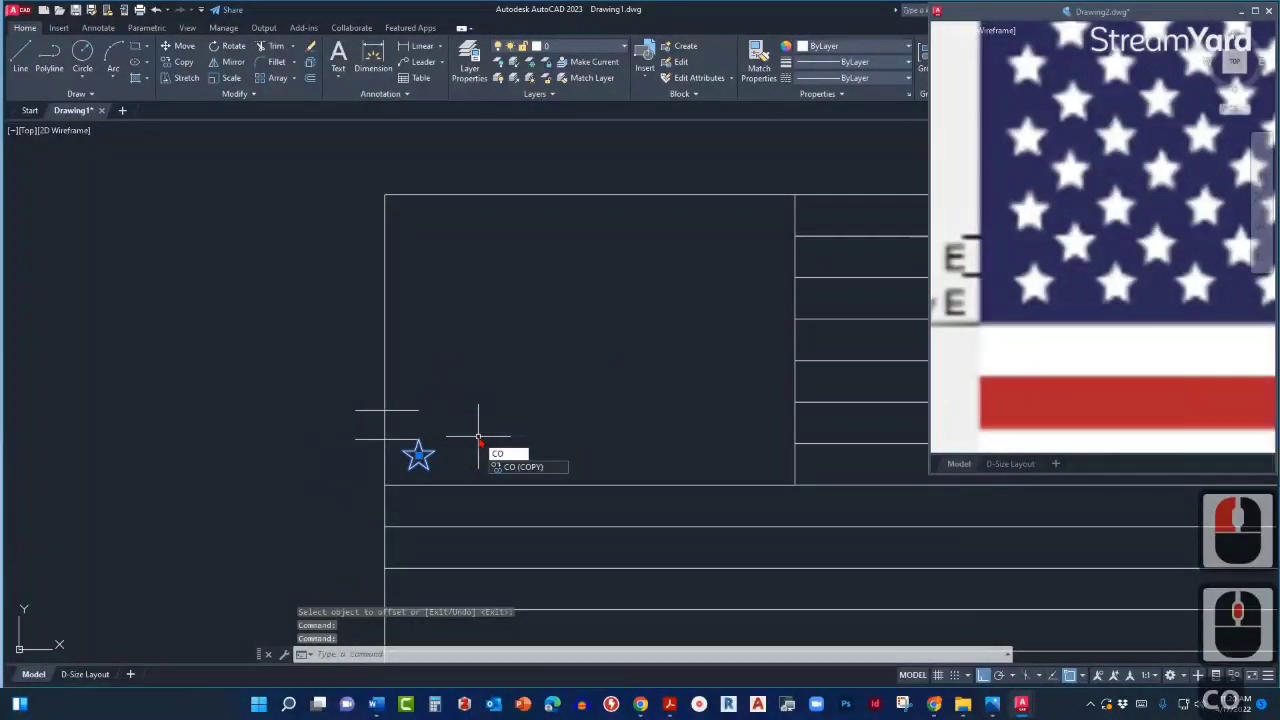
{"action": "key", "text": "Return"}
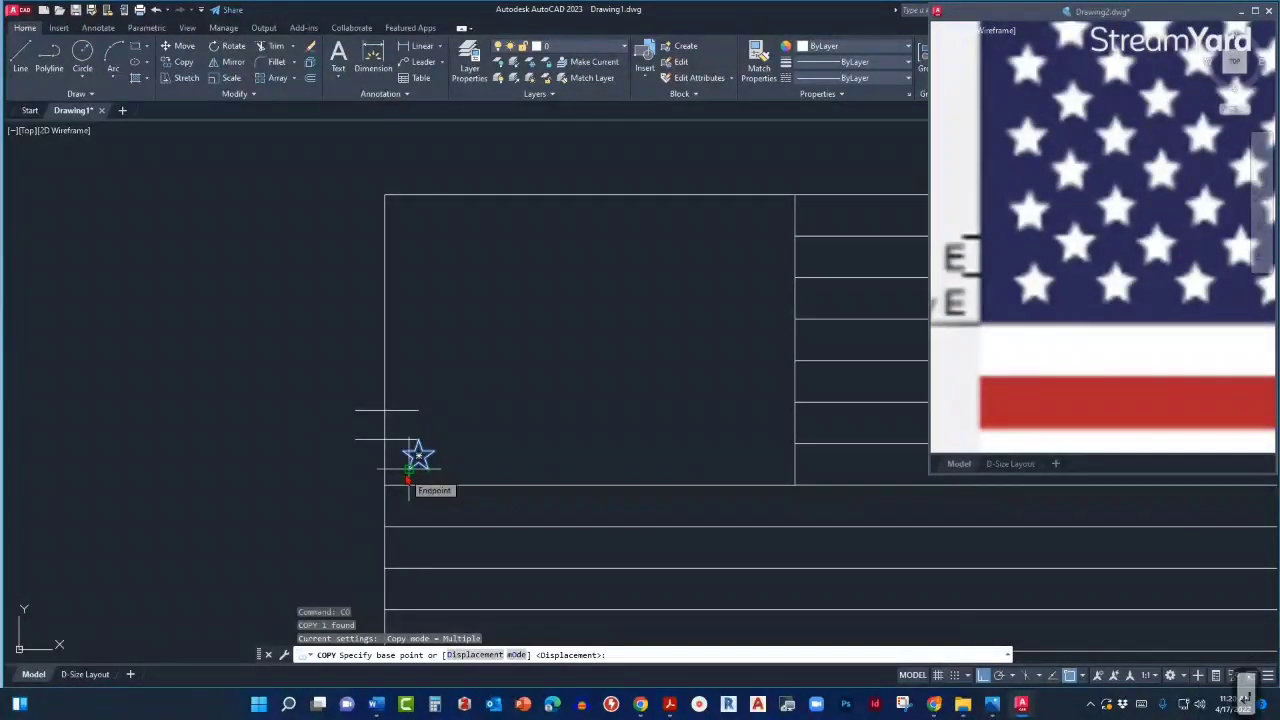
{"action": "left_click", "coordinate": [408, 447]}
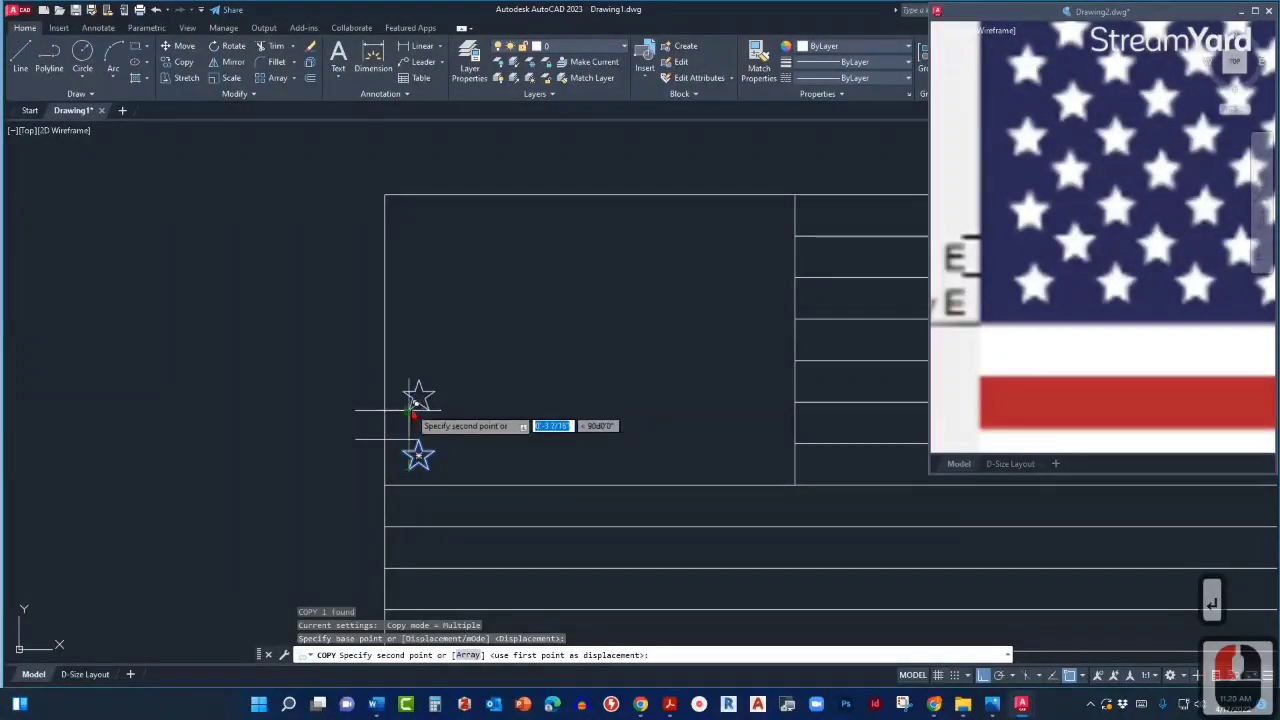
{"action": "left_click", "coordinate": [415, 402]}
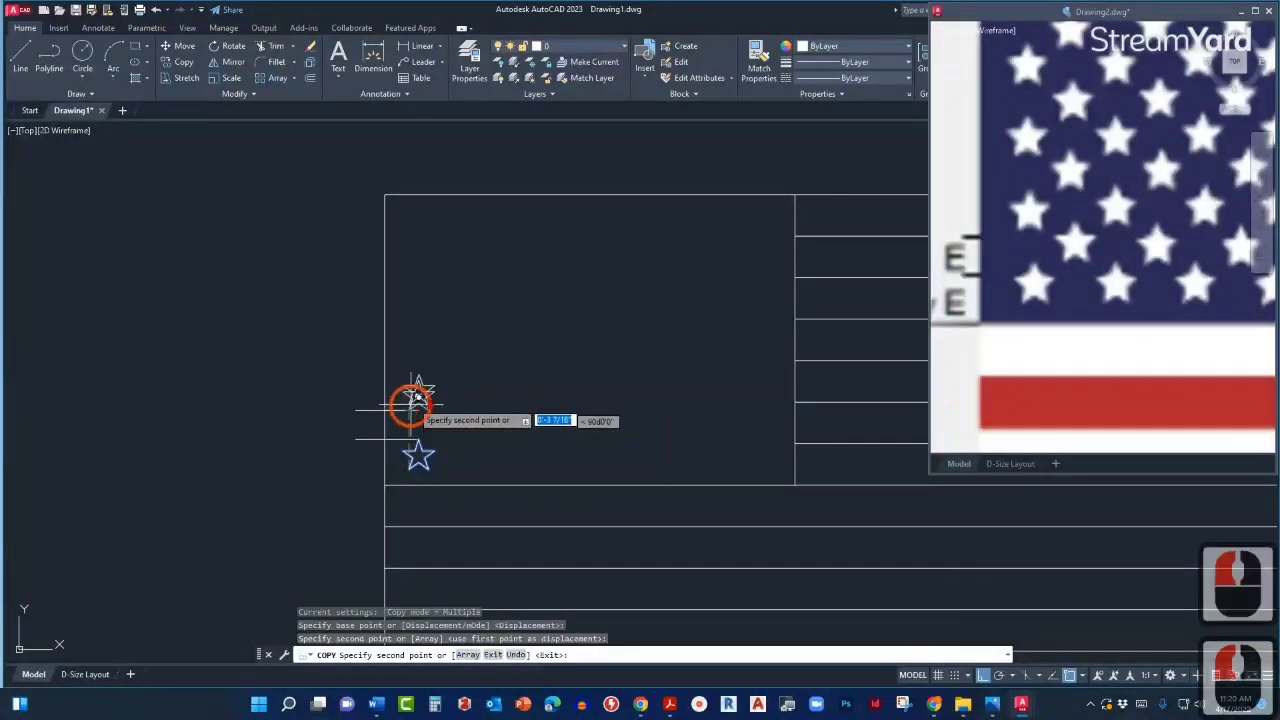
End the copy and examine the leftmost column of union stars in the Drawing2 reference.
{"action": "key", "text": "Escape"}
{"action": "scroll", "coordinate": [505, 420], "scroll_direction": "down", "scroll_amount": 2}
{"action": "middle_click_drag", "start_coordinate": [505, 420], "coordinate": [425, 450]}
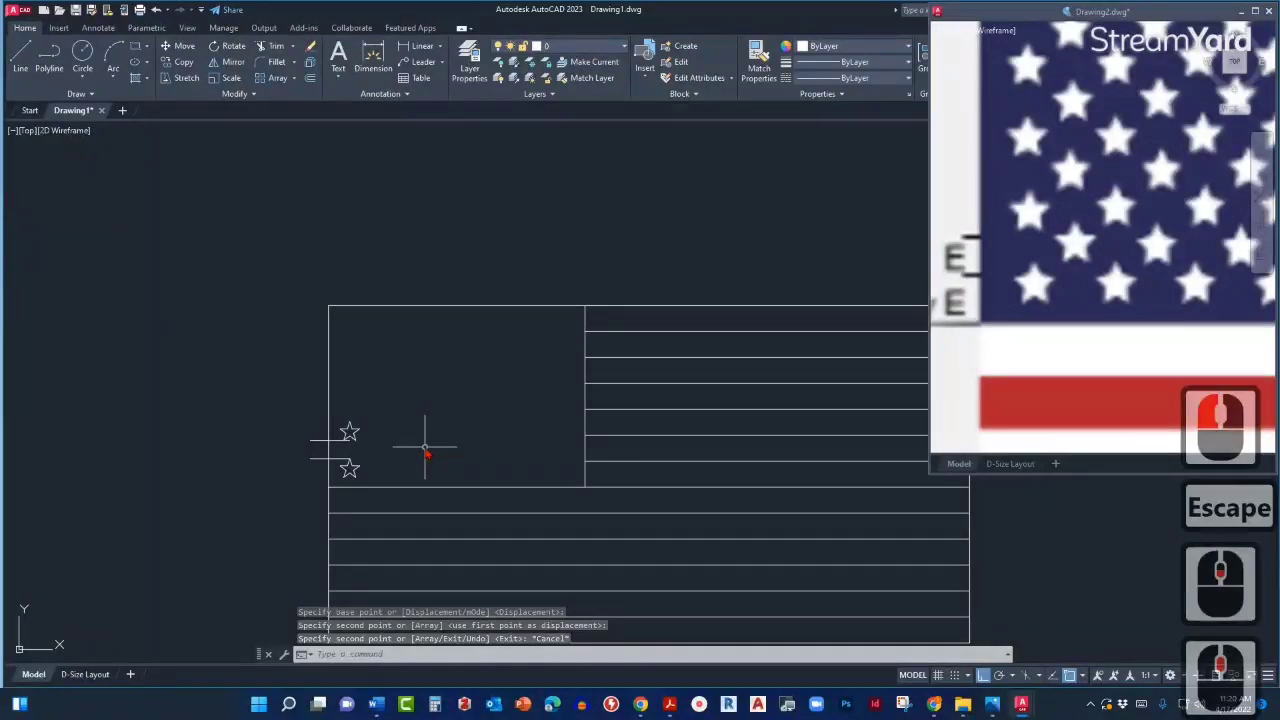
{"action": "middle_click_drag", "start_coordinate": [441, 425], "coordinate": [438, 447]}
{"action": "left_click", "coordinate": [1017, 297]}
{"action": "scroll", "coordinate": [1023, 289], "scroll_direction": "down", "scroll_amount": 3}
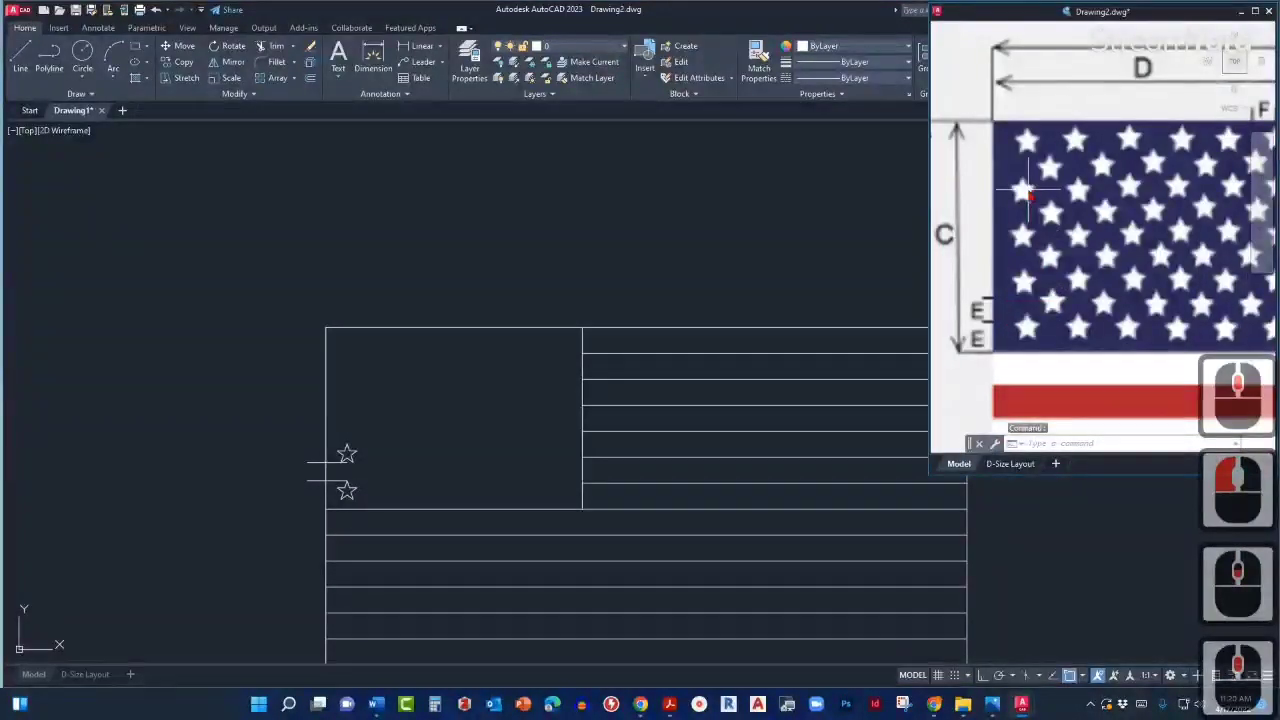
In Drawing1, copy the upper star straight up at the same spacing to fill the union's left column with five stars.
{"action": "left_click", "coordinate": [380, 420]}
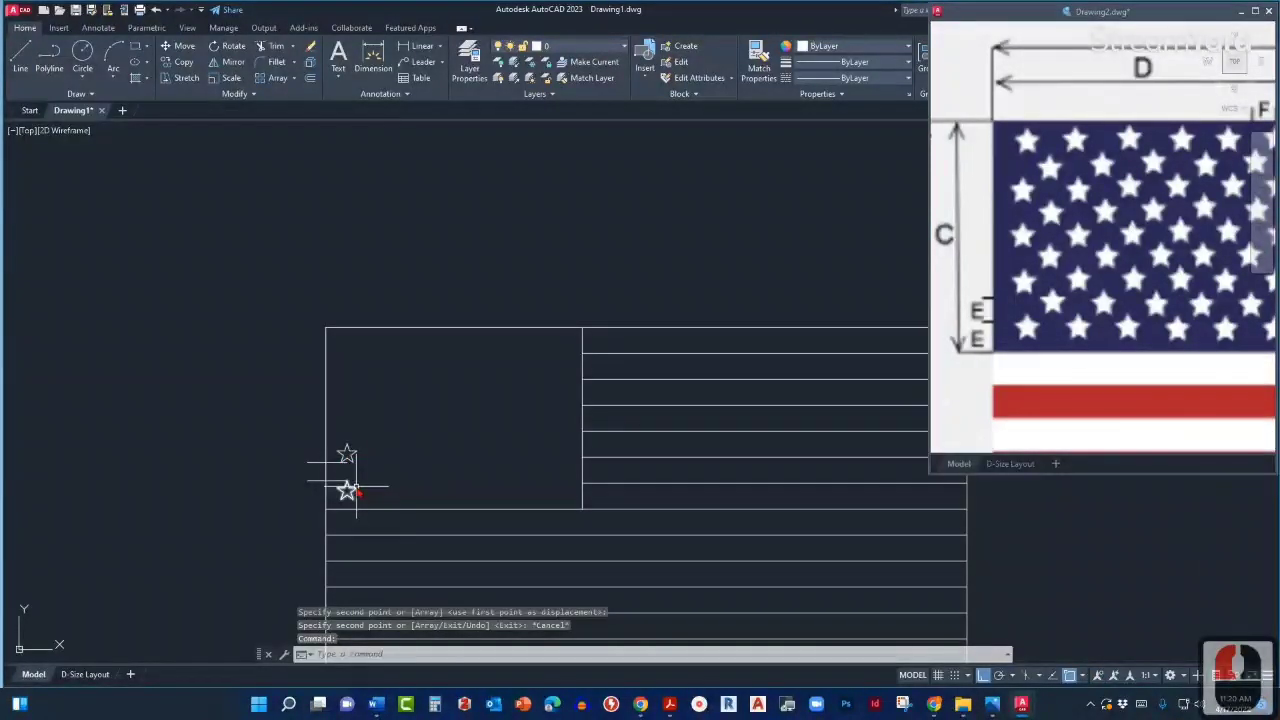
{"action": "left_click", "coordinate": [347, 455]}
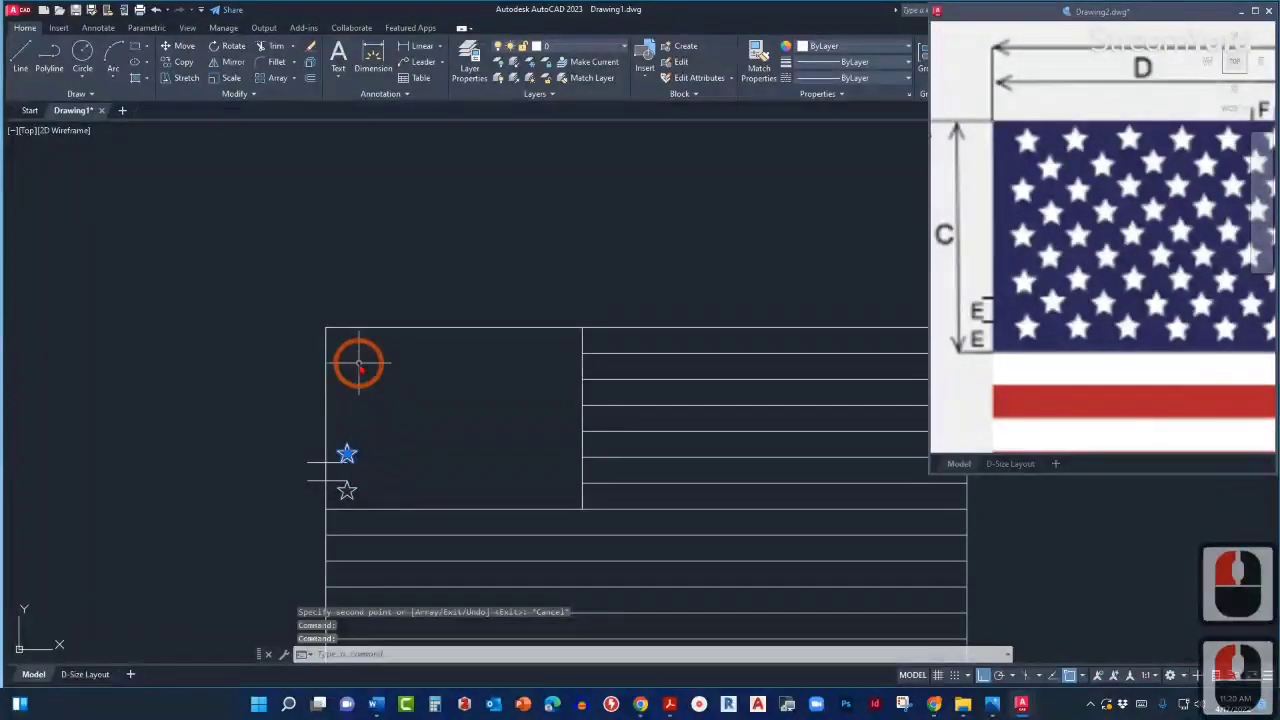
{"action": "type", "text": "co"}
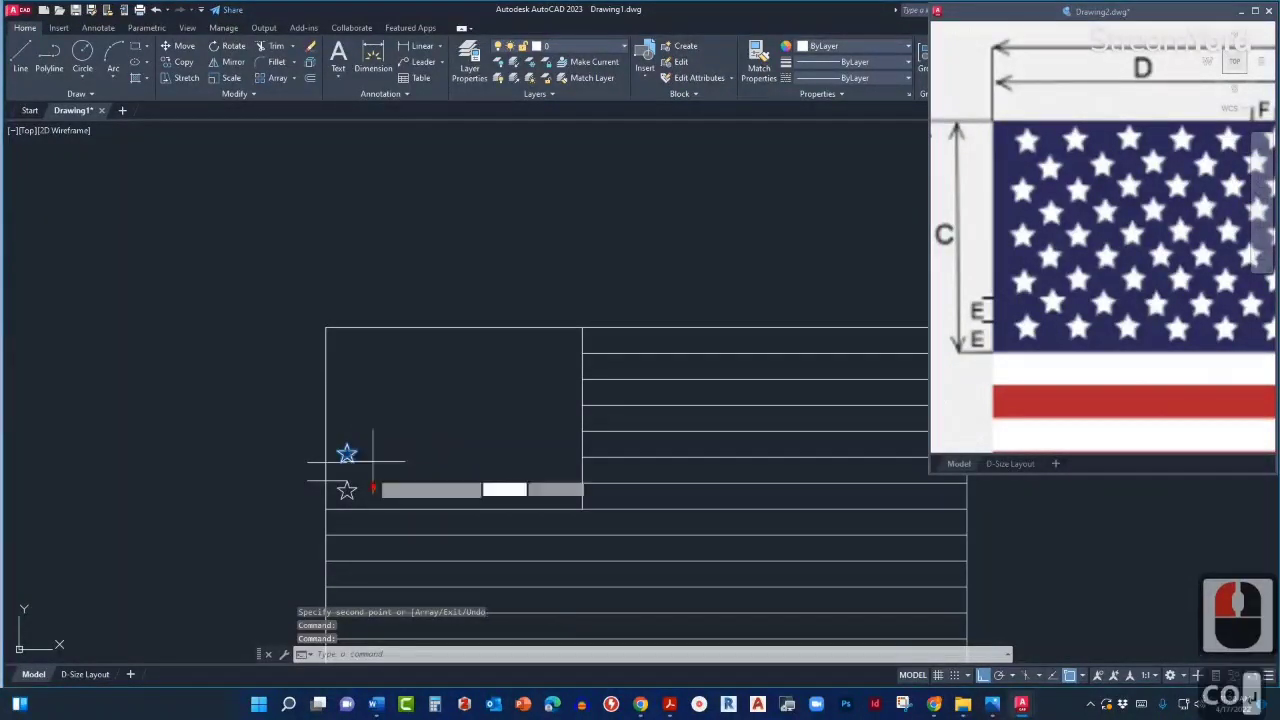
{"action": "key", "text": "Return"}
{"action": "left_click", "coordinate": [347, 490]}
{"action": "left_click", "coordinate": [348, 456]}
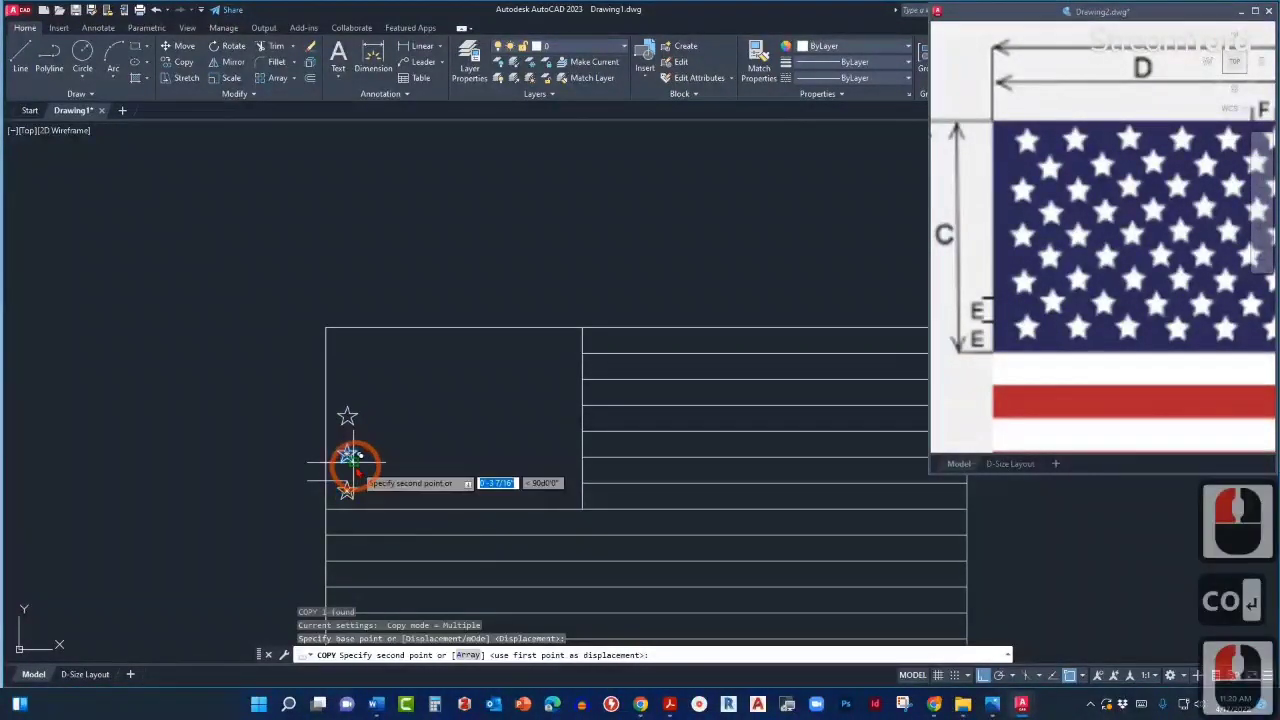
{"action": "left_click", "coordinate": [349, 381]}
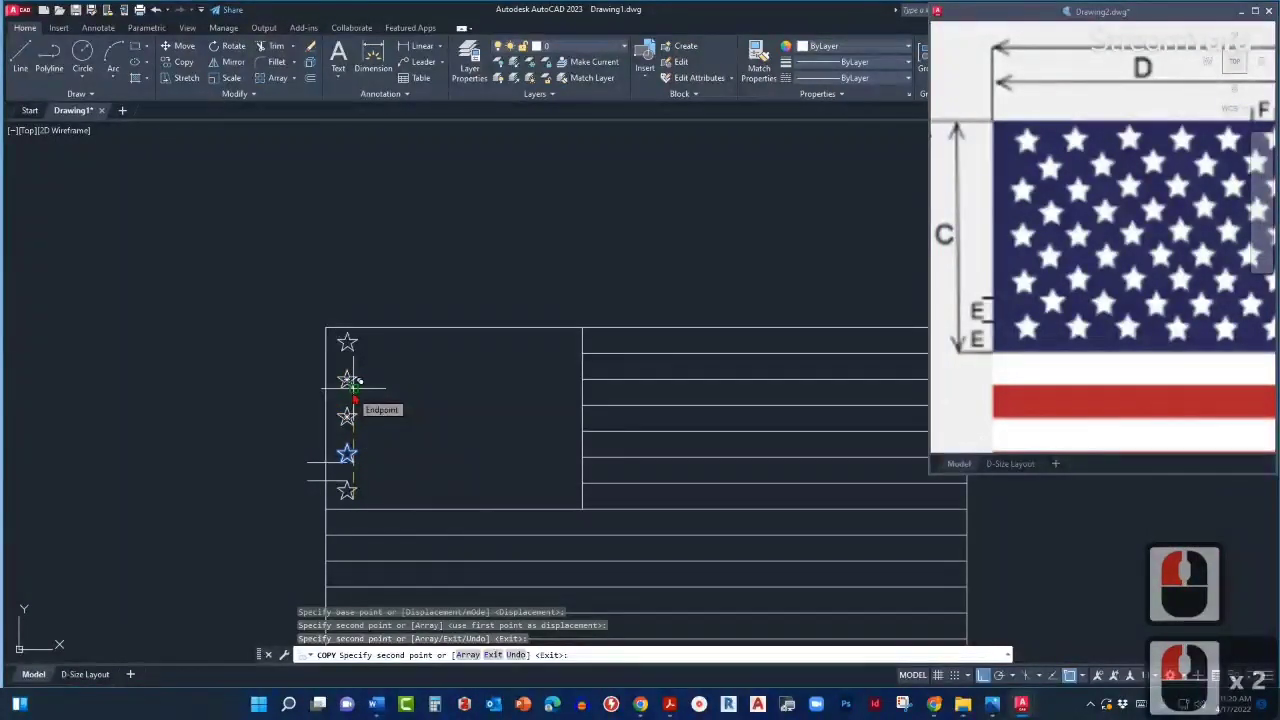
{"action": "left_click", "coordinate": [351, 385]}
{"action": "key", "text": "Escape"}
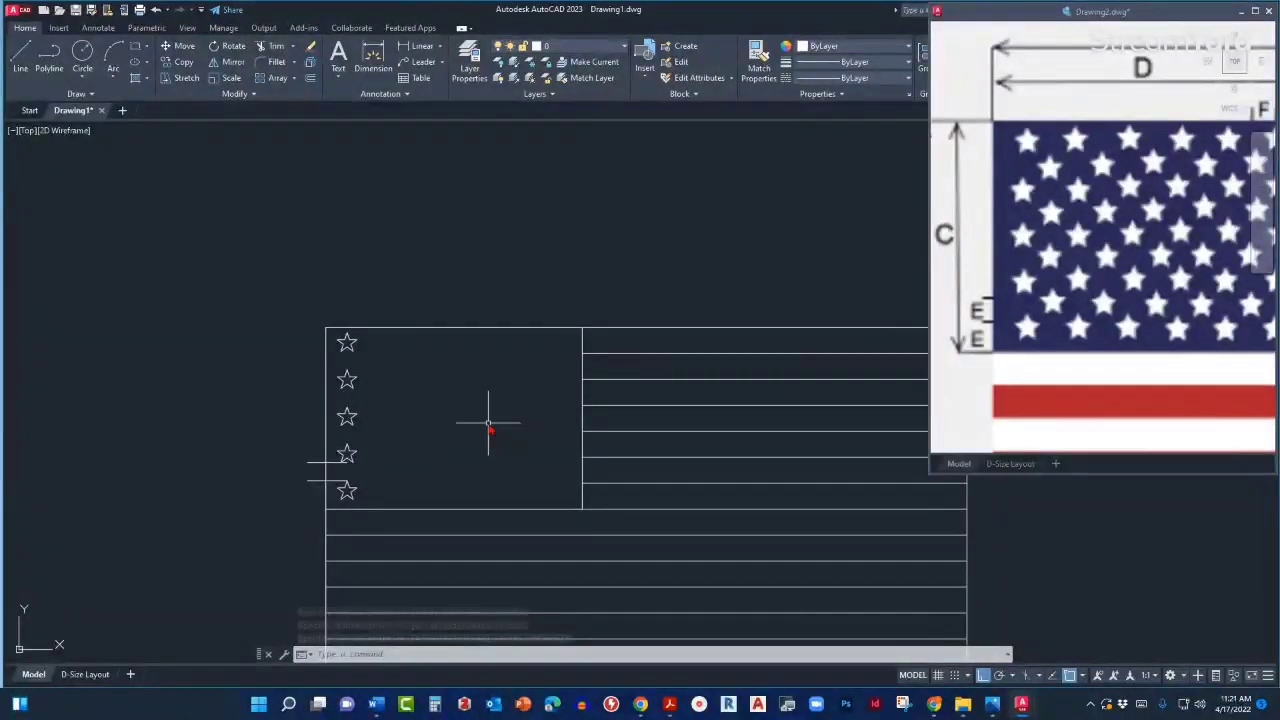
Examine the E gap marks beside the lower-left stars in the Drawing2 reference, and show the full dimension table again.
{"action": "left_click", "coordinate": [372, 422]}
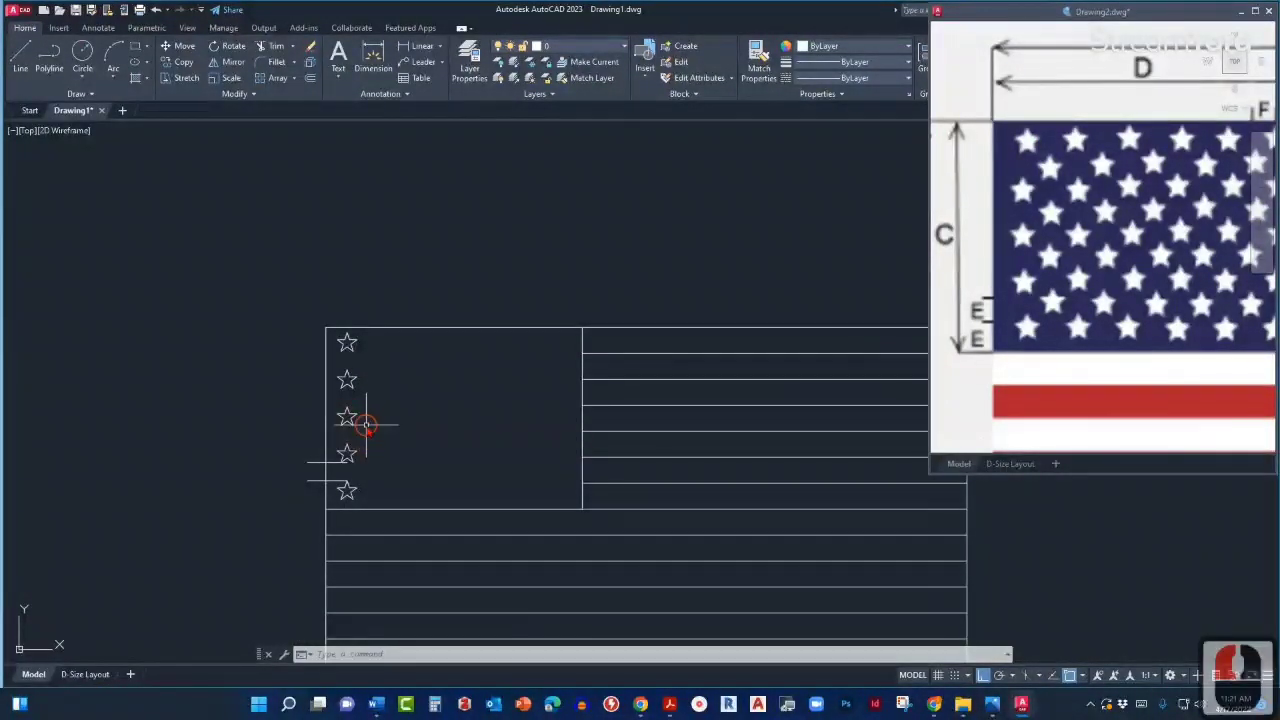
{"action": "left_click", "coordinate": [366, 441]}
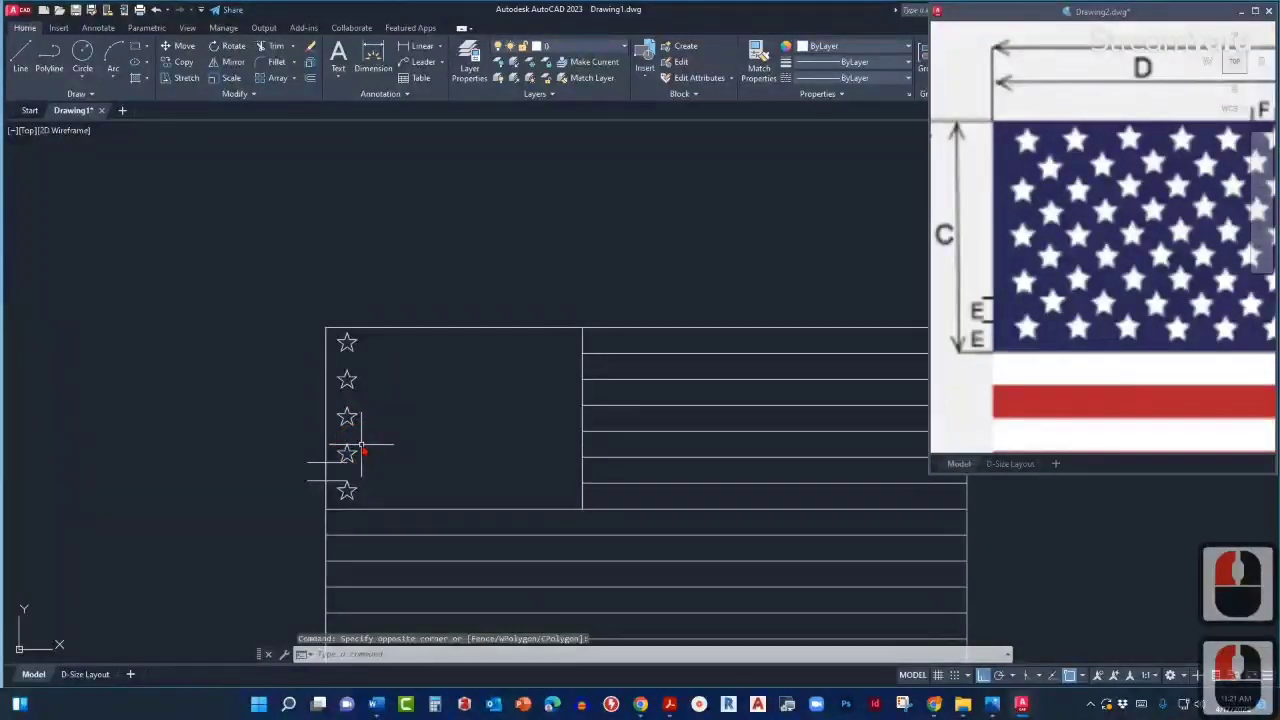
{"action": "left_click", "coordinate": [1020, 340]}
{"action": "scroll", "coordinate": [1030, 300], "scroll_direction": "up", "scroll_amount": 2}
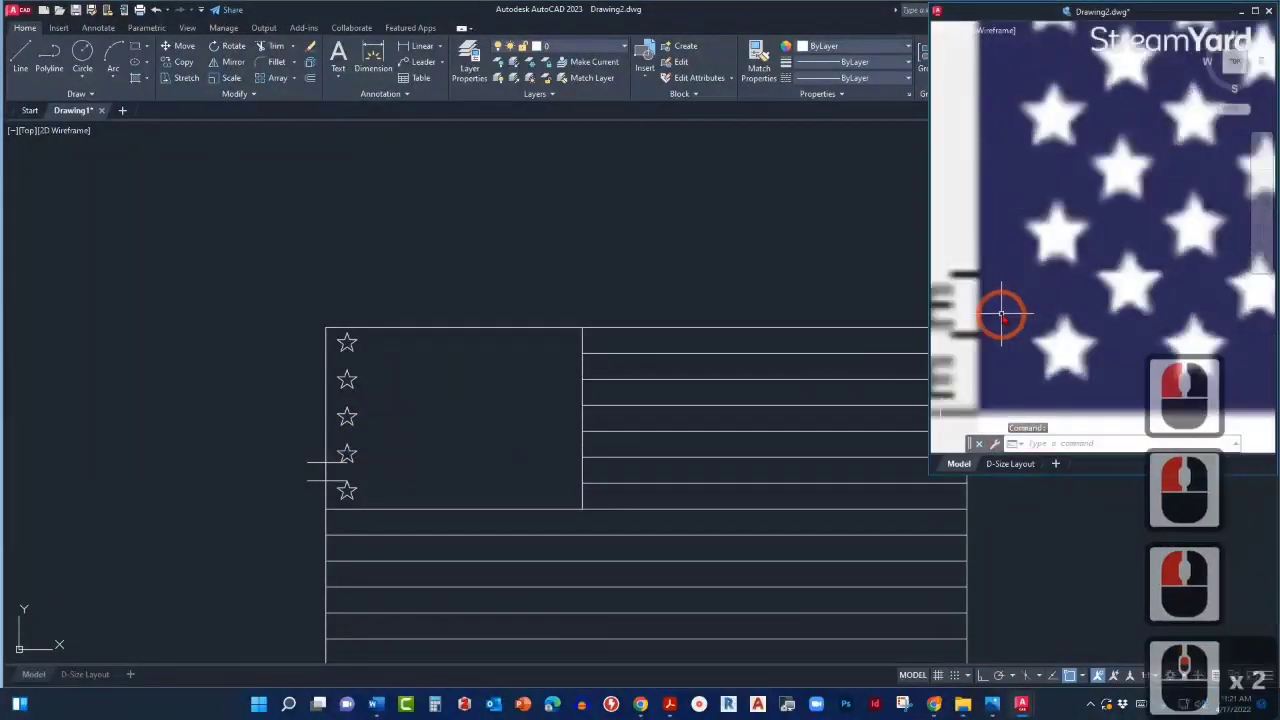
{"action": "scroll", "coordinate": [1012, 306], "scroll_direction": "up", "scroll_amount": 2}
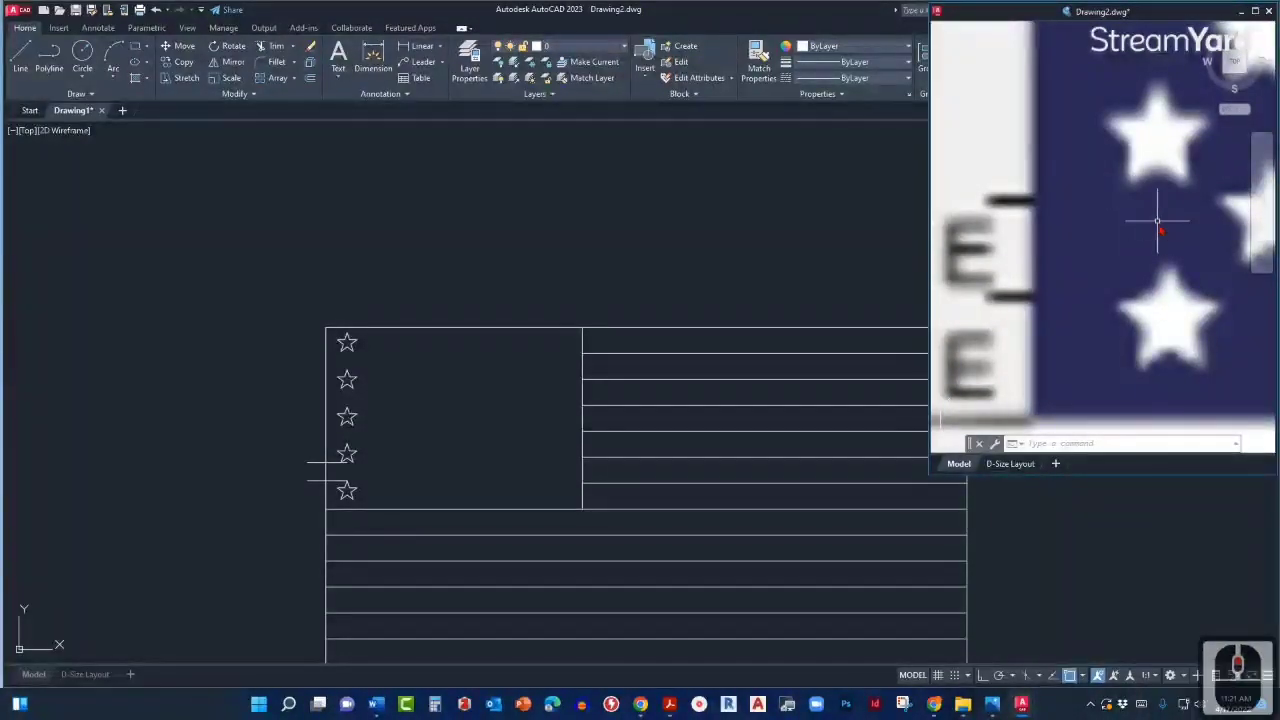
{"action": "scroll", "coordinate": [1130, 308], "scroll_direction": "down", "scroll_amount": 4}
{"action": "left_click", "coordinate": [830, 263]}
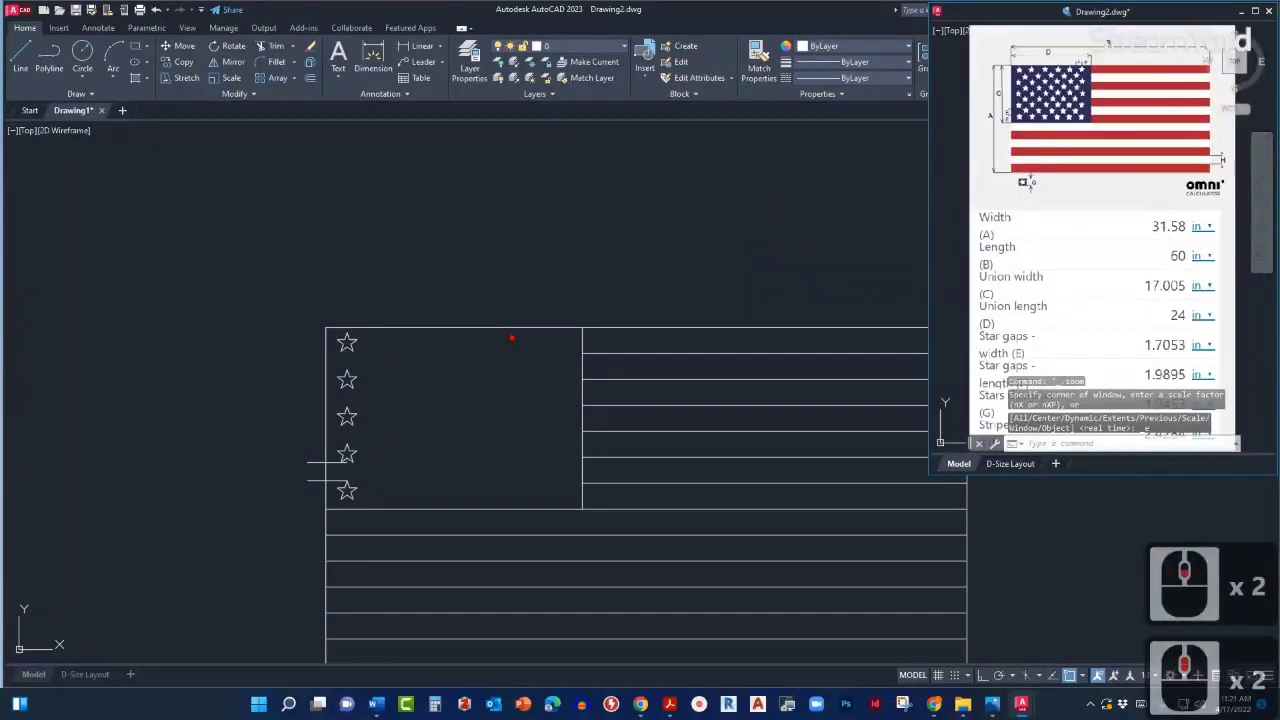
In Drawing1, undo the star copies in the union's left column back to the single lower-left star.
{"action": "left_click", "coordinate": [397, 409]}
{"action": "scroll", "coordinate": [377, 437], "scroll_direction": "up", "scroll_amount": 4}
{"action": "left_click", "coordinate": [380, 424]}
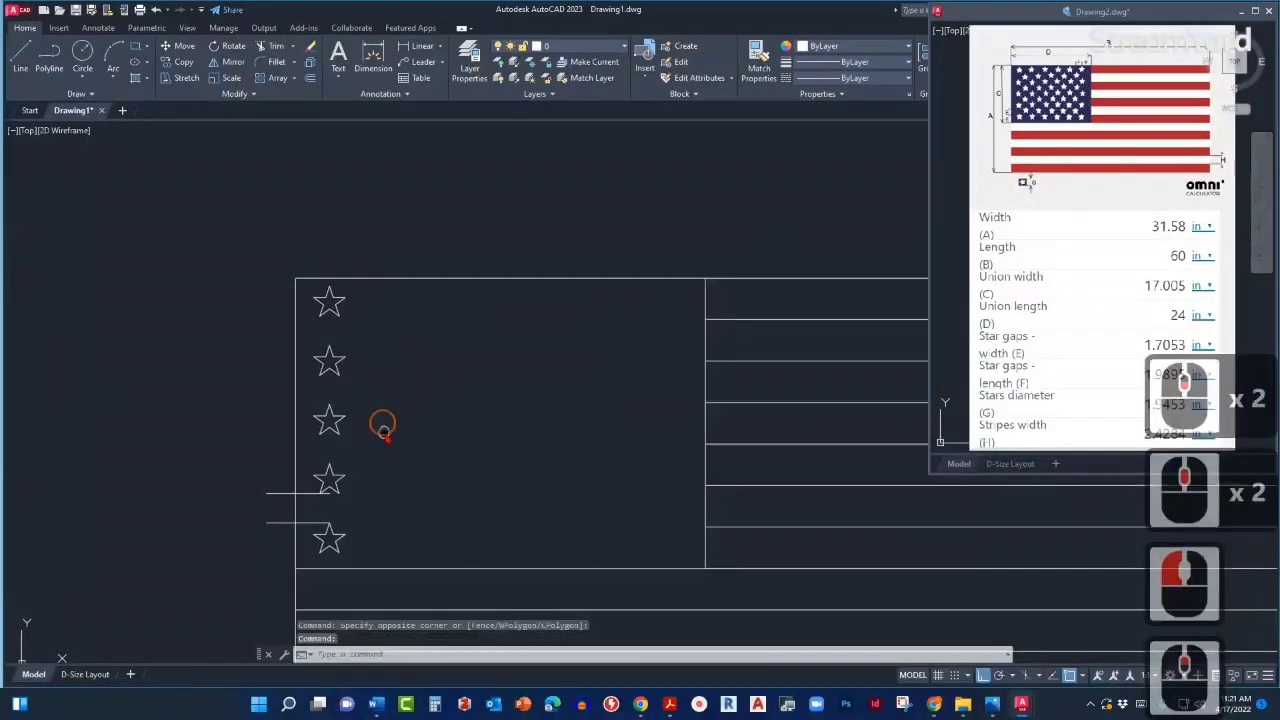
{"action": "left_click", "coordinate": [362, 408]}
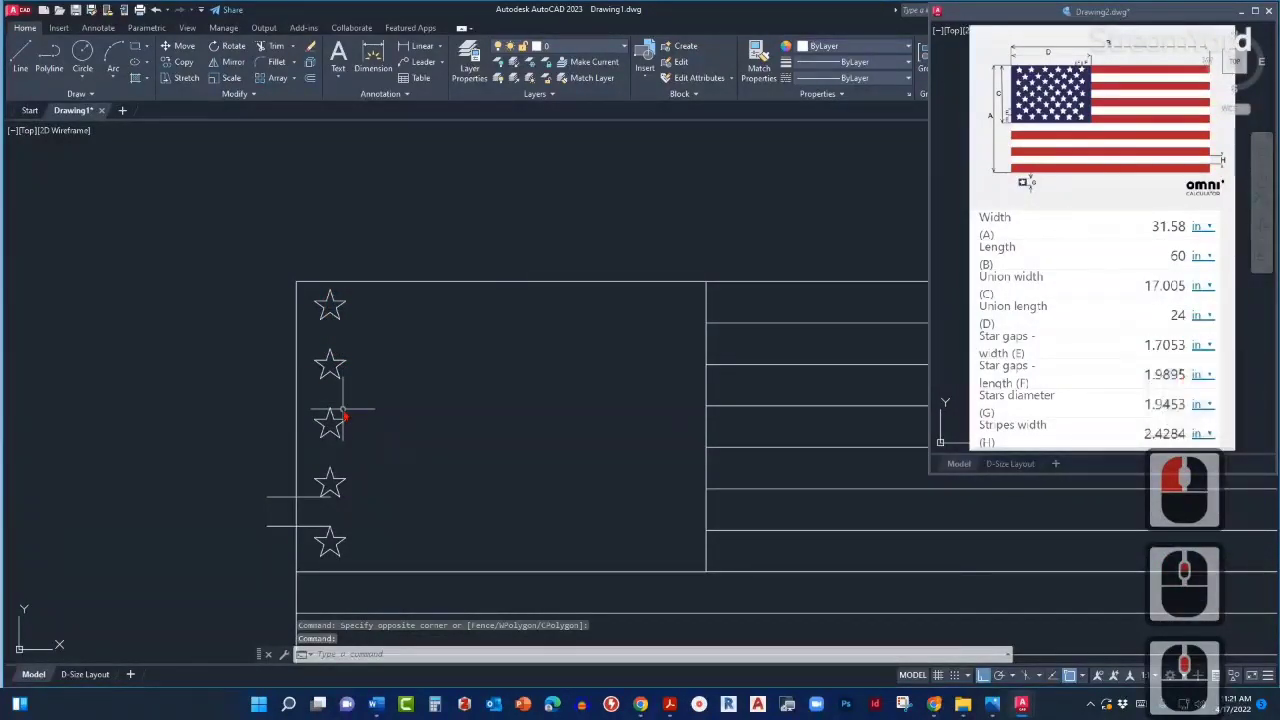
{"action": "middle_click_drag", "start_coordinate": [349, 410], "coordinate": [389, 406]}
{"action": "middle_click_drag", "start_coordinate": [383, 451], "coordinate": [506, 453]}
{"action": "key", "text": "ctrl+z"}
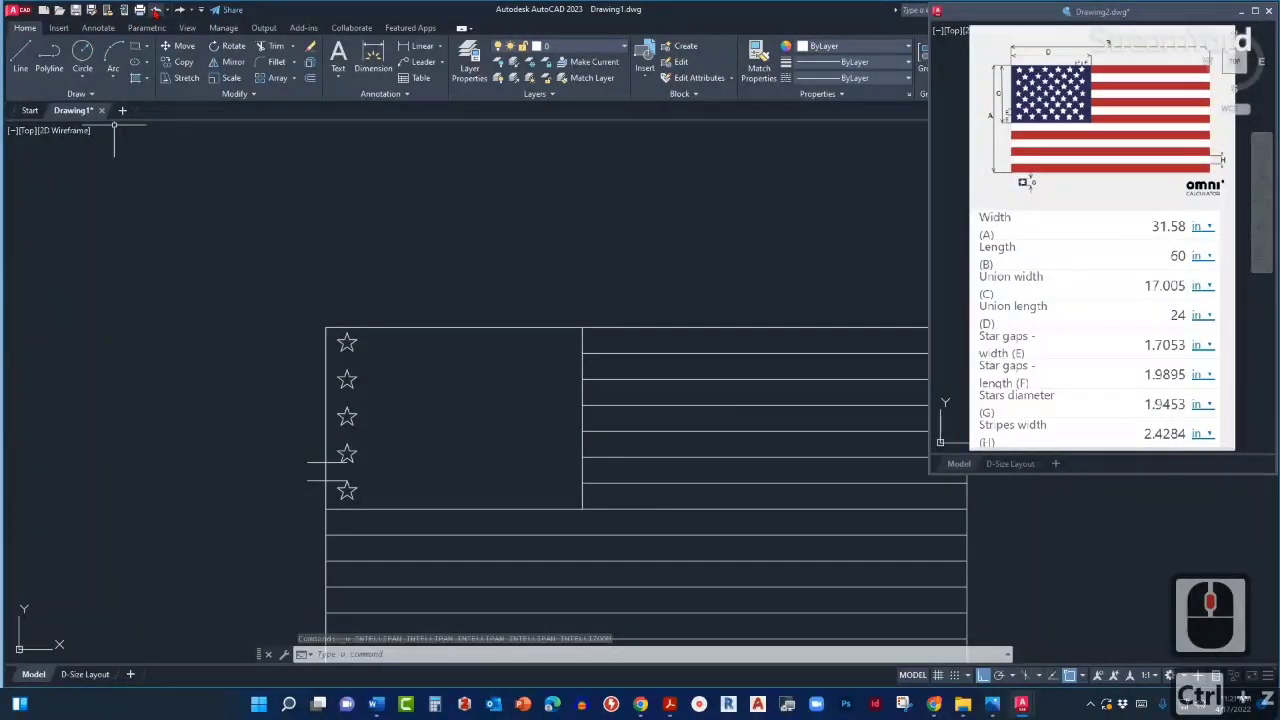
{"action": "left_click", "coordinate": [156, 10]}
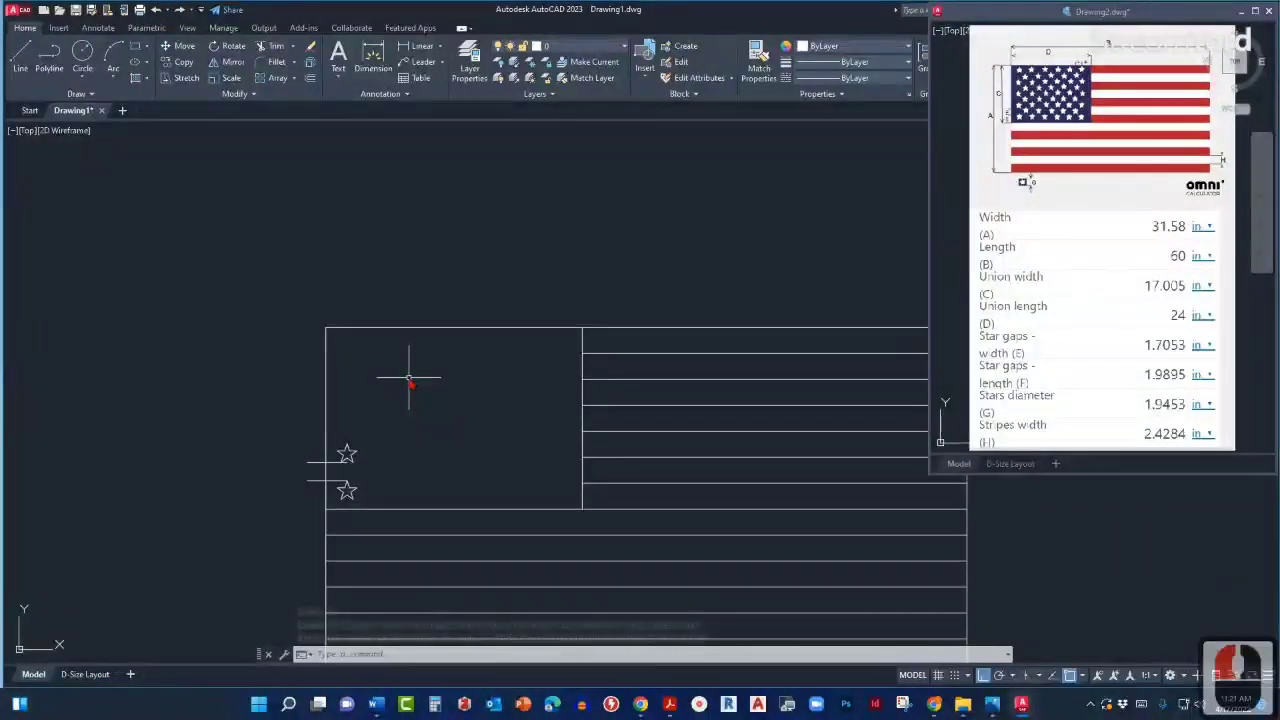
{"action": "scroll", "coordinate": [409, 380], "scroll_direction": "up", "scroll_amount": 2, "text": "ctrl"}
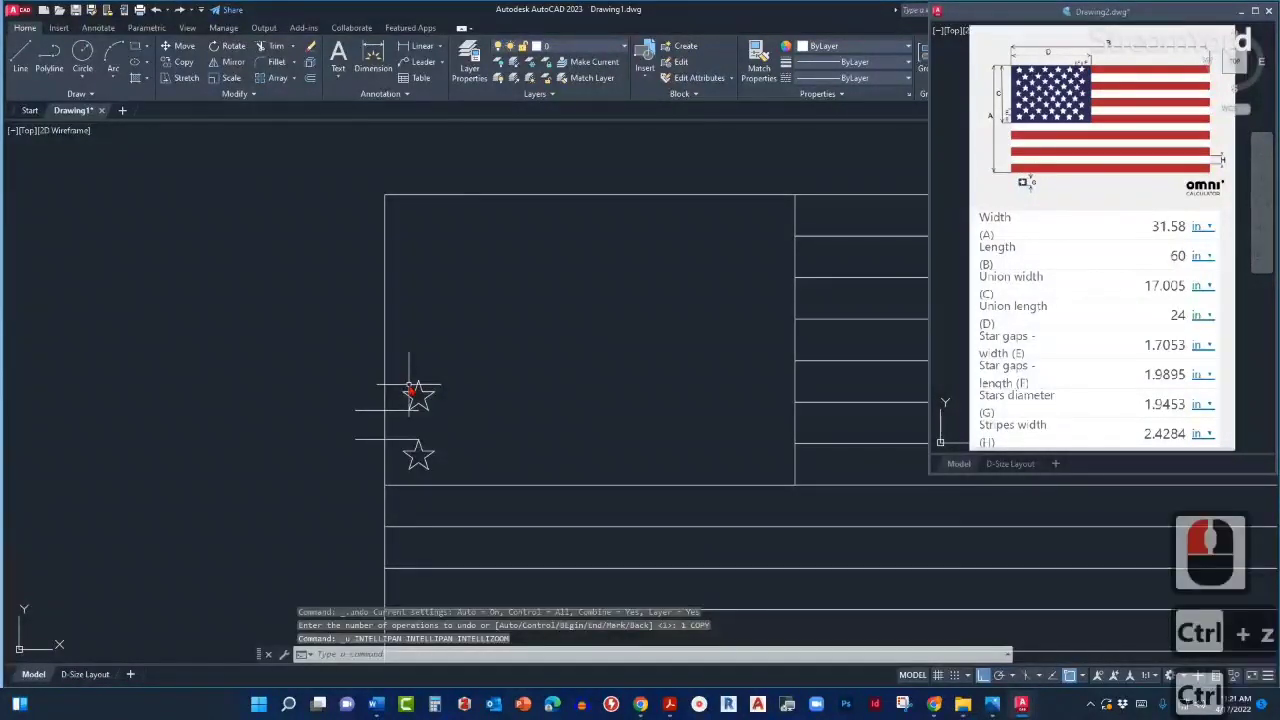
{"action": "key", "text": "ctrl+z"}
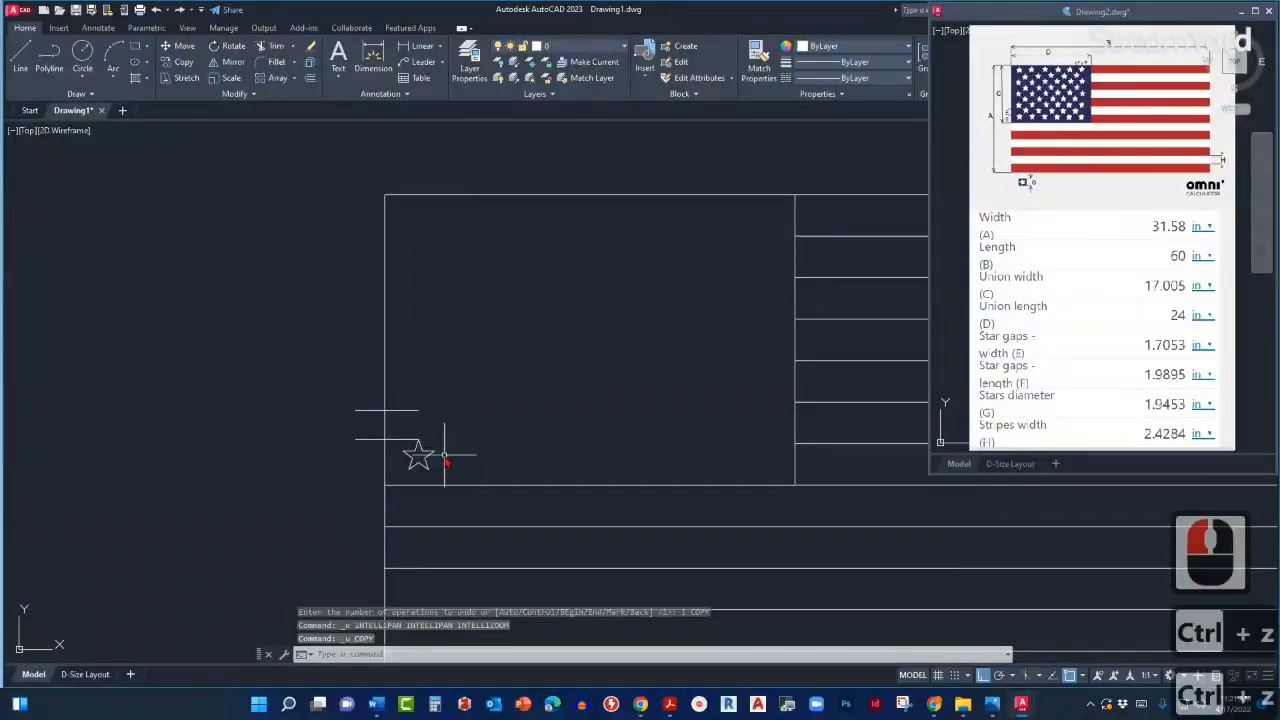
{"action": "scroll", "coordinate": [395, 442], "scroll_direction": "up", "scroll_amount": 2}
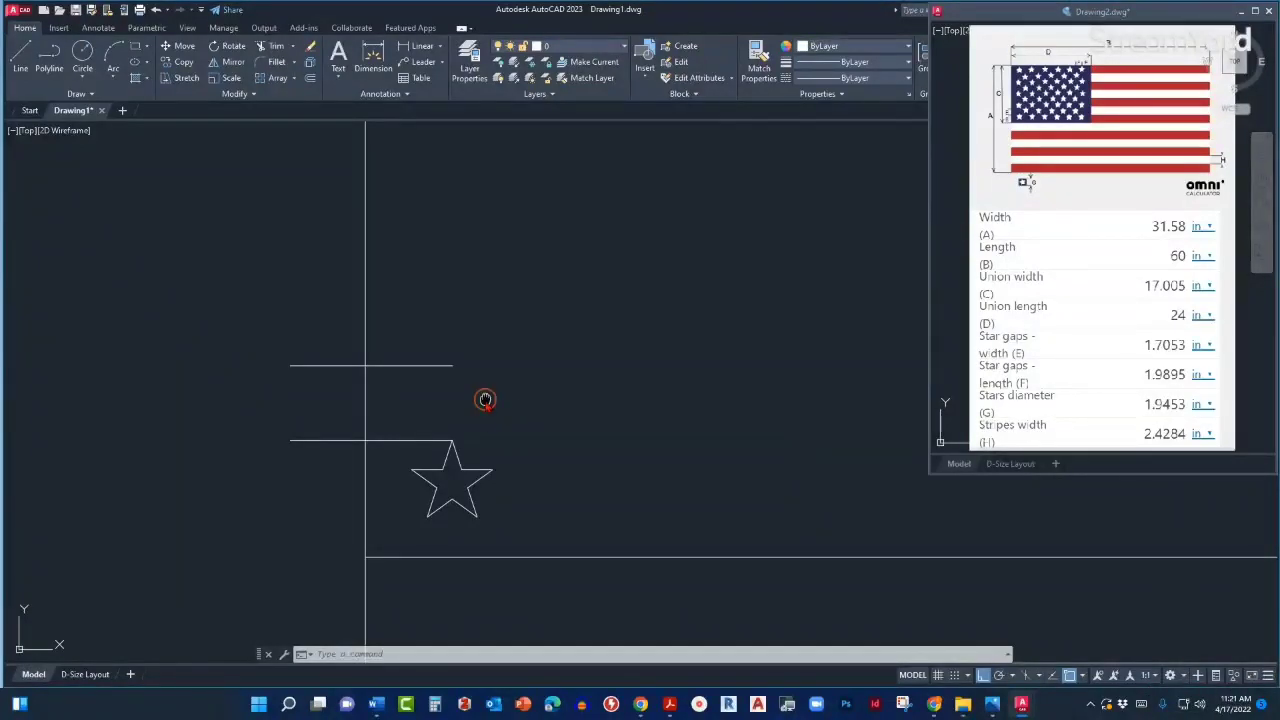
{"action": "mouse_move", "coordinate": [485, 400]}
{"action": "middle_mouse_down"}
{"action": "mouse_move", "coordinate": [486, 486]}
{"action": "mouse_move", "coordinate": [580, 483]}
{"action": "middle_mouse_up"}
{"action": "left_click", "coordinate": [463, 531]}
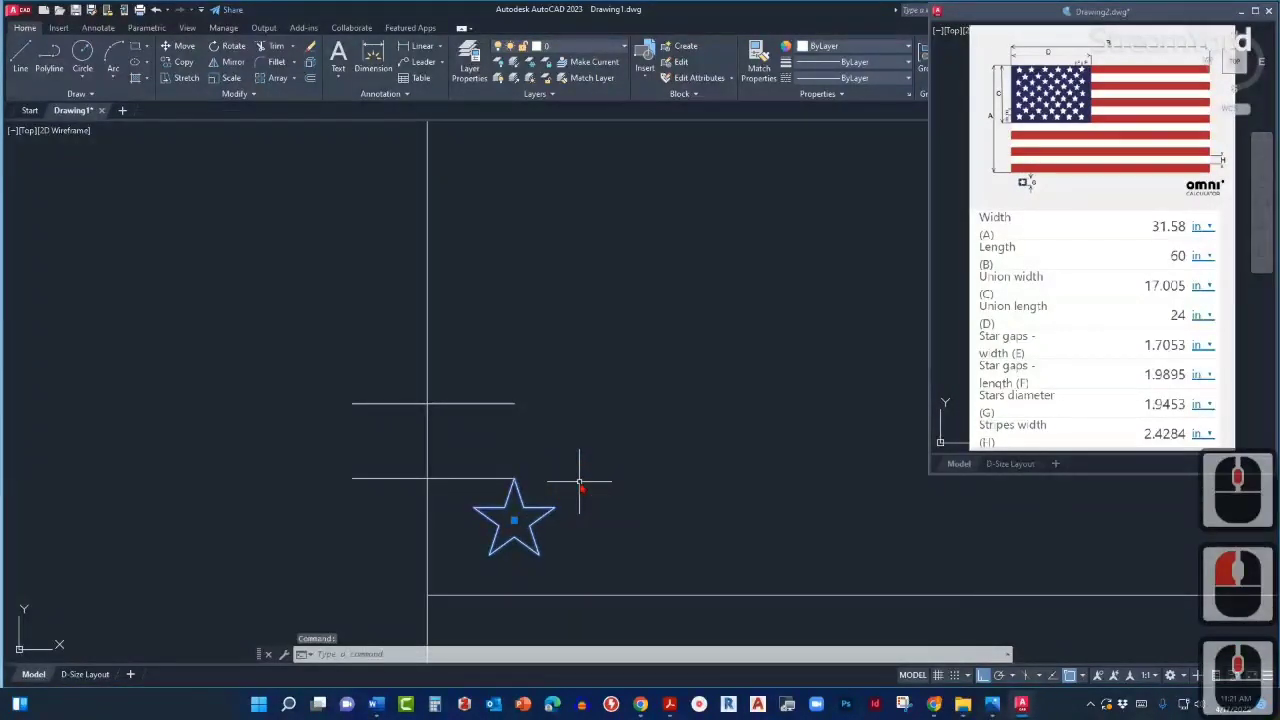
{"action": "type", "text": "c"}
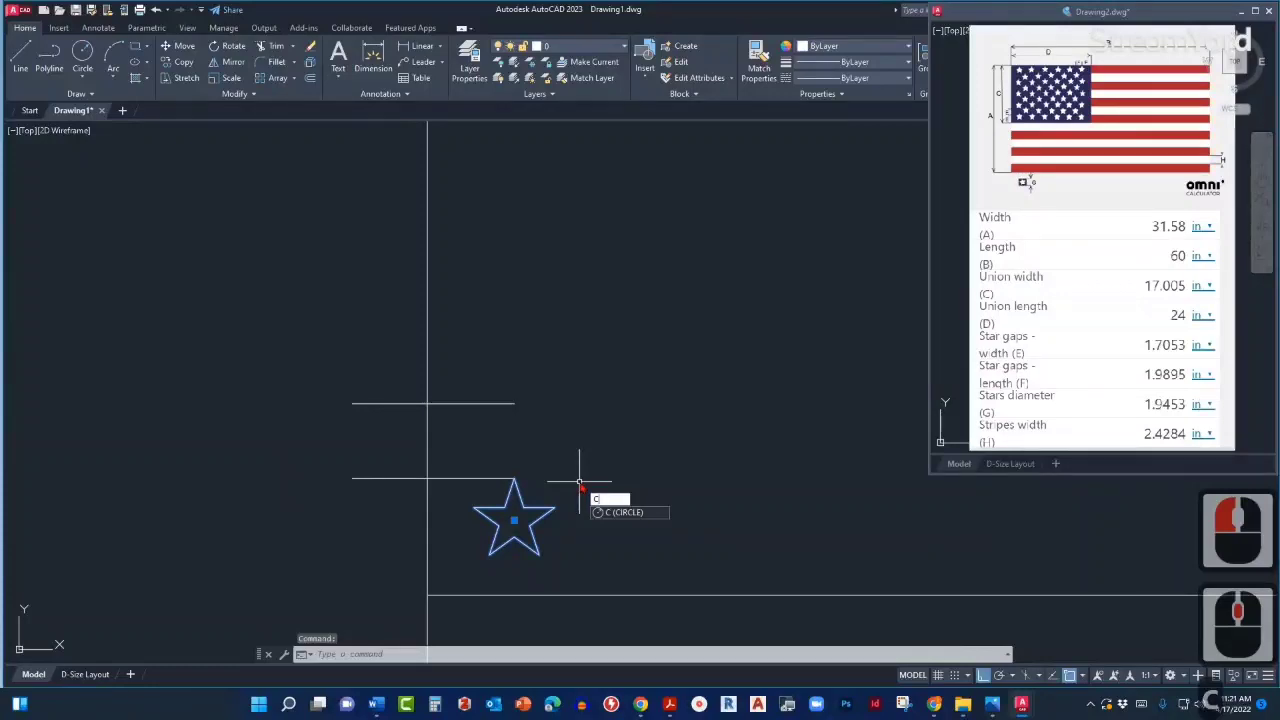
{"action": "type", "text": "o"}
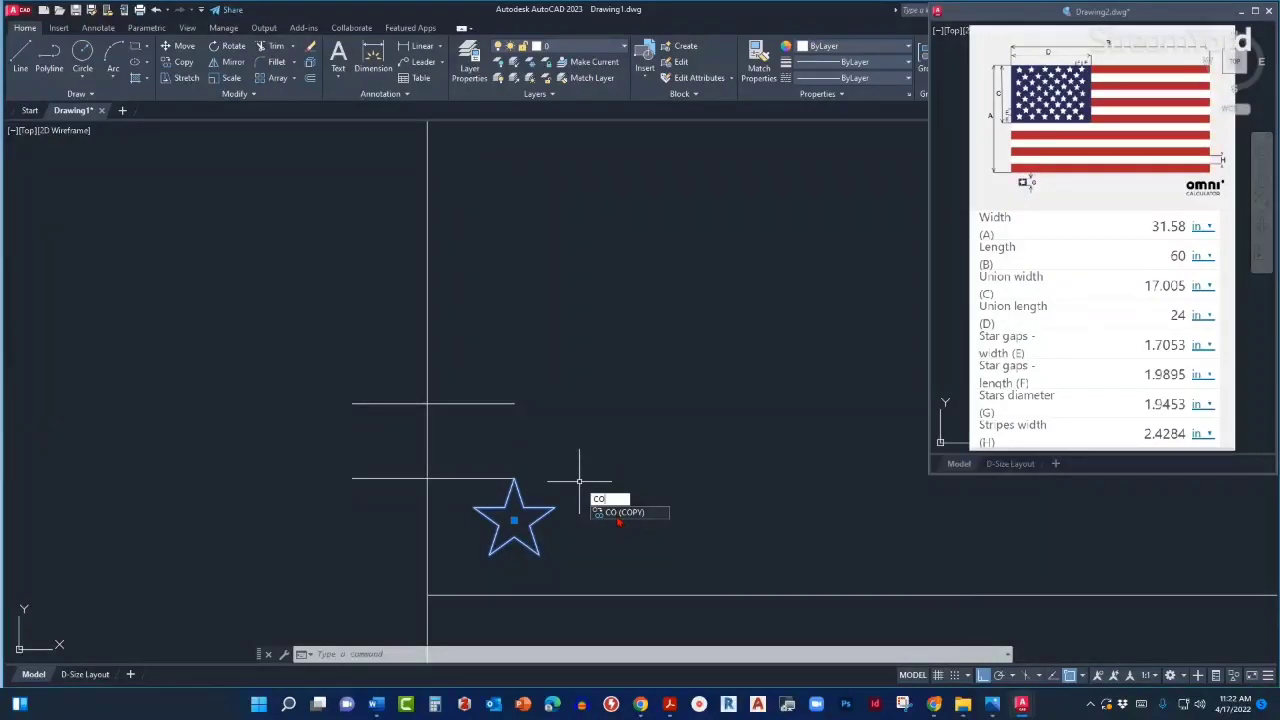
{"action": "key", "text": "Return"}
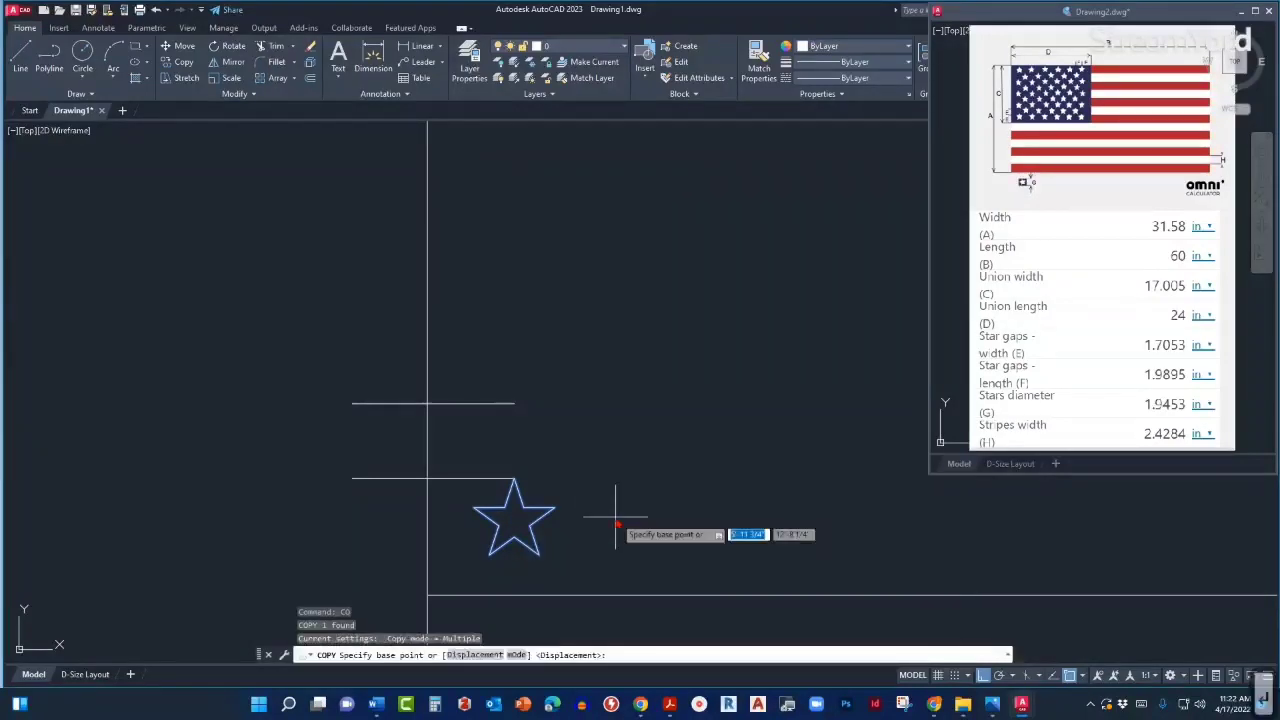
{"action": "left_click", "coordinate": [490, 556]}
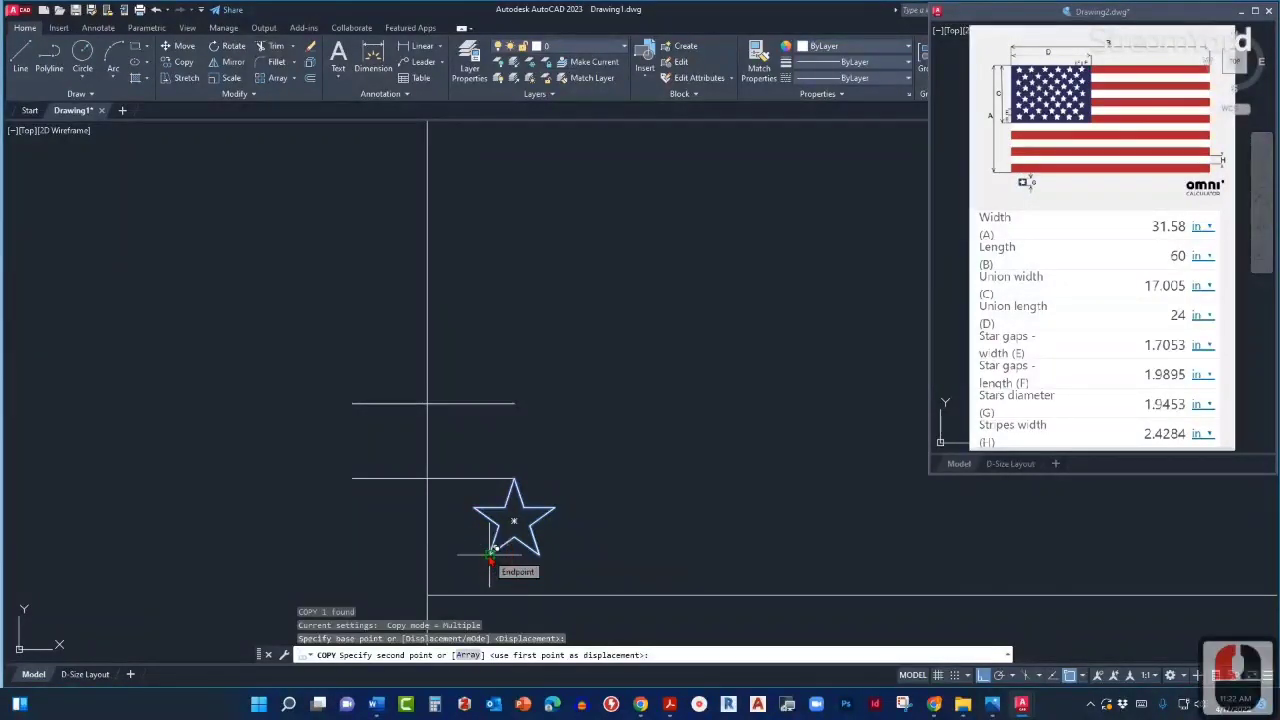
{"action": "scroll", "coordinate": [490, 556], "scroll_direction": "down", "scroll_amount": 2}
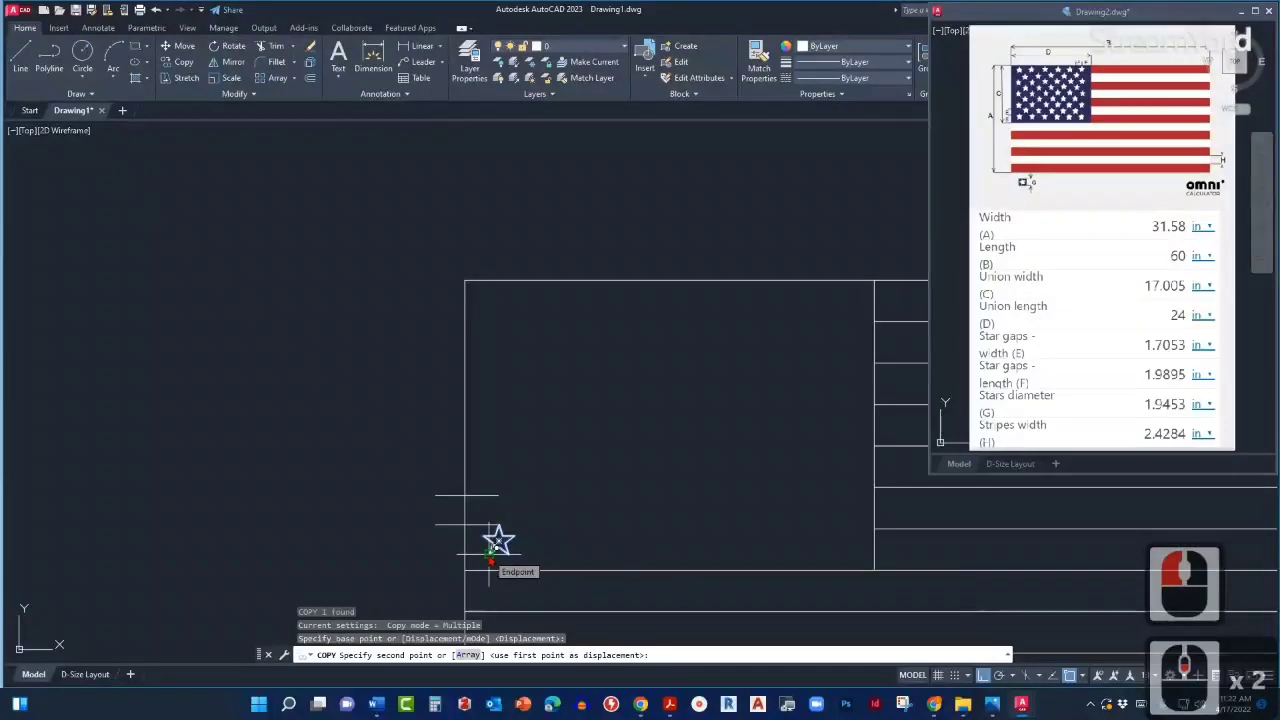
{"action": "scroll", "coordinate": [492, 548], "scroll_direction": "up", "scroll_amount": 2}
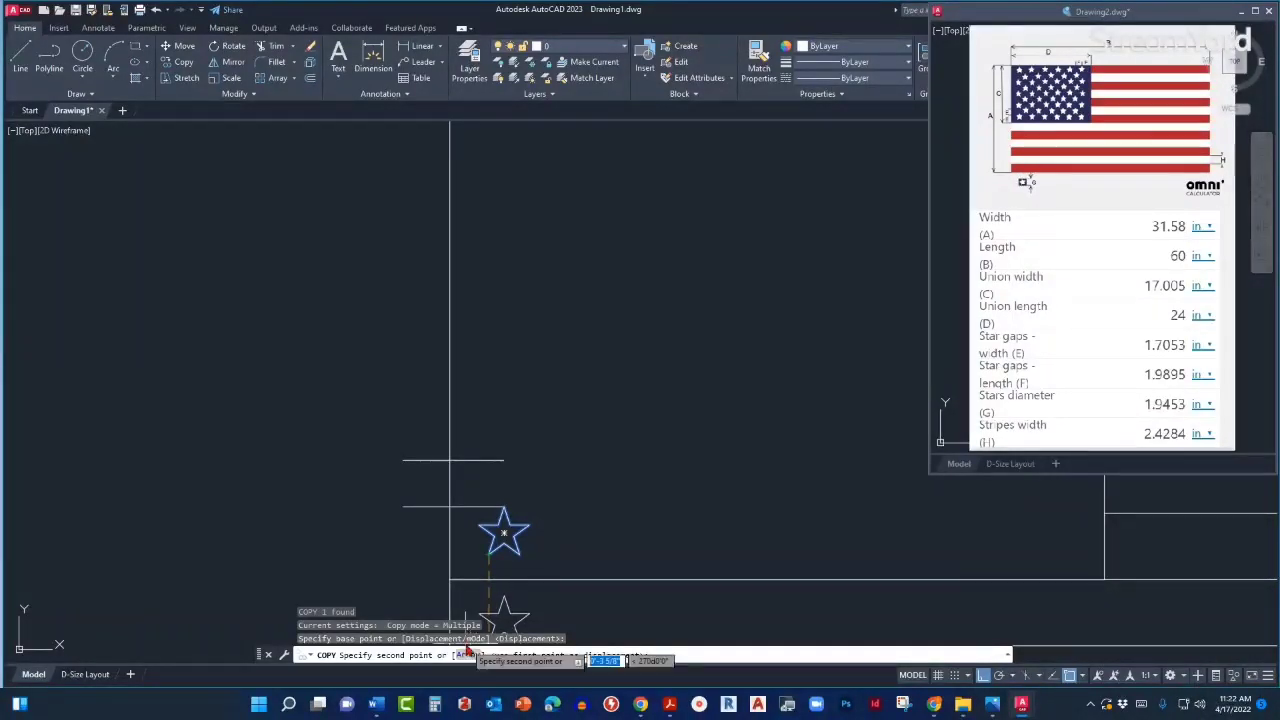
{"action": "key", "text": "Escape"}
{"action": "key", "text": "Escape"}
{"action": "key", "text": "Escape"}
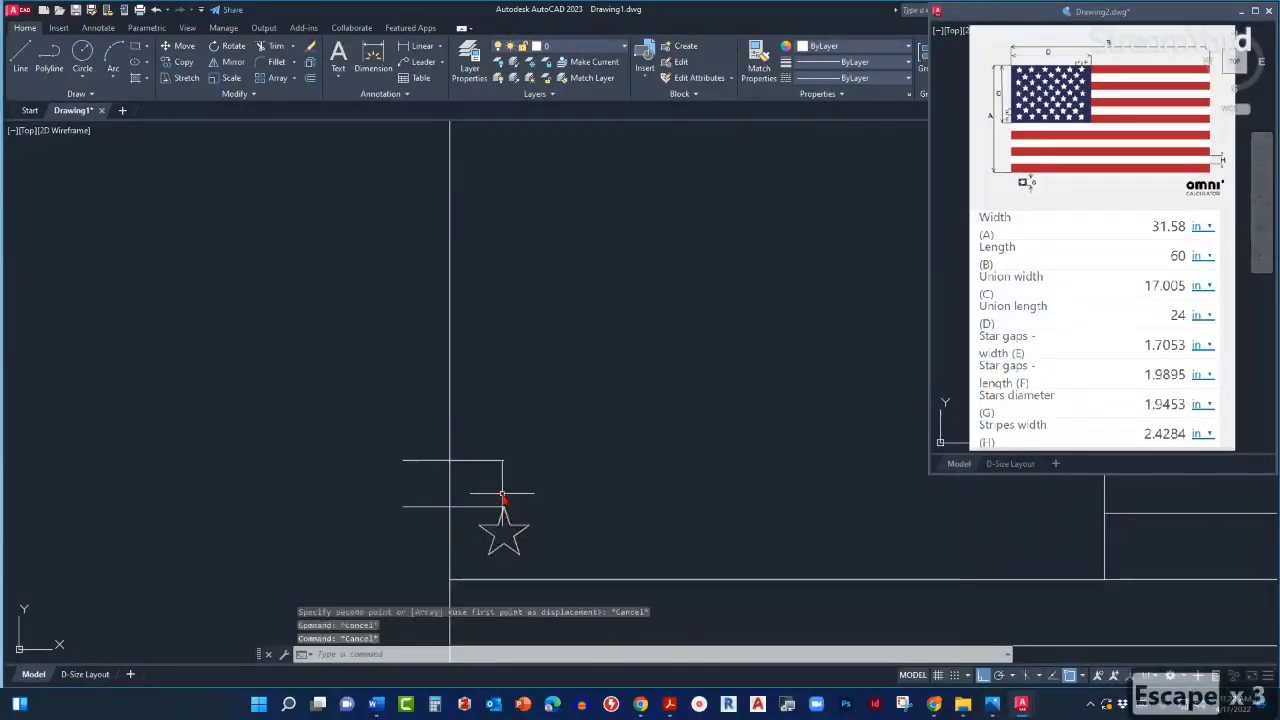
Copy the lower-left star straight up as a five-item array, using the spacing to the upper guide line, to fill the union's left column.
{"action": "middle_click_drag", "start_coordinate": [503, 491], "coordinate": [473, 504]}
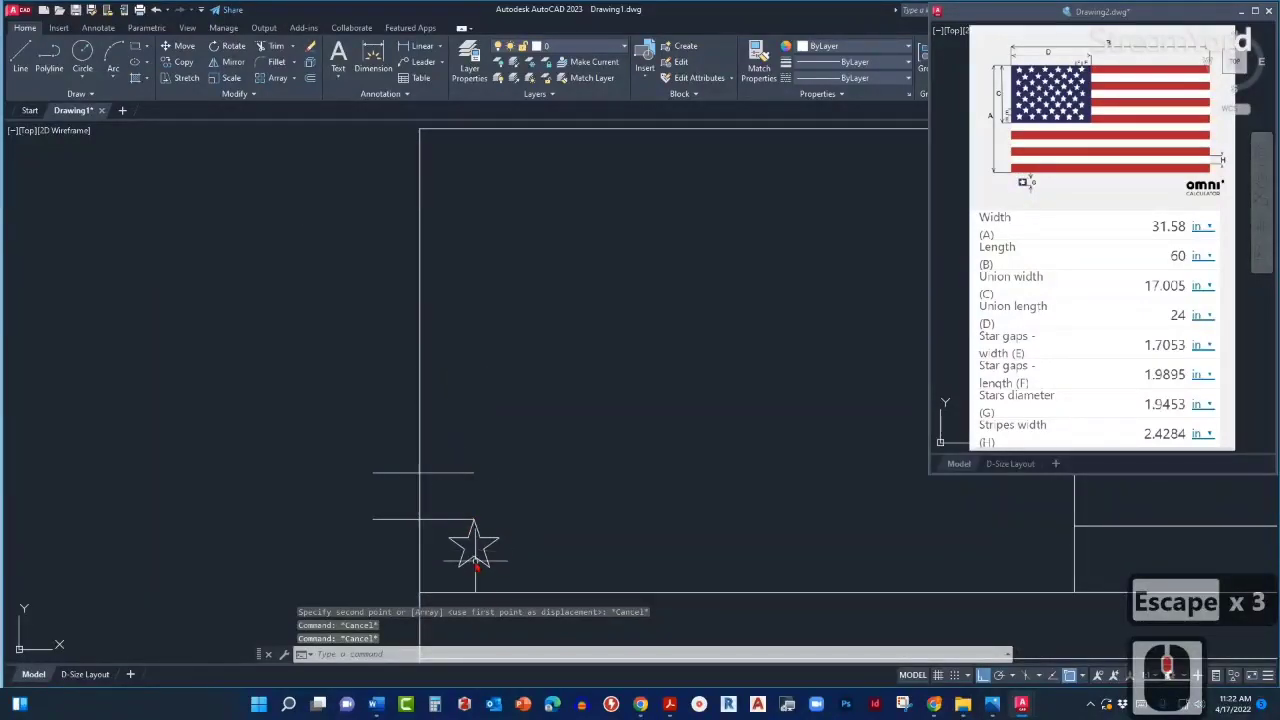
{"action": "left_click", "coordinate": [510, 536]}
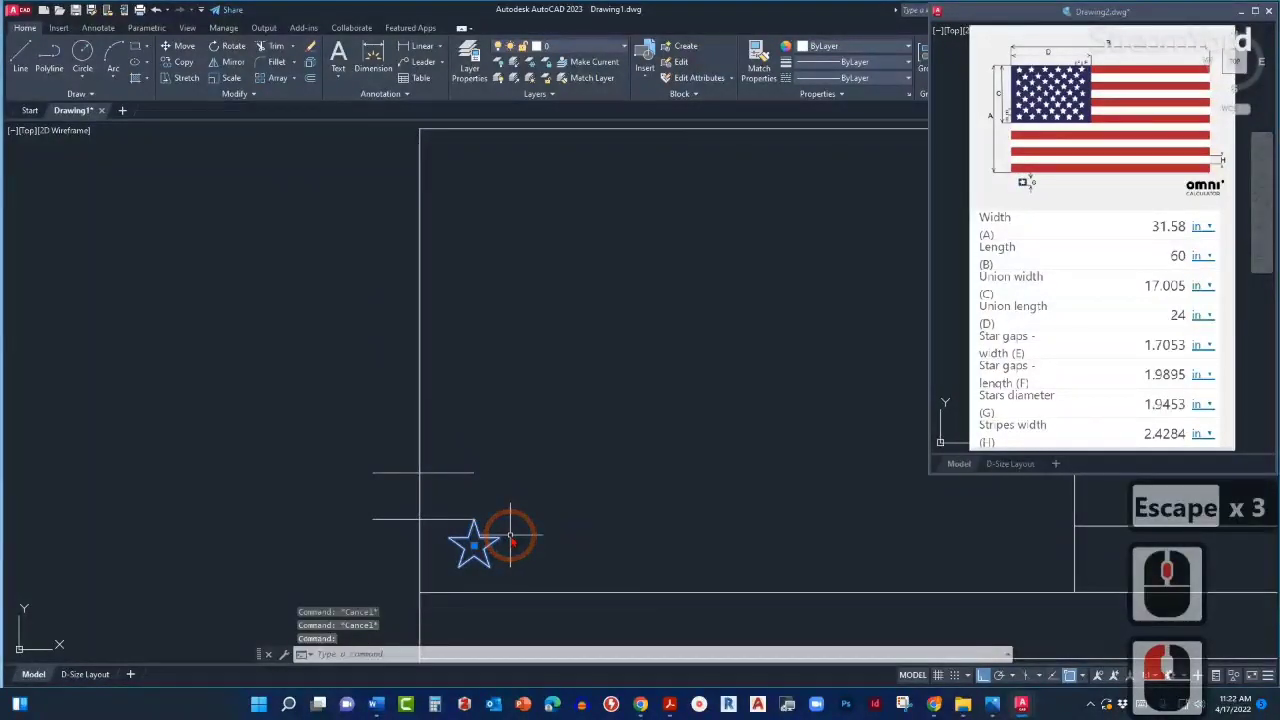
{"action": "middle_click_drag", "start_coordinate": [543, 509], "coordinate": [587, 515]}
{"action": "type", "text": "CO"}
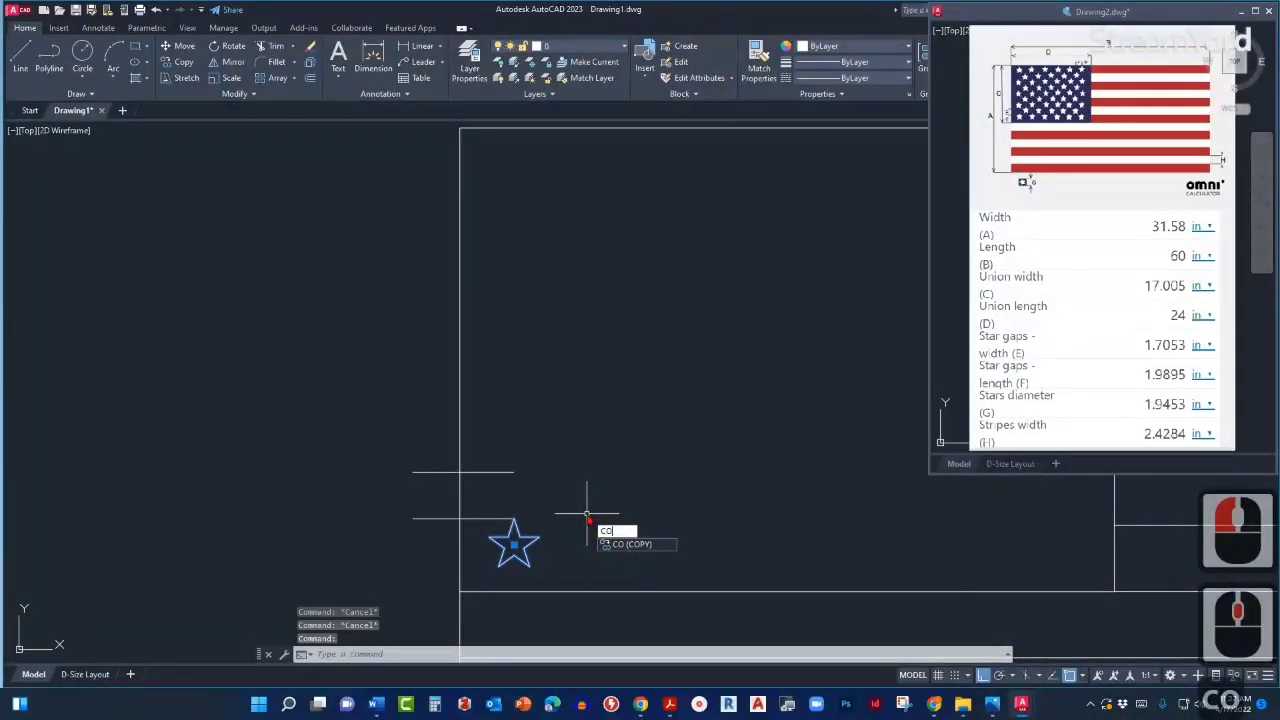
{"action": "key", "text": "Return"}
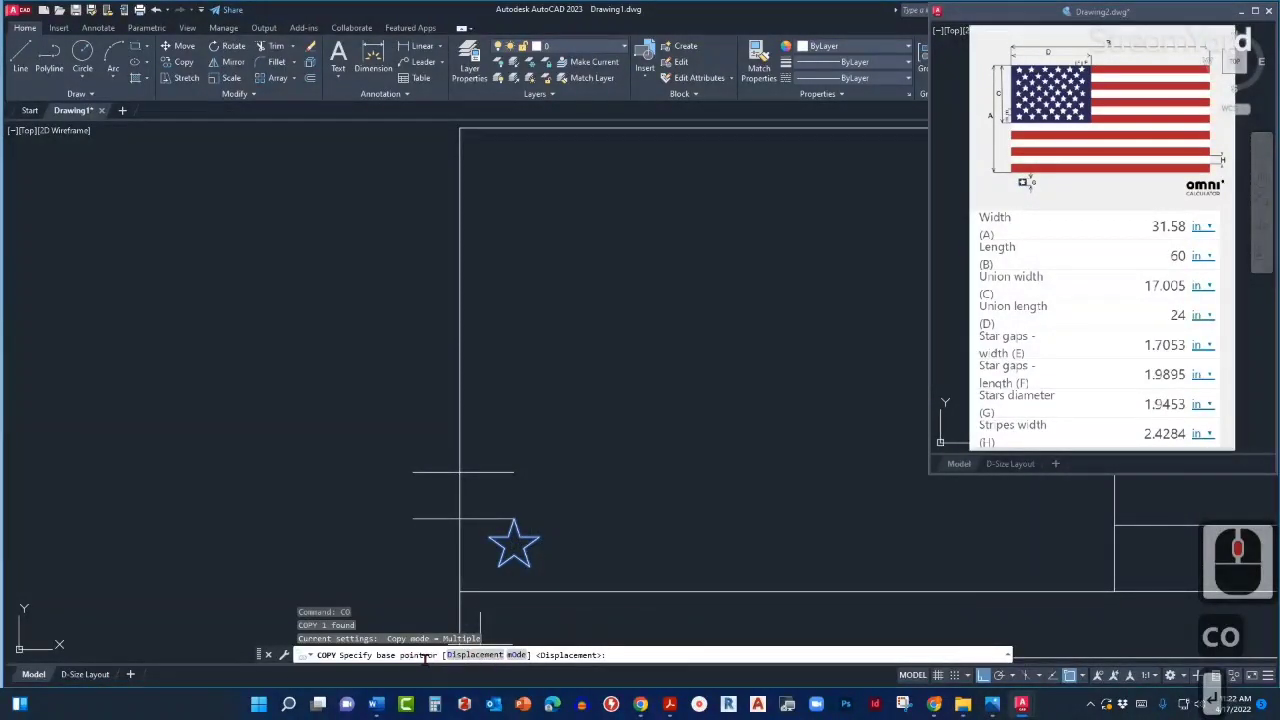
{"action": "left_click", "coordinate": [500, 588]}
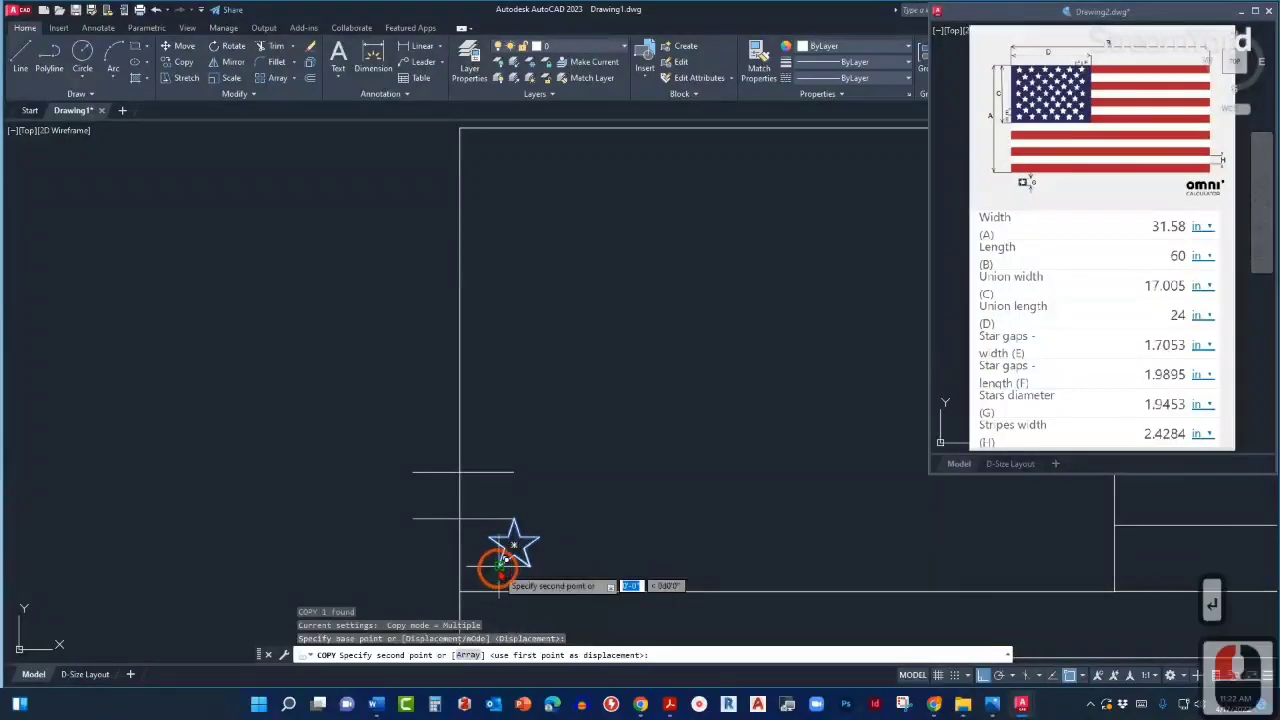
{"action": "left_click", "coordinate": [468, 655]}
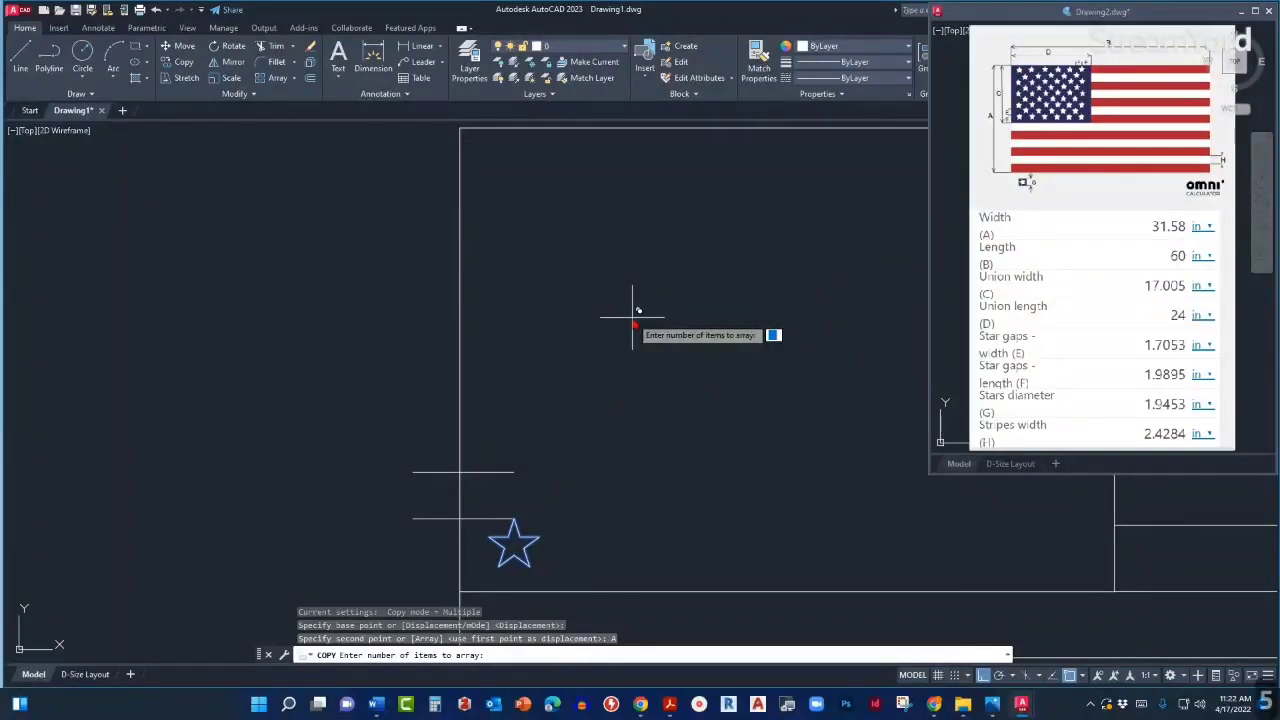
{"action": "key", "text": "Return"}
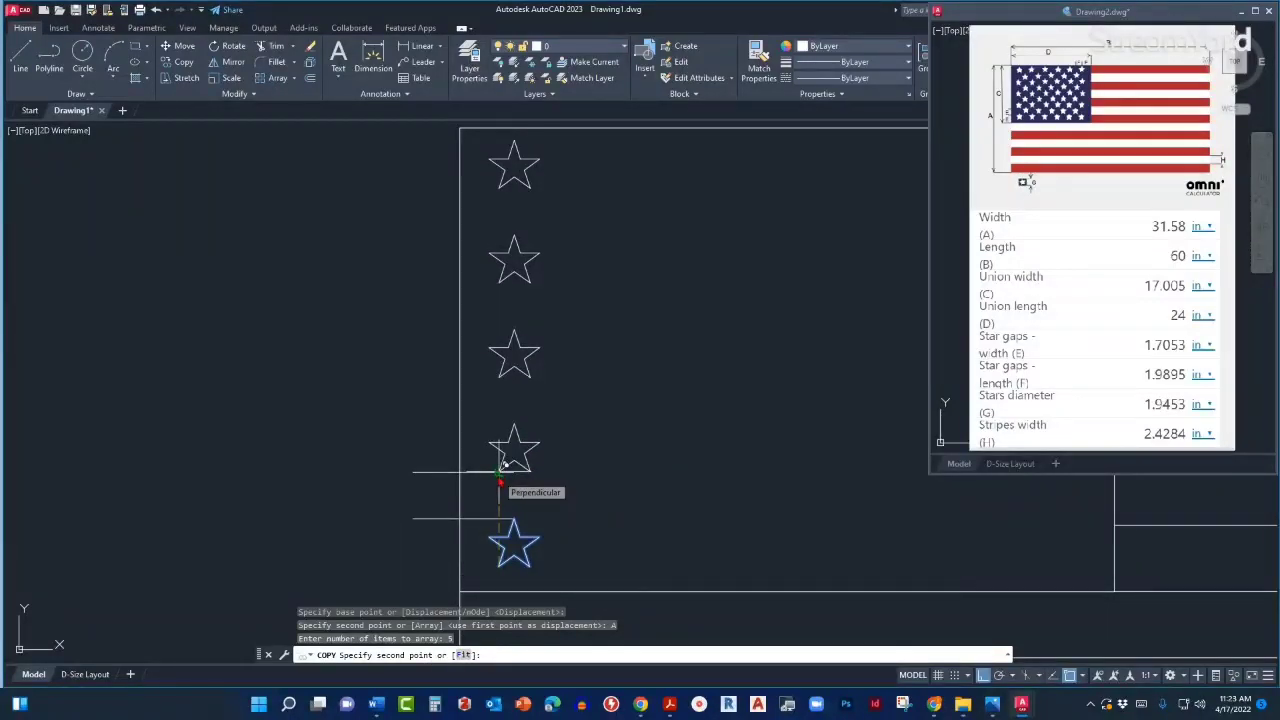
{"action": "left_click", "coordinate": [500, 476]}
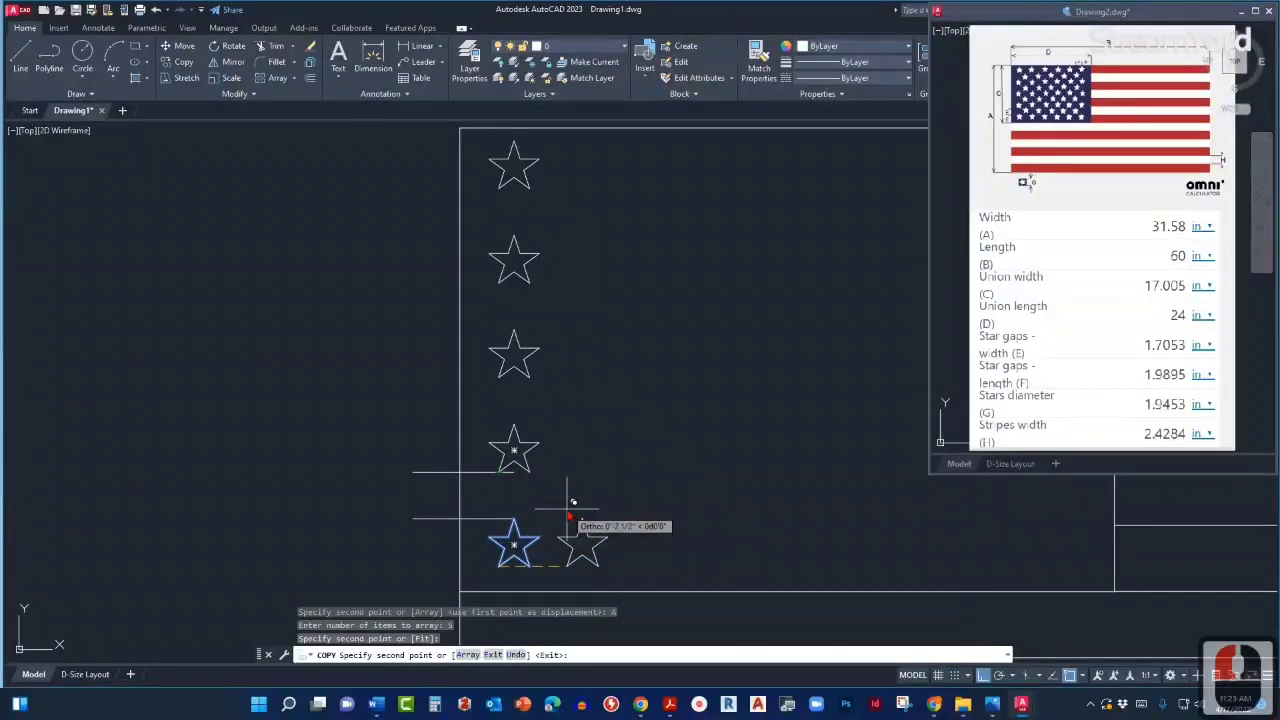
{"action": "key", "text": "Escape"}
{"action": "scroll", "coordinate": [566, 512], "scroll_direction": "down", "scroll_amount": 2}
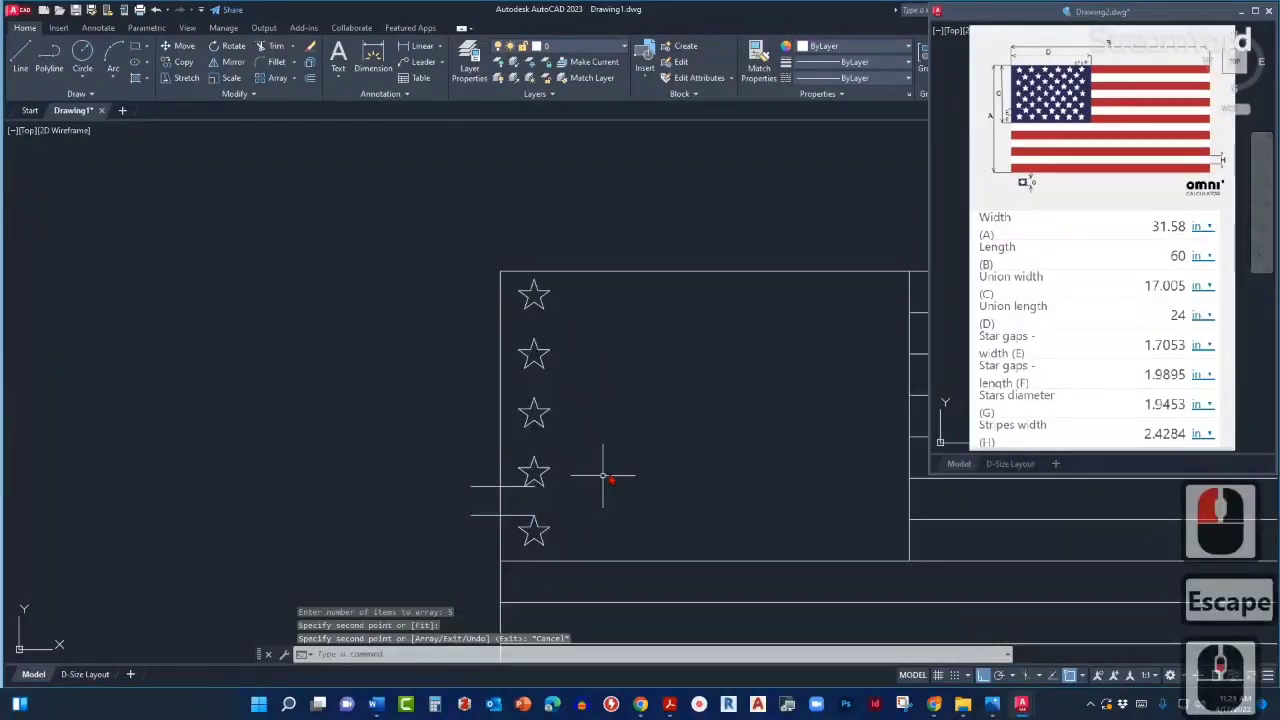
{"action": "middle_click_drag", "start_coordinate": [603, 471], "coordinate": [542, 470]}
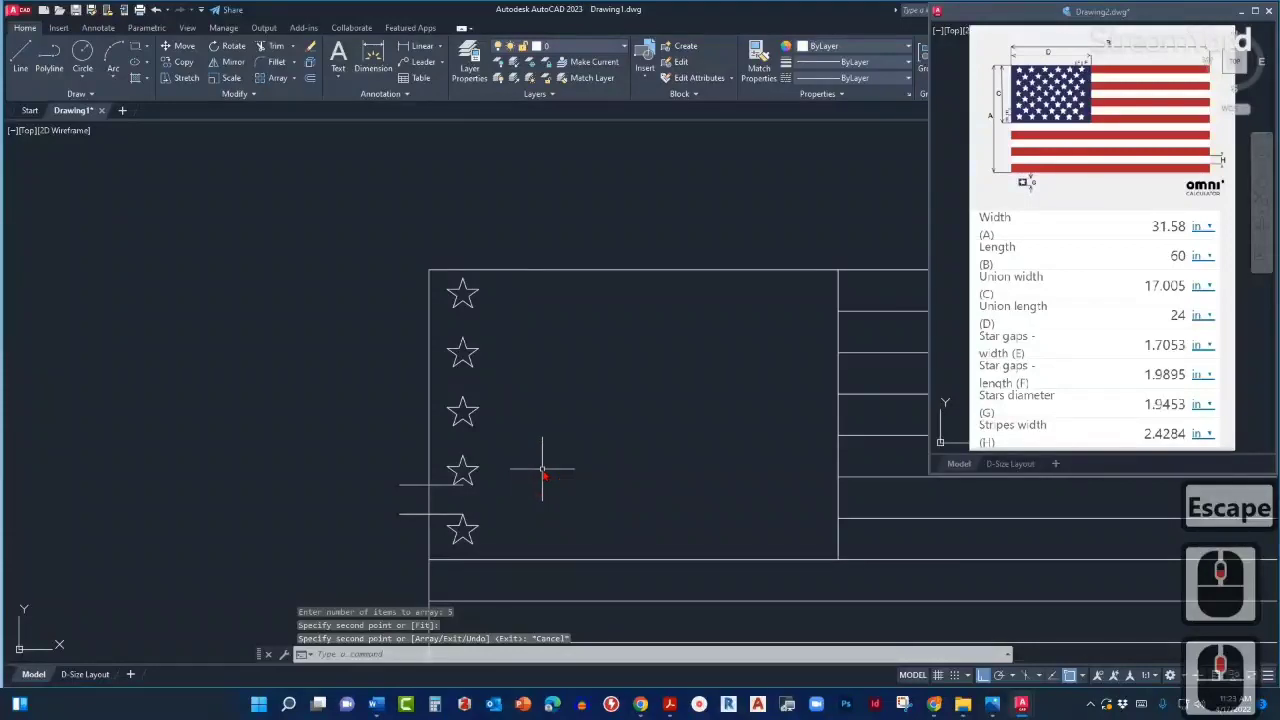
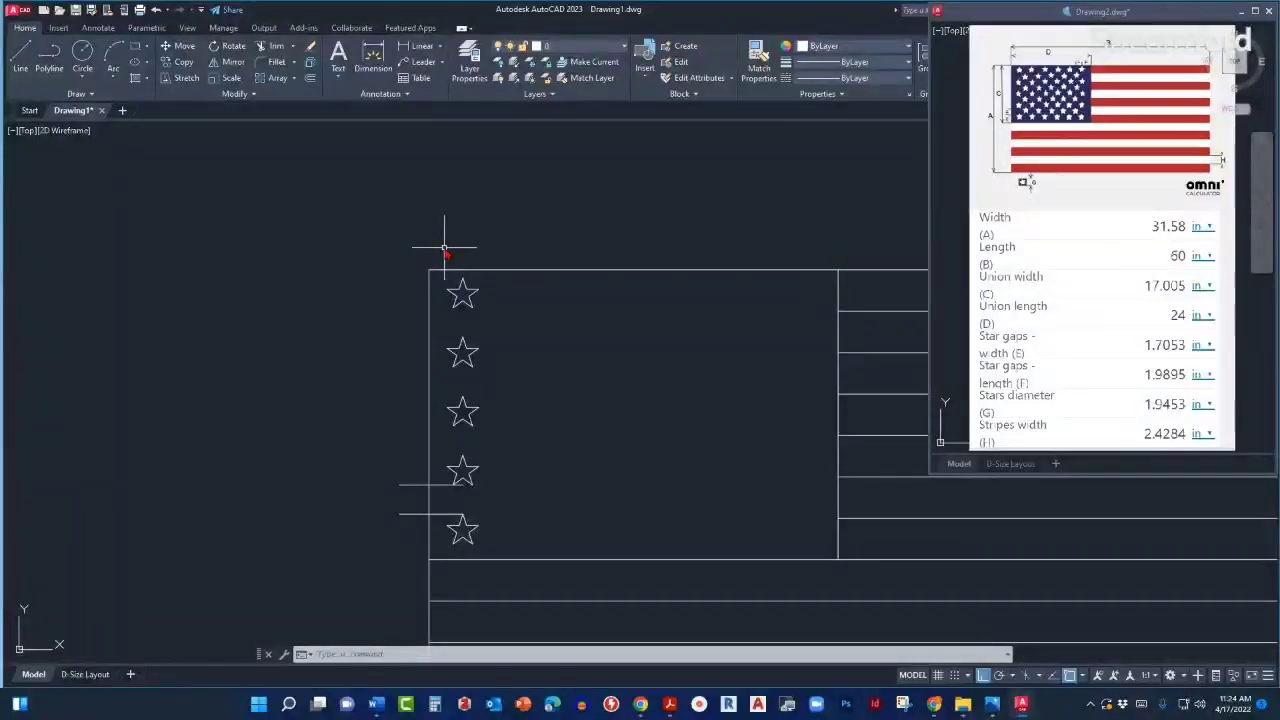
Select the left column's five stars, and examine the staggered star columns and lower-left stars in the Drawing2 reference.
{"action": "left_click", "coordinate": [443, 255]}
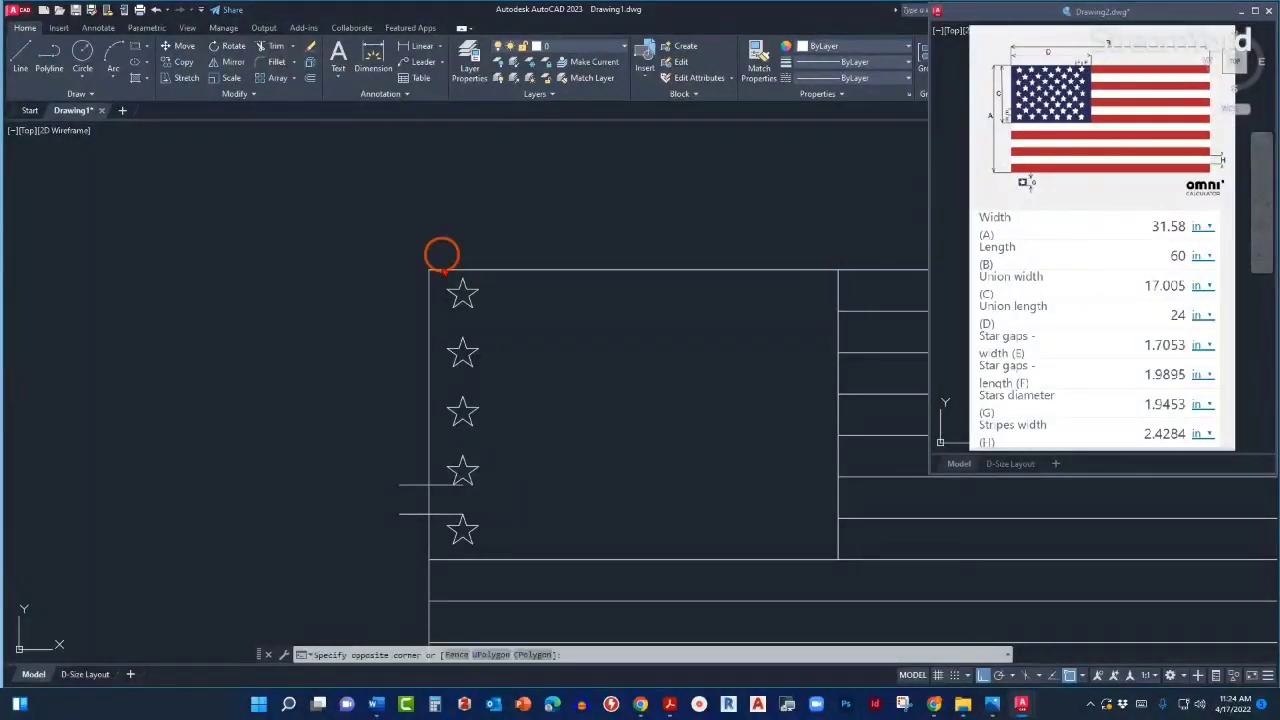
{"action": "left_click", "coordinate": [492, 556]}
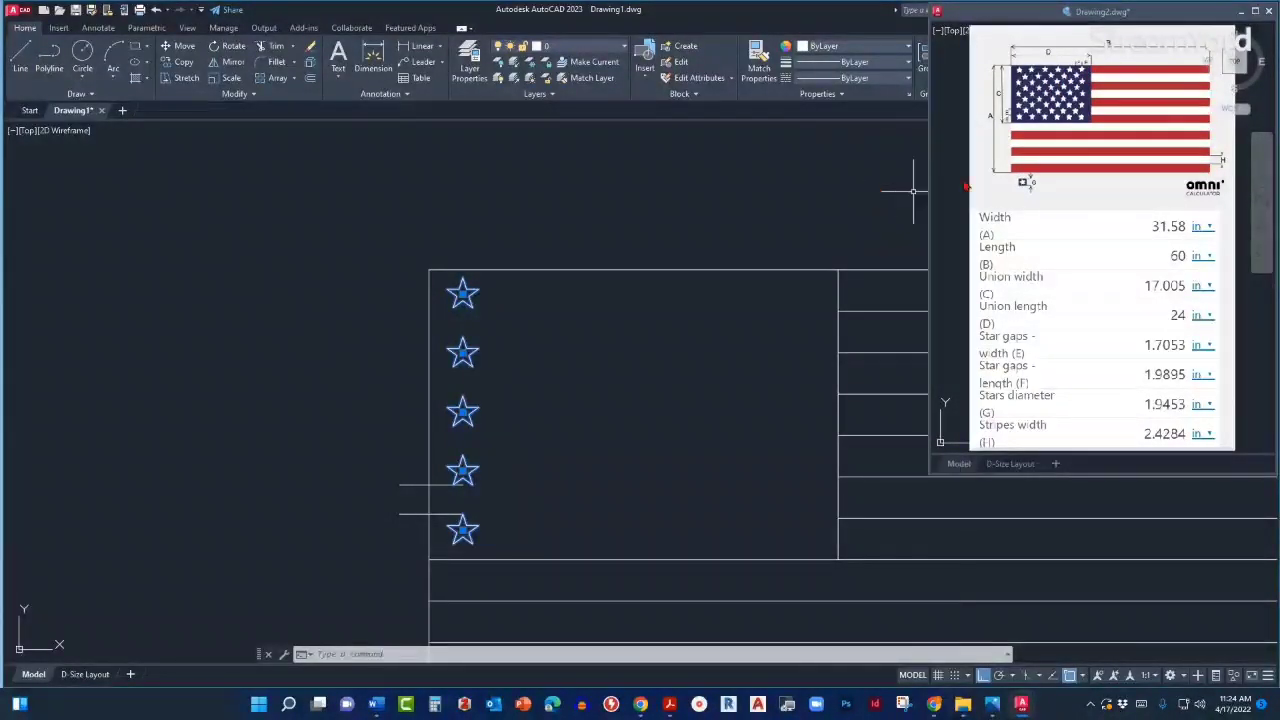
{"action": "scroll", "coordinate": [1068, 102], "scroll_direction": "up", "scroll_amount": 4}
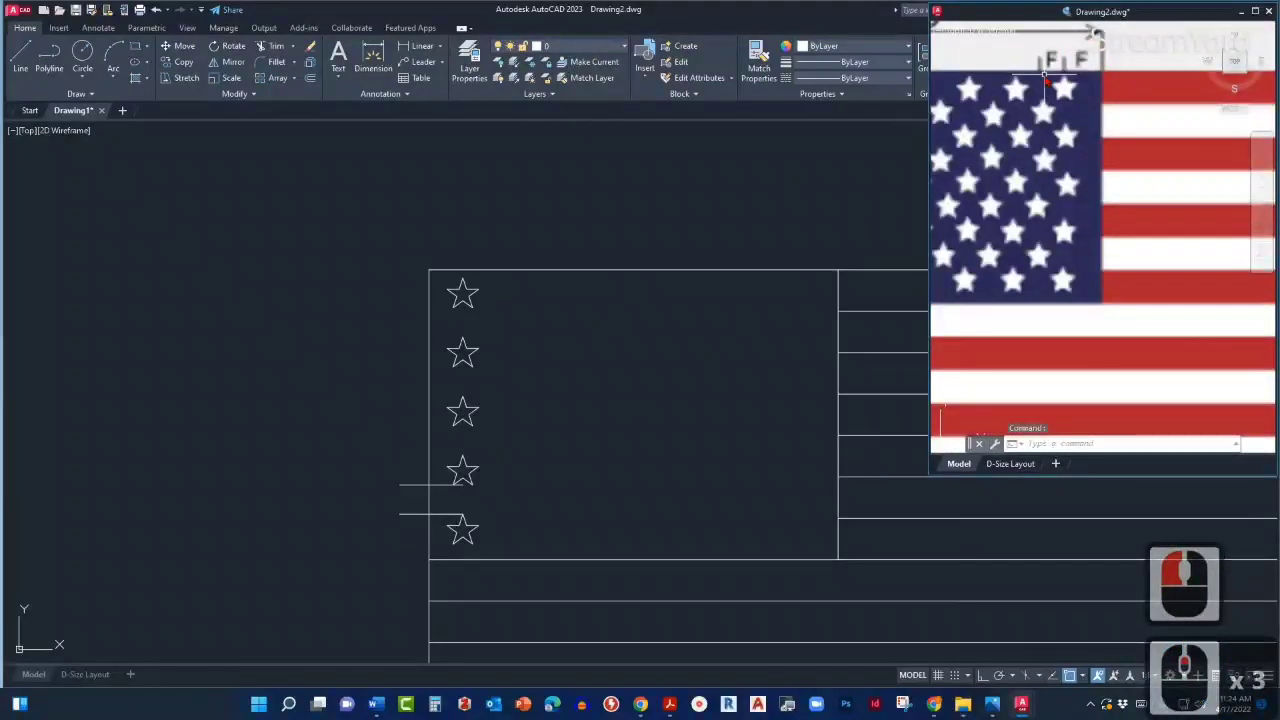
{"action": "scroll", "coordinate": [1075, 116], "scroll_direction": "down", "scroll_amount": 4}
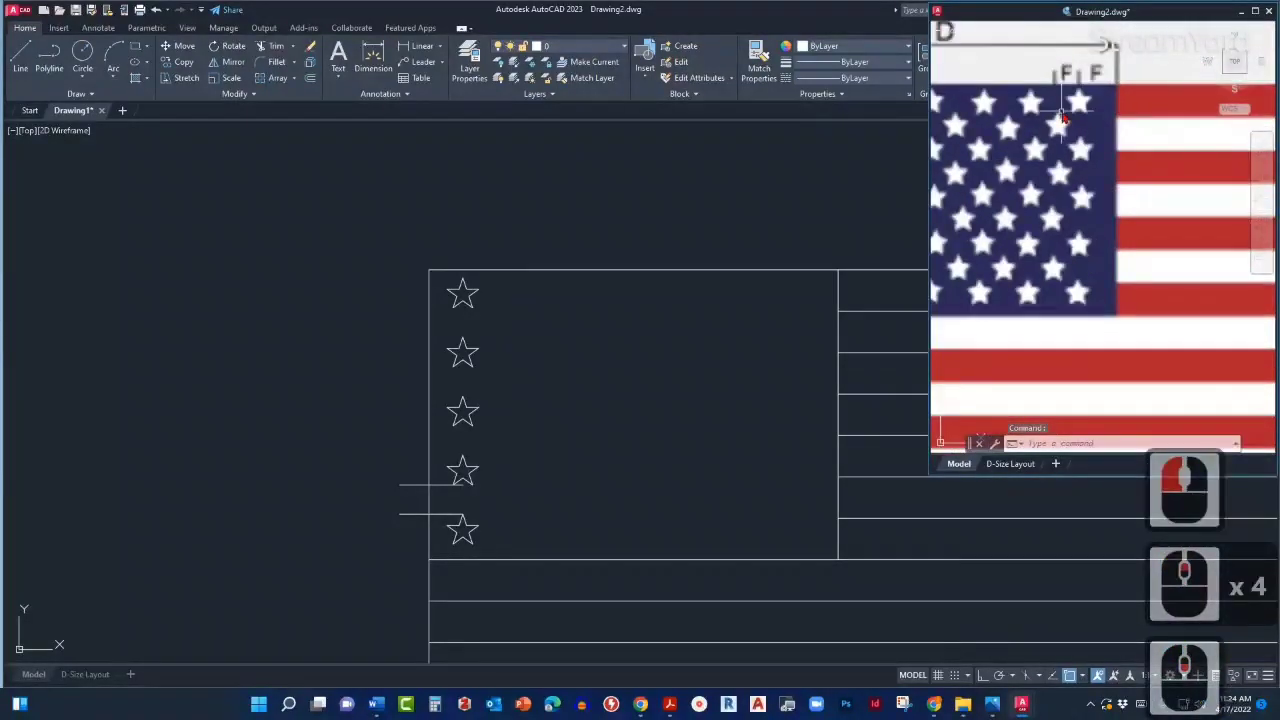
{"action": "scroll", "coordinate": [1067, 92], "scroll_direction": "up", "scroll_amount": 1}
{"action": "middle_click_drag", "start_coordinate": [1030, 129], "coordinate": [1121, 120]}
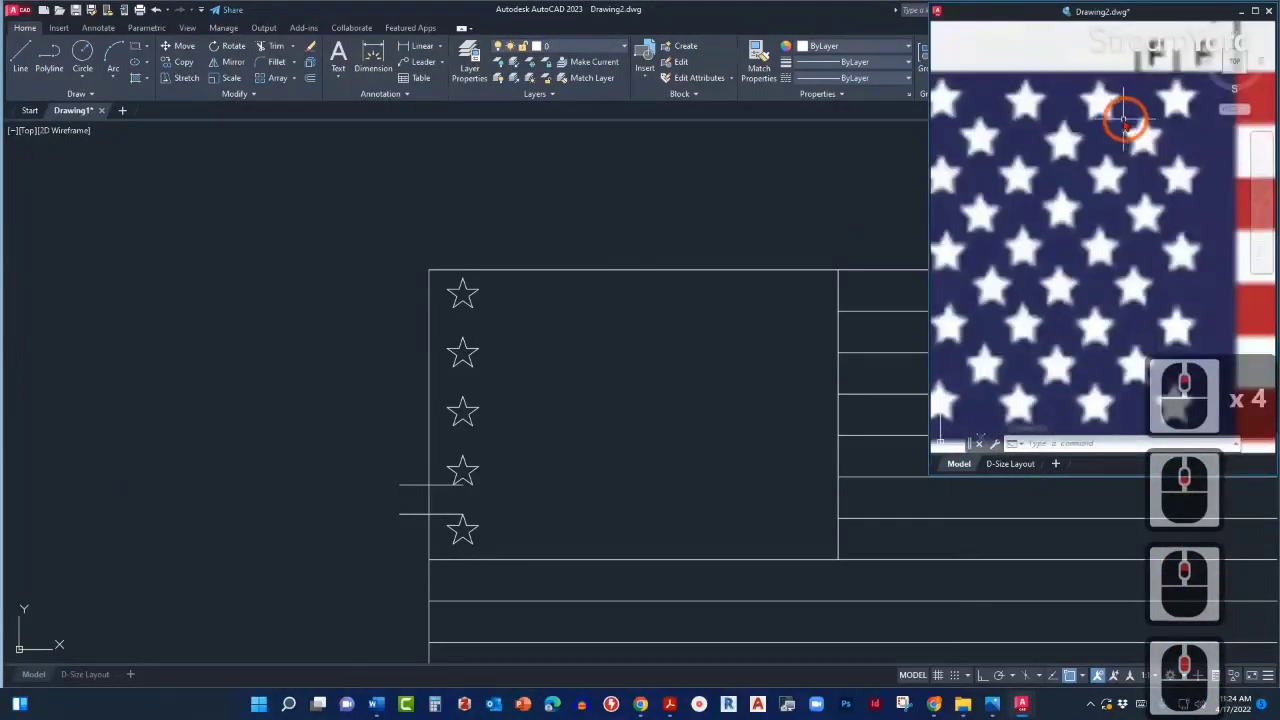
{"action": "scroll", "coordinate": [1121, 121], "scroll_direction": "down", "scroll_amount": 1}
{"action": "scroll", "coordinate": [1121, 122], "scroll_direction": "down", "scroll_amount": 2}
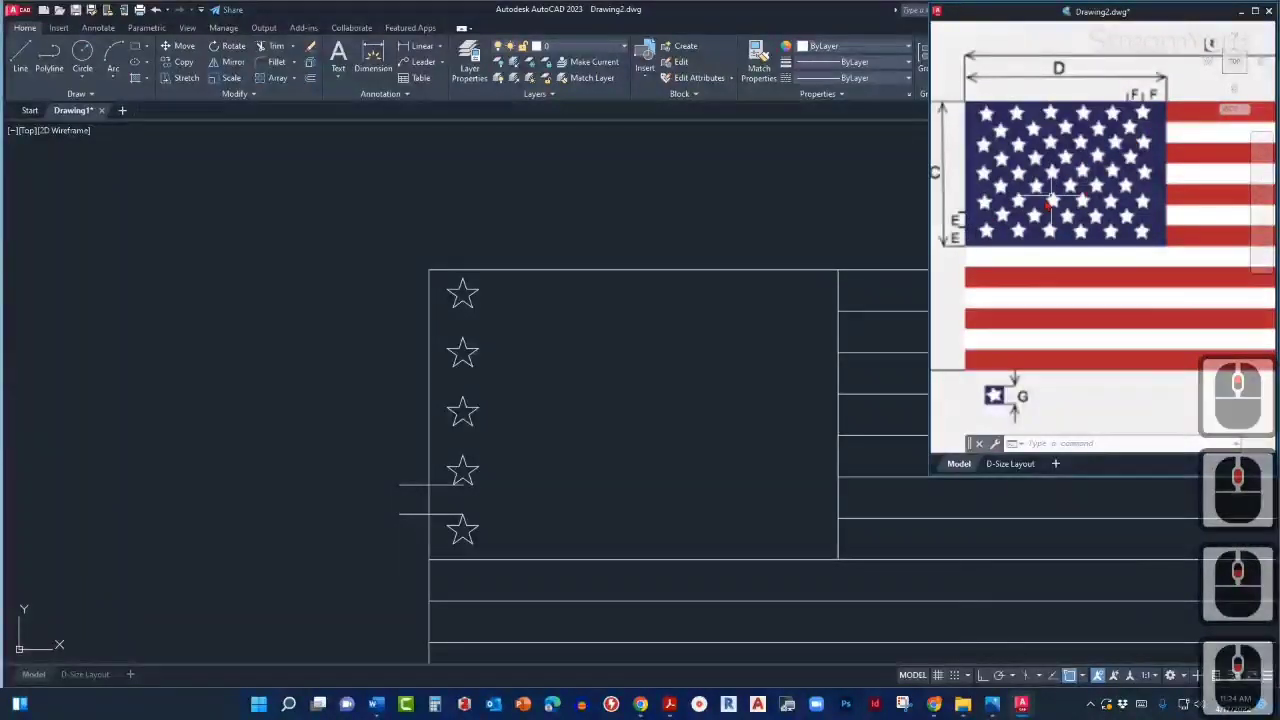
{"action": "scroll", "coordinate": [976, 244], "scroll_direction": "up", "scroll_amount": 2}
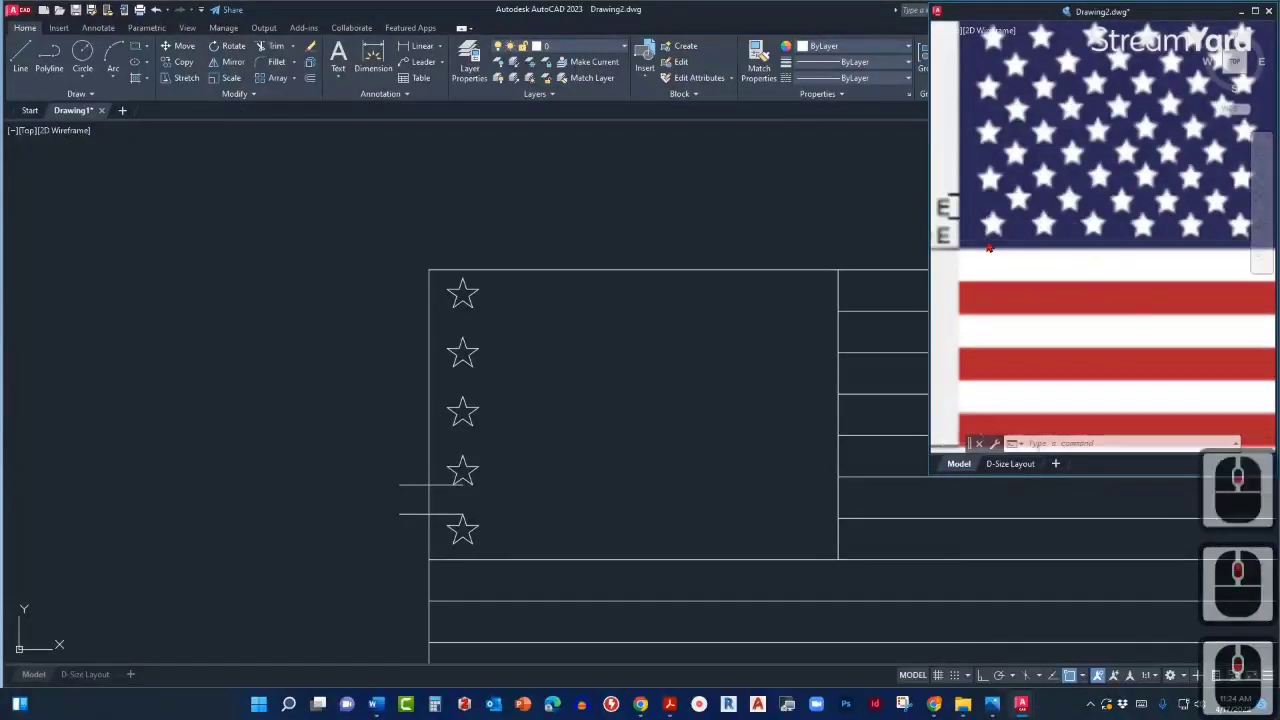
{"action": "scroll", "coordinate": [991, 238], "scroll_direction": "down", "scroll_amount": 2}
{"action": "scroll", "coordinate": [992, 243], "scroll_direction": "up", "scroll_amount": 3}
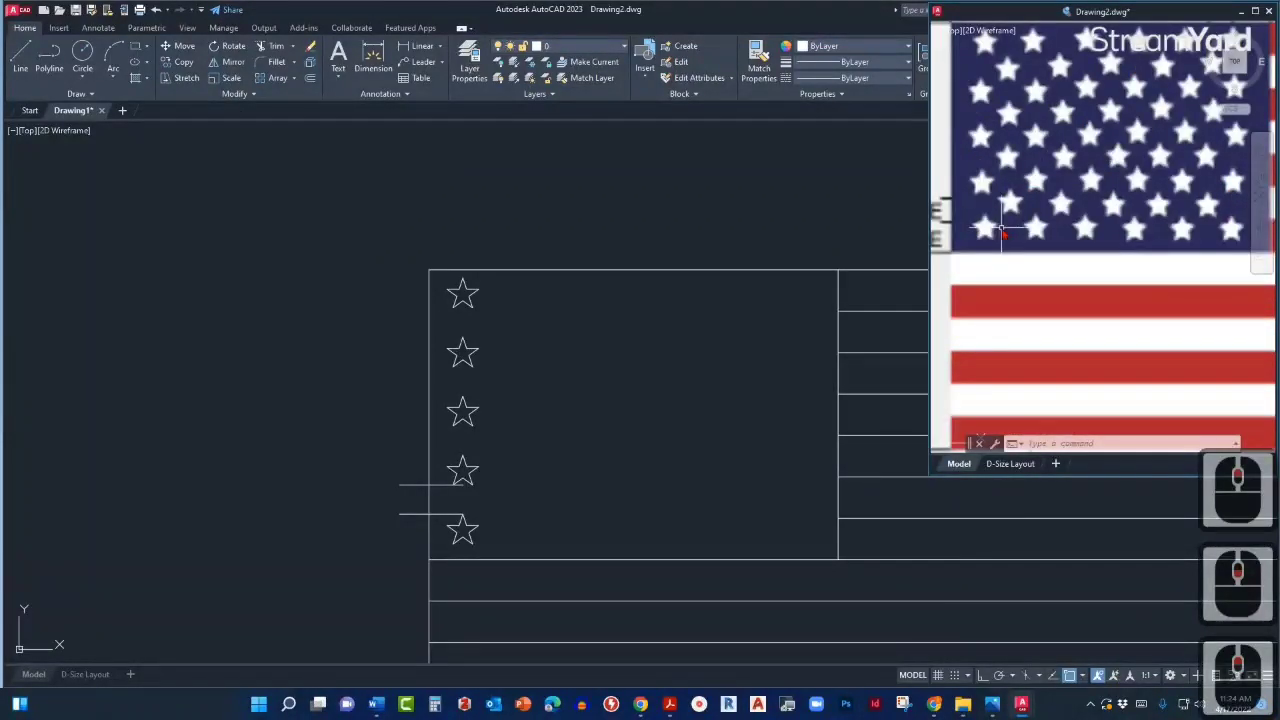
{"action": "scroll", "coordinate": [990, 205], "scroll_direction": "down", "scroll_amount": 3}
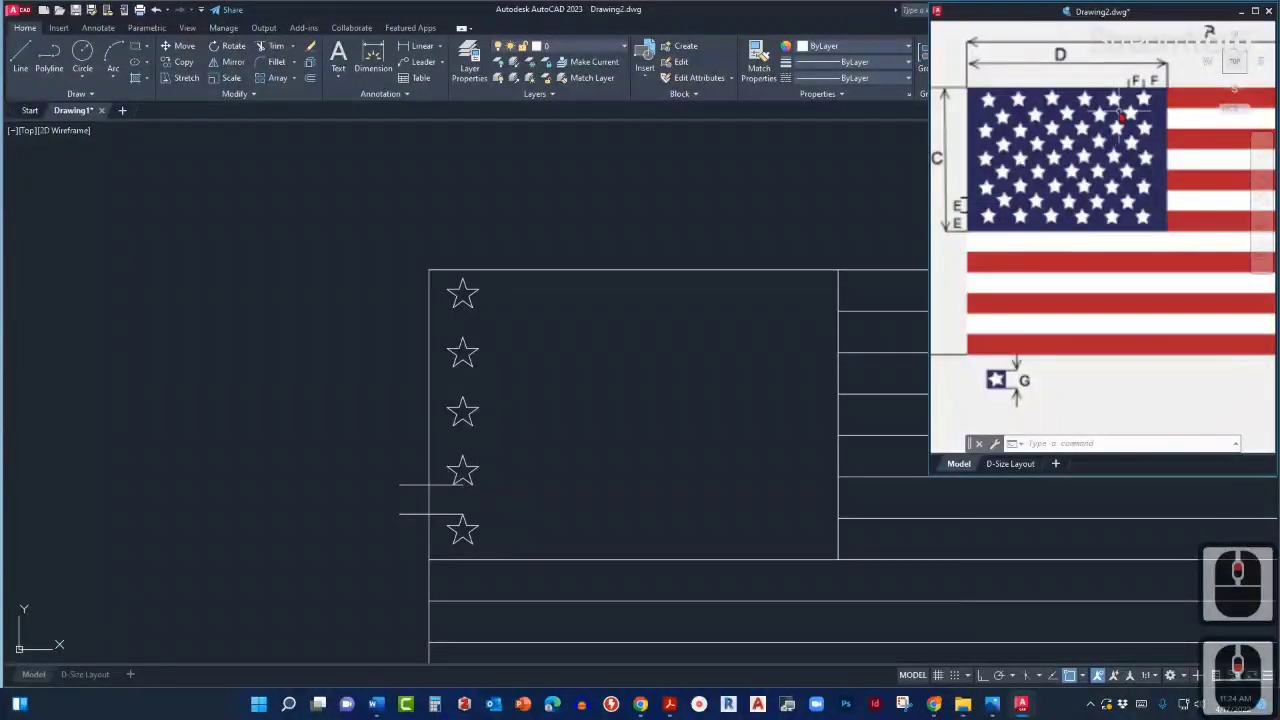
Examine the F gap marks above the union's upper-right stars in the Drawing2 reference, and show the full dimension table again.
{"action": "scroll", "coordinate": [1159, 86], "scroll_direction": "up", "scroll_amount": 3}
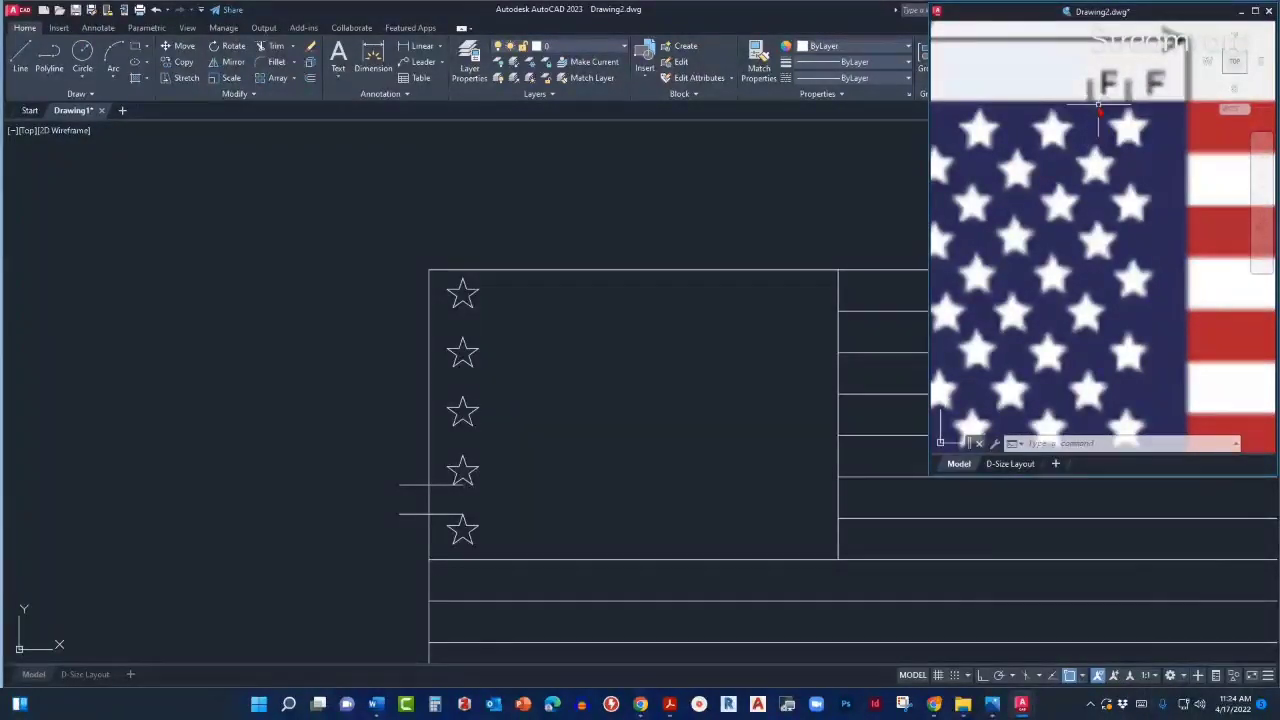
{"action": "scroll", "coordinate": [1103, 95], "scroll_direction": "up", "scroll_amount": 2}
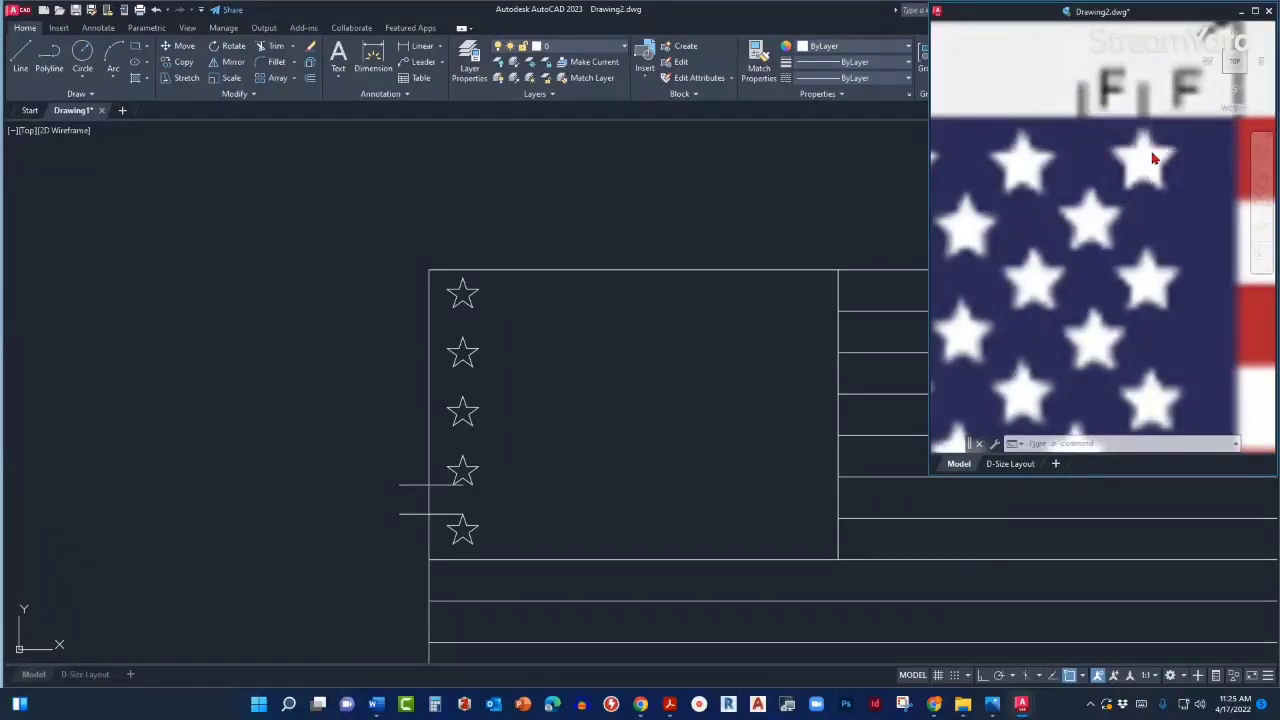
{"action": "scroll", "coordinate": [1152, 158], "scroll_direction": "down", "scroll_amount": 2}
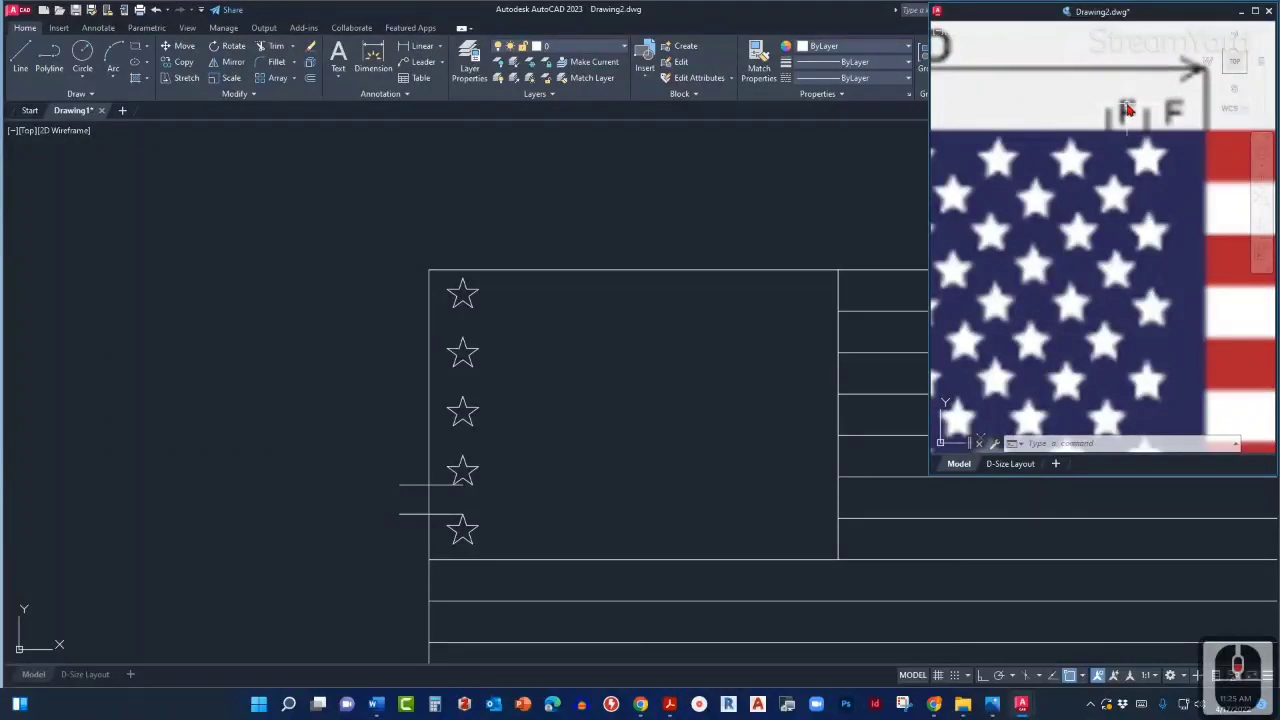
{"action": "scroll", "coordinate": [1127, 110], "scroll_direction": "down", "scroll_amount": 1}
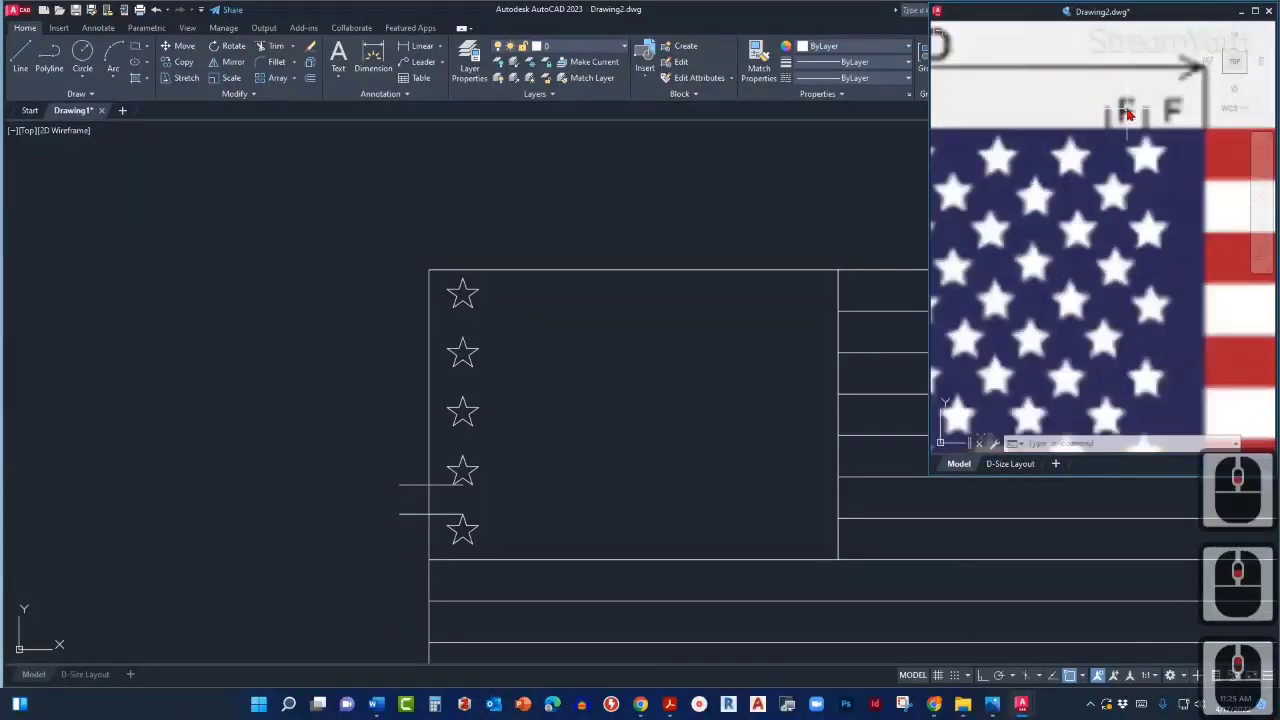
{"action": "scroll", "coordinate": [1127, 113], "scroll_direction": "up", "scroll_amount": 2}
{"action": "scroll", "coordinate": [1114, 119], "scroll_direction": "down", "scroll_amount": 2}
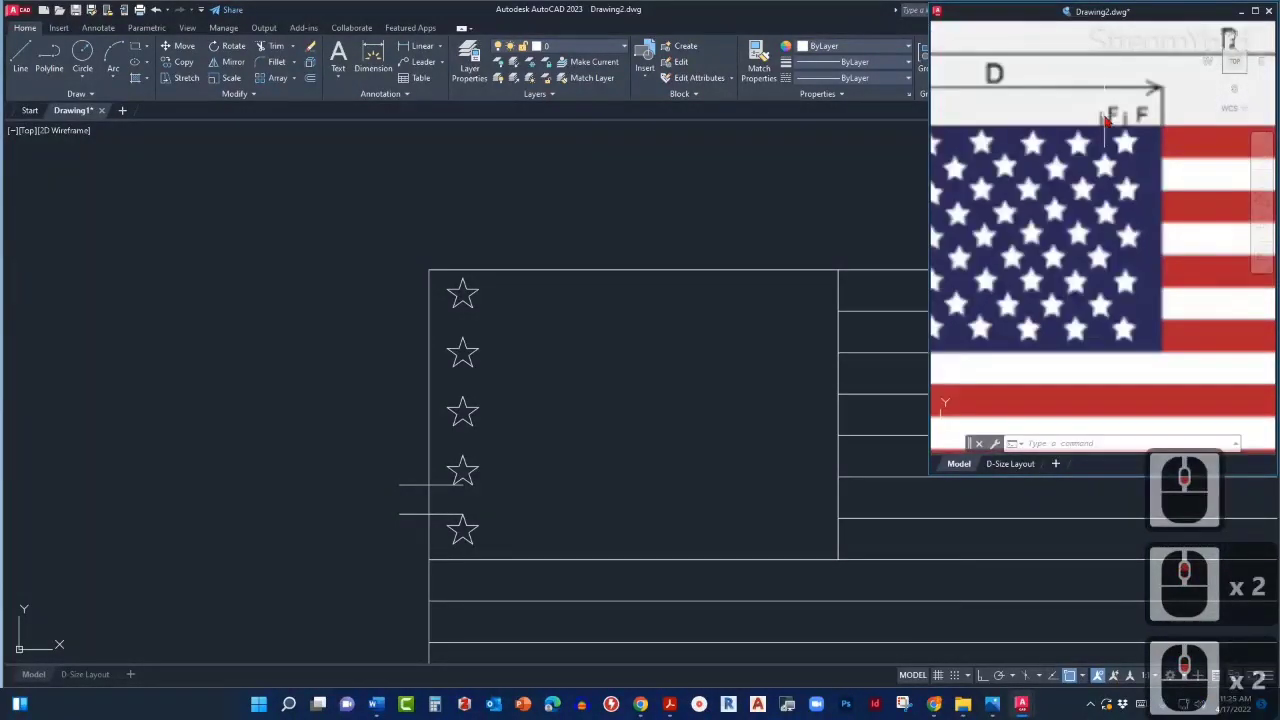
{"action": "scroll", "coordinate": [1114, 120], "scroll_direction": "up", "scroll_amount": 2}
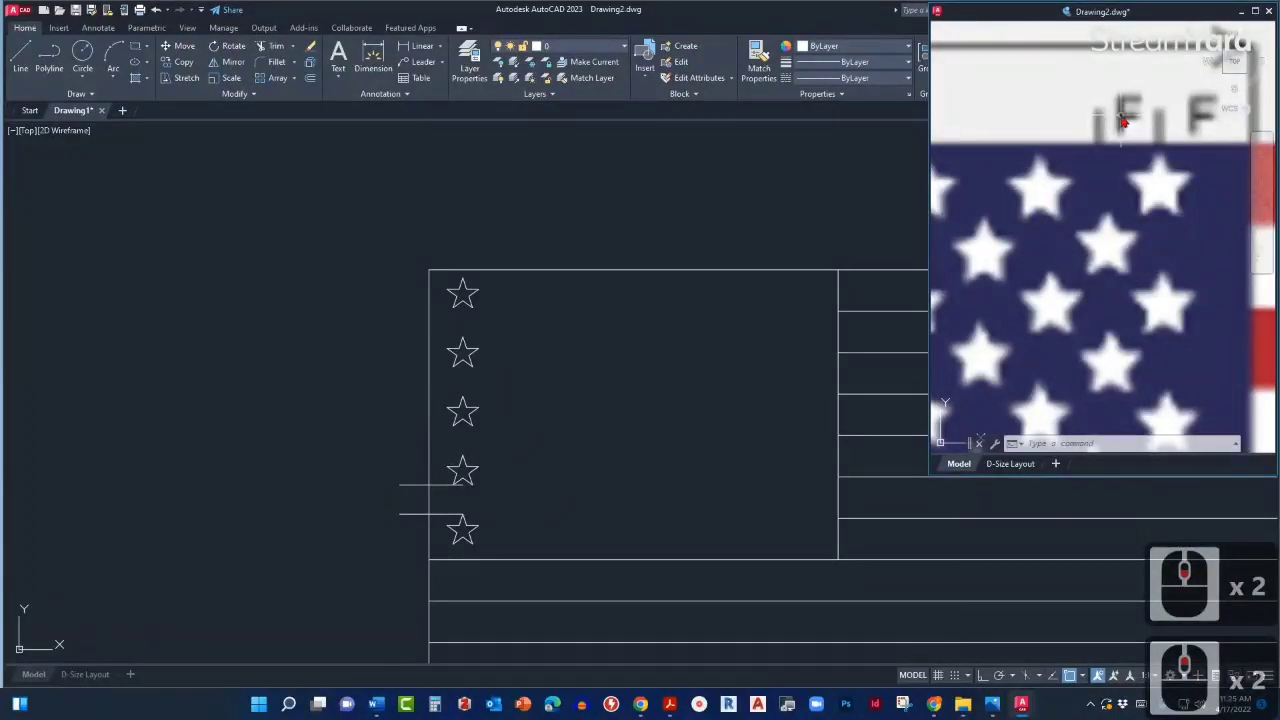
{"action": "scroll", "coordinate": [1090, 132], "scroll_direction": "down", "scroll_amount": 2}
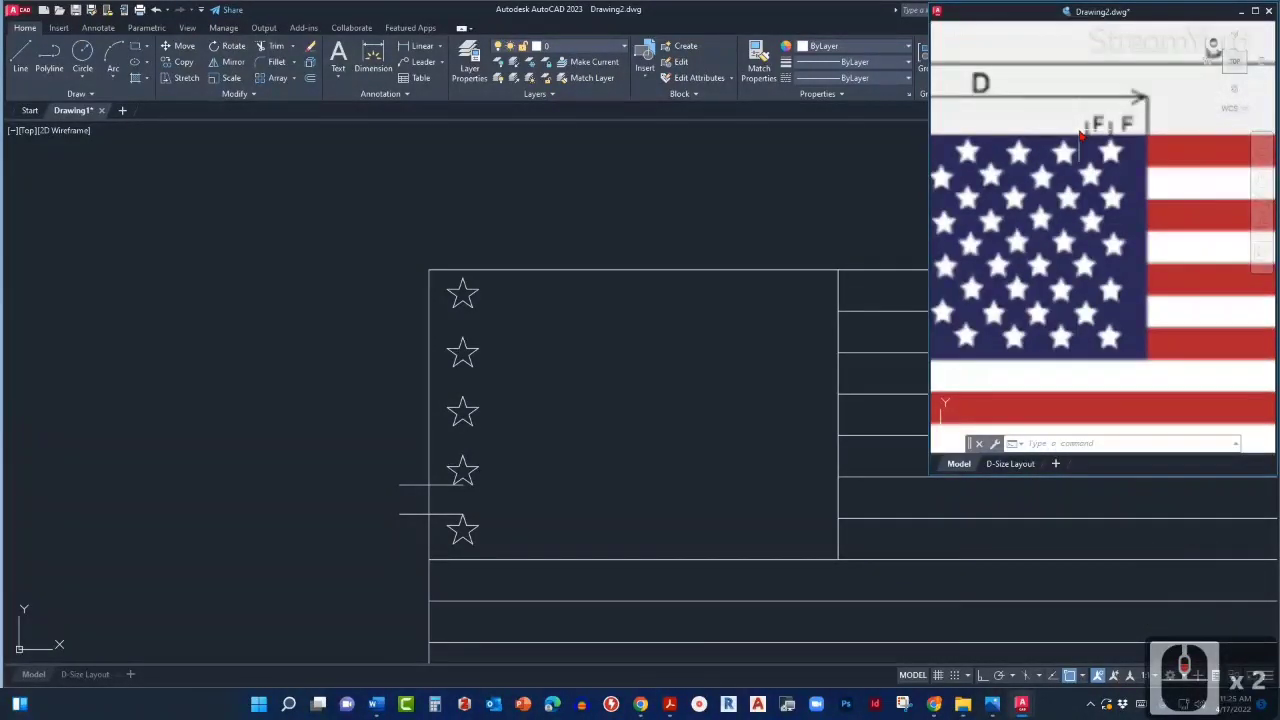
{"action": "scroll", "coordinate": [1081, 134], "scroll_direction": "down", "scroll_amount": 1}
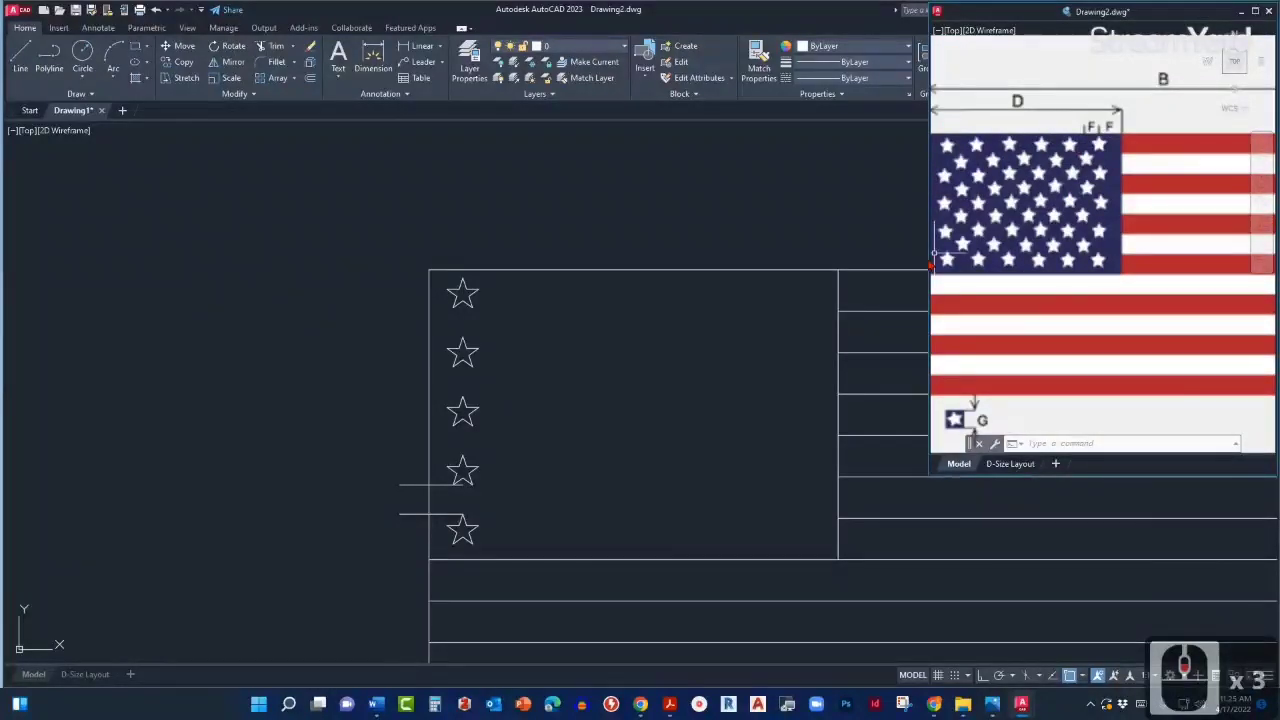
{"action": "middle_click", "coordinate": [1066, 249]}
{"action": "middle_click", "coordinate": [1066, 249]}
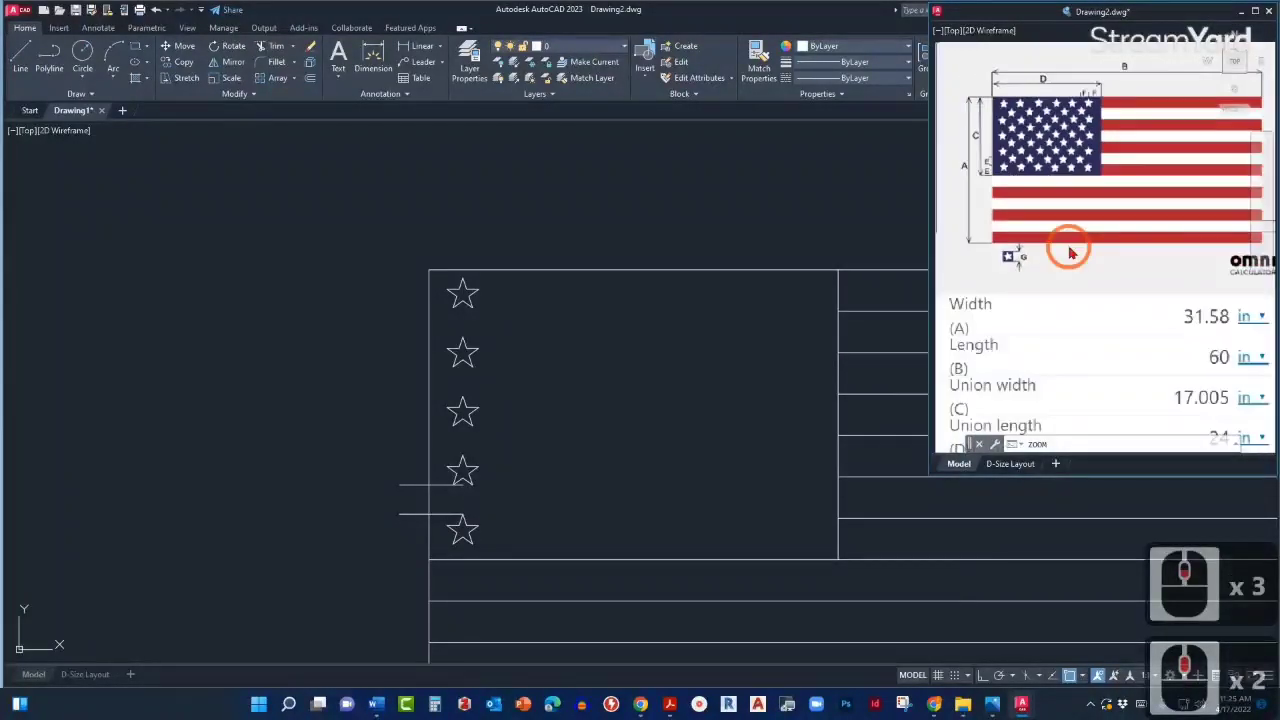
In Drawing1, draw a vertical guide line from the upper tip of the top-left star up past the union's upper edge.
{"action": "left_click", "coordinate": [566, 334]}
{"action": "middle_click_drag", "start_coordinate": [566, 334], "coordinate": [611, 355]}
{"action": "type", "text": "l"}
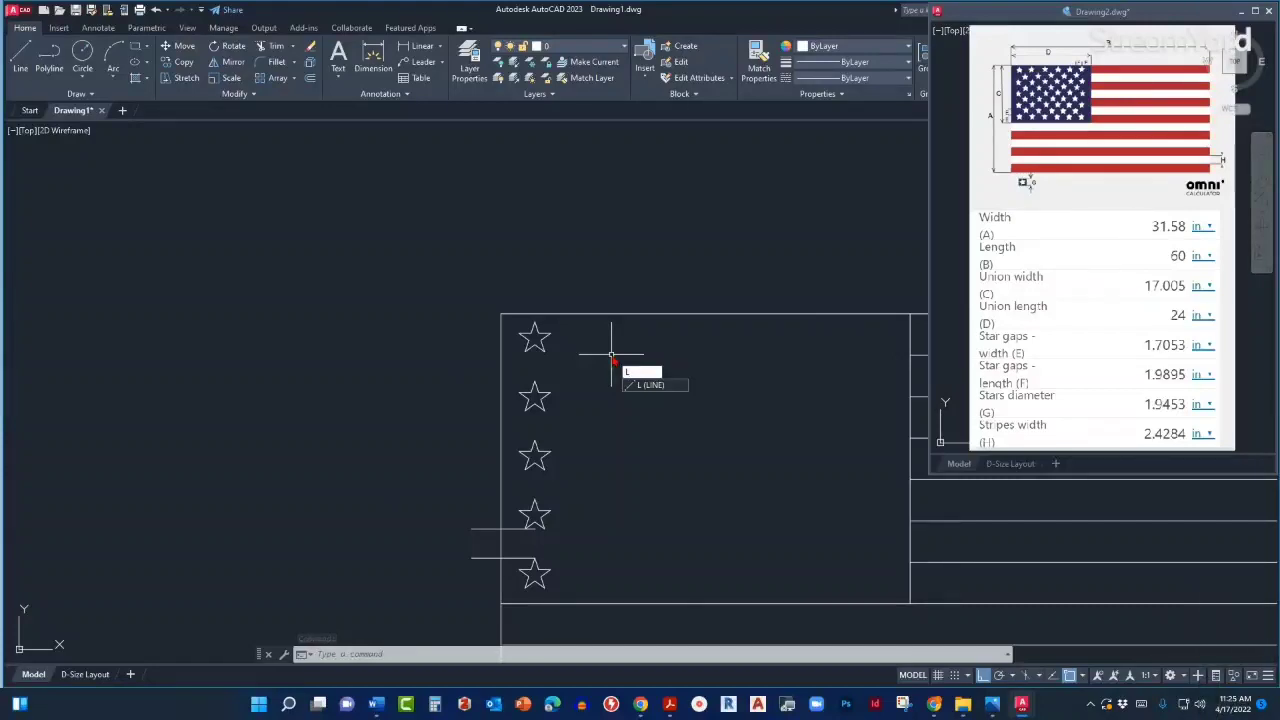
{"action": "key", "text": "Return"}
{"action": "scroll", "coordinate": [545, 335], "scroll_direction": "up", "scroll_amount": 2}
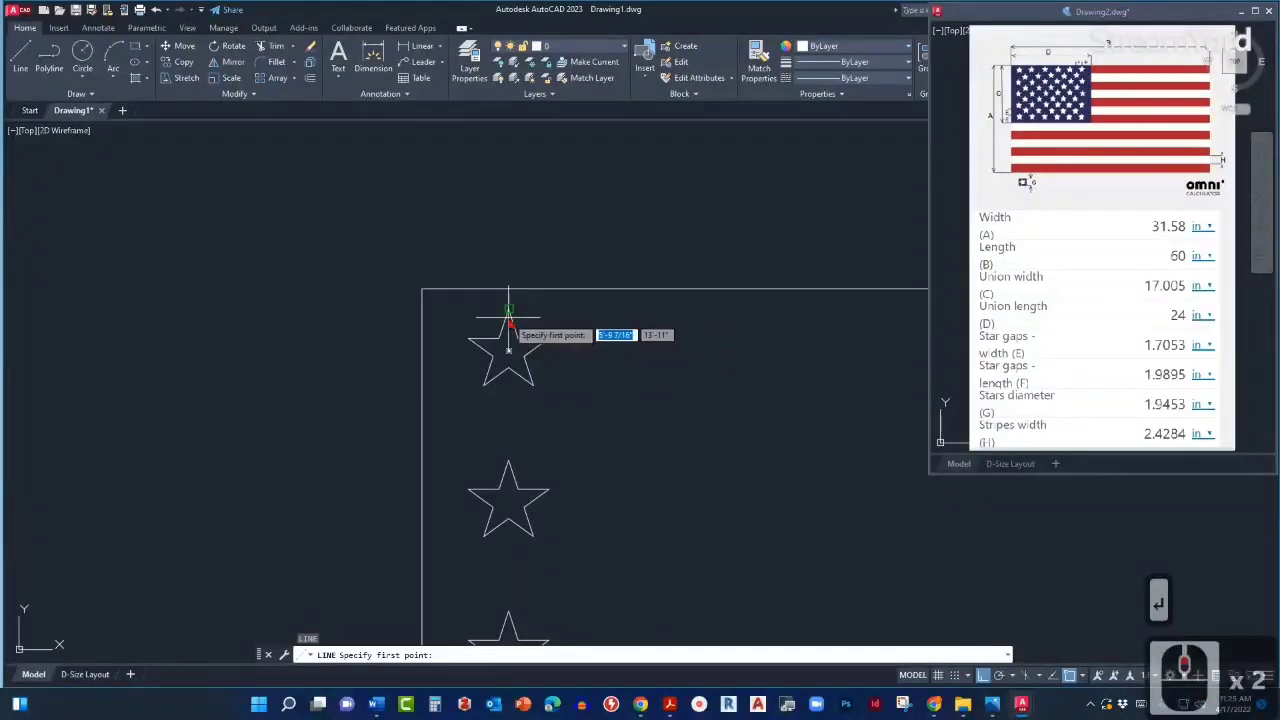
{"action": "left_click", "coordinate": [508, 300]}
{"action": "left_click", "coordinate": [514, 195]}
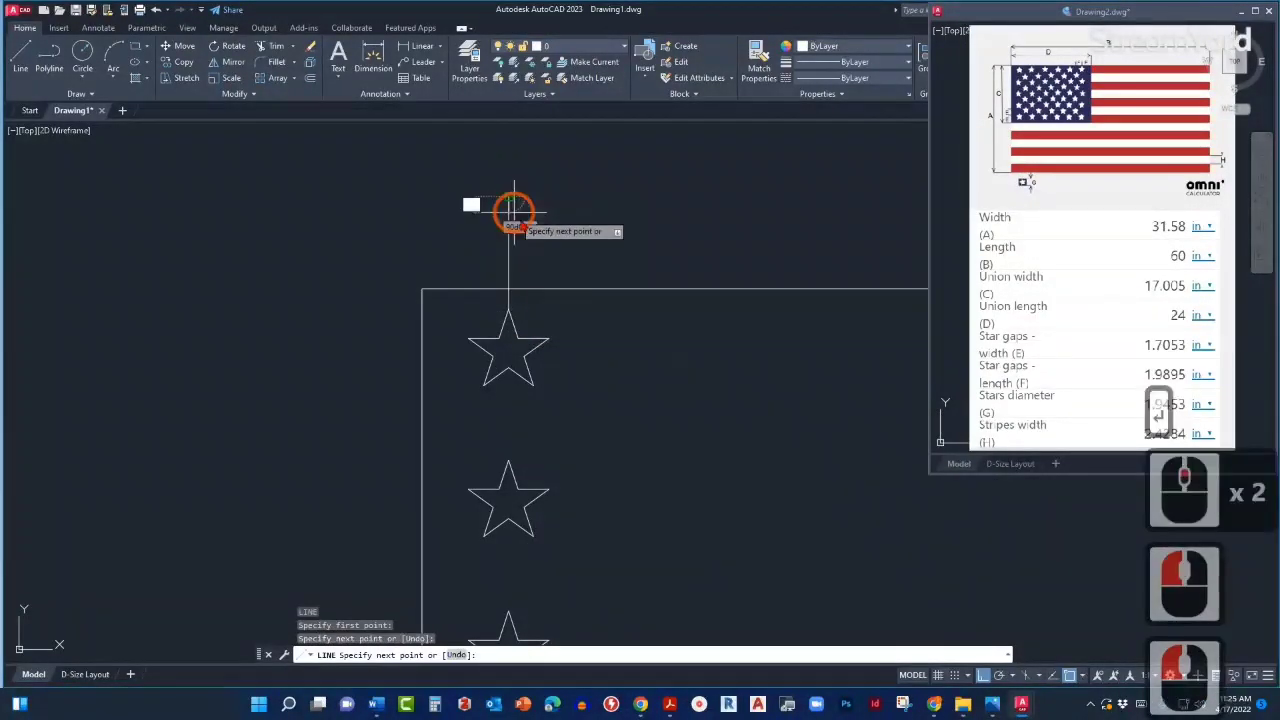
{"action": "key", "text": "Escape"}
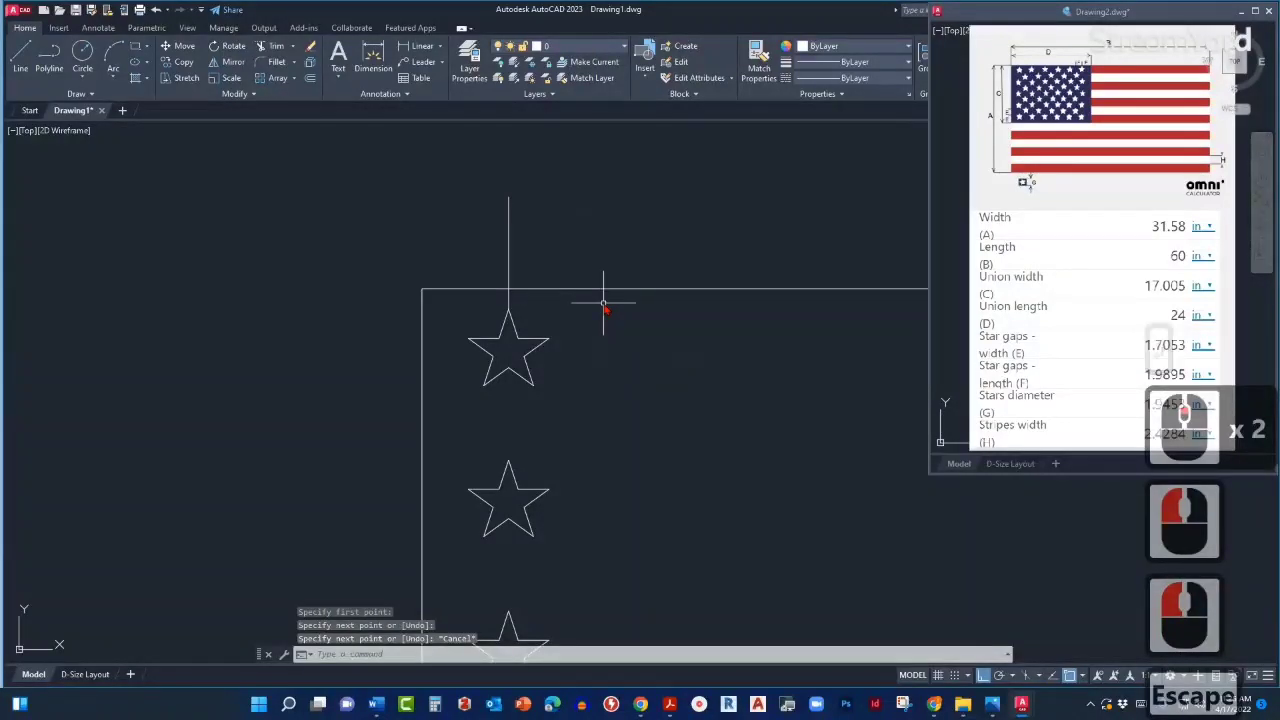
Offset the vertical guide line above the top-left star 1.9895 to the right, then offset that copy by the same distance again.
{"action": "type", "text": "o"}
{"action": "key", "text": "Return"}
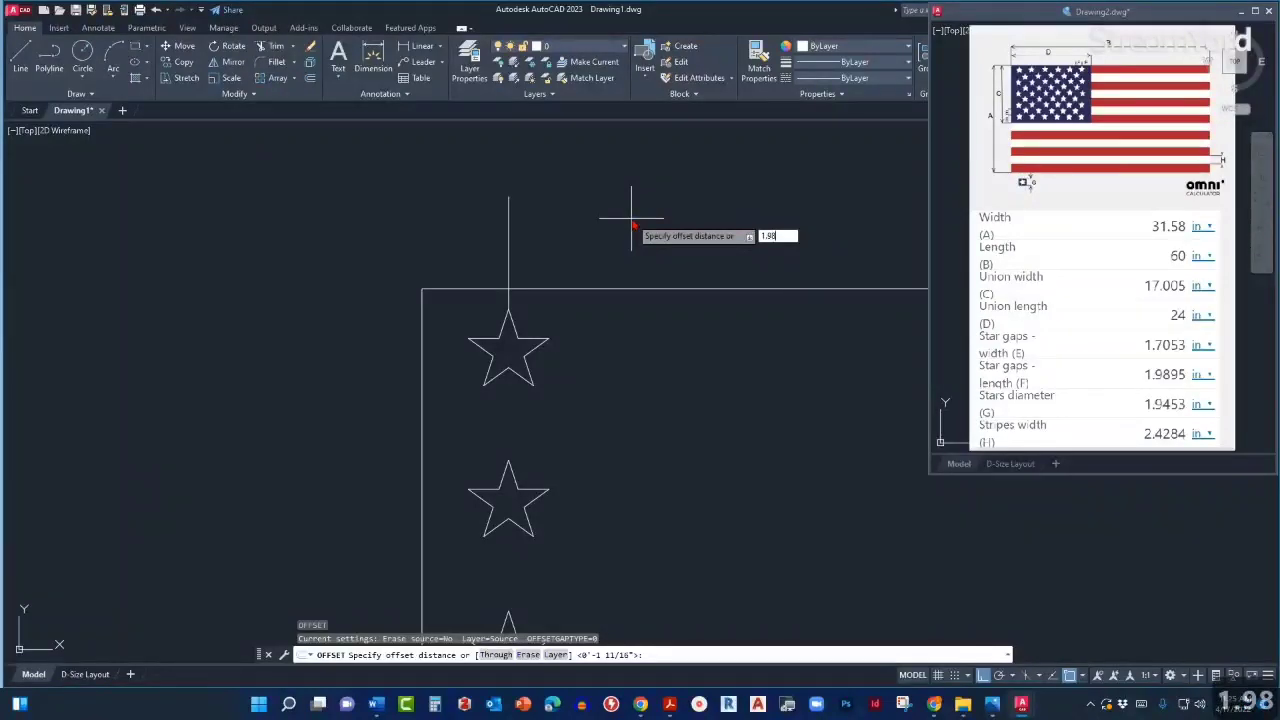
{"action": "type", "text": "9"}
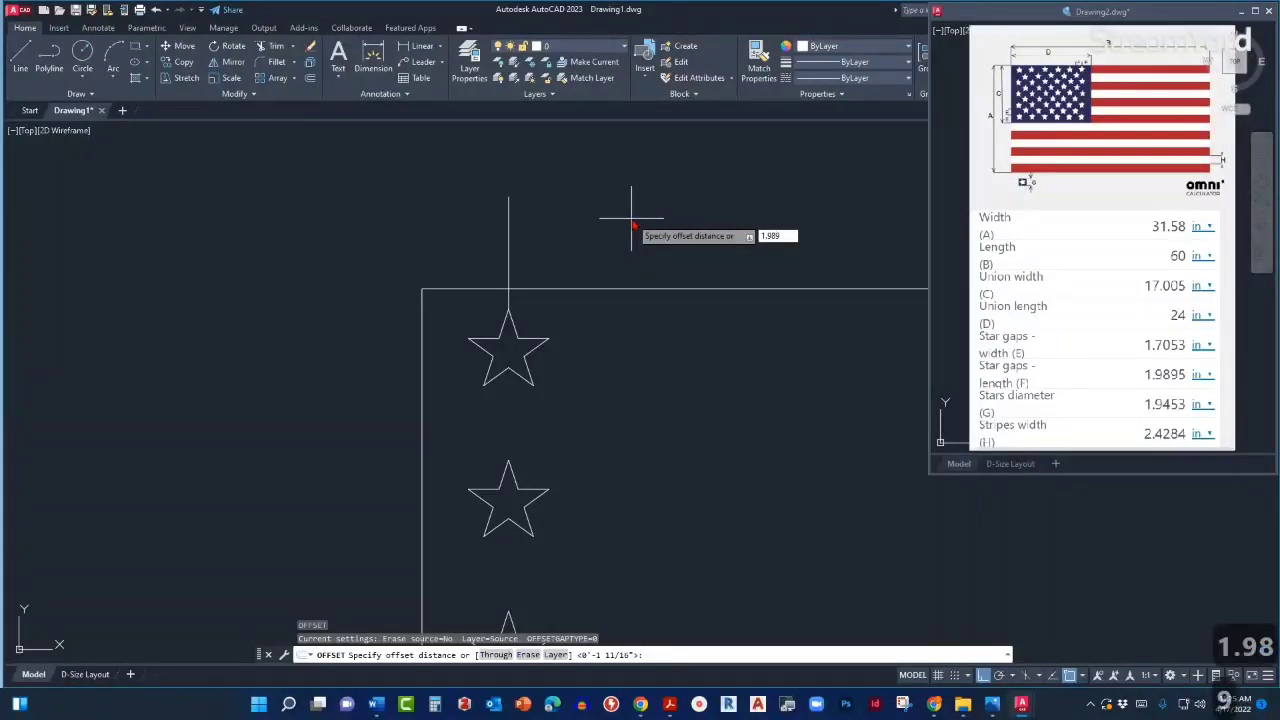
{"action": "type", "text": "5"}
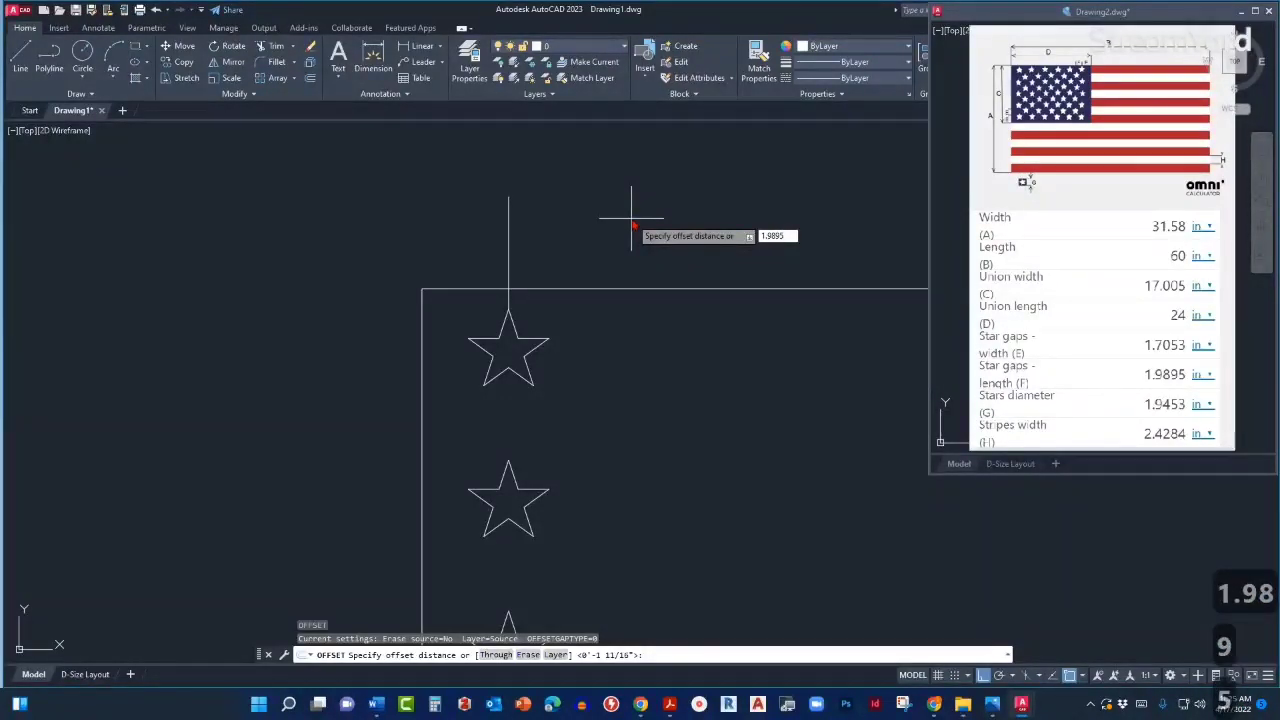
{"action": "key", "text": "Return"}
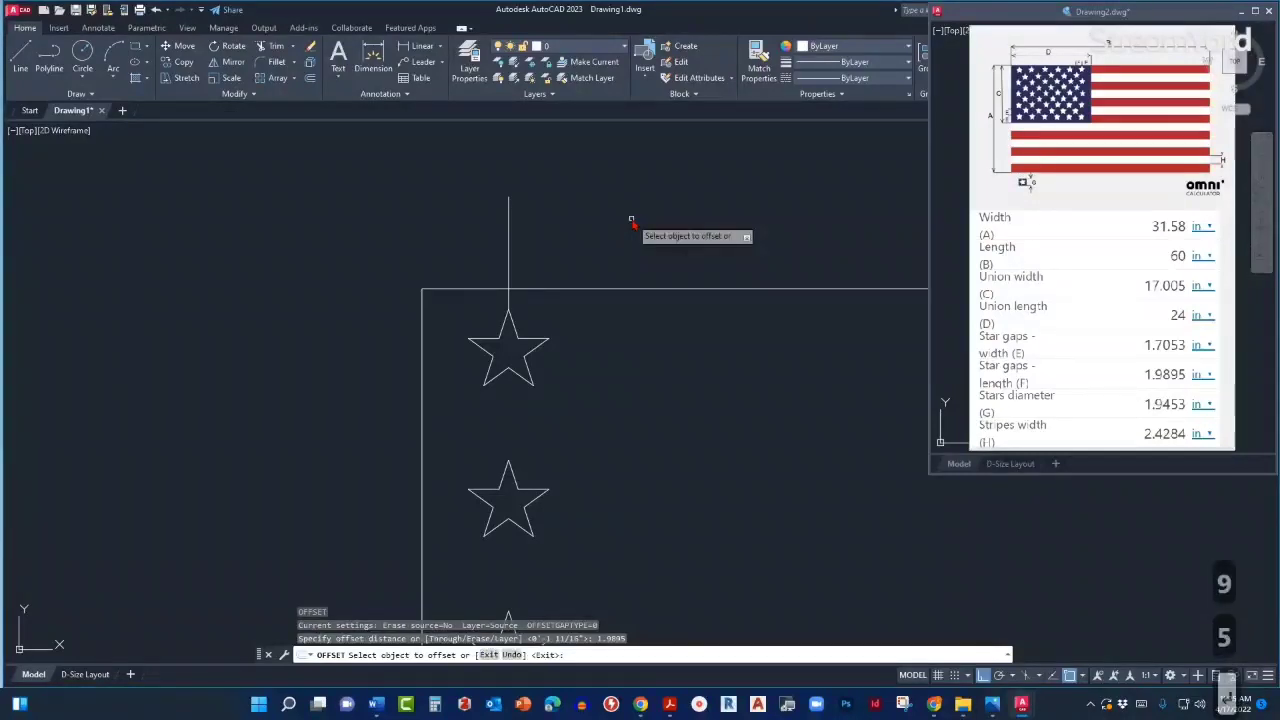
{"action": "left_click", "coordinate": [508, 245]}
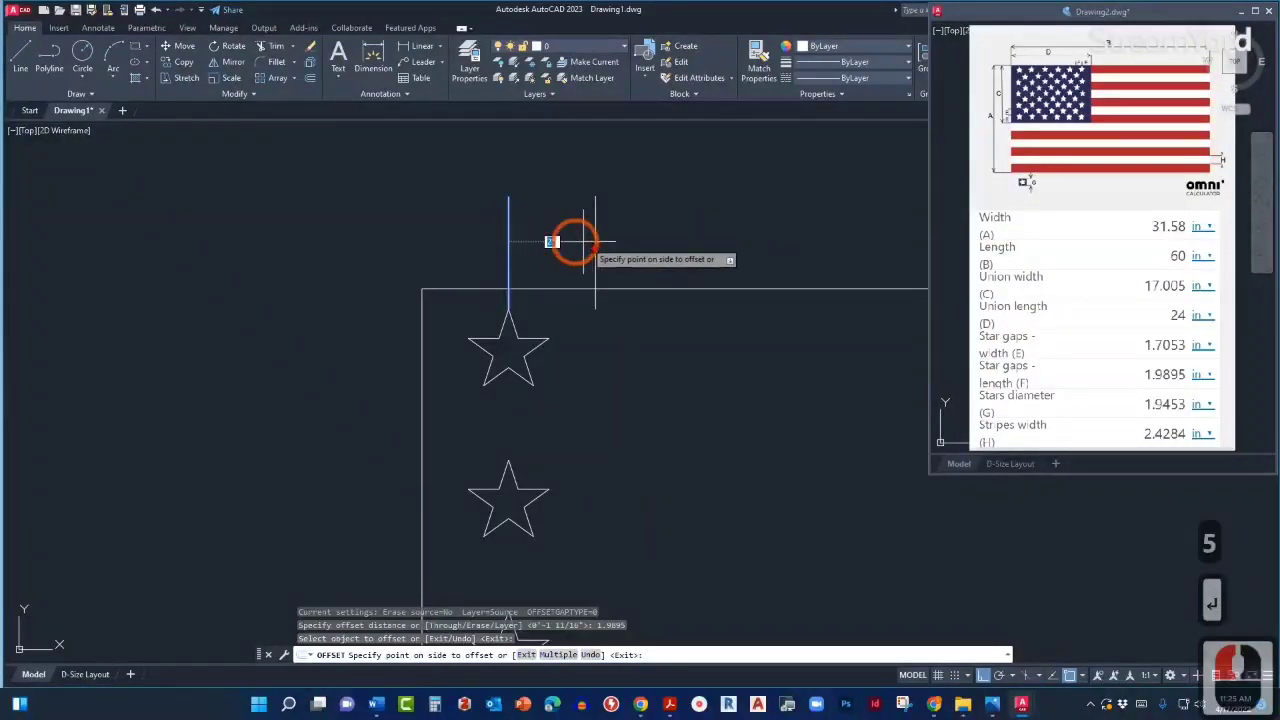
{"action": "left_click", "coordinate": [668, 240]}
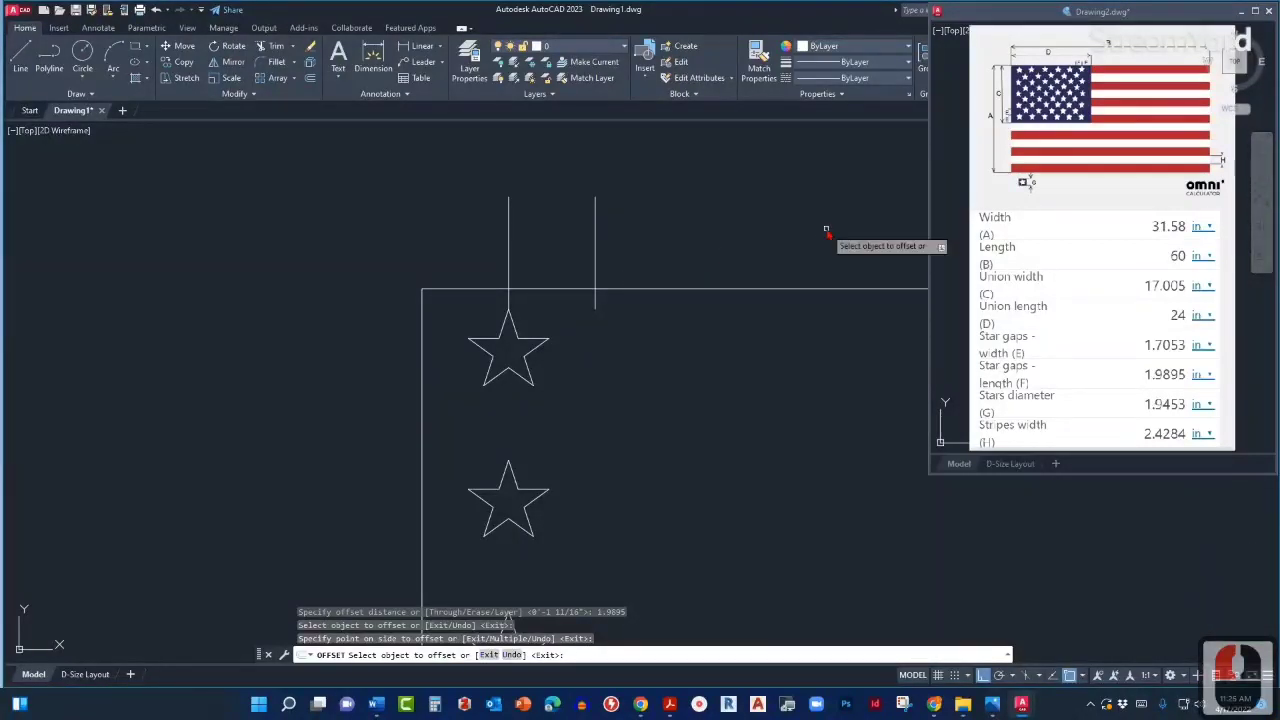
{"action": "left_click", "coordinate": [595, 227]}
{"action": "left_click", "coordinate": [733, 230]}
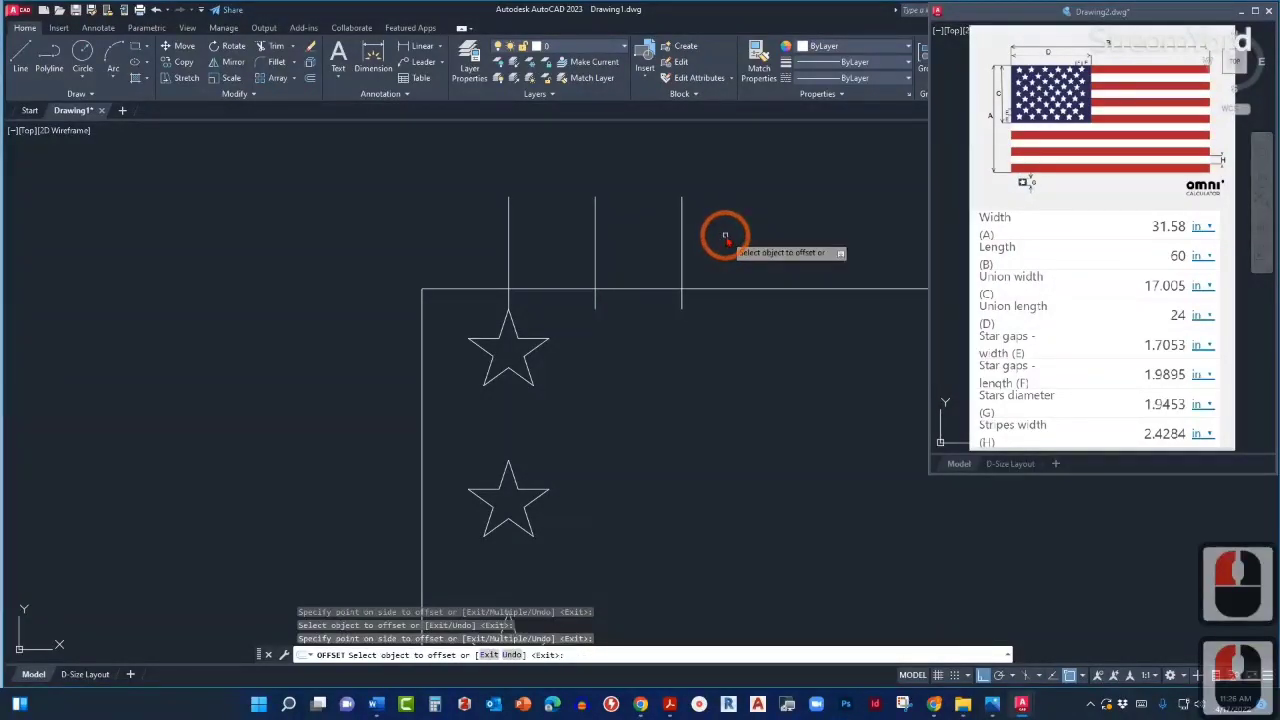
{"action": "key", "text": "Return"}
Copy the left column's five stars across the union as a six-item array, from the top star's upper tip to the third guide line's lower end.
{"action": "scroll", "coordinate": [690, 238], "scroll_direction": "down", "scroll_amount": 2}
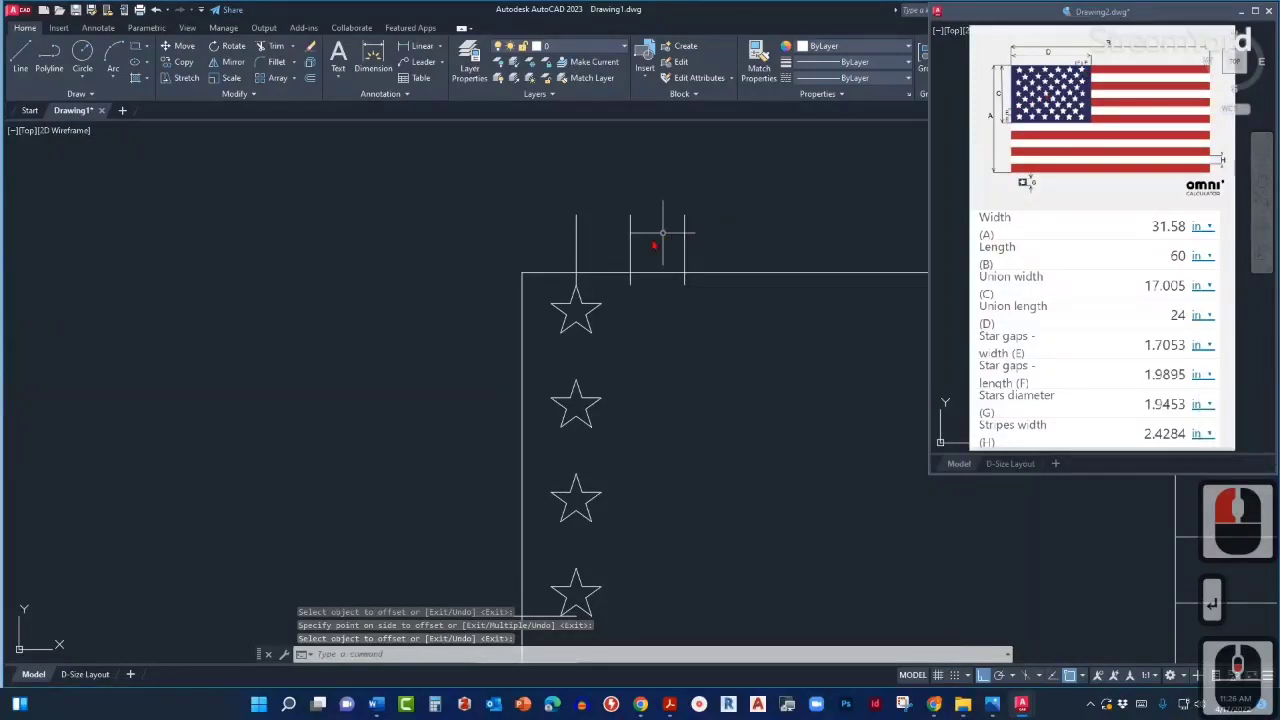
{"action": "scroll", "coordinate": [655, 245], "scroll_direction": "down", "scroll_amount": 2}
{"action": "mouse_move", "coordinate": [592, 292]}
{"action": "middle_mouse_down"}
{"action": "mouse_move", "coordinate": [589, 246]}
{"action": "mouse_move", "coordinate": [567, 225]}
{"action": "middle_mouse_up"}
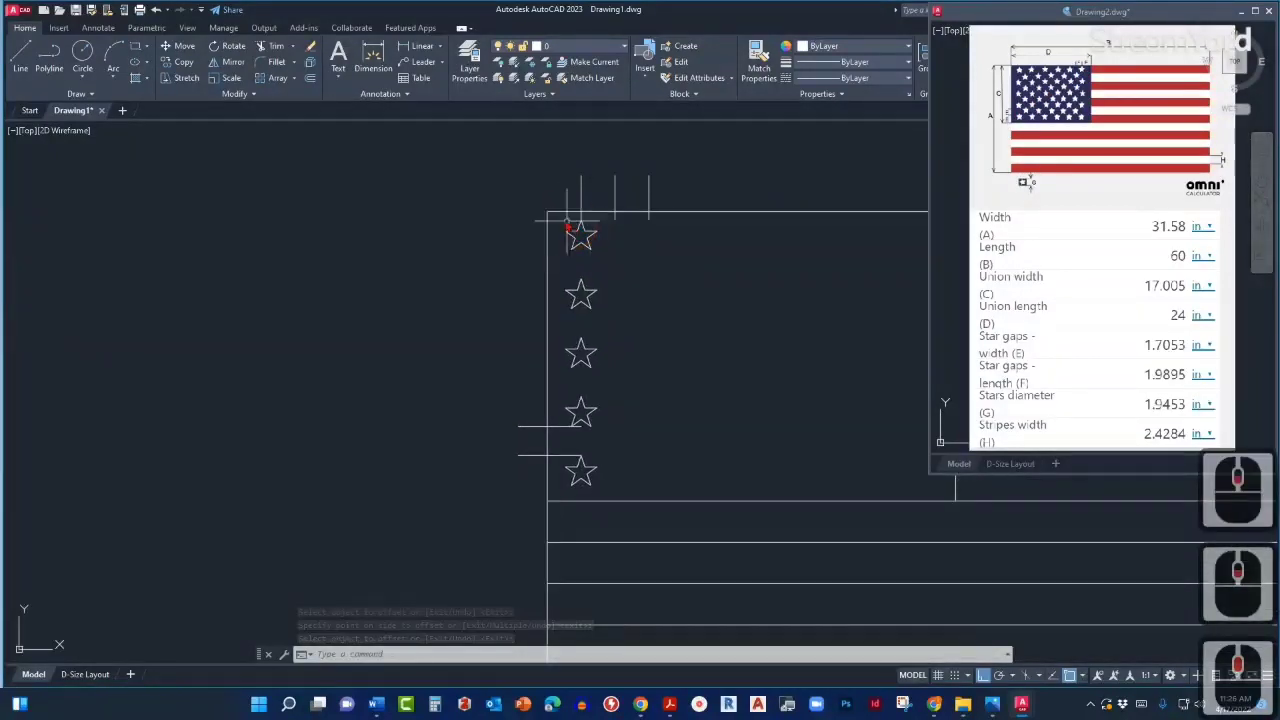
{"action": "left_click", "coordinate": [560, 206]}
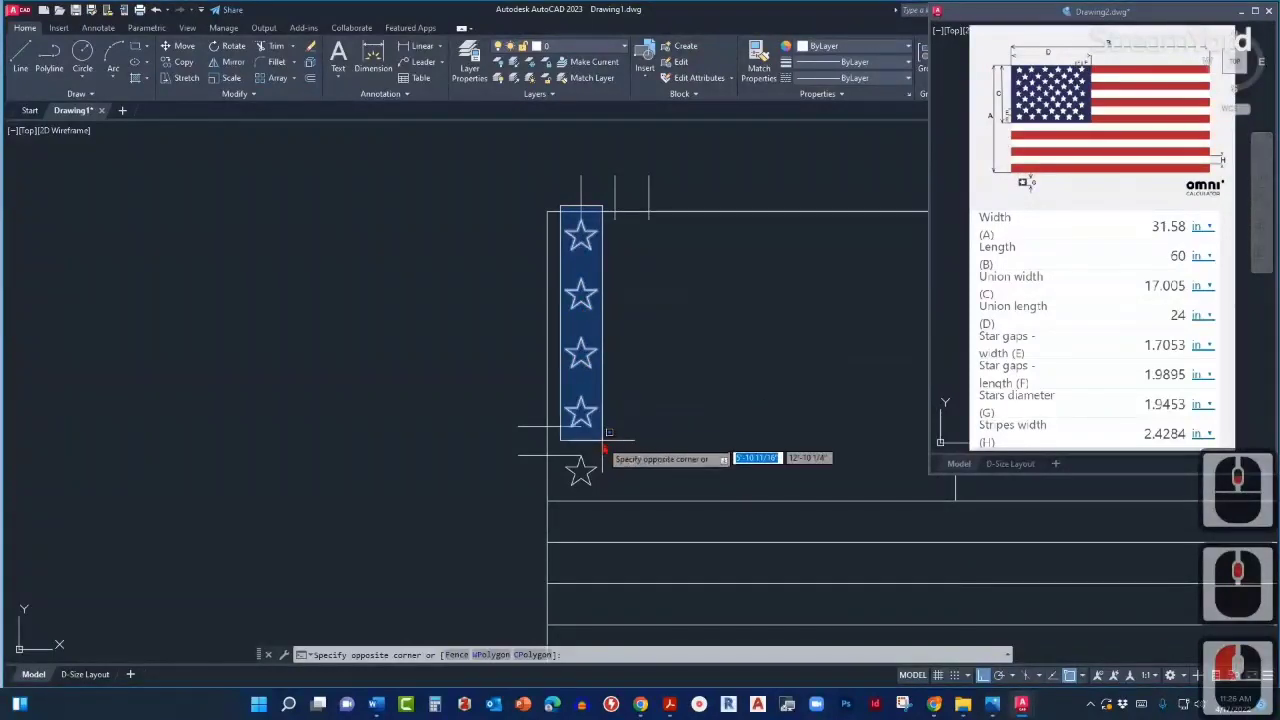
{"action": "left_click", "coordinate": [613, 498]}
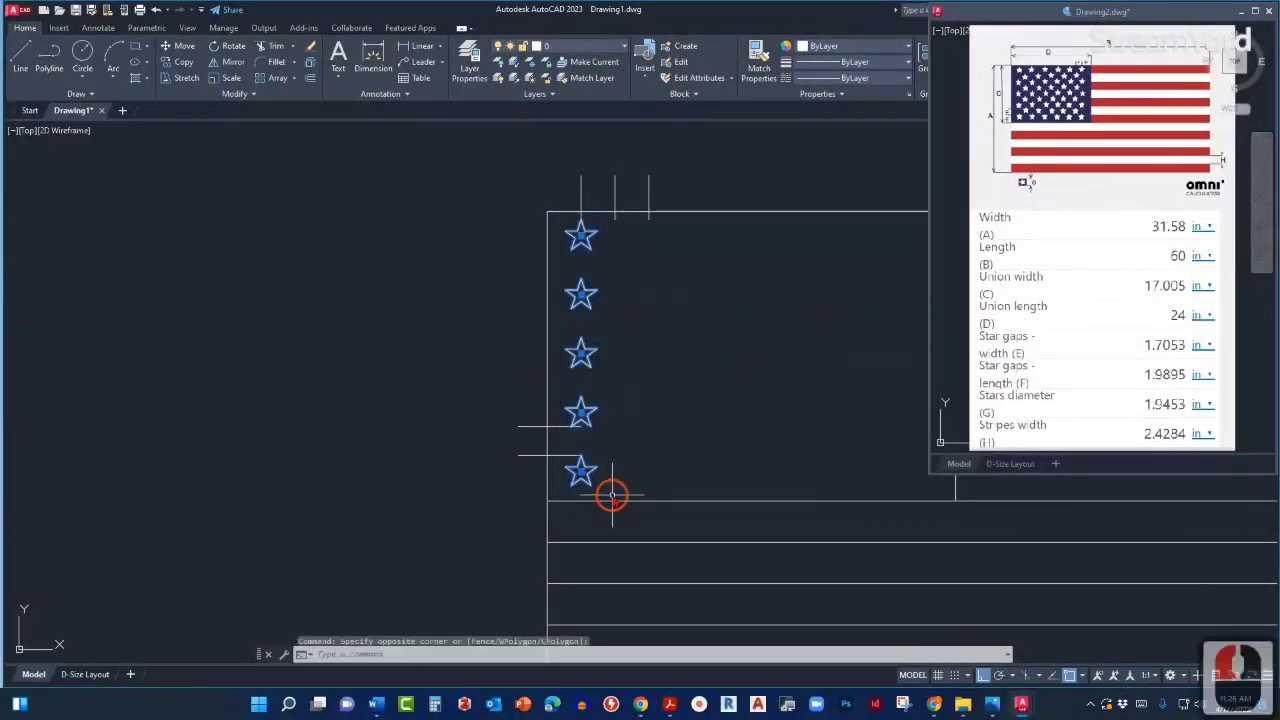
{"action": "middle_click_drag", "start_coordinate": [634, 294], "coordinate": [588, 305]}
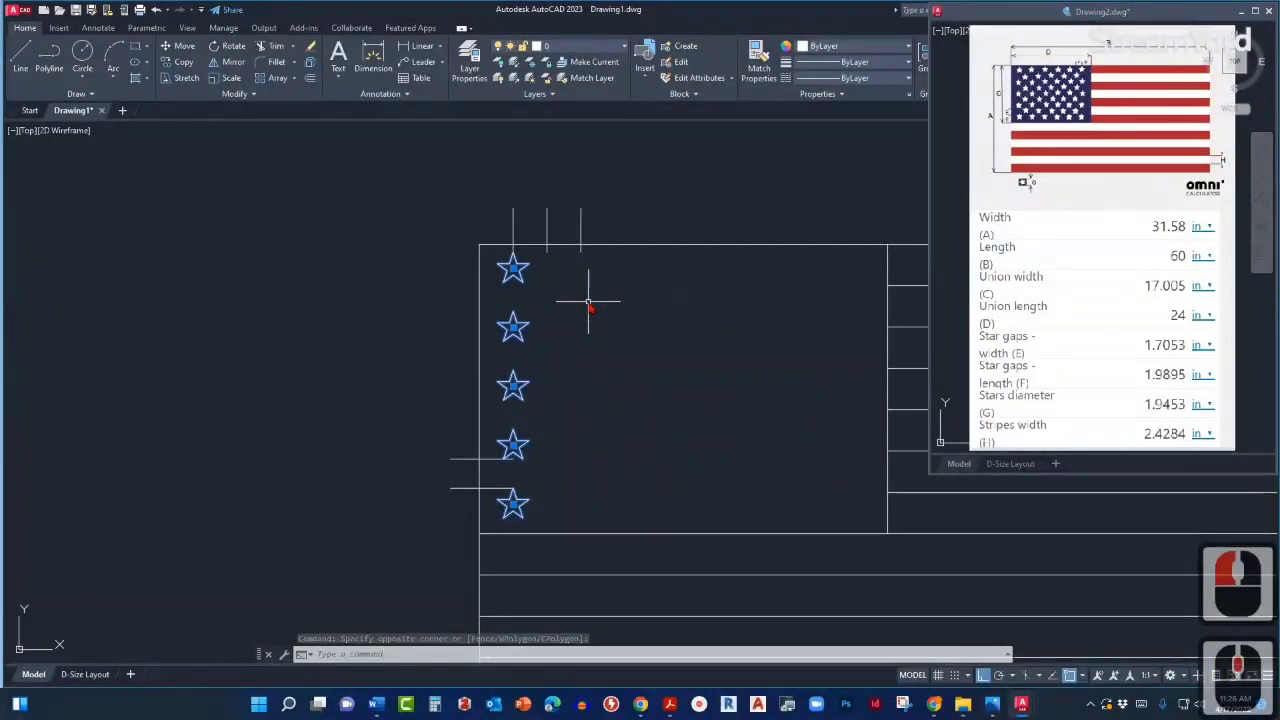
{"action": "type", "text": "co"}
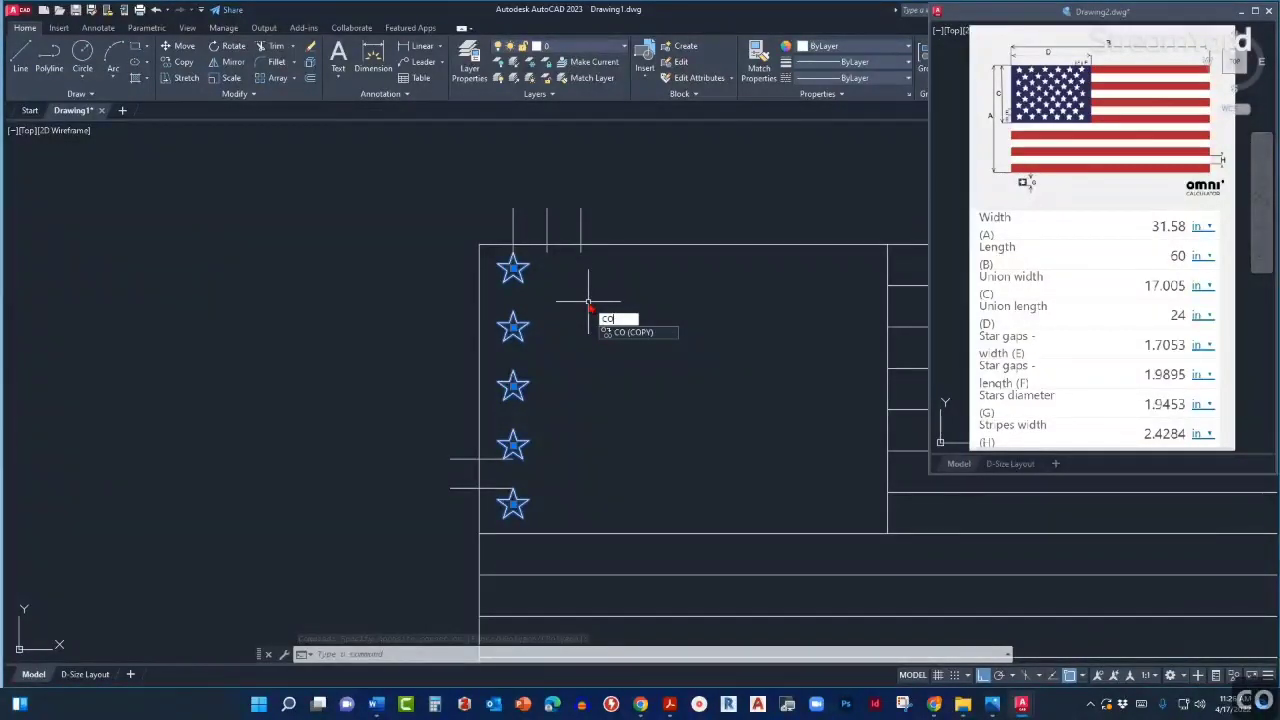
{"action": "key", "text": "Return"}
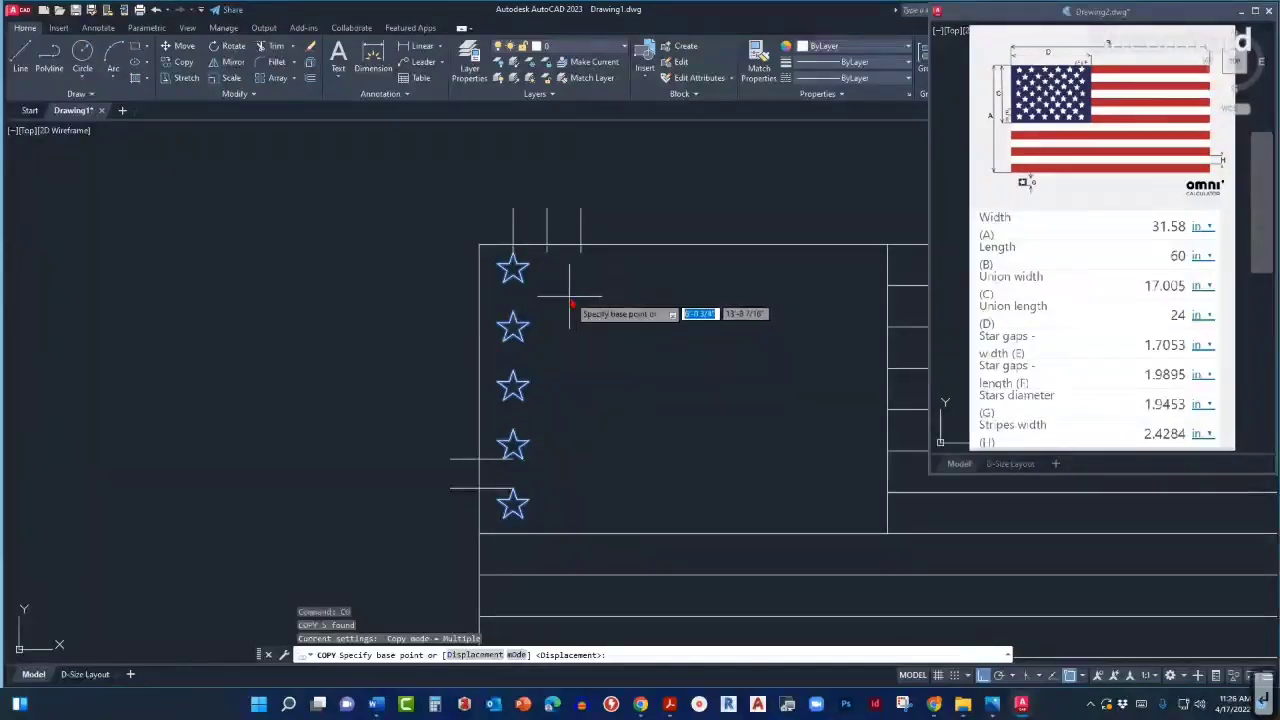
{"action": "scroll", "coordinate": [550, 268], "scroll_direction": "up", "scroll_amount": 2}
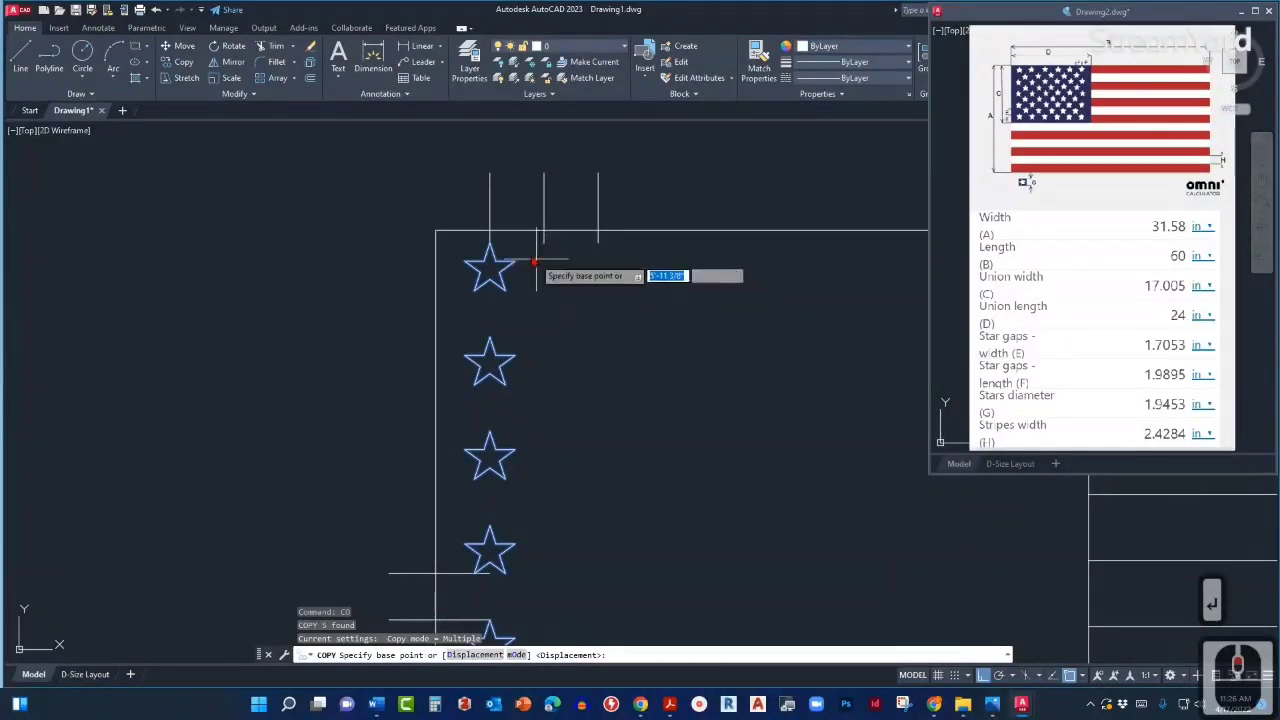
{"action": "scroll", "coordinate": [490, 243], "scroll_direction": "up", "scroll_amount": 2}
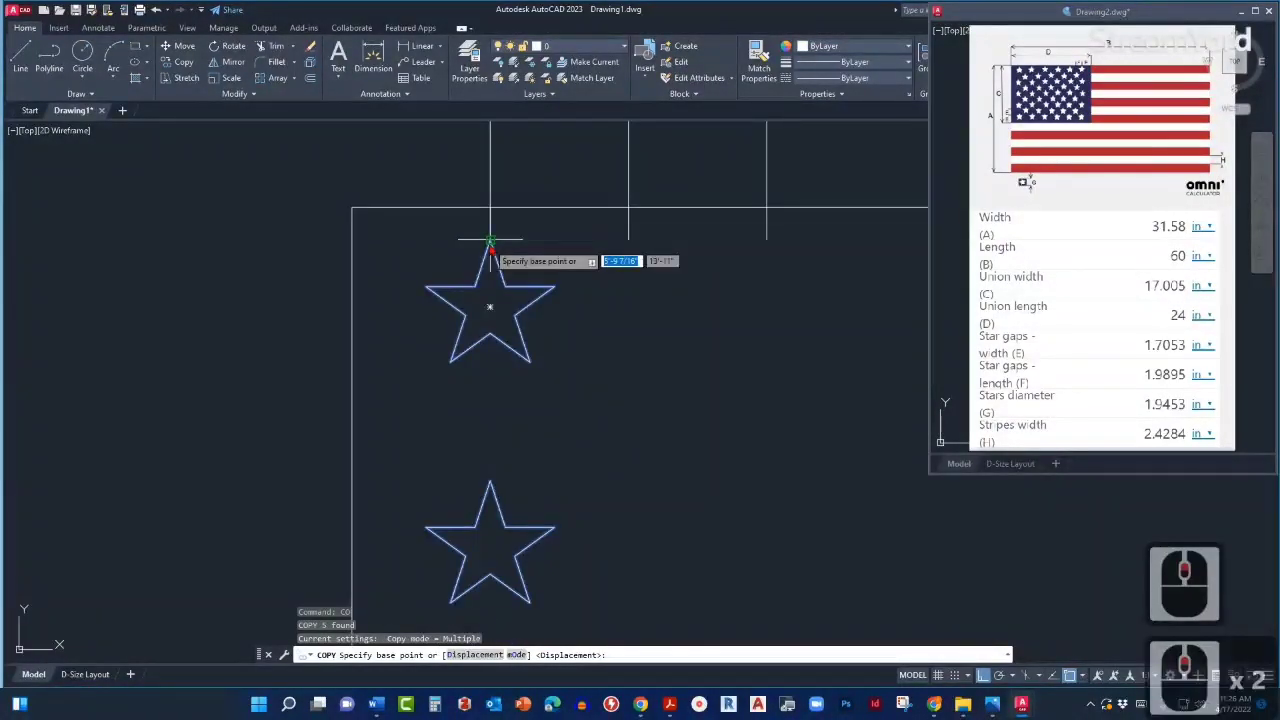
{"action": "left_click", "coordinate": [490, 243]}
{"action": "scroll", "coordinate": [515, 248], "scroll_direction": "down", "scroll_amount": 2}
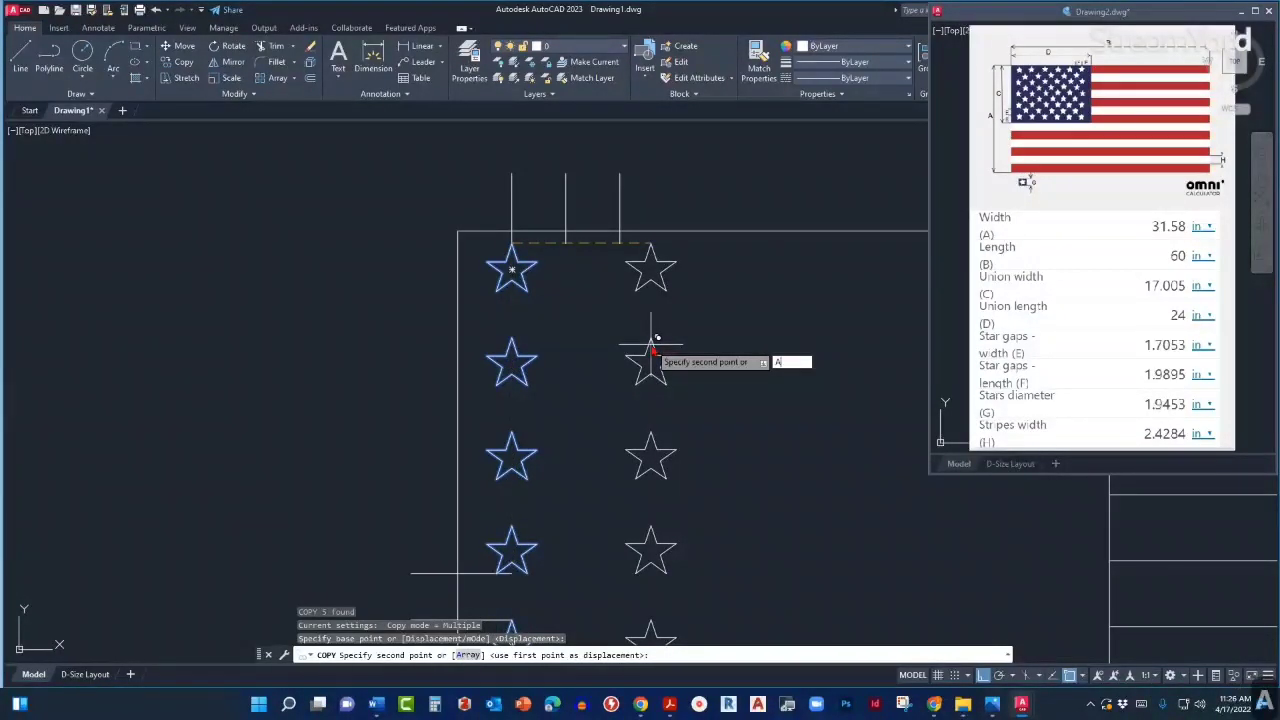
{"action": "key", "text": "Return"}
{"action": "scroll", "coordinate": [617, 332], "scroll_direction": "down", "scroll_amount": 2}
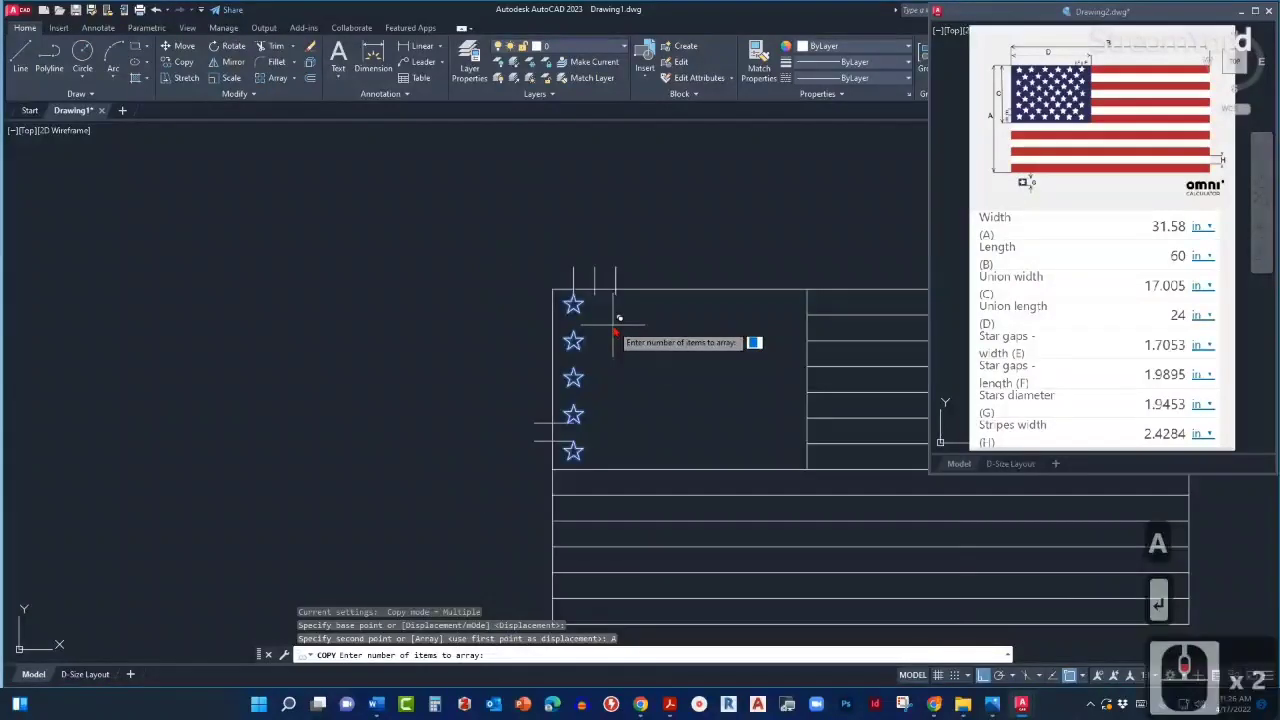
{"action": "middle_click_drag", "start_coordinate": [652, 316], "coordinate": [580, 289]}
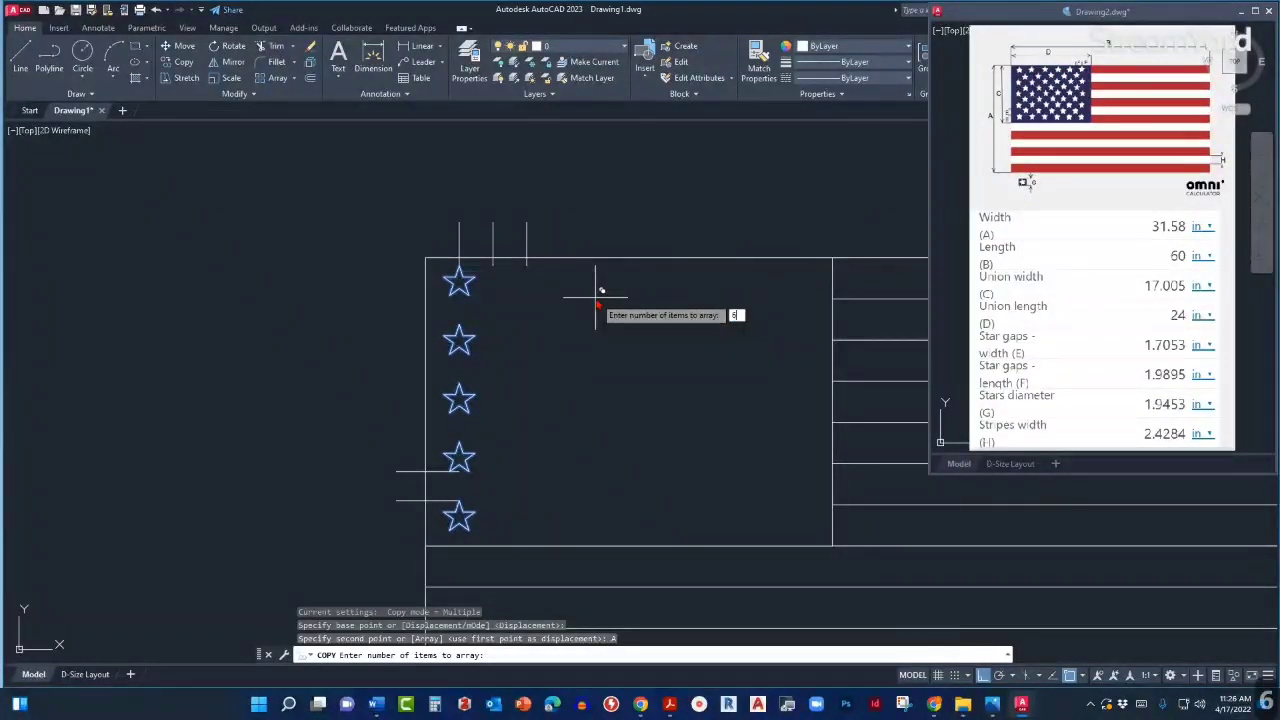
{"action": "key", "text": "Return"}
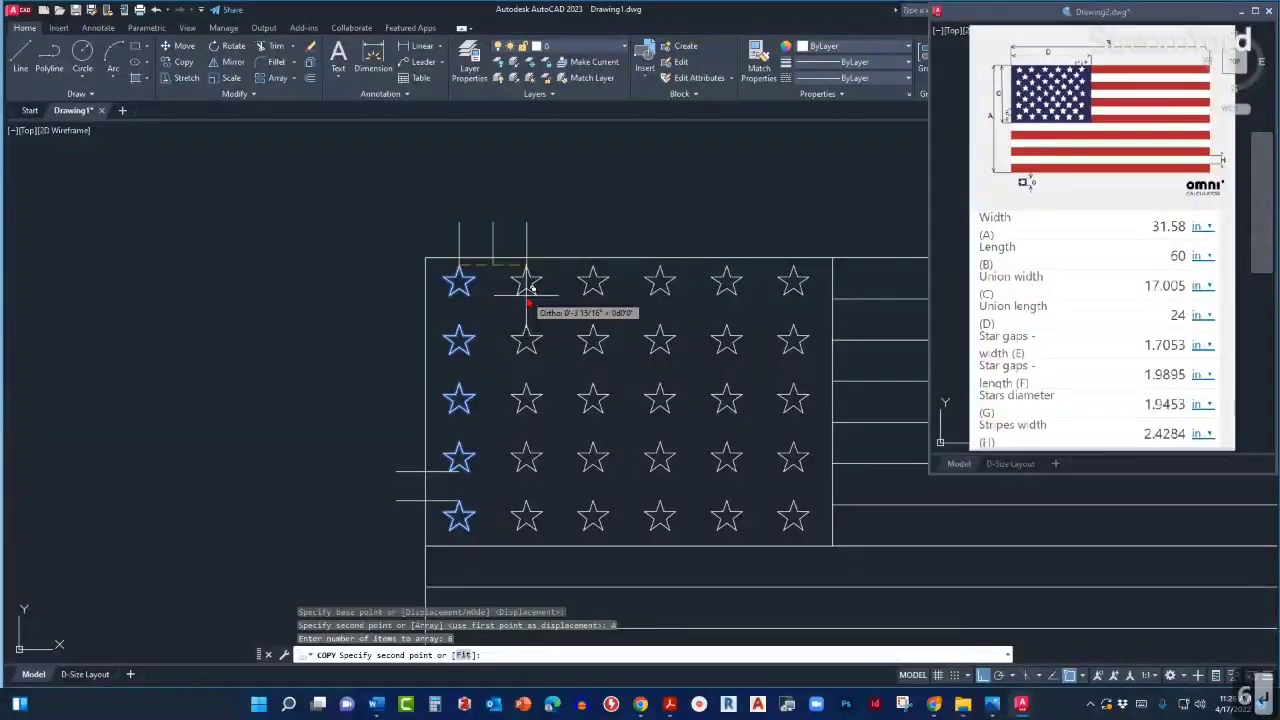
{"action": "scroll", "coordinate": [525, 285], "scroll_direction": "up", "scroll_amount": 2}
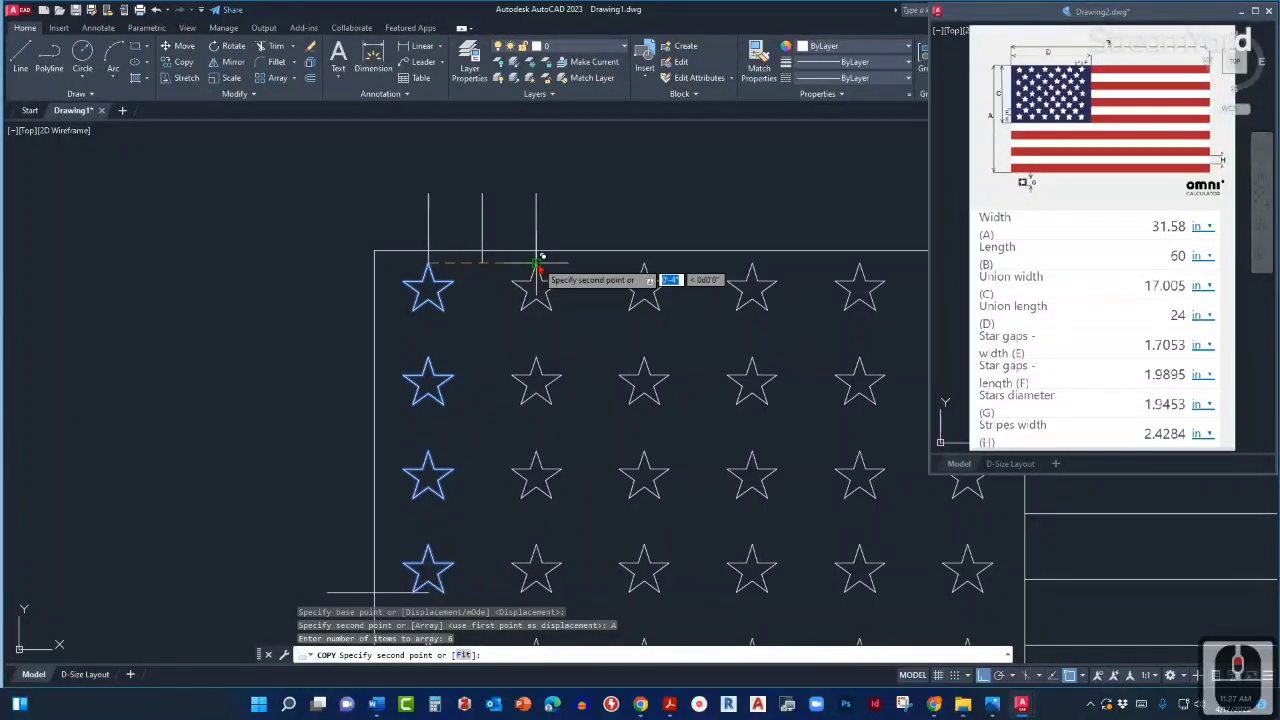
{"action": "left_click", "coordinate": [540, 262]}
{"action": "scroll", "coordinate": [534, 271], "scroll_direction": "down", "scroll_amount": 4}
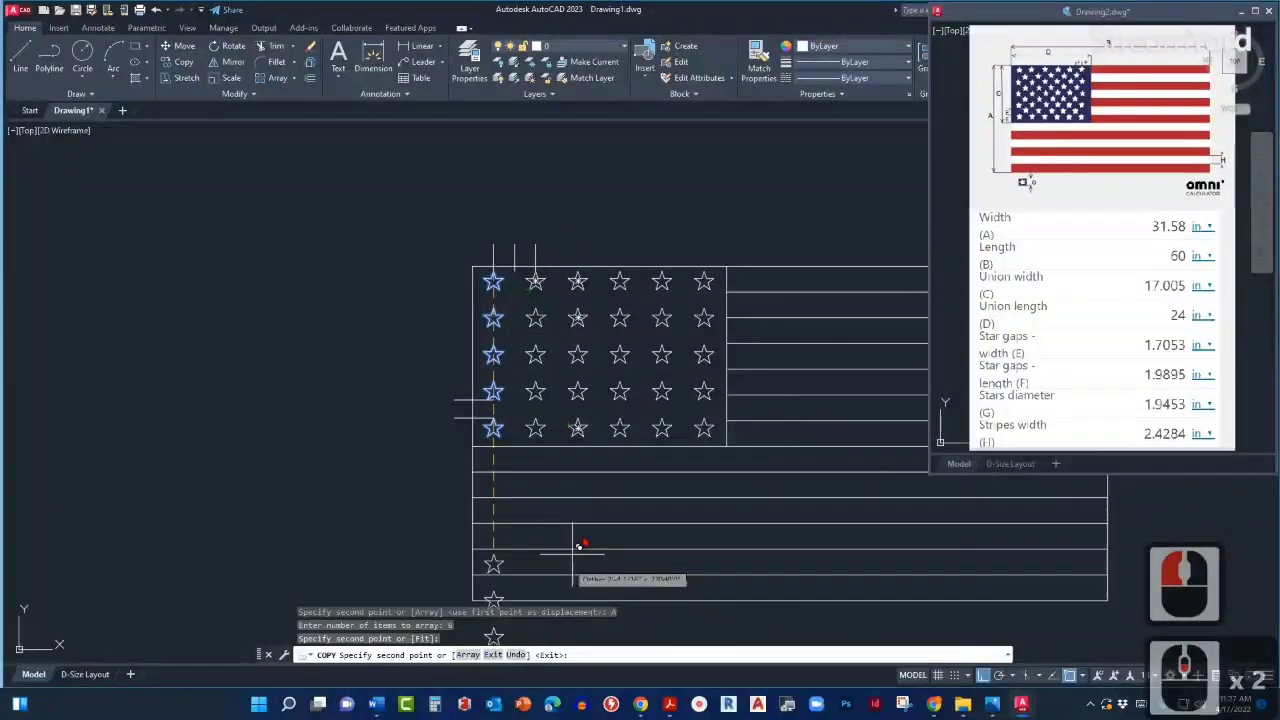
{"action": "key", "text": "Escape"}
Examine the stars at the union's lower-left corner in the Drawing2 reference, and return to the same corner in Drawing1.
{"action": "scroll", "coordinate": [652, 343], "scroll_direction": "up", "scroll_amount": 2}
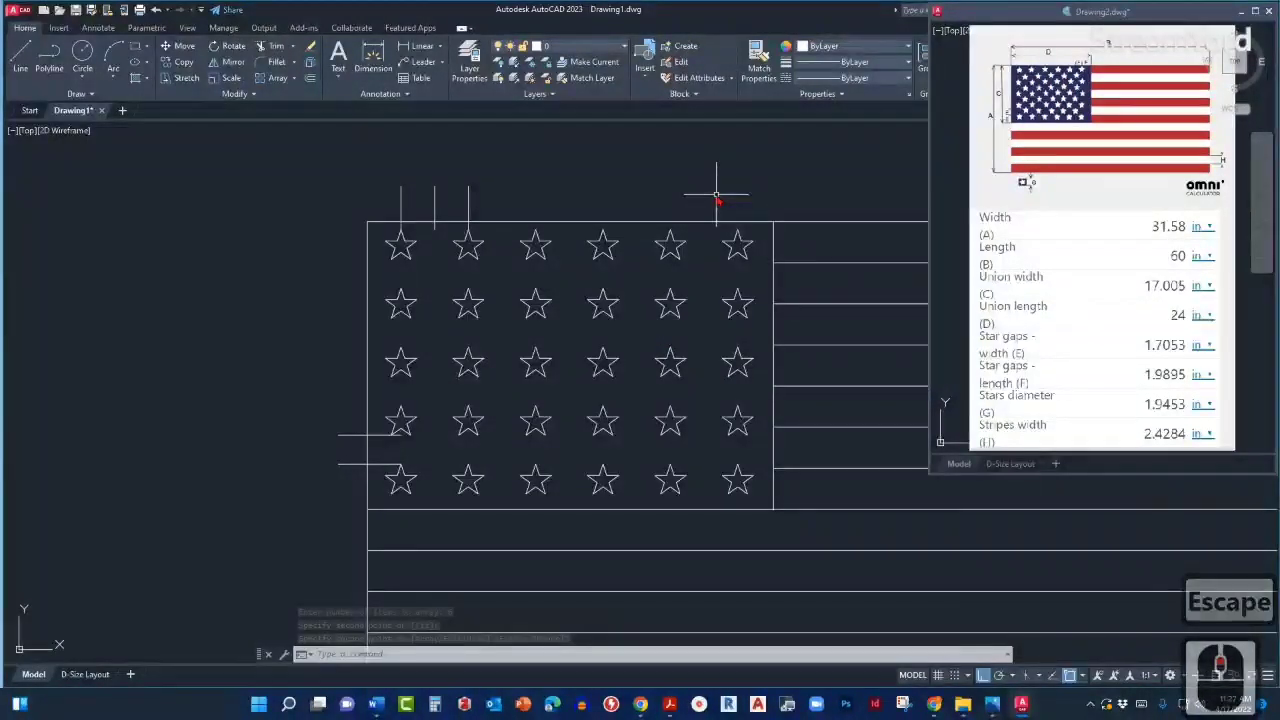
{"action": "middle_click_drag", "start_coordinate": [716, 196], "coordinate": [746, 212]}
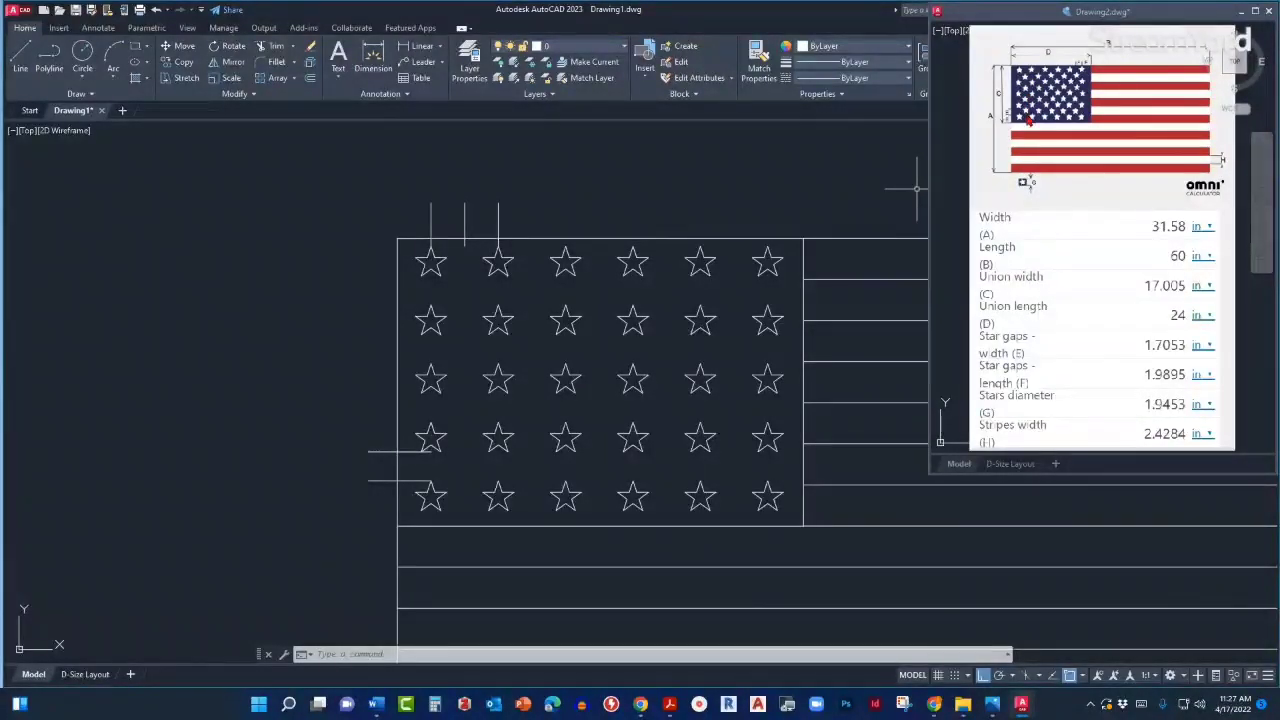
{"action": "scroll", "coordinate": [1030, 115], "scroll_direction": "up", "scroll_amount": 3}
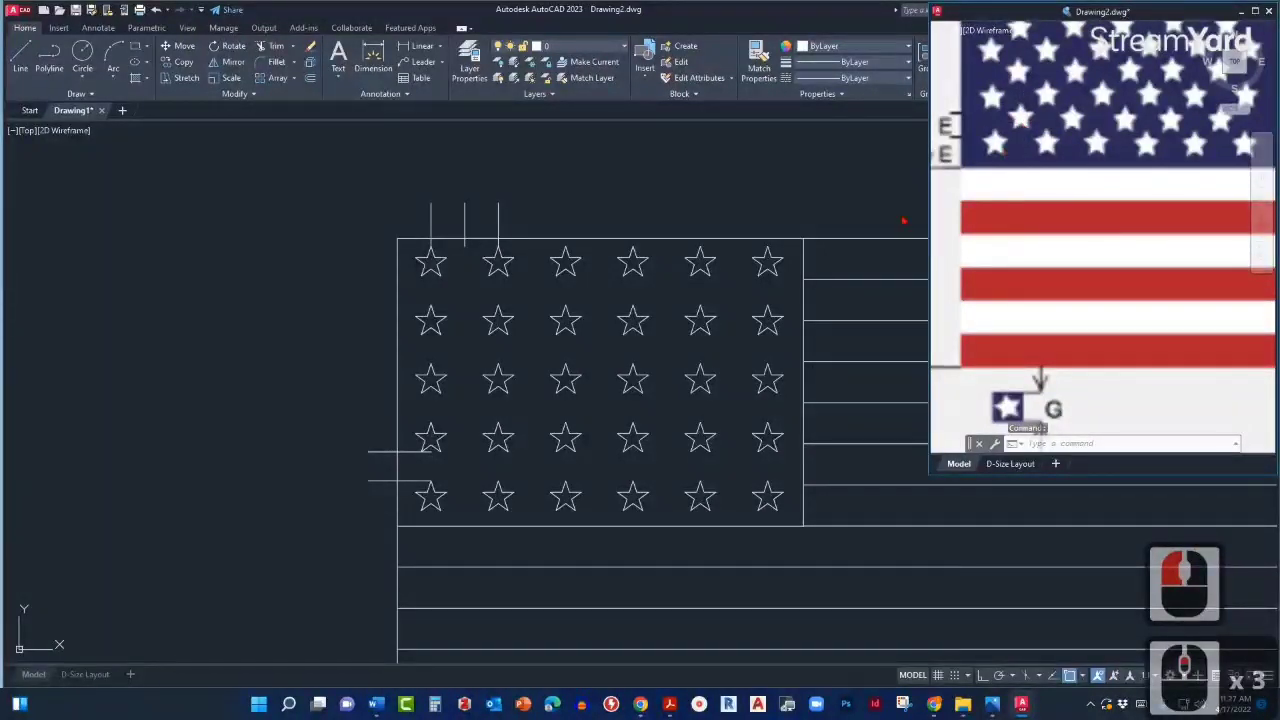
{"action": "left_click", "coordinate": [465, 446]}
{"action": "middle_click_drag", "start_coordinate": [468, 480], "coordinate": [536, 446]}
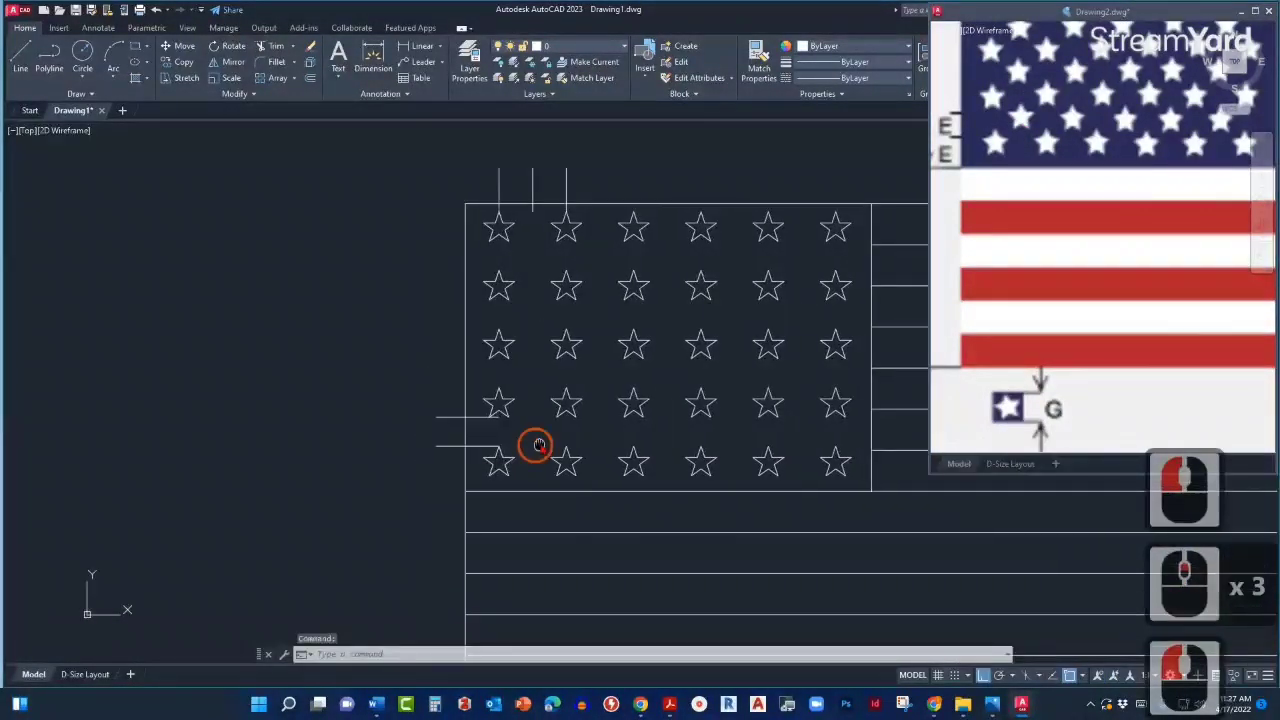
{"action": "scroll", "coordinate": [519, 471], "scroll_direction": "up", "scroll_amount": 2}
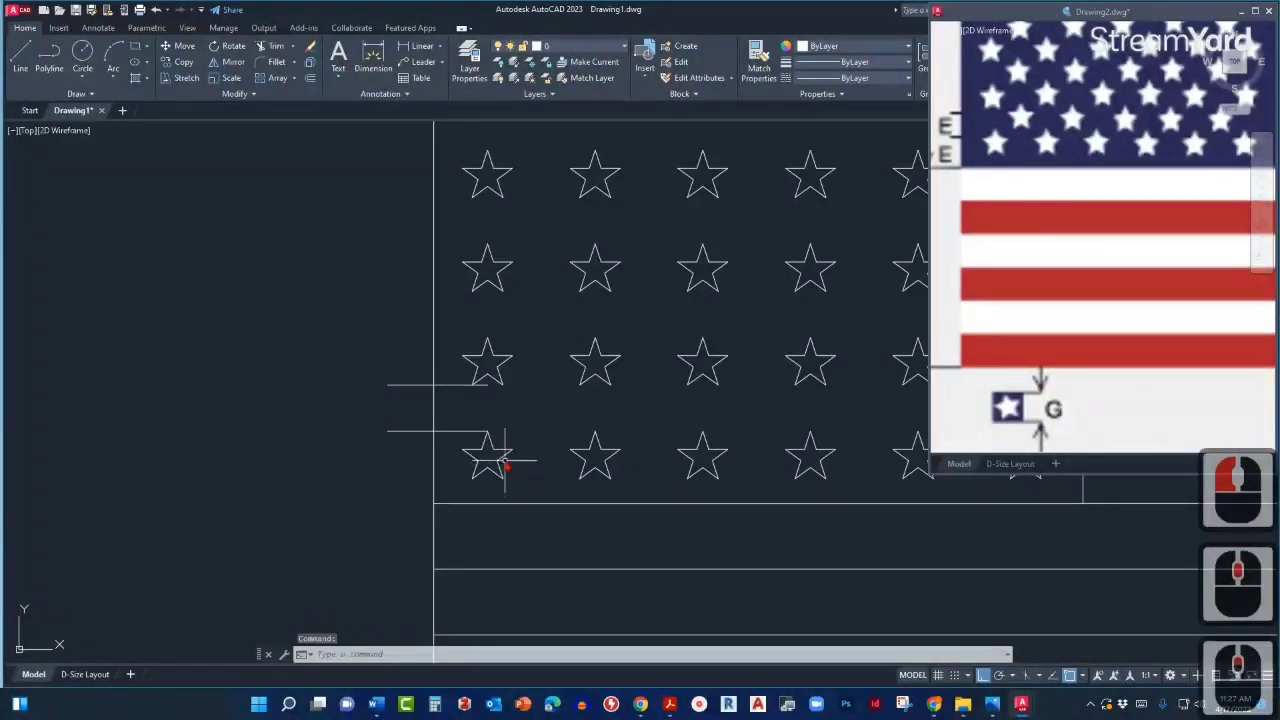
Copy the bottom-left star by its geometric center to the midpoint (M2P) between the star directly above it and the star beside it.
{"action": "left_click", "coordinate": [480, 462]}
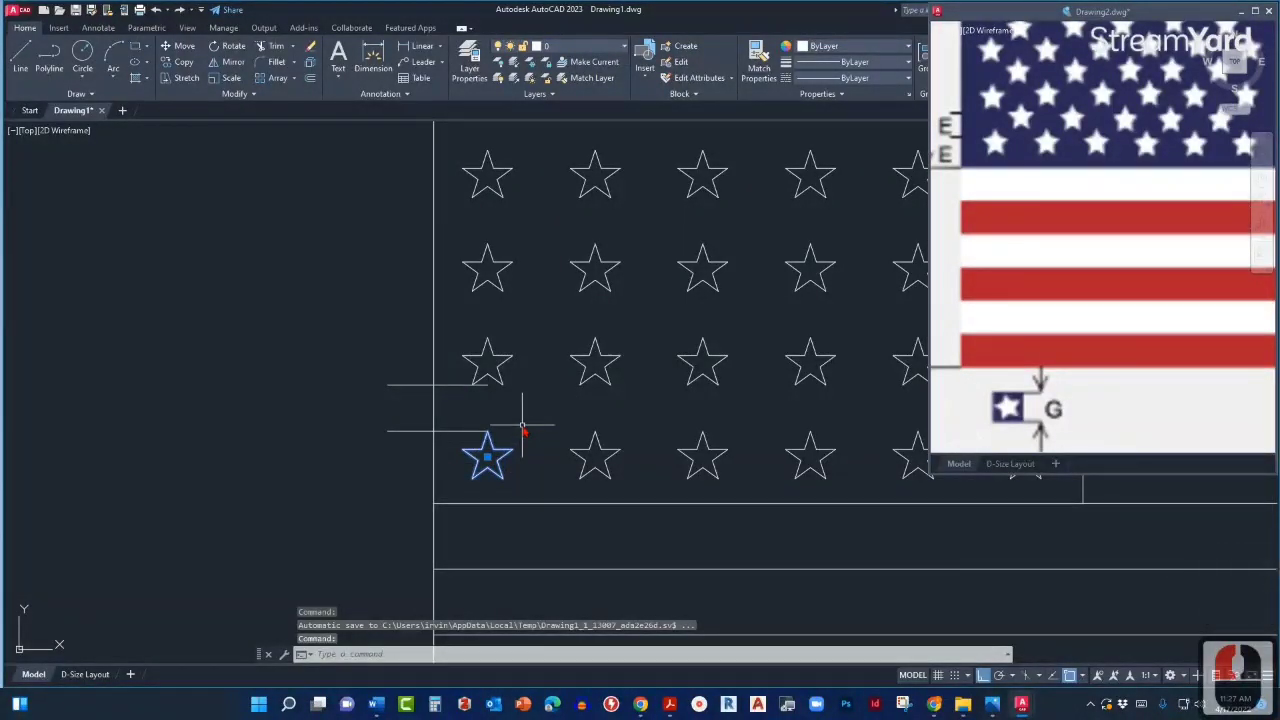
{"action": "type", "text": "c"}
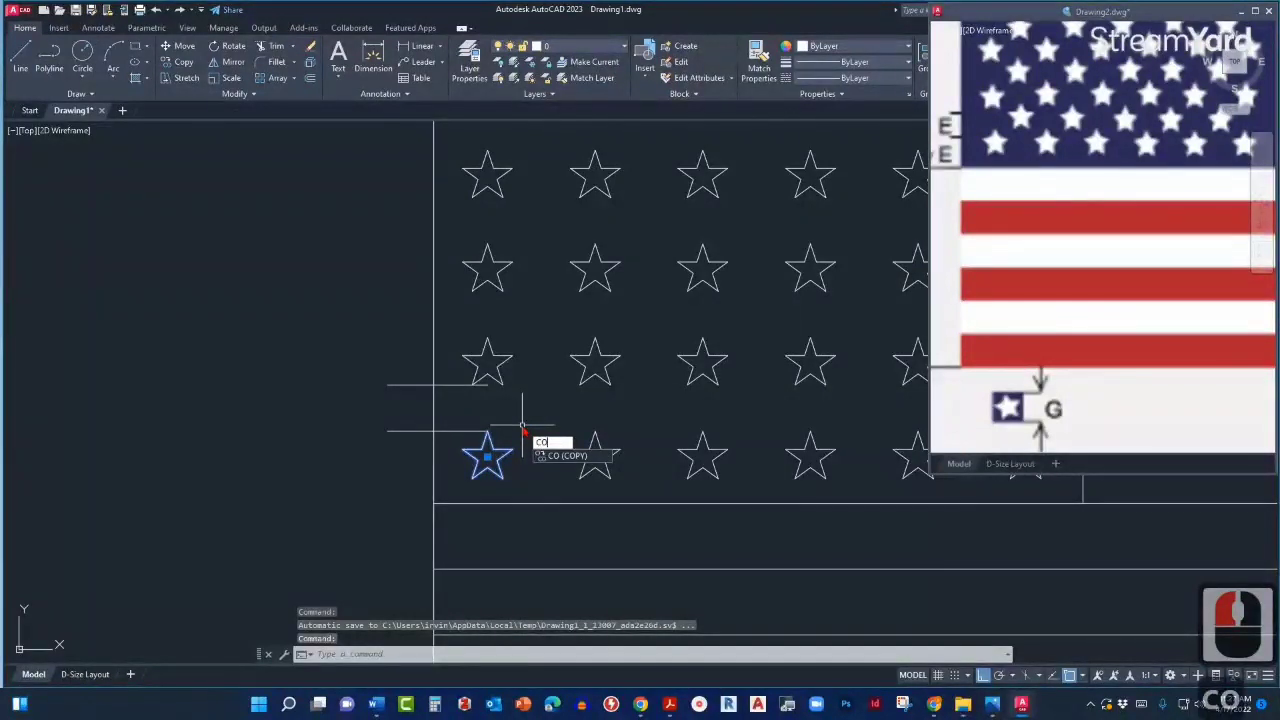
{"action": "key", "text": "Return"}
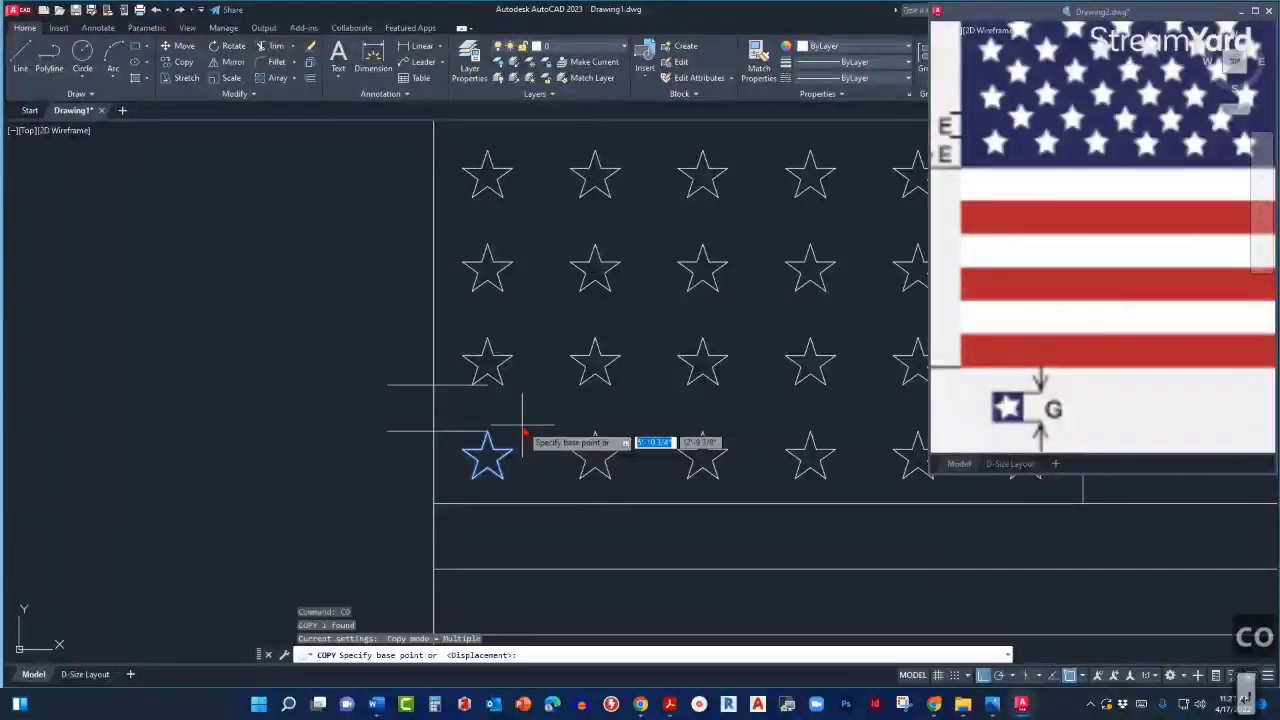
{"action": "scroll", "coordinate": [510, 462], "scroll_direction": "up", "scroll_amount": 2}
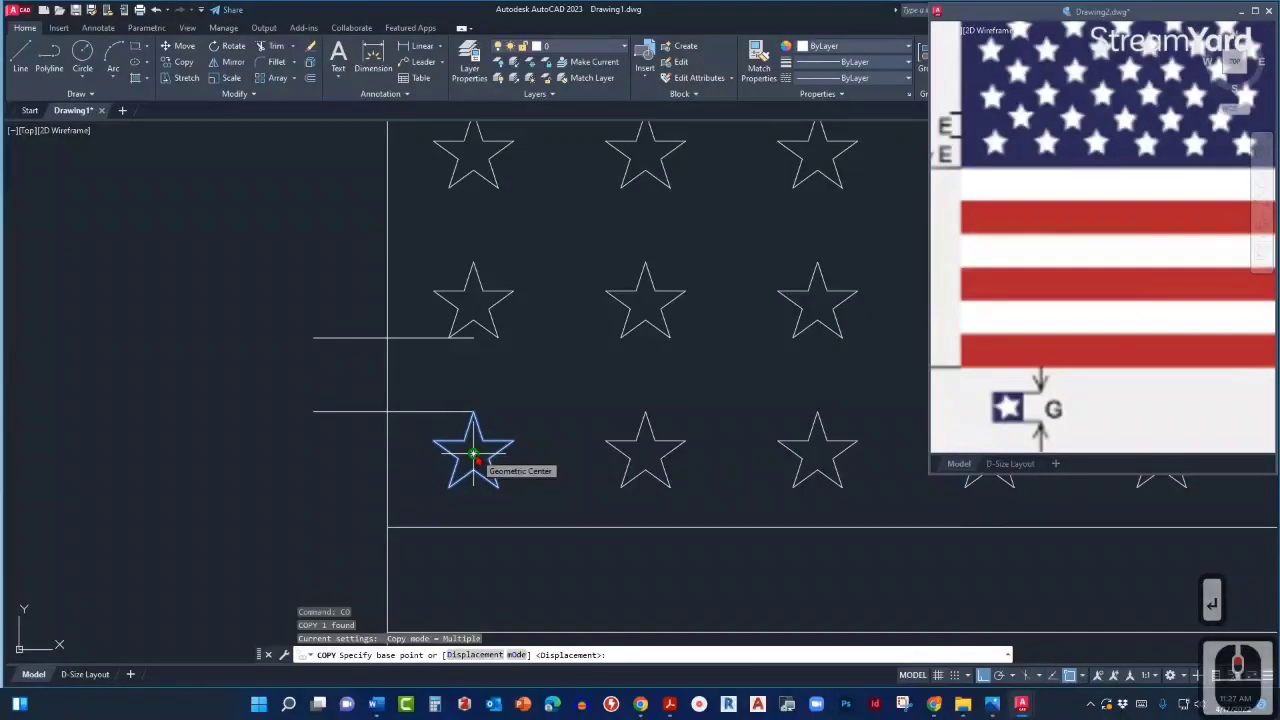
{"action": "left_click", "coordinate": [473, 456]}
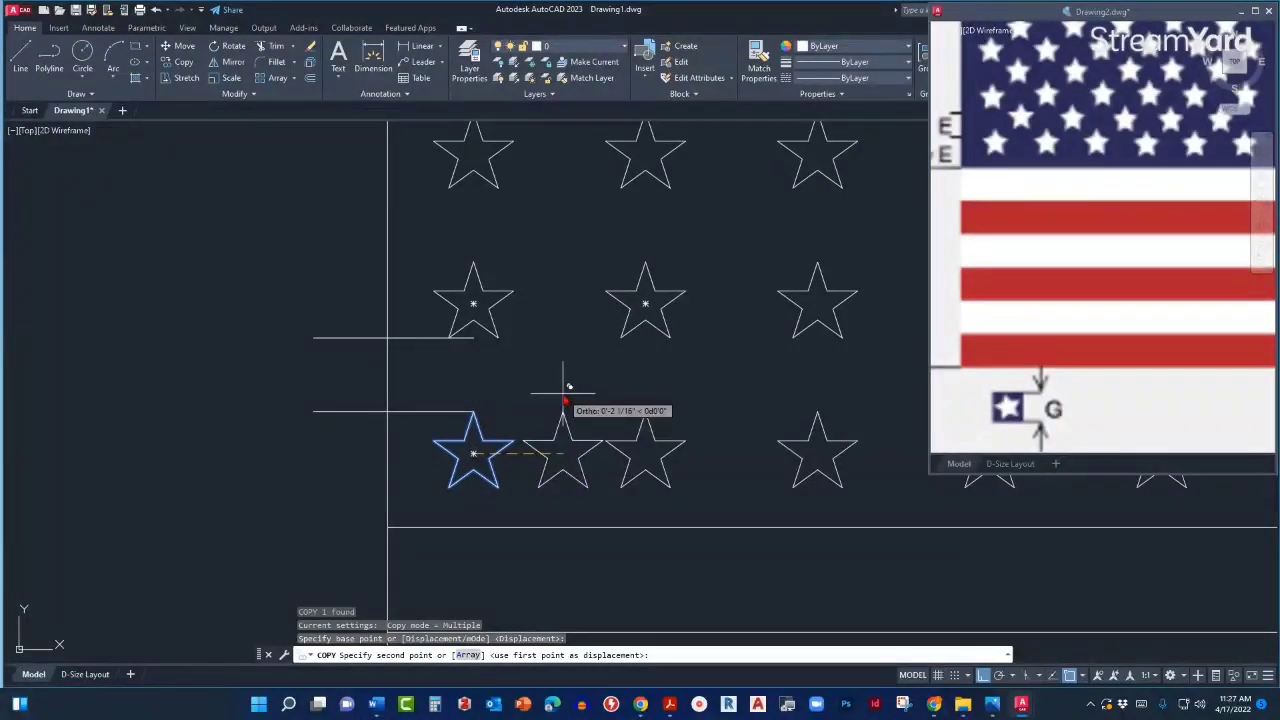
{"action": "type", "text": "M"}
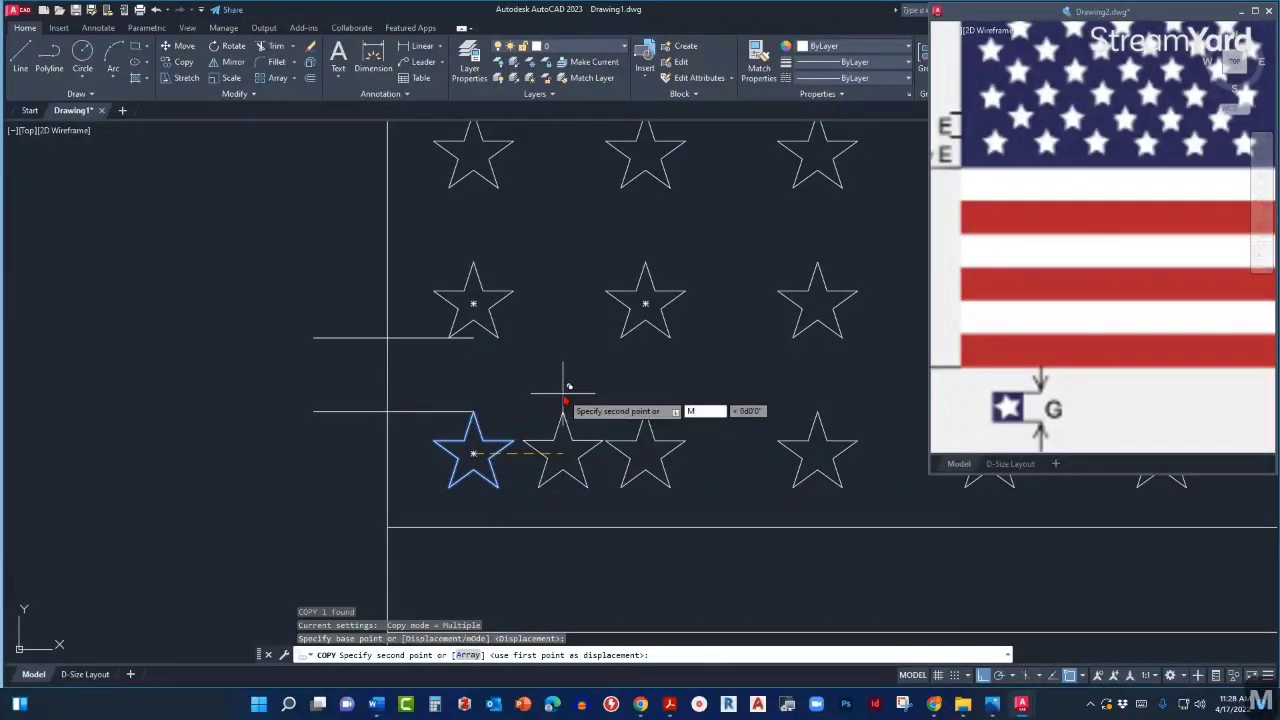
{"action": "type", "text": "2P"}
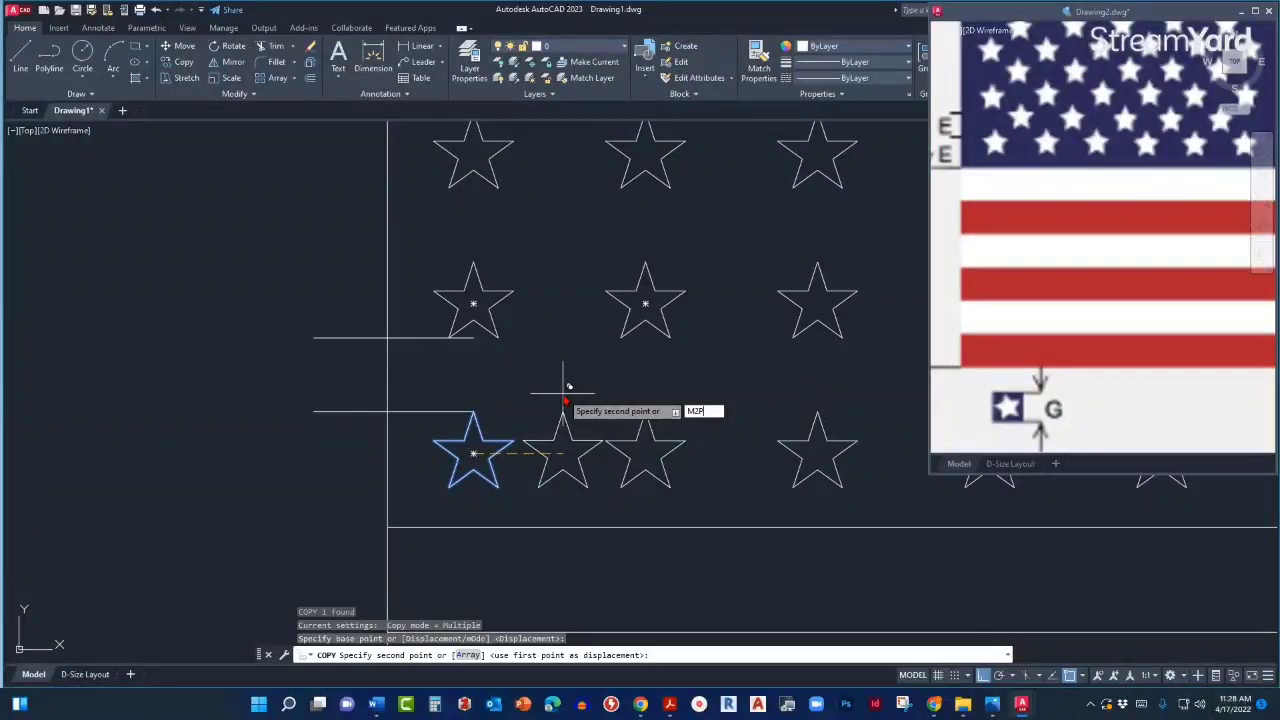
{"action": "key", "text": "Return"}
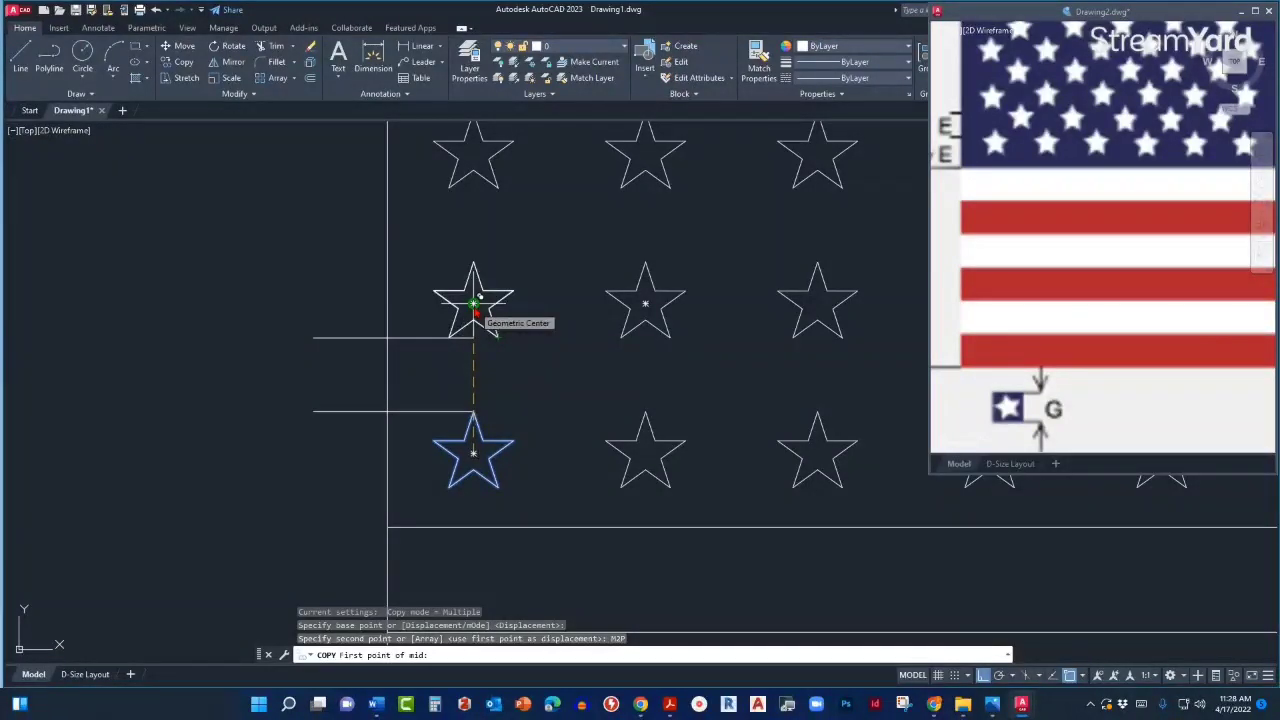
{"action": "left_click", "coordinate": [474, 300]}
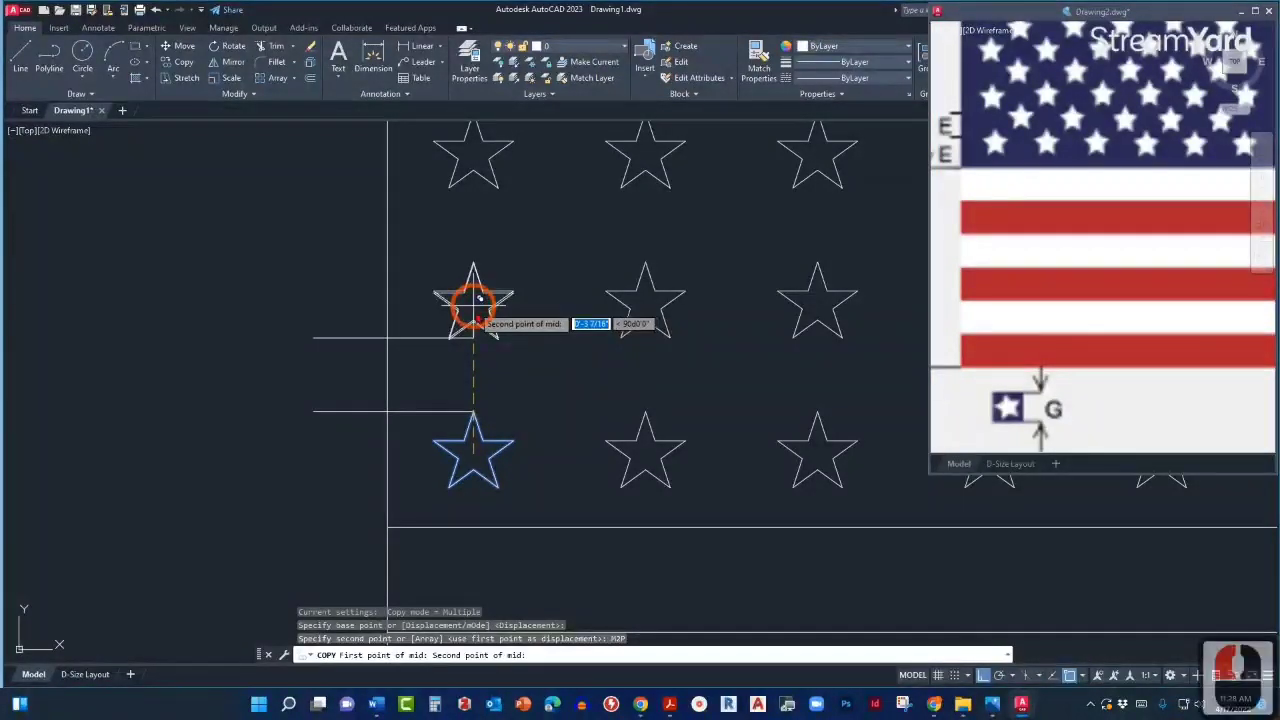
{"action": "left_click", "coordinate": [646, 455]}
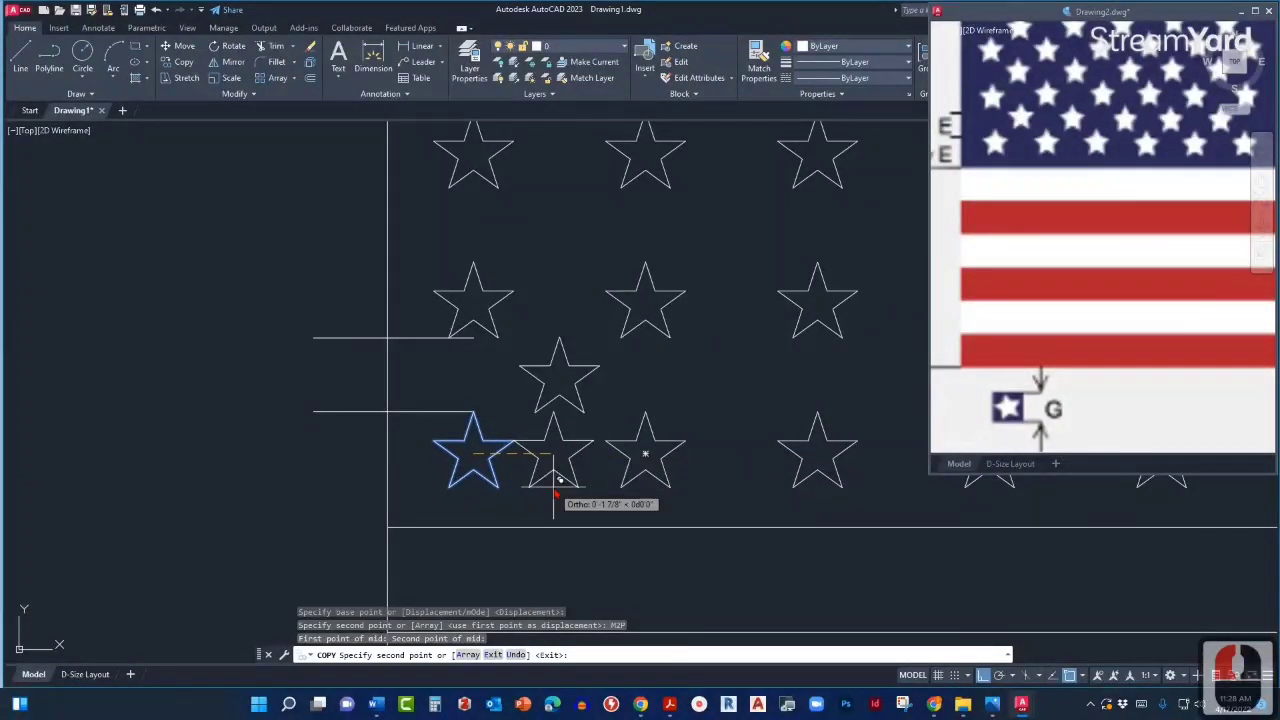
{"action": "key", "text": "Escape"}
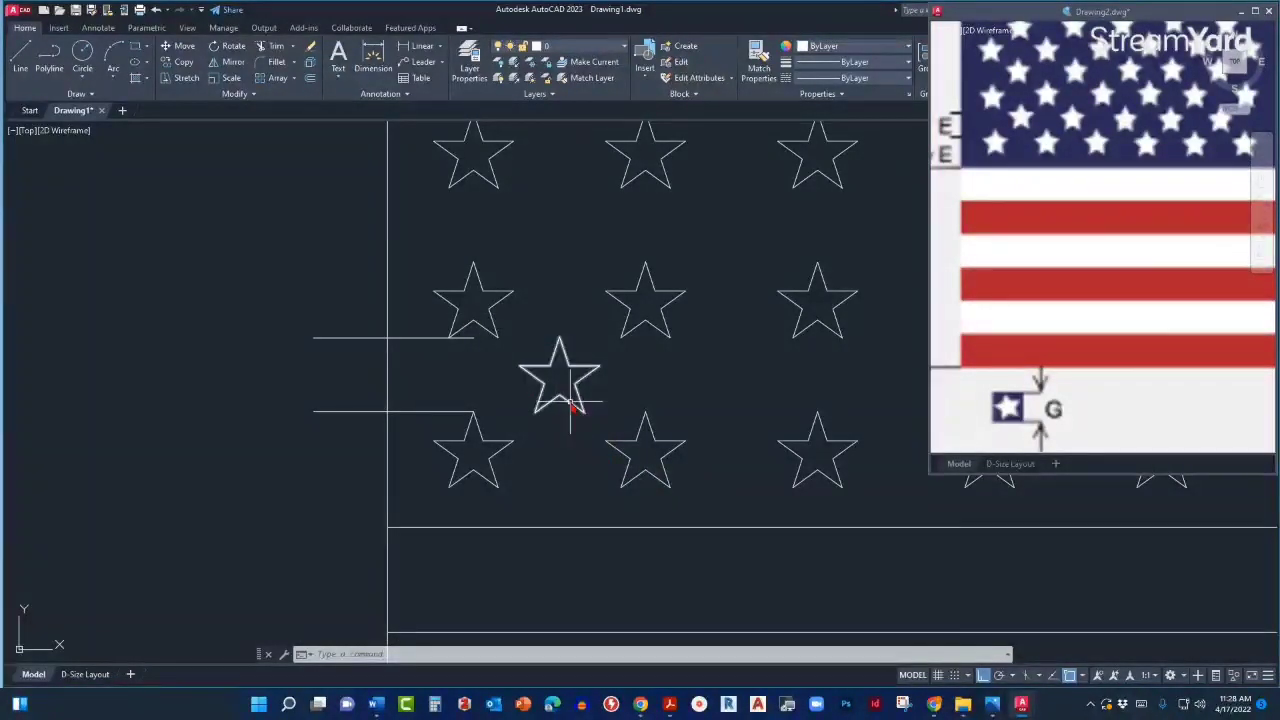
Show the full Drawing2 reference and examine the staggered star pattern across its union.
{"action": "scroll", "coordinate": [568, 410], "scroll_direction": "down", "scroll_amount": 4}
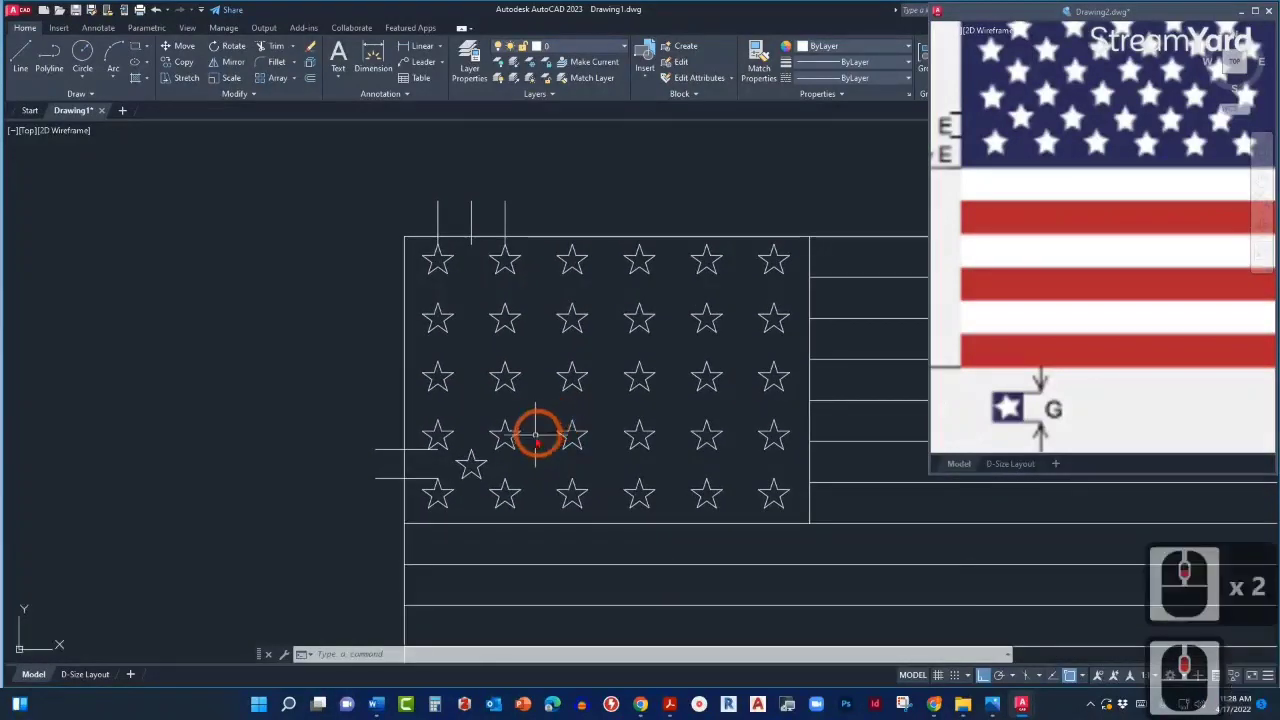
{"action": "left_click", "coordinate": [984, 247]}
{"action": "middle_click", "coordinate": [984, 247]}
{"action": "middle_click", "coordinate": [984, 247]}
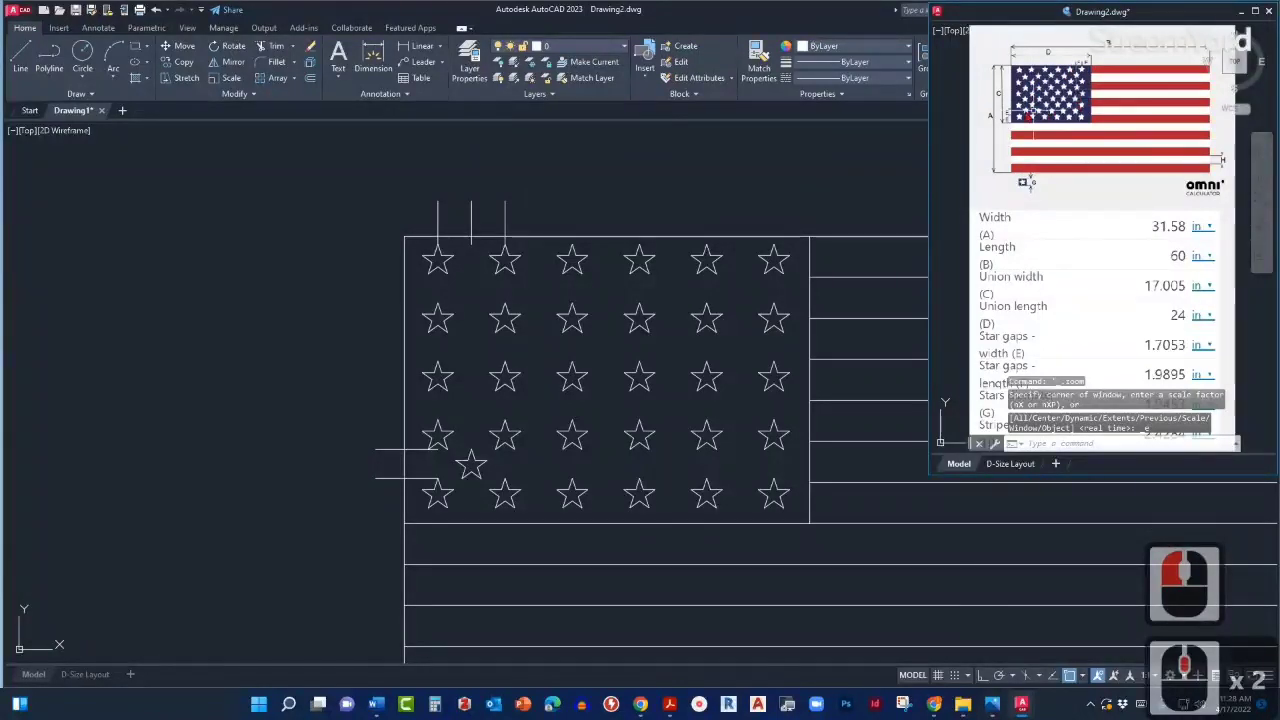
{"action": "scroll", "coordinate": [1050, 100], "scroll_direction": "up", "scroll_amount": 4}
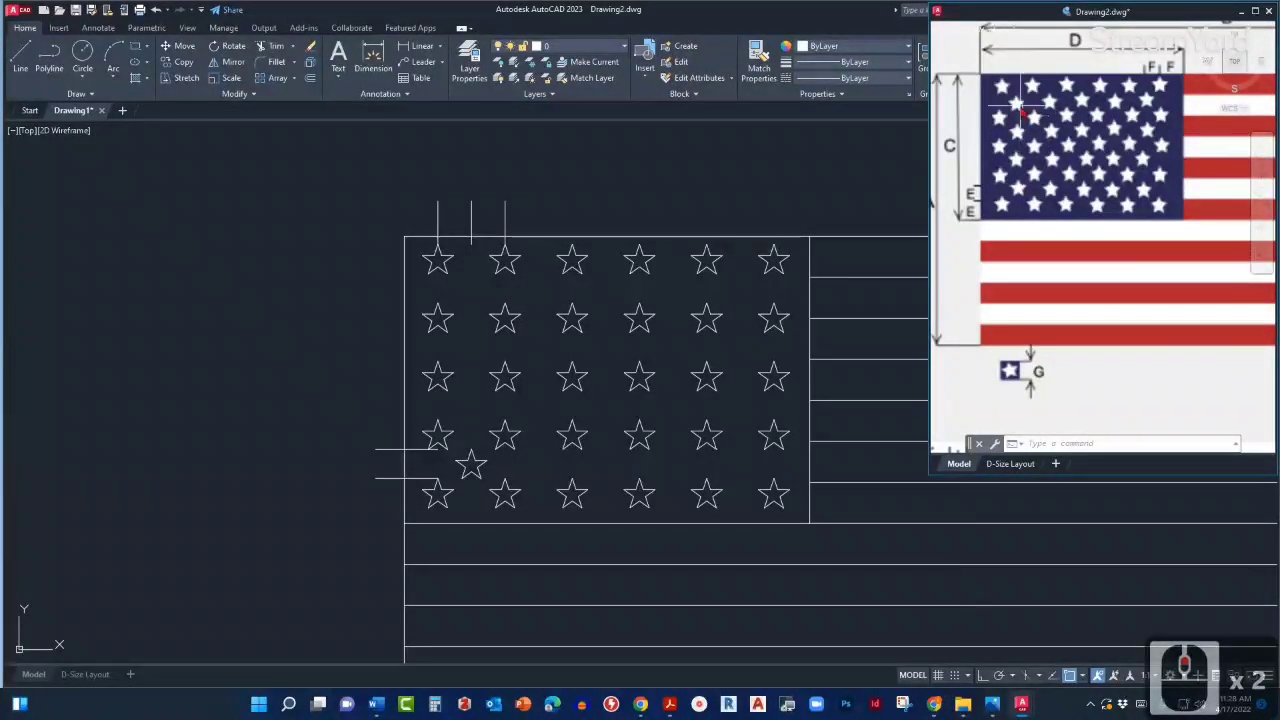
In Drawing1, start copying the new staggered star, using its geometric center as the base point.
{"action": "left_click", "coordinate": [470, 460]}
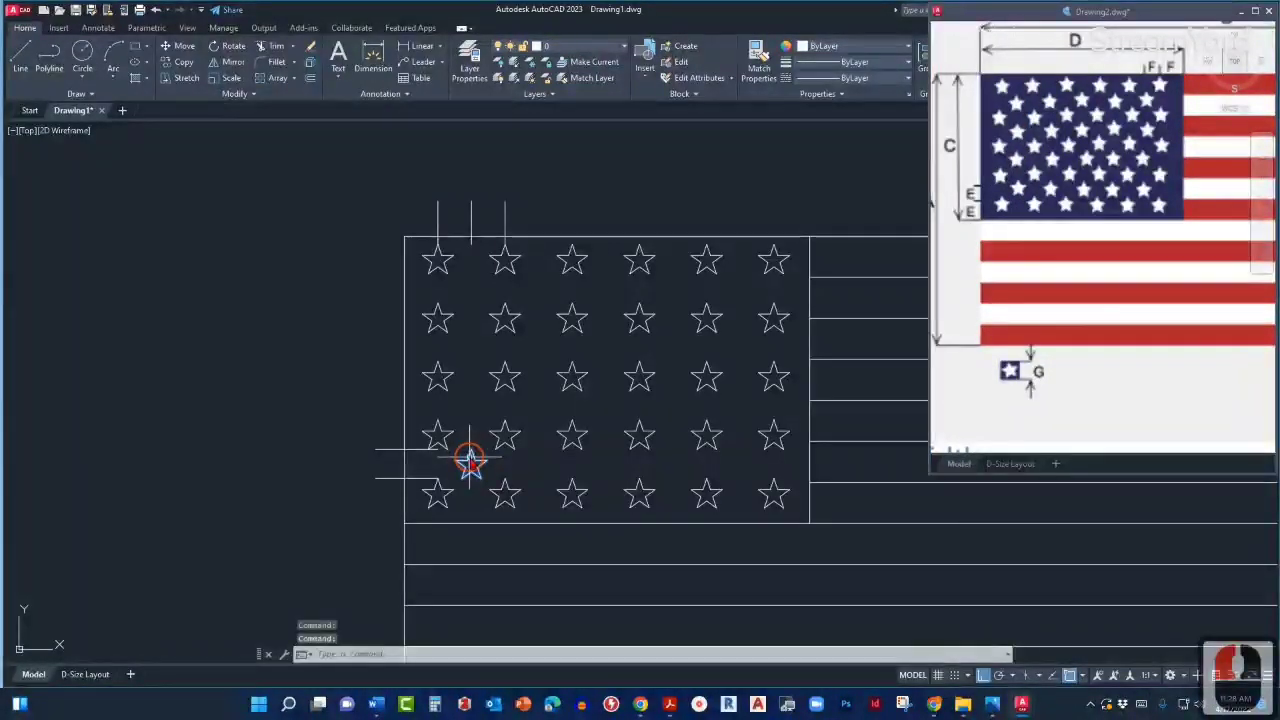
{"action": "type", "text": "c"}
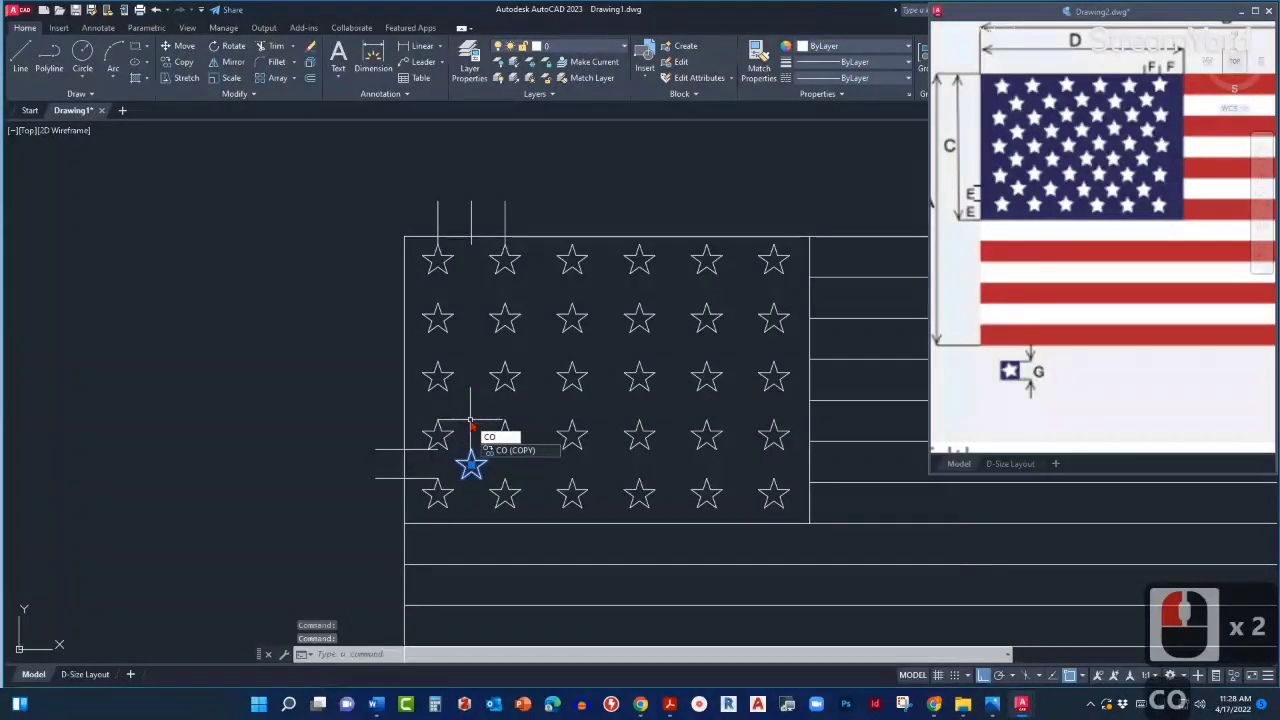
{"action": "key", "text": "Return"}
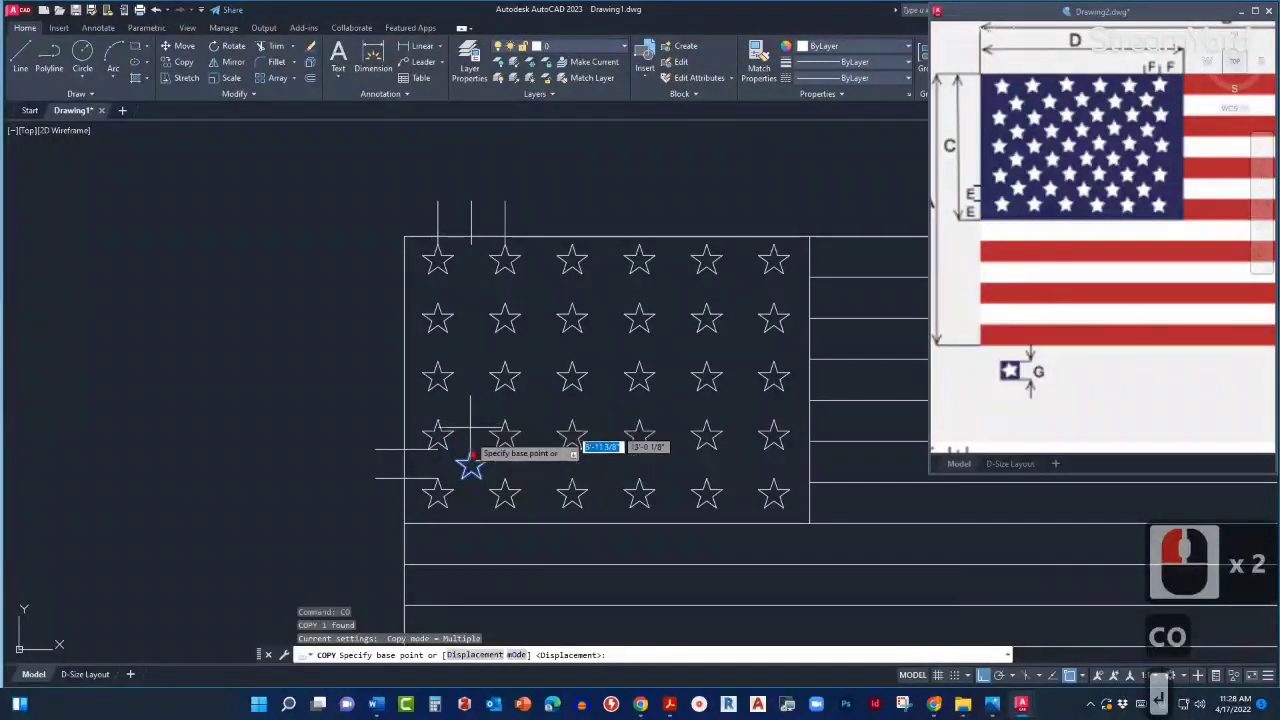
{"action": "scroll", "coordinate": [471, 462], "scroll_direction": "up", "scroll_amount": 3}
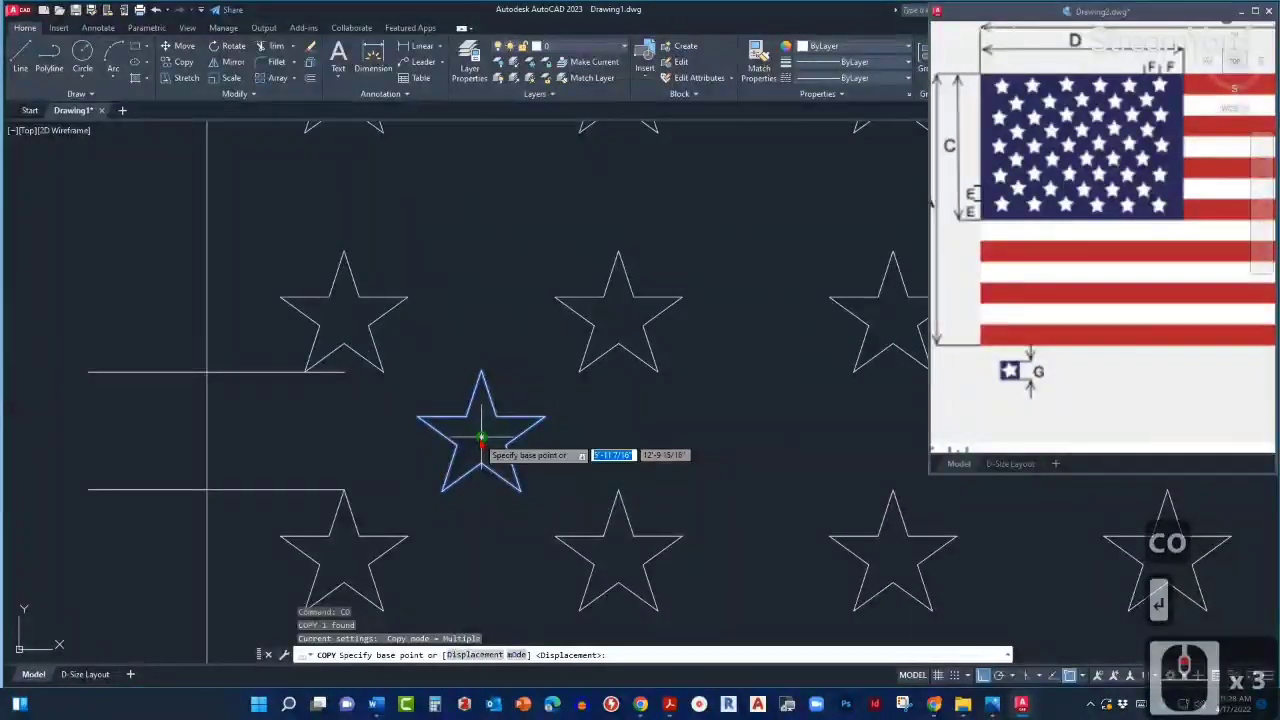
{"action": "left_click", "coordinate": [481, 437]}
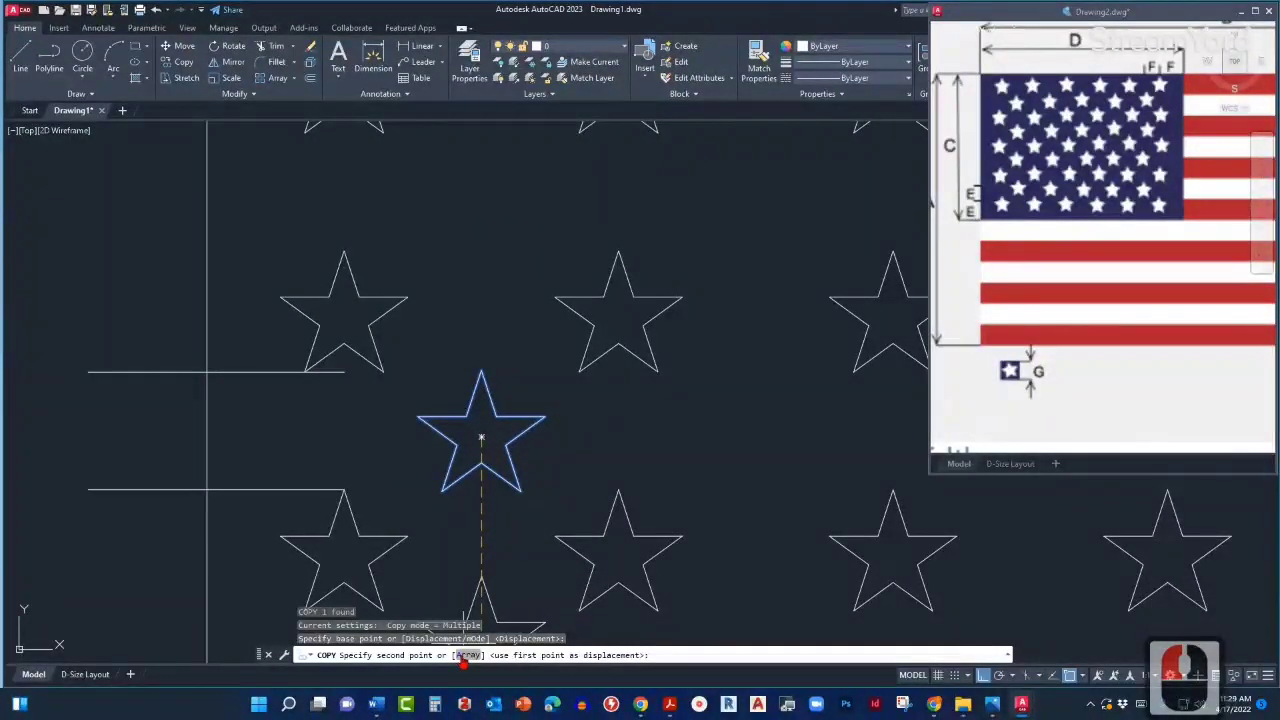
Set the copy of the lowest offset star in the flag's star field to an array of 4 items.
{"action": "left_click", "coordinate": [468, 655]}
{"action": "scroll", "coordinate": [505, 460], "scroll_direction": "down", "scroll_amount": 2}
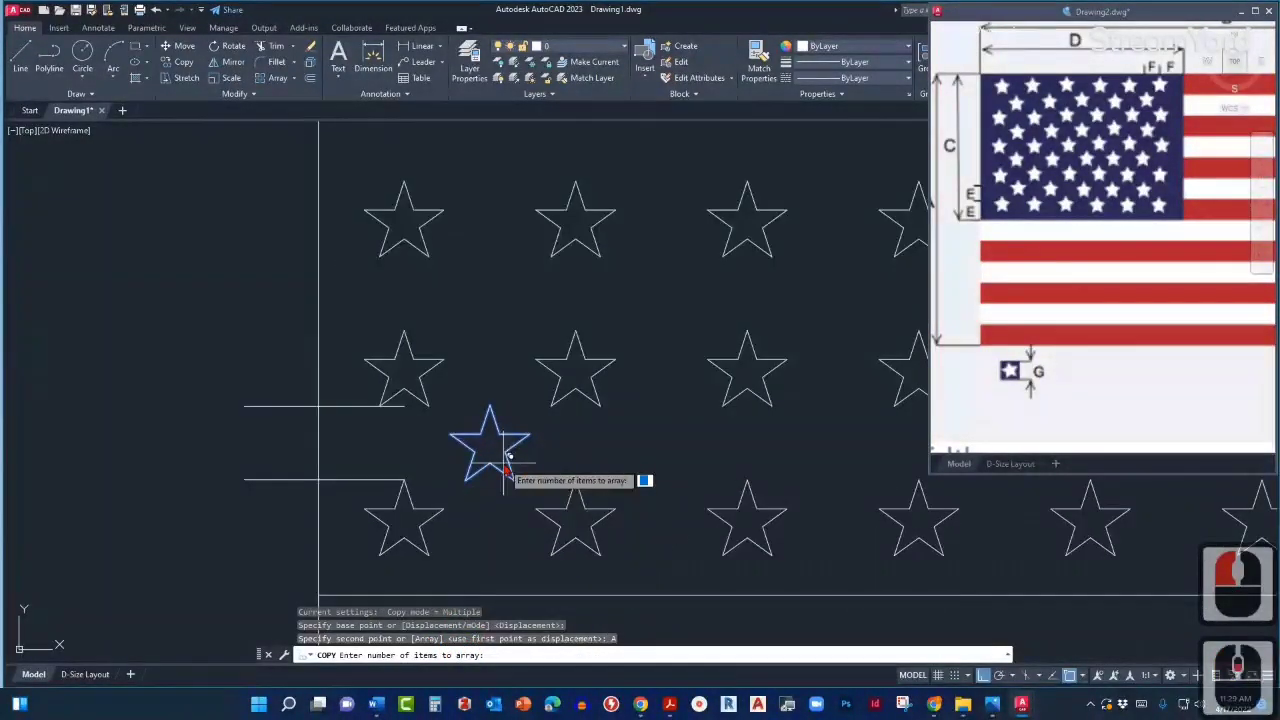
{"action": "scroll", "coordinate": [506, 451], "scroll_direction": "down", "scroll_amount": 2}
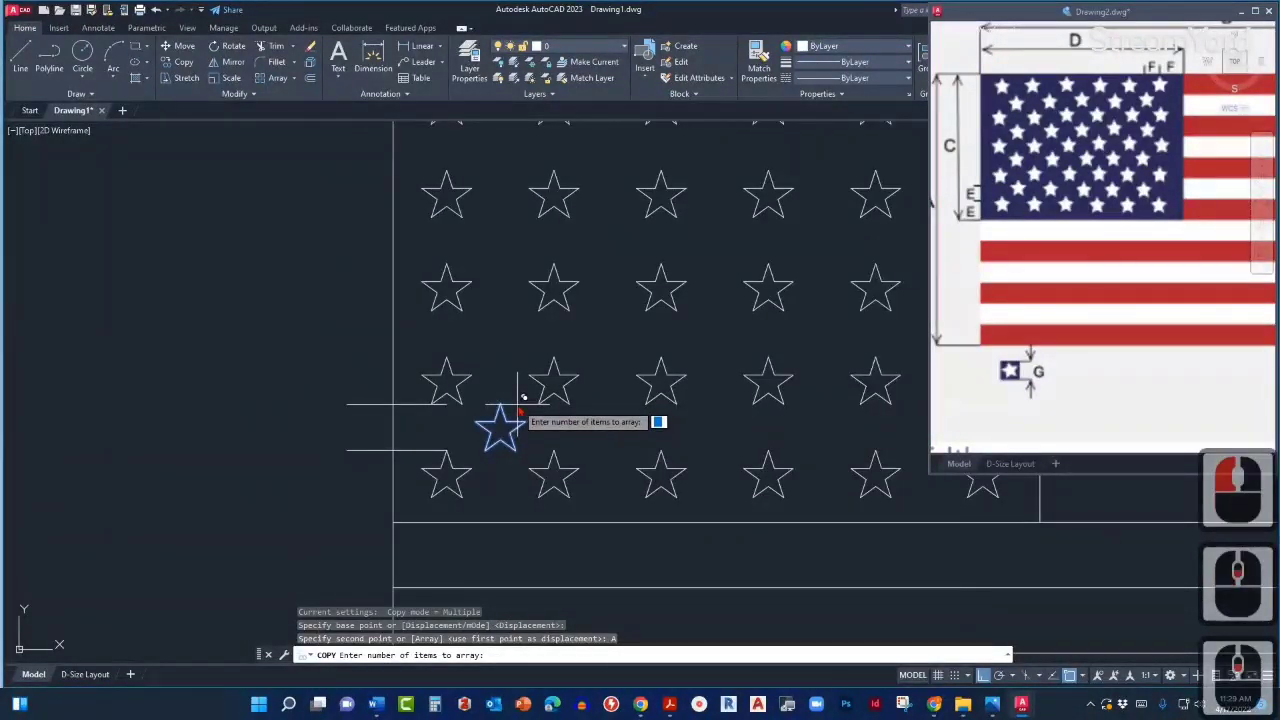
{"action": "scroll", "coordinate": [518, 405], "scroll_direction": "down", "scroll_amount": 2}
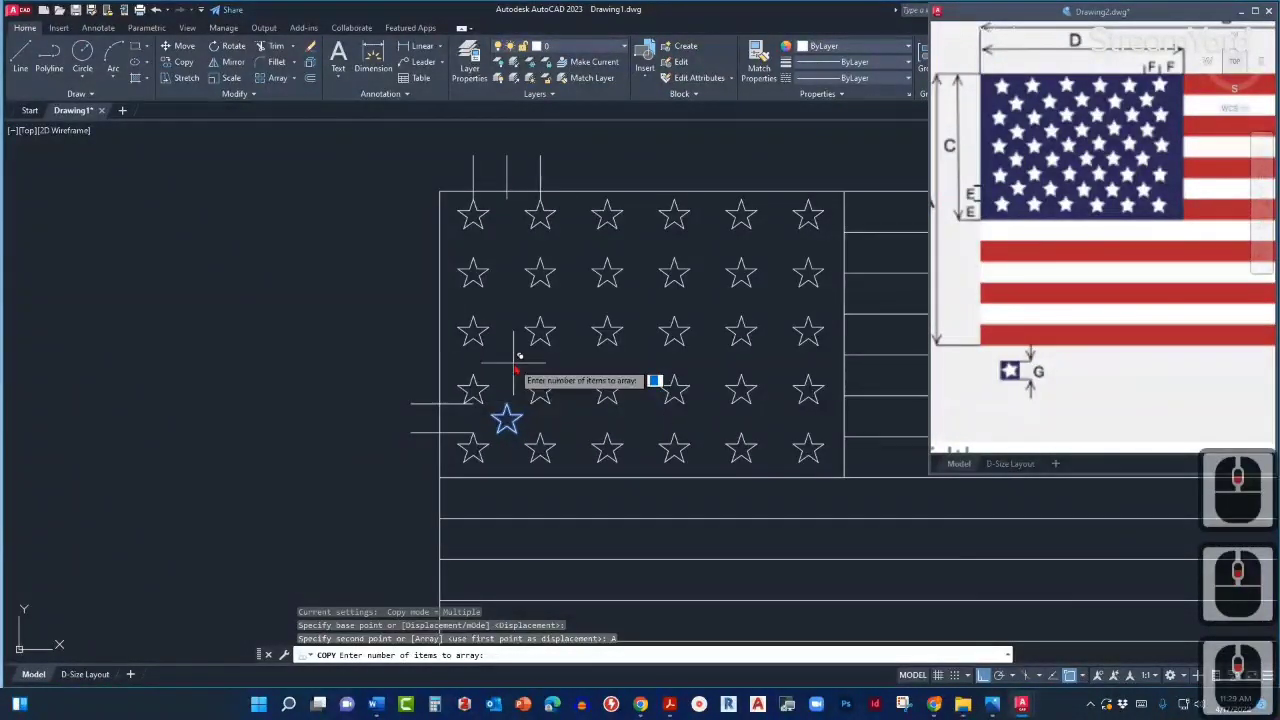
{"action": "type", "text": "5"}
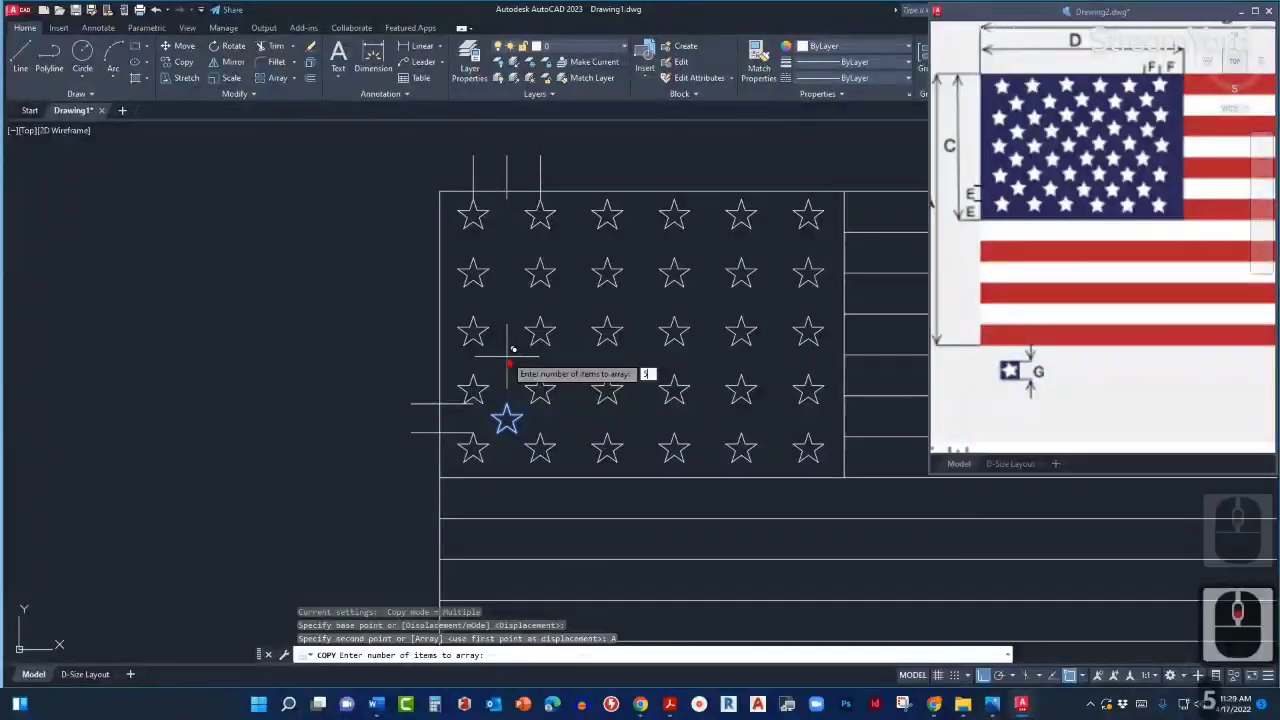
{"action": "key", "text": "BackSpace"}
{"action": "type", "text": "4"}
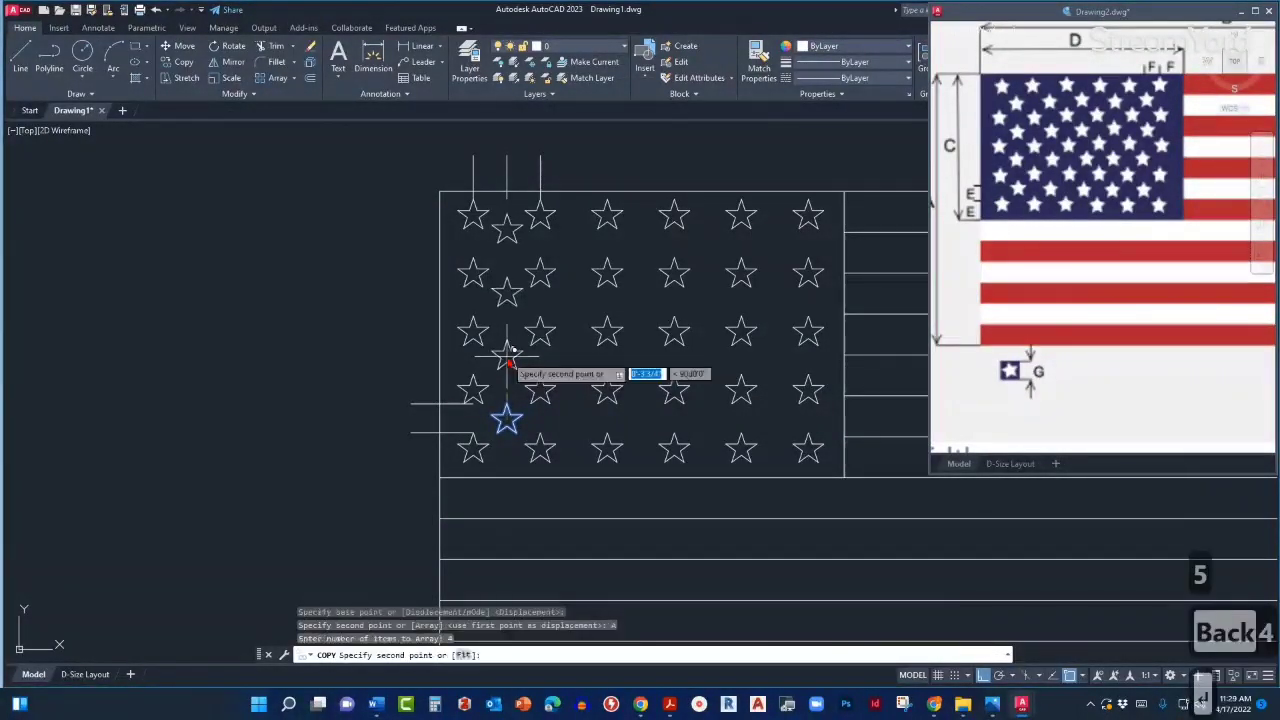
{"action": "key", "text": "Return"}
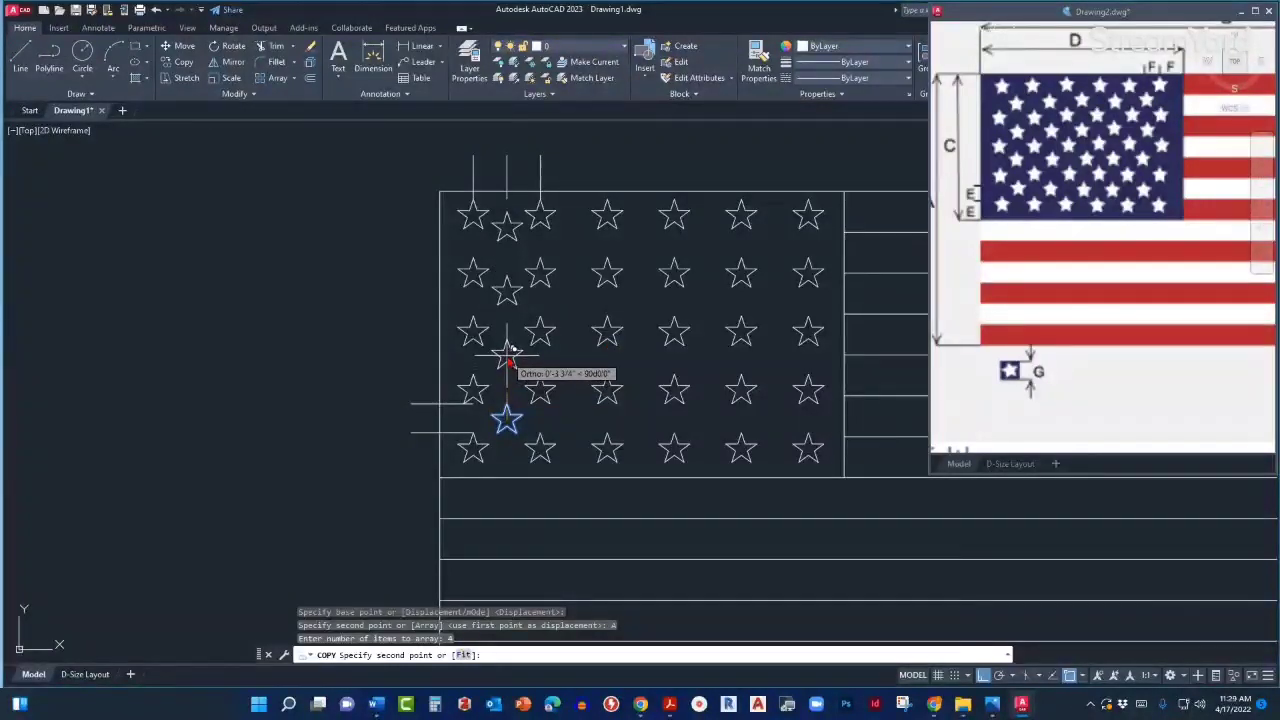
Space the vertical array using M2P between the first-column star in the third row up and the second-column star in the second row up.
{"action": "scroll", "coordinate": [507, 360], "scroll_direction": "up", "scroll_amount": 2}
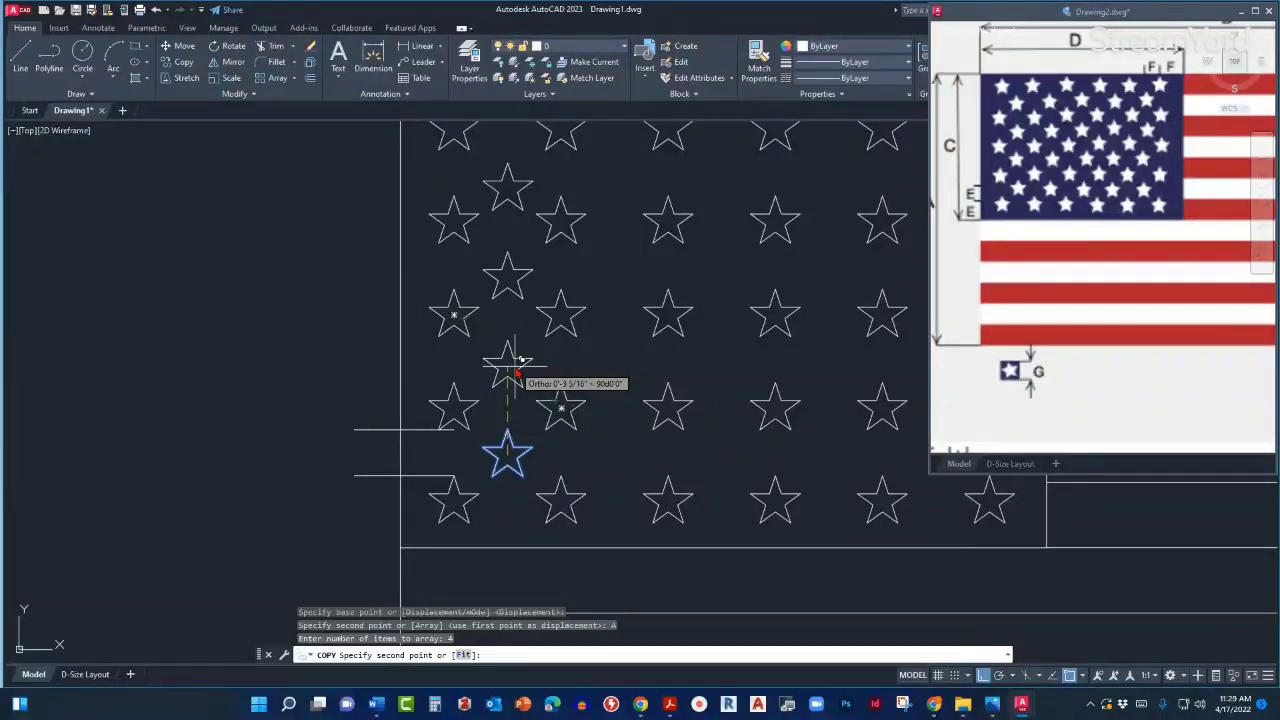
{"action": "type", "text": "M2"}
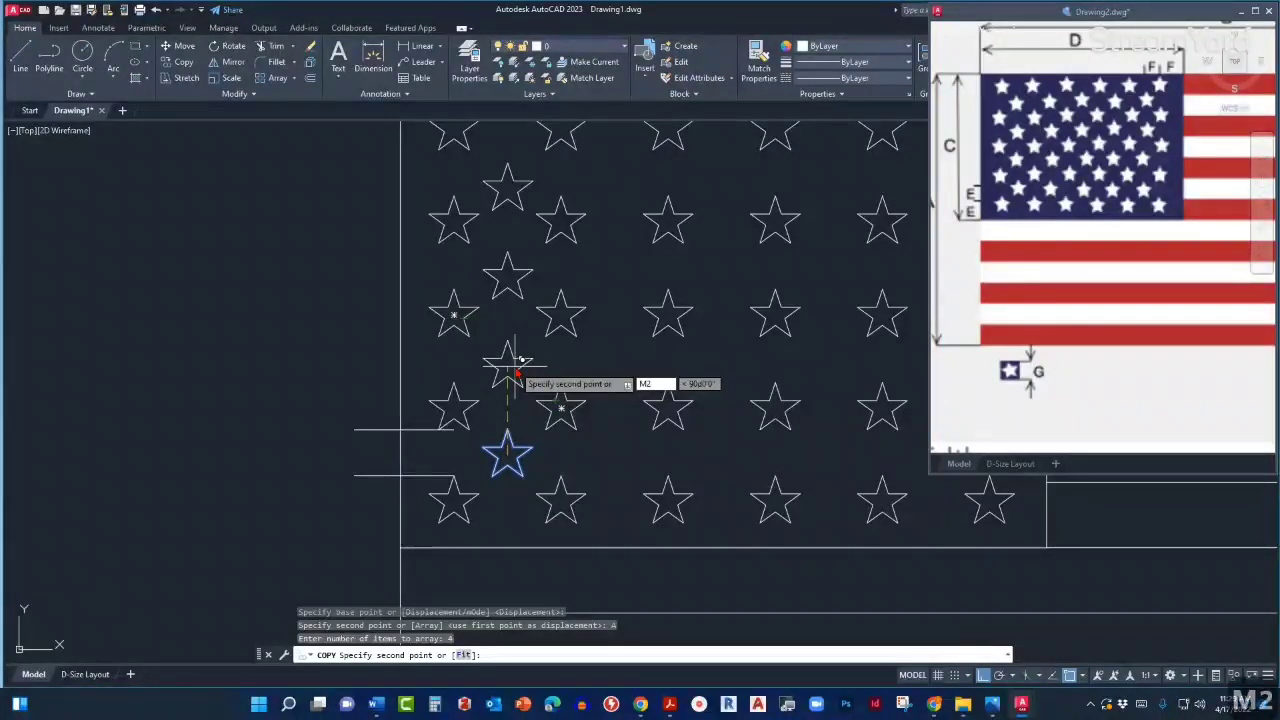
{"action": "type", "text": "P"}
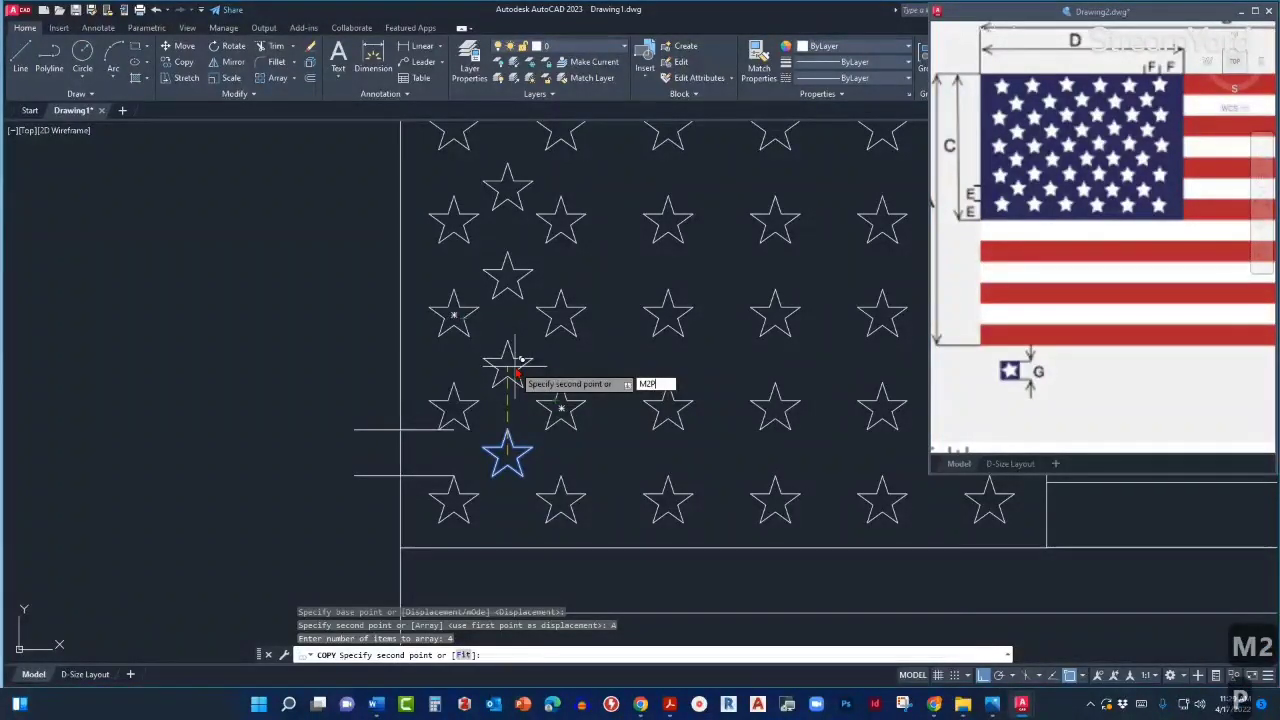
{"action": "key", "text": "Return"}
{"action": "scroll", "coordinate": [506, 350], "scroll_direction": "up", "scroll_amount": 2}
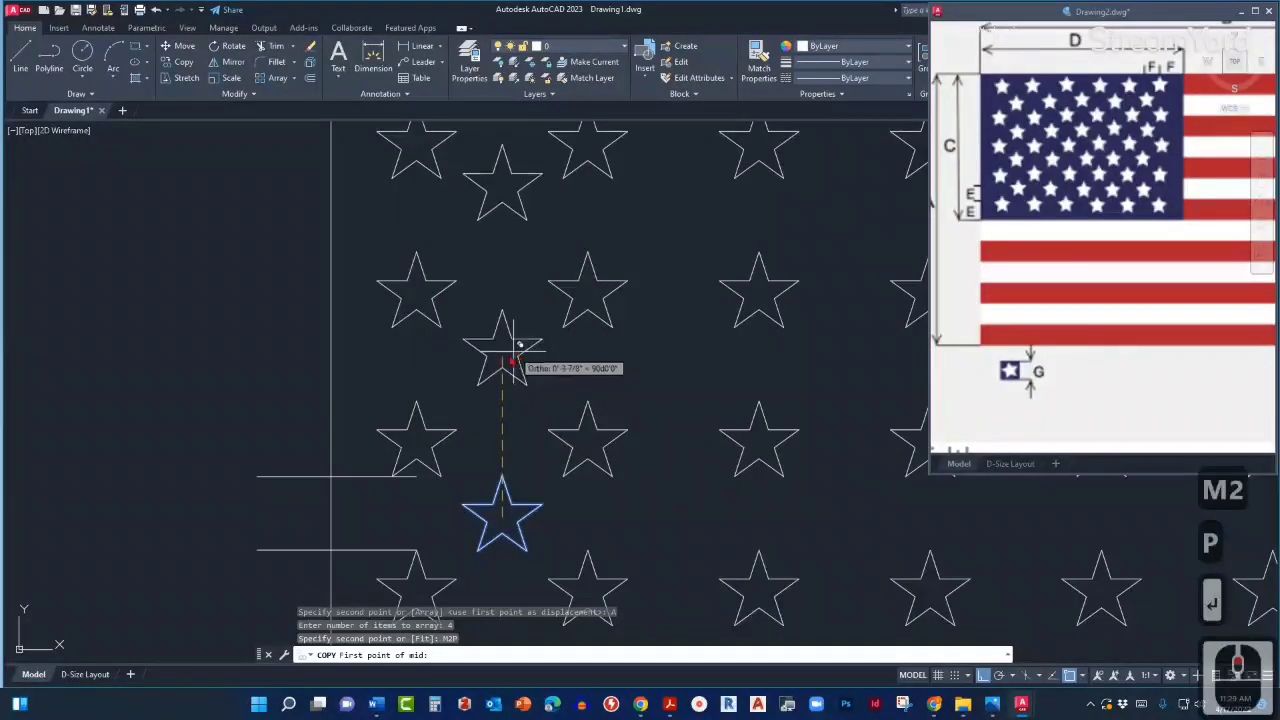
{"action": "left_click", "coordinate": [417, 293]}
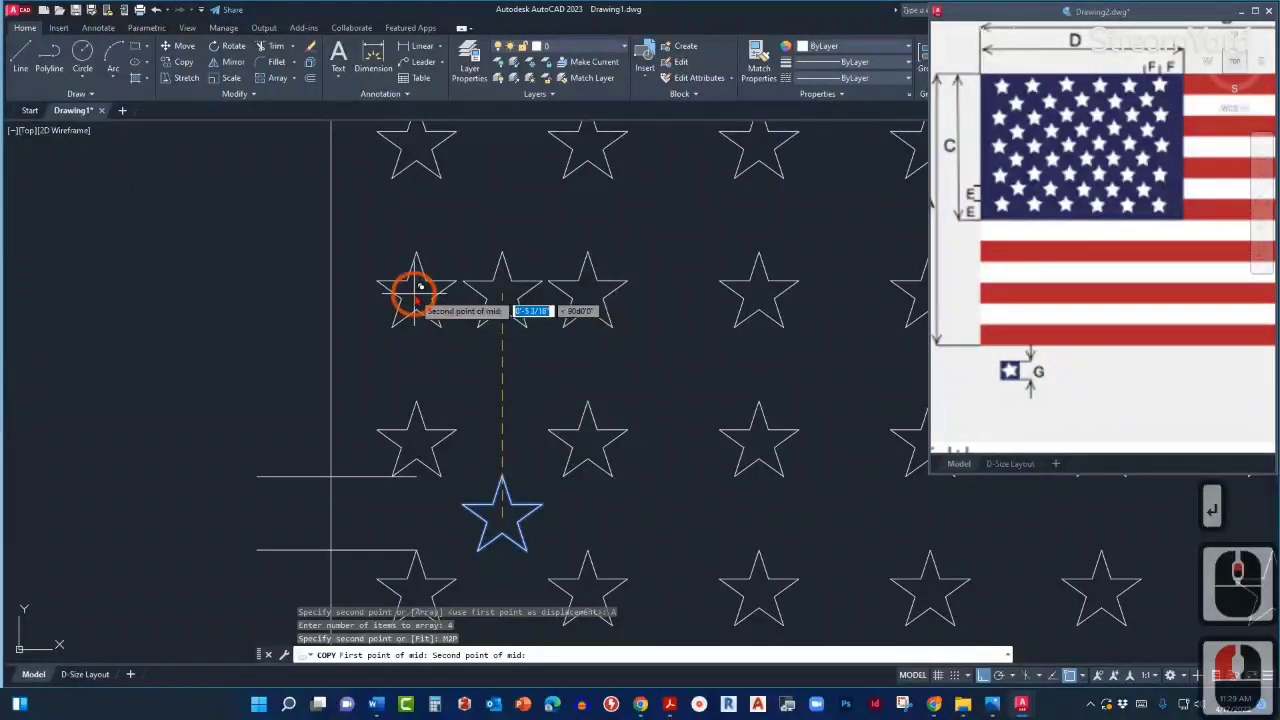
{"action": "left_click", "coordinate": [588, 440]}
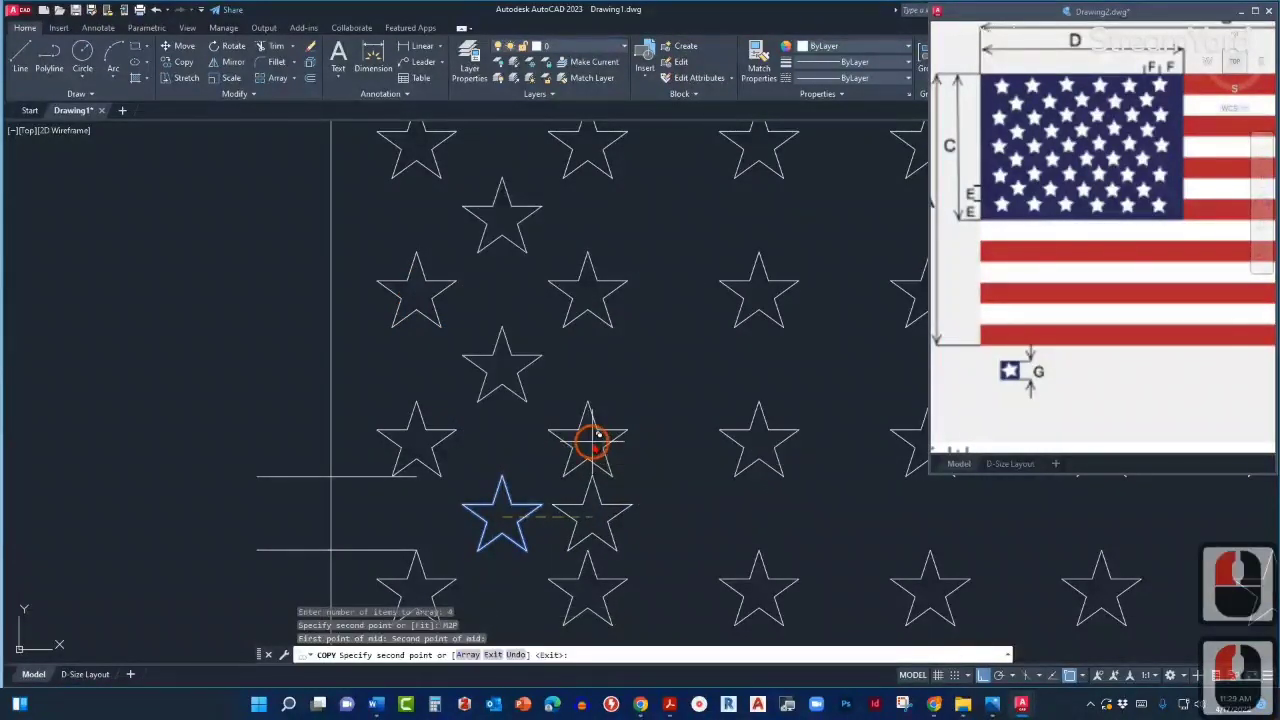
{"action": "scroll", "coordinate": [502, 457], "scroll_direction": "down", "scroll_amount": 3}
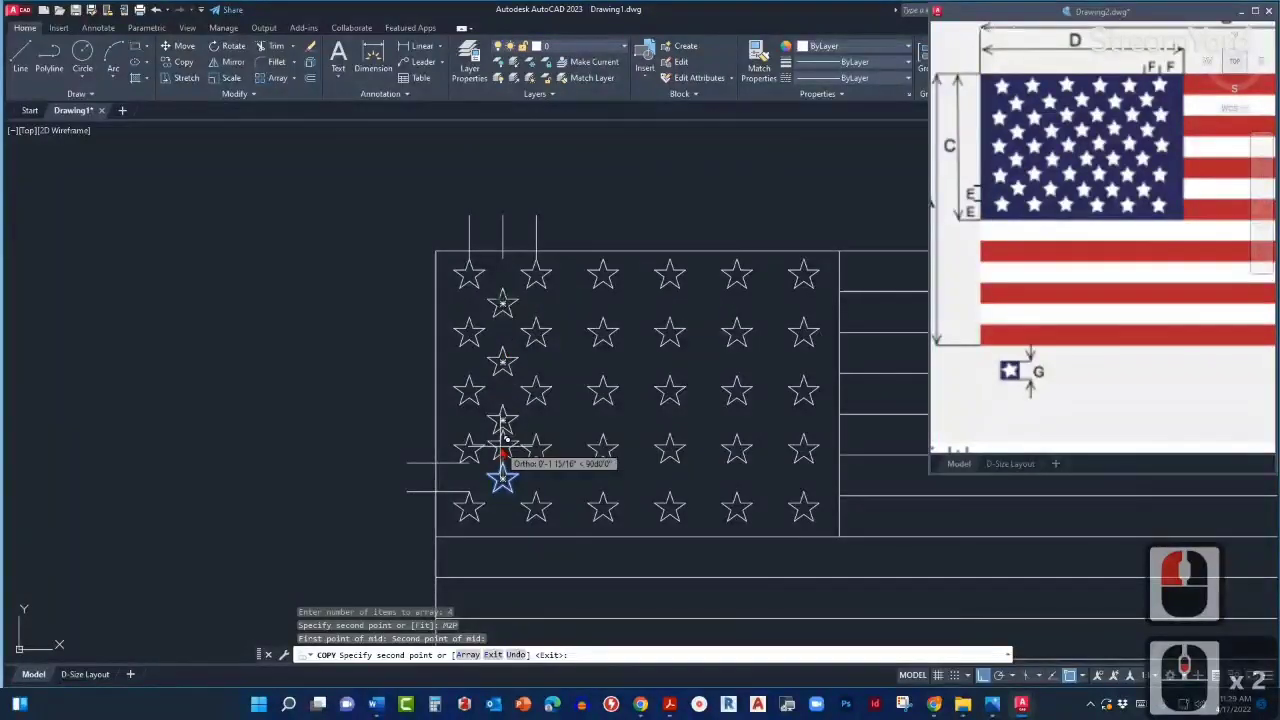
{"action": "key", "text": "Escape"}
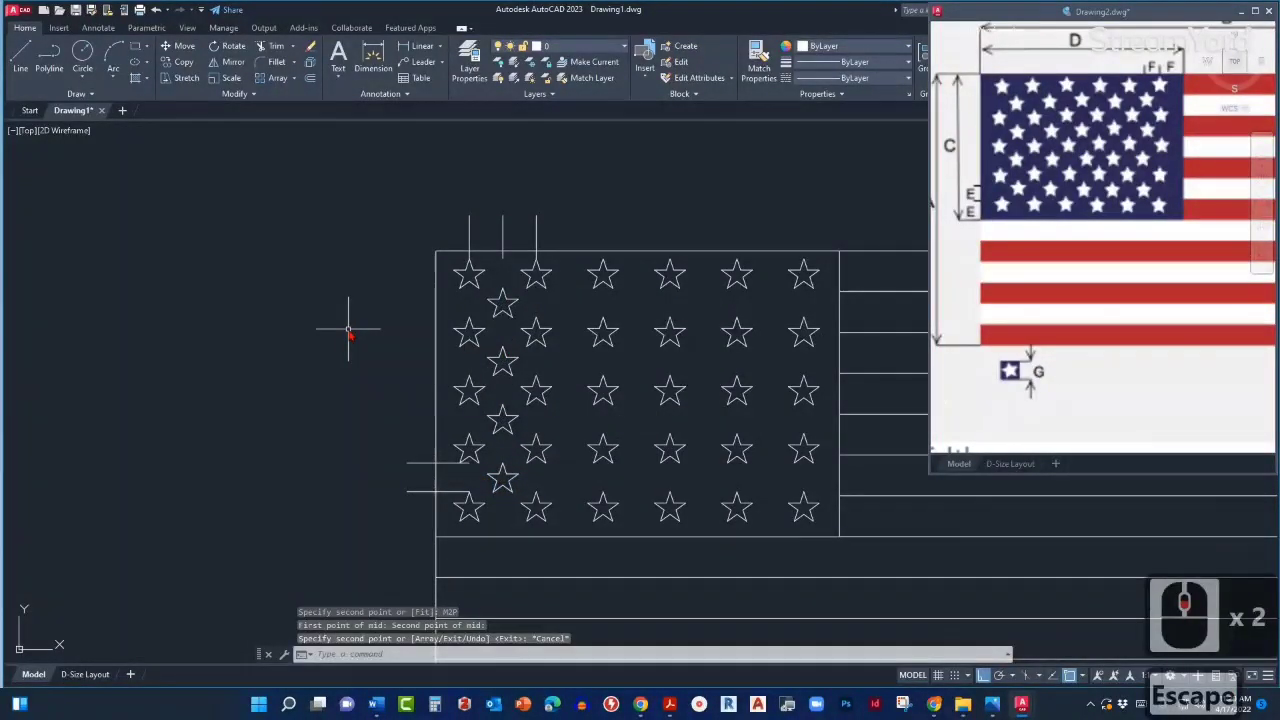
Copy the column of four offset stars from its lowest star's geometric center as an array of 5 items.
{"action": "scroll", "coordinate": [495, 360], "scroll_direction": "up", "scroll_amount": 2}
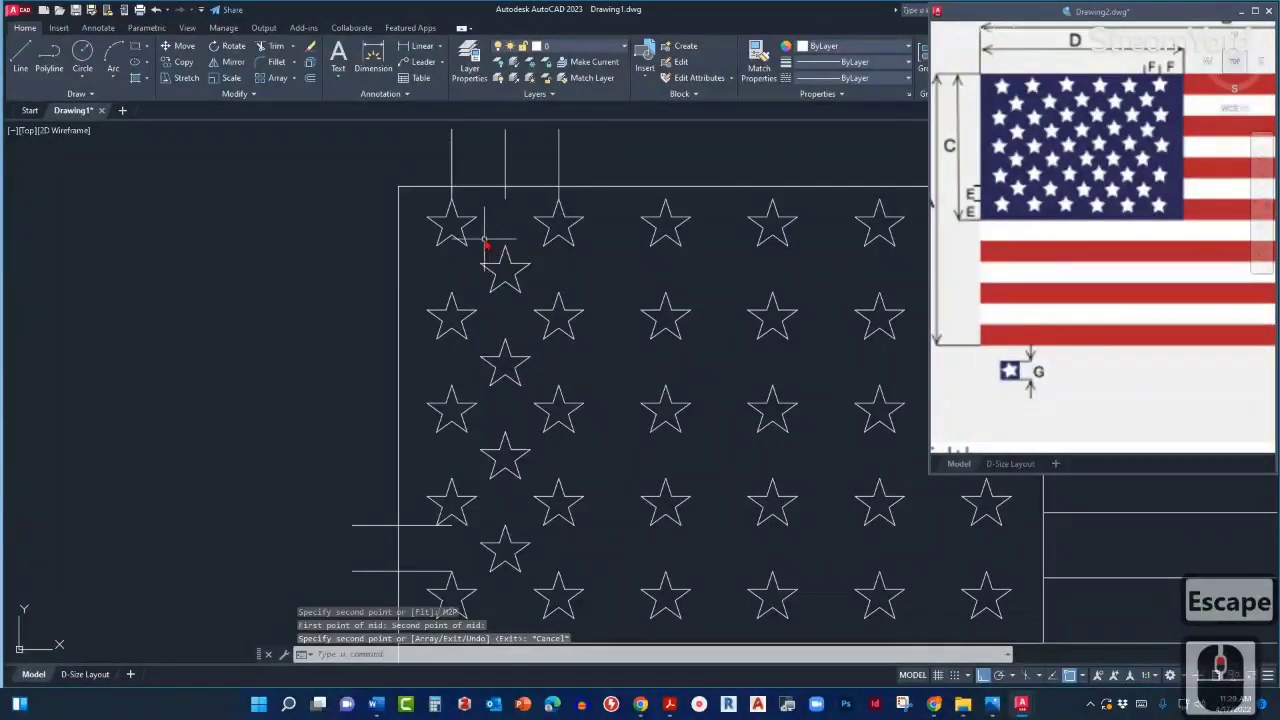
{"action": "left_click", "coordinate": [512, 572]}
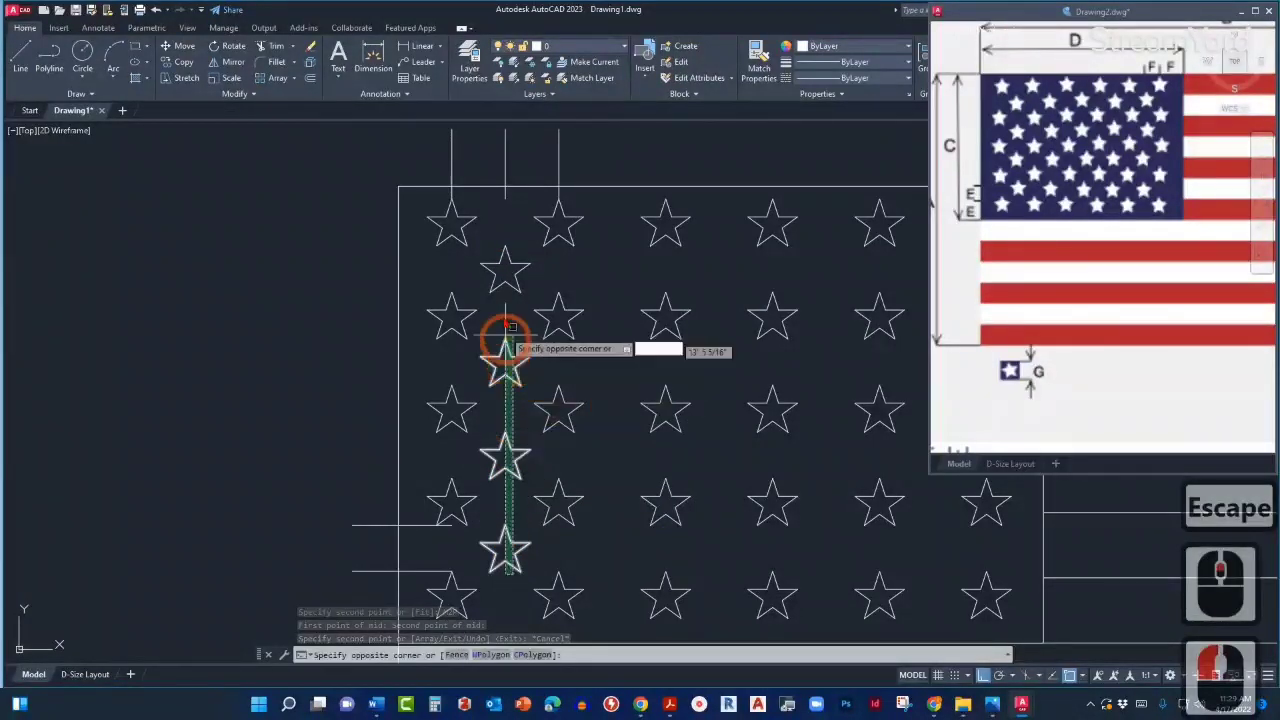
{"action": "left_click", "coordinate": [505, 262]}
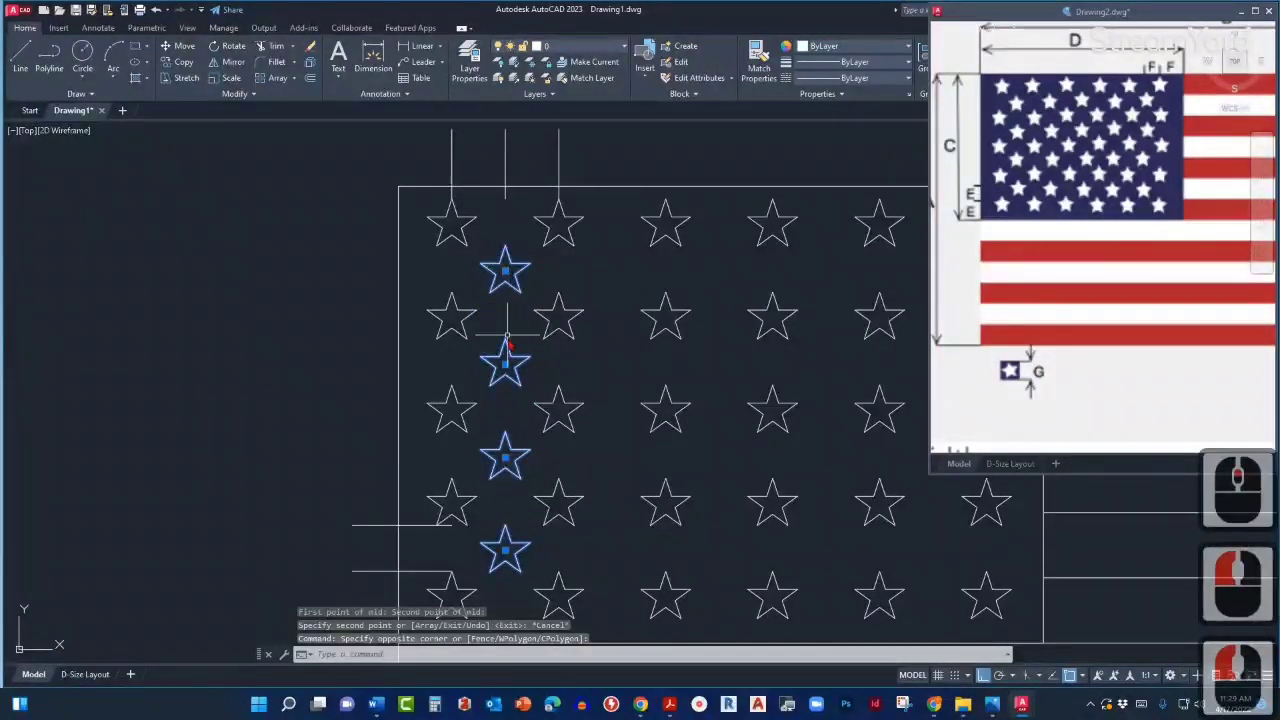
{"action": "scroll", "coordinate": [560, 390], "scroll_direction": "down", "scroll_amount": 2}
{"action": "middle_click_drag", "start_coordinate": [557, 383], "coordinate": [523, 390]}
{"action": "type", "text": "co"}
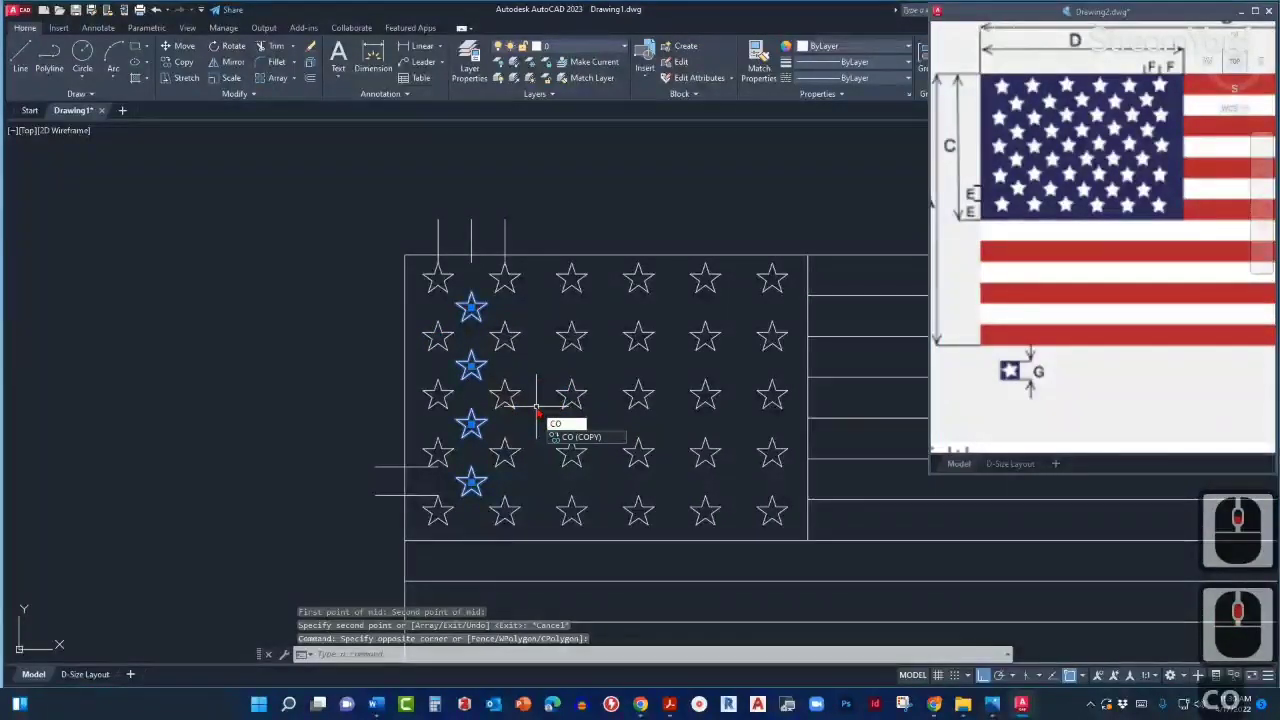
{"action": "key", "text": "Return"}
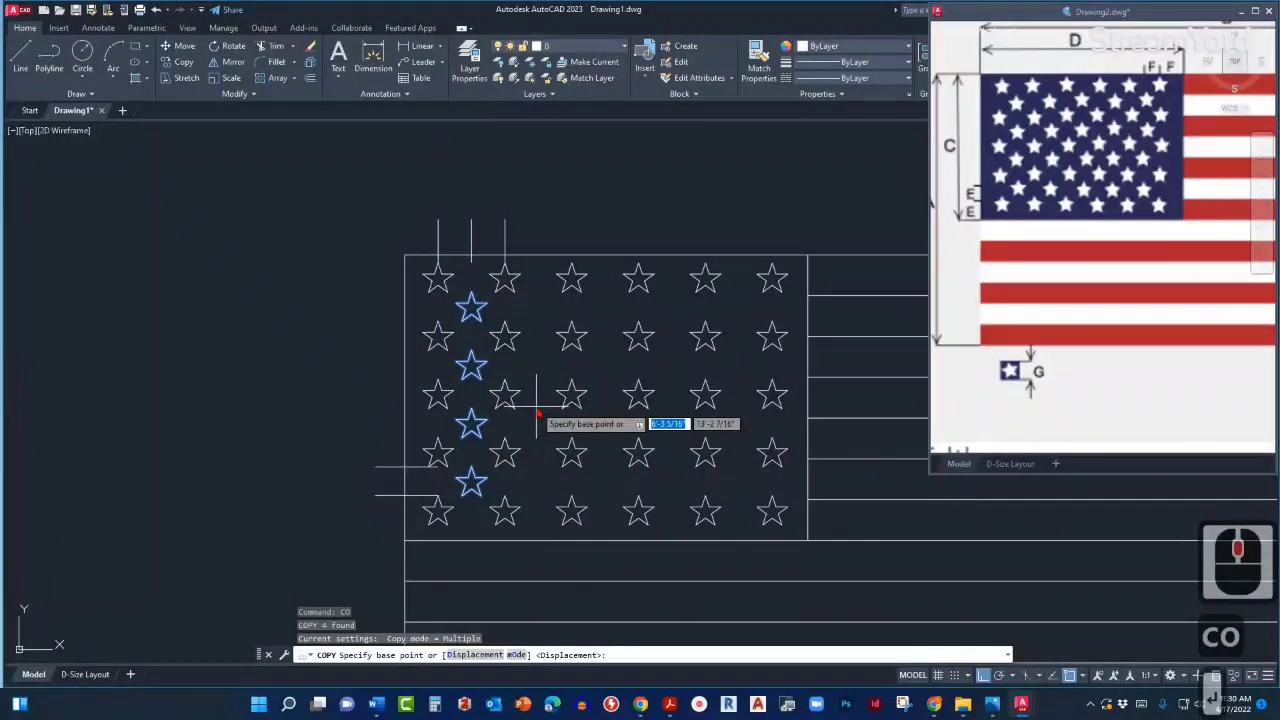
{"action": "scroll", "coordinate": [532, 425], "scroll_direction": "up", "scroll_amount": 3}
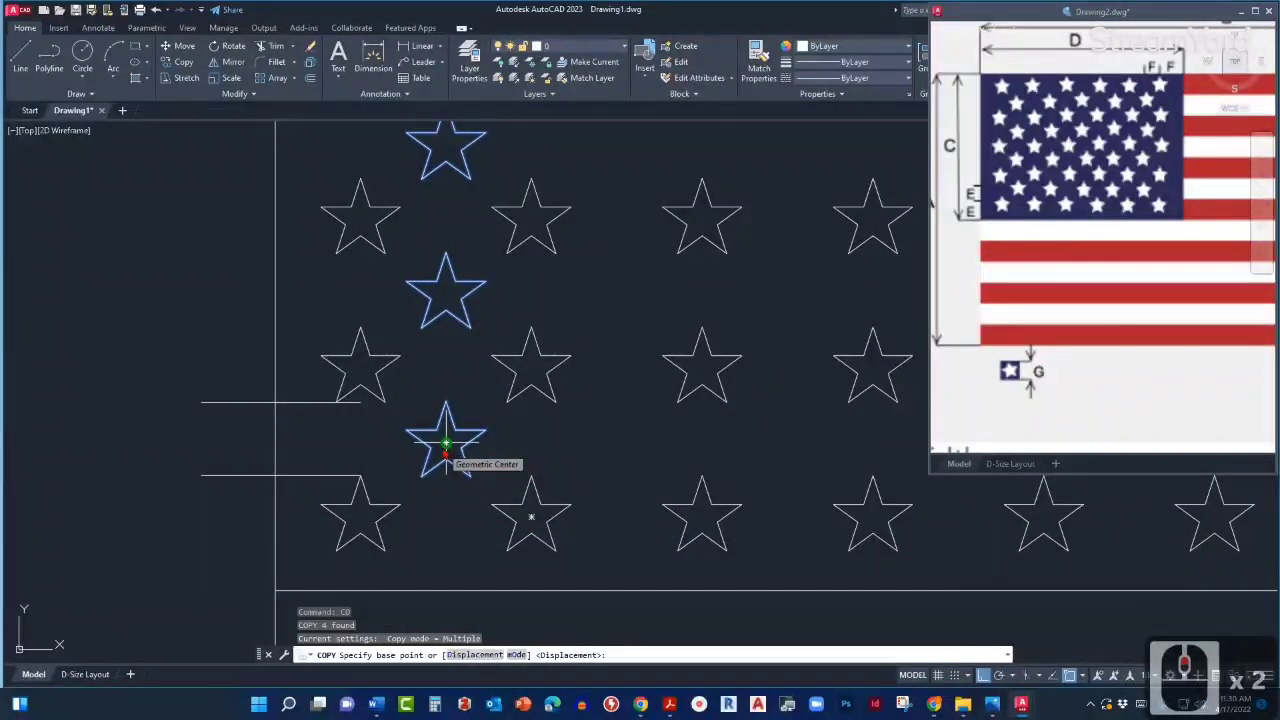
{"action": "left_click", "coordinate": [445, 447]}
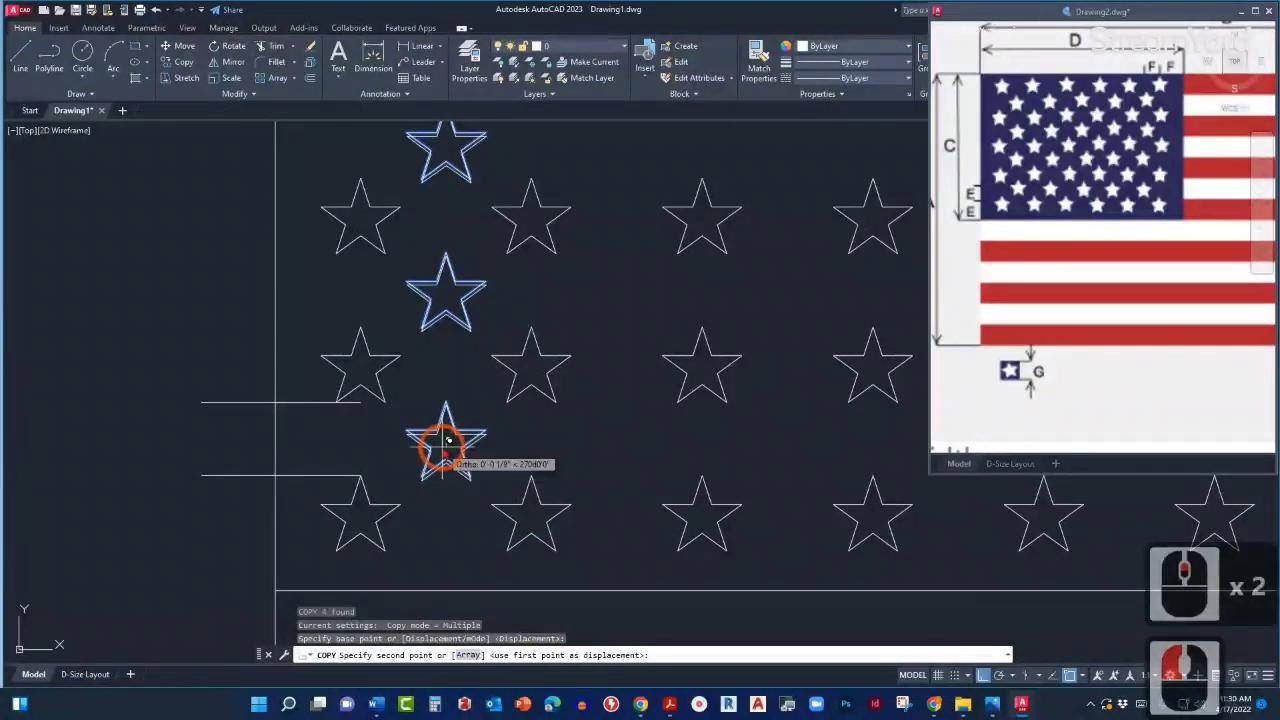
{"action": "scroll", "coordinate": [560, 450], "scroll_direction": "down", "scroll_amount": 2}
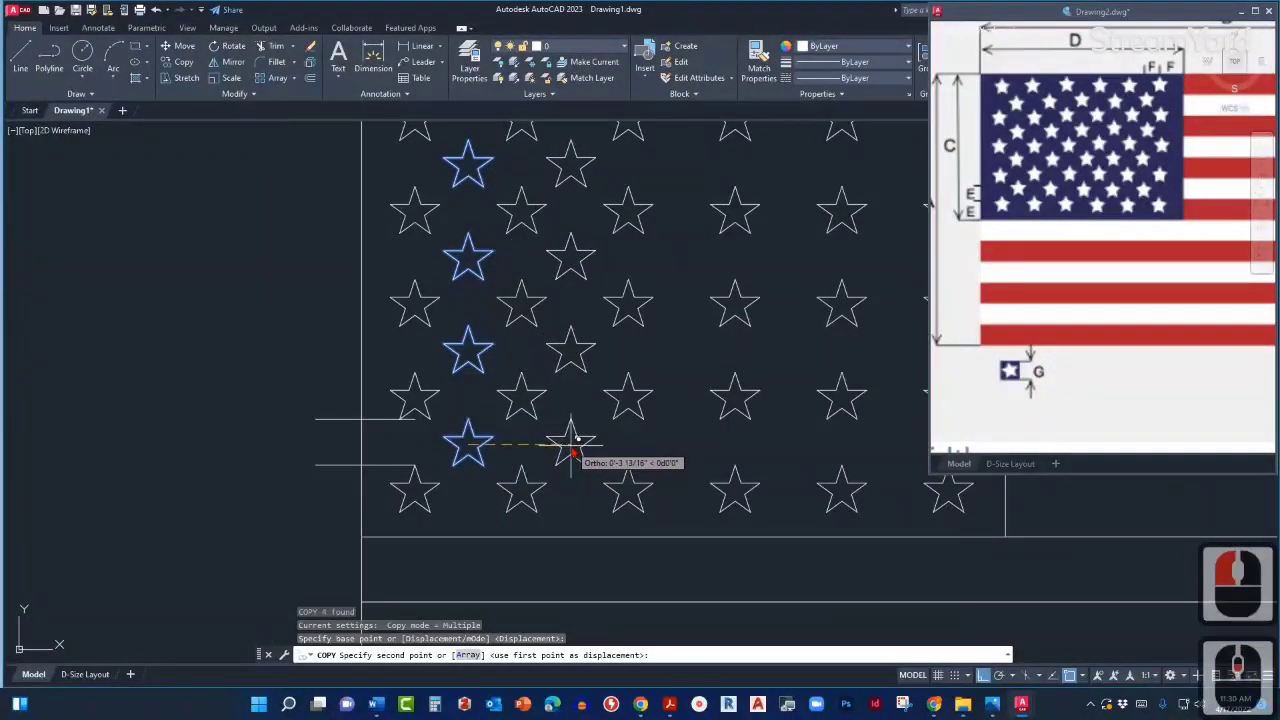
{"action": "type", "text": "A"}
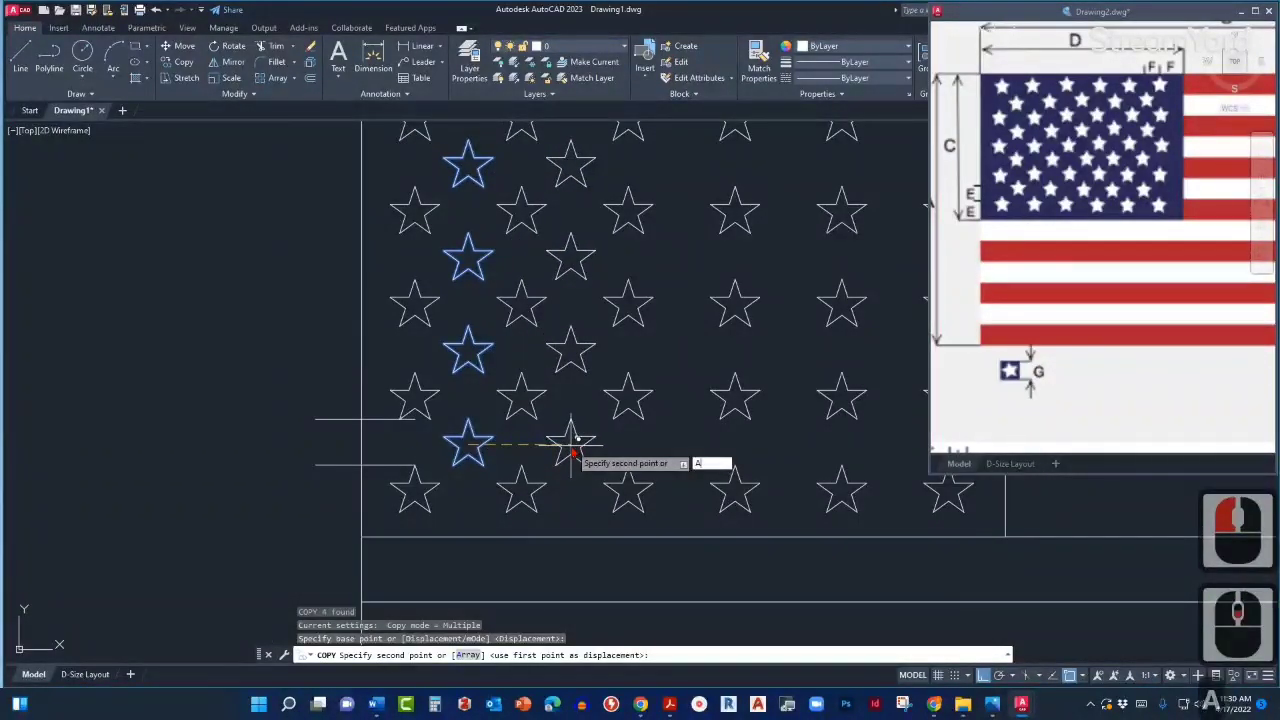
{"action": "key", "text": "Return"}
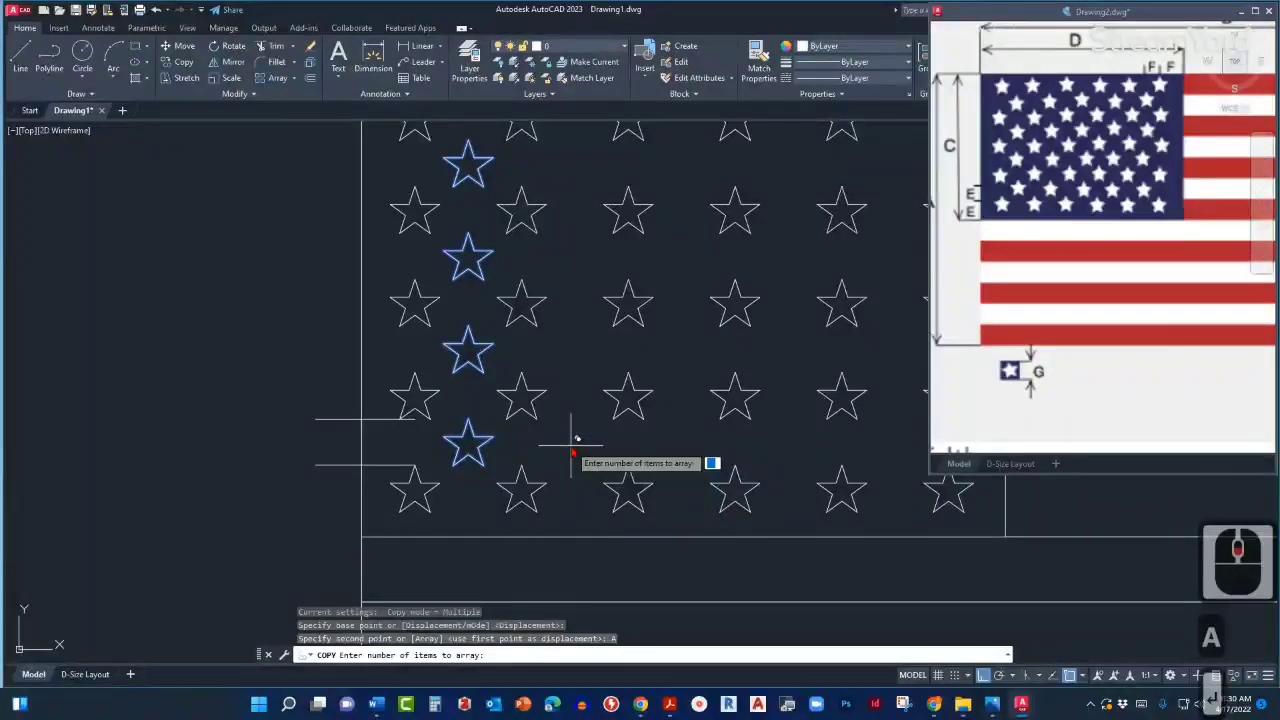
{"action": "scroll", "coordinate": [575, 440], "scroll_direction": "down", "scroll_amount": 2}
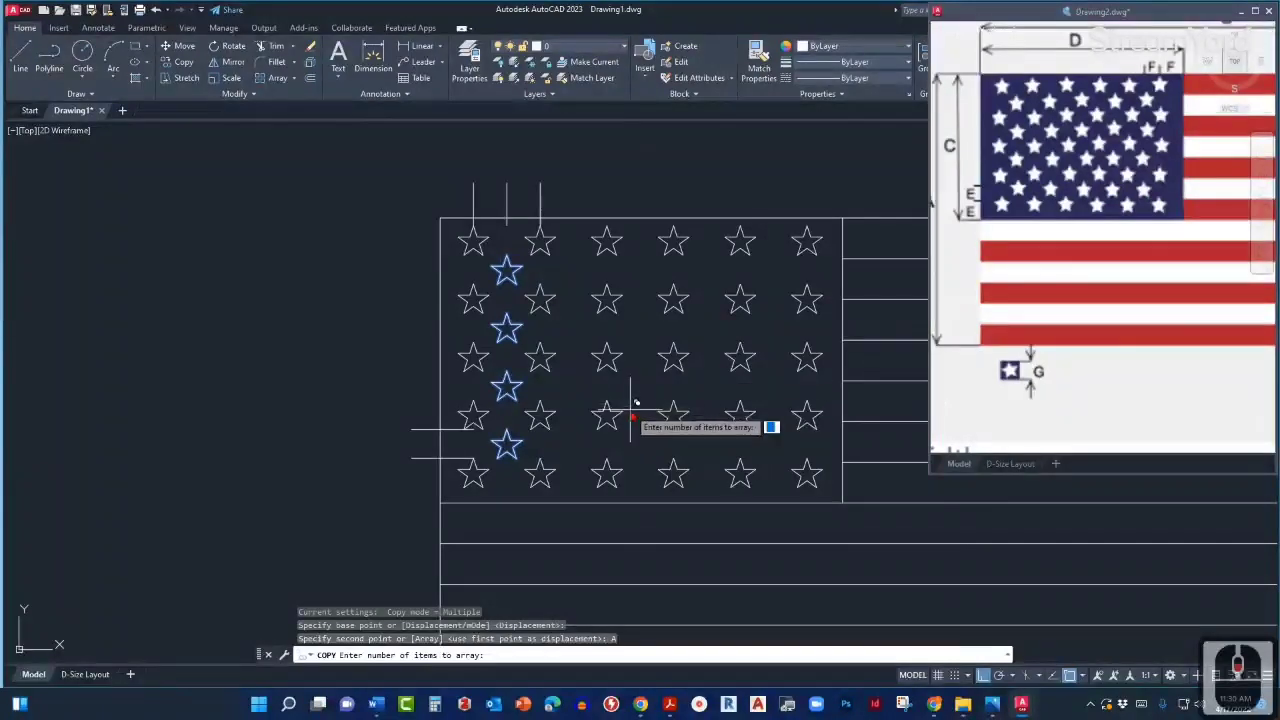
{"action": "key", "text": "Return"}
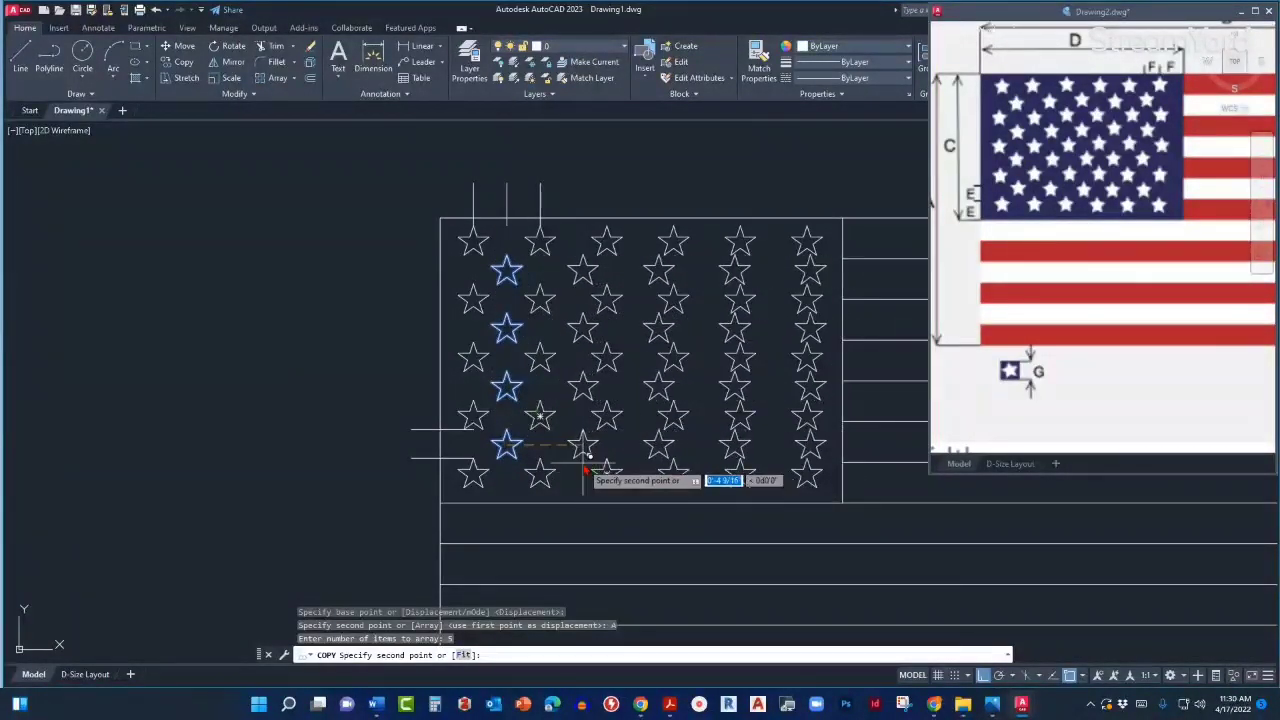
Space the column array horizontally using M2P between the second-column star in the second row up and the third-column star in the bottom row.
{"action": "scroll", "coordinate": [580, 440], "scroll_direction": "up", "scroll_amount": 2}
{"action": "type", "text": "M2P"}
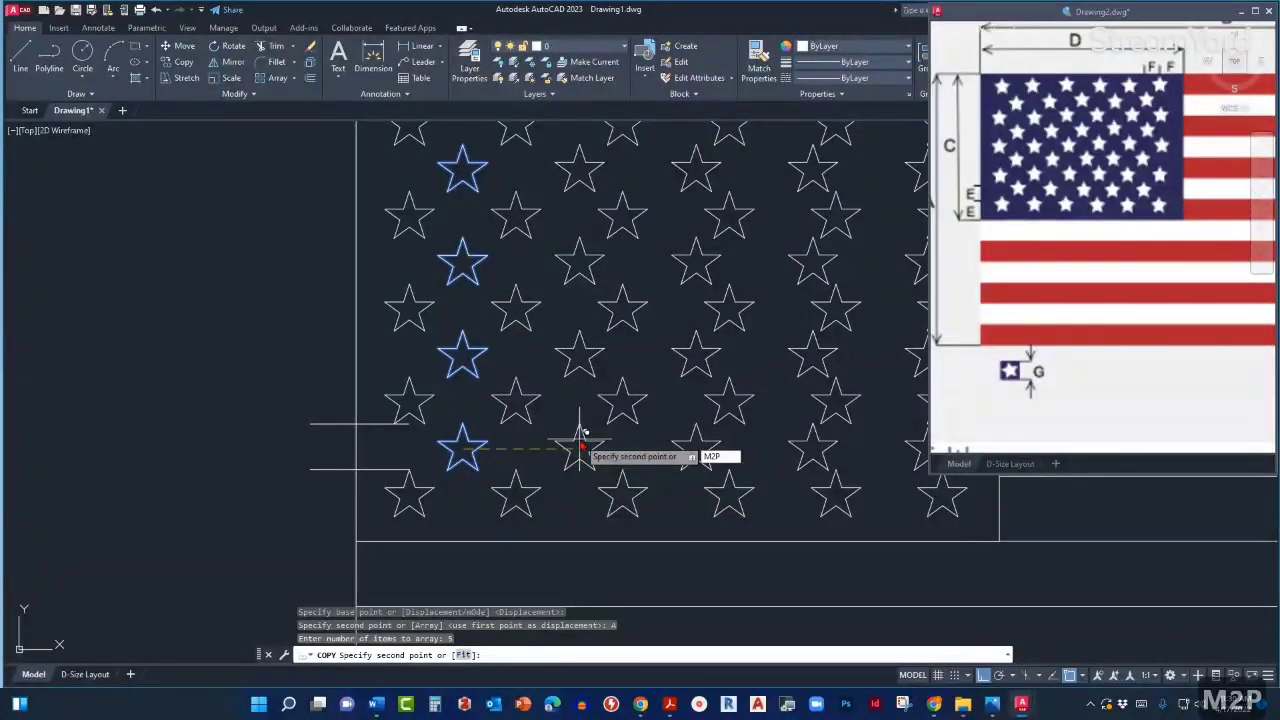
{"action": "key", "text": "Return"}
{"action": "scroll", "coordinate": [565, 445], "scroll_direction": "up", "scroll_amount": 2}
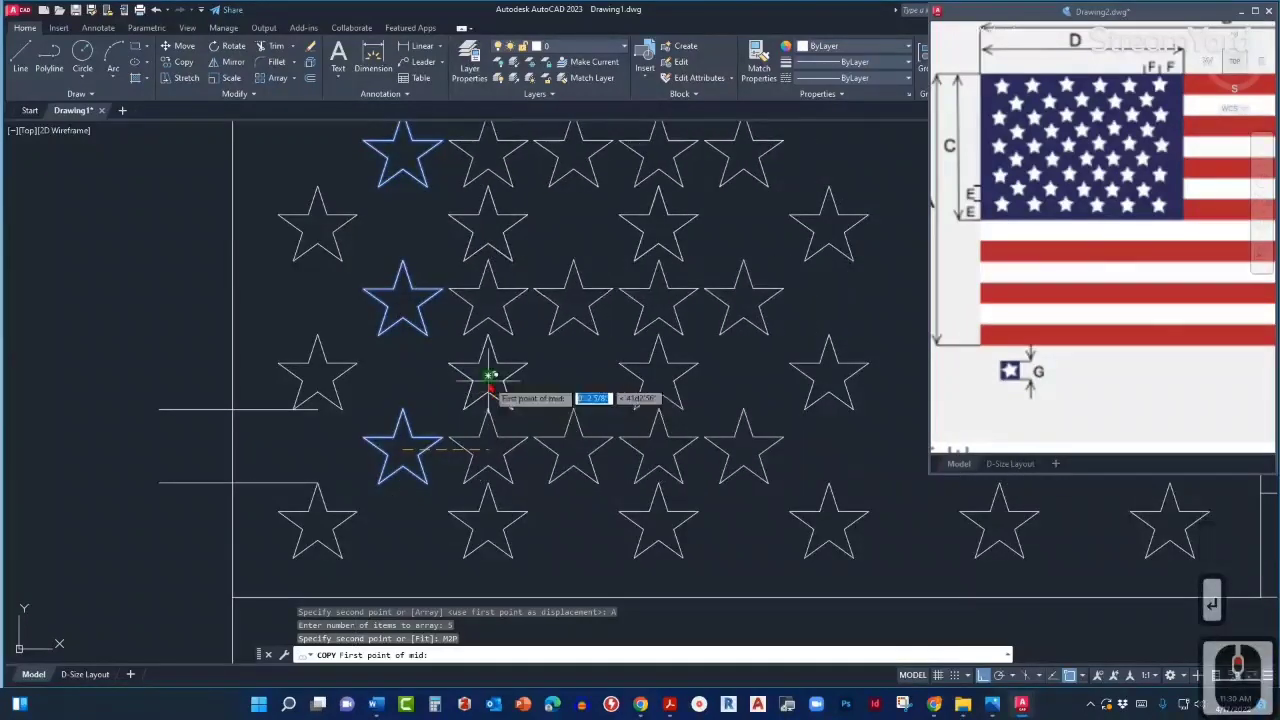
{"action": "scroll", "coordinate": [488, 377], "scroll_direction": "down", "scroll_amount": 2}
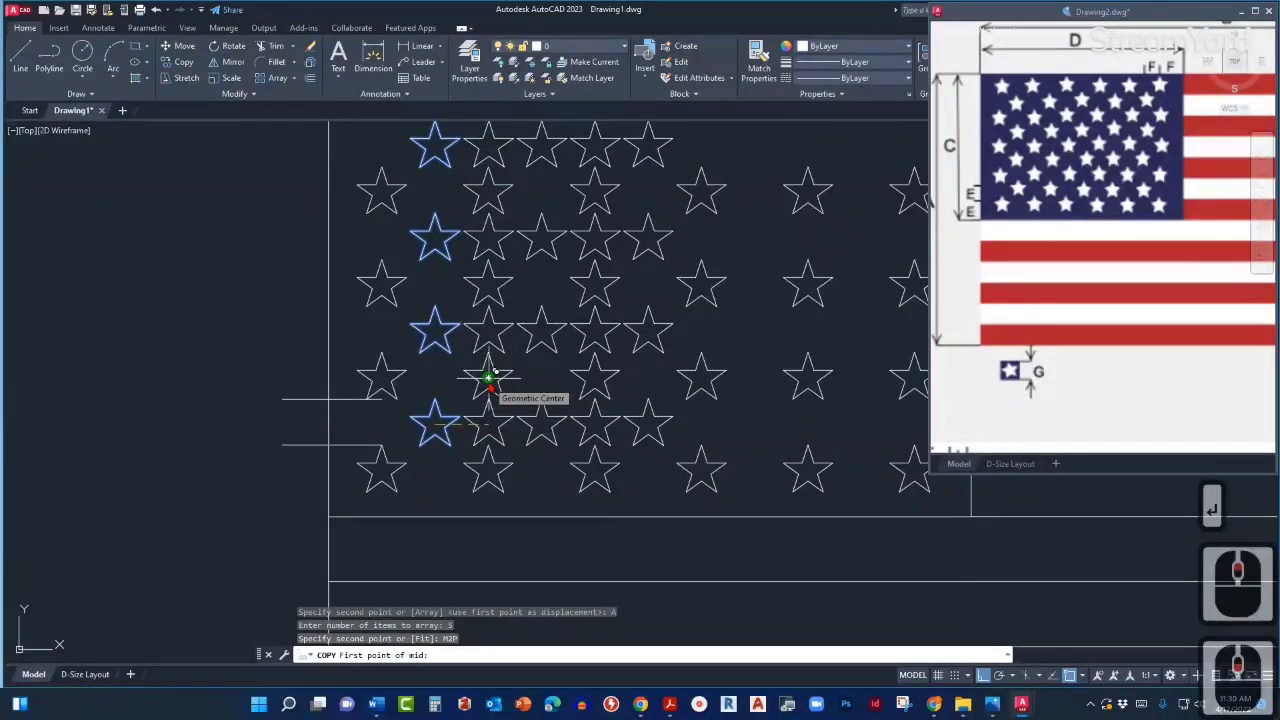
{"action": "left_click", "coordinate": [488, 377]}
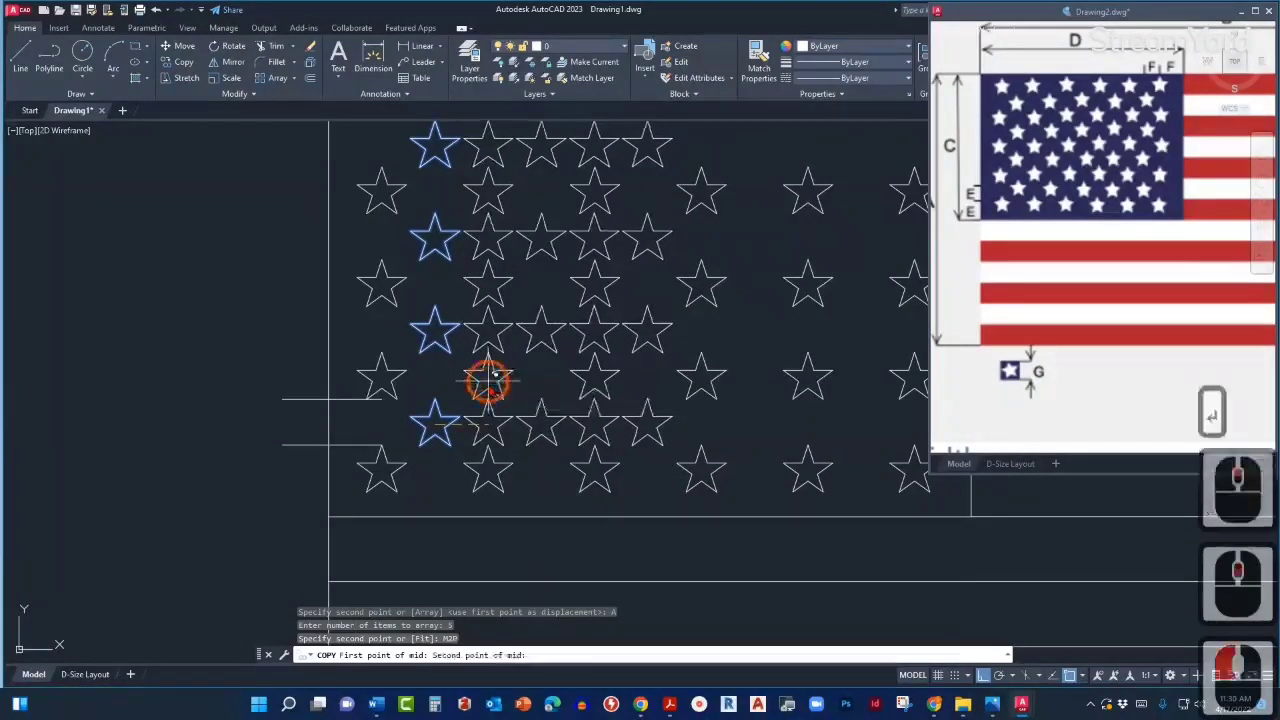
{"action": "left_click", "coordinate": [595, 470]}
{"action": "scroll", "coordinate": [528, 484], "scroll_direction": "down", "scroll_amount": 2}
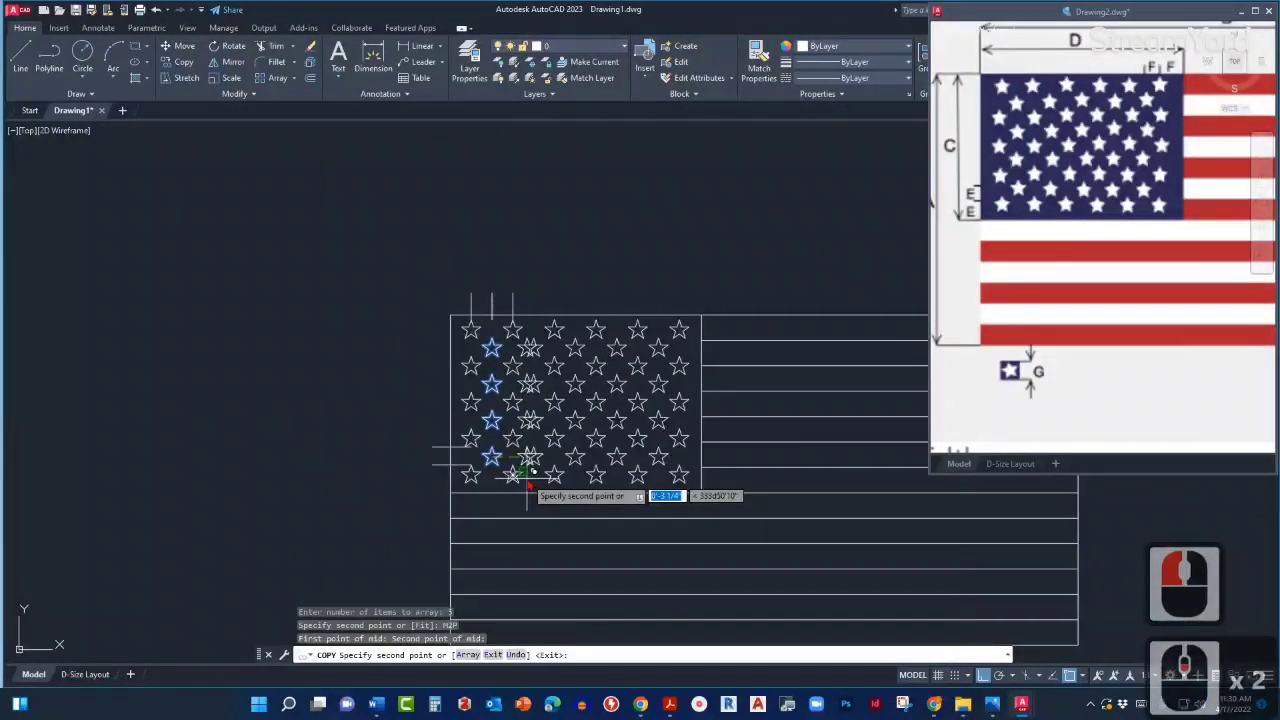
{"action": "key", "text": "Escape"}
Delete the three vertical construction lines above the star field and the two horizontal ones at its left edge.
{"action": "scroll", "coordinate": [575, 435], "scroll_direction": "up", "scroll_amount": 2}
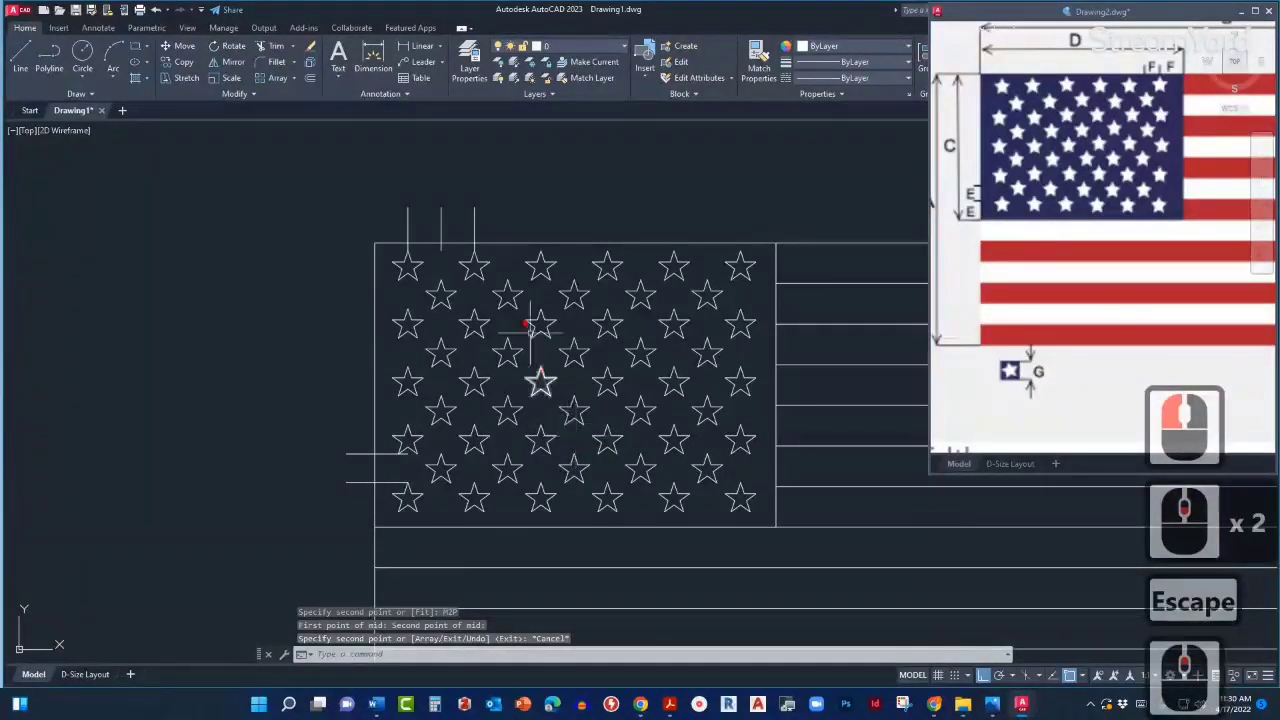
{"action": "left_click", "coordinate": [486, 226]}
{"action": "left_click", "coordinate": [371, 200]}
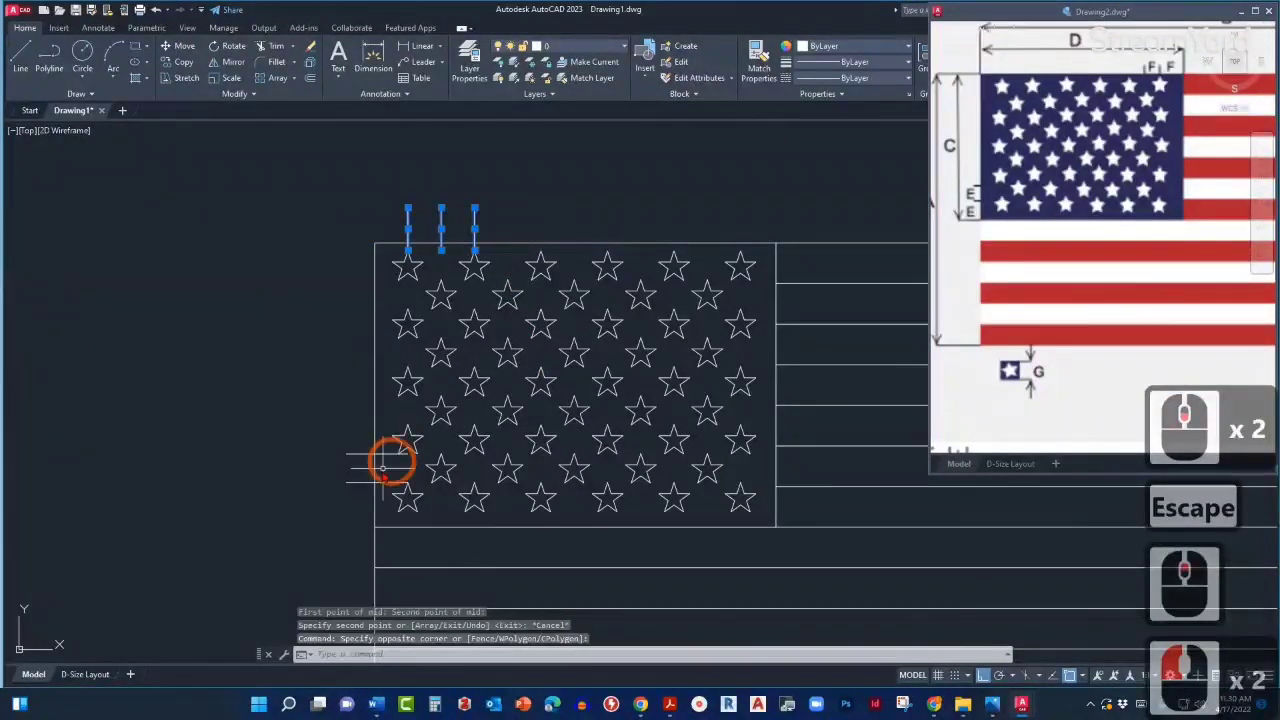
{"action": "left_click", "coordinate": [365, 500]}
{"action": "left_click", "coordinate": [337, 415]}
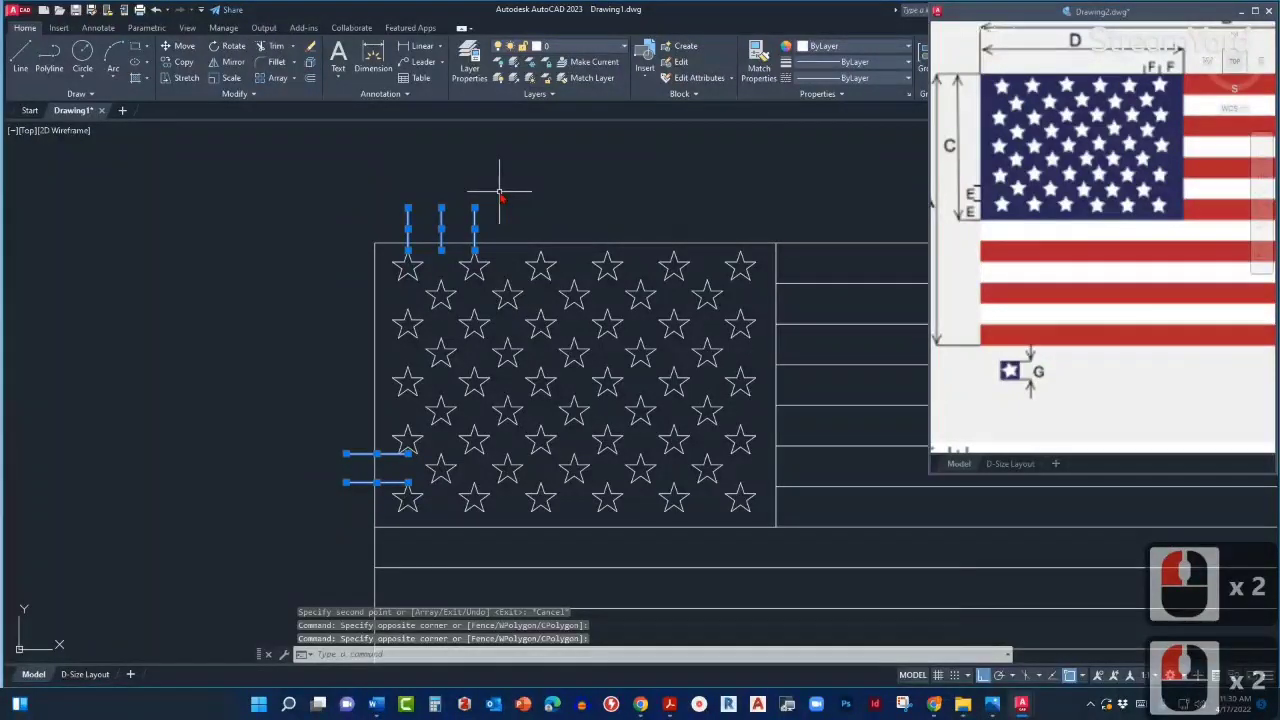
{"action": "key", "text": "Delete"}
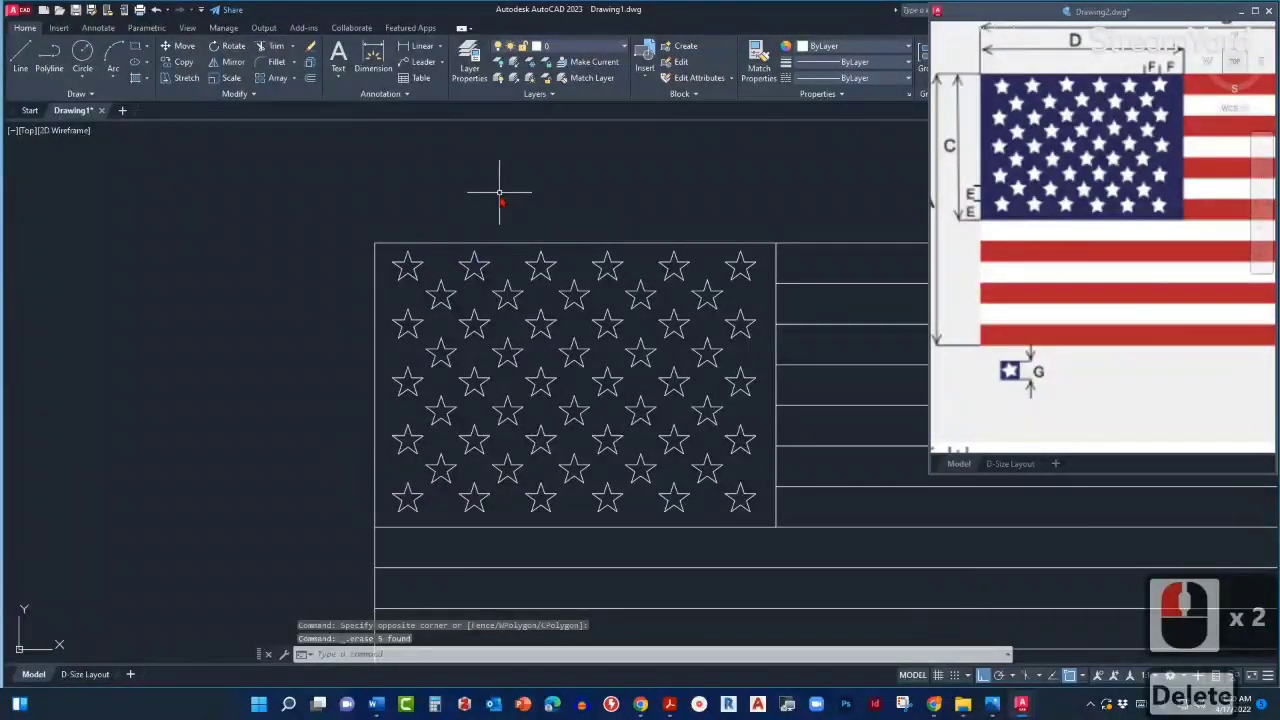
Compare the completed star field and full flag outline with the reference drawing and its dimension table.
{"action": "scroll", "coordinate": [470, 300], "scroll_direction": "down", "scroll_amount": 2}
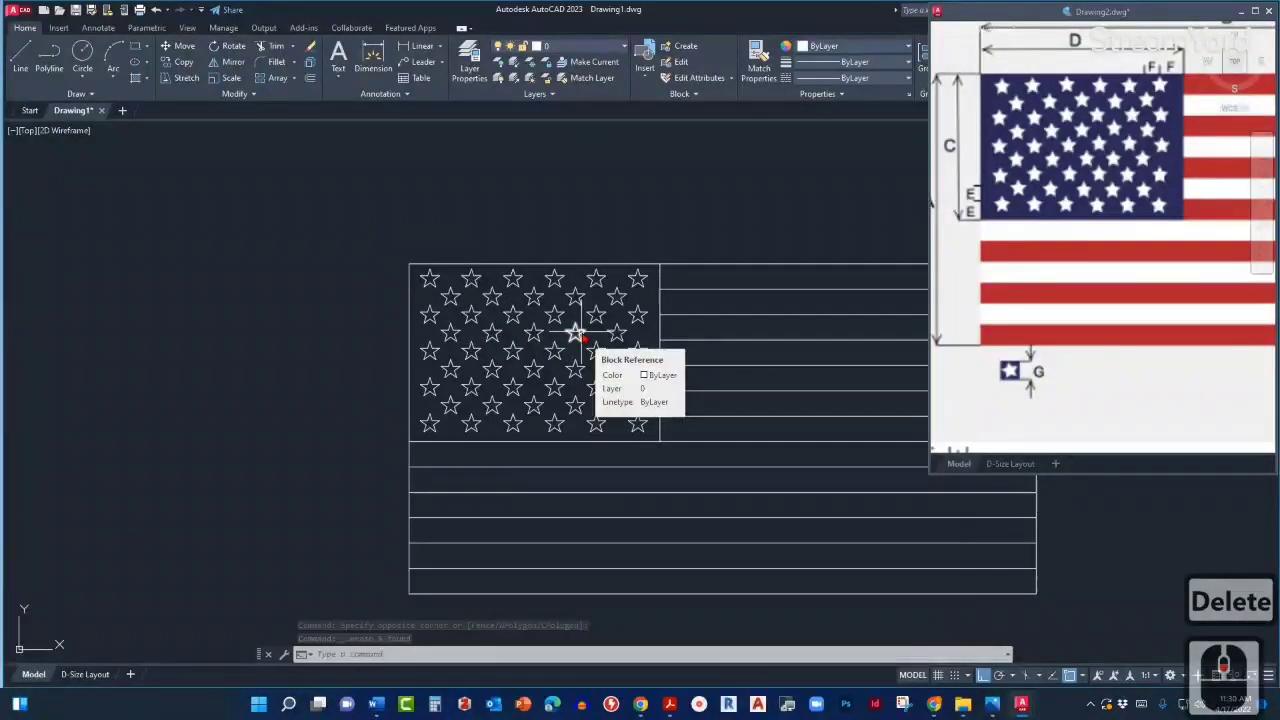
{"action": "scroll", "coordinate": [651, 337], "scroll_direction": "up", "scroll_amount": 2}
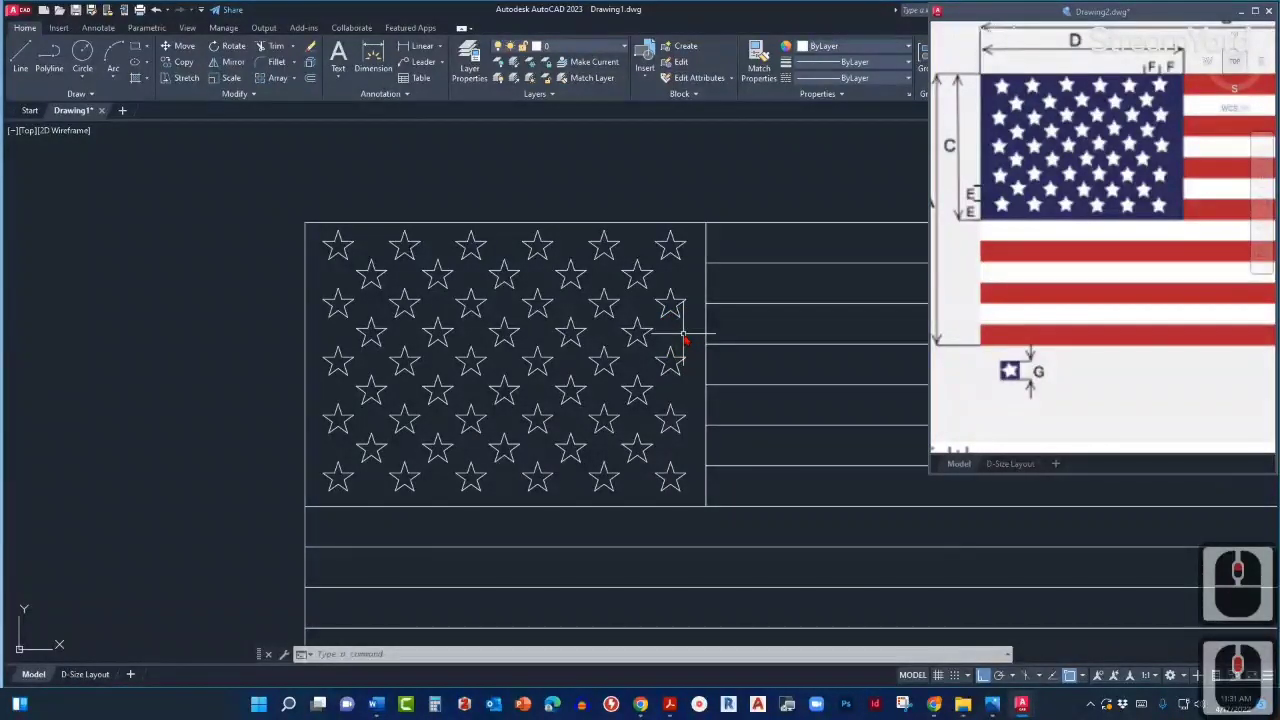
{"action": "left_click", "coordinate": [1010, 212]}
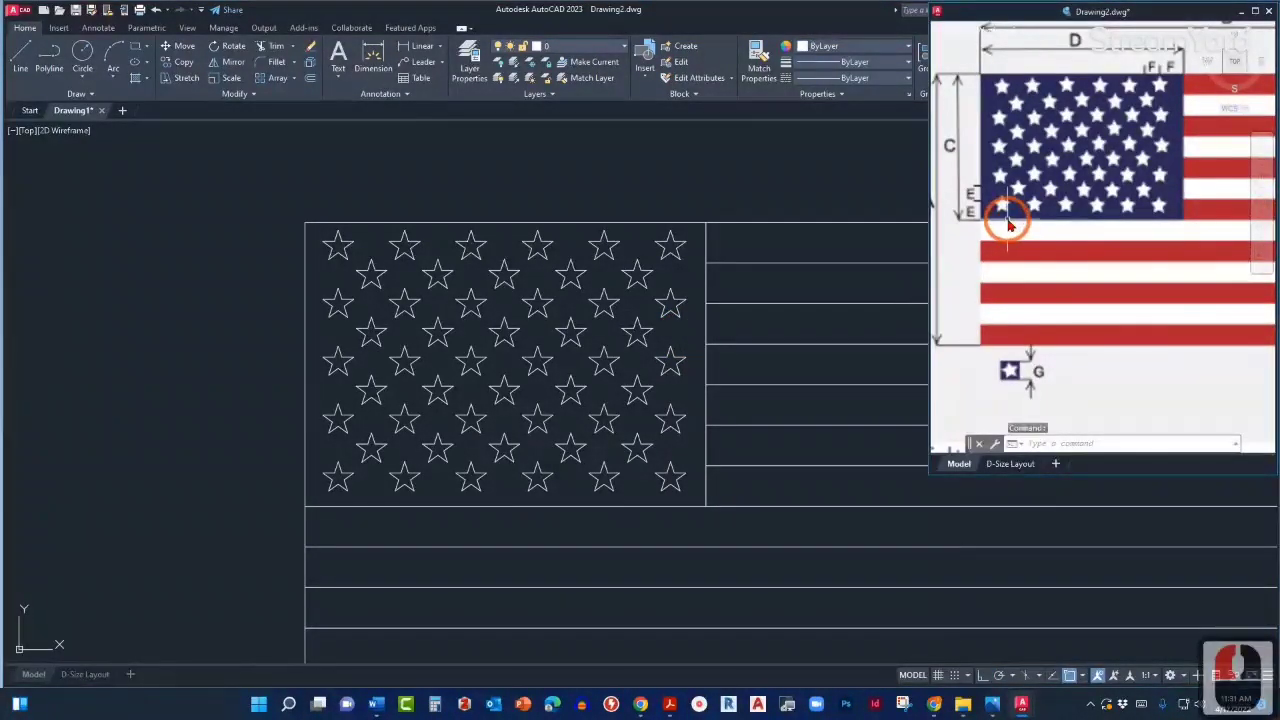
{"action": "scroll", "coordinate": [1010, 207], "scroll_direction": "down", "scroll_amount": 2}
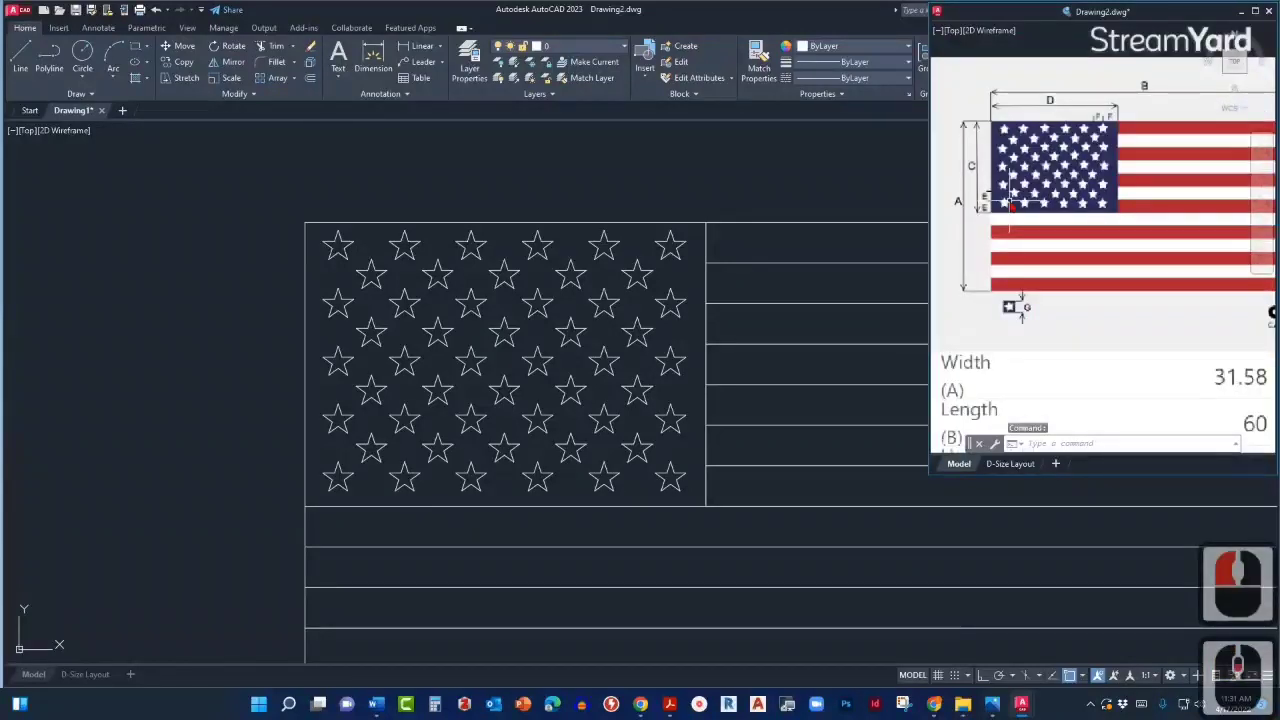
{"action": "scroll", "coordinate": [1010, 202], "scroll_direction": "down", "scroll_amount": 2}
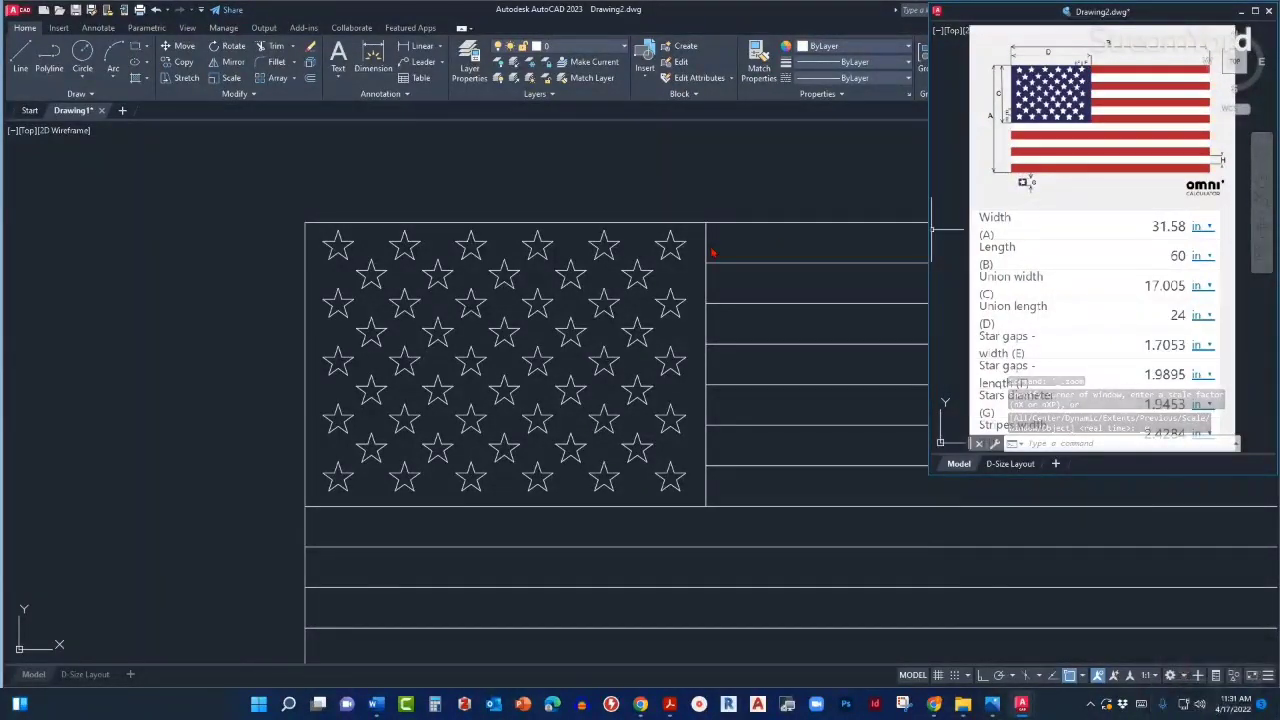
{"action": "left_click", "coordinate": [543, 205]}
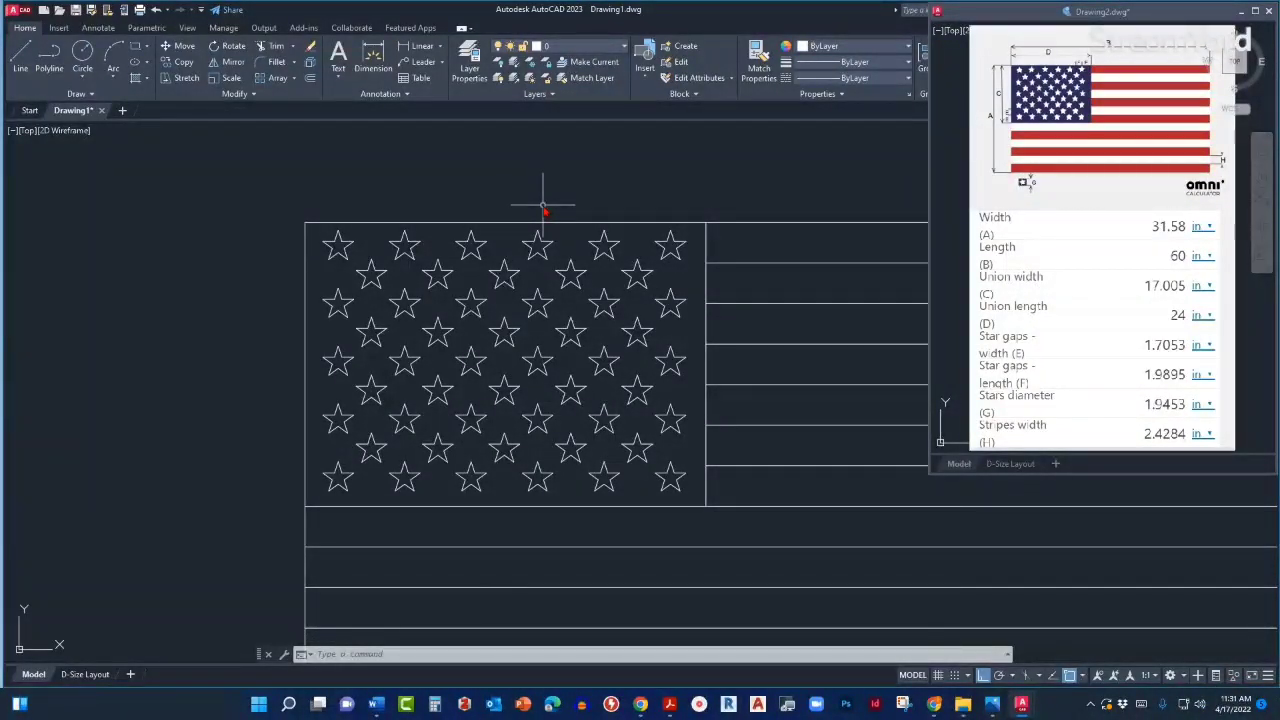
{"action": "middle_click", "coordinate": [543, 206]}
{"action": "middle_click", "coordinate": [543, 206]}
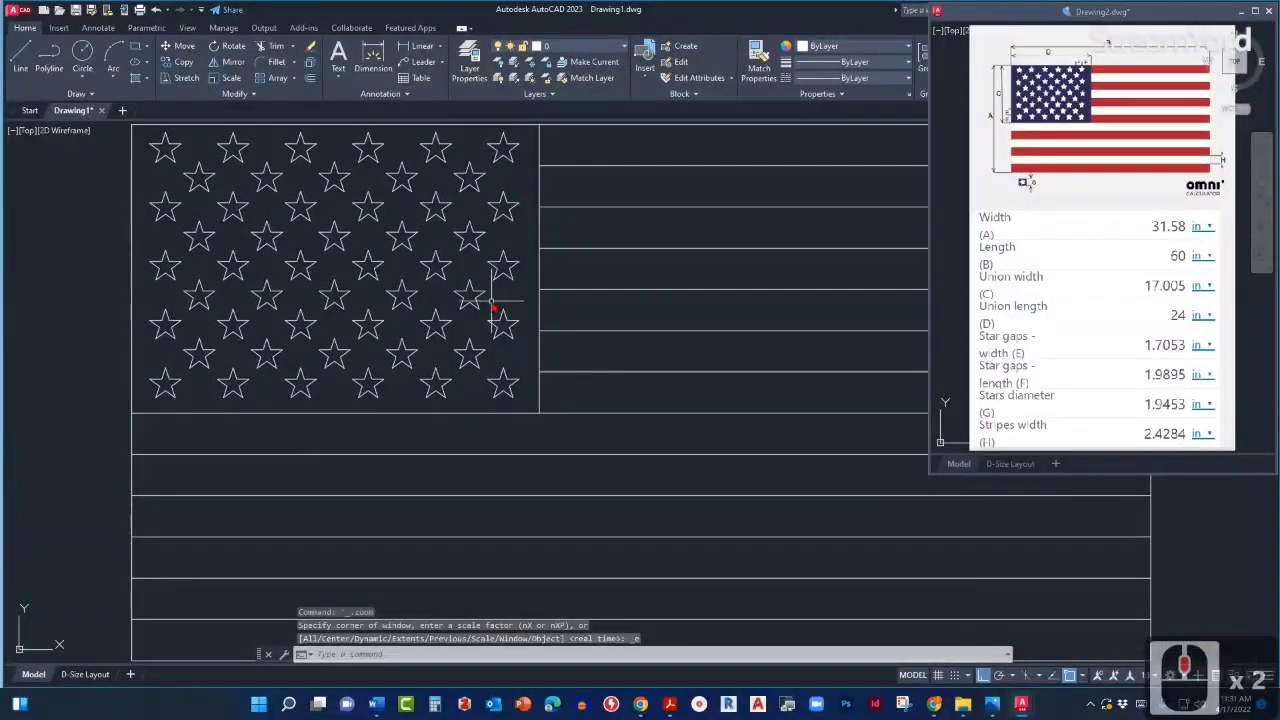
{"action": "scroll", "coordinate": [490, 303], "scroll_direction": "up", "scroll_amount": 2}
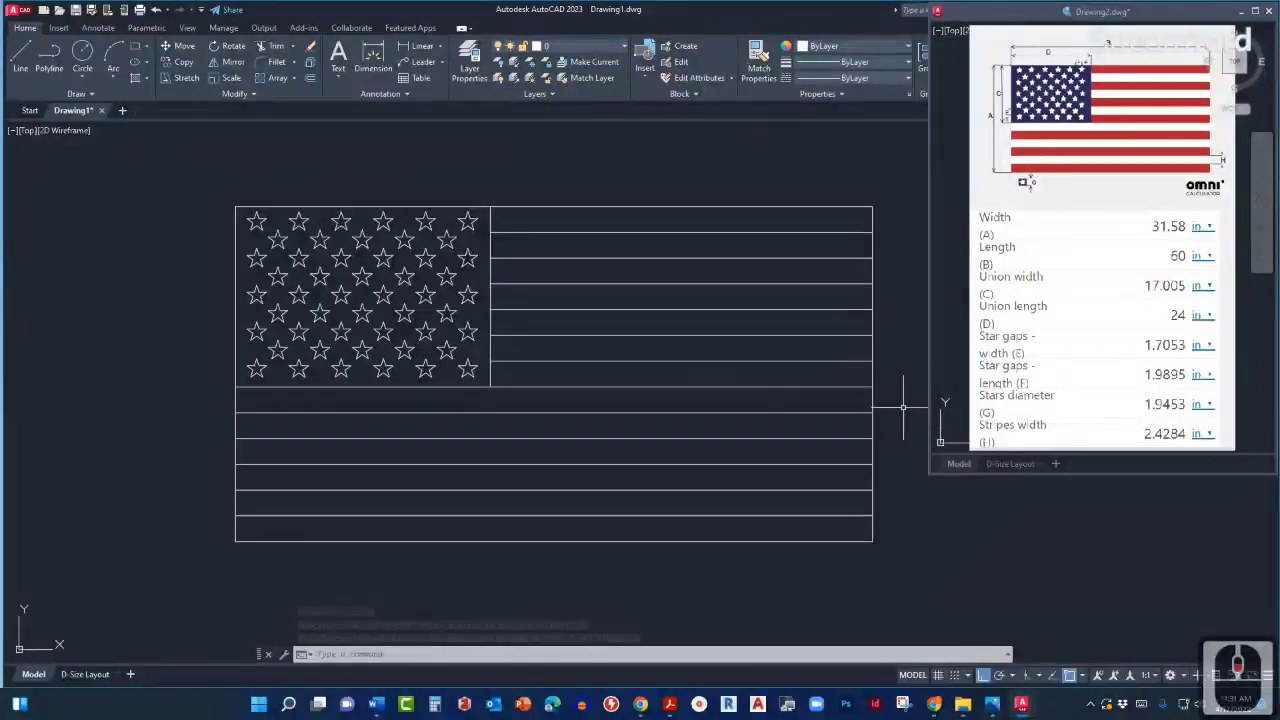
{"action": "left_click", "coordinate": [934, 704]}
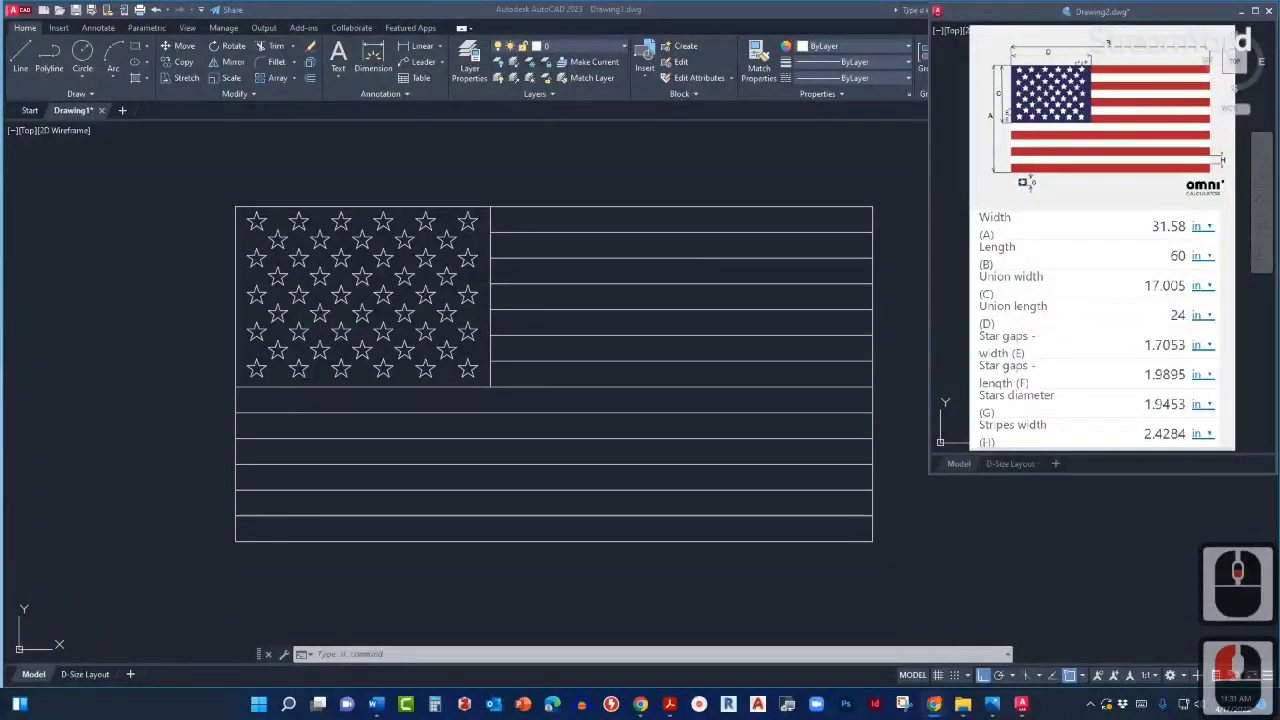
{"action": "left_click", "coordinate": [903, 229]}
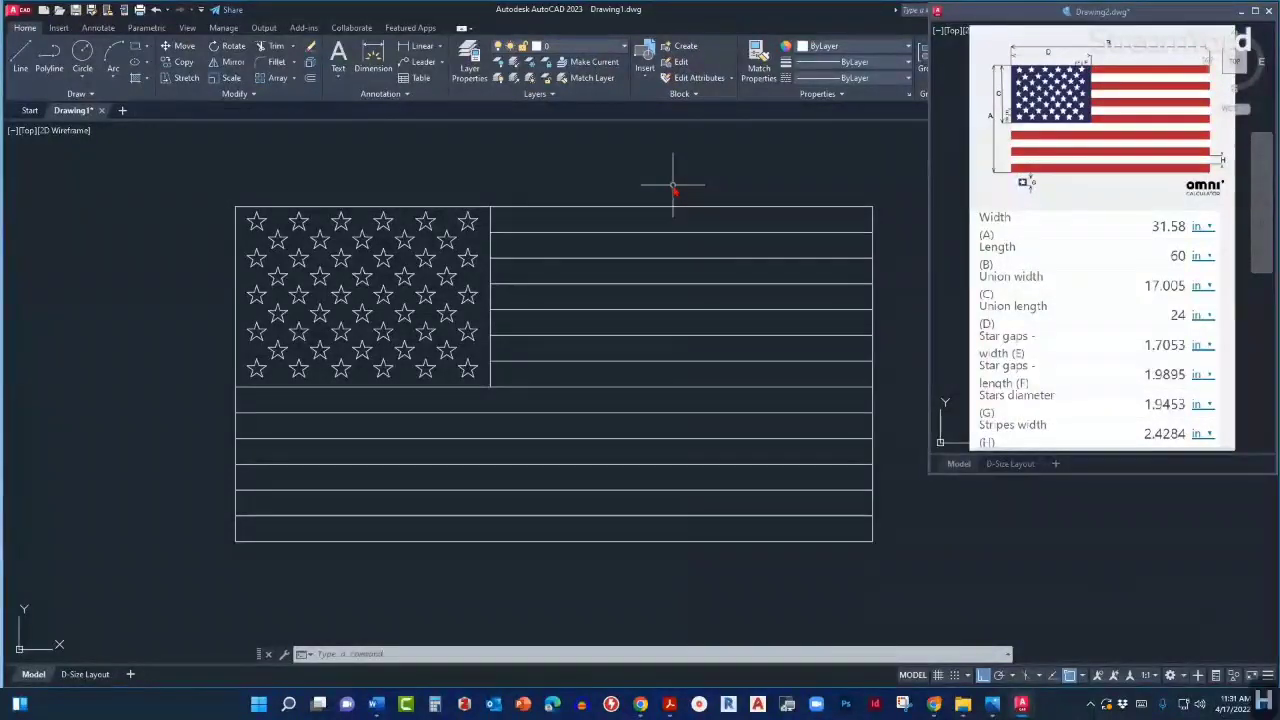
Fill the seven alternating stripes, starting with the uppermost one, with a single SOLID hatch.
{"action": "type", "text": "H"}
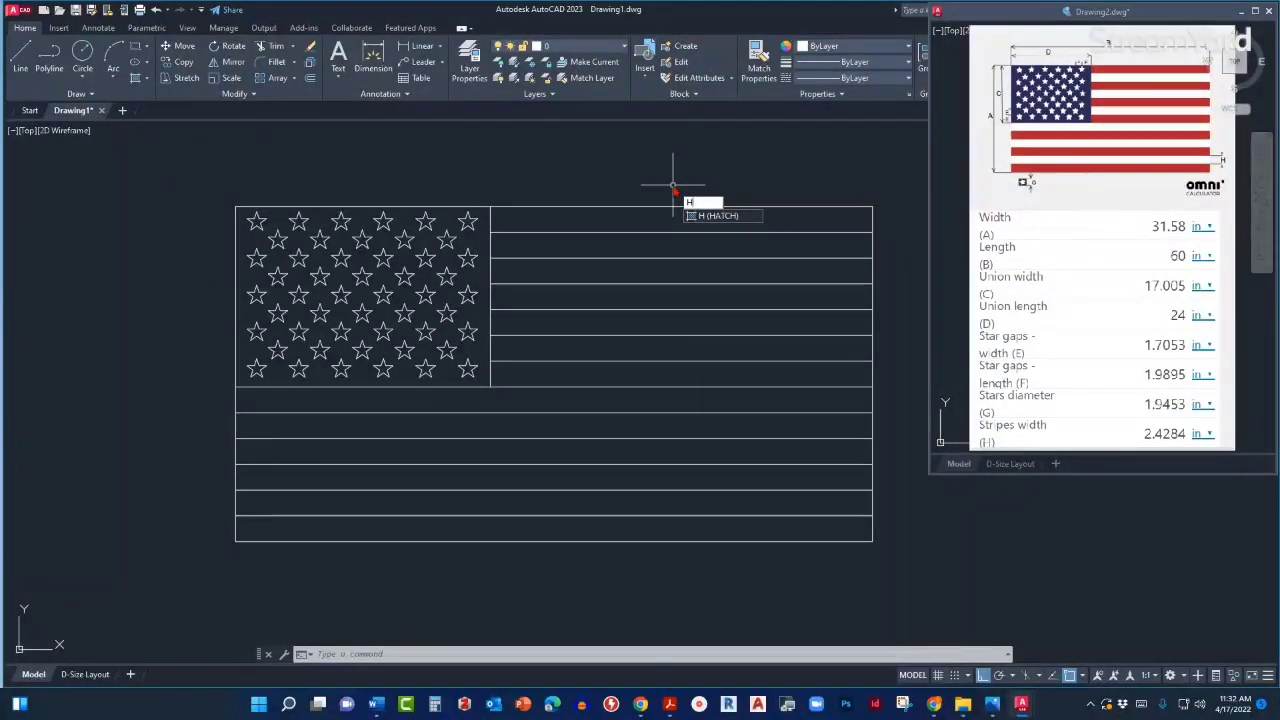
{"action": "key", "text": "Return"}
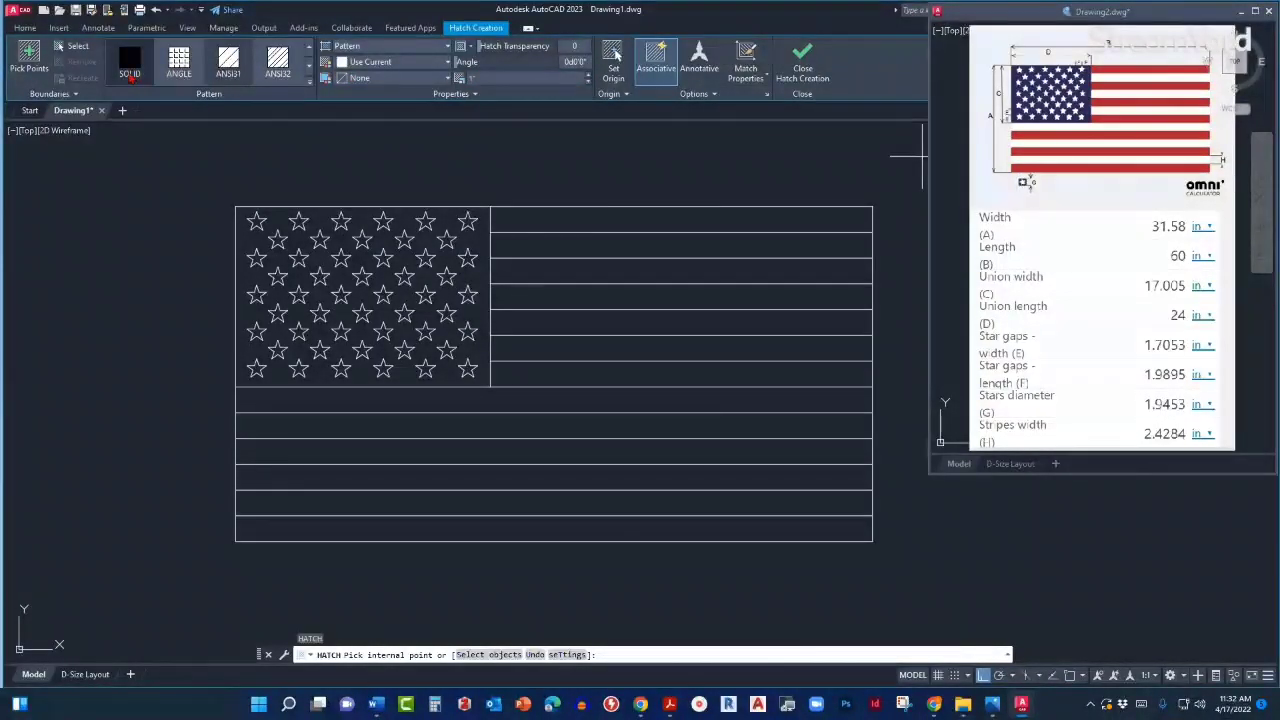
{"action": "left_click", "coordinate": [129, 62]}
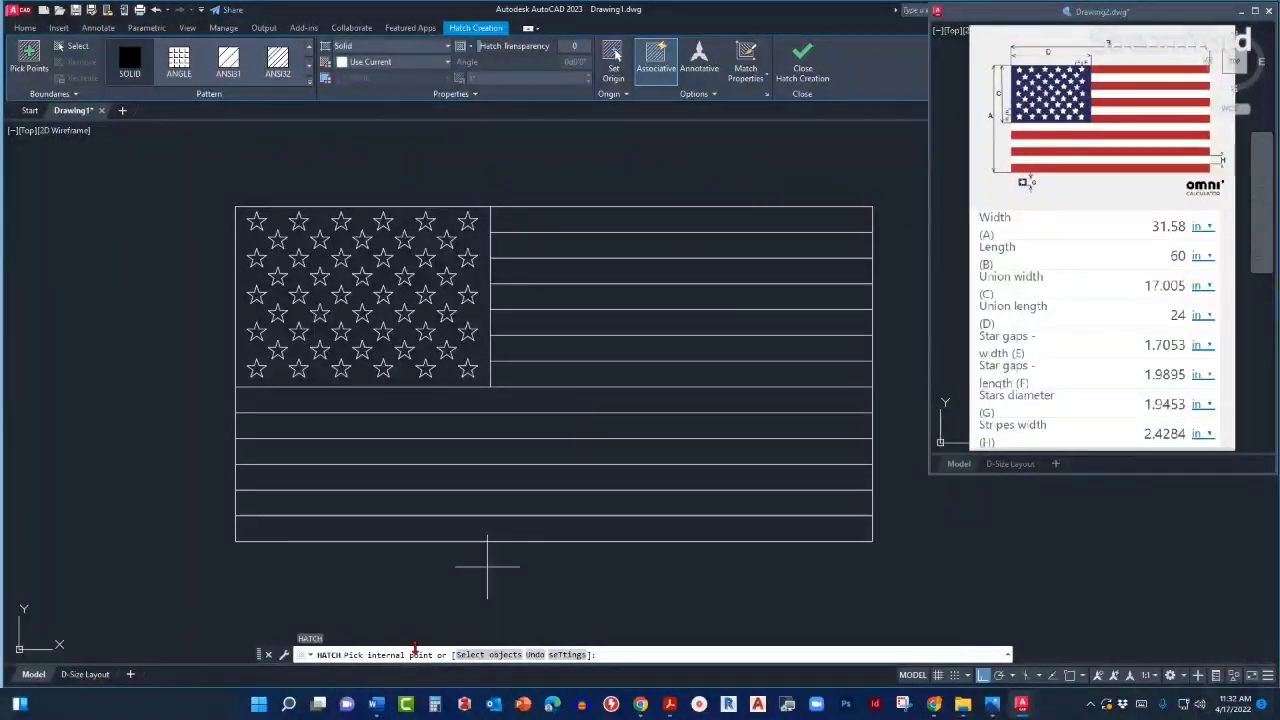
{"action": "left_click", "coordinate": [673, 232]}
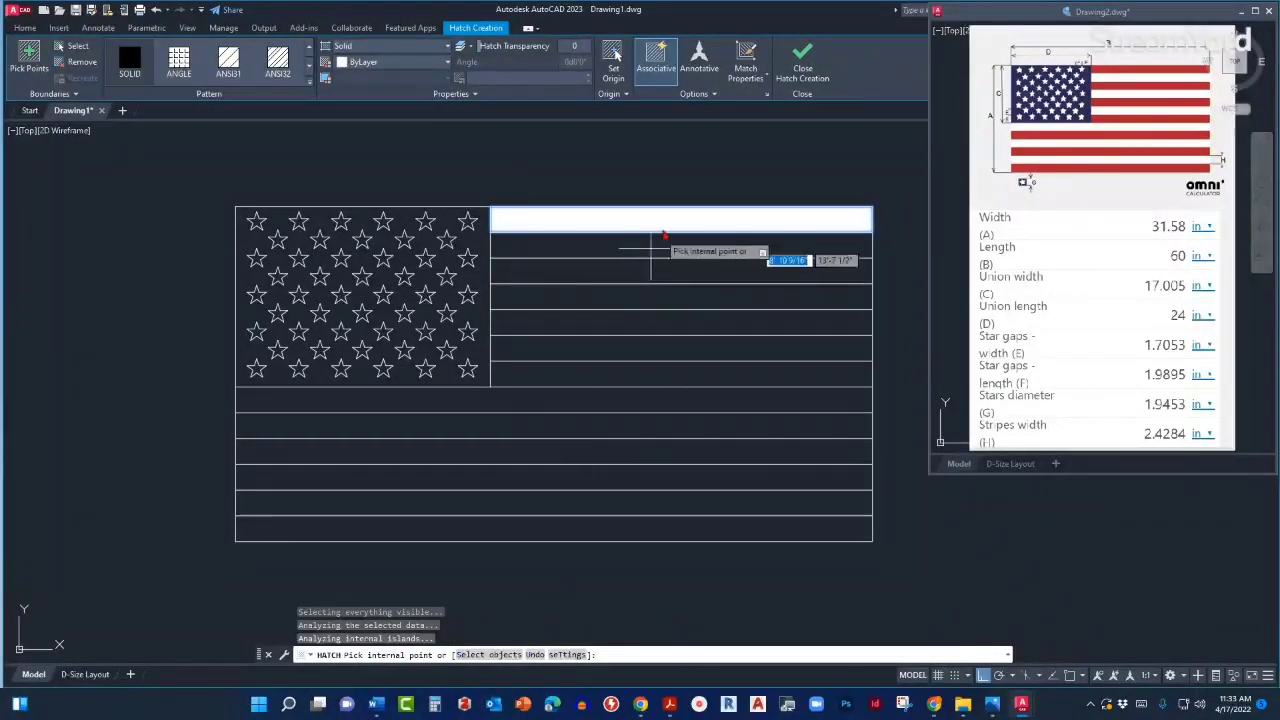
{"action": "left_click", "coordinate": [645, 268]}
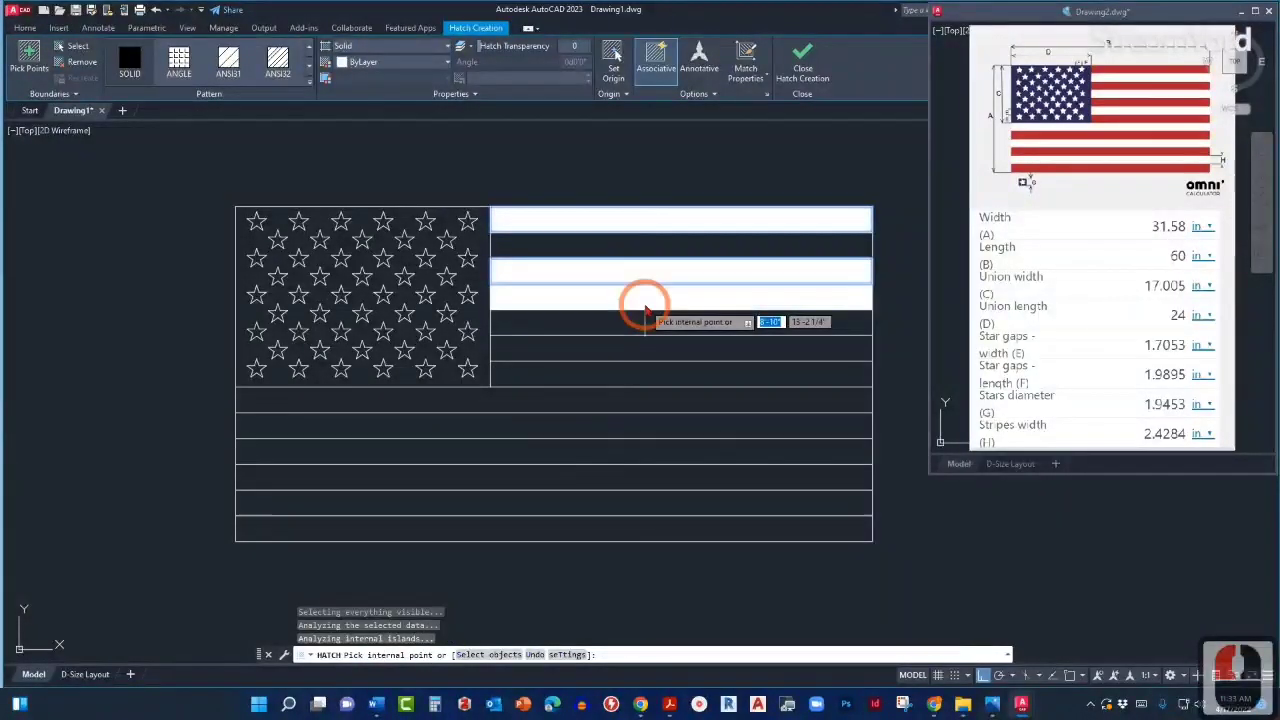
{"action": "left_click", "coordinate": [663, 320]}
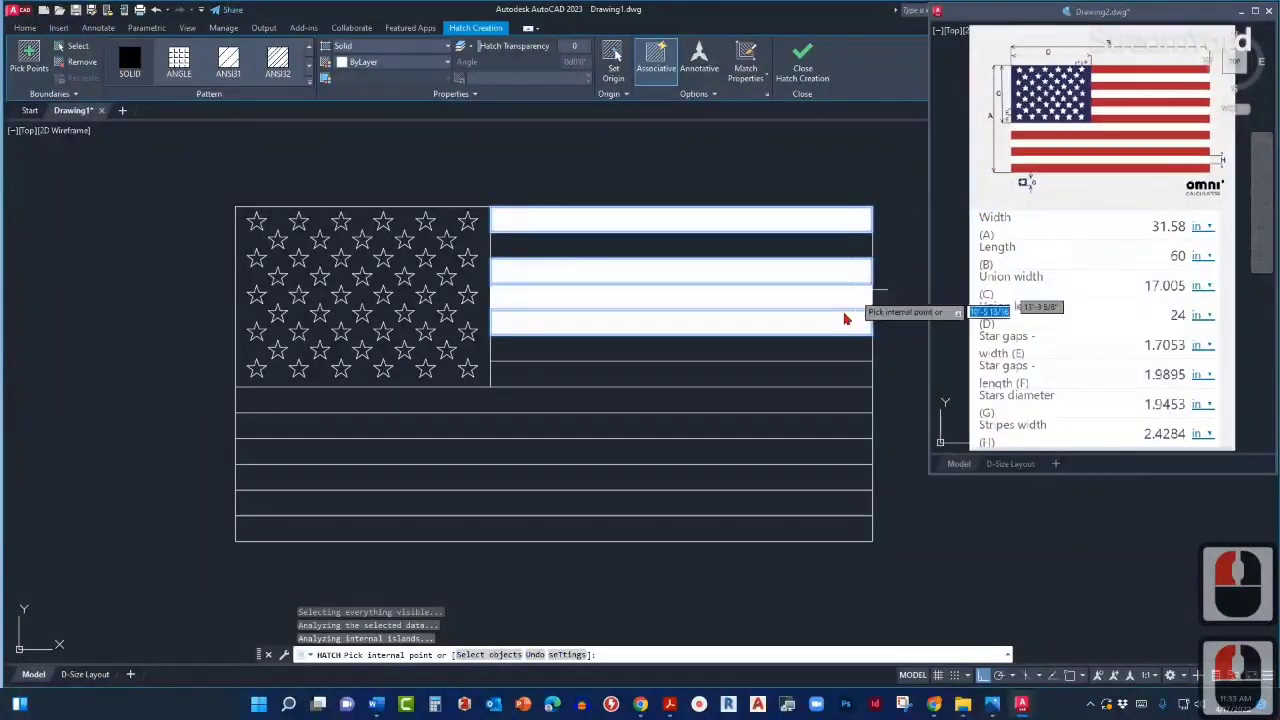
{"action": "left_click", "coordinate": [707, 380]}
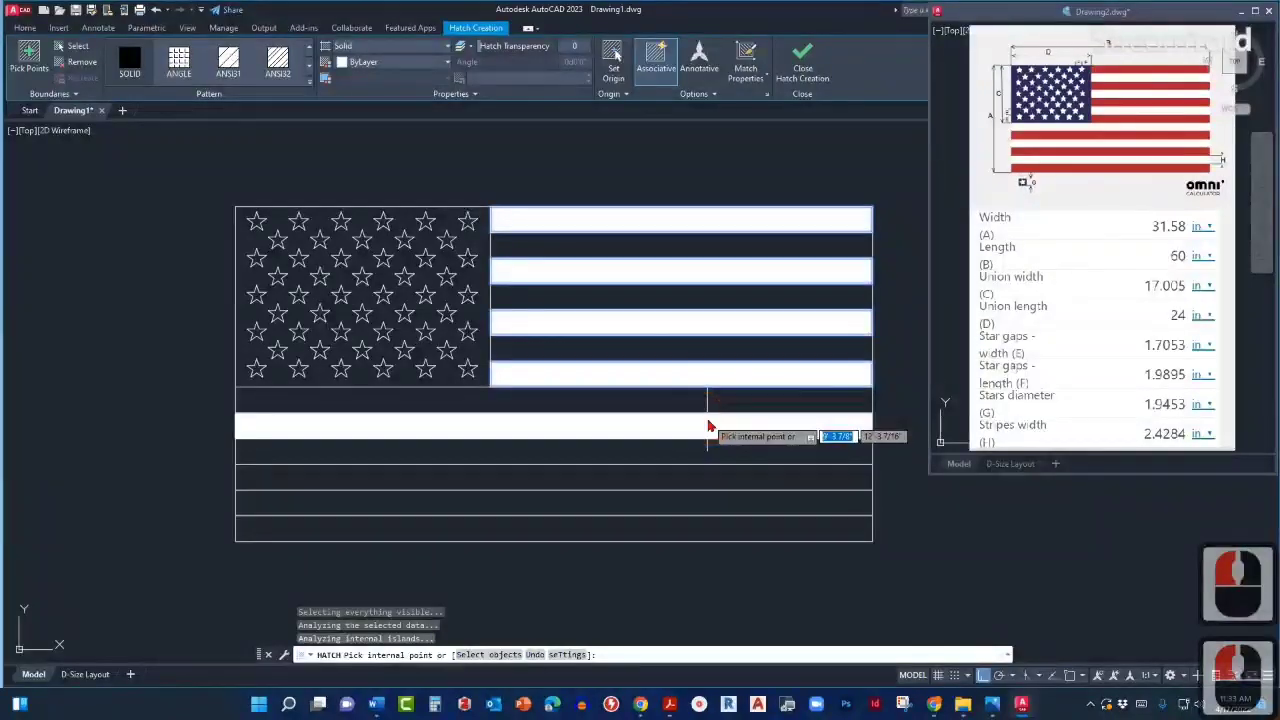
{"action": "left_click", "coordinate": [707, 428]}
{"action": "left_click", "coordinate": [707, 487]}
{"action": "left_click", "coordinate": [707, 488]}
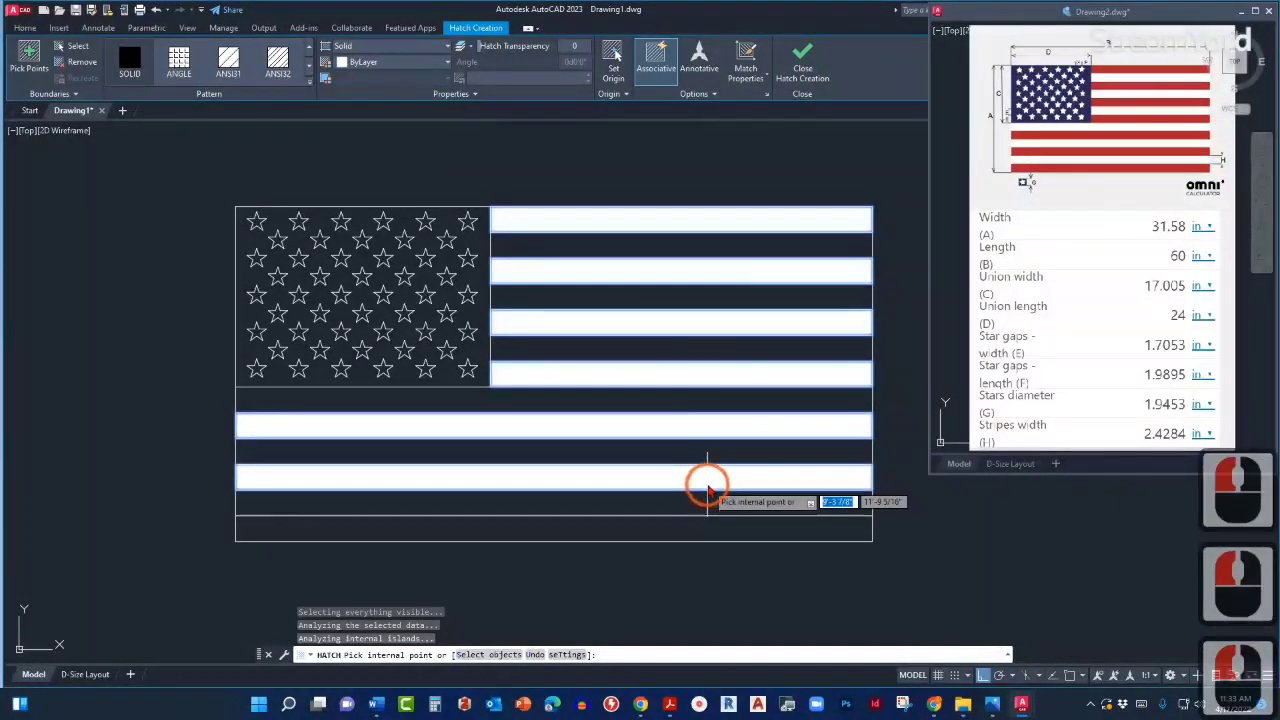
{"action": "left_click", "coordinate": [706, 527]}
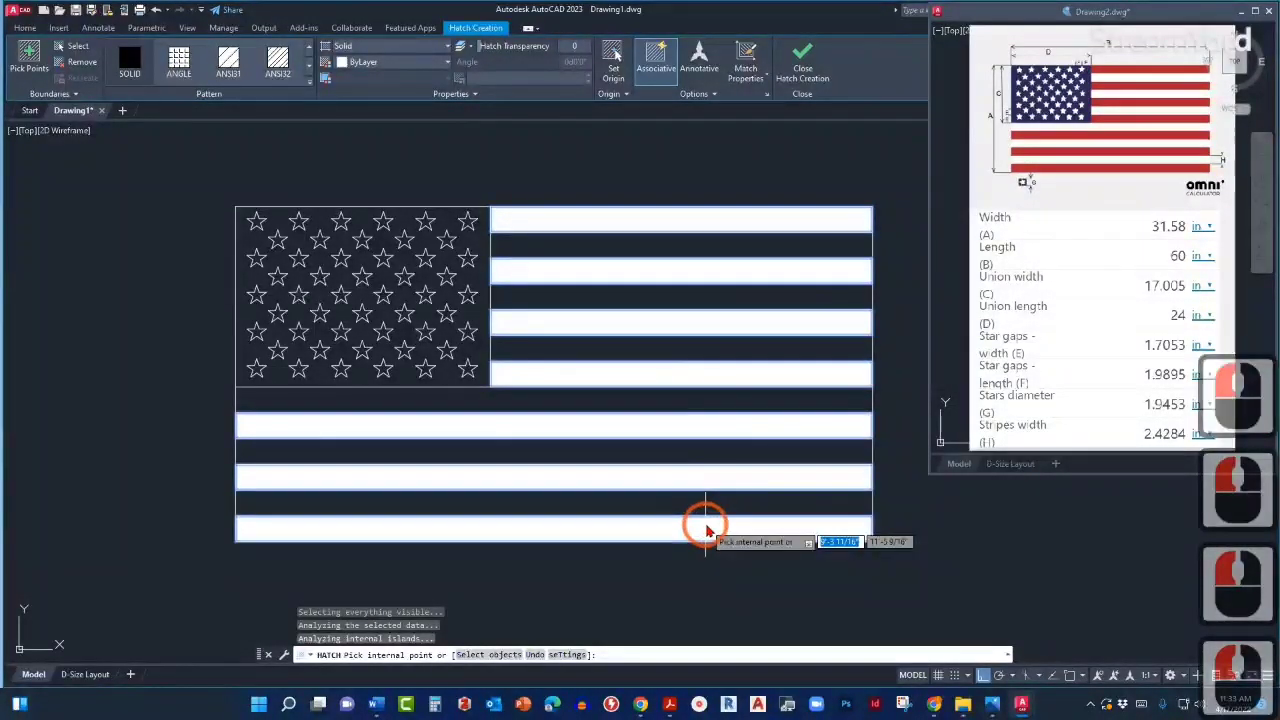
{"action": "left_click", "coordinate": [852, 244]}
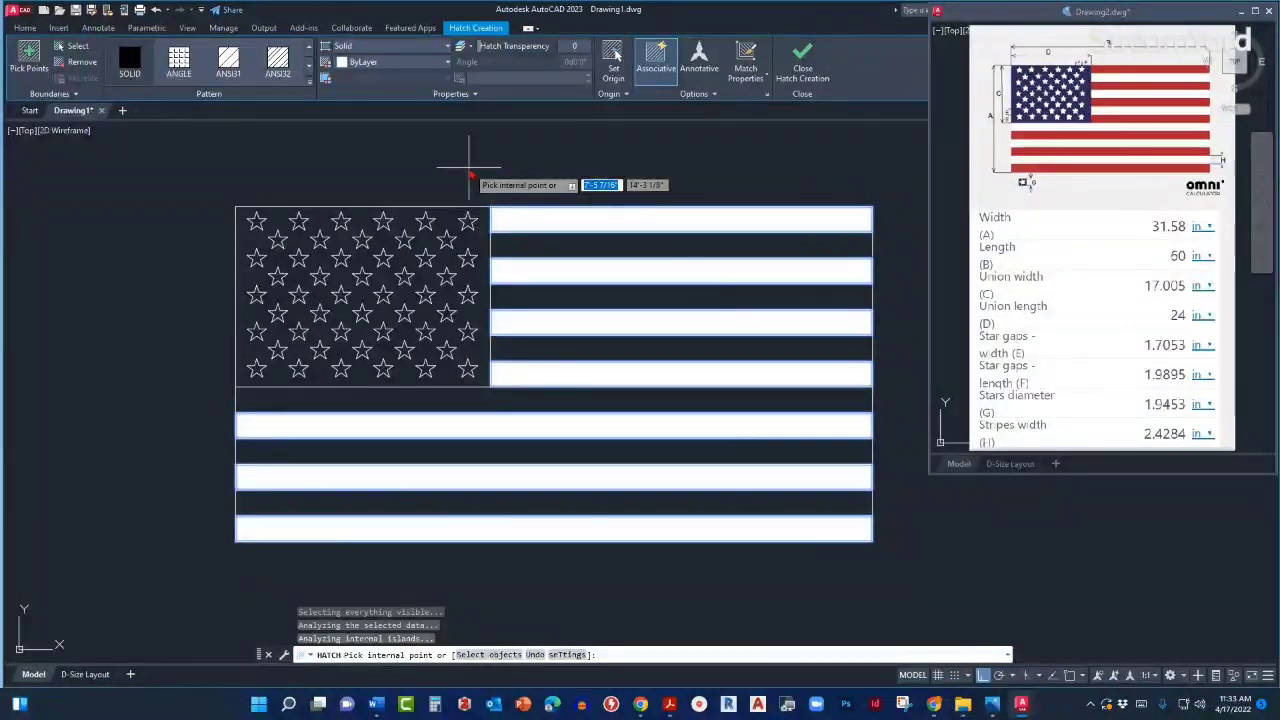
{"action": "key", "text": "Escape"}
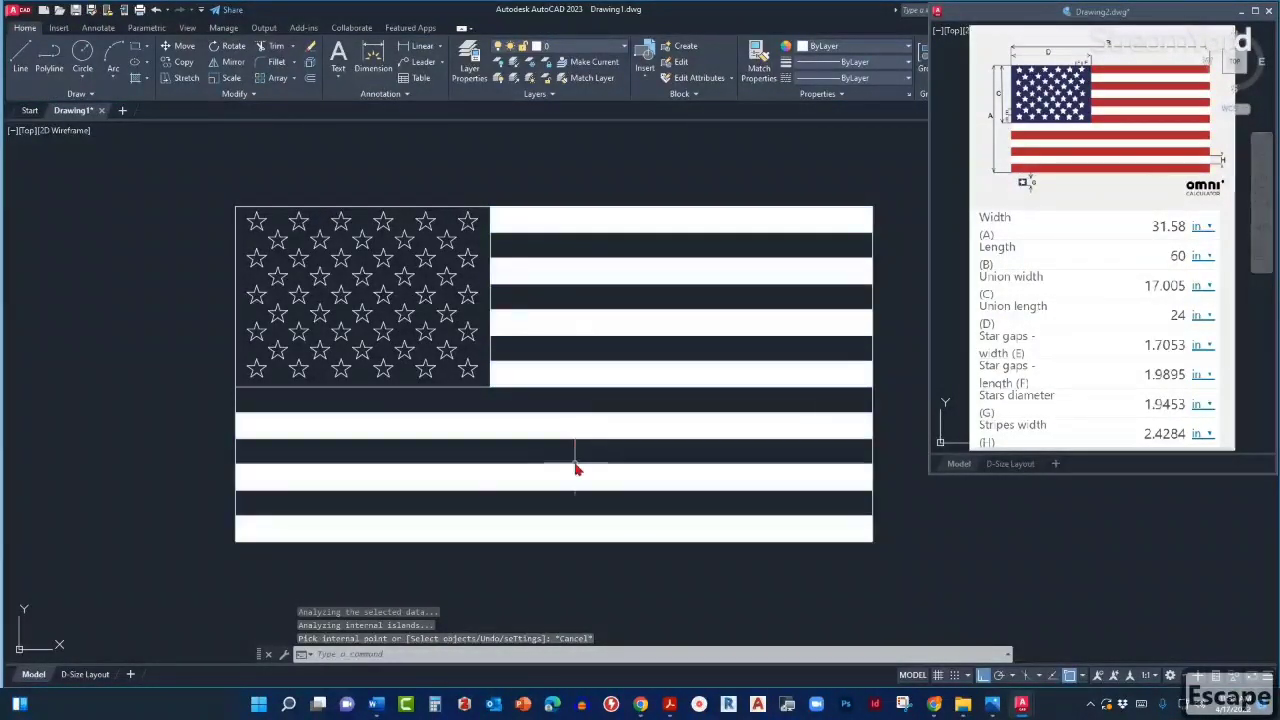
{"action": "left_click", "coordinate": [586, 225]}
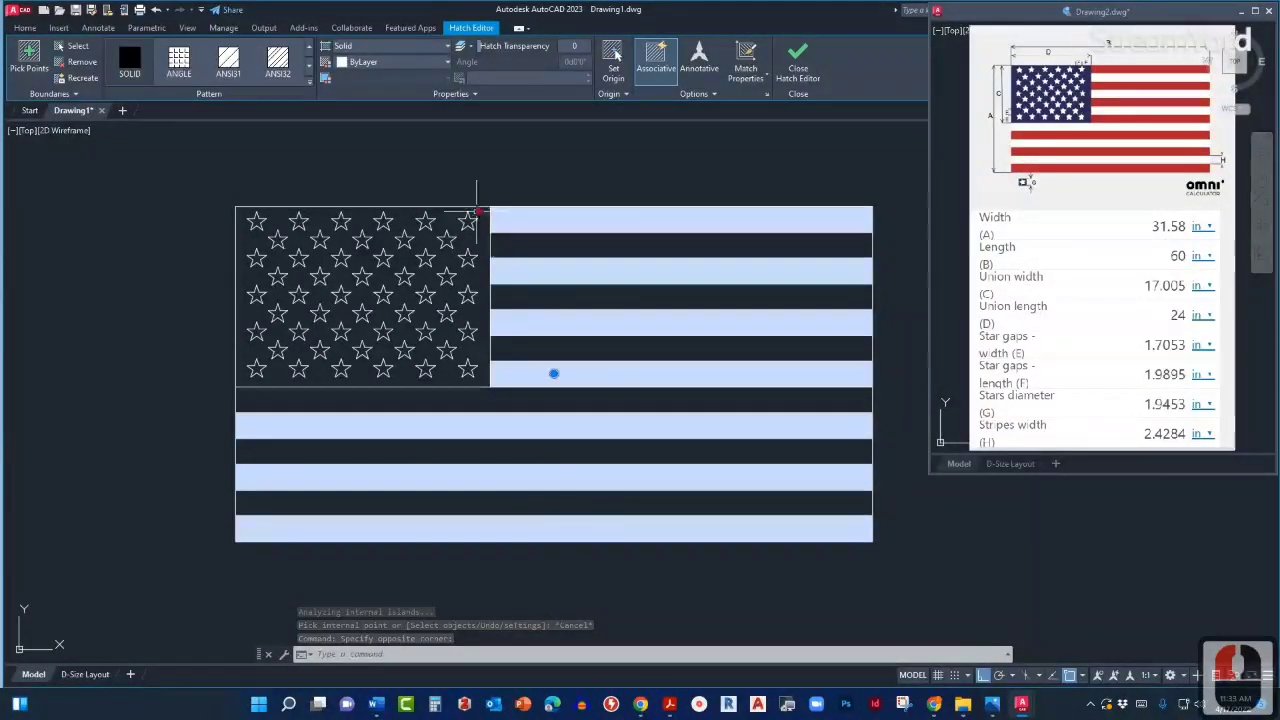
{"action": "key", "text": "Escape"}
{"action": "key", "text": "Escape"}
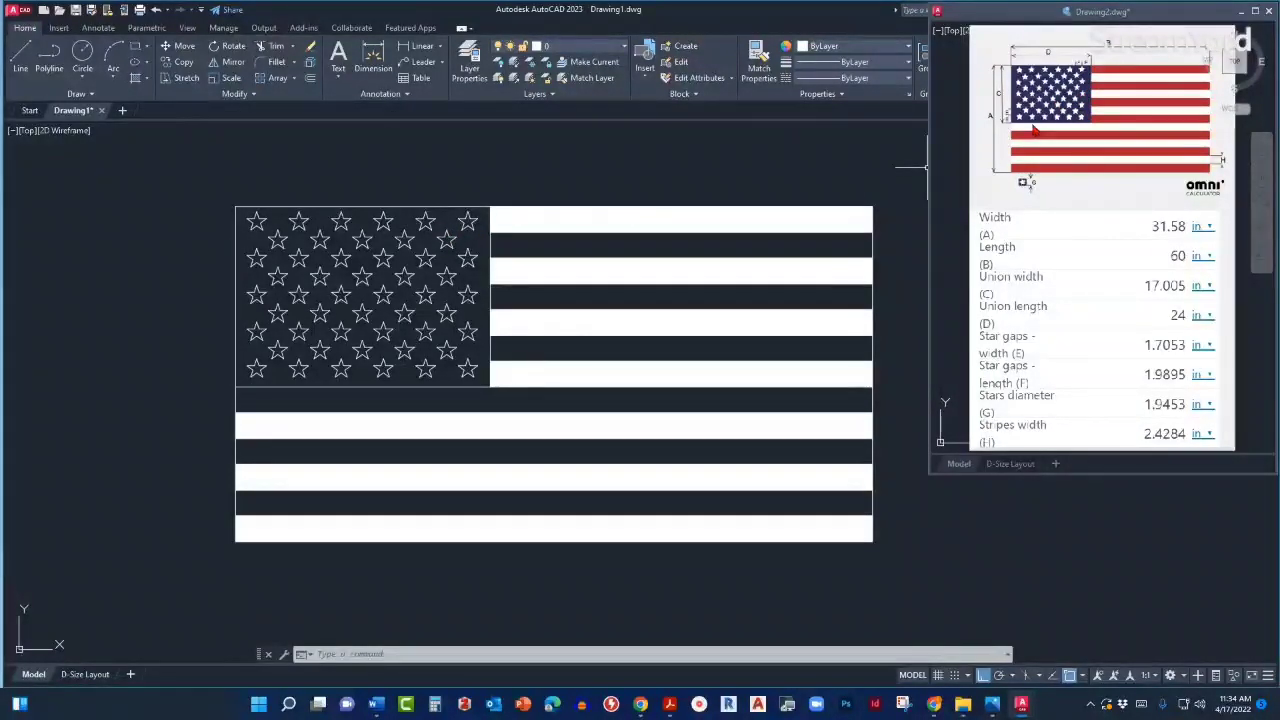
Fill the star field around the stars with a separate SOLID hatch, leaving the star interiors empty.
{"action": "type", "text": "h"}
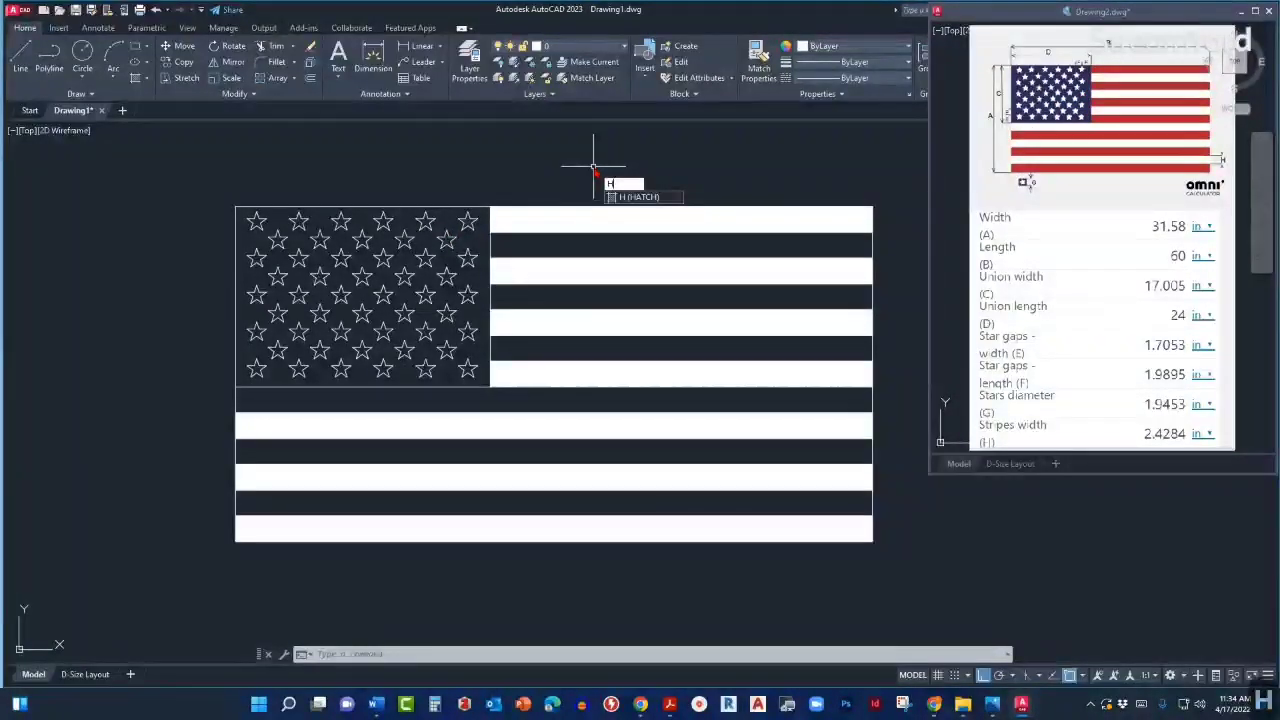
{"action": "key", "text": "Return"}
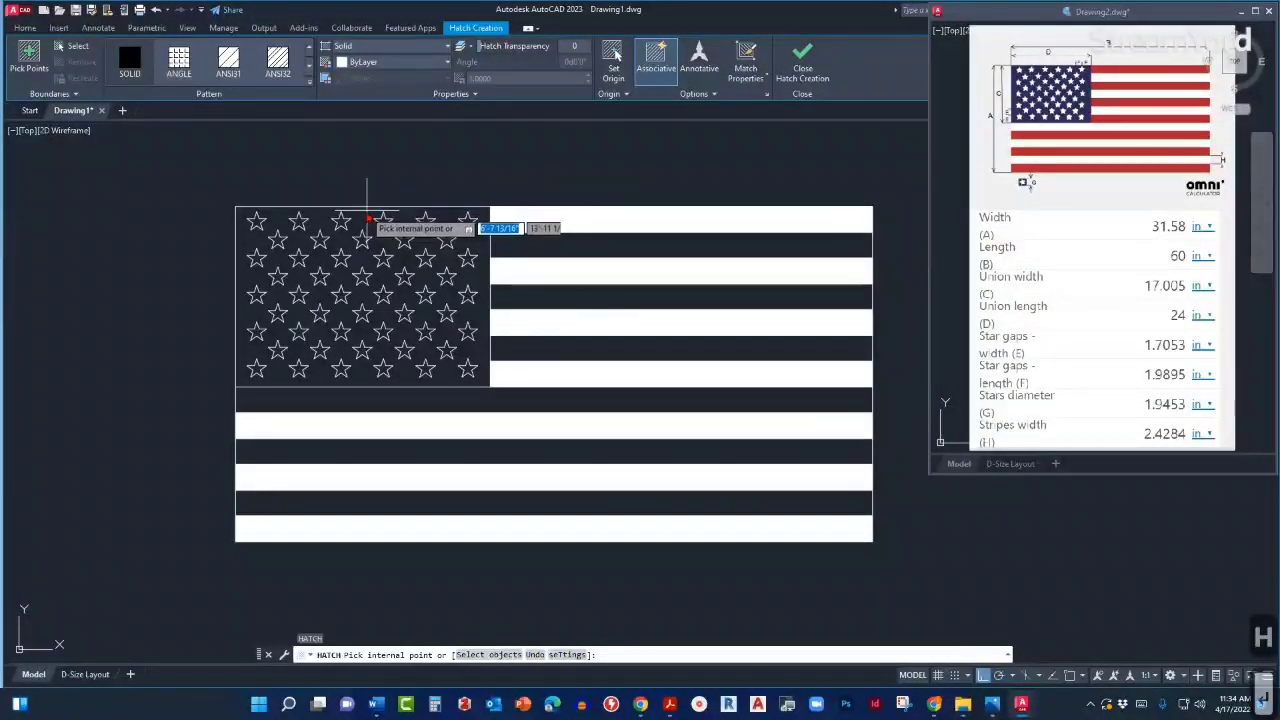
{"action": "left_click", "coordinate": [366, 218]}
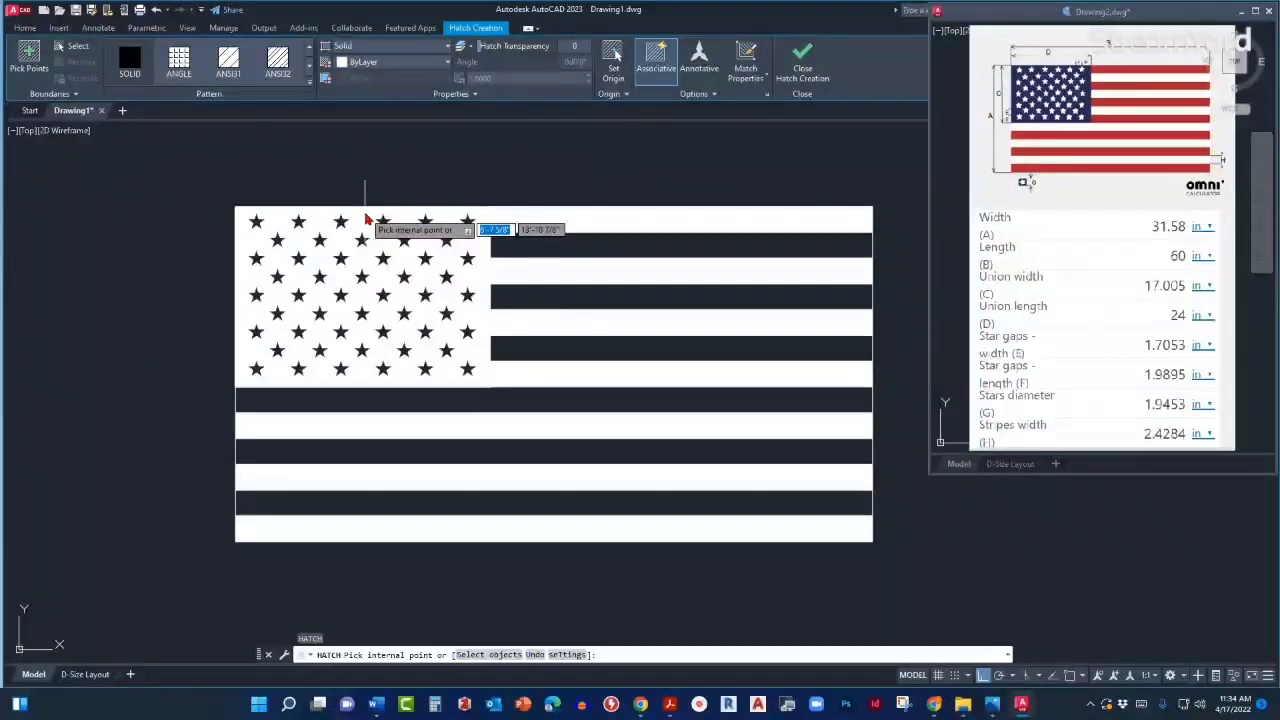
{"action": "left_click", "coordinate": [366, 220]}
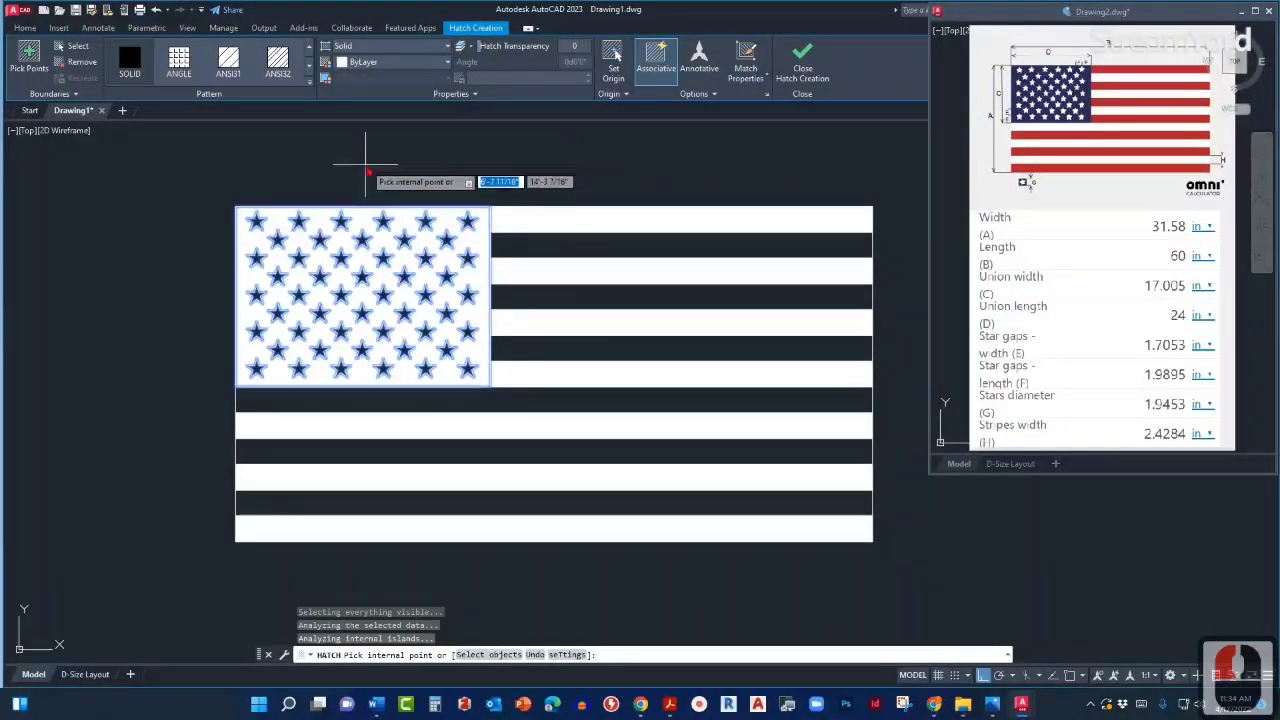
{"action": "key", "text": "Escape"}
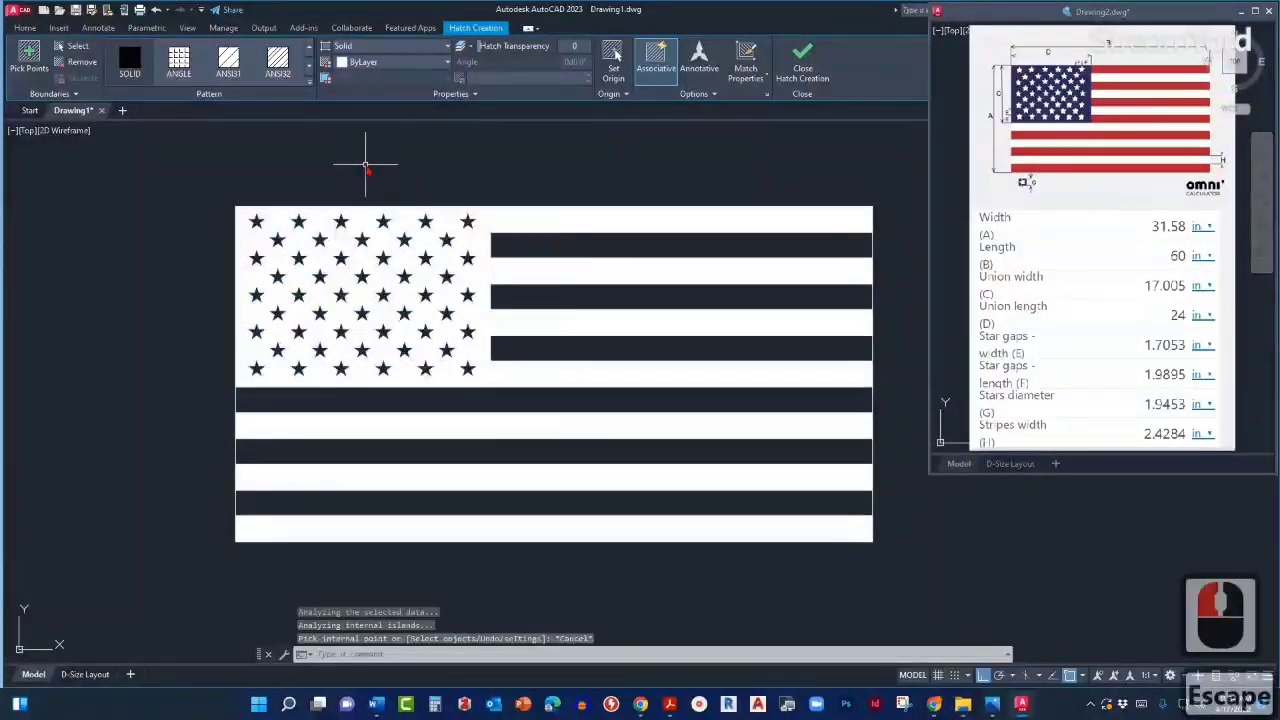
{"action": "scroll", "coordinate": [490, 265], "scroll_direction": "down", "scroll_amount": 2}
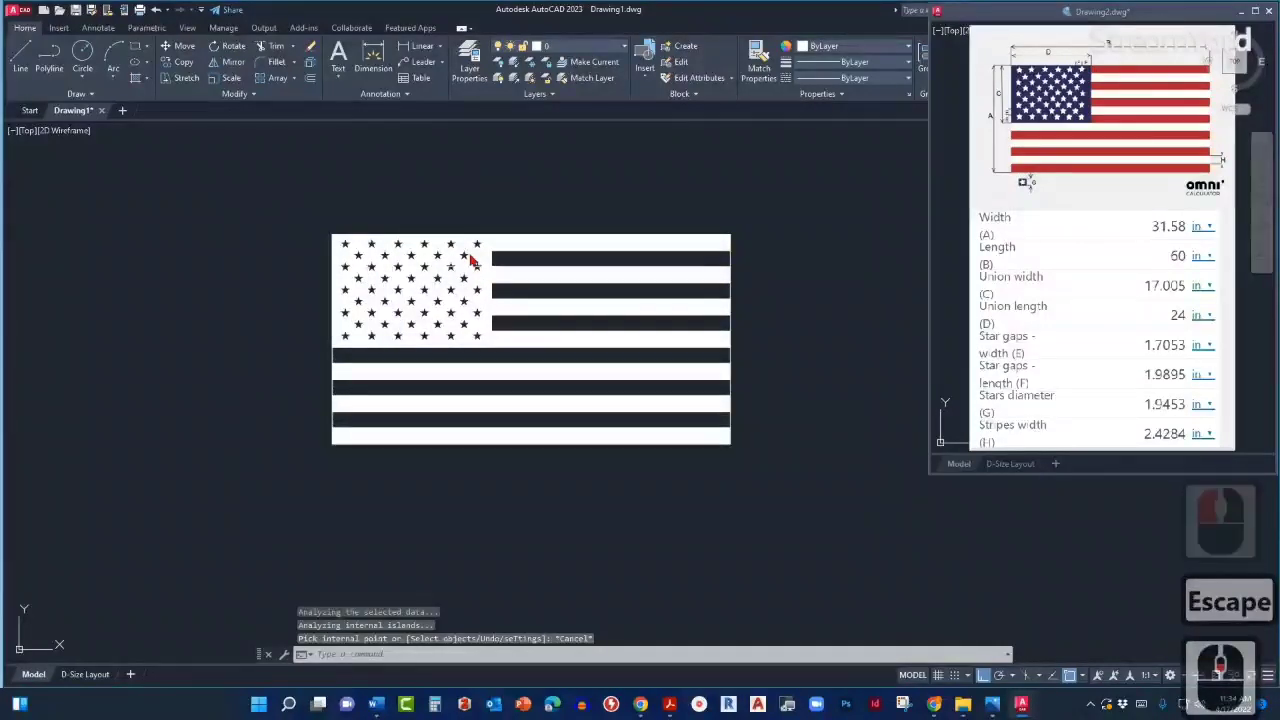
{"action": "scroll", "coordinate": [468, 250], "scroll_direction": "up", "scroll_amount": 2}
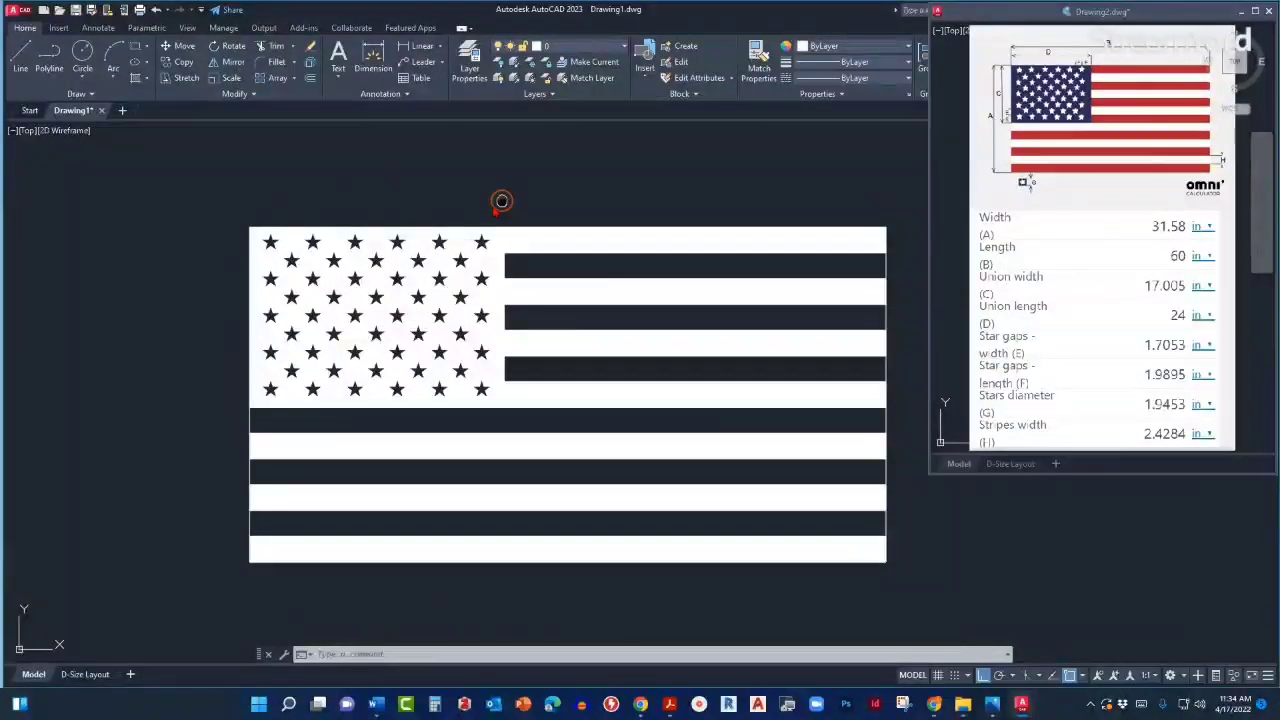
{"action": "mouse_move", "coordinate": [502, 201]}
{"action": "middle_mouse_down"}
{"action": "mouse_move", "coordinate": [473, 225]}
{"action": "mouse_move", "coordinate": [476, 266]}
{"action": "middle_mouse_up"}
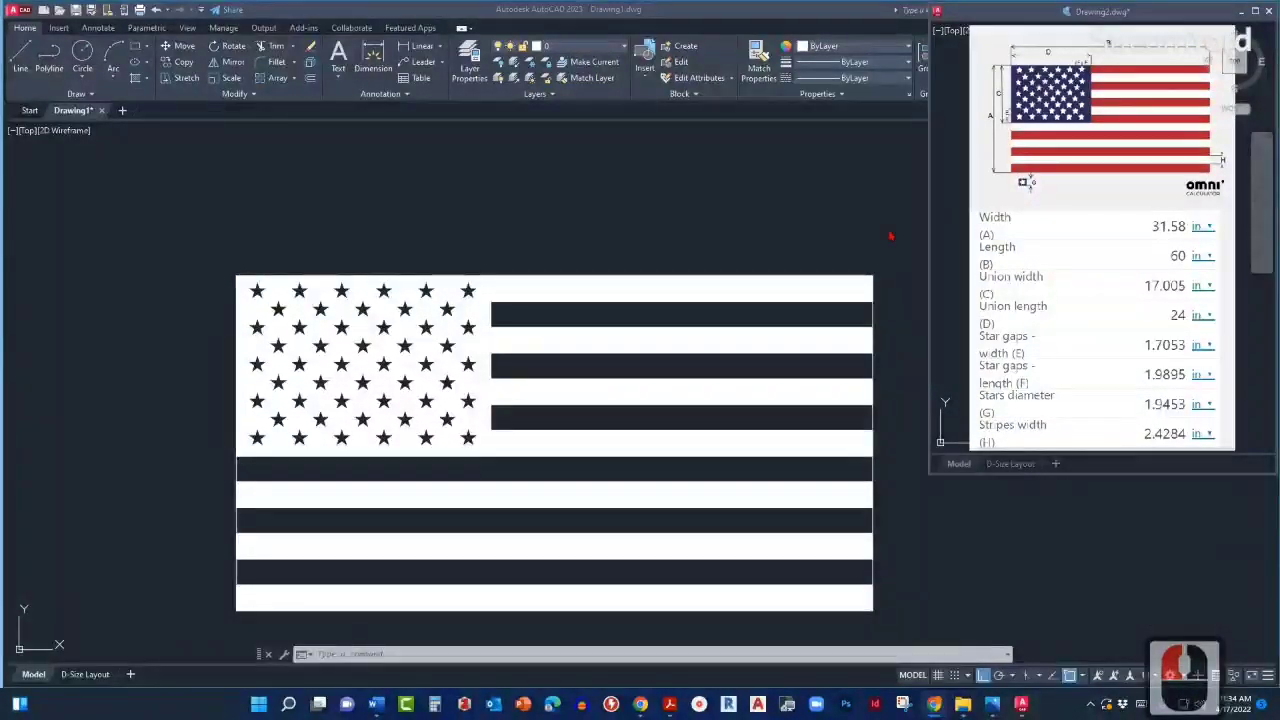
{"action": "left_click", "coordinate": [804, 188]}
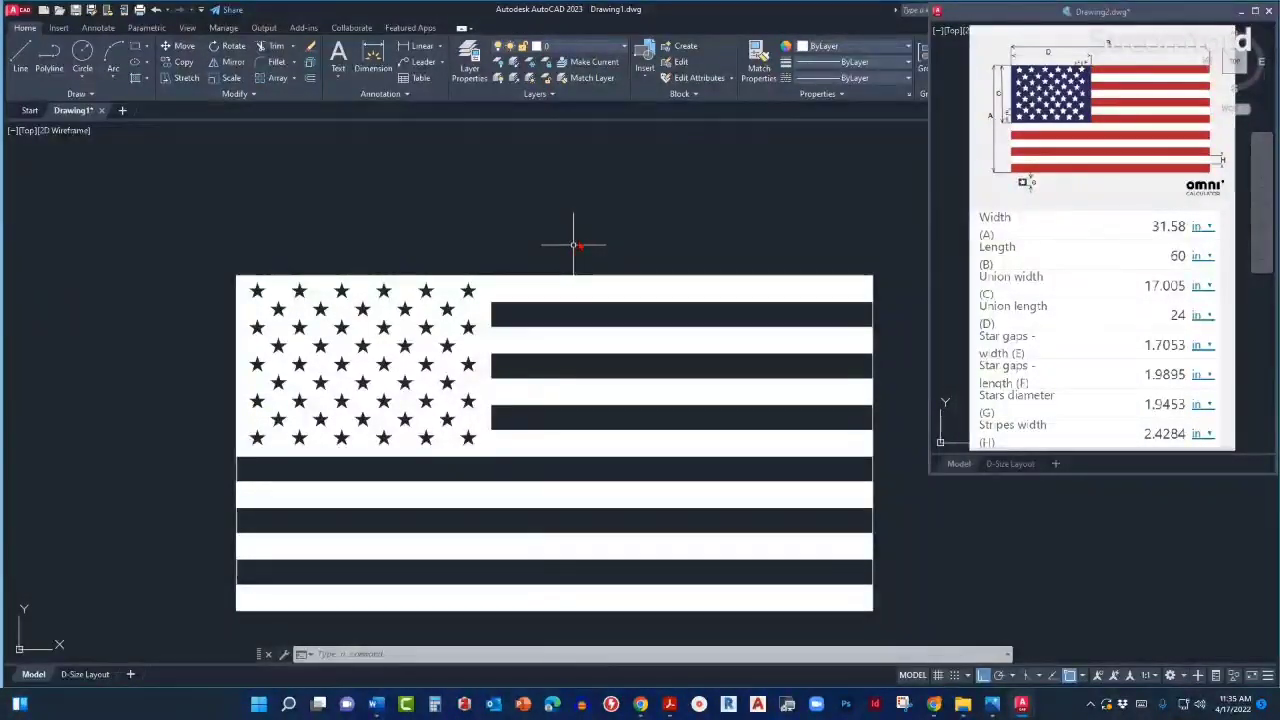
Examine which layer the whole flag is on and look through the list of existing layers.
{"action": "mouse_move", "coordinate": [577, 242]}
{"action": "middle_mouse_down"}
{"action": "mouse_move", "coordinate": [594, 209]}
{"action": "mouse_move", "coordinate": [580, 195]}
{"action": "middle_mouse_up"}
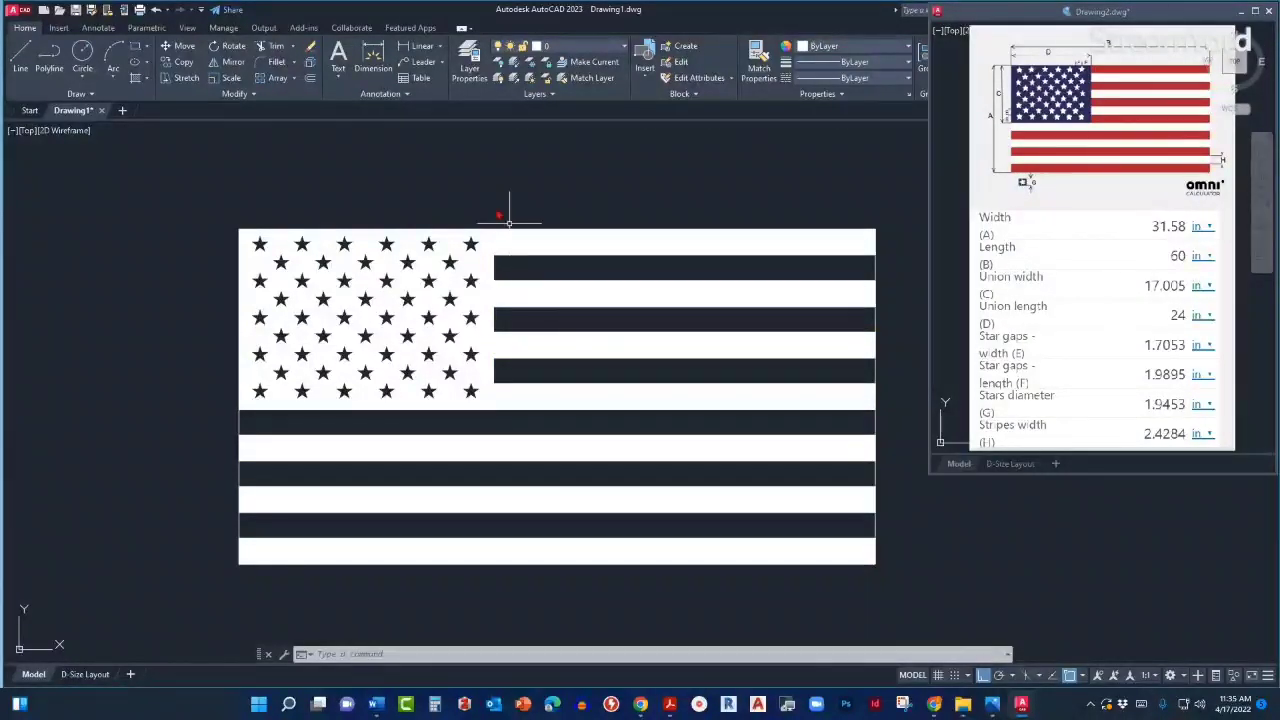
{"action": "left_click", "coordinate": [187, 200]}
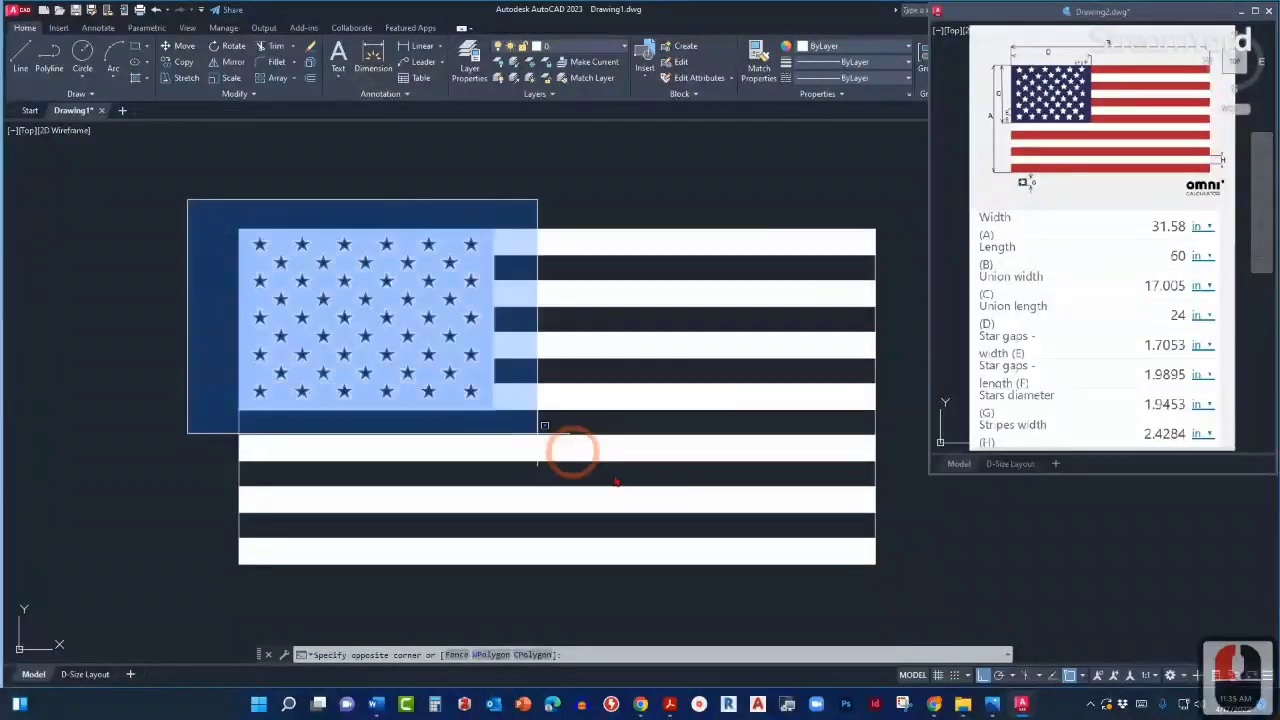
{"action": "left_click", "coordinate": [905, 596]}
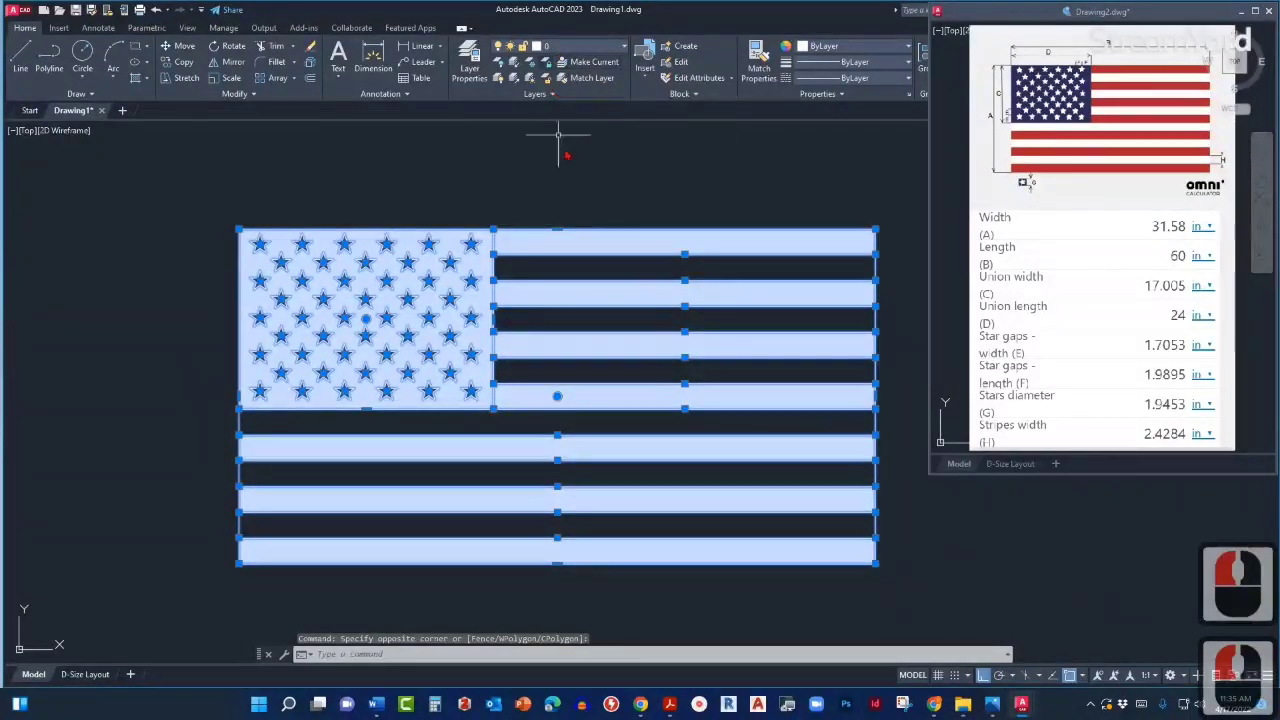
{"action": "key", "text": "Escape"}
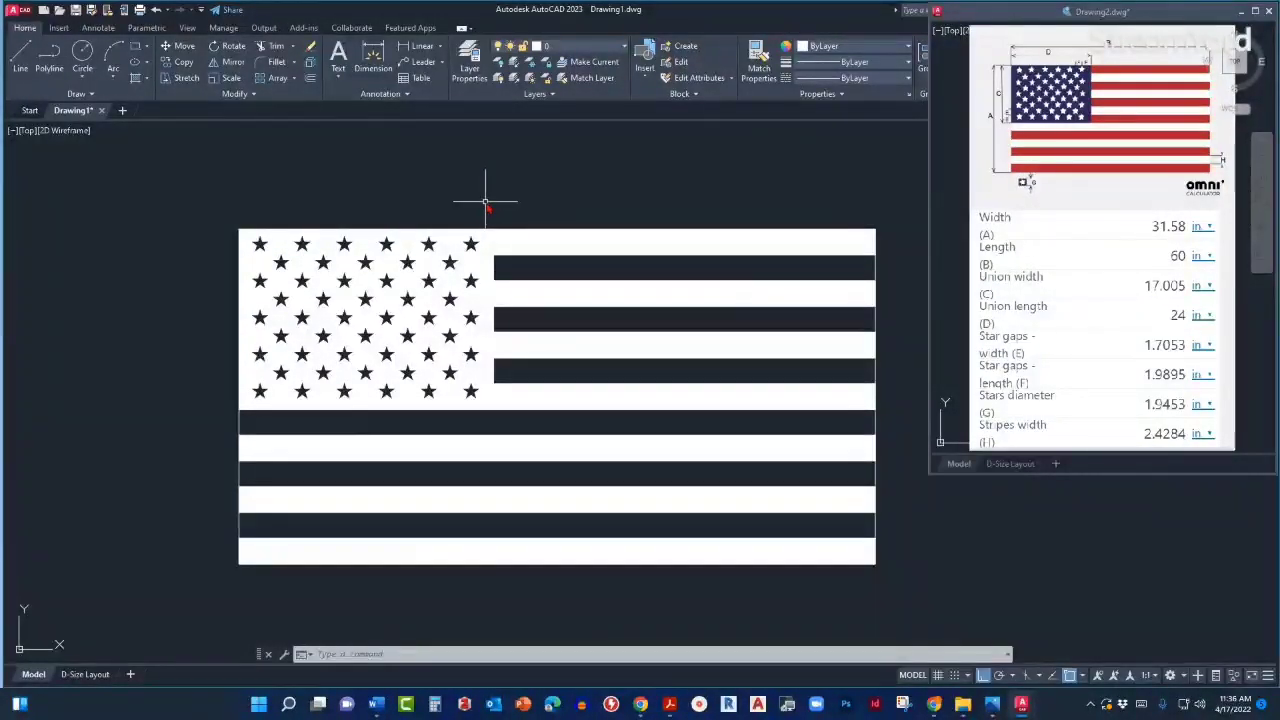
{"action": "left_click", "coordinate": [573, 52]}
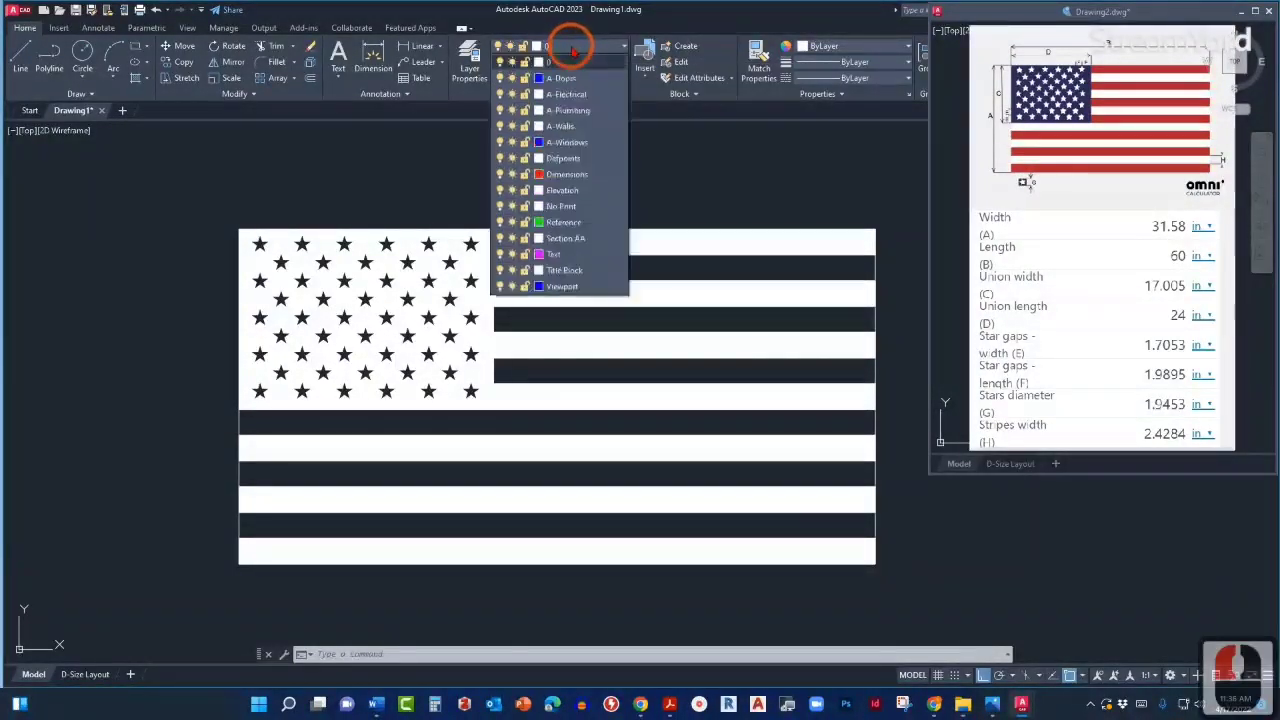
{"action": "left_click", "coordinate": [573, 52]}
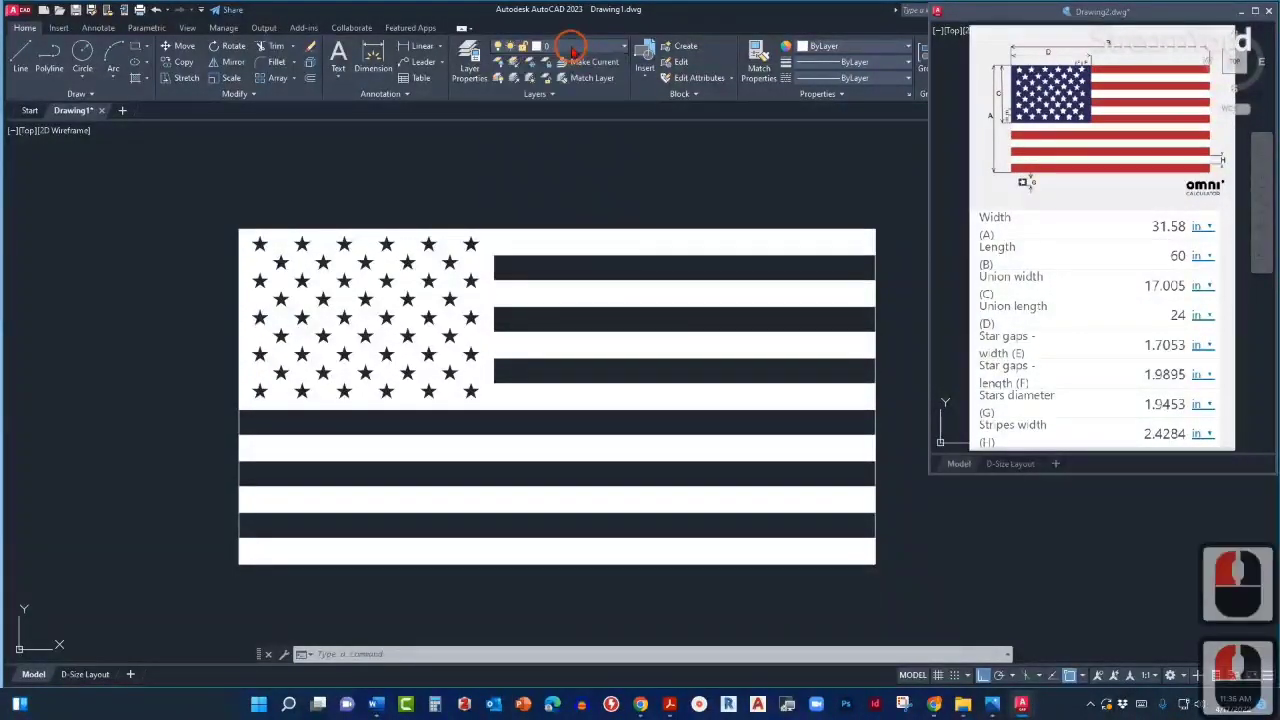
{"action": "left_click", "coordinate": [573, 52]}
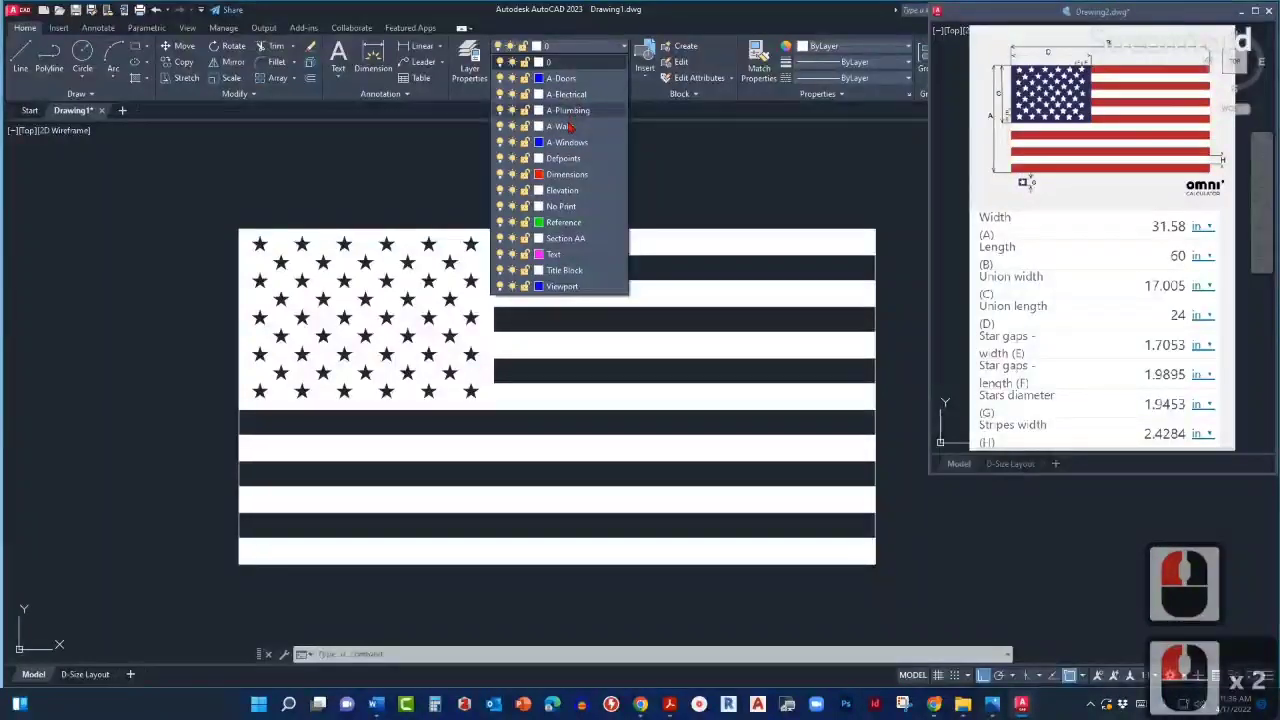
{"action": "scroll", "coordinate": [574, 190], "scroll_direction": "down", "scroll_amount": 4}
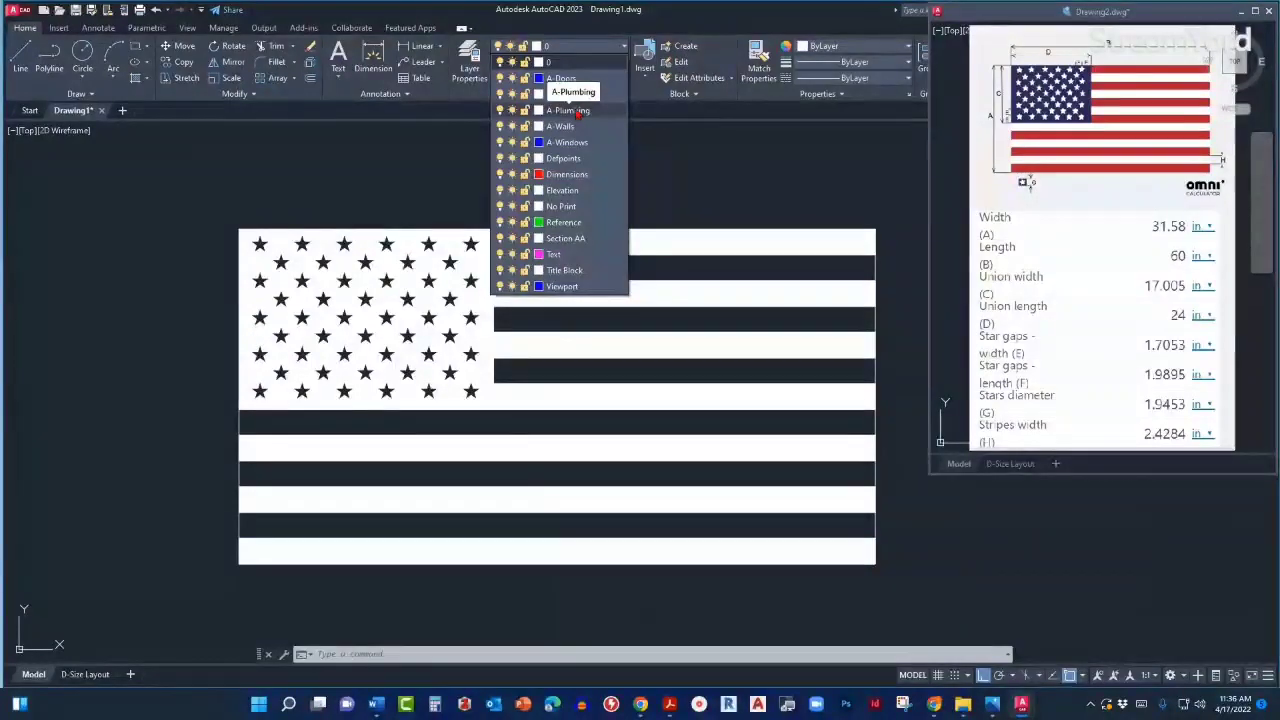
{"action": "left_click", "coordinate": [686, 164]}
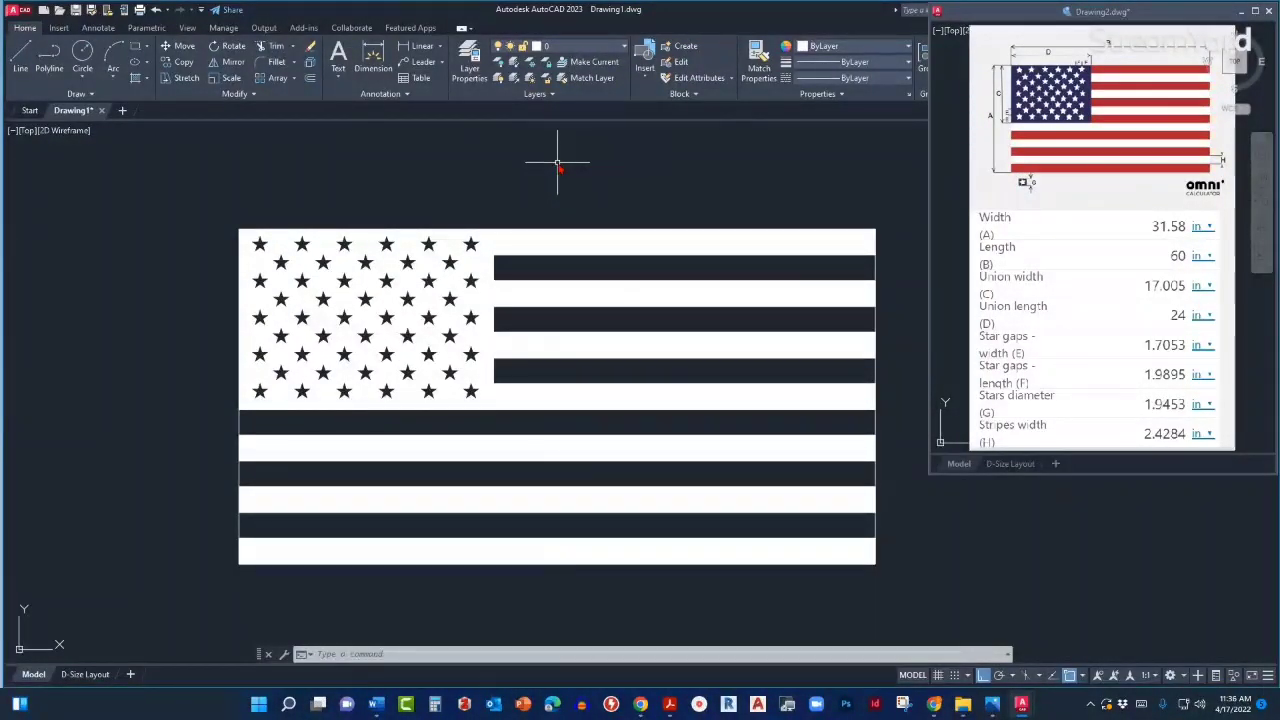
Open the layer manager, keep it expanded beside the drawing and widen it to show the layer property columns.
{"action": "type", "text": "LA"}
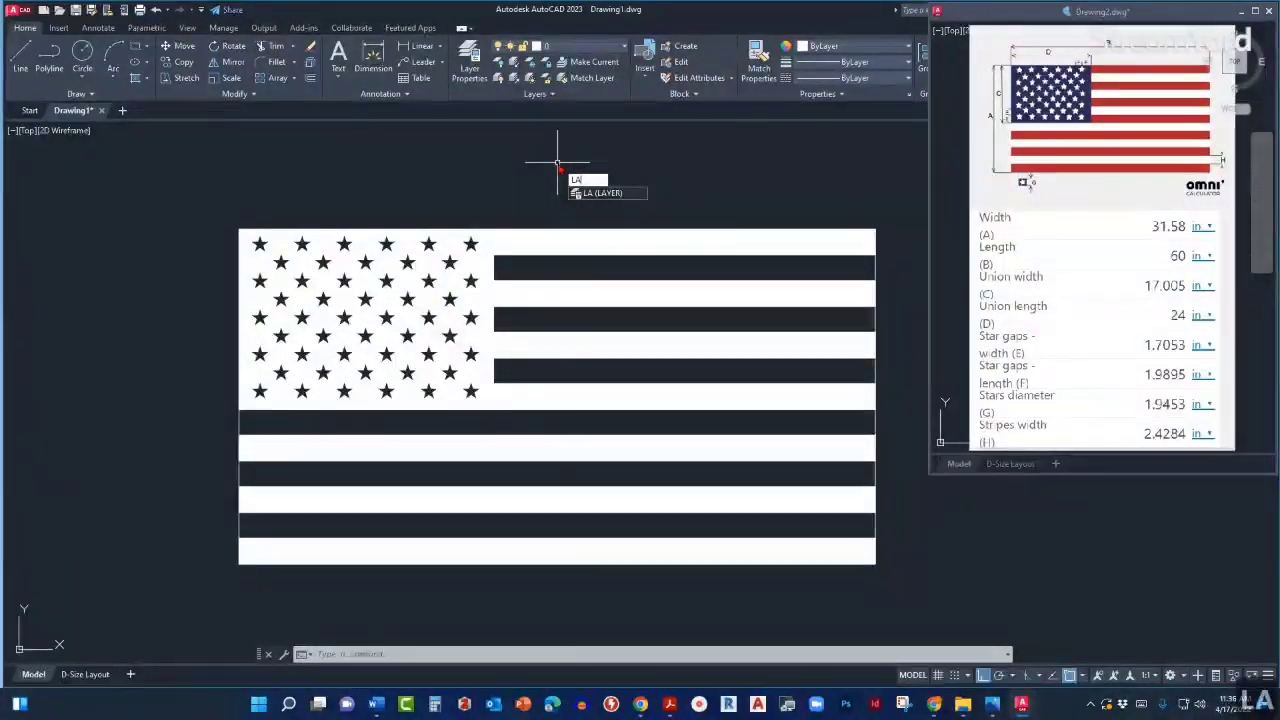
{"action": "key", "text": "Return"}
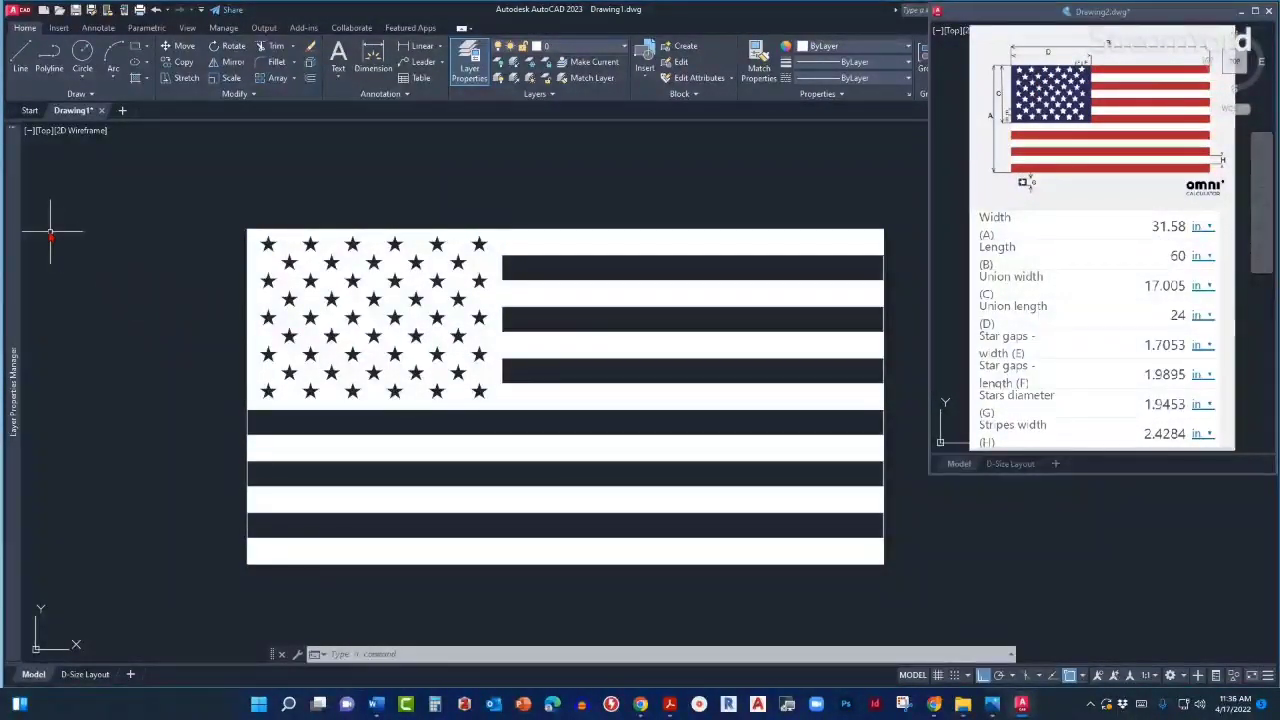
{"action": "mouse_move", "coordinate": [18, 166]}
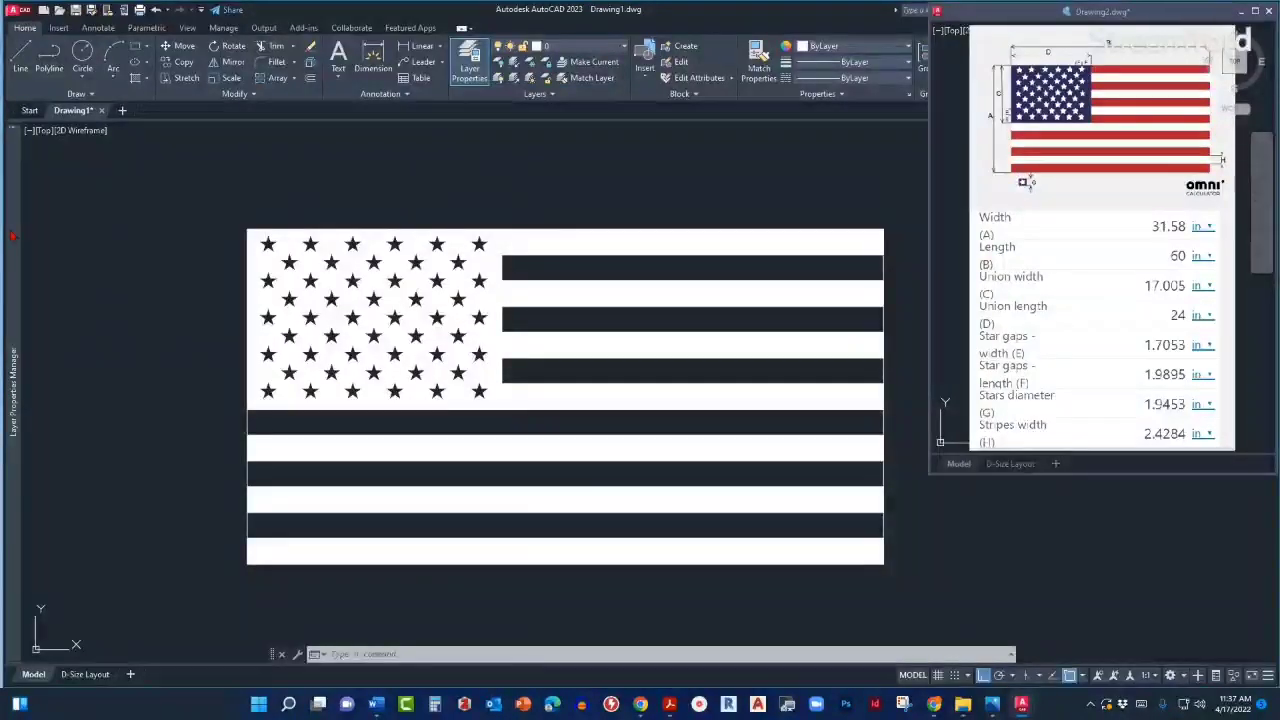
{"action": "mouse_move", "coordinate": [13, 236]}
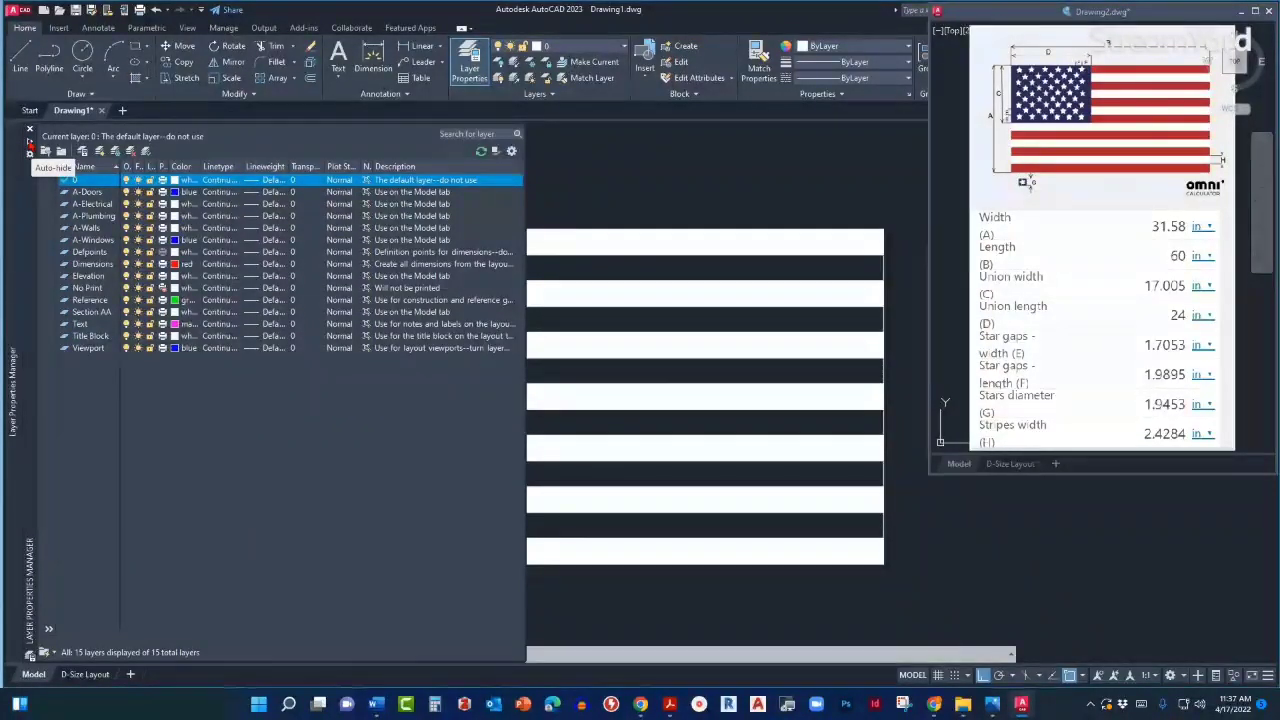
{"action": "left_click", "coordinate": [30, 143]}
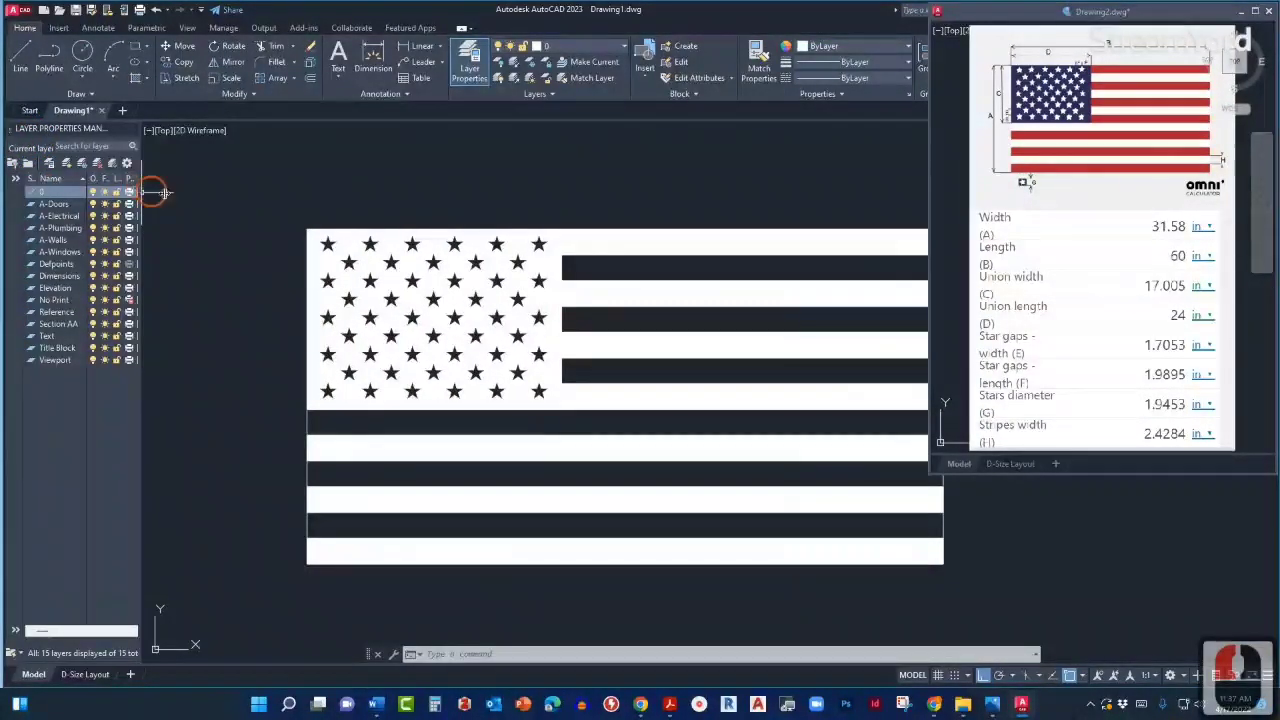
{"action": "left_click_drag", "start_coordinate": [332, 201], "coordinate": [332, 203]}
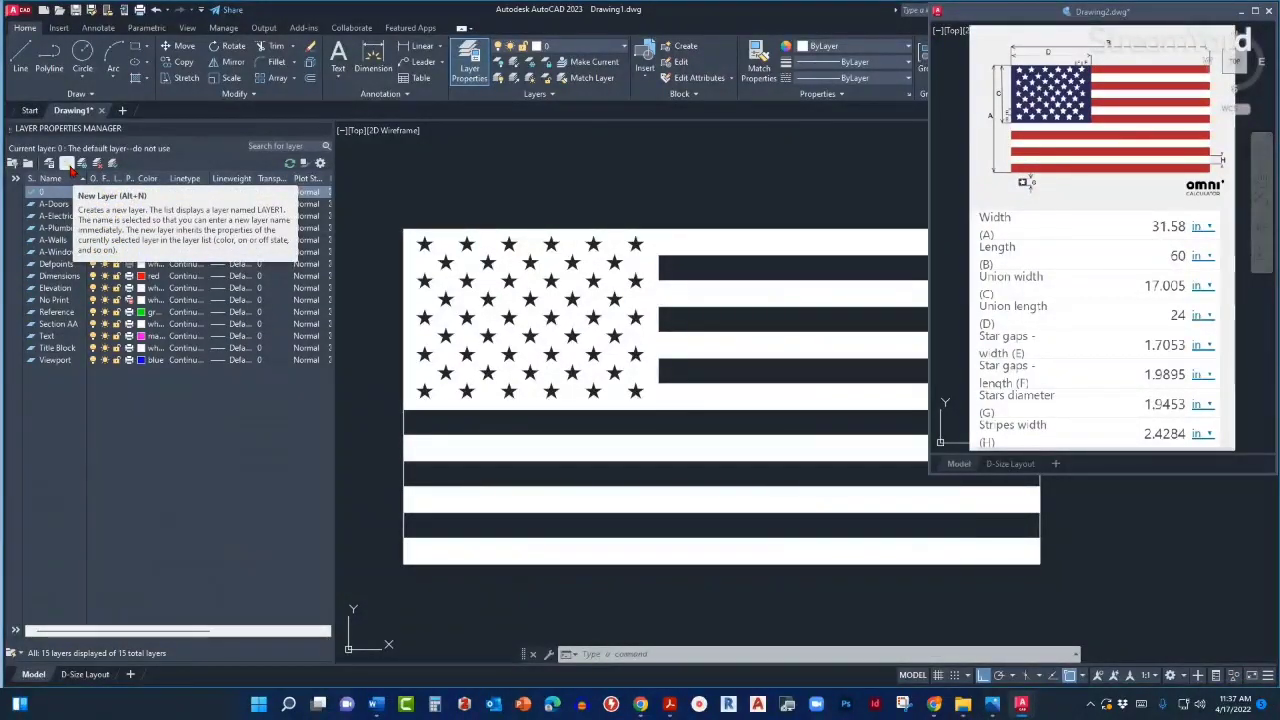
Create a new layer named RED.
{"action": "left_click", "coordinate": [66, 163]}
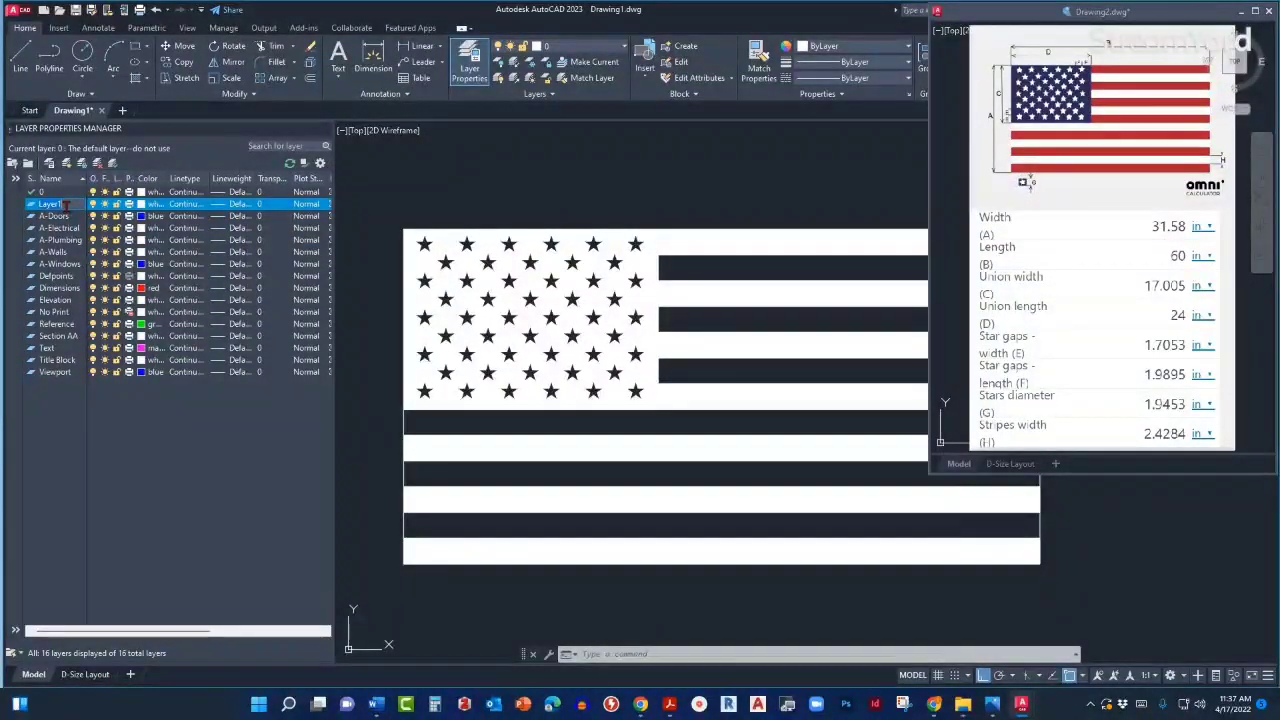
{"action": "type", "text": "RE"}
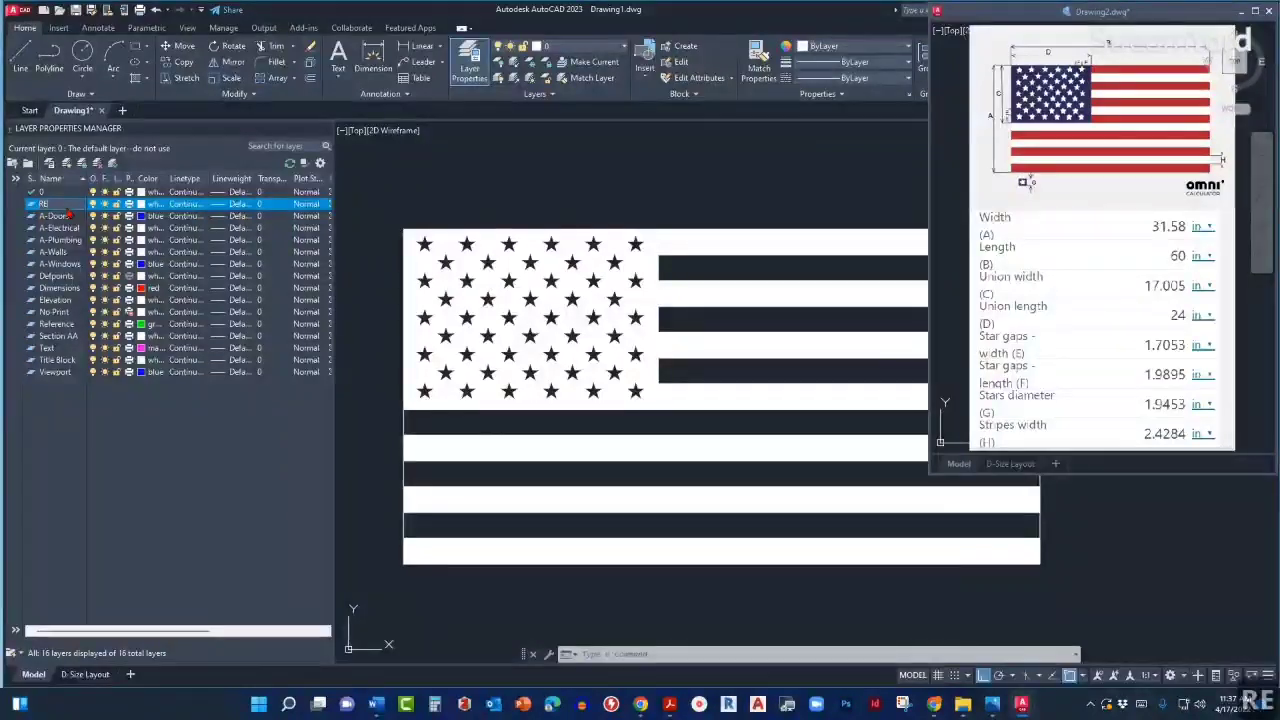
{"action": "type", "text": "D"}
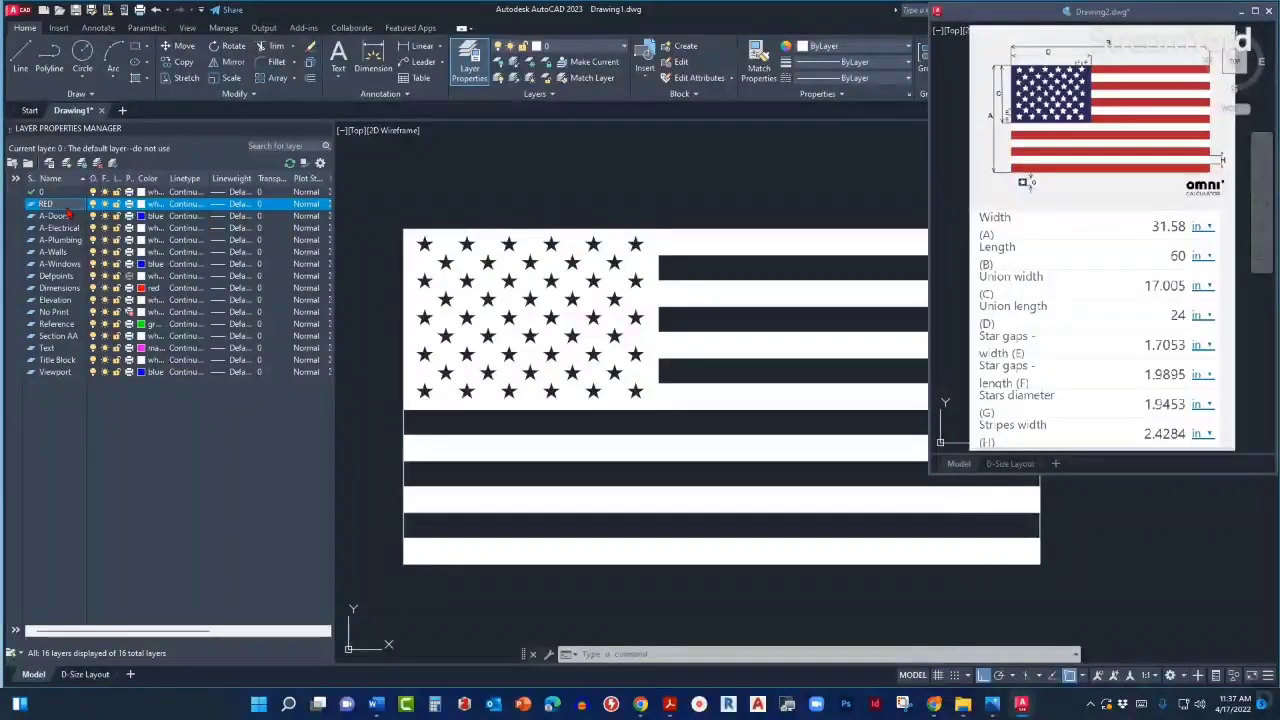
{"action": "key", "text": "BackSpace"}
{"action": "key", "text": "BackSpace"}
{"action": "key", "text": "BackSpace"}
{"action": "type", "text": "STRIP"}
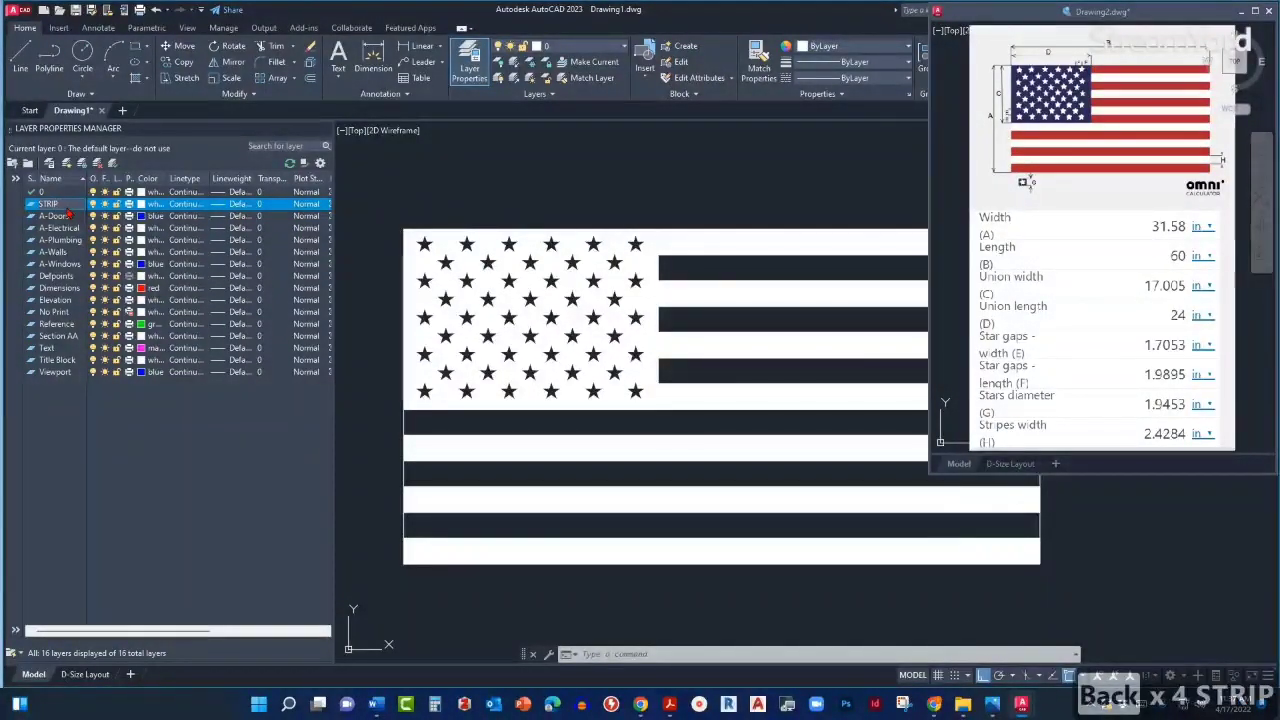
{"action": "key", "text": "BackSpace"}
{"action": "key", "text": "BackSpace"}
{"action": "key", "text": "BackSpace"}
{"action": "key", "text": "BackSpace"}
{"action": "key", "text": "BackSpace"}
{"action": "key", "text": "BackSpace"}
{"action": "key", "text": "BackSpace"}
{"action": "key", "text": "BackSpace"}
{"action": "key", "text": "BackSpace"}
{"action": "key", "text": "BackSpace"}
{"action": "key", "text": "BackSpace"}
{"action": "key", "text": "BackSpace"}
{"action": "key", "text": "BackSpace"}
{"action": "type", "text": "RED"}
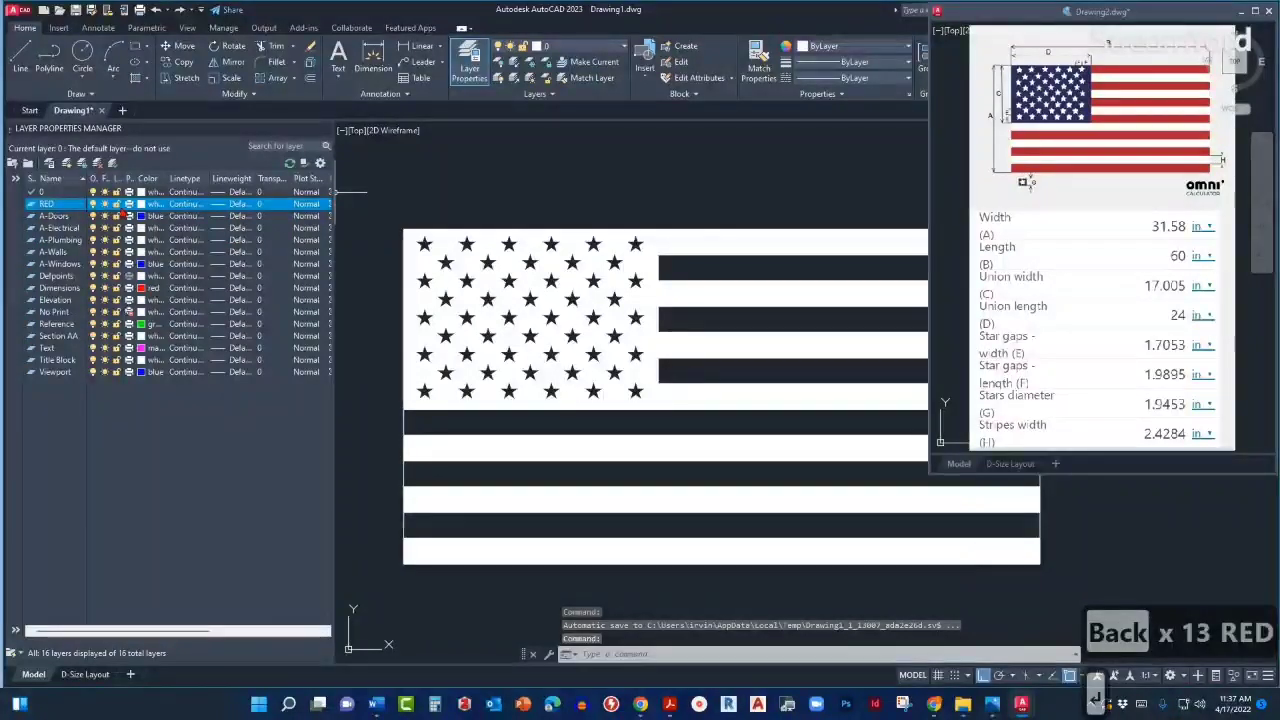
Set the RED layer's color to pure red as true color 255,0,0.
{"action": "left_click", "coordinate": [143, 206]}
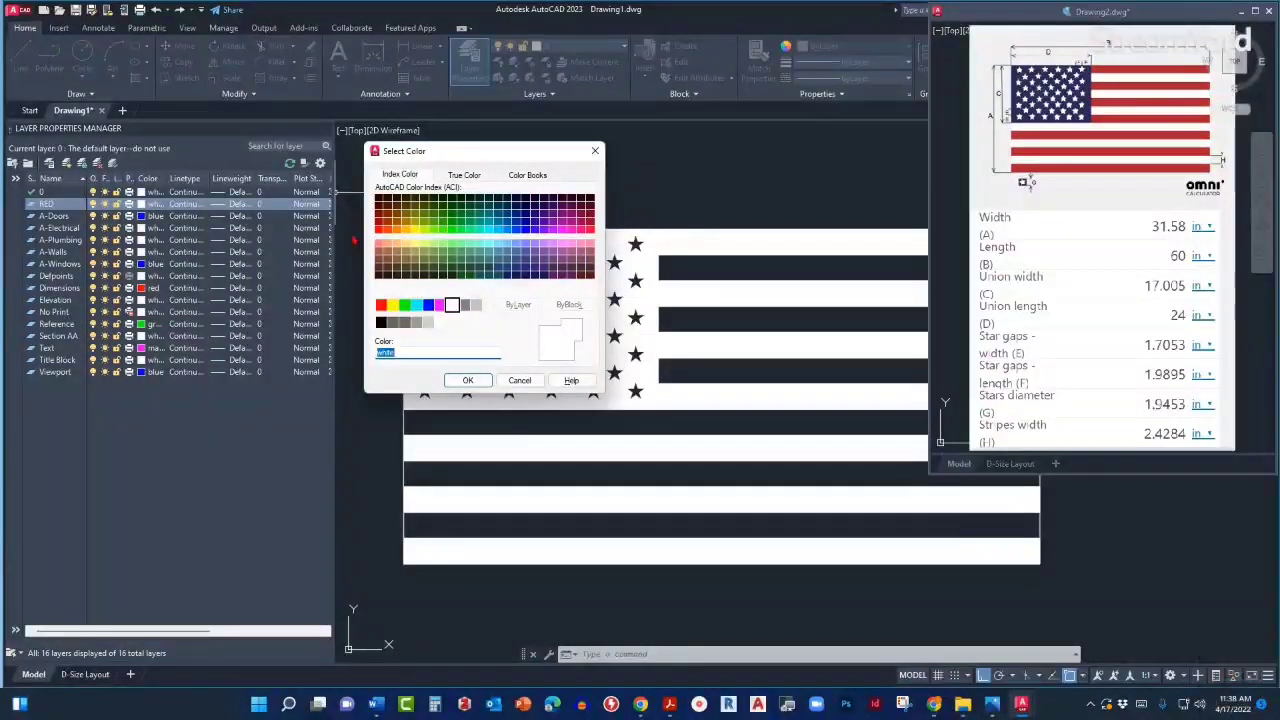
{"action": "left_click", "coordinate": [381, 306]}
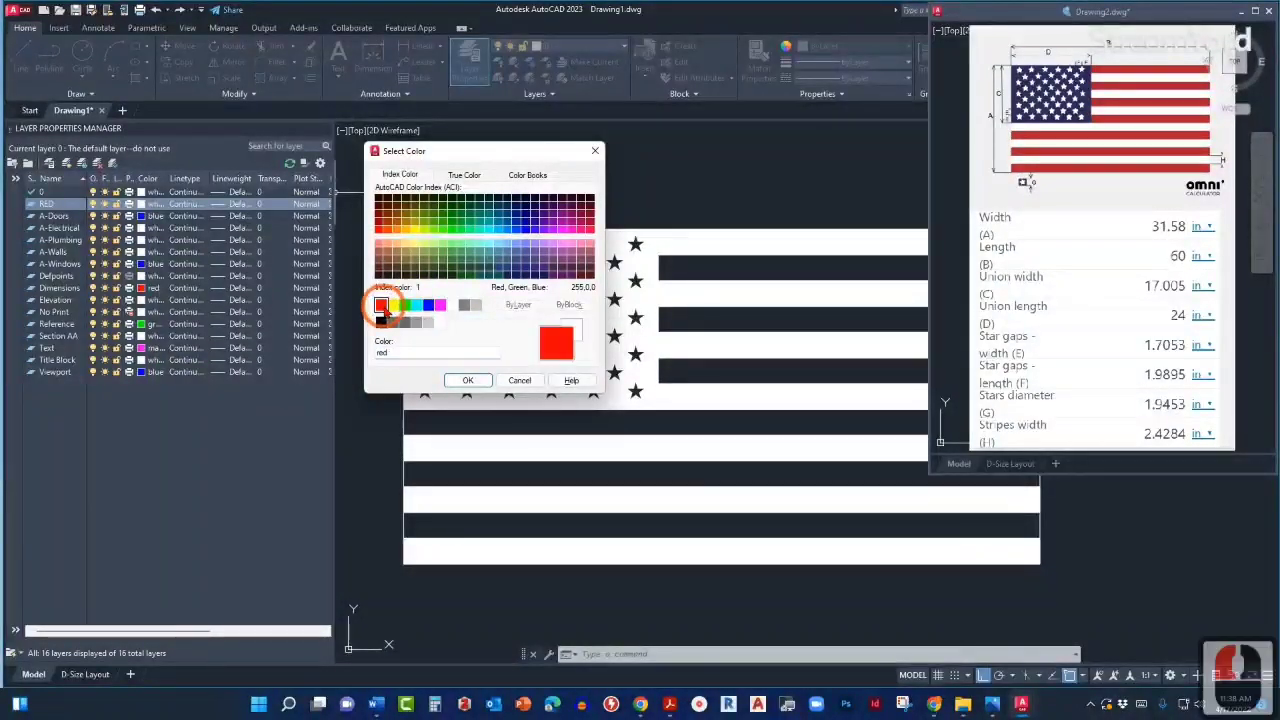
{"action": "left_click", "coordinate": [464, 176]}
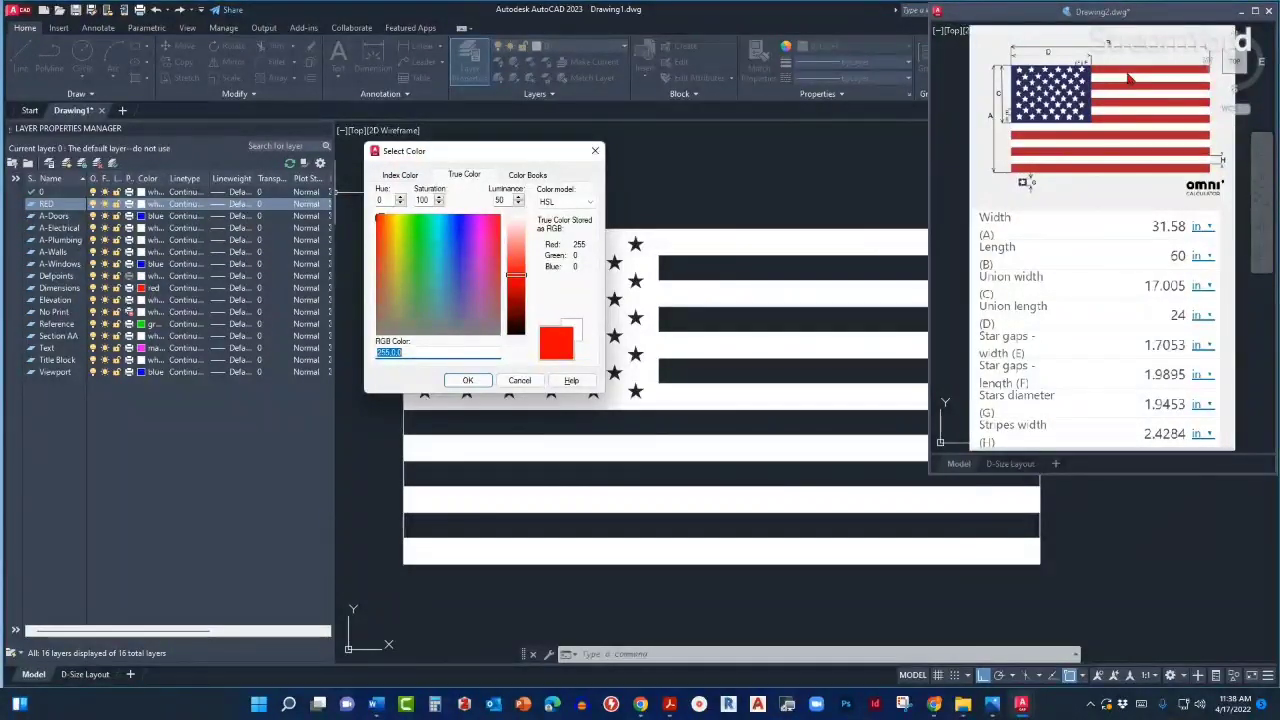
{"action": "left_click", "coordinate": [466, 378]}
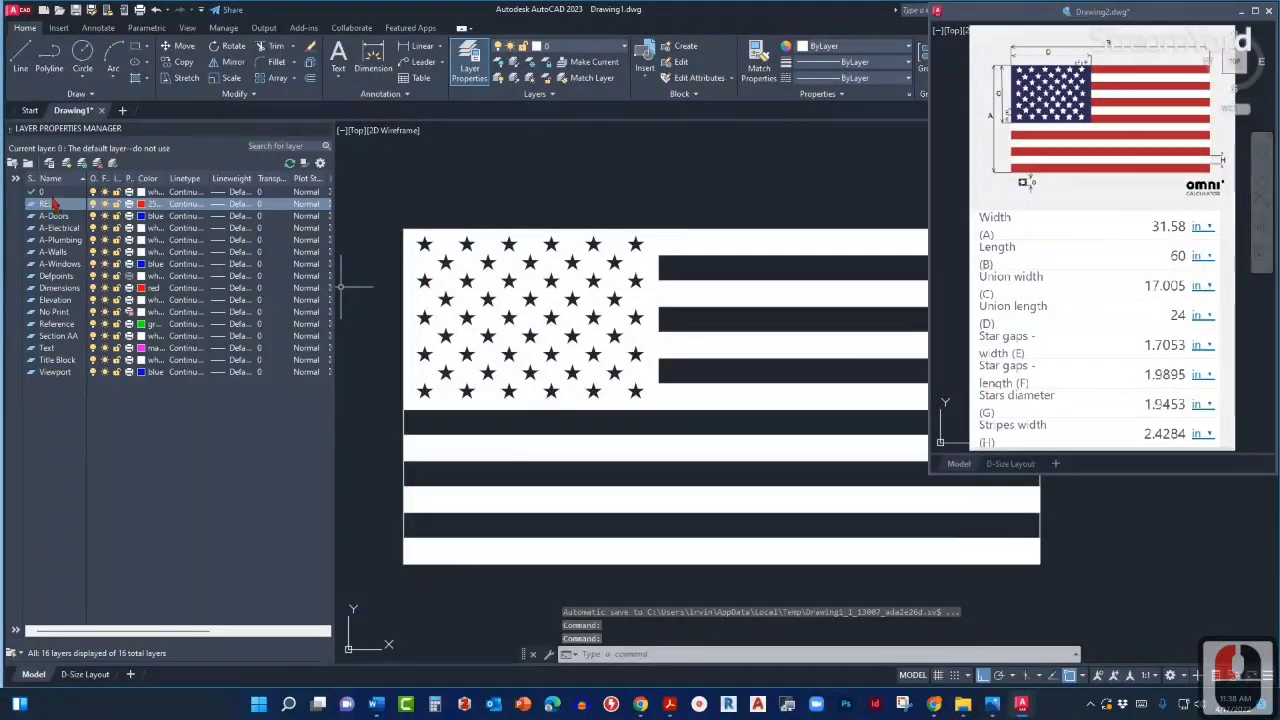
Create a new layer named BLUE and set its color to pure blue as true color 0,0,255.
{"action": "left_click", "coordinate": [66, 162]}
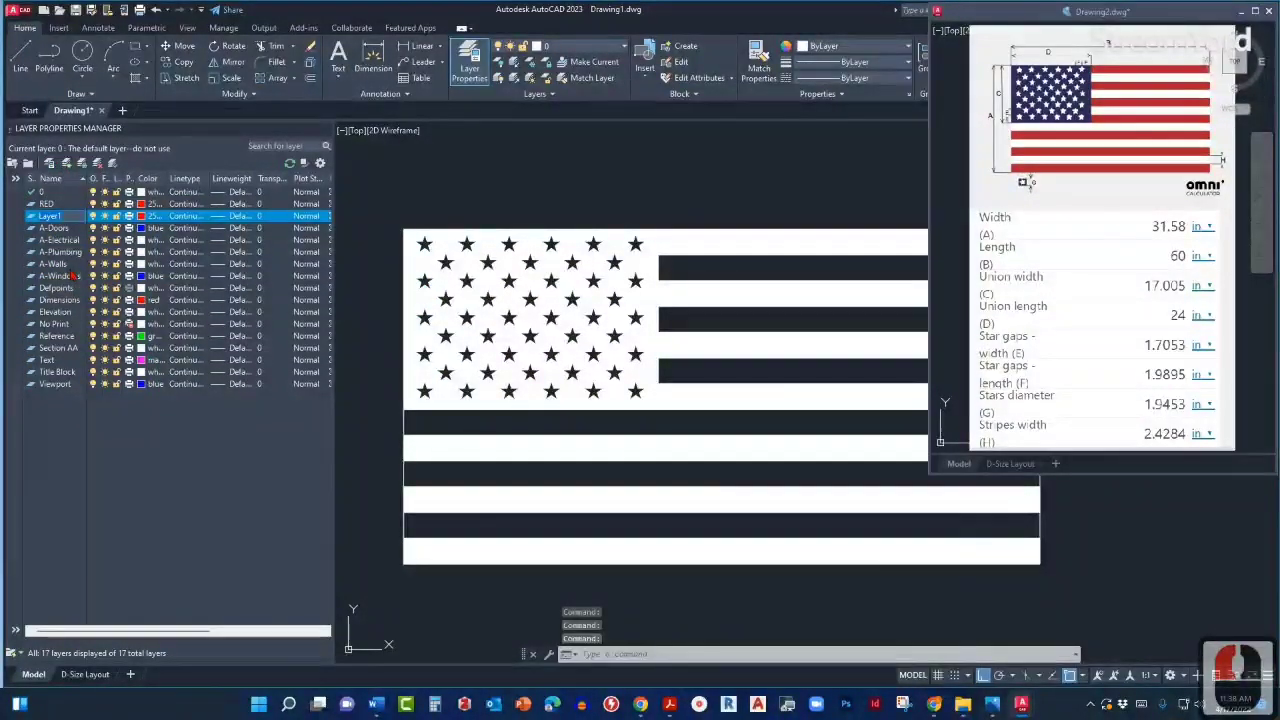
{"action": "type", "text": "BLUE"}
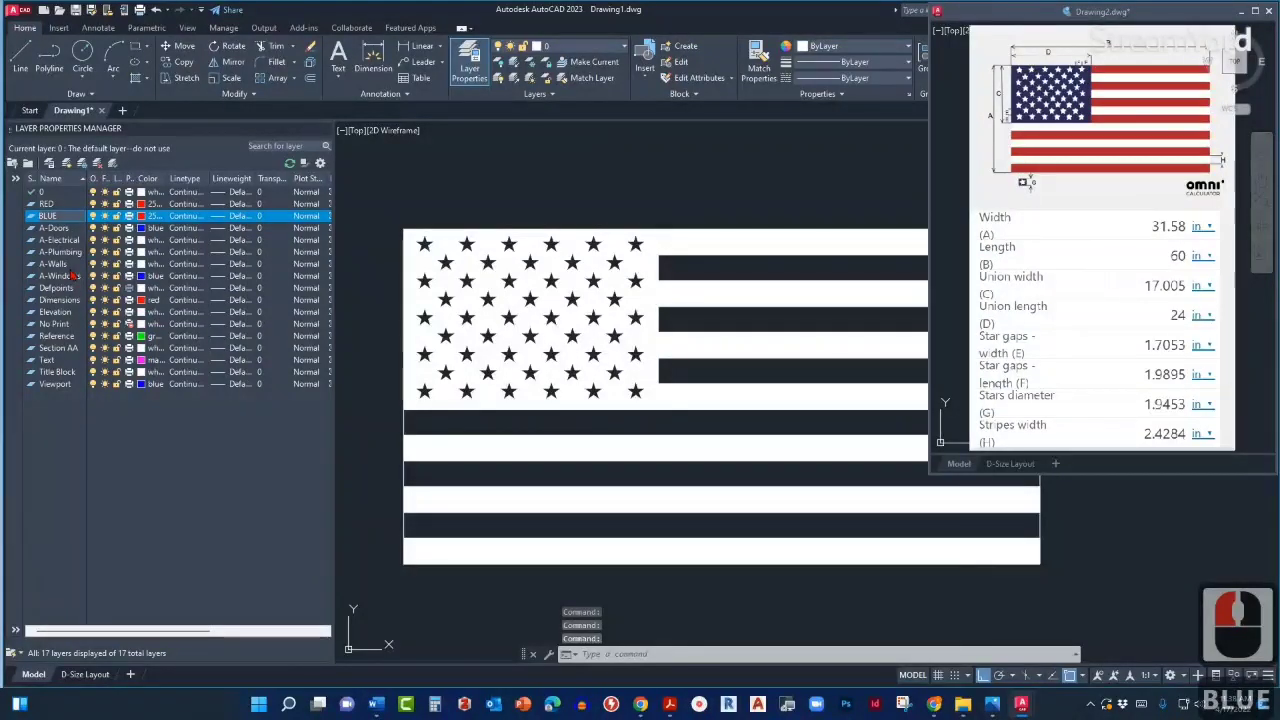
{"action": "key", "text": "Return"}
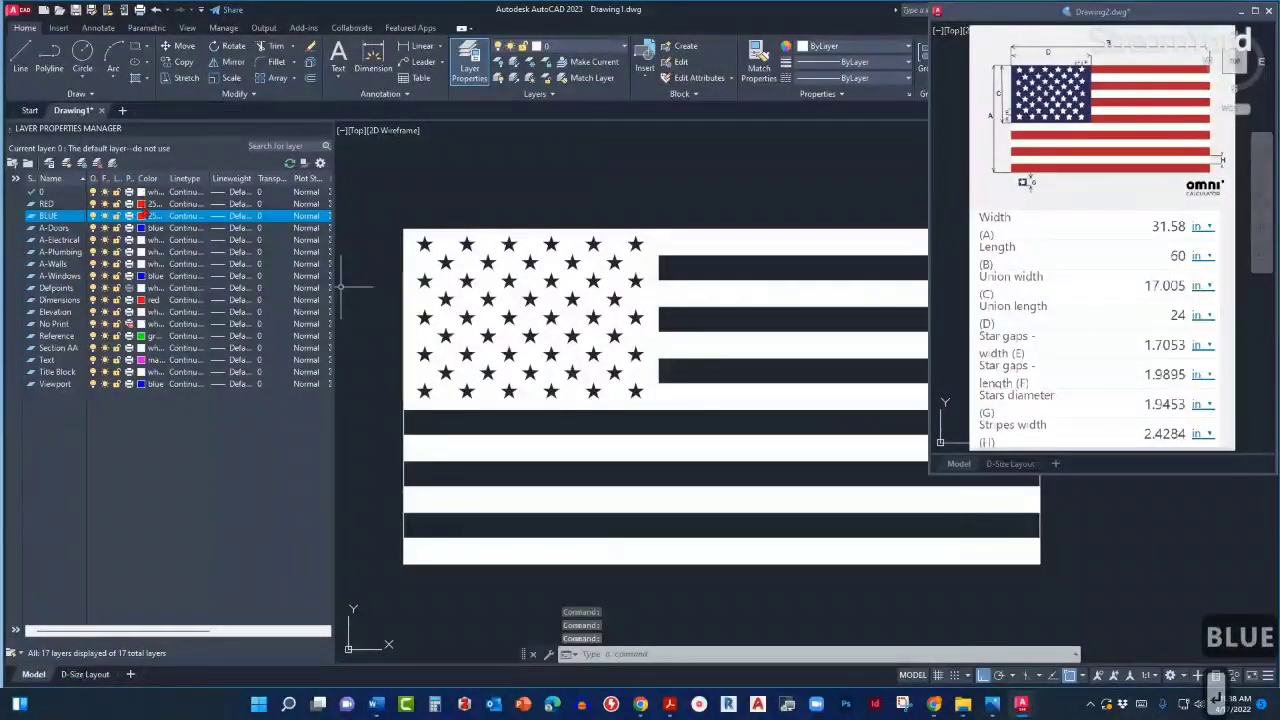
{"action": "left_click", "coordinate": [142, 216]}
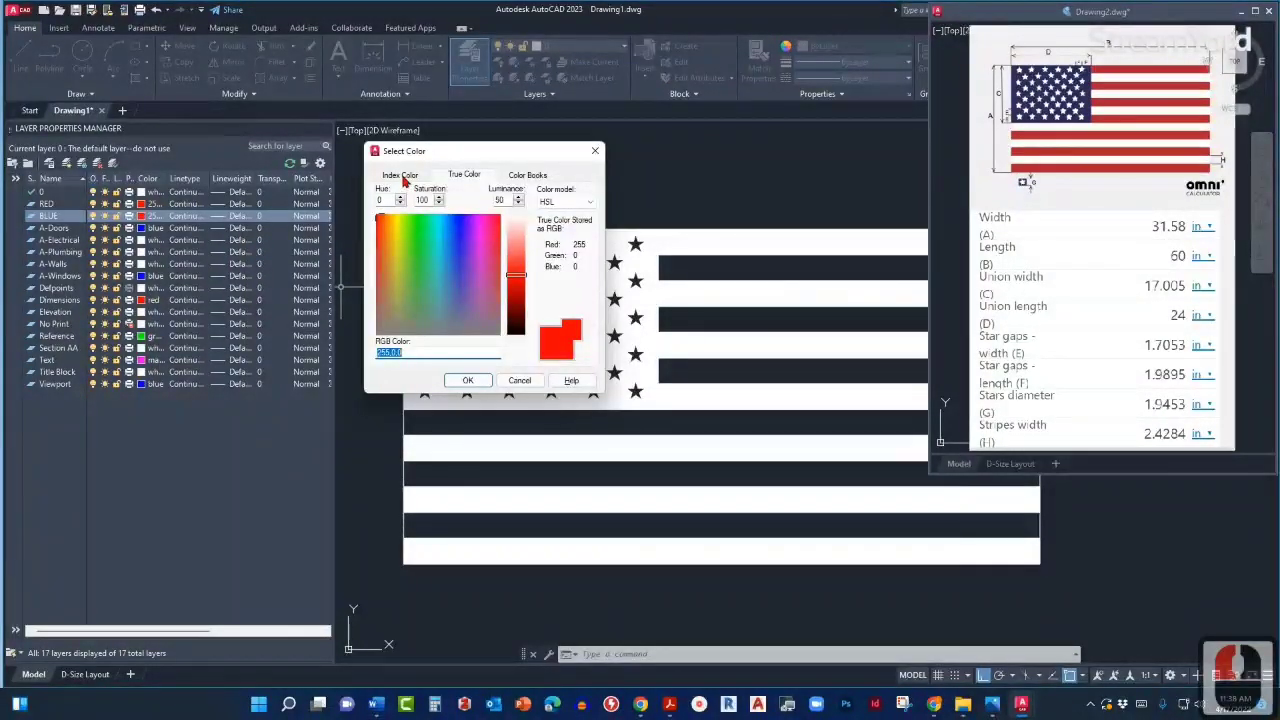
{"action": "left_click", "coordinate": [399, 175]}
{"action": "left_click", "coordinate": [428, 305]}
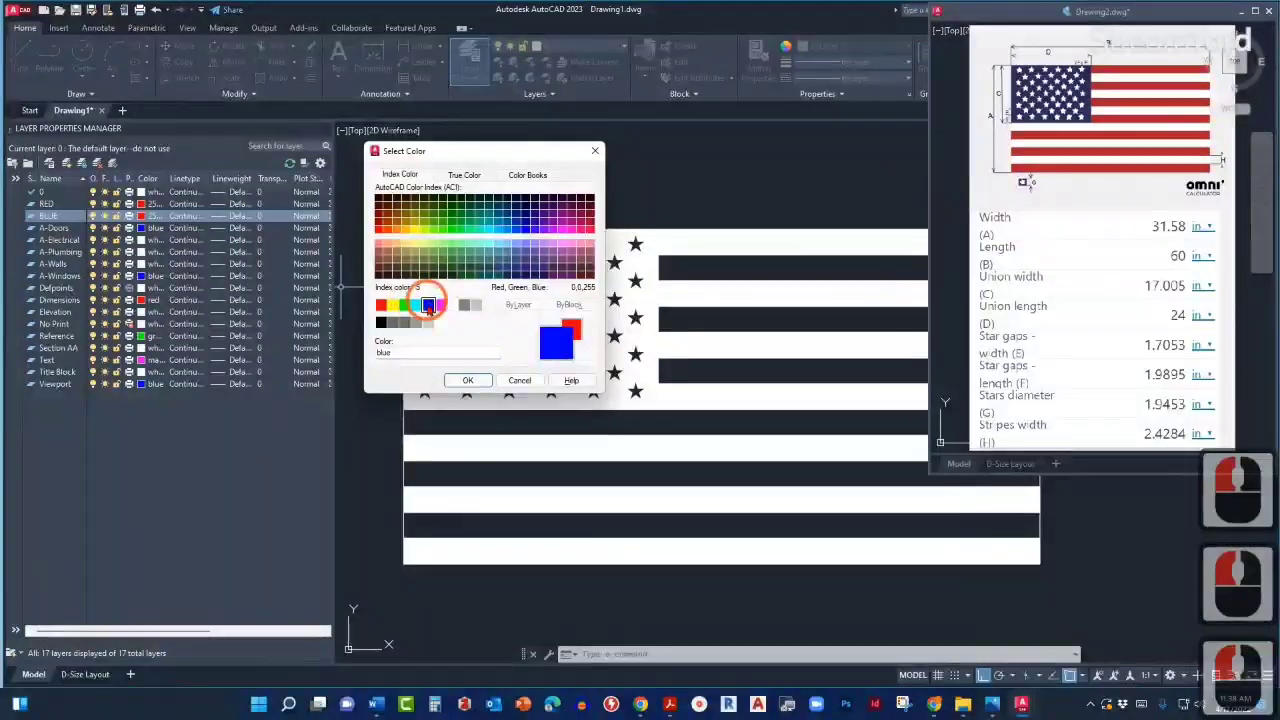
{"action": "left_click", "coordinate": [464, 175]}
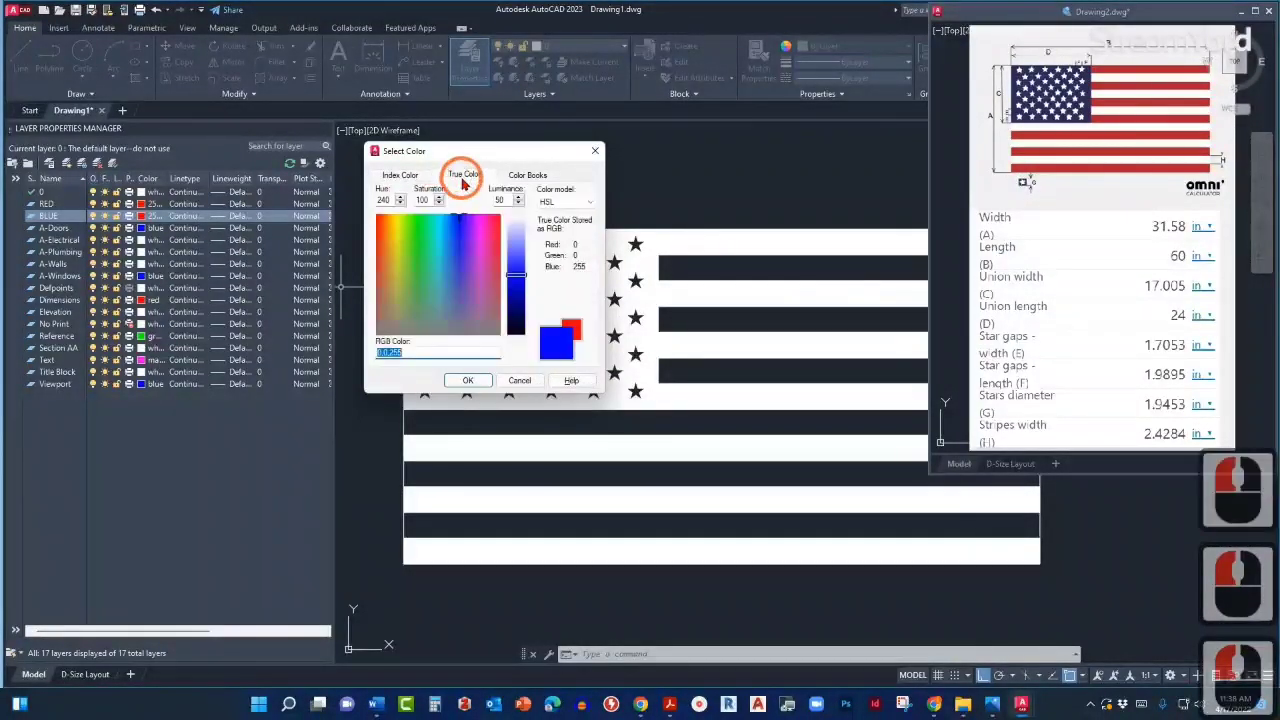
{"action": "left_click", "coordinate": [469, 381]}
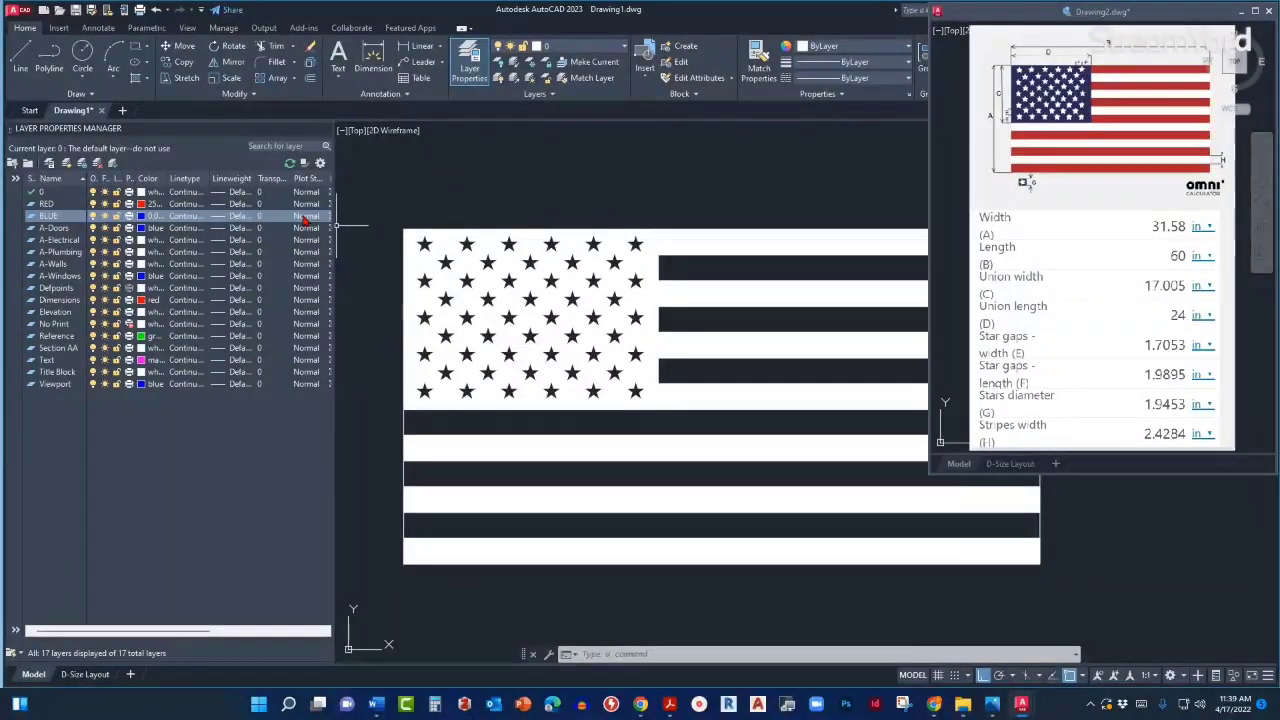
Create a new layer named LINEWORK.
{"action": "left_click", "coordinate": [48, 163]}
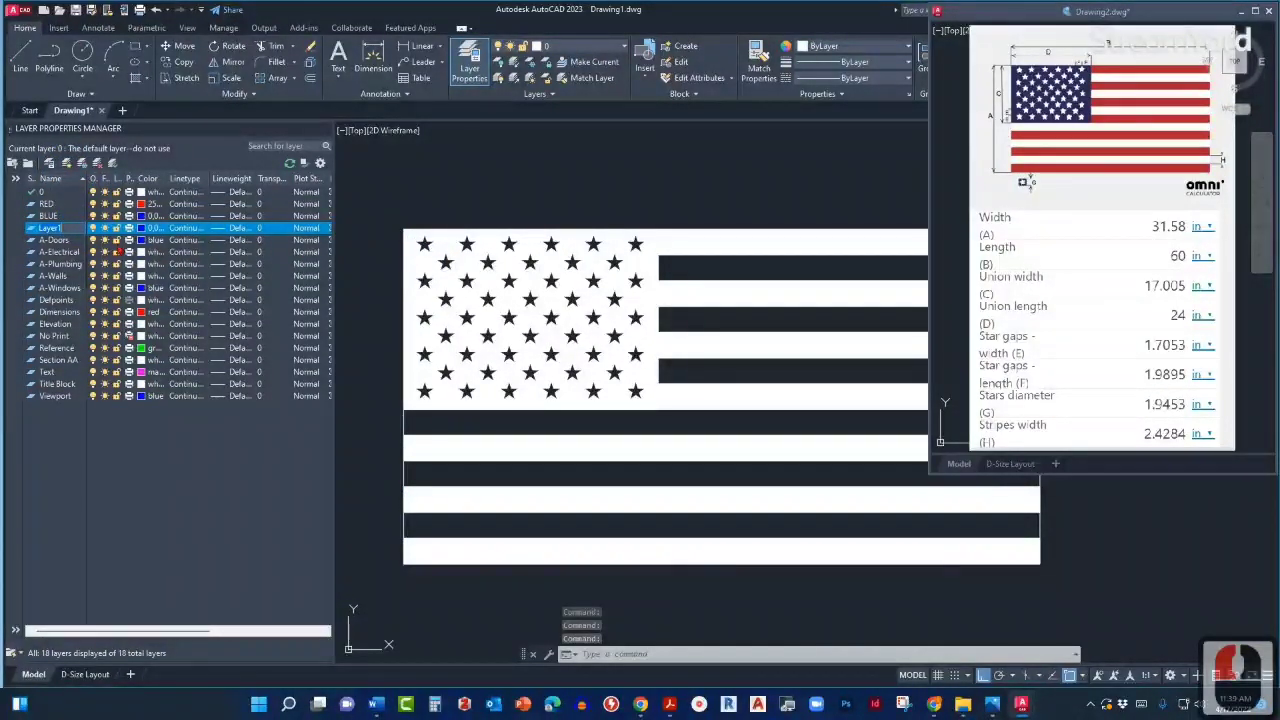
{"action": "type", "text": "LI"}
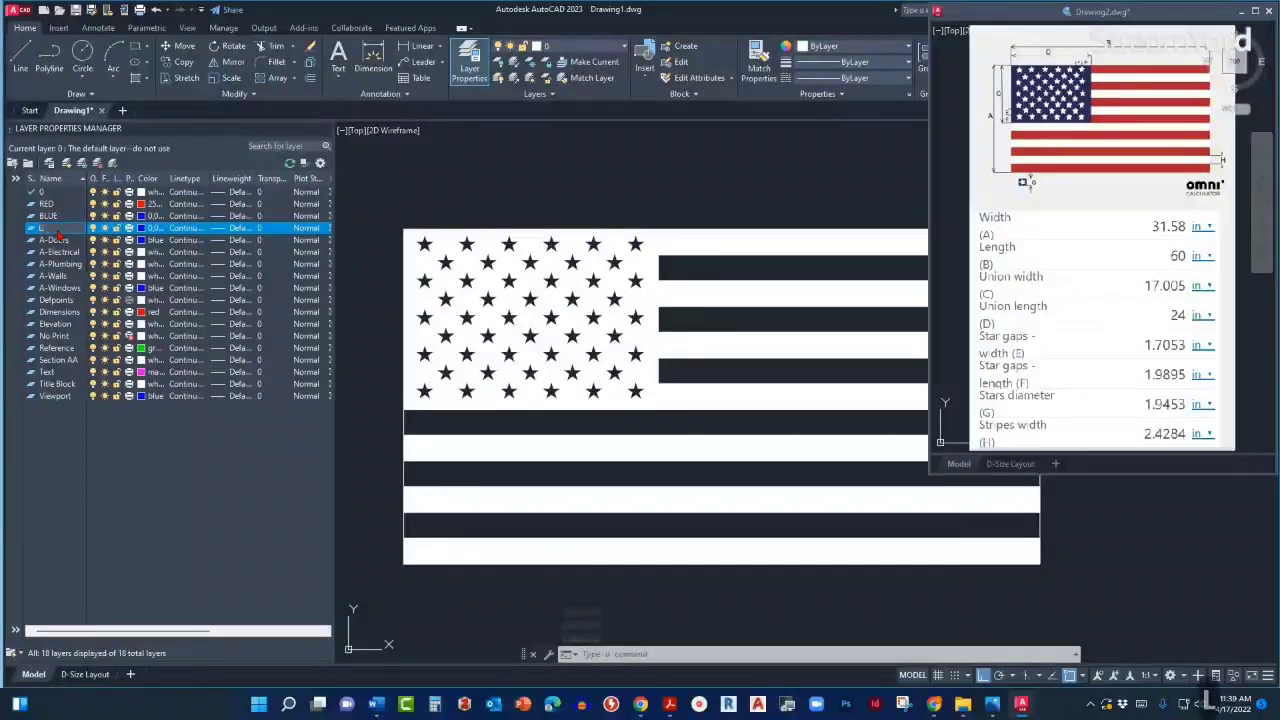
{"action": "type", "text": "NEWORK"}
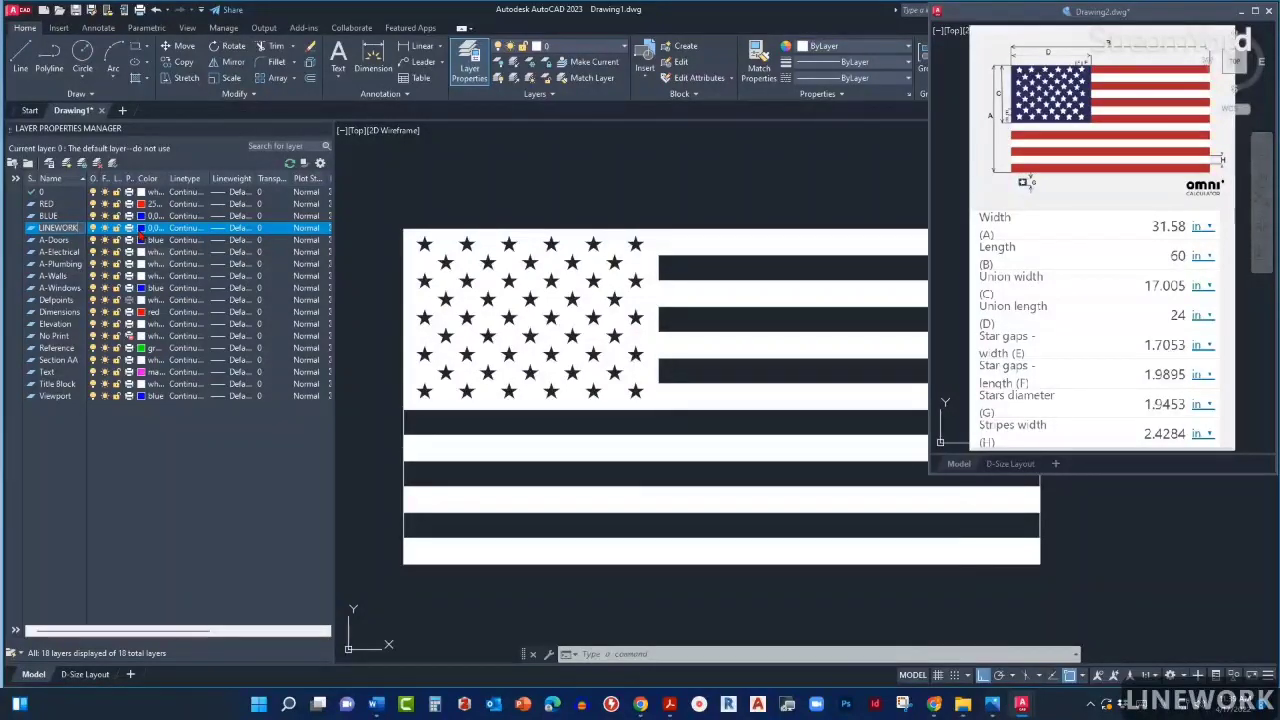
Set the LINEWORK layer's color to the index color white and close the layer manager.
{"action": "left_click", "coordinate": [143, 229]}
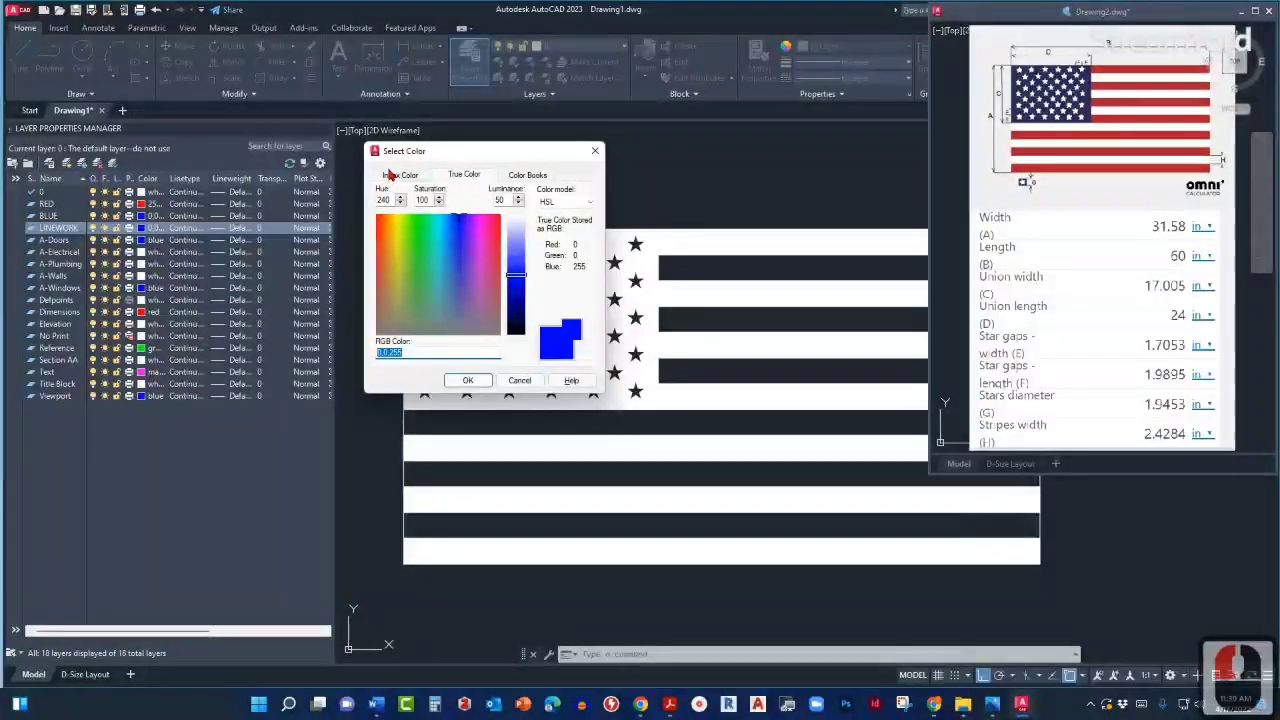
{"action": "left_click", "coordinate": [381, 175]}
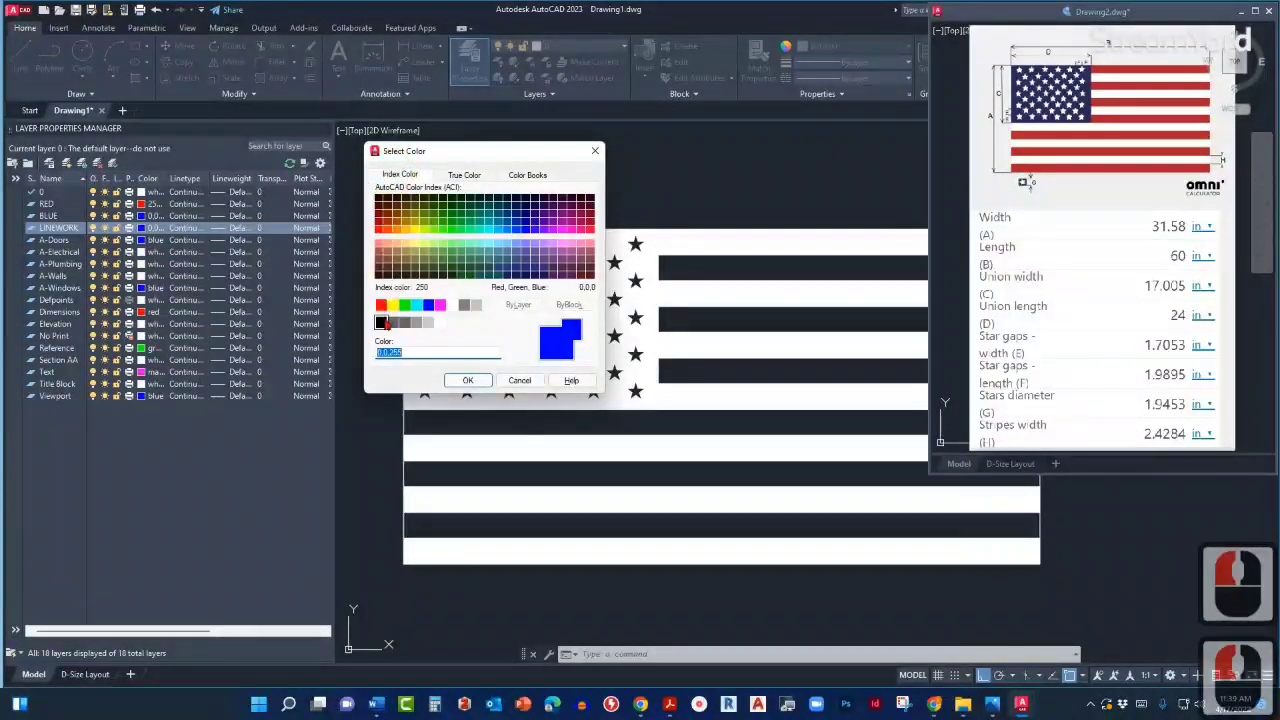
{"action": "left_click", "coordinate": [441, 323]}
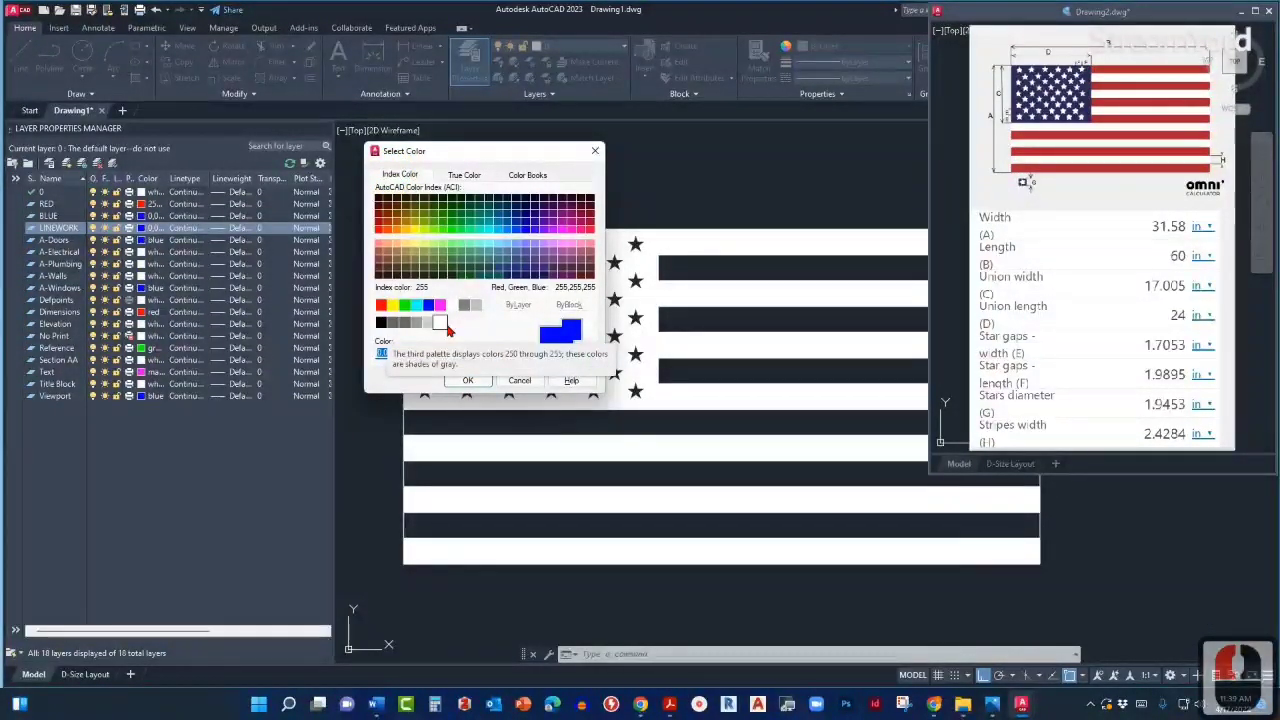
{"action": "left_click", "coordinate": [444, 324]}
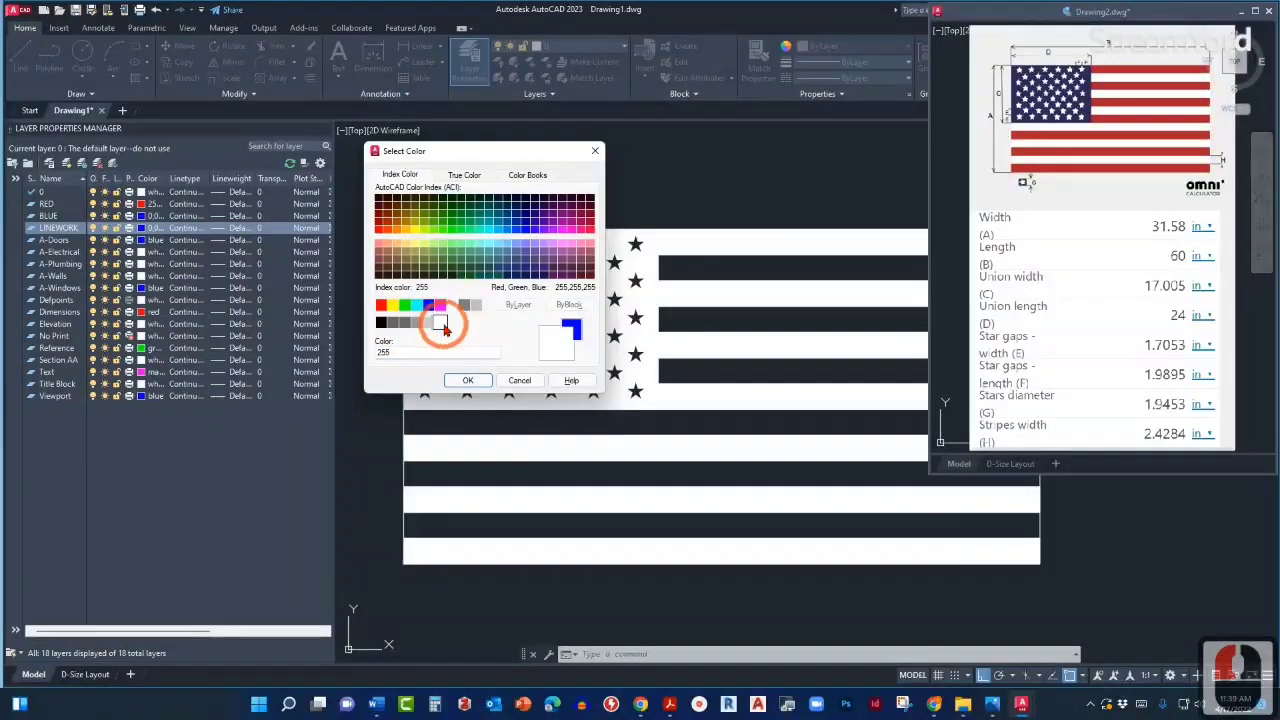
{"action": "left_click", "coordinate": [452, 305]}
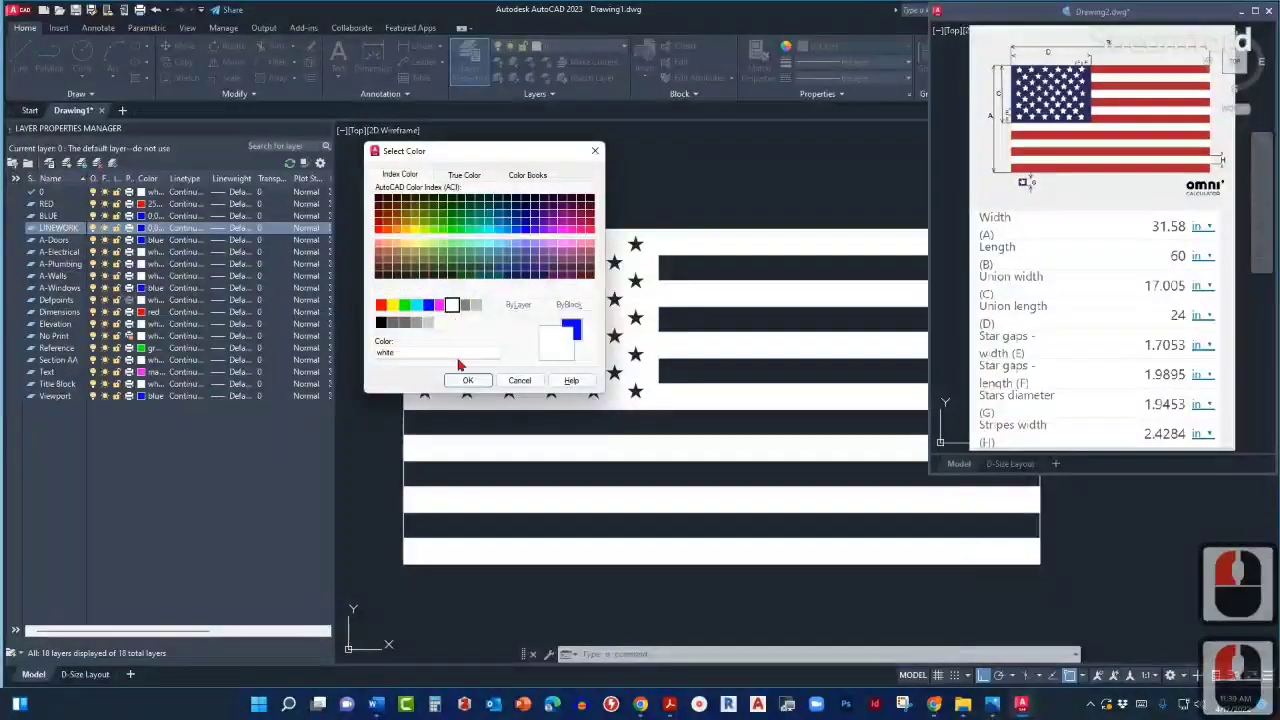
{"action": "left_click", "coordinate": [465, 381]}
{"action": "left_click", "coordinate": [466, 381]}
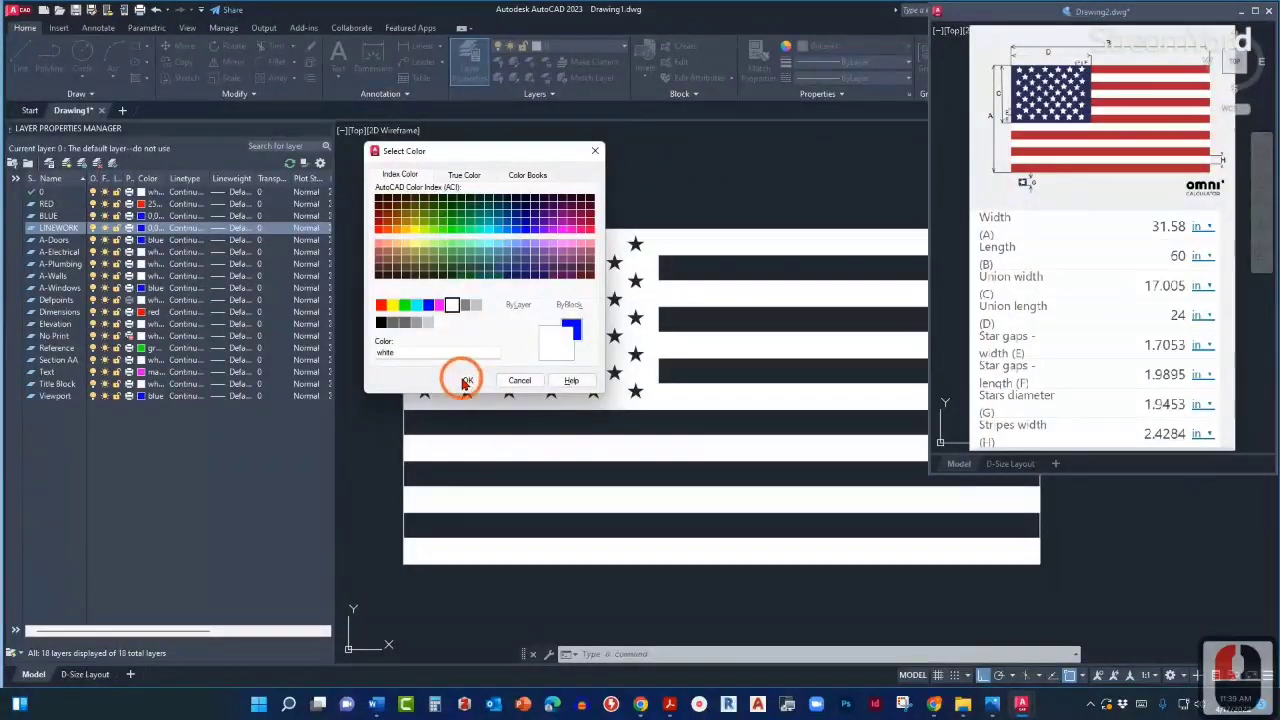
{"action": "key", "text": "Escape"}
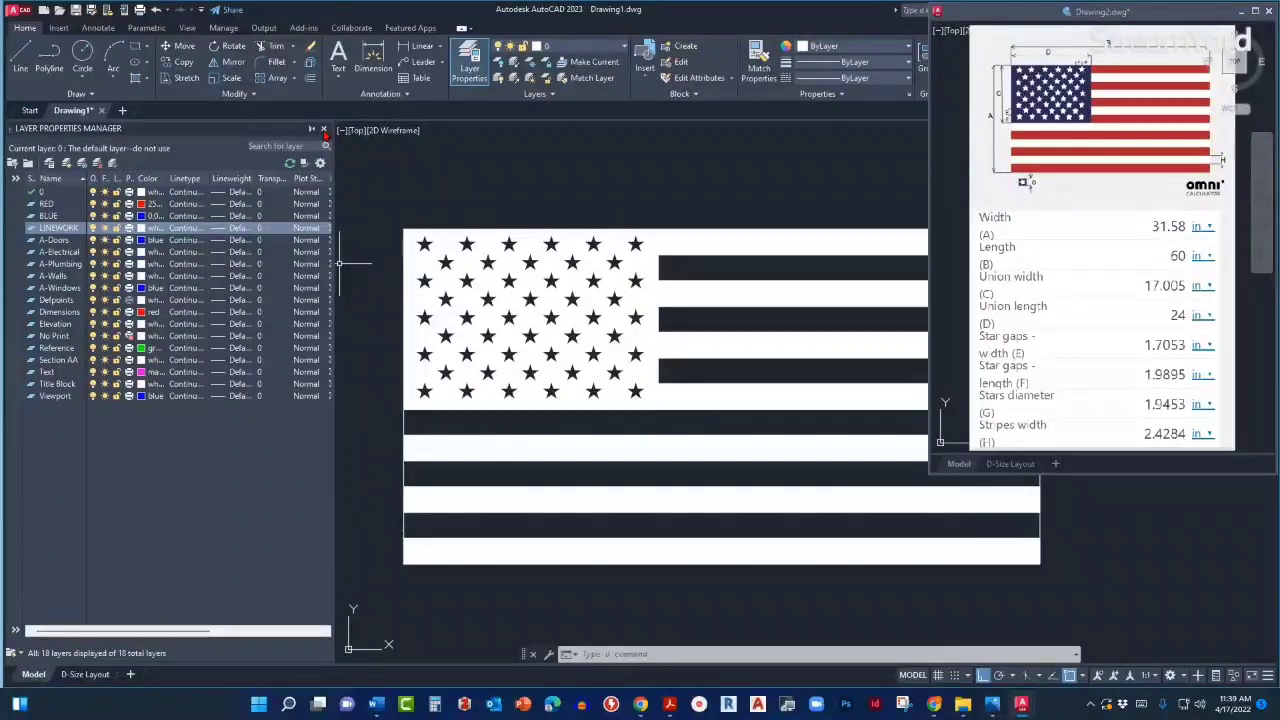
{"action": "left_click", "coordinate": [323, 129]}
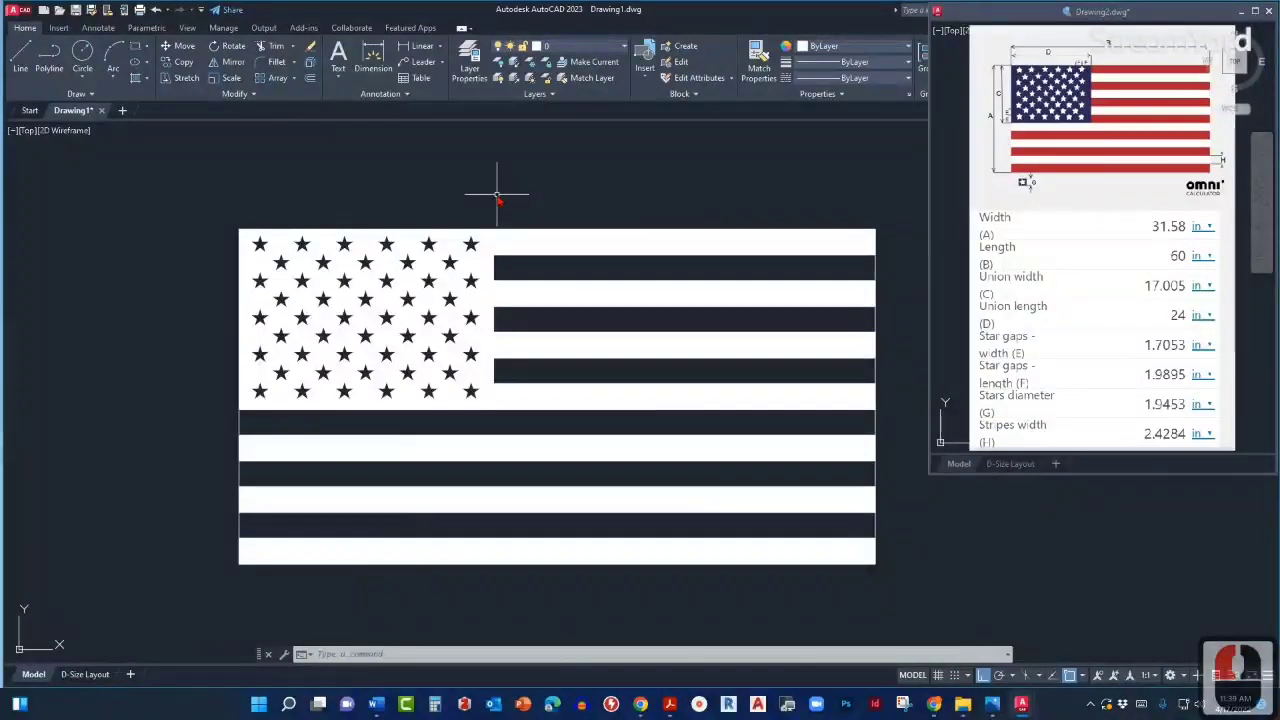
Move the solid hatch of the flag's stripes to the RED layer and clear the selection.
{"action": "left_click", "coordinate": [577, 48]}
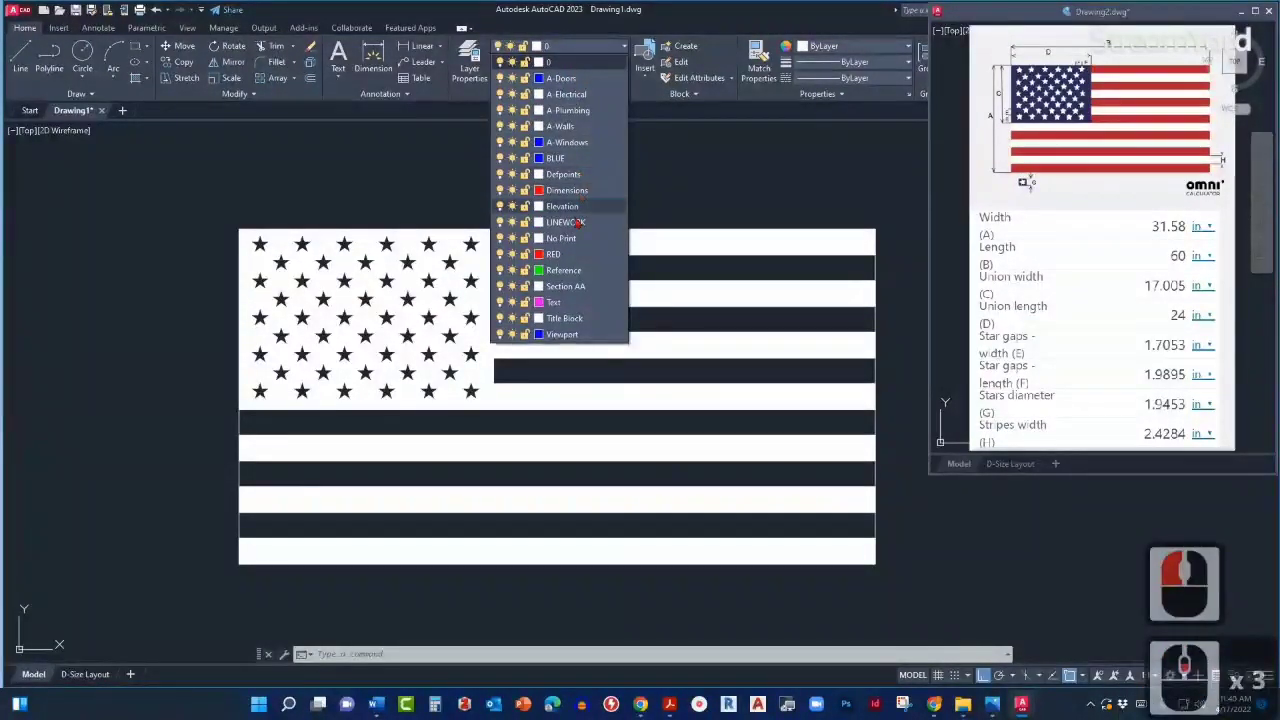
{"action": "left_click", "coordinate": [501, 235]}
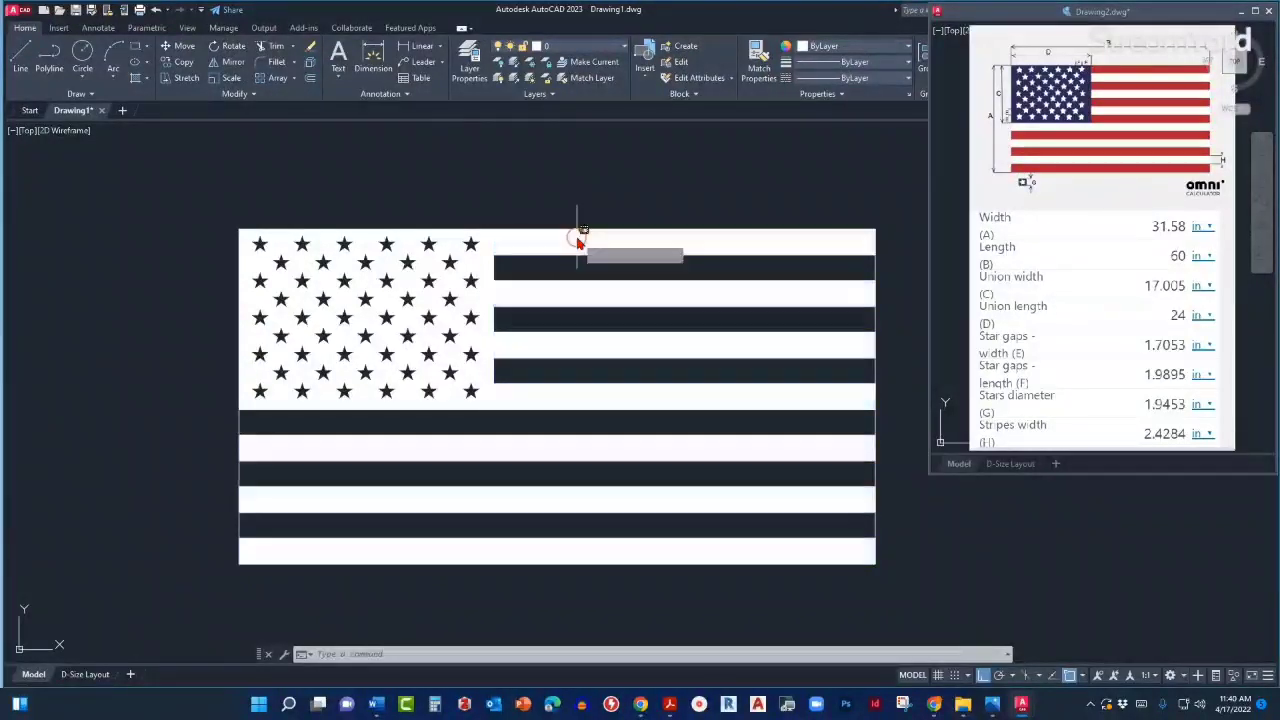
{"action": "left_click", "coordinate": [577, 240]}
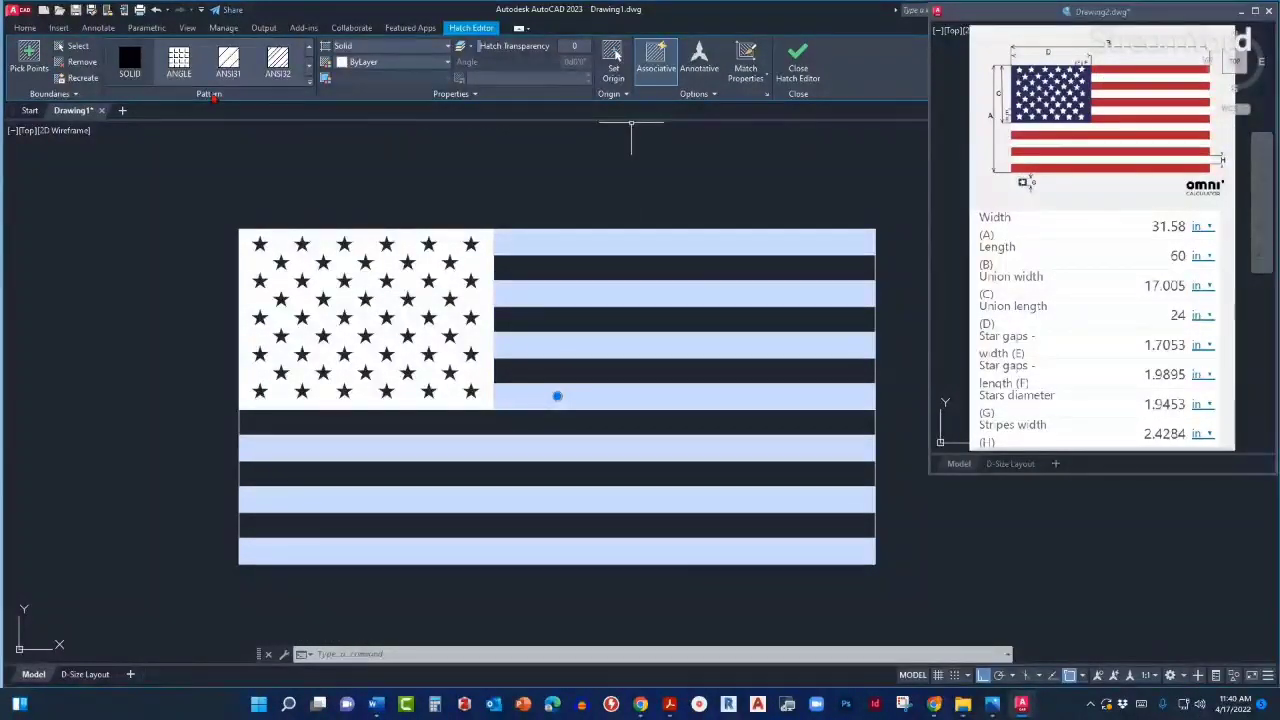
{"action": "left_click", "coordinate": [25, 27]}
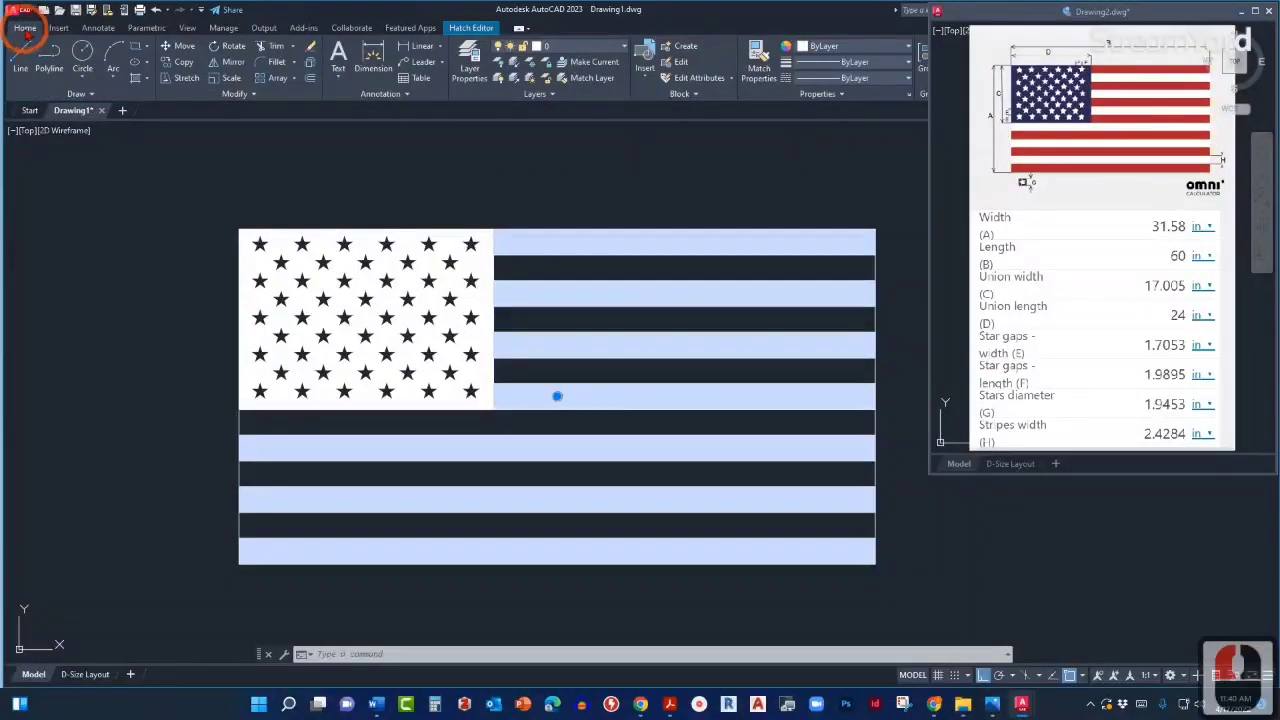
{"action": "left_click", "coordinate": [608, 50]}
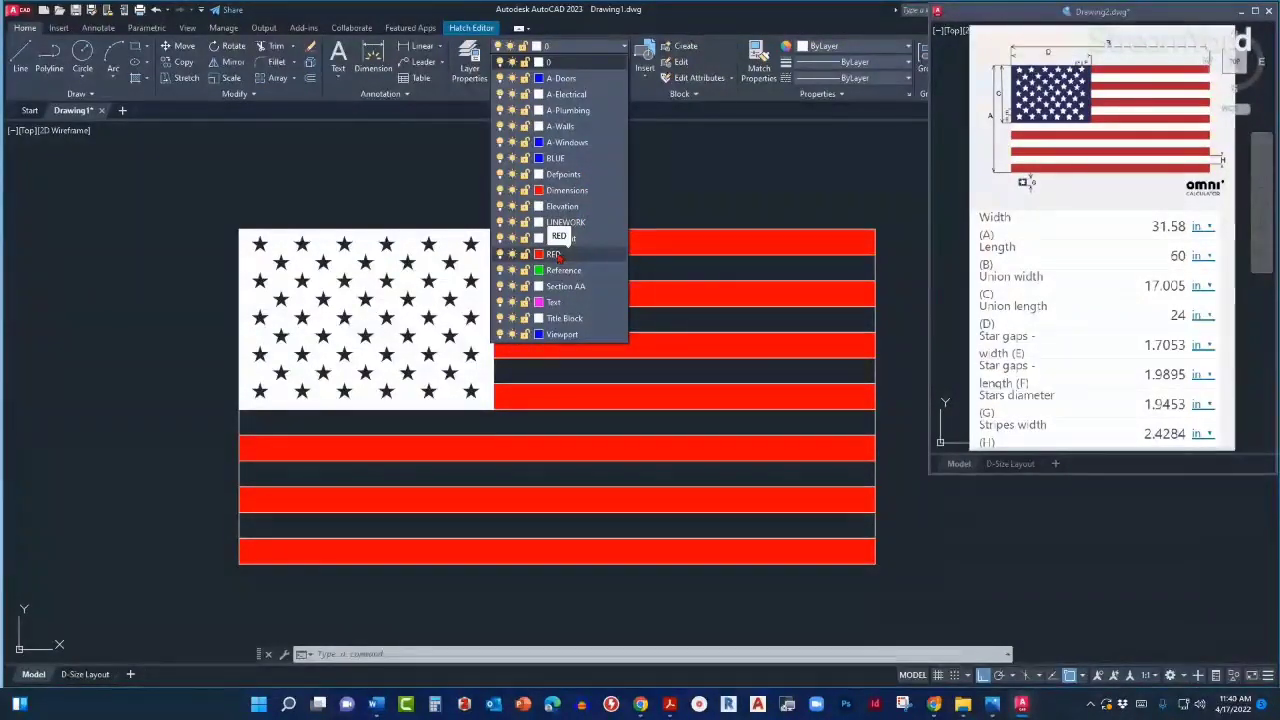
{"action": "left_click", "coordinate": [556, 256]}
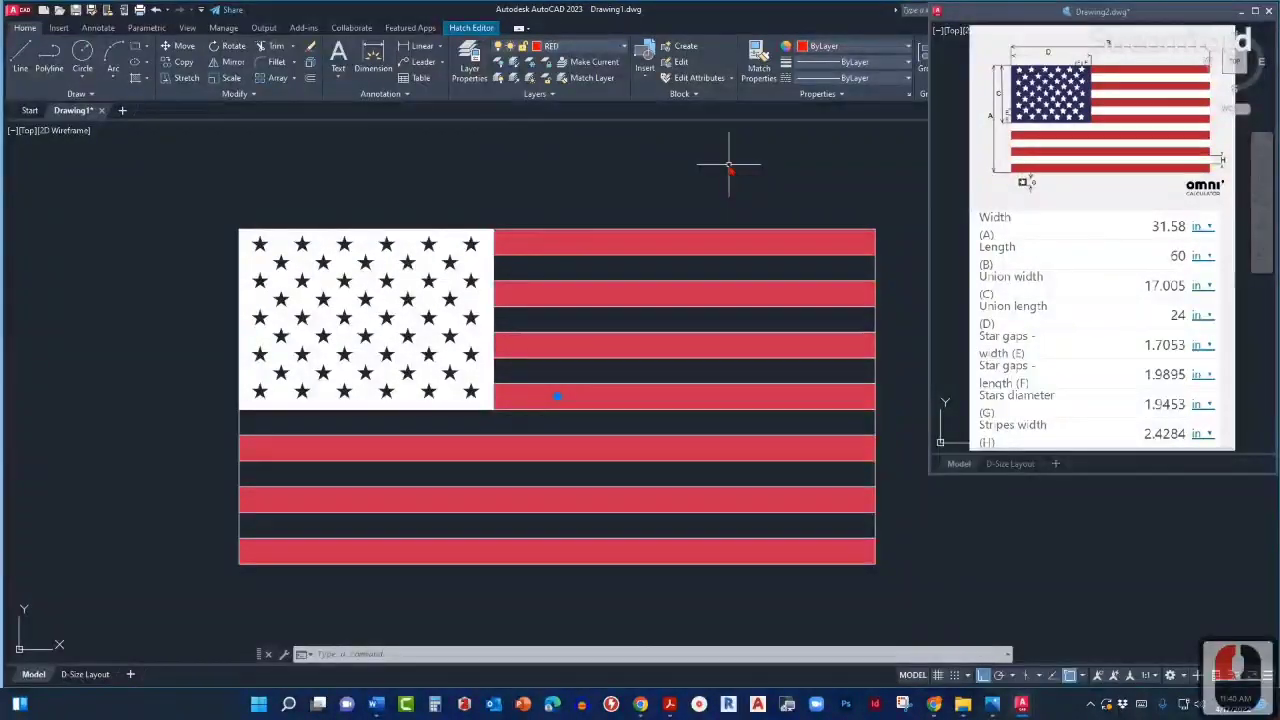
{"action": "key", "text": "Escape"}
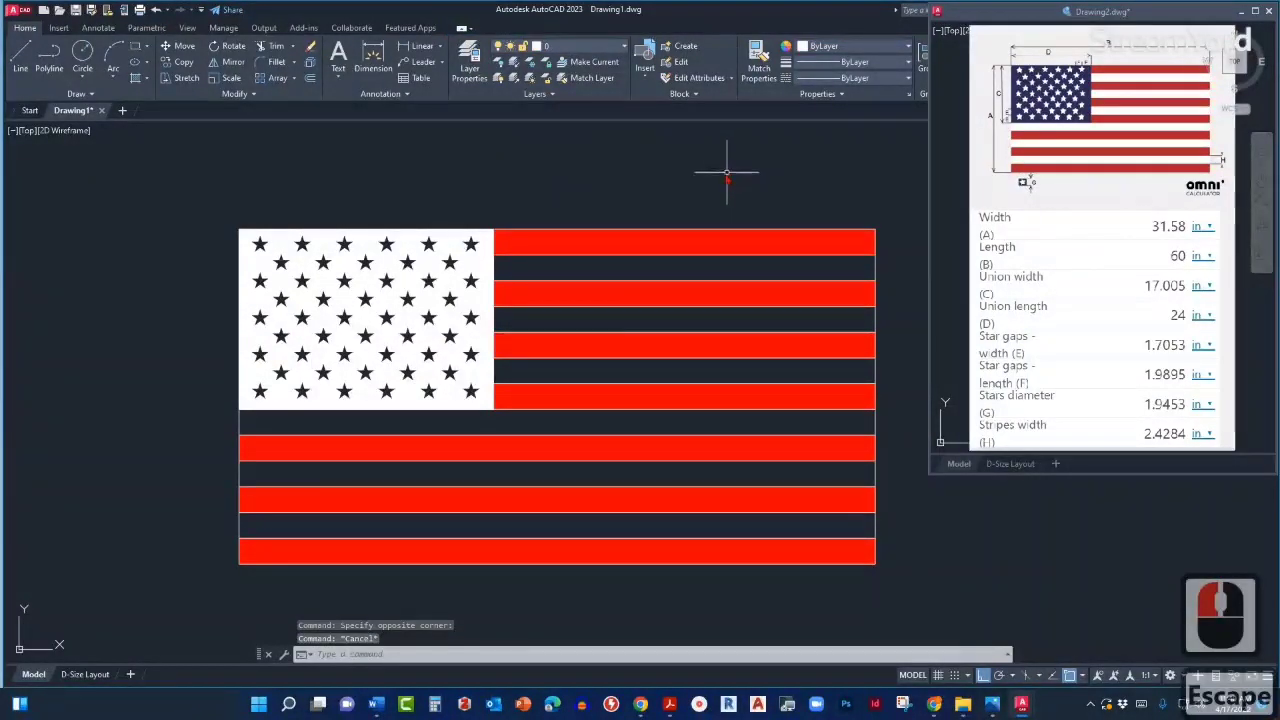
Check which layer the stripe hatch is assigned to, then clear the selection.
{"action": "left_click", "coordinate": [646, 240]}
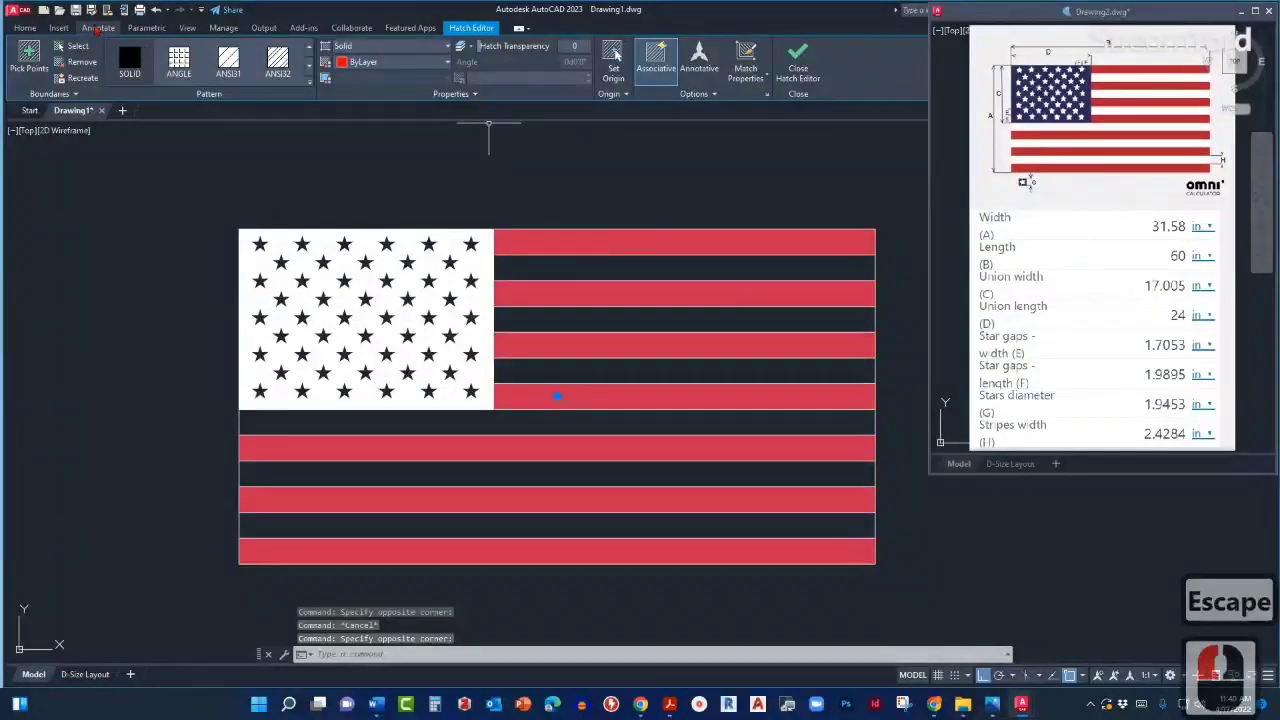
{"action": "left_click", "coordinate": [24, 28]}
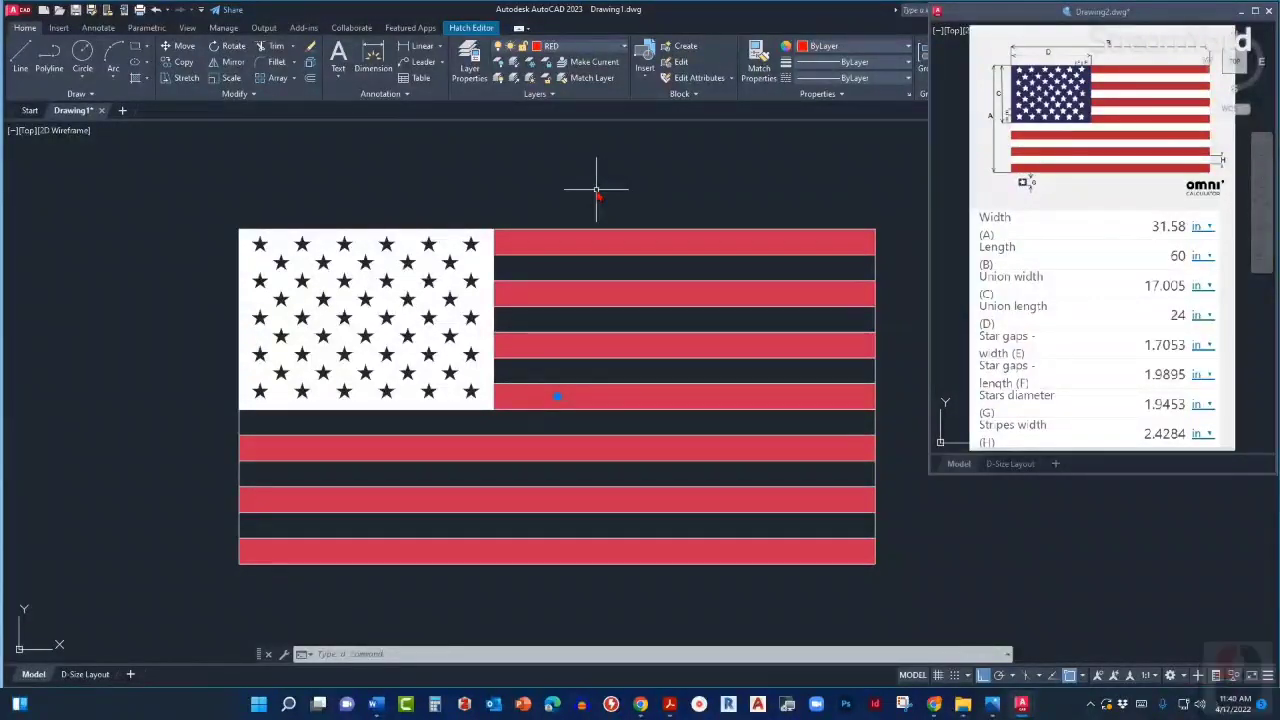
{"action": "key", "text": "Escape"}
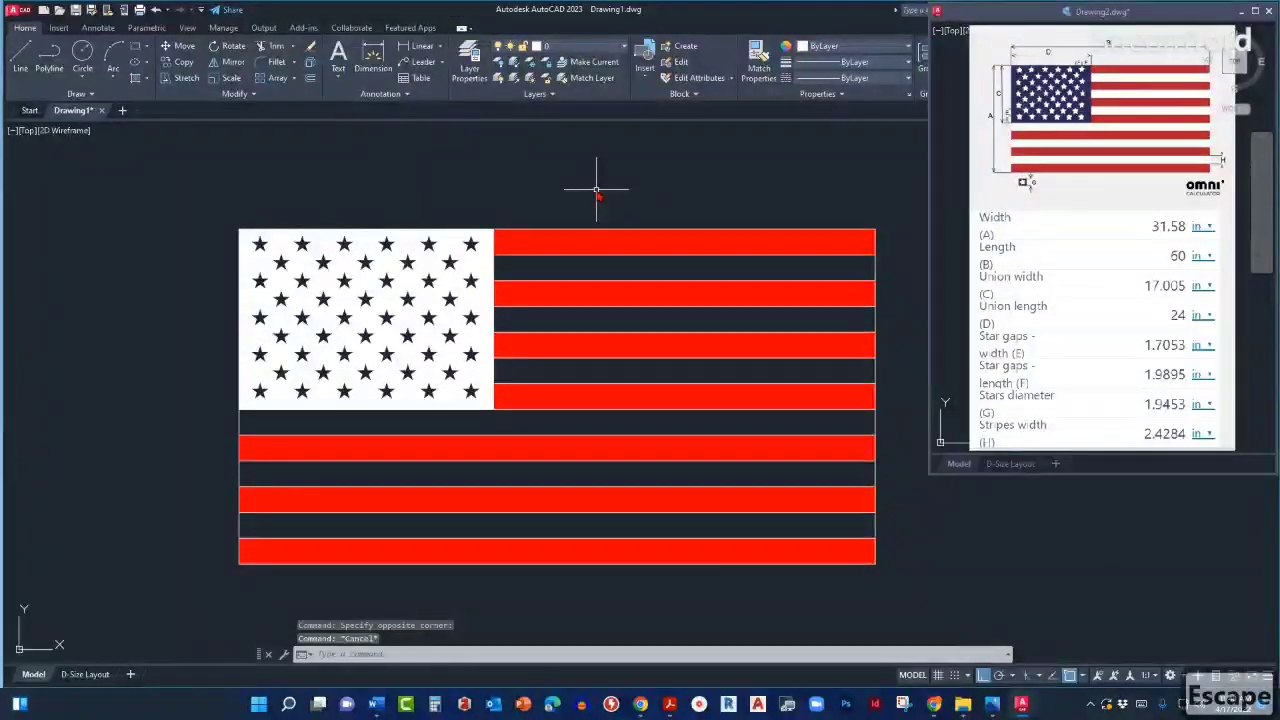
Move the solid hatch of the union behind the stars to the BLUE layer and clear the selection.
{"action": "left_click", "coordinate": [484, 262]}
{"action": "left_click", "coordinate": [483, 264]}
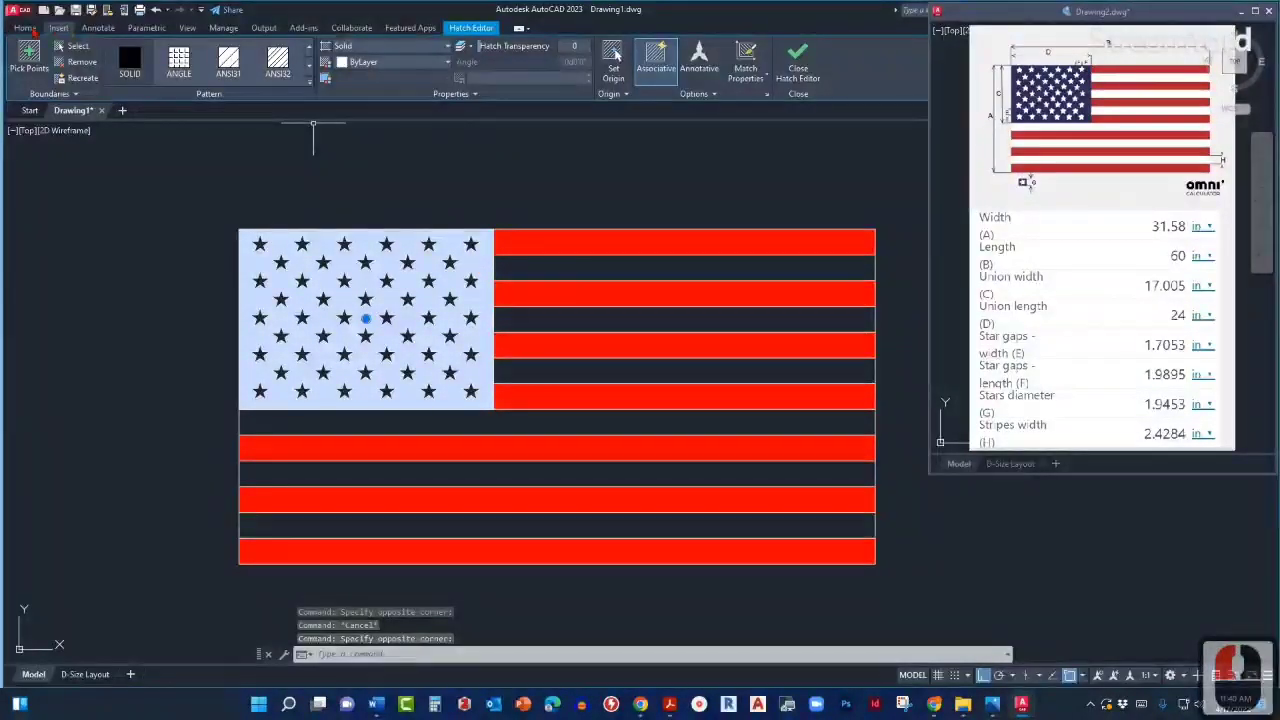
{"action": "left_click", "coordinate": [24, 28]}
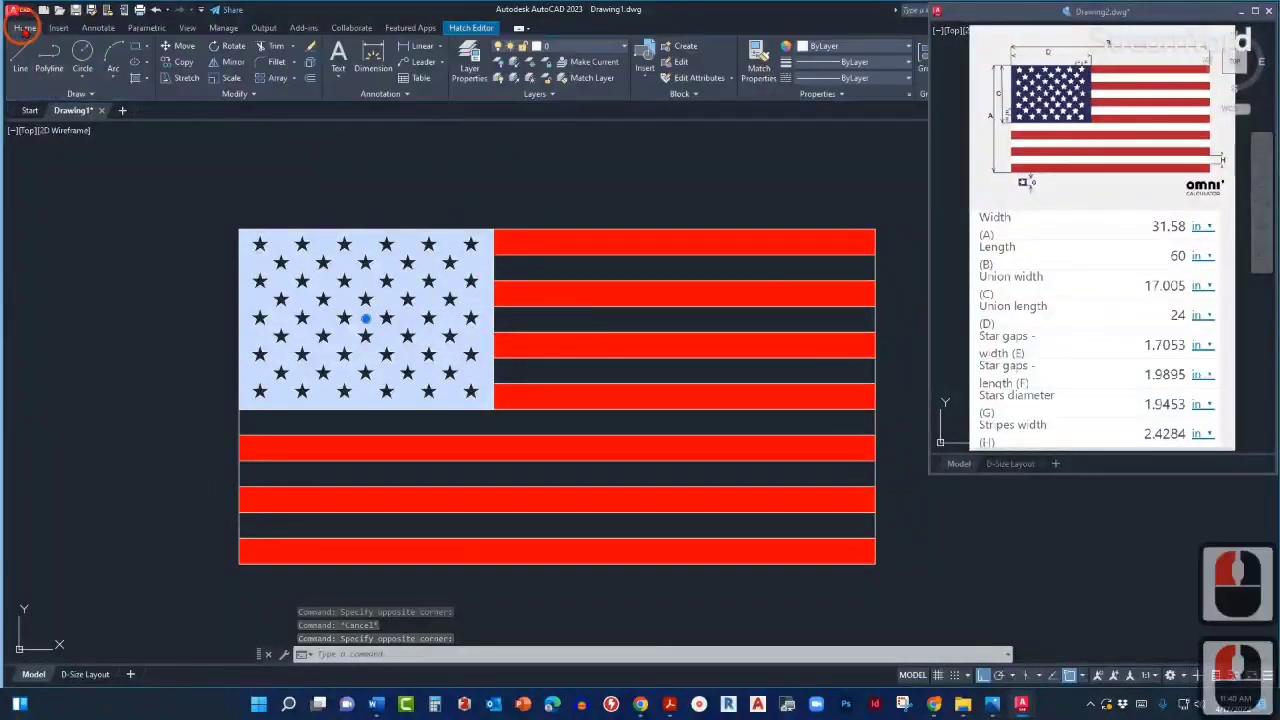
{"action": "left_click", "coordinate": [616, 50]}
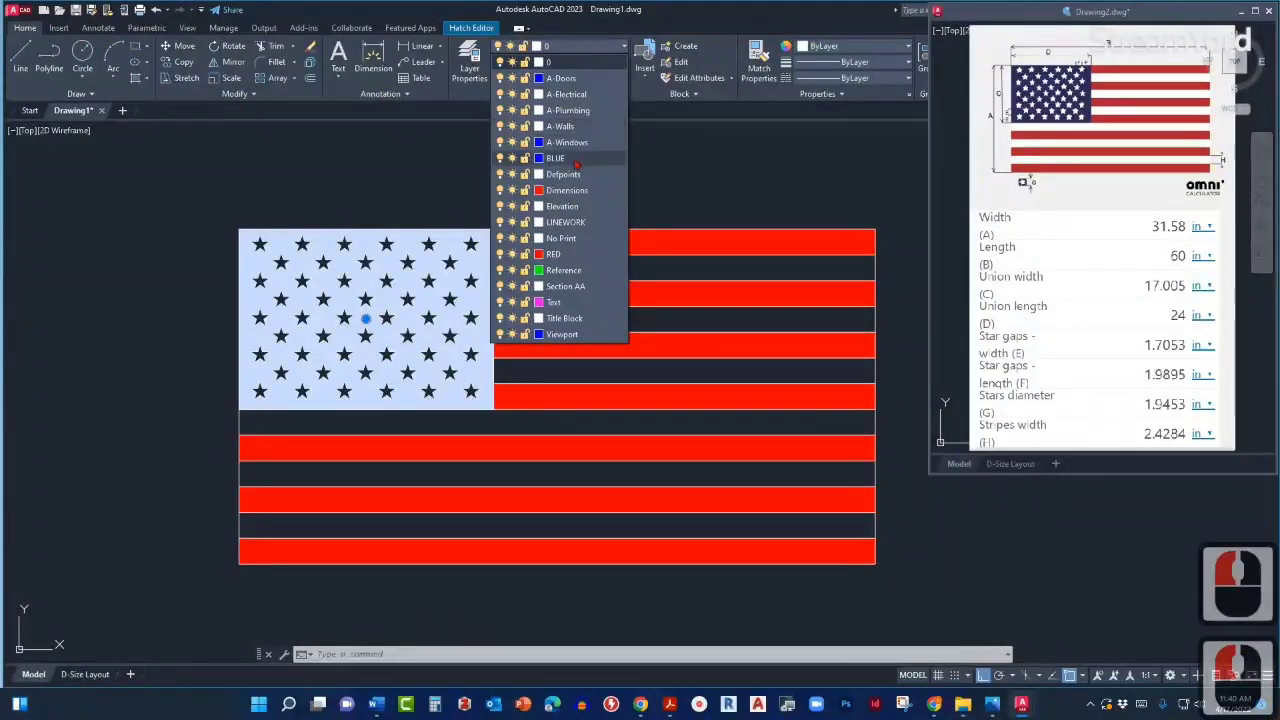
{"action": "left_click", "coordinate": [575, 160]}
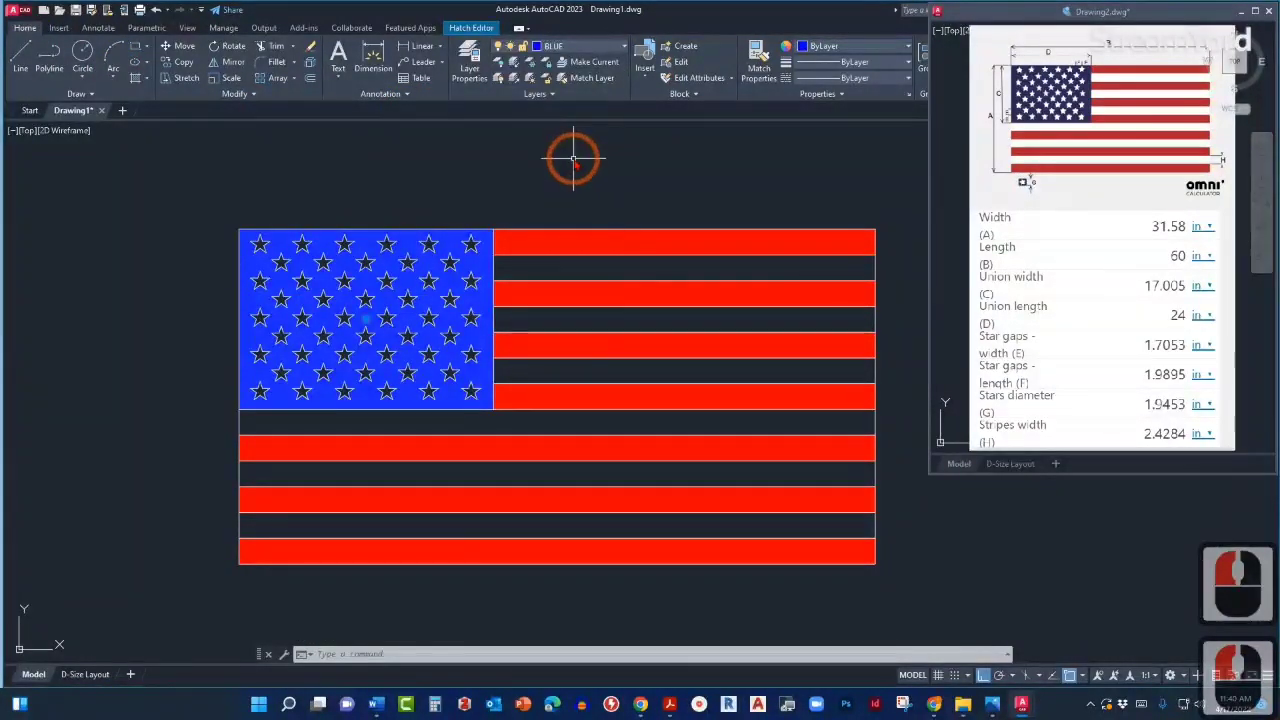
{"action": "key", "text": "Escape"}
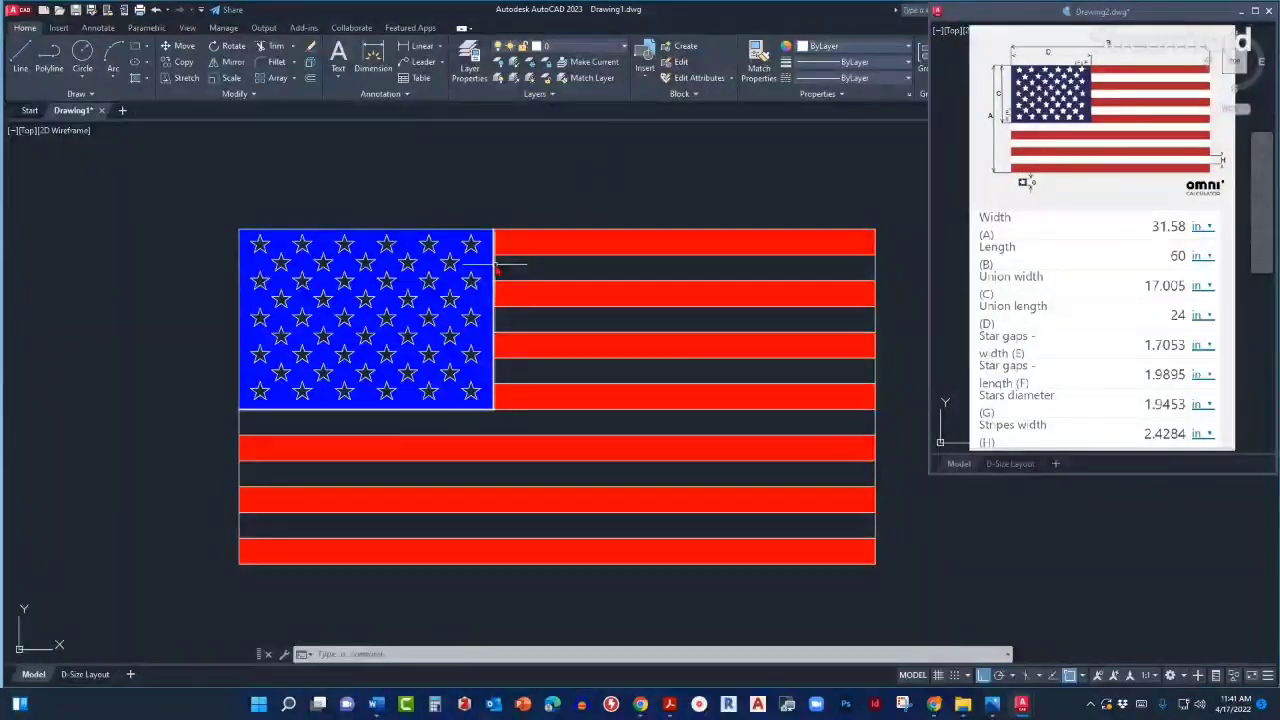
{"action": "left_click", "coordinate": [489, 208]}
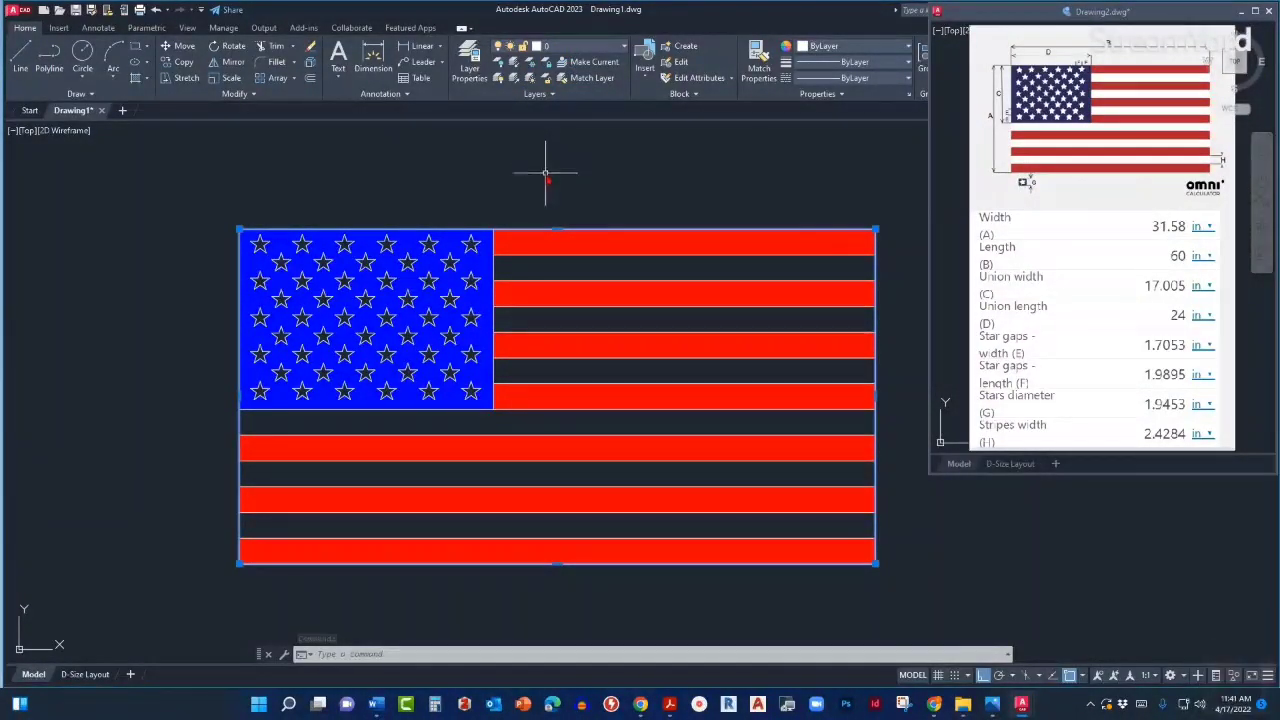
{"action": "key", "text": "Escape"}
{"action": "key", "text": "Escape"}
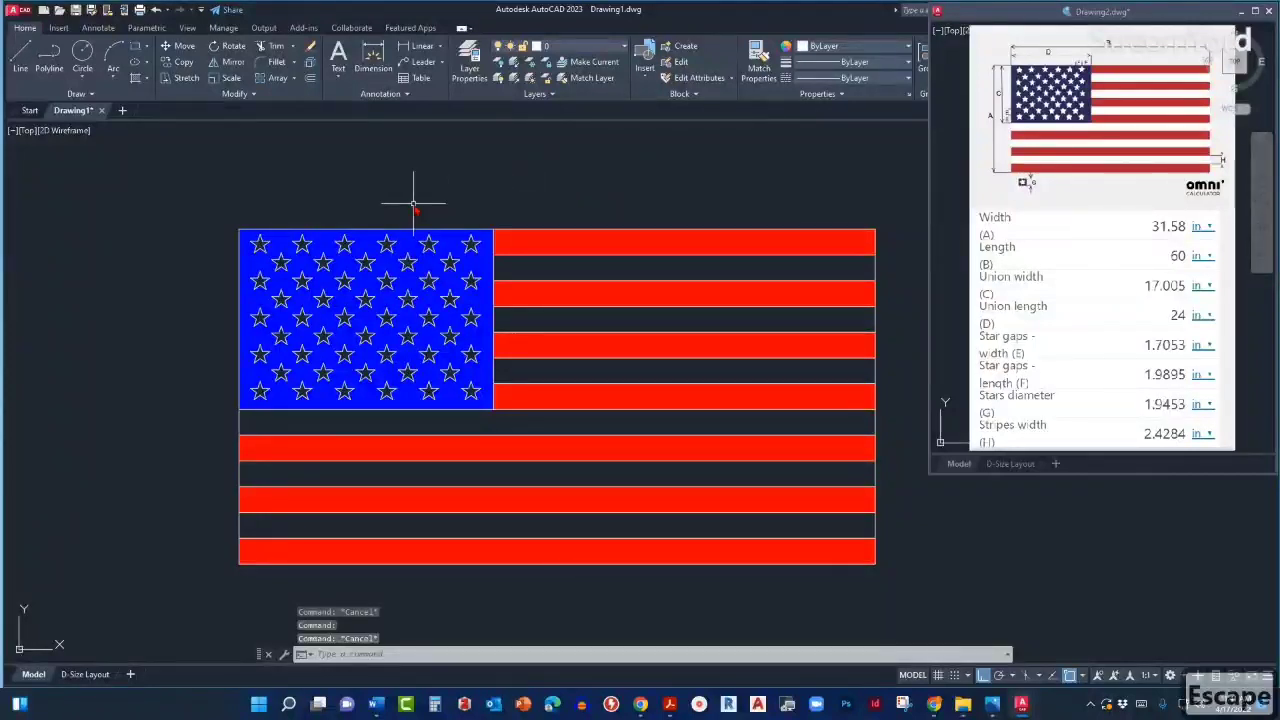
Move all of the flag's outlines and stars, excluding the red and blue solid hatches, to the LINEWORK layer and clear the selection.
{"action": "left_click", "coordinate": [204, 191]}
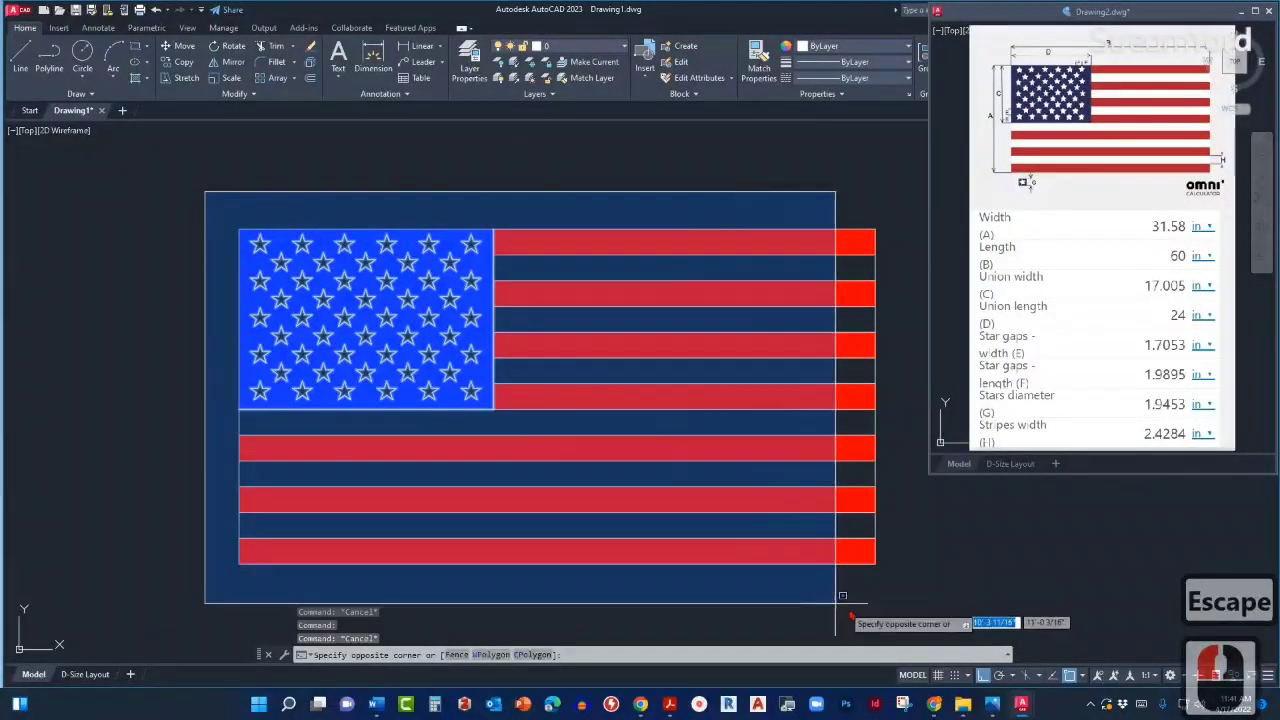
{"action": "left_click", "coordinate": [903, 606]}
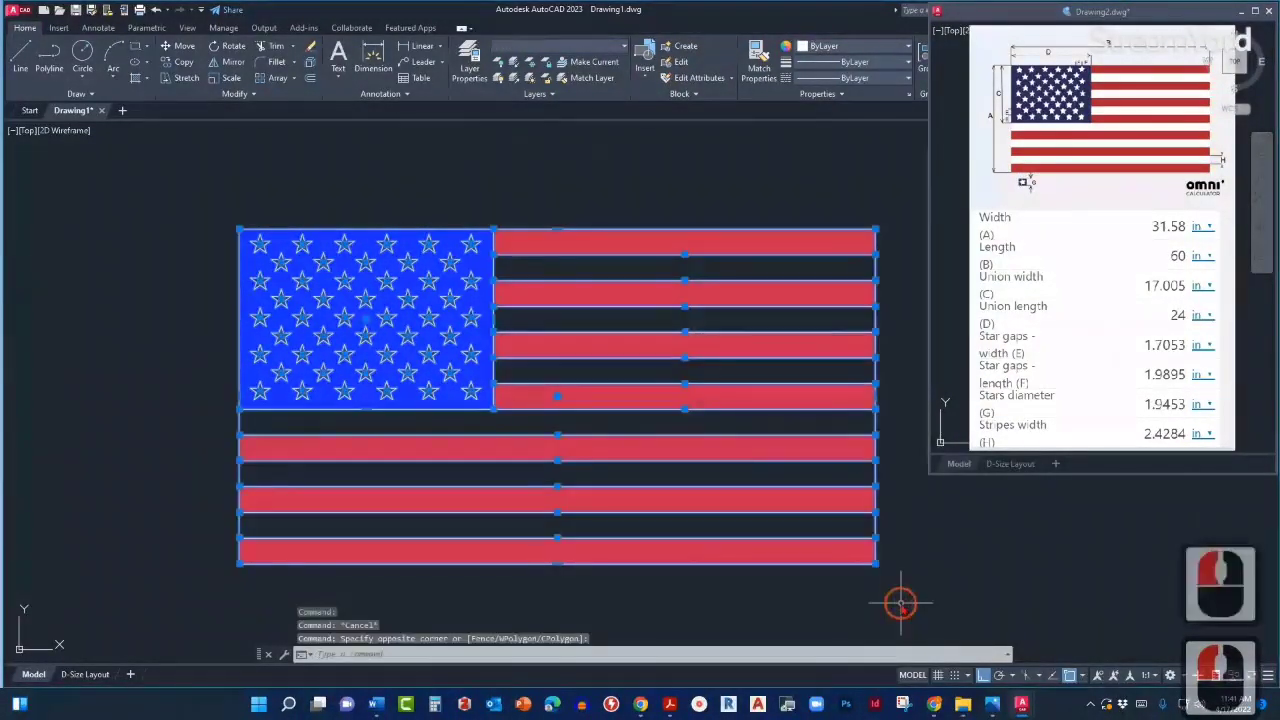
{"action": "left_click", "coordinate": [920, 536]}
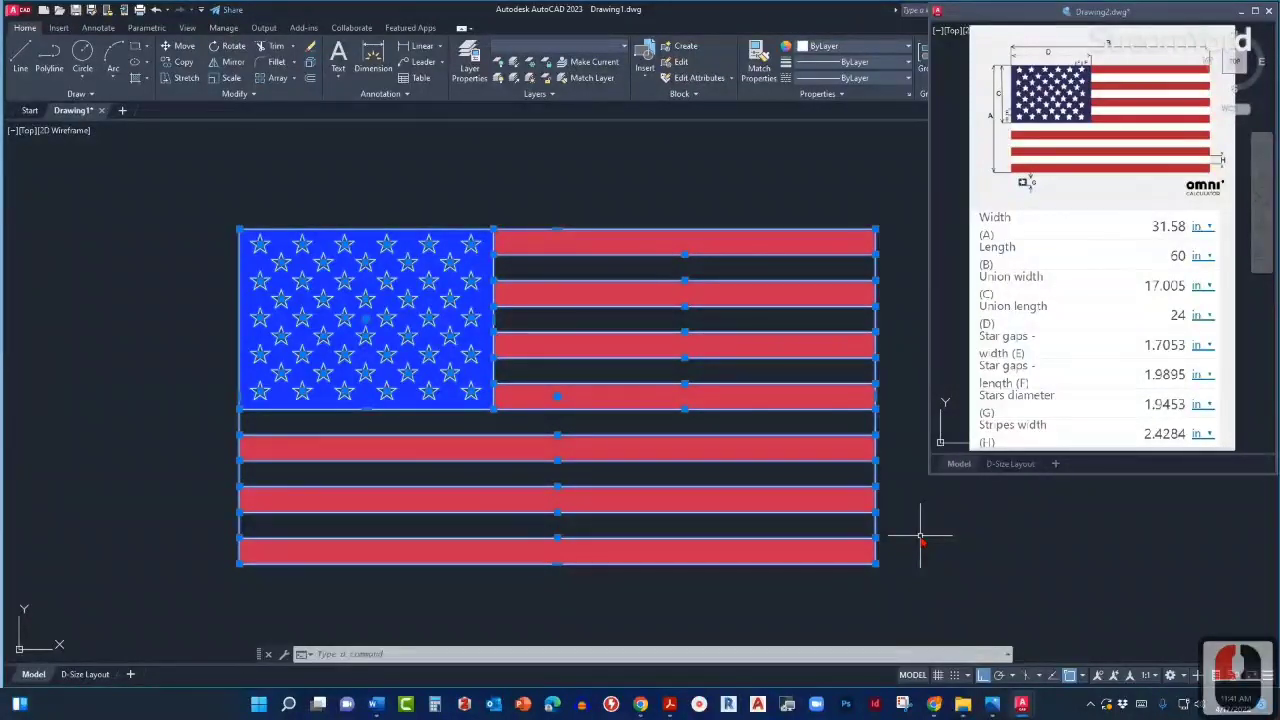
{"action": "left_click", "coordinate": [819, 497], "text": "shift"}
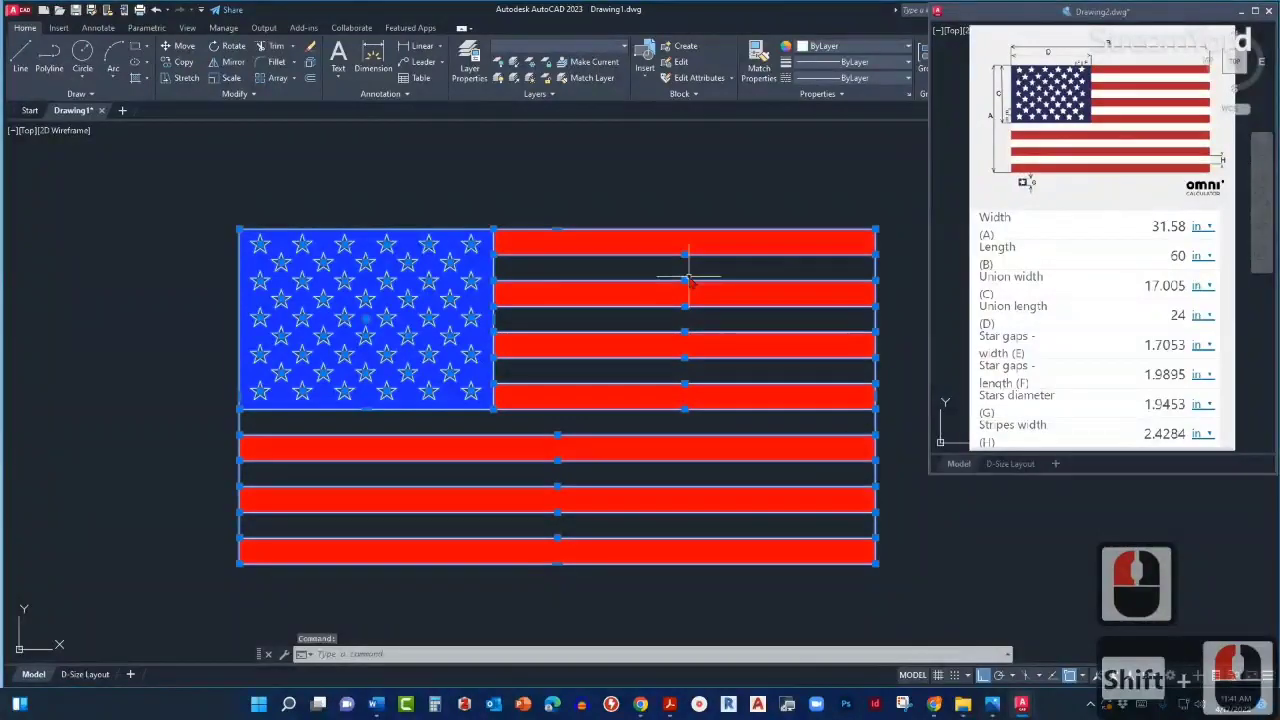
{"action": "left_click", "coordinate": [452, 249], "text": "shift"}
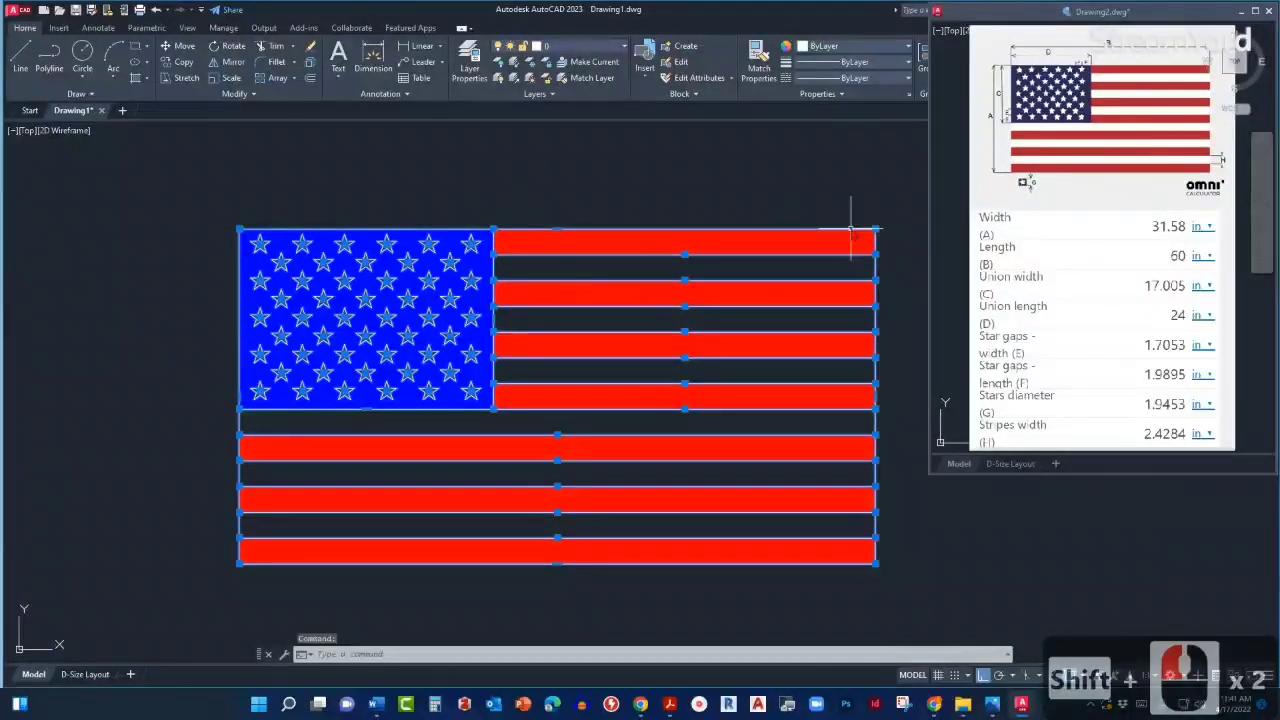
{"action": "left_click", "coordinate": [578, 50]}
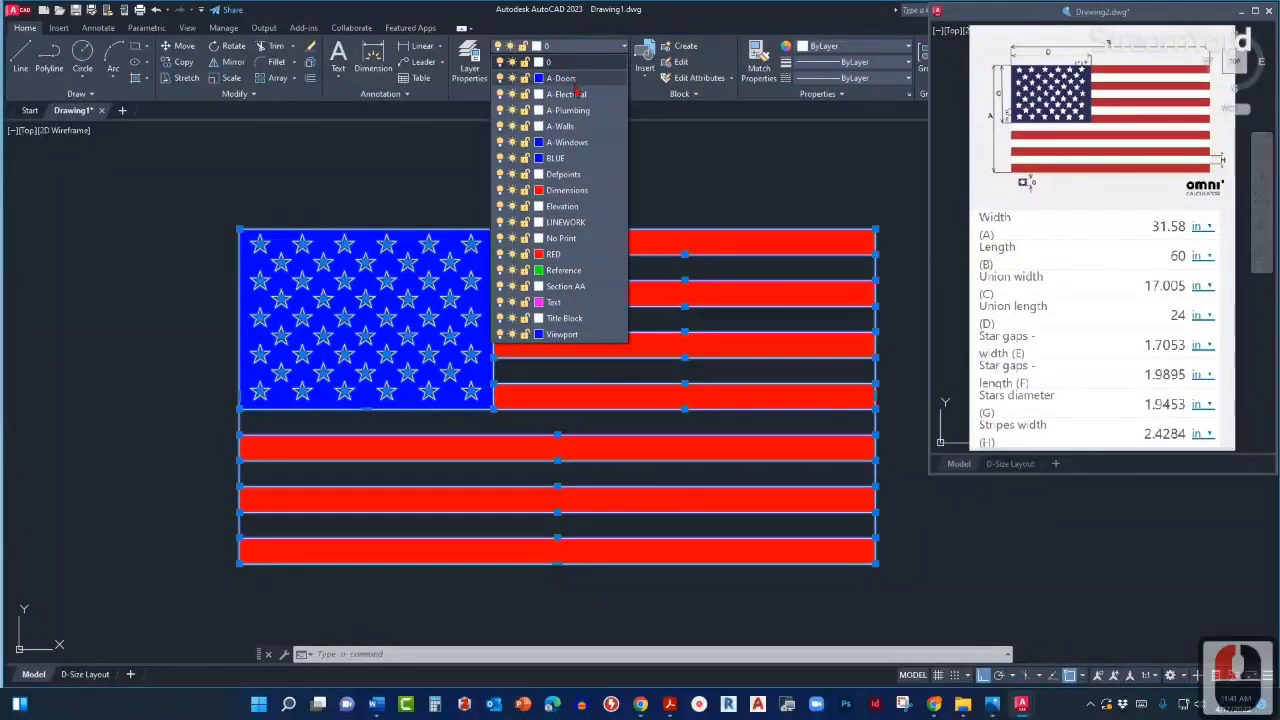
{"action": "key", "text": "Escape"}
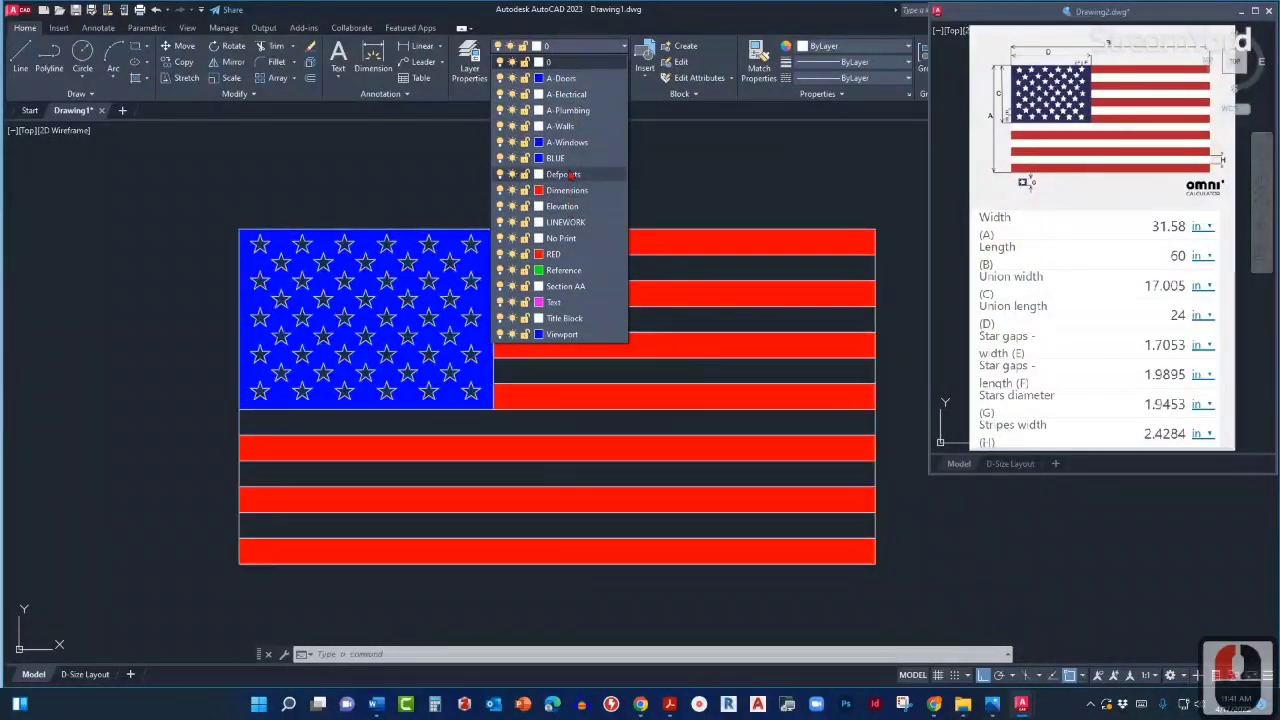
{"action": "left_click", "coordinate": [572, 223]}
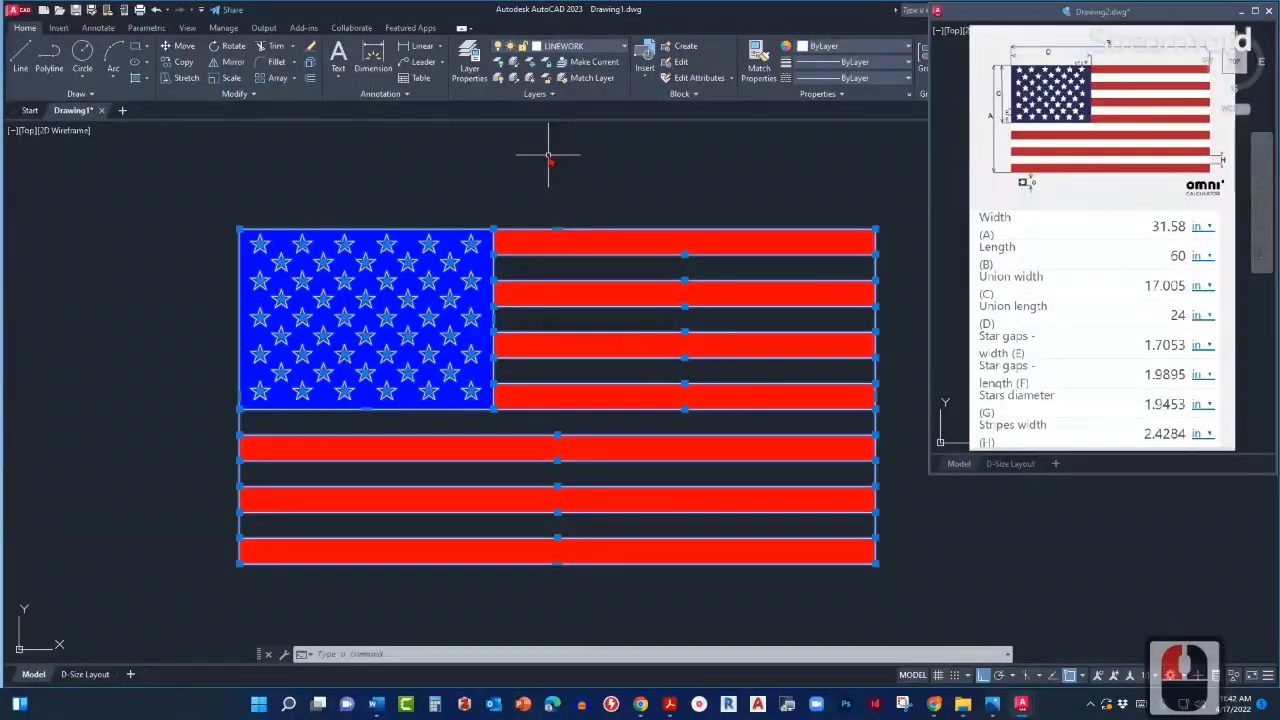
{"action": "key", "text": "Escape"}
{"action": "scroll", "coordinate": [548, 165], "scroll_direction": "down", "scroll_amount": 2}
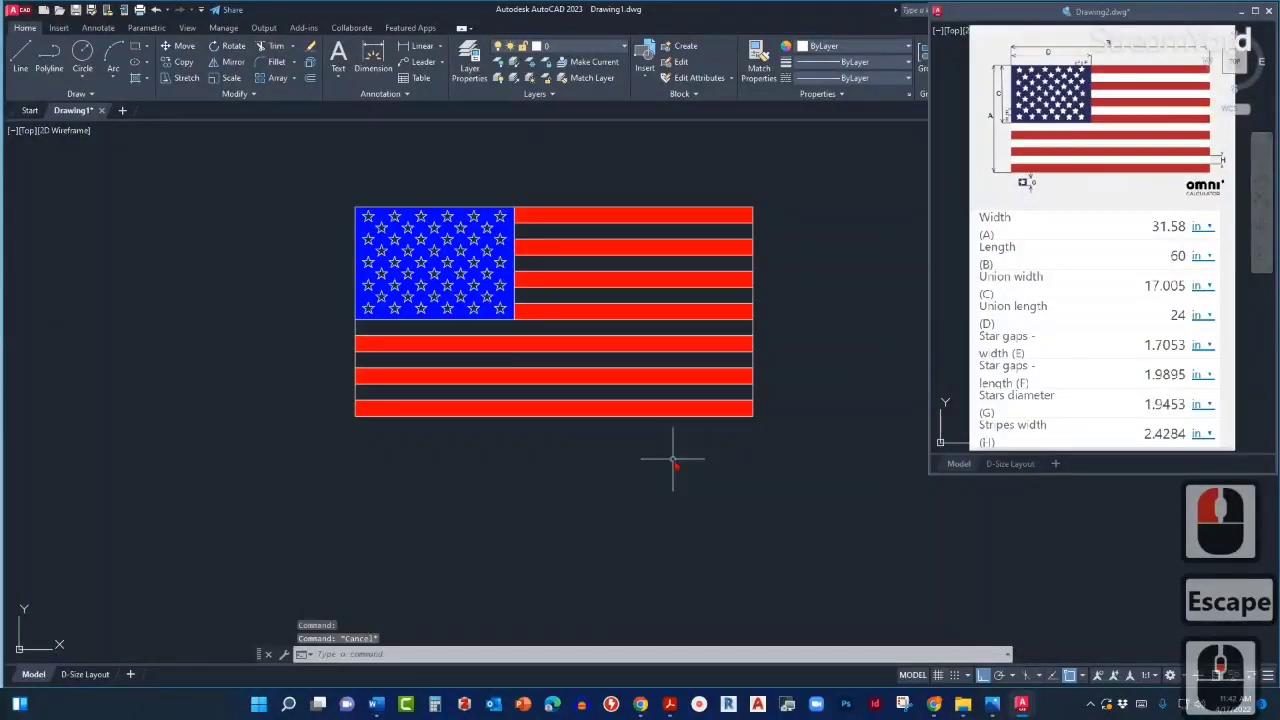
{"action": "scroll", "coordinate": [609, 431], "scroll_direction": "up", "scroll_amount": 2}
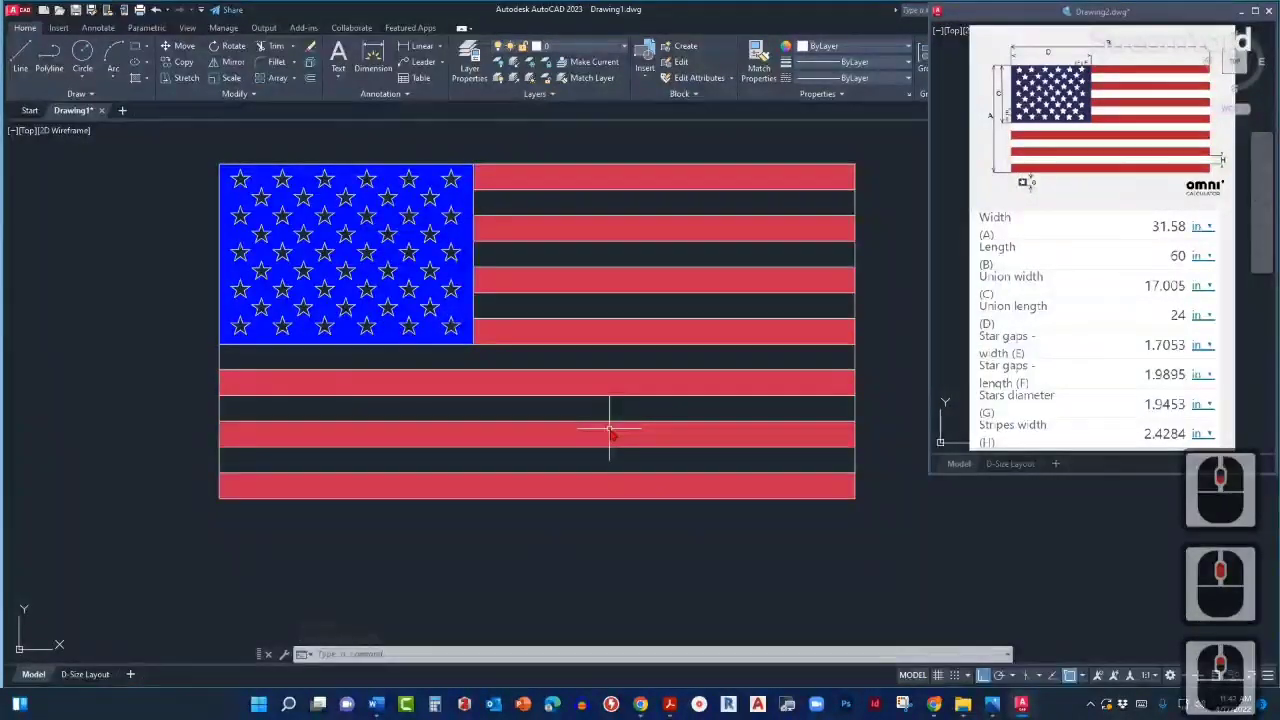
{"action": "middle_click_drag", "start_coordinate": [609, 431], "coordinate": [606, 468]}
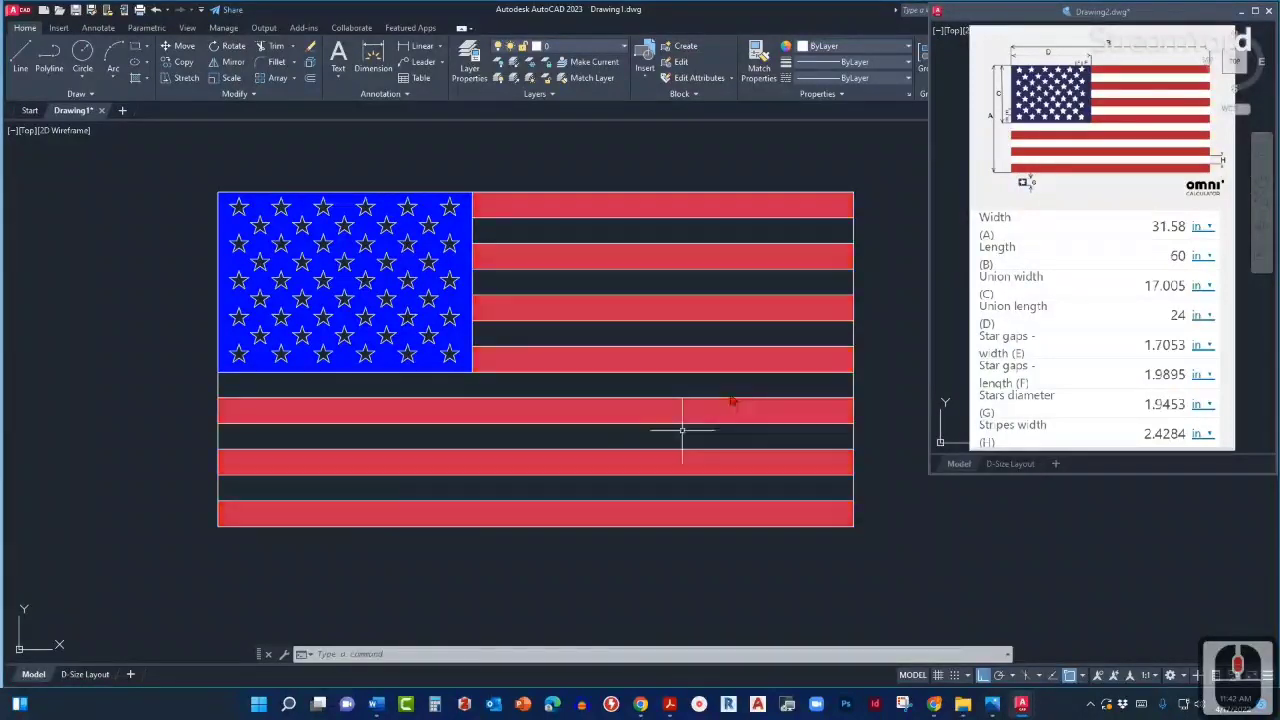
{"action": "middle_click_drag", "start_coordinate": [743, 155], "coordinate": [740, 199]}
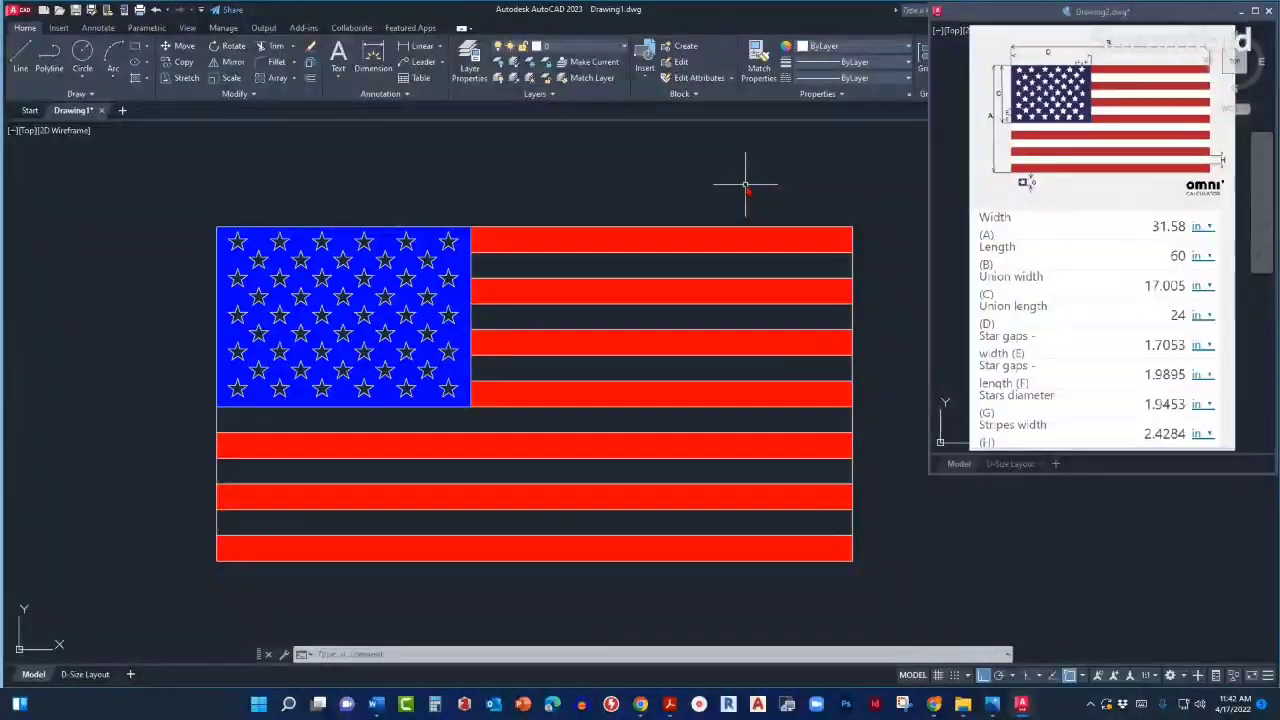
{"action": "middle_click_drag", "start_coordinate": [743, 186], "coordinate": [709, 223]}
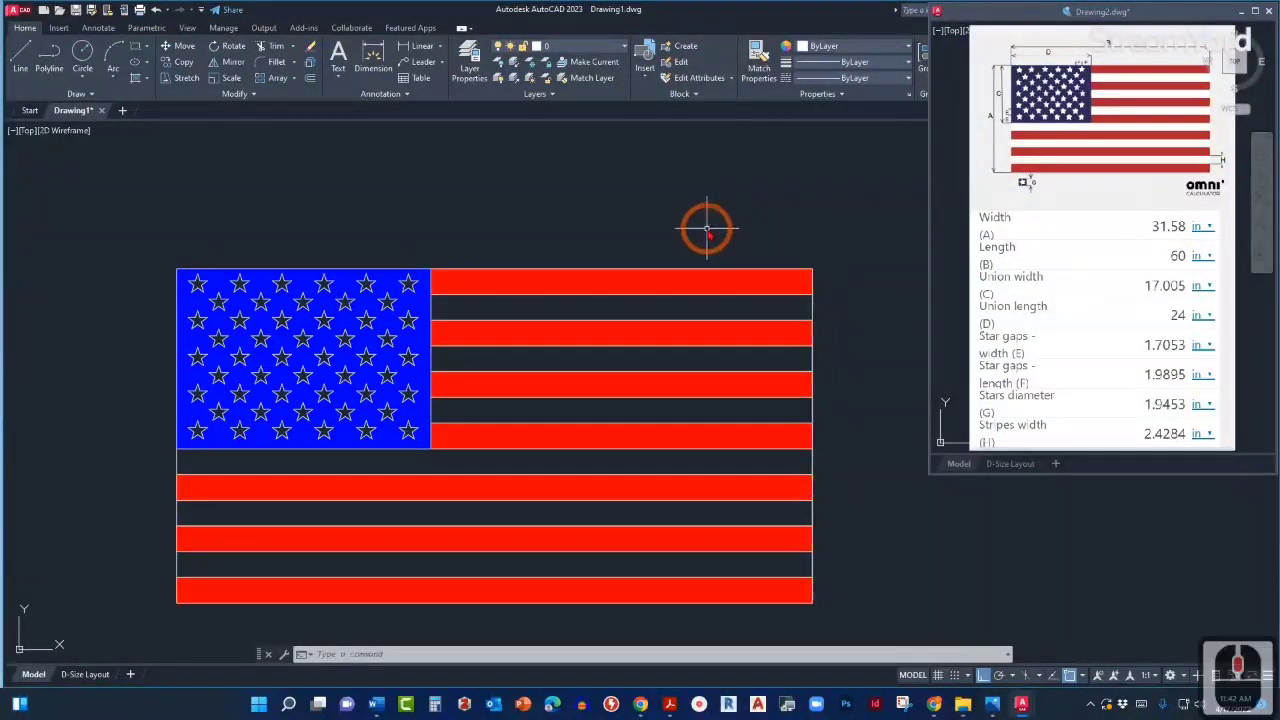
{"action": "scroll", "coordinate": [708, 230], "scroll_direction": "down", "scroll_amount": 2}
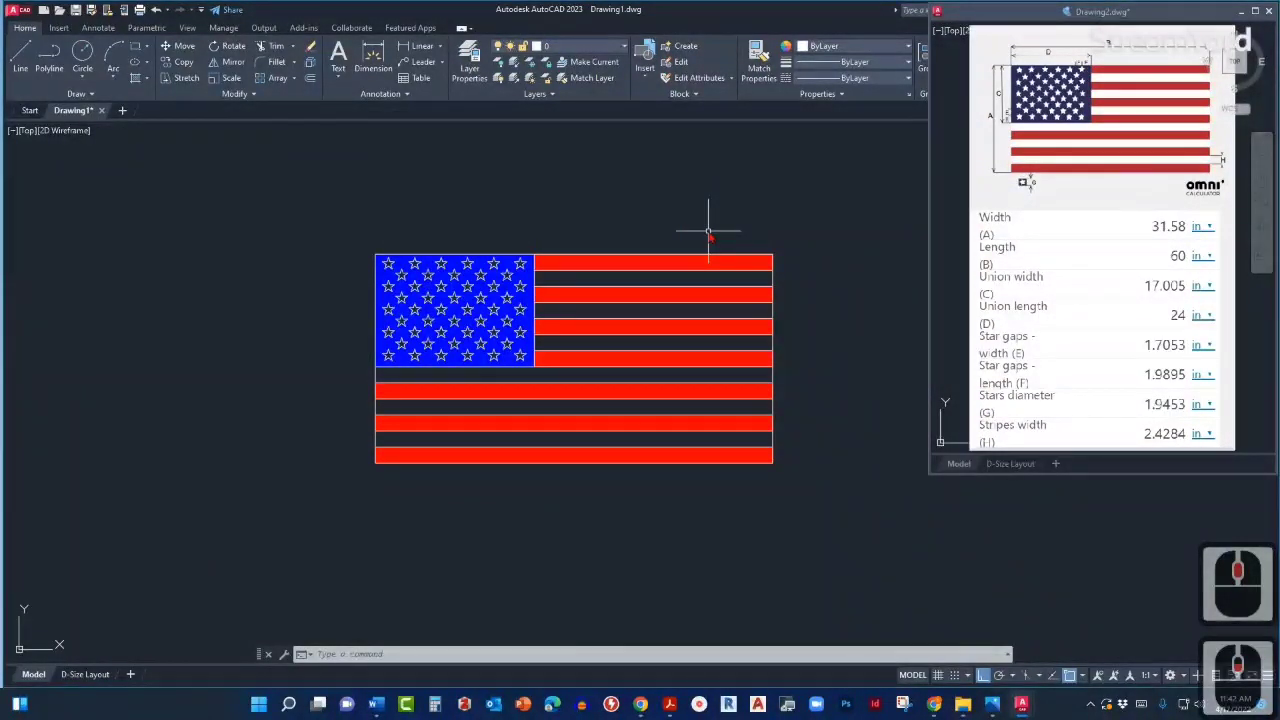
{"action": "middle_click_drag", "start_coordinate": [629, 200], "coordinate": [629, 231]}
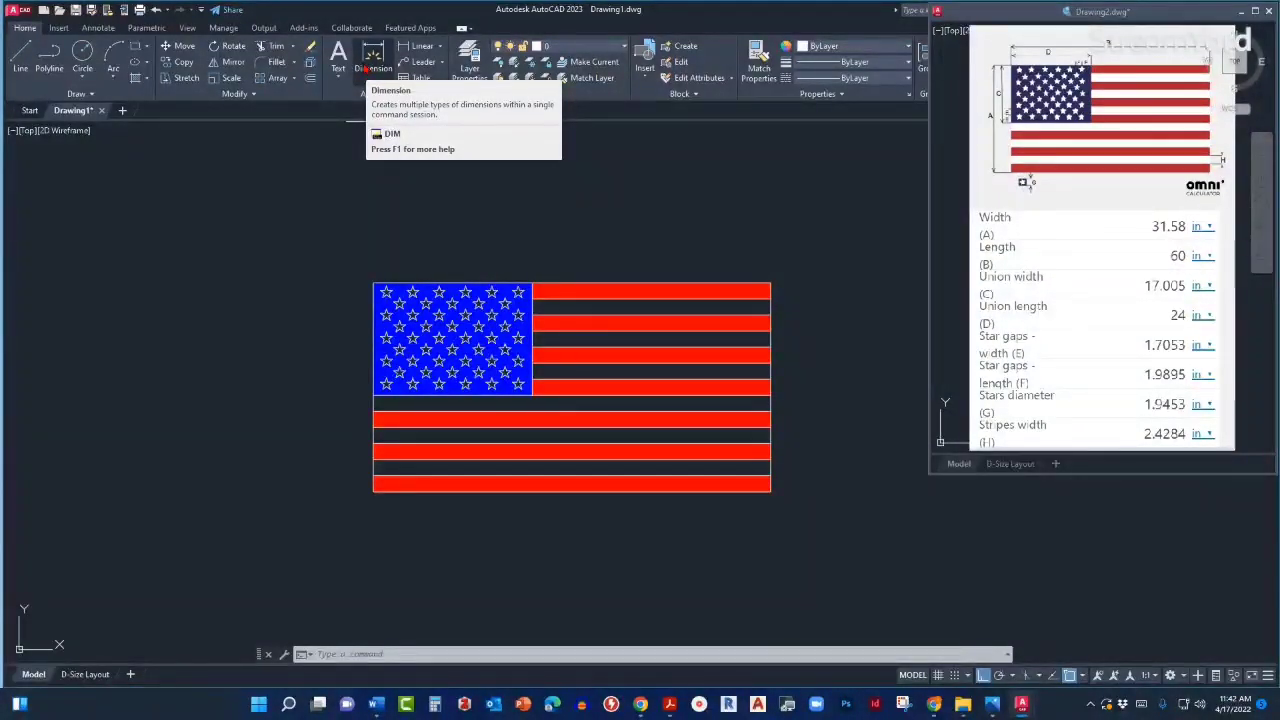
Dimension the flag's overall length from its top edge with the DIM command, placing the dimension line above the flag.
{"action": "type", "text": "DIM"}
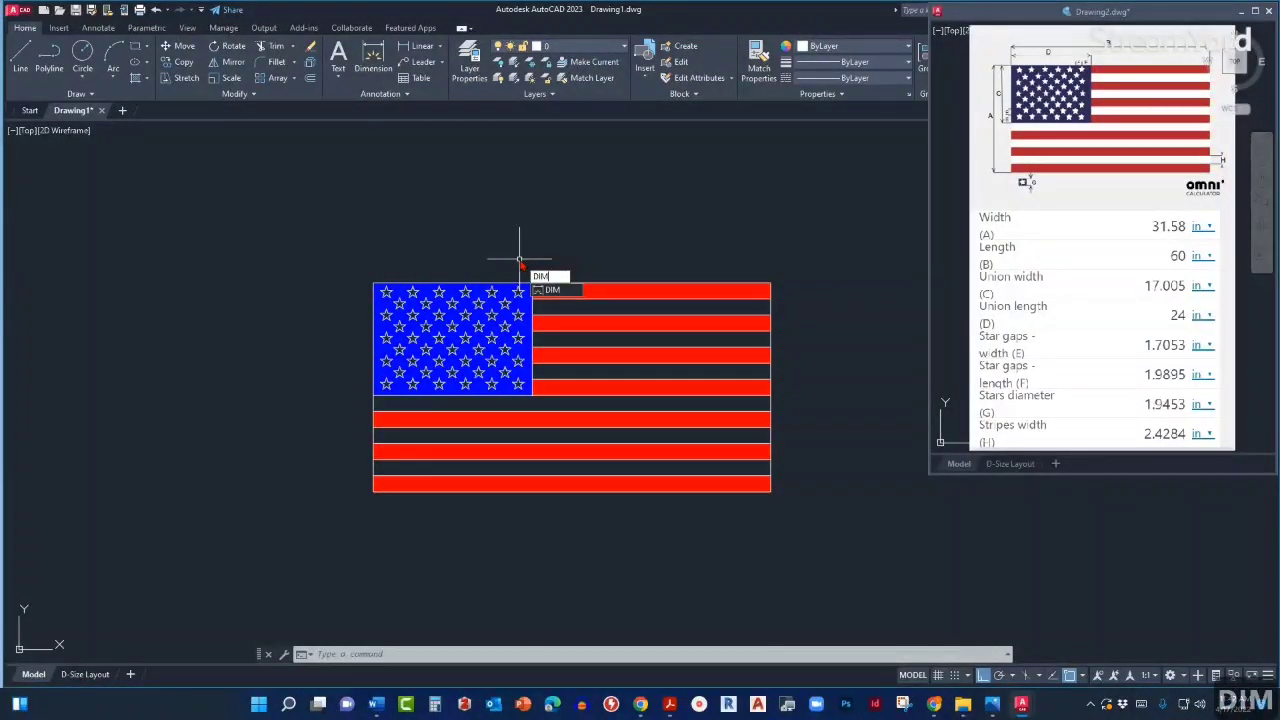
{"action": "key", "text": "Return"}
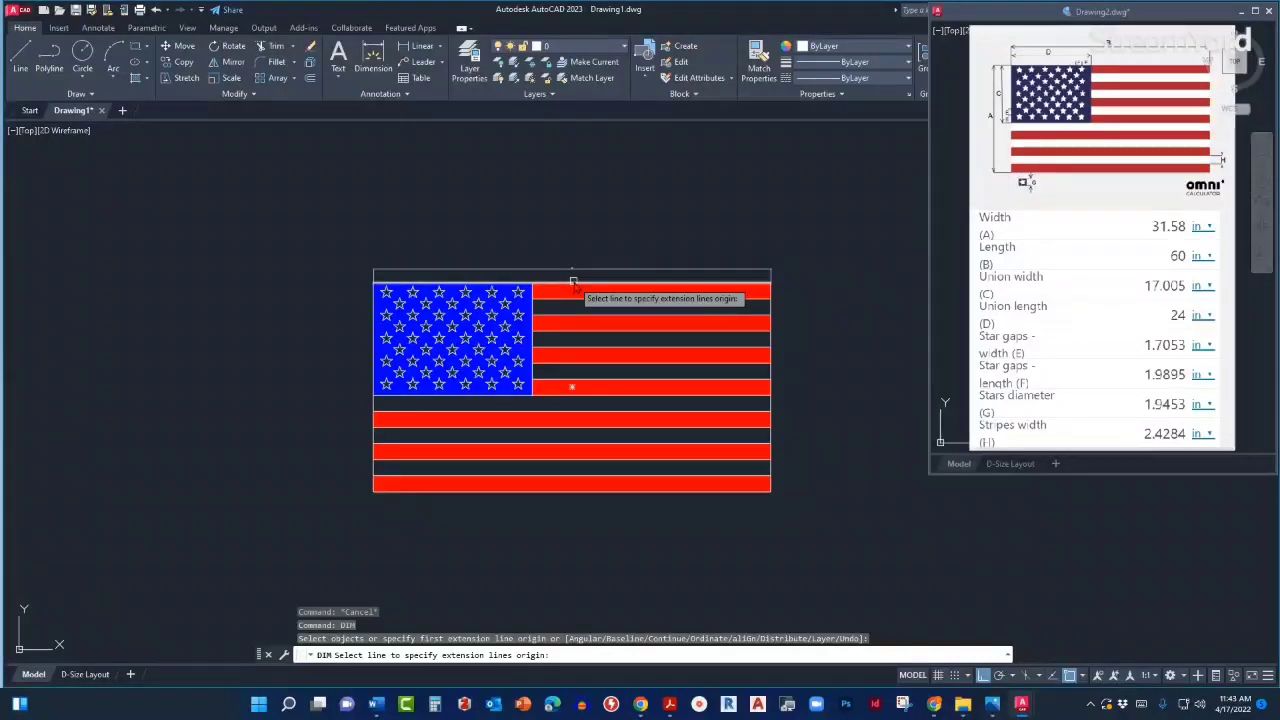
{"action": "scroll", "coordinate": [573, 282], "scroll_direction": "up", "scroll_amount": 3}
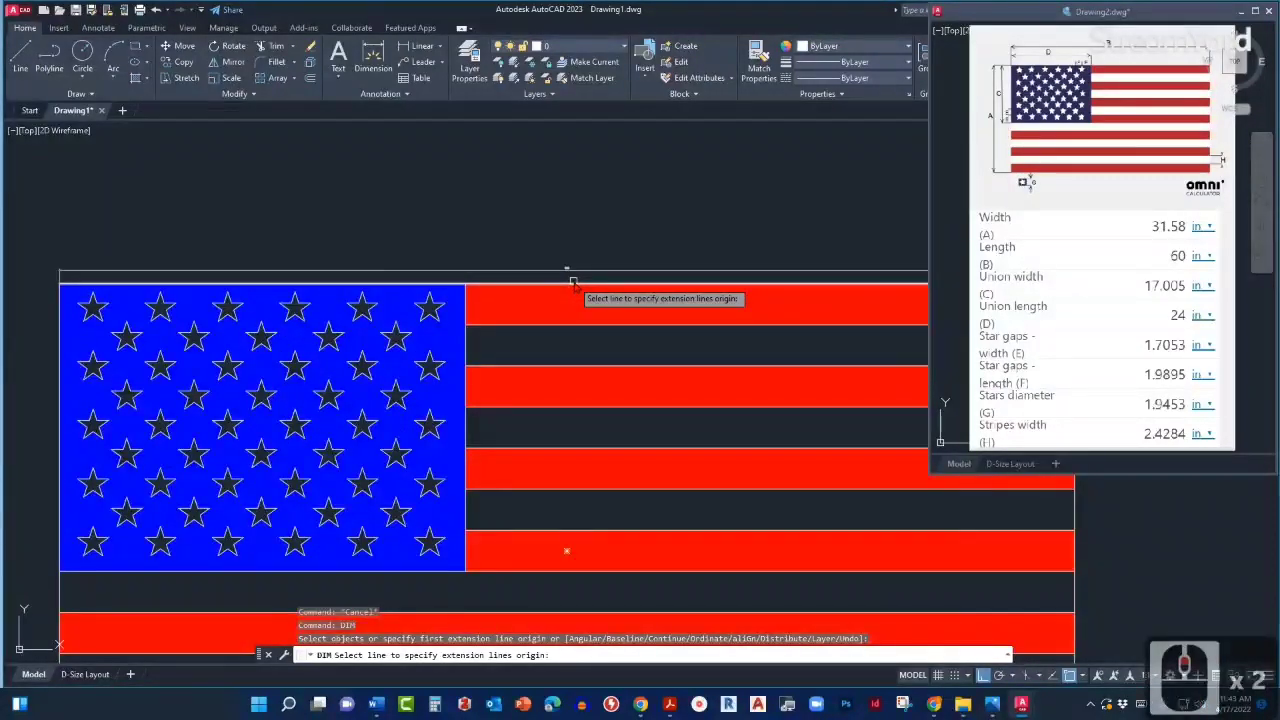
{"action": "scroll", "coordinate": [573, 282], "scroll_direction": "up", "scroll_amount": 1}
{"action": "key", "text": "Return"}
{"action": "scroll", "coordinate": [570, 285], "scroll_direction": "down", "scroll_amount": 2}
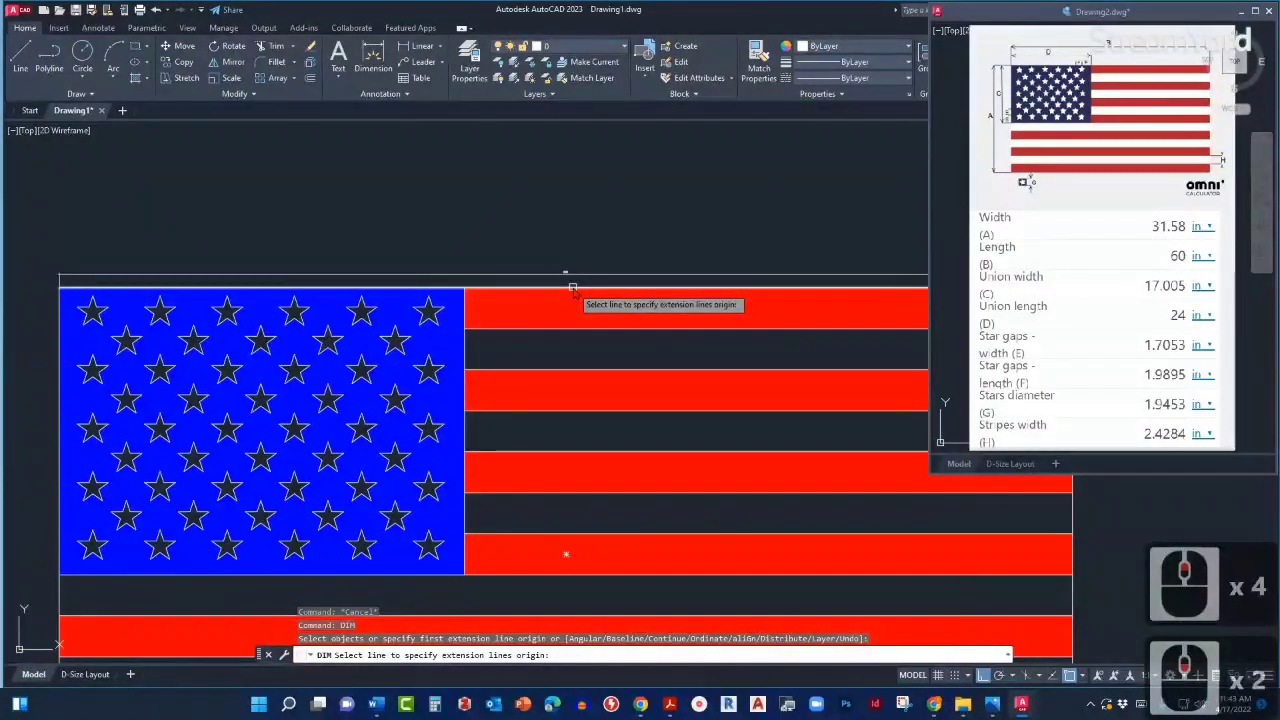
{"action": "scroll", "coordinate": [566, 288], "scroll_direction": "up", "scroll_amount": 4}
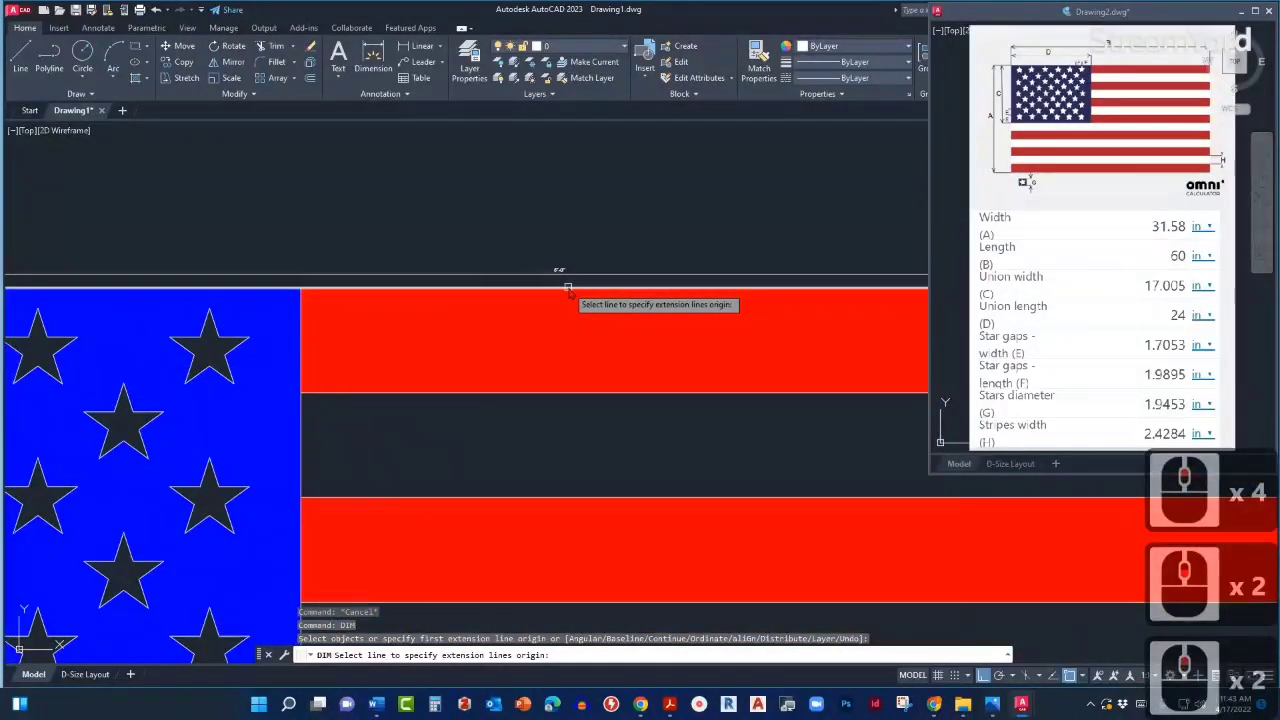
{"action": "scroll", "coordinate": [570, 280], "scroll_direction": "down", "scroll_amount": 2}
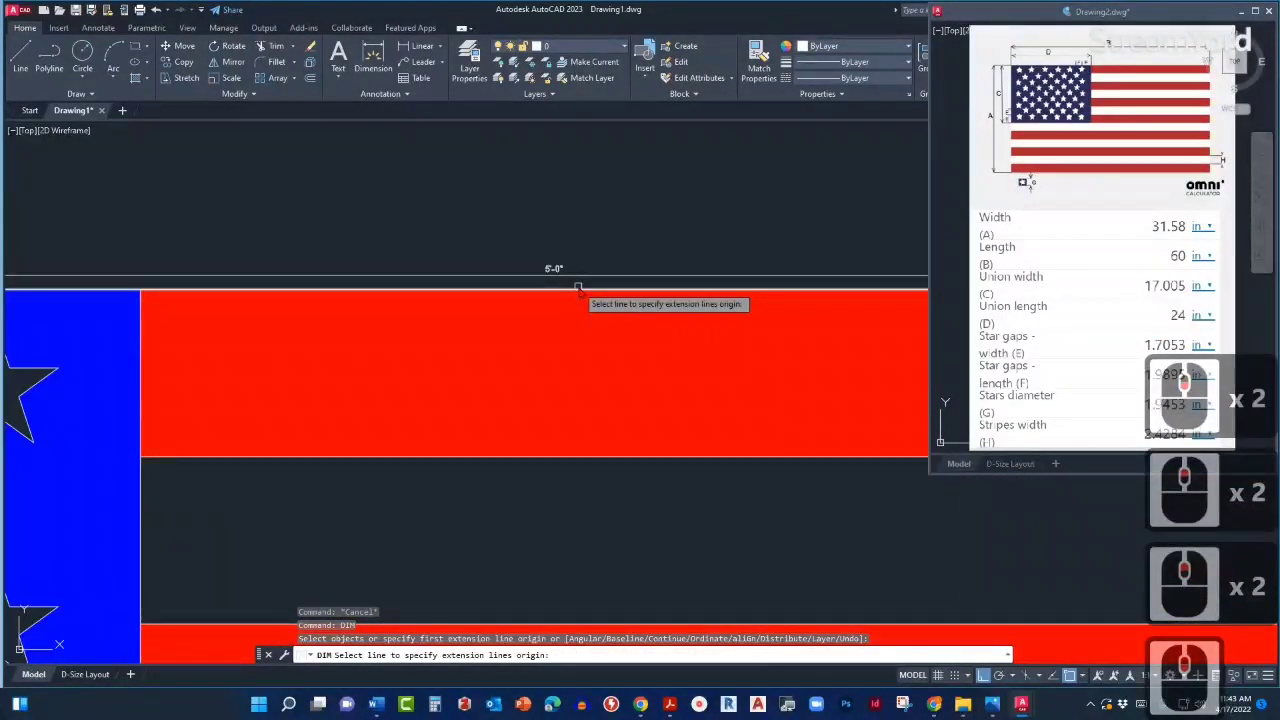
{"action": "scroll", "coordinate": [576, 288], "scroll_direction": "down", "scroll_amount": 2}
{"action": "scroll", "coordinate": [578, 288], "scroll_direction": "down", "scroll_amount": 2}
{"action": "scroll", "coordinate": [578, 288], "scroll_direction": "down", "scroll_amount": 2}
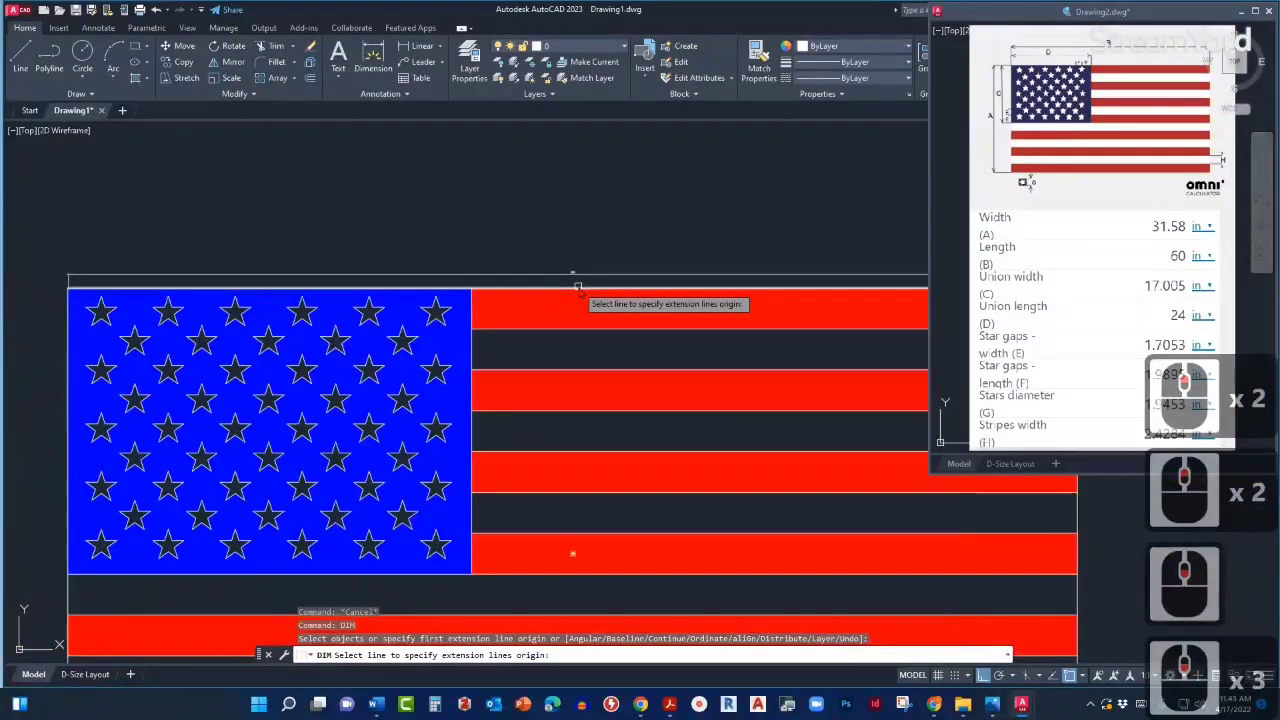
{"action": "scroll", "coordinate": [578, 288], "scroll_direction": "down", "scroll_amount": 2}
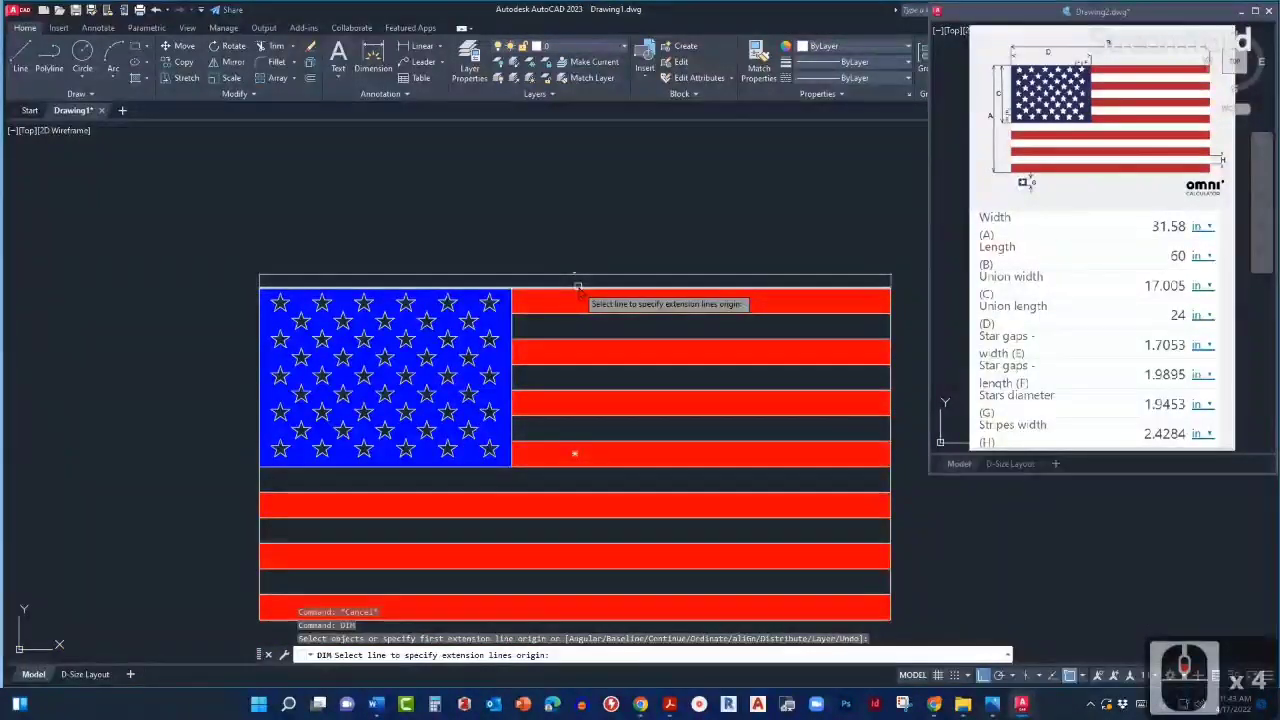
{"action": "left_click", "coordinate": [578, 288]}
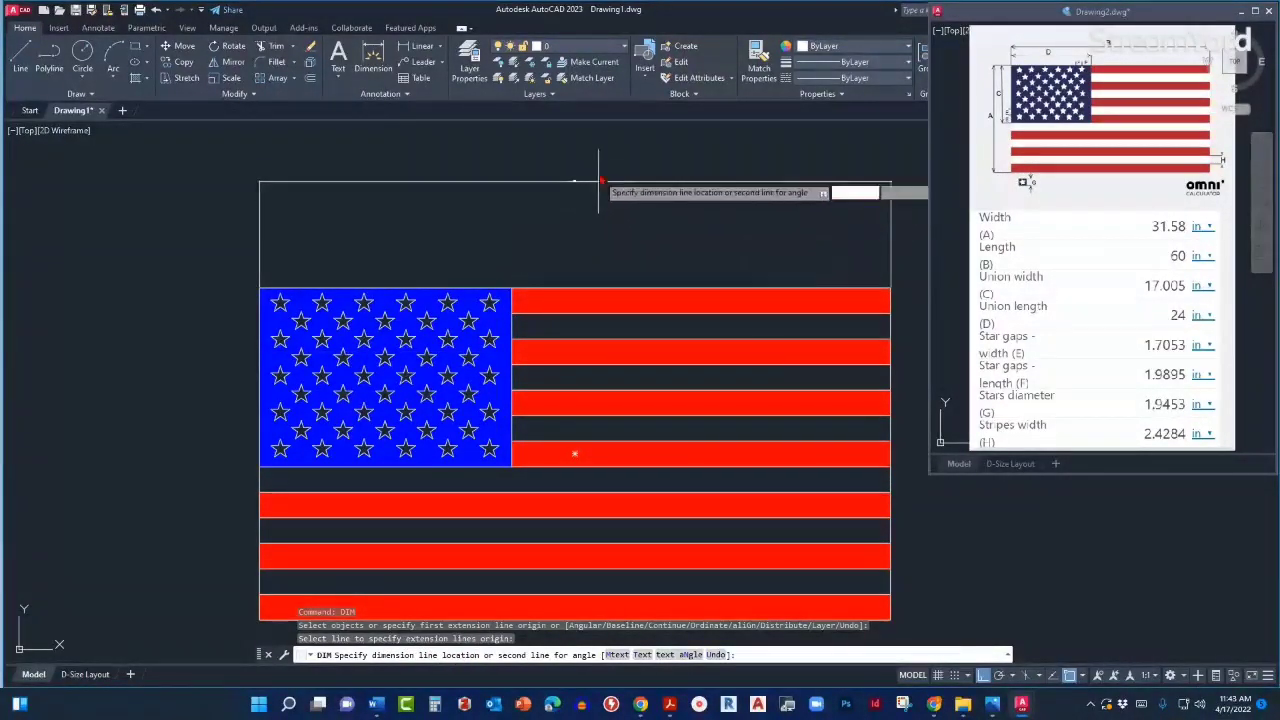
{"action": "left_click", "coordinate": [572, 216]}
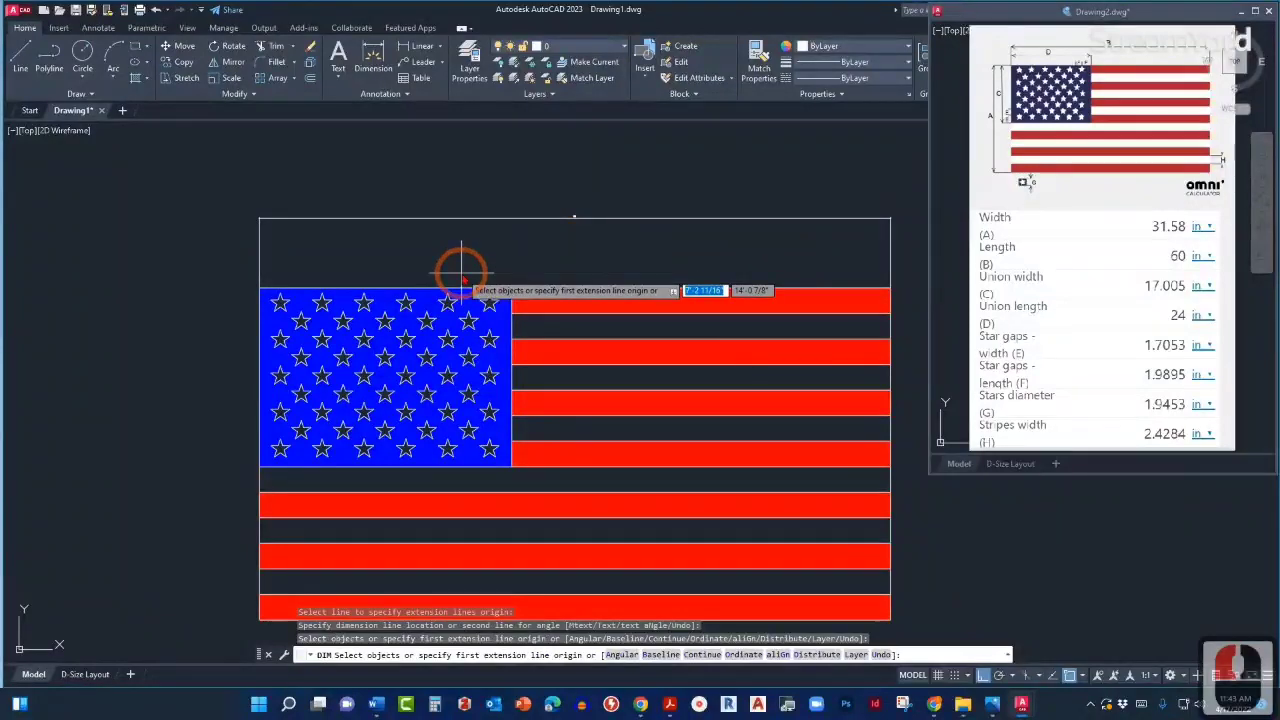
{"action": "key", "text": "Escape"}
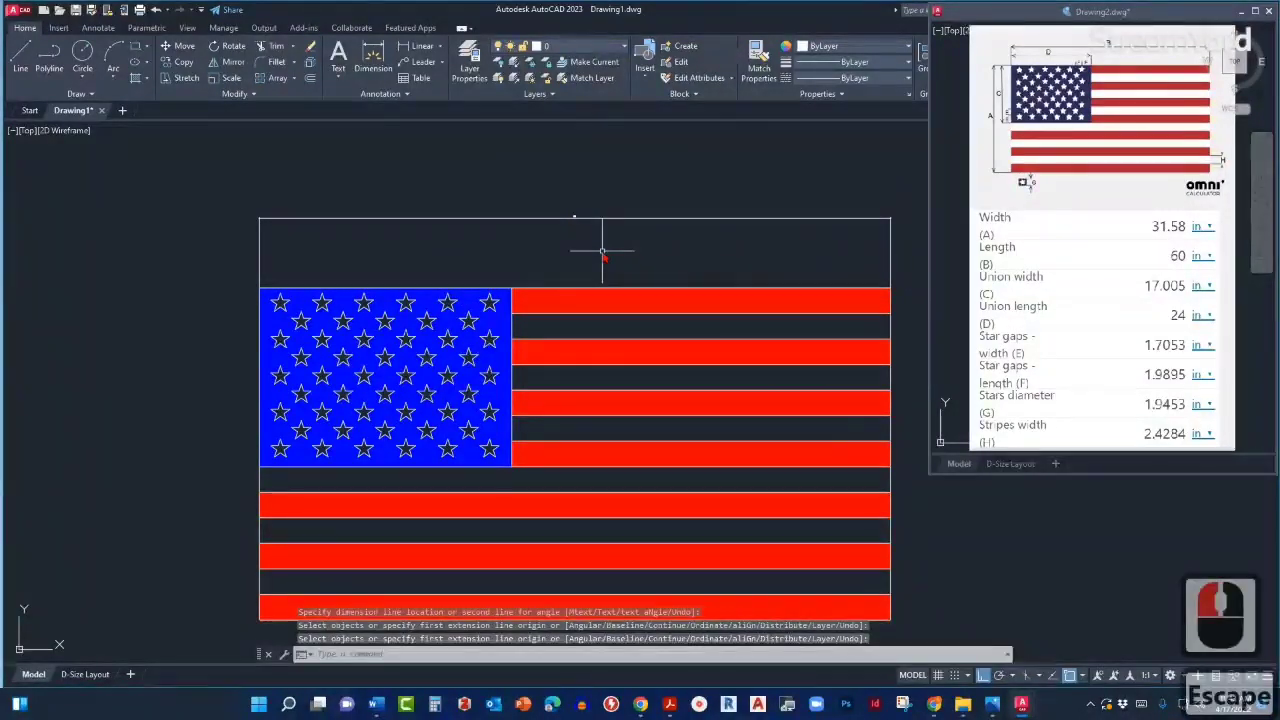
Examine the text size of the overall length dimension relative to the flag.
{"action": "scroll", "coordinate": [575, 250], "scroll_direction": "up", "scroll_amount": 7}
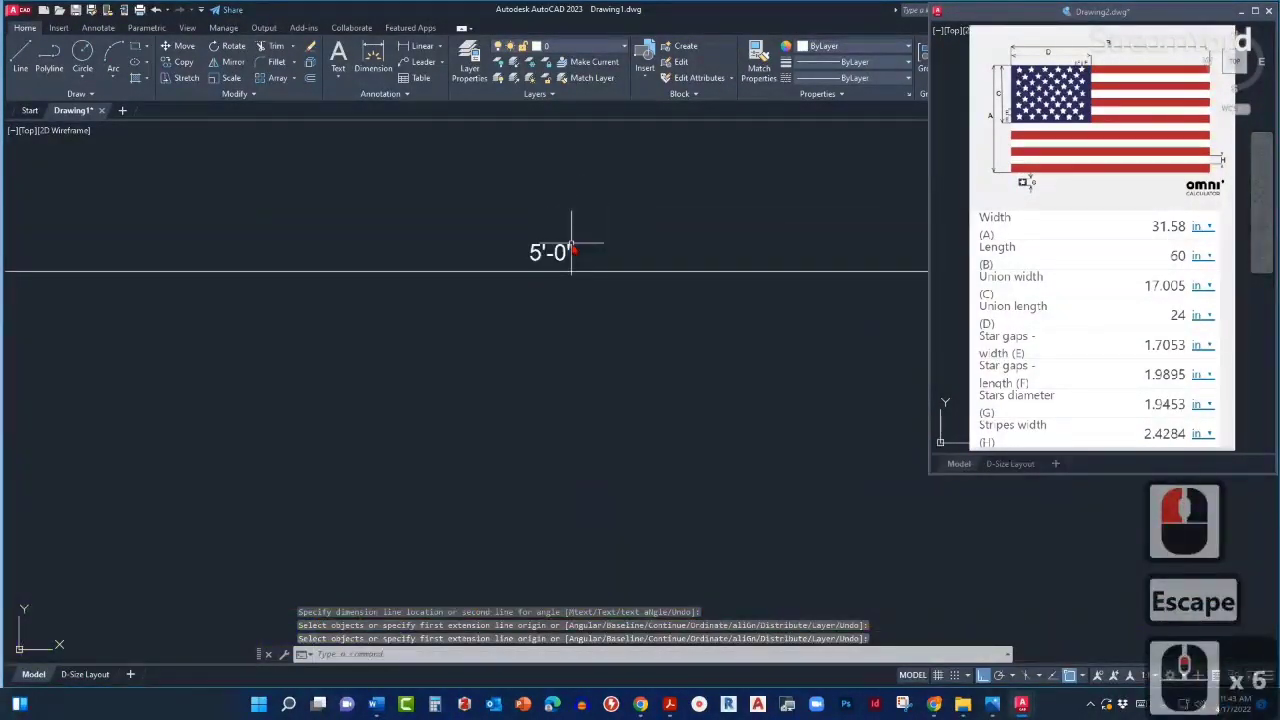
{"action": "scroll", "coordinate": [560, 268], "scroll_direction": "down", "scroll_amount": 7}
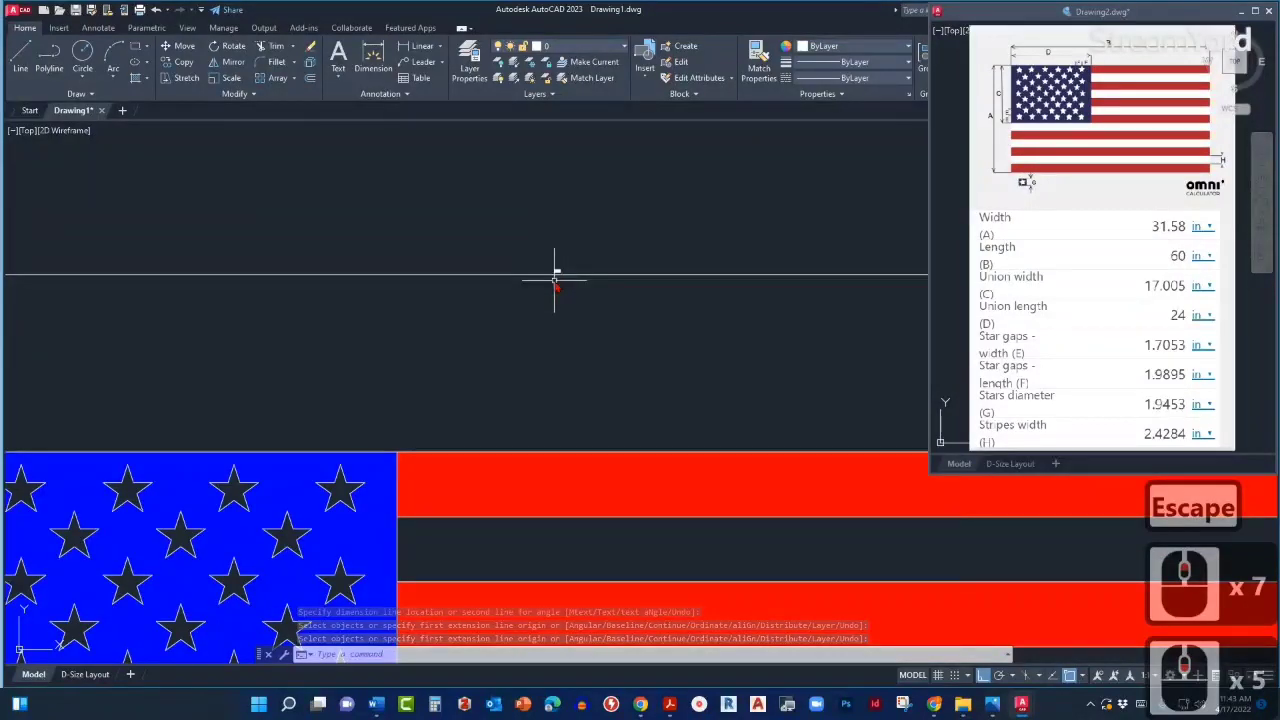
{"action": "scroll", "coordinate": [557, 278], "scroll_direction": "down", "scroll_amount": 2}
{"action": "scroll", "coordinate": [557, 278], "scroll_direction": "up", "scroll_amount": 2}
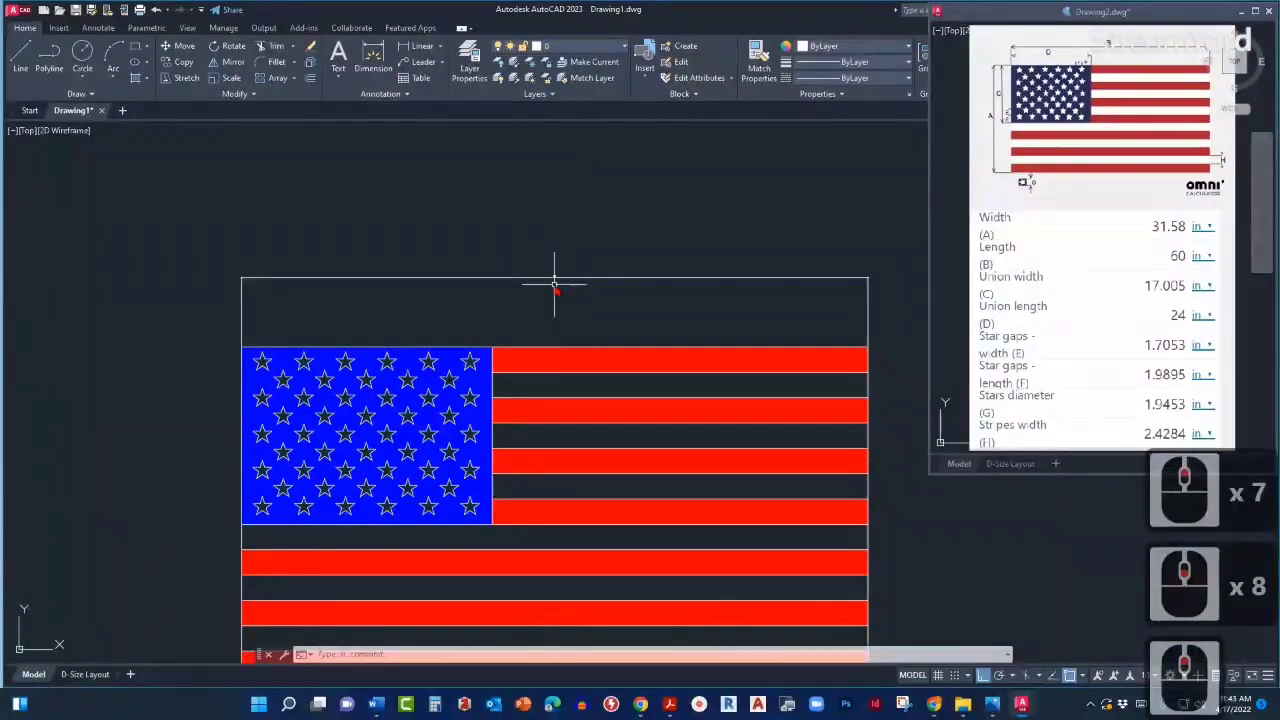
{"action": "scroll", "coordinate": [555, 287], "scroll_direction": "down", "scroll_amount": 2}
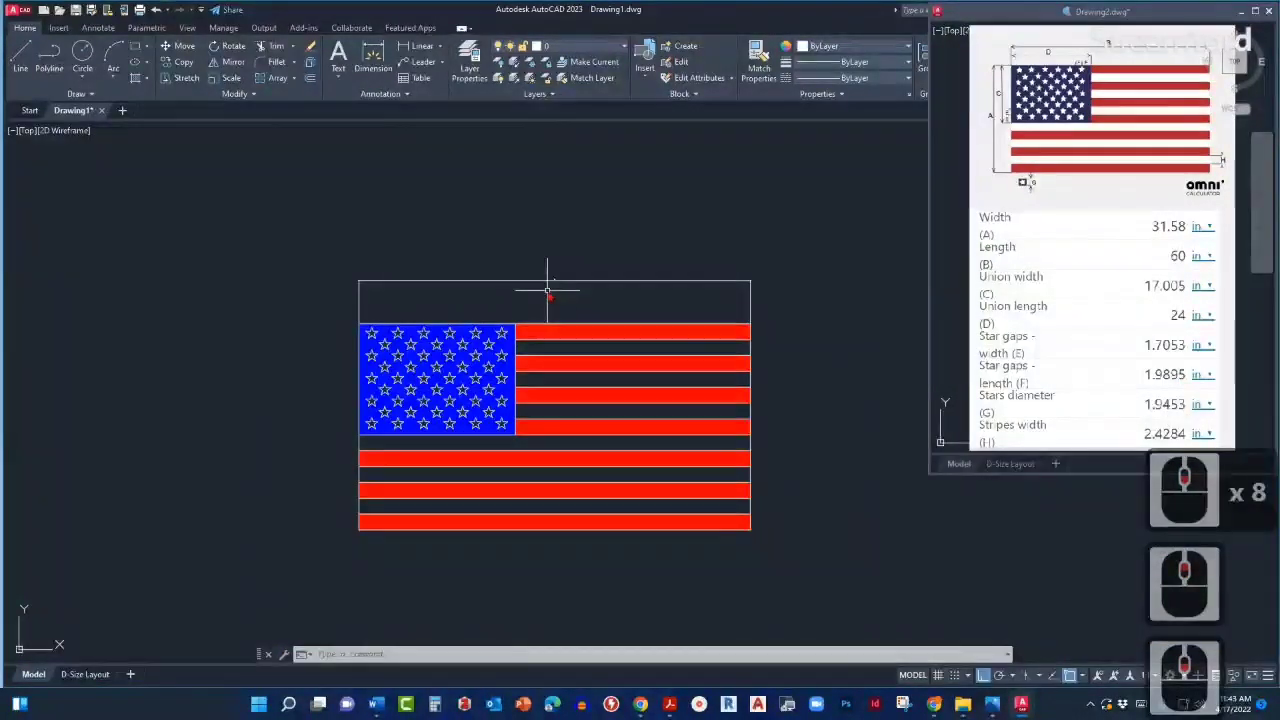
{"action": "scroll", "coordinate": [555, 284], "scroll_direction": "up", "scroll_amount": 2}
{"action": "scroll", "coordinate": [554, 280], "scroll_direction": "down", "scroll_amount": 2}
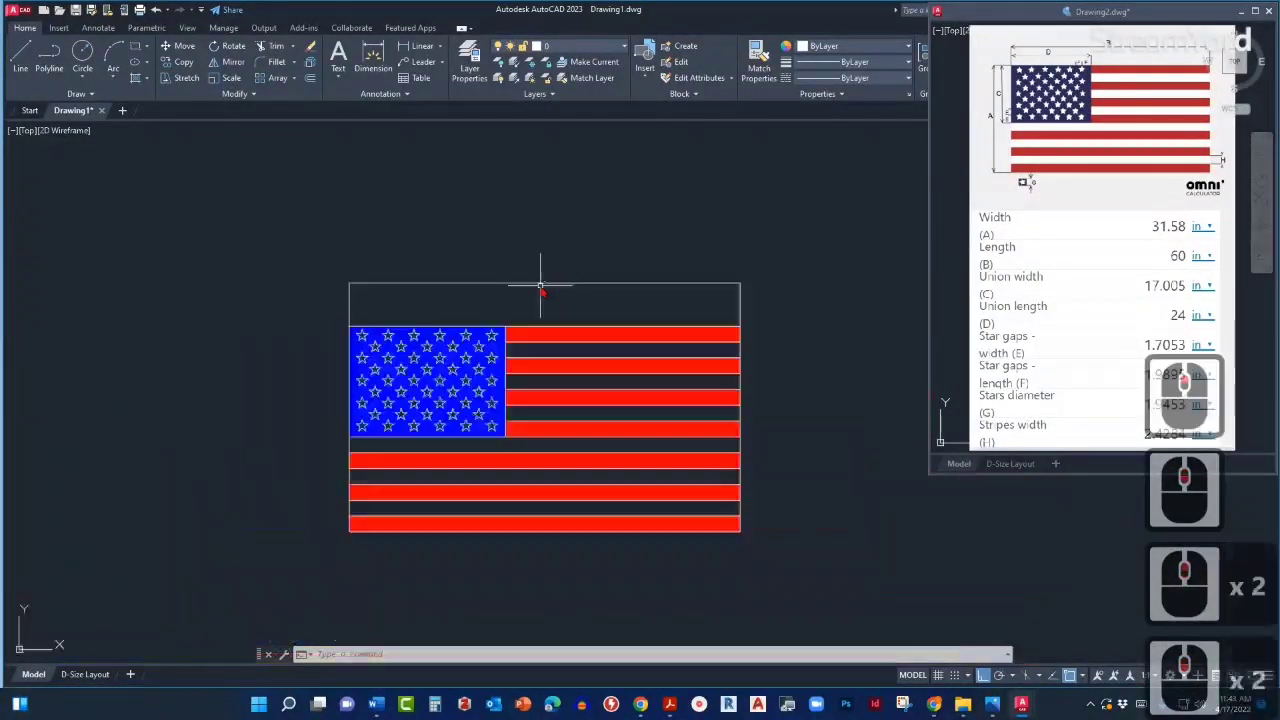
{"action": "key", "text": "Escape"}
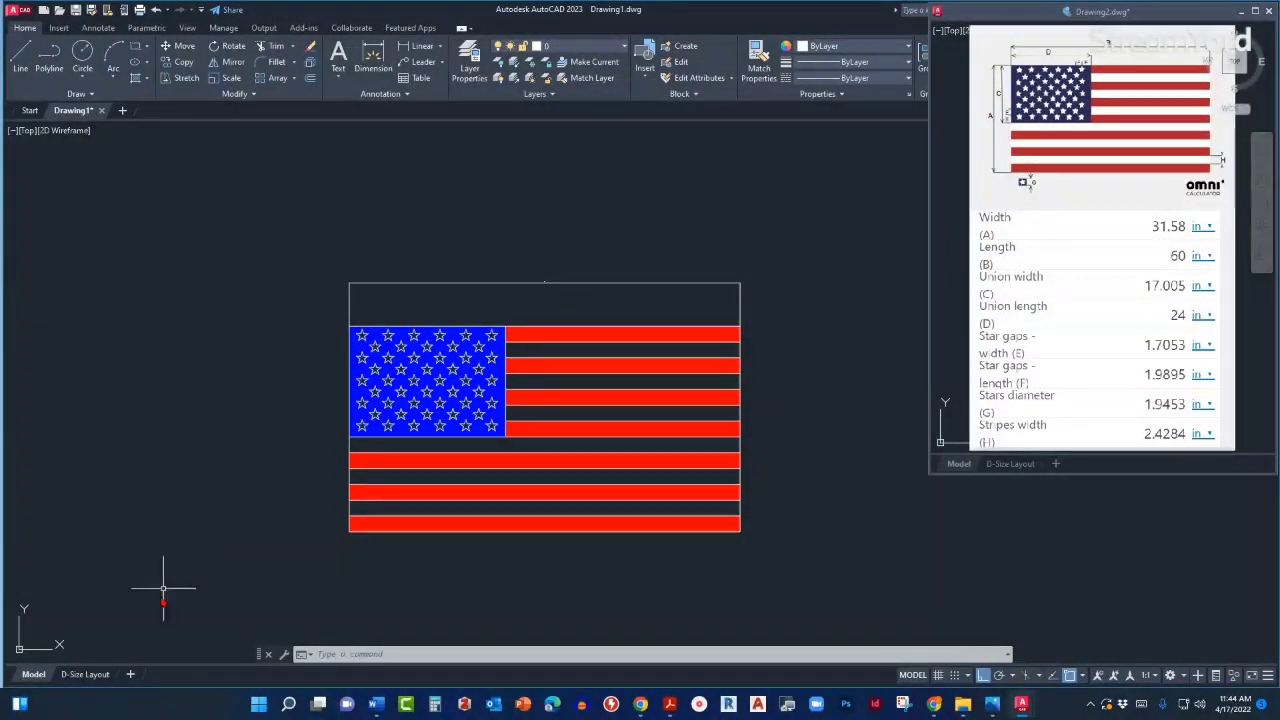
Open the D-Size Layout and examine the flag's size within the sheet's viewport.
{"action": "mouse_move", "coordinate": [84, 675]}
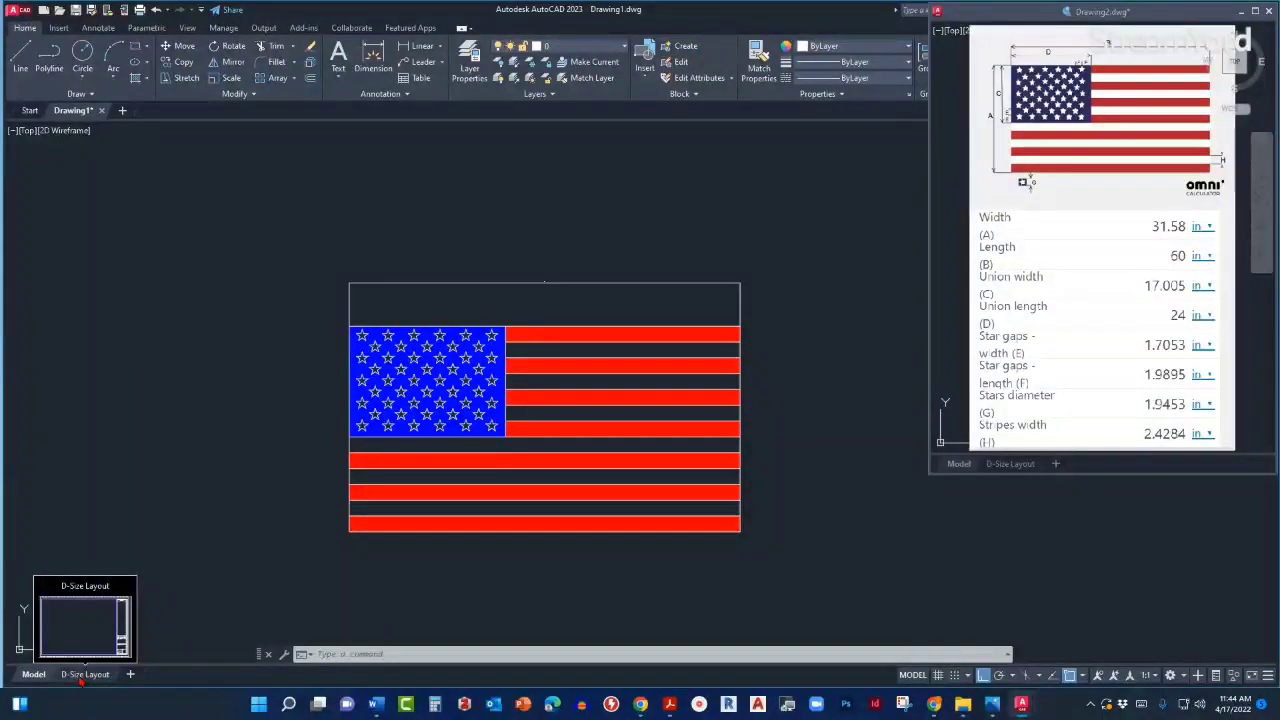
{"action": "left_click", "coordinate": [84, 675]}
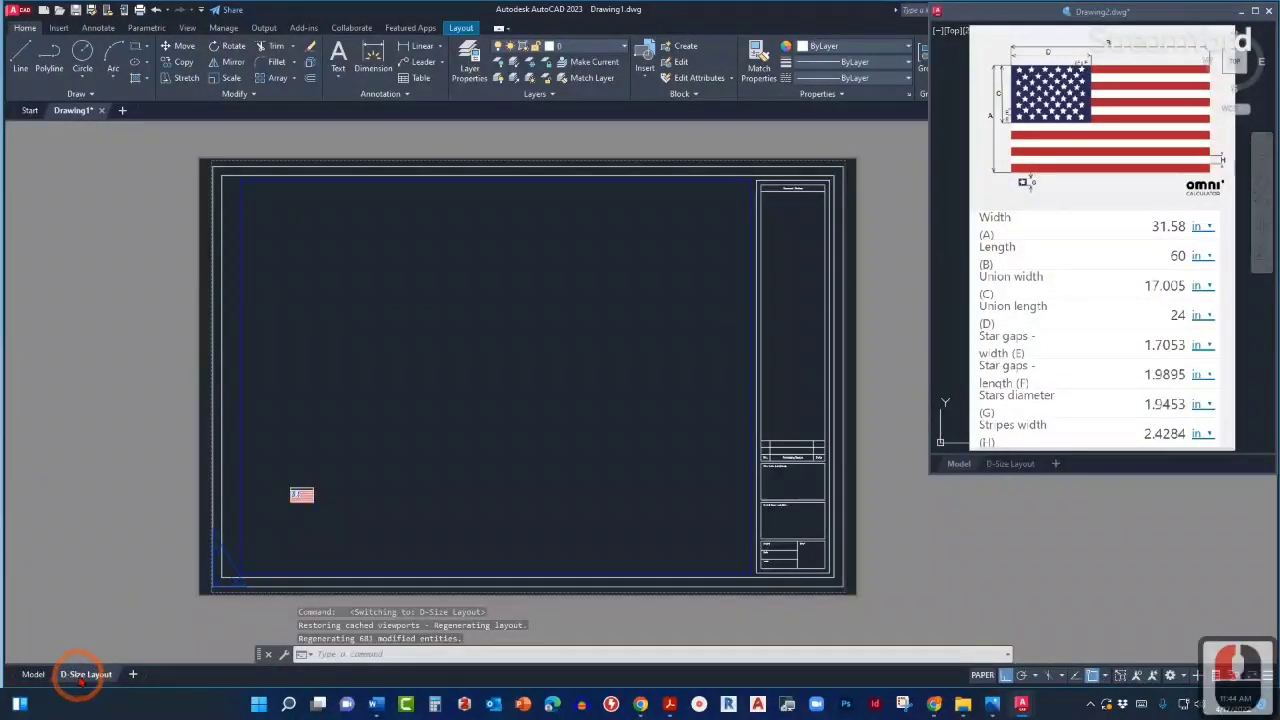
{"action": "middle_click_drag", "start_coordinate": [323, 486], "coordinate": [408, 495]}
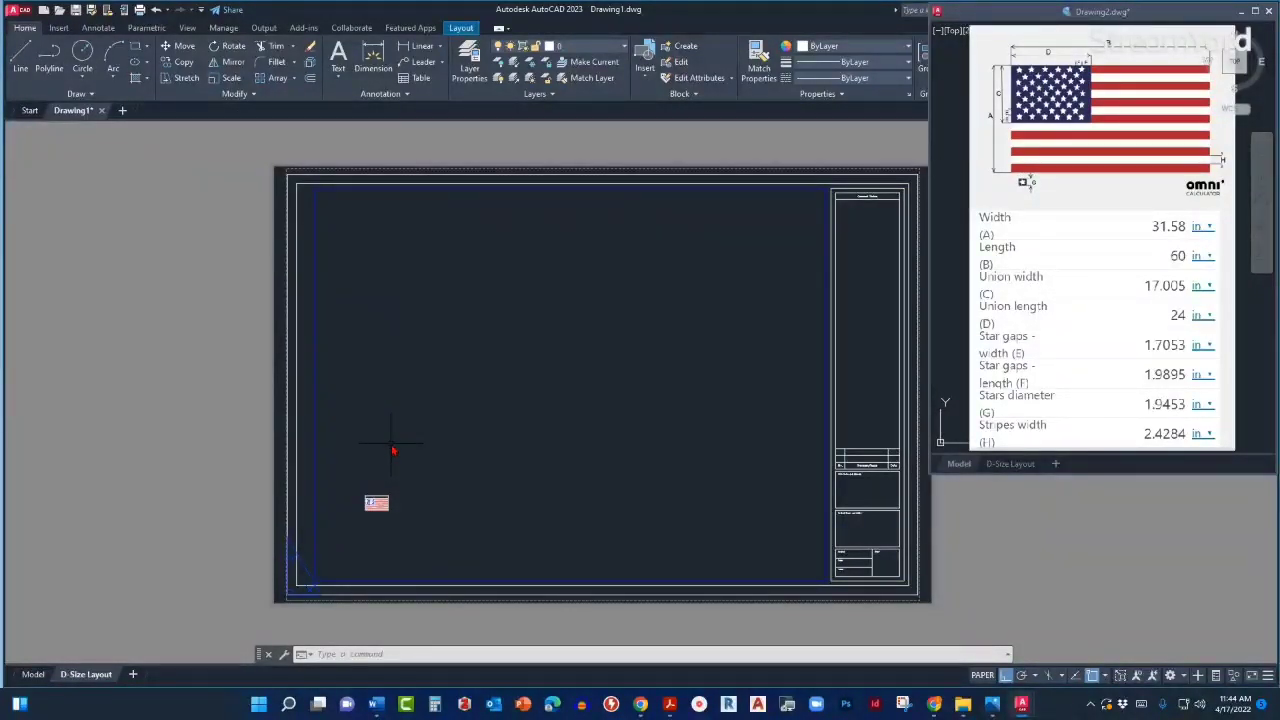
Delete the existing viewport from the D-Size Layout sheet.
{"action": "mouse_move", "coordinate": [316, 254]}
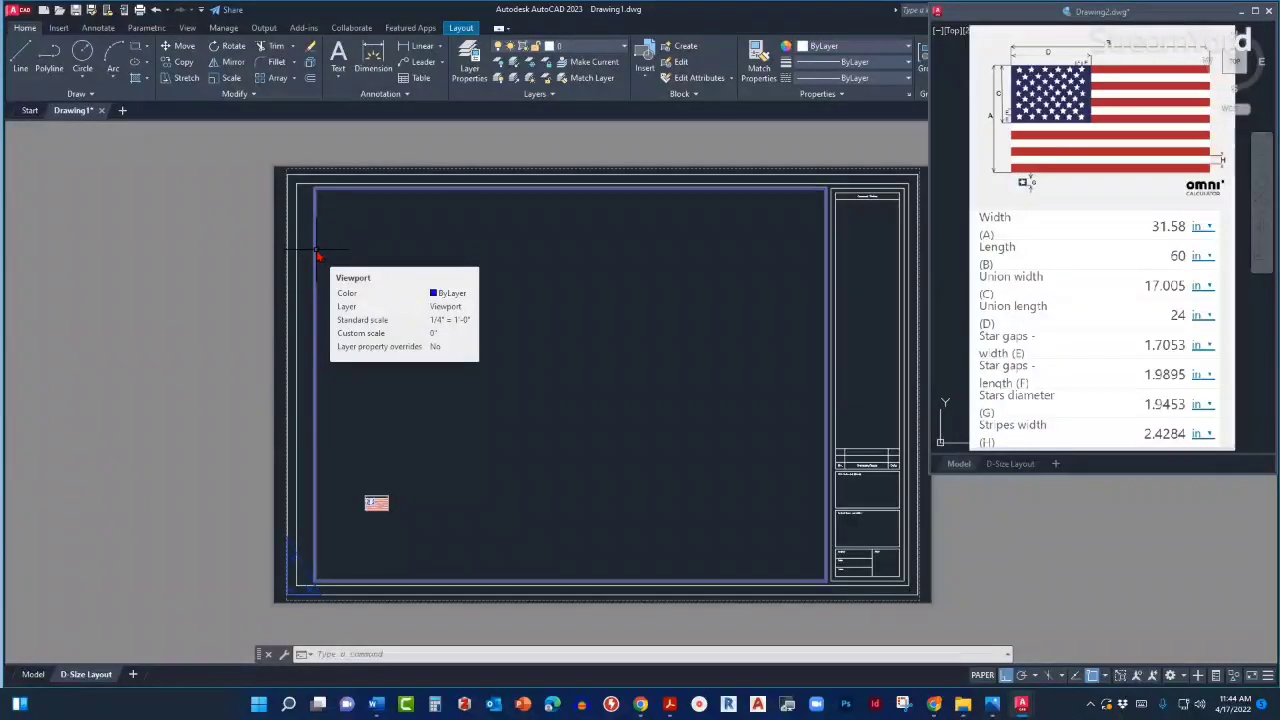
{"action": "left_click", "coordinate": [317, 256]}
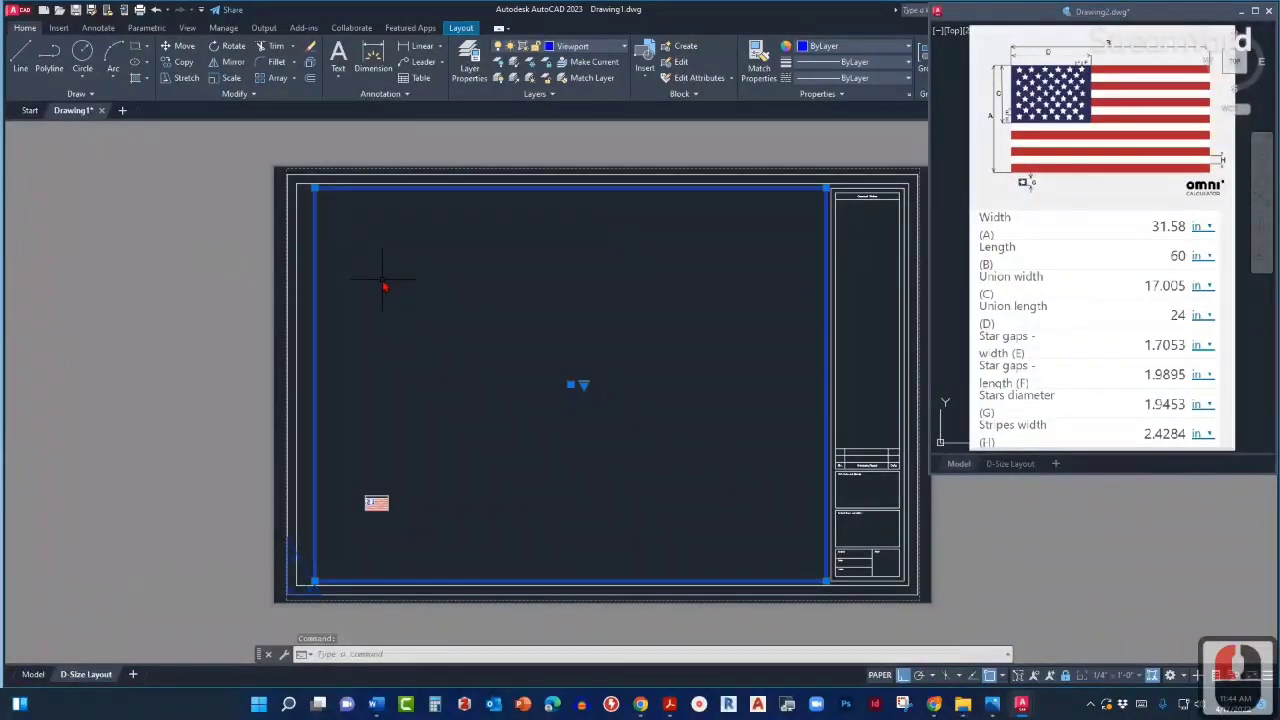
{"action": "key", "text": "Delete"}
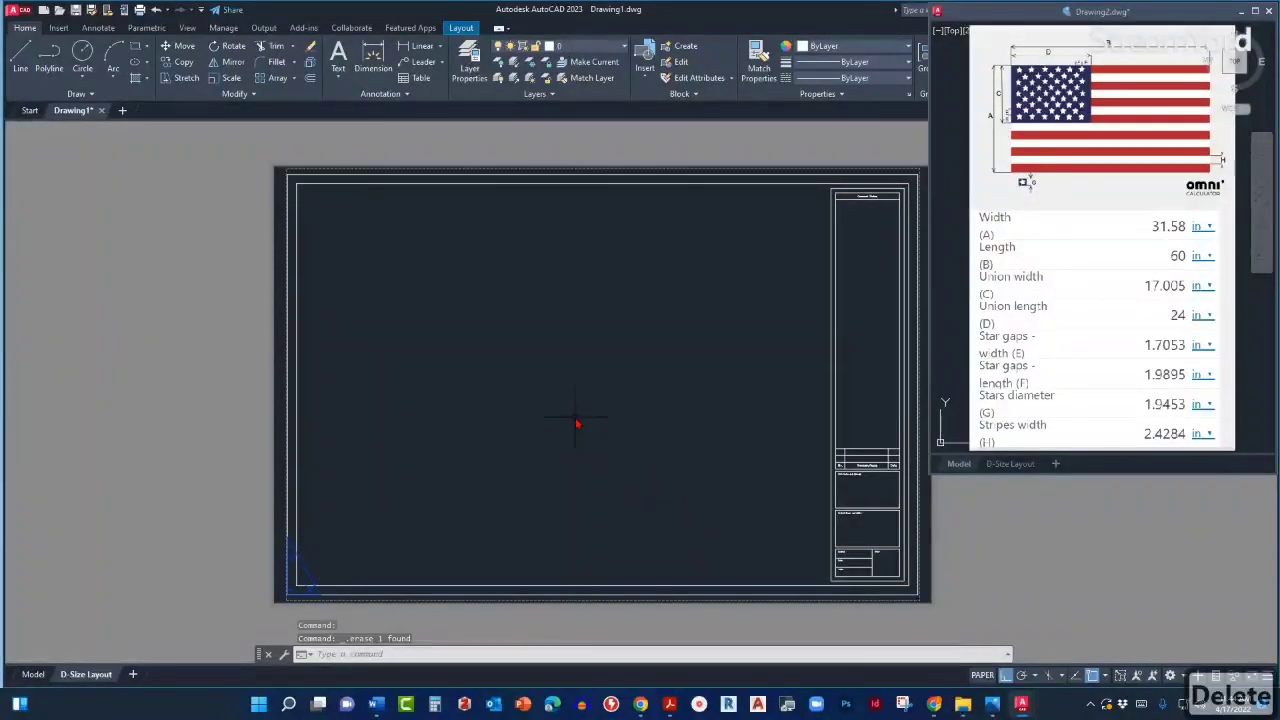
Create a rectangular viewport with the MVIEW command, filling the area inside the sheet border beside the title block.
{"action": "middle_click_drag", "start_coordinate": [577, 424], "coordinate": [531, 432]}
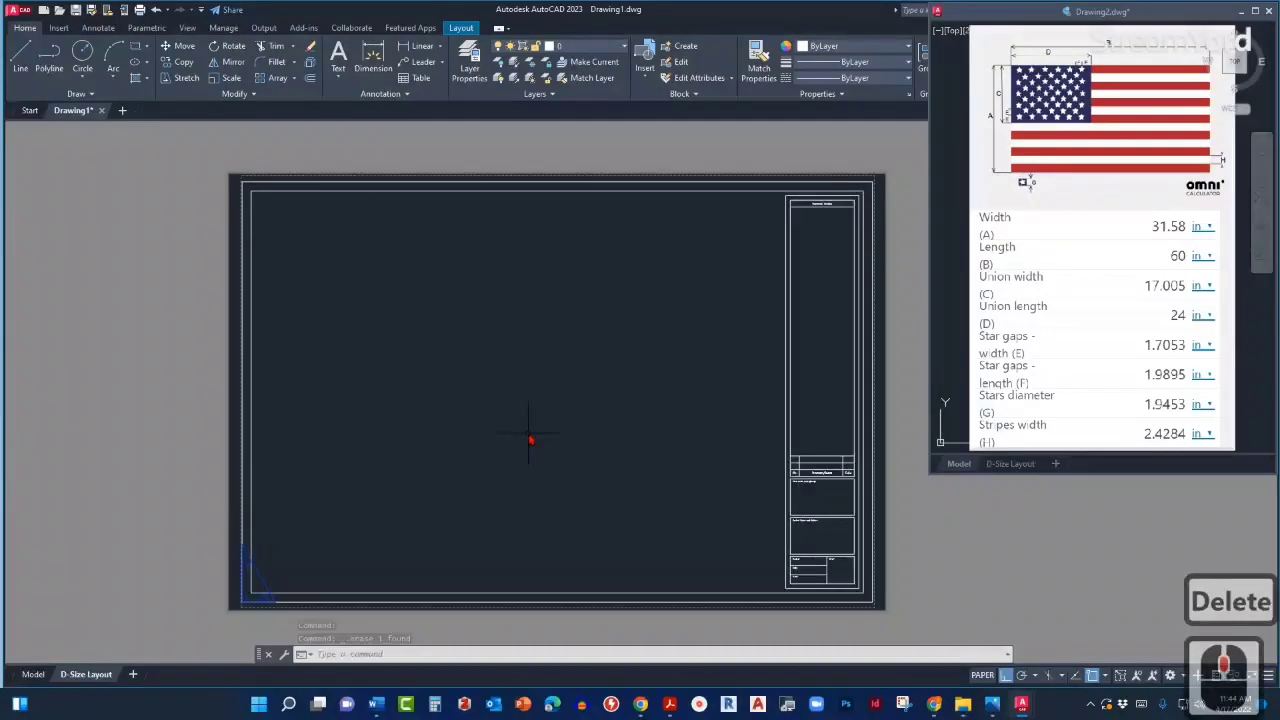
{"action": "type", "text": "mv"}
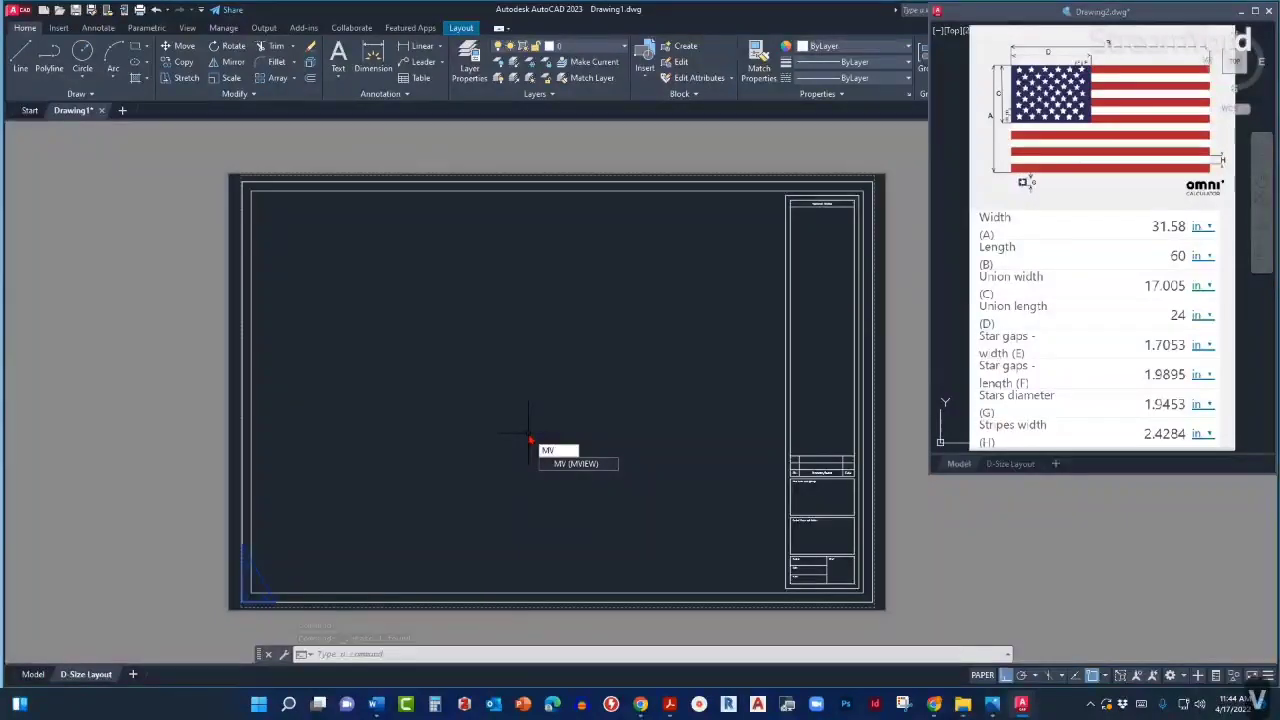
{"action": "key", "text": "Return"}
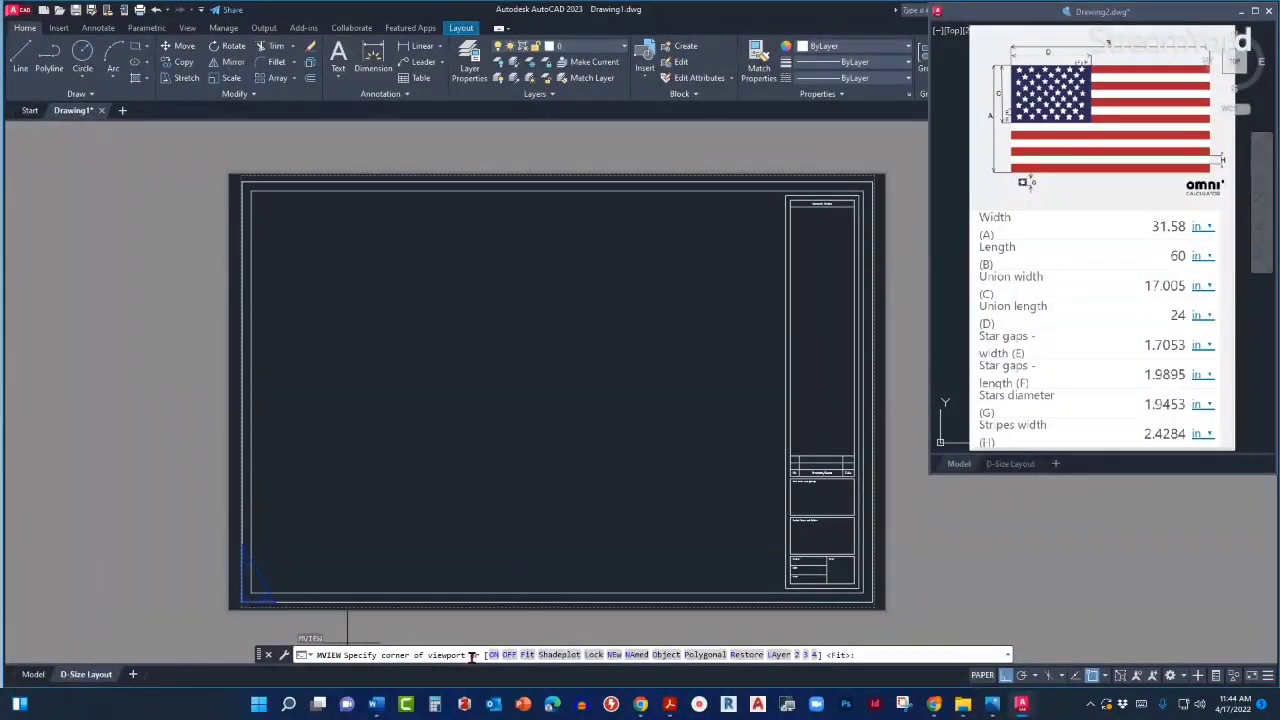
{"action": "left_click", "coordinate": [272, 209]}
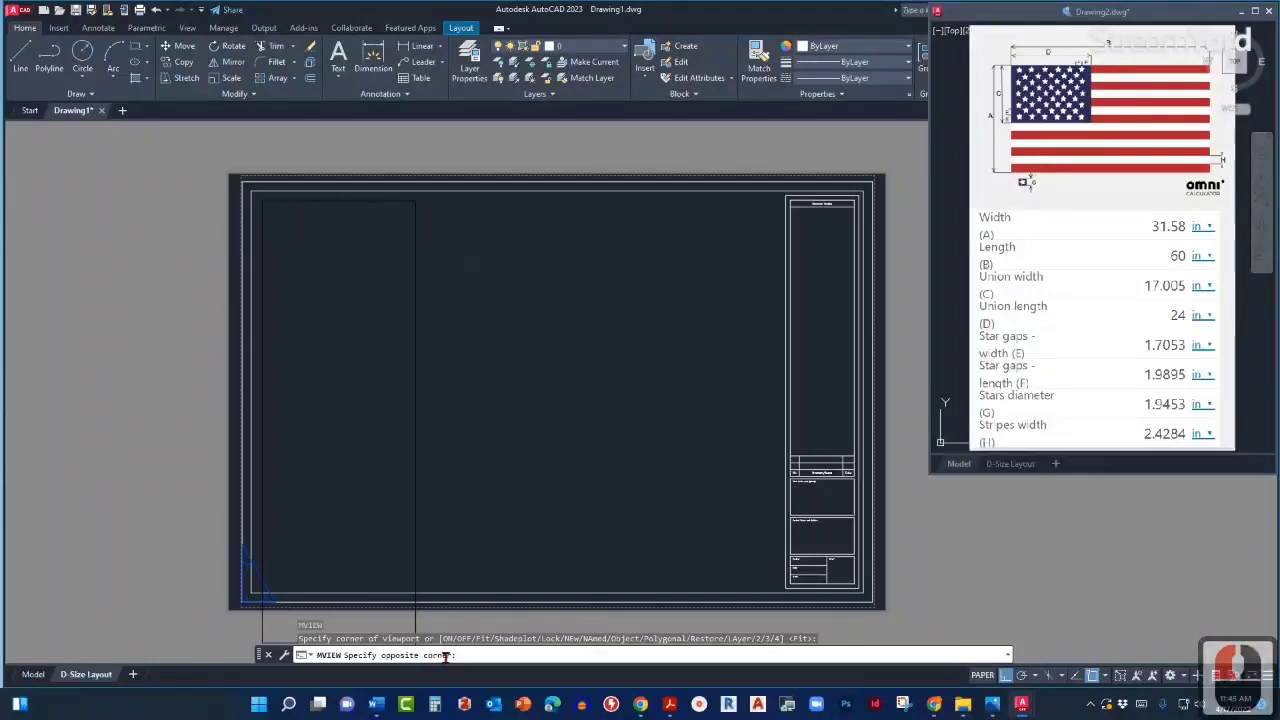
{"action": "left_click", "coordinate": [781, 591]}
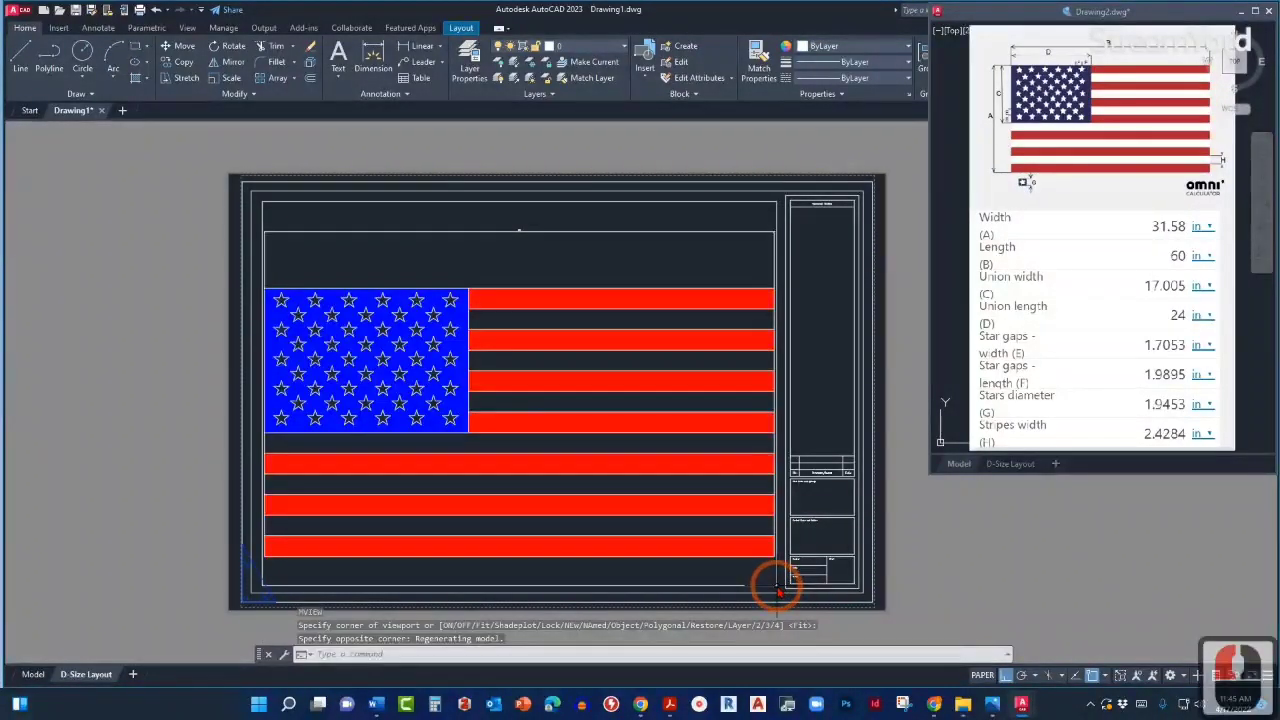
{"action": "middle_click_drag", "start_coordinate": [453, 374], "coordinate": [529, 356]}
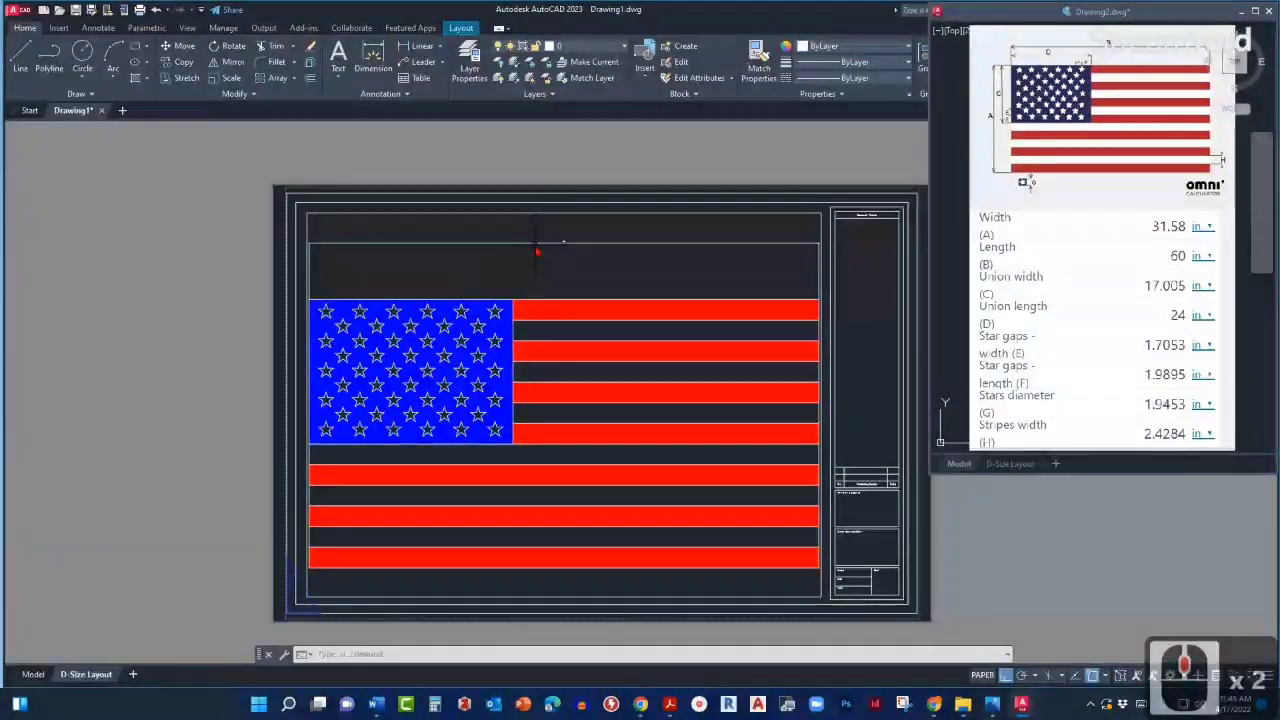
Try the standard scale 3/16" = 1'-0" on the new viewport.
{"action": "left_click", "coordinate": [524, 212]}
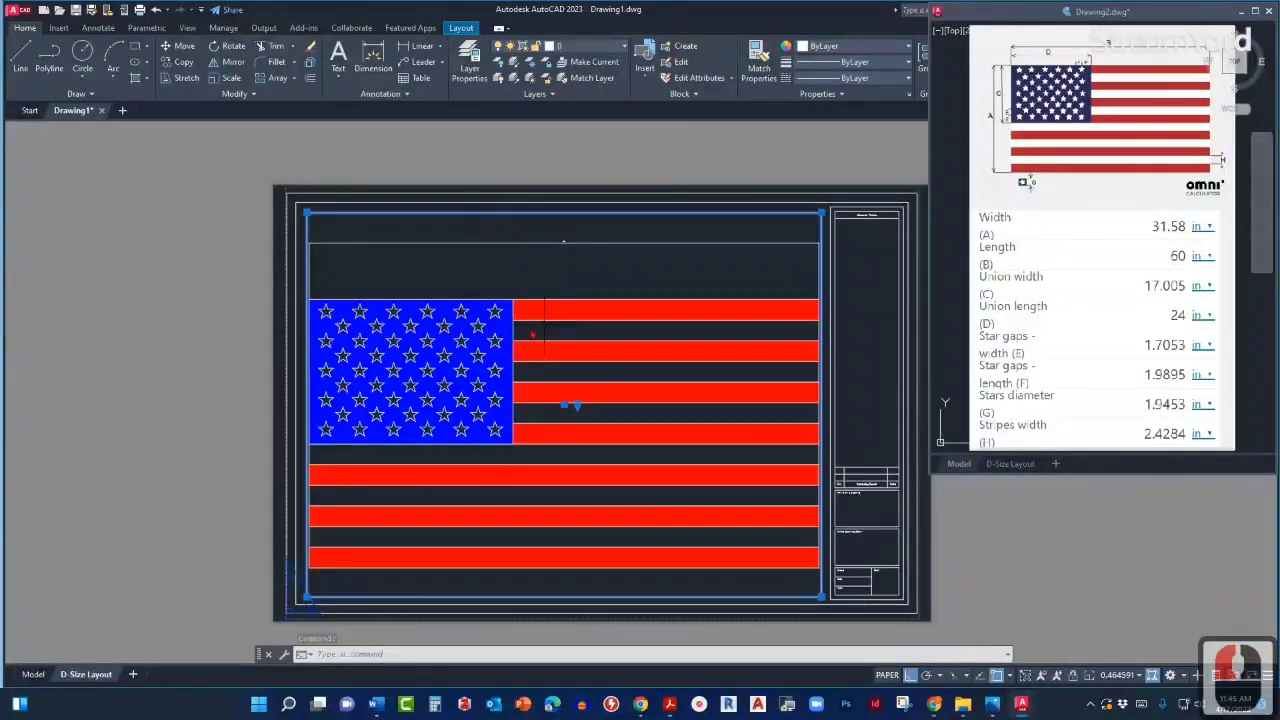
{"action": "key", "text": "Escape"}
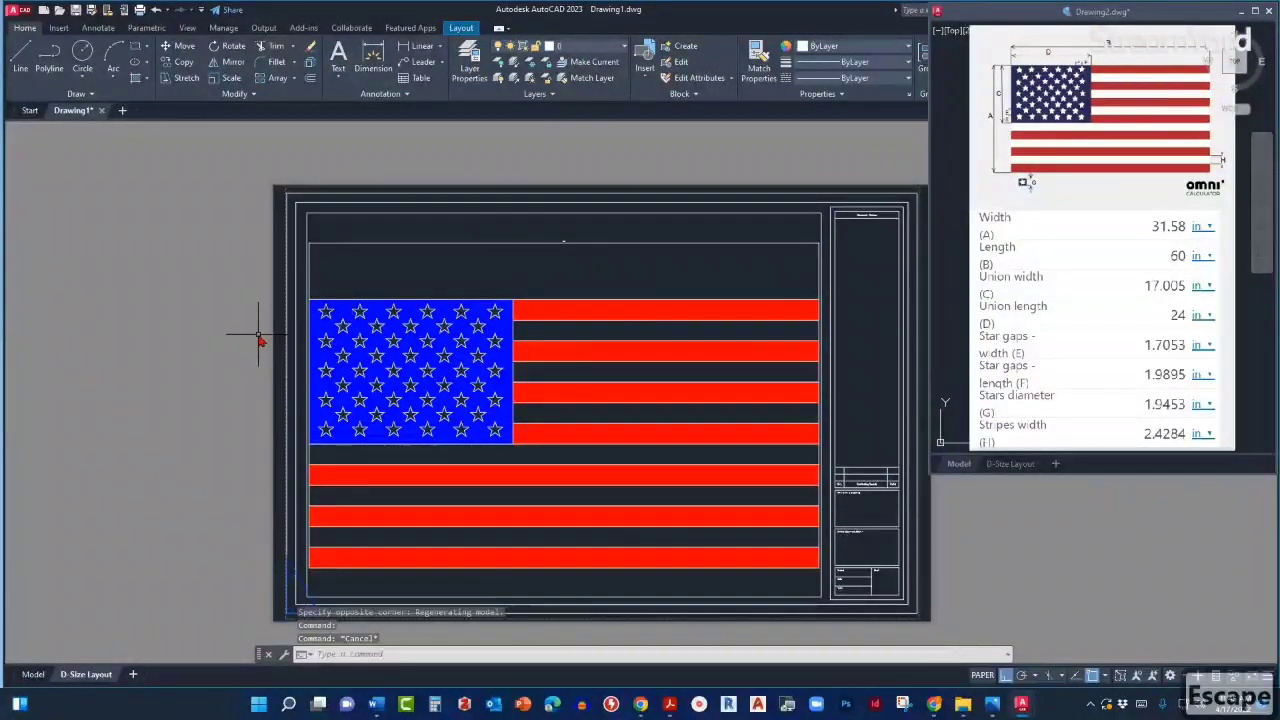
{"action": "middle_click_drag", "start_coordinate": [410, 385], "coordinate": [292, 373]}
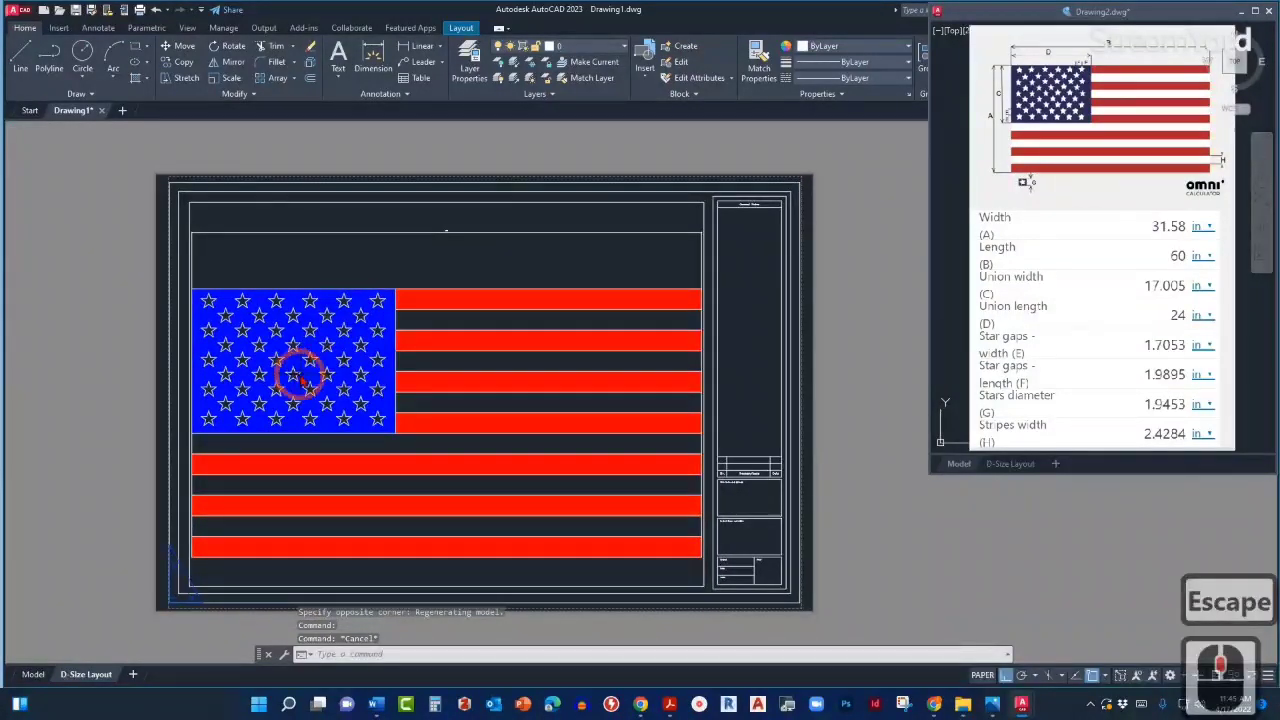
{"action": "left_click", "coordinate": [322, 204]}
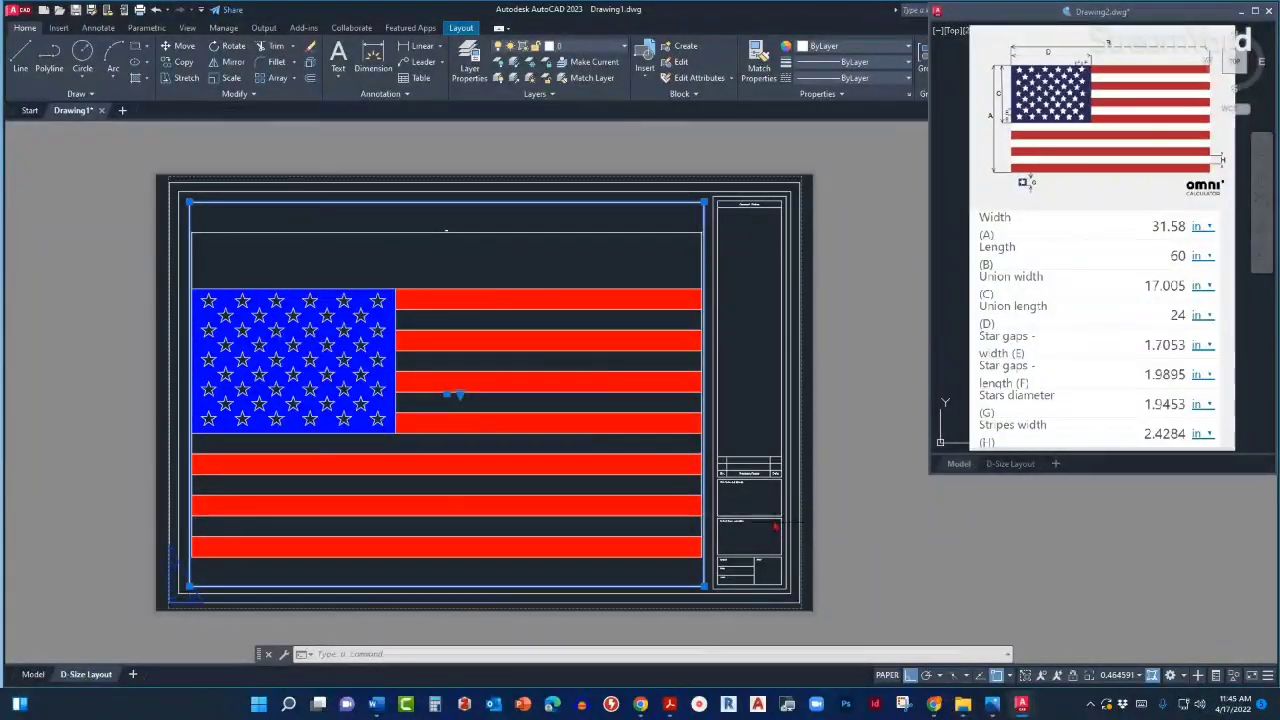
{"action": "middle_click_drag", "start_coordinate": [711, 409], "coordinate": [785, 422]}
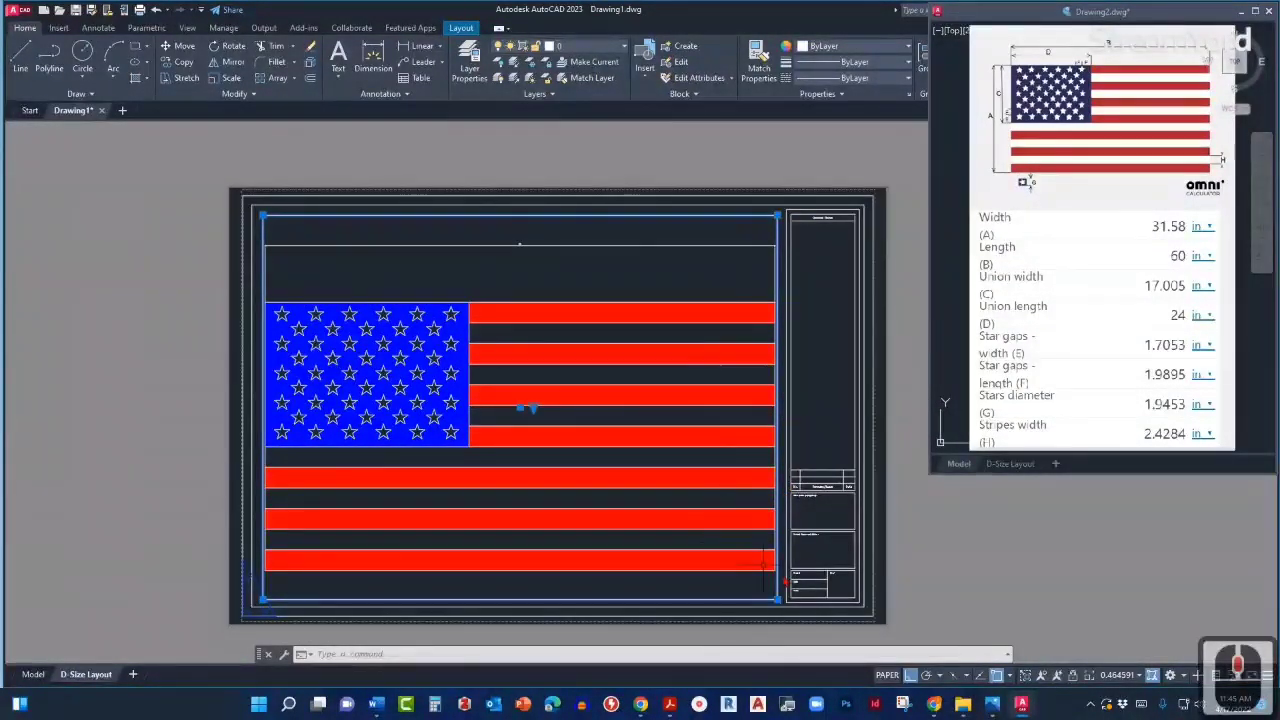
{"action": "left_click", "coordinate": [1117, 676]}
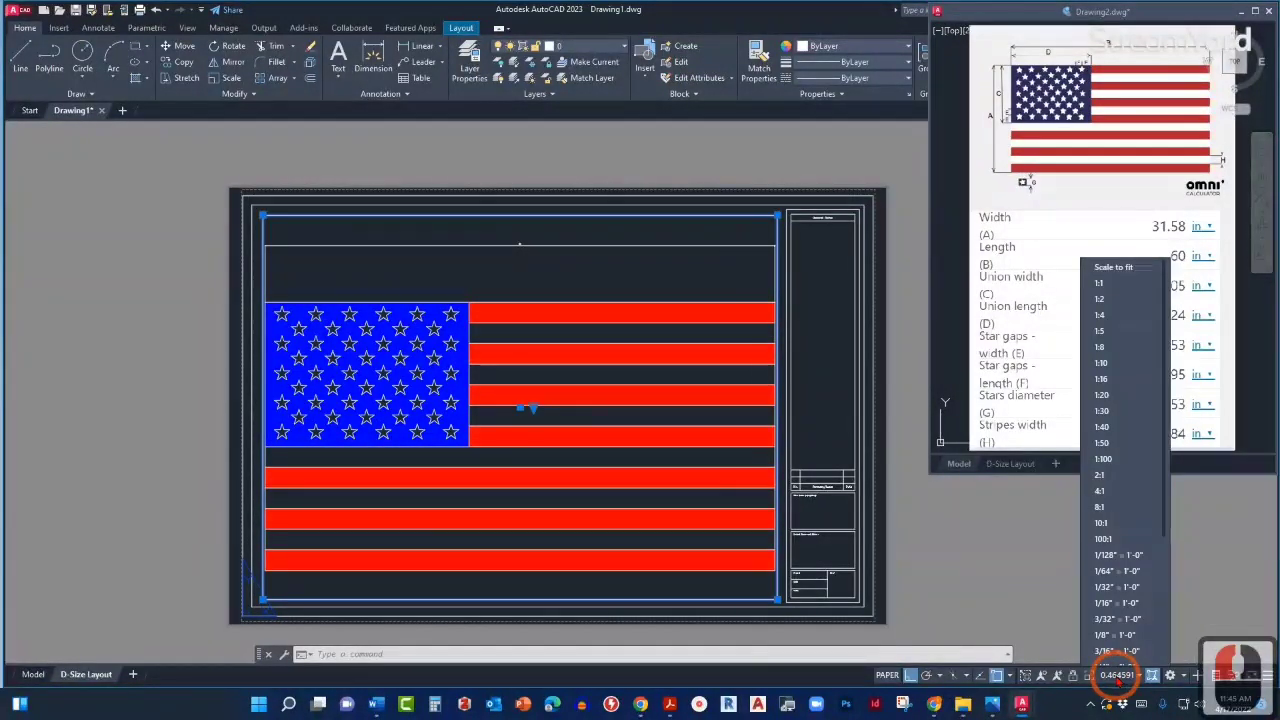
{"action": "scroll", "coordinate": [1112, 436], "scroll_direction": "down", "scroll_amount": 4}
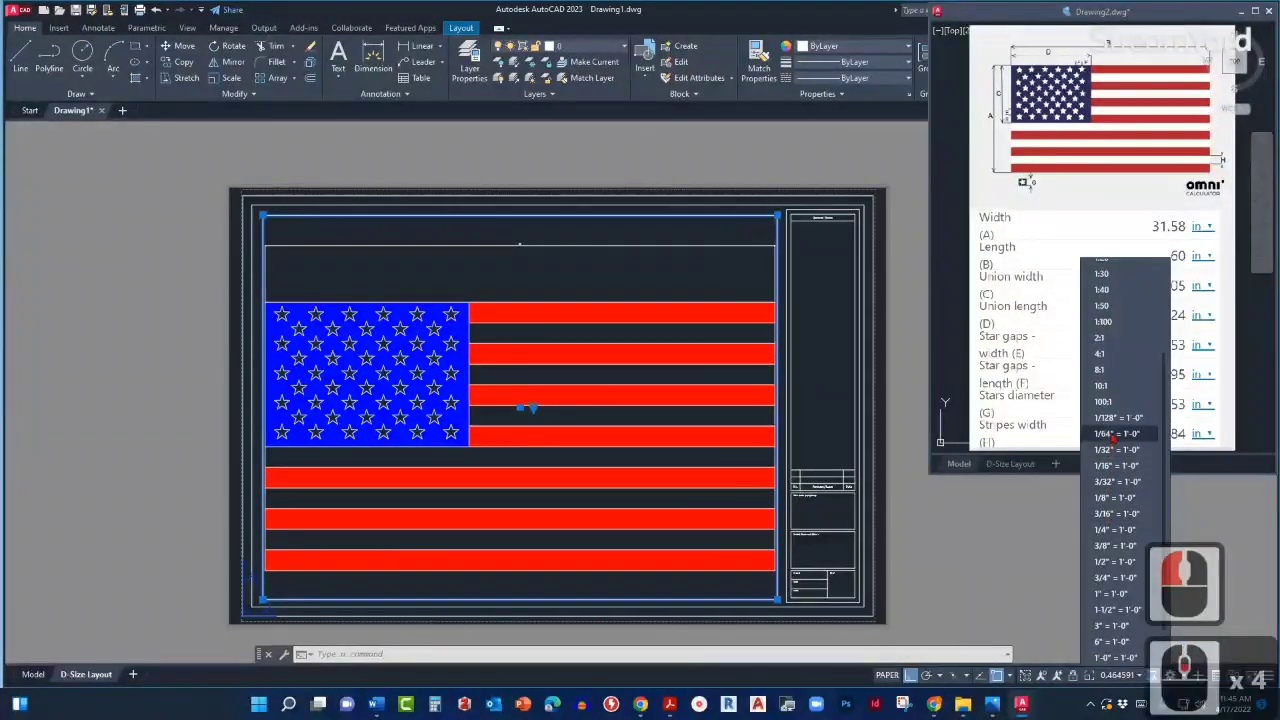
{"action": "scroll", "coordinate": [1112, 460], "scroll_direction": "down", "scroll_amount": 2}
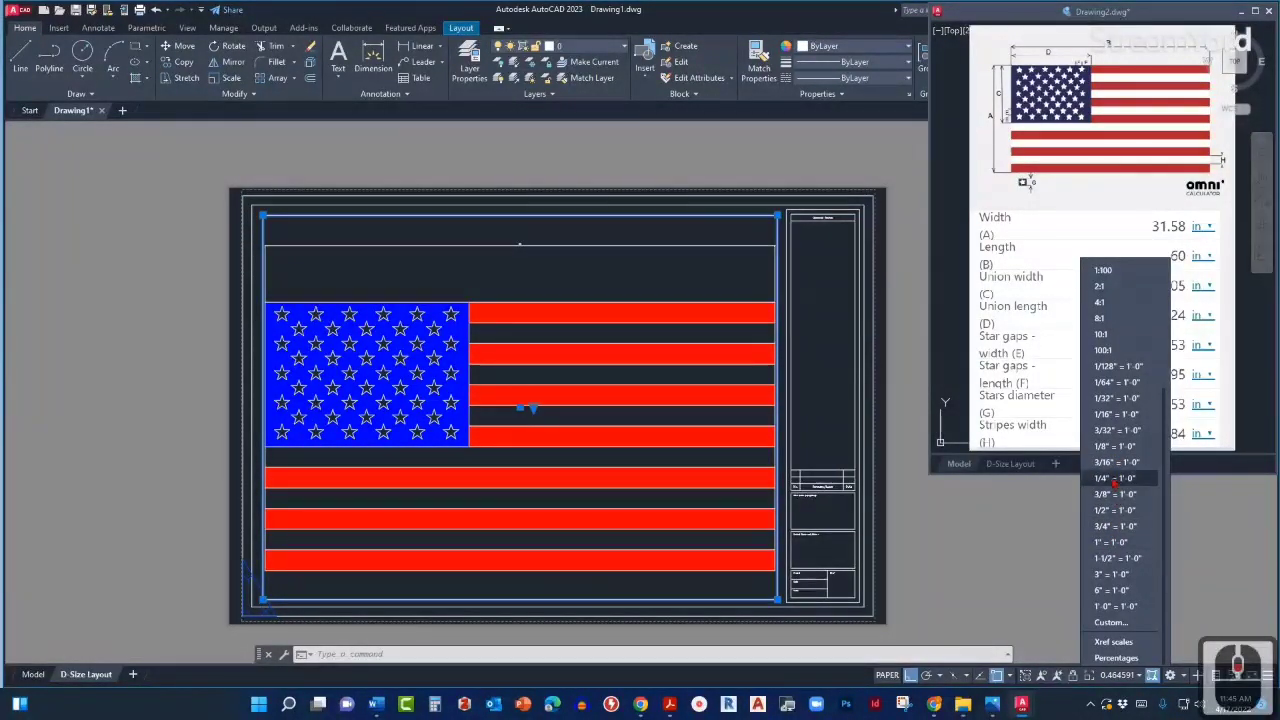
{"action": "left_click", "coordinate": [1113, 464]}
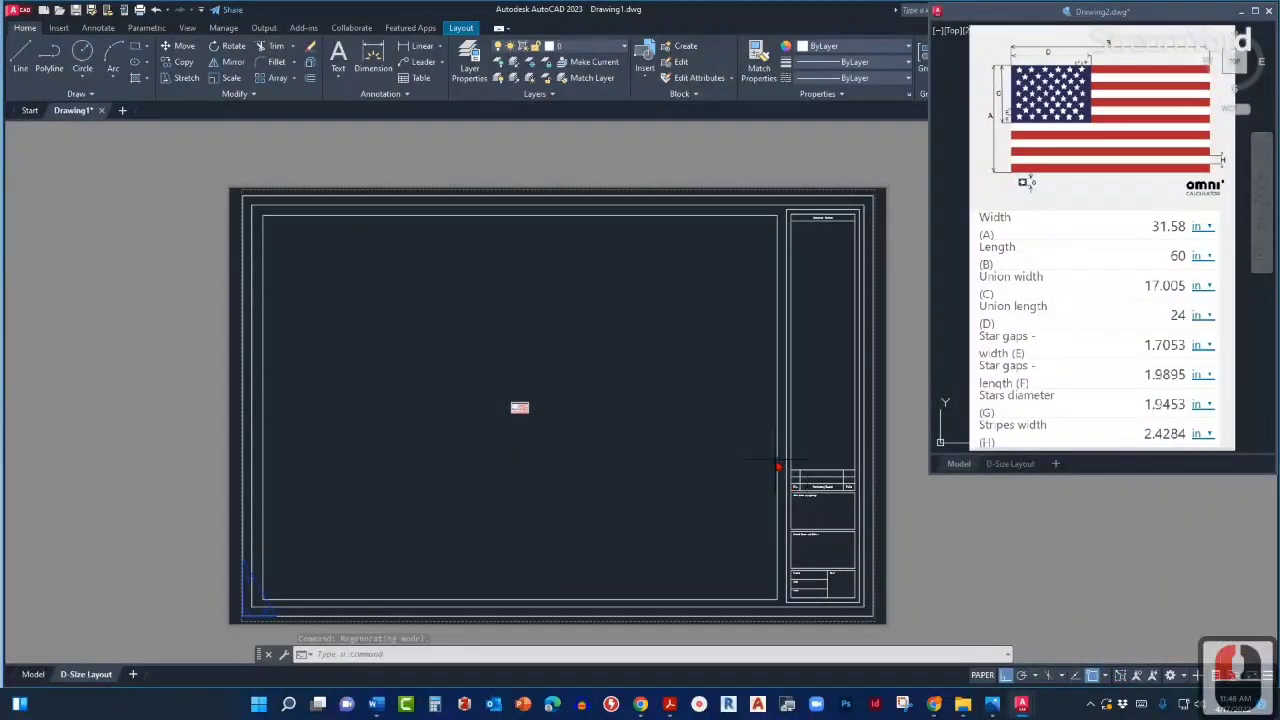
Try larger scales on the flag's viewport, first 1/2" = 1'-0" and then 1" = 1'-0".
{"action": "left_click", "coordinate": [655, 214]}
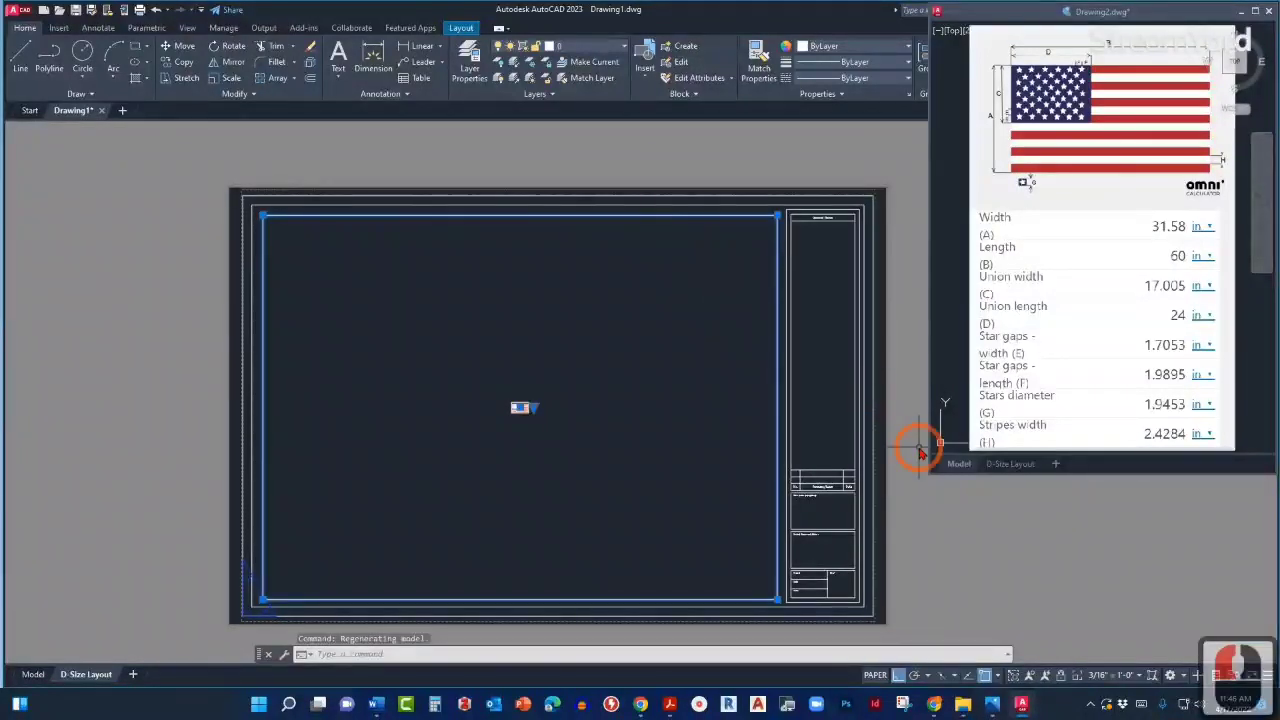
{"action": "left_click", "coordinate": [1150, 675]}
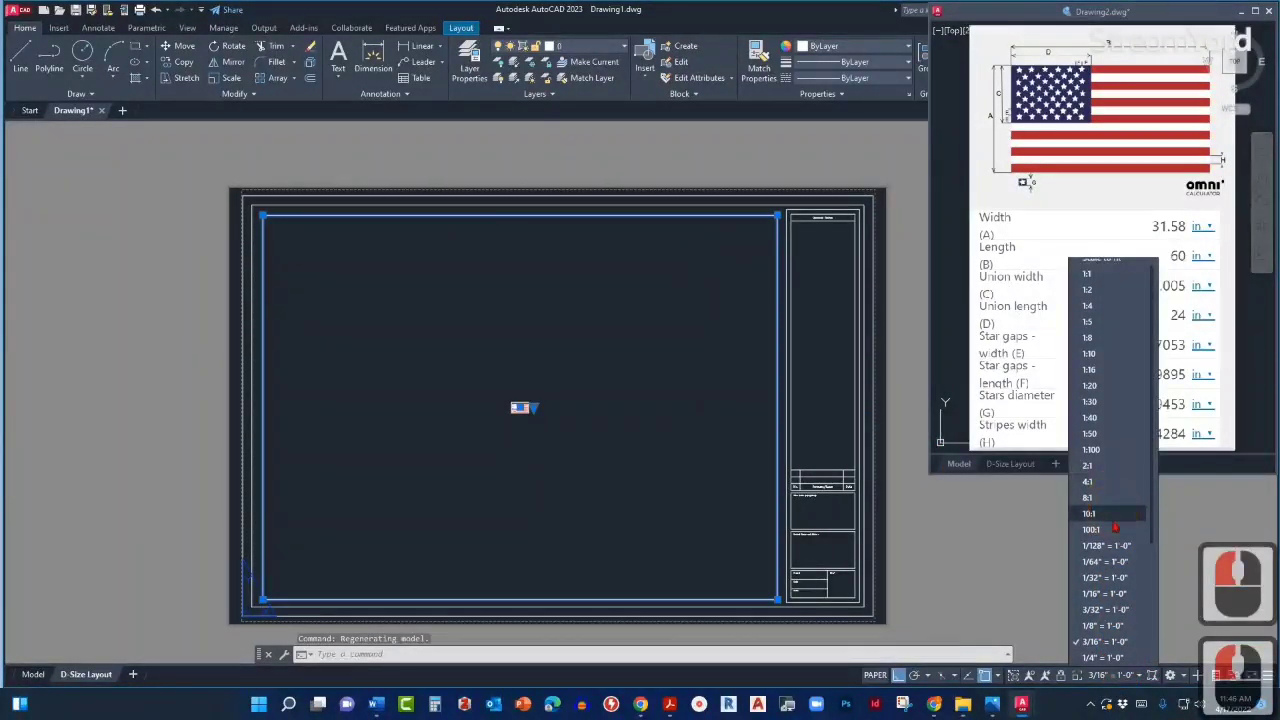
{"action": "scroll", "coordinate": [1114, 530], "scroll_direction": "down", "scroll_amount": 5}
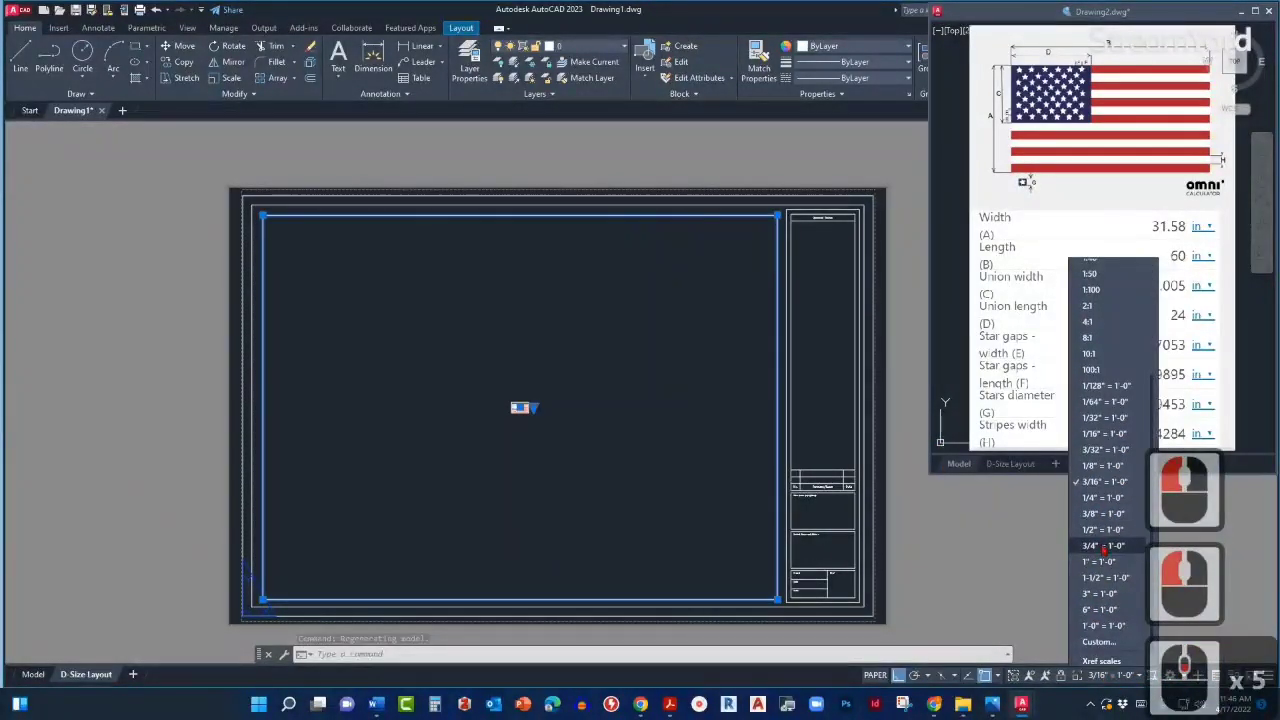
{"action": "left_click", "coordinate": [1097, 531]}
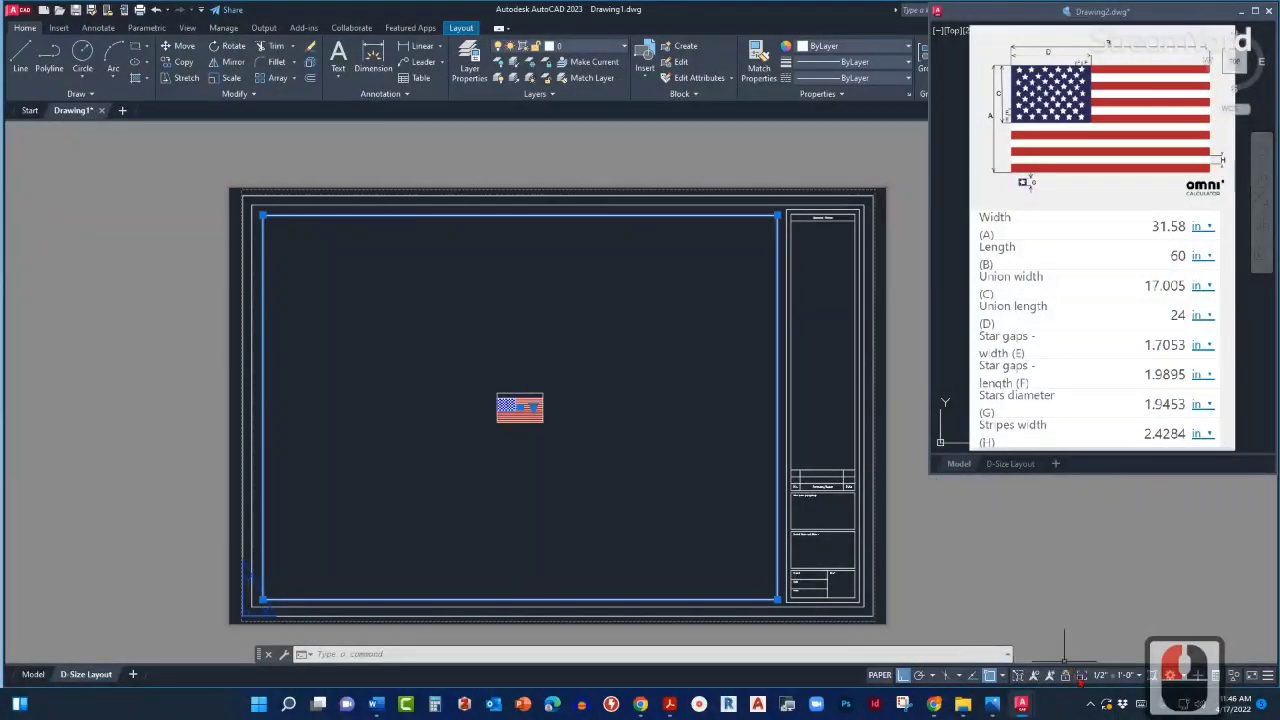
{"action": "left_click", "coordinate": [1100, 676]}
{"action": "scroll", "coordinate": [1121, 535], "scroll_direction": "down", "scroll_amount": 6}
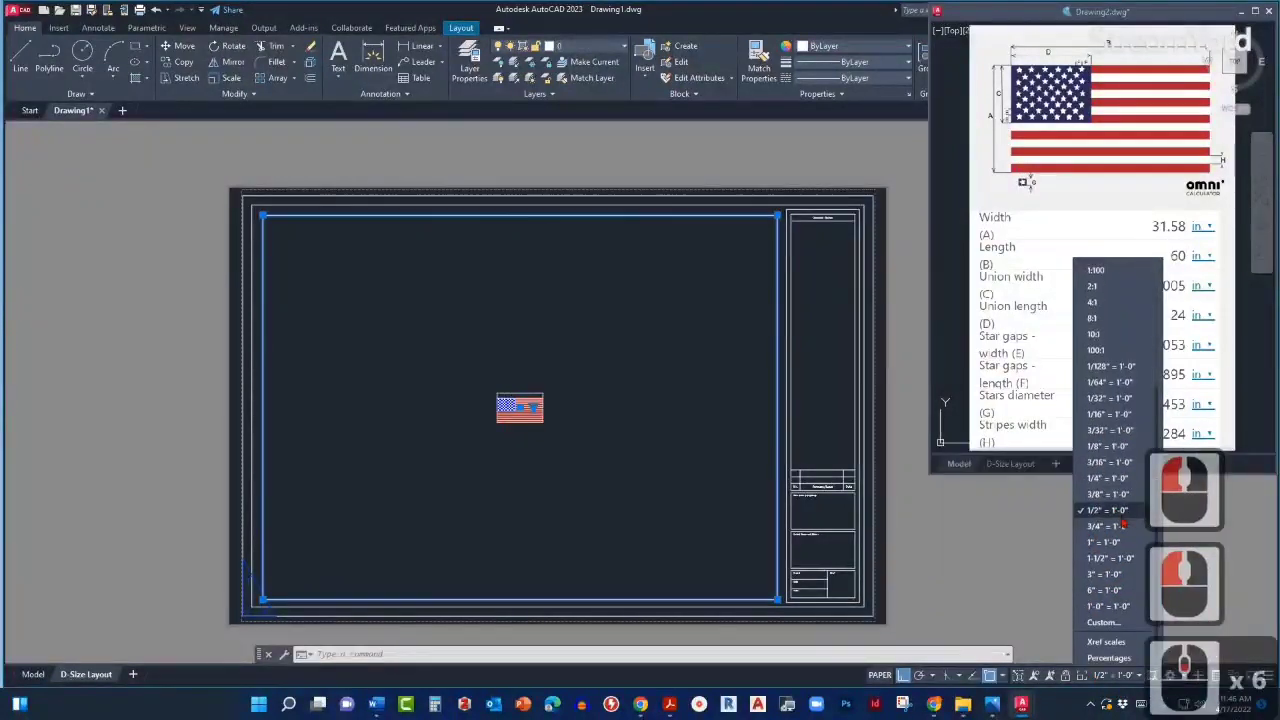
{"action": "left_click", "coordinate": [1104, 542]}
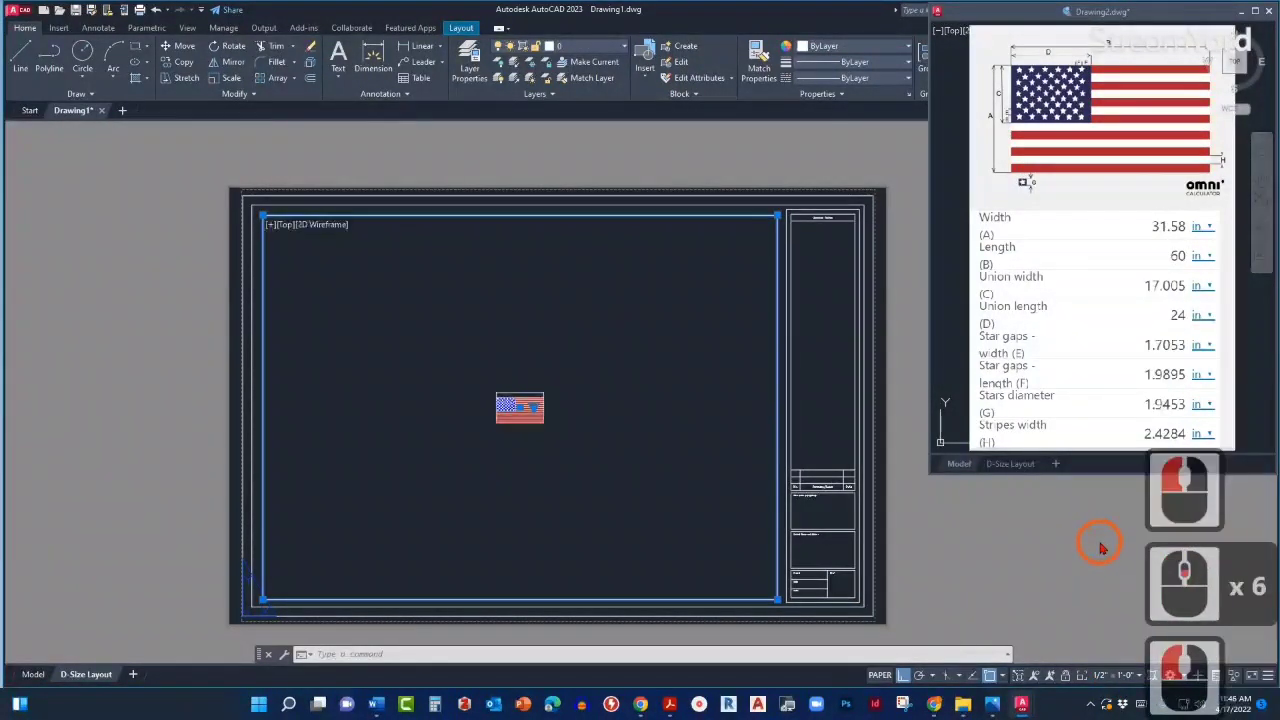
Set the flag viewport's scale to 3" = 1'-0" and clear the selection.
{"action": "left_click", "coordinate": [1111, 675]}
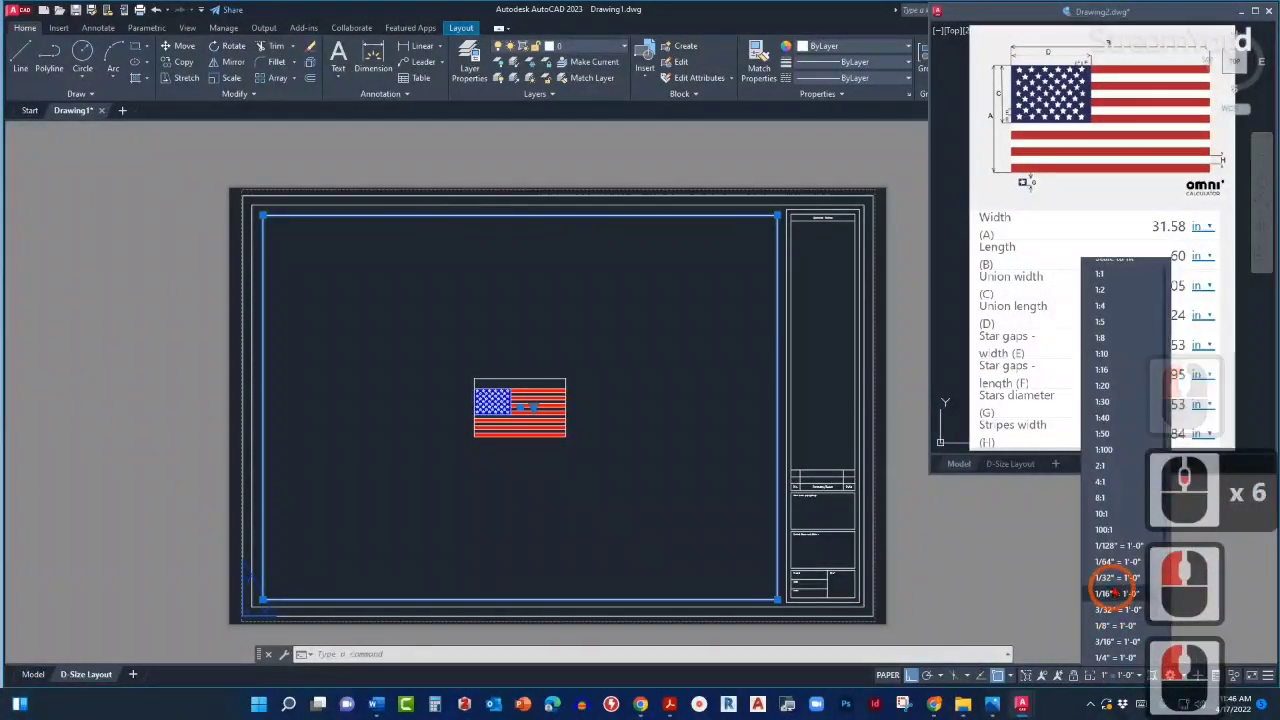
{"action": "scroll", "coordinate": [1105, 574], "scroll_direction": "down", "scroll_amount": 11}
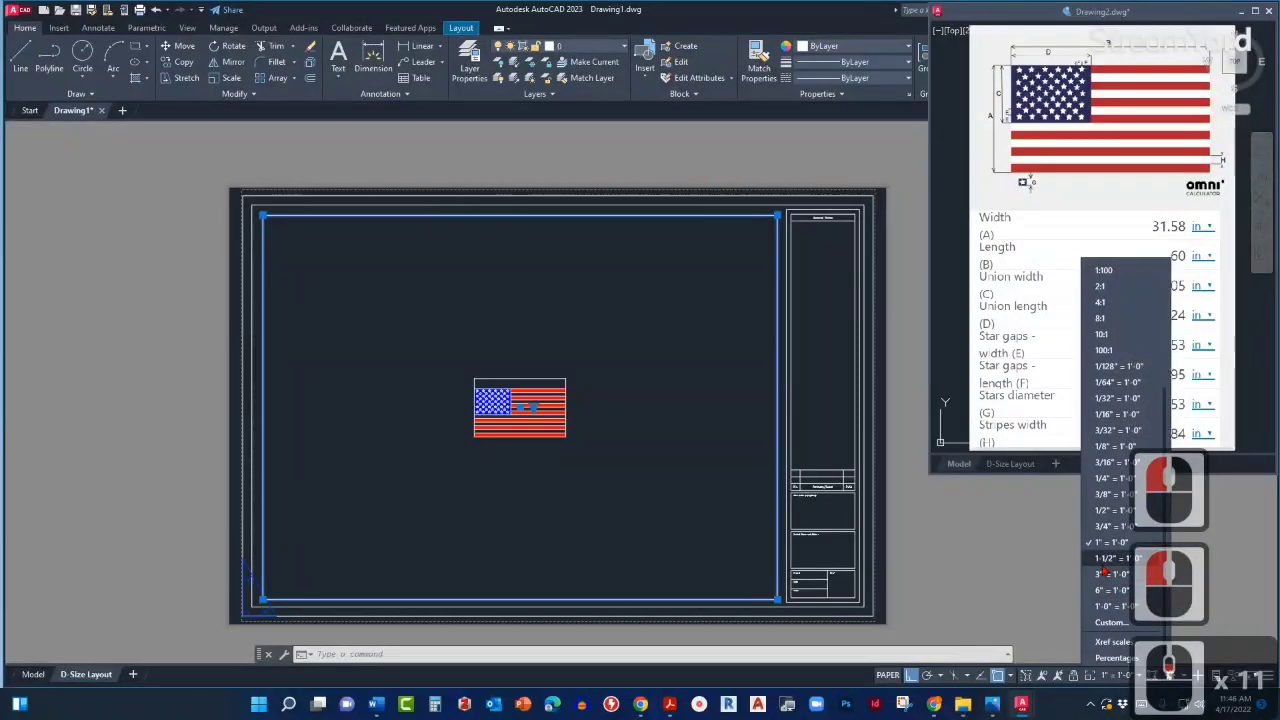
{"action": "left_click", "coordinate": [1104, 574]}
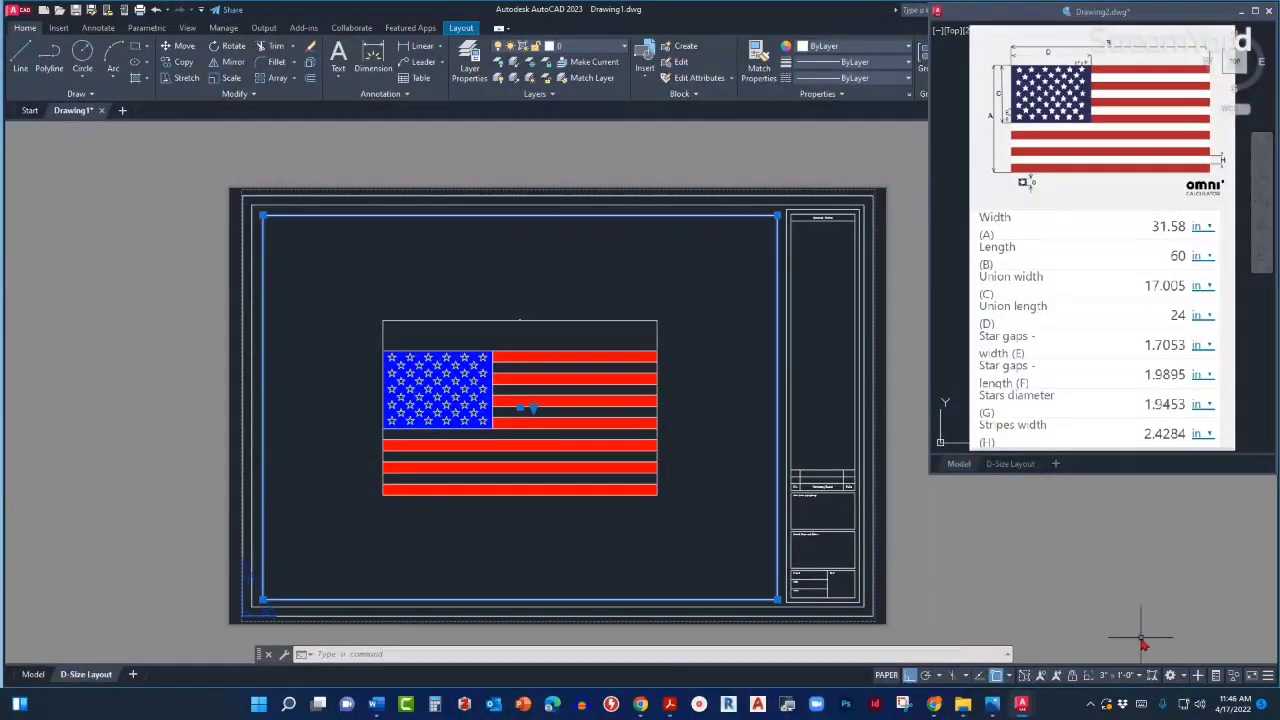
{"action": "left_click", "coordinate": [1134, 675]}
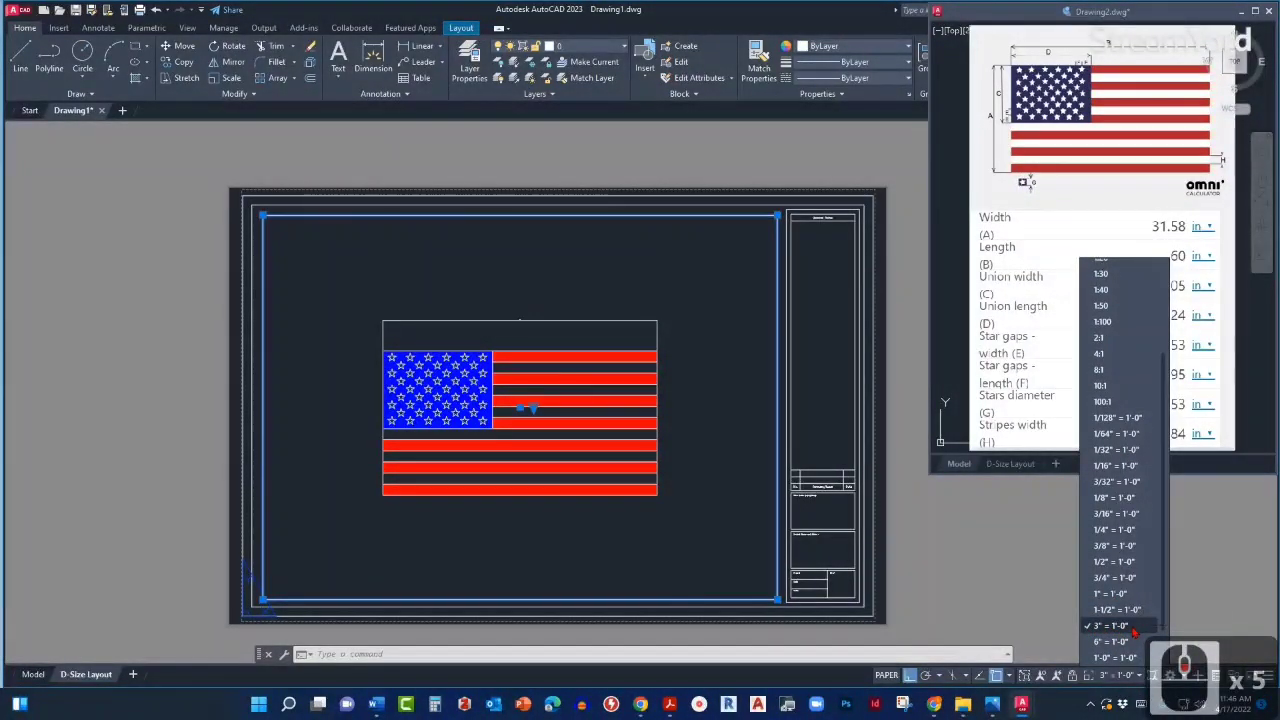
{"action": "left_click", "coordinate": [925, 552]}
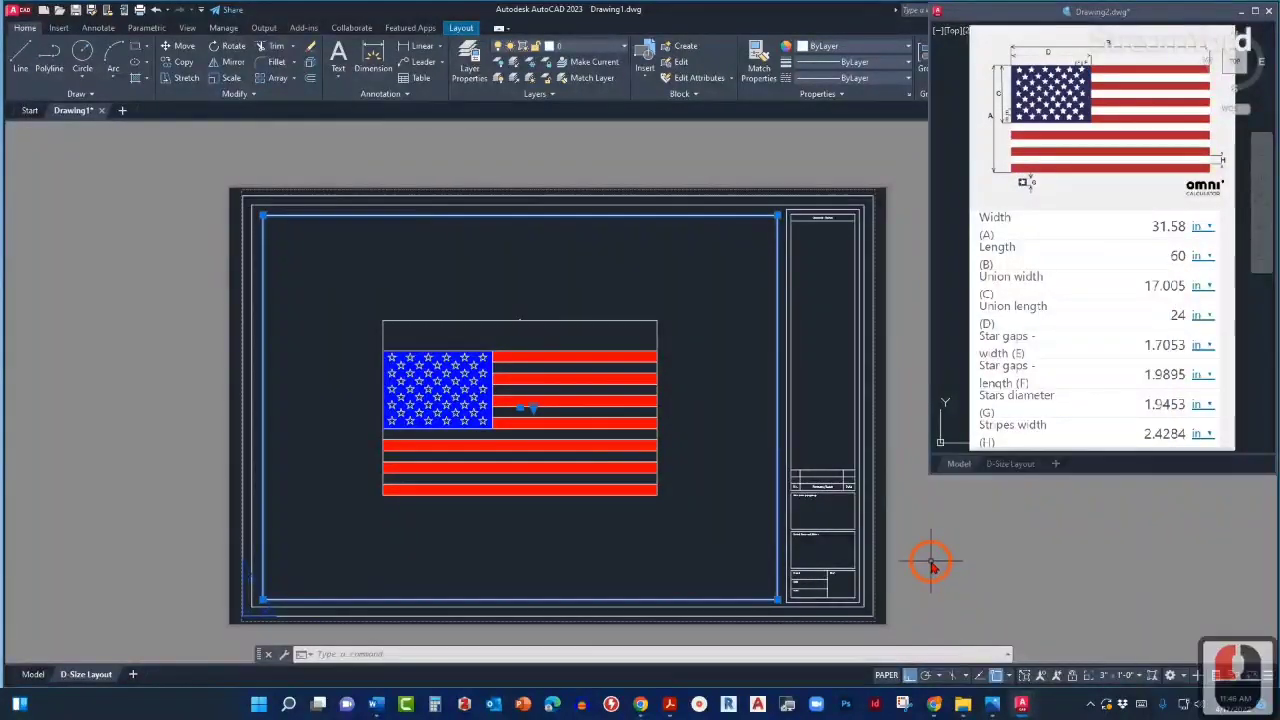
{"action": "left_click", "coordinate": [638, 460]}
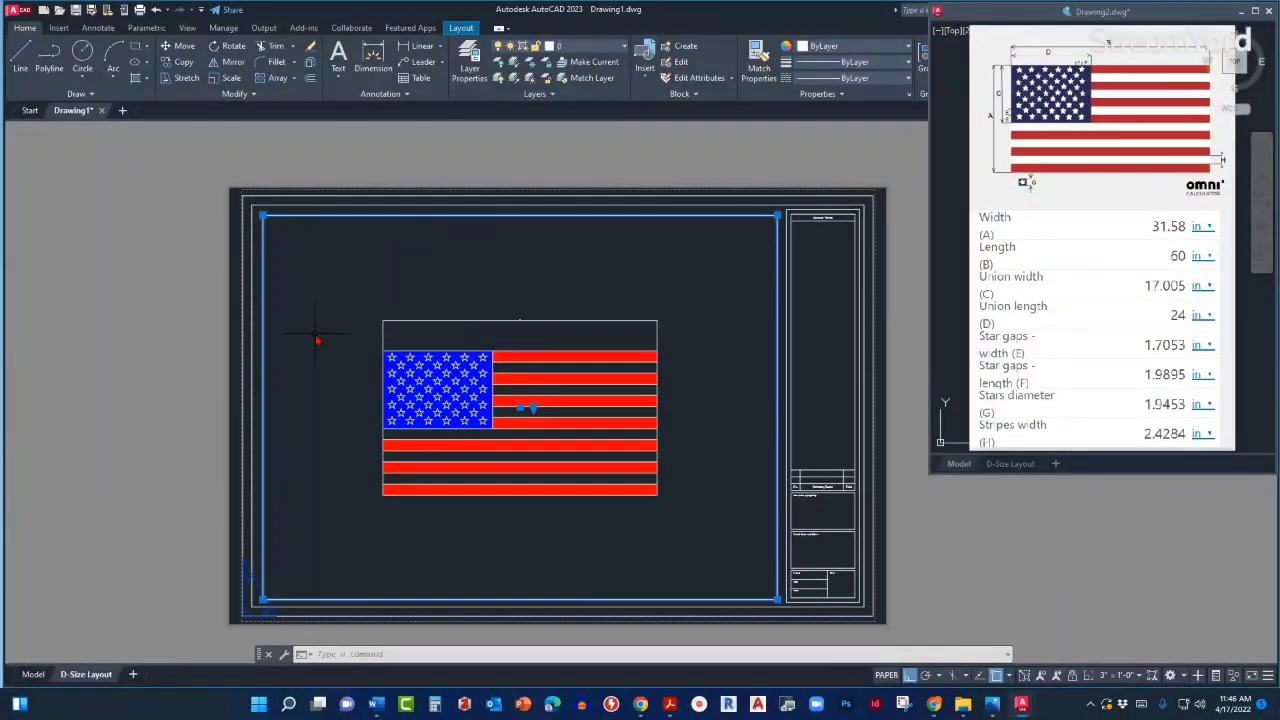
{"action": "key", "text": "Escape"}
{"action": "middle_click_drag", "start_coordinate": [323, 380], "coordinate": [371, 366]}
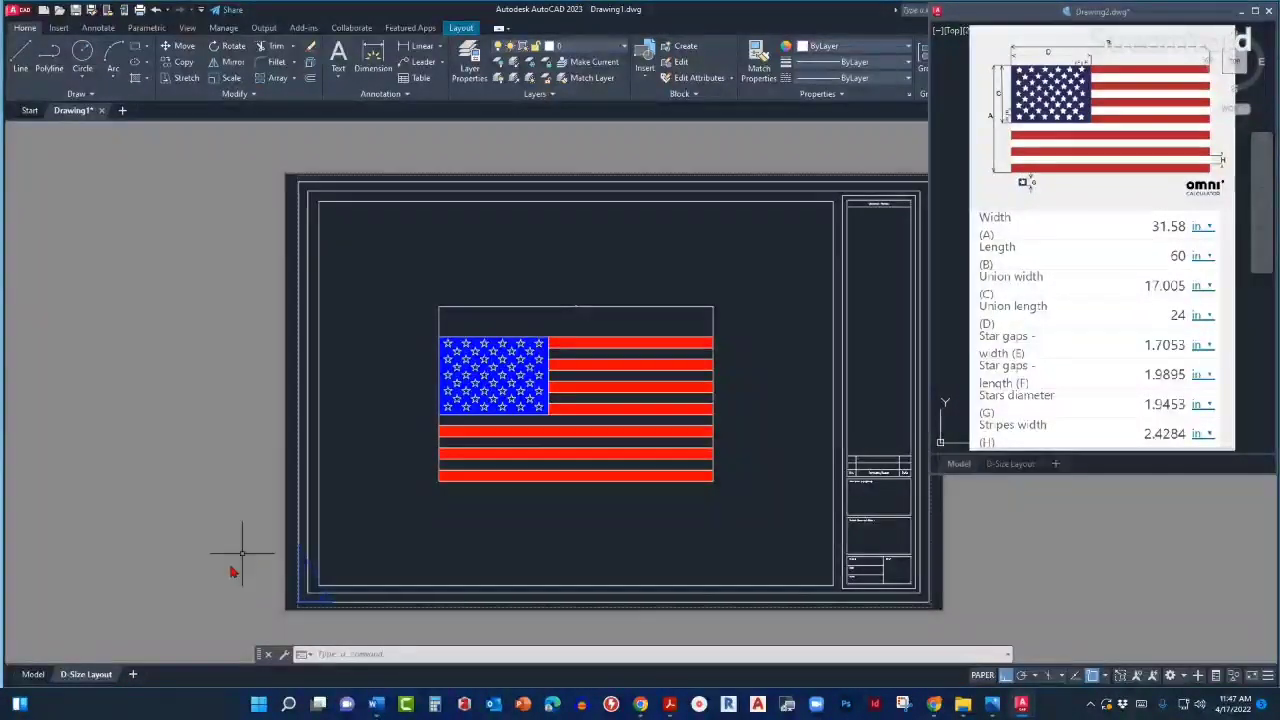
Deselect the viewport and return to model space.
{"action": "mouse_move", "coordinate": [33, 674]}
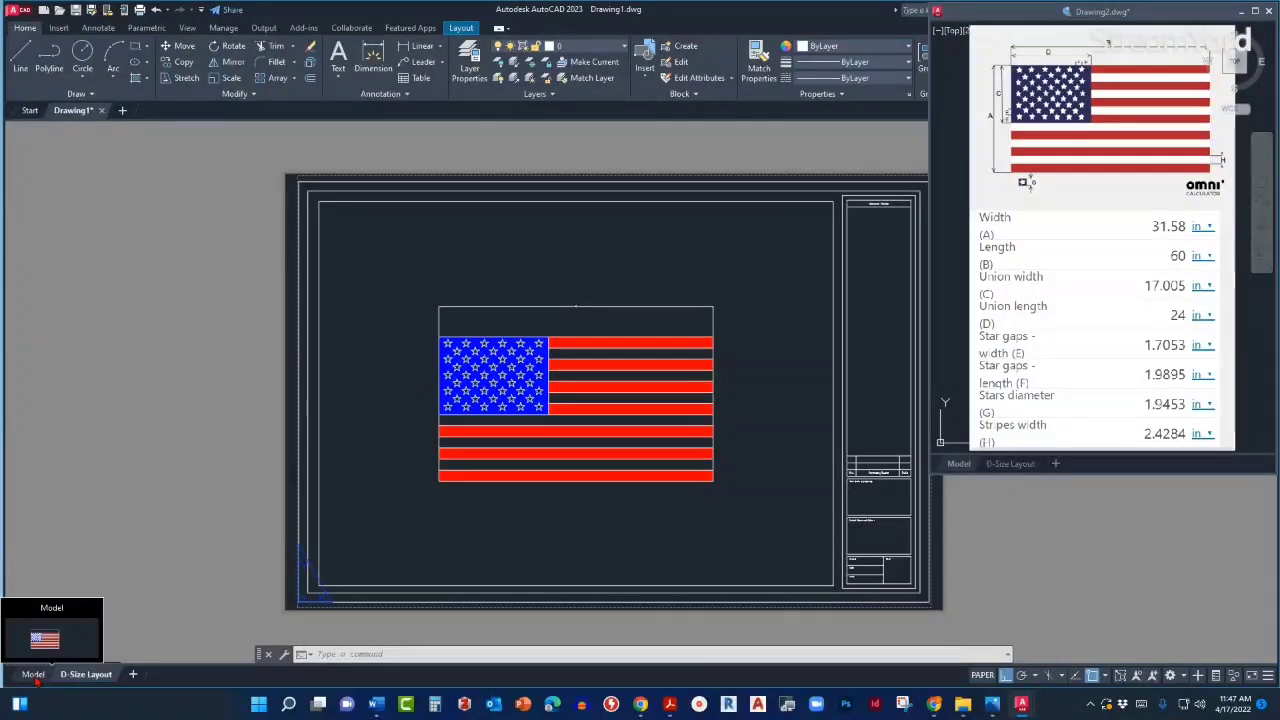
{"action": "left_click", "coordinate": [737, 588]}
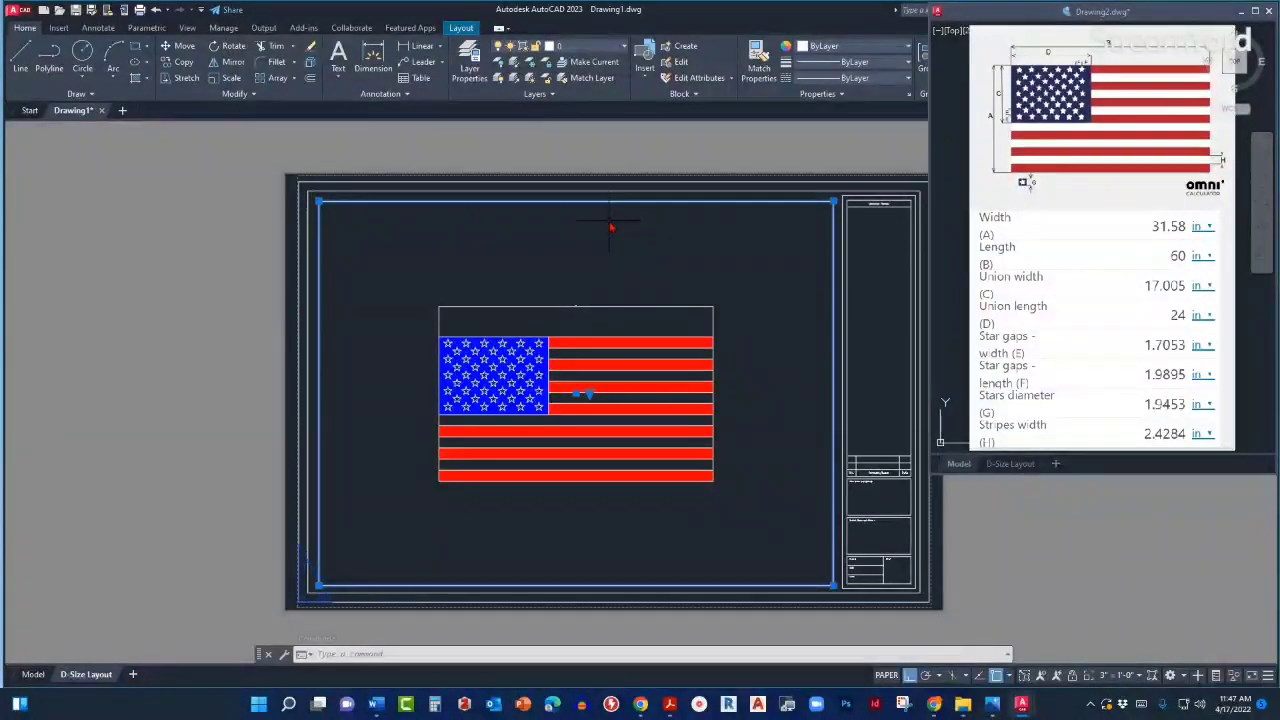
{"action": "key", "text": "Escape"}
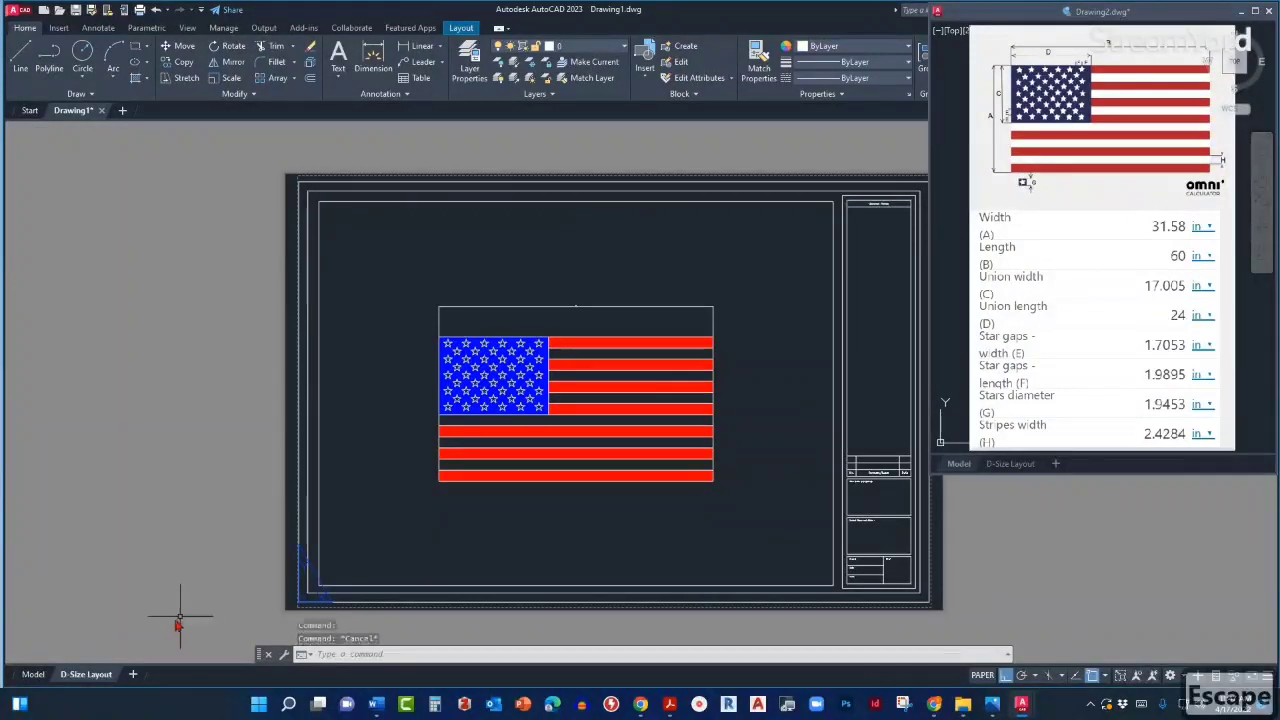
{"action": "left_click", "coordinate": [34, 675]}
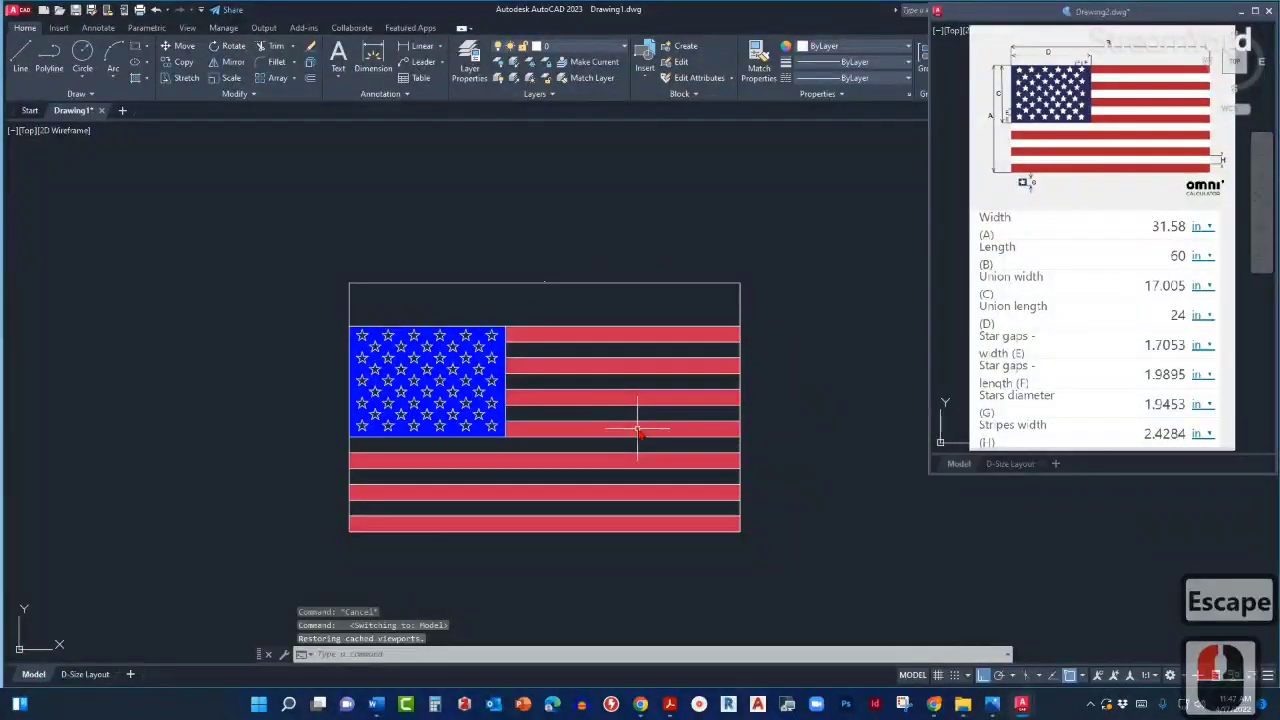
{"action": "scroll", "coordinate": [571, 314], "scroll_direction": "up", "scroll_amount": 2}
{"action": "scroll", "coordinate": [578, 350], "scroll_direction": "down", "scroll_amount": 2}
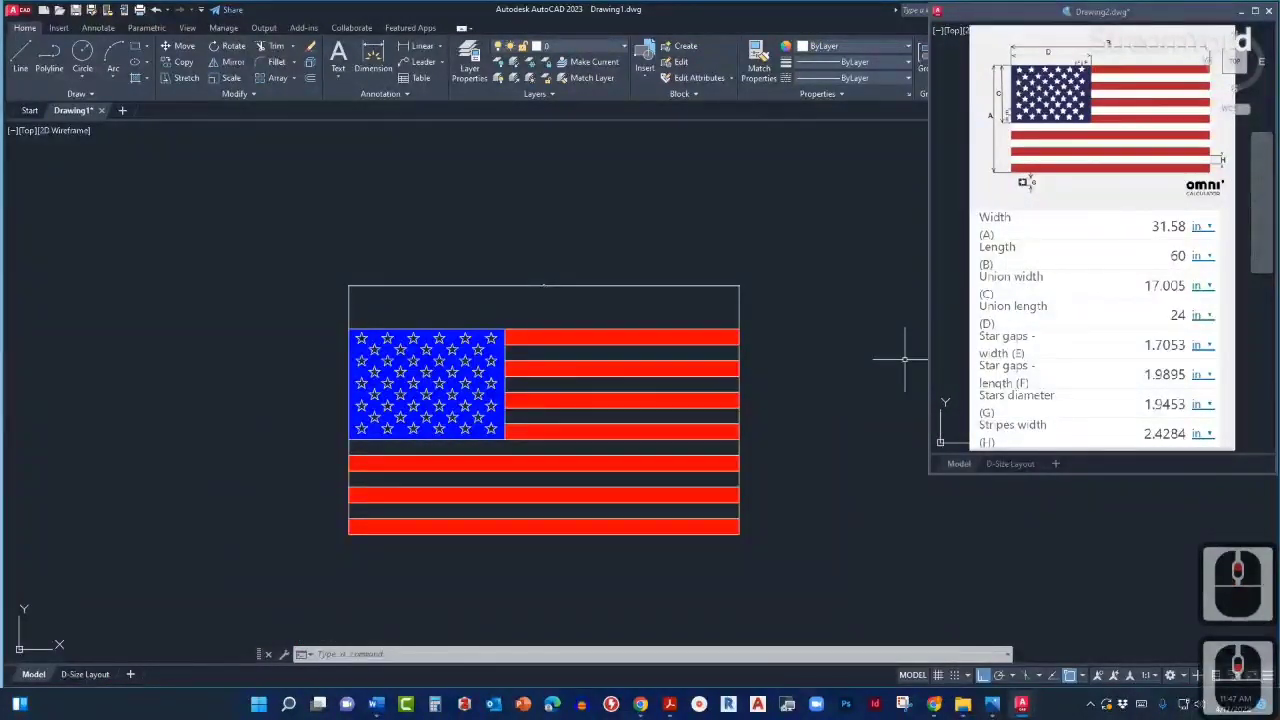
{"action": "left_click", "coordinate": [640, 654]}
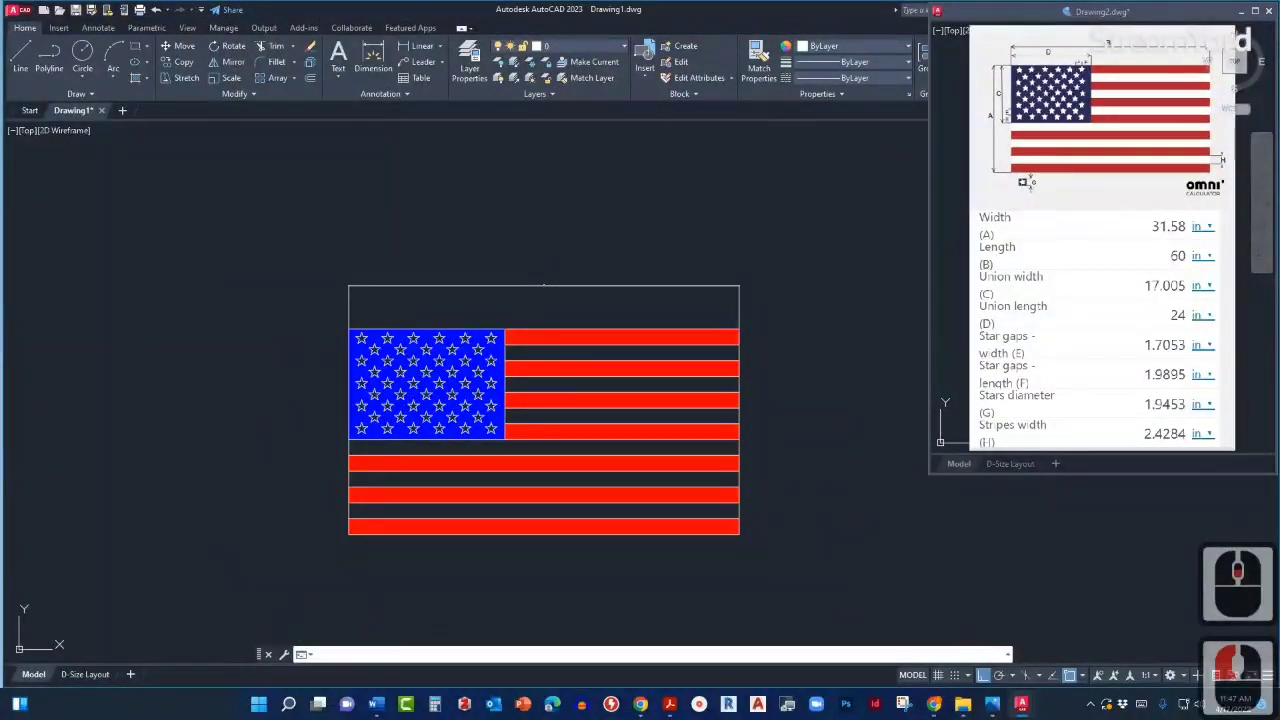
{"action": "left_click", "coordinate": [640, 654]}
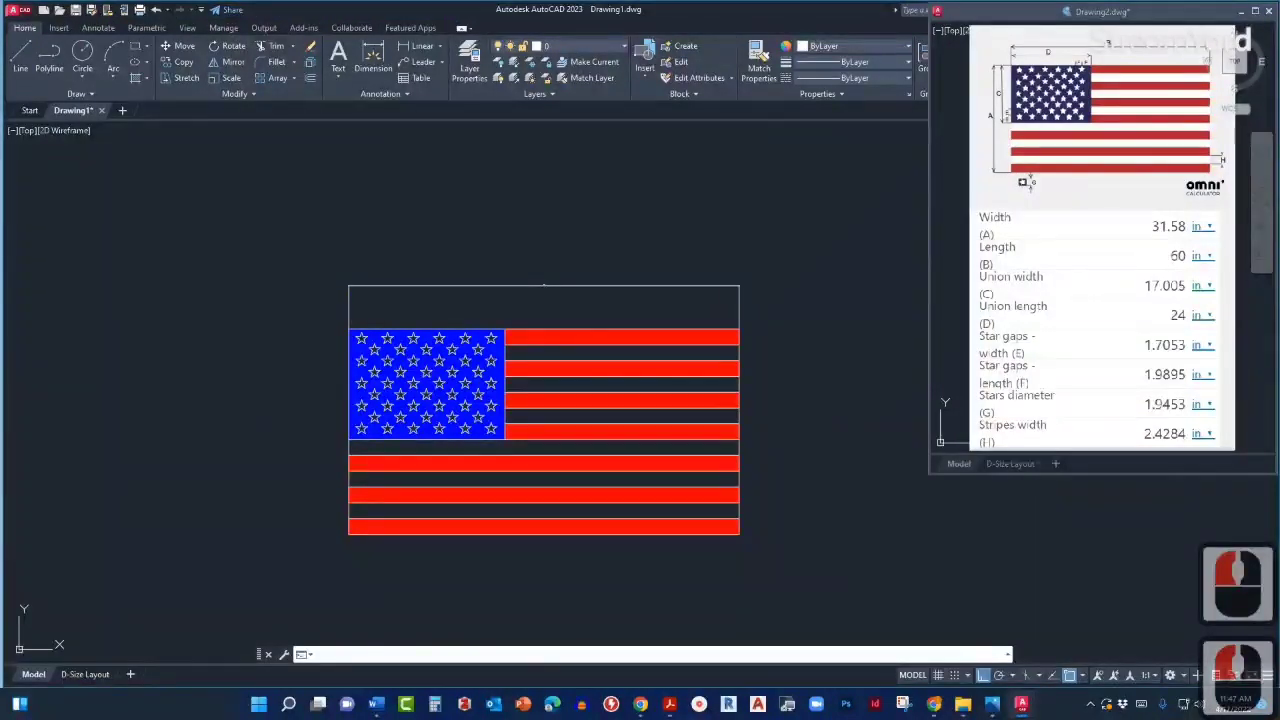
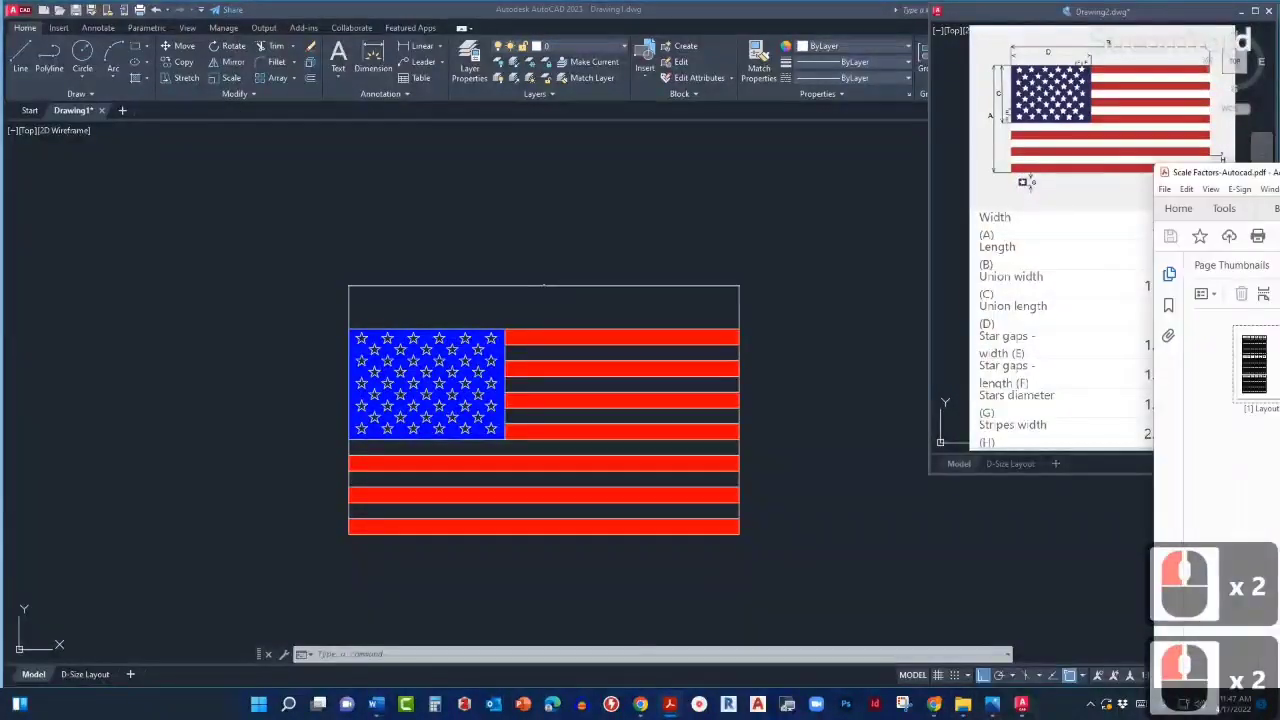
Bring Scale Factors-Autocad.pdf from Adobe Acrobat onto this screen, hide its page thumbnails and show it as a smaller window over the drawing.
{"action": "left_click_drag", "start_coordinate": [1279, 166], "coordinate": [514, 3]}
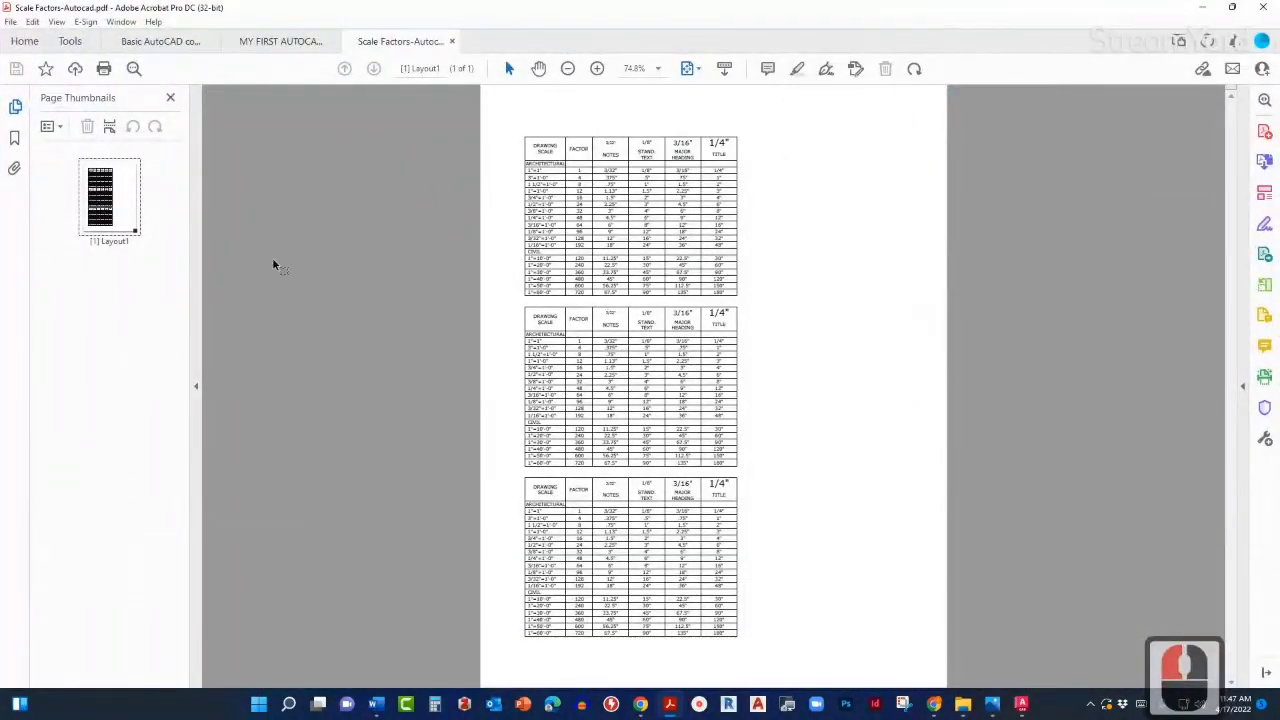
{"action": "left_click", "coordinate": [196, 386]}
{"action": "left_click", "coordinate": [533, 250]}
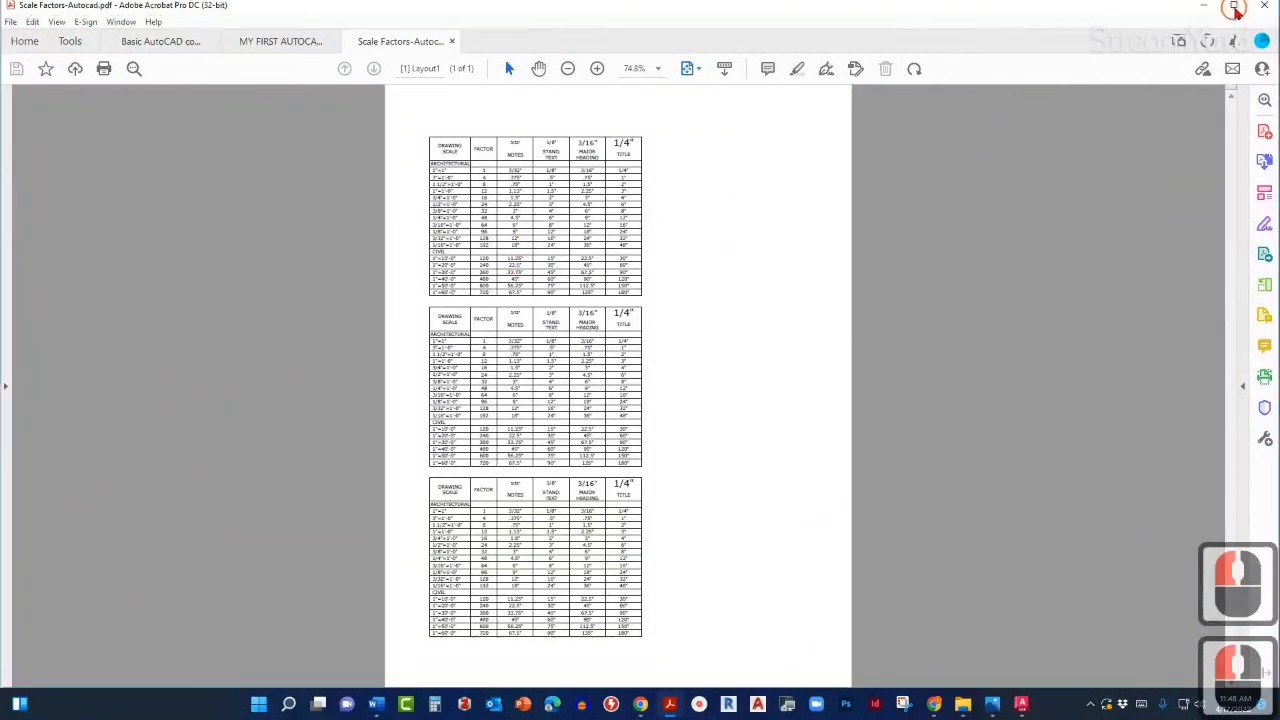
{"action": "left_click", "coordinate": [1232, 7]}
{"action": "left_click_drag", "start_coordinate": [937, 131], "coordinate": [686, 158]}
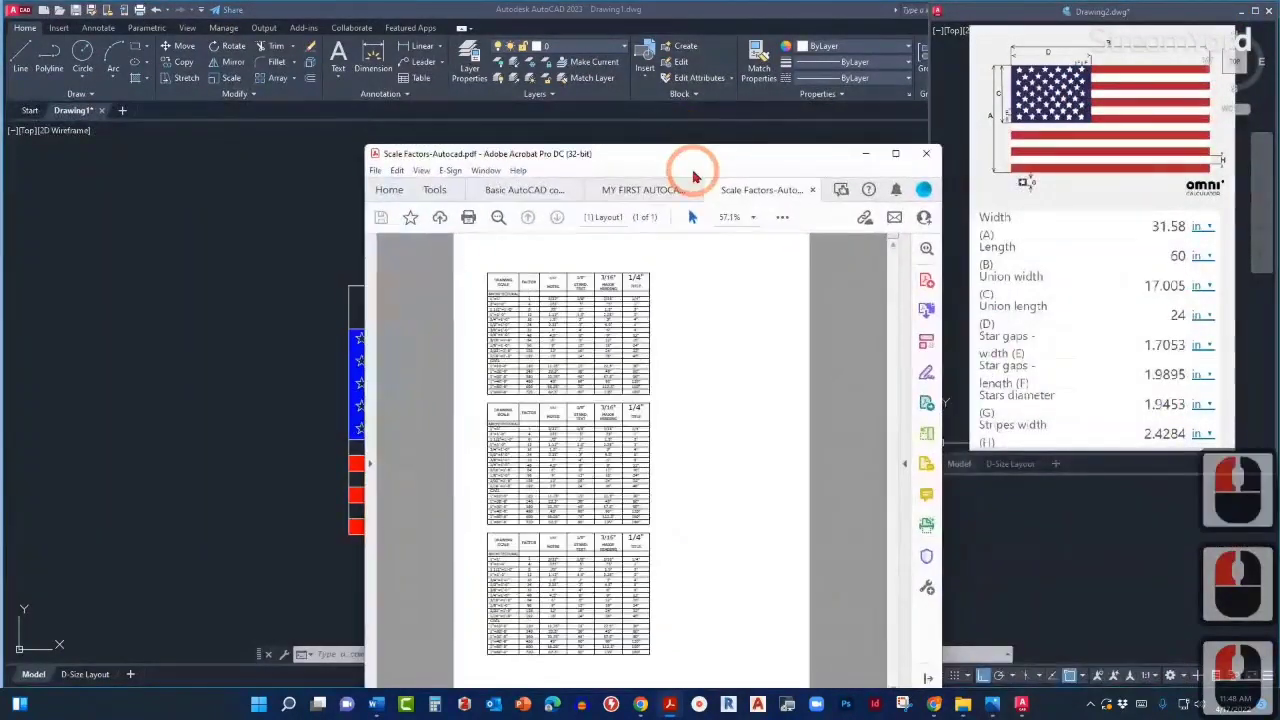
Magnify the scale factor table to 150% and place the PDF window so the architectural scales can be read beside the flag.
{"action": "scroll", "coordinate": [509, 320], "scroll_direction": "up", "scroll_amount": 4, "text": "ctrl"}
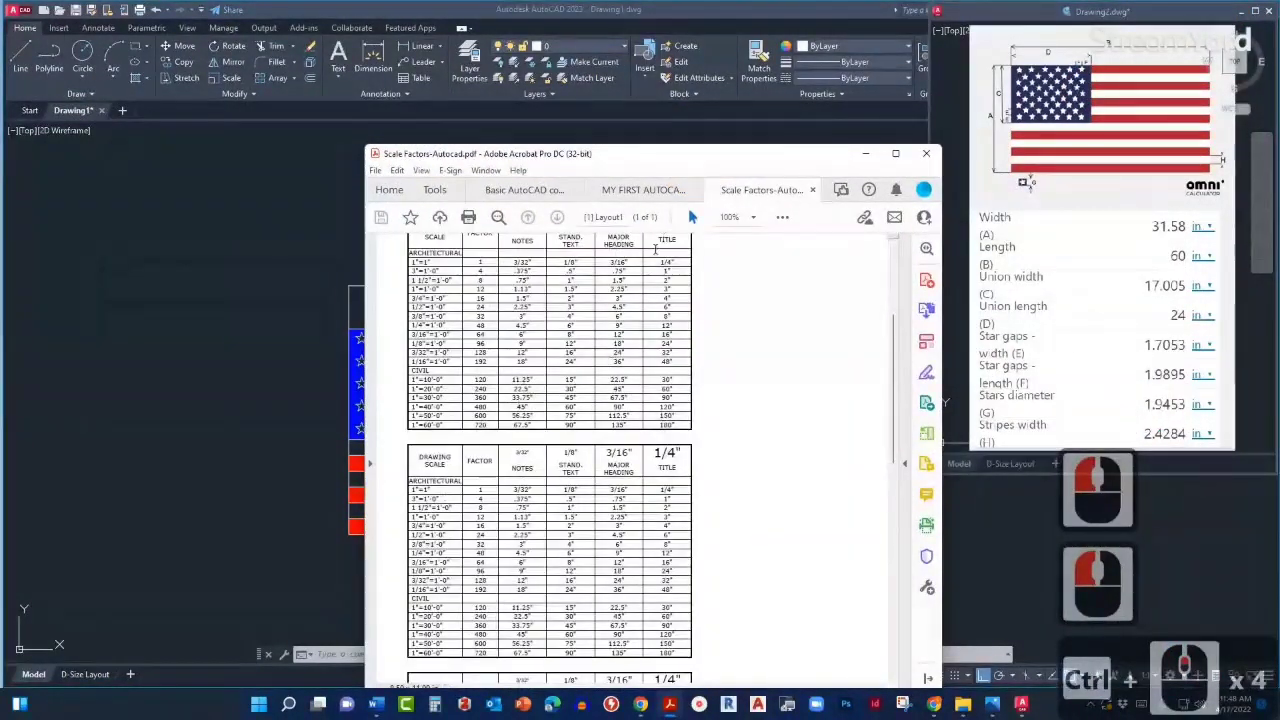
{"action": "scroll", "coordinate": [506, 395], "scroll_direction": "up", "scroll_amount": 3}
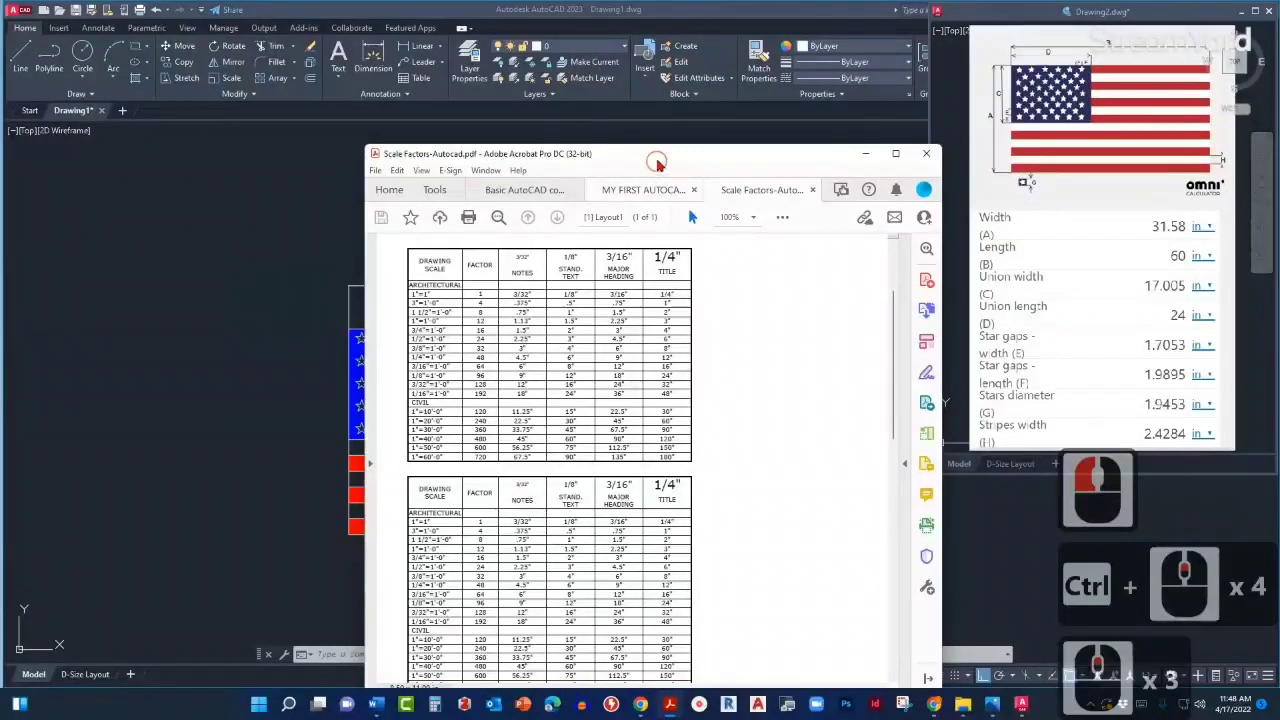
{"action": "left_click_drag", "start_coordinate": [657, 162], "coordinate": [672, 122]}
{"action": "scroll", "coordinate": [410, 213], "scroll_direction": "up", "scroll_amount": 2, "text": "ctrl"}
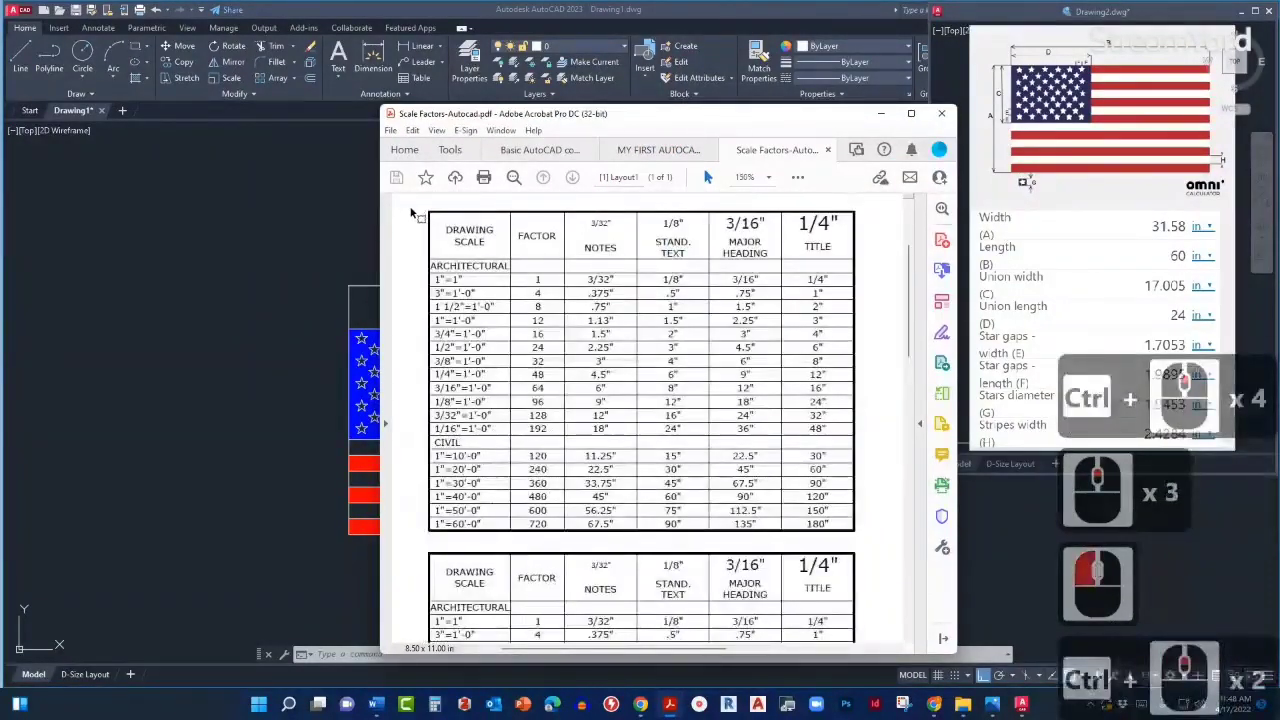
{"action": "scroll", "coordinate": [415, 218], "scroll_direction": "up", "scroll_amount": 1, "text": "ctrl"}
{"action": "scroll", "coordinate": [423, 214], "scroll_direction": "down", "scroll_amount": 1, "text": "ctrl"}
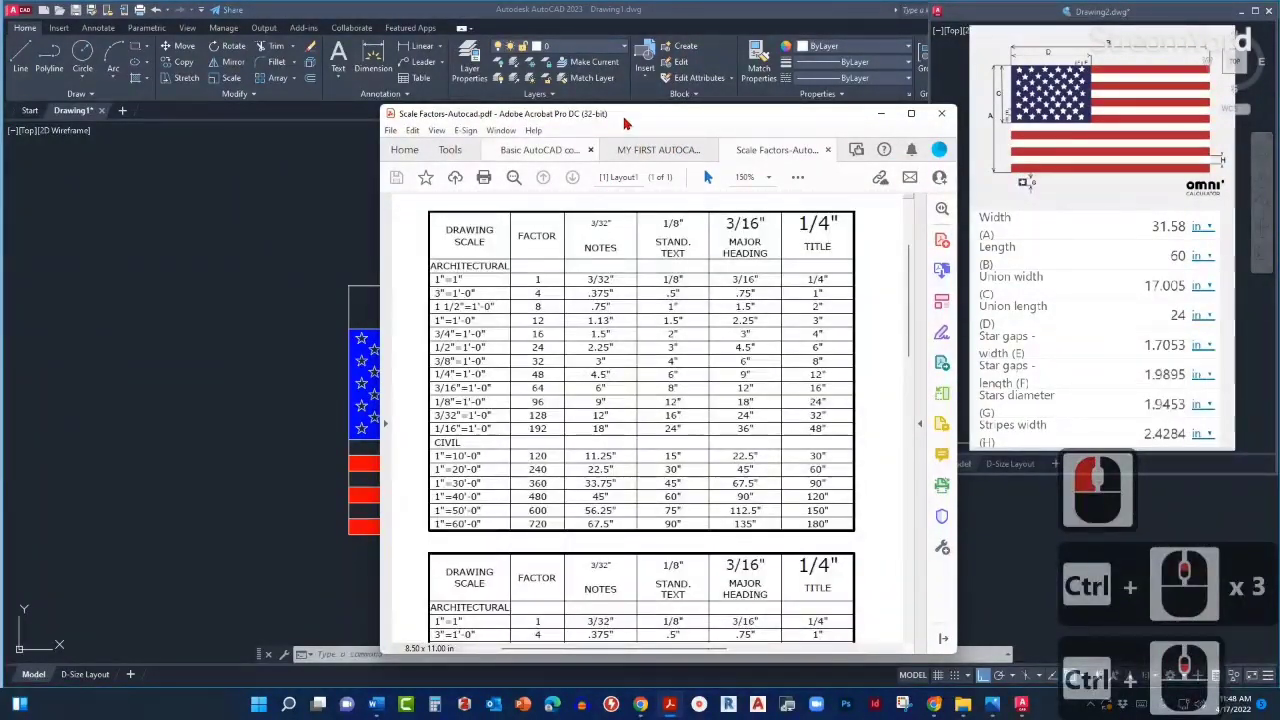
{"action": "left_click_drag", "start_coordinate": [624, 122], "coordinate": [605, 113]}
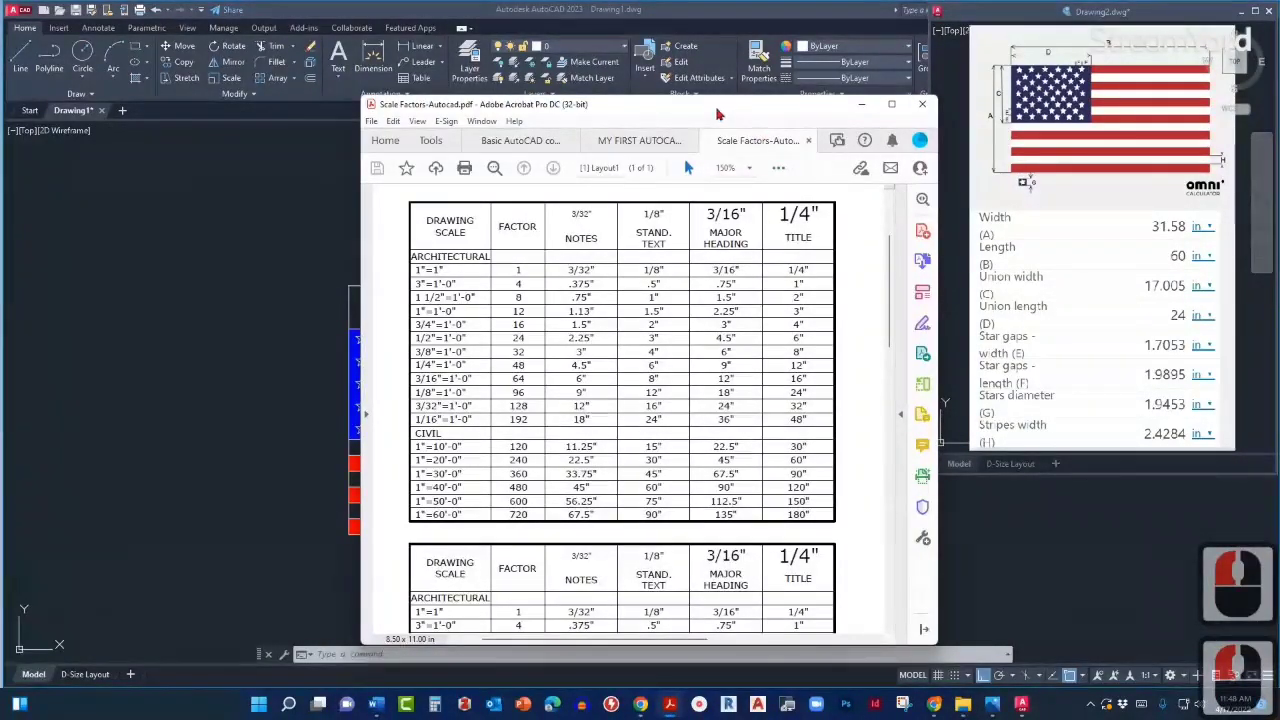
{"action": "left_click_drag", "start_coordinate": [717, 111], "coordinate": [703, 163]}
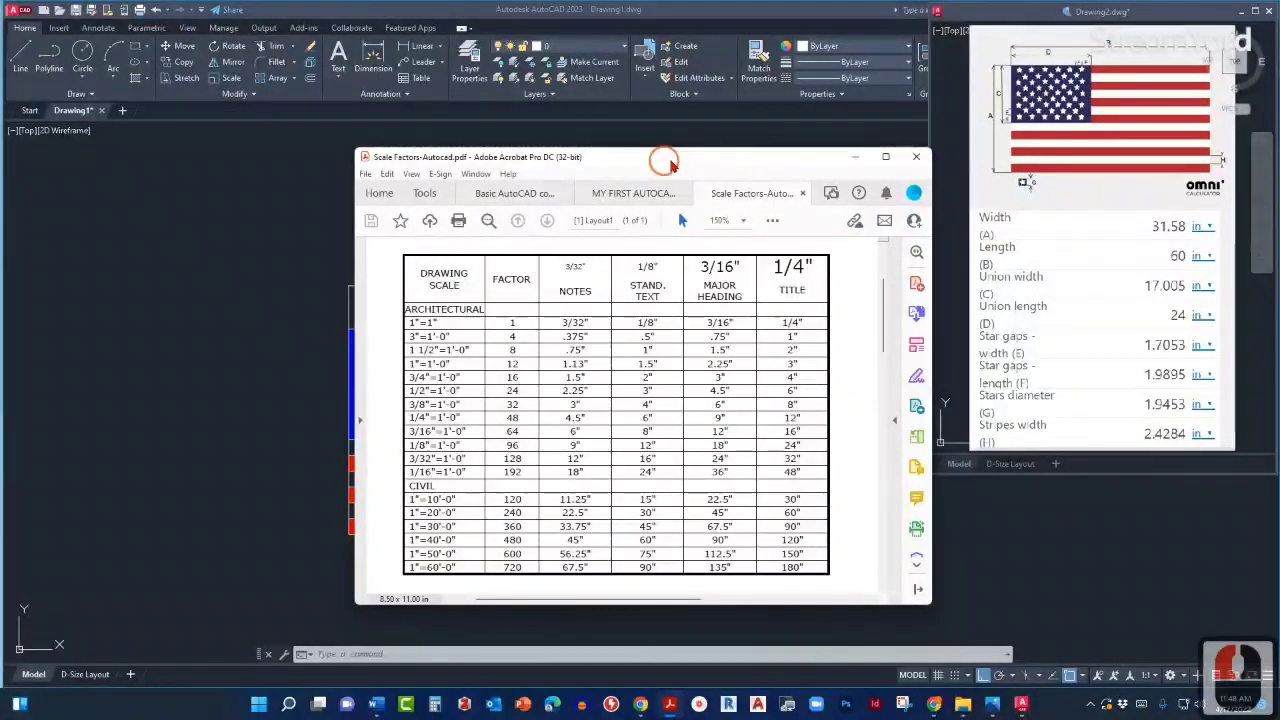
{"action": "left_click_drag", "start_coordinate": [666, 167], "coordinate": [845, 133]}
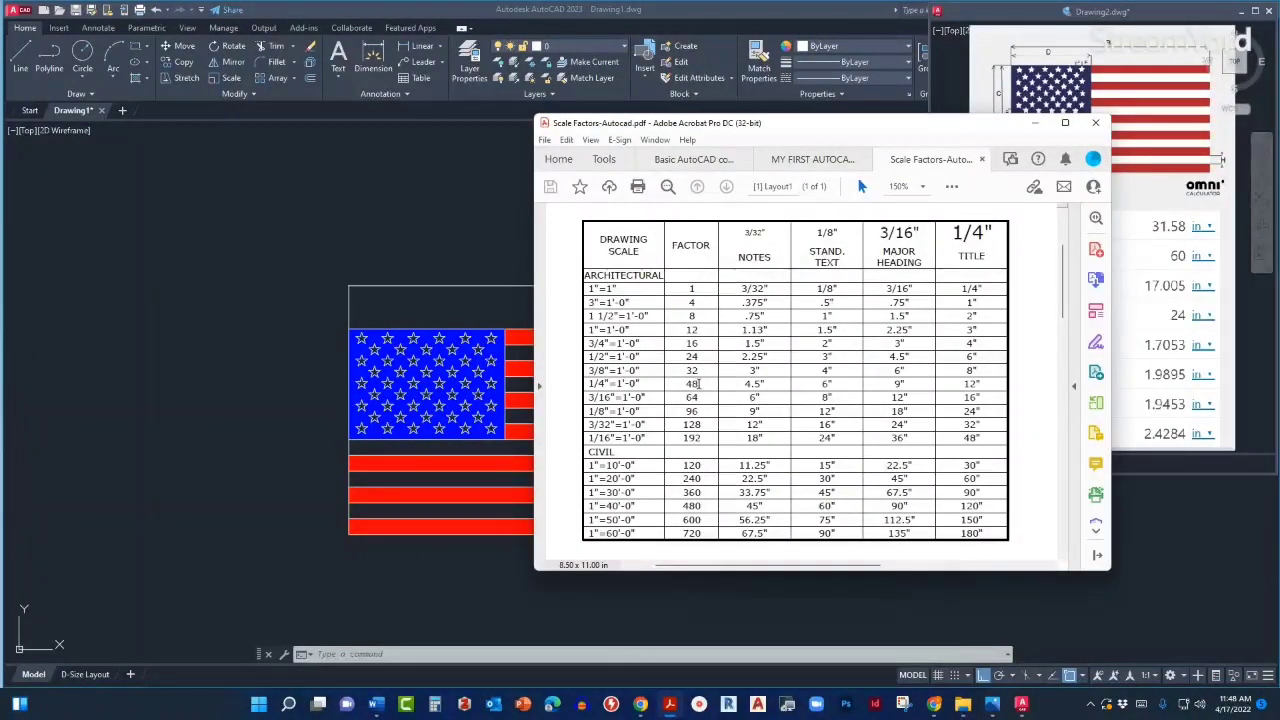
Look up the factor for the 3"=1'-0" scale in the table, then move the PDF window off the drawing.
{"action": "double_click", "coordinate": [606, 302]}
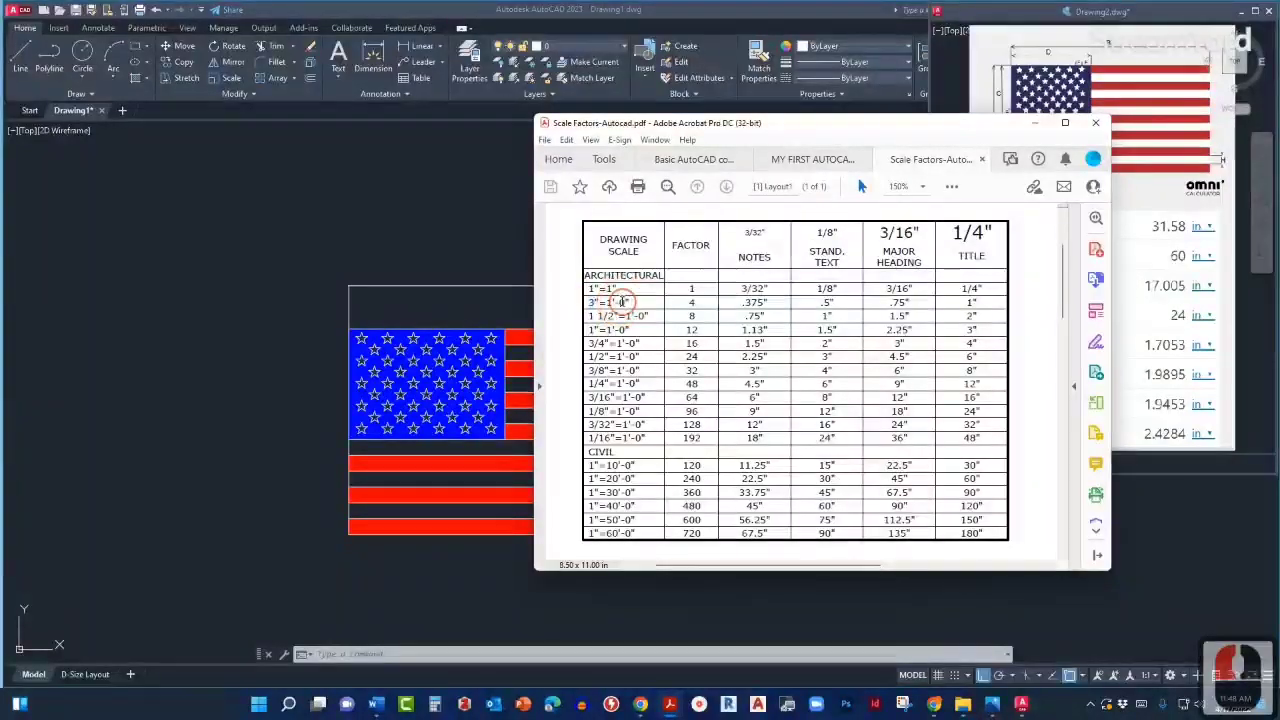
{"action": "left_click_drag", "start_coordinate": [603, 302], "coordinate": [590, 302]}
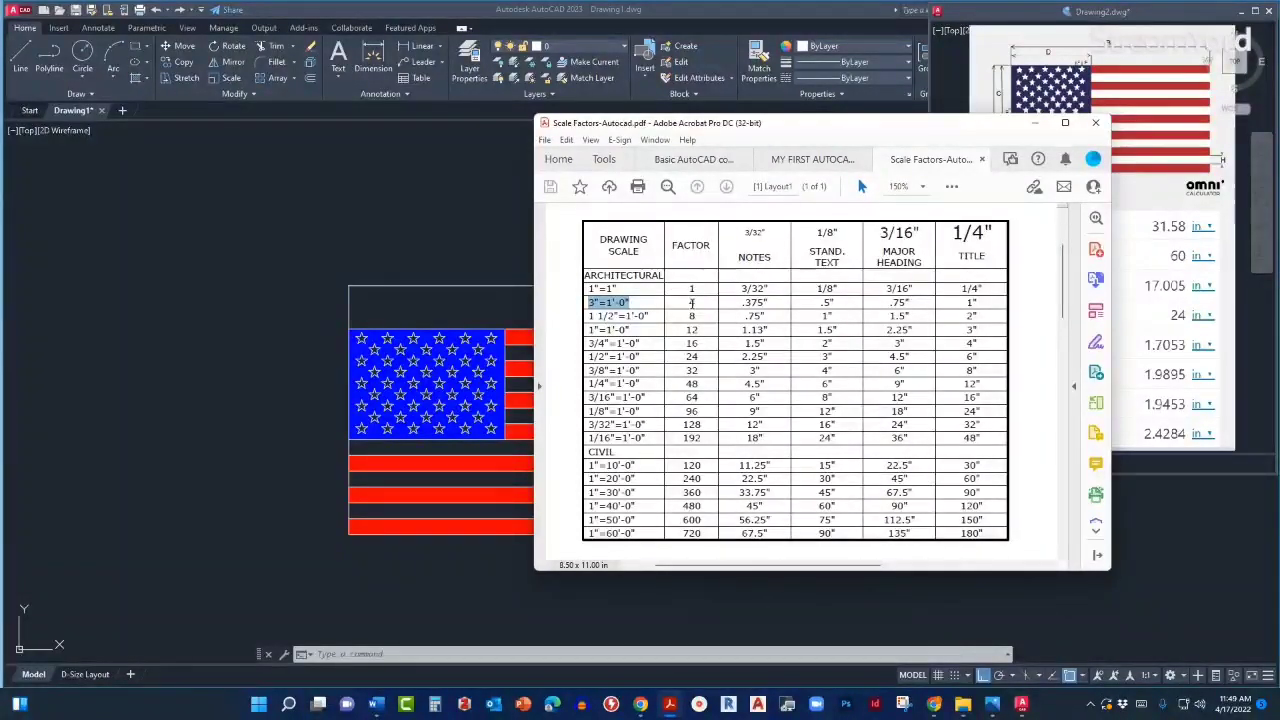
{"action": "mouse_move", "coordinate": [770, 134]}
{"action": "left_mouse_down"}
{"action": "mouse_move", "coordinate": [1279, 212]}
{"action": "mouse_move", "coordinate": [1279, 260]}
{"action": "left_mouse_up"}
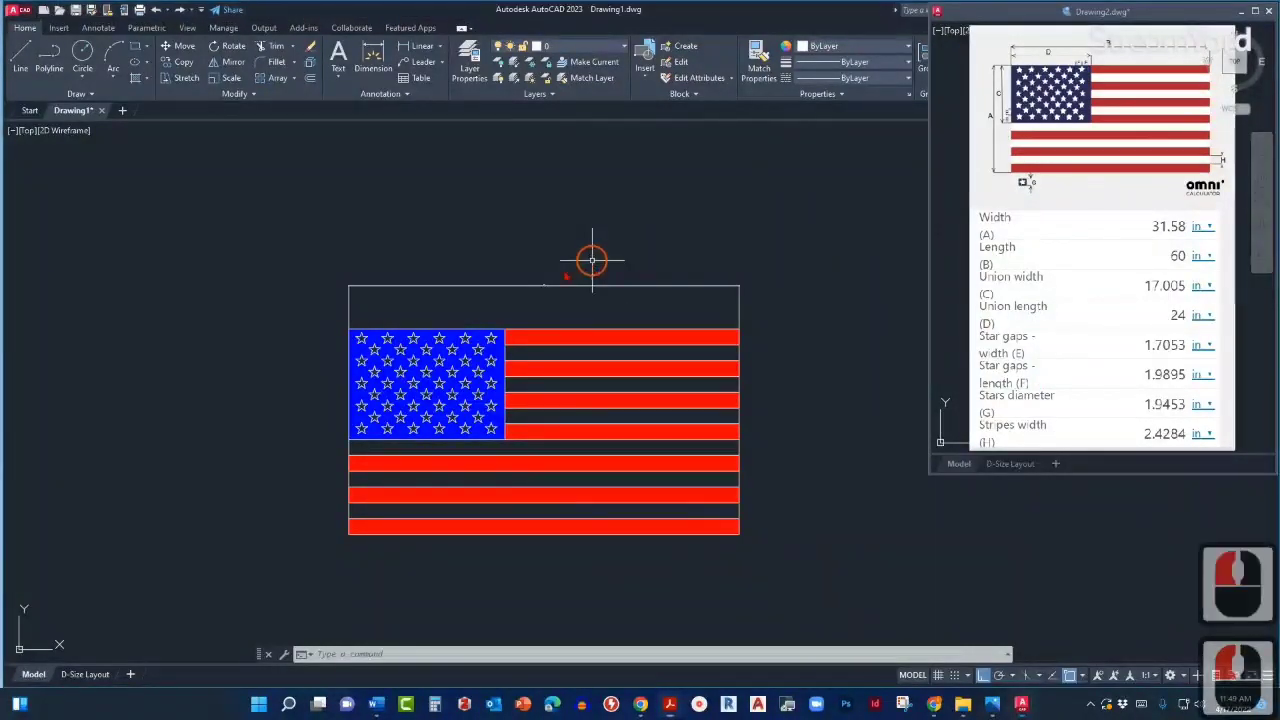
Set the overall dimension scale, DIMSCALE, to 4 for the flag drawing.
{"action": "scroll", "coordinate": [534, 286], "scroll_direction": "up", "scroll_amount": 3}
{"action": "middle_click_drag", "start_coordinate": [557, 280], "coordinate": [559, 323]}
{"action": "scroll", "coordinate": [559, 323], "scroll_direction": "up", "scroll_amount": 3}
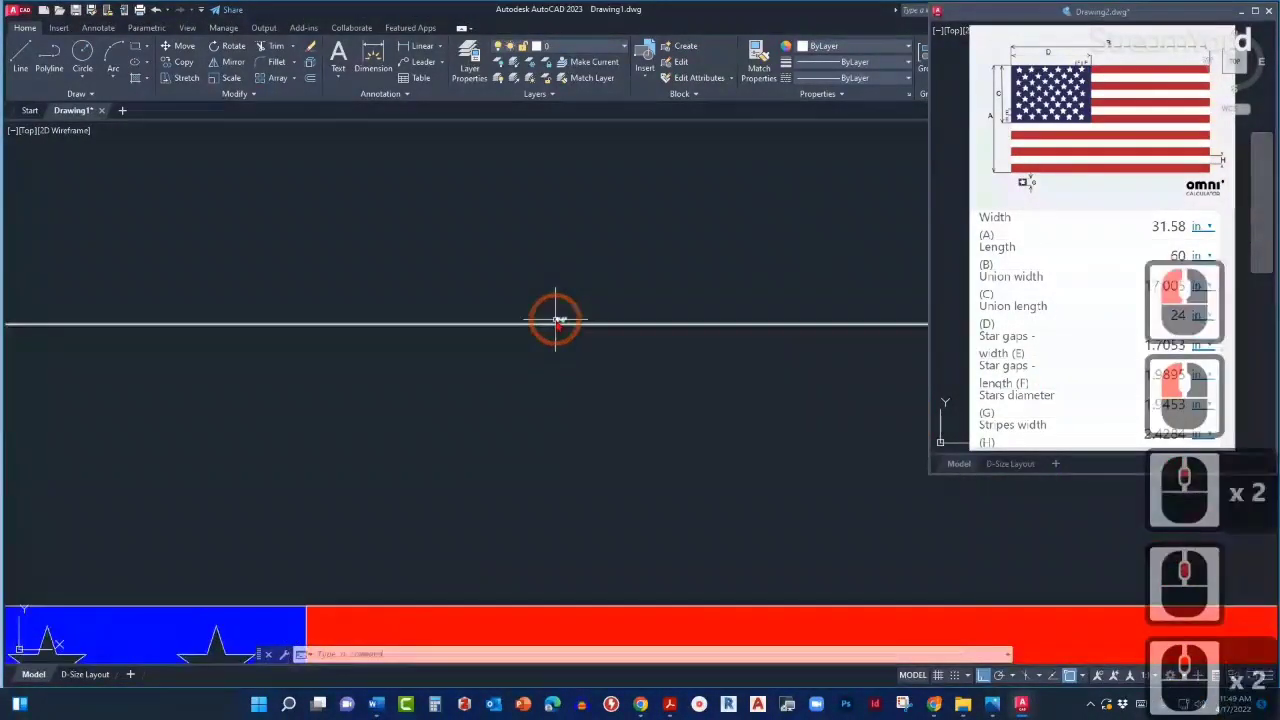
{"action": "scroll", "coordinate": [560, 336], "scroll_direction": "down", "scroll_amount": 2}
{"action": "middle_click_drag", "start_coordinate": [546, 375], "coordinate": [566, 303]}
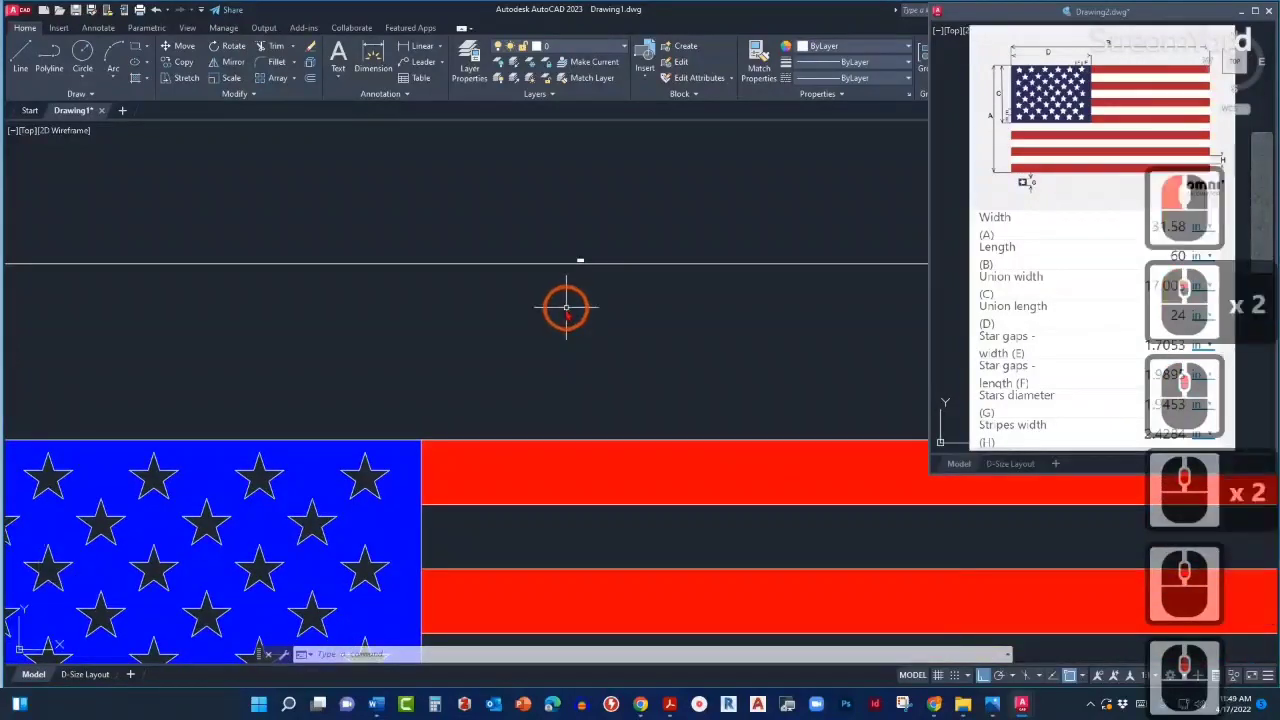
{"action": "scroll", "coordinate": [566, 305], "scroll_direction": "down", "scroll_amount": 2}
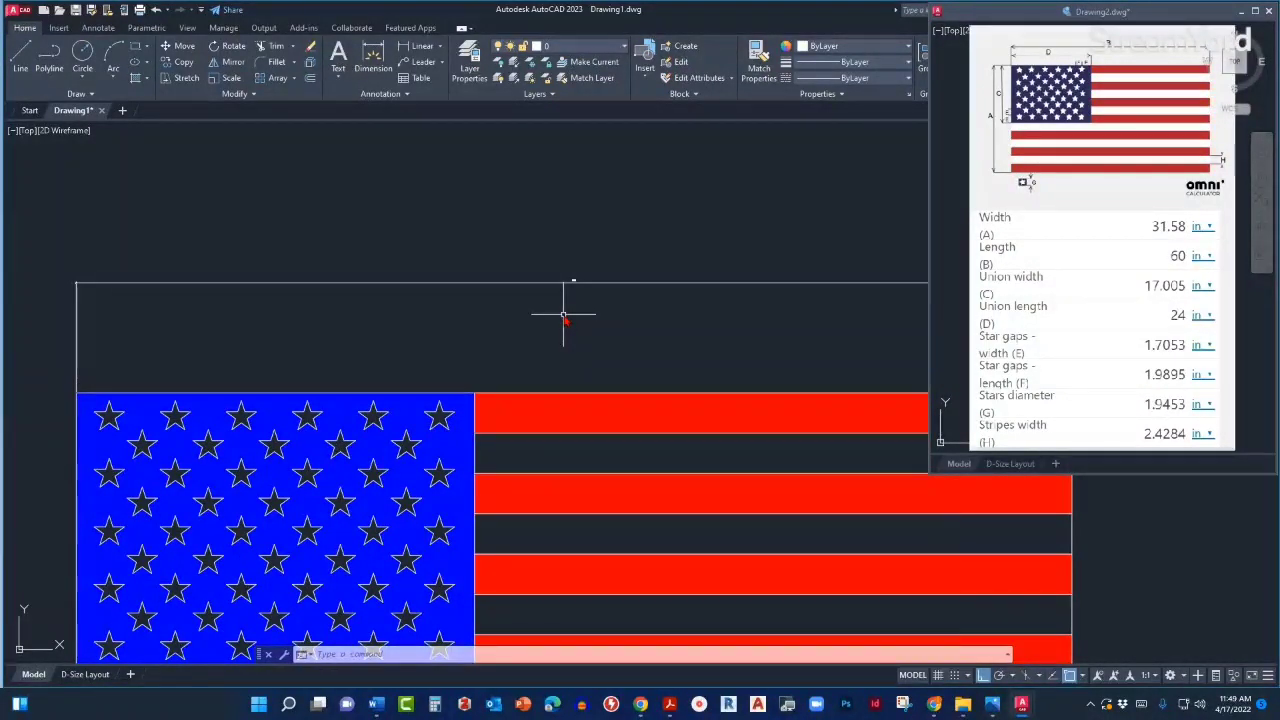
{"action": "type", "text": "DIM"}
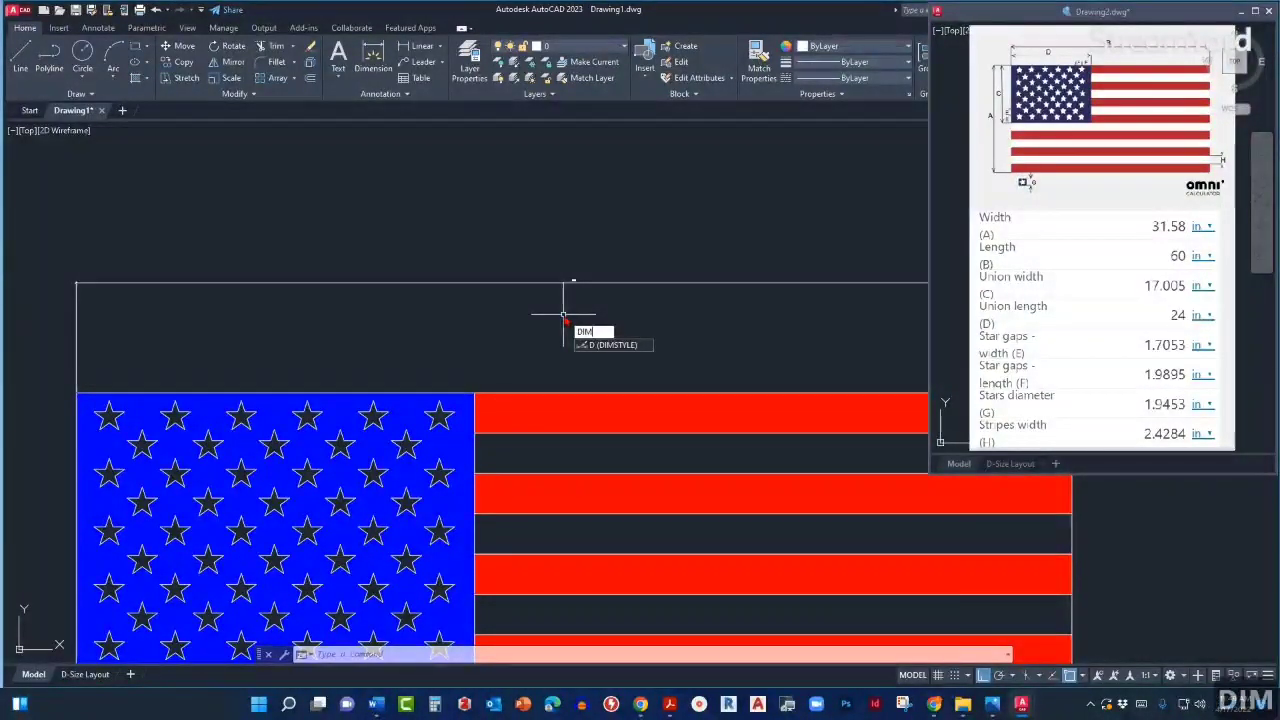
{"action": "type", "text": "SCA"}
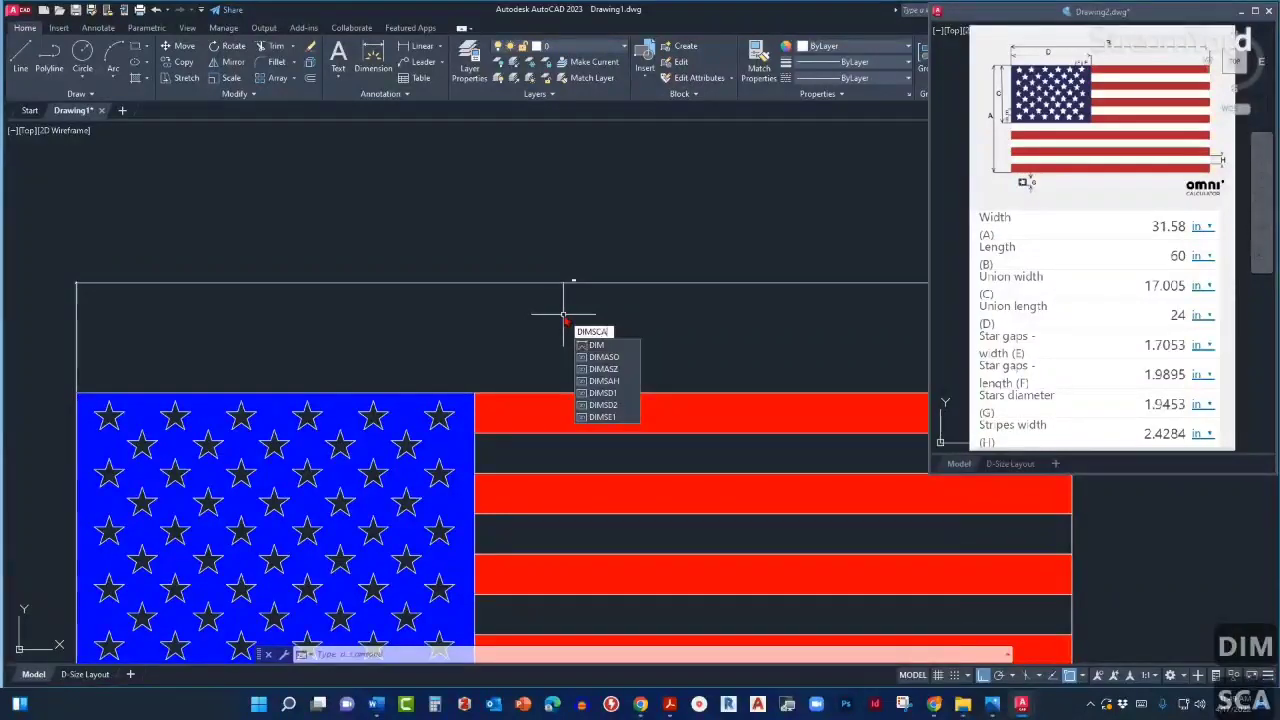
{"action": "type", "text": "LE"}
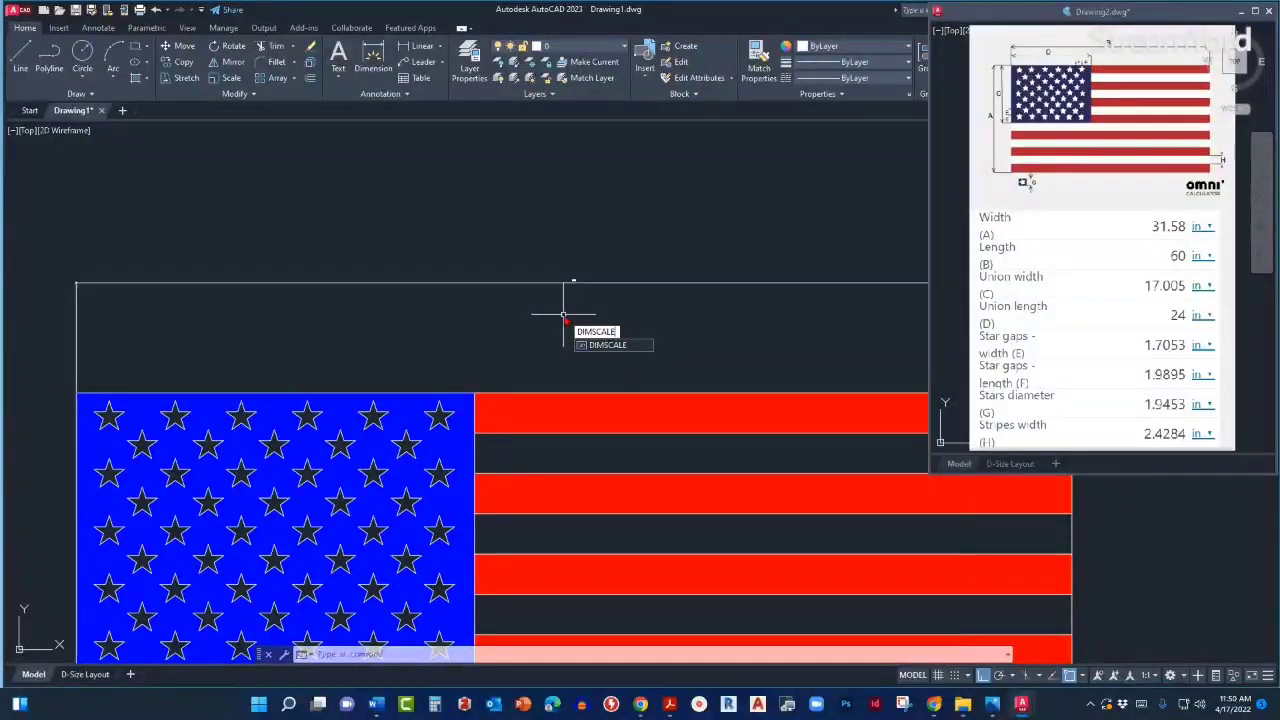
{"action": "key", "text": "Return"}
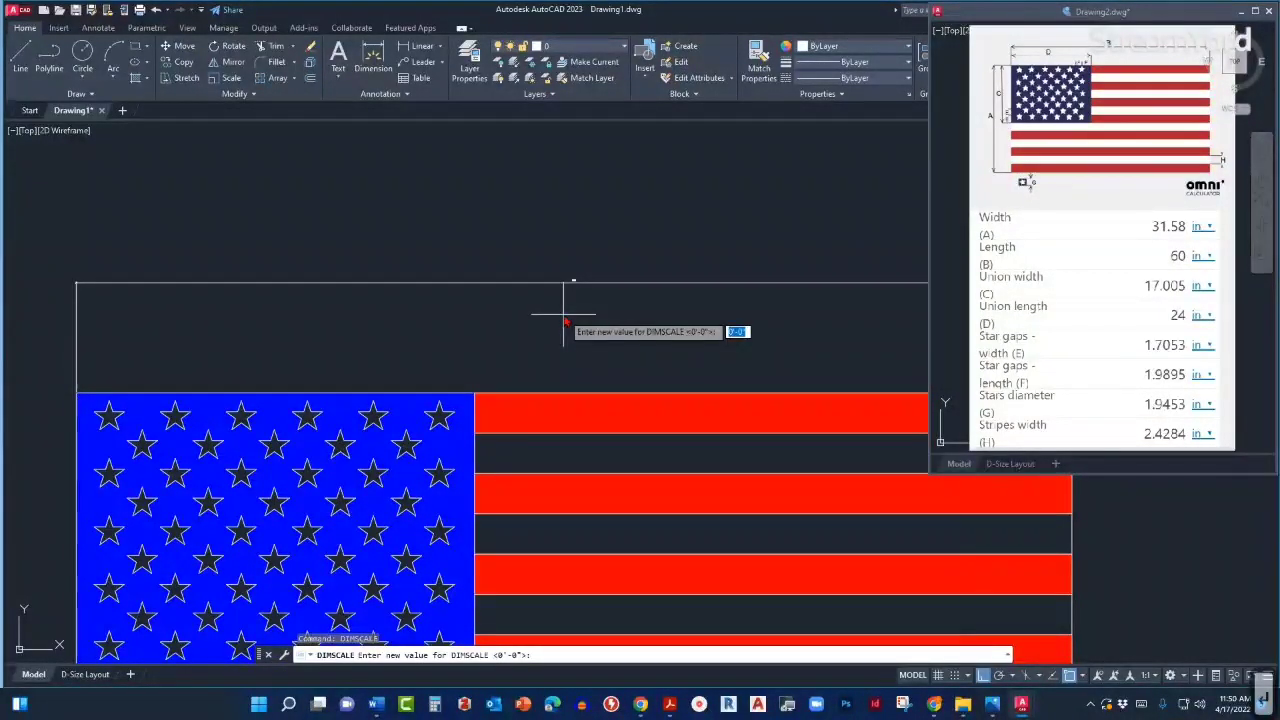
{"action": "type", "text": "4"}
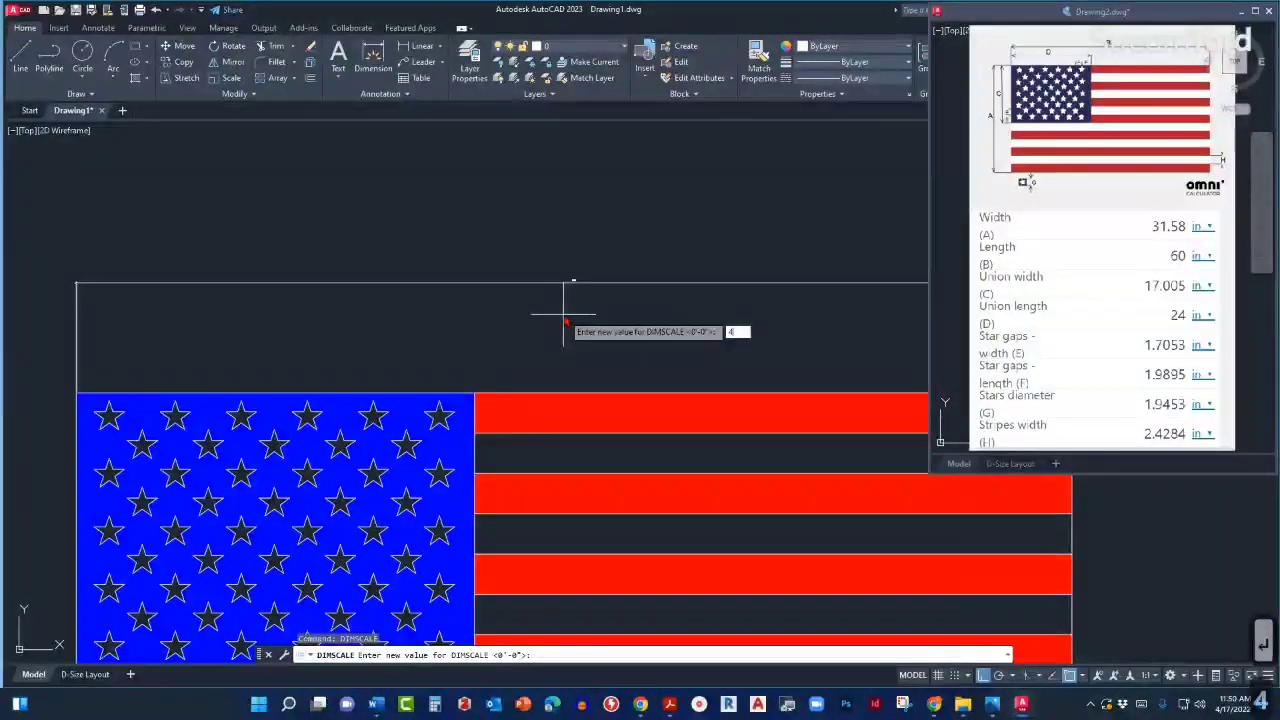
{"action": "key", "text": "Return"}
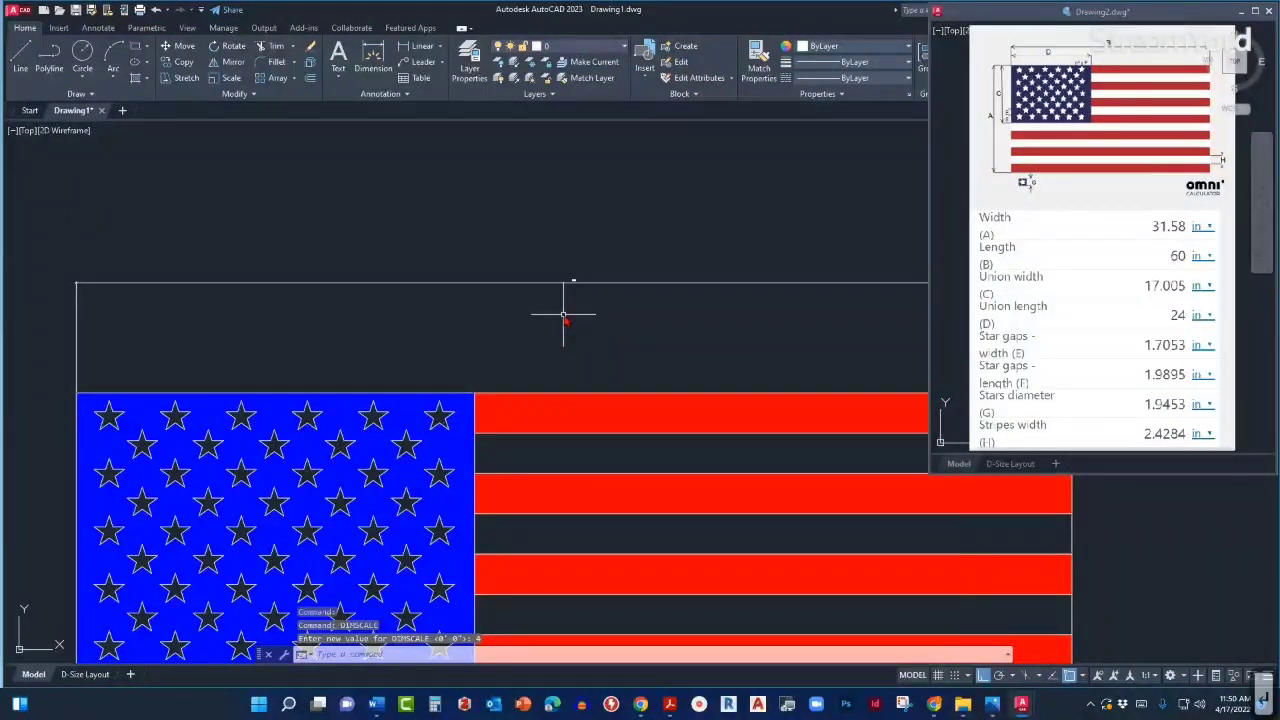
Dimension the flag's full height along its left edge, placing the dimension line outside the flag.
{"action": "scroll", "coordinate": [566, 310], "scroll_direction": "up", "scroll_amount": 4}
{"action": "scroll", "coordinate": [575, 215], "scroll_direction": "down", "scroll_amount": 4}
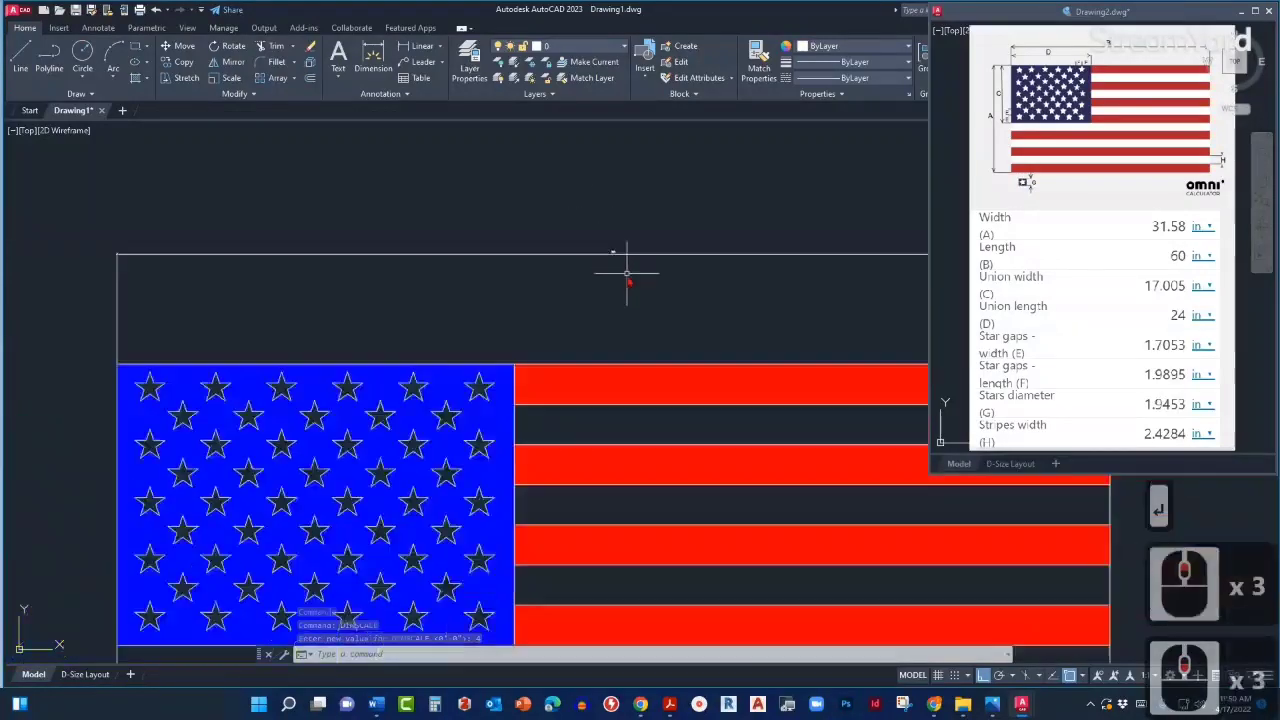
{"action": "middle_click_drag", "start_coordinate": [606, 280], "coordinate": [678, 270]}
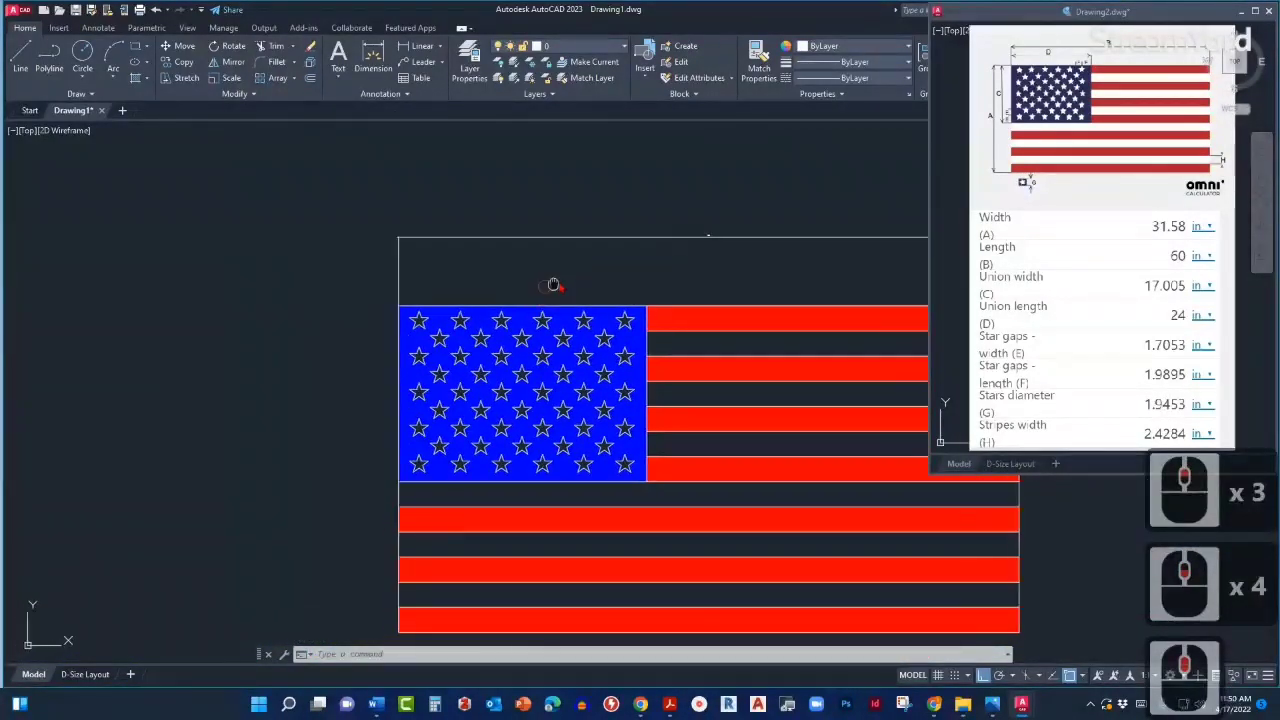
{"action": "middle_click_drag", "start_coordinate": [552, 283], "coordinate": [463, 243]}
{"action": "type", "text": "DIM"}
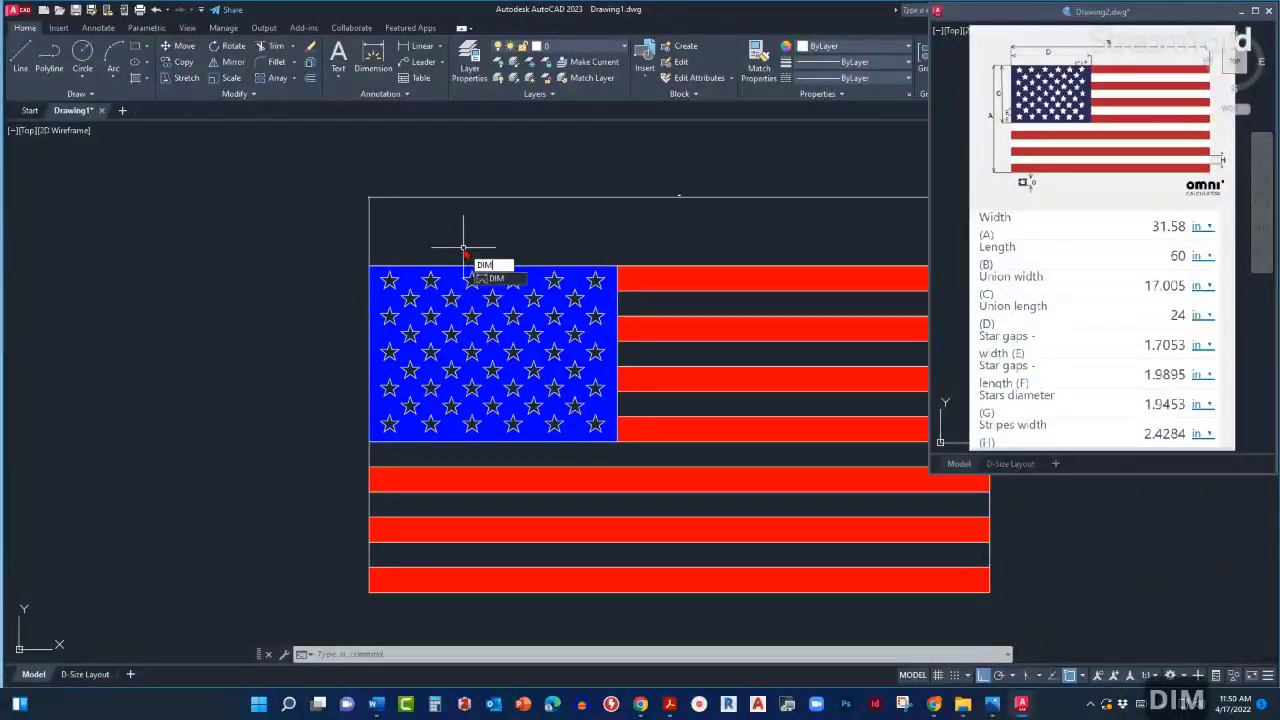
{"action": "key", "text": "Return"}
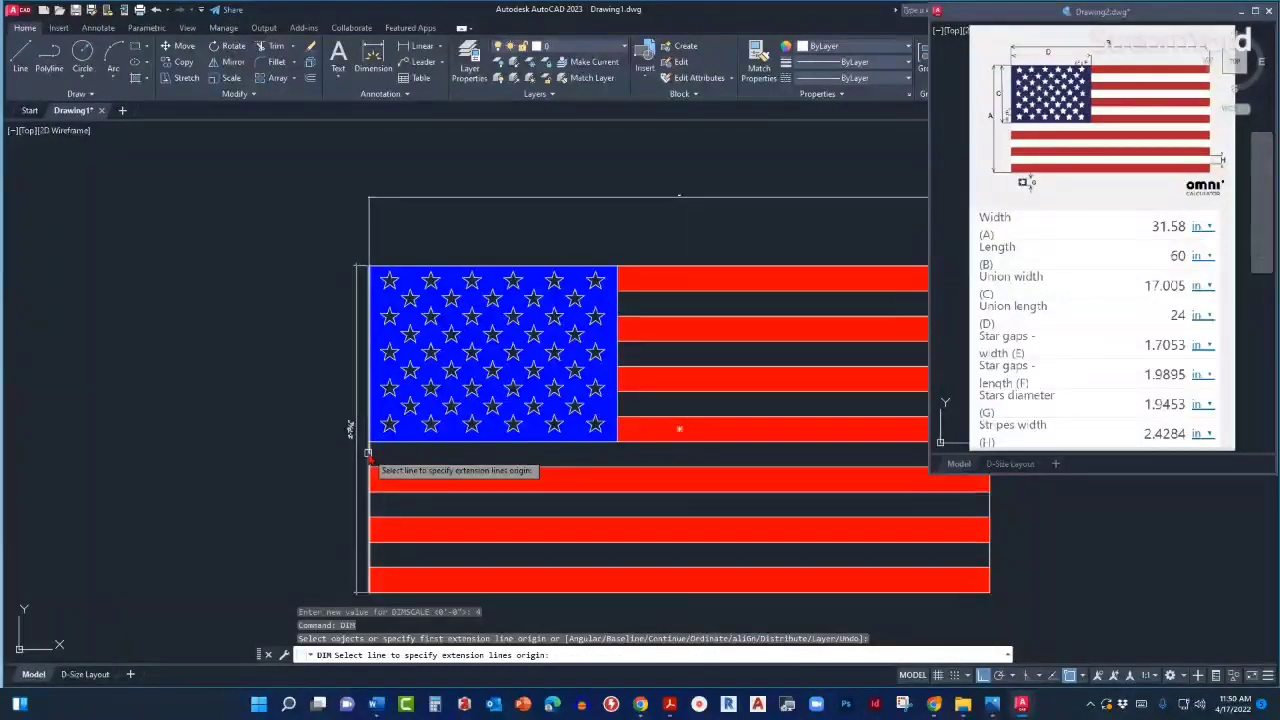
{"action": "left_click", "coordinate": [368, 454]}
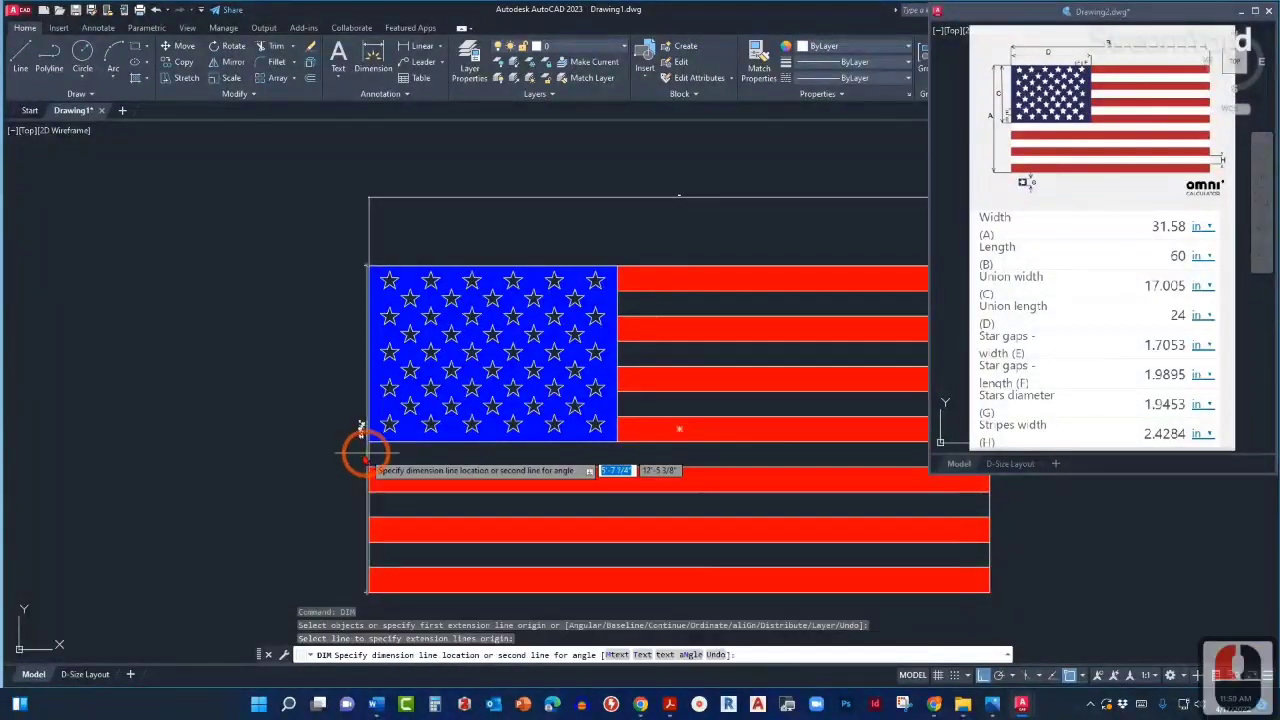
{"action": "left_click", "coordinate": [318, 425]}
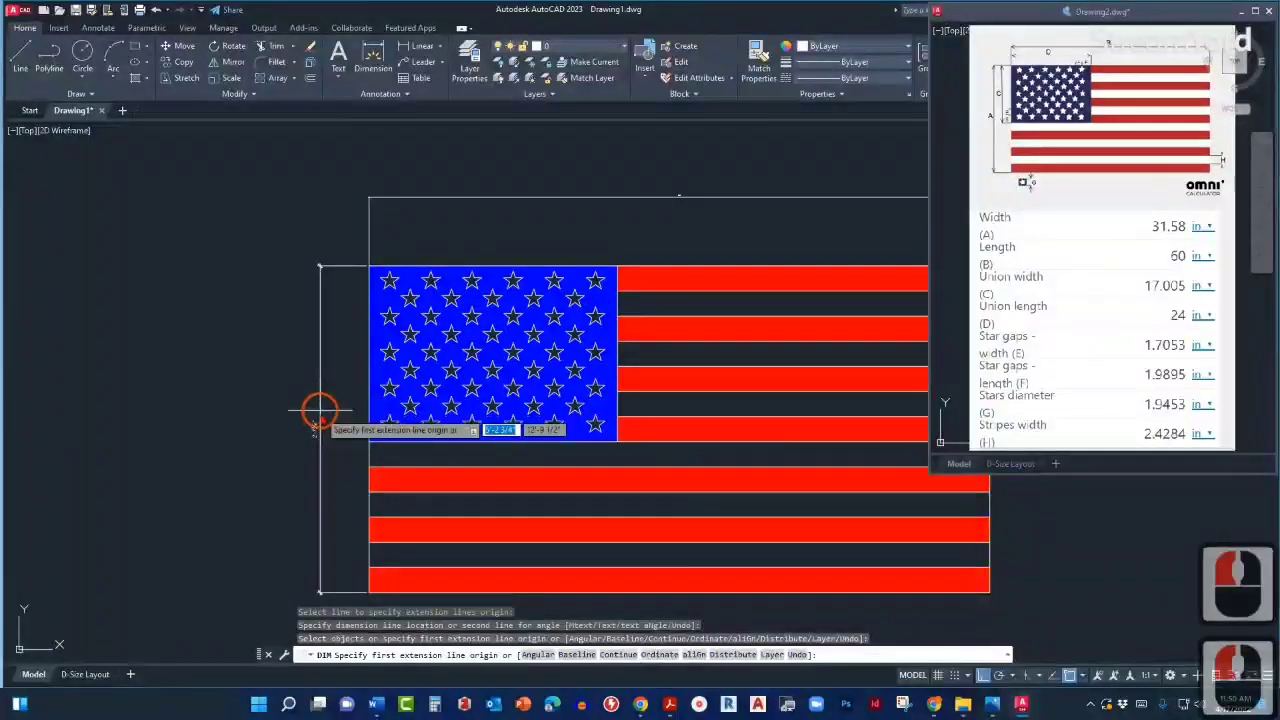
{"action": "key", "text": "Escape"}
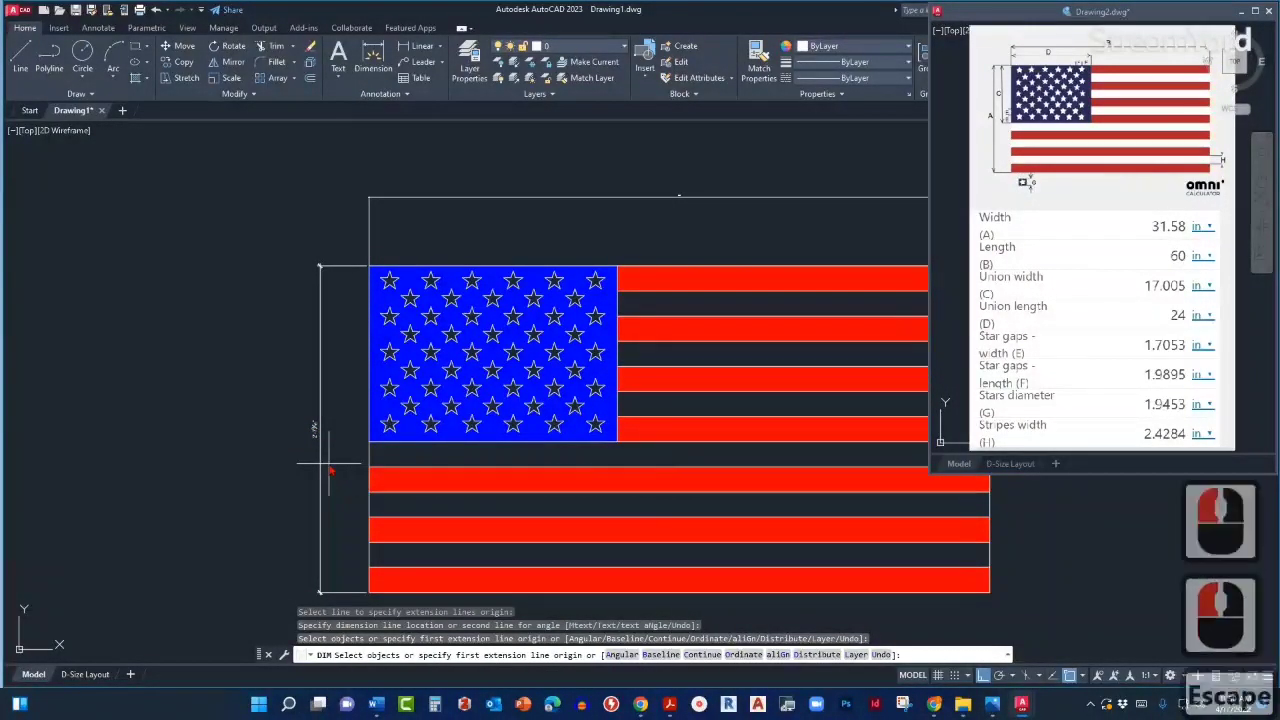
{"action": "scroll", "coordinate": [314, 440], "scroll_direction": "up", "scroll_amount": 2}
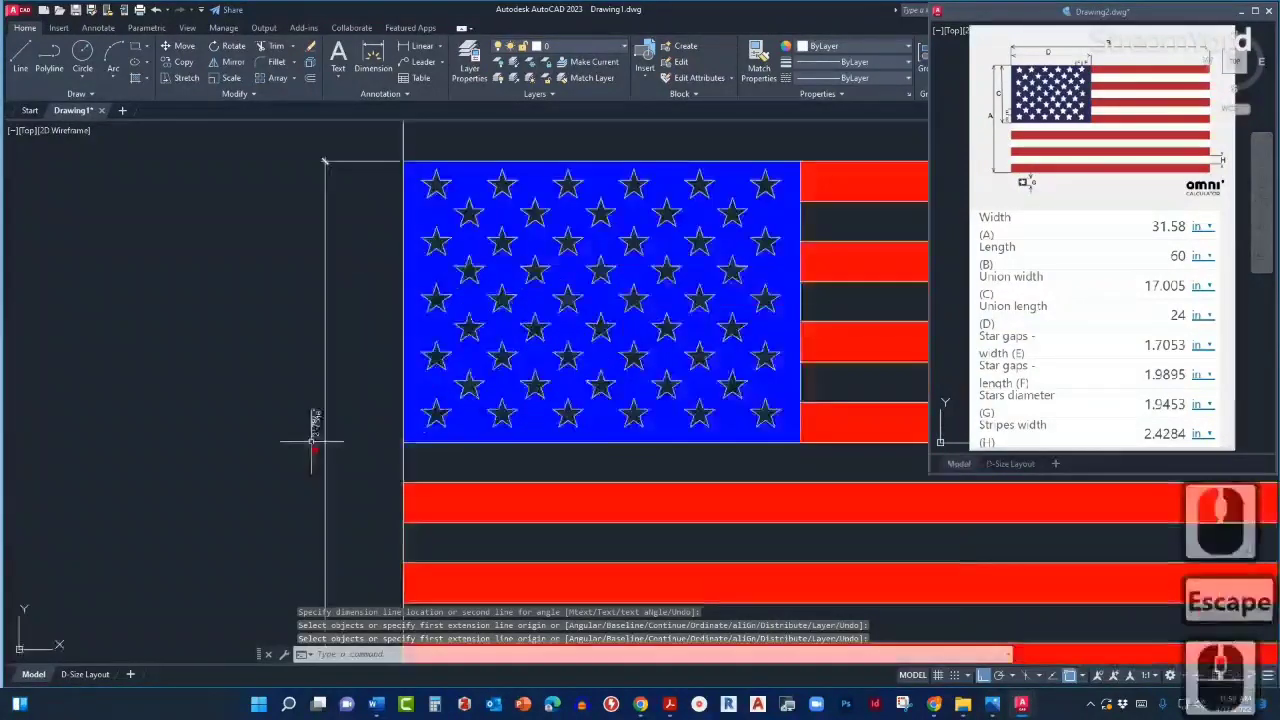
{"action": "scroll", "coordinate": [312, 444], "scroll_direction": "down", "scroll_amount": 2}
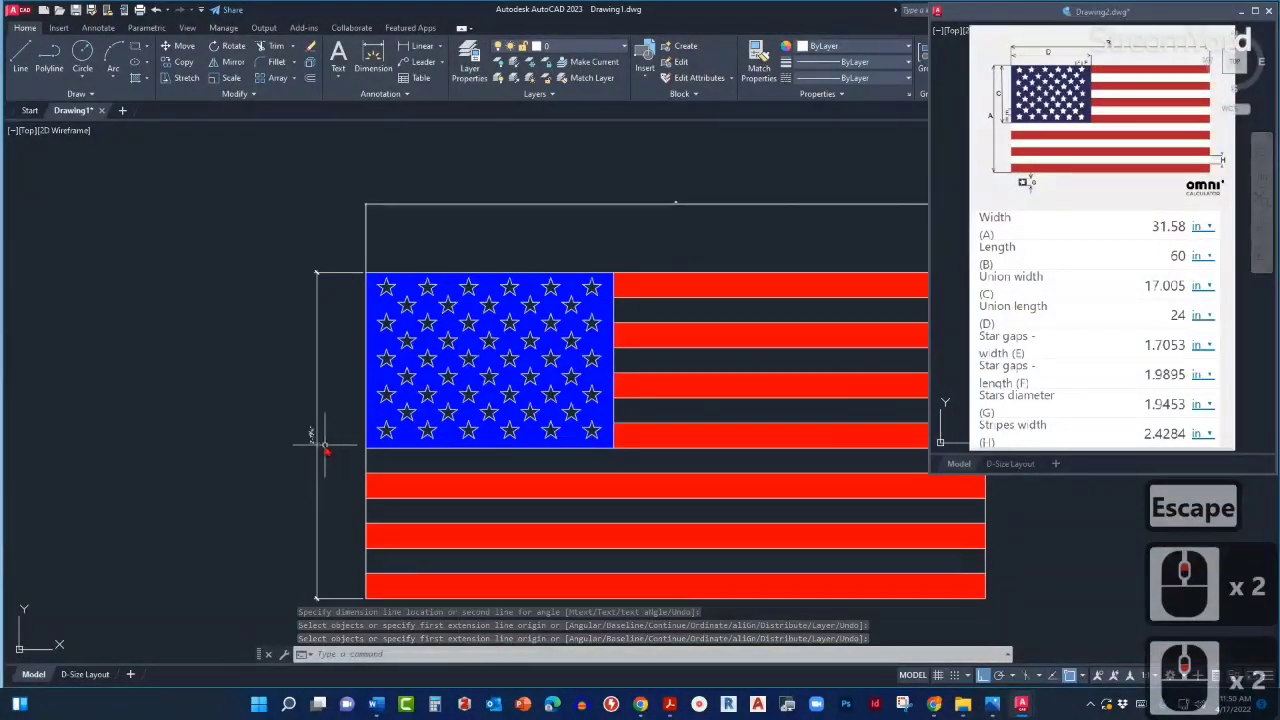
Inspect the flag's height and width dimensions for text and arrow size in model space and in D-Size Layout, then return to model space.
{"action": "scroll", "coordinate": [660, 204], "scroll_direction": "up", "scroll_amount": 3}
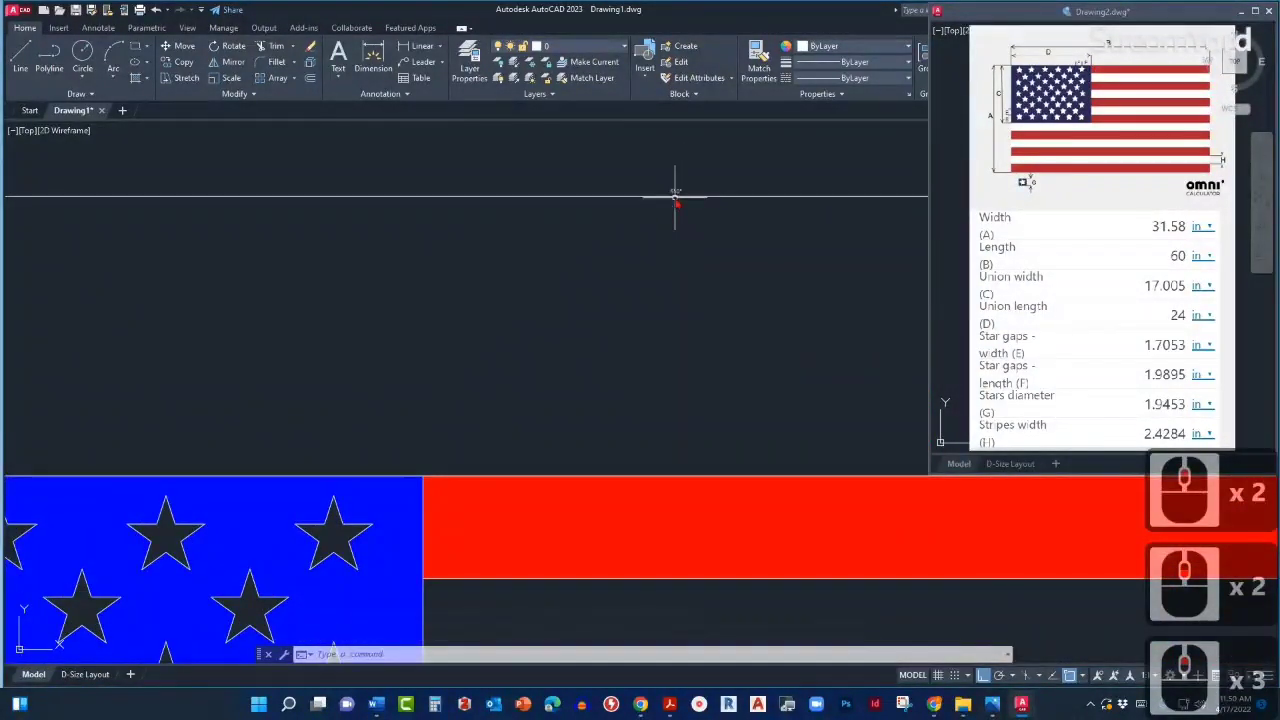
{"action": "scroll", "coordinate": [625, 214], "scroll_direction": "down", "scroll_amount": 4}
{"action": "scroll", "coordinate": [600, 214], "scroll_direction": "up", "scroll_amount": 2}
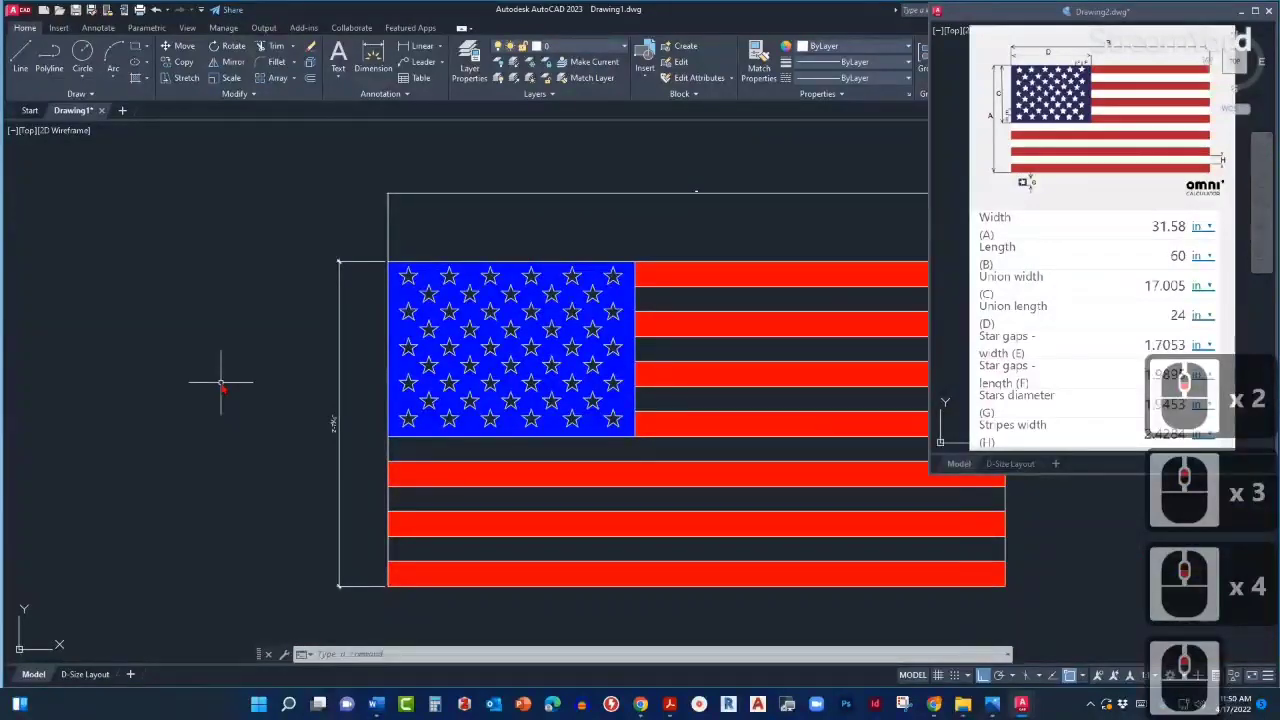
{"action": "left_click", "coordinate": [88, 673]}
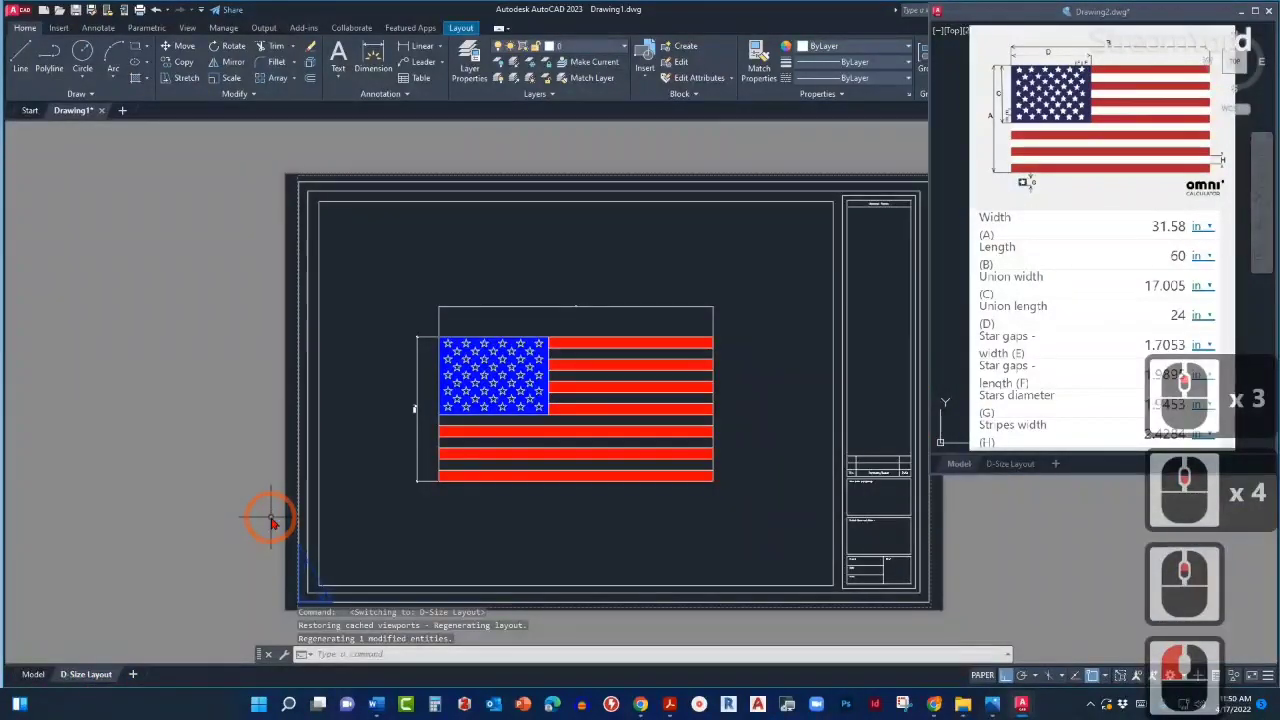
{"action": "scroll", "coordinate": [483, 451], "scroll_direction": "up", "scroll_amount": 2}
{"action": "scroll", "coordinate": [541, 361], "scroll_direction": "up", "scroll_amount": 2}
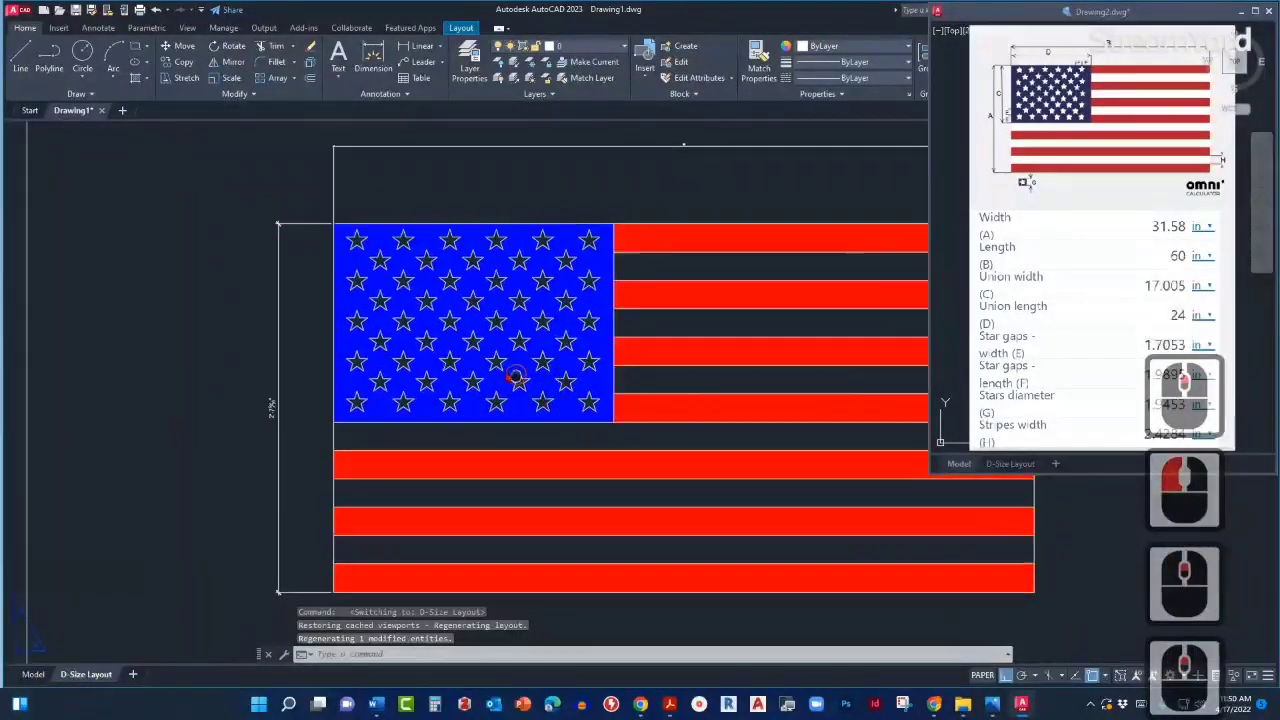
{"action": "middle_click_drag", "start_coordinate": [518, 376], "coordinate": [419, 399]}
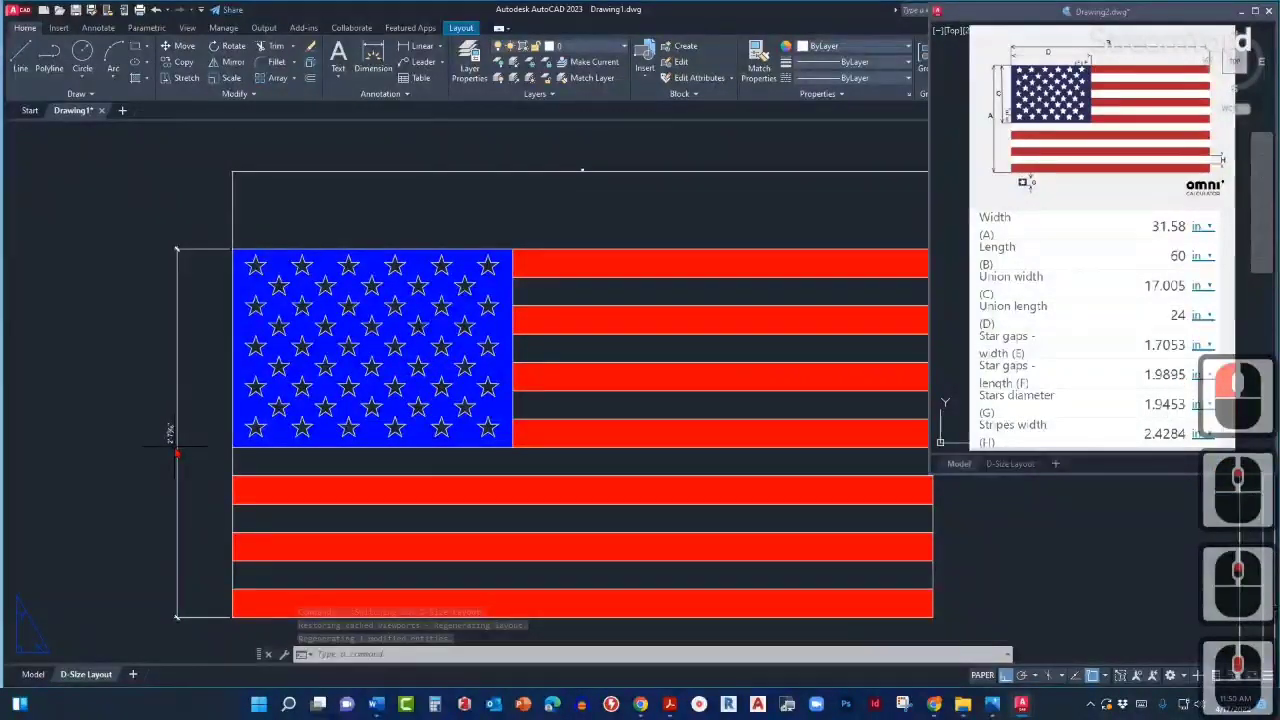
{"action": "scroll", "coordinate": [521, 232], "scroll_direction": "down", "scroll_amount": 2}
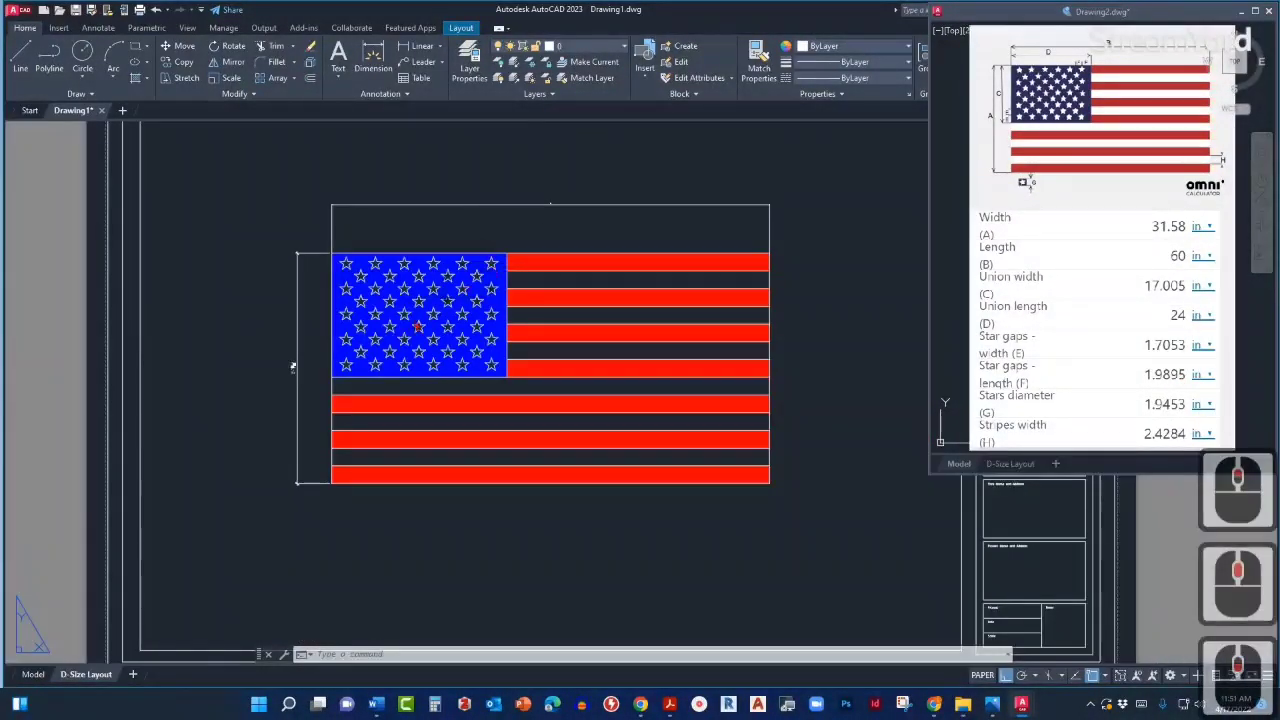
{"action": "left_click", "coordinate": [33, 674]}
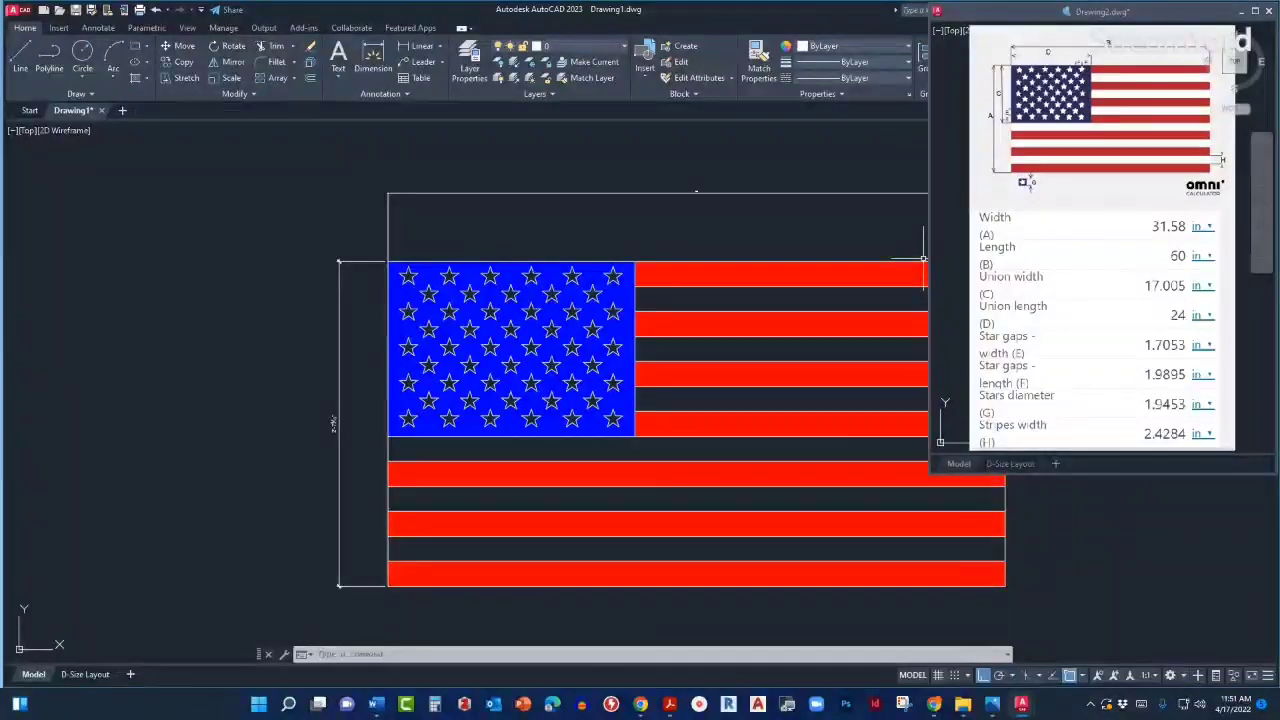
Bring the scale factor PDF over the flag to review the 3"=1'-0" row, then move it off the drawing.
{"action": "left_click_drag", "start_coordinate": [1279, 186], "coordinate": [567, 116]}
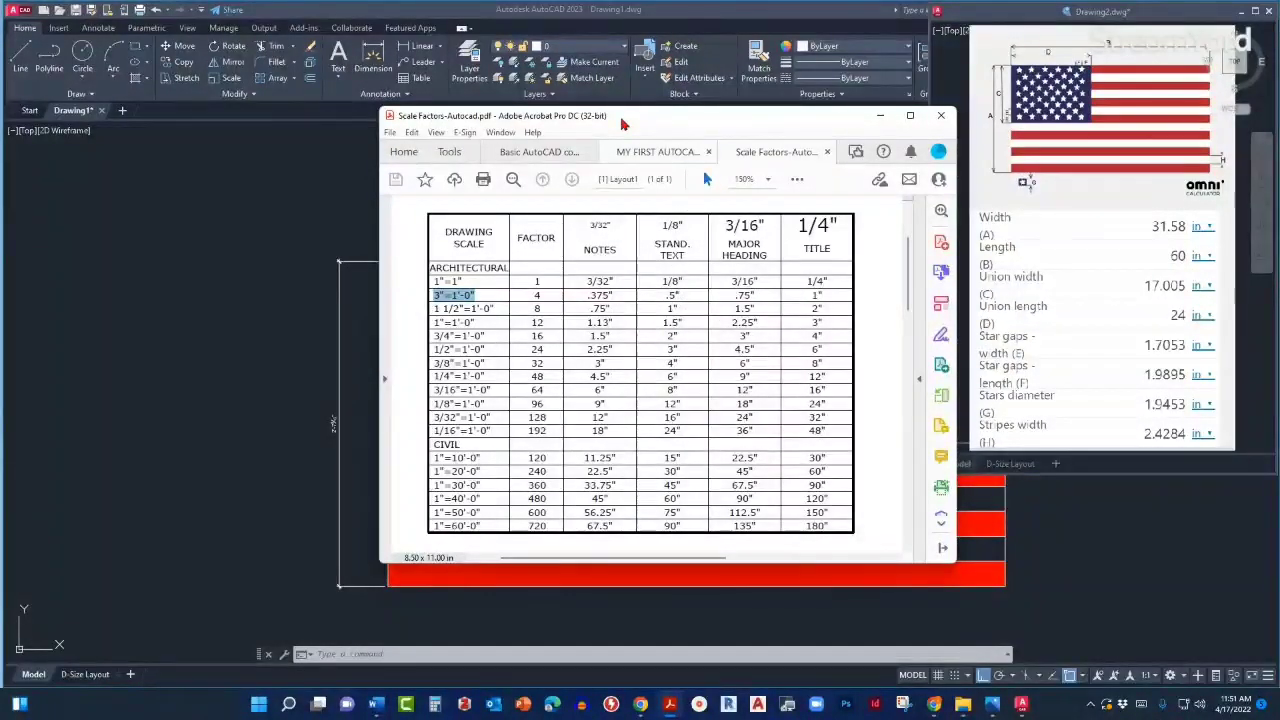
{"action": "mouse_move", "coordinate": [623, 123]}
{"action": "left_mouse_down"}
{"action": "mouse_move", "coordinate": [799, 149]}
{"action": "mouse_move", "coordinate": [1110, 250]}
{"action": "mouse_move", "coordinate": [1279, 260]}
{"action": "left_mouse_up"}
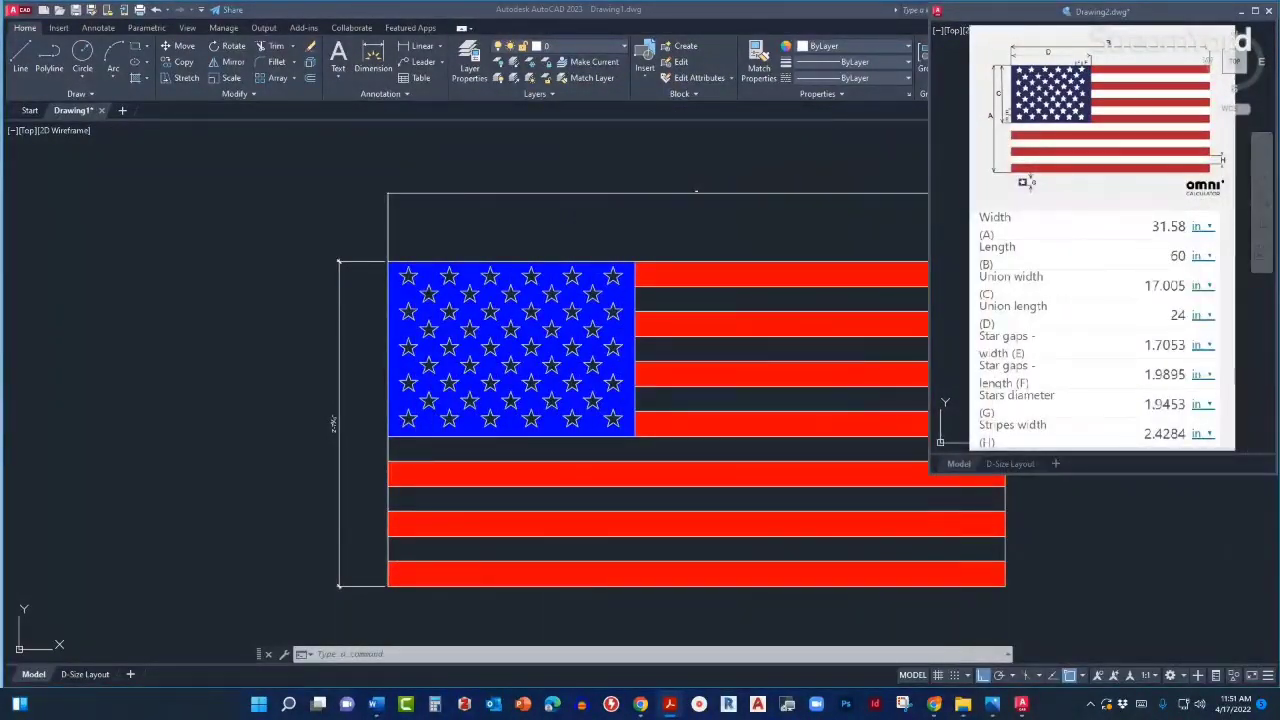
{"action": "left_click", "coordinate": [657, 246]}
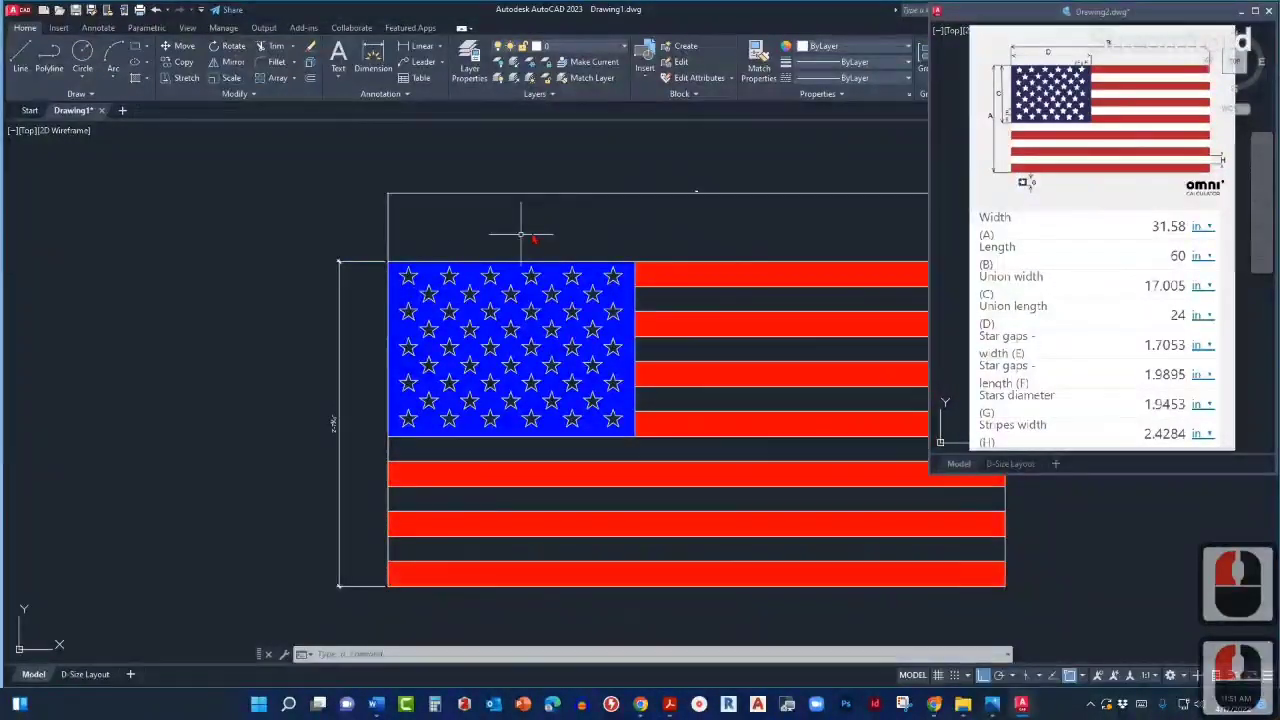
Match the properties of the flag's height dimension onto the overall width dimension above the flag.
{"action": "middle_click_drag", "start_coordinate": [547, 226], "coordinate": [457, 234]}
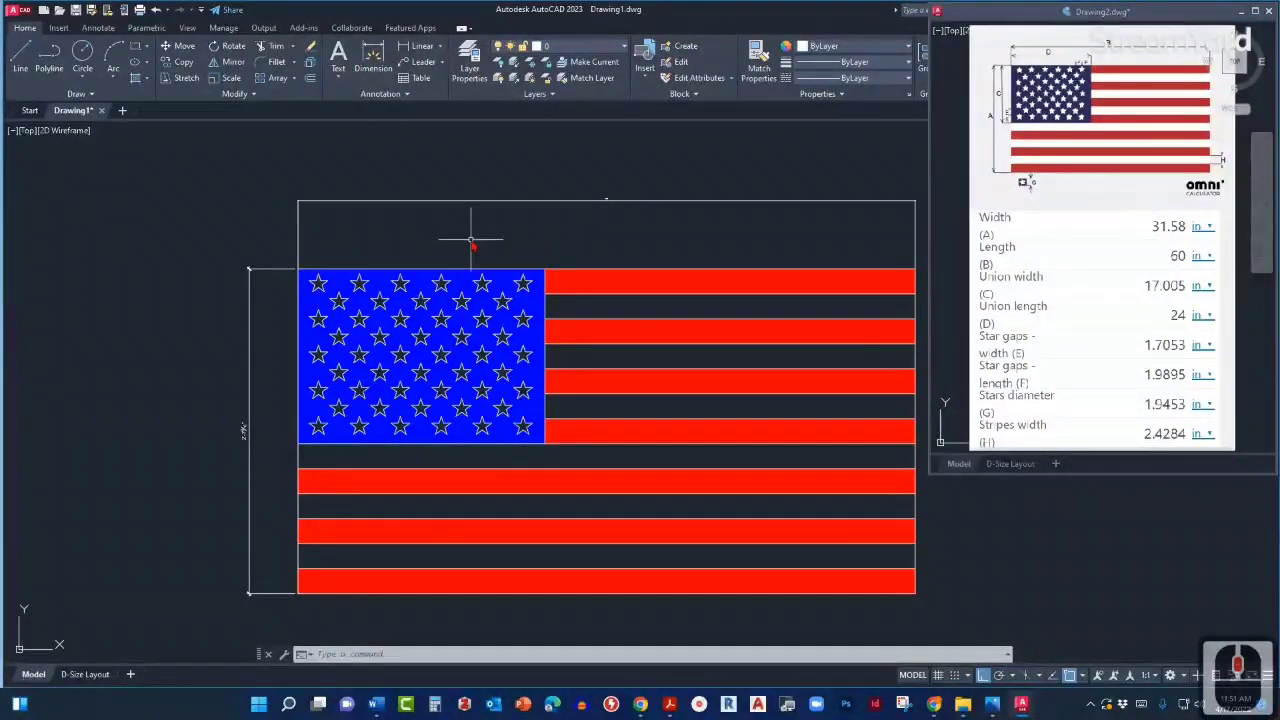
{"action": "type", "text": "m"}
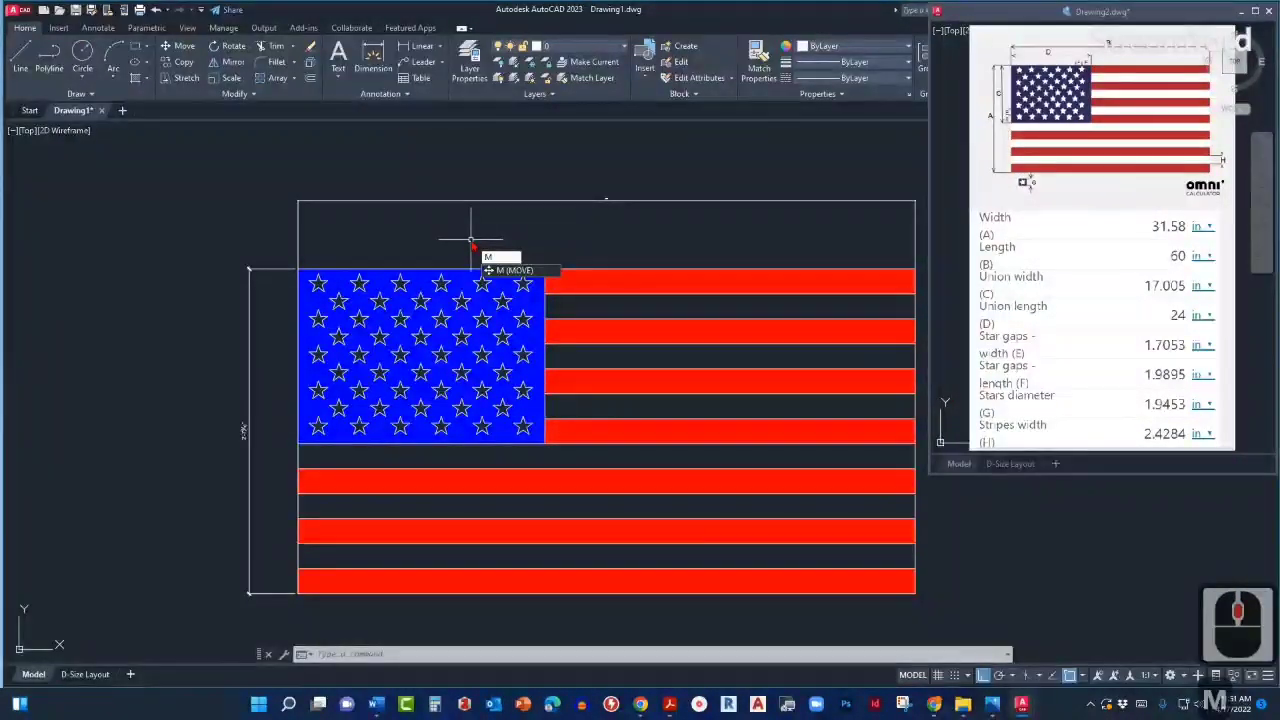
{"action": "type", "text": "a"}
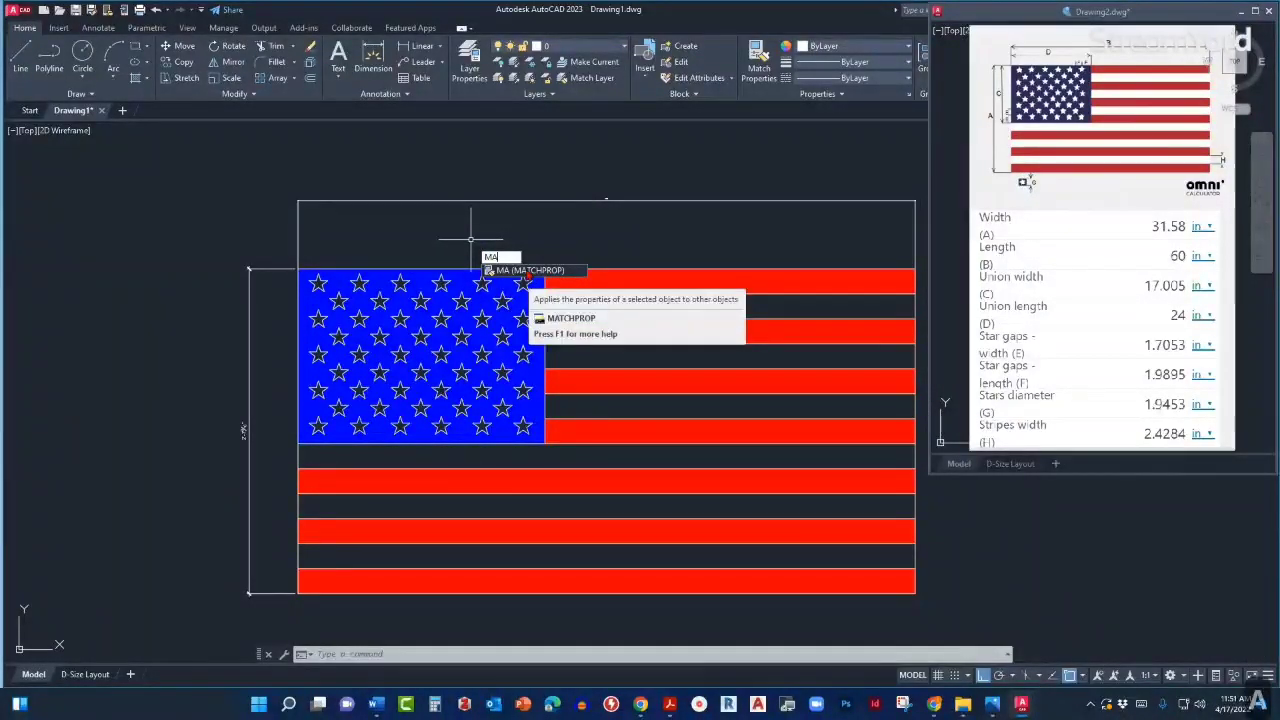
{"action": "key", "text": "Return"}
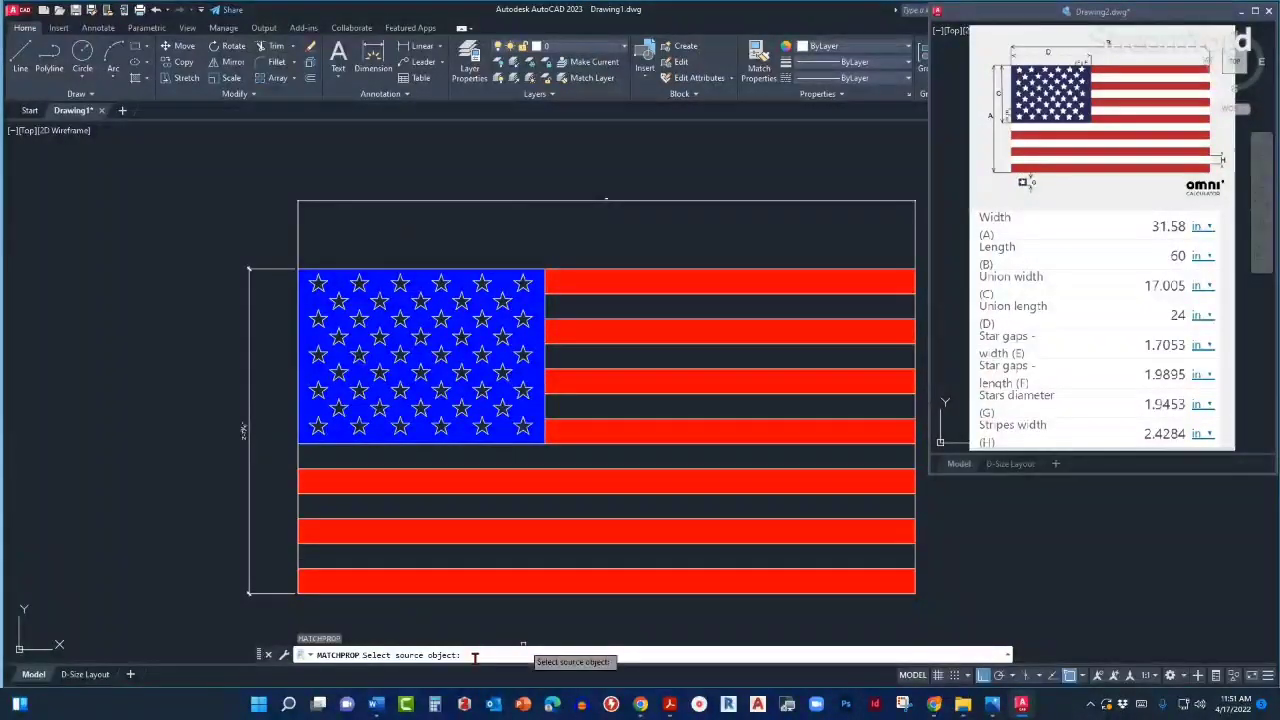
{"action": "left_click", "coordinate": [243, 428]}
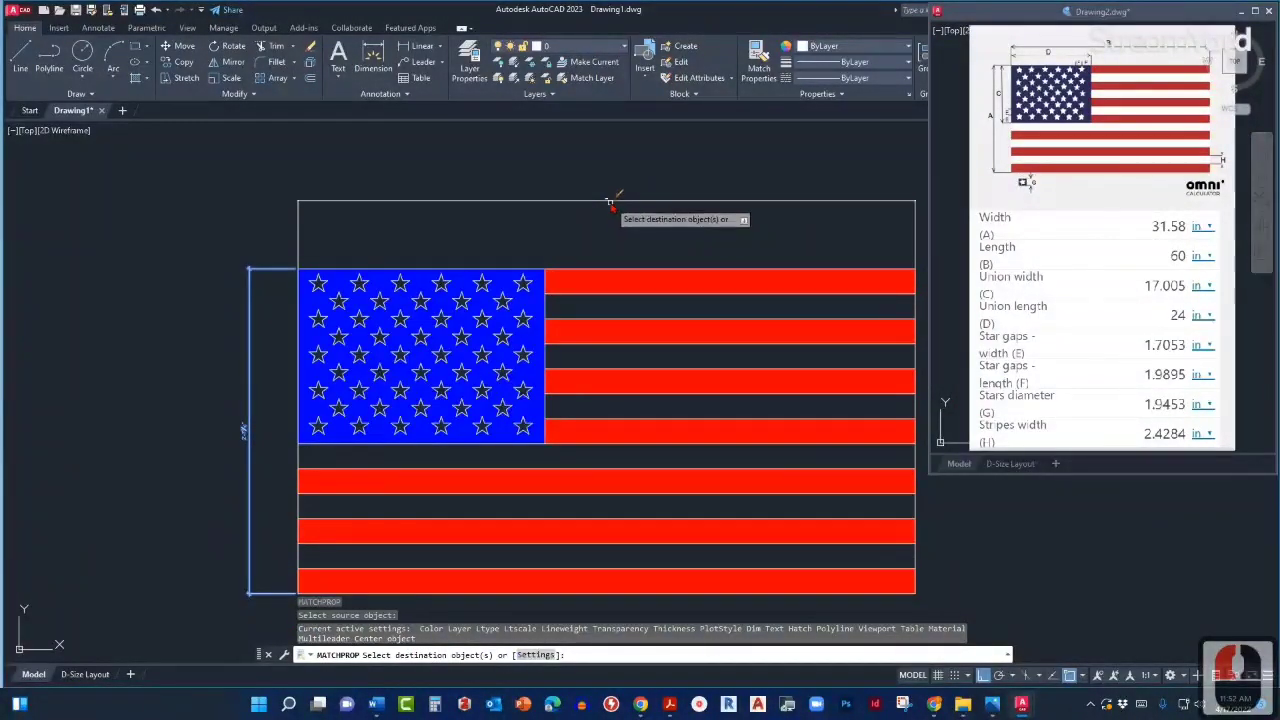
{"action": "left_click", "coordinate": [608, 200]}
{"action": "key", "text": "Return"}
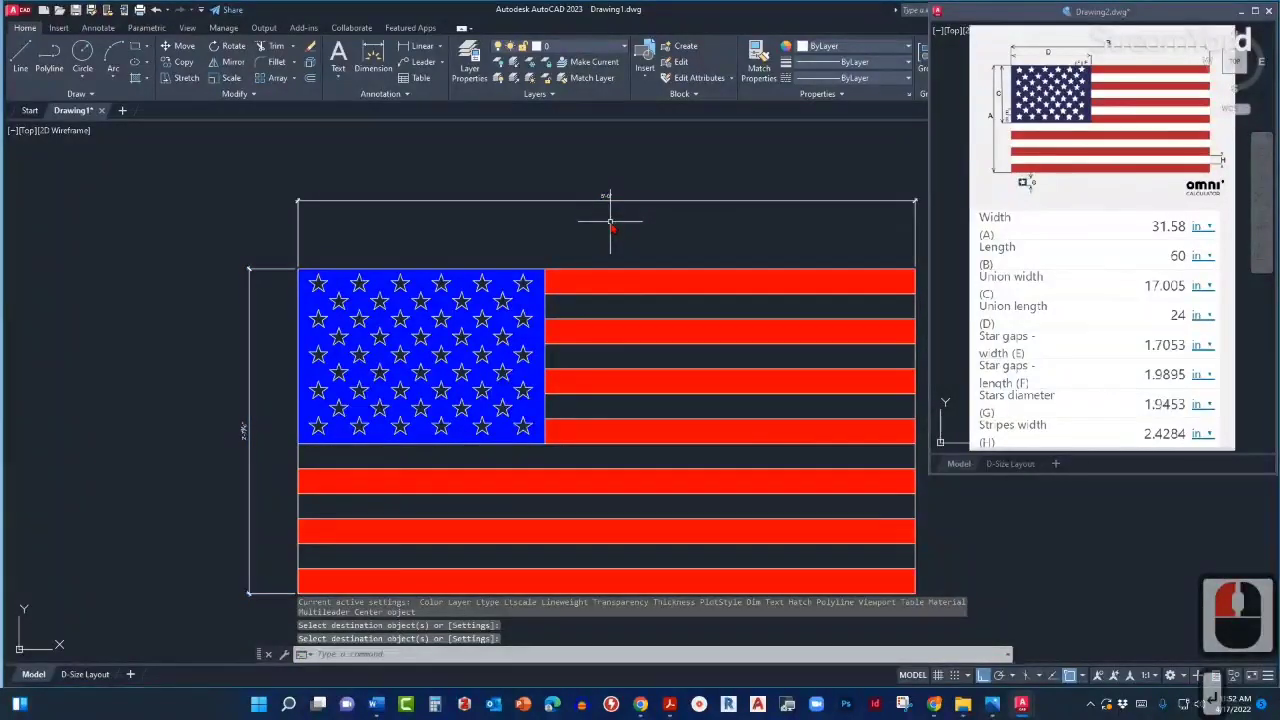
{"action": "scroll", "coordinate": [620, 196], "scroll_direction": "up", "scroll_amount": 2}
{"action": "scroll", "coordinate": [615, 205], "scroll_direction": "up", "scroll_amount": 2}
{"action": "scroll", "coordinate": [595, 245], "scroll_direction": "down", "scroll_amount": 4}
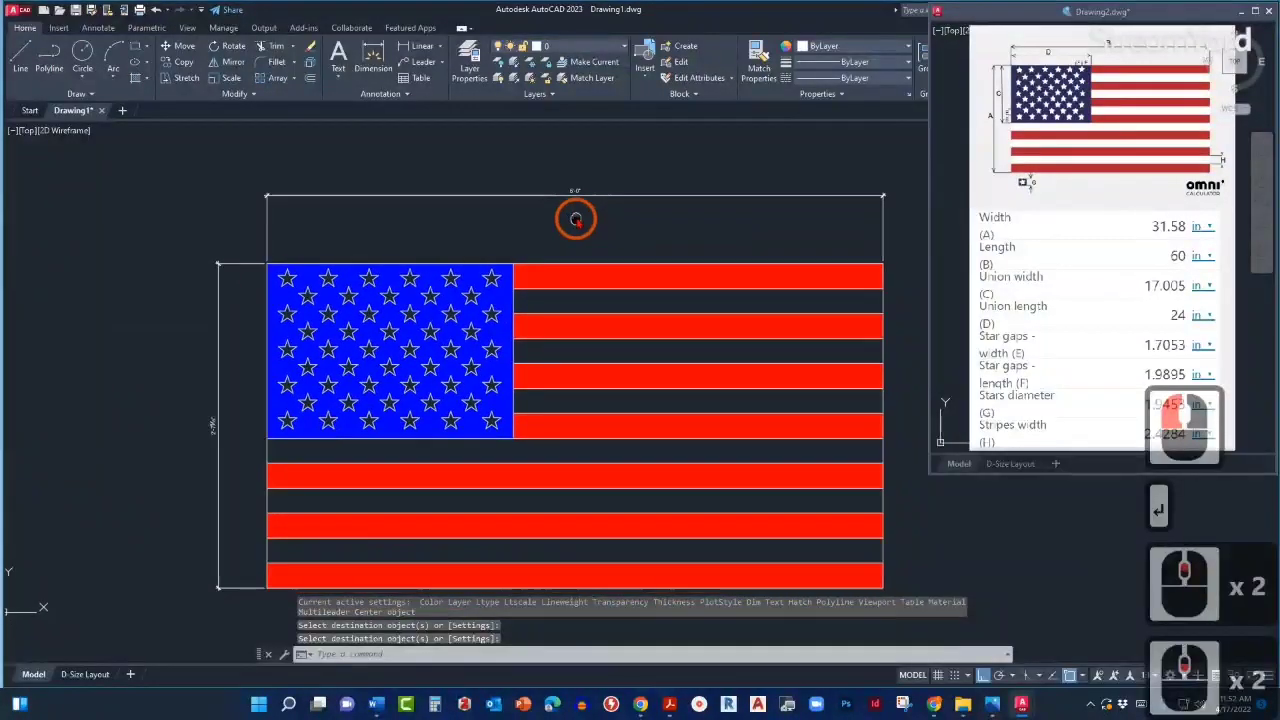
Start a multiline text object with its text box placed just below the flag's bottom stripe.
{"action": "middle_click_drag", "start_coordinate": [575, 220], "coordinate": [595, 200]}
{"action": "scroll", "coordinate": [594, 197], "scroll_direction": "down", "scroll_amount": 2}
{"action": "scroll", "coordinate": [595, 285], "scroll_direction": "up", "scroll_amount": 2}
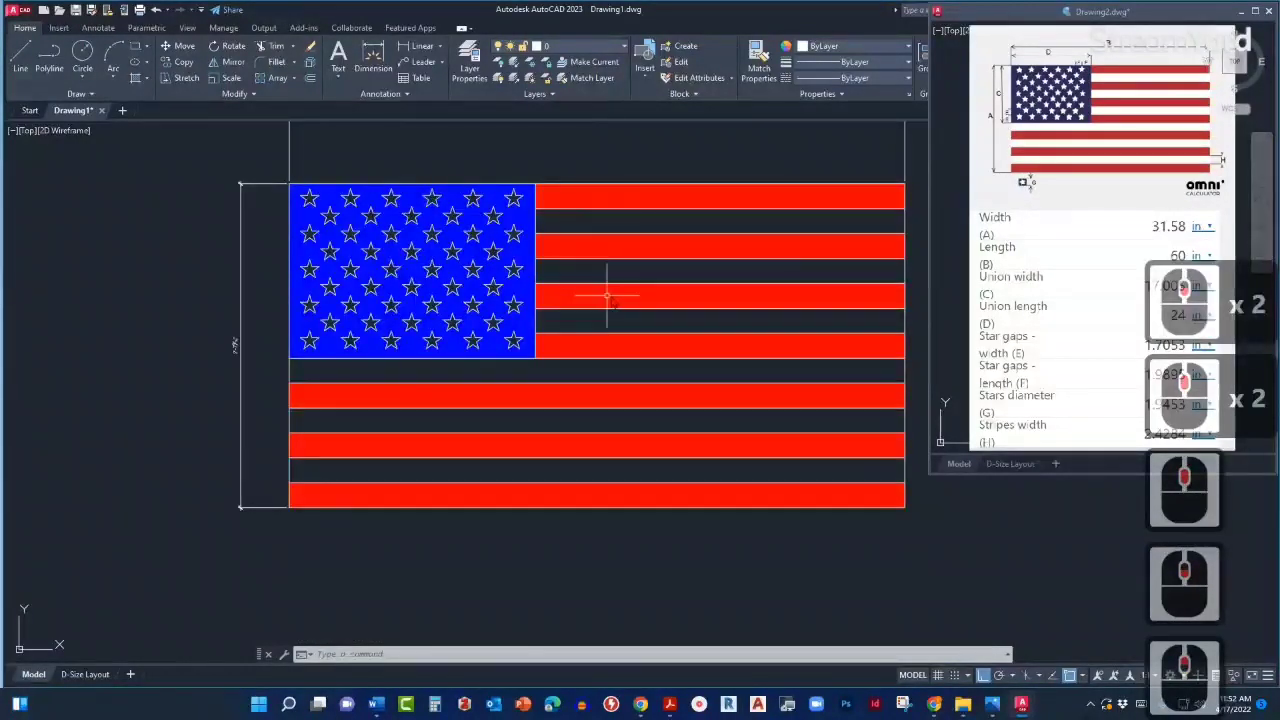
{"action": "middle_click_drag", "start_coordinate": [600, 294], "coordinate": [602, 322]}
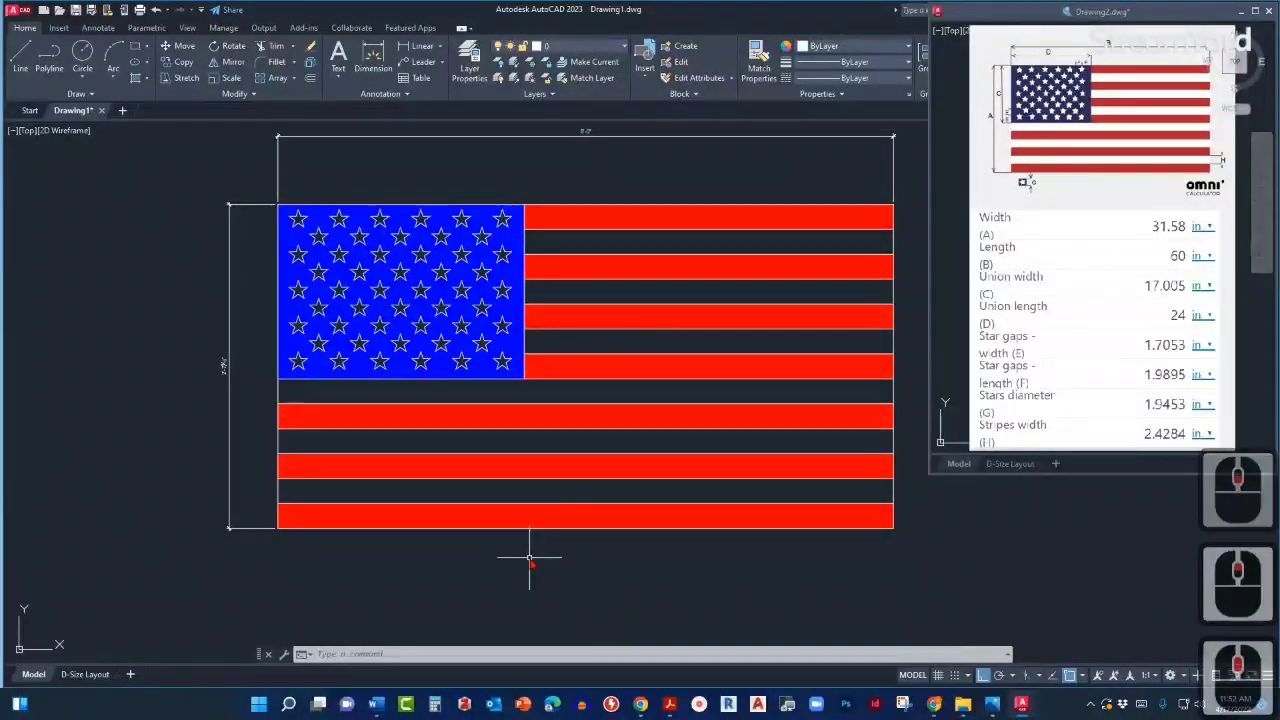
{"action": "type", "text": "t"}
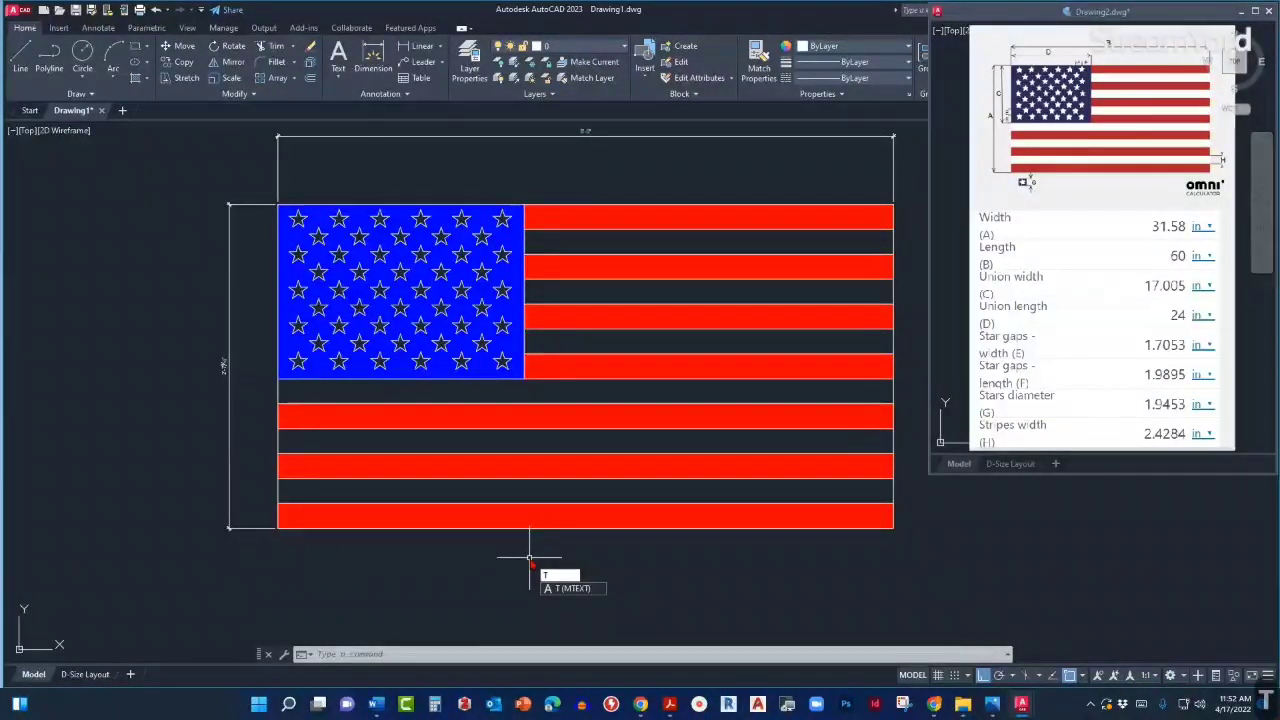
{"action": "key", "text": "Return"}
{"action": "middle_click_drag", "start_coordinate": [516, 577], "coordinate": [511, 471]}
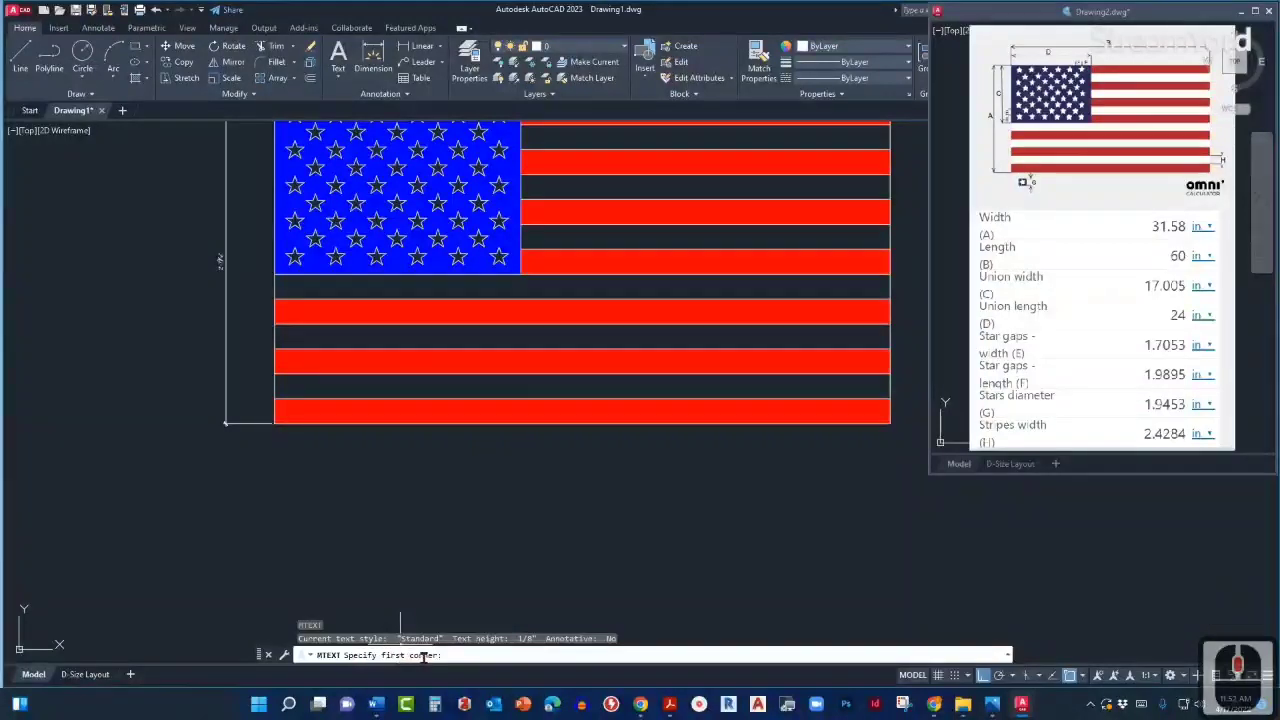
{"action": "left_click", "coordinate": [459, 443]}
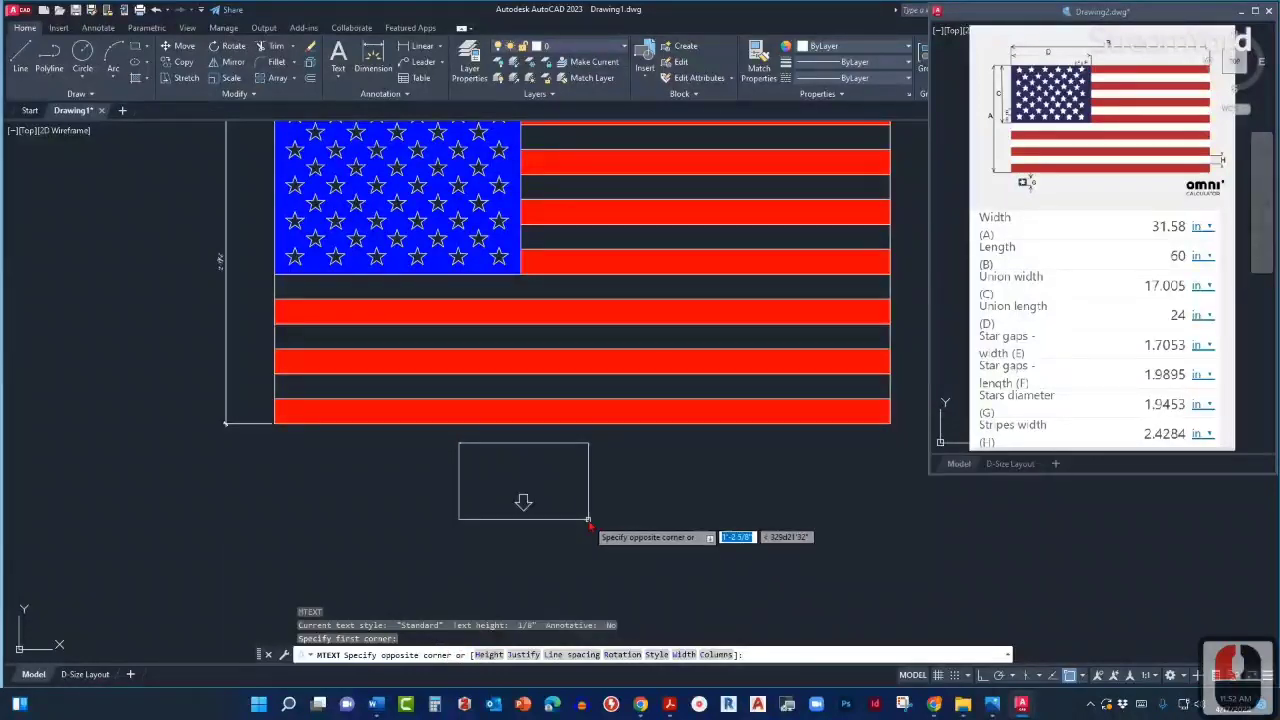
{"action": "left_click", "coordinate": [624, 477]}
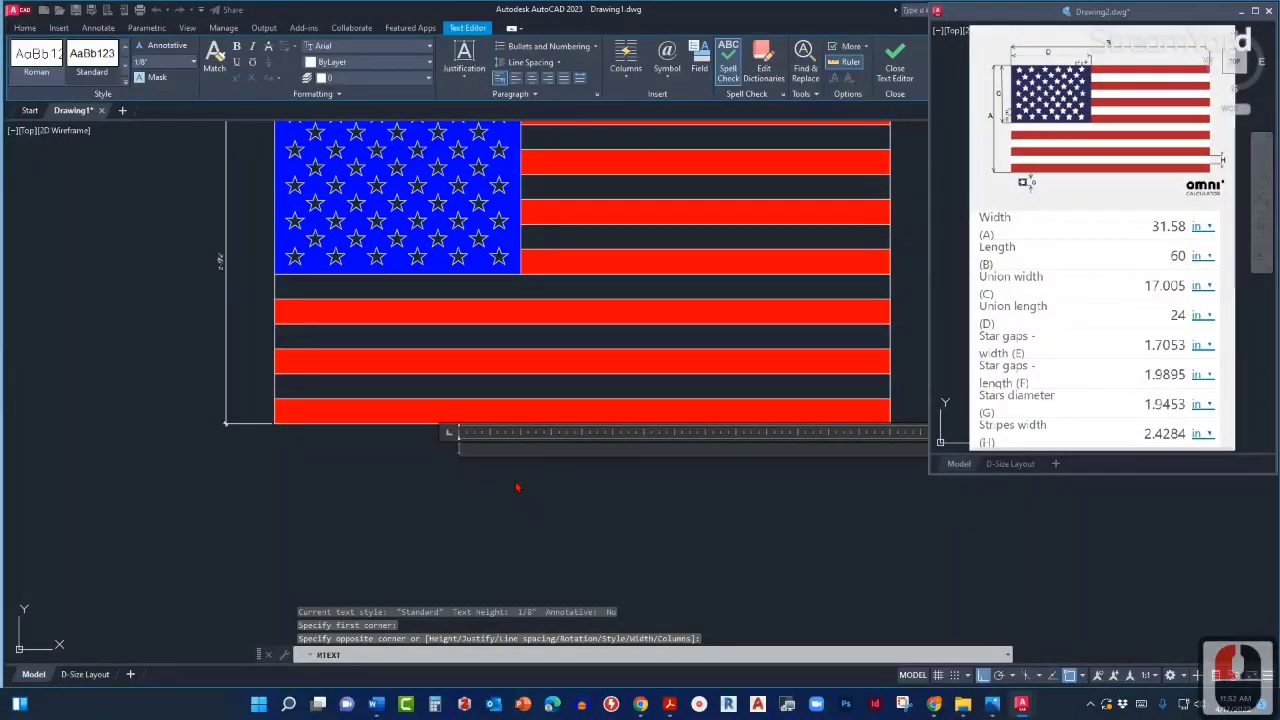
Enter the caption "AMERICAN FLAG - HAPPY 4TH OF JULY!" and finish the text object.
{"action": "type", "text": "AMERICAN"}
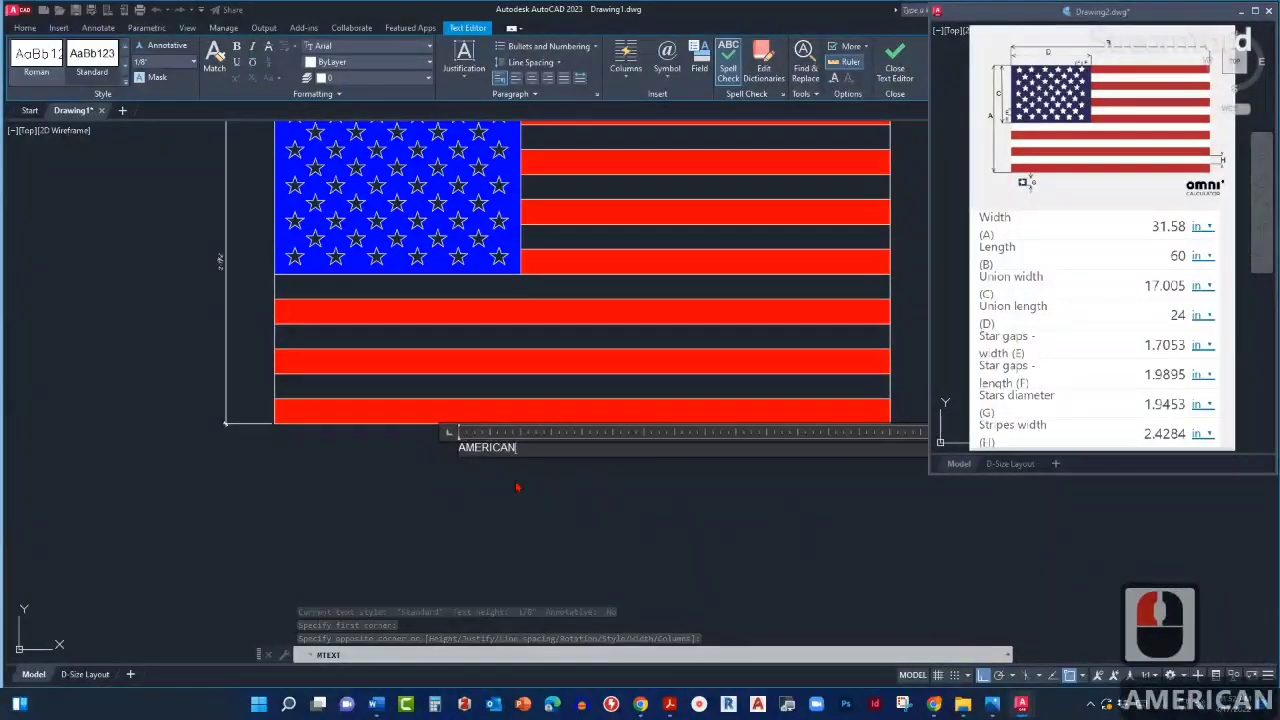
{"action": "type", "text": " FLAG ("}
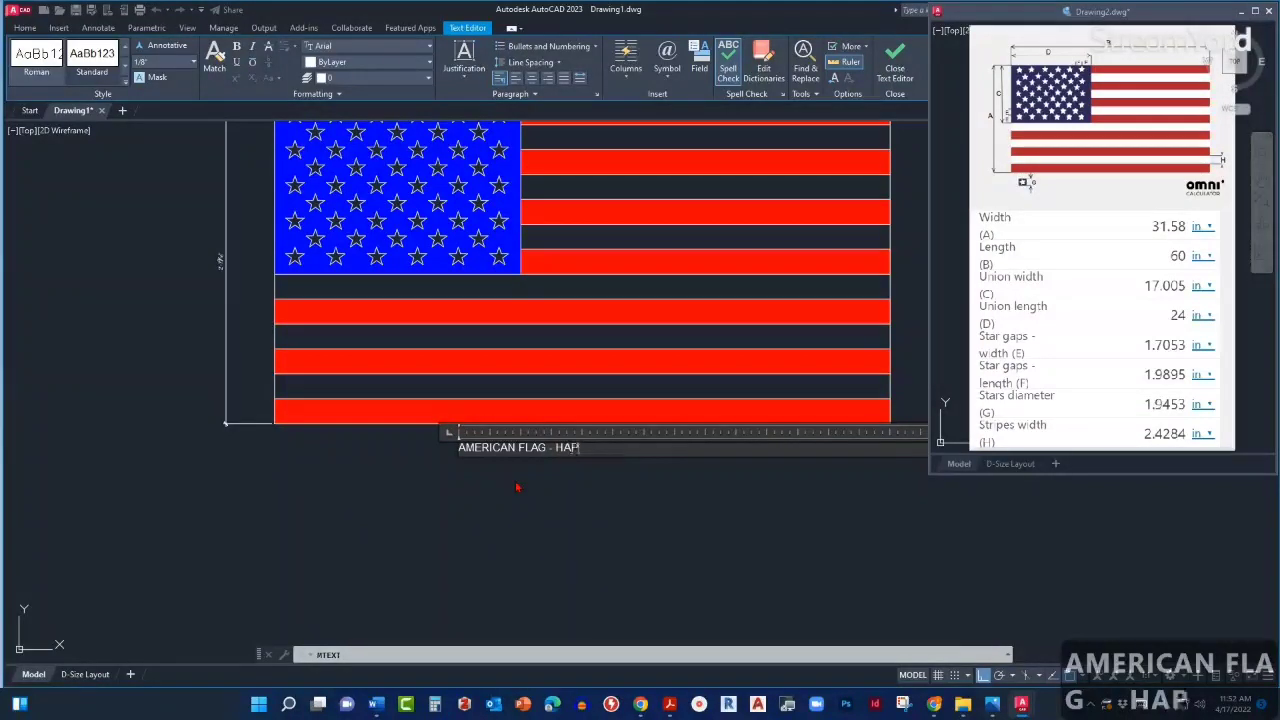
{"action": "type", "text": " HAPPY "}
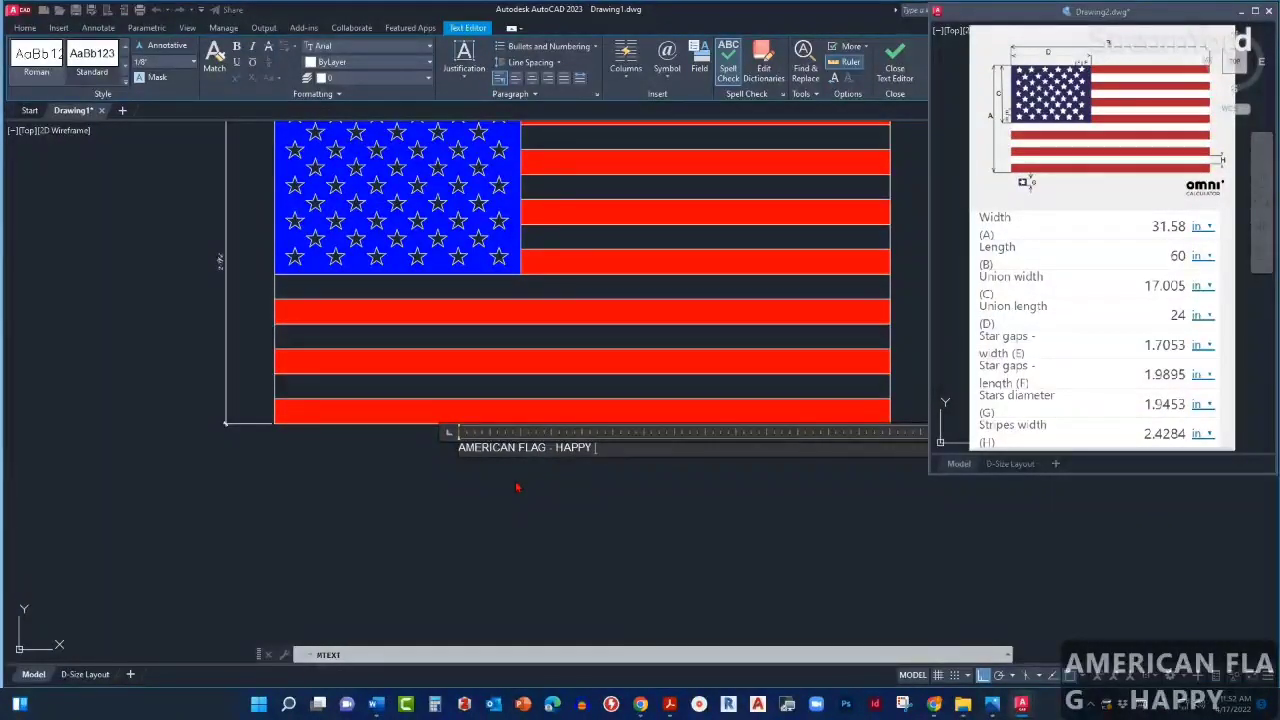
{"action": "type", "text": "4TH OF LULY"}
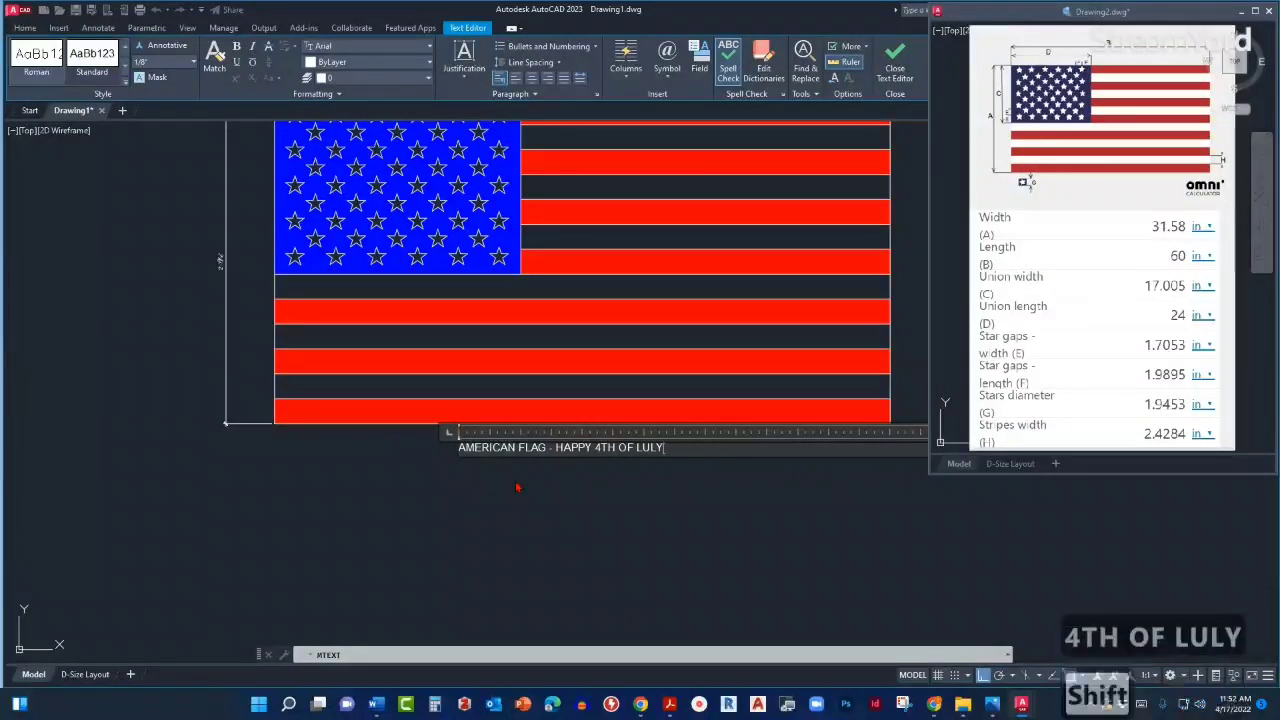
{"action": "type", "text": "!"}
{"action": "key", "text": "BackSpace"}
{"action": "key", "text": "BackSpace"}
{"action": "key", "text": "BackSpace"}
{"action": "key", "text": "BackSpace"}
{"action": "key", "text": "BackSpace"}
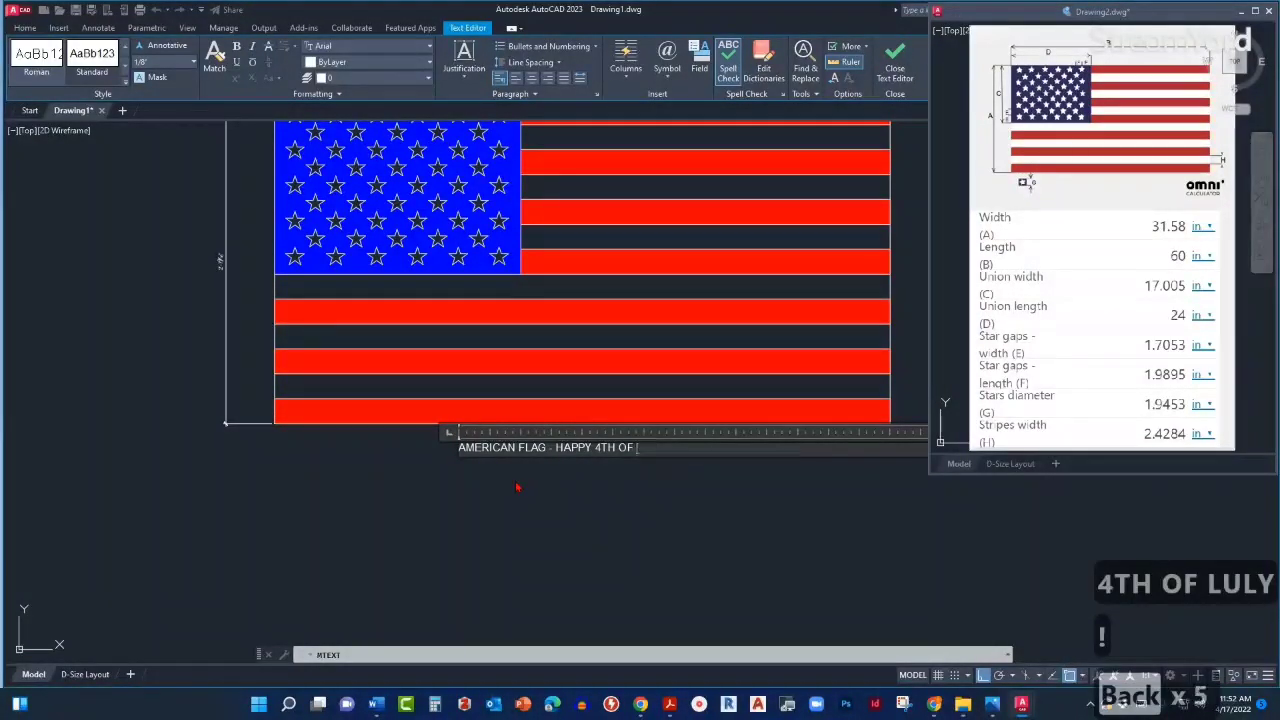
{"action": "type", "text": "JULY"}
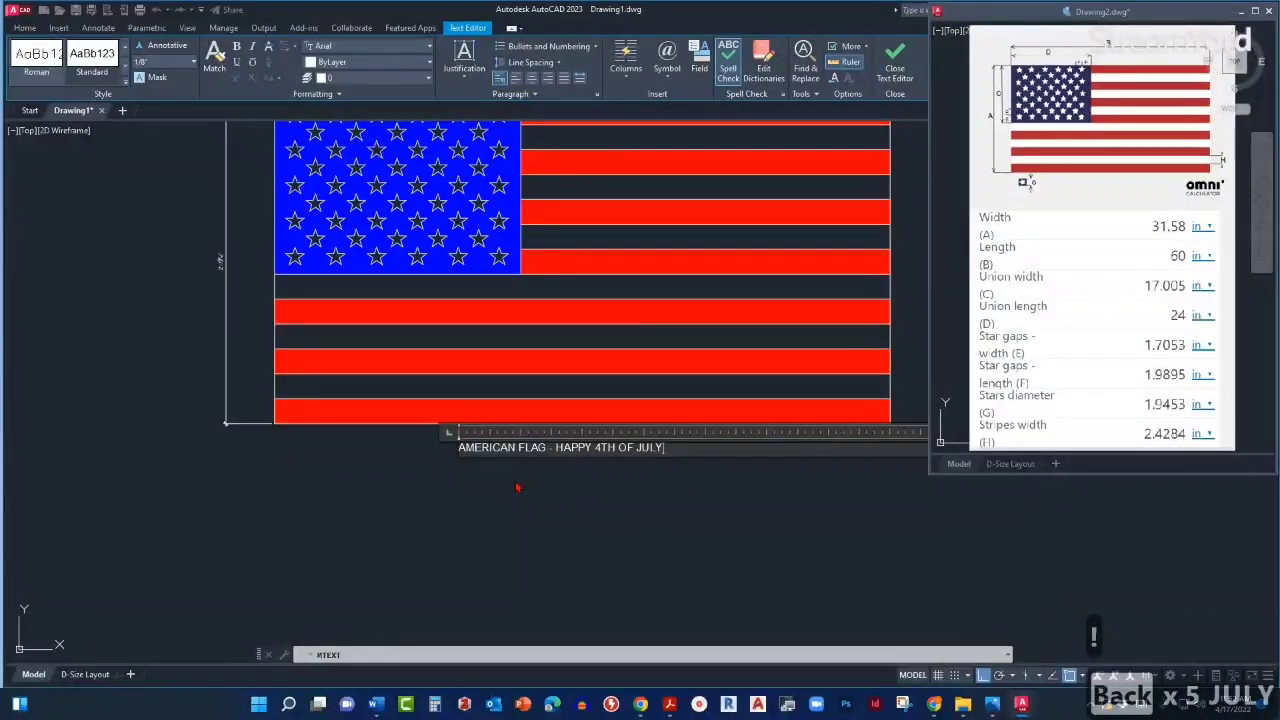
{"action": "type", "text": "!"}
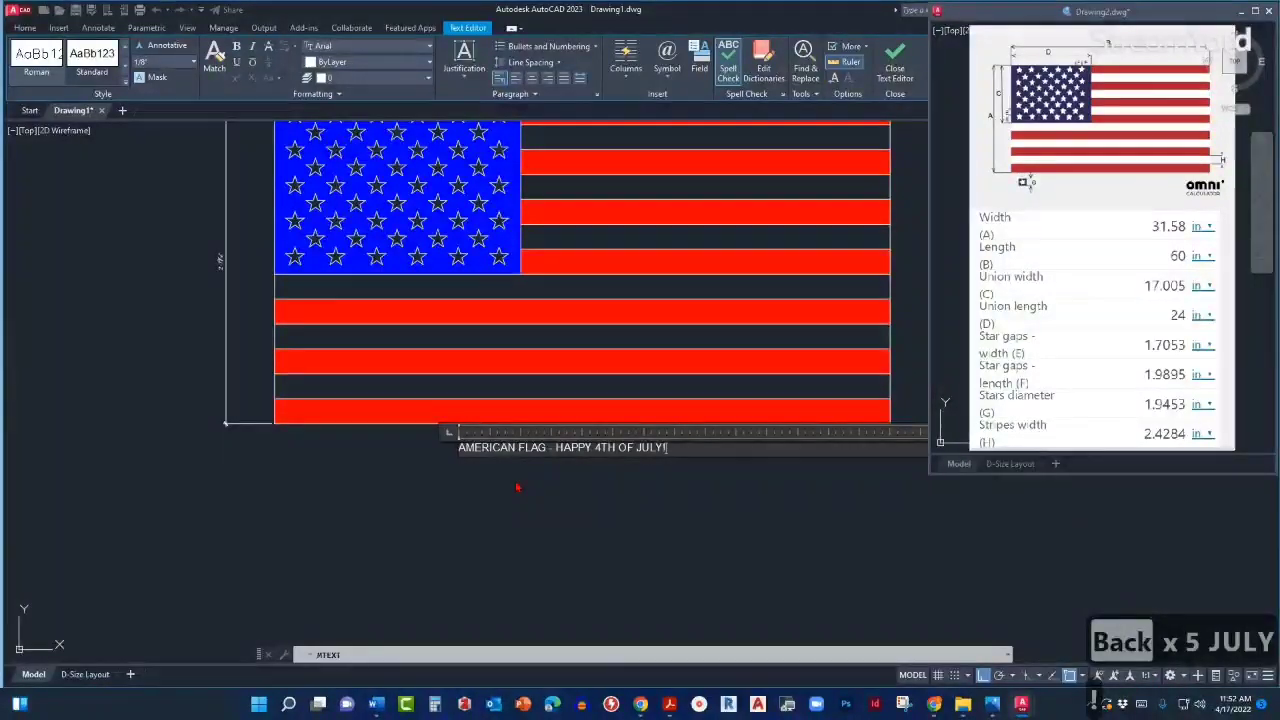
{"action": "left_click", "coordinate": [517, 487]}
Check the caption's size against the flag, then look up the title text height for the 3"=1'-0" scale in the scale factor PDF.
{"action": "scroll", "coordinate": [600, 465], "scroll_direction": "up", "scroll_amount": 2}
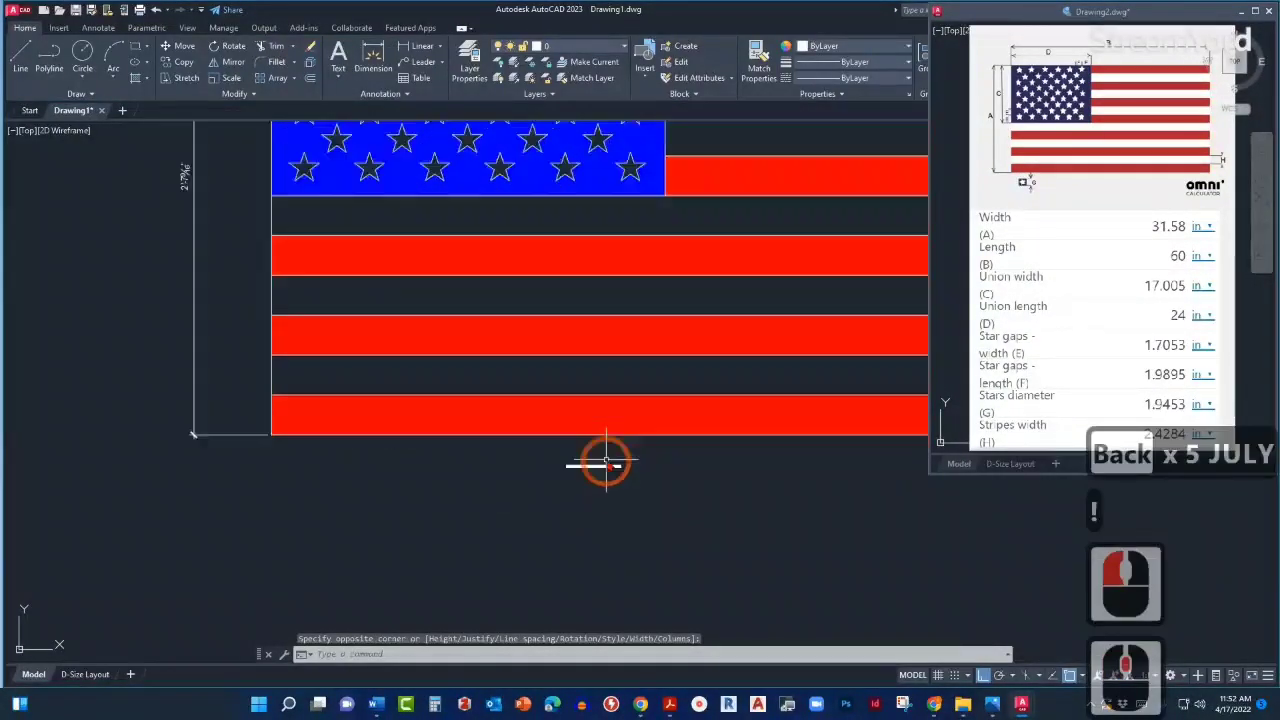
{"action": "scroll", "coordinate": [605, 463], "scroll_direction": "up", "scroll_amount": 2}
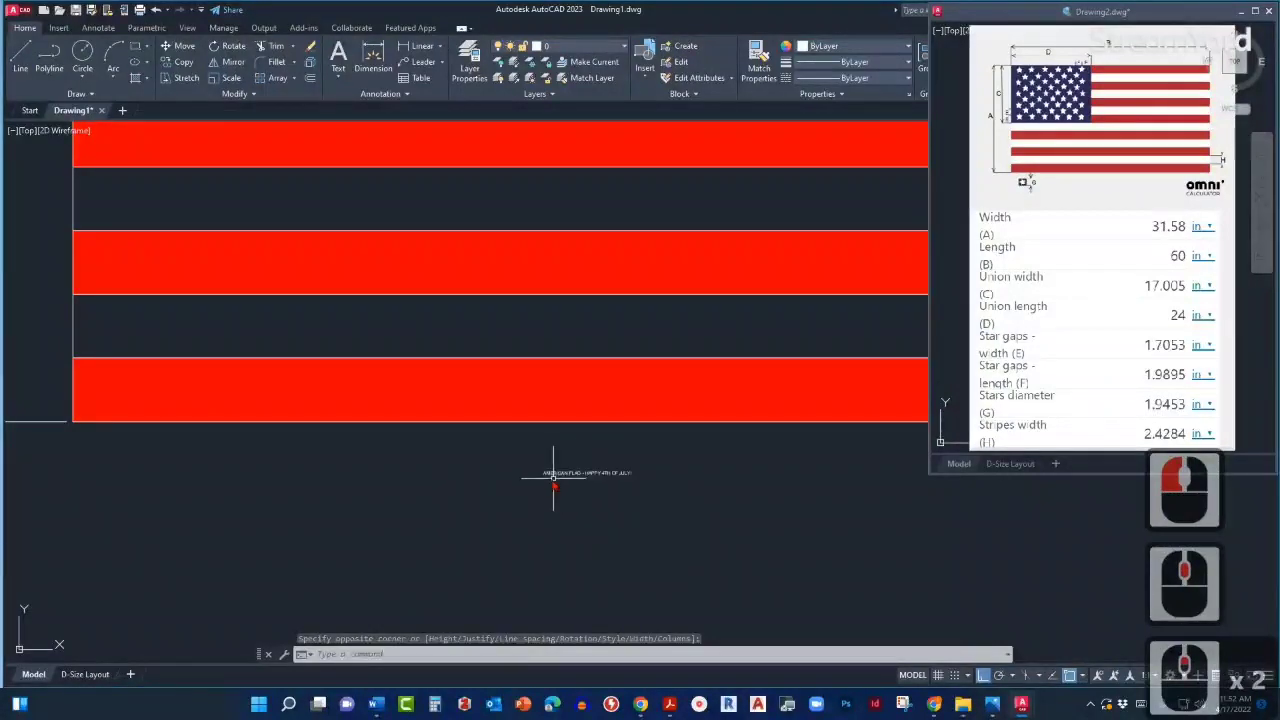
{"action": "scroll", "coordinate": [553, 478], "scroll_direction": "down", "scroll_amount": 2}
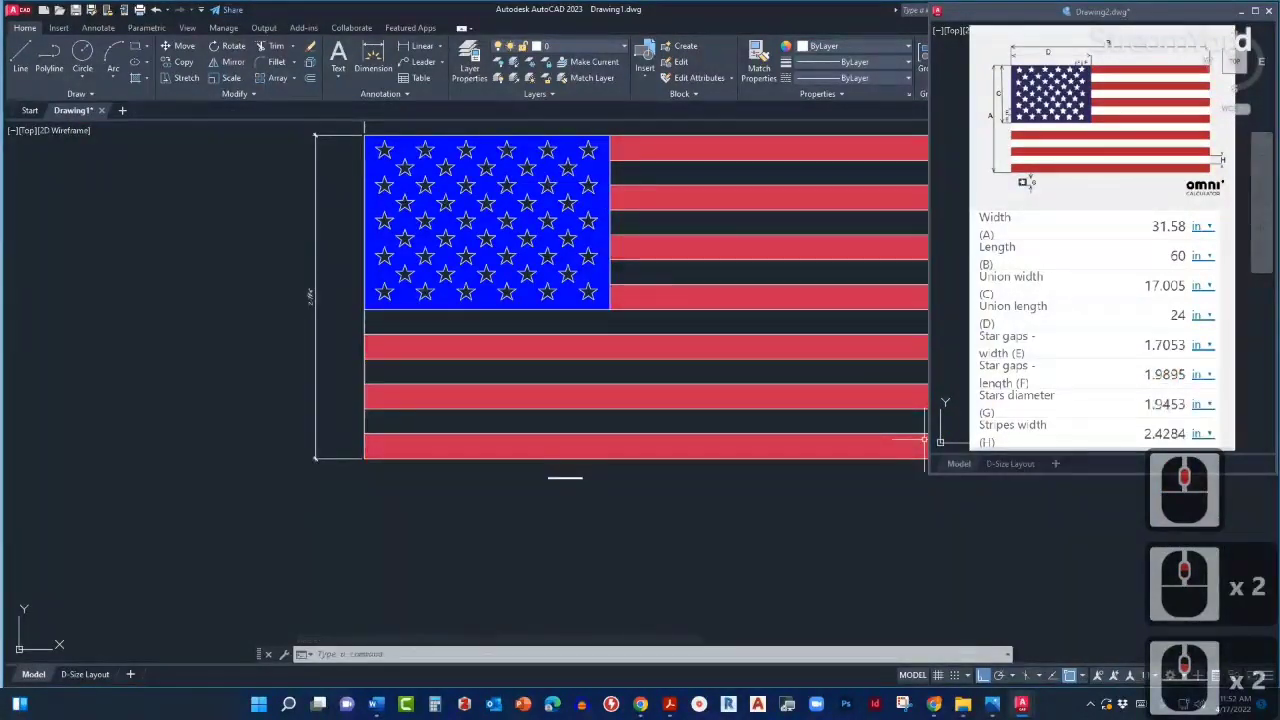
{"action": "left_click", "coordinate": [669, 703]}
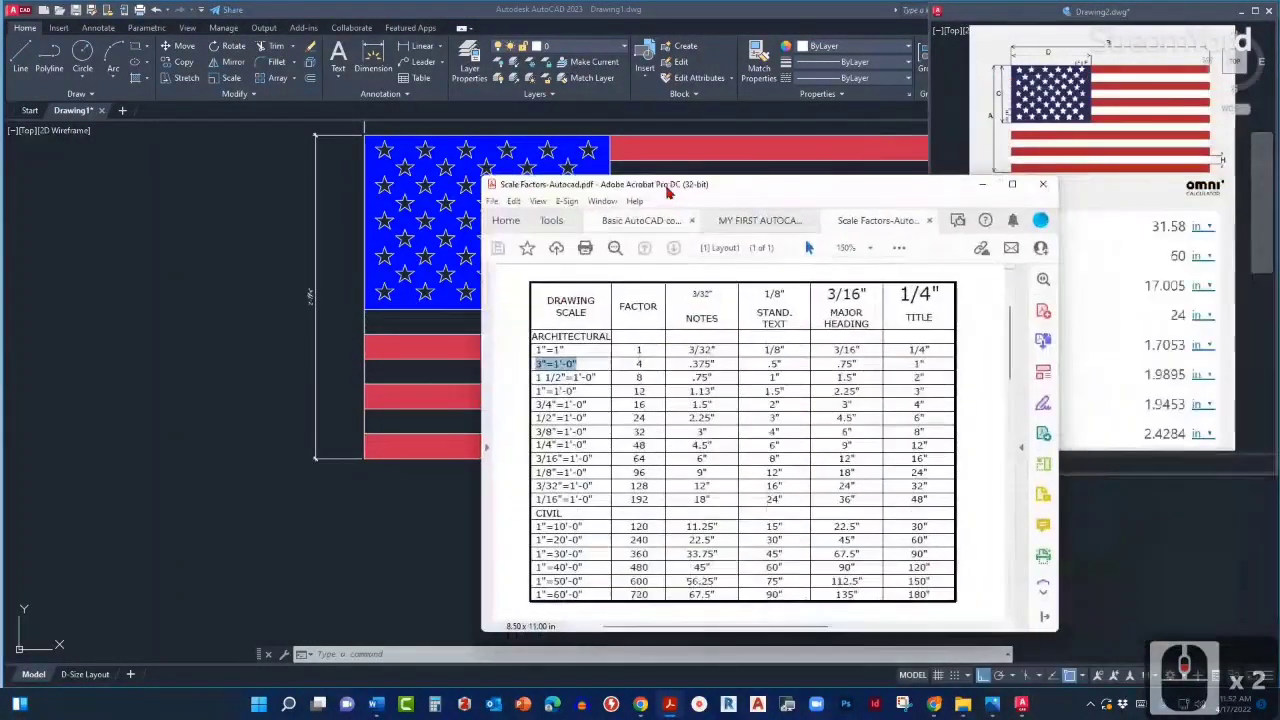
{"action": "left_click_drag", "start_coordinate": [669, 190], "coordinate": [559, 132]}
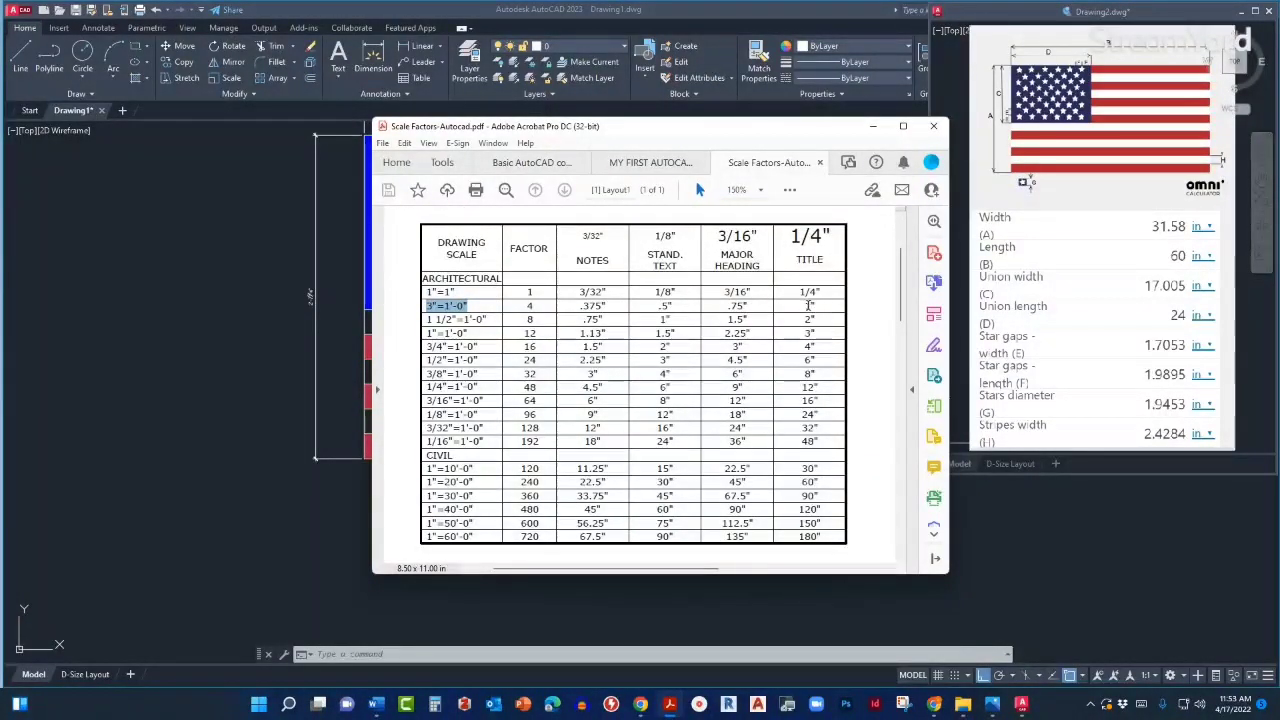
Highlight the 3"=1'-0" title text height in the scale factor PDF and move the PDF window clear of the drawing.
{"action": "double_click", "coordinate": [808, 305]}
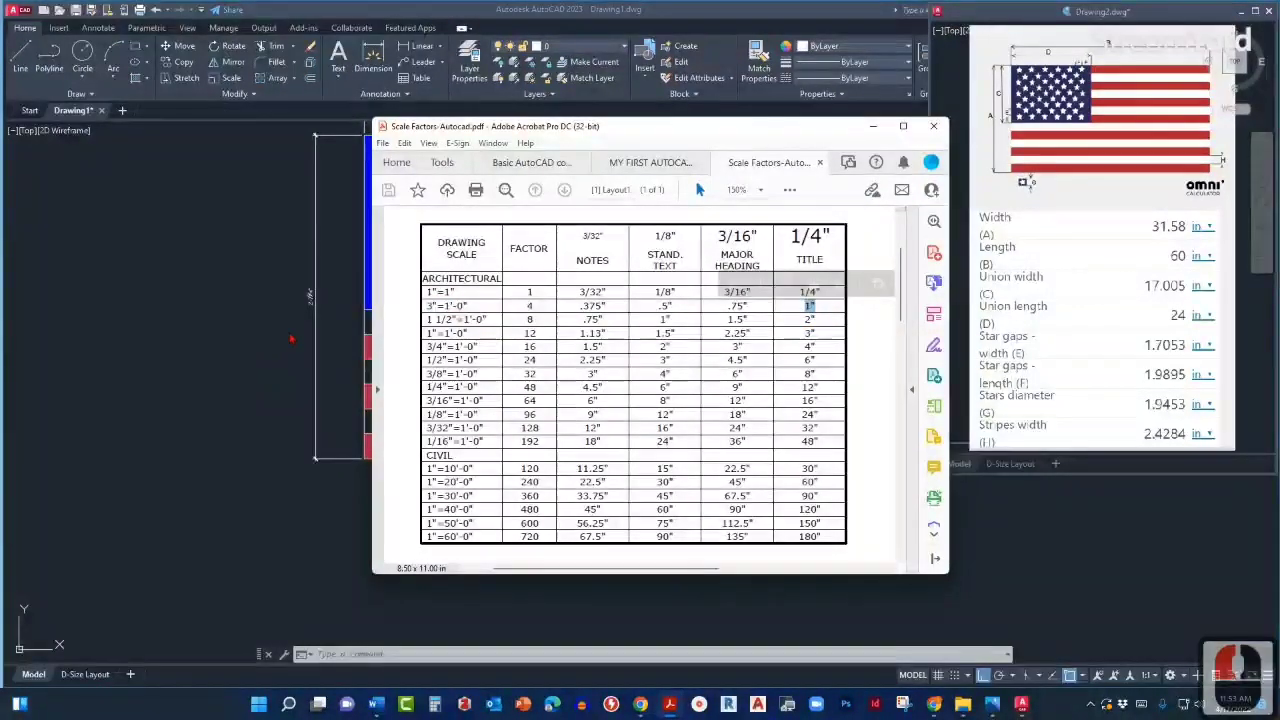
{"action": "left_click", "coordinate": [255, 343]}
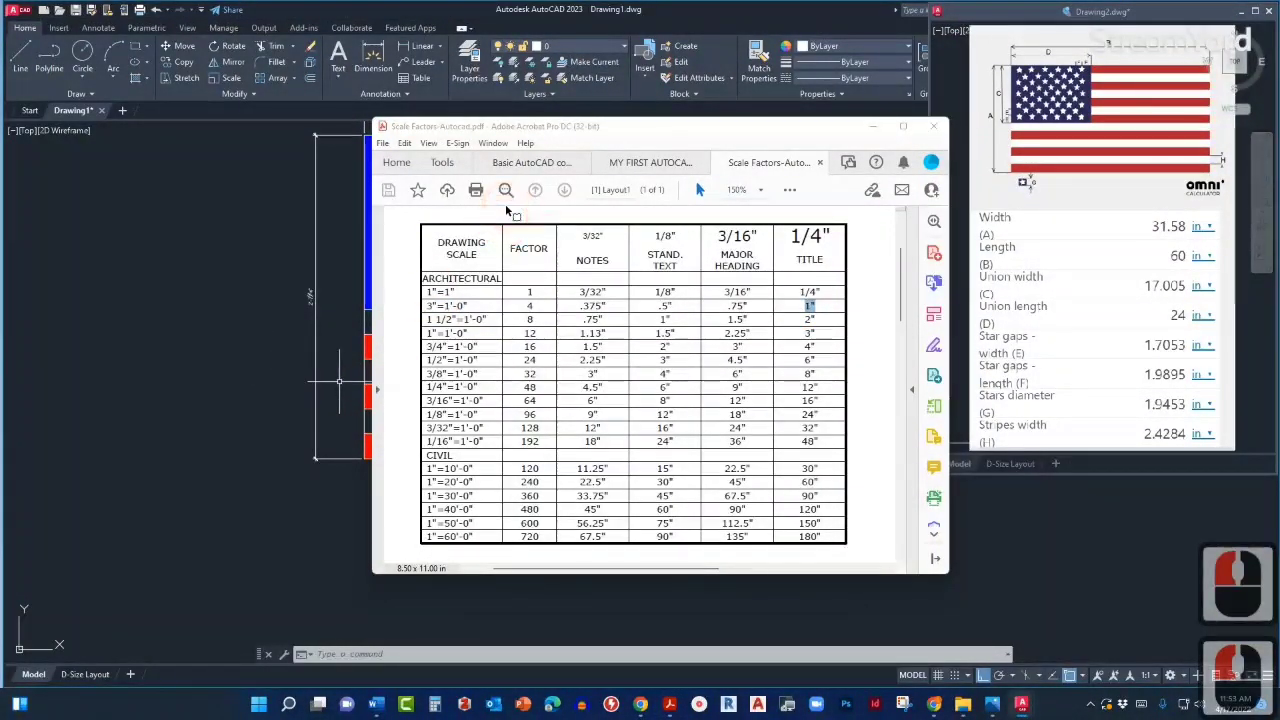
{"action": "mouse_move", "coordinate": [486, 129]}
{"action": "left_mouse_down"}
{"action": "mouse_move", "coordinate": [700, 137]}
{"action": "mouse_move", "coordinate": [1279, 260]}
{"action": "left_mouse_up"}
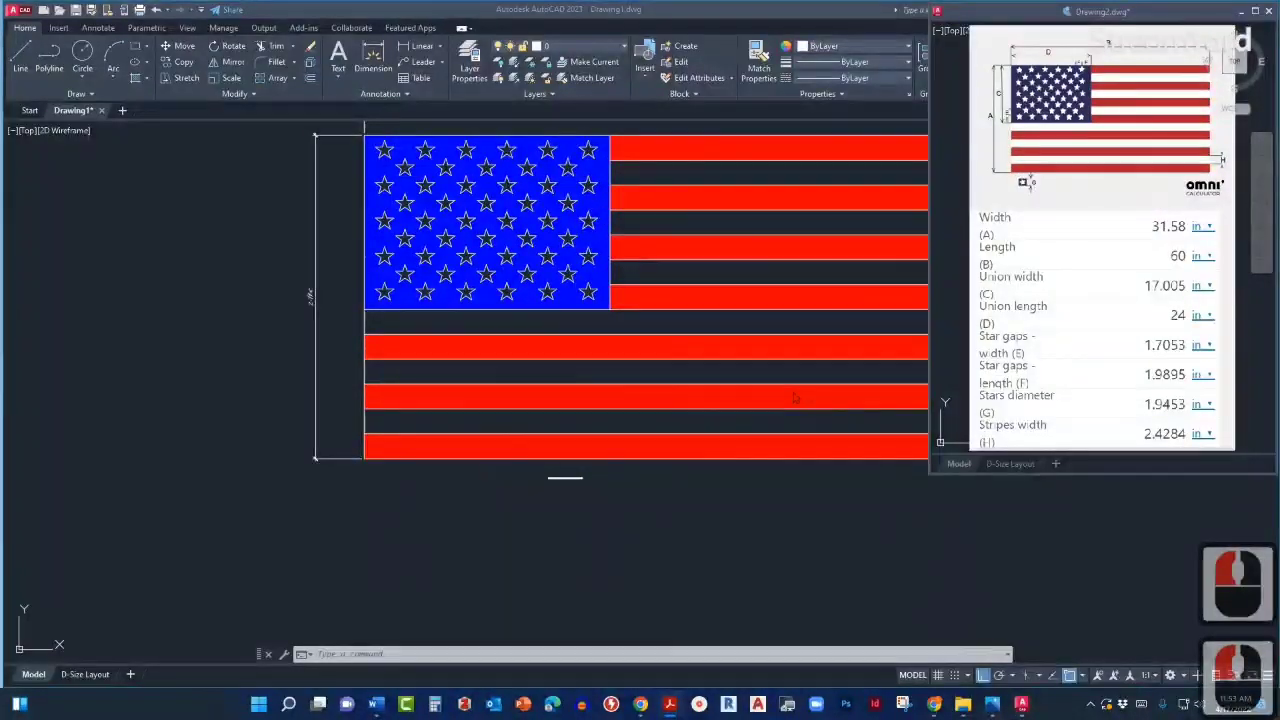
Open the Properties palette, dock it beside the drawing and widen it so the property values are fully readable.
{"action": "left_click", "coordinate": [552, 483]}
{"action": "scroll", "coordinate": [552, 483], "scroll_direction": "up", "scroll_amount": 4}
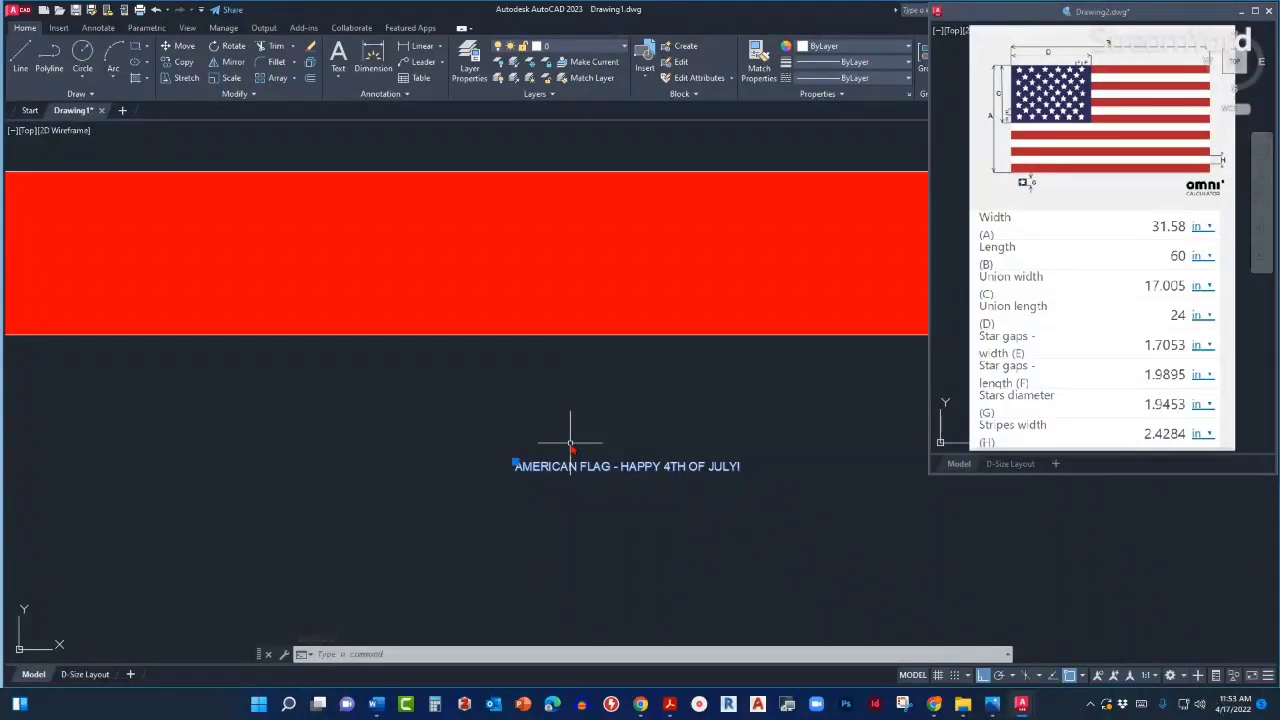
{"action": "key", "text": "Escape"}
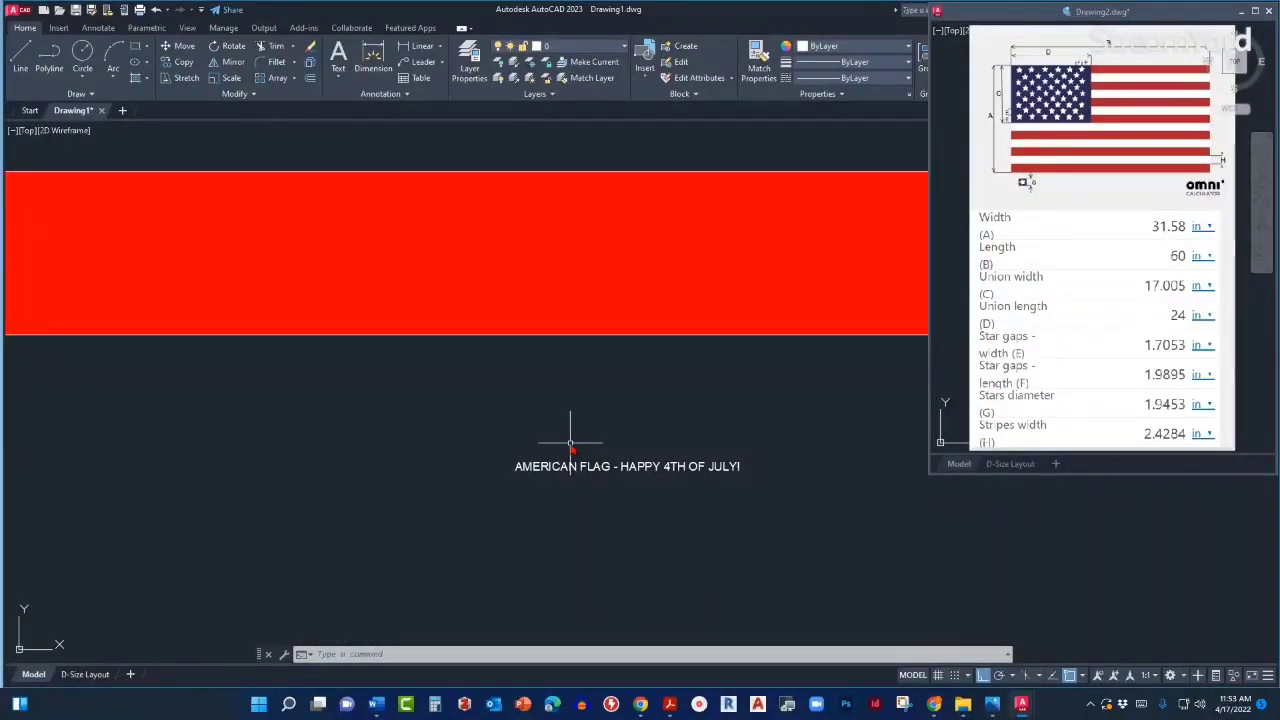
{"action": "type", "text": "p"}
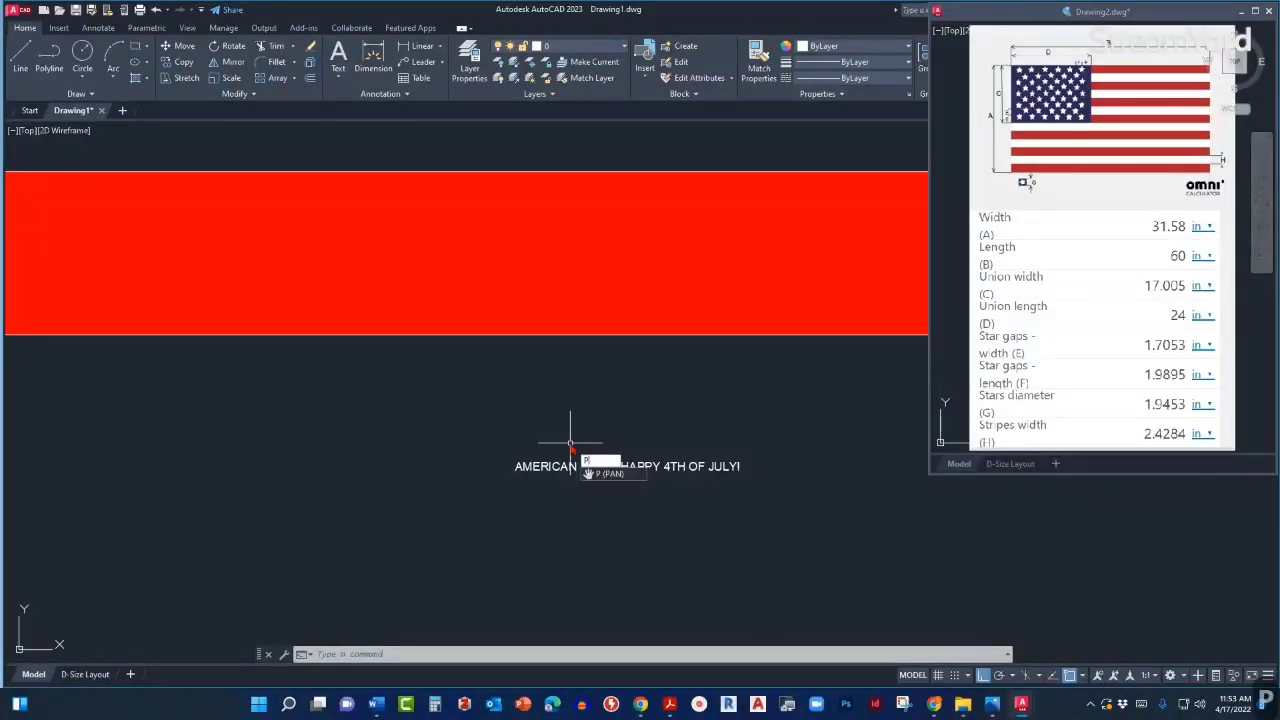
{"action": "type", "text": "r"}
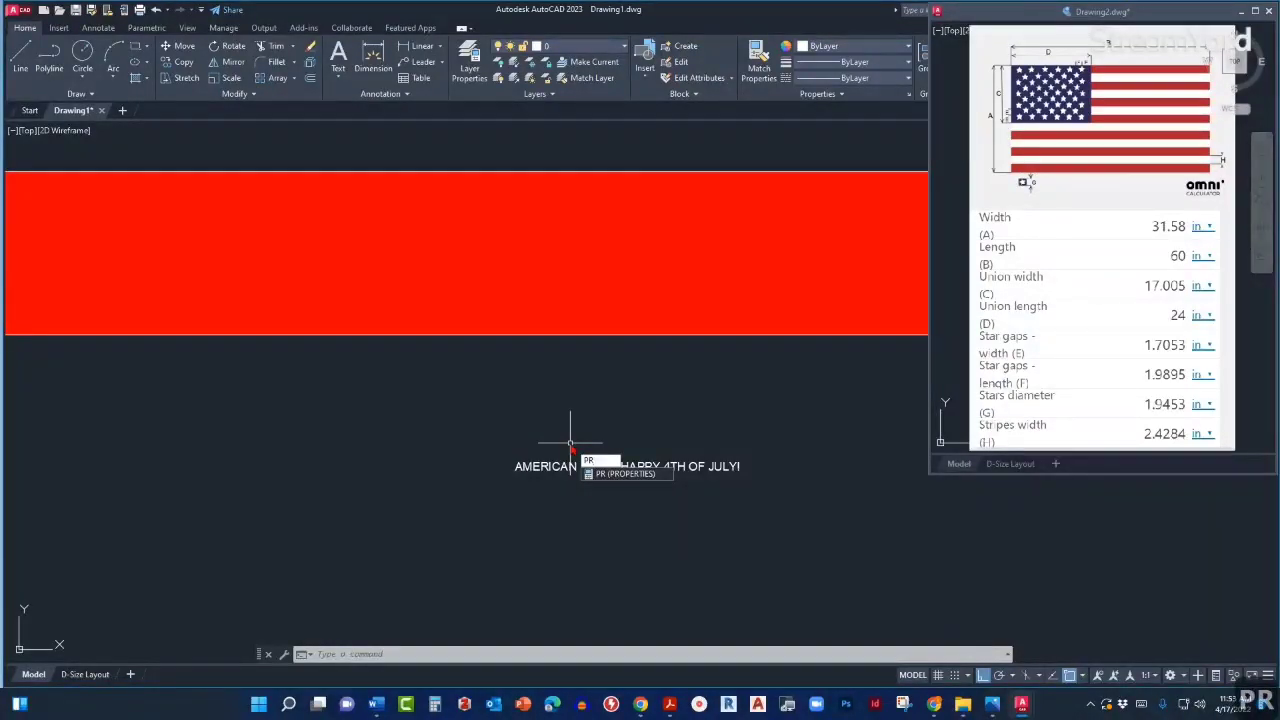
{"action": "key", "text": "Return"}
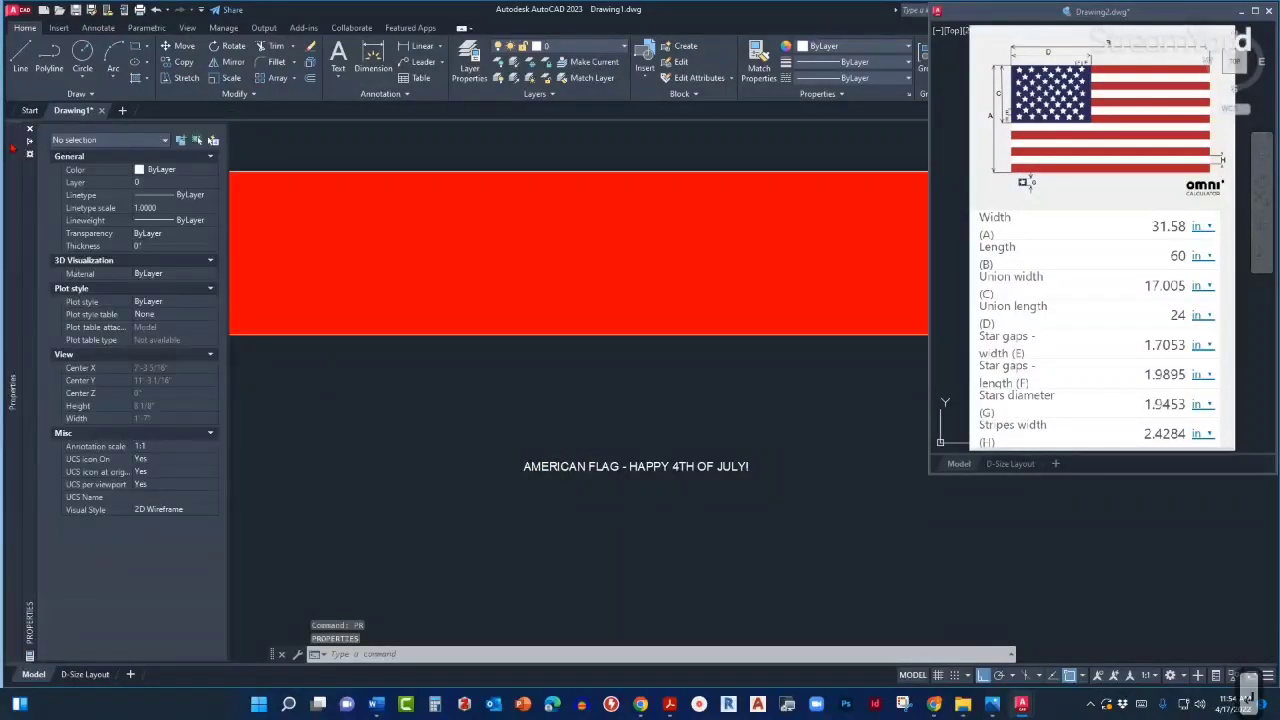
{"action": "left_click", "coordinate": [27, 140]}
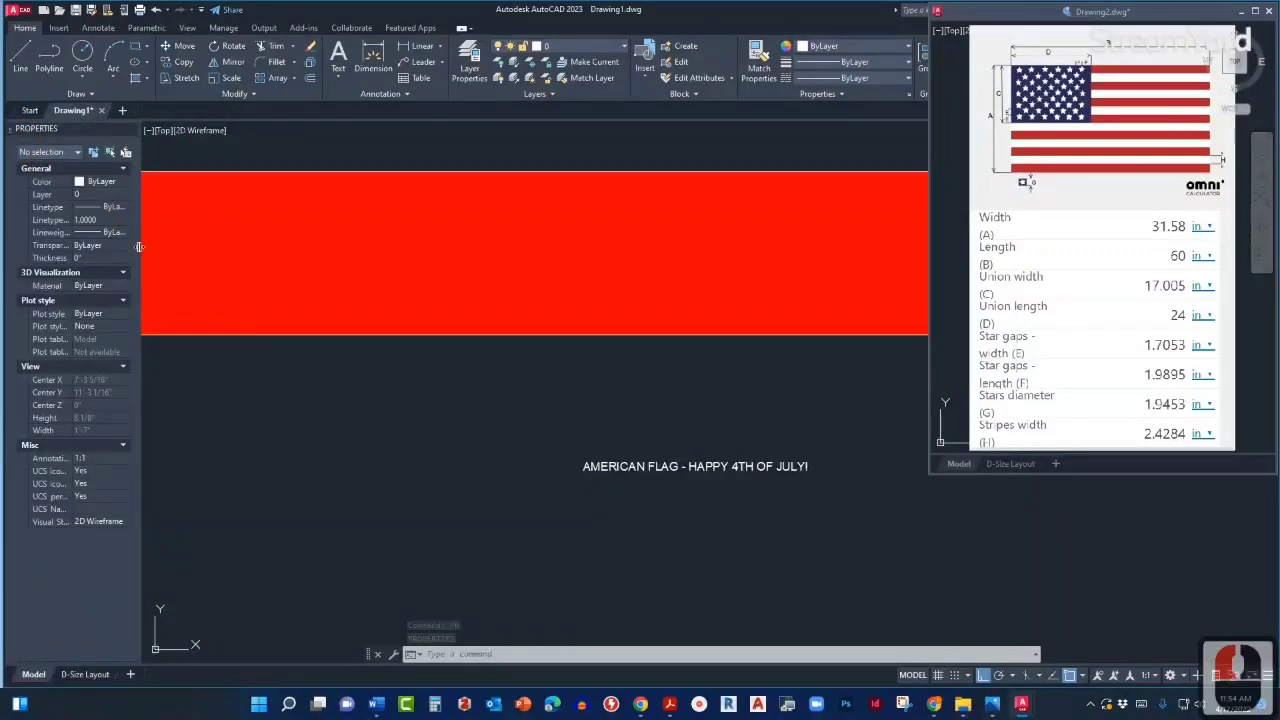
{"action": "left_click_drag", "start_coordinate": [139, 246], "coordinate": [216, 250]}
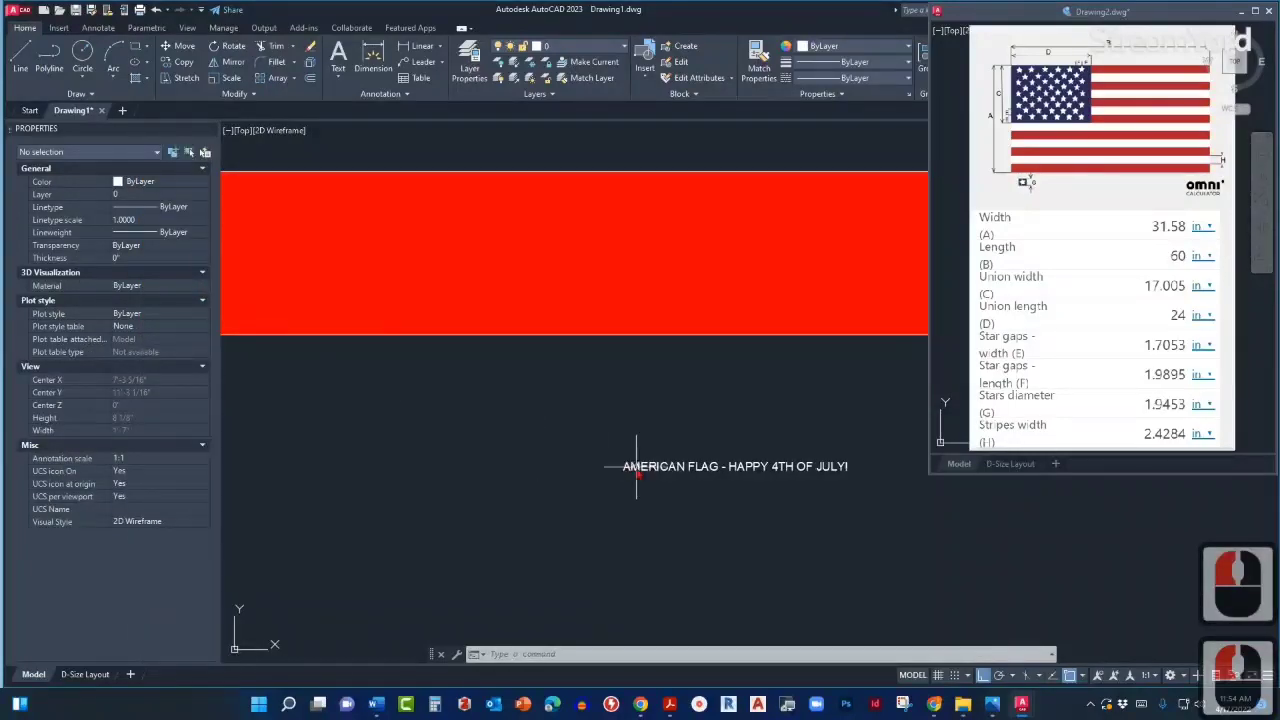
Set the text height of the caption below the flag to 1".
{"action": "left_click", "coordinate": [636, 466]}
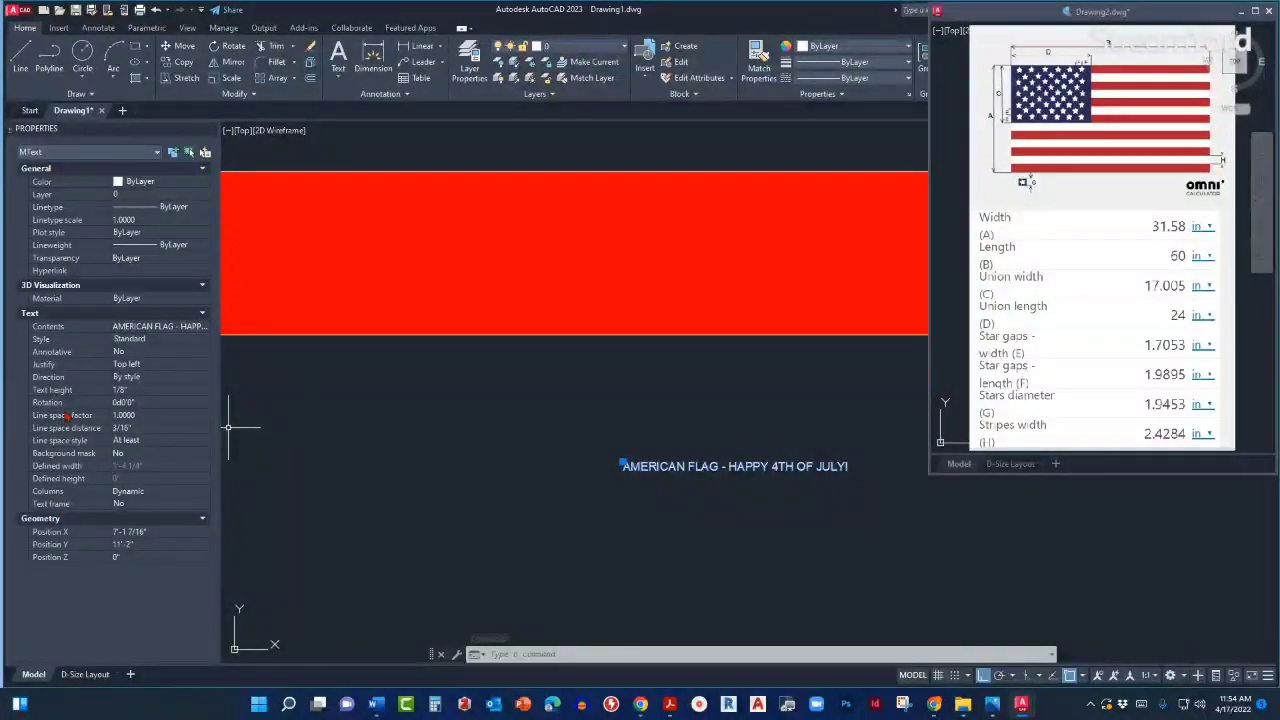
{"action": "left_click", "coordinate": [130, 390]}
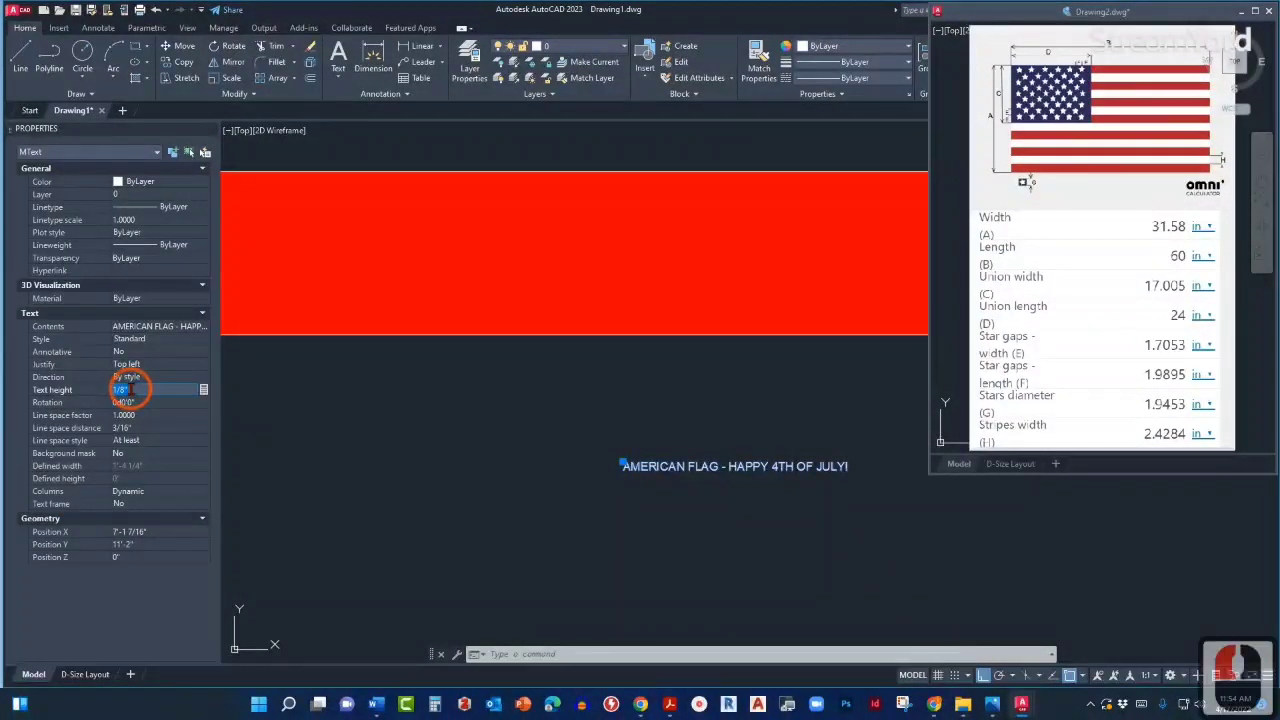
{"action": "type", "text": "1"}
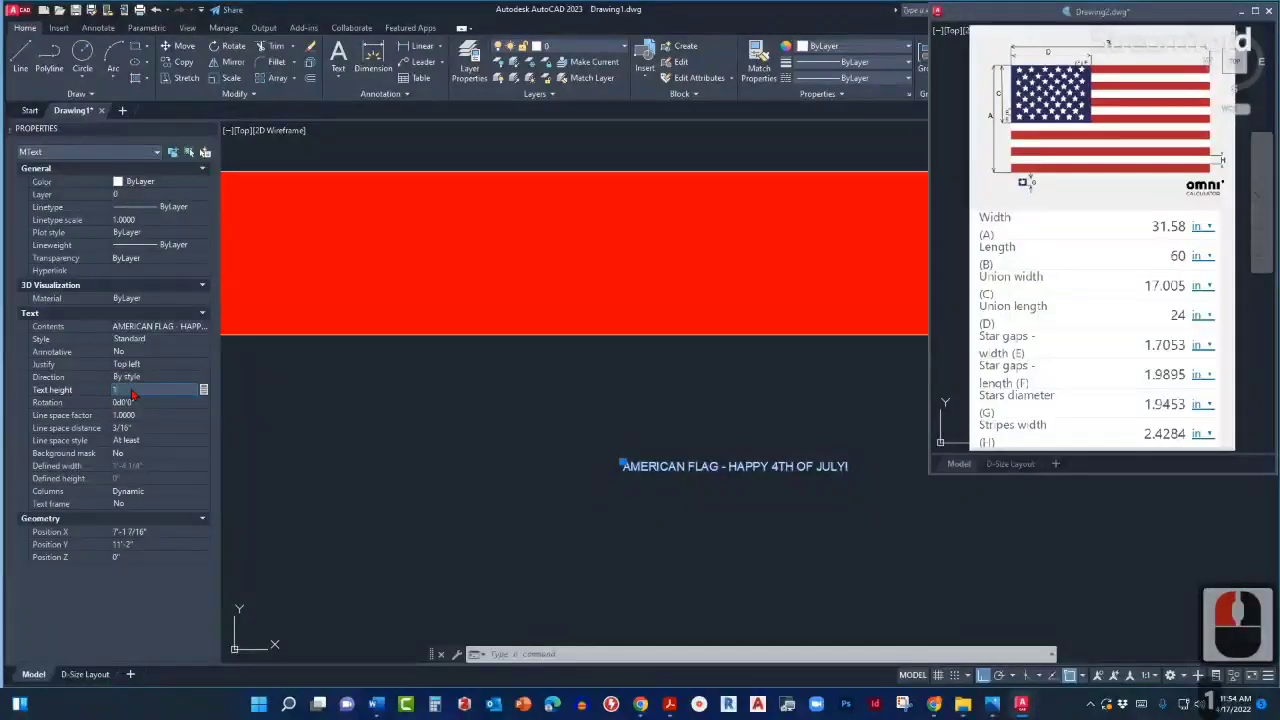
{"action": "left_click", "coordinate": [132, 401]}
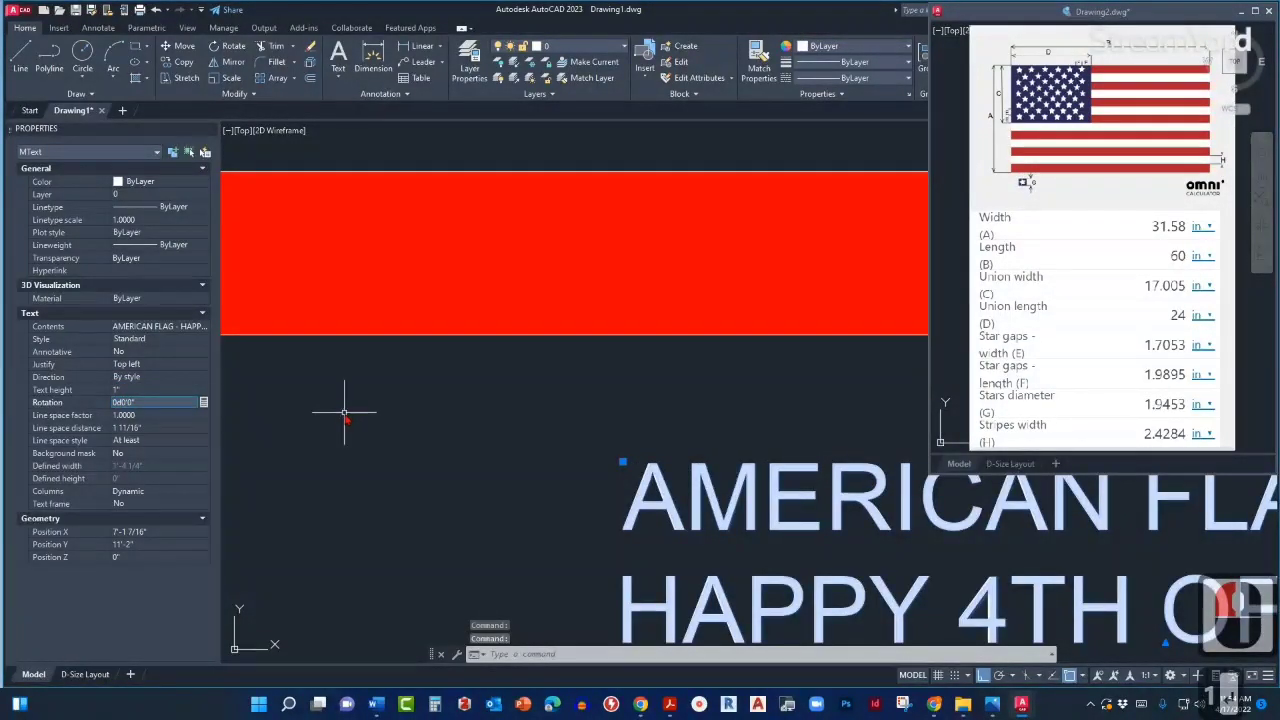
Widen the caption's text box so the text fits on a single line, and close the Properties palette.
{"action": "scroll", "coordinate": [344, 412], "scroll_direction": "down", "scroll_amount": 4}
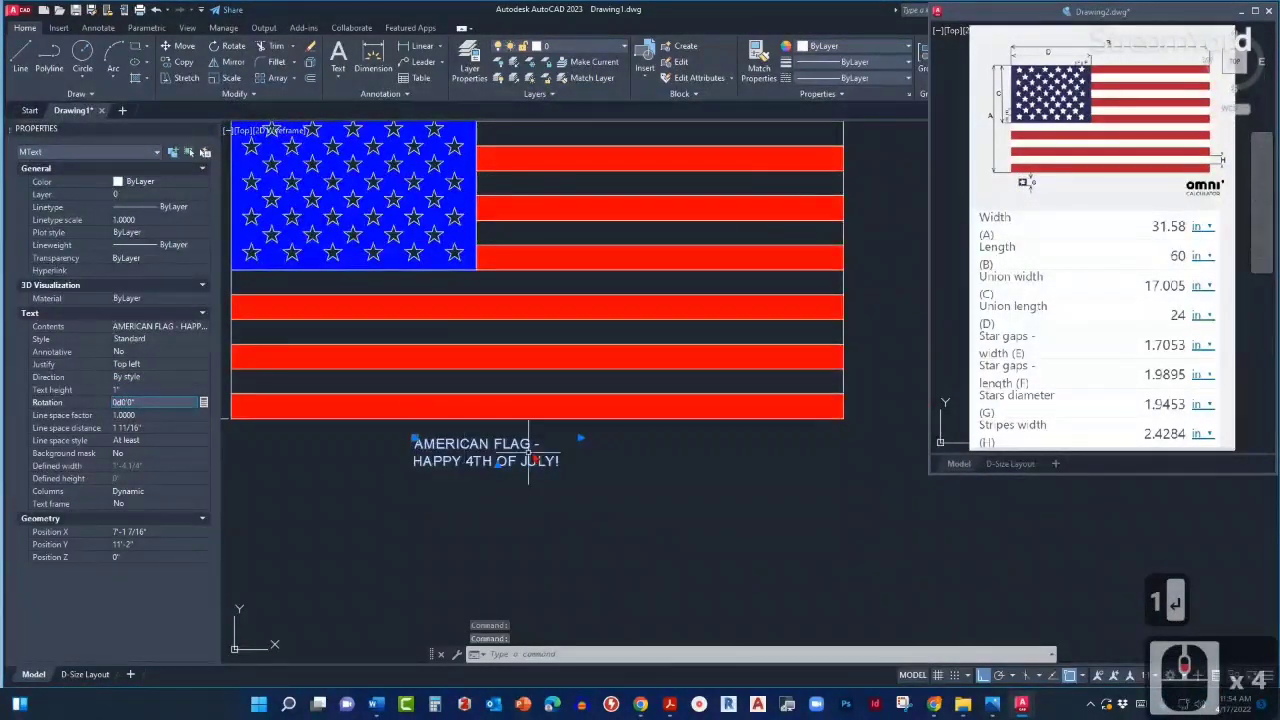
{"action": "left_click_drag", "start_coordinate": [577, 438], "coordinate": [740, 447]}
{"action": "left_click", "coordinate": [740, 447]}
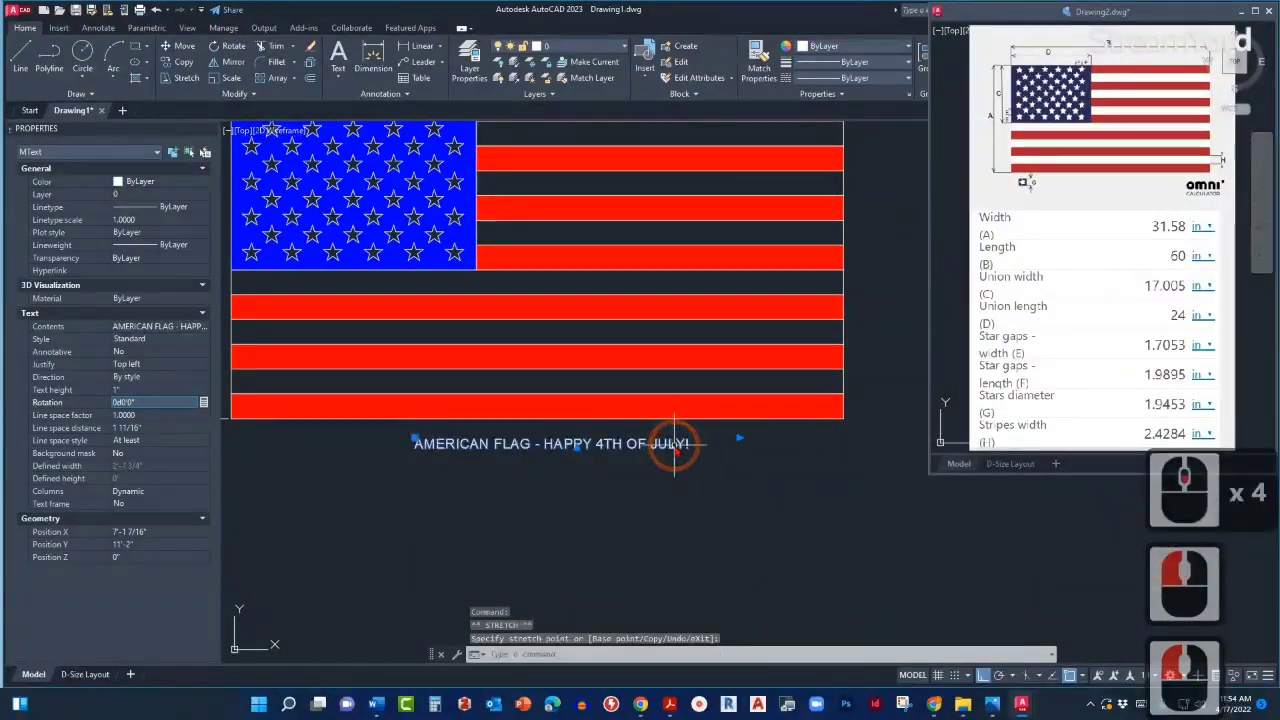
{"action": "left_click", "coordinate": [210, 128]}
{"action": "mouse_move", "coordinate": [379, 354]}
{"action": "middle_mouse_down"}
{"action": "mouse_move", "coordinate": [466, 491]}
{"action": "mouse_move", "coordinate": [586, 509]}
{"action": "middle_mouse_up"}
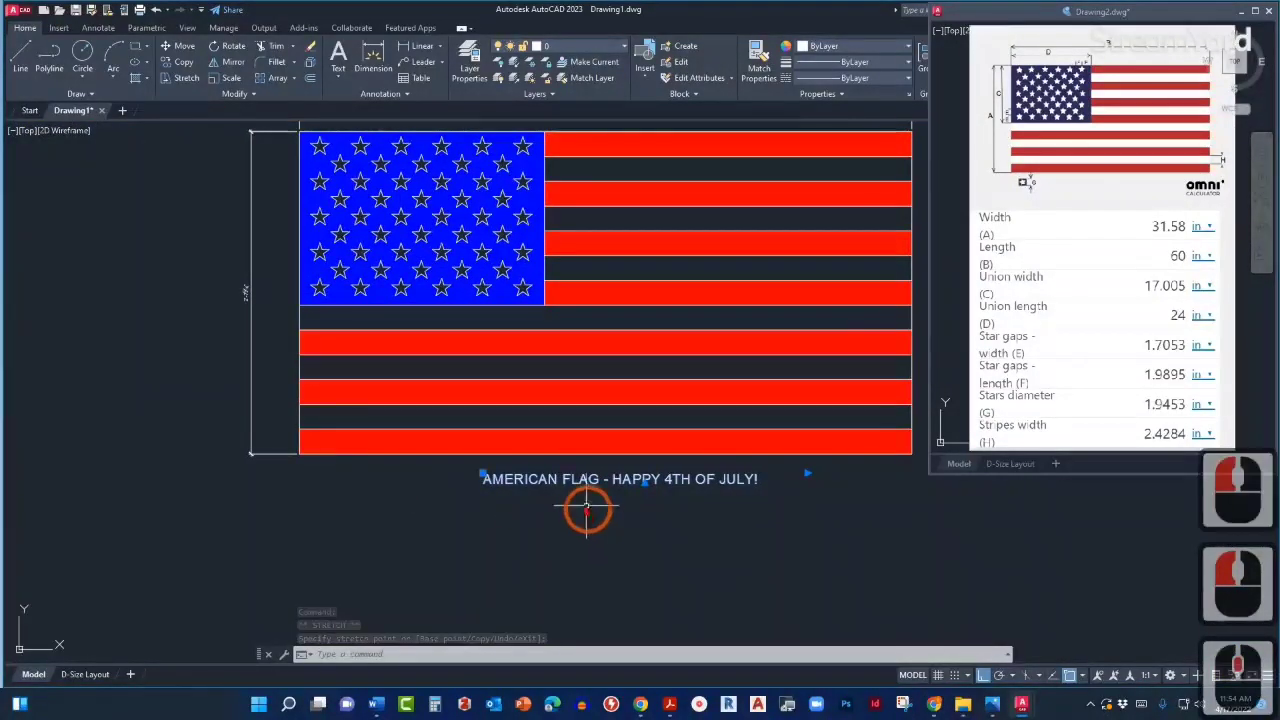
Check the enlarged caption's appearance in D-Size Layout and return to model space.
{"action": "mouse_move", "coordinate": [584, 480]}
{"action": "left_mouse_down"}
{"action": "mouse_move", "coordinate": [423, 523]}
{"action": "mouse_move", "coordinate": [95, 672]}
{"action": "left_mouse_up"}
{"action": "left_click", "coordinate": [85, 674]}
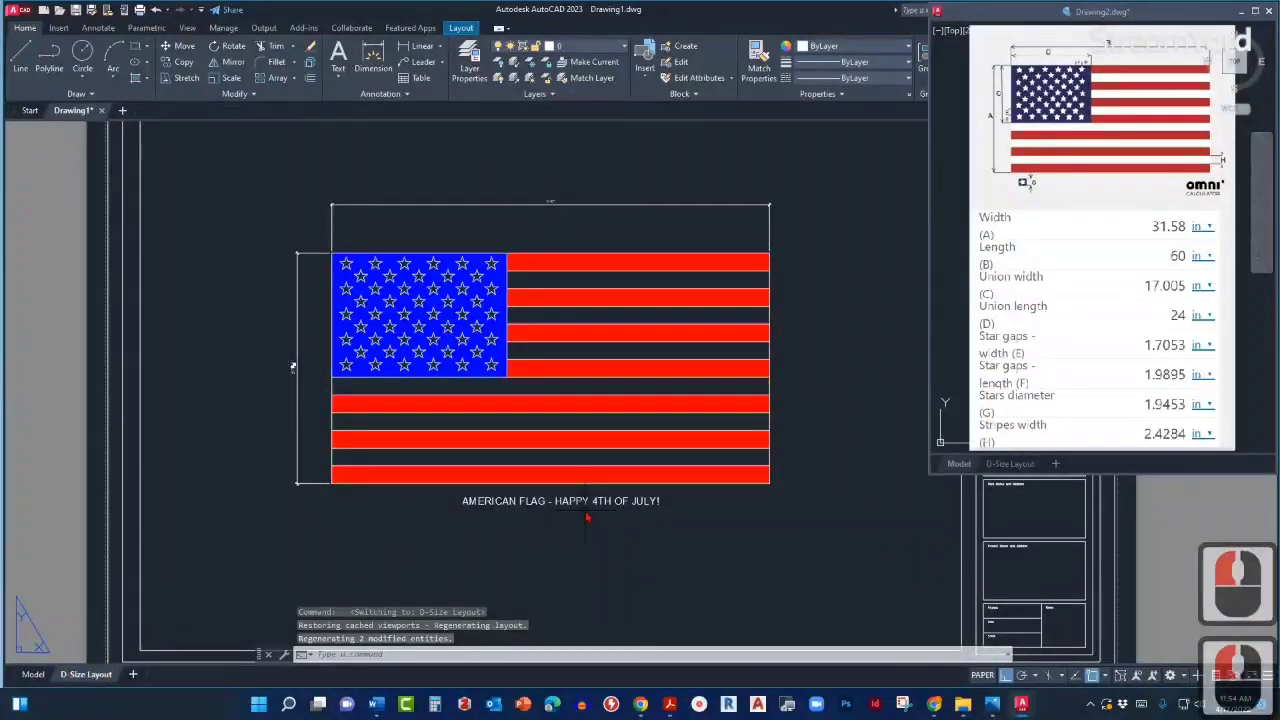
{"action": "right_click", "coordinate": [190, 592]}
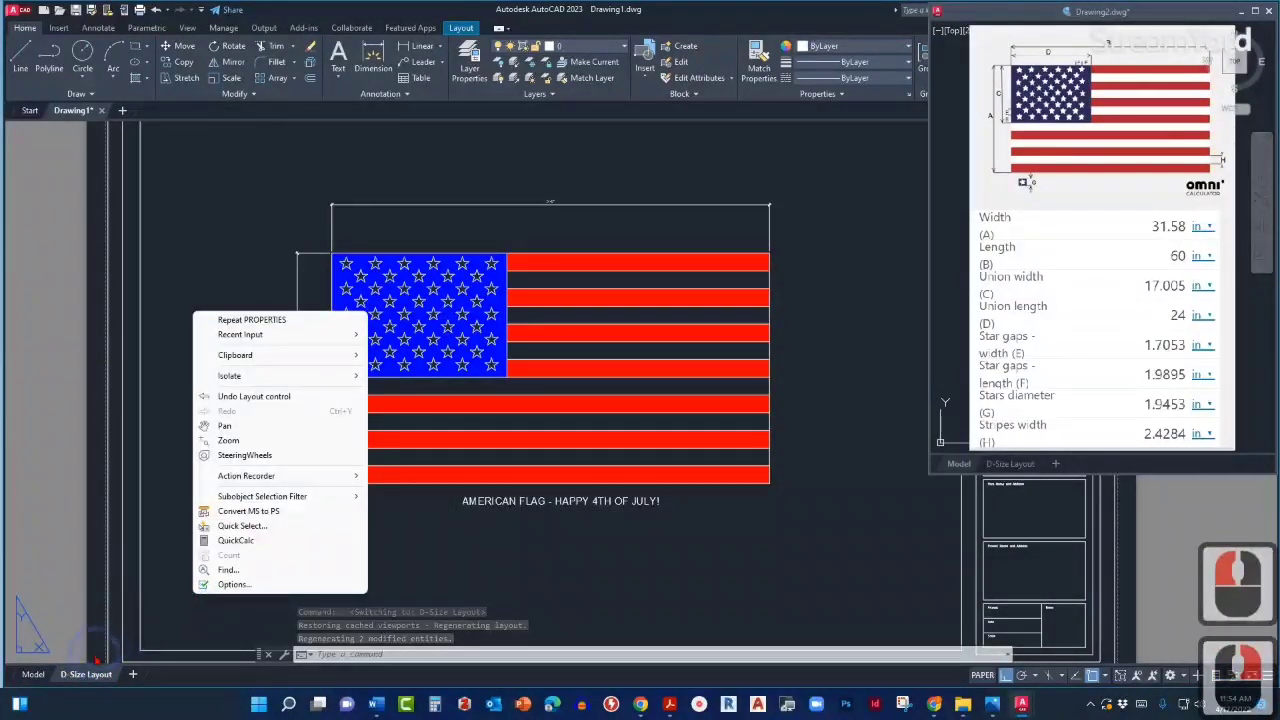
{"action": "key", "text": "Escape"}
{"action": "left_click", "coordinate": [33, 674]}
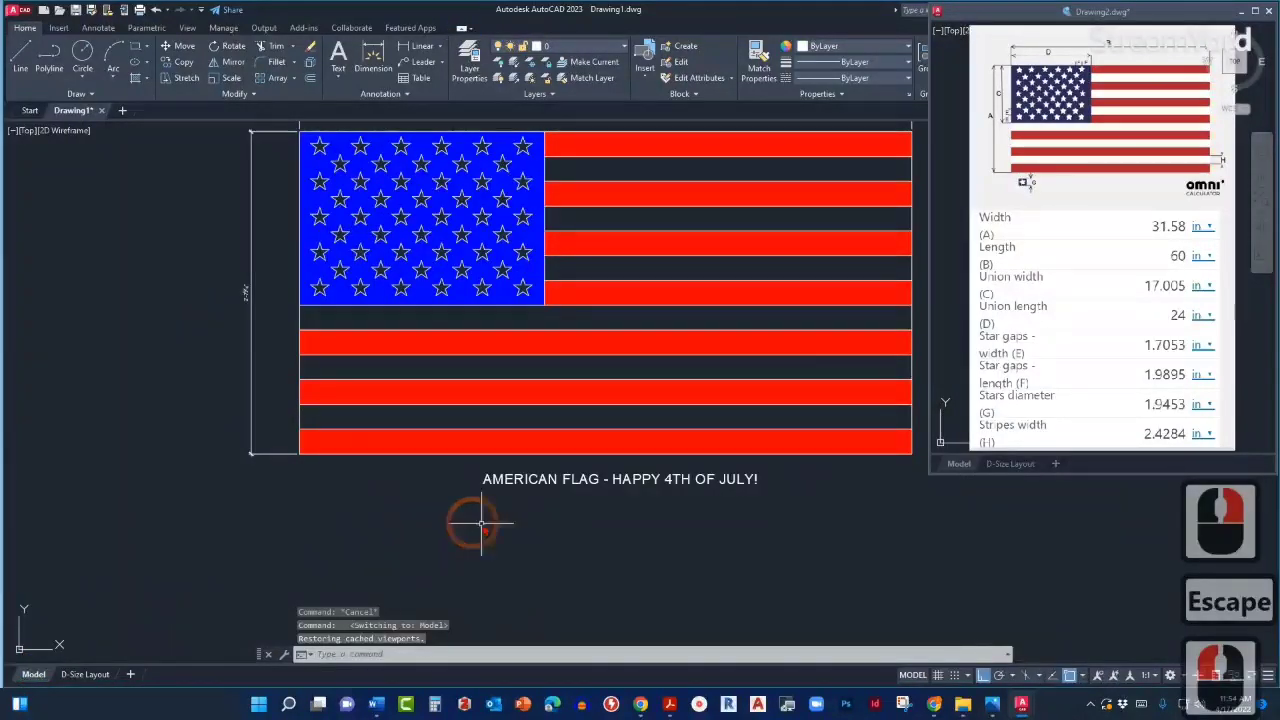
Draw a horizontal line just under the caption, extending slightly past both ends of the text.
{"action": "scroll", "coordinate": [471, 529], "scroll_direction": "down", "scroll_amount": 2}
{"action": "middle_click_drag", "start_coordinate": [534, 520], "coordinate": [537, 462]}
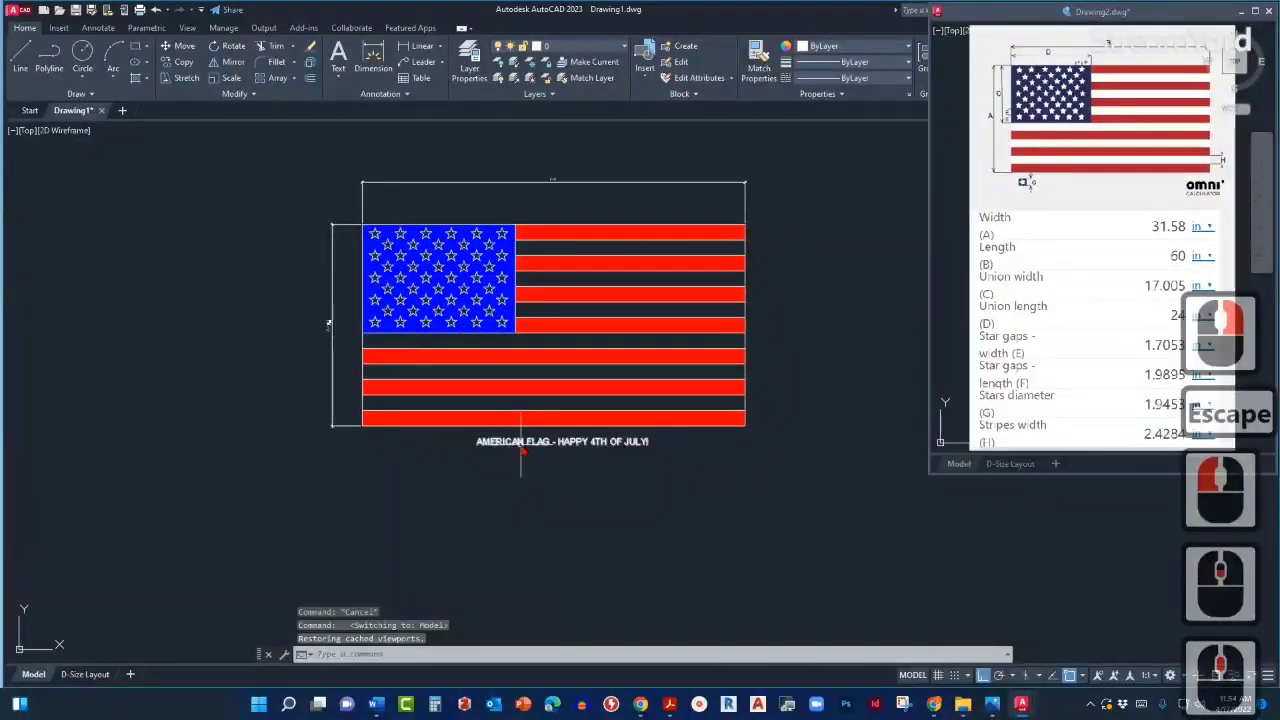
{"action": "left_click", "coordinate": [518, 442]}
{"action": "left_click_drag", "start_coordinate": [518, 446], "coordinate": [519, 456]}
{"action": "scroll", "coordinate": [538, 452], "scroll_direction": "up", "scroll_amount": 4}
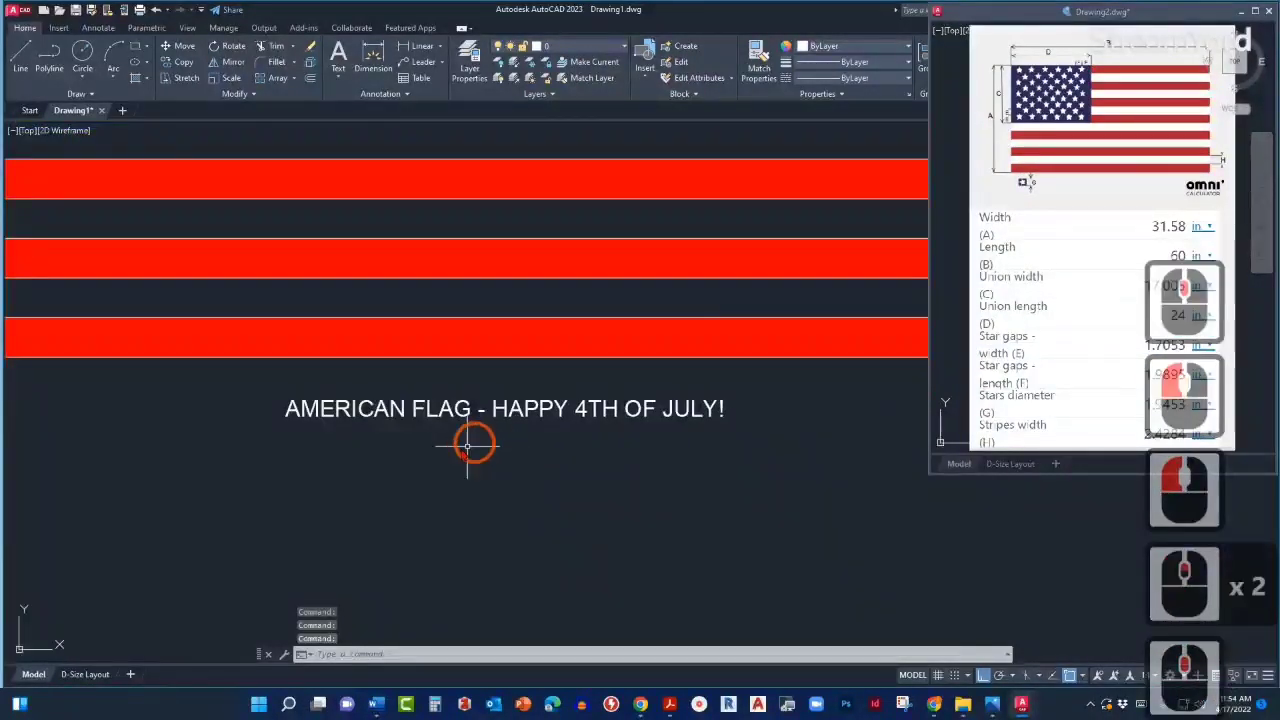
{"action": "type", "text": "L"}
{"action": "key", "text": "Return"}
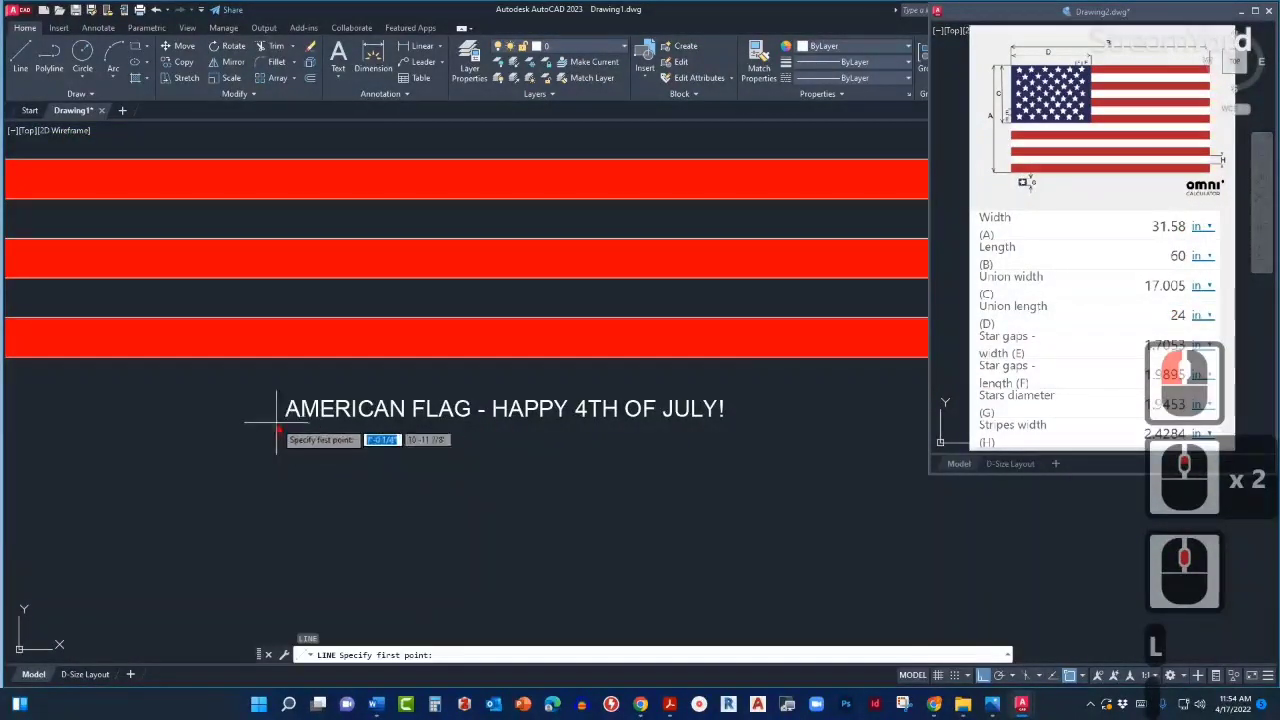
{"action": "left_click", "coordinate": [251, 427]}
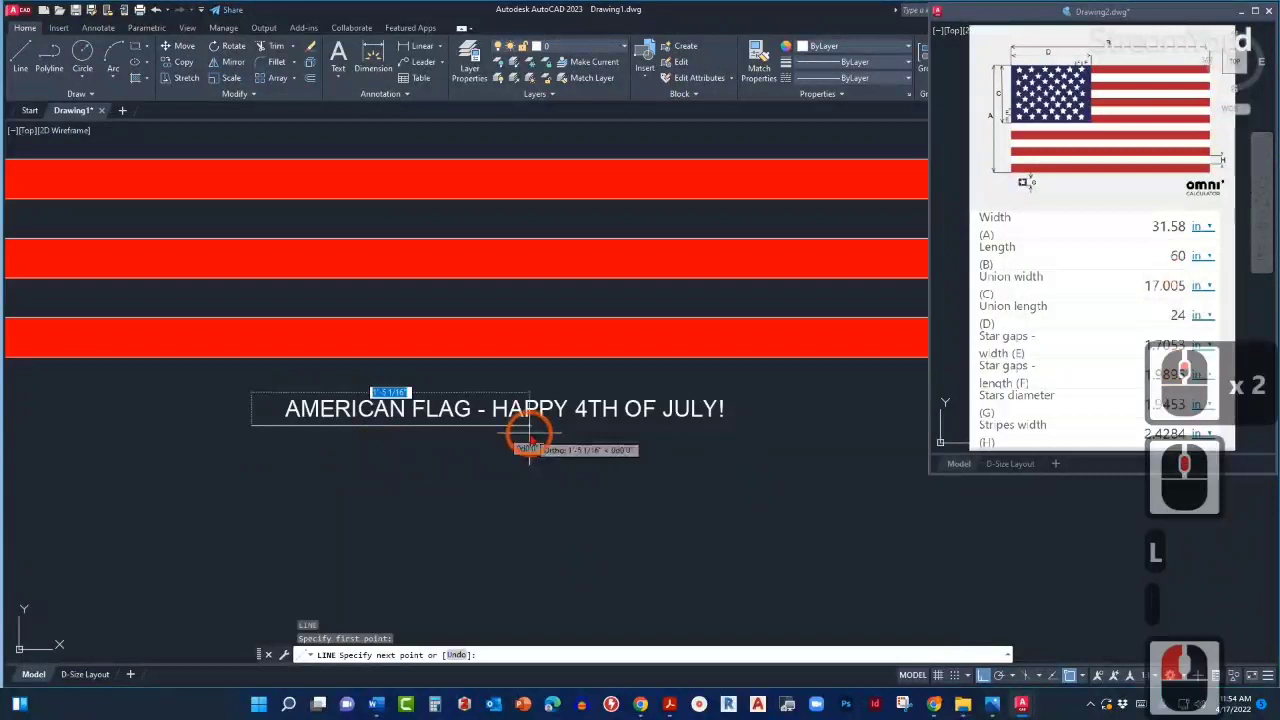
{"action": "left_click", "coordinate": [751, 428]}
{"action": "key", "text": "Escape"}
Copy the caption text straight down about 2" so the copy sits beneath the underline.
{"action": "middle_click_drag", "start_coordinate": [337, 410], "coordinate": [427, 393]}
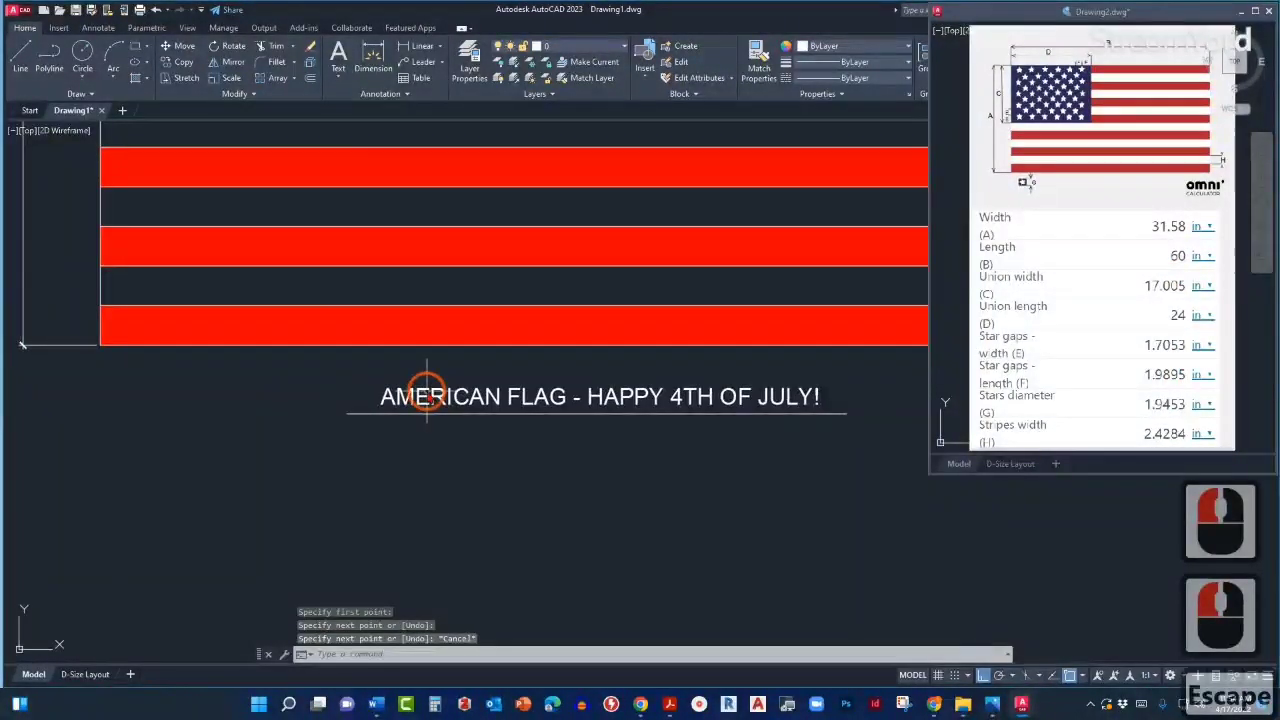
{"action": "left_click", "coordinate": [427, 393]}
{"action": "type", "text": "c"}
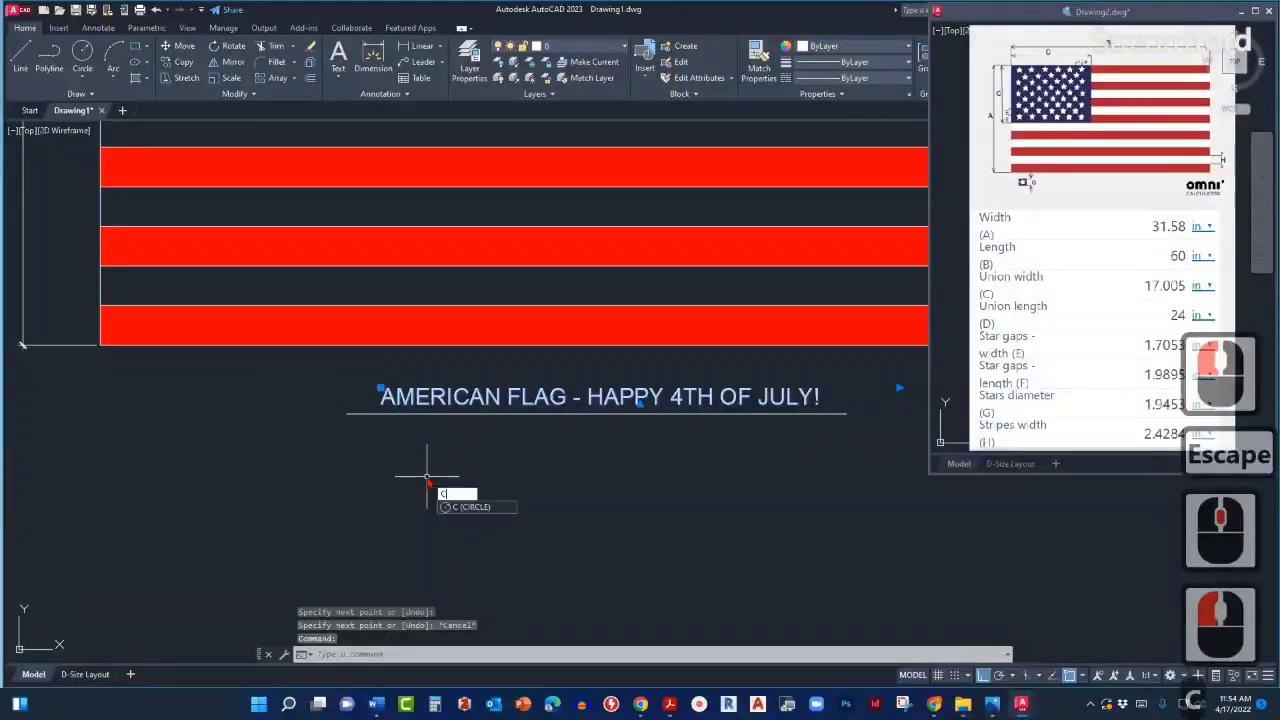
{"action": "type", "text": "o"}
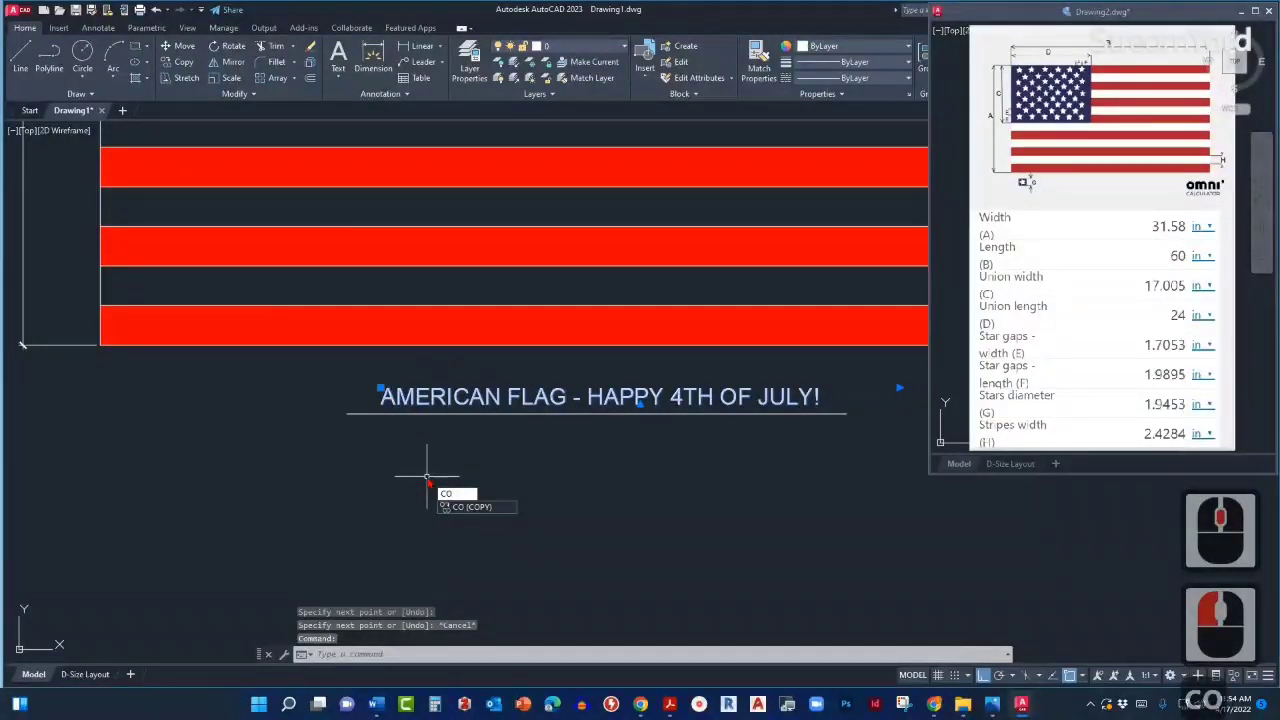
{"action": "key", "text": "Return"}
{"action": "left_click", "coordinate": [345, 445]}
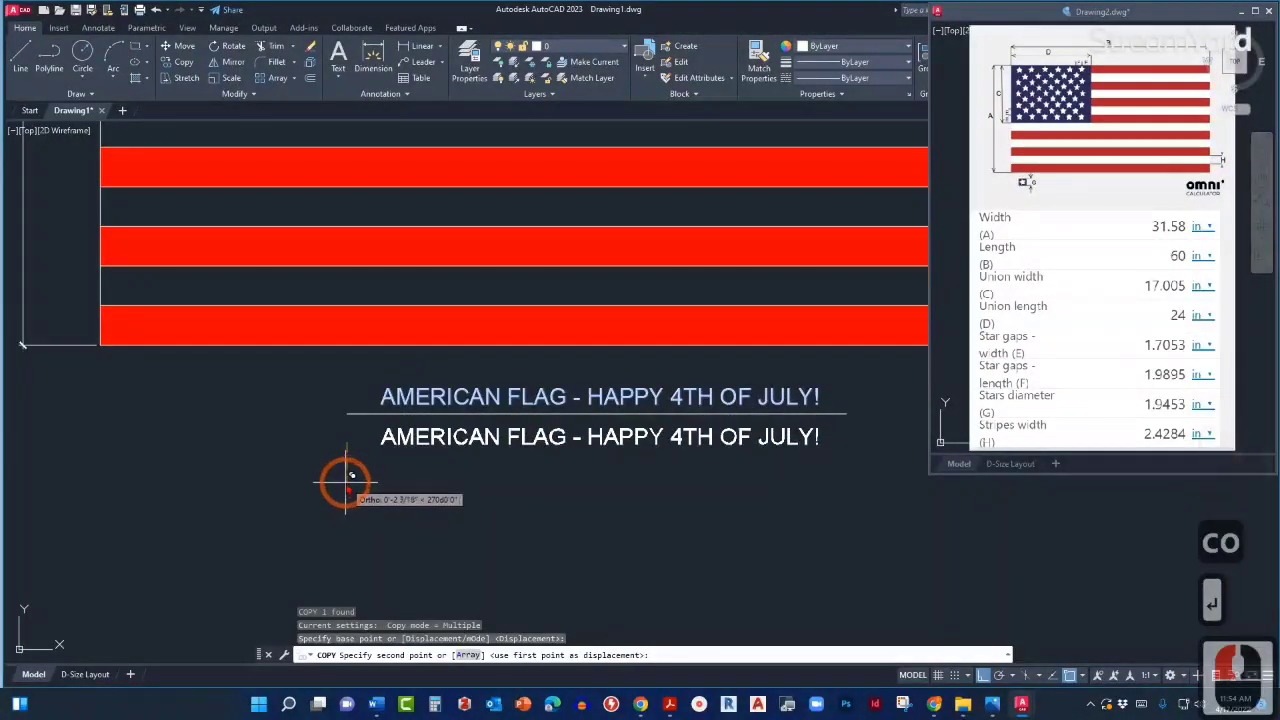
{"action": "left_click", "coordinate": [371, 463]}
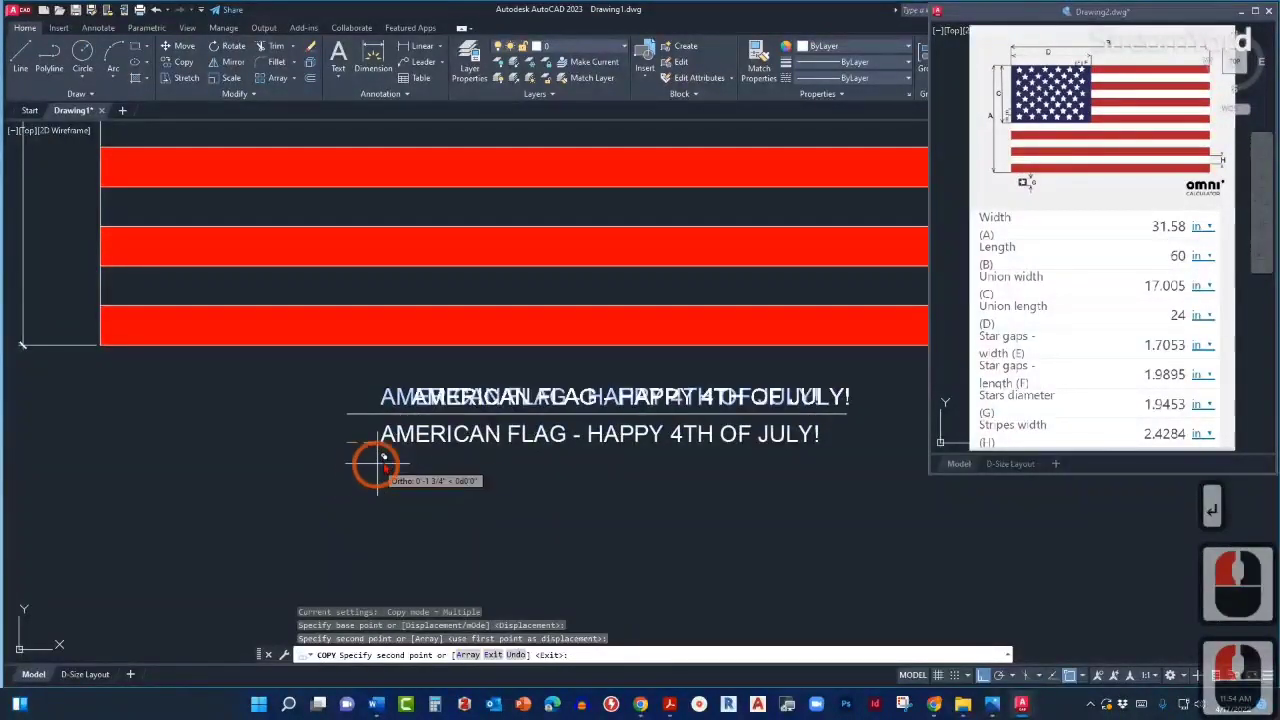
{"action": "key", "text": "Escape"}
{"action": "double_click", "coordinate": [410, 435]}
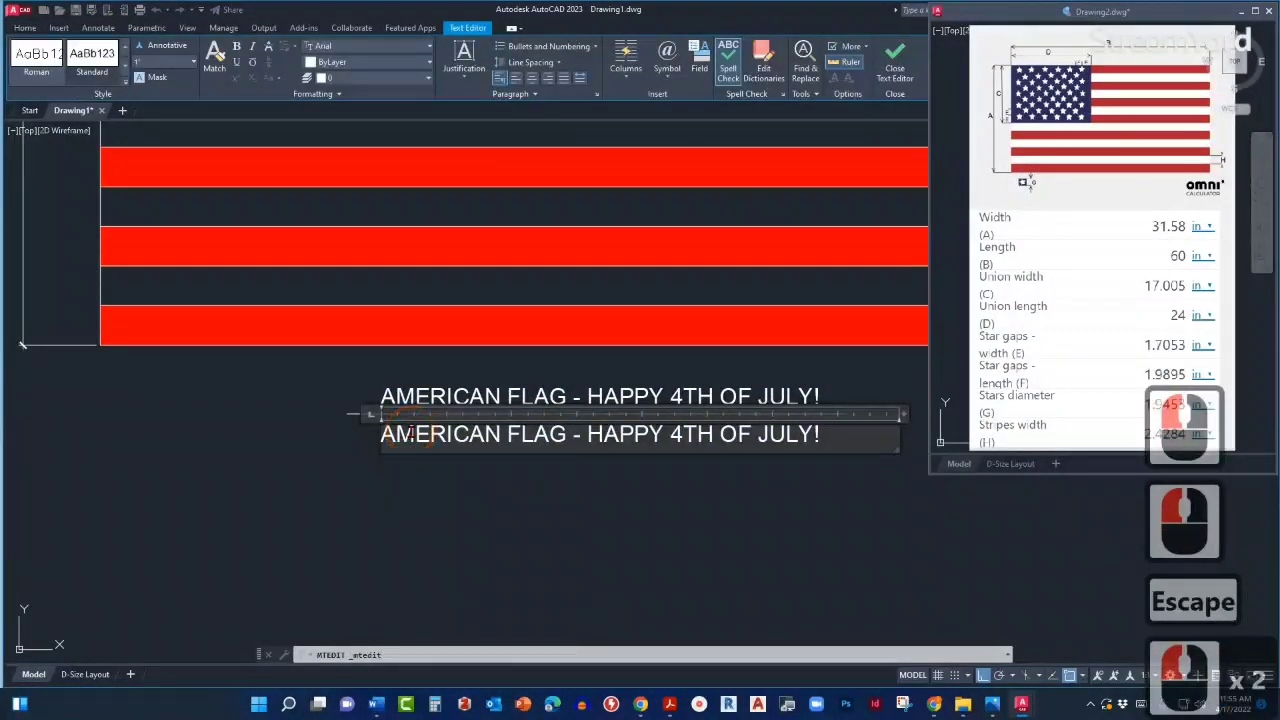
{"action": "key", "text": "ctrl+a"}
{"action": "key", "text": "Escape"}
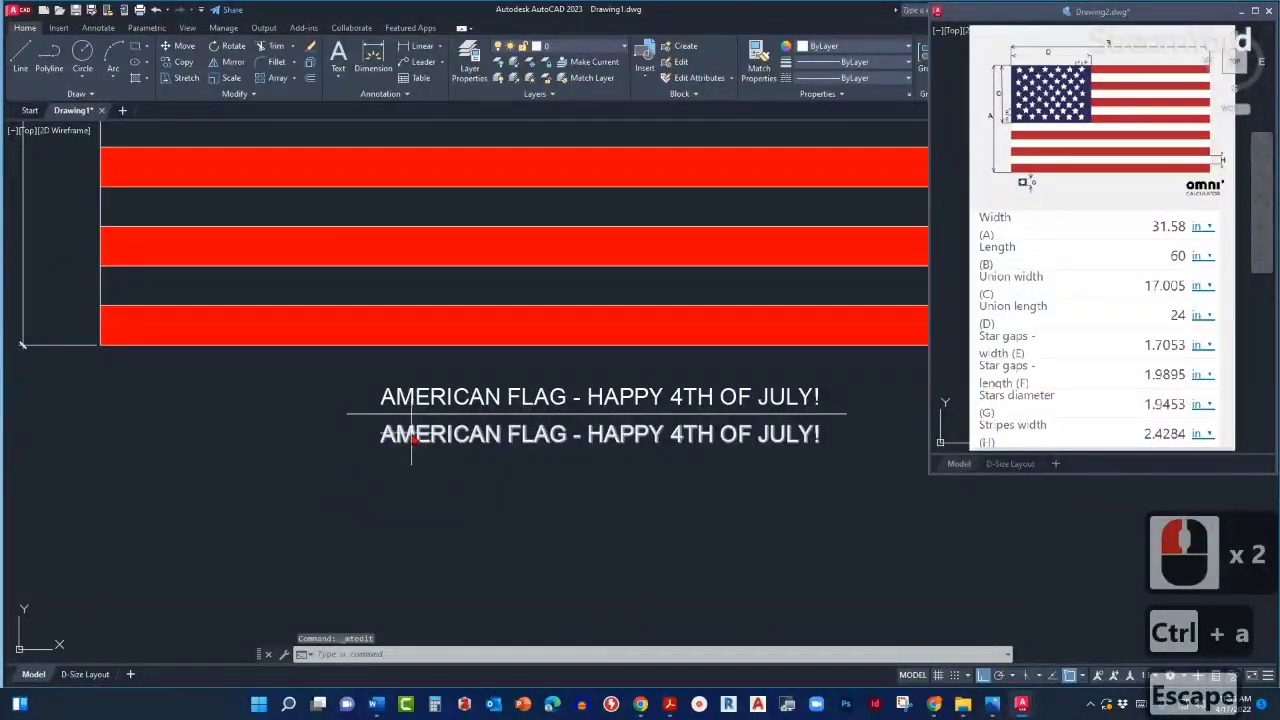
Replace the copied caption text beneath the underline with the scale note SCALE: 3" = 1'-0".
{"action": "left_click", "coordinate": [414, 438]}
{"action": "double_click", "coordinate": [412, 438]}
{"action": "key", "text": "ctrl+a"}
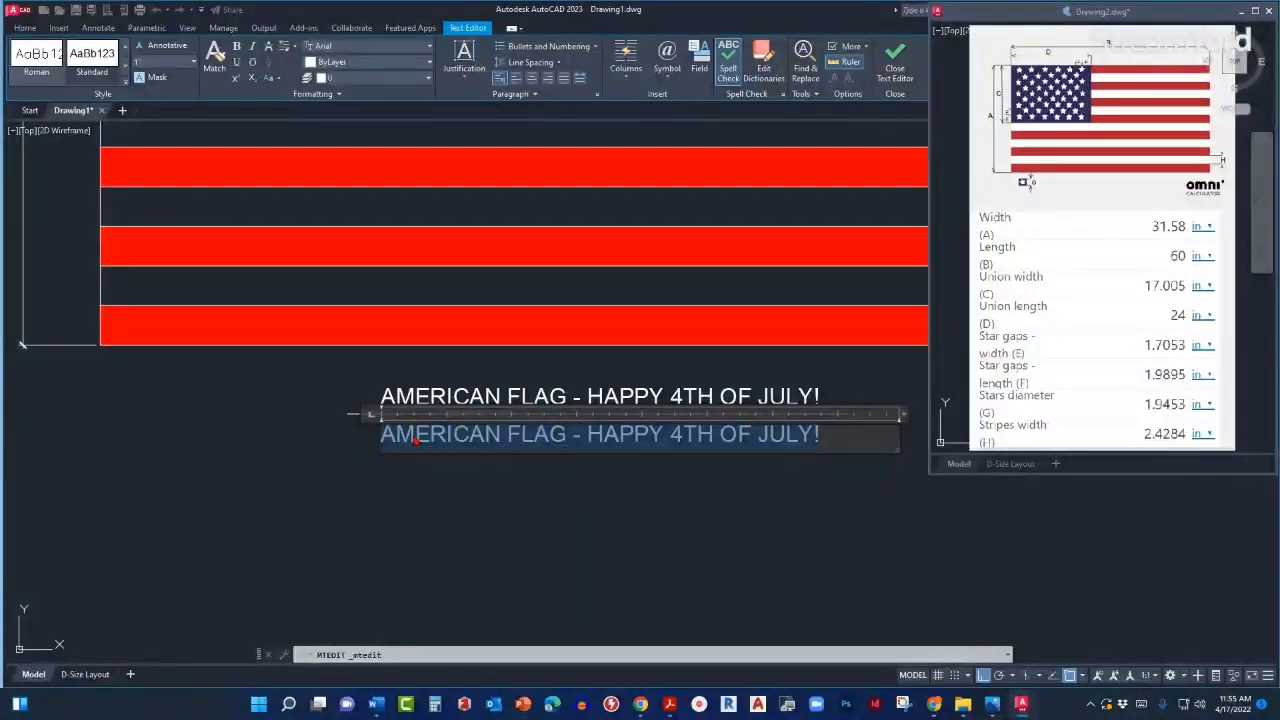
{"action": "type", "text": "SCALE"}
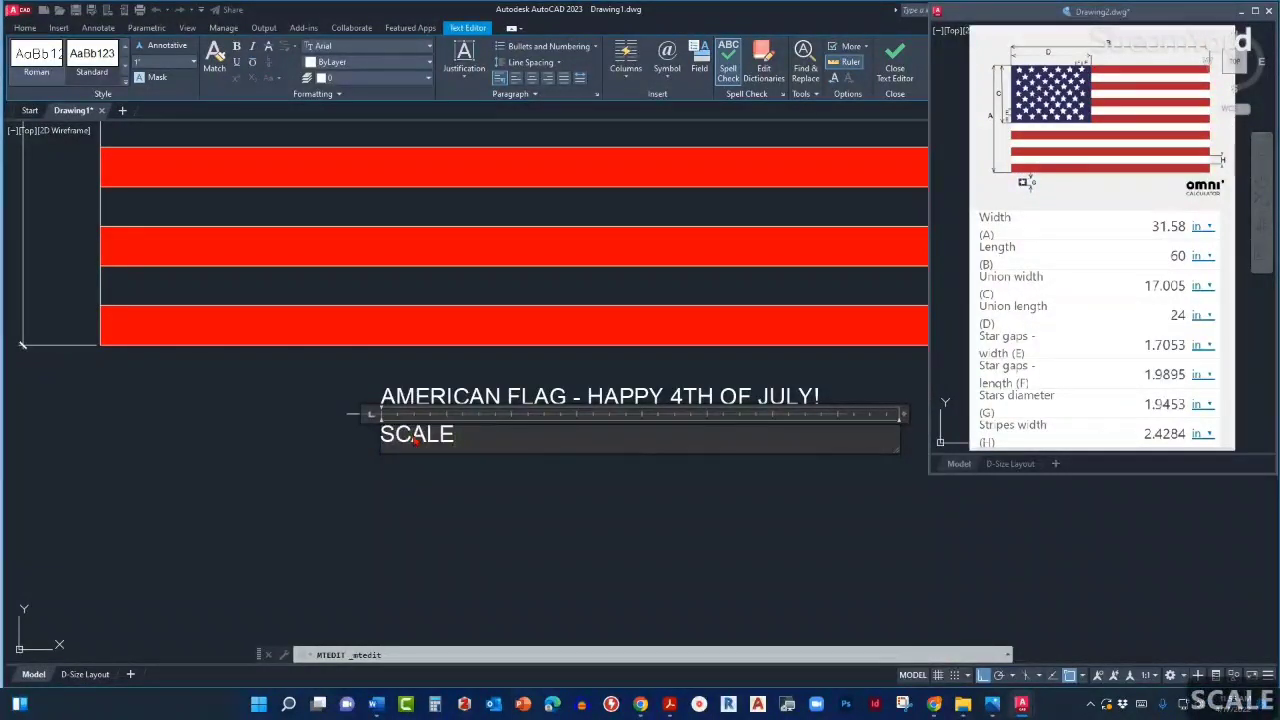
{"action": "type", "text": ": 3"}
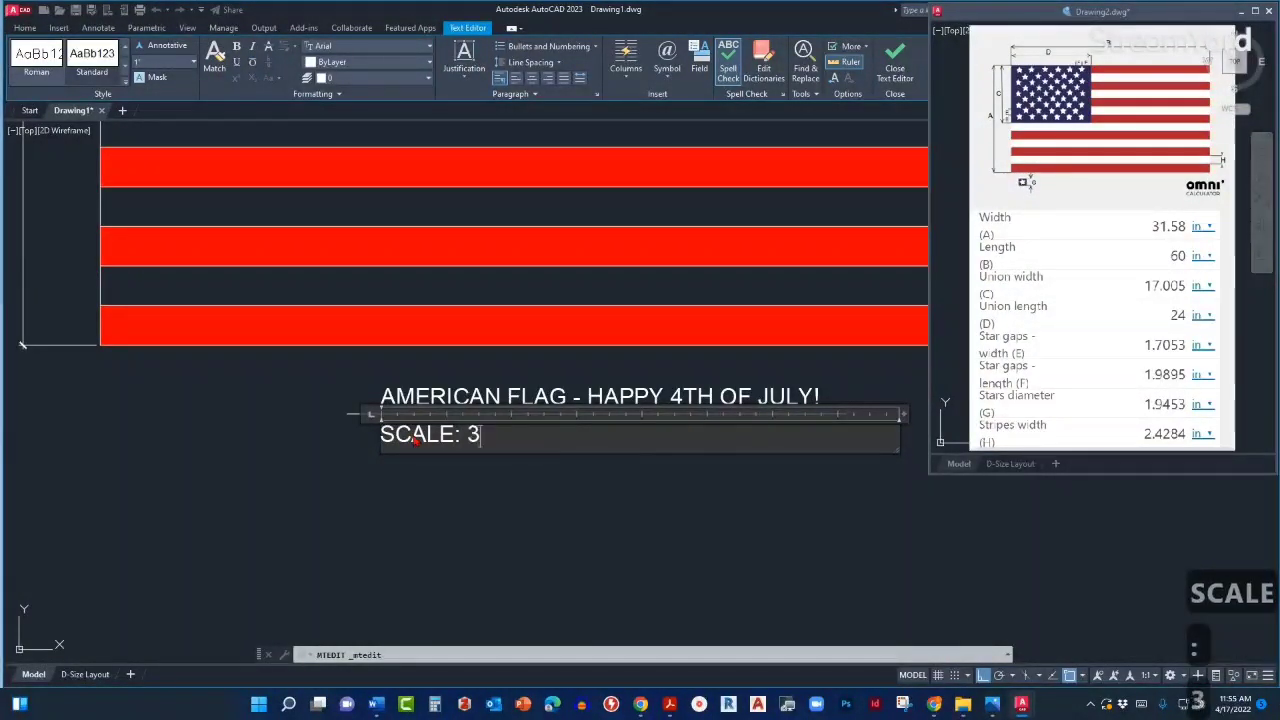
{"action": "type", "text": "\""}
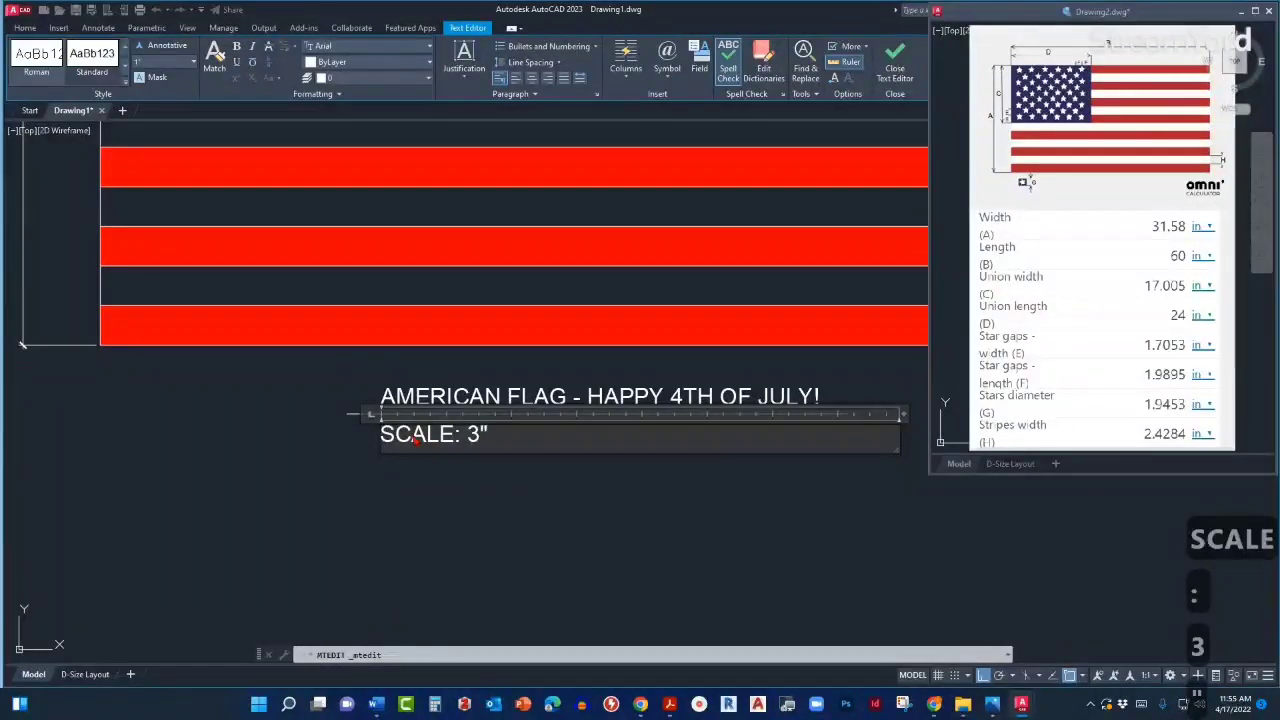
{"action": "type", "text": " = 1"}
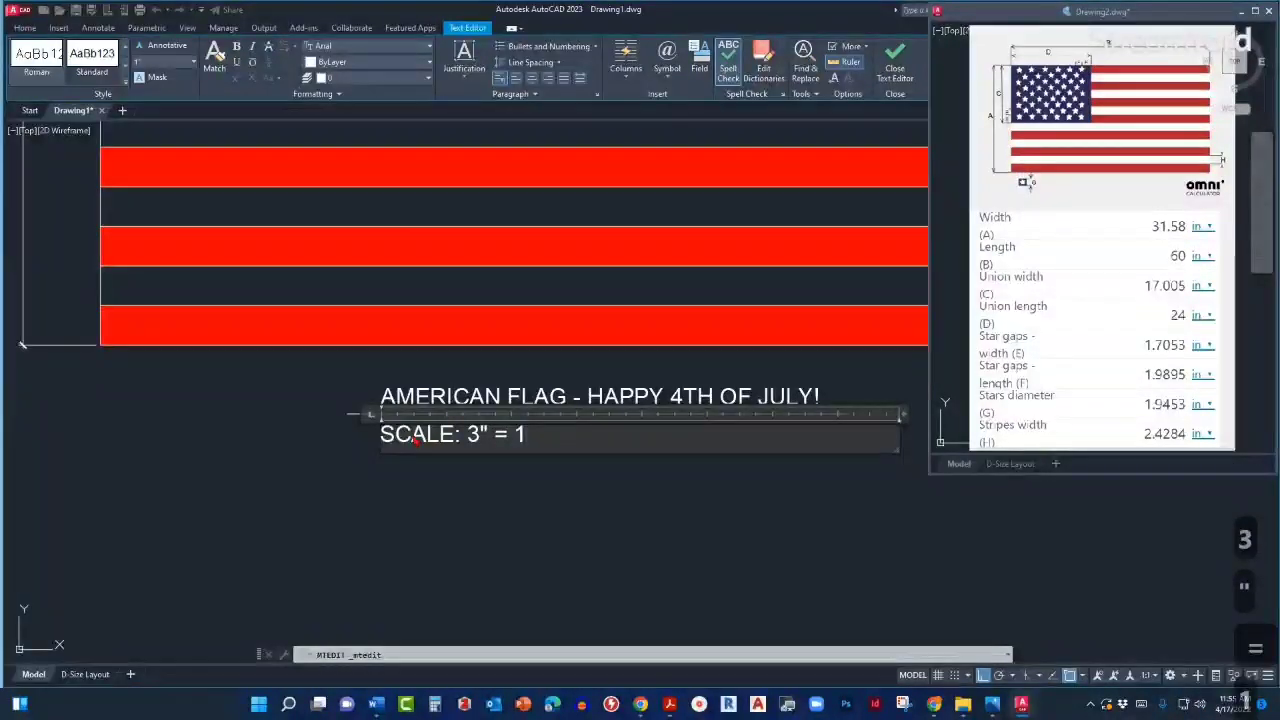
{"action": "type", "text": "'-0\""}
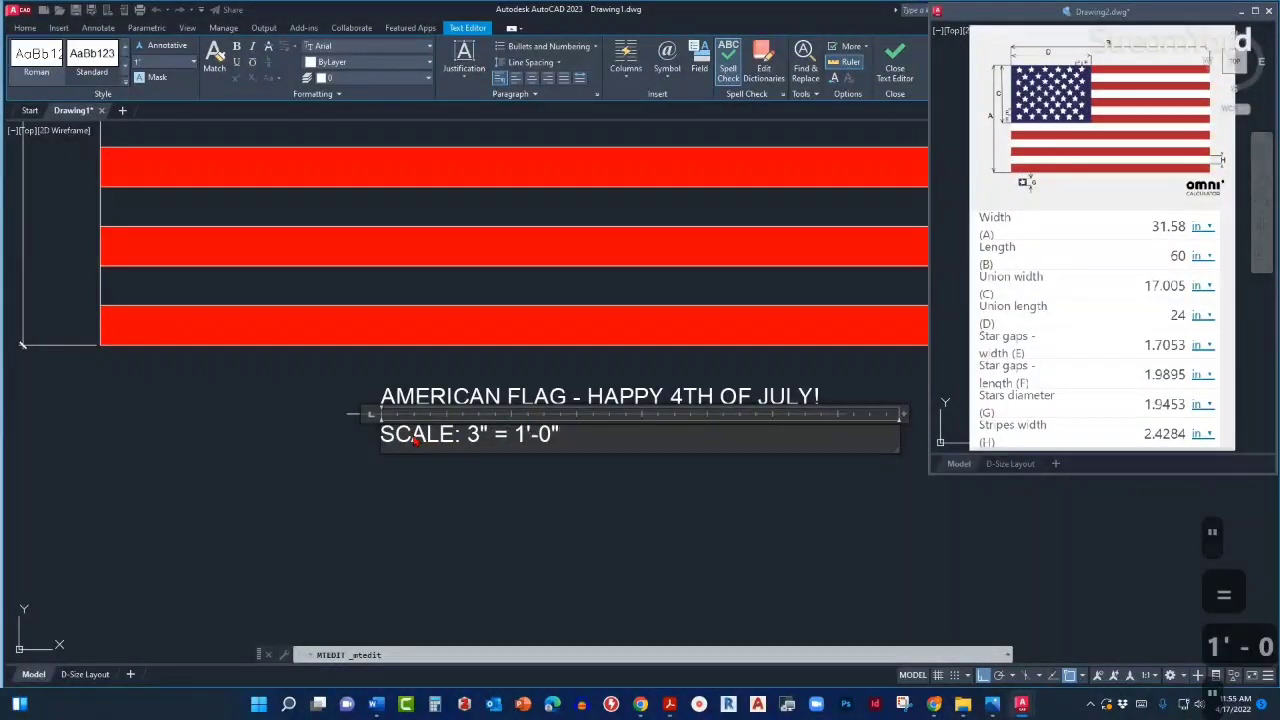
{"action": "left_click", "coordinate": [450, 490]}
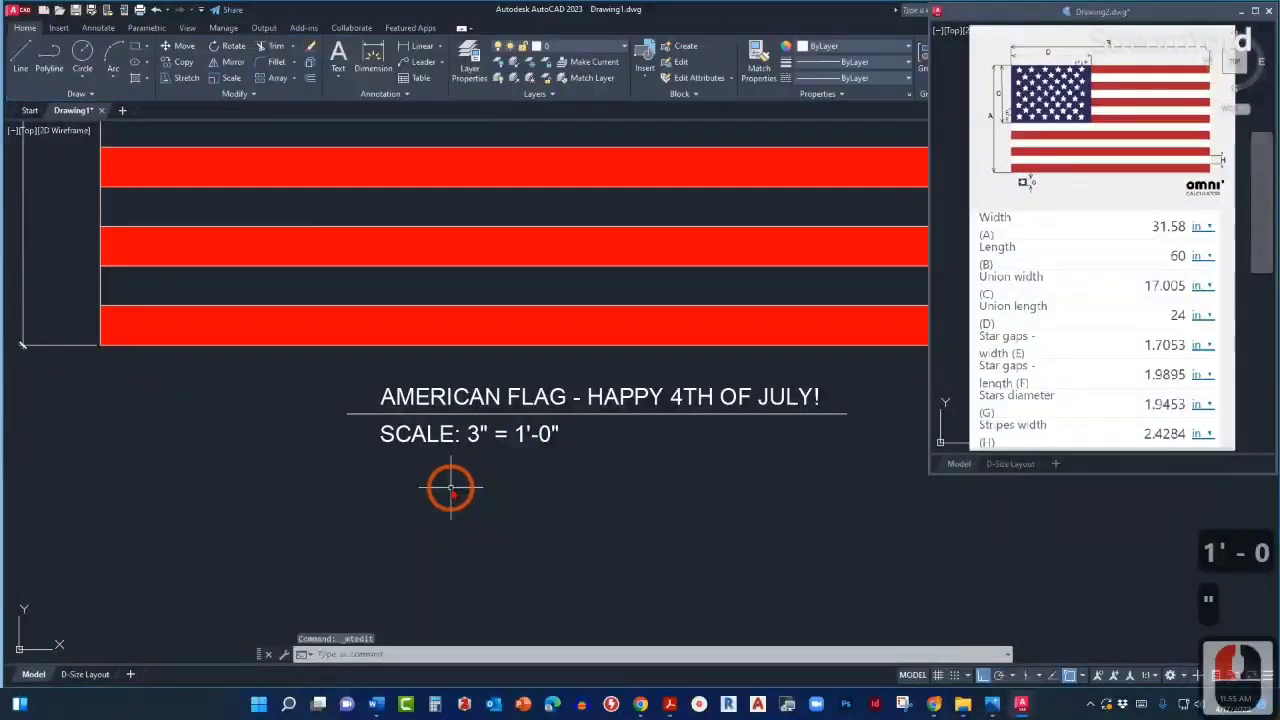
Review the whole flag with its title and scale note in model space, and examine the sheet in D-Size Layout.
{"action": "middle_click", "coordinate": [449, 492]}
{"action": "middle_click", "coordinate": [449, 492]}
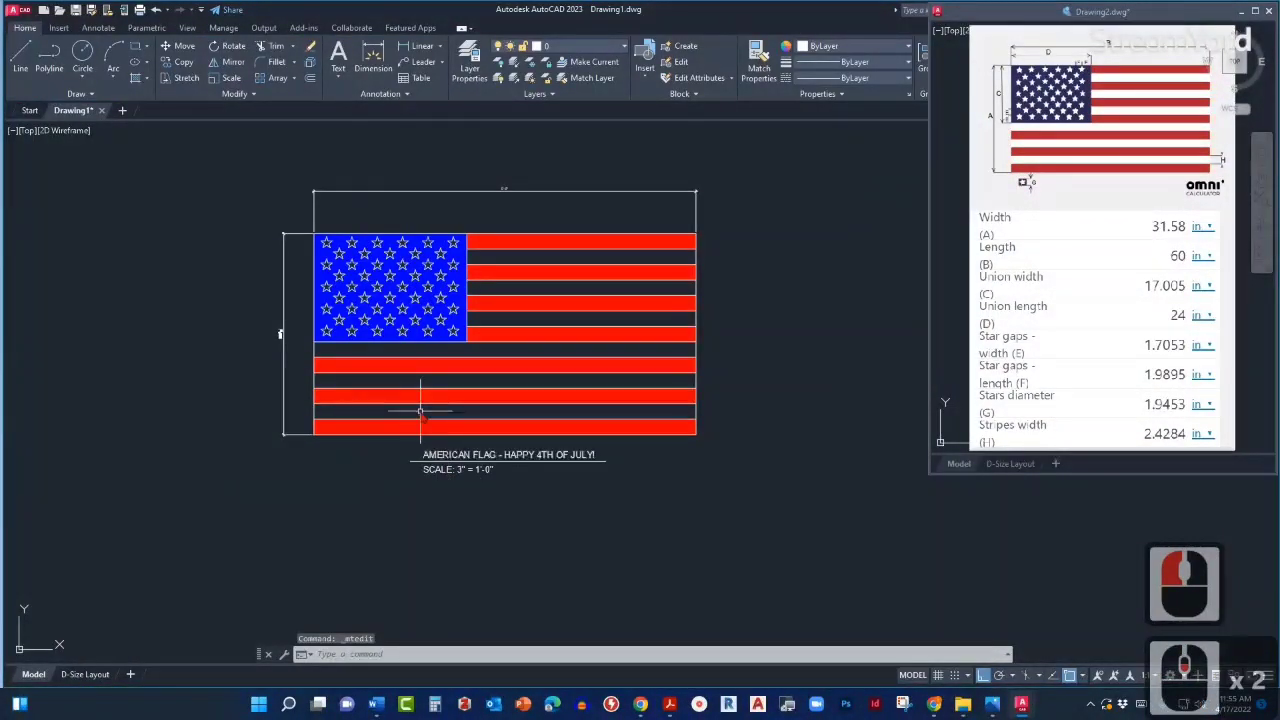
{"action": "scroll", "coordinate": [442, 482], "scroll_direction": "up", "scroll_amount": 3}
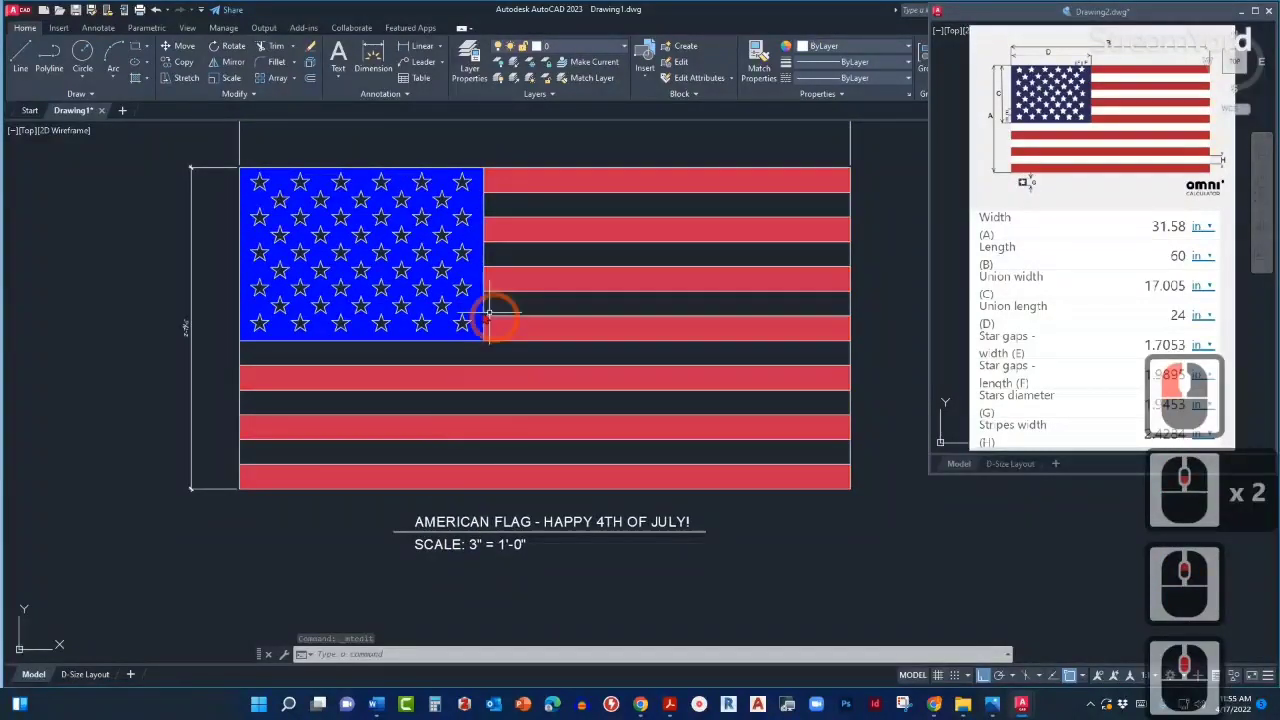
{"action": "left_click", "coordinate": [86, 674]}
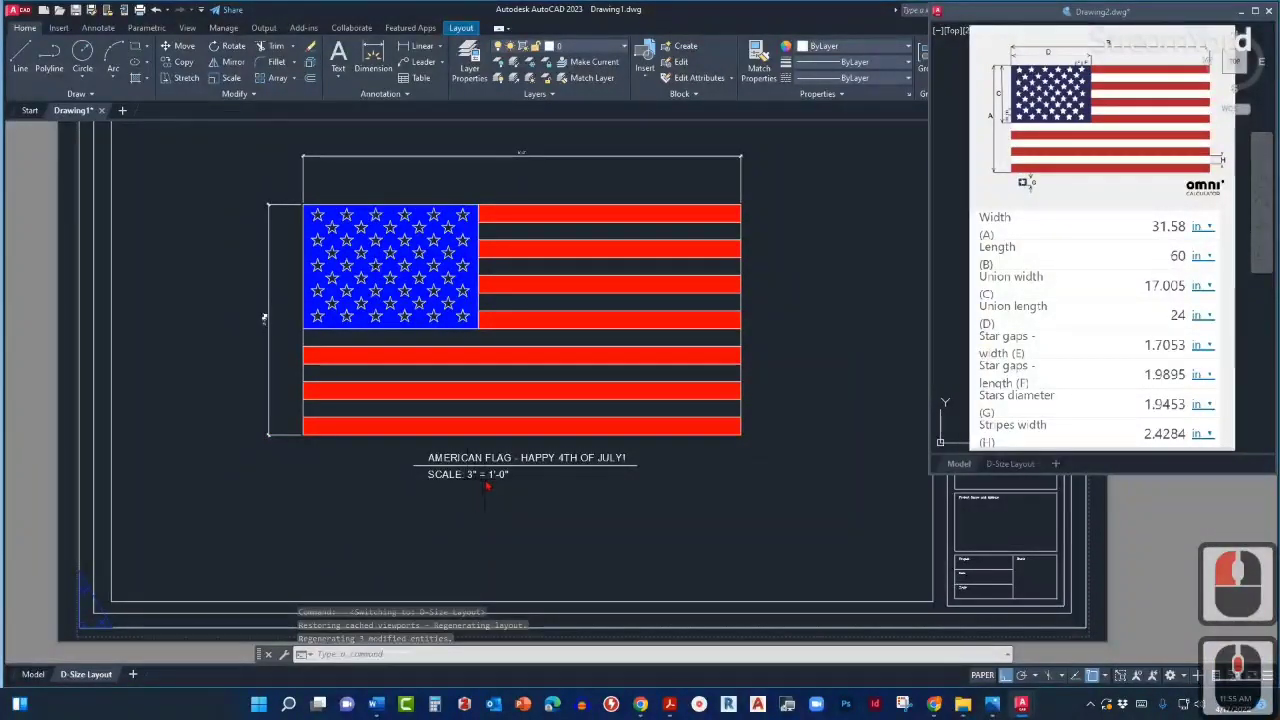
{"action": "scroll", "coordinate": [460, 500], "scroll_direction": "down", "scroll_amount": 2}
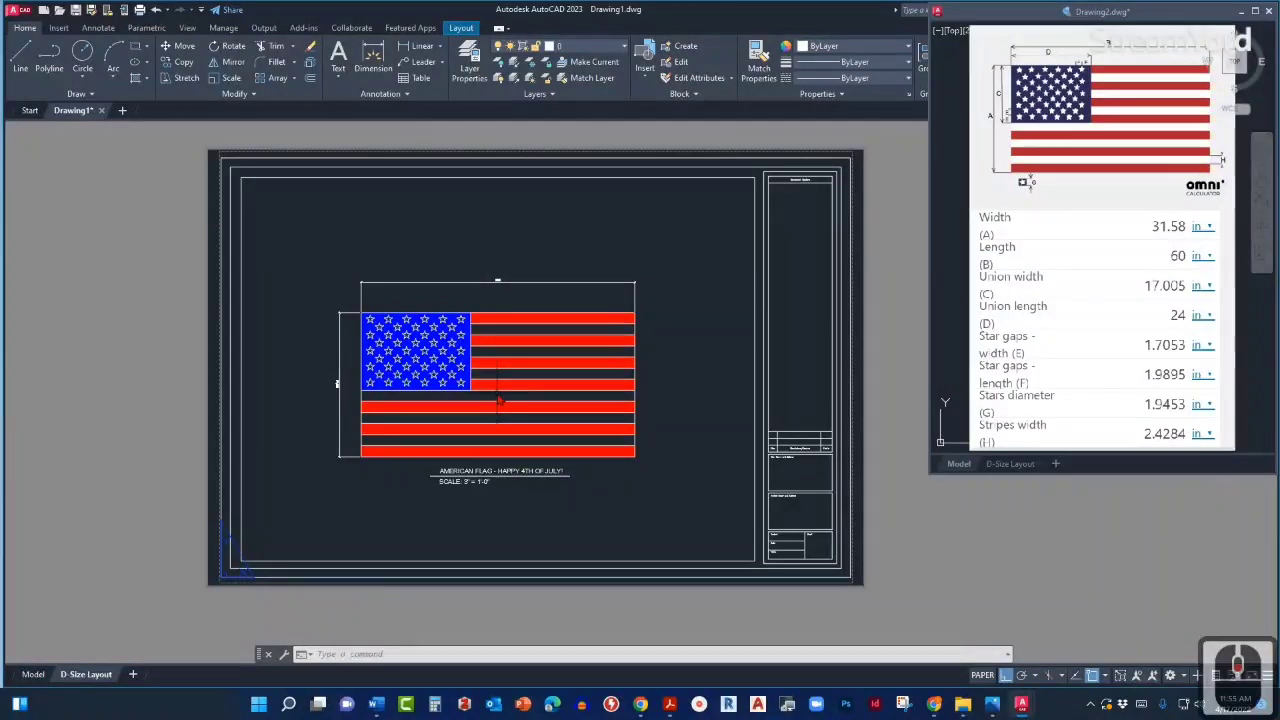
{"action": "scroll", "coordinate": [505, 400], "scroll_direction": "up", "scroll_amount": 2}
{"action": "scroll", "coordinate": [497, 393], "scroll_direction": "down", "scroll_amount": 2}
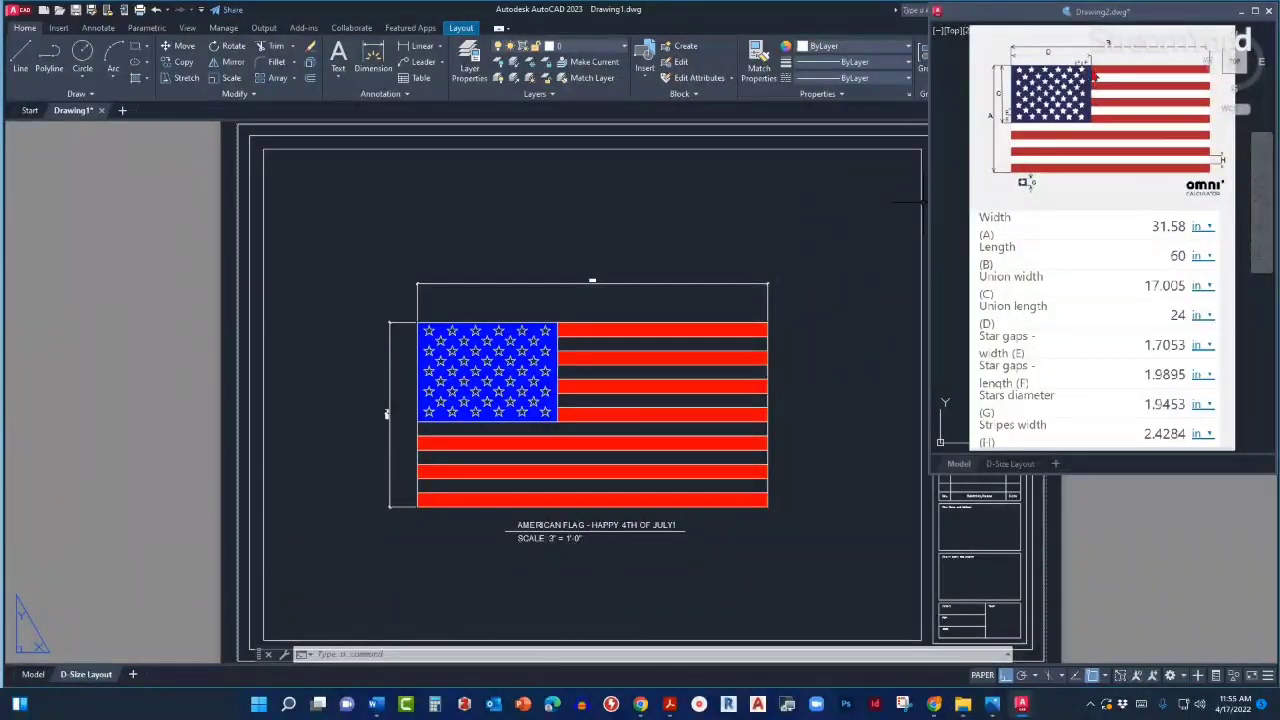
Close the floating Drawing2.dwg reference drawing without saving its changes.
{"action": "left_click", "coordinate": [1100, 160]}
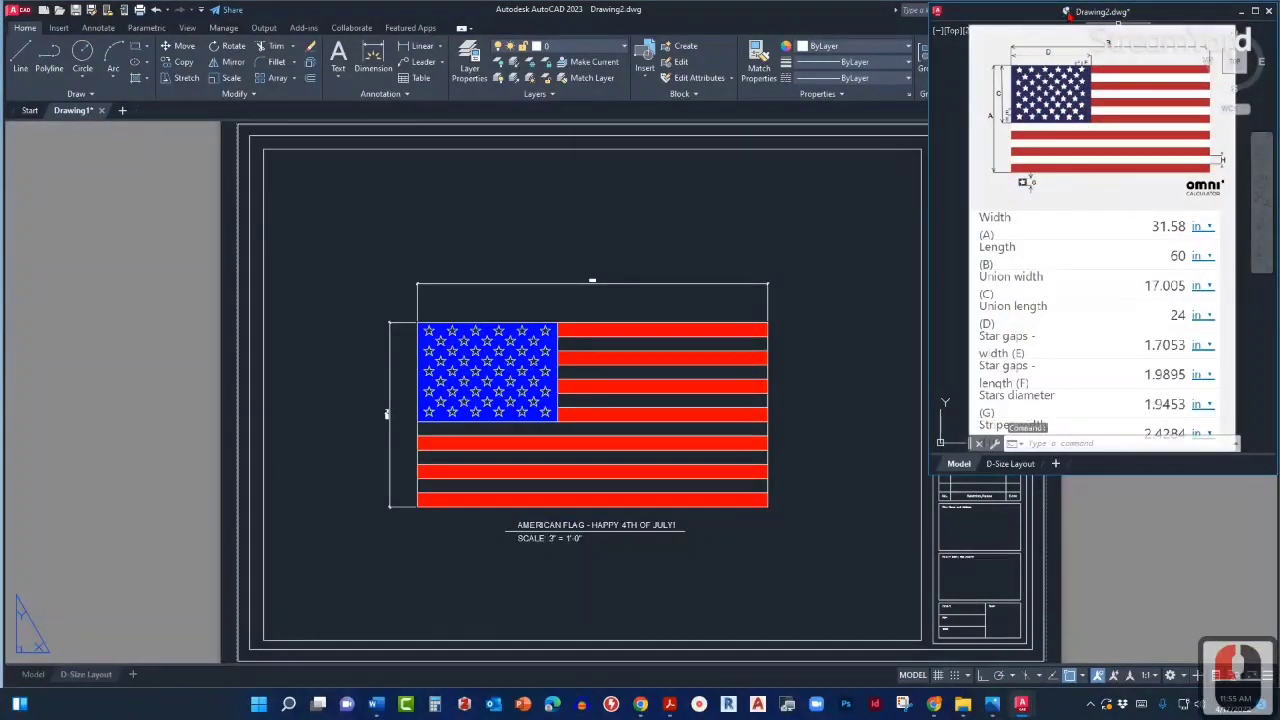
{"action": "left_click", "coordinate": [1074, 11]}
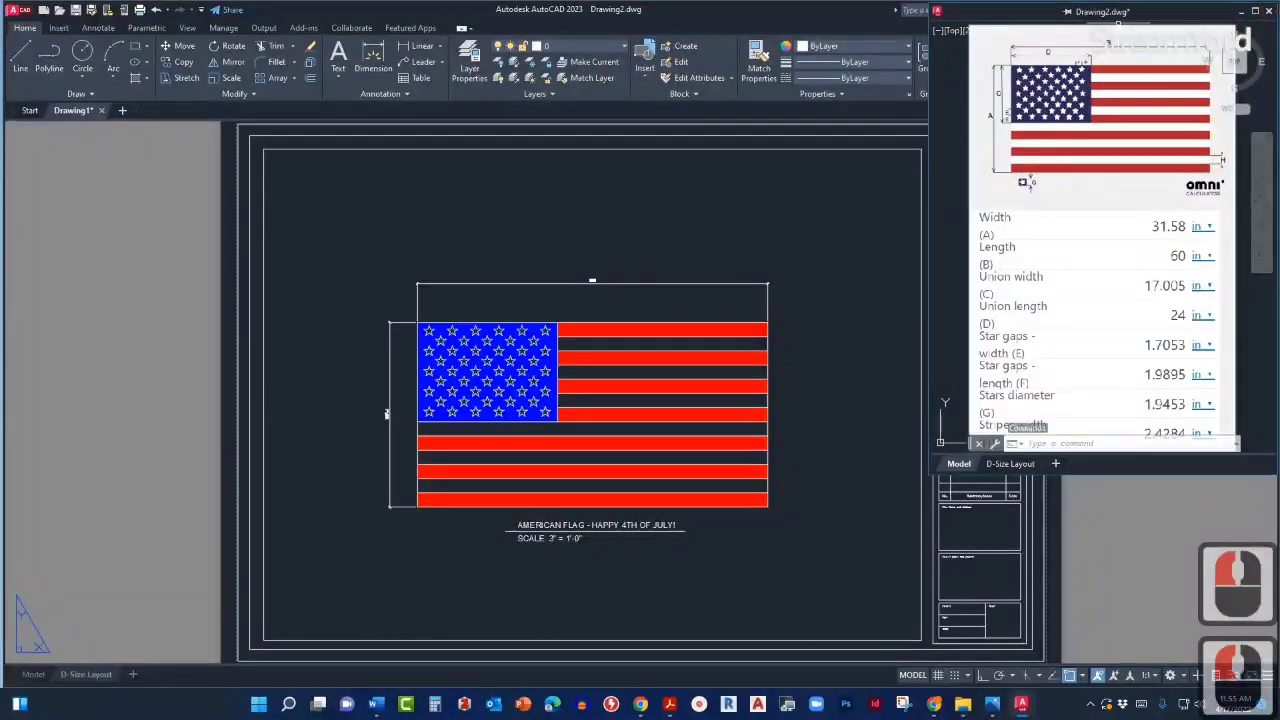
{"action": "left_click", "coordinate": [1270, 12]}
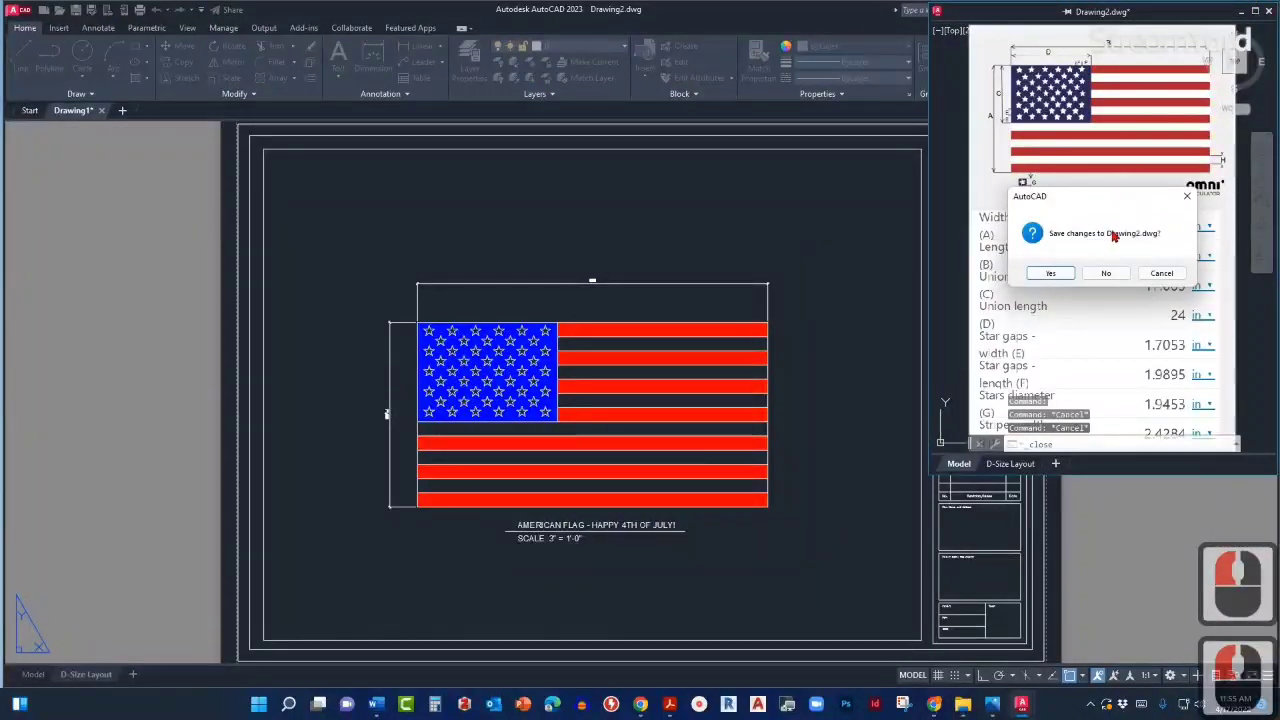
{"action": "left_click", "coordinate": [1106, 275]}
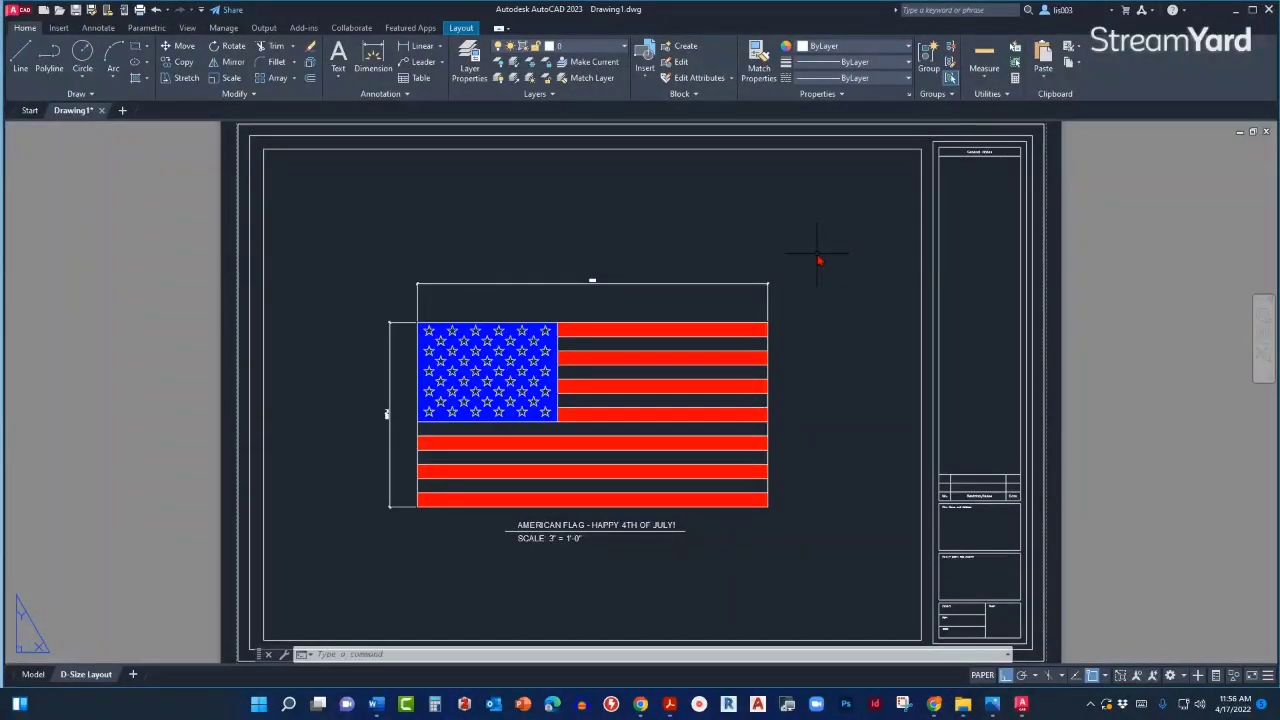
Open the plot settings for D-Size Layout and review the available plotters, paper sizes and plot area options.
{"action": "key", "text": "ctrl+p"}
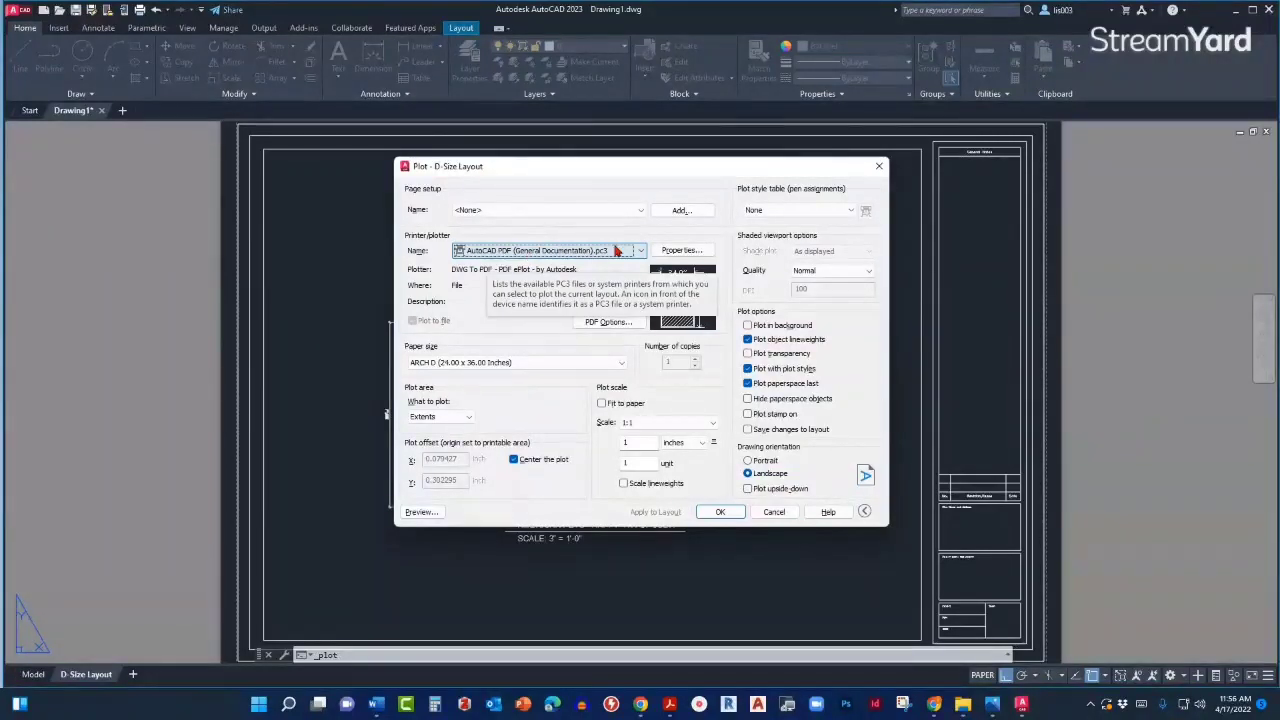
{"action": "left_click", "coordinate": [639, 251]}
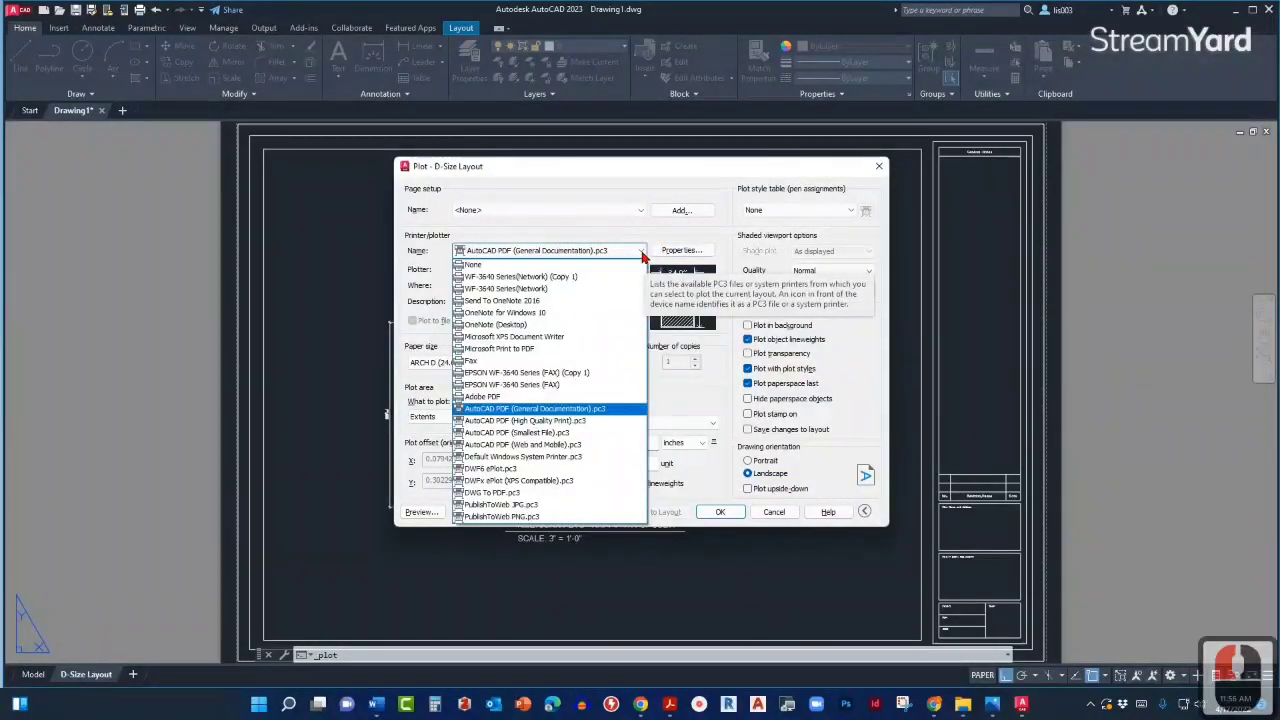
{"action": "left_click", "coordinate": [640, 252]}
{"action": "left_click", "coordinate": [640, 252]}
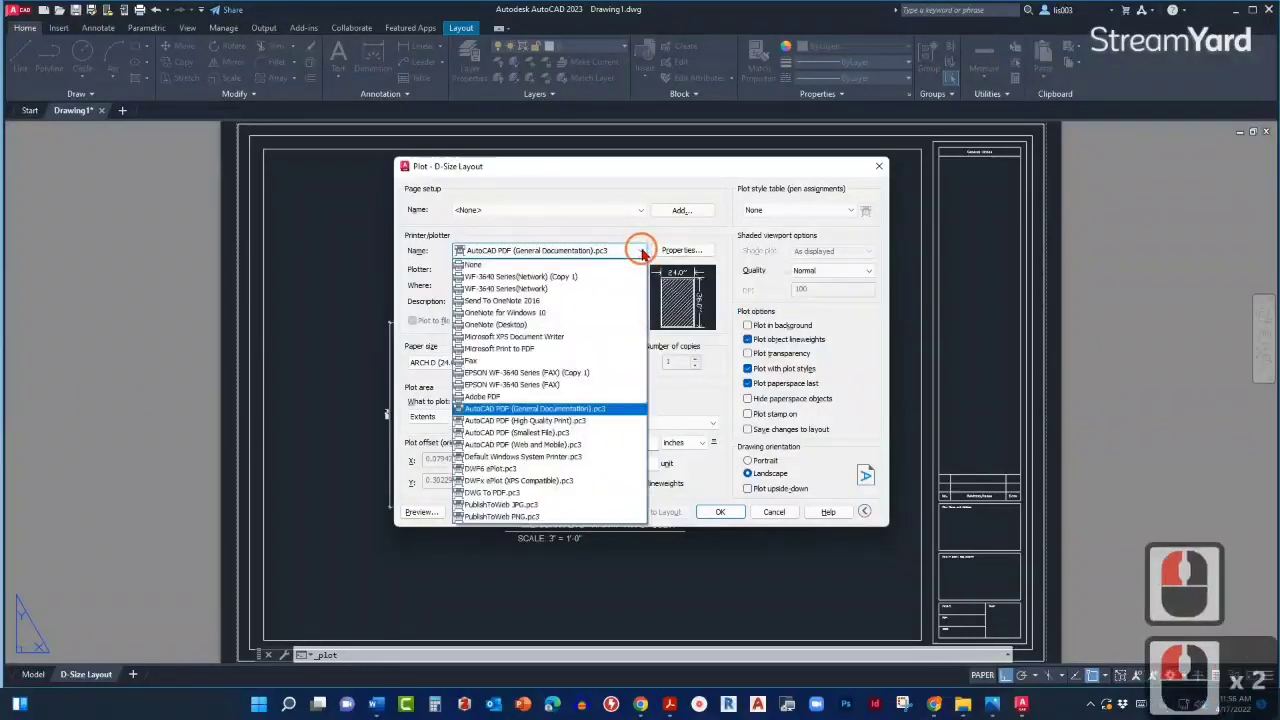
{"action": "left_click", "coordinate": [640, 252]}
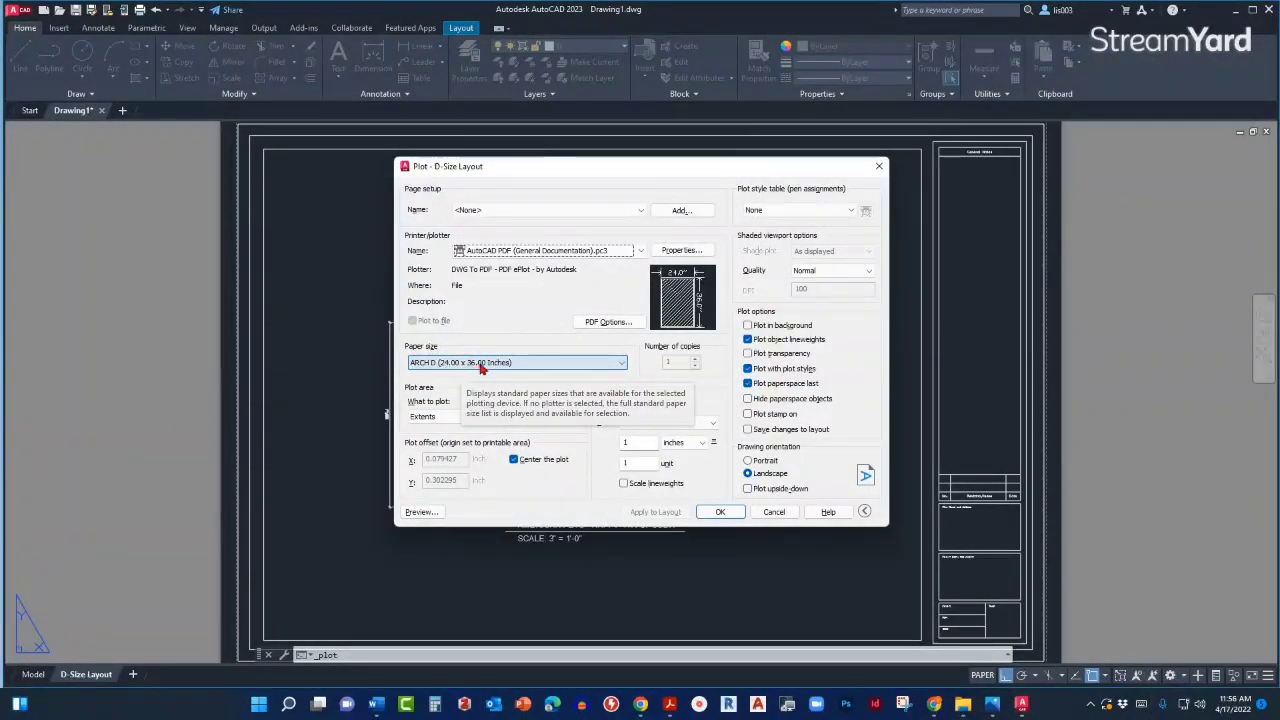
{"action": "left_click", "coordinate": [621, 364]}
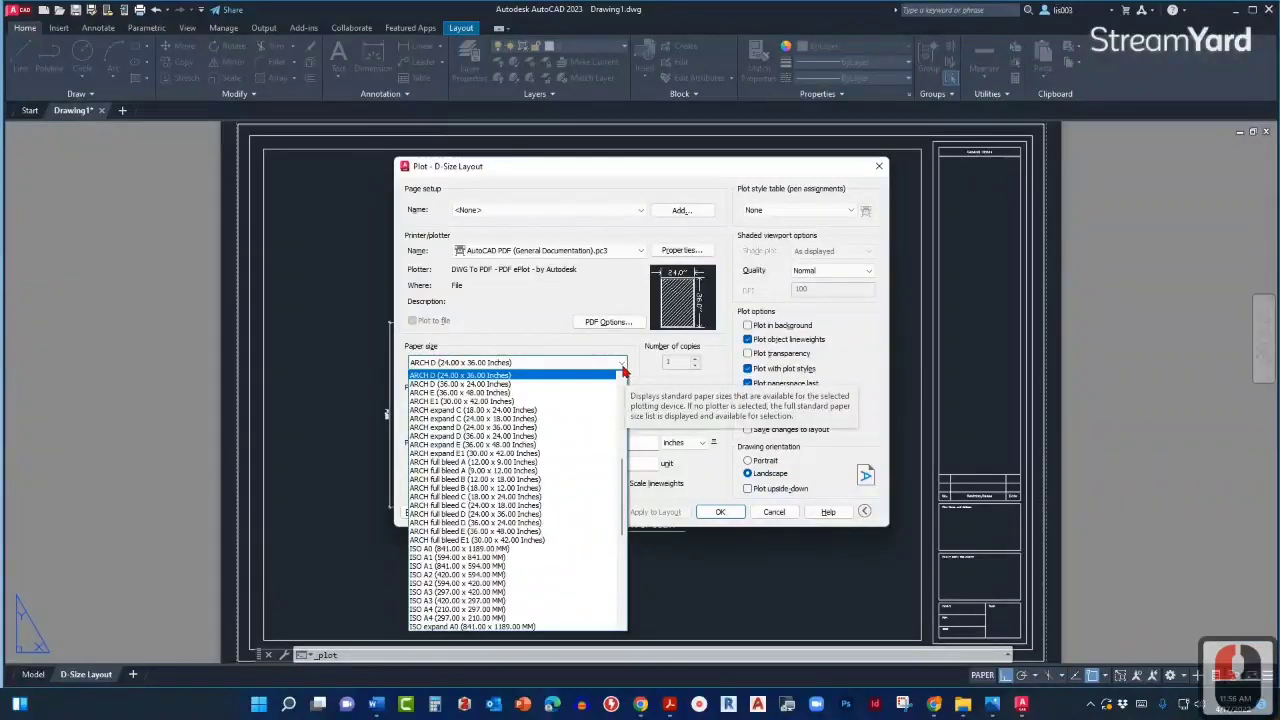
{"action": "left_click", "coordinate": [621, 365]}
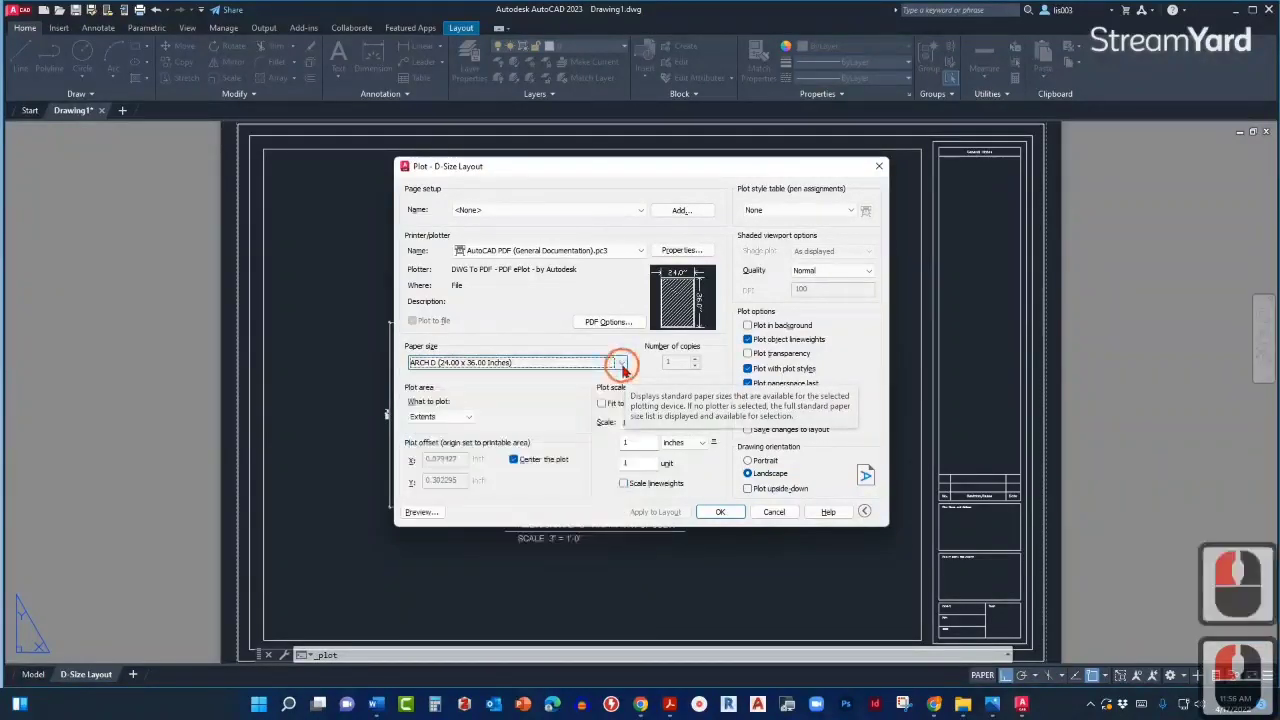
{"action": "left_click", "coordinate": [467, 416]}
{"action": "left_click", "coordinate": [467, 416]}
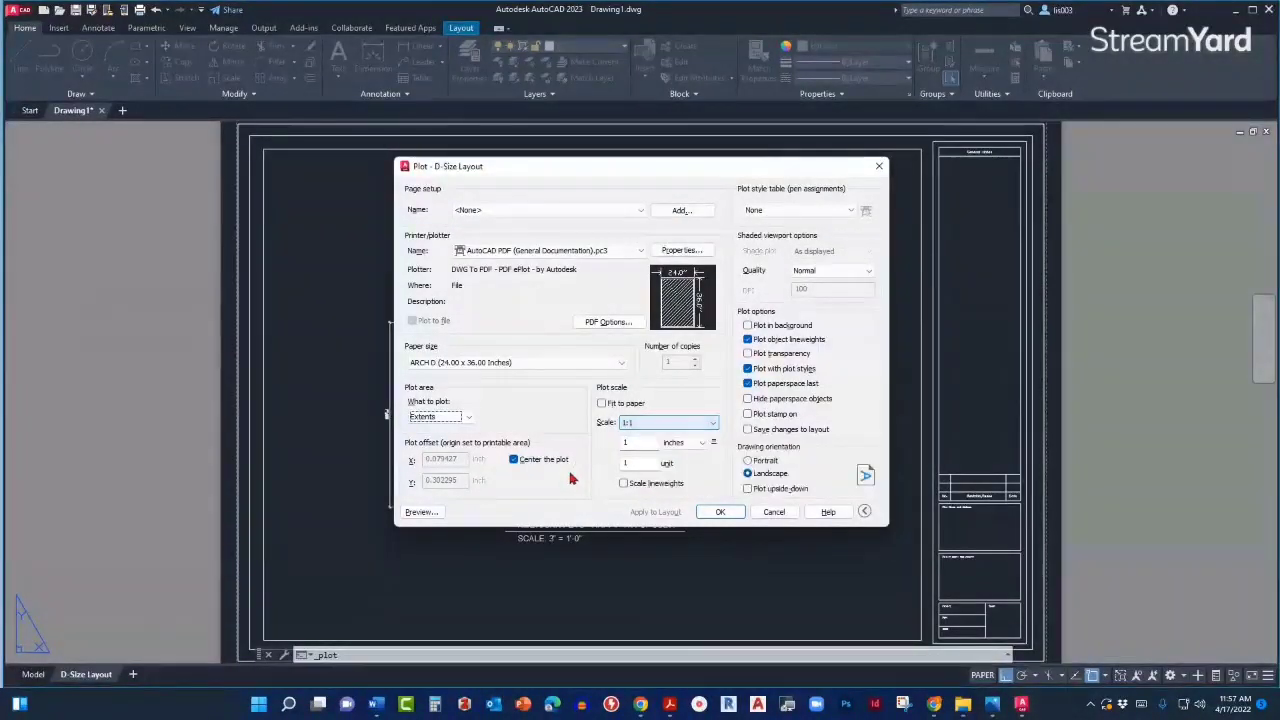
Enable lineweight scaling for the plot and assign the Autodesk-Color.stb plot style table.
{"action": "left_click", "coordinate": [625, 485]}
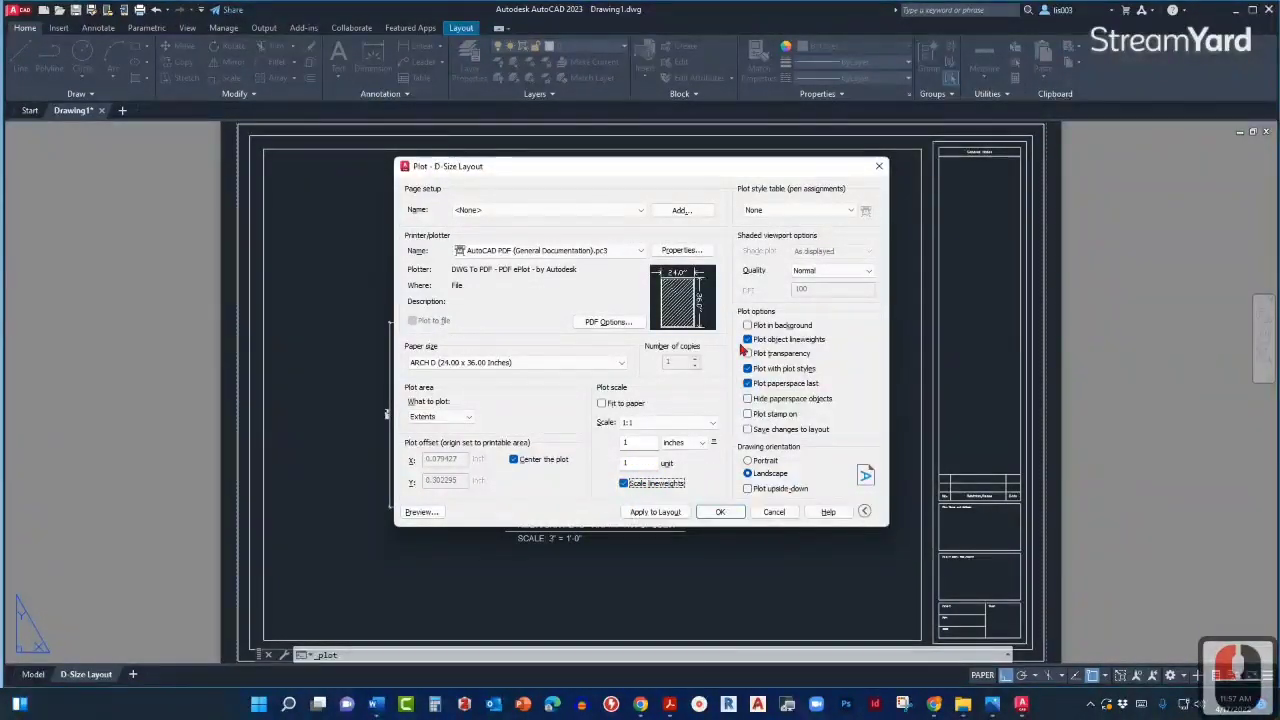
{"action": "left_click", "coordinate": [793, 211]}
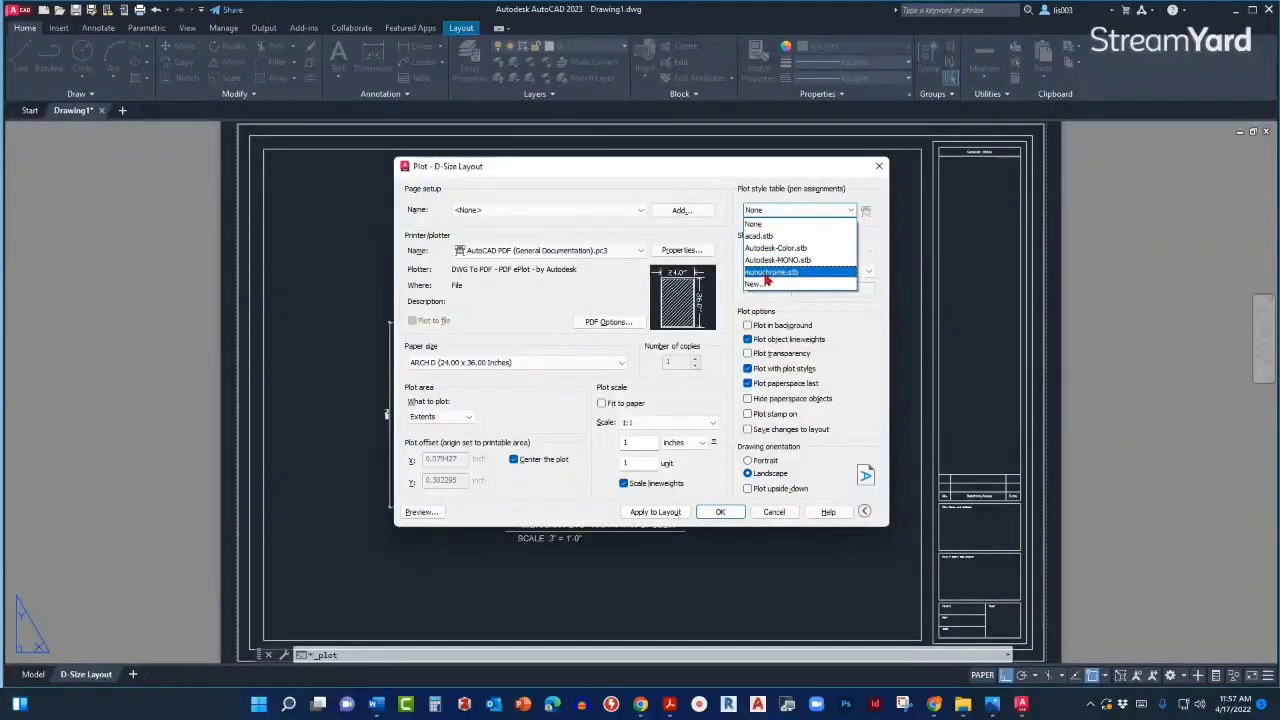
{"action": "left_click", "coordinate": [767, 250]}
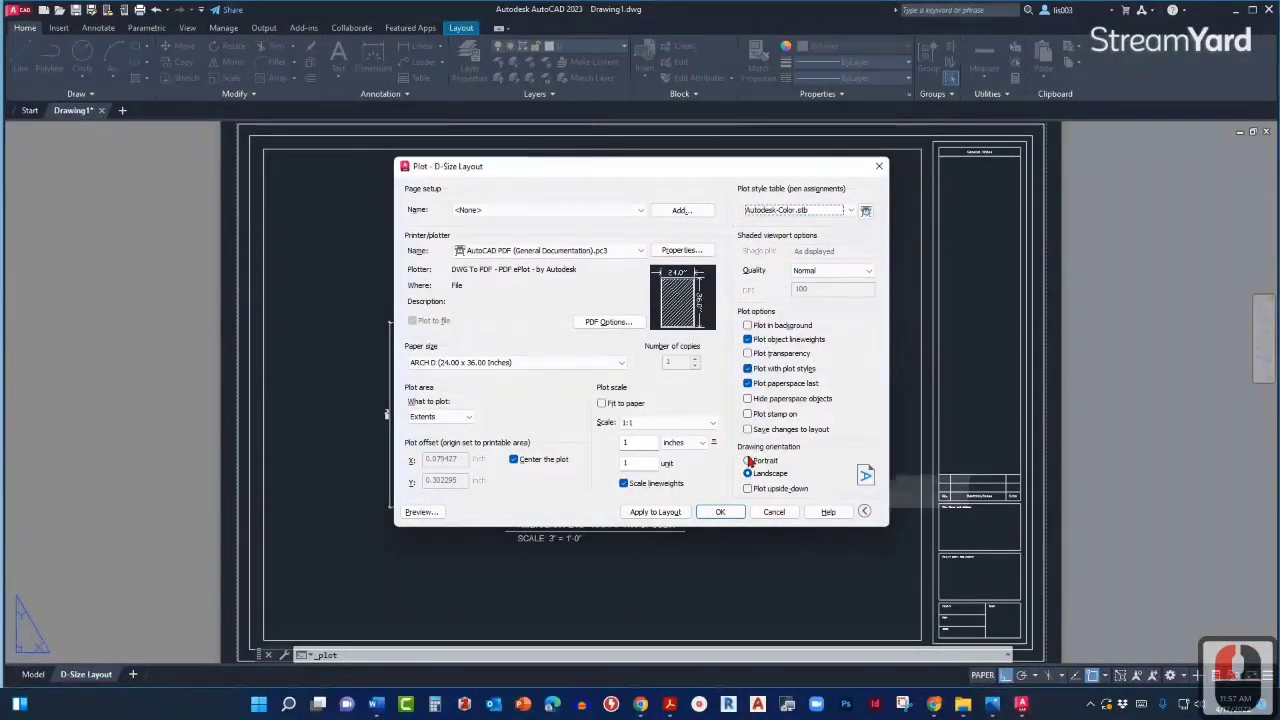
Preview the plot, examine the flag, dimensions, title and sheet border up close, and close the preview.
{"action": "left_click", "coordinate": [421, 513]}
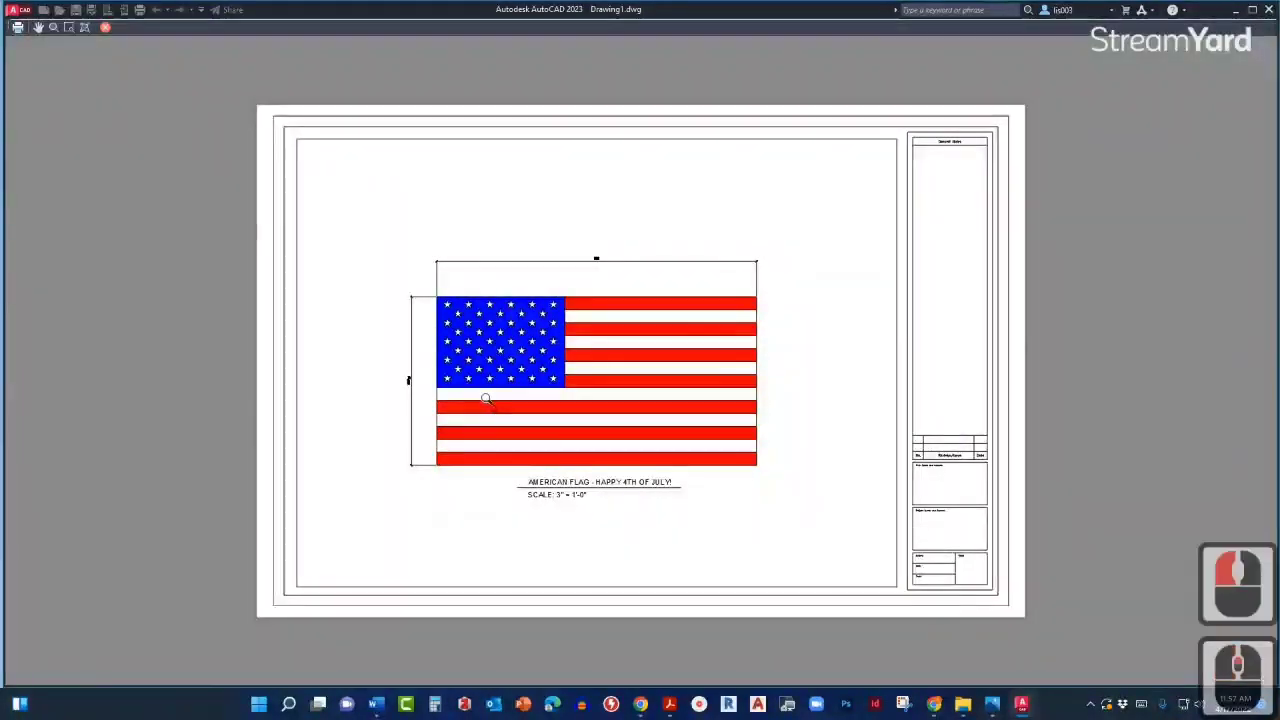
{"action": "scroll", "coordinate": [487, 400], "scroll_direction": "up", "scroll_amount": 2}
{"action": "scroll", "coordinate": [487, 399], "scroll_direction": "up", "scroll_amount": 2}
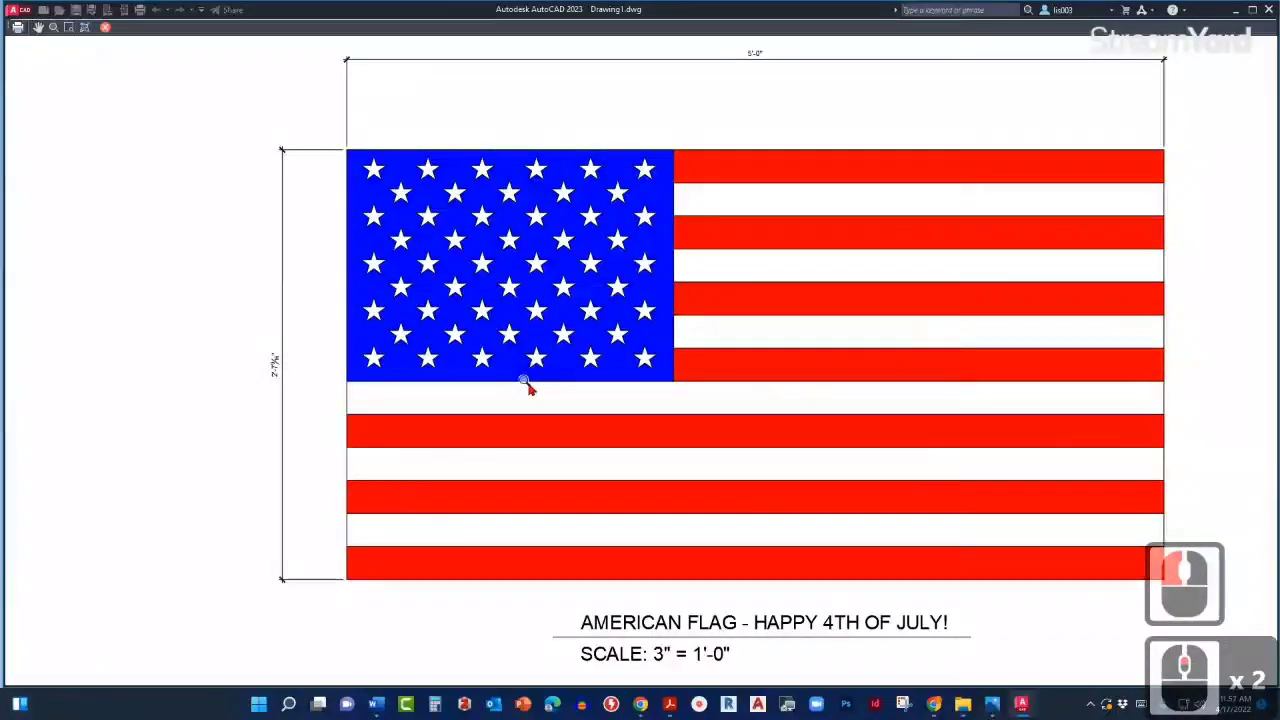
{"action": "middle_click_drag", "start_coordinate": [529, 383], "coordinate": [420, 381]}
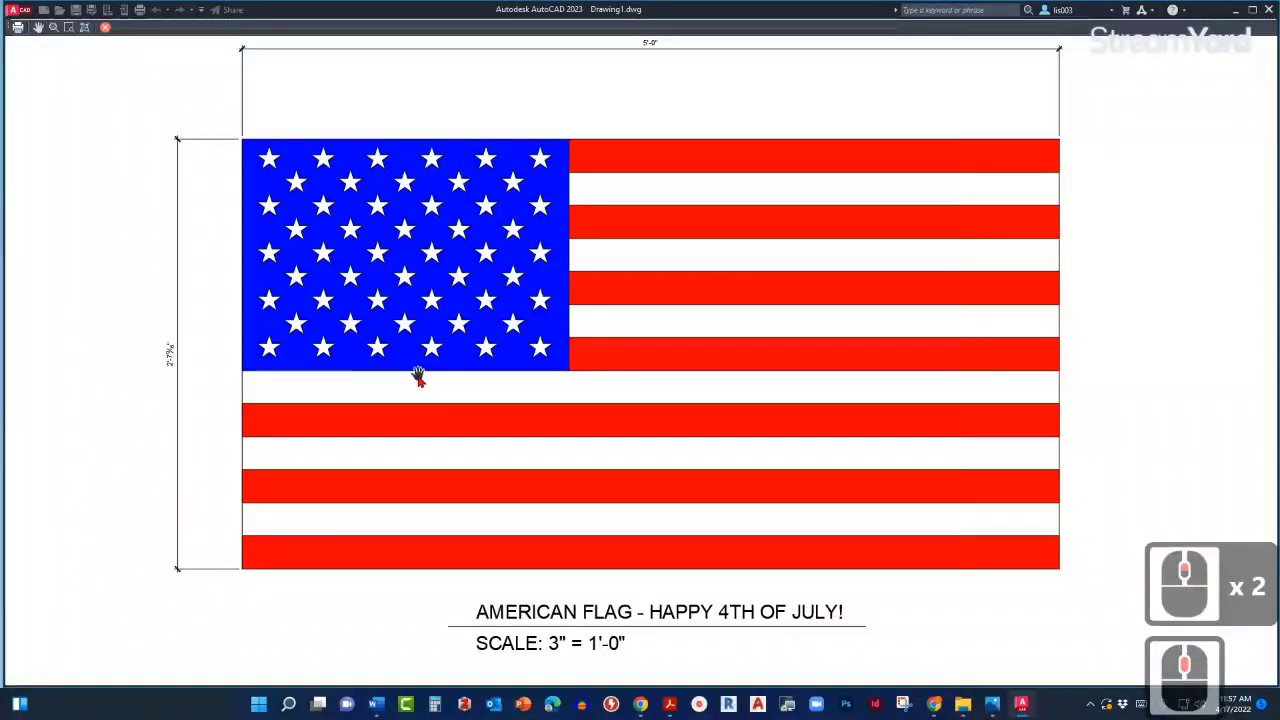
{"action": "middle_click_drag", "start_coordinate": [414, 375], "coordinate": [414, 386]}
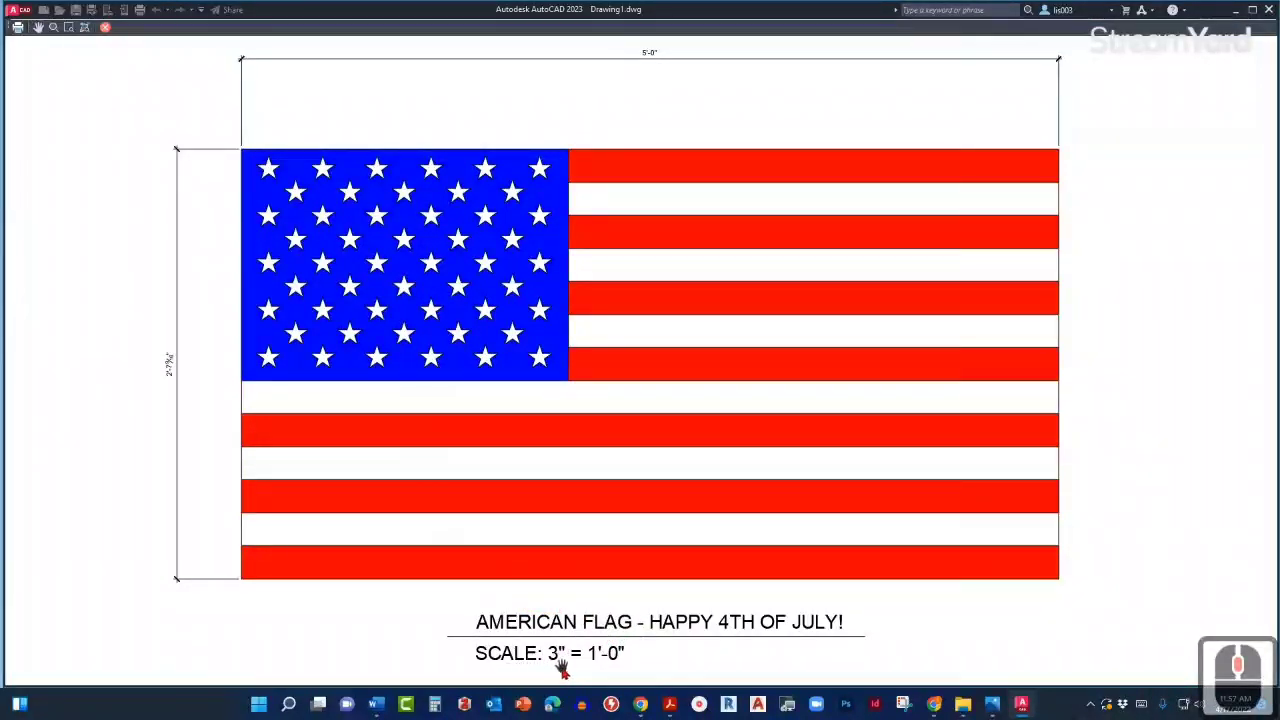
{"action": "scroll", "coordinate": [586, 618], "scroll_direction": "down", "scroll_amount": 2}
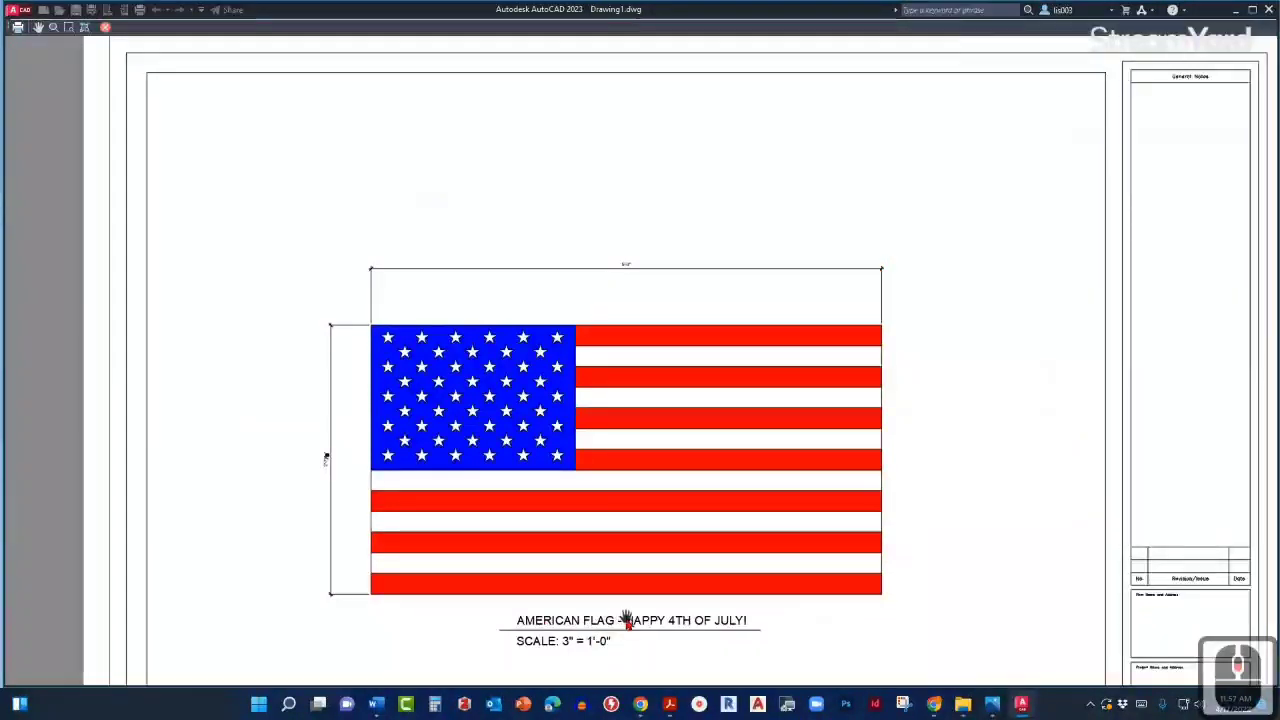
{"action": "scroll", "coordinate": [626, 620], "scroll_direction": "down", "scroll_amount": 3}
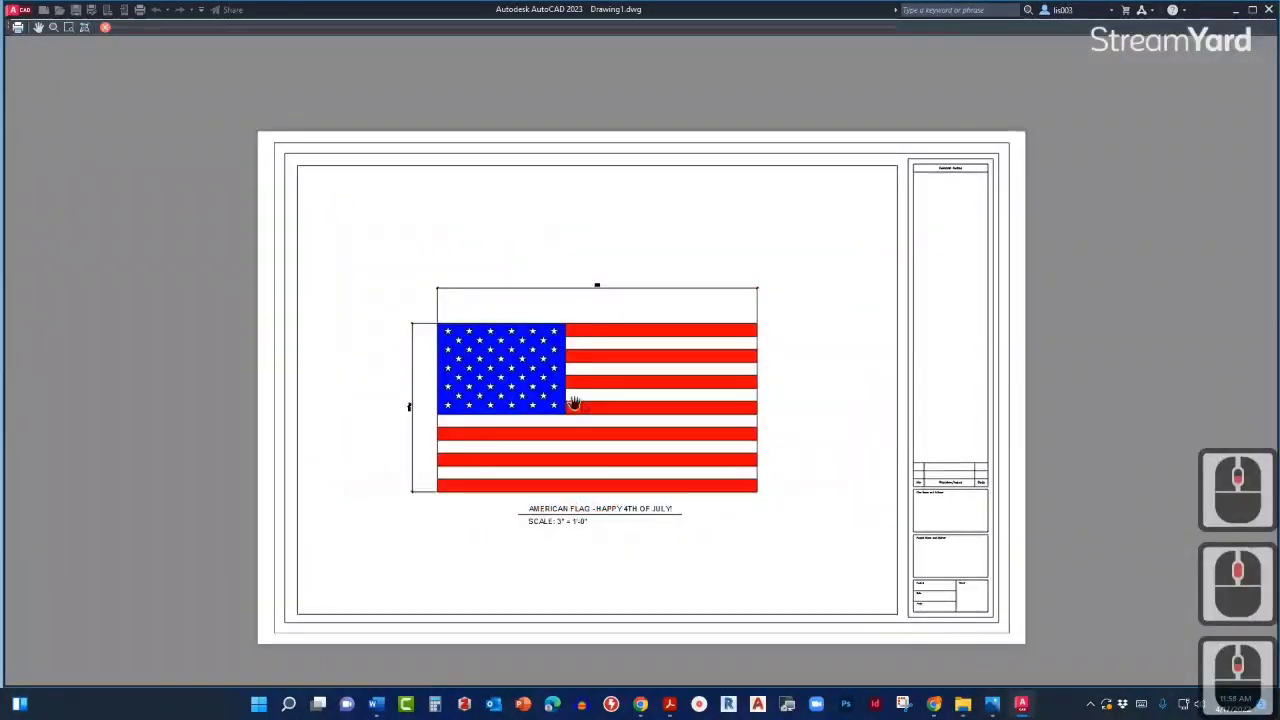
{"action": "scroll", "coordinate": [538, 418], "scroll_direction": "up", "scroll_amount": 2}
{"action": "scroll", "coordinate": [560, 420], "scroll_direction": "down", "scroll_amount": 3}
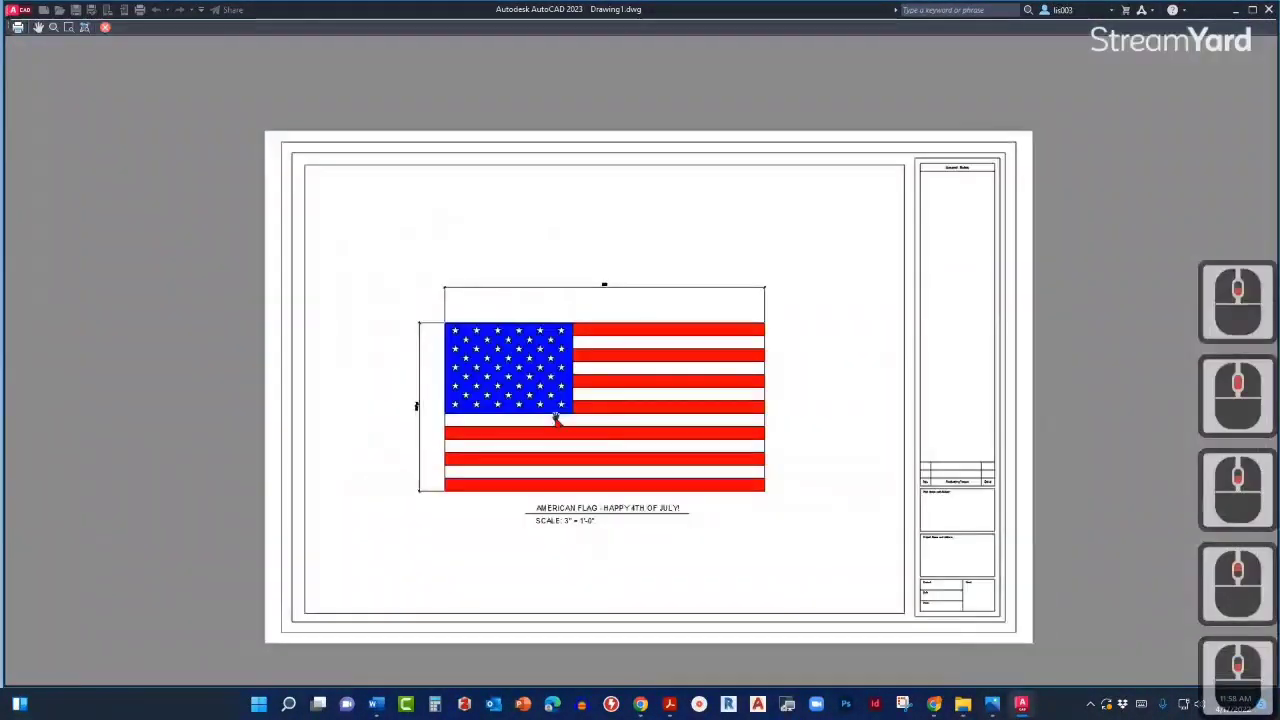
{"action": "key", "text": "Escape"}
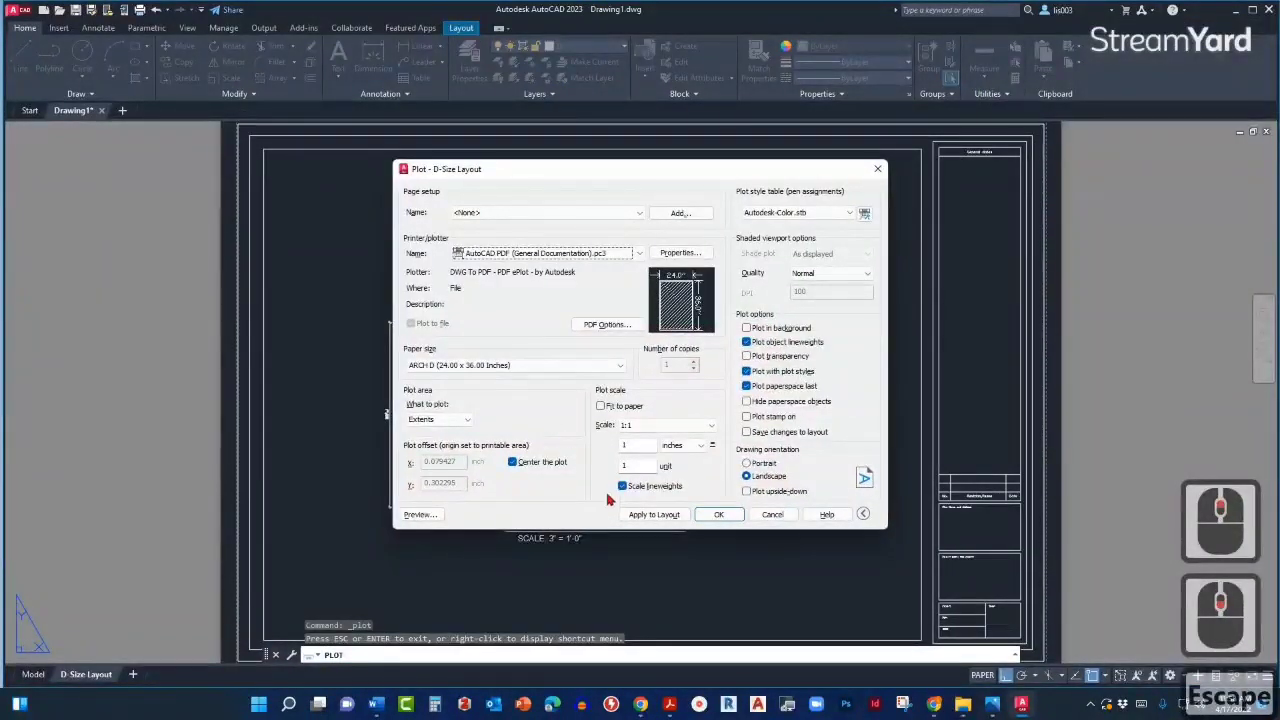
Plot D-Size Layout to a PDF file named AMERICAN FLAG.pdf on the Desktop.
{"action": "left_click", "coordinate": [722, 518]}
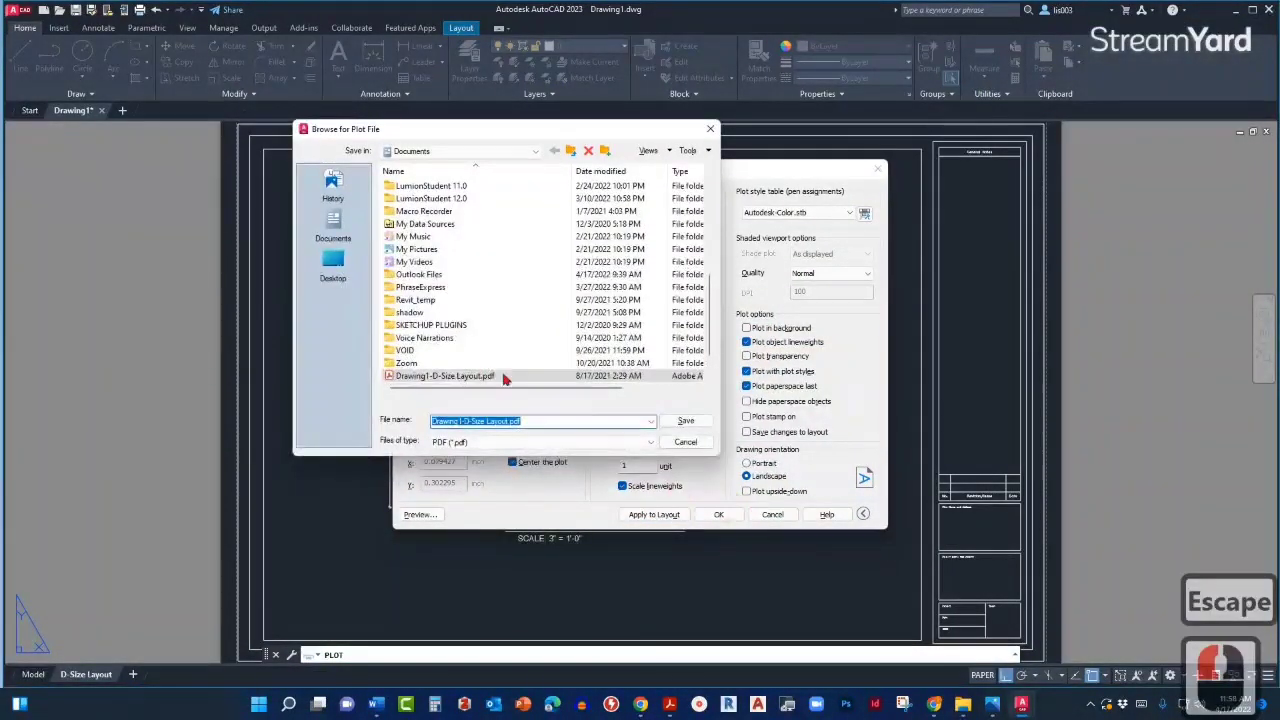
{"action": "left_click", "coordinate": [331, 256]}
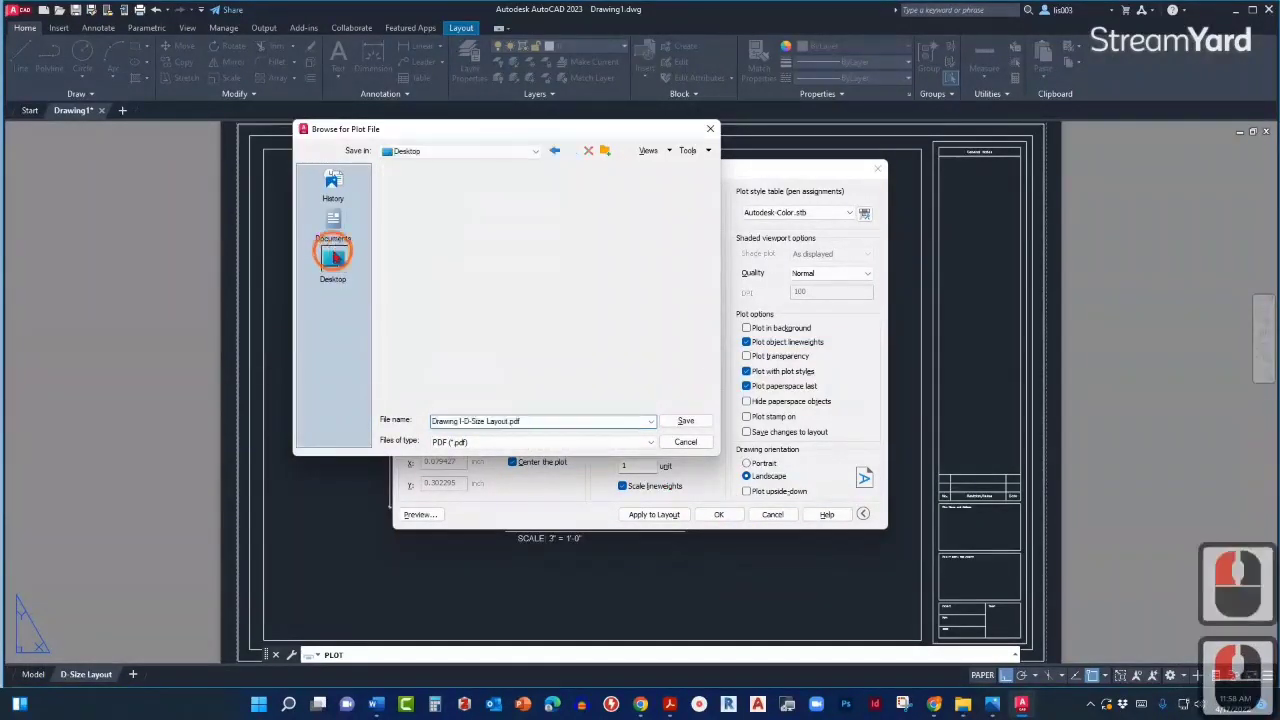
{"action": "left_click", "coordinate": [488, 421]}
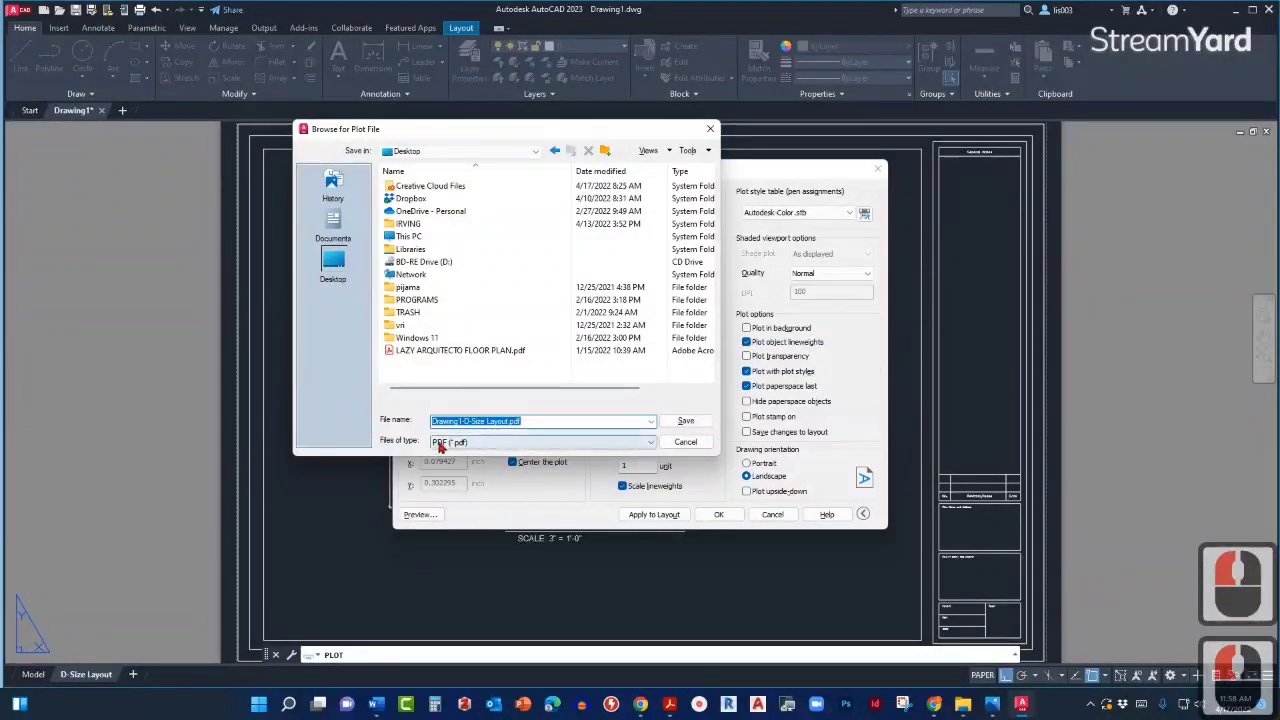
{"action": "left_click_drag", "start_coordinate": [508, 421], "coordinate": [394, 421]}
{"action": "key", "text": "BackSpace"}
{"action": "key", "text": "BackSpace"}
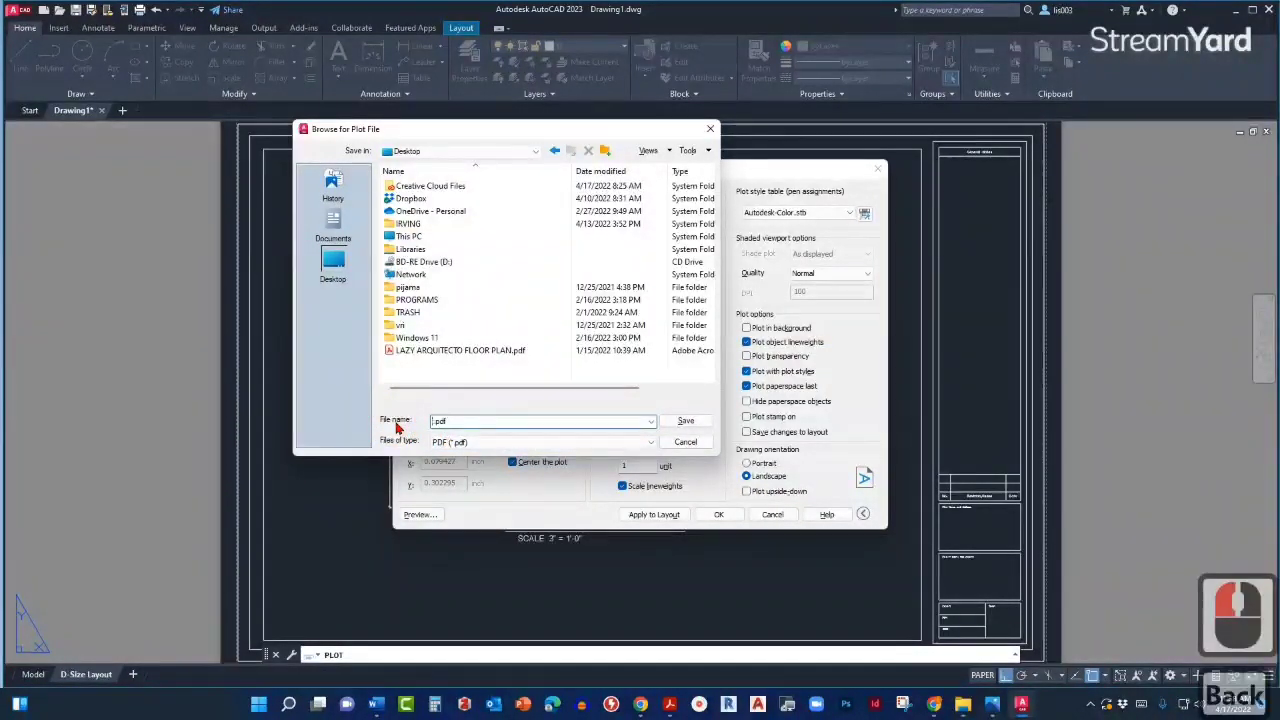
{"action": "type", "text": "AMERICA"}
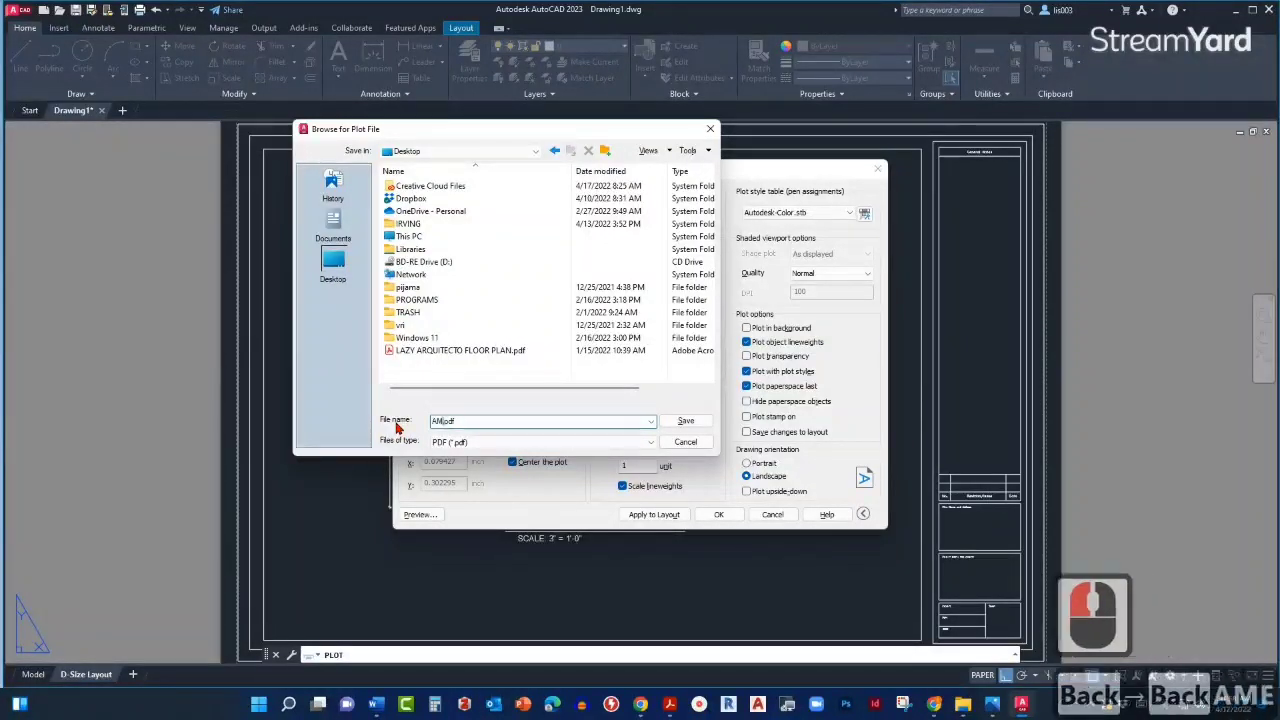
{"action": "type", "text": "N FLAG"}
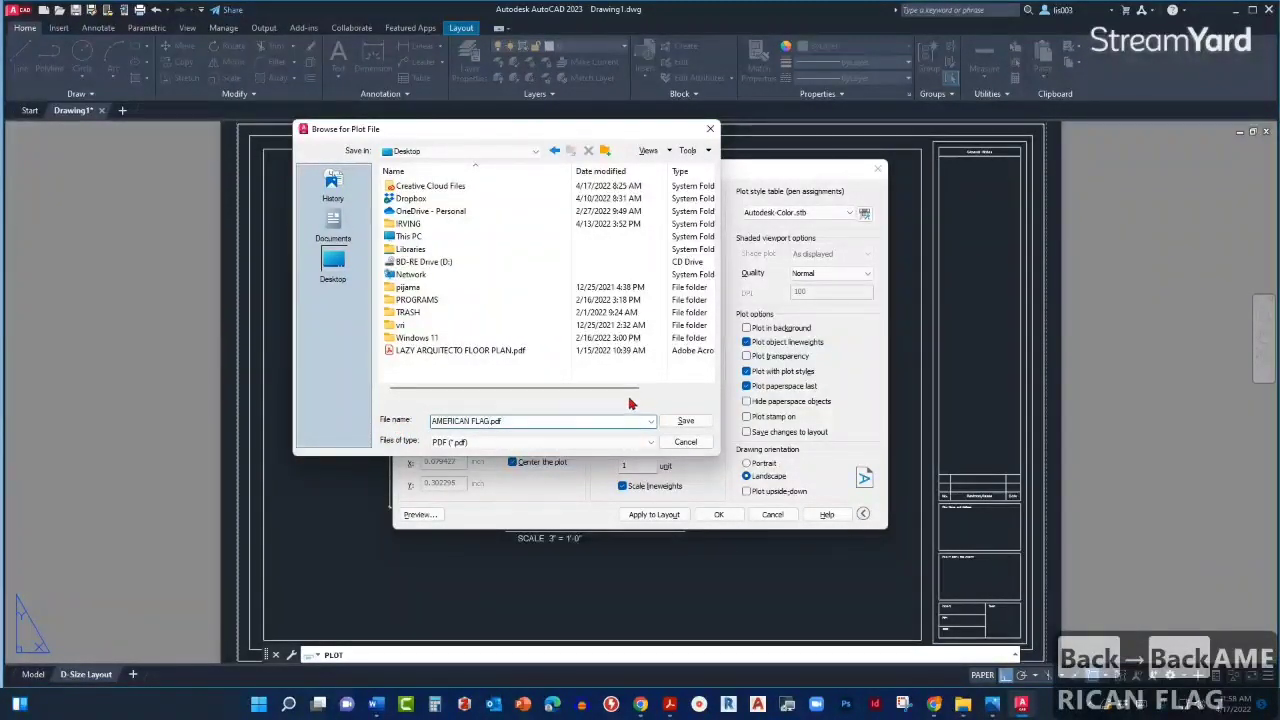
{"action": "left_click", "coordinate": [686, 423]}
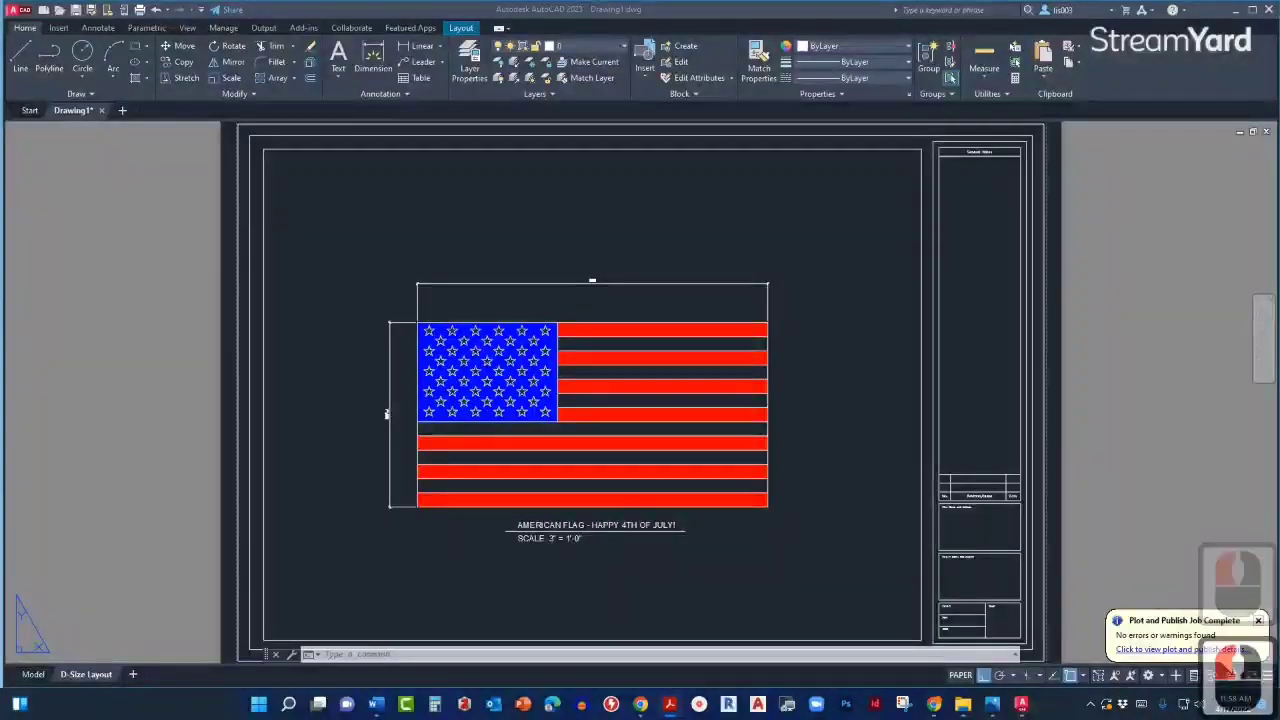
In Adobe Acrobat, hide the comments list and examine the plotted flag, dimensions, title and scale note up close.
{"action": "left_click_drag", "start_coordinate": [1279, 230], "coordinate": [783, 4]}
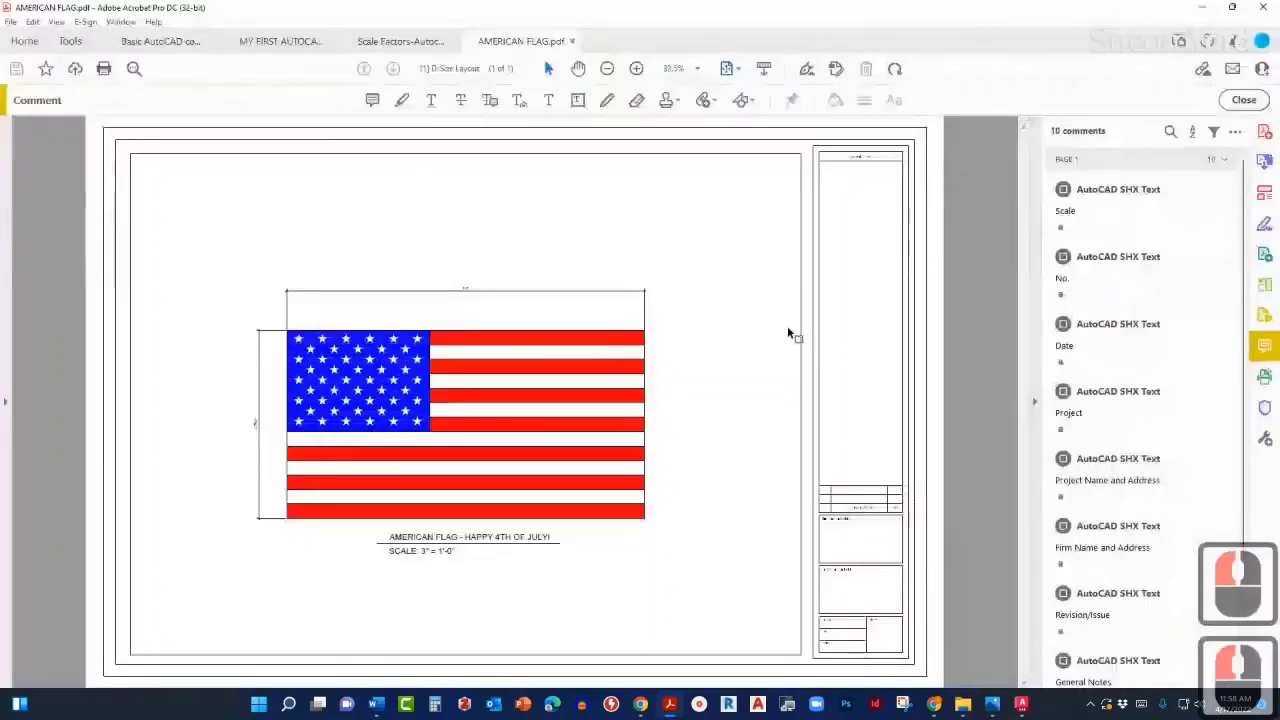
{"action": "left_click", "coordinate": [1036, 404]}
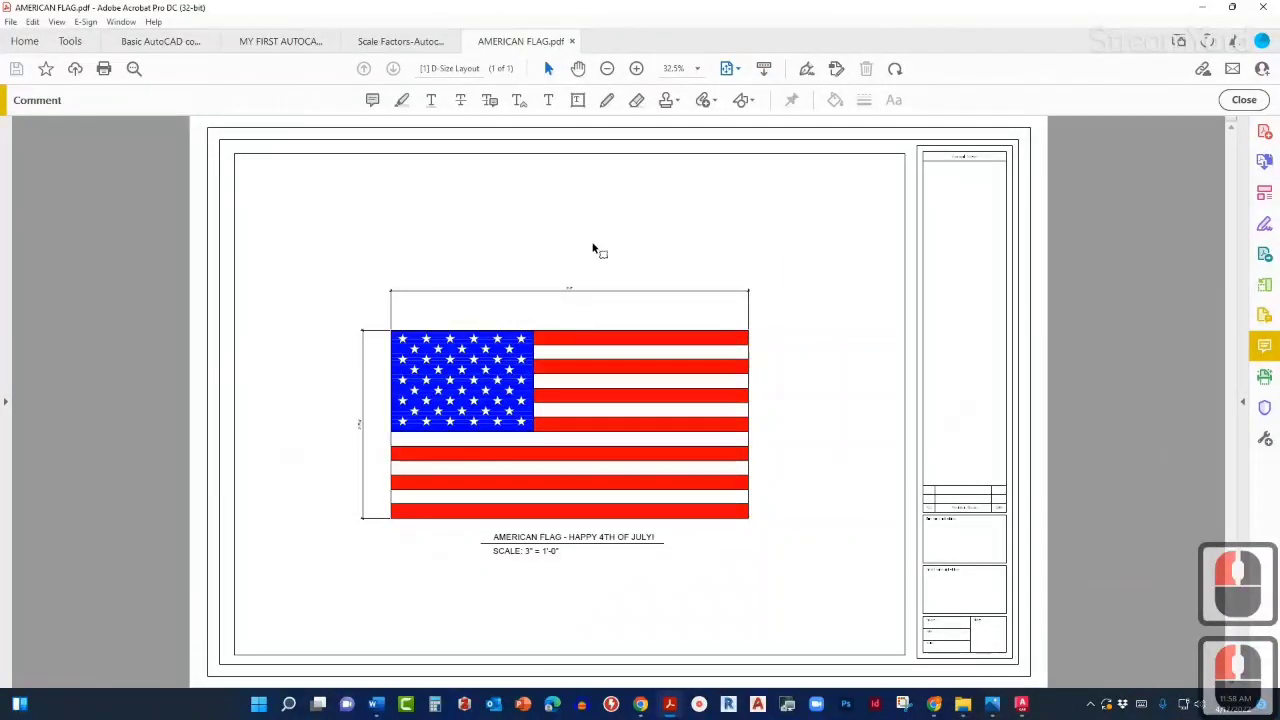
{"action": "scroll", "coordinate": [463, 497], "scroll_direction": "up", "scroll_amount": 3, "text": "ctrl"}
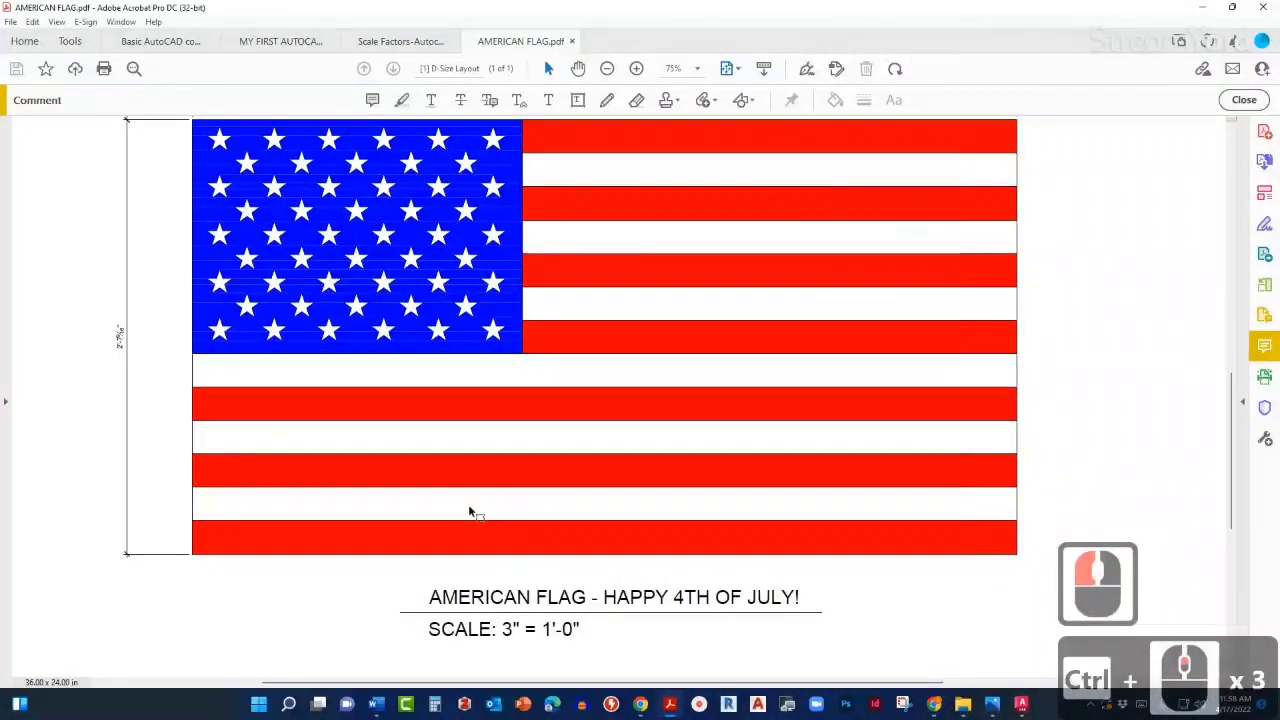
{"action": "scroll", "coordinate": [470, 505], "scroll_direction": "up", "scroll_amount": 6, "text": "ctrl"}
{"action": "scroll", "coordinate": [493, 493], "scroll_direction": "down", "scroll_amount": 7, "text": "ctrl"}
{"action": "scroll", "coordinate": [493, 493], "scroll_direction": "down", "scroll_amount": 3, "text": "ctrl"}
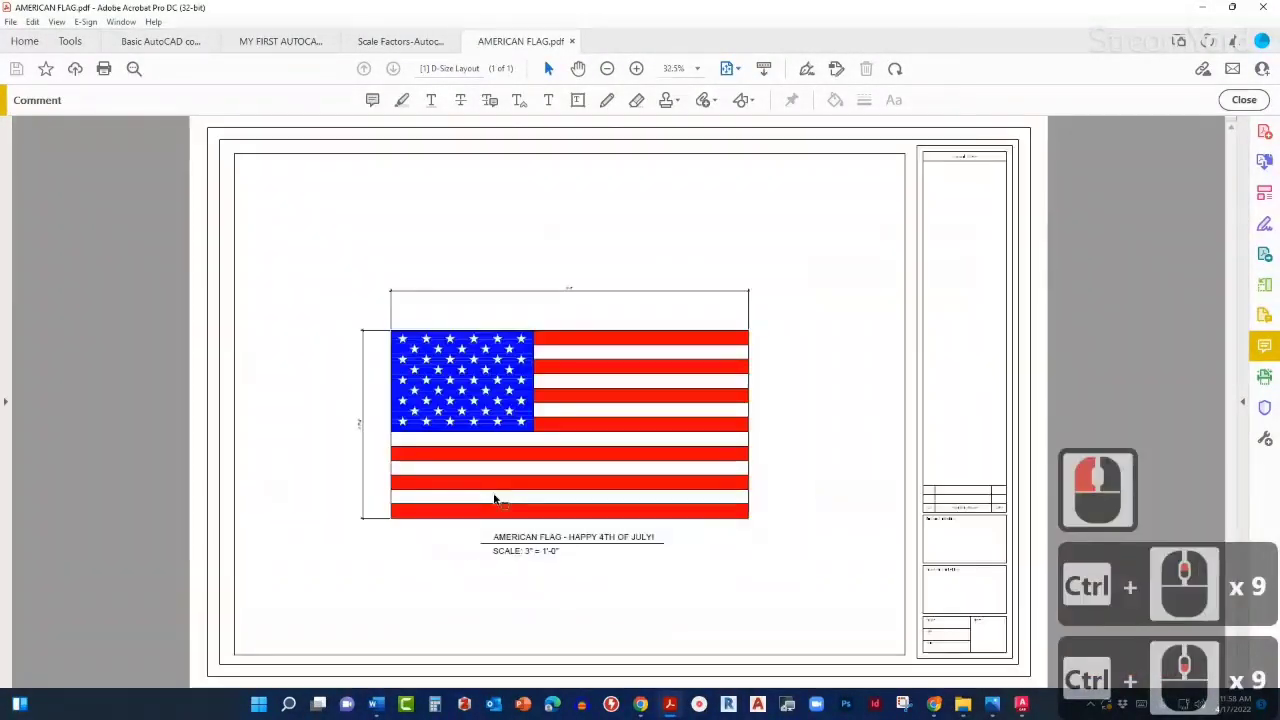